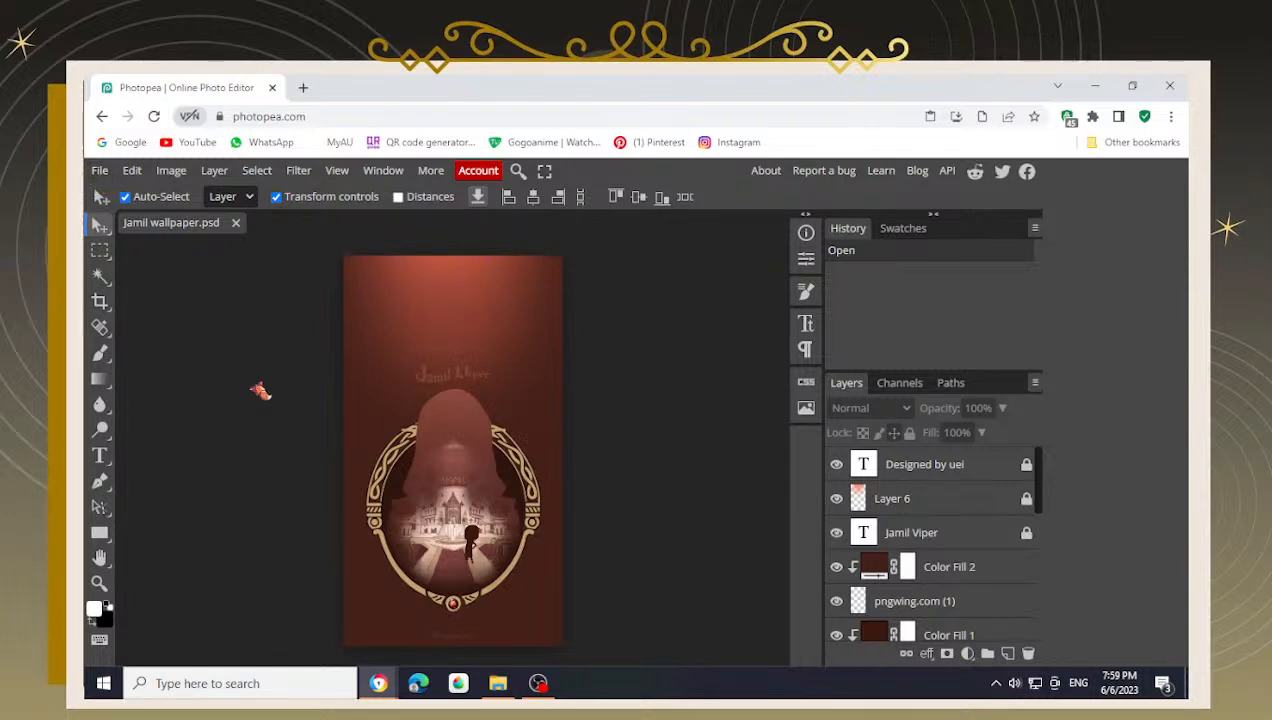
# - Create a new 1080 × 1920 pixel project with a white background
pyautogui.click(100, 171)
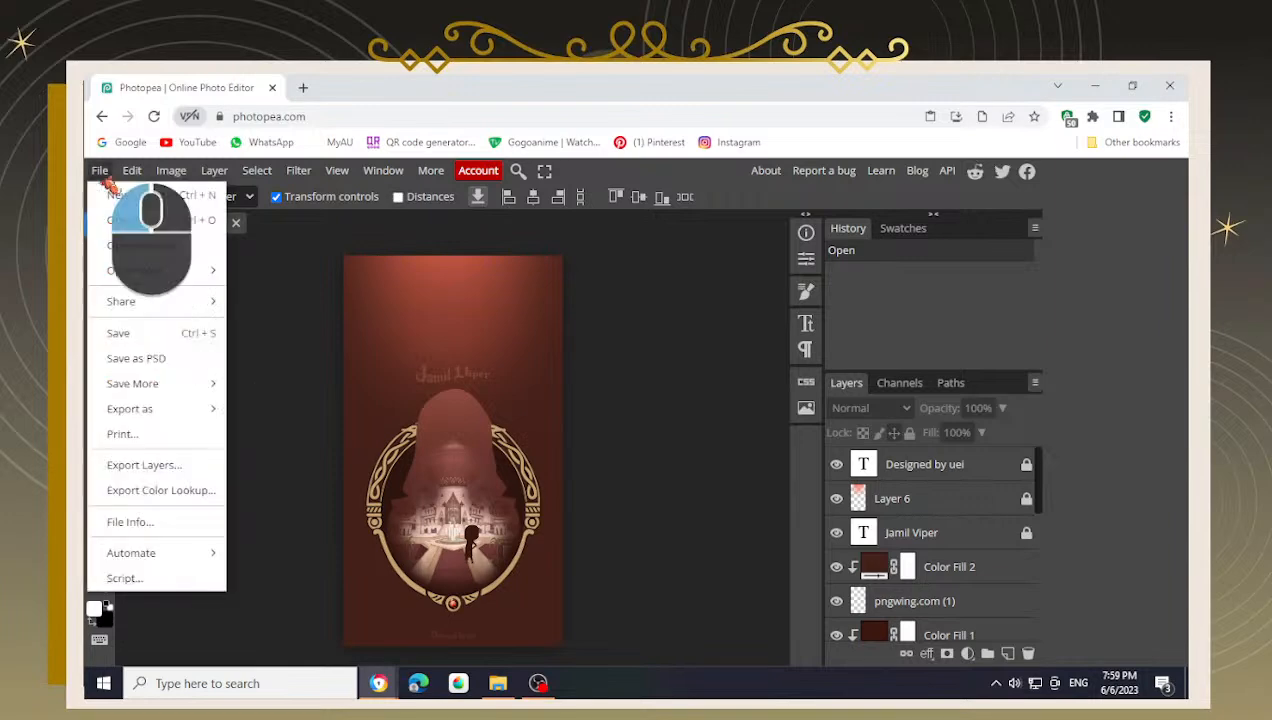
pyautogui.click(125, 195)
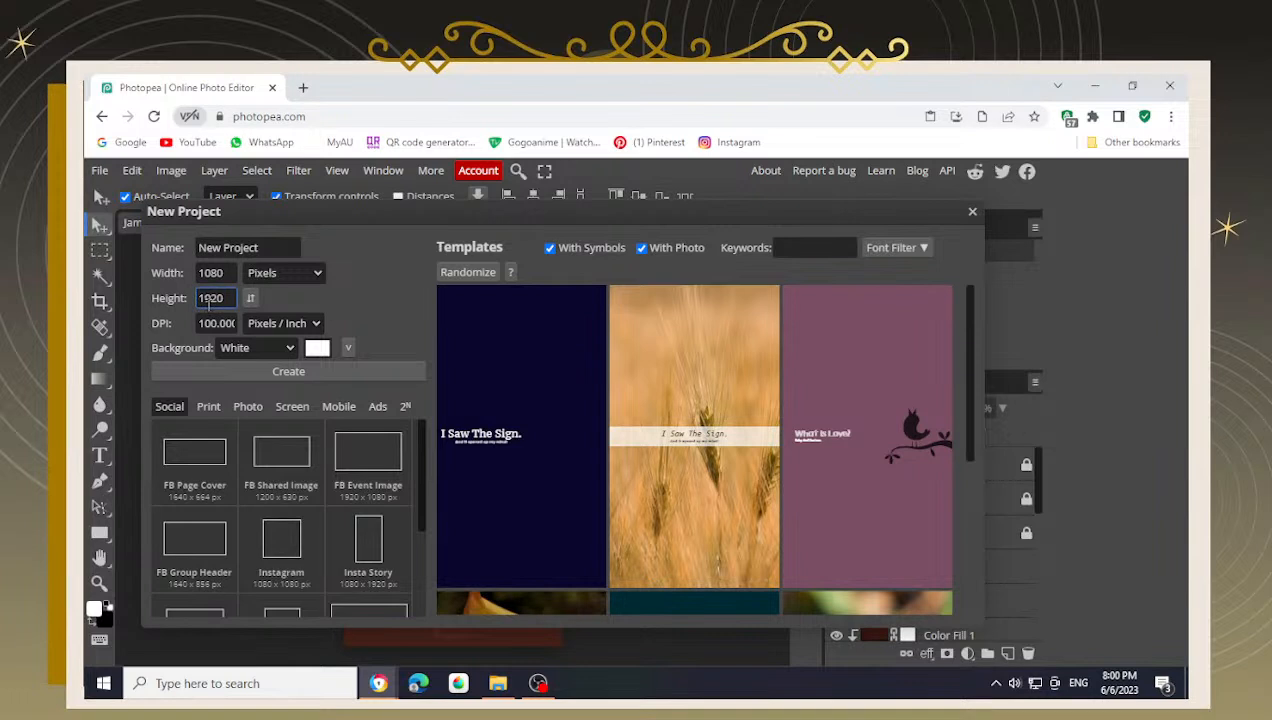
pyautogui.click(287, 372)
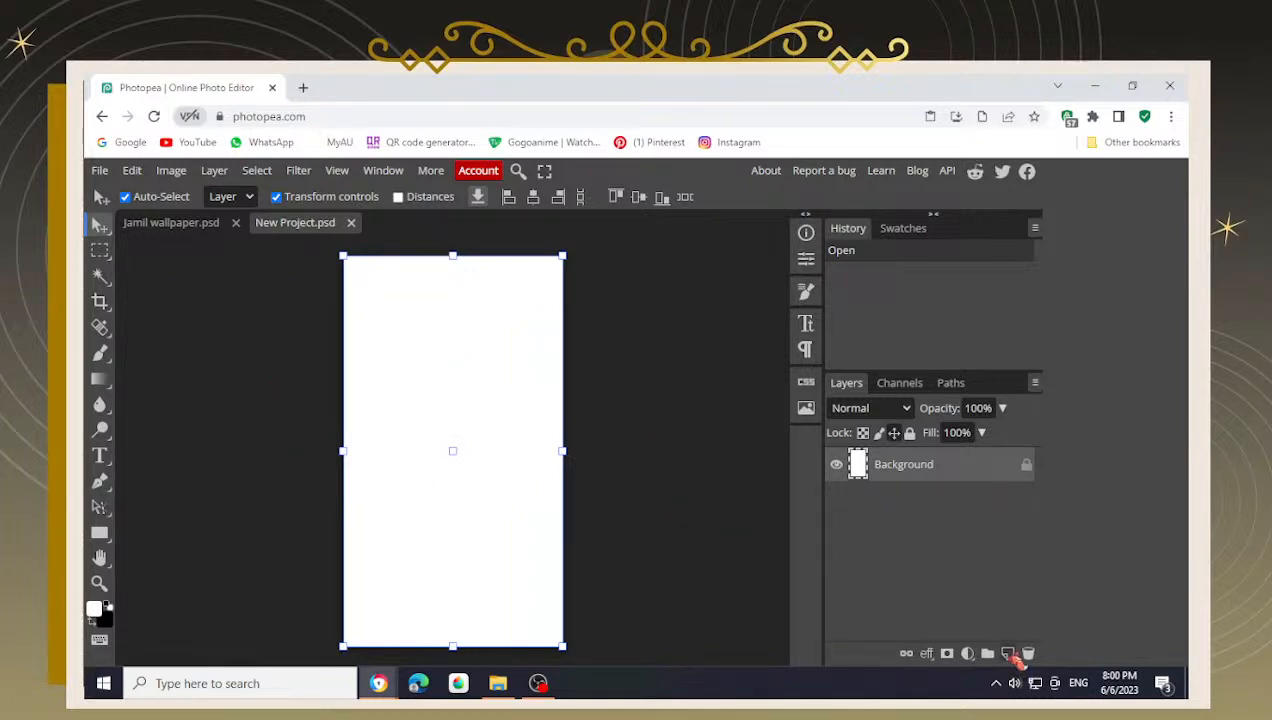
# - Add an empty layer, then unlock and delete the white Background layer
pyautogui.click(1008, 654)
pyautogui.click(1026, 502)
pyautogui.click(929, 498)
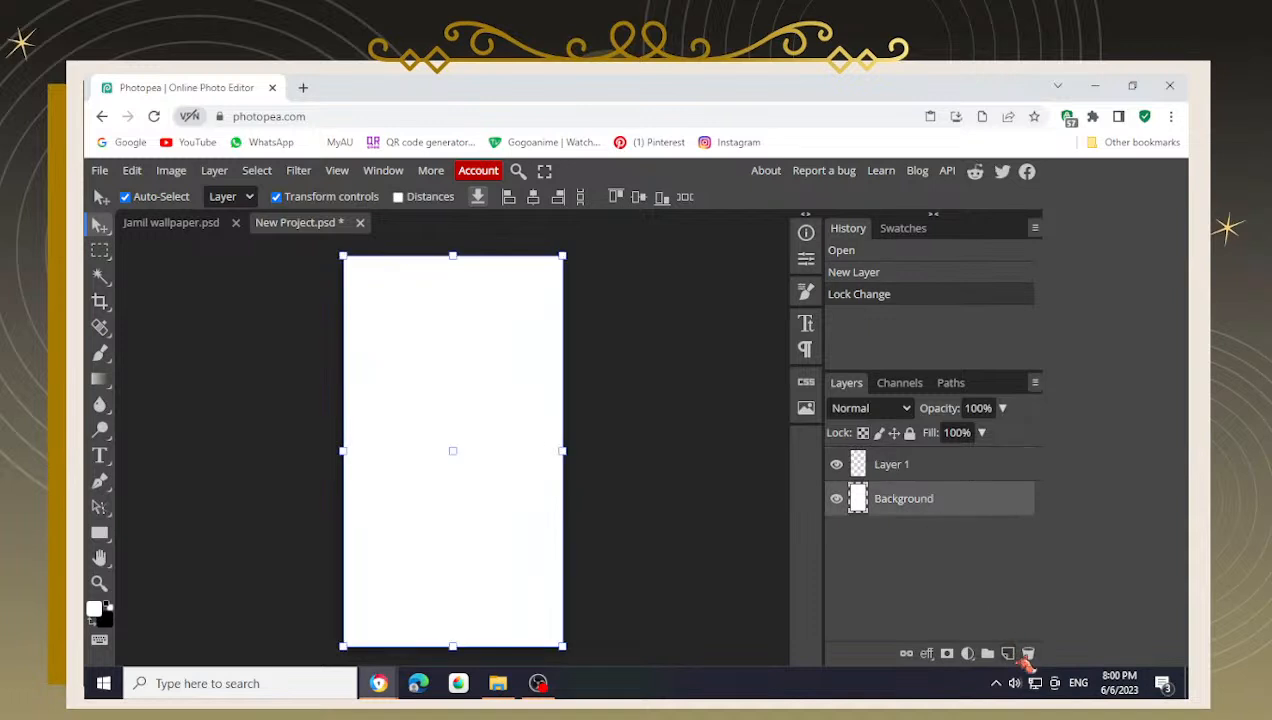
pyautogui.click(1028, 653)
pyautogui.click(672, 523)
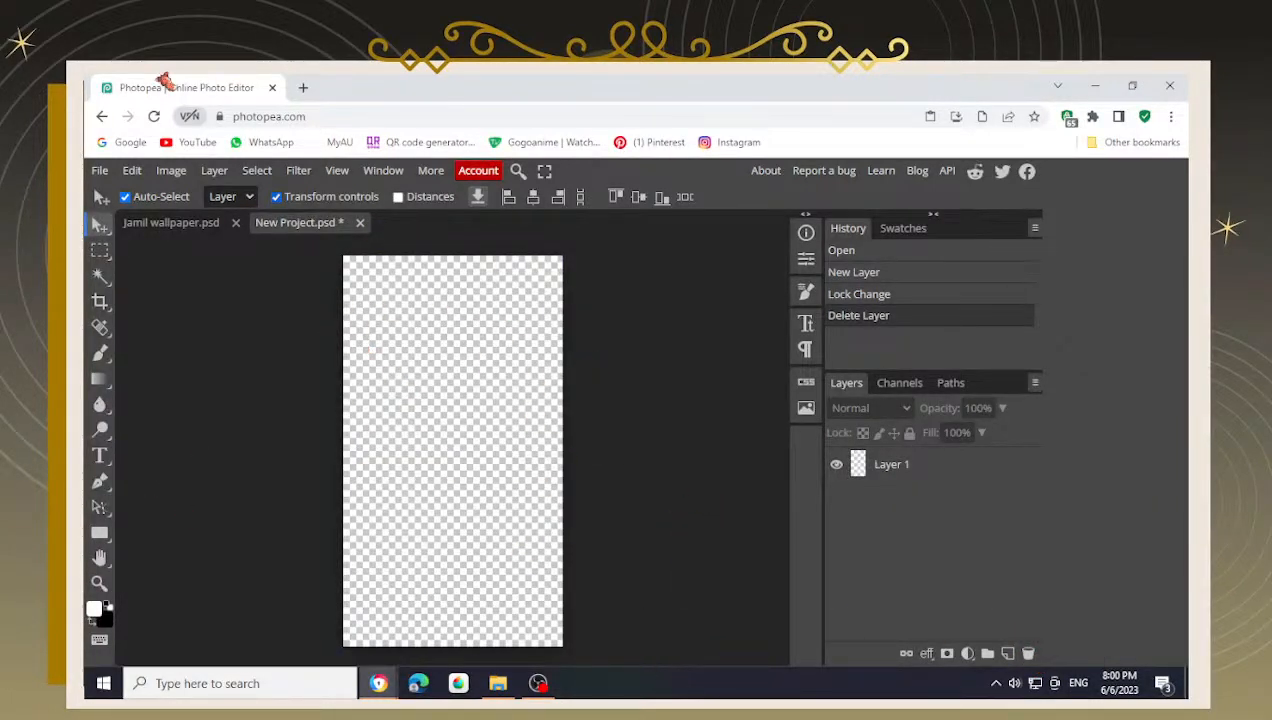
# - Place the Kalim_Al-Asim_Dorm_Uniform_render image from the Kalim folder on the canvas
pyautogui.click(318, 336)
pyautogui.click(498, 683)
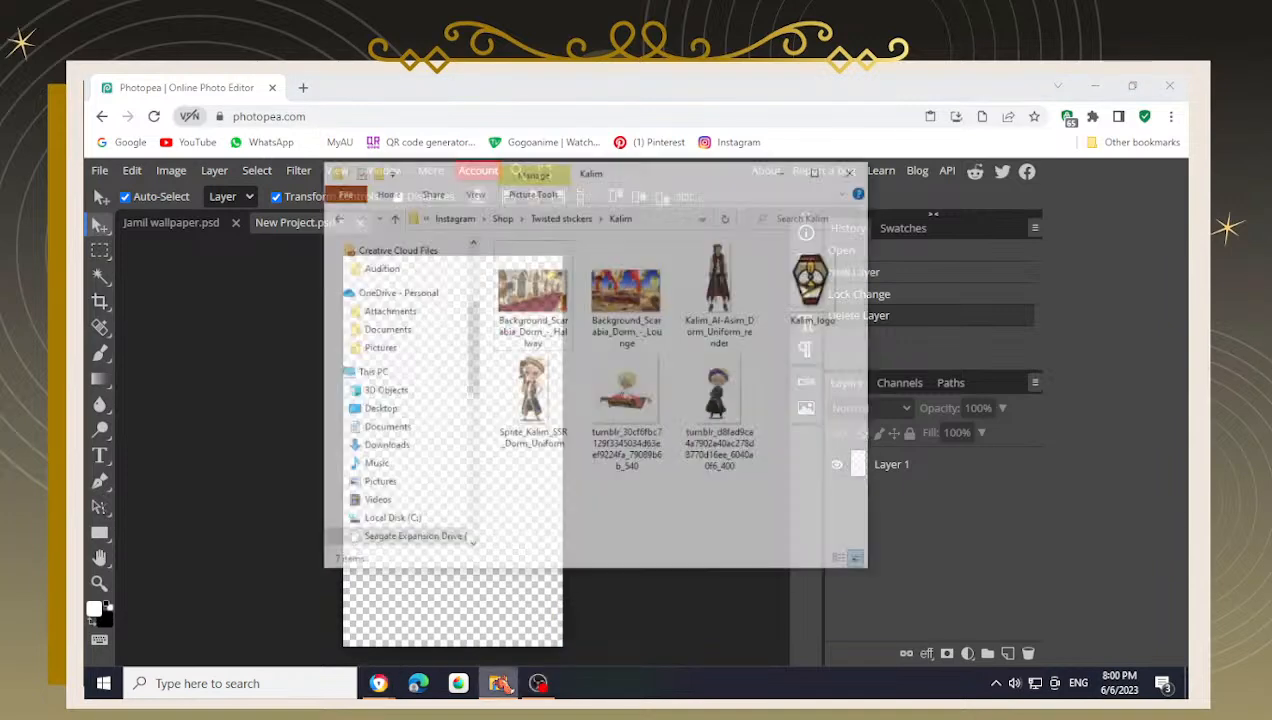
pyautogui.moveTo(667, 139); pyautogui.dragTo(780, 199)
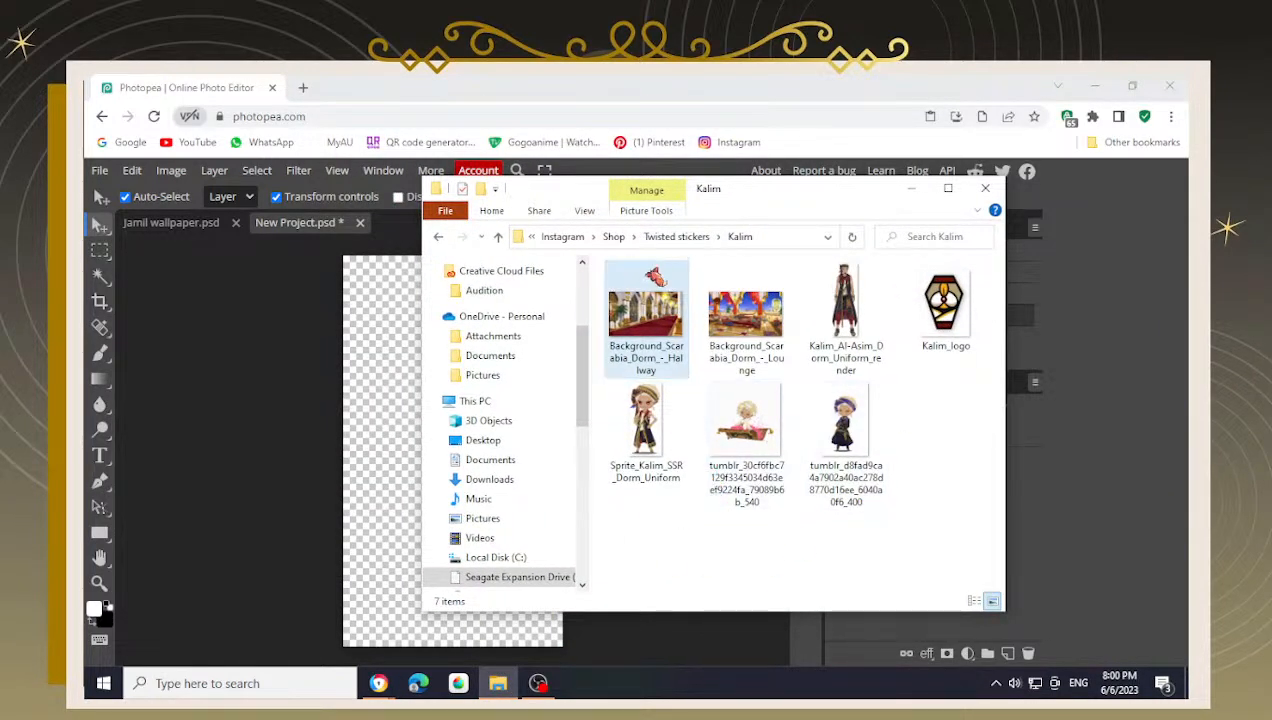
pyautogui.moveTo(593, 263); pyautogui.dragTo(968, 517)
pyautogui.click(902, 539)
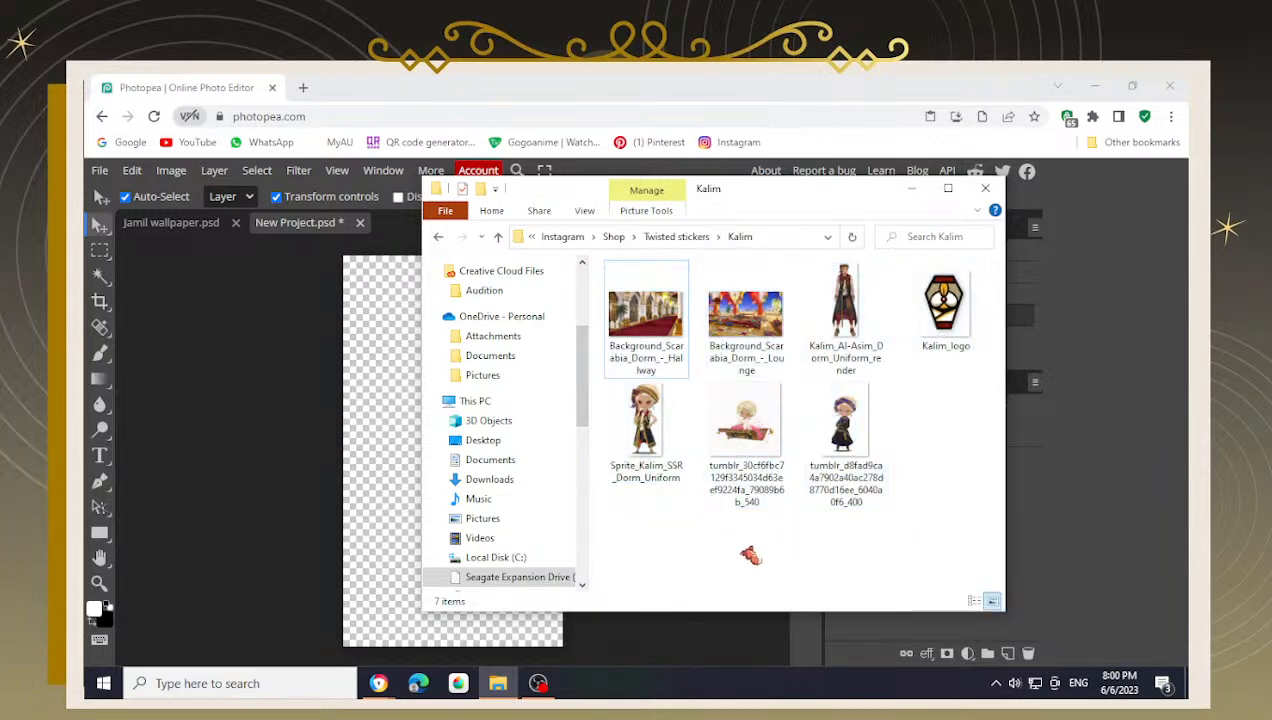
pyautogui.click(746, 552)
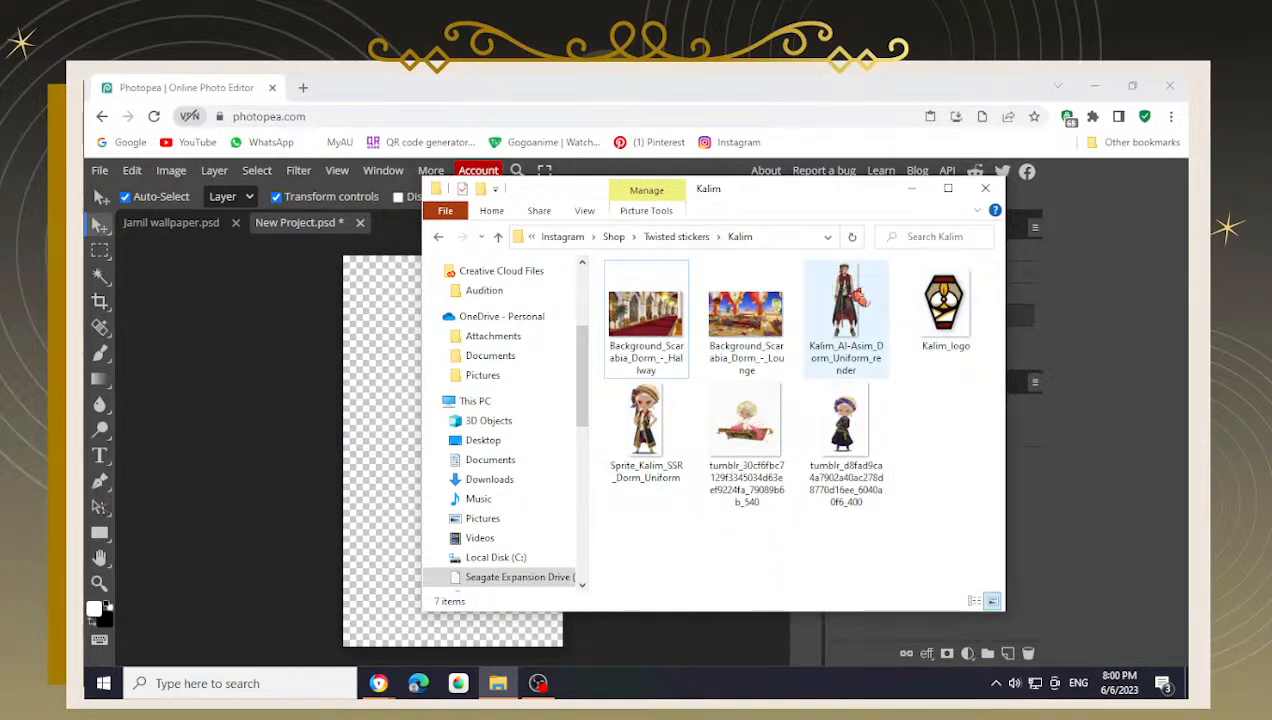
pyautogui.click(850, 298)
pyautogui.moveTo(880, 330); pyautogui.dragTo(412, 431)
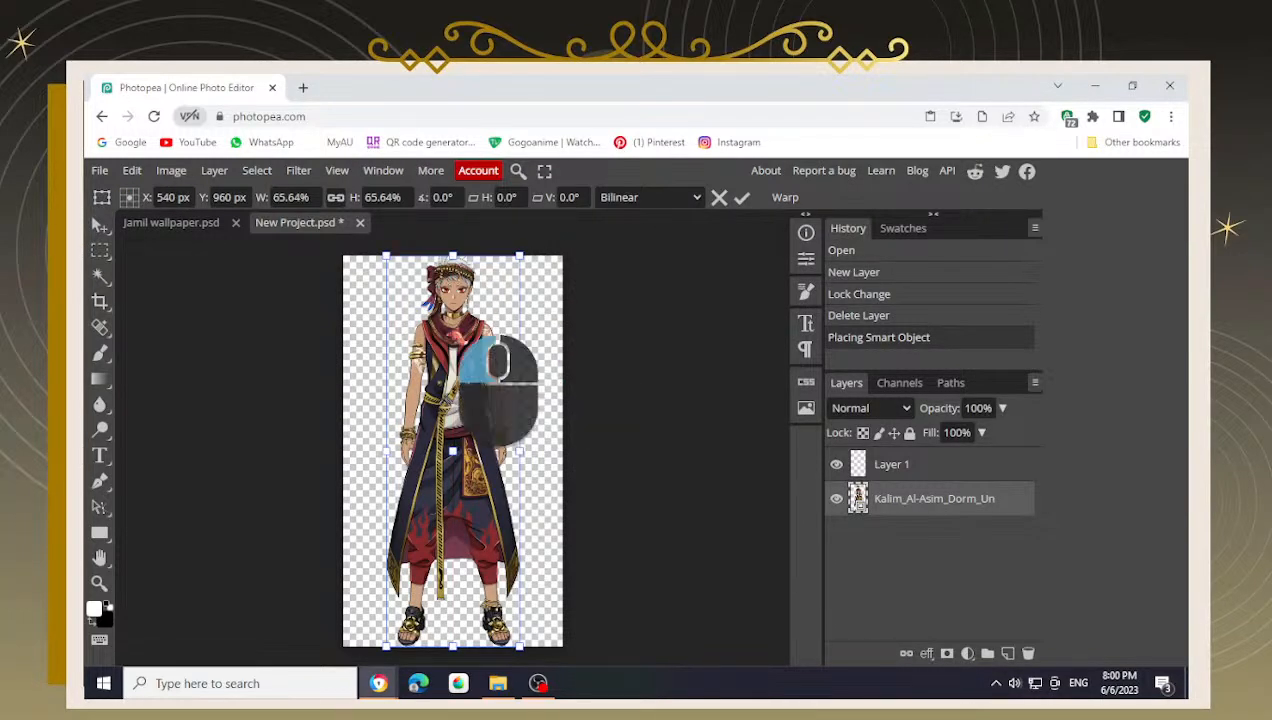
# - Accept the placement and make a rectangular selection around the figure from the head to the waist
pyautogui.click(100, 249)
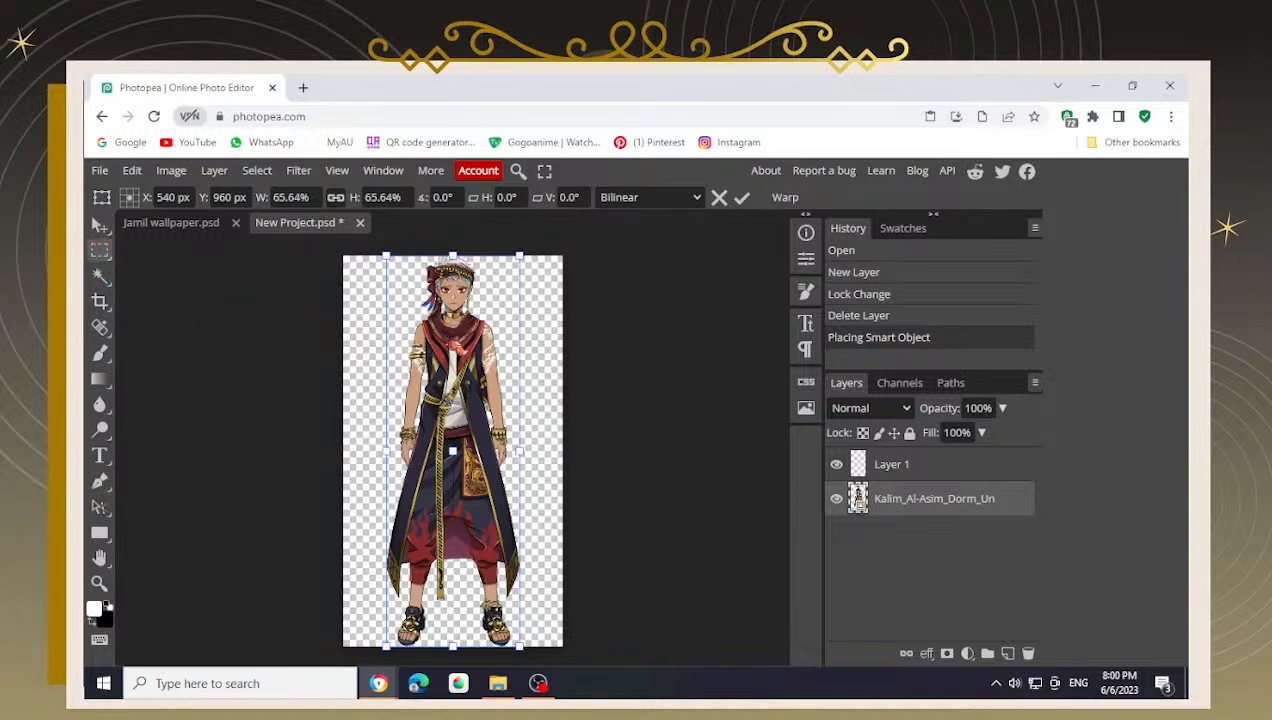
pyautogui.click(346, 257)
pyautogui.moveTo(346, 257); pyautogui.dragTo(560, 409)
pyautogui.click(100, 226)
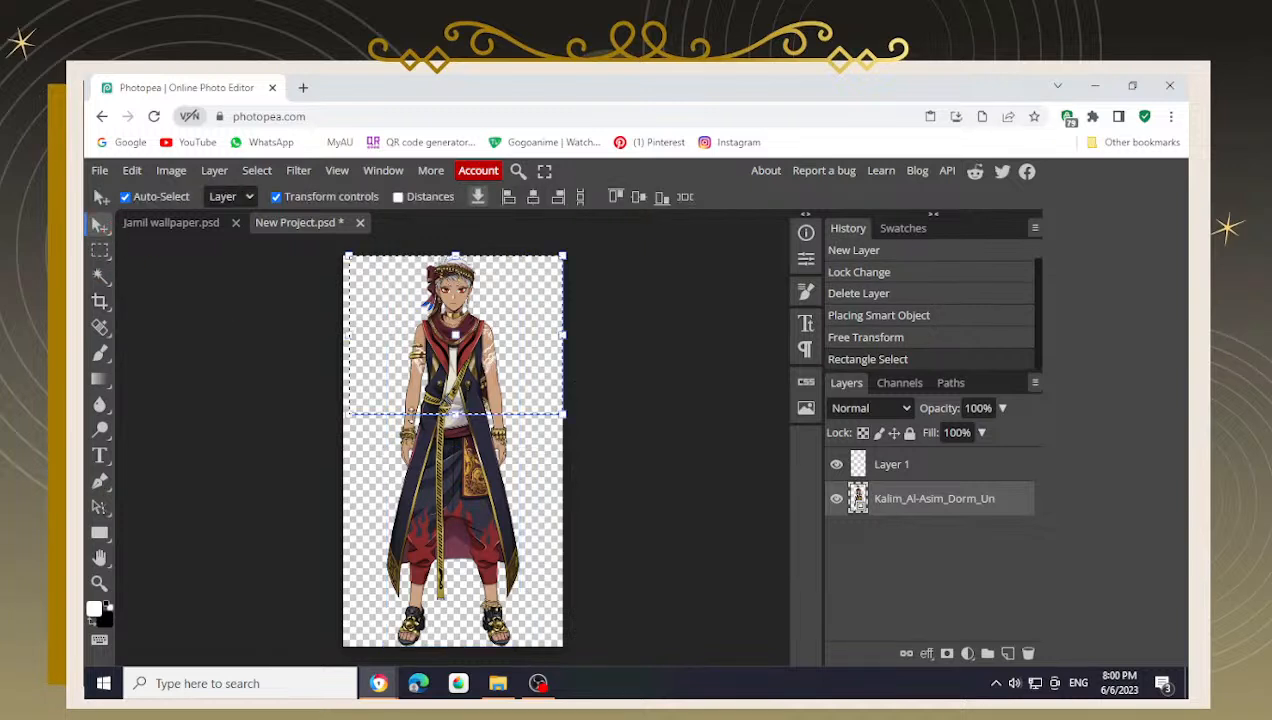
pyautogui.click(350, 424)
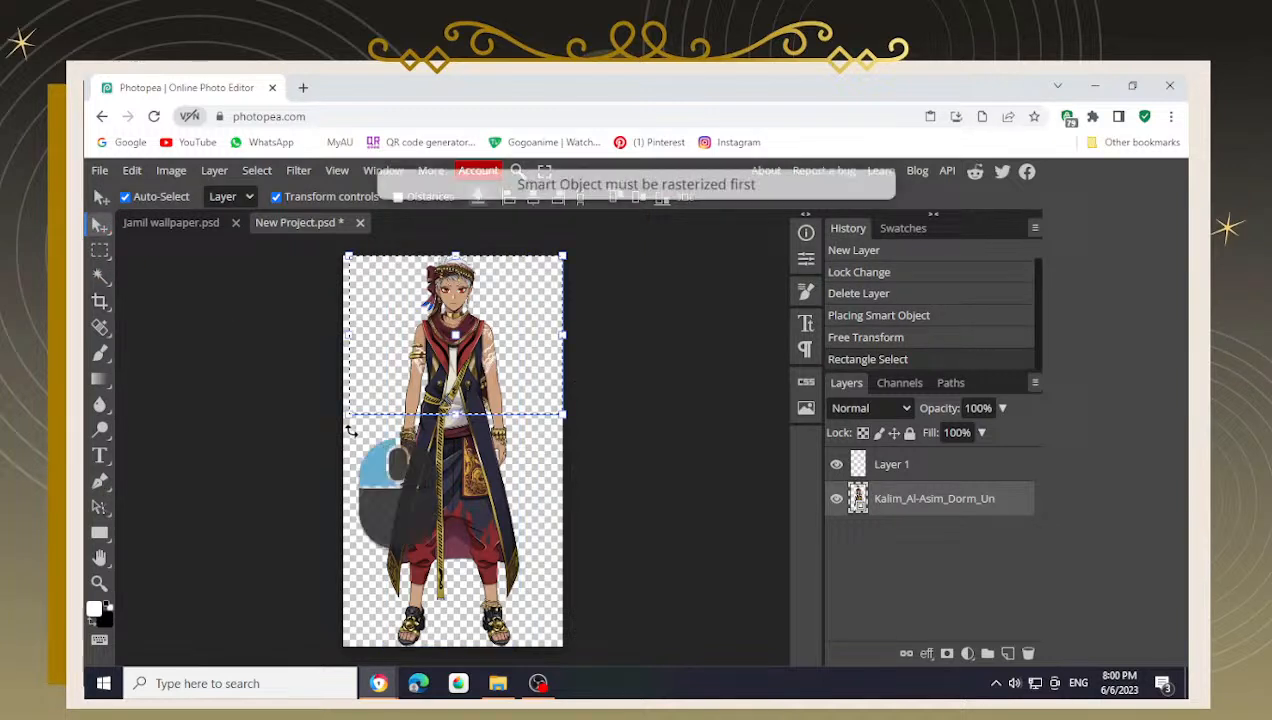
# - Rasterize the figure layer and move it above Layer 1
pyautogui.click(783, 517)
pyautogui.click(959, 508)
pyautogui.rightClick(959, 508)
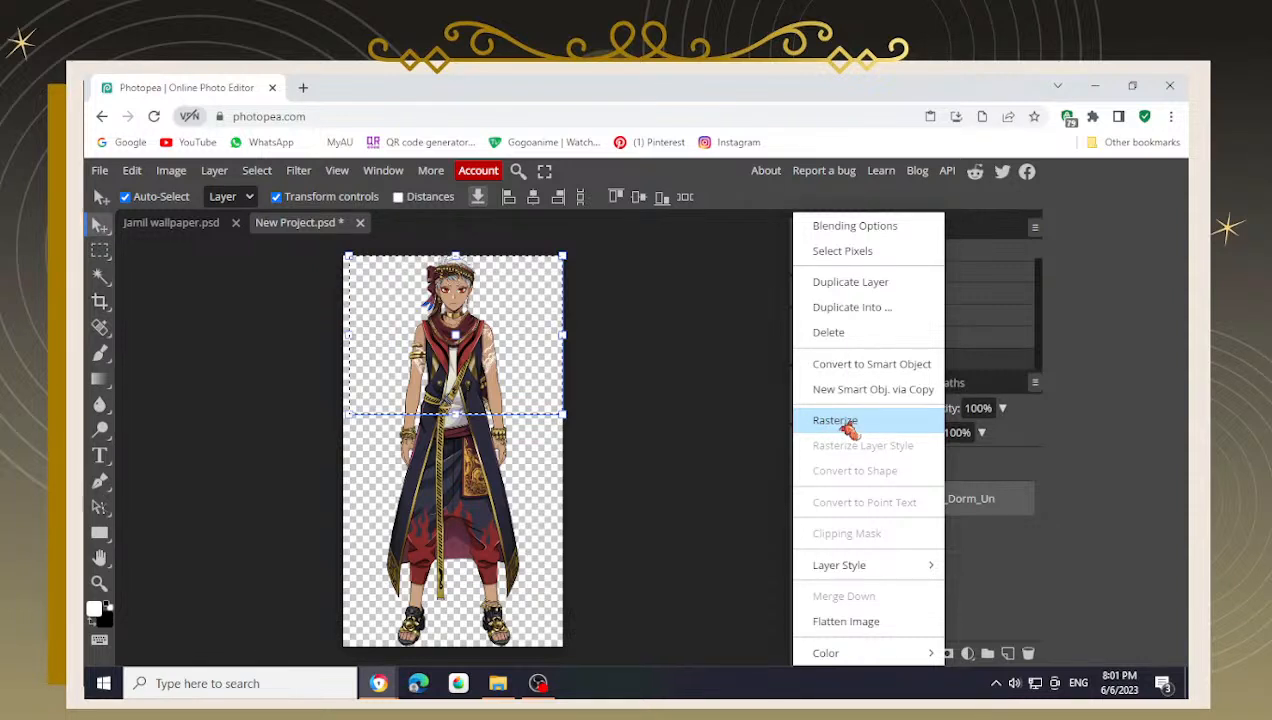
pyautogui.click(846, 428)
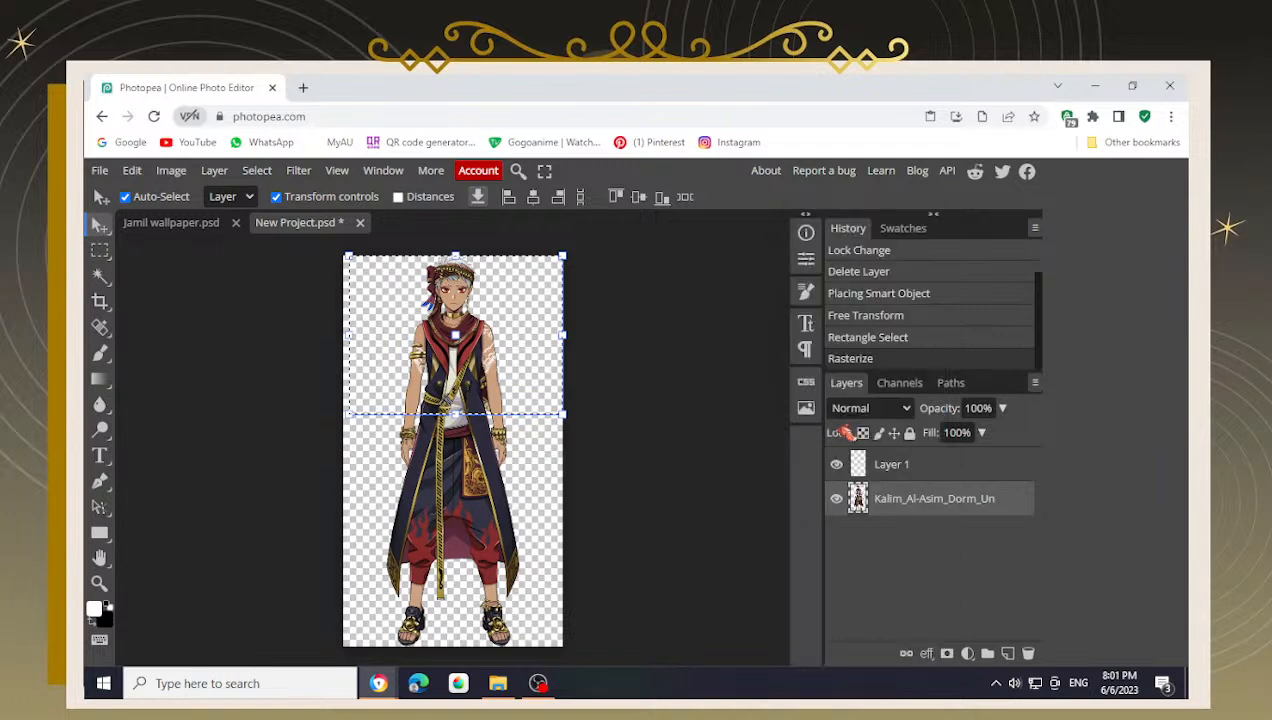
pyautogui.moveTo(877, 521); pyautogui.dragTo(874, 450)
pyautogui.click(873, 506)
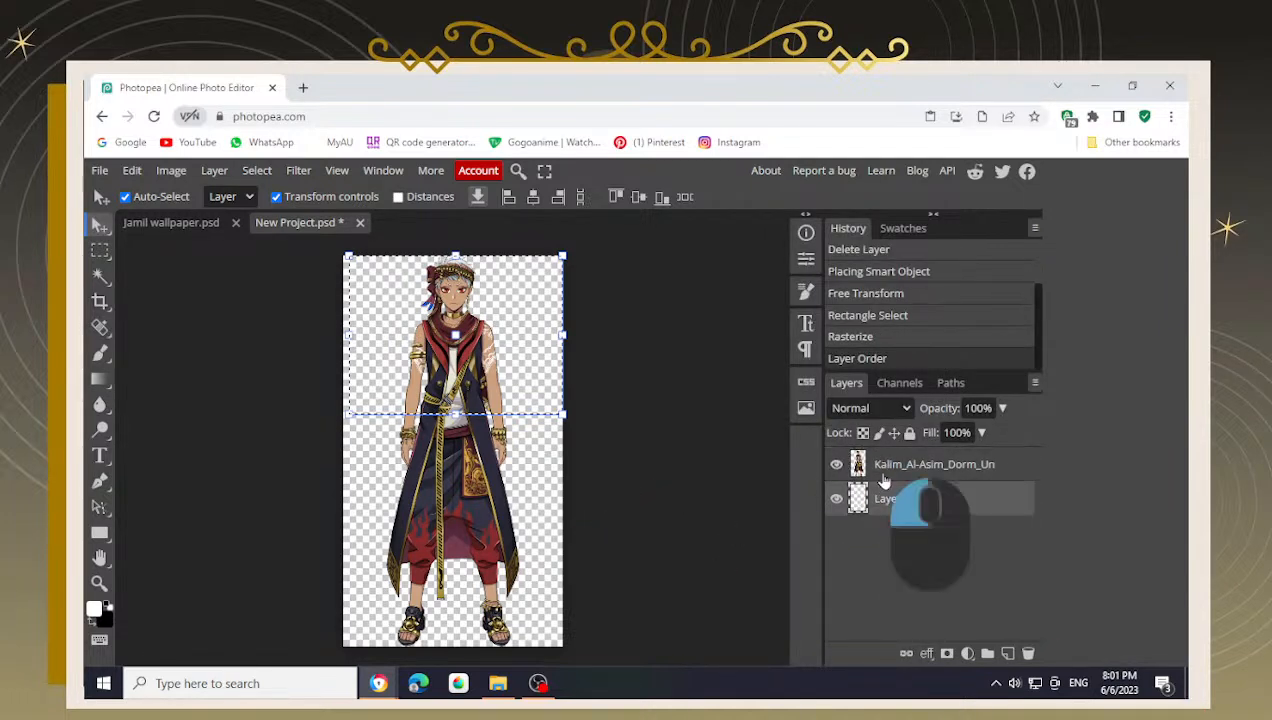
# - Cut the selected upper body onto its own layer and delete the layer with the leftover lower half
pyautogui.click(887, 469)
pyautogui.moveTo(471, 359); pyautogui.dragTo(468, 361)
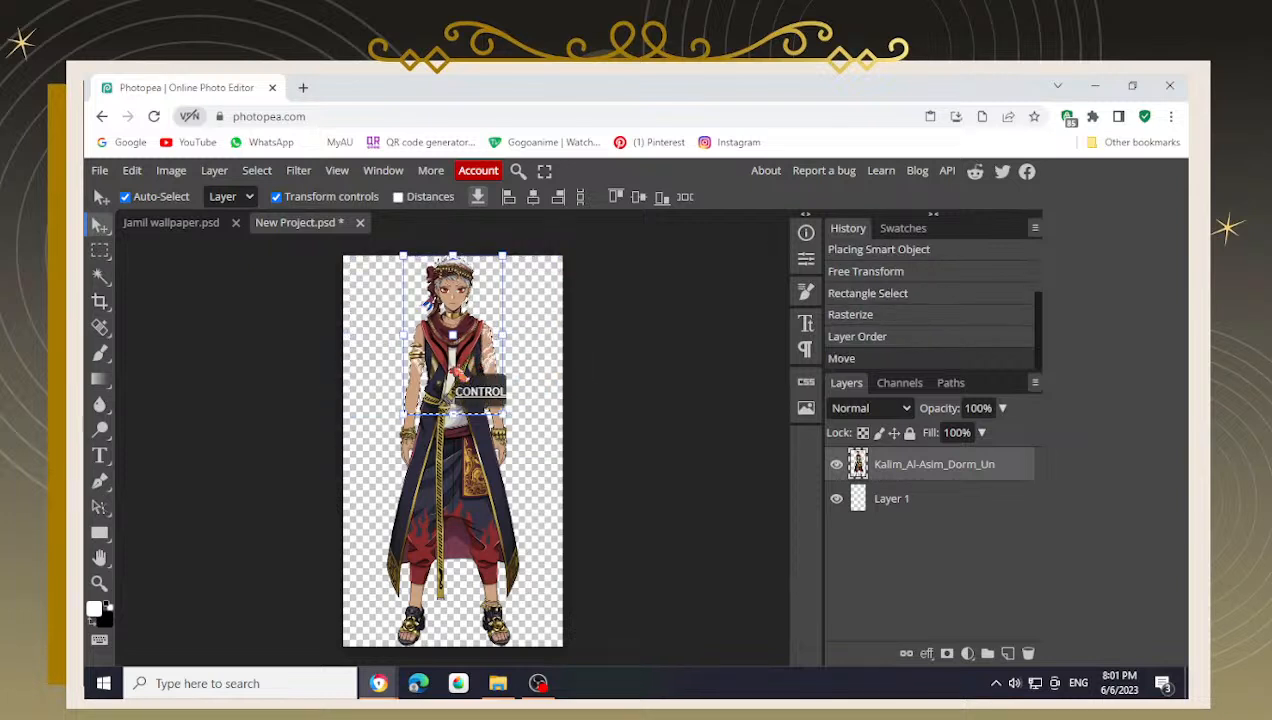
pyautogui.hotkey('ctrl', 'x')
pyautogui.hotkey('ctrl', 'v')
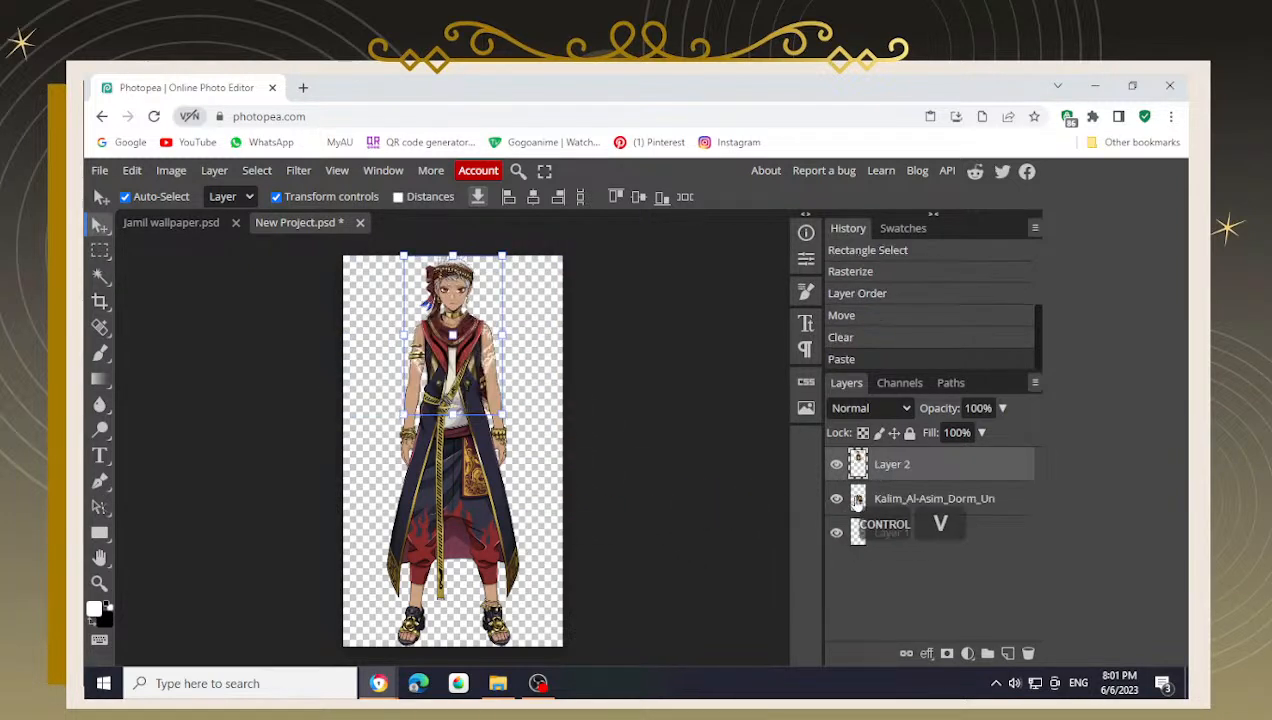
pyautogui.click(893, 500)
pyautogui.press('BackSpace')
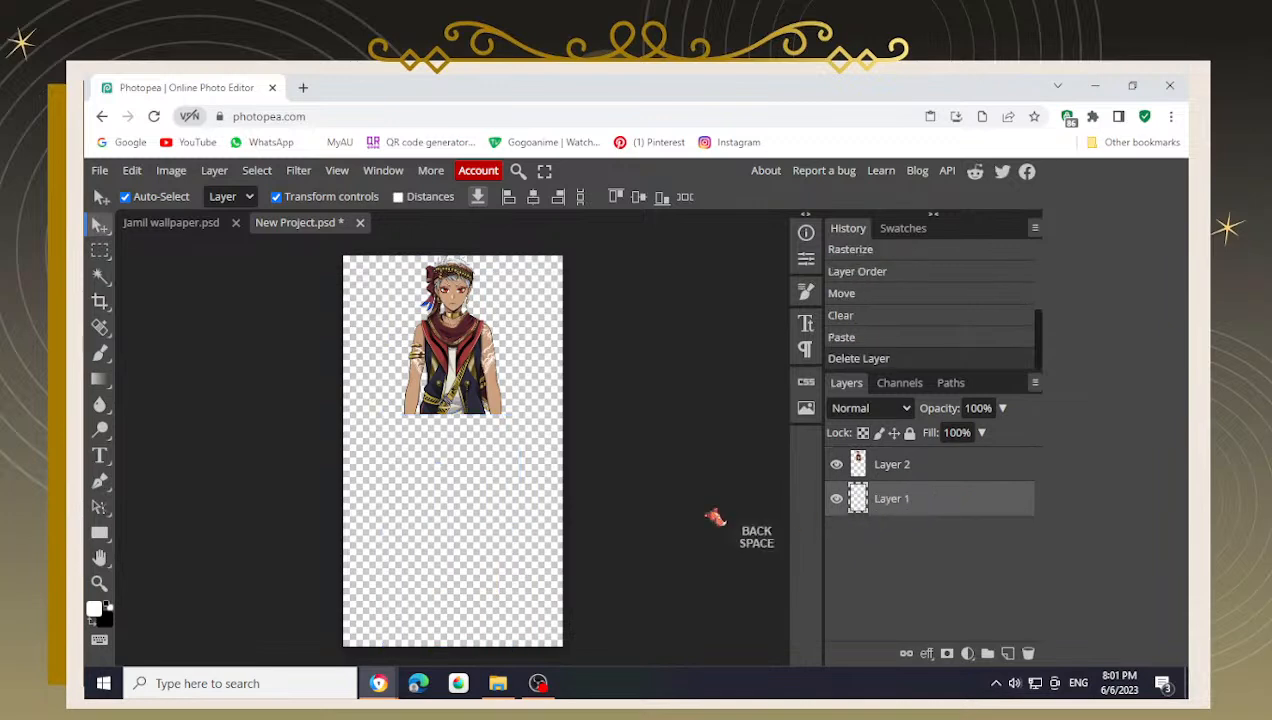
# - Move the upper body down the canvas and enlarge it proportionally to 160.44%, horizontally centred
pyautogui.moveTo(449, 342); pyautogui.dragTo(447, 449)
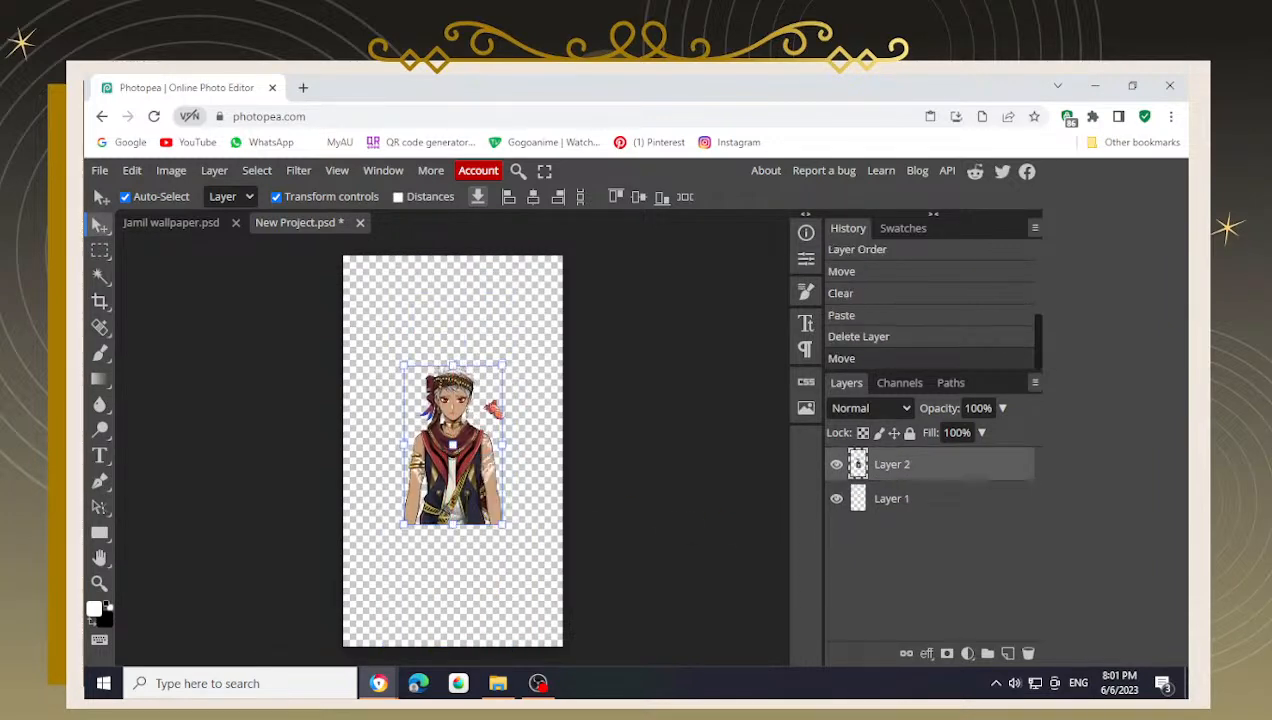
pyautogui.moveTo(504, 372); pyautogui.dragTo(547, 339)
pyautogui.moveTo(470, 409); pyautogui.dragTo(468, 433)
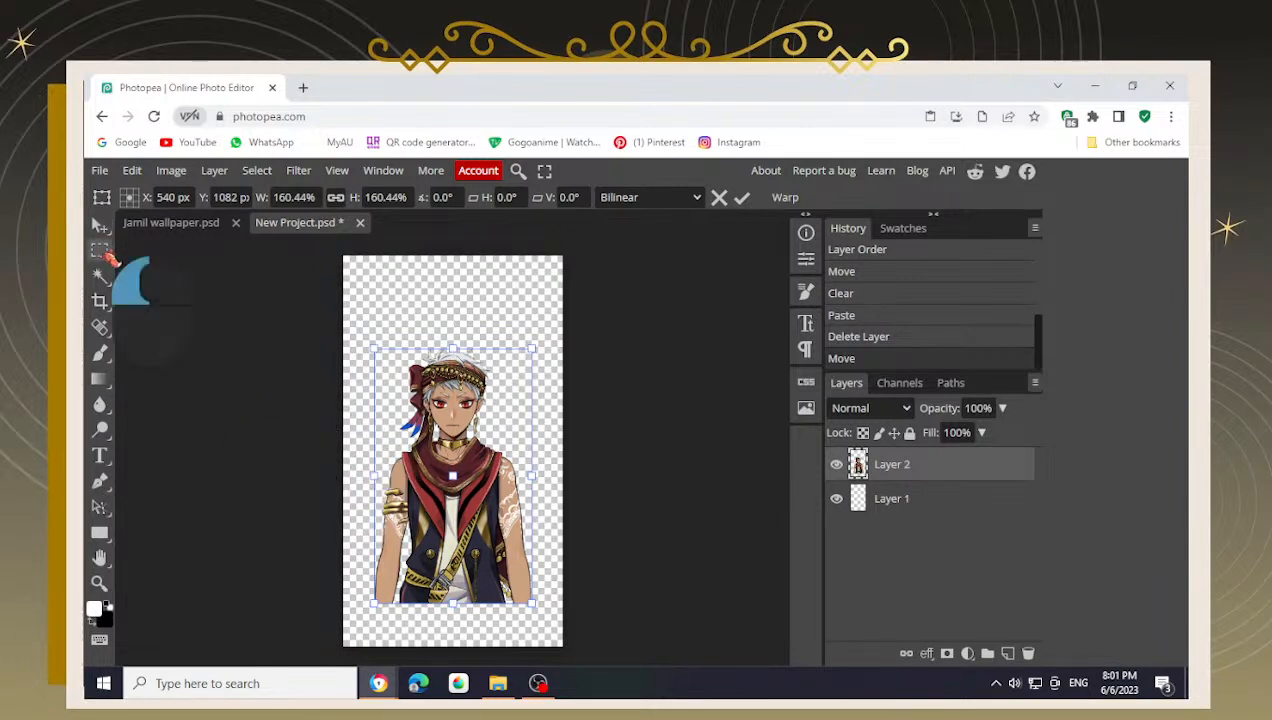
# - Select the figure from the head to the chest and cut and paste that part onto a new layer
pyautogui.click(100, 250)
pyautogui.moveTo(343, 347); pyautogui.dragTo(564, 549)
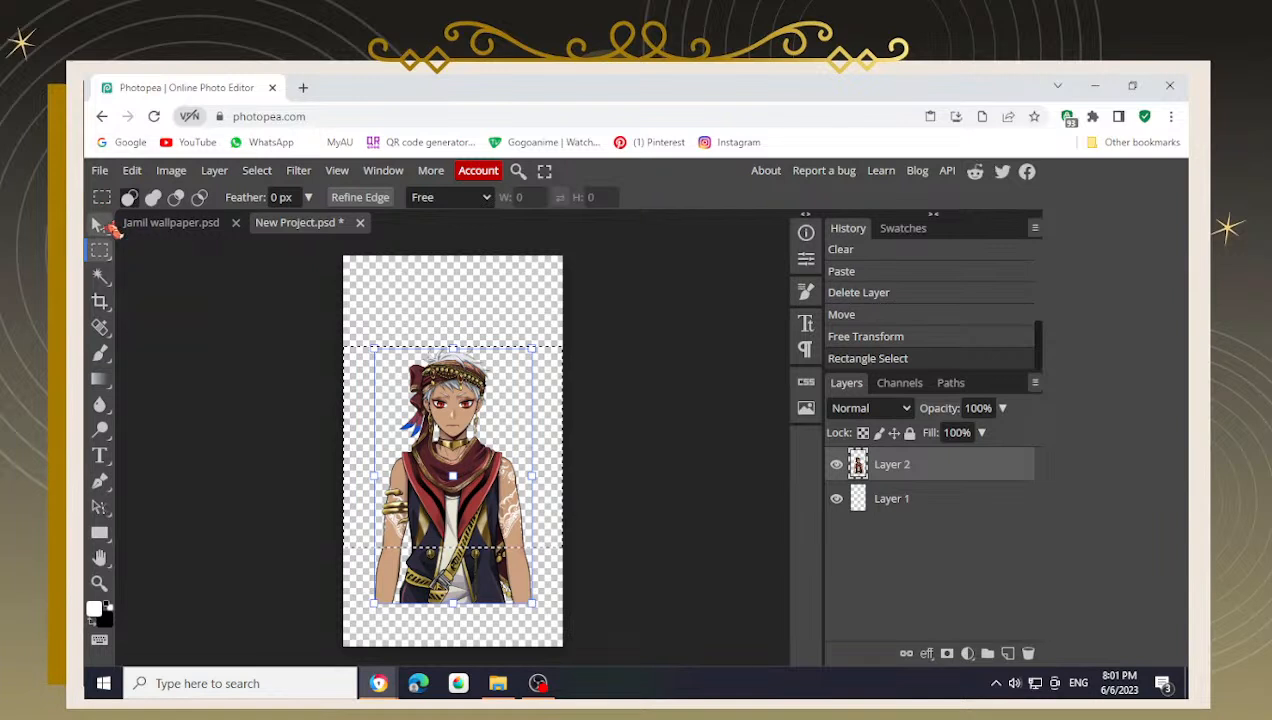
pyautogui.click(100, 224)
pyautogui.hotkey('ctrl', 'x')
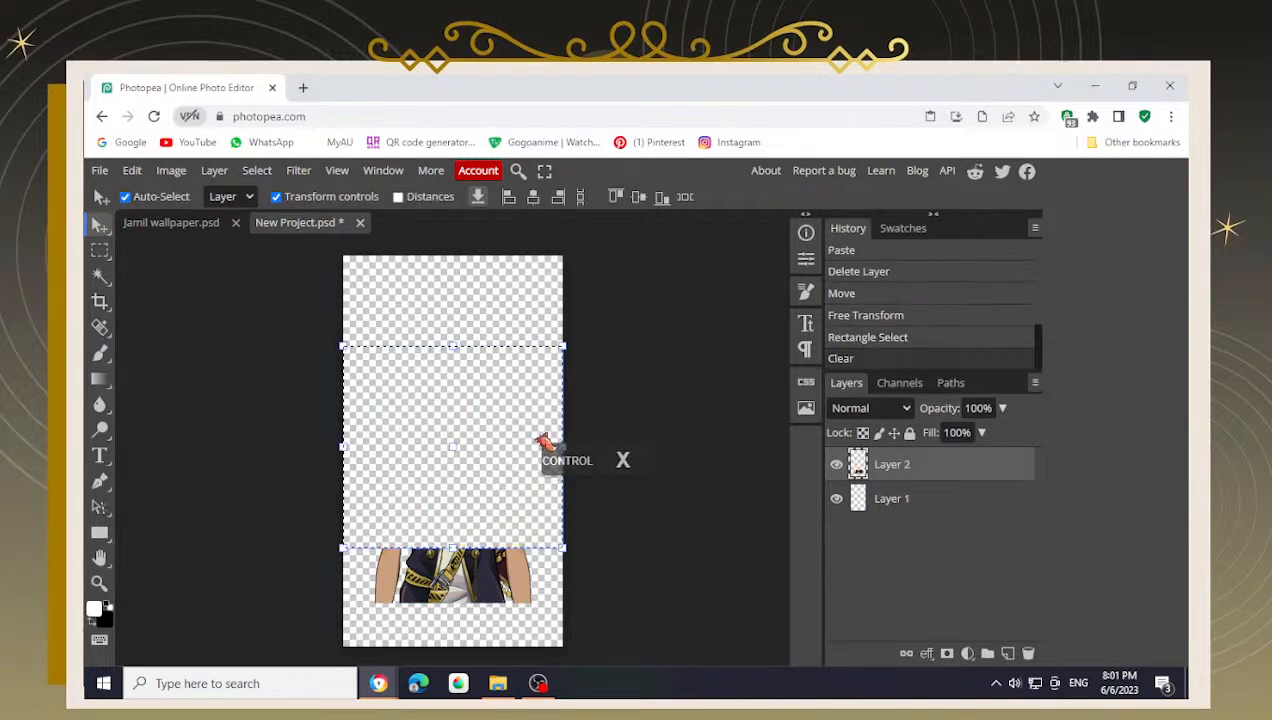
pyautogui.hotkey('ctrl', 'v')
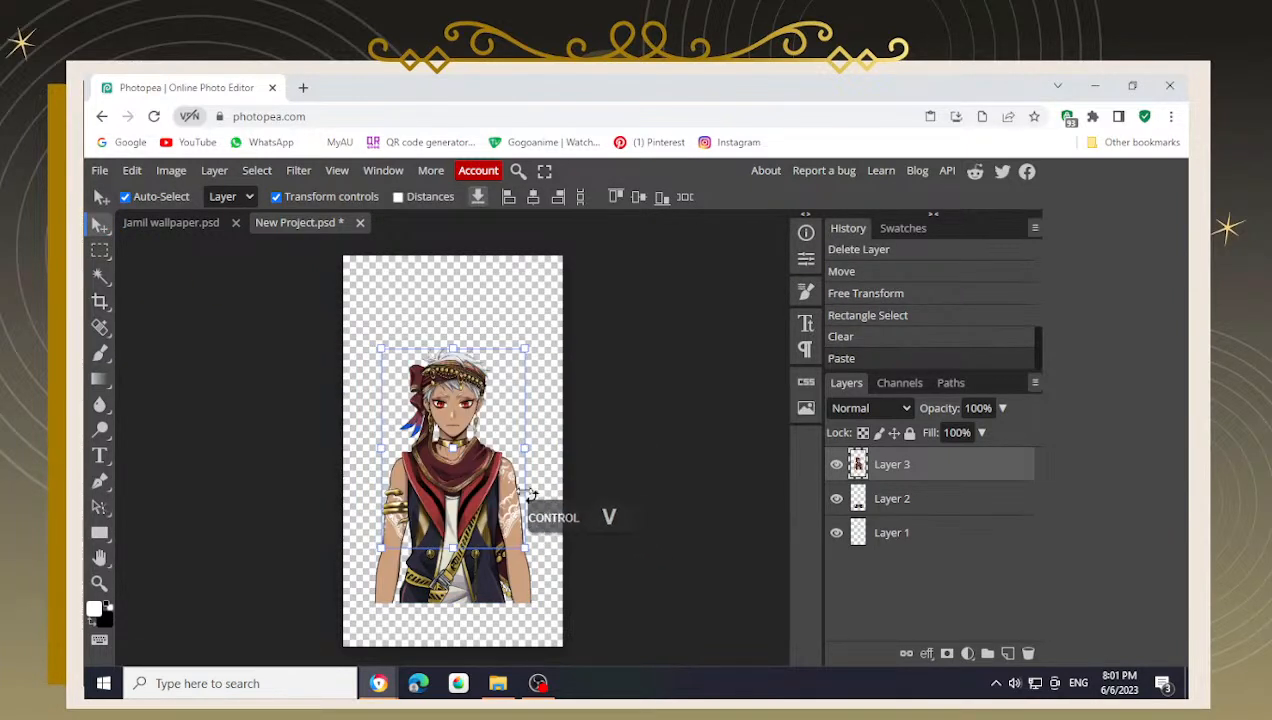
# - Delete Layer 2, which holds the leftover waist and forearms
pyautogui.click(303, 418)
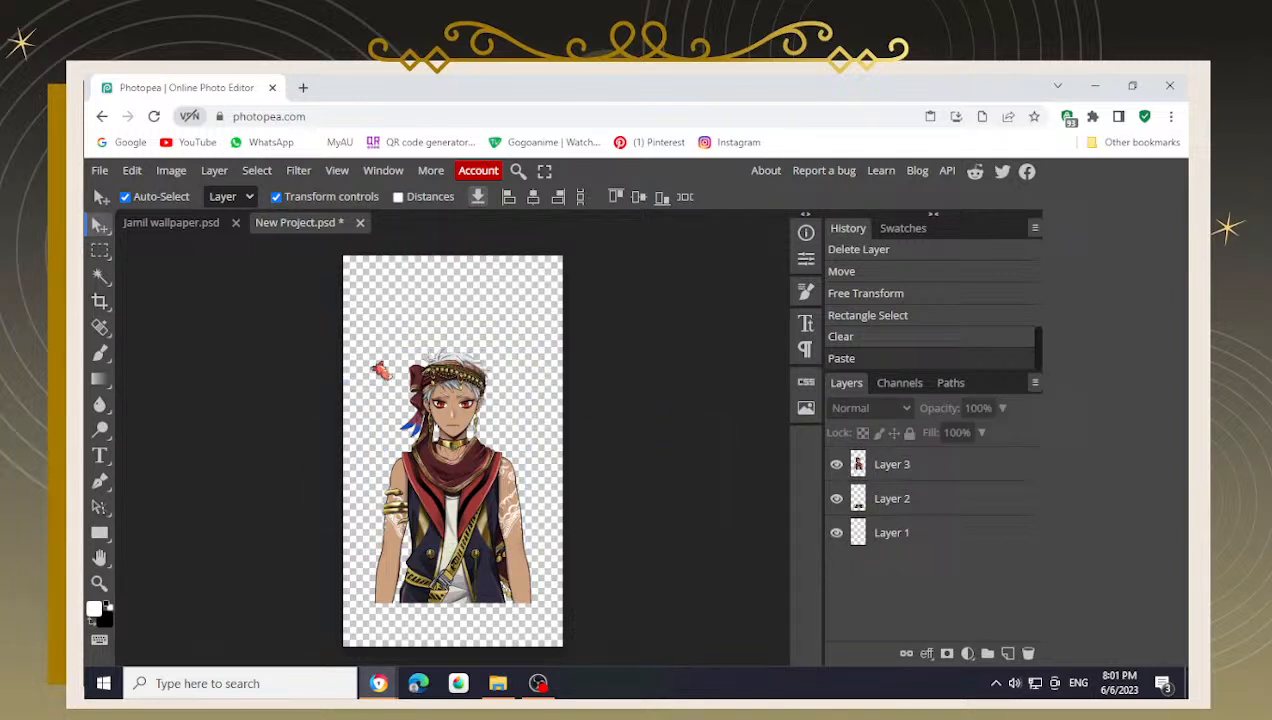
pyautogui.click(342, 287)
pyautogui.click(442, 473)
pyautogui.click(878, 510)
pyautogui.press('BackSpace')
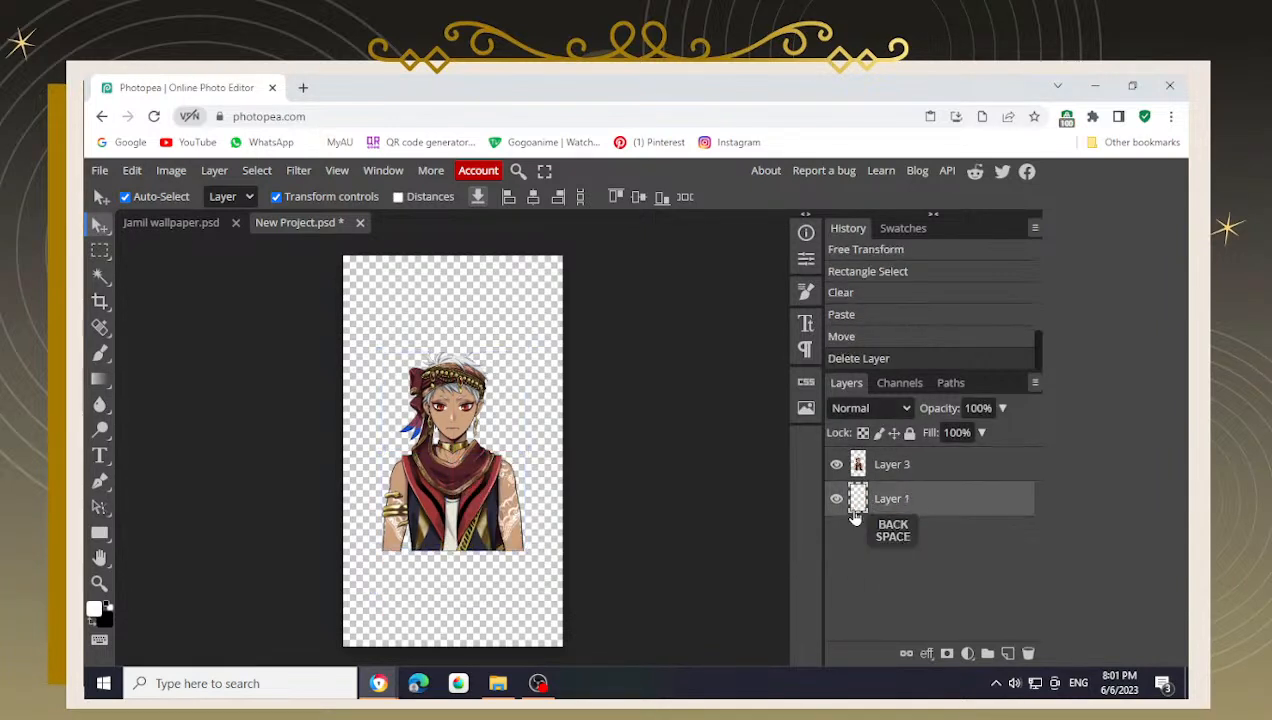
# - Scale the remaining bust to 110.61% and centre it on the canvas at X 540 px, Y 960 px
pyautogui.moveTo(470, 480); pyautogui.dragTo(452, 466)
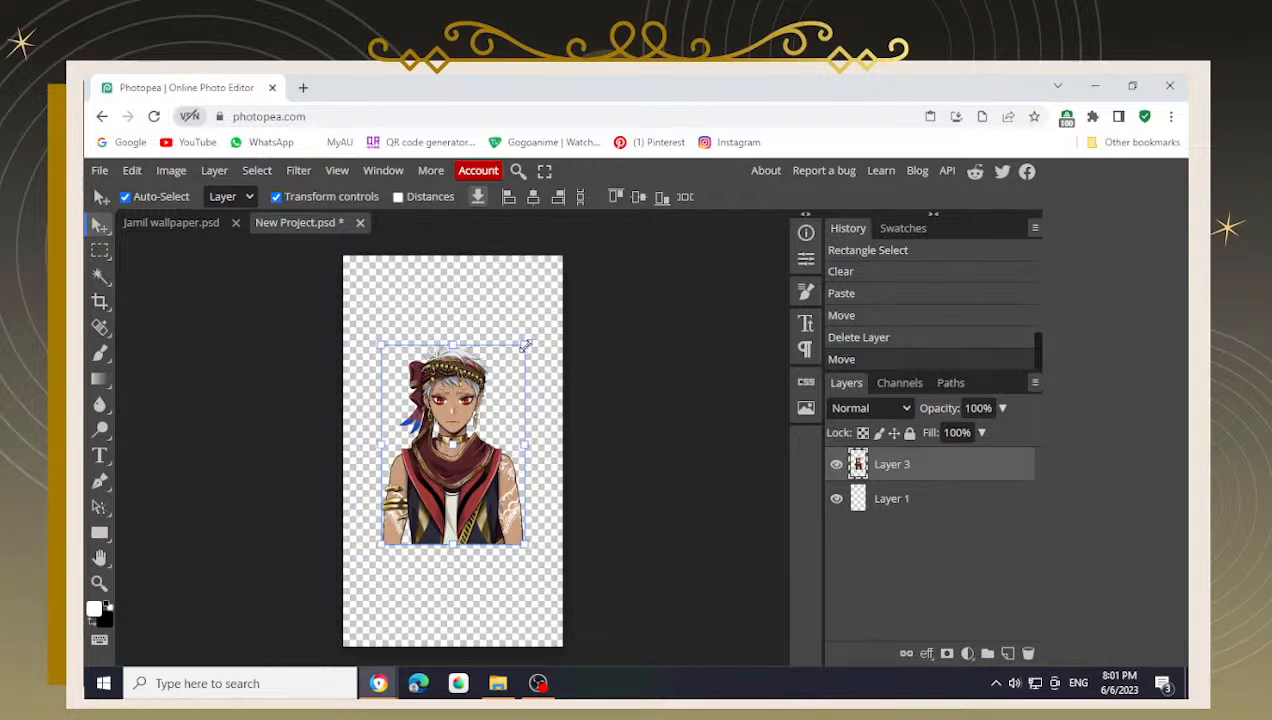
pyautogui.moveTo(525, 346); pyautogui.dragTo(540, 326)
pyautogui.moveTo(474, 481); pyautogui.dragTo(466, 497)
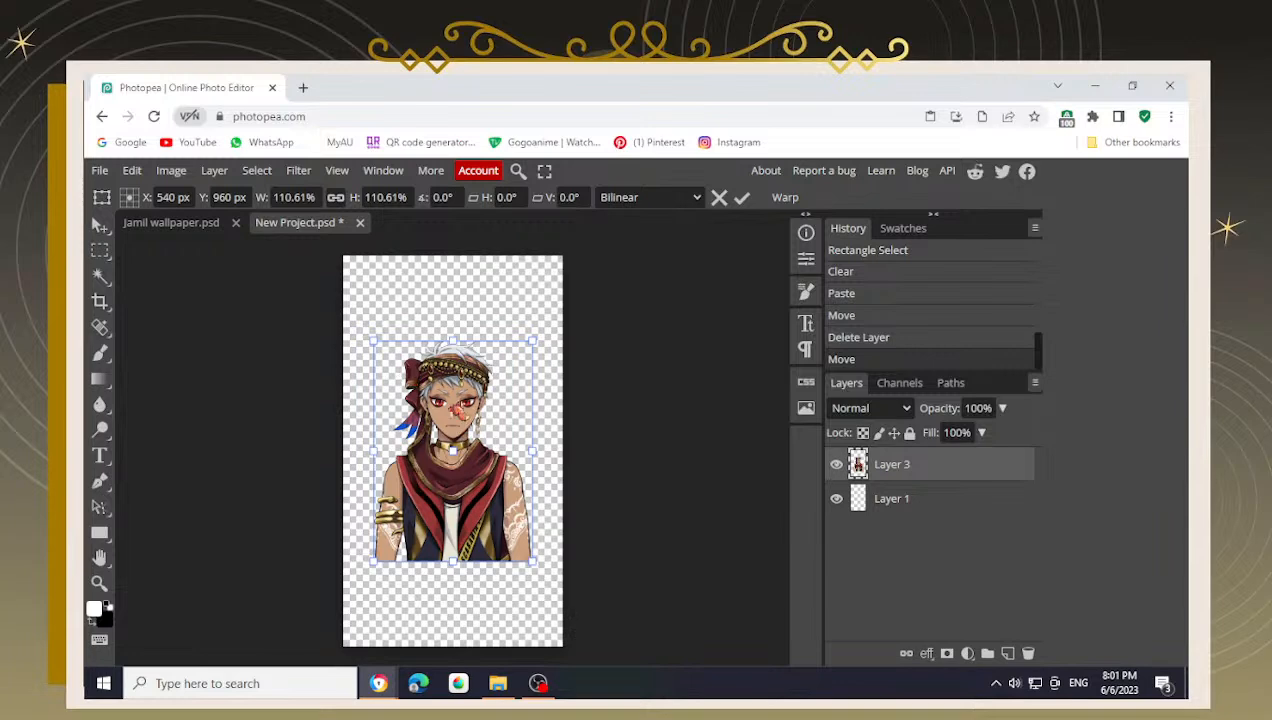
# - Turn the bust into a black silhouette by setting its Hue/Saturation lightness to -100
pyautogui.scroll(2, 456, 411)
pyautogui.scroll(-1, 455, 460)
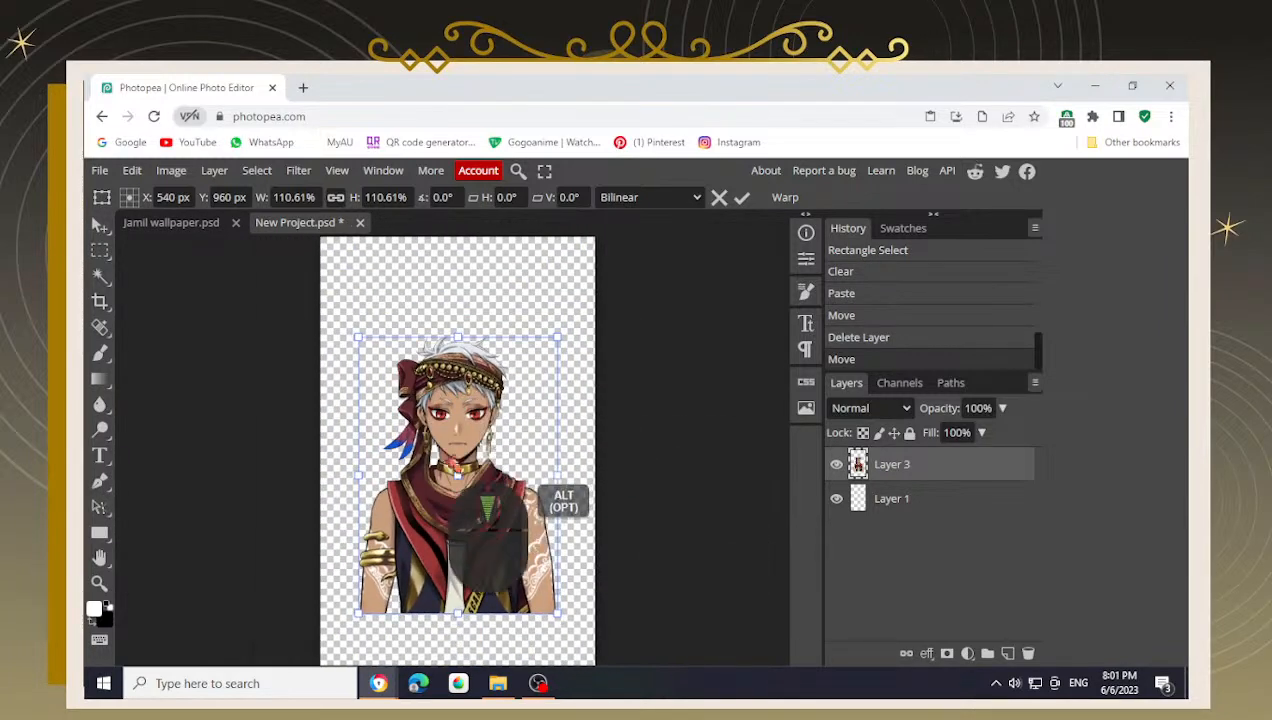
pyautogui.hotkey('ctrl', 'u')
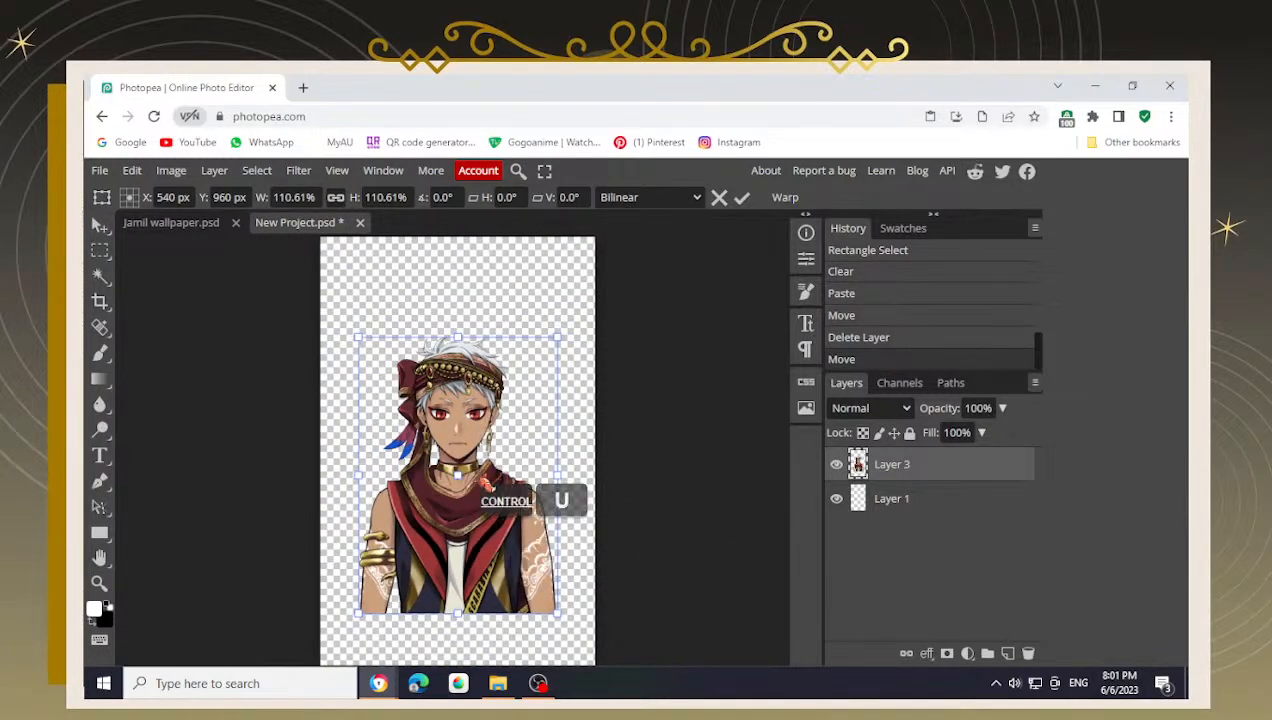
pyautogui.moveTo(352, 477); pyautogui.dragTo(205, 478)
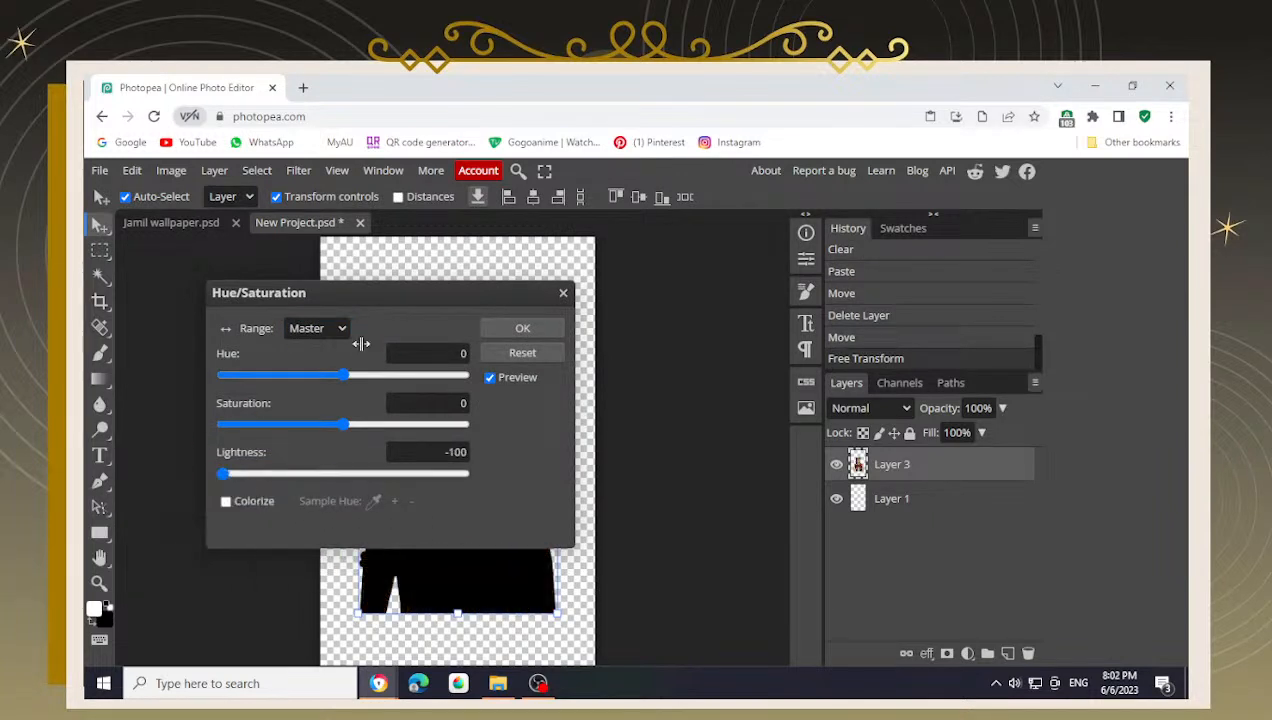
pyautogui.click(521, 330)
pyautogui.click(447, 490)
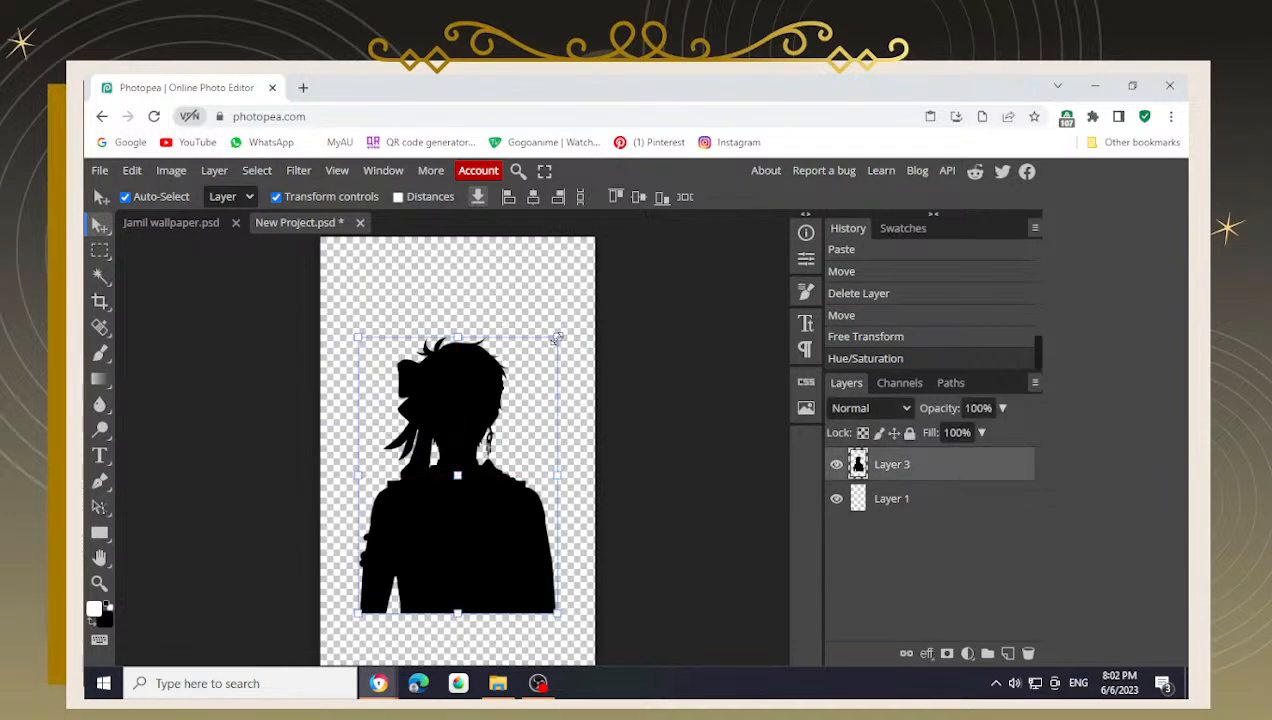
# - Enlarge the black silhouette slightly, keep it centred on the canvas, and deselect it
pyautogui.moveTo(556, 339); pyautogui.dragTo(562, 334)
pyautogui.moveTo(454, 477); pyautogui.dragTo(453, 482)
pyautogui.press('Return')
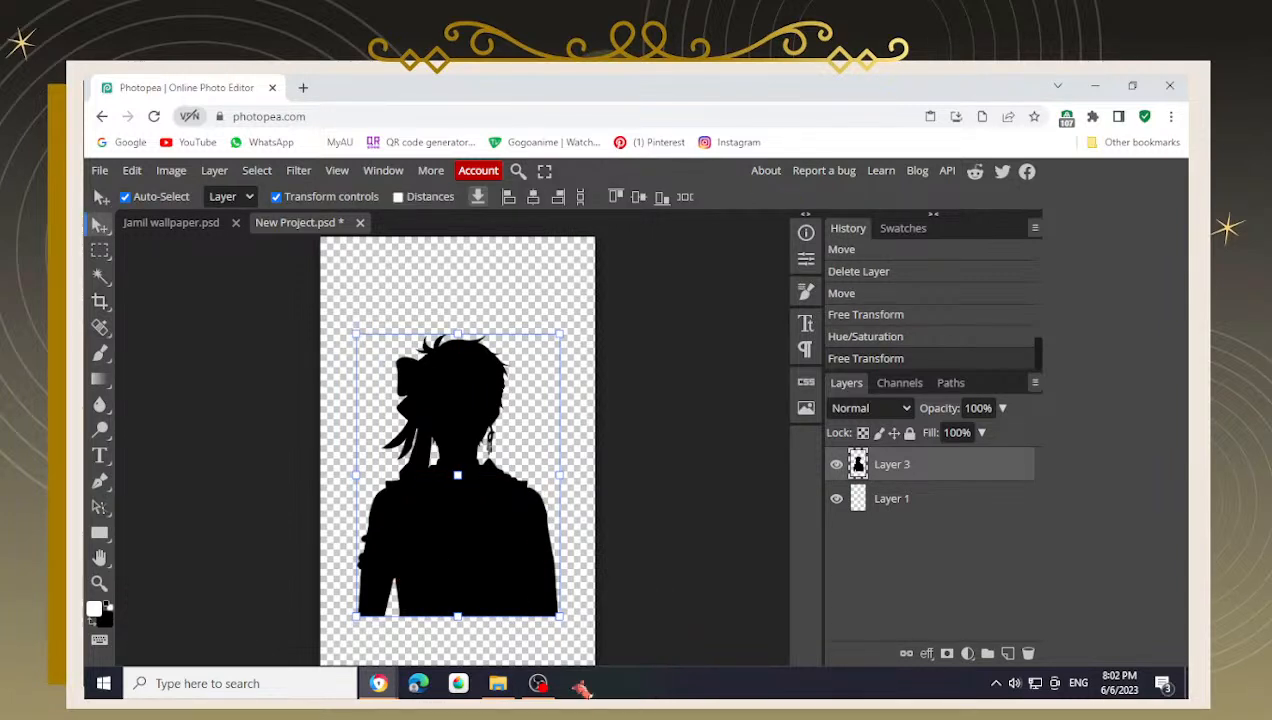
pyautogui.click(620, 358)
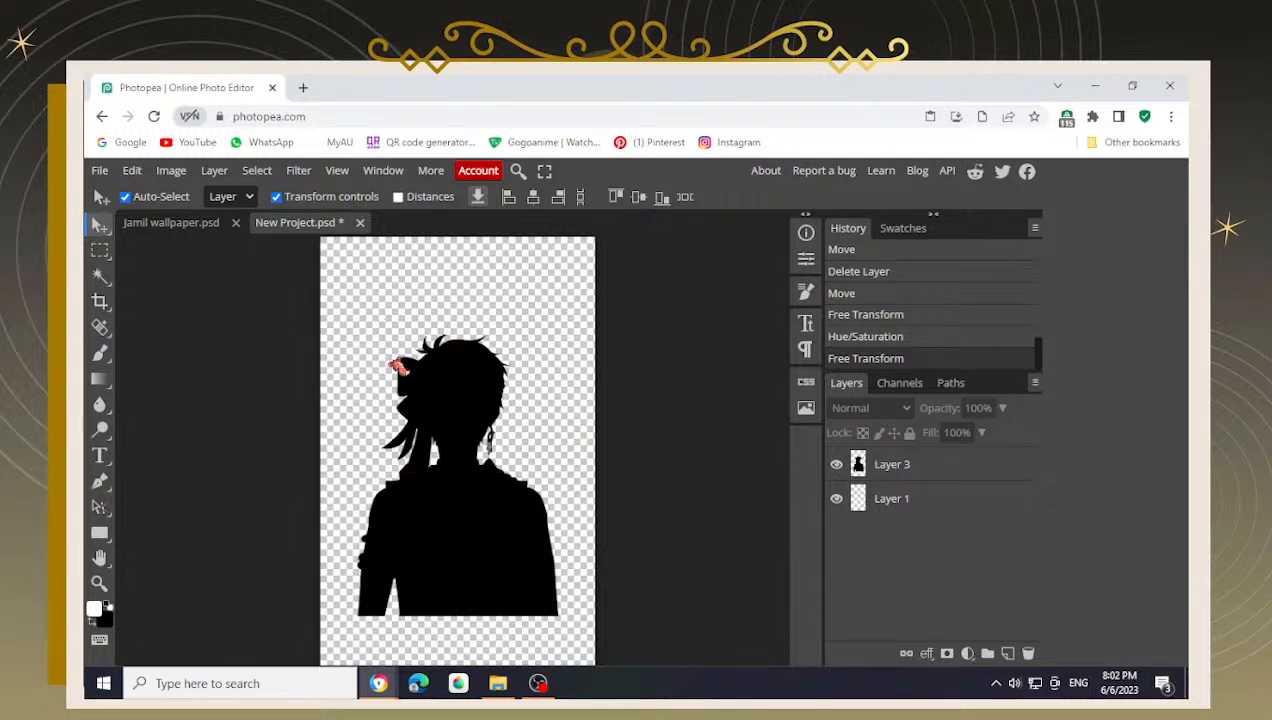
pyautogui.click(502, 462)
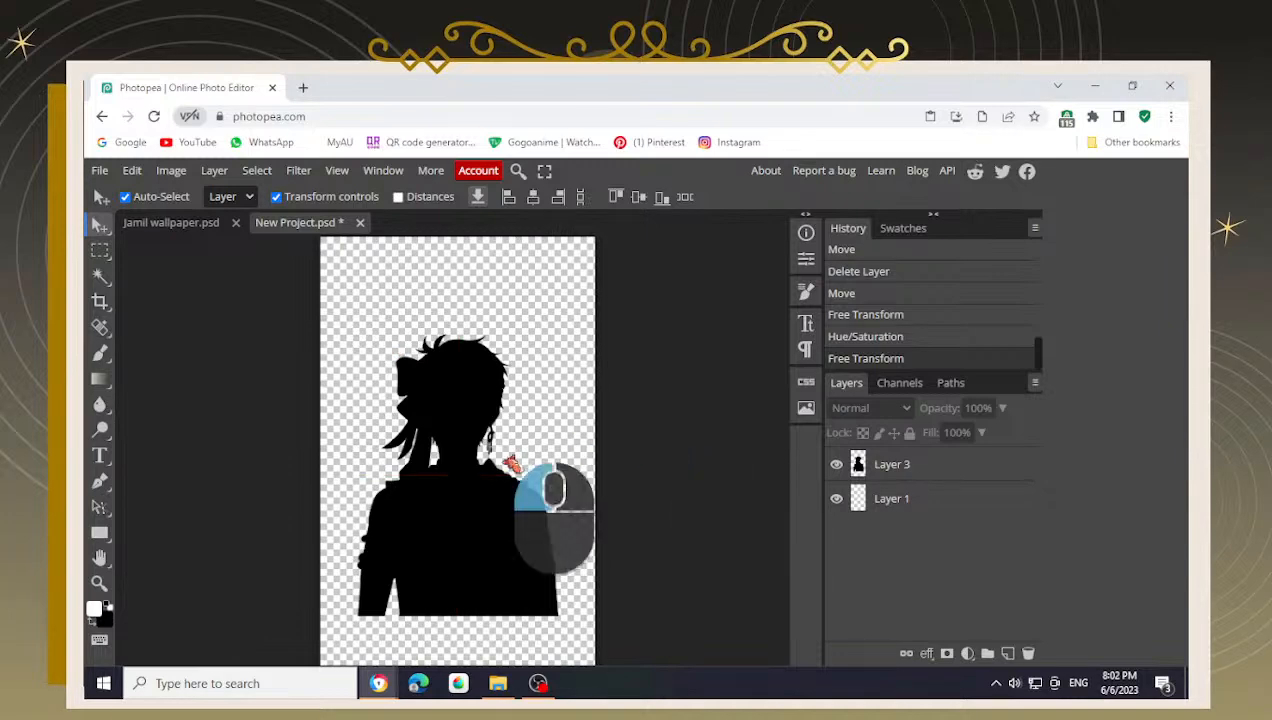
# - Place the Background_Scarabia_Dorm_-_Lounge image from the Kalim folder into the project and move its layer above Layer 3
pyautogui.click(340, 482)
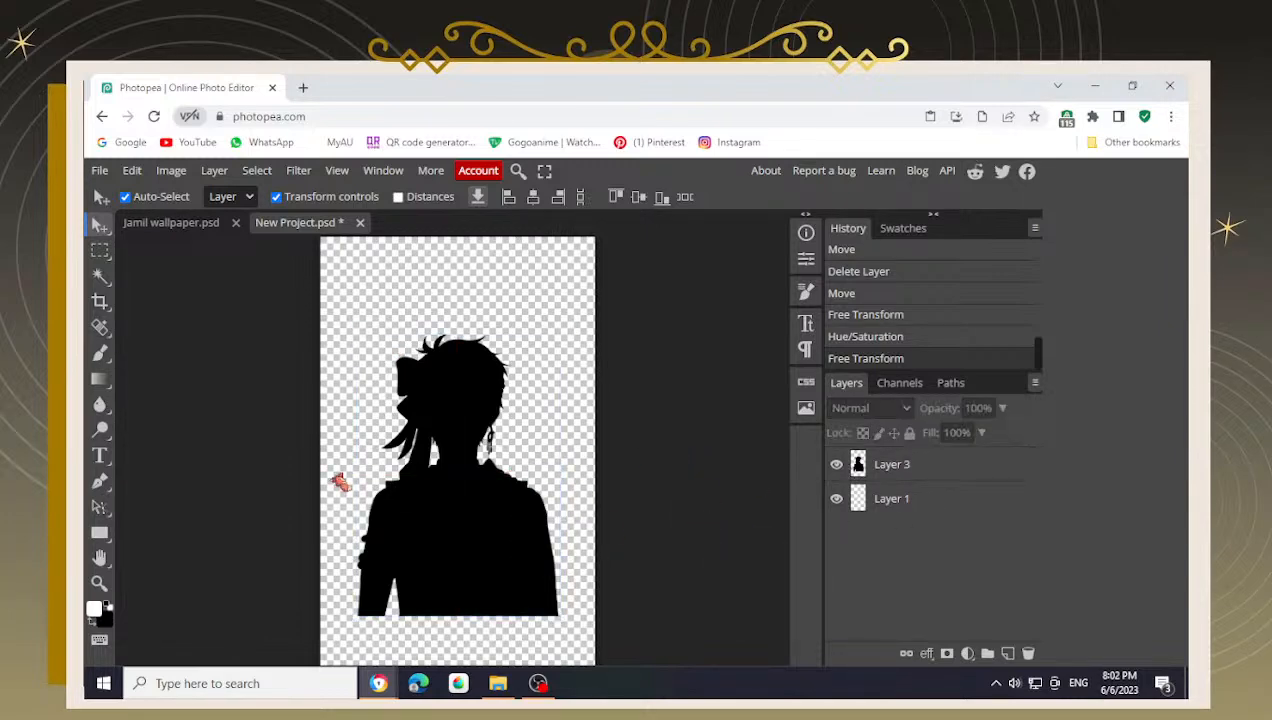
pyautogui.click(516, 690)
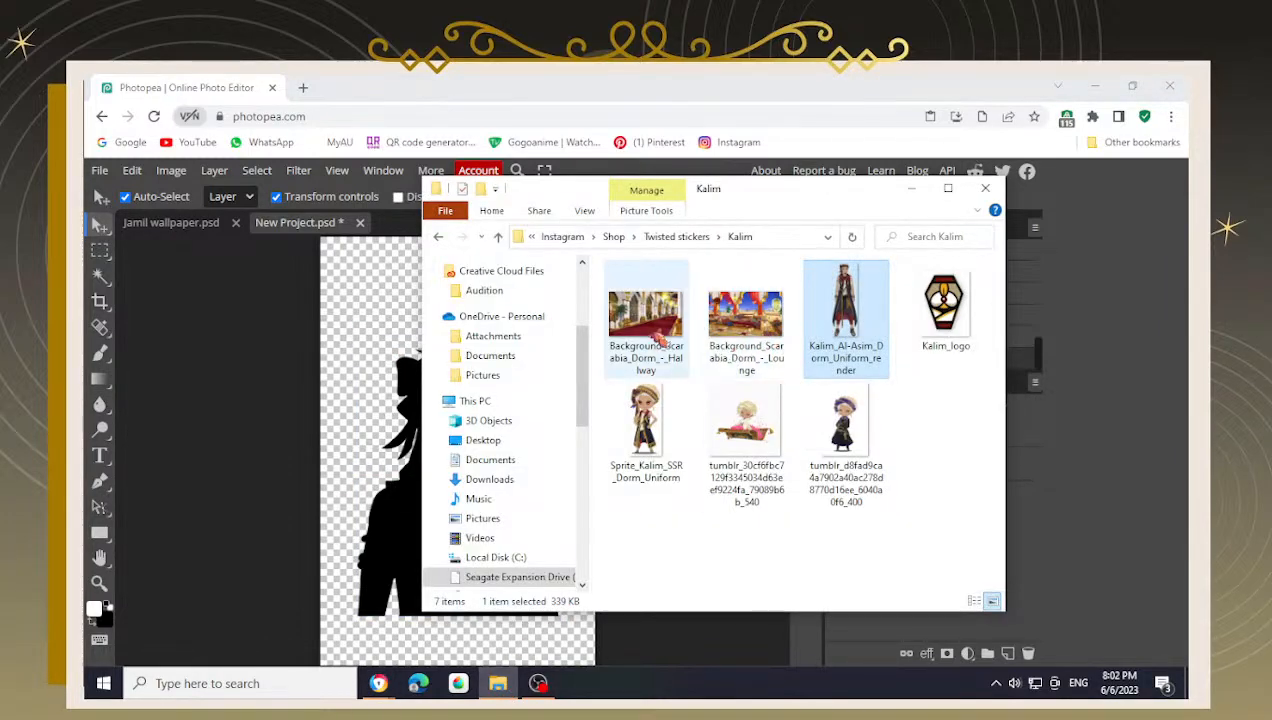
pyautogui.click(660, 340)
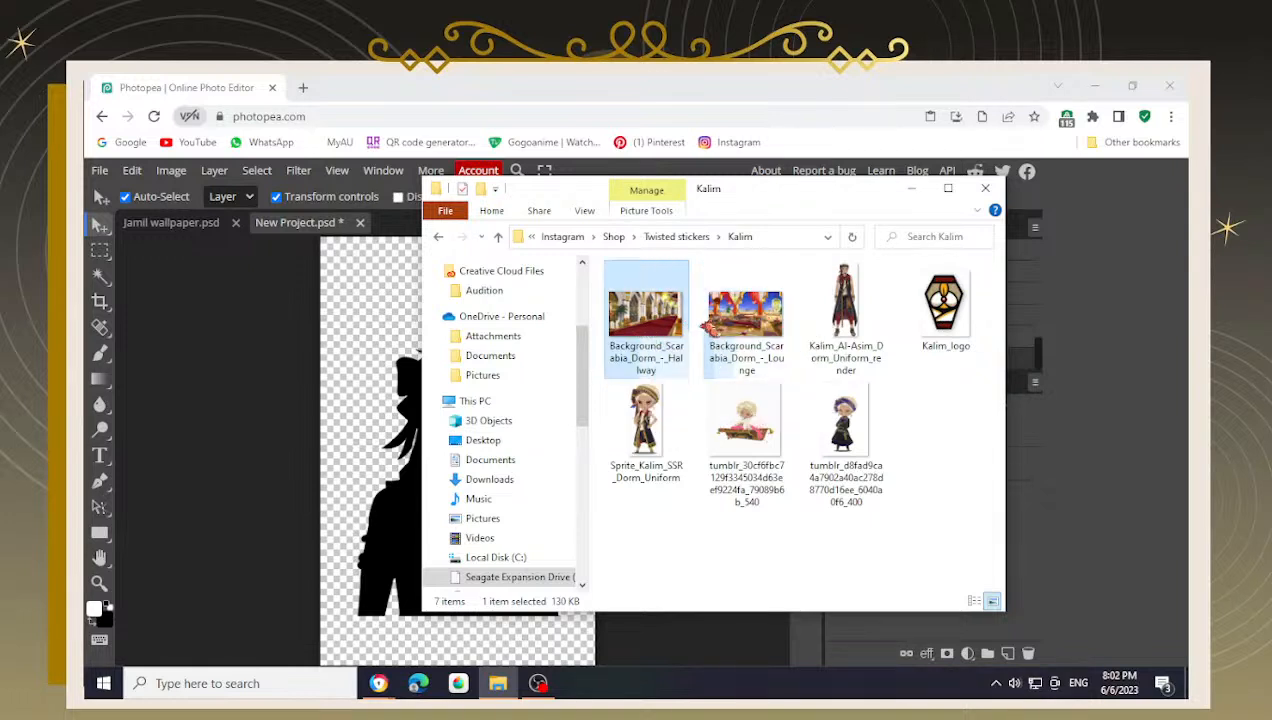
pyautogui.click(712, 322)
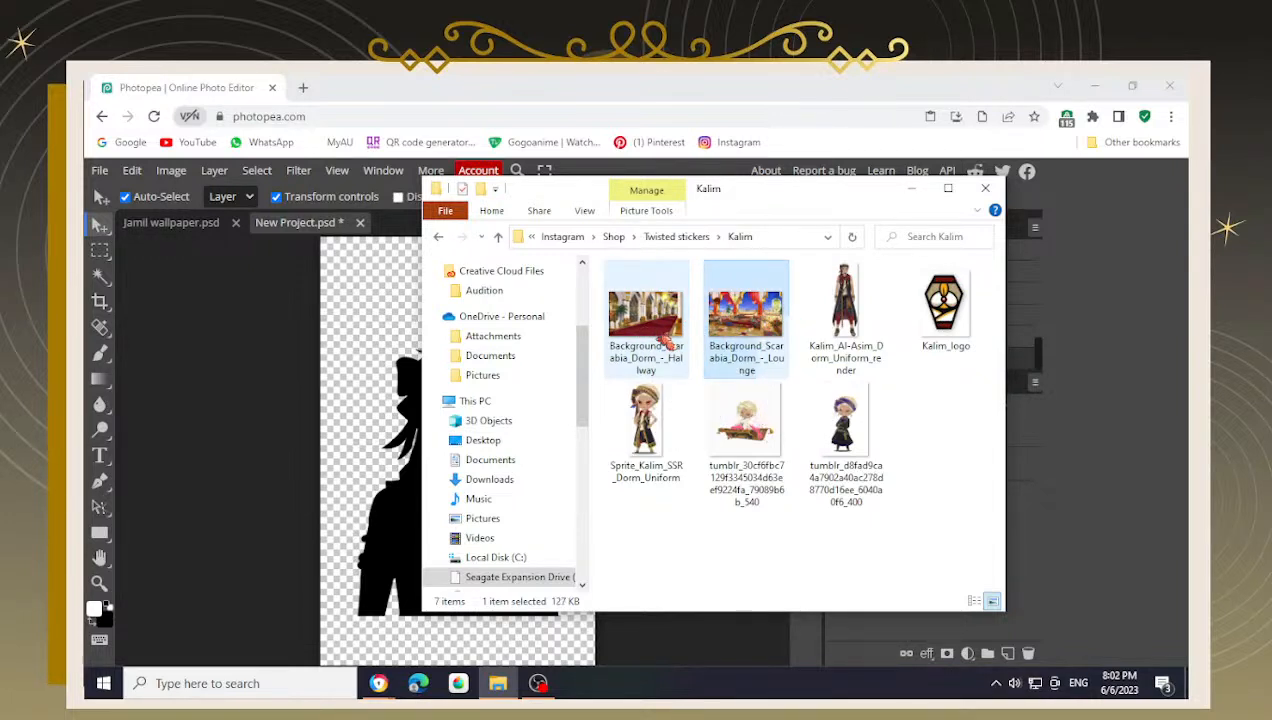
pyautogui.click(665, 340)
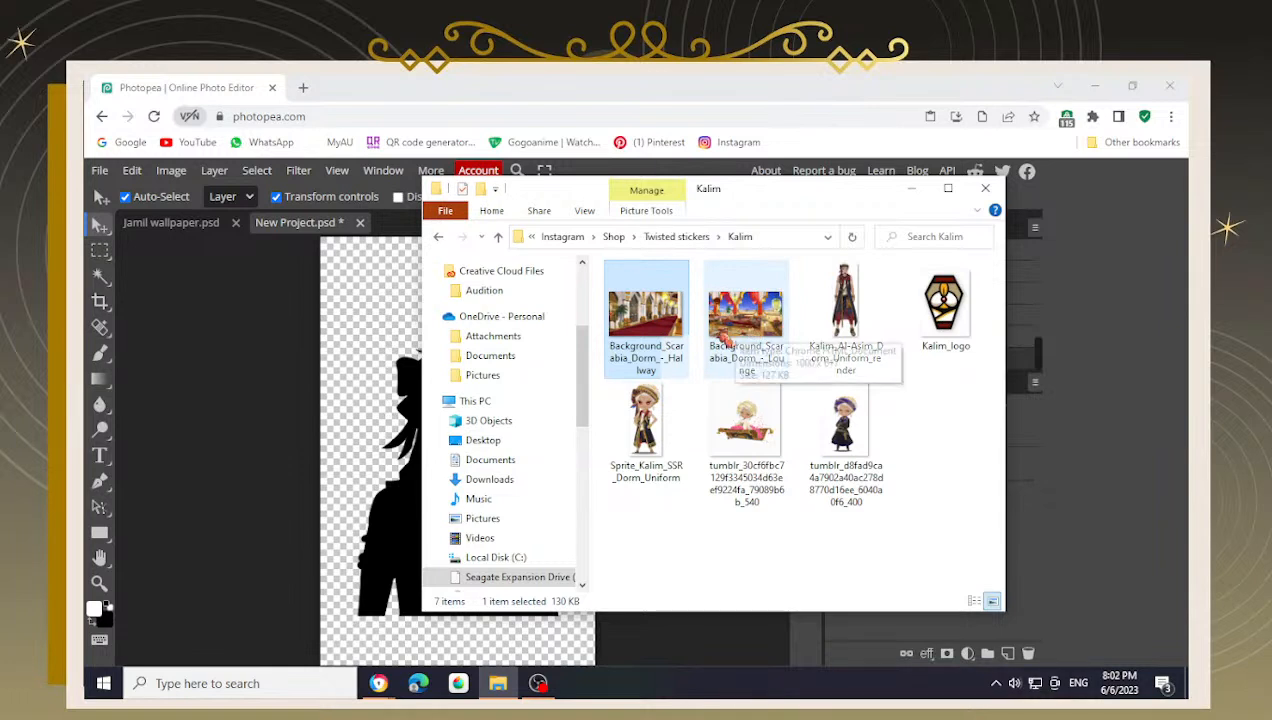
pyautogui.click(735, 330)
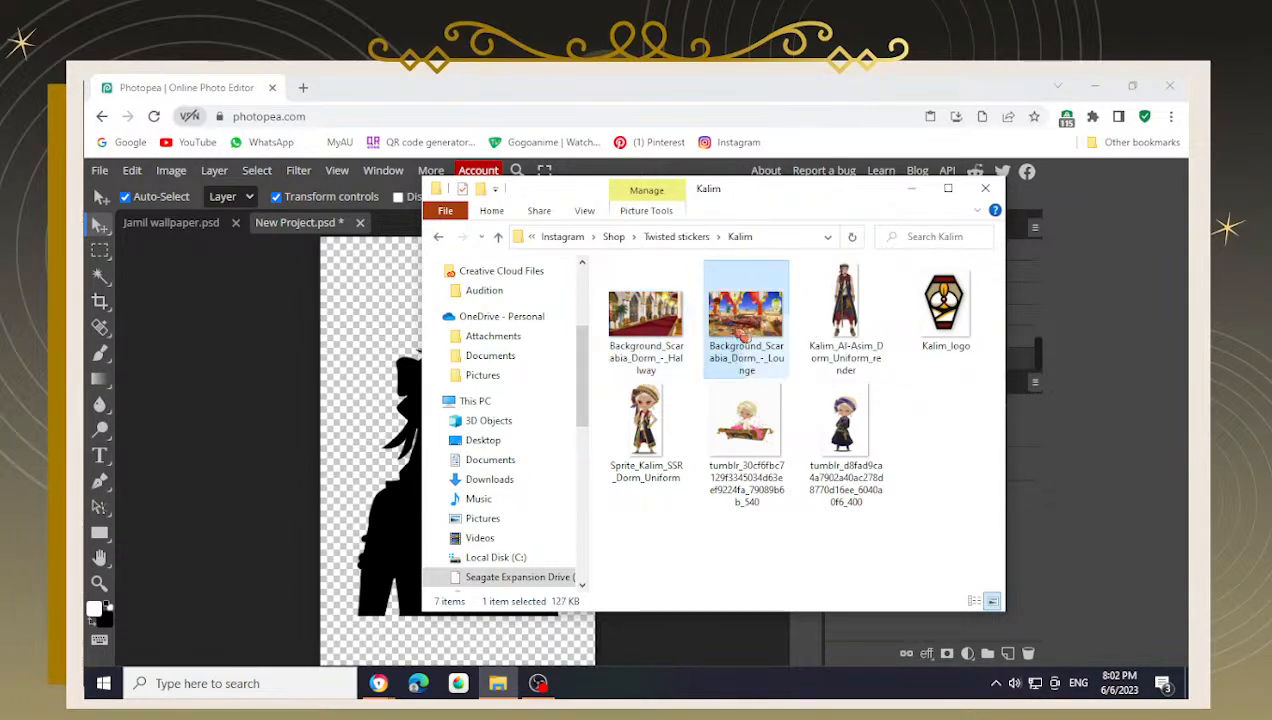
pyautogui.moveTo(756, 333); pyautogui.dragTo(440, 338)
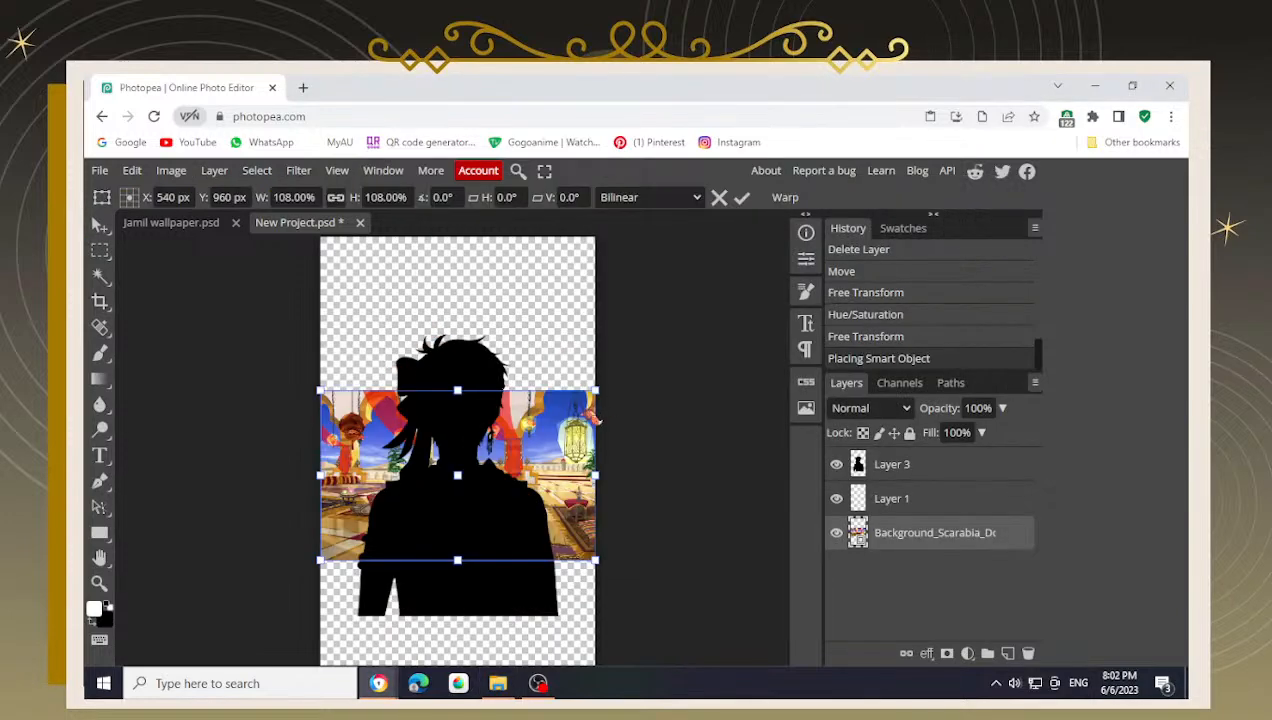
pyautogui.moveTo(900, 532); pyautogui.dragTo(855, 455)
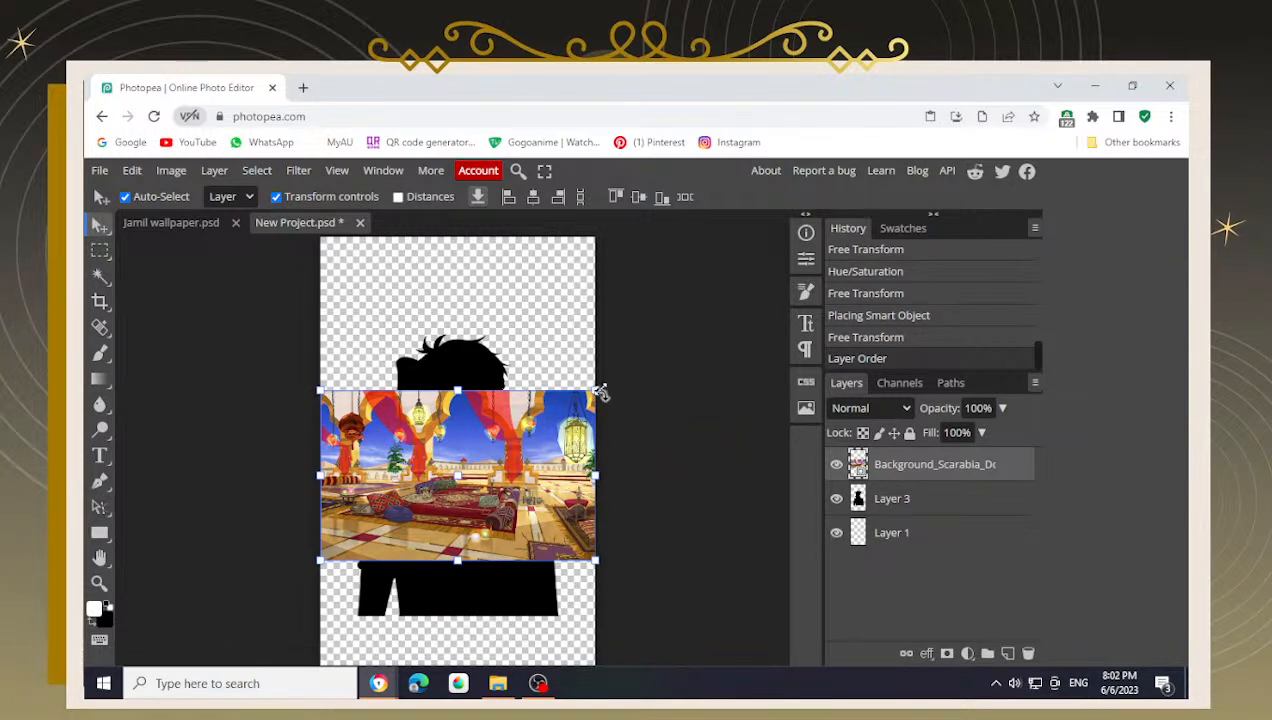
# - Enlarge and reposition the lounge image so it covers the whole silhouette, straightening its slight tilt
pyautogui.moveTo(597, 390); pyautogui.dragTo(686, 339)
pyautogui.moveTo(557, 455); pyautogui.dragTo(527, 493)
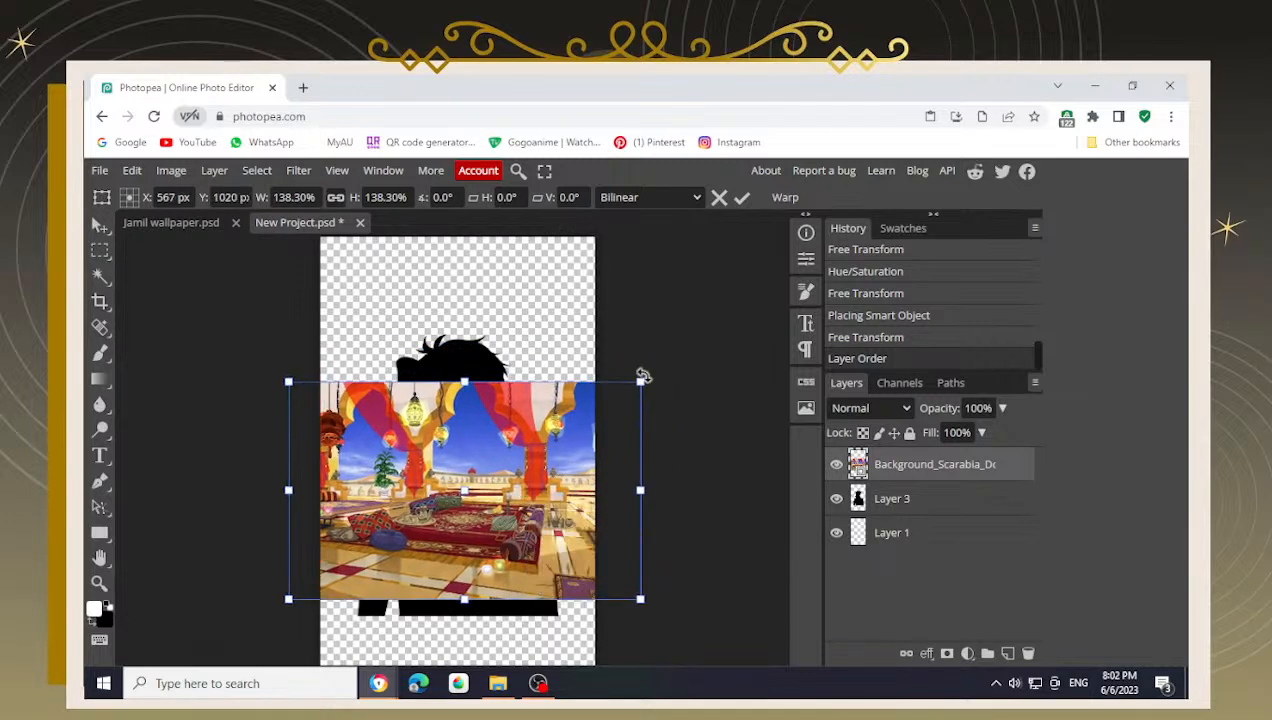
pyautogui.moveTo(639, 382); pyautogui.dragTo(710, 348)
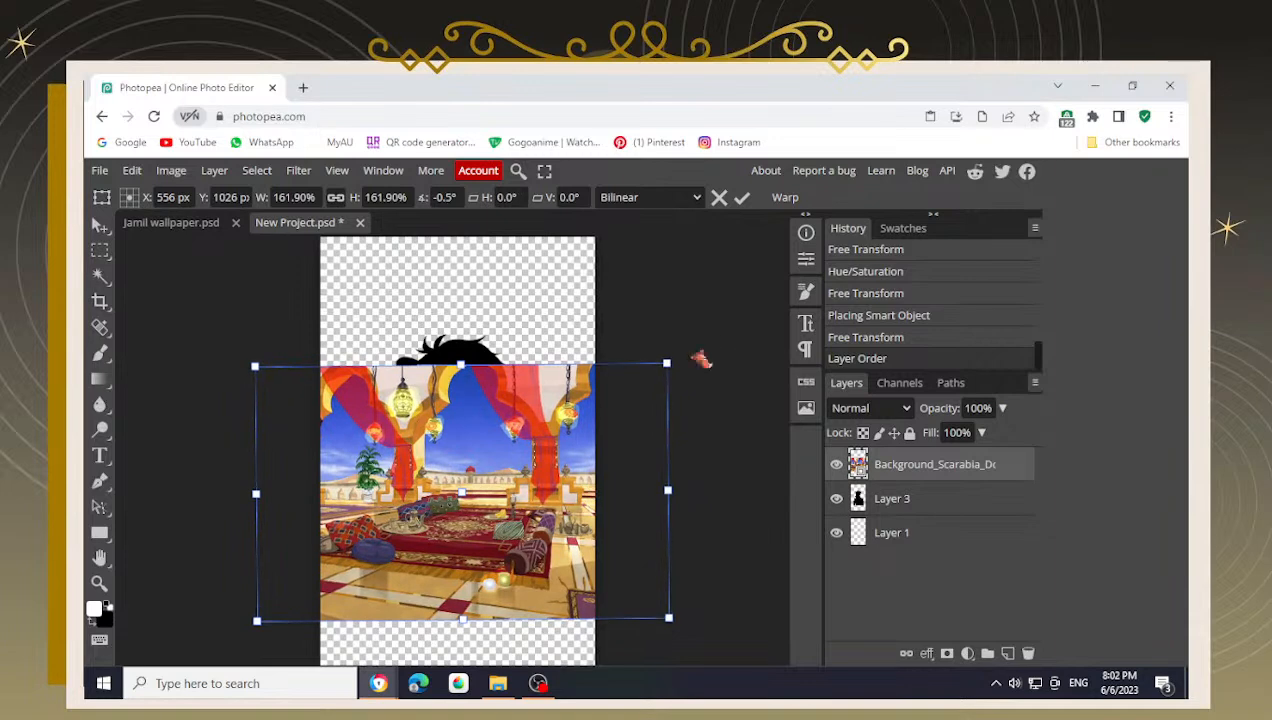
pyautogui.press('Return')
pyautogui.moveTo(684, 361); pyautogui.dragTo(692, 358)
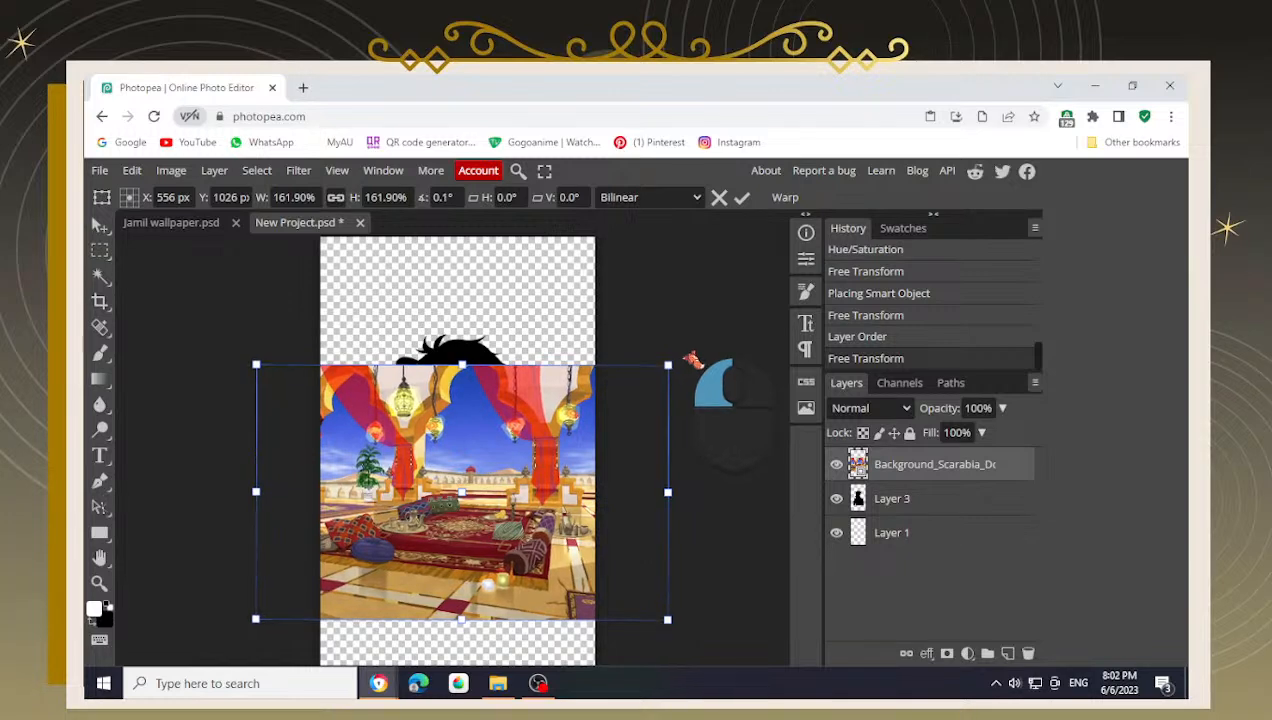
pyautogui.press('Return')
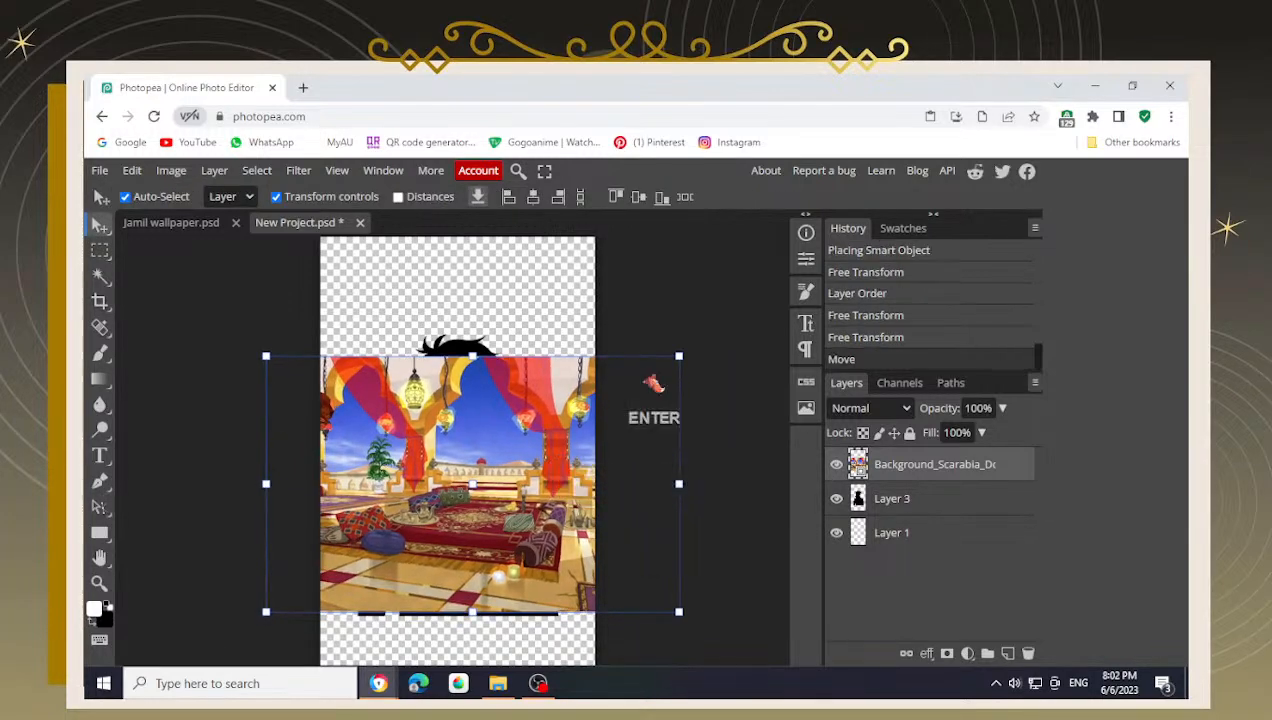
pyautogui.moveTo(683, 347)
pyautogui.mouseDown()
pyautogui.moveTo(719, 330)
pyautogui.moveTo(704, 335)
pyautogui.mouseUp()
pyautogui.press('Return')
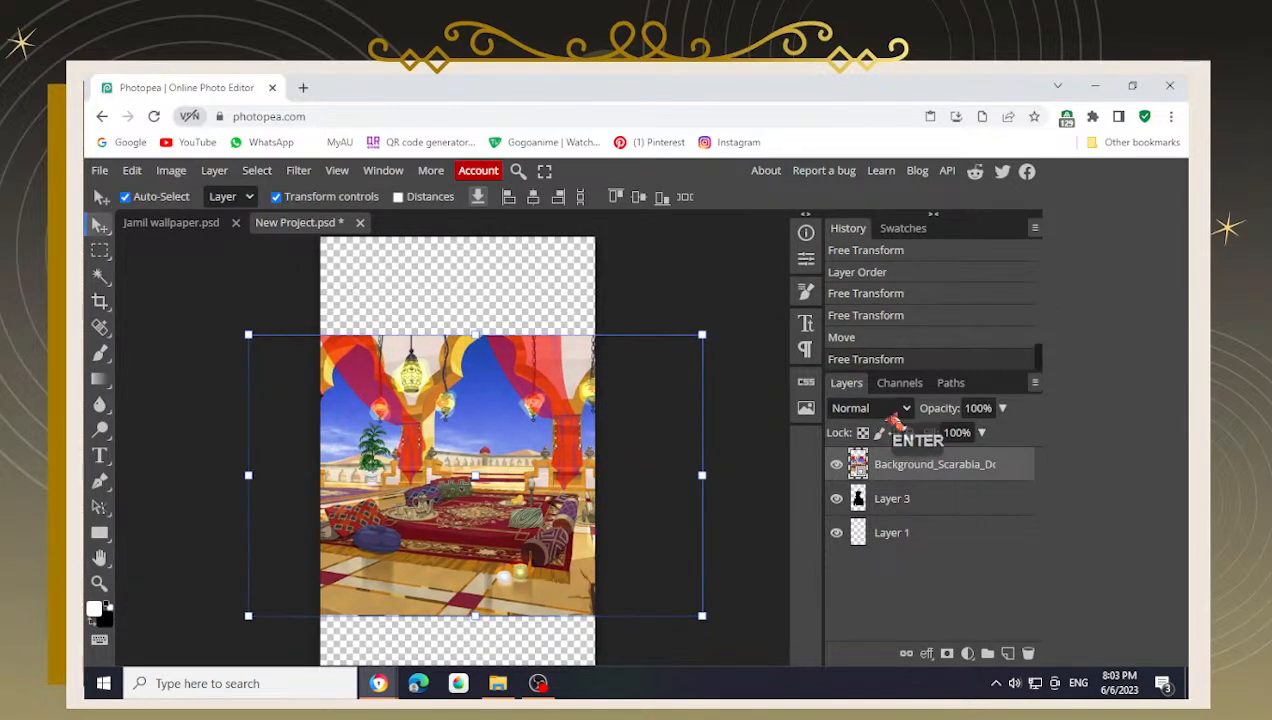
# - Try the Screen, Color Dodge, Overlay, Multiply, Color Burn and Lighten blend modes on the lounge background layer
pyautogui.click(870, 408)
pyautogui.click(860, 235)
pyautogui.click(866, 410)
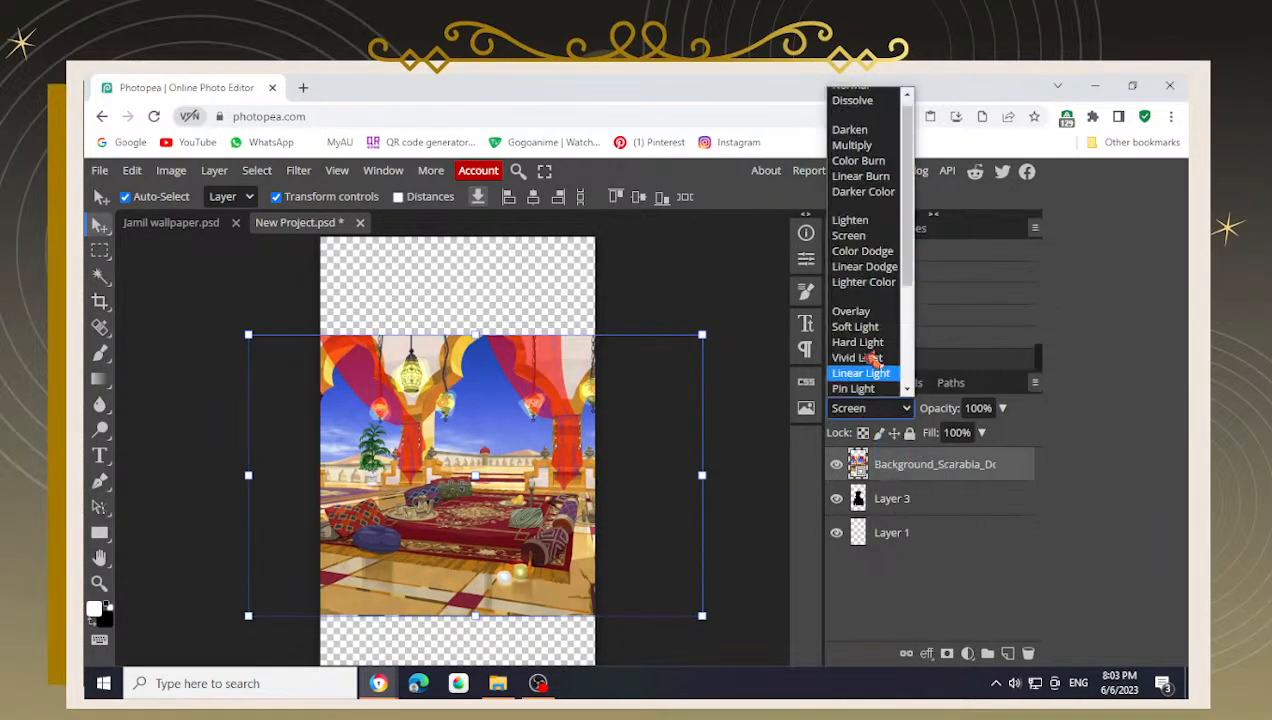
pyautogui.click(862, 251)
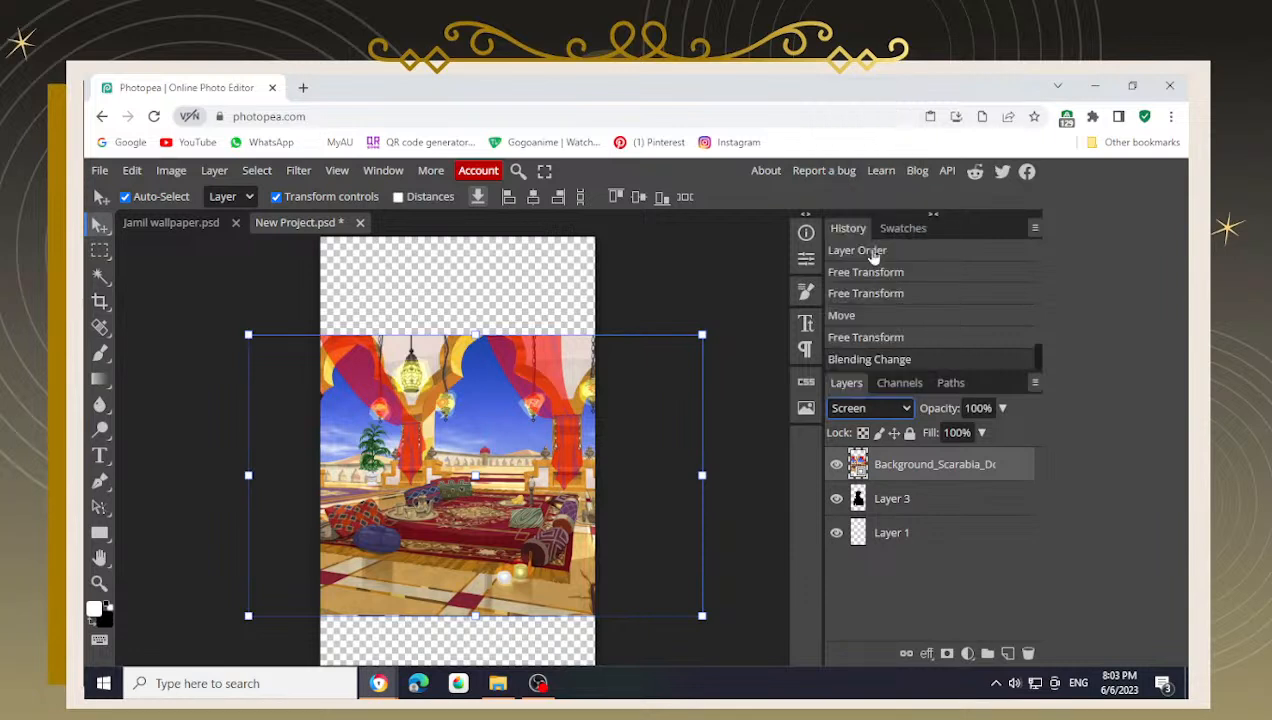
pyautogui.click(836, 414)
pyautogui.click(850, 315)
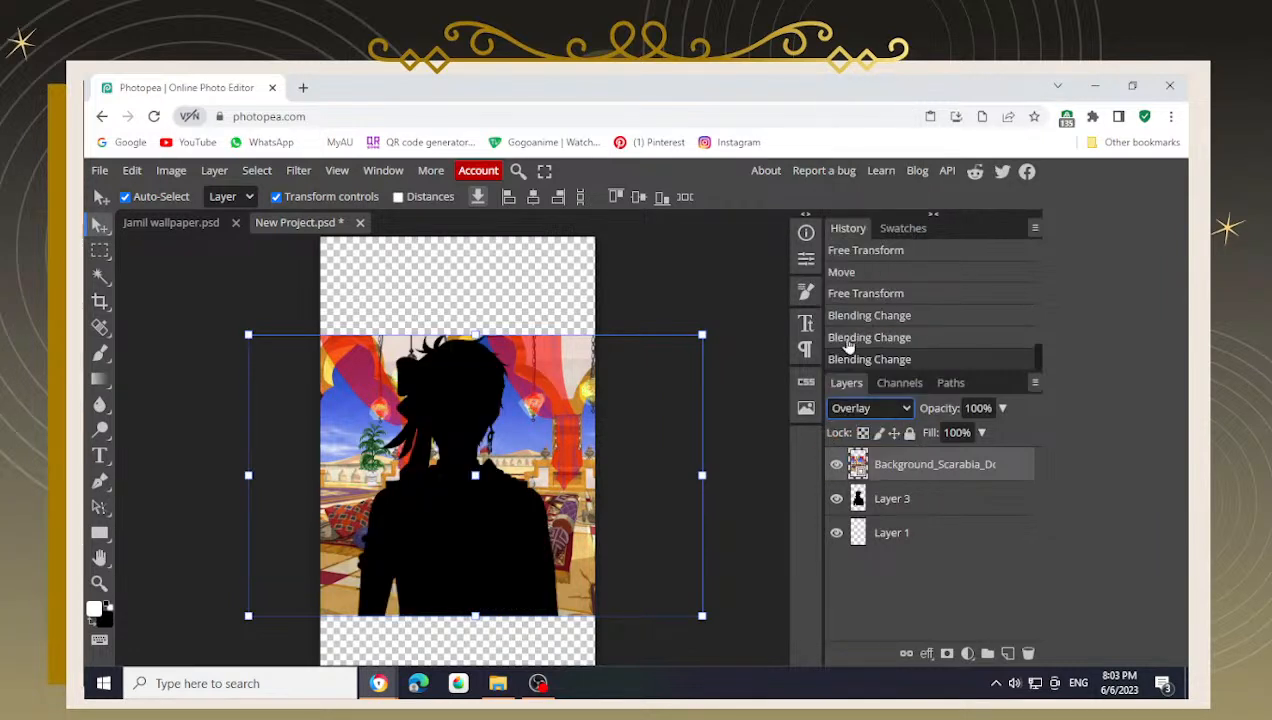
pyautogui.click(858, 412)
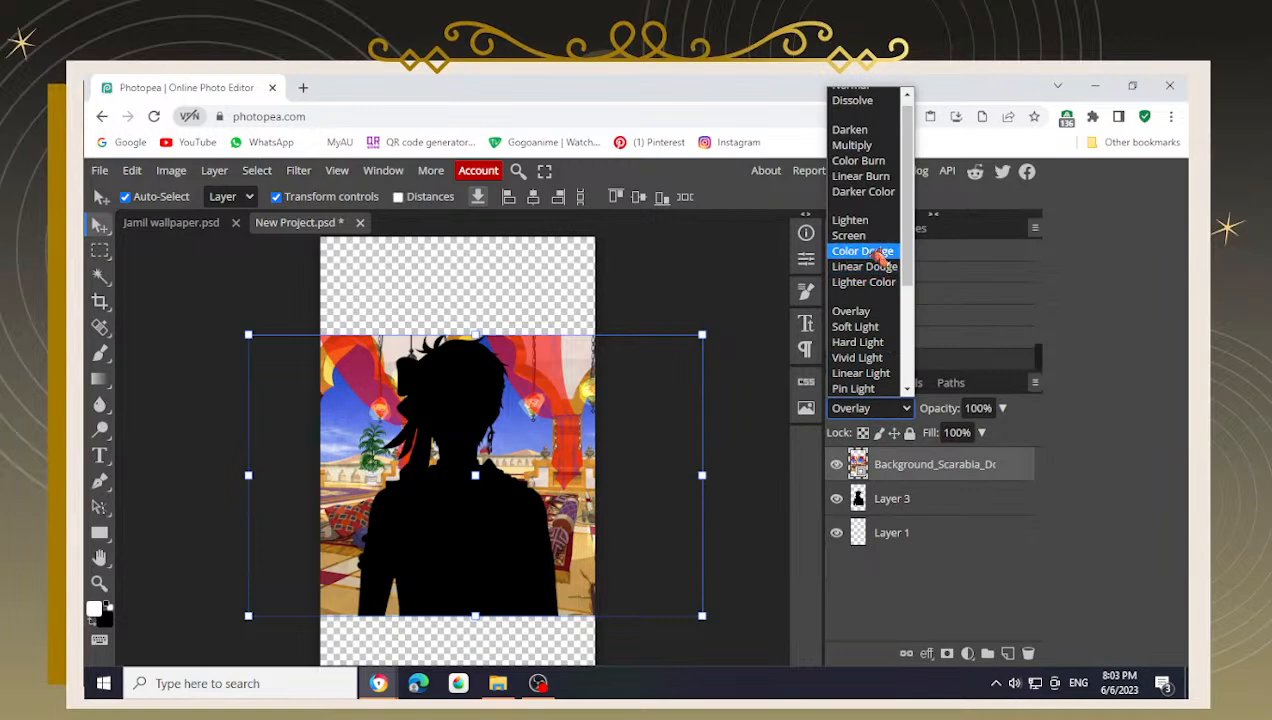
pyautogui.click(876, 240)
pyautogui.click(870, 409)
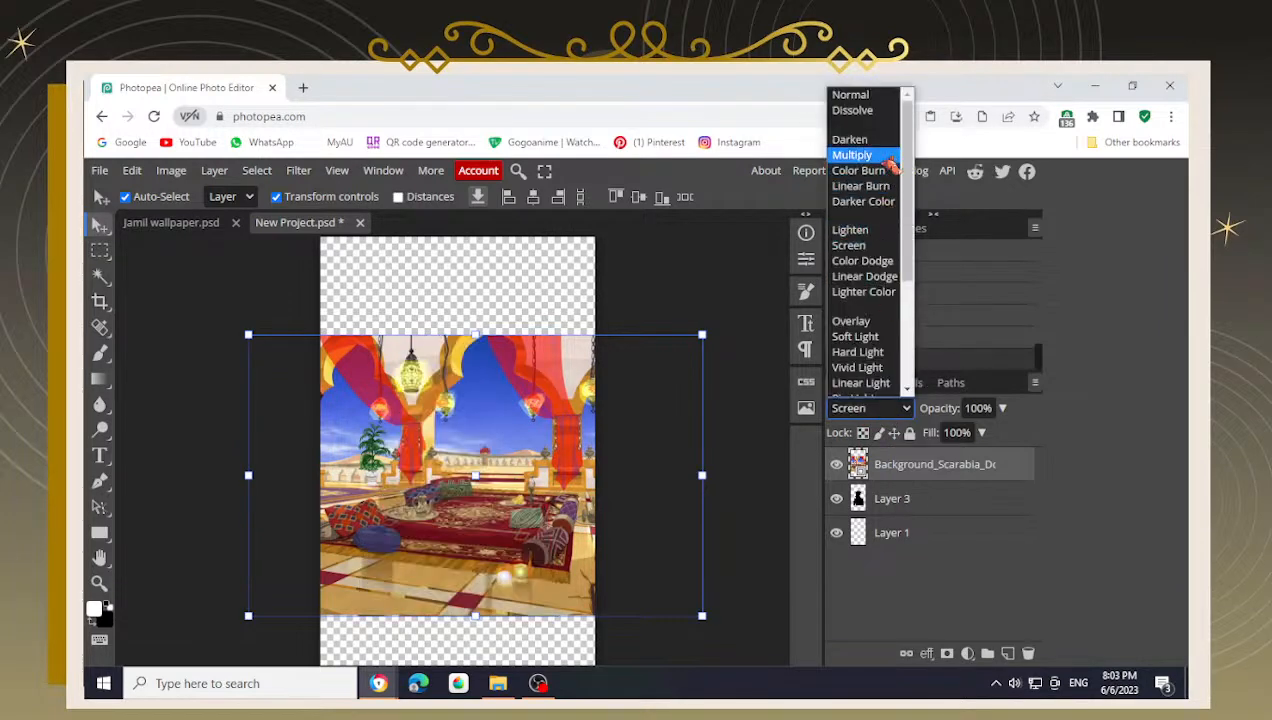
pyautogui.click(852, 145)
pyautogui.click(845, 412)
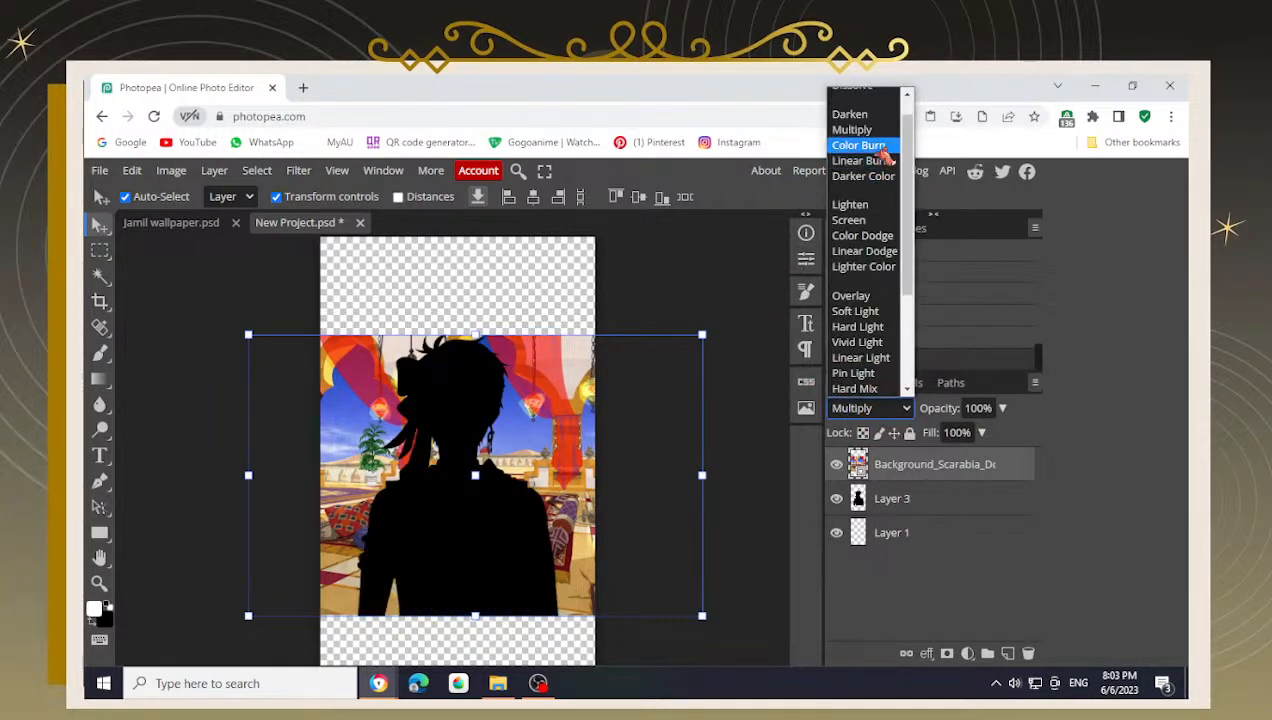
pyautogui.click(853, 143)
pyautogui.click(845, 408)
pyautogui.scroll(-1, 885, 118)
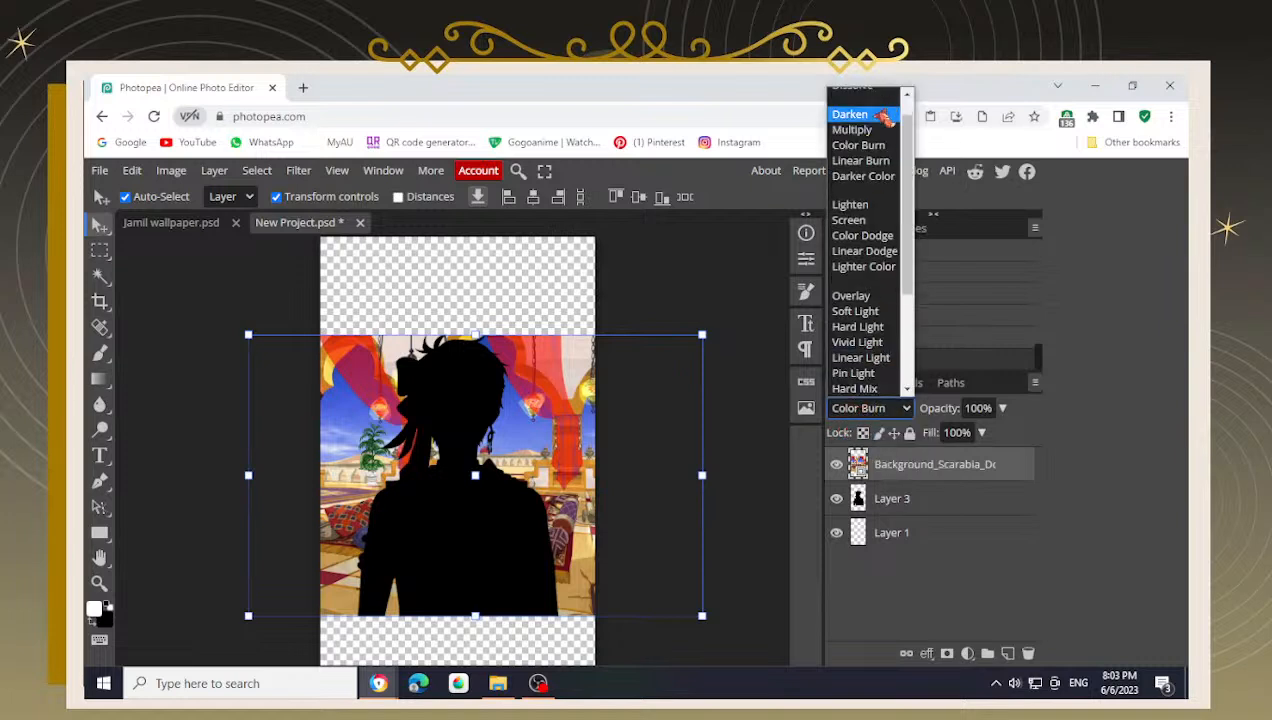
pyautogui.scroll(1, 885, 118)
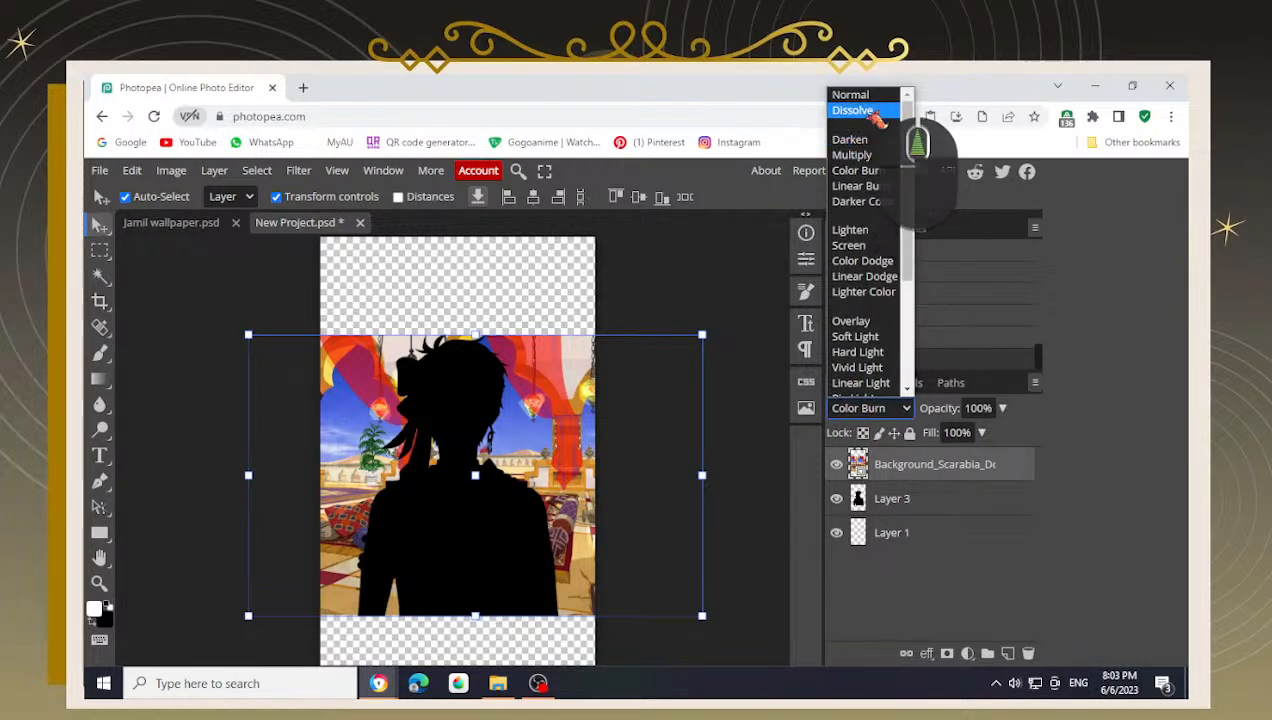
pyautogui.click(875, 230)
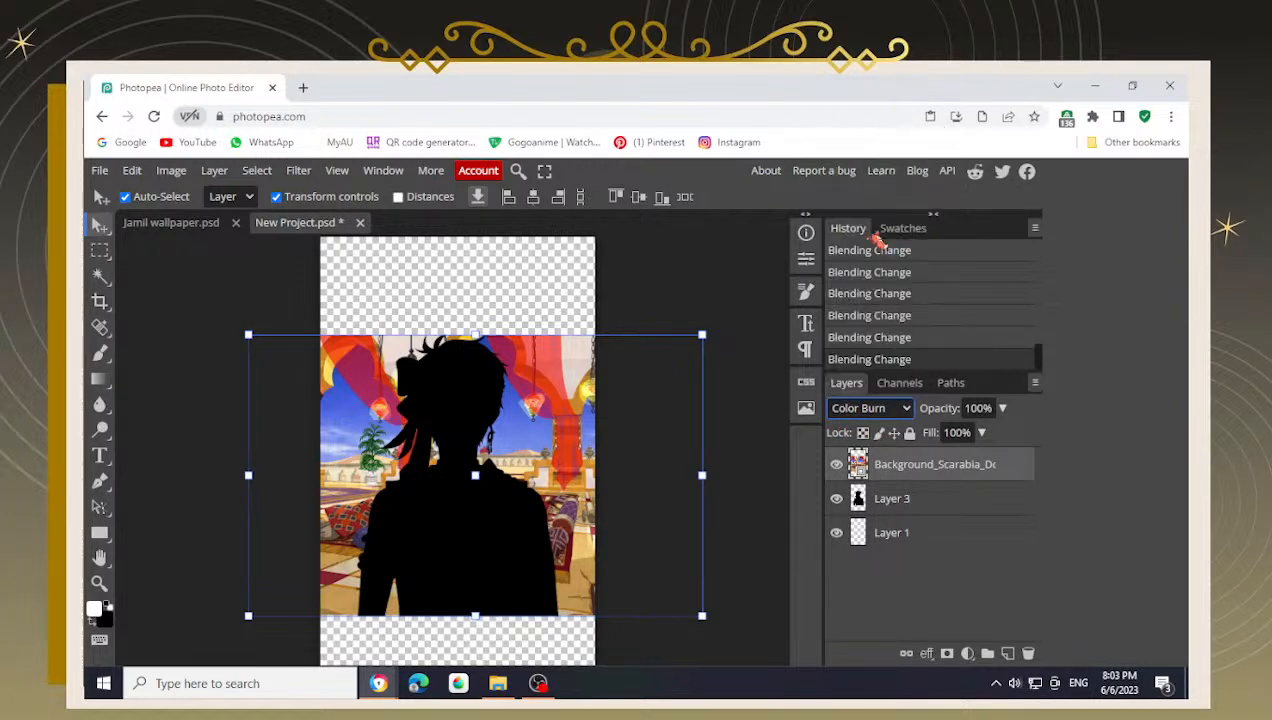
# - Set the lounge layer's blend mode to Screen and compare it with the Scarabia background layer in Jamil wallpaper.psd
pyautogui.click(868, 410)
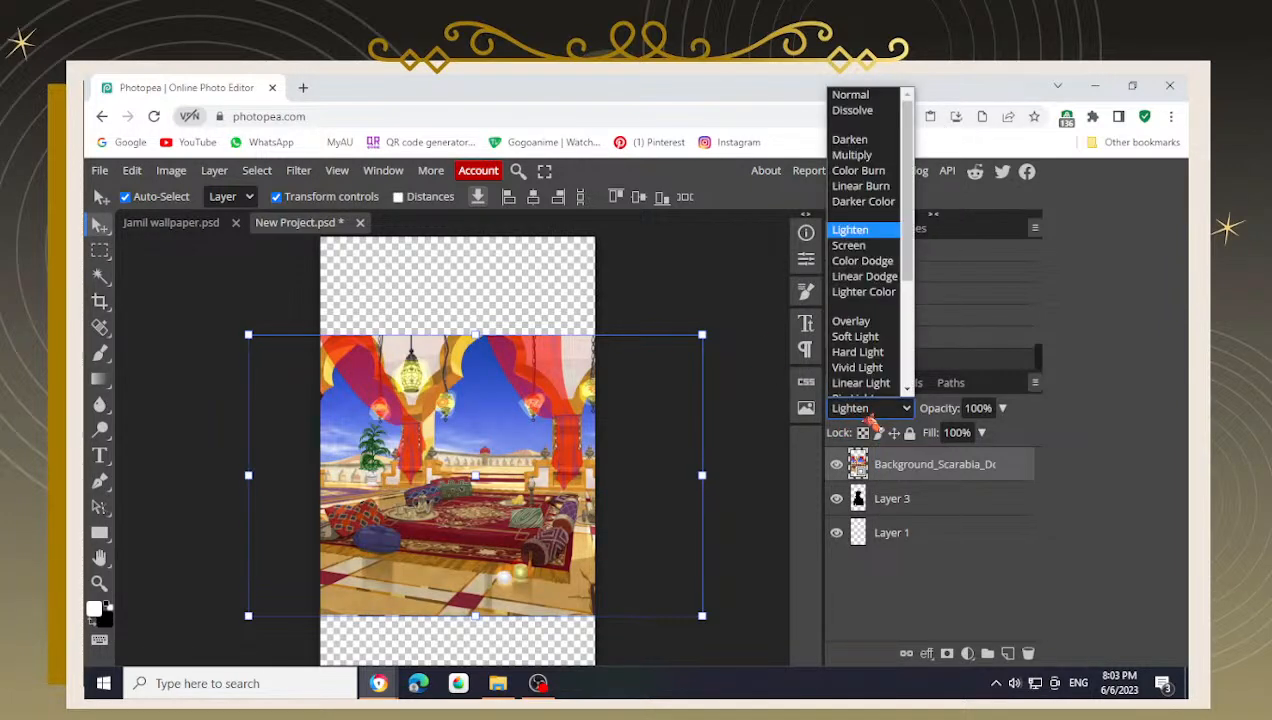
pyautogui.click(868, 245)
pyautogui.click(160, 223)
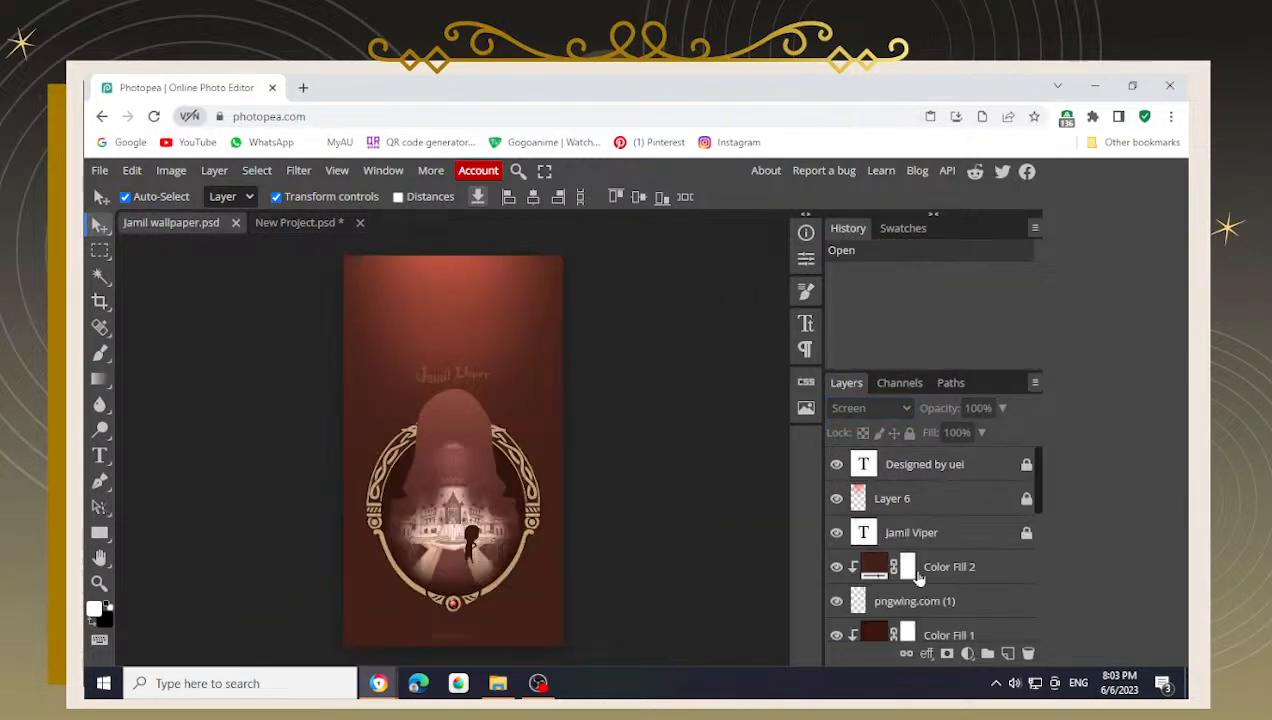
pyautogui.scroll(-5, 930, 570)
pyautogui.click(943, 466)
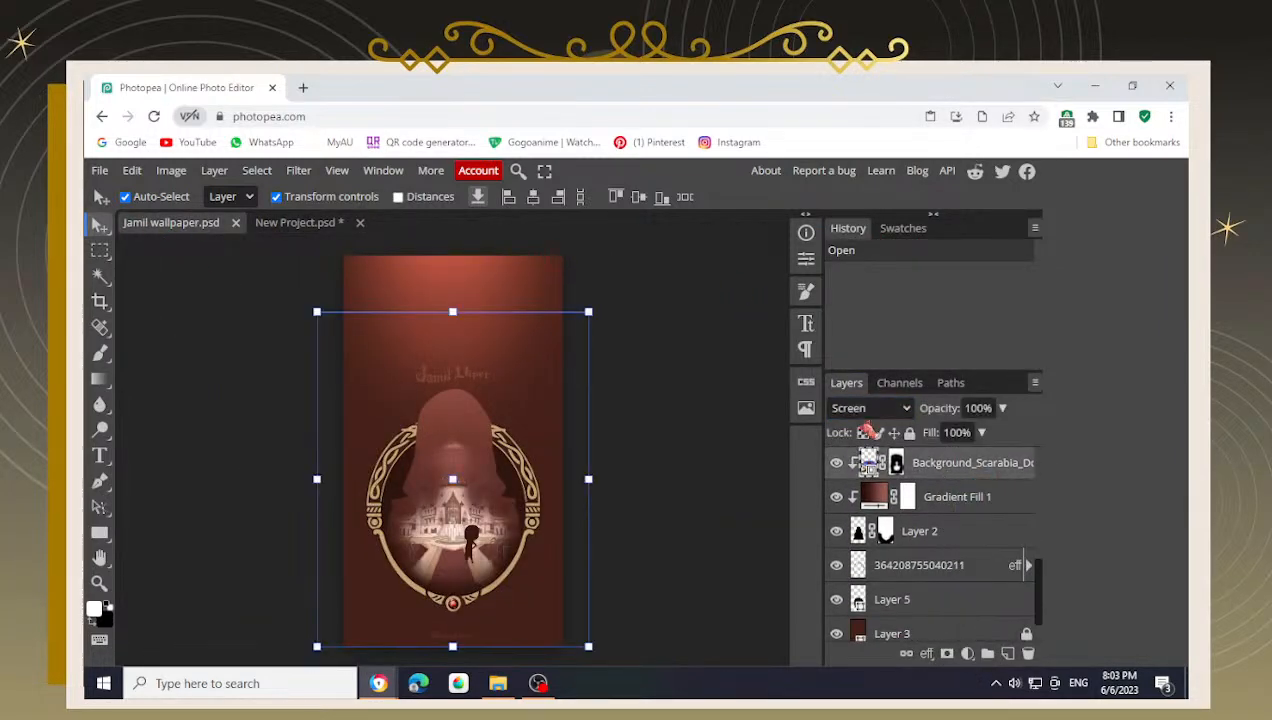
# - Back in New Project.psd, clip the lounge background layer to the silhouette on Layer 3, keeping the Screen blend mode
pyautogui.click(298, 222)
pyautogui.click(510, 465)
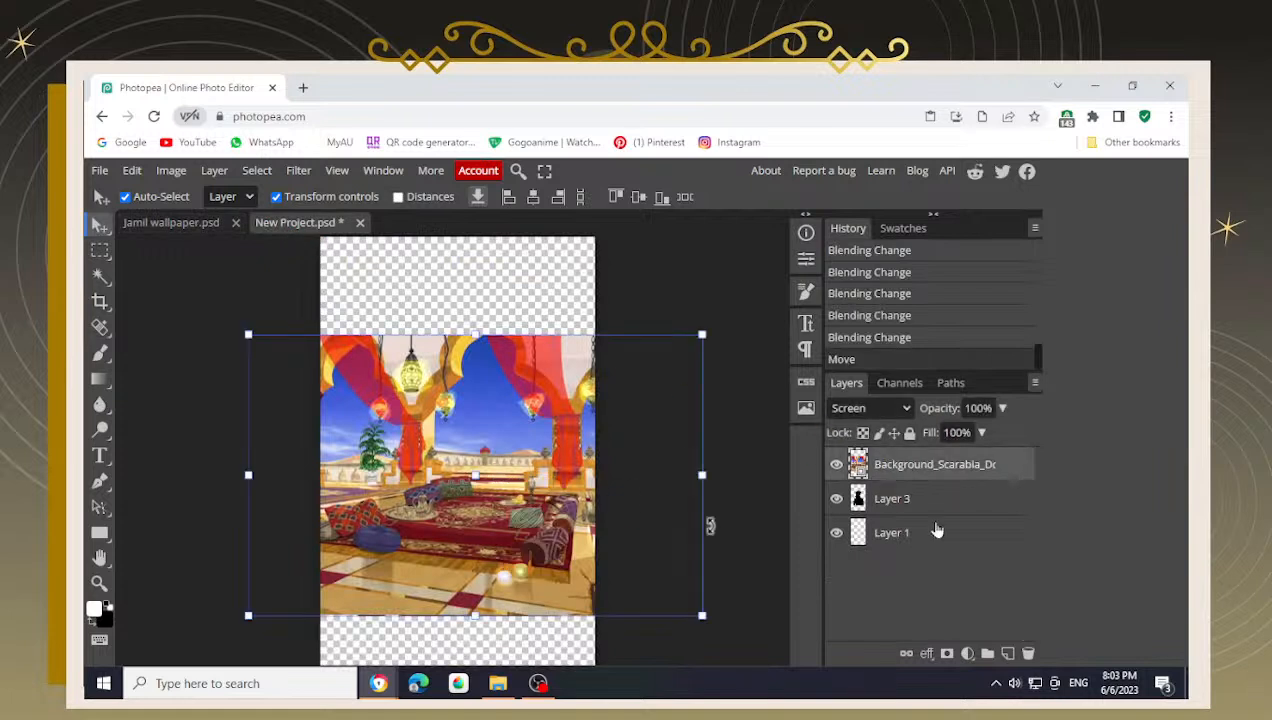
pyautogui.keyDown('alt'); pyautogui.click(904, 482); pyautogui.keyUp('alt')
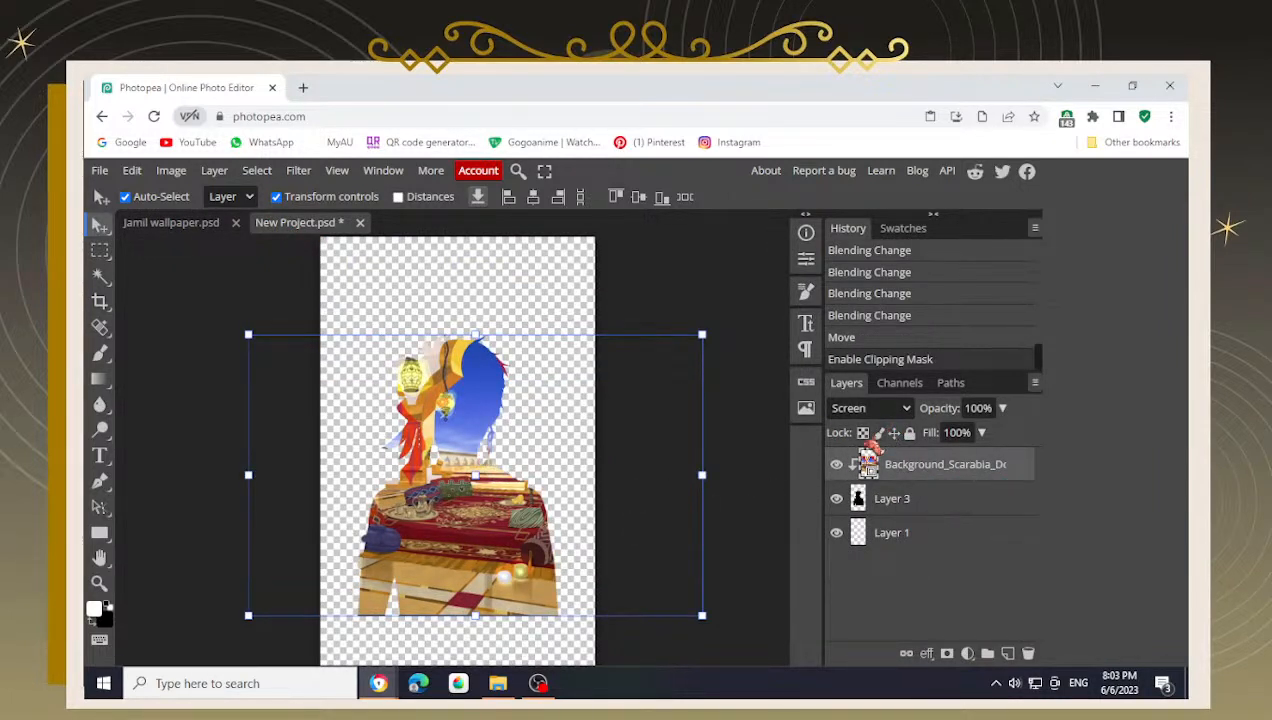
pyautogui.click(899, 467)
pyautogui.click(868, 410)
pyautogui.click(866, 411)
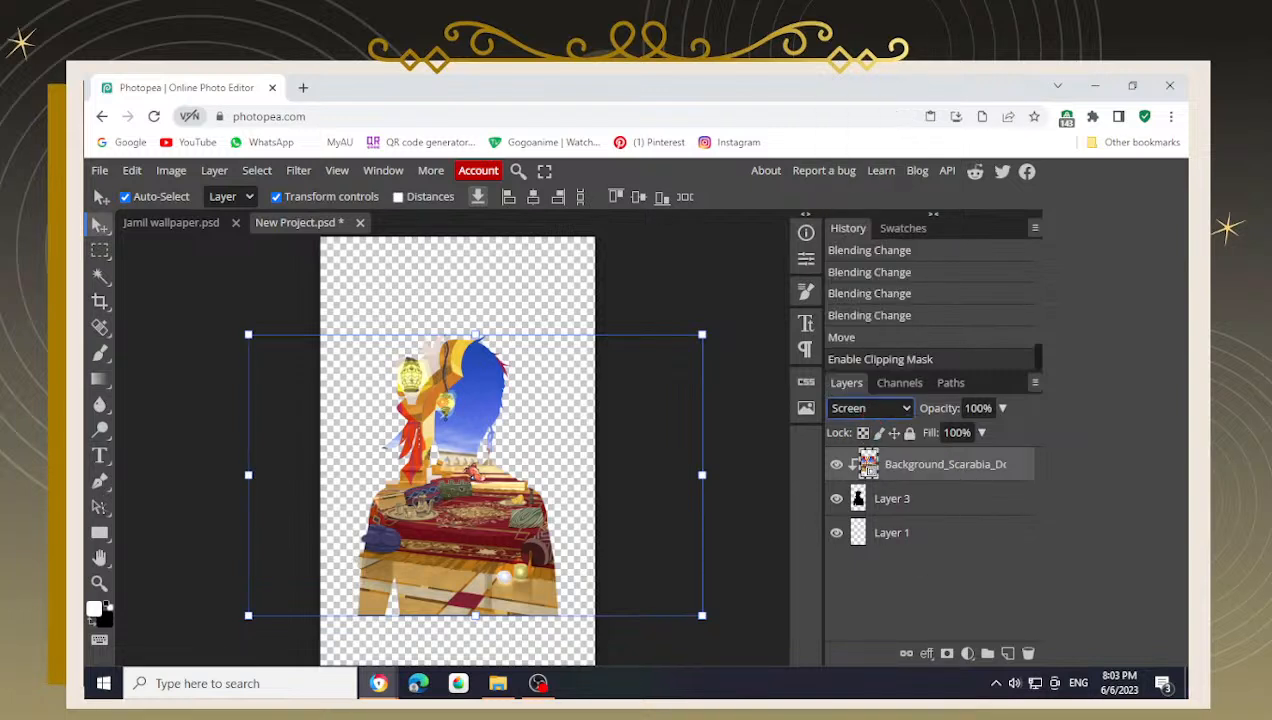
pyautogui.click(914, 464)
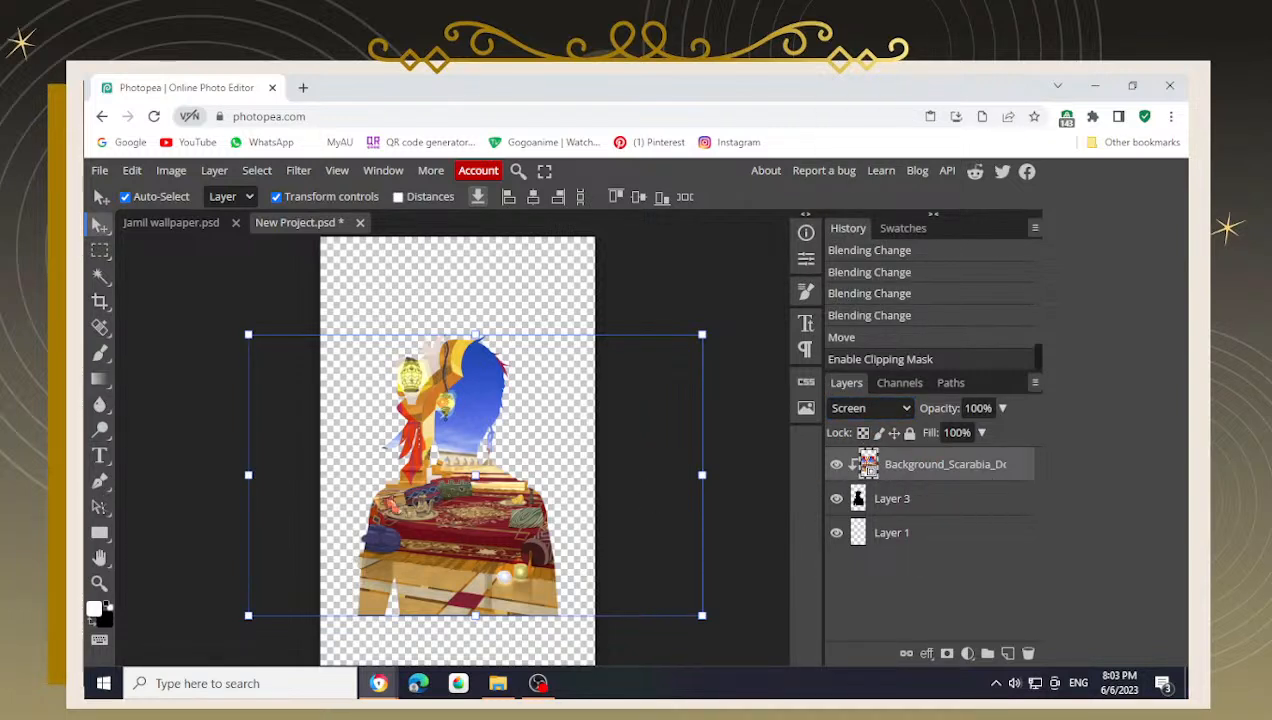
# - Shrink the clipped lounge image to 144.84% and position it at about X 510 px, Y 1148 px over the silhouette's neck and torso
pyautogui.moveTo(462, 518); pyautogui.dragTo(492, 497)
pyautogui.moveTo(461, 588)
pyautogui.mouseDown()
pyautogui.moveTo(527, 588)
pyautogui.moveTo(482, 593)
pyautogui.mouseUp()
pyautogui.moveTo(563, 587); pyautogui.dragTo(502, 592)
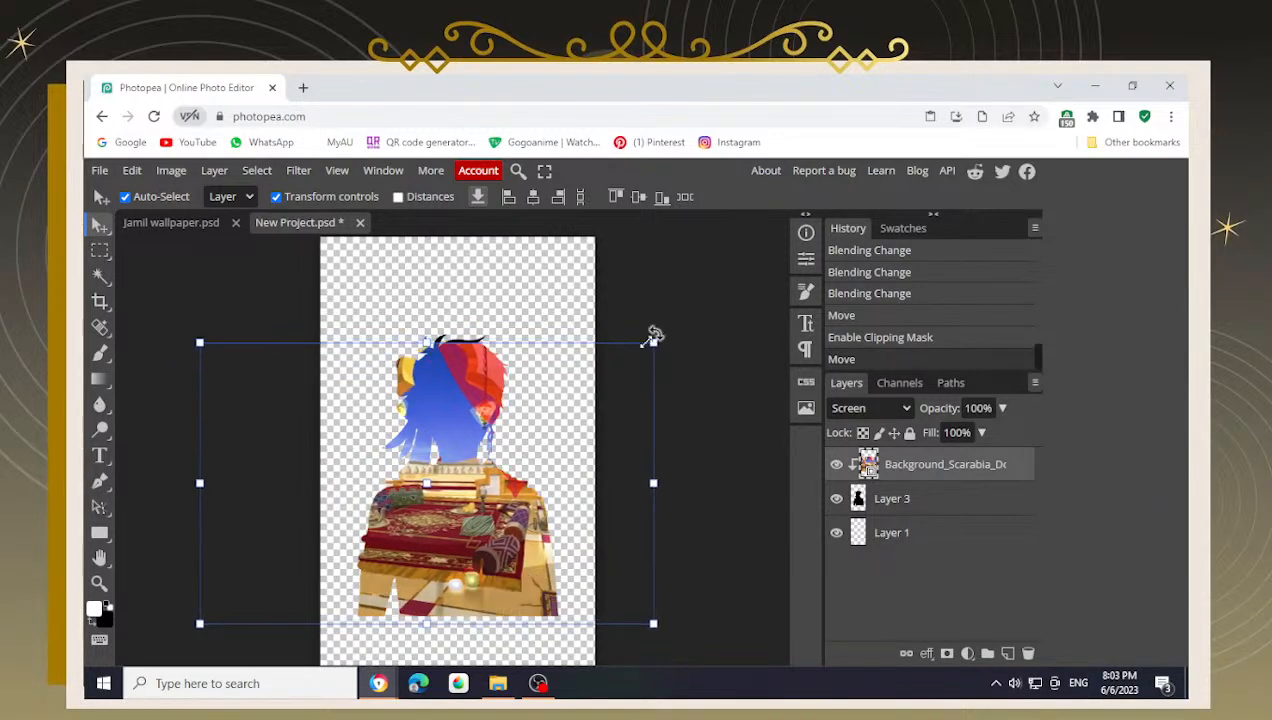
pyautogui.moveTo(655, 342); pyautogui.dragTo(563, 399)
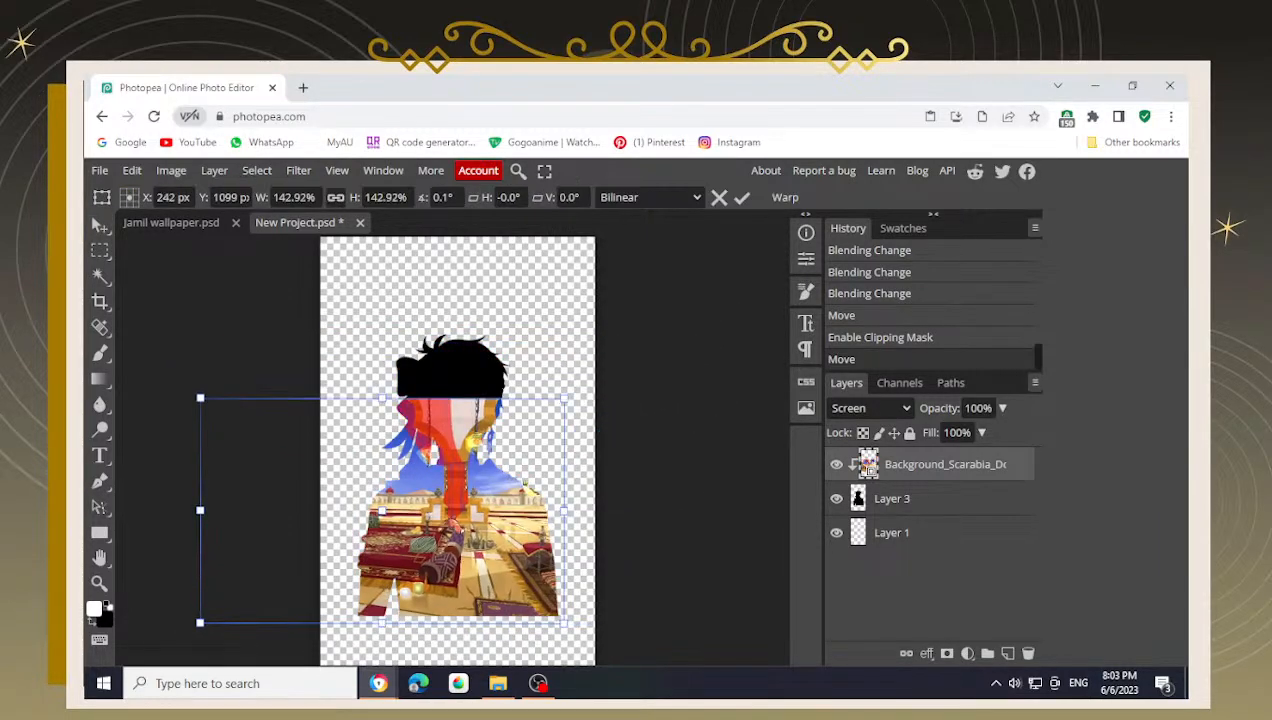
pyautogui.moveTo(458, 521); pyautogui.dragTo(565, 549)
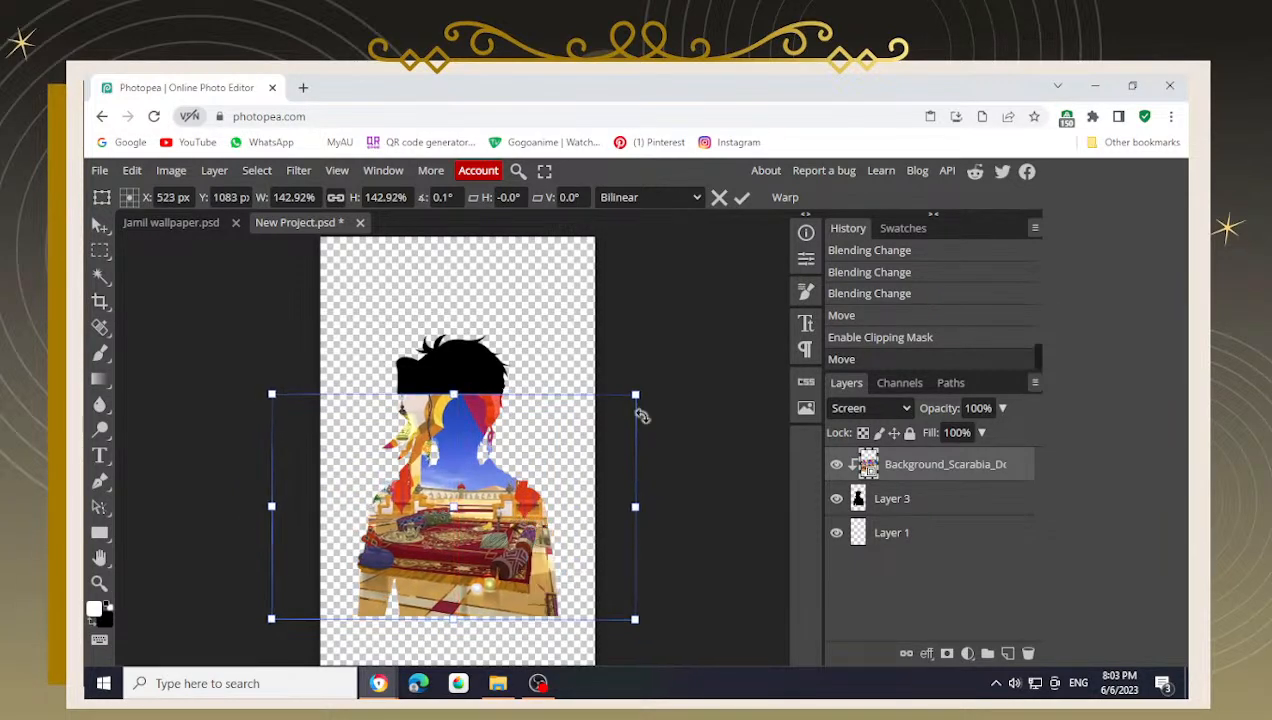
pyautogui.moveTo(636, 394); pyautogui.dragTo(681, 366)
pyautogui.moveTo(513, 539); pyautogui.dragTo(525, 598)
pyautogui.press('b')
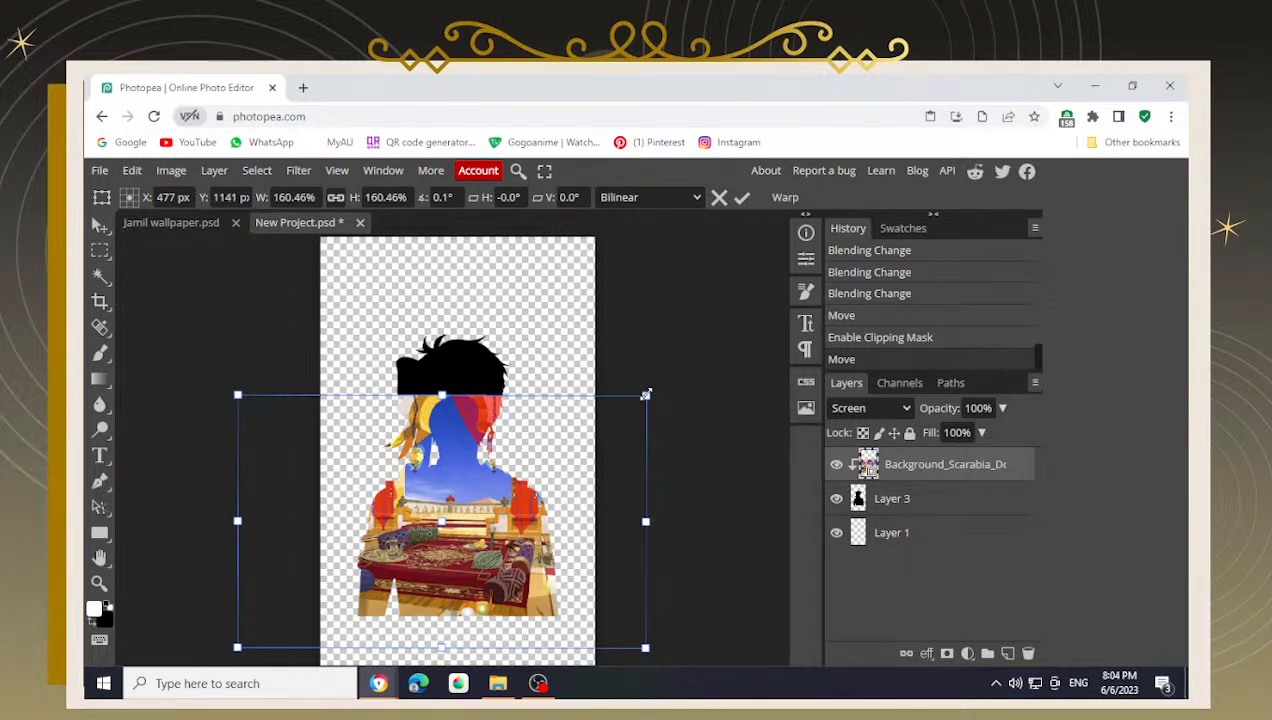
pyautogui.moveTo(646, 394); pyautogui.dragTo(610, 417)
pyautogui.moveTo(490, 582); pyautogui.dragTo(434, 549)
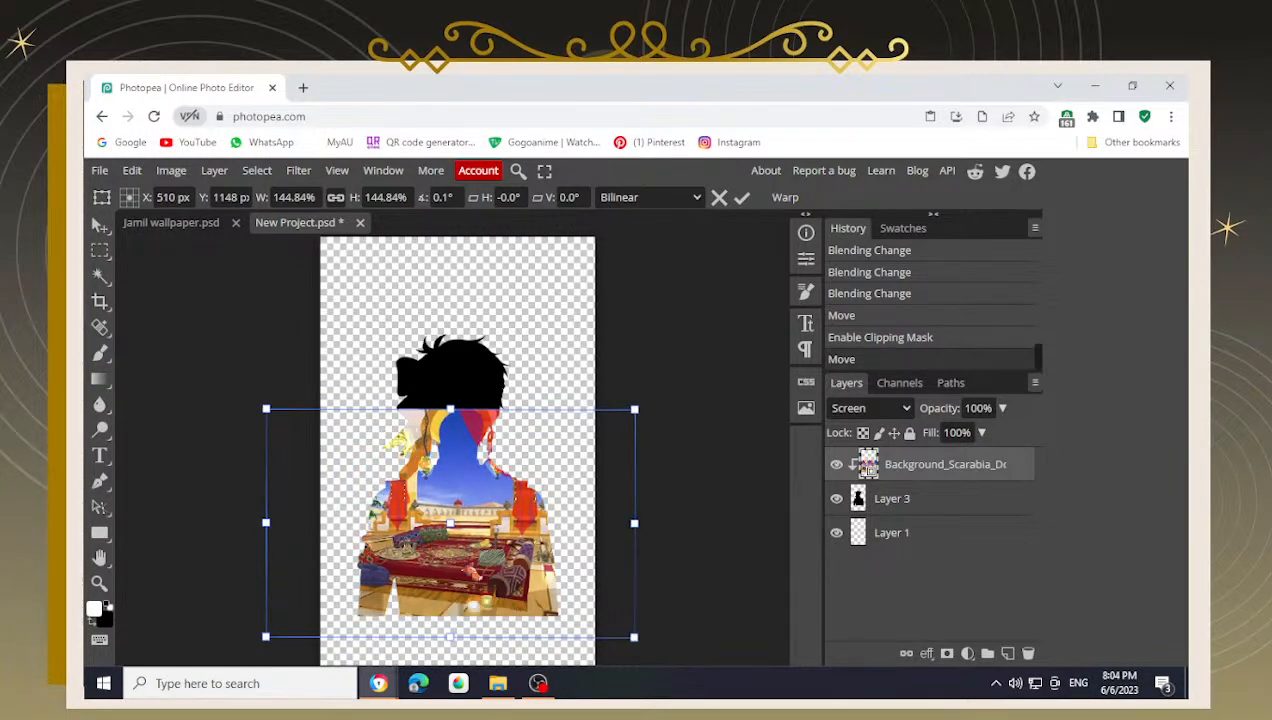
pyautogui.press('Return')
pyautogui.scroll(2, 465, 515)
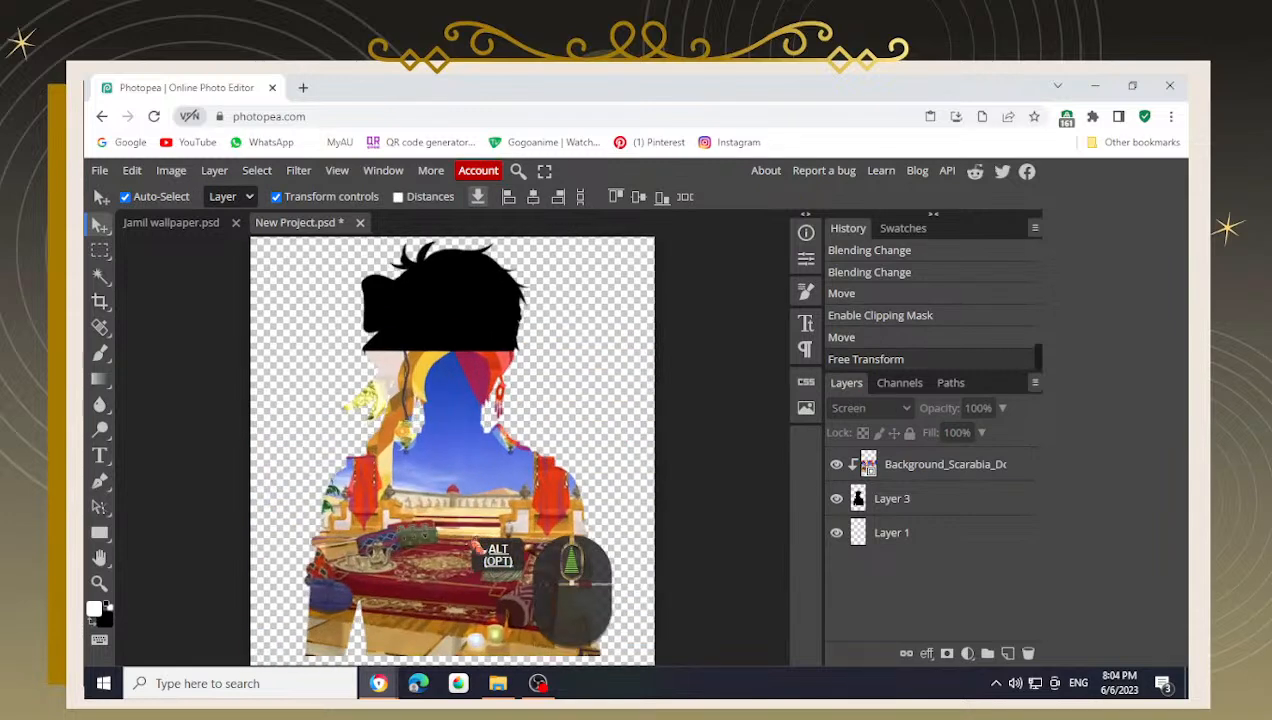
# - Add a raster mask to the clipped lounge background layer
pyautogui.scroll(-1, 452, 475)
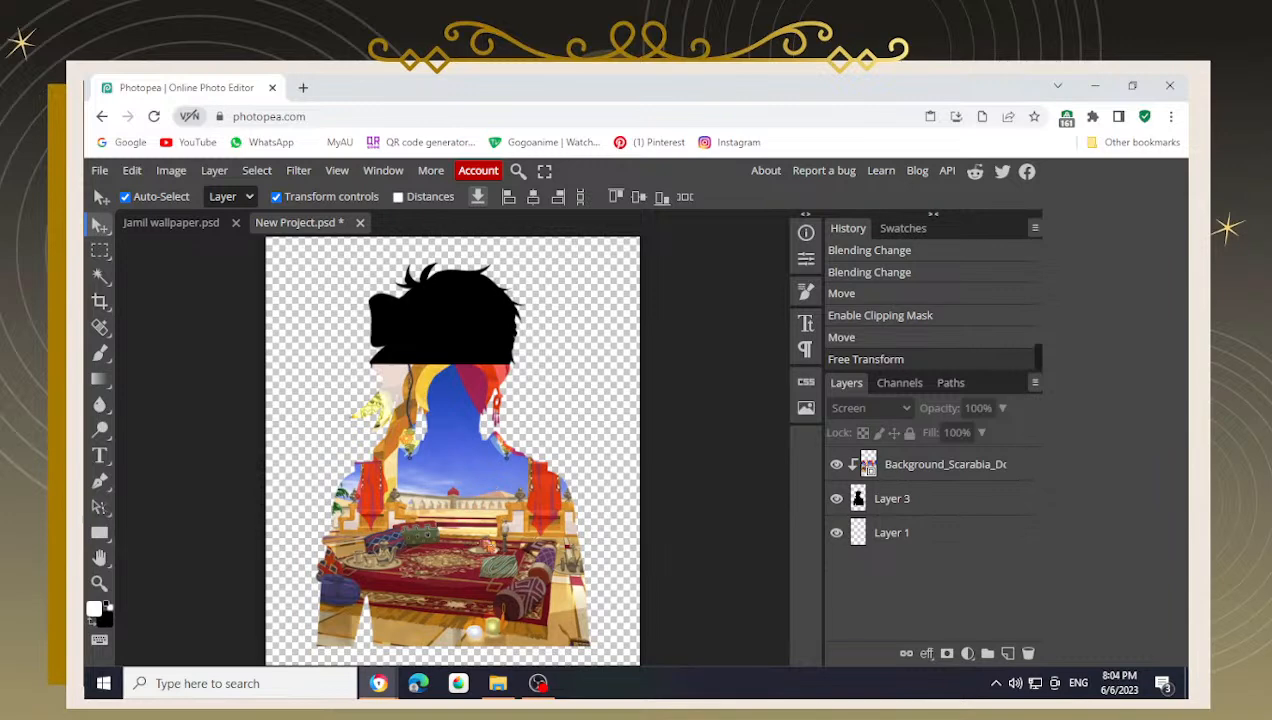
pyautogui.scroll(-1, 576, 535)
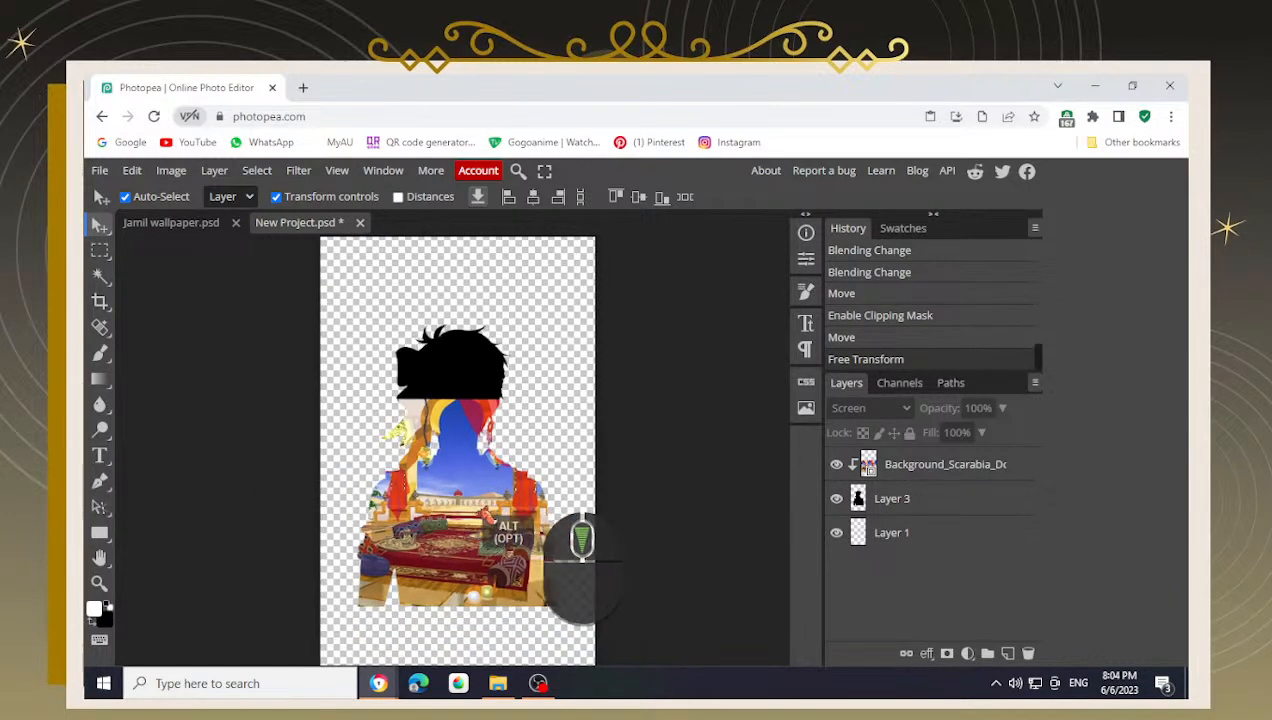
pyautogui.click(890, 463)
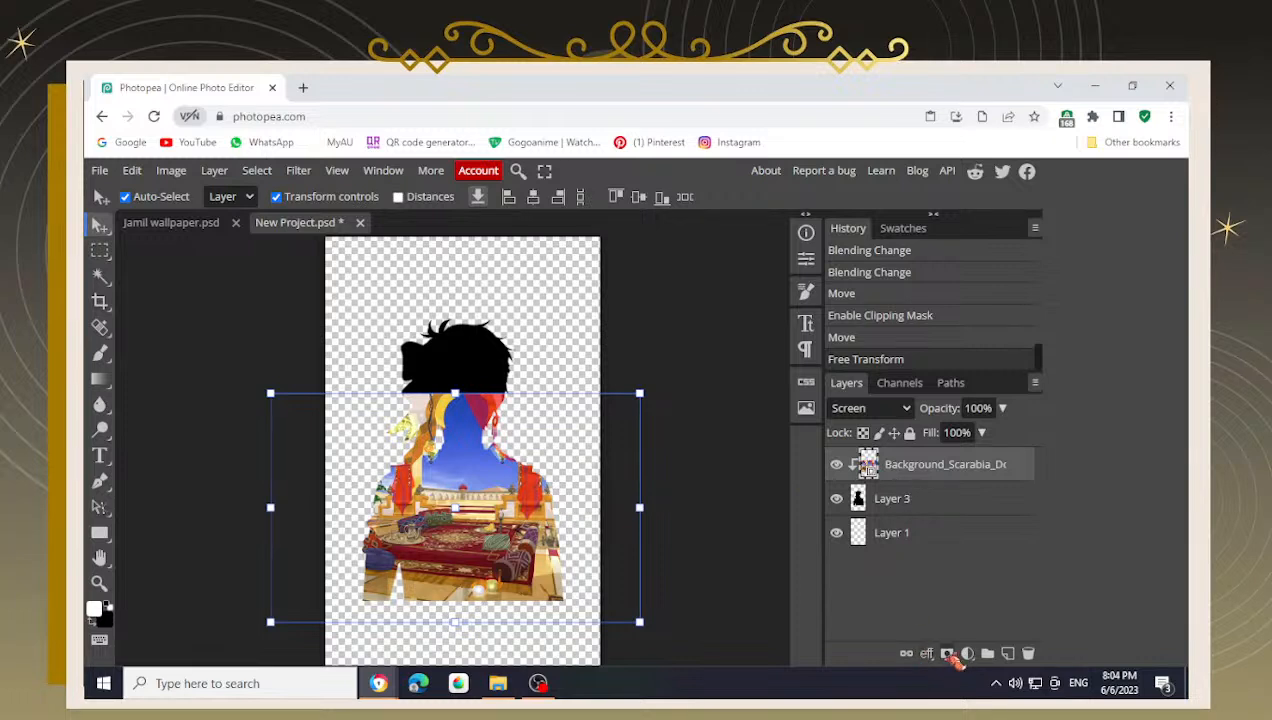
pyautogui.click(947, 654)
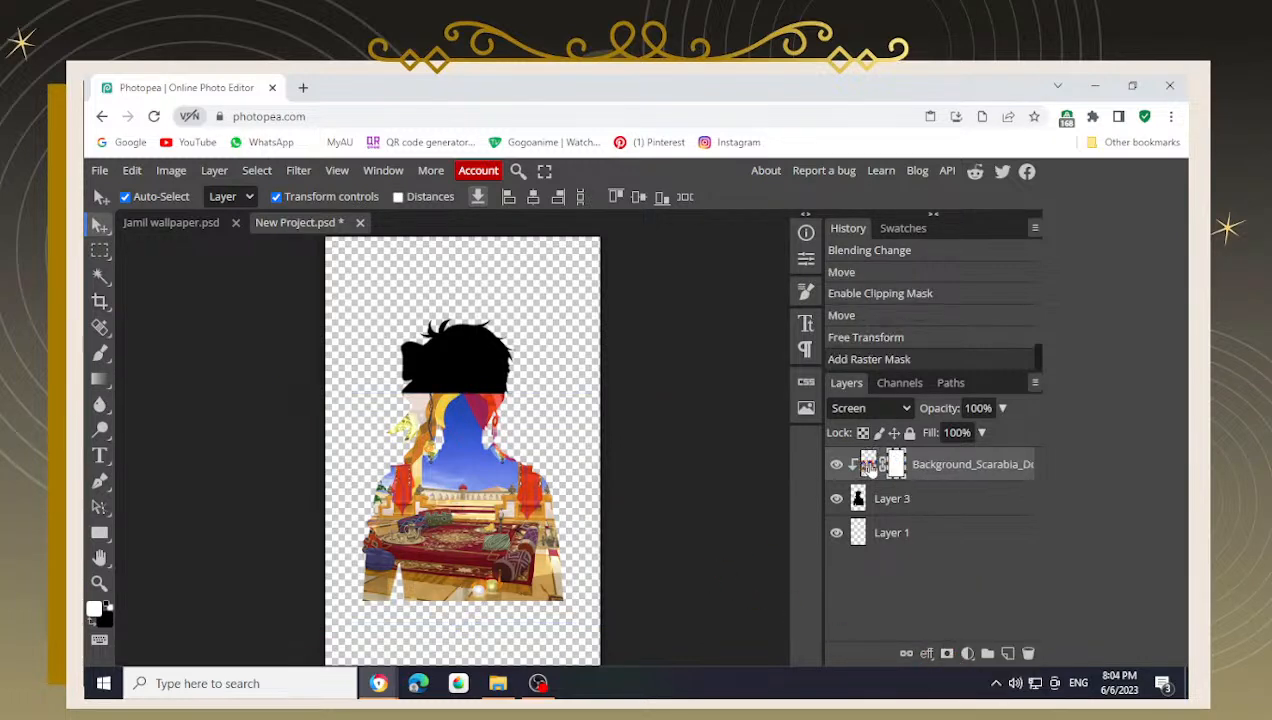
# - Set up the Brush tool with the soft round tip at 0% hardness and enlarge it to 700 px
pyautogui.press('b')
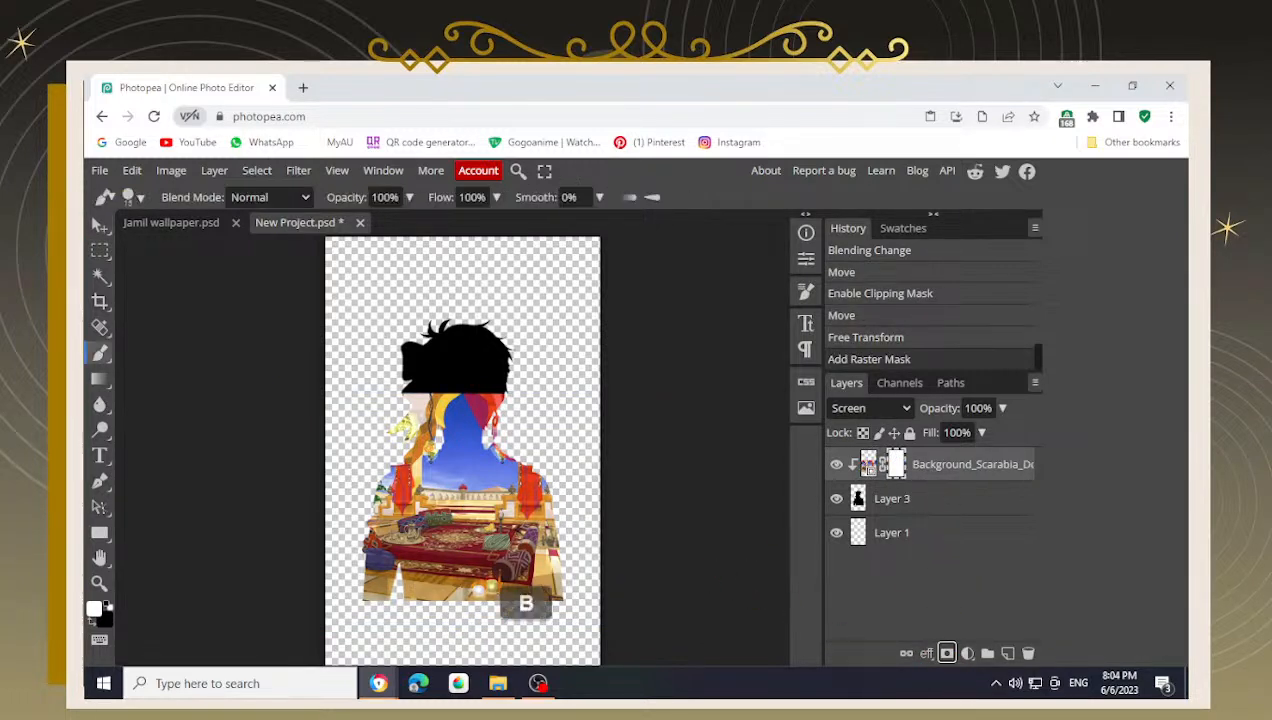
pyautogui.click(138, 197)
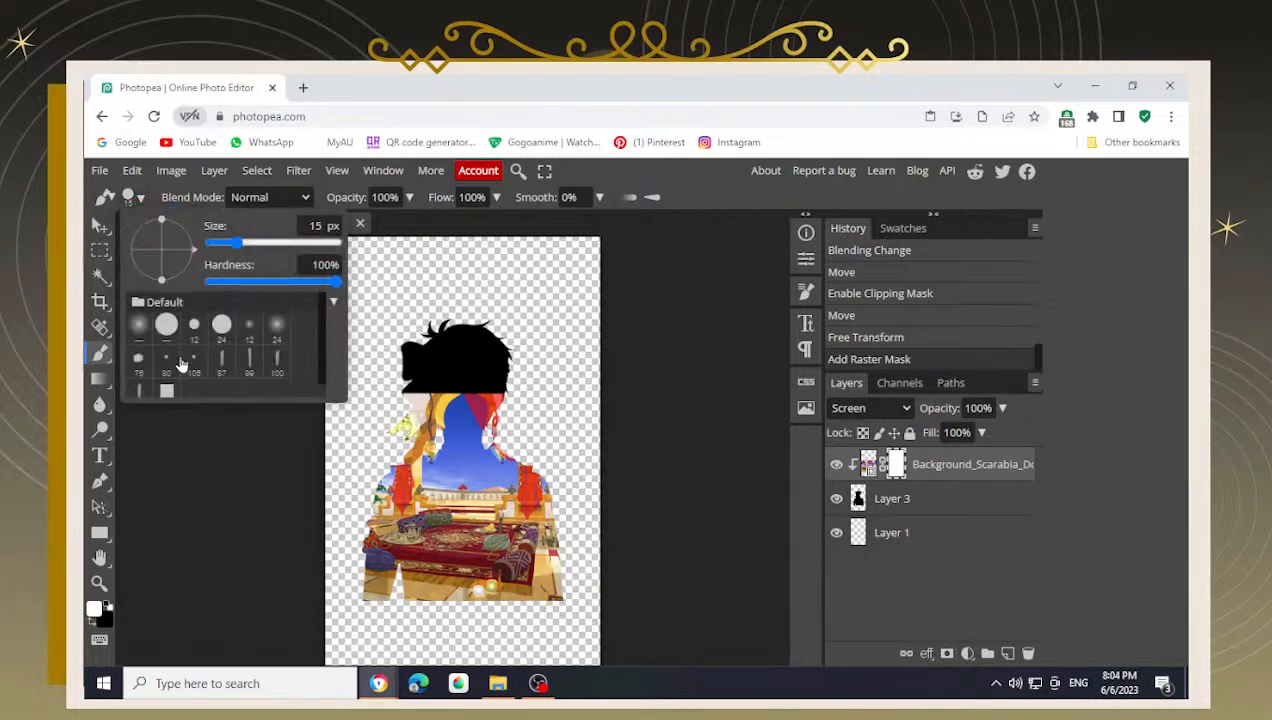
pyautogui.click(140, 326)
pyautogui.moveTo(236, 231); pyautogui.dragTo(284, 231)
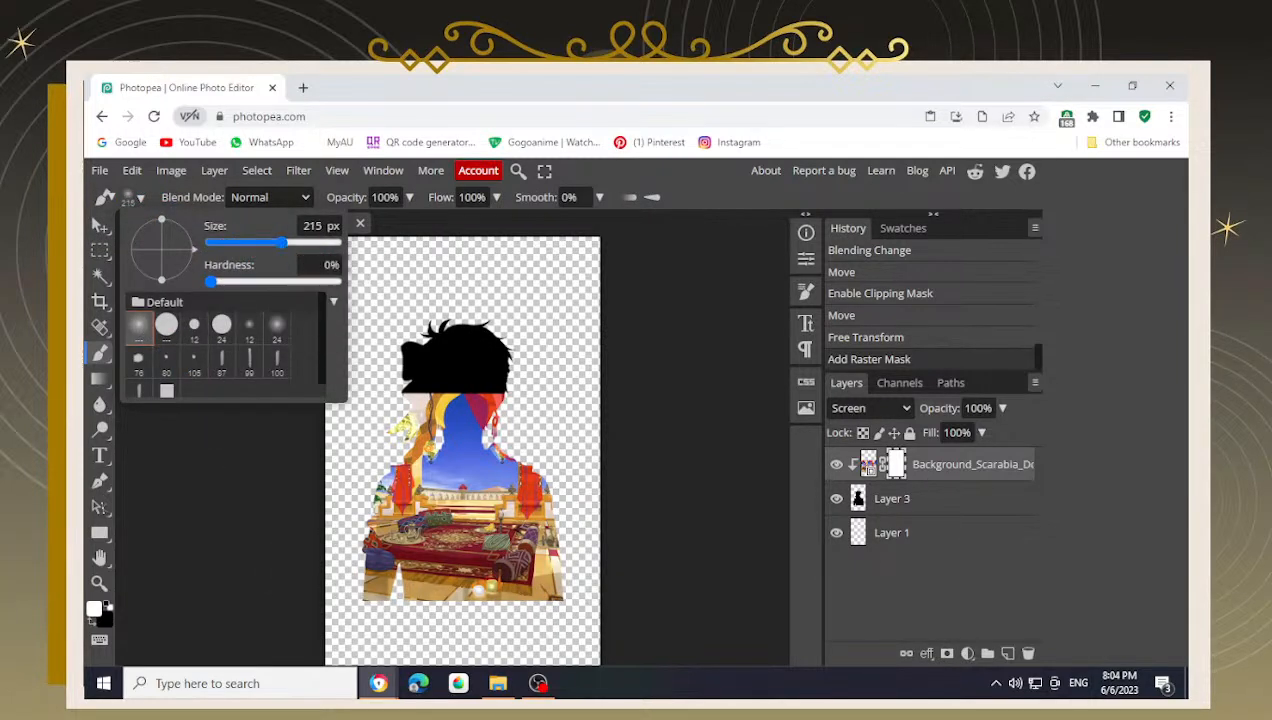
pyautogui.click(645, 467)
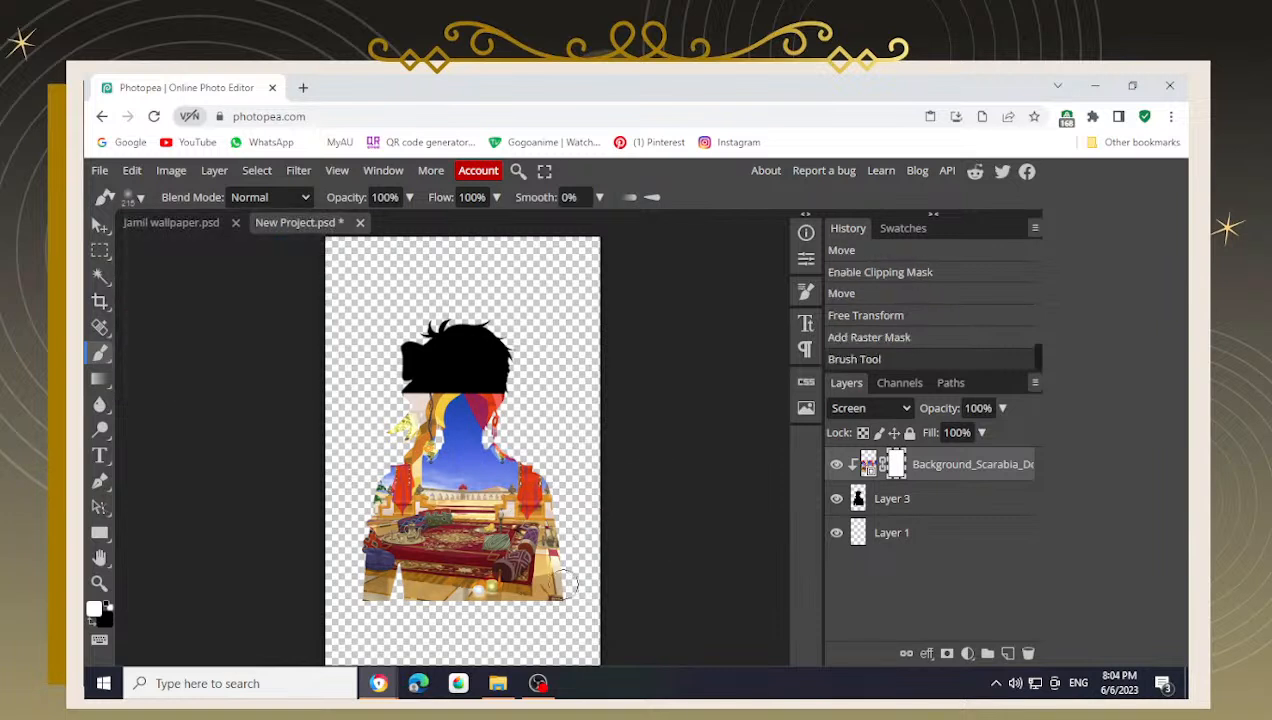
pyautogui.press(']')
pyautogui.press(']')
pyautogui.press(']')
pyautogui.press(']')
pyautogui.press(']')
pyautogui.press(']')
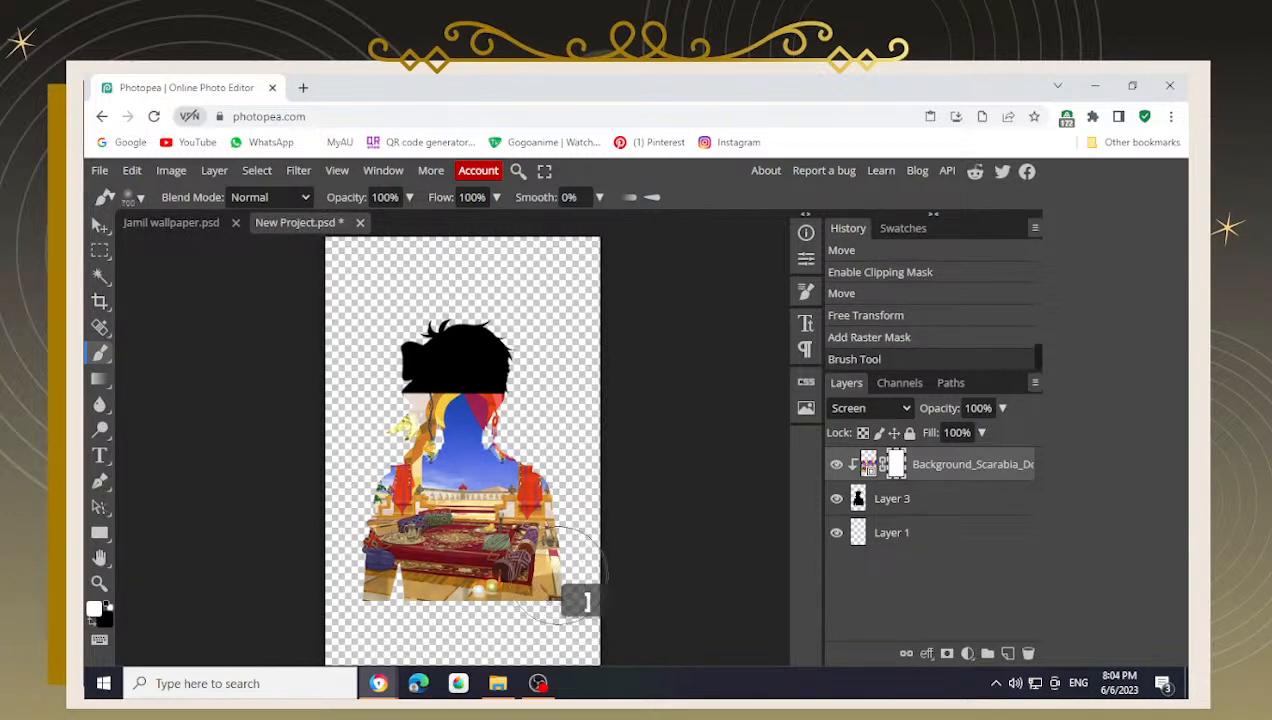
# - Try painting the lounge layer's mask at the silhouette's lower arm, undo the black stroke and reduce the brush size
pyautogui.click(559, 570)
pyautogui.click(558, 570)
pyautogui.press('x')
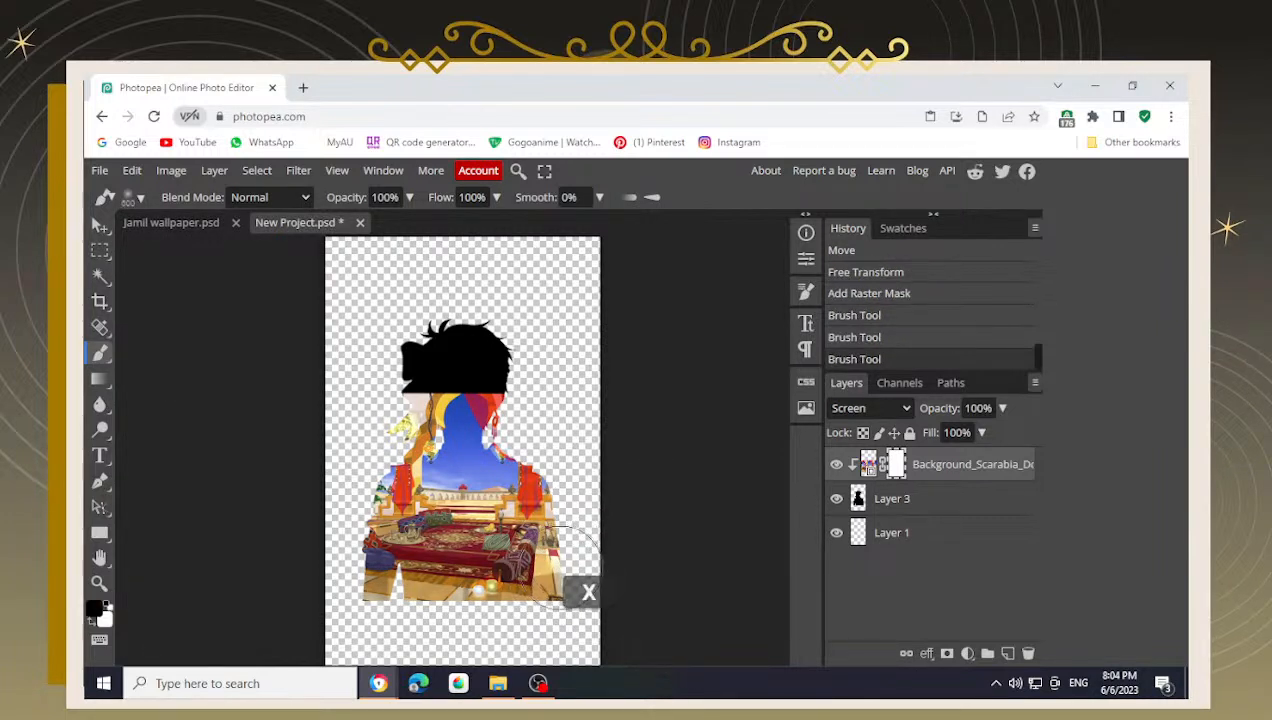
pyautogui.moveTo(562, 557)
pyautogui.mouseDown()
pyautogui.moveTo(575, 557)
pyautogui.moveTo(560, 571)
pyautogui.moveTo(566, 594)
pyautogui.mouseUp()
pyautogui.hotkey('ctrl', 'z')
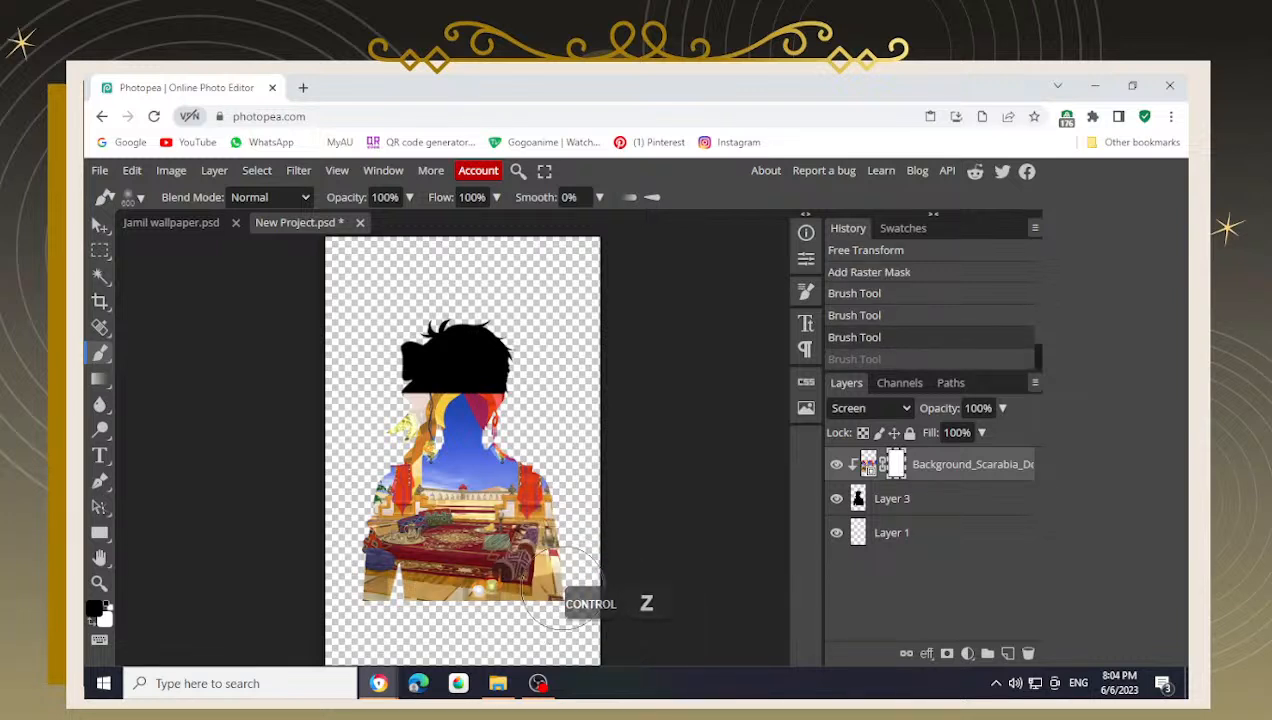
pyautogui.press('[')
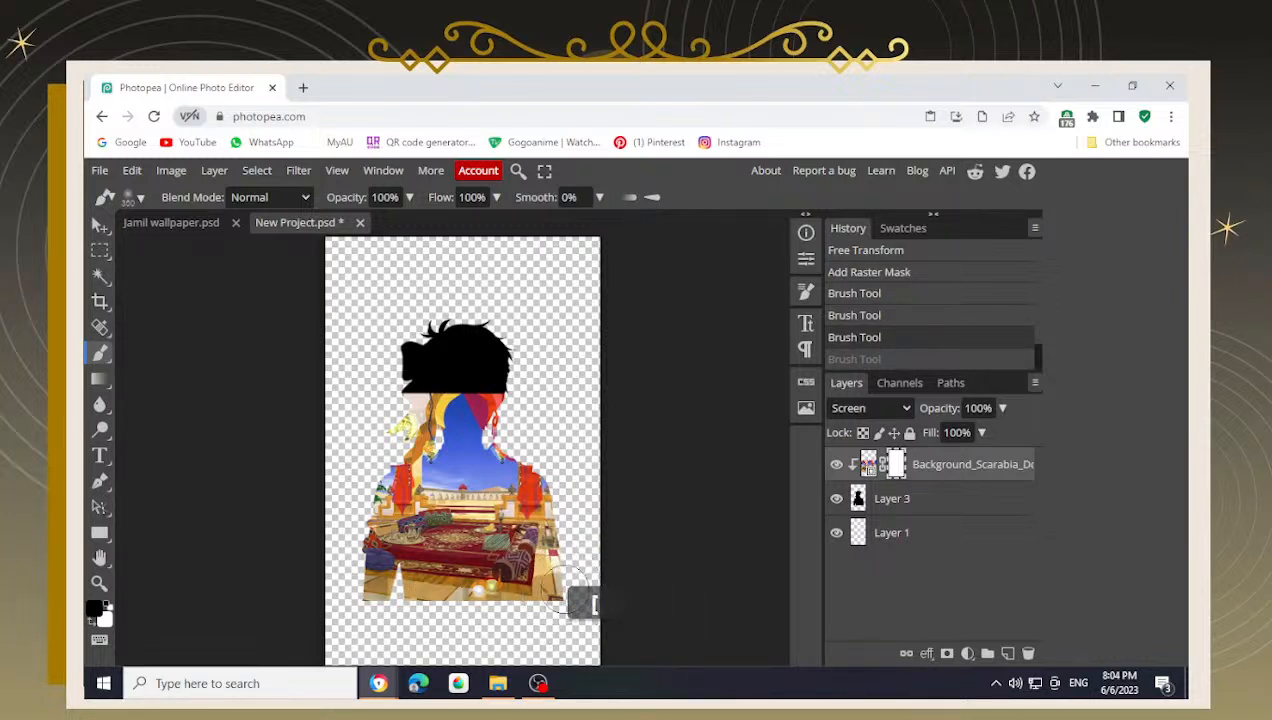
# - Paint the mask black with a soft 500 px brush, fading the lounge image along the silhouette's arms, lower edge and headscarf
pyautogui.click(111, 604)
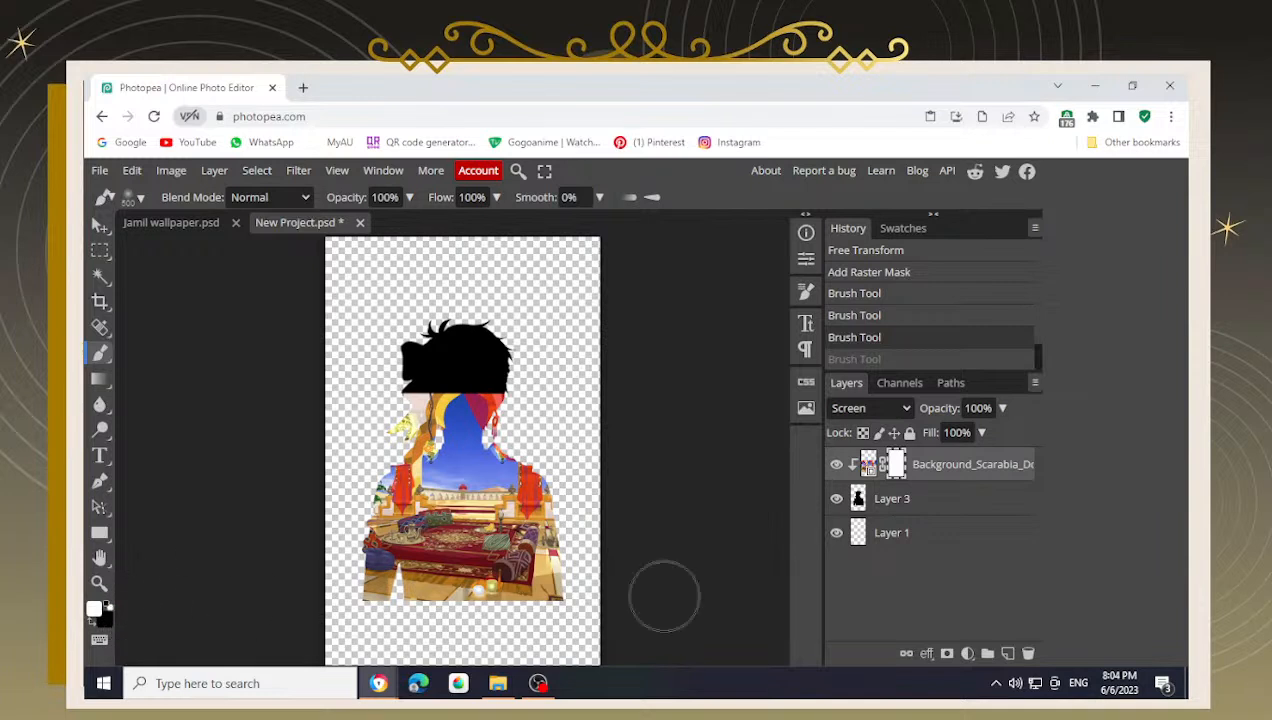
pyautogui.press('x')
pyautogui.moveTo(620, 585)
pyautogui.mouseDown()
pyautogui.moveTo(601, 558)
pyautogui.moveTo(585, 599)
pyautogui.moveTo(579, 484)
pyautogui.moveTo(602, 630)
pyautogui.moveTo(597, 609)
pyautogui.moveTo(518, 664)
pyautogui.moveTo(445, 637)
pyautogui.moveTo(466, 635)
pyautogui.moveTo(356, 637)
pyautogui.moveTo(306, 531)
pyautogui.moveTo(355, 427)
pyautogui.moveTo(352, 482)
pyautogui.moveTo(393, 332)
pyautogui.moveTo(530, 354)
pyautogui.moveTo(545, 375)
pyautogui.moveTo(520, 337)
pyautogui.moveTo(490, 332)
pyautogui.moveTo(375, 357)
pyautogui.moveTo(459, 338)
pyautogui.mouseUp()
pyautogui.moveTo(588, 616)
pyautogui.mouseDown()
pyautogui.moveTo(599, 615)
pyautogui.moveTo(449, 615)
pyautogui.mouseUp()
pyautogui.click(102, 225)
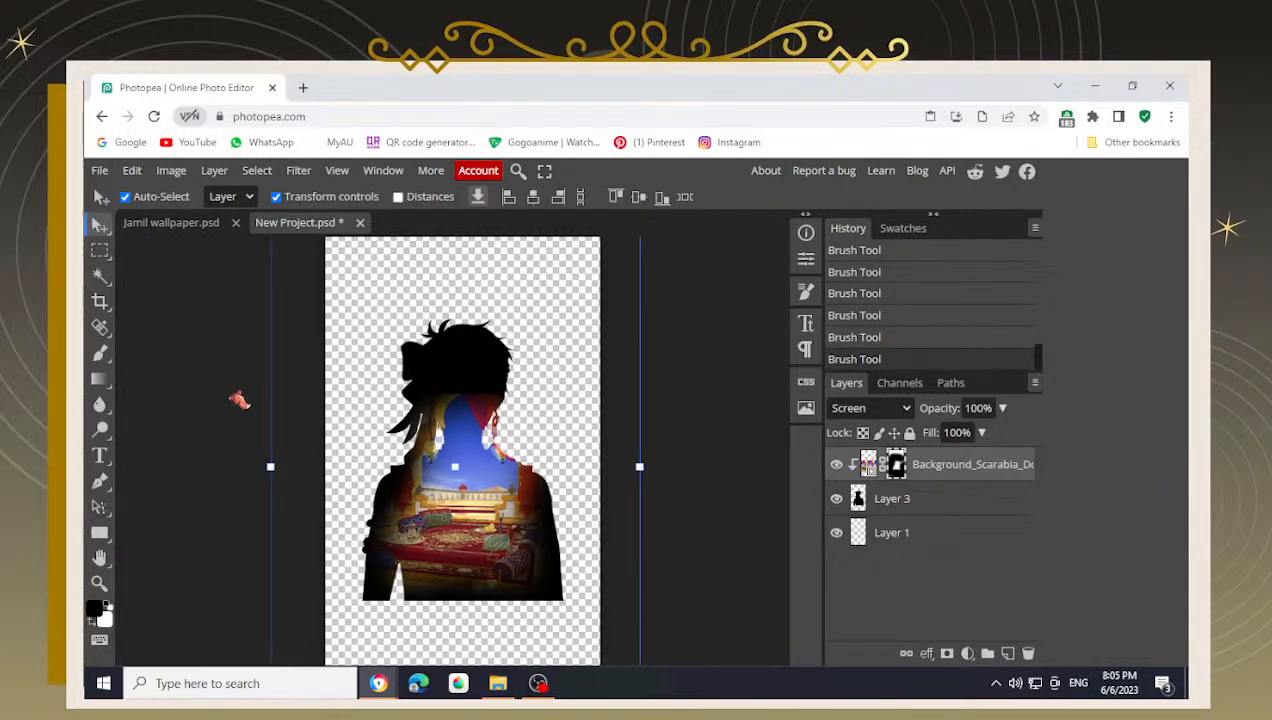
# - Target the lounge layer's image instead of its mask and examine how it fades into the black silhouette
pyautogui.click(218, 408)
pyautogui.click(963, 481)
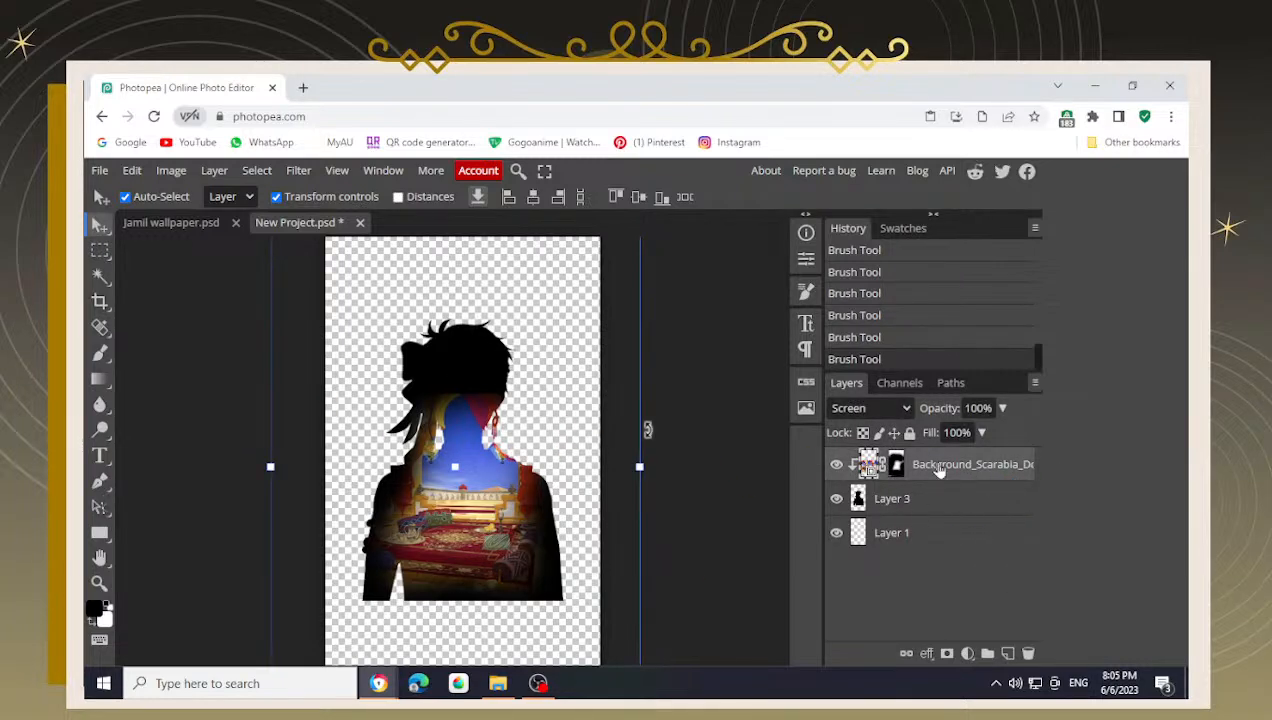
pyautogui.scroll(3, 437, 528)
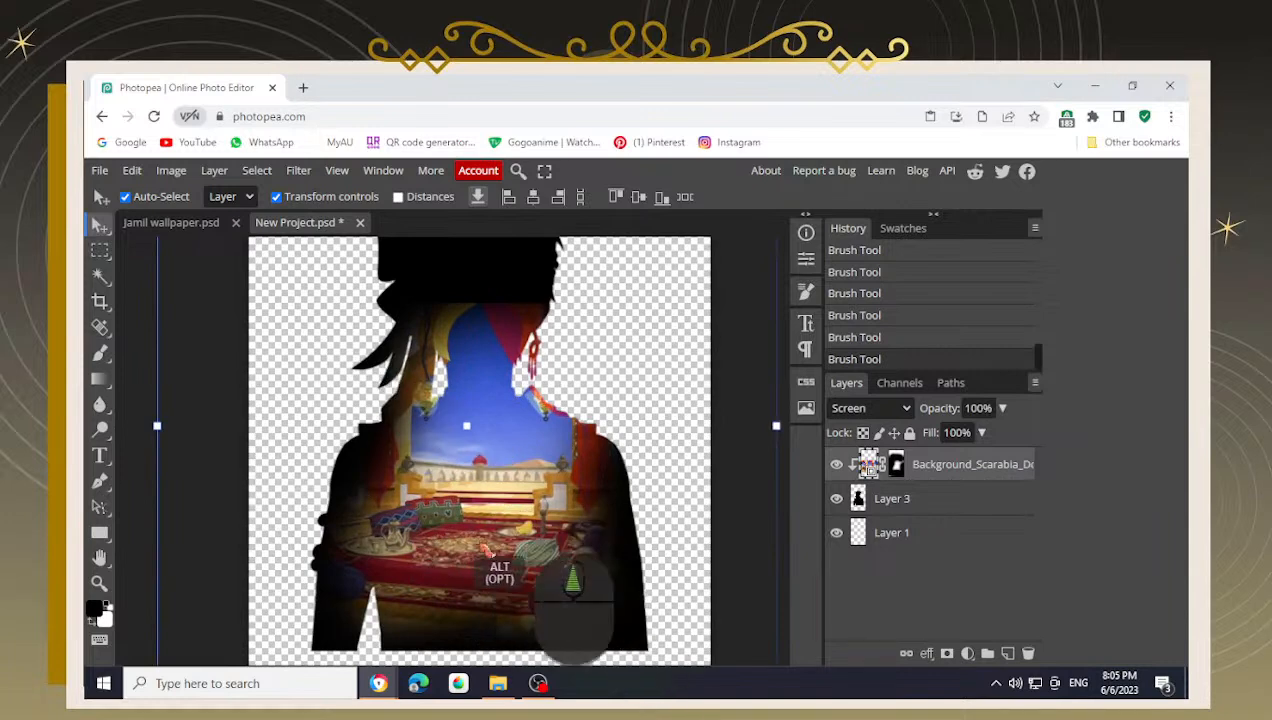
pyautogui.scroll(-4, 570, 570)
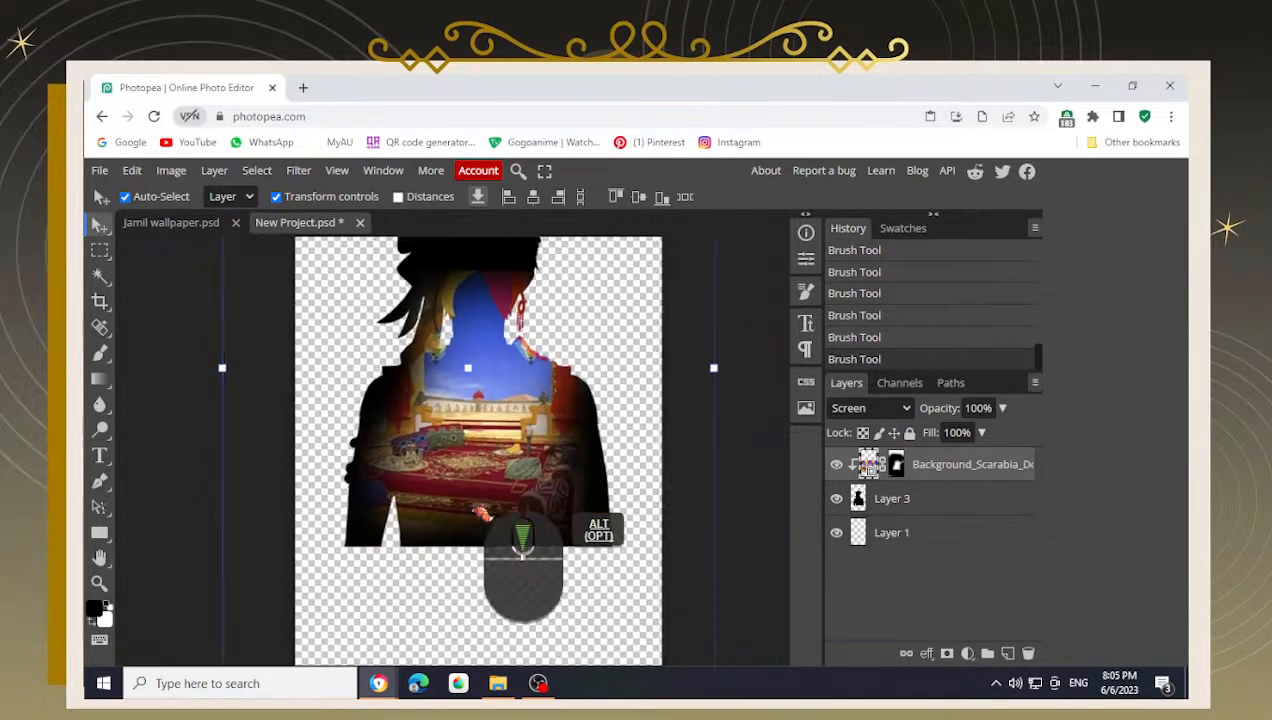
pyautogui.click(966, 469)
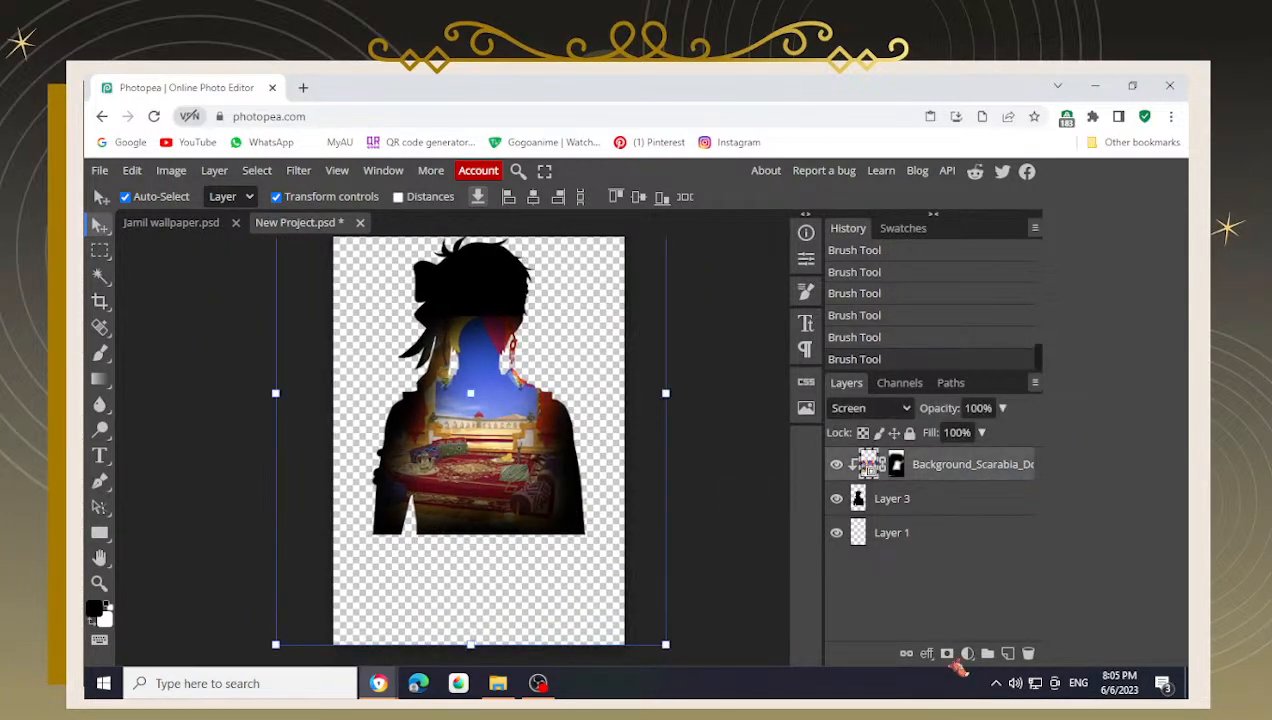
pyautogui.scroll(-1, 652, 477)
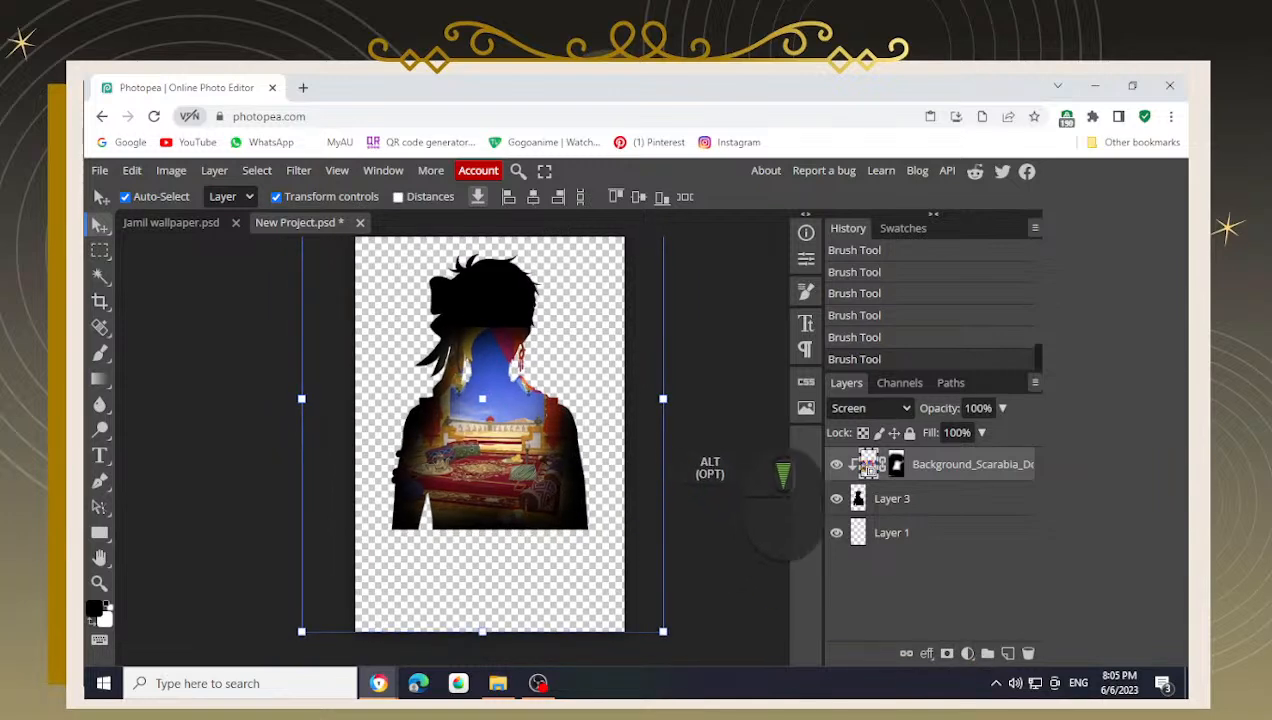
pyautogui.moveTo(705, 437); pyautogui.dragTo(692, 481)
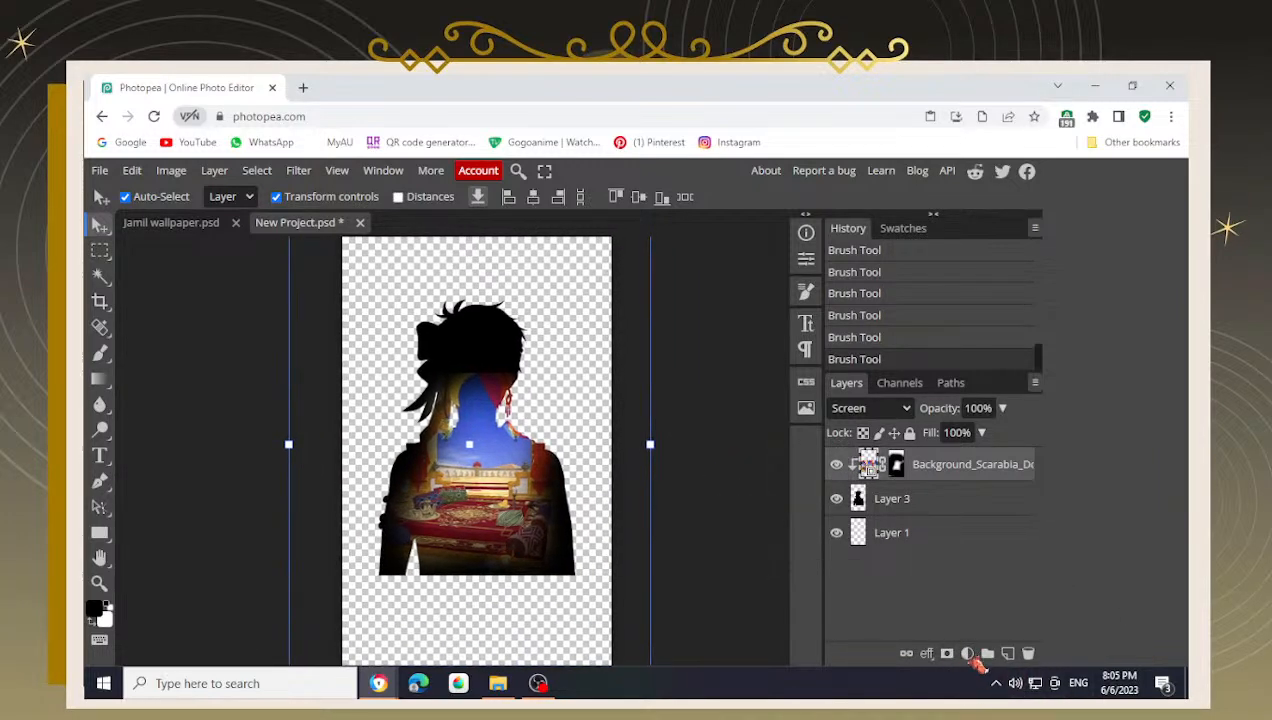
# - Try a new Gradient Fill layer above the lounge background layer and delete it again
pyautogui.click(967, 654)
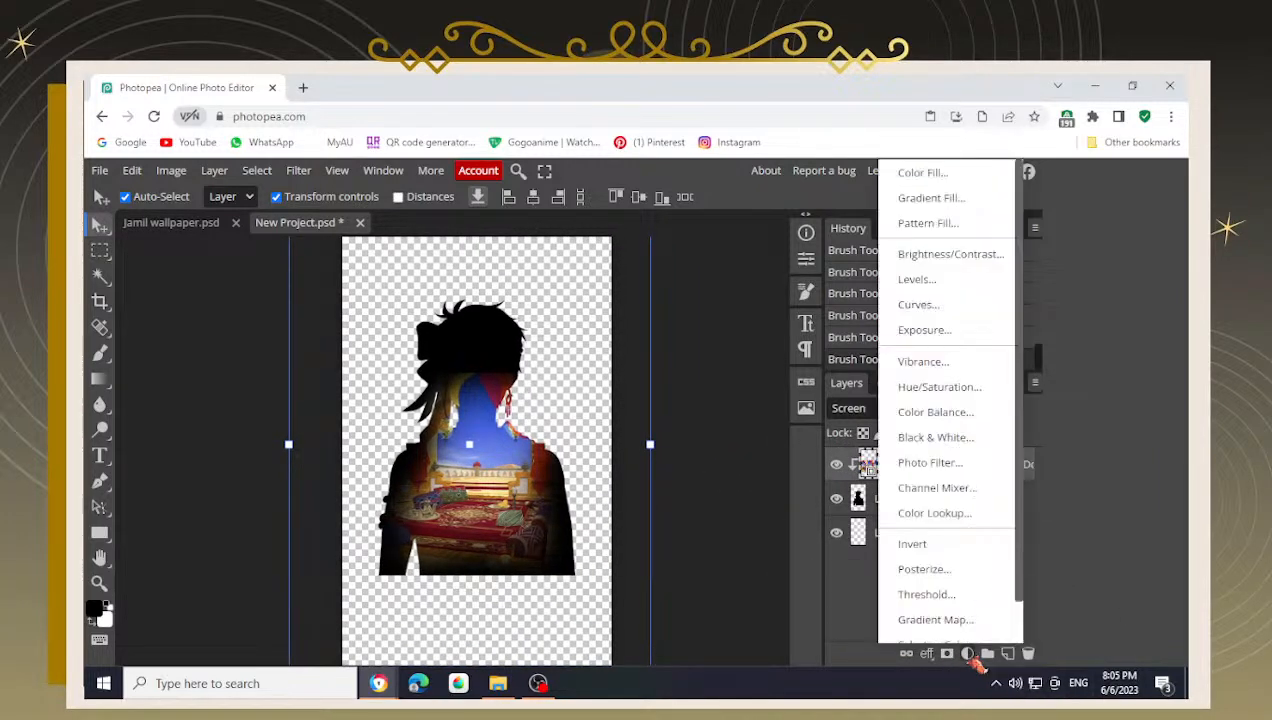
pyautogui.click(975, 200)
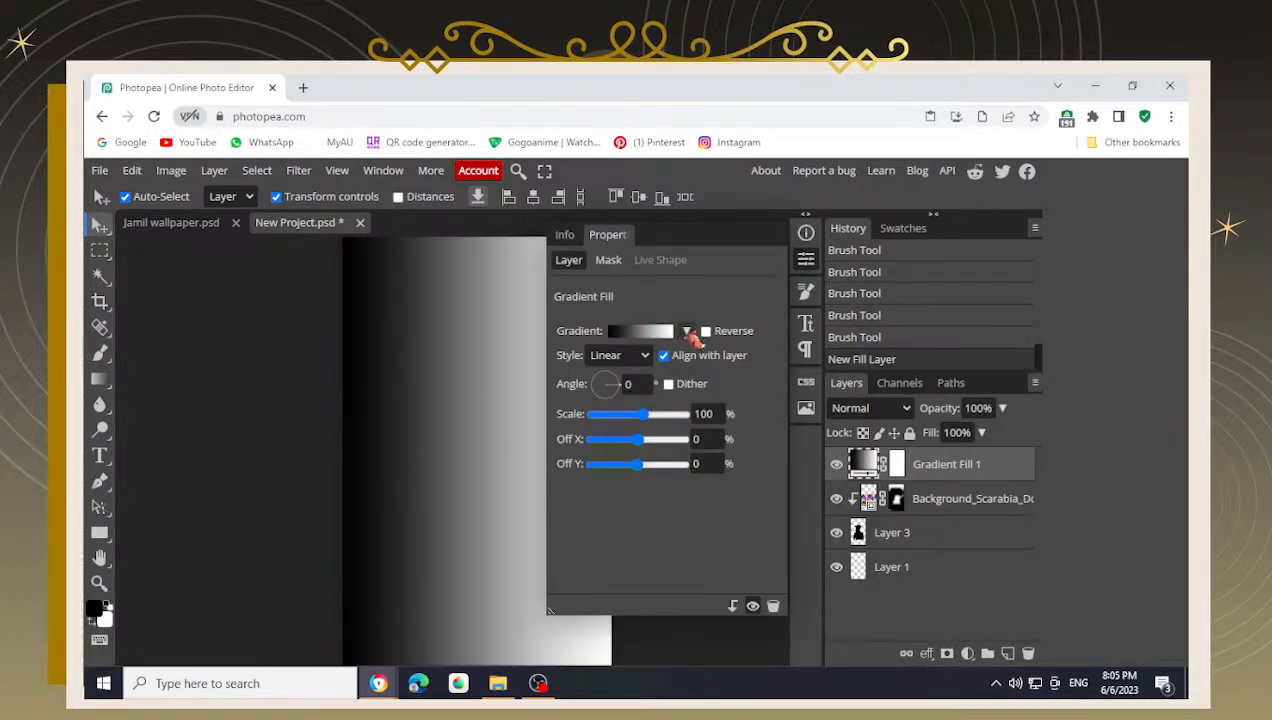
pyautogui.click(672, 334)
pyautogui.click(548, 294)
pyautogui.click(298, 398)
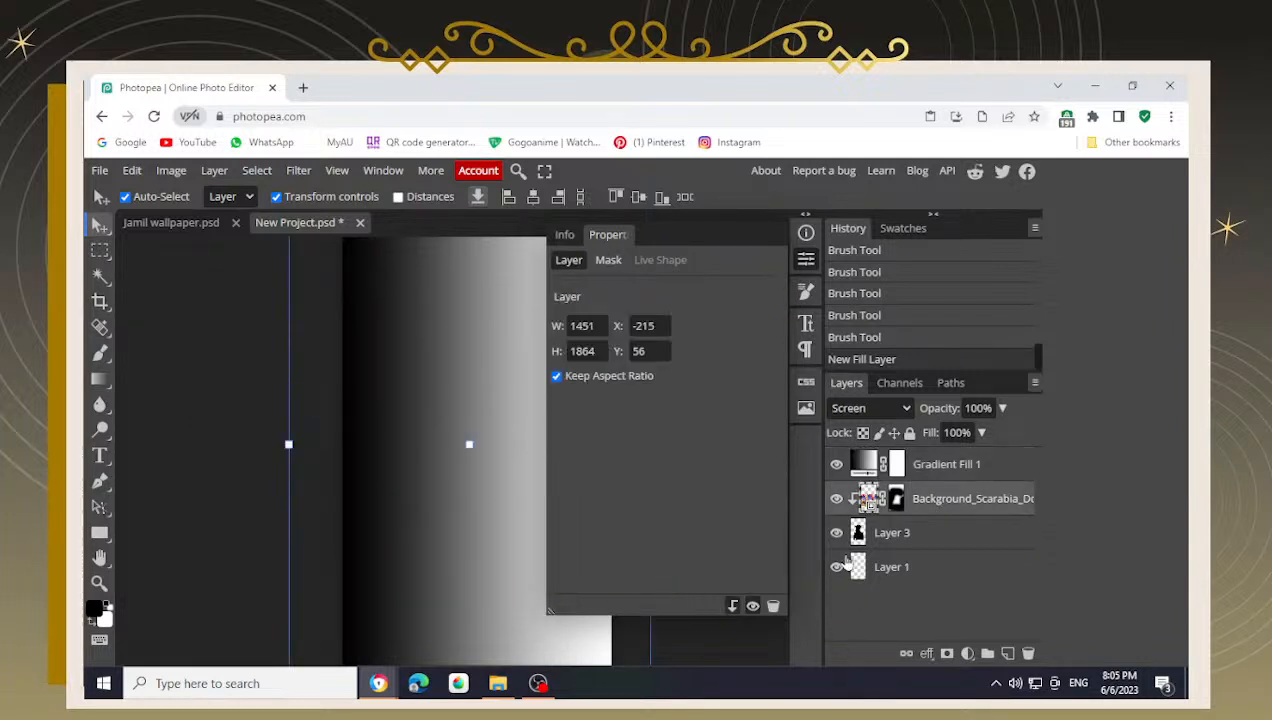
pyautogui.click(922, 470)
pyautogui.press('BackSpace')
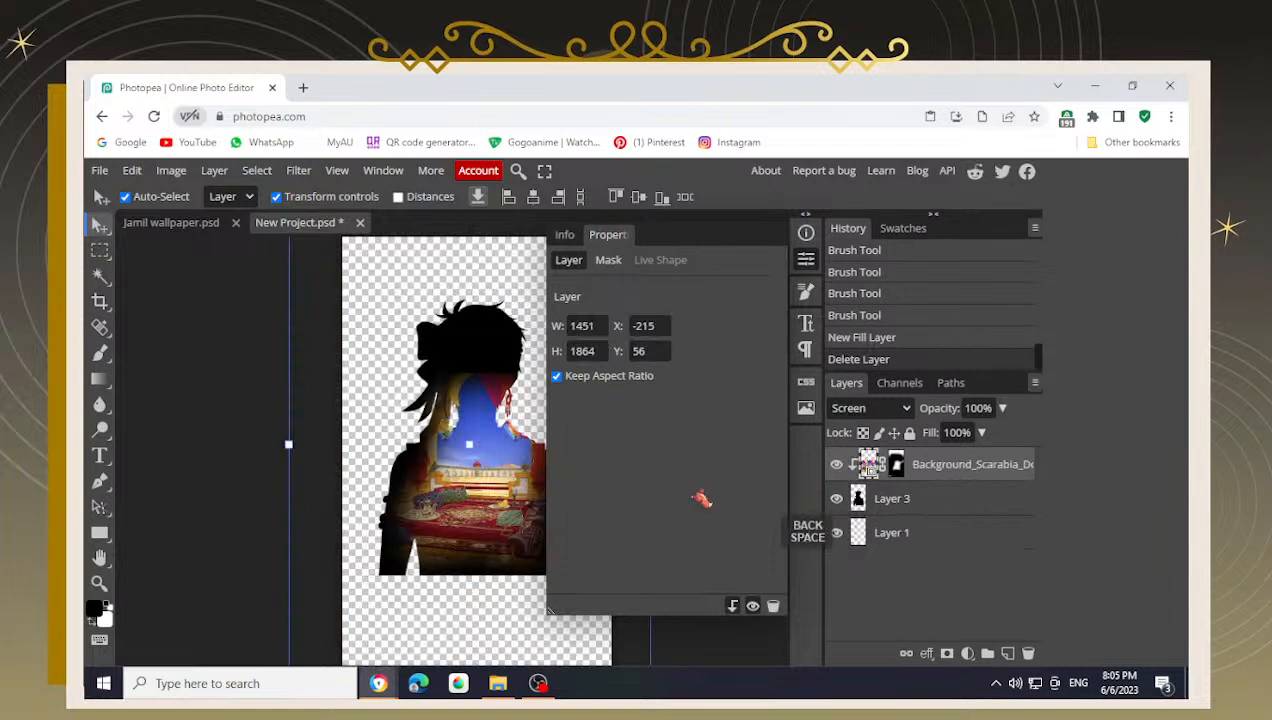
# - Copy Gradient Fill 1 copy 2 from Jamil wallpaper.psd into New Project.psd as a clipped layer above the lounge background
pyautogui.click(251, 425)
pyautogui.click(172, 223)
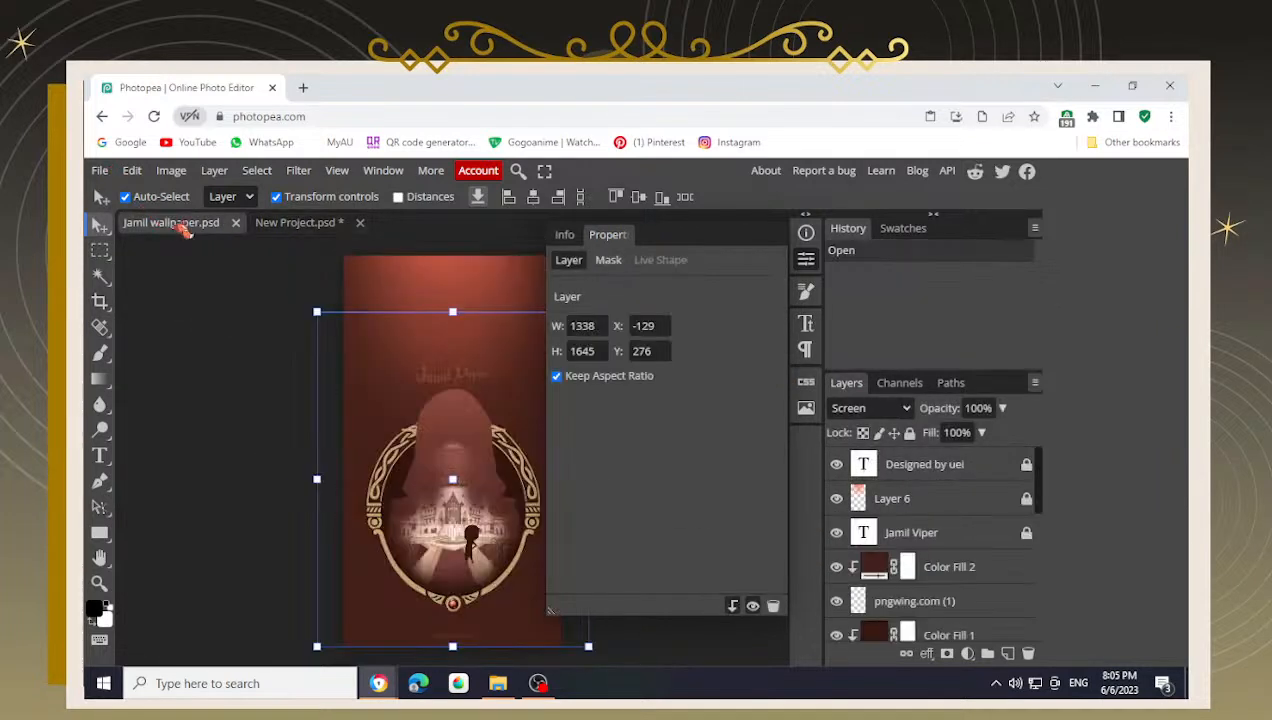
pyautogui.scroll(-1, 890, 580)
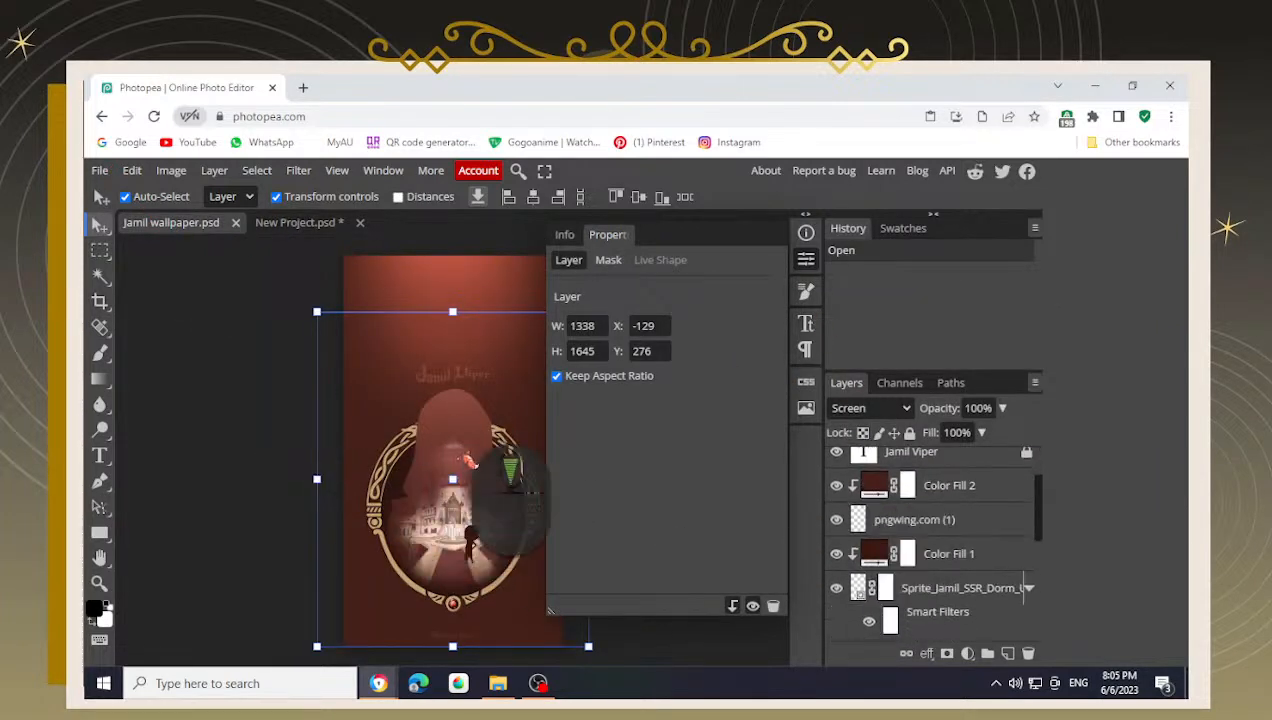
pyautogui.scroll(-1, 906, 556)
pyautogui.click(989, 592)
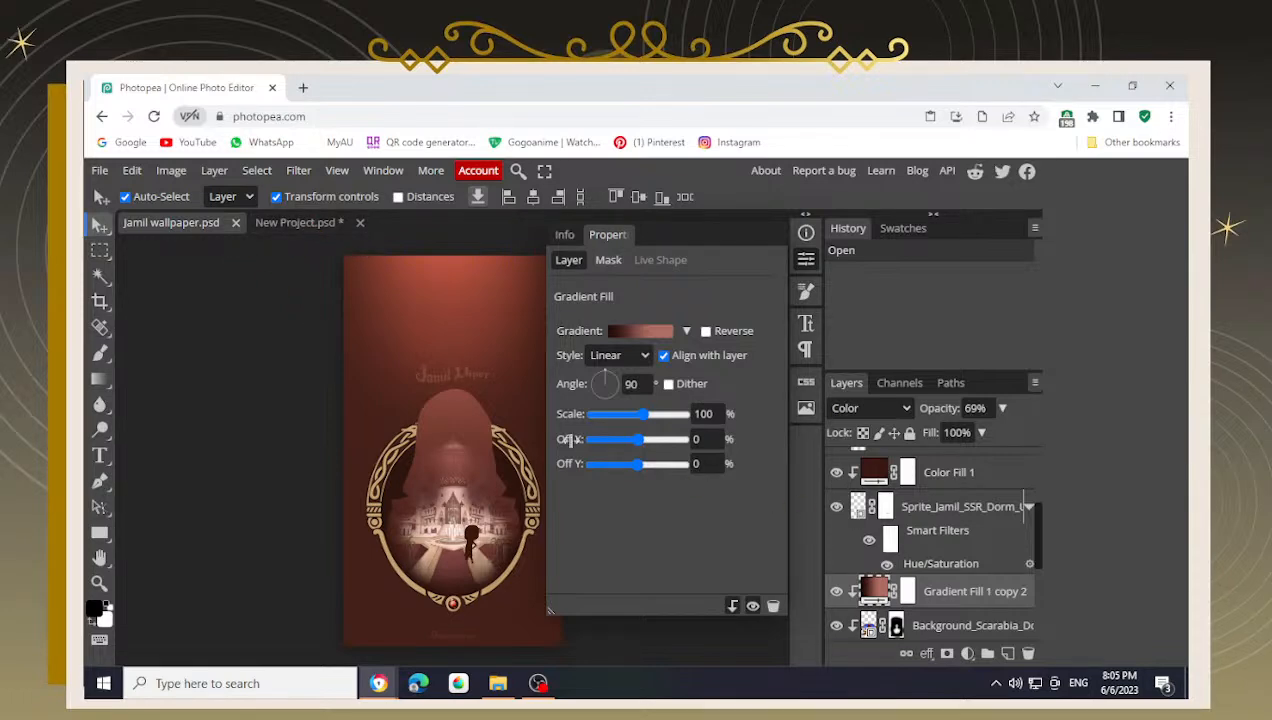
pyautogui.click(298, 222)
pyautogui.click(957, 468)
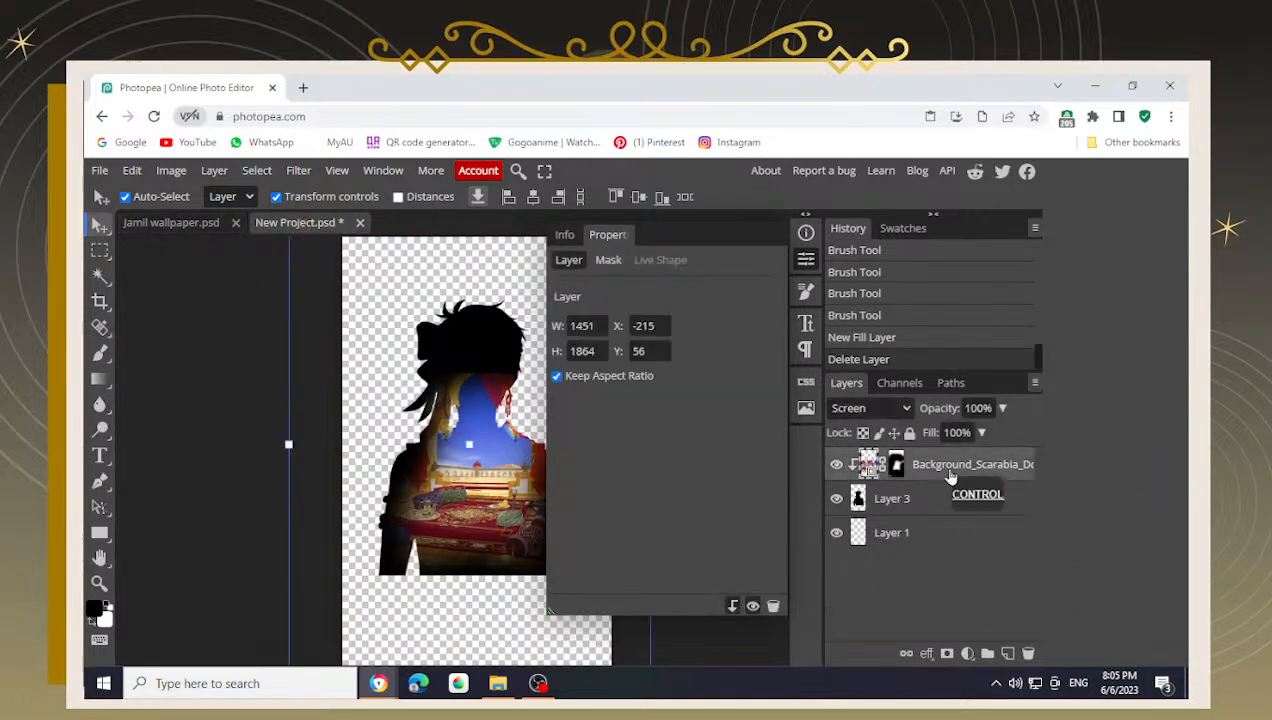
pyautogui.hotkey('ctrl', 'v')
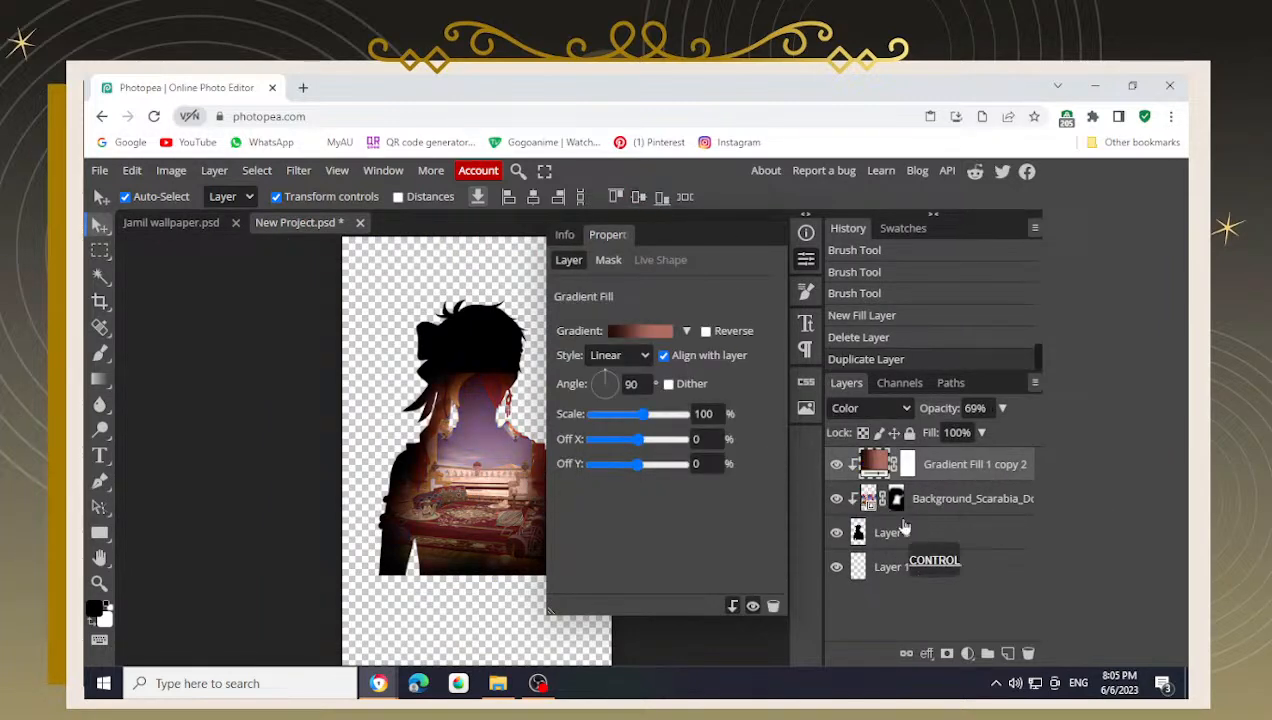
# - Review the gradient and silhouette layer order in Jamil wallpaper.psd and return to New Project.psd
pyautogui.click(187, 225)
pyautogui.scroll(-5, 880, 540)
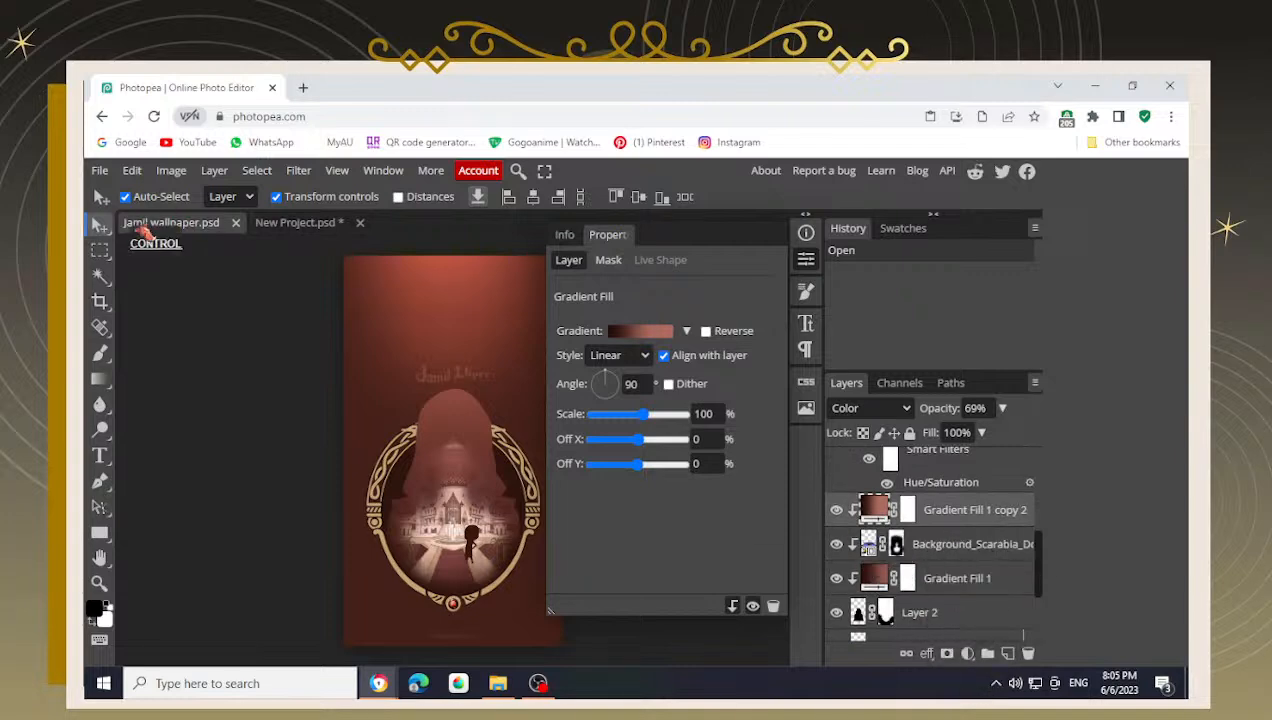
pyautogui.click(298, 222)
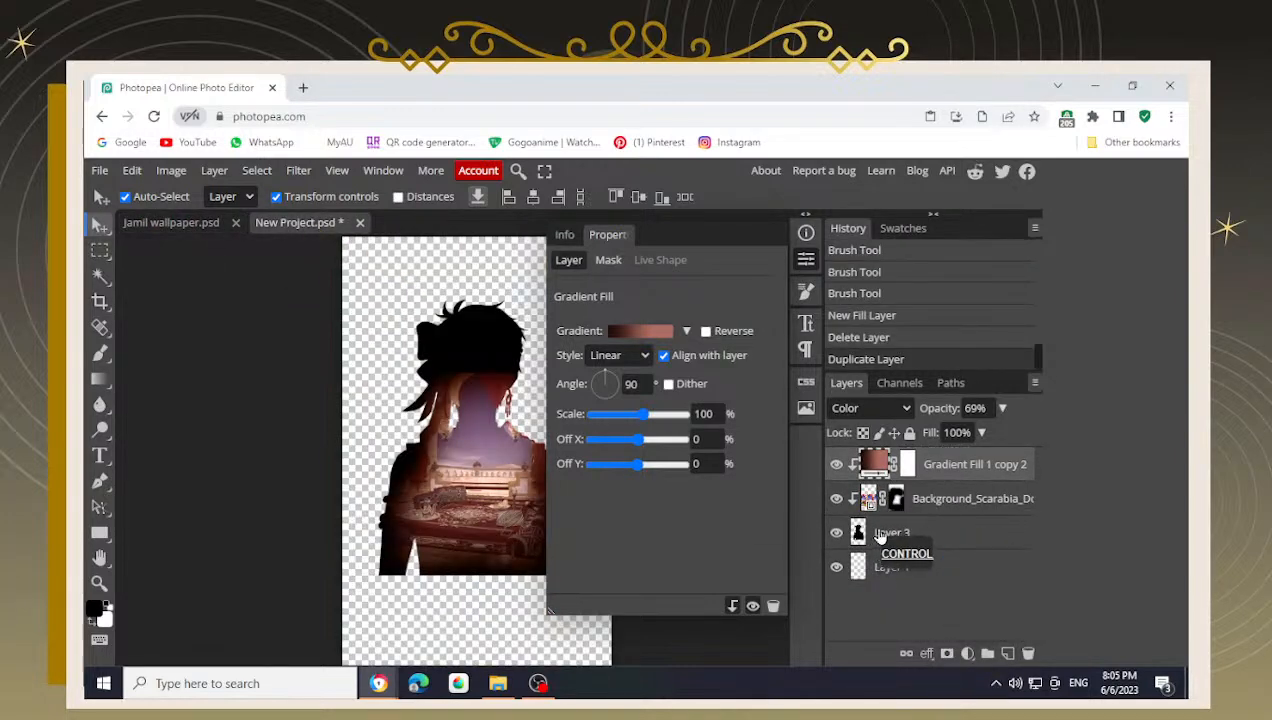
pyautogui.click(881, 536)
pyautogui.click(965, 463)
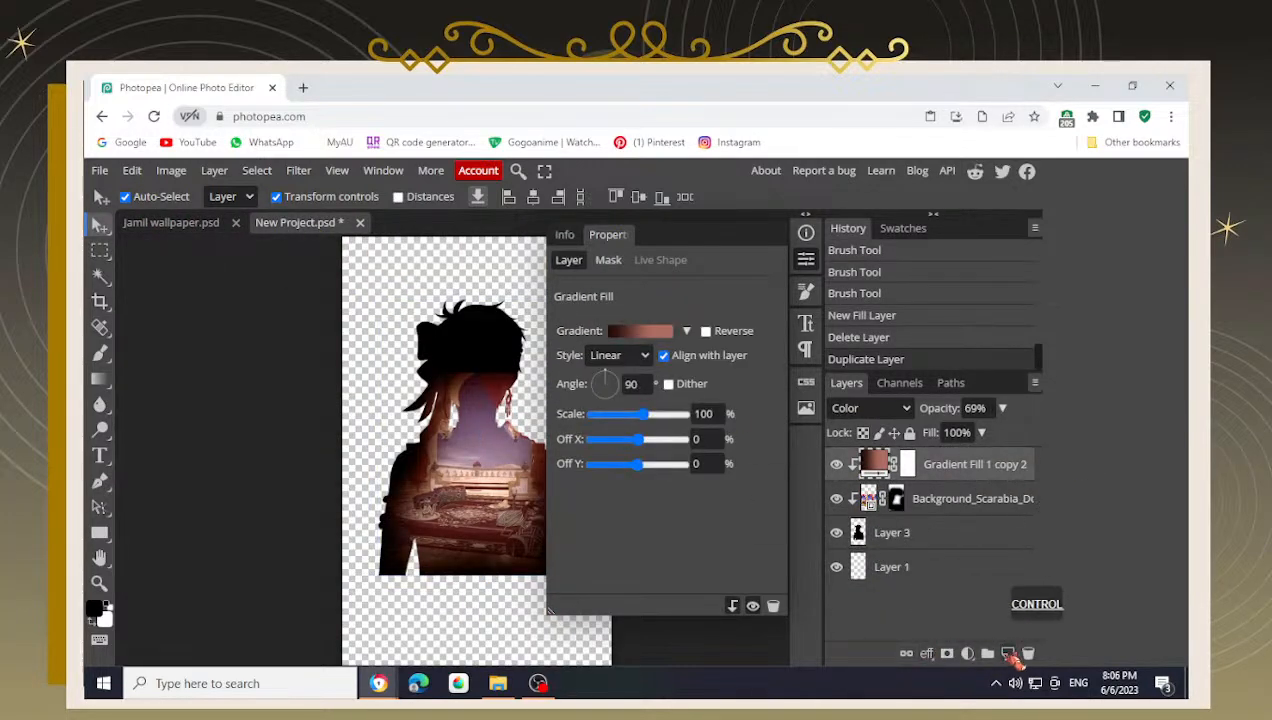
pyautogui.click(967, 655)
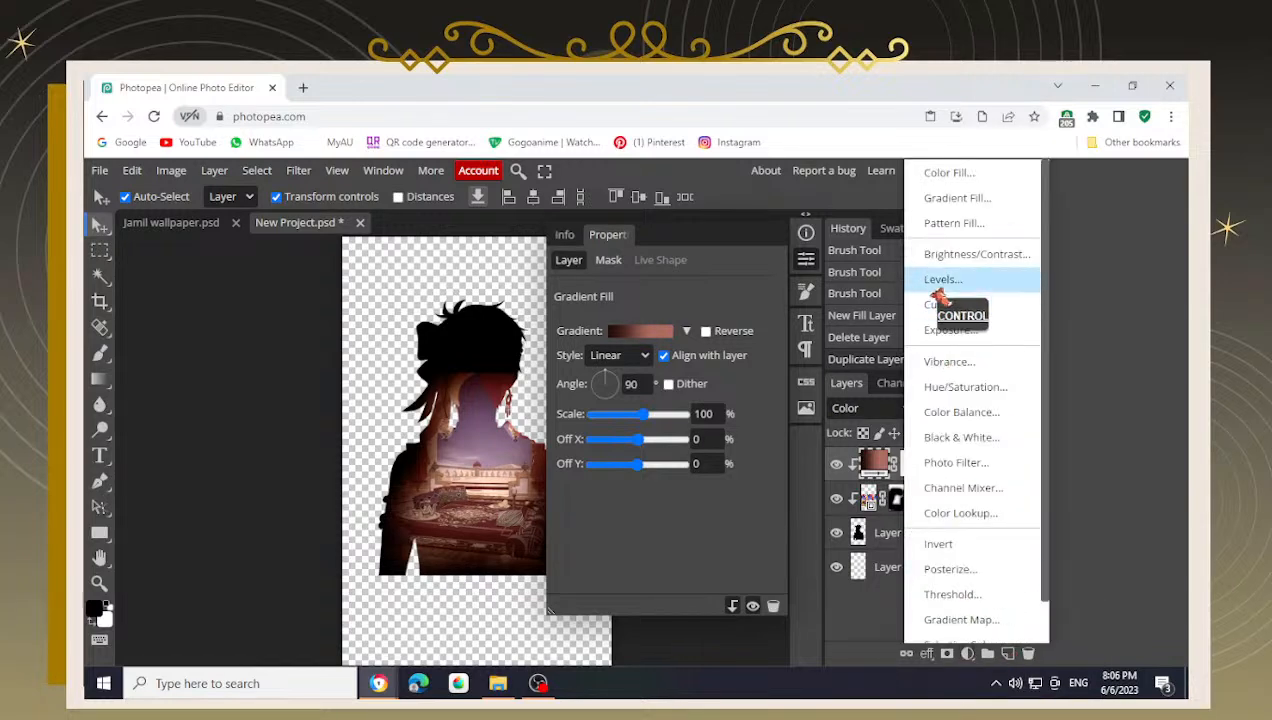
pyautogui.click(967, 655)
pyautogui.click(967, 655)
pyautogui.click(967, 655)
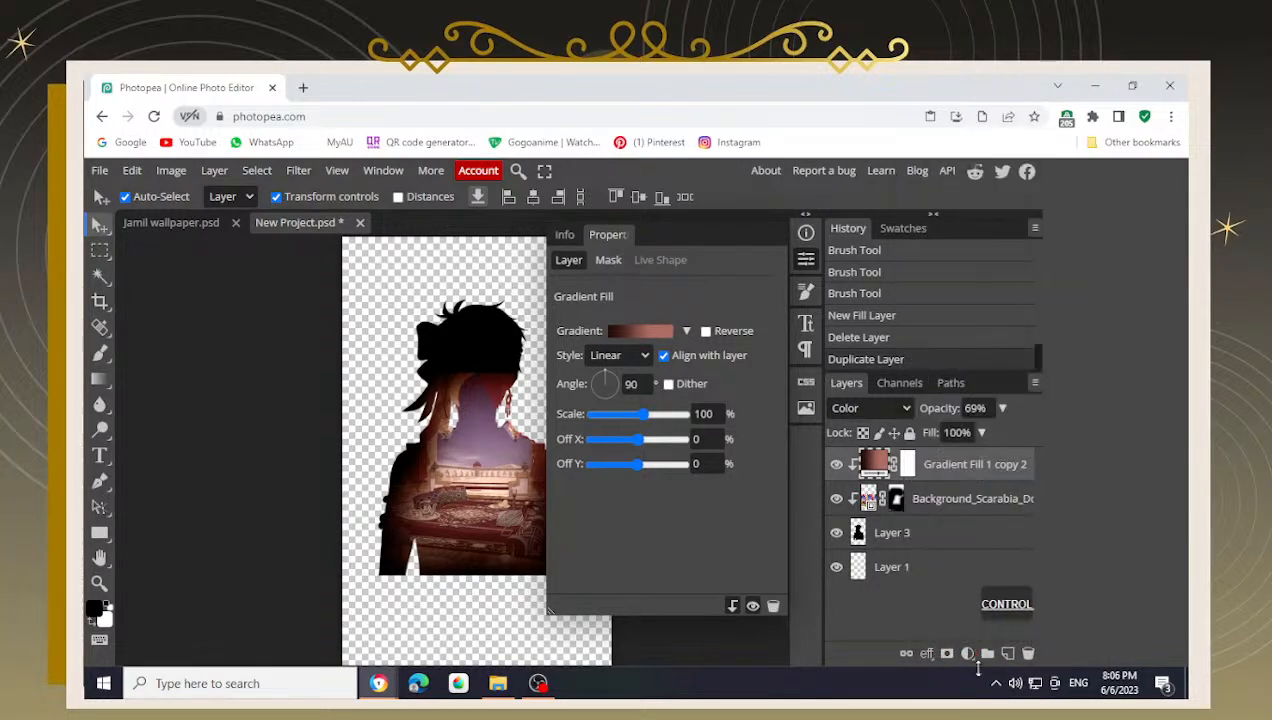
pyautogui.click(967, 655)
pyautogui.click(967, 655)
pyautogui.click(967, 655)
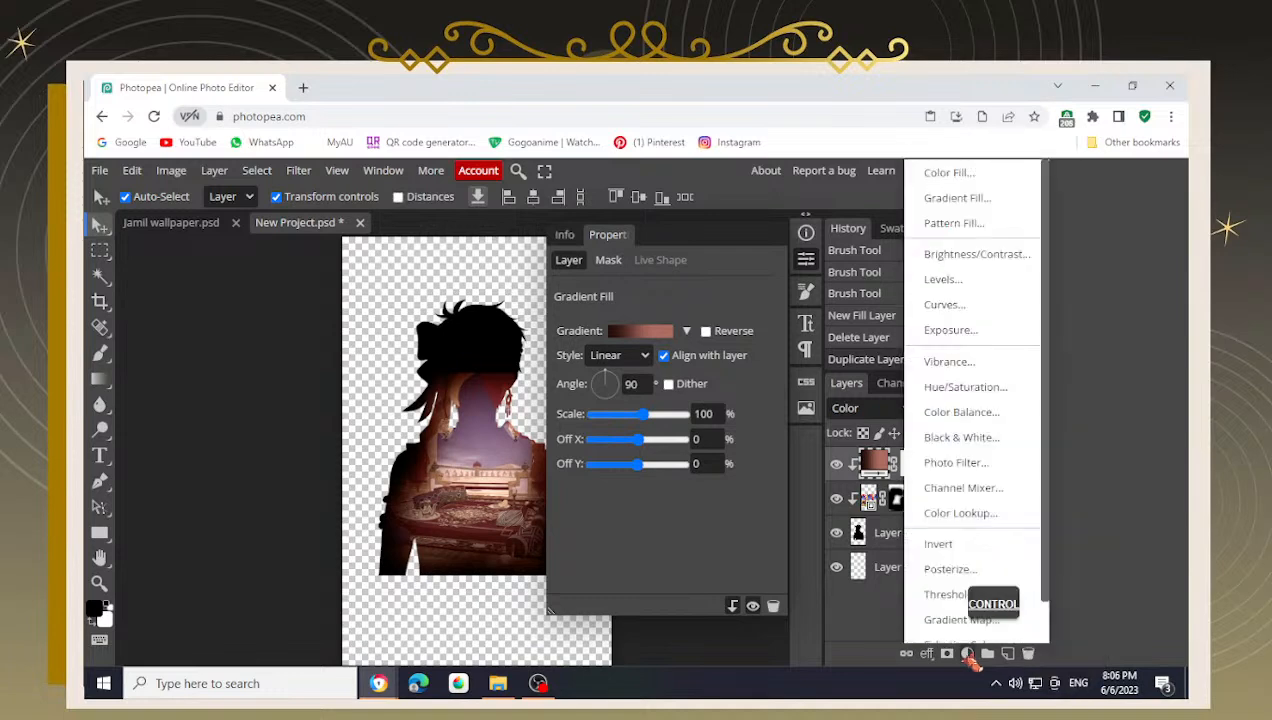
pyautogui.click(967, 655)
pyautogui.click(967, 655)
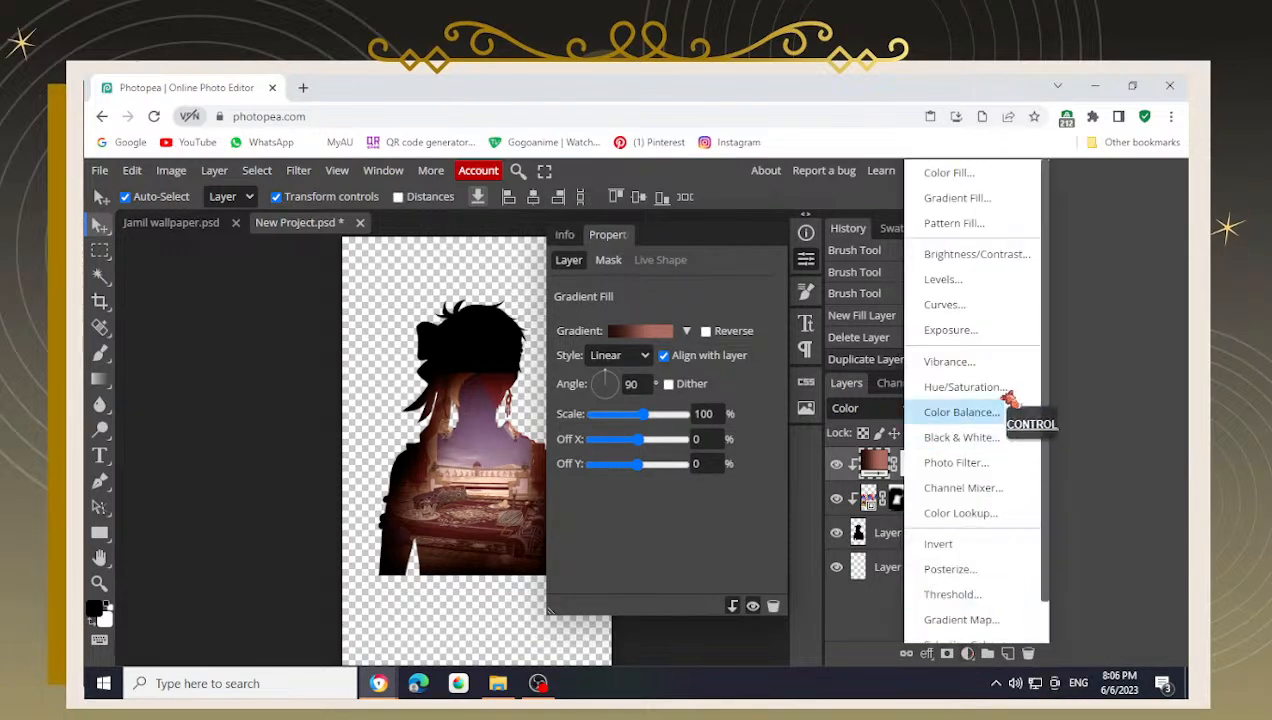
pyautogui.click(970, 199)
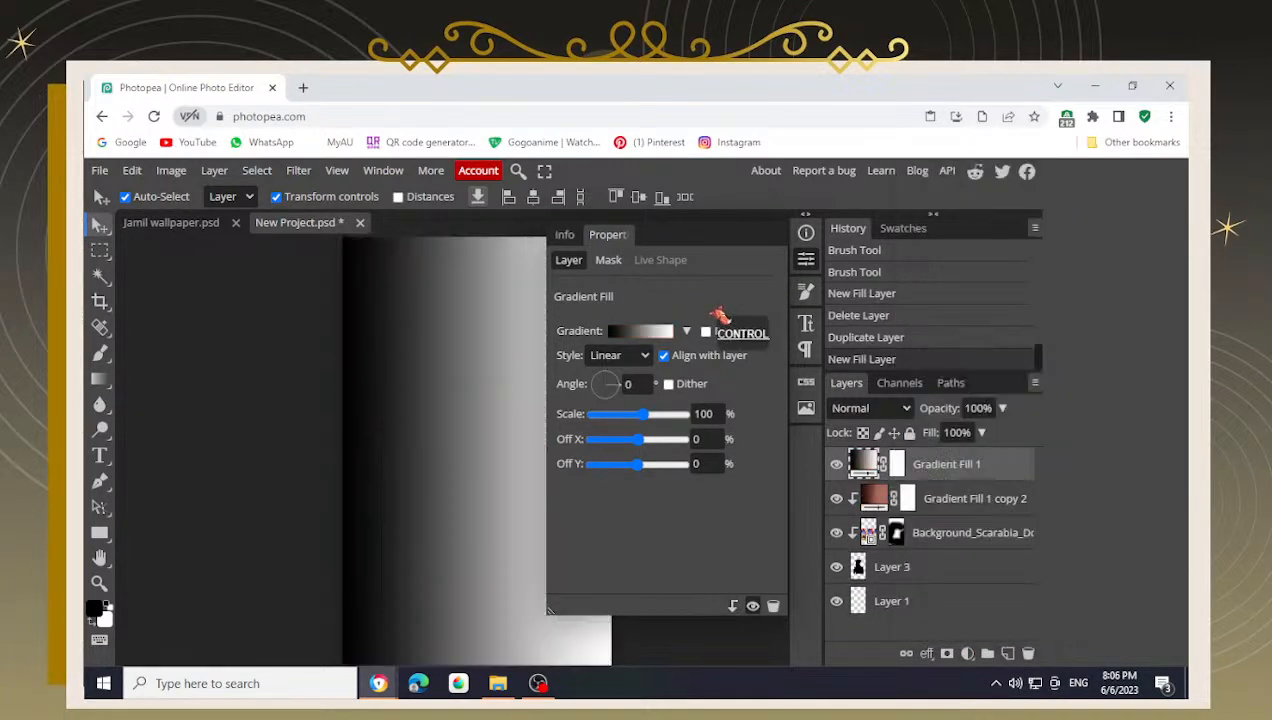
pyautogui.click(632, 338)
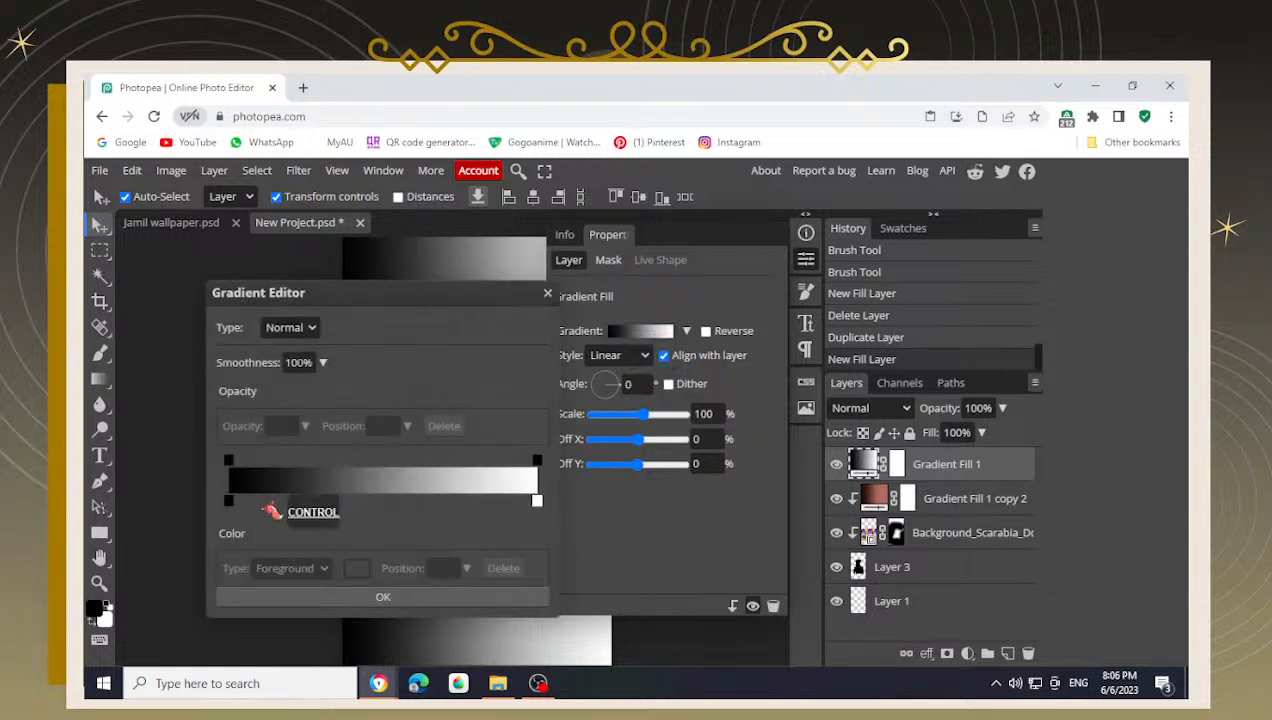
pyautogui.click(278, 600)
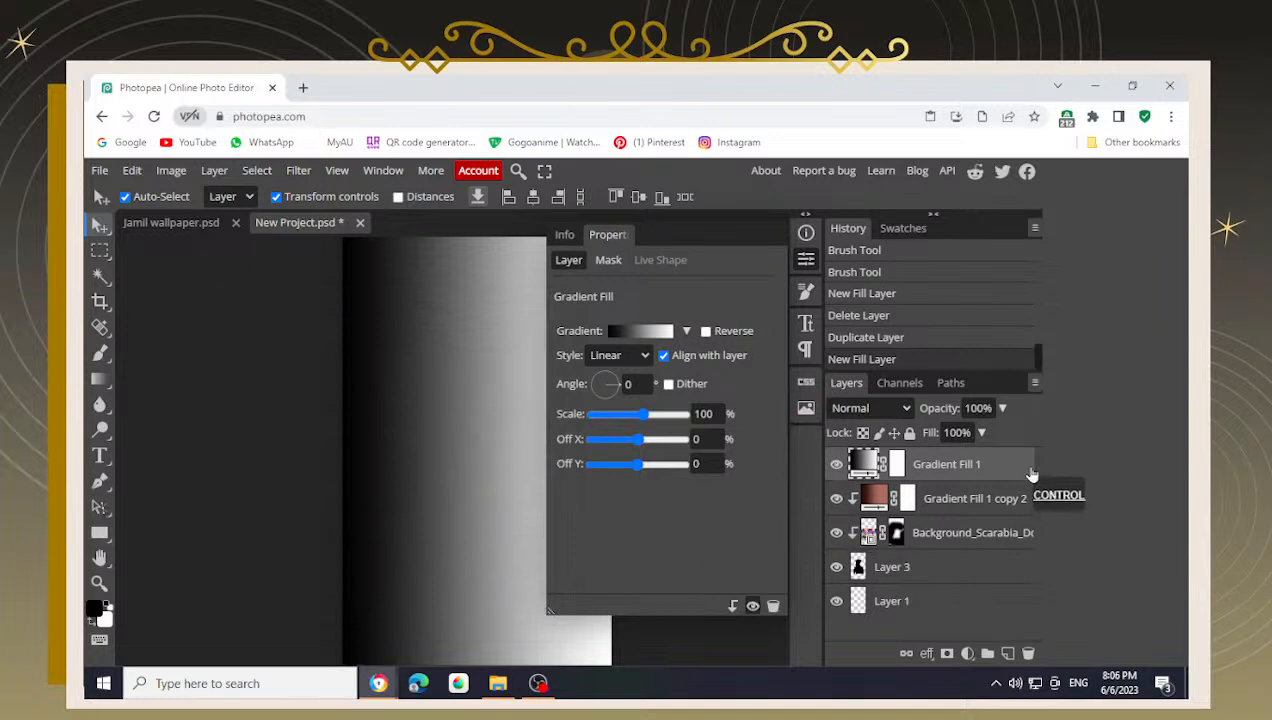
pyautogui.press('BackSpace')
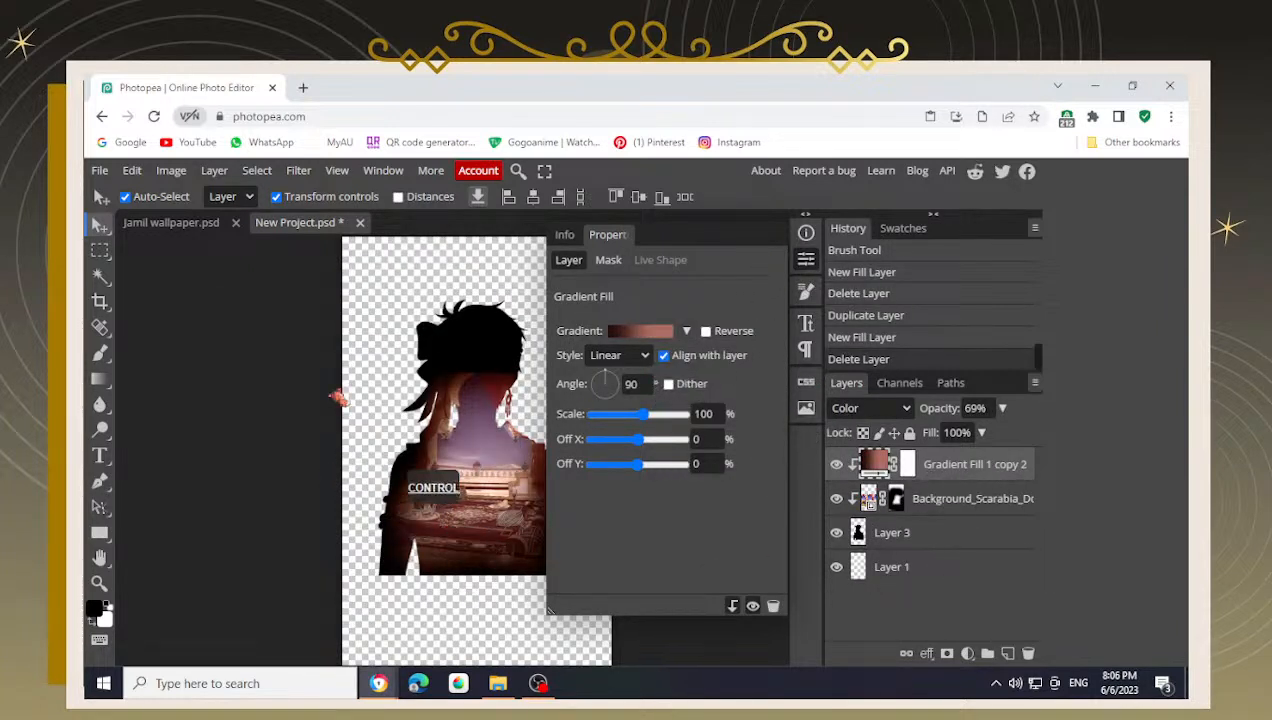
# - Compare the lounge's fade inside the silhouette with the background fade and layer settings in Jamil wallpaper.psd, ending back in New Project.psd
pyautogui.scroll(4, 400, 466)
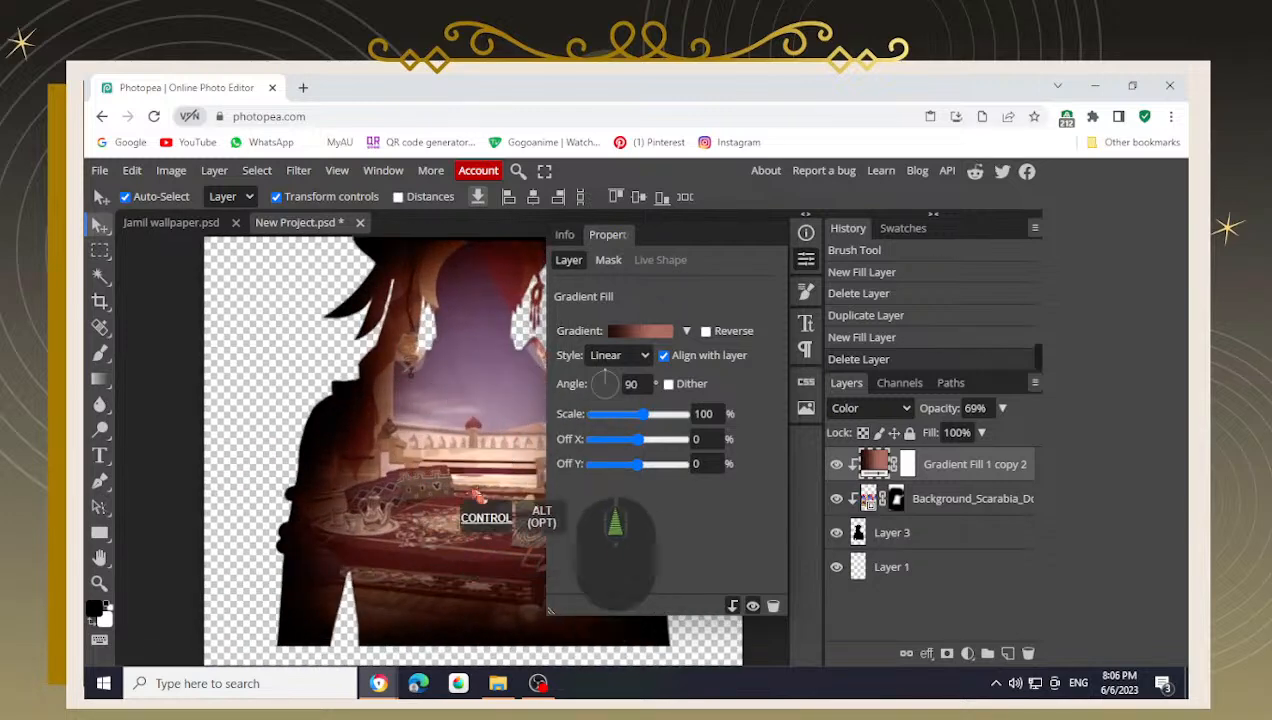
pyautogui.click(170, 222)
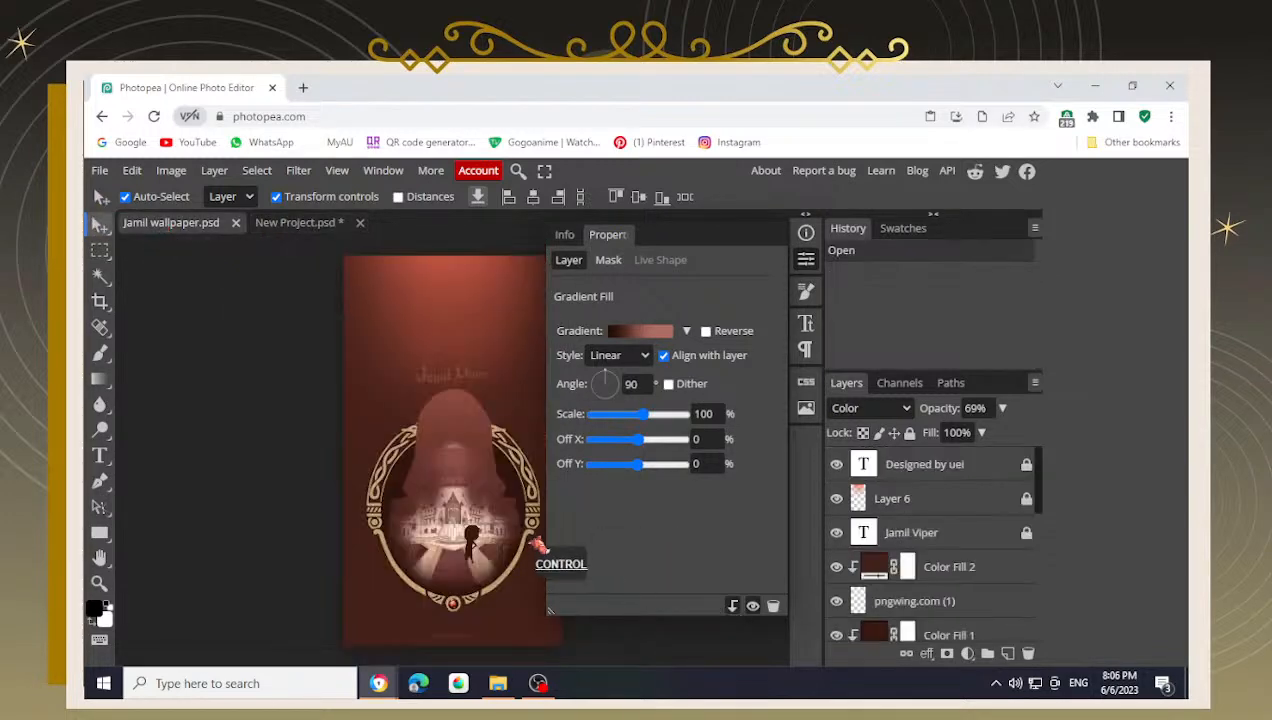
pyautogui.scroll(3, 428, 460)
pyautogui.scroll(-5, 980, 540)
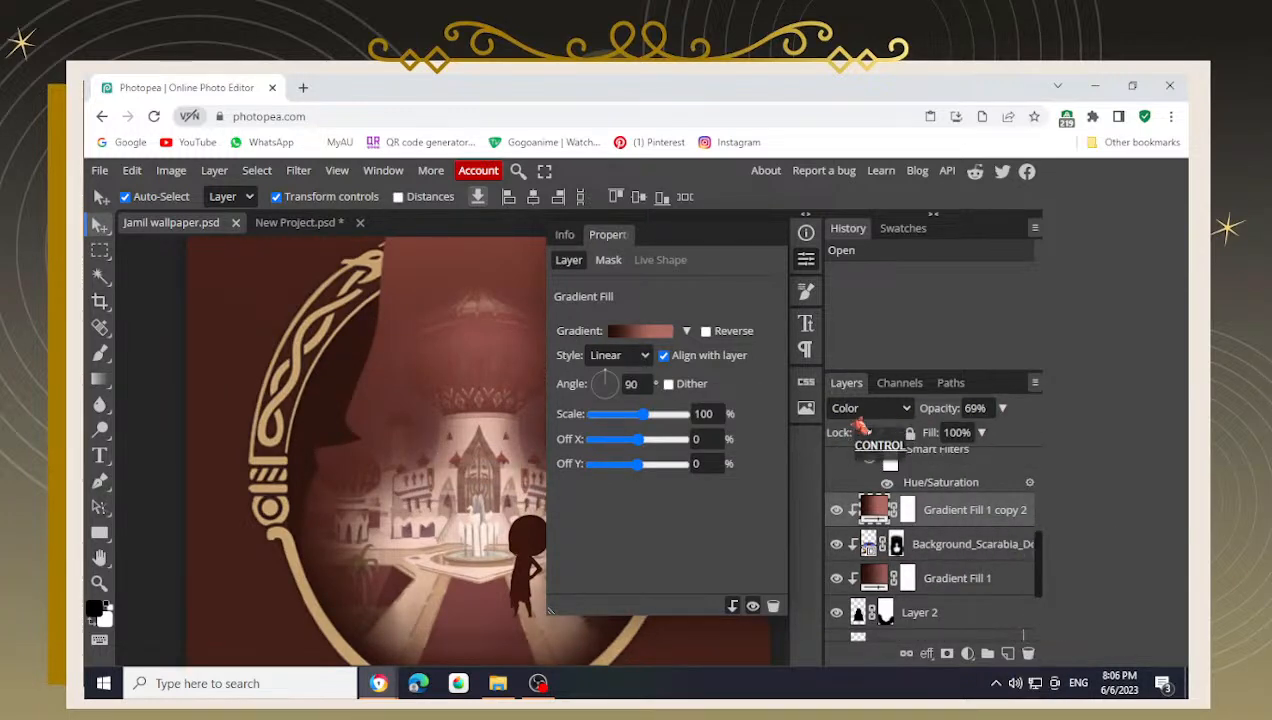
pyautogui.click(293, 222)
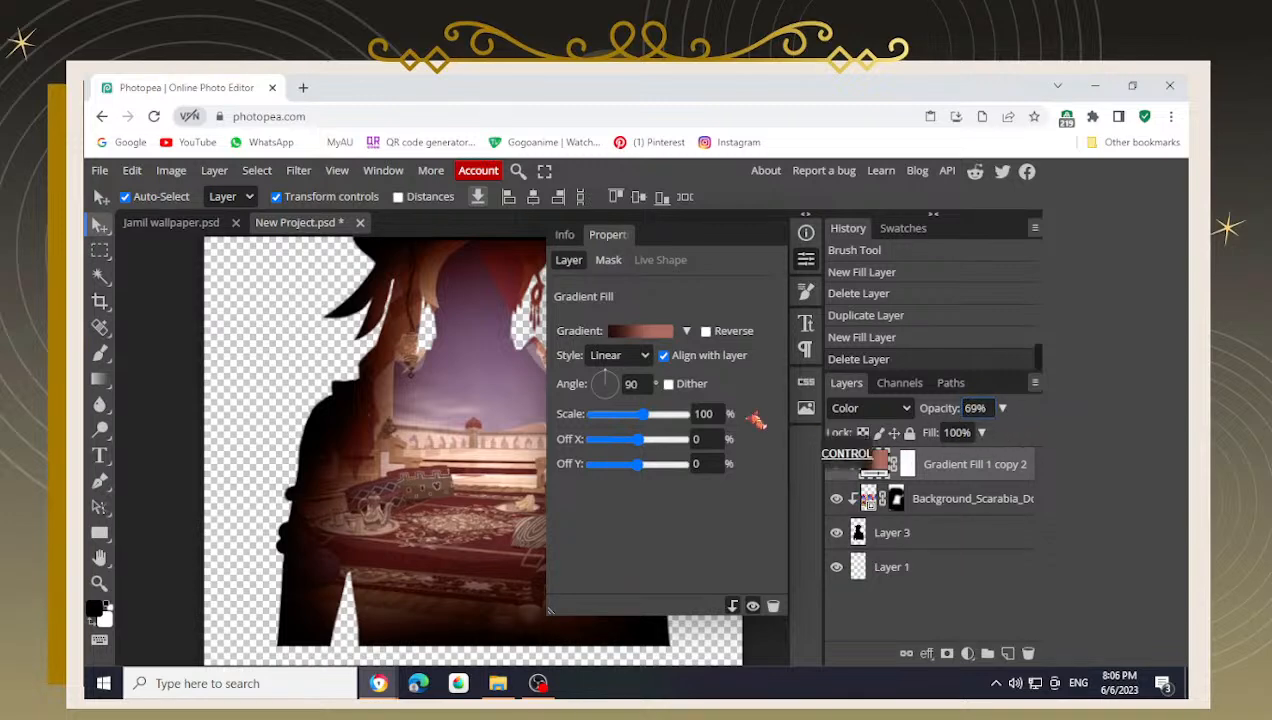
# - Paint black on the Scarabia lounge layer's mask with a 500 px brush to fade the background's hard upper edge into the head
pyautogui.click(790, 260)
pyautogui.scroll(-3, 512, 470)
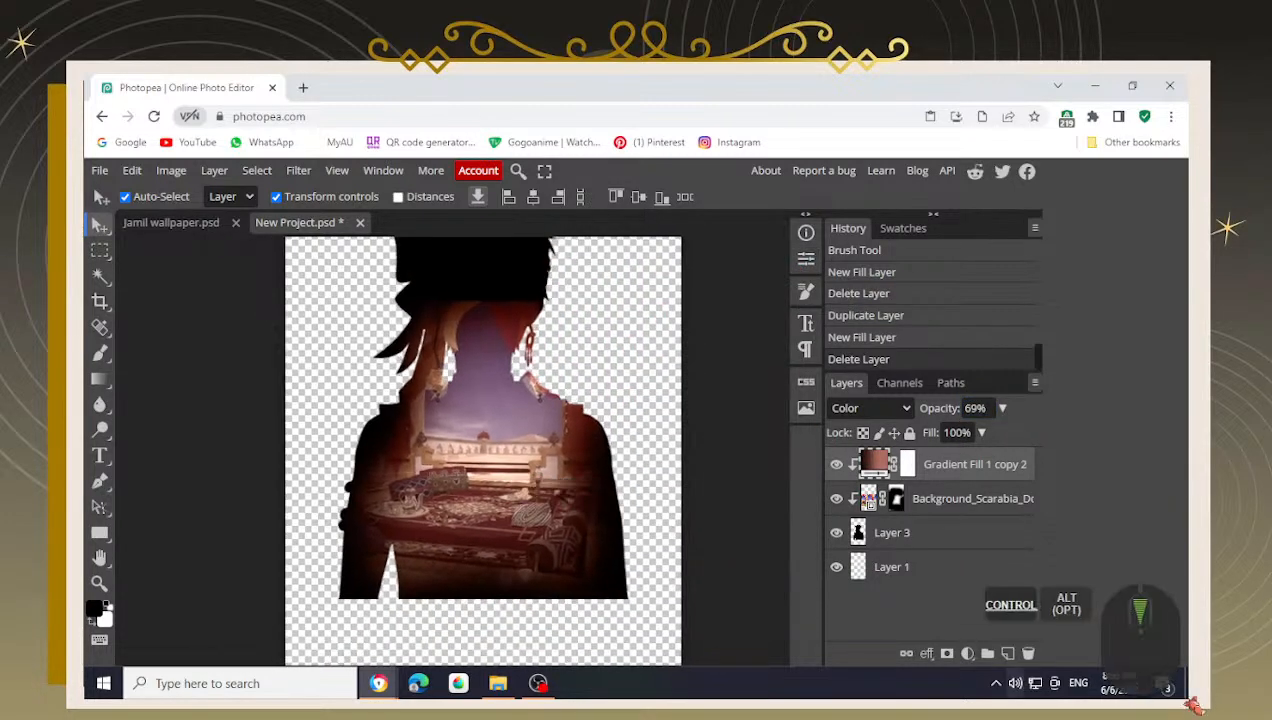
pyautogui.click(890, 502)
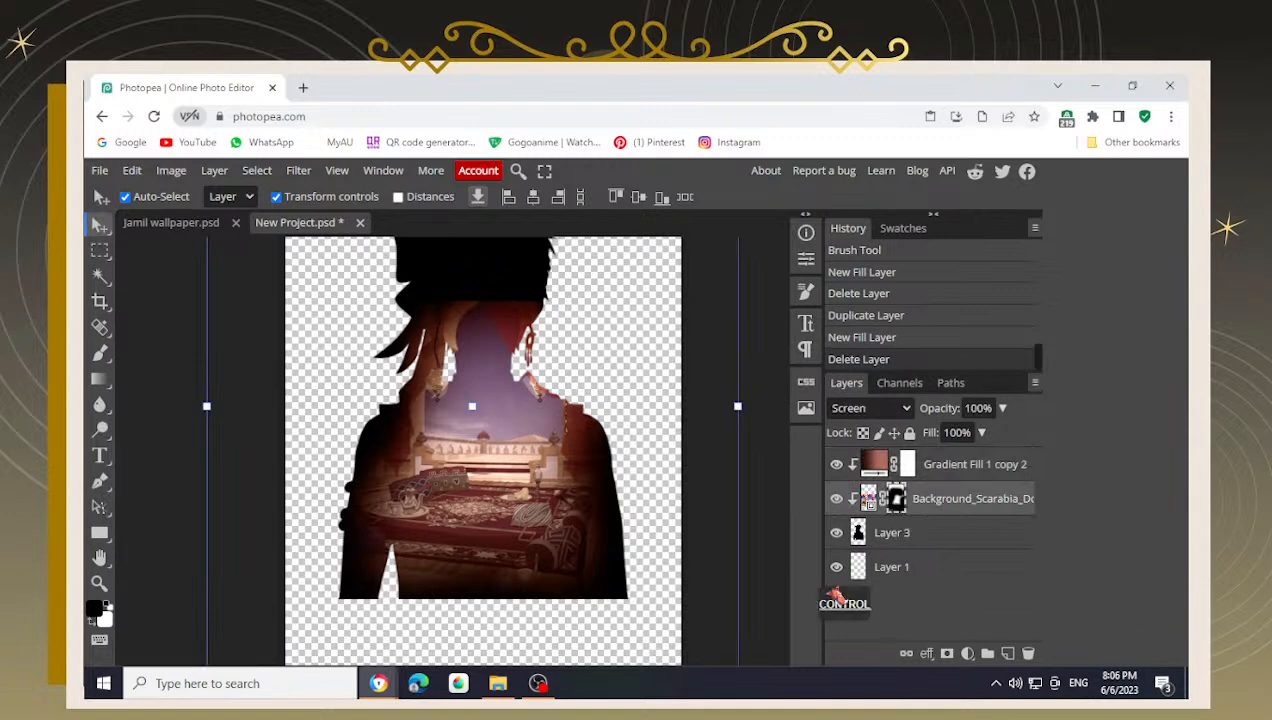
pyautogui.press('b')
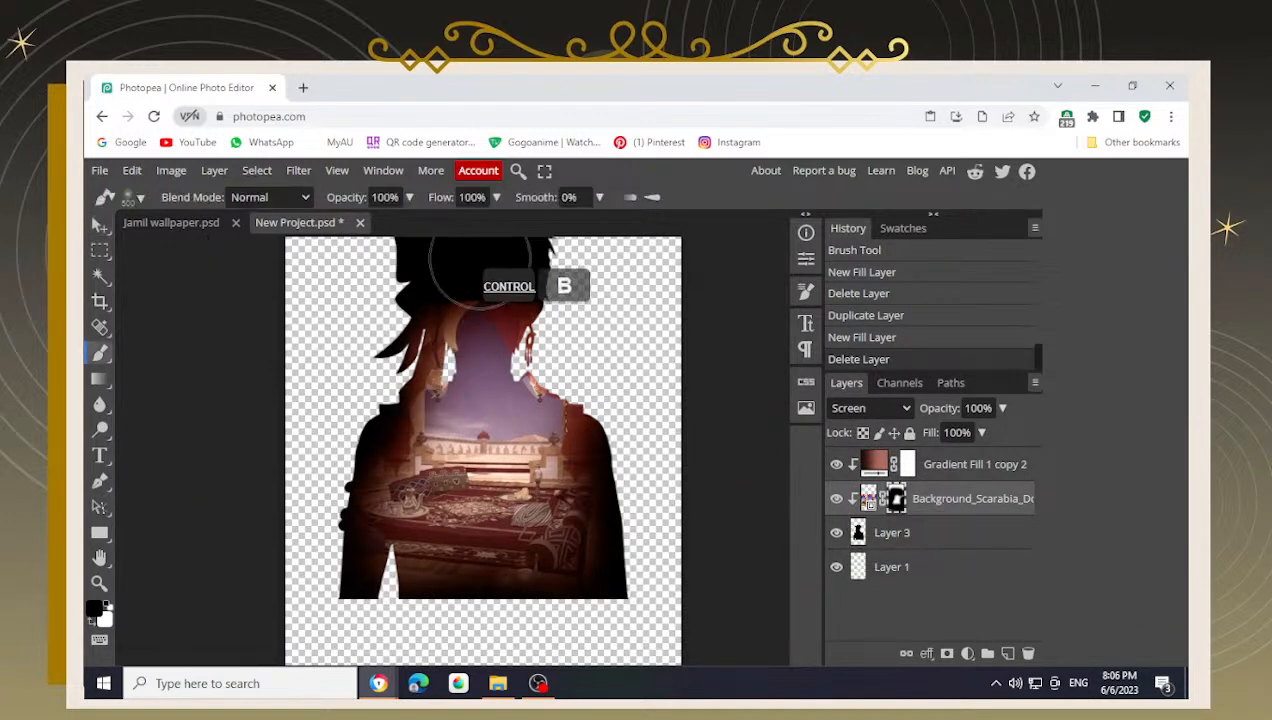
pyautogui.moveTo(469, 270)
pyautogui.mouseDown()
pyautogui.moveTo(505, 305)
pyautogui.moveTo(508, 409)
pyautogui.mouseUp()
pyautogui.press('space')
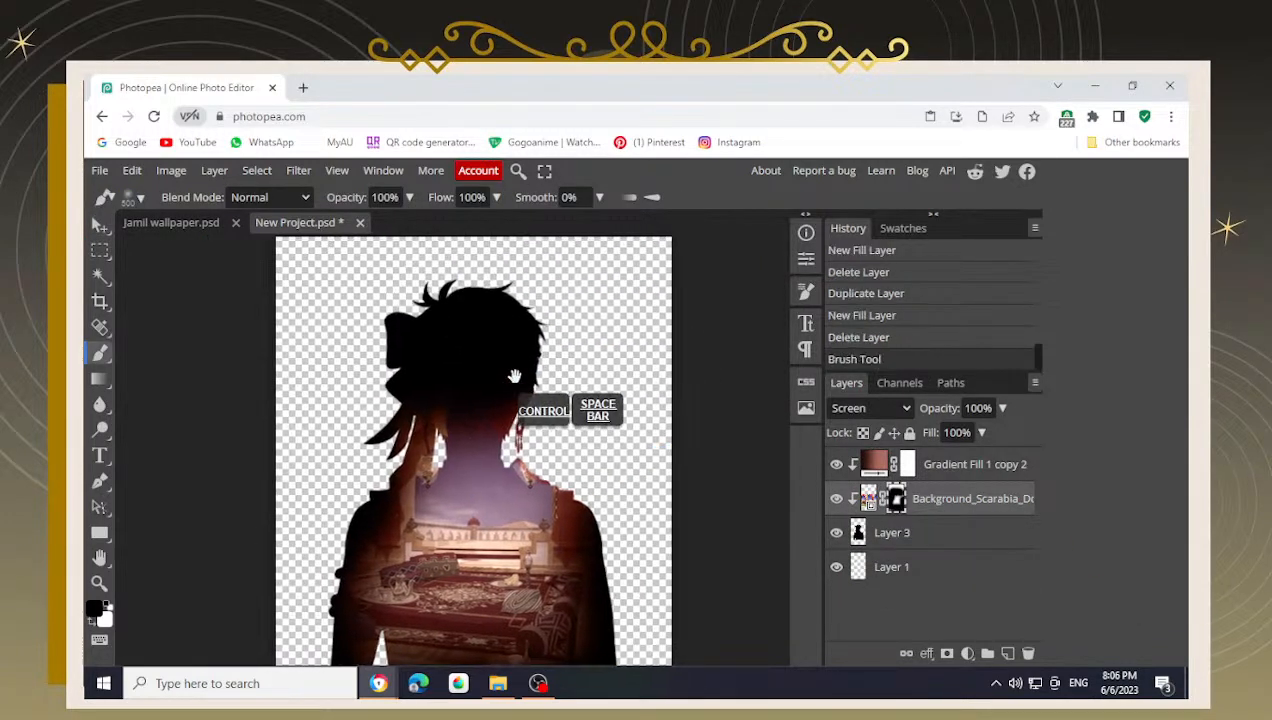
pyautogui.moveTo(532, 353); pyautogui.dragTo(540, 361)
# - Reduce the brush size and paint white on the lounge mask to reveal the background in the neck and loose hair strands
pyautogui.press('[')
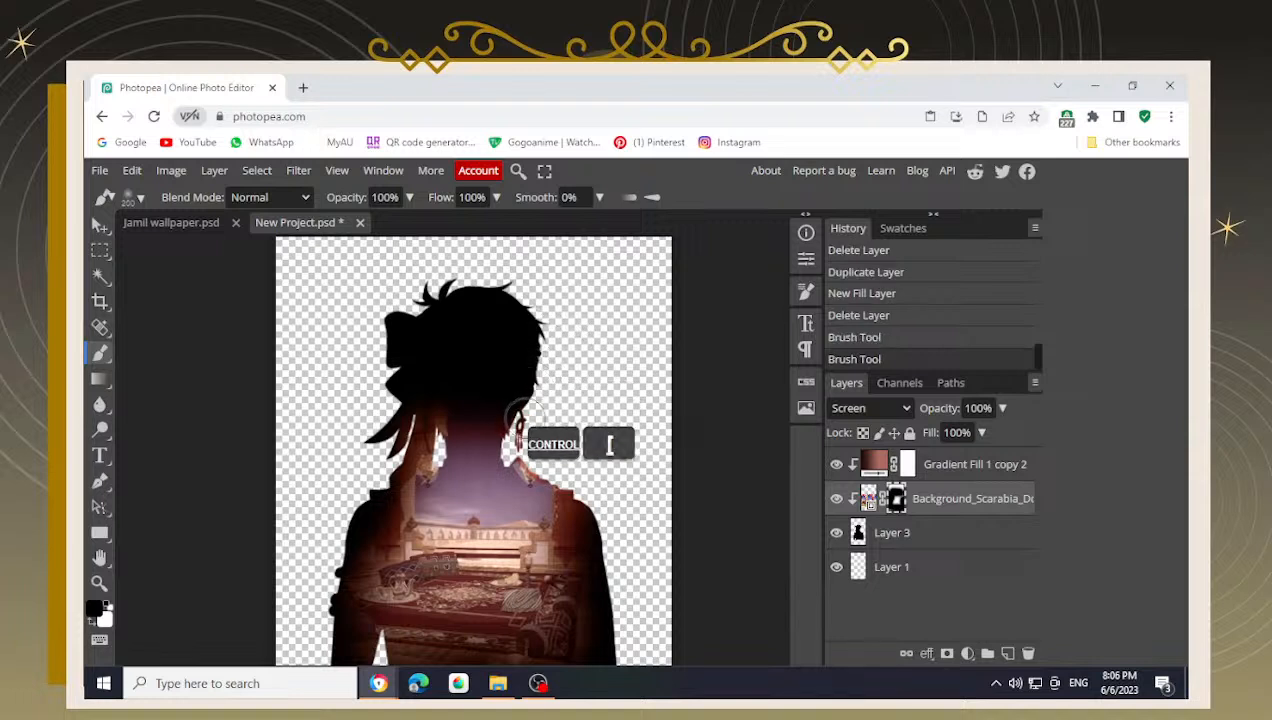
pyautogui.press('x')
pyautogui.moveTo(505, 405)
pyautogui.mouseDown()
pyautogui.moveTo(476, 439)
pyautogui.moveTo(460, 432)
pyautogui.moveTo(466, 412)
pyautogui.moveTo(434, 418)
pyautogui.moveTo(475, 425)
pyautogui.moveTo(516, 410)
pyautogui.moveTo(403, 449)
pyautogui.mouseUp()
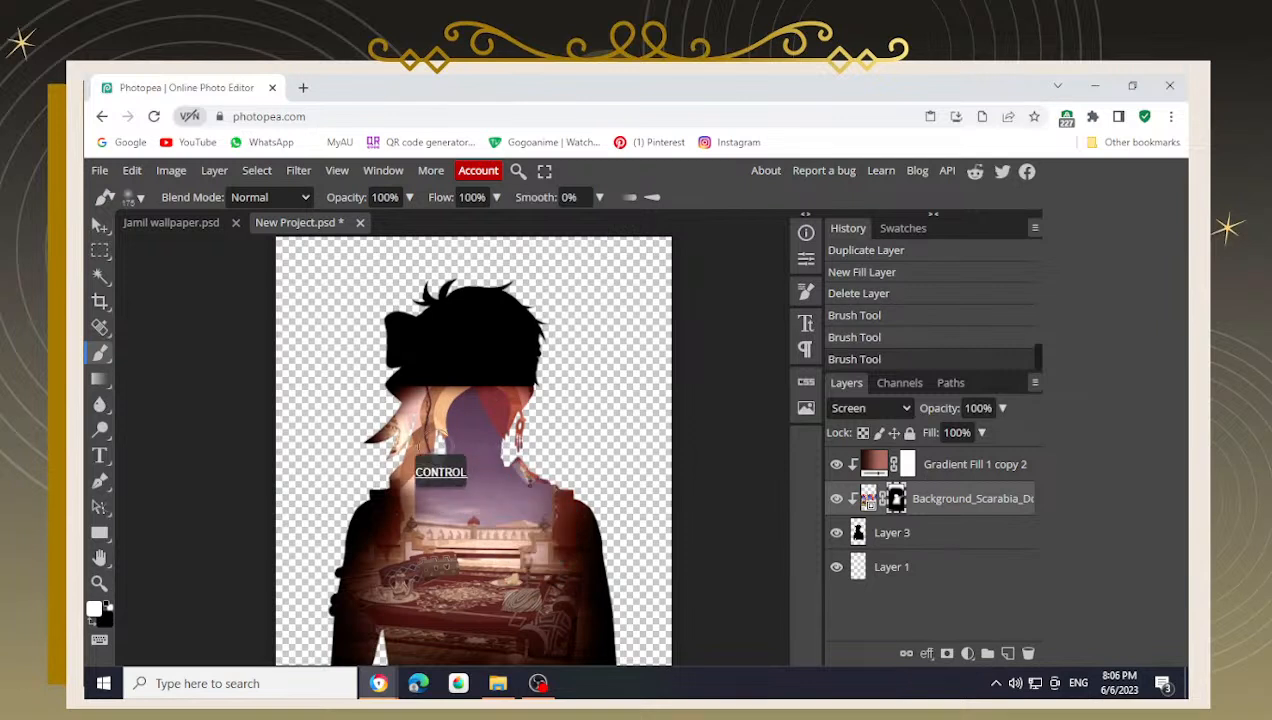
pyautogui.moveTo(397, 366); pyautogui.dragTo(355, 445)
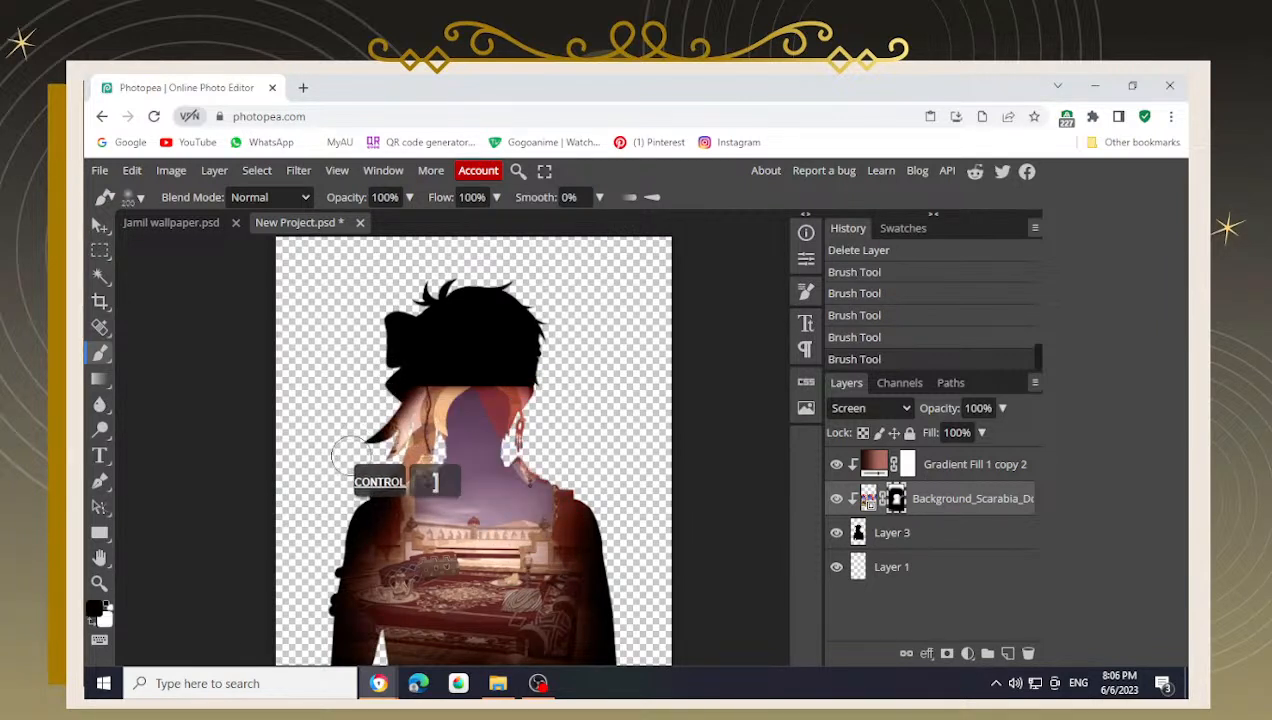
# - Enlarge the brush, lower its opacity to 51%, and paint black on the mask to soften the fade across the head's lower edge
pyautogui.press(']')
pyautogui.press(']')
pyautogui.moveTo(400, 224); pyautogui.dragTo(368, 222)
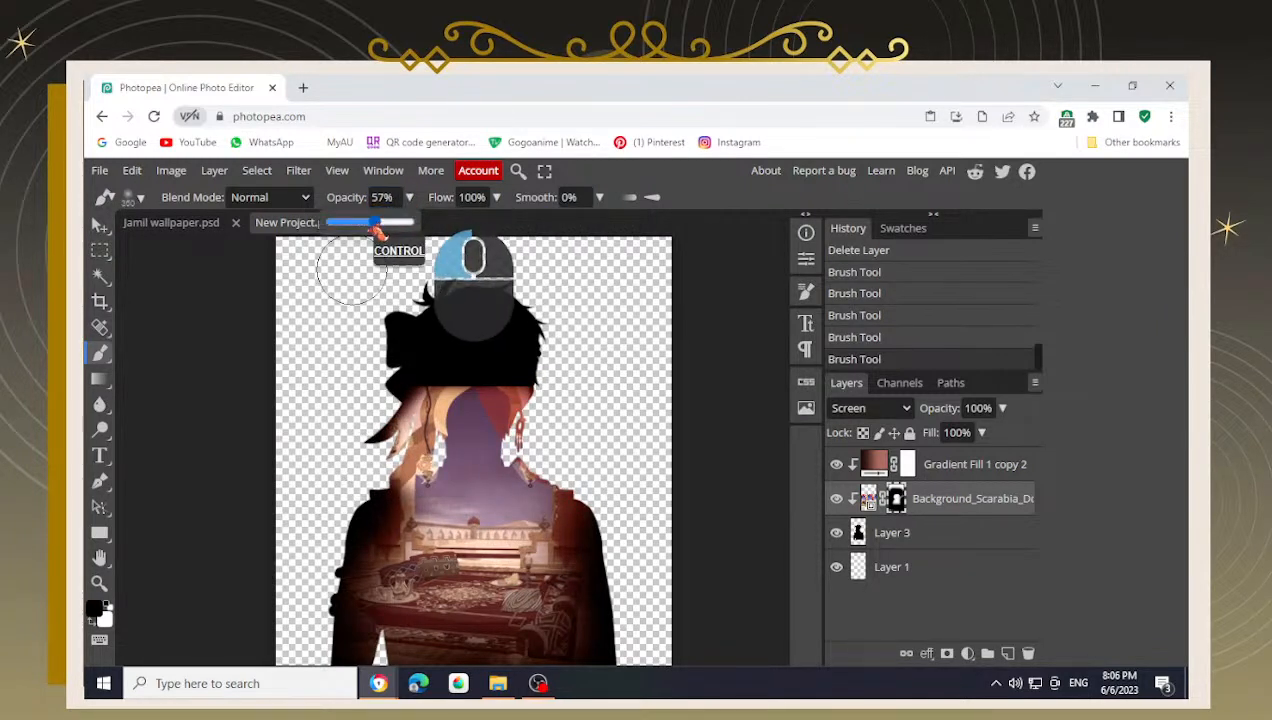
pyautogui.moveTo(345, 438)
pyautogui.mouseDown()
pyautogui.moveTo(376, 387)
pyautogui.moveTo(369, 439)
pyautogui.moveTo(383, 376)
pyautogui.moveTo(478, 353)
pyautogui.moveTo(430, 349)
pyautogui.moveTo(510, 379)
pyautogui.moveTo(550, 367)
pyautogui.moveTo(536, 364)
pyautogui.moveTo(548, 414)
pyautogui.moveTo(525, 367)
pyautogui.mouseUp()
pyautogui.moveTo(418, 363); pyautogui.dragTo(432, 347)
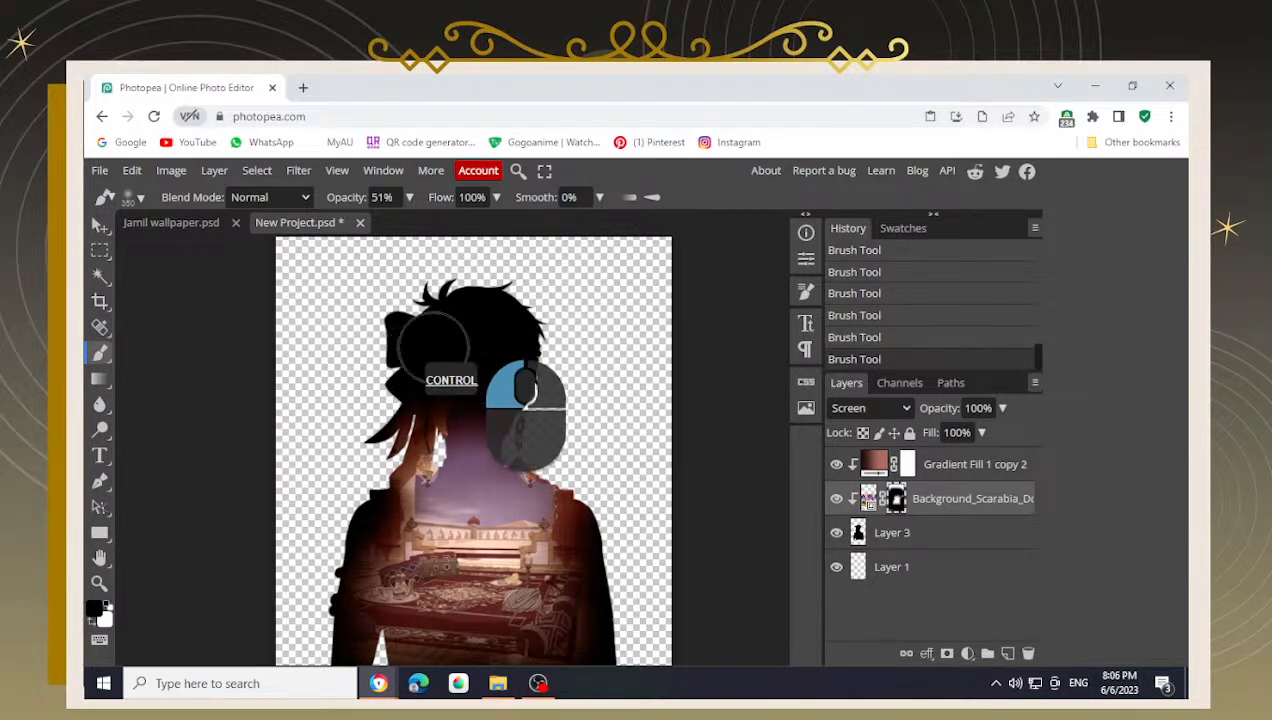
pyautogui.moveTo(526, 342); pyautogui.dragTo(547, 346)
# - Darken the lounge around both shoulders and the hair strands with 51% opacity black strokes on the layer mask
pyautogui.moveTo(582, 416); pyautogui.dragTo(553, 347)
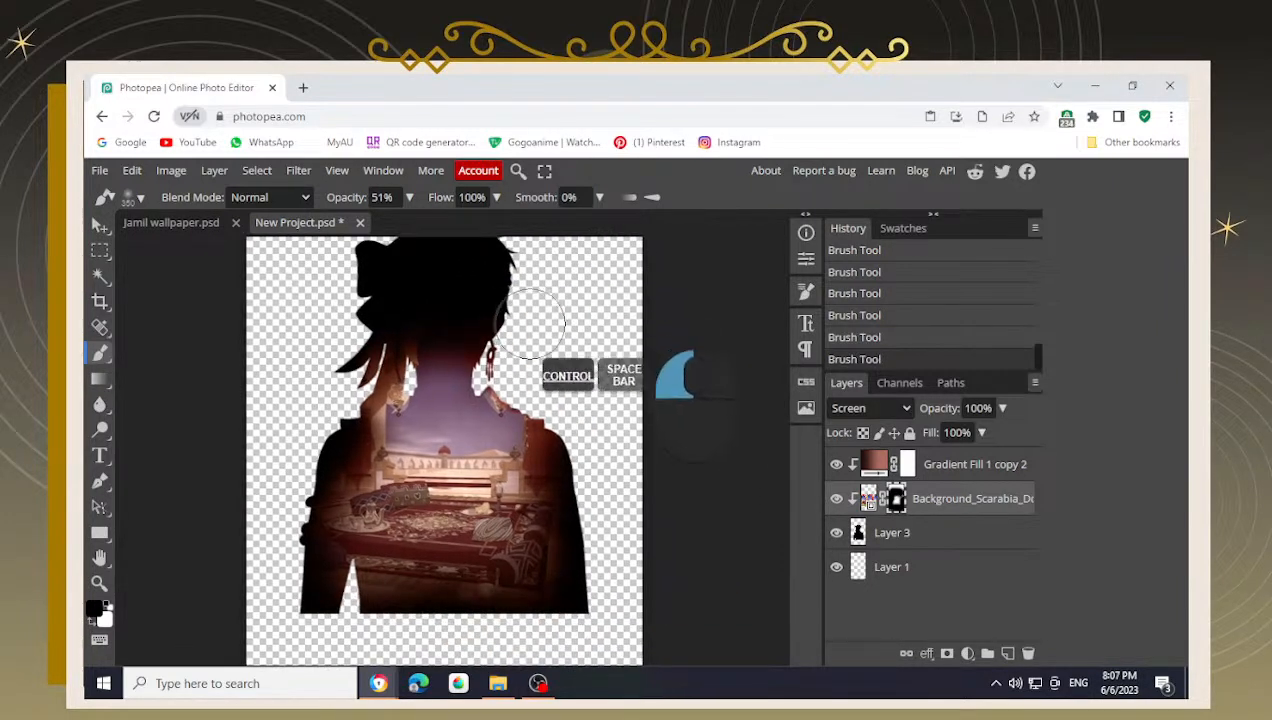
pyautogui.moveTo(575, 435)
pyautogui.mouseDown()
pyautogui.moveTo(544, 389)
pyautogui.moveTo(540, 400)
pyautogui.moveTo(509, 387)
pyautogui.mouseUp()
pyautogui.moveTo(516, 386); pyautogui.dragTo(530, 400)
pyautogui.moveTo(377, 402)
pyautogui.mouseDown()
pyautogui.moveTo(368, 371)
pyautogui.moveTo(354, 388)
pyautogui.moveTo(353, 373)
pyautogui.moveTo(320, 350)
pyautogui.mouseUp()
pyautogui.press('x')
pyautogui.press('x')
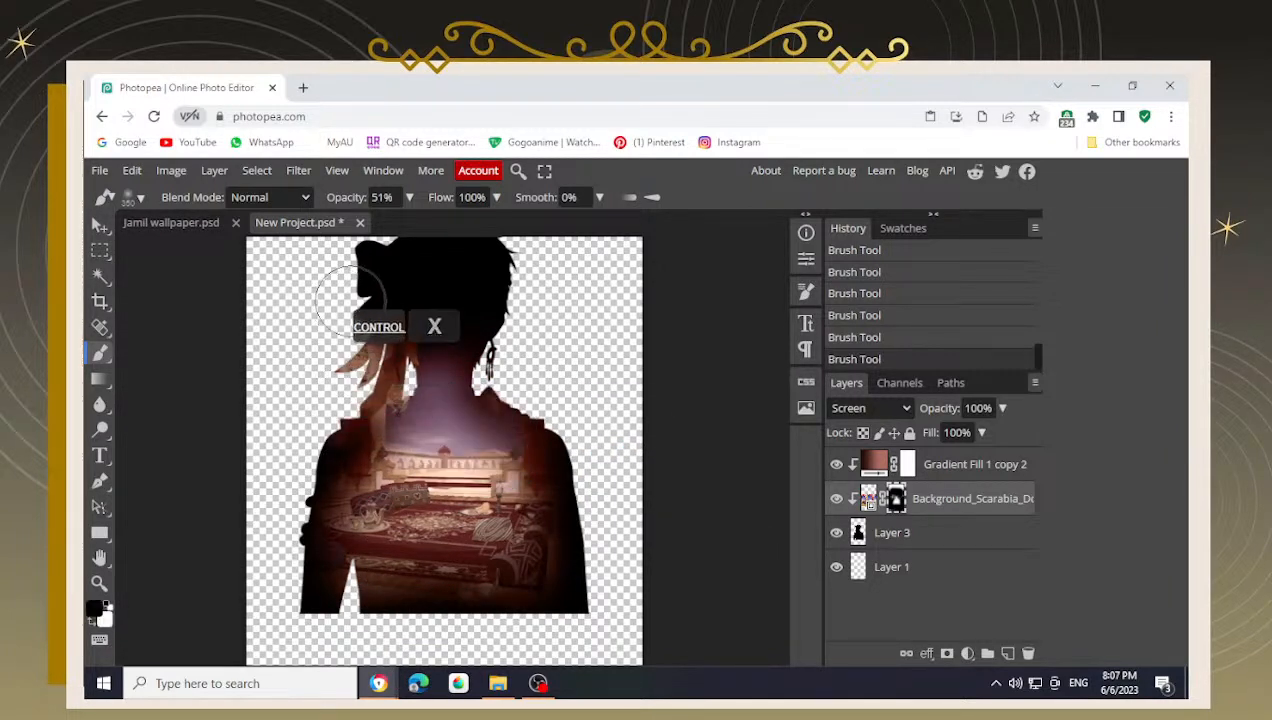
pyautogui.moveTo(348, 293); pyautogui.dragTo(332, 320)
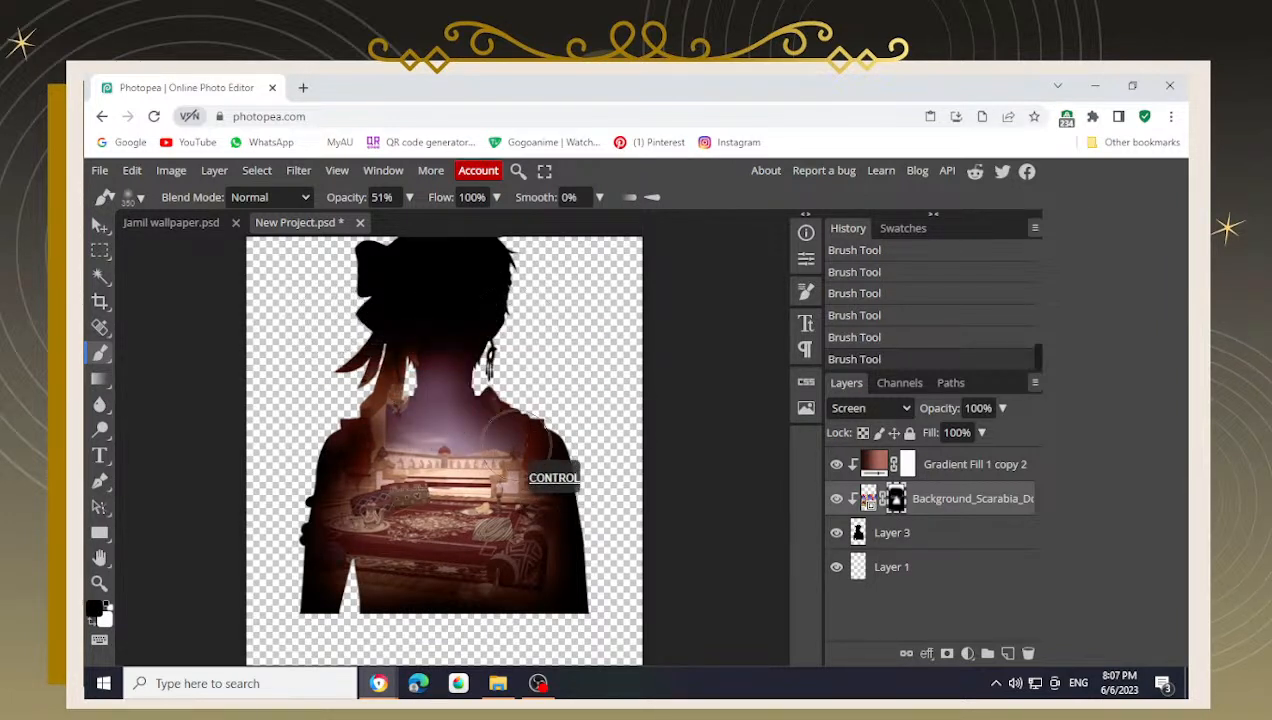
# - Touch up the mask around the neck, lower head and earring side with semi-transparent strokes for a gradual fade into black
pyautogui.click(442, 371)
pyautogui.press('x')
pyautogui.moveTo(421, 291)
pyautogui.mouseDown()
pyautogui.moveTo(363, 320)
pyautogui.moveTo(485, 304)
pyautogui.moveTo(466, 293)
pyautogui.moveTo(436, 296)
pyautogui.moveTo(509, 308)
pyautogui.moveTo(533, 345)
pyautogui.mouseUp()
pyautogui.click(467, 291)
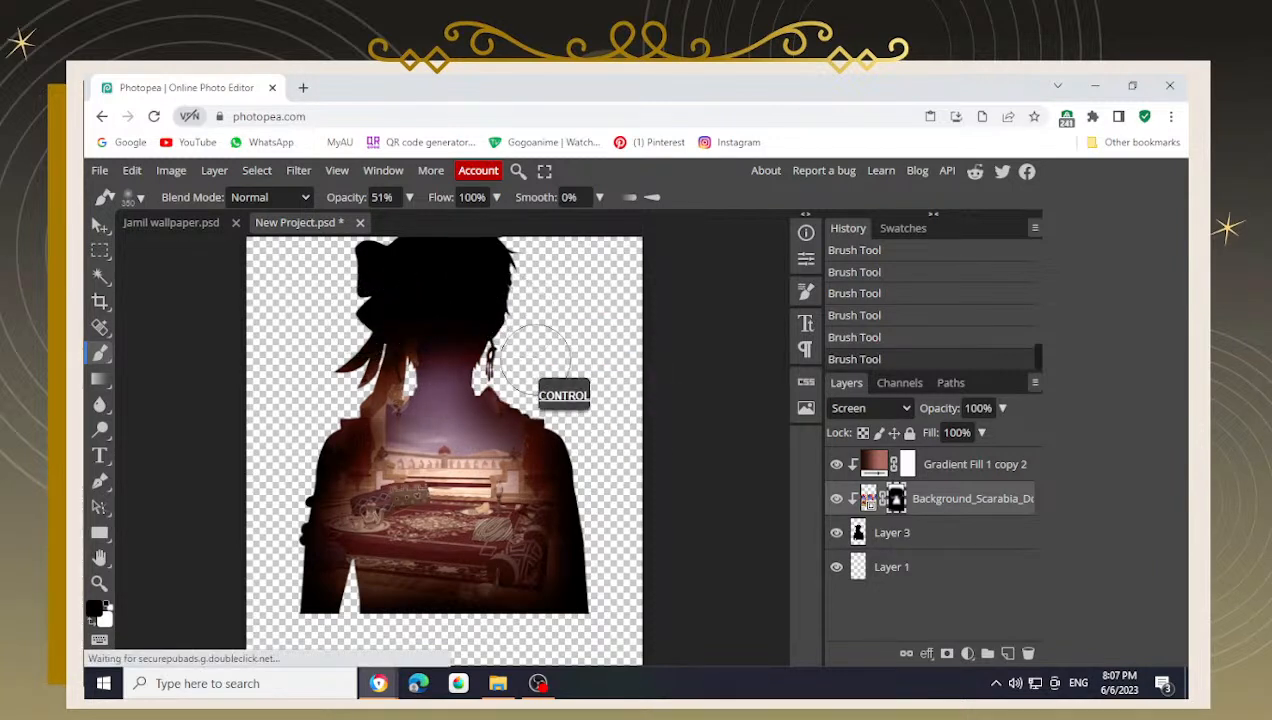
pyautogui.click(581, 397)
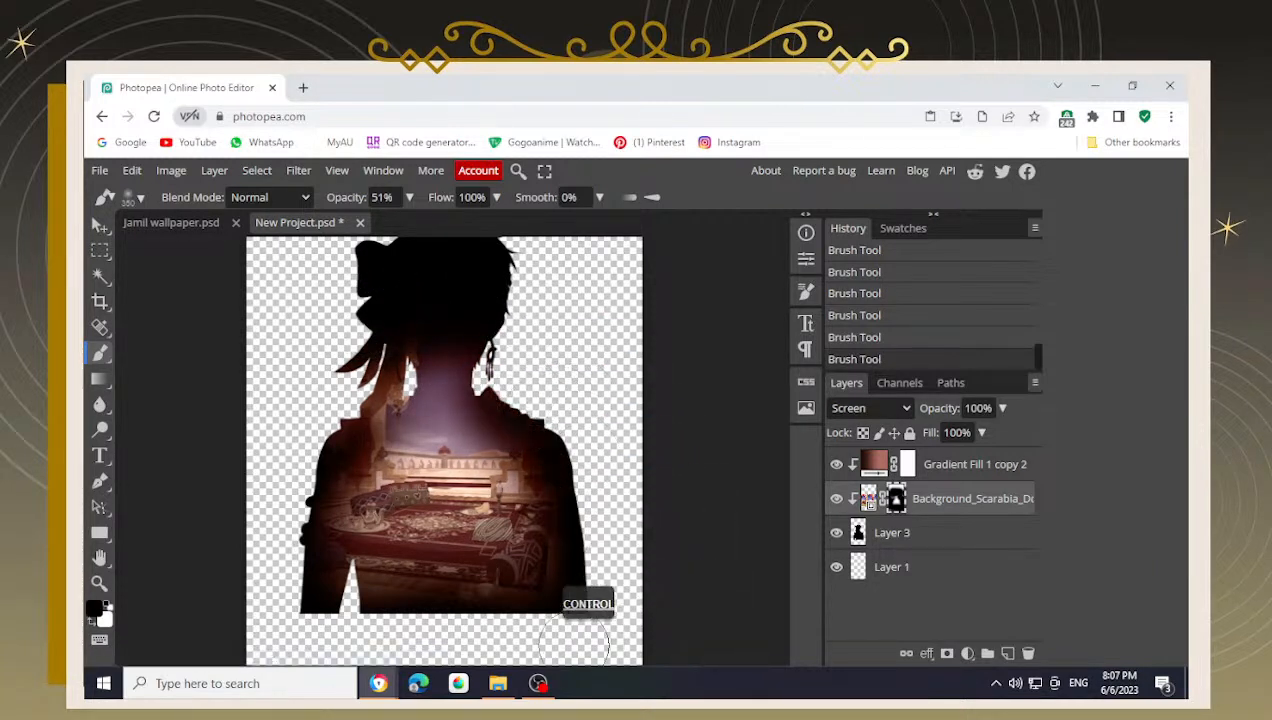
# - Alternate white and black mask strokes over the carpet and arms so the lounge fades toward the lower body's edges
pyautogui.press('x')
pyautogui.moveTo(670, 586)
pyautogui.mouseDown()
pyautogui.moveTo(502, 511)
pyautogui.moveTo(482, 518)
pyautogui.mouseUp()
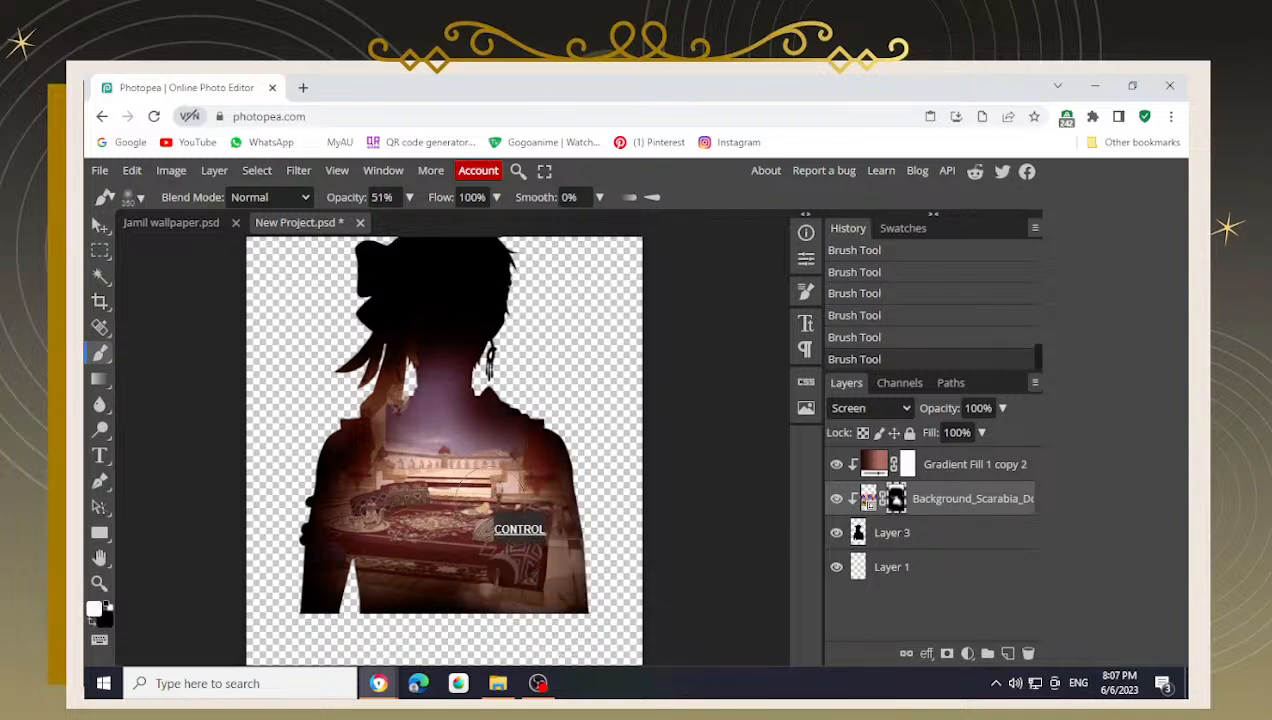
pyautogui.moveTo(569, 430)
pyautogui.mouseDown()
pyautogui.moveTo(603, 560)
pyautogui.moveTo(592, 596)
pyautogui.moveTo(520, 624)
pyautogui.moveTo(596, 620)
pyautogui.mouseUp()
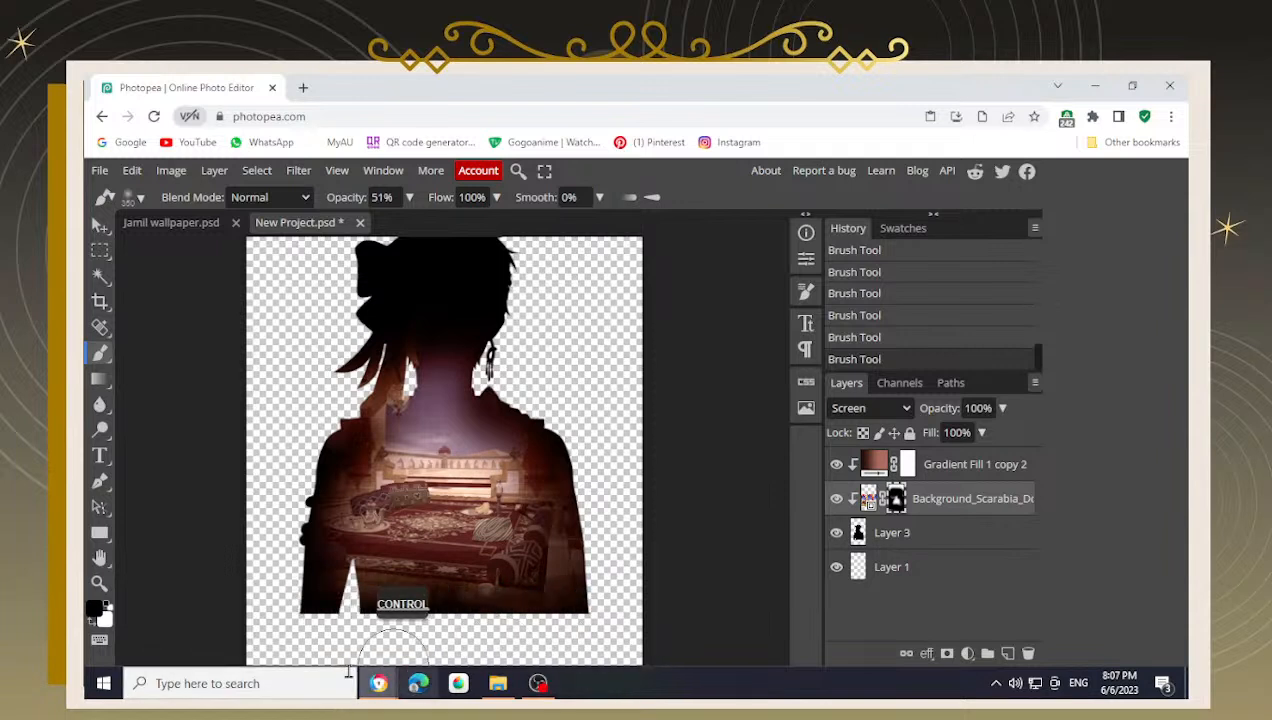
pyautogui.moveTo(338, 625)
pyautogui.mouseDown()
pyautogui.moveTo(248, 520)
pyautogui.moveTo(244, 480)
pyautogui.mouseUp()
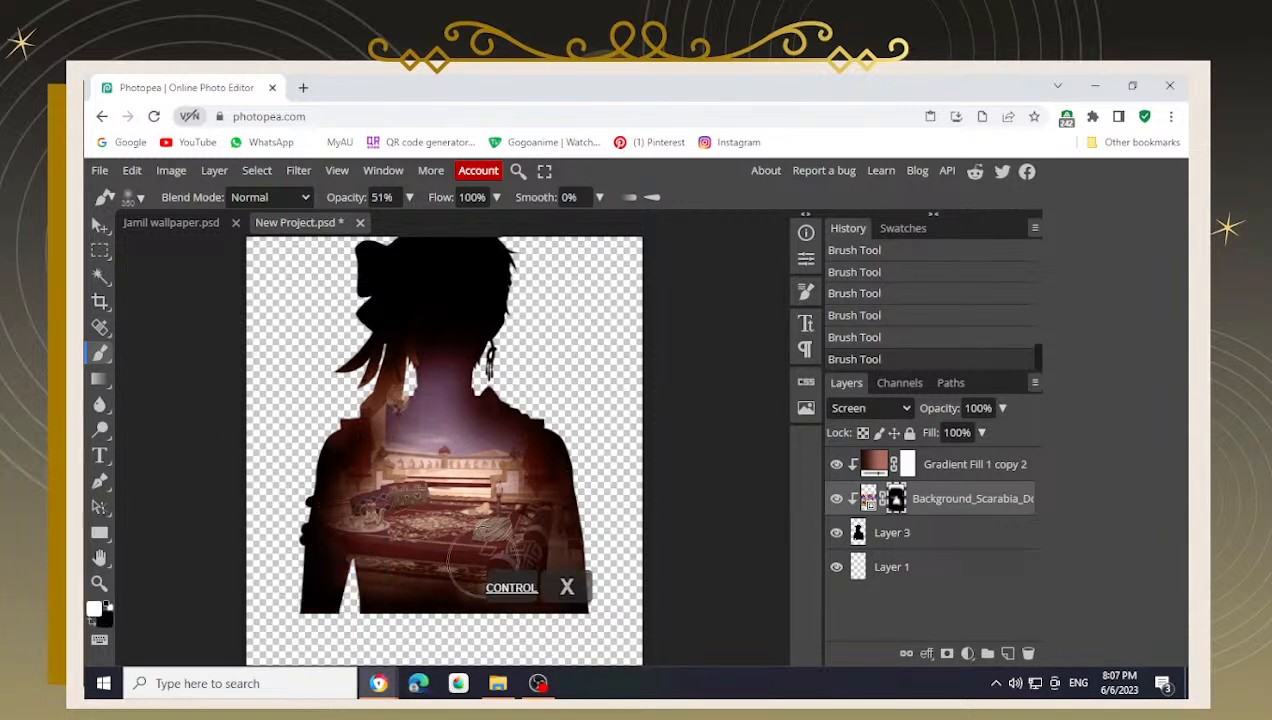
pyautogui.moveTo(497, 556)
pyautogui.mouseDown()
pyautogui.moveTo(510, 501)
pyautogui.moveTo(500, 446)
pyautogui.mouseUp()
pyautogui.press('x')
pyautogui.moveTo(436, 590)
pyautogui.mouseDown()
pyautogui.moveTo(489, 602)
pyautogui.moveTo(621, 588)
pyautogui.moveTo(564, 600)
pyautogui.moveTo(594, 600)
pyautogui.moveTo(614, 548)
pyautogui.moveTo(568, 417)
pyautogui.moveTo(533, 398)
pyautogui.moveTo(580, 446)
pyautogui.moveTo(578, 418)
pyautogui.moveTo(597, 500)
pyautogui.mouseUp()
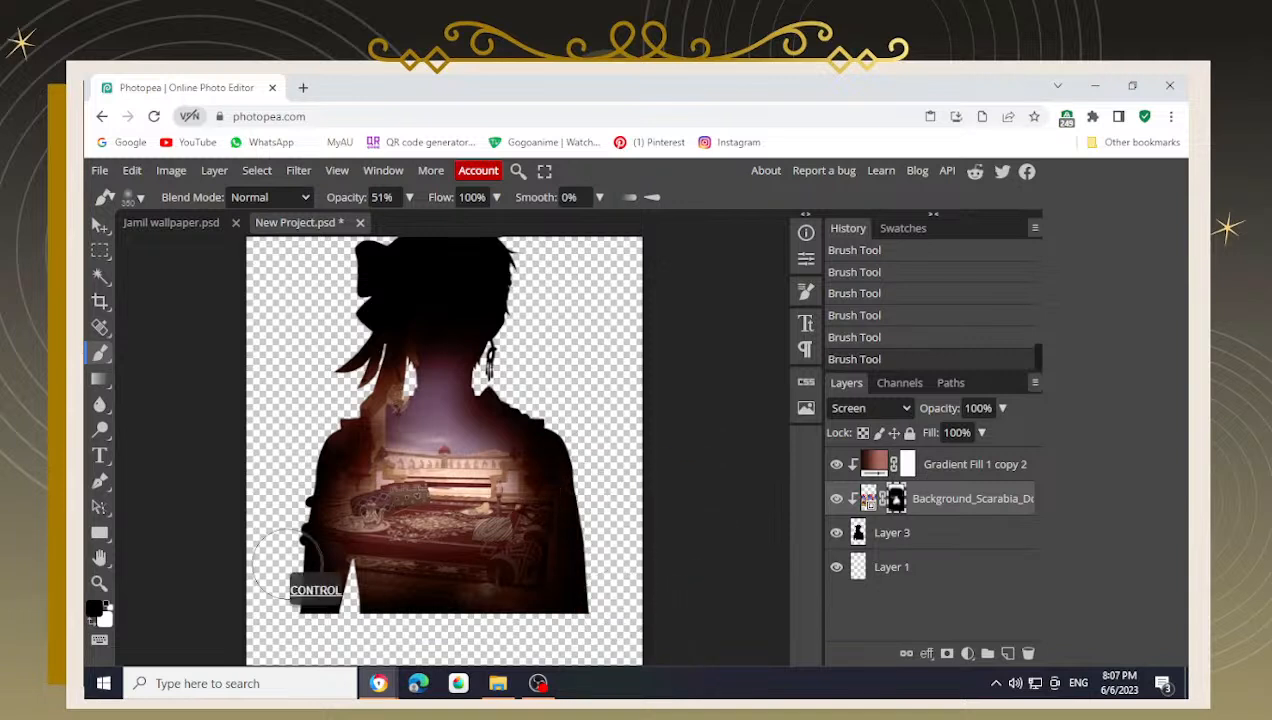
# - Fade the lounge around the left shoulder and re-blend the neck into the black head on the layer mask
pyautogui.moveTo(332, 411); pyautogui.dragTo(377, 398)
pyautogui.press('x')
pyautogui.click(433, 368)
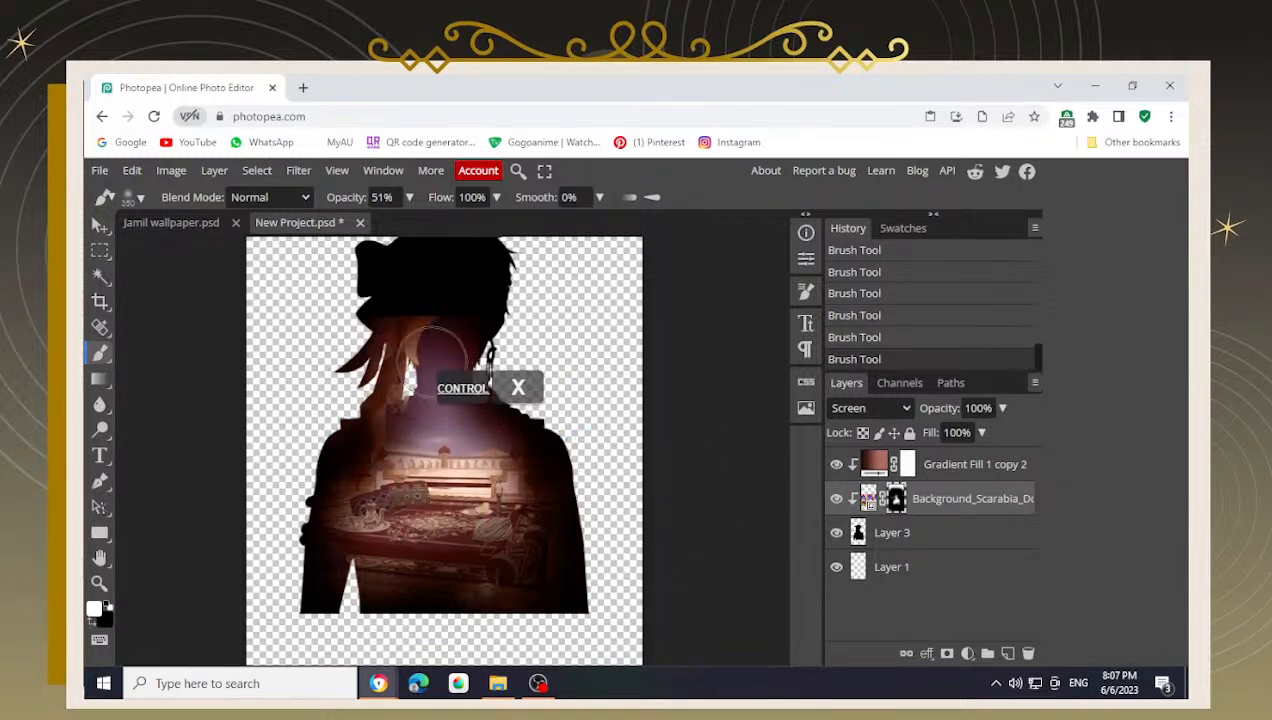
pyautogui.press('x')
pyautogui.moveTo(415, 296)
pyautogui.mouseDown()
pyautogui.moveTo(319, 338)
pyautogui.moveTo(424, 290)
pyautogui.mouseUp()
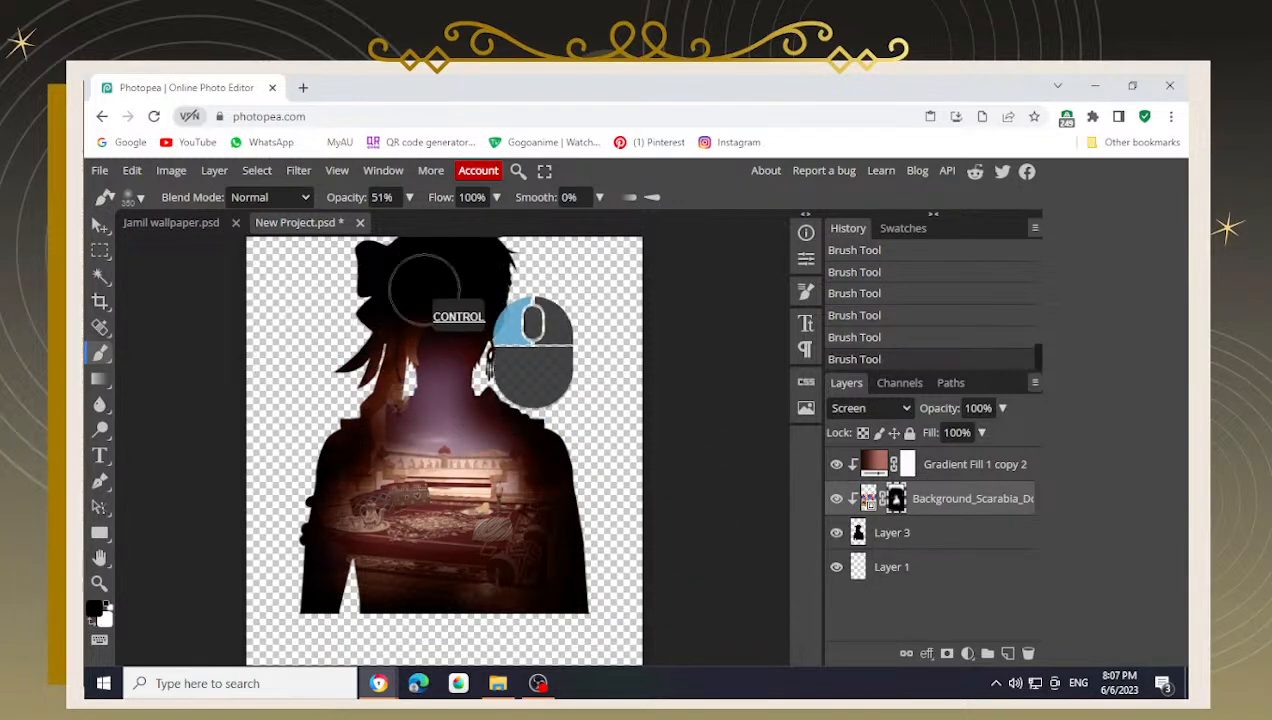
# - Paint white at 51% opacity on the lounge mask to bring the background back in the lower head and hair strands
pyautogui.press('x')
pyautogui.scroll(2, 458, 368)
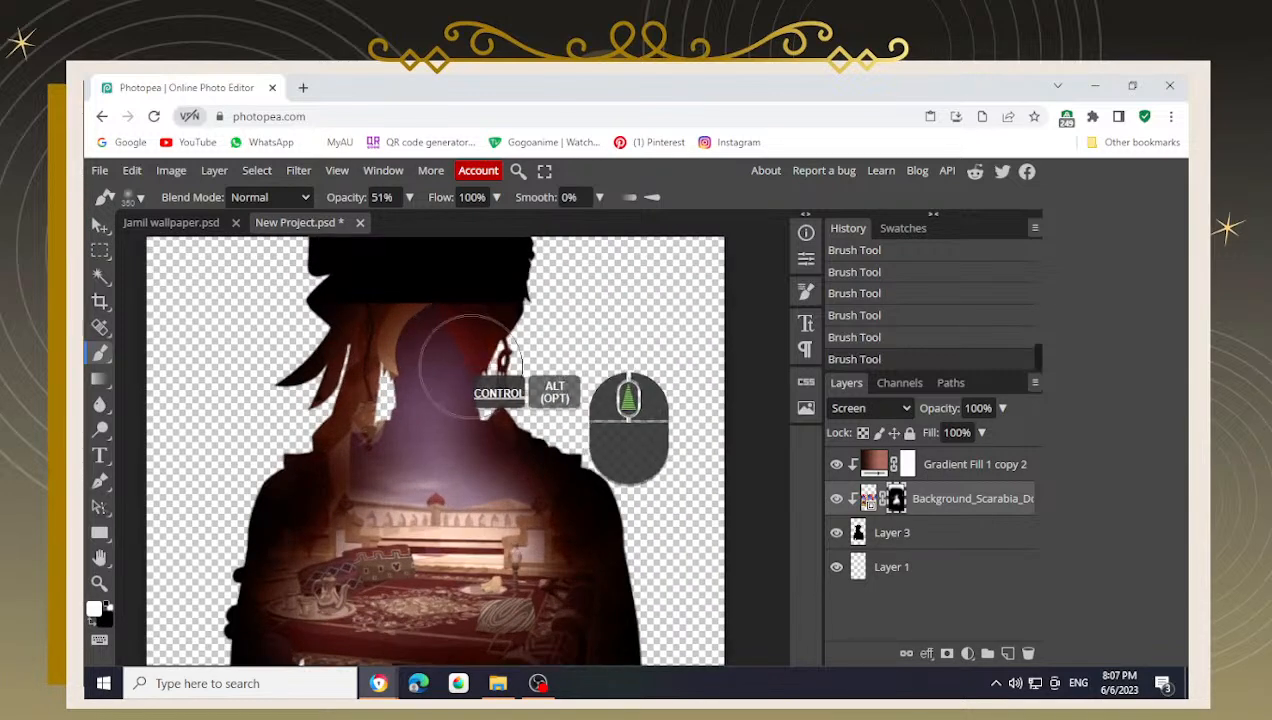
pyautogui.moveTo(442, 279); pyautogui.dragTo(382, 285)
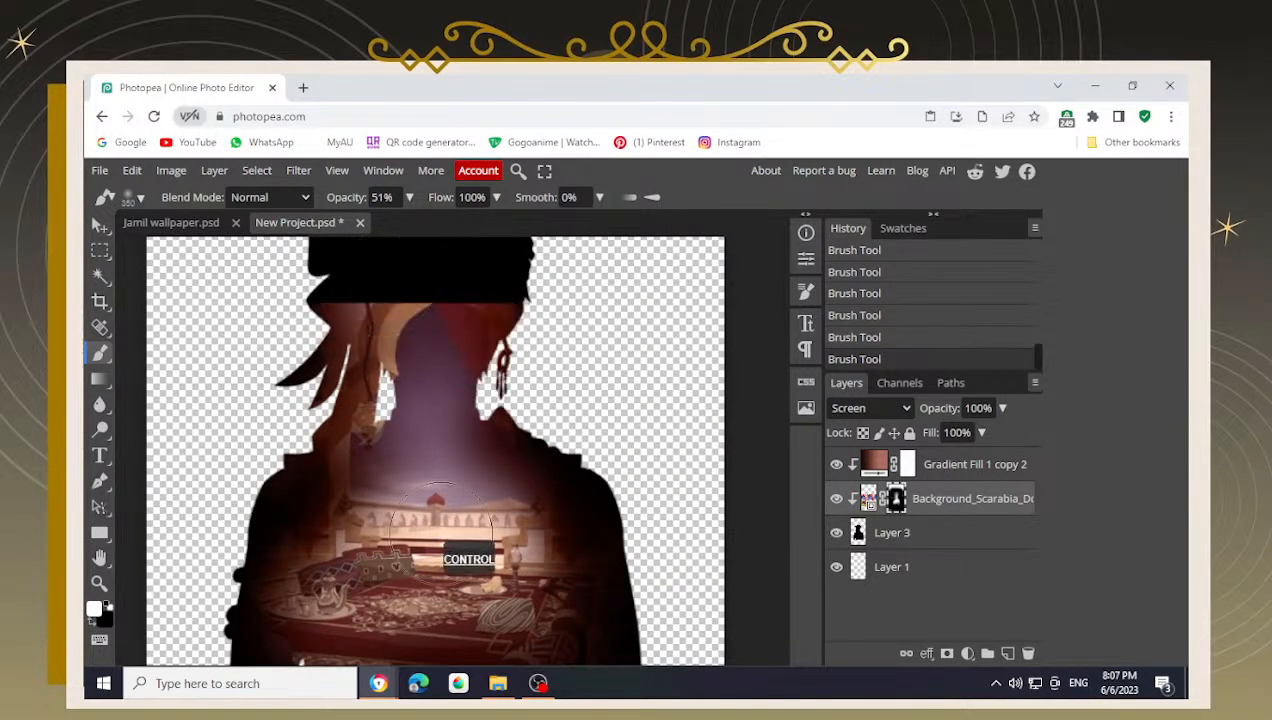
# - Nudge the lounge image to the left inside the silhouette while its layer mask stays in place
pyautogui.click(866, 501)
pyautogui.click(866, 502)
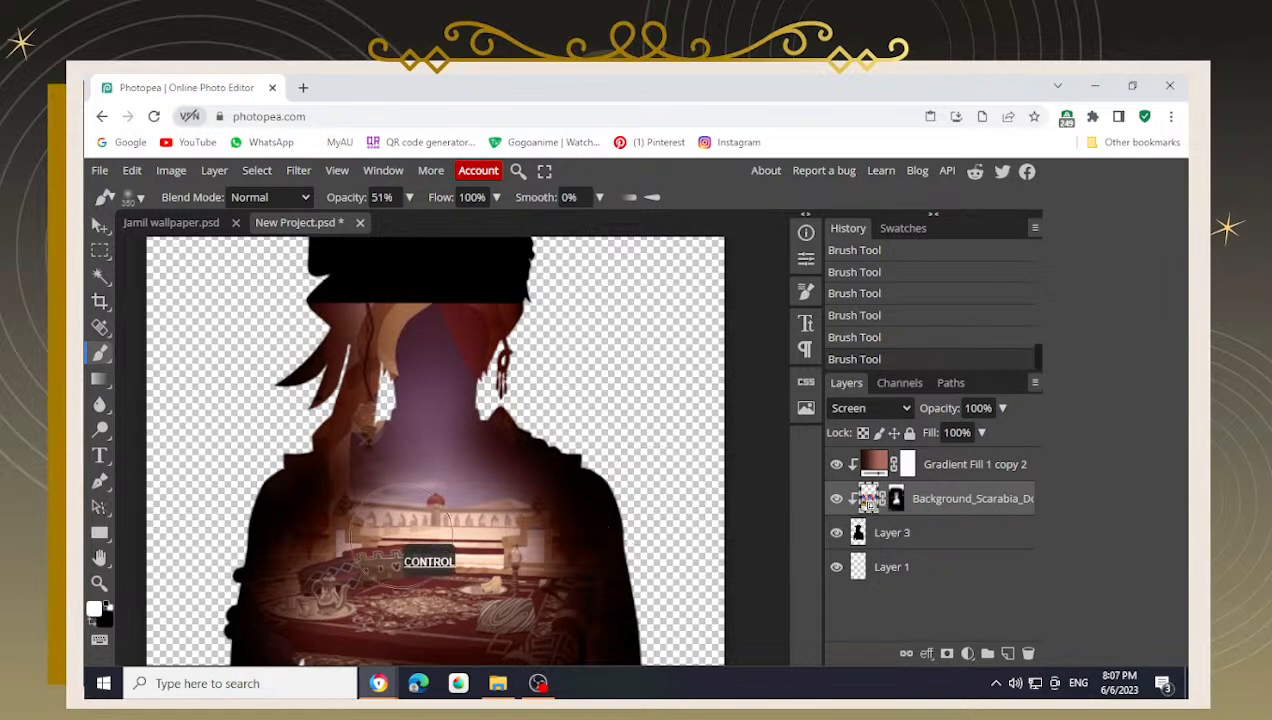
pyautogui.click(101, 227)
pyautogui.hotkey('ctrl', 'Left')
pyautogui.hotkey('ctrl', 'Left')
pyautogui.hotkey('ctrl', 'Left')
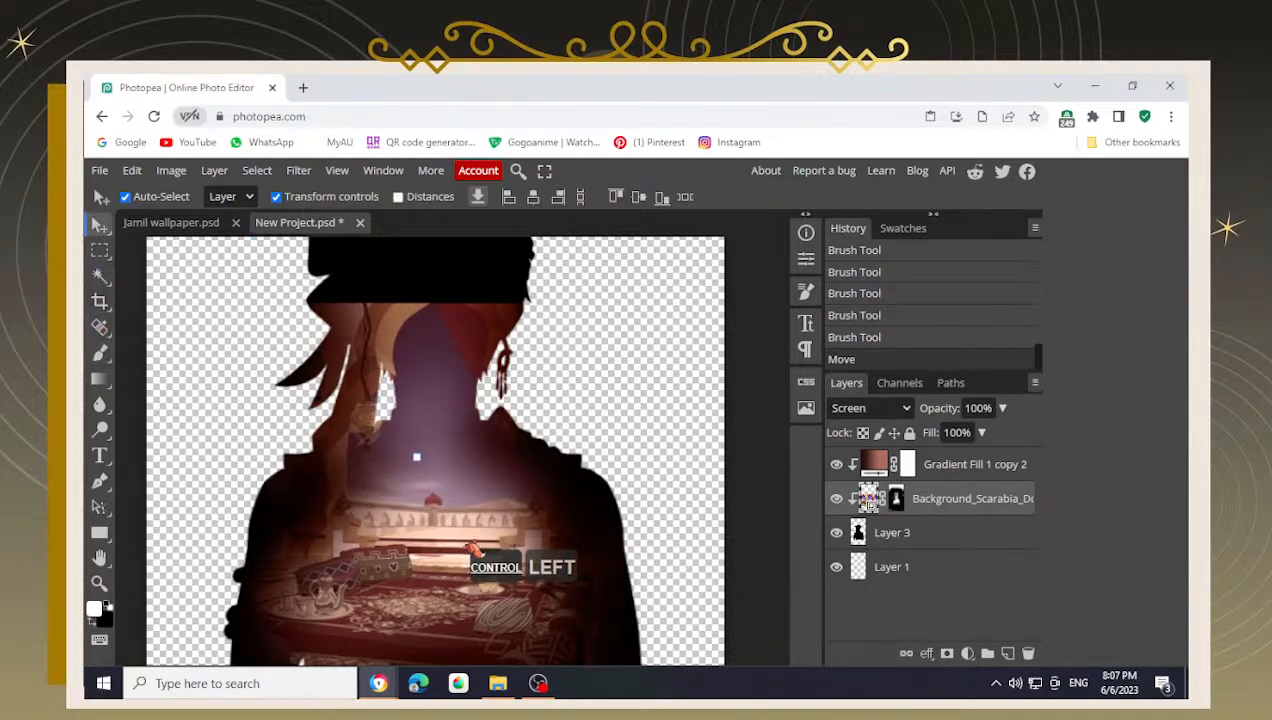
pyautogui.hotkey('ctrl', 'Left')
pyautogui.hotkey('ctrl', 'Left')
pyautogui.hotkey('ctrl', 'Left')
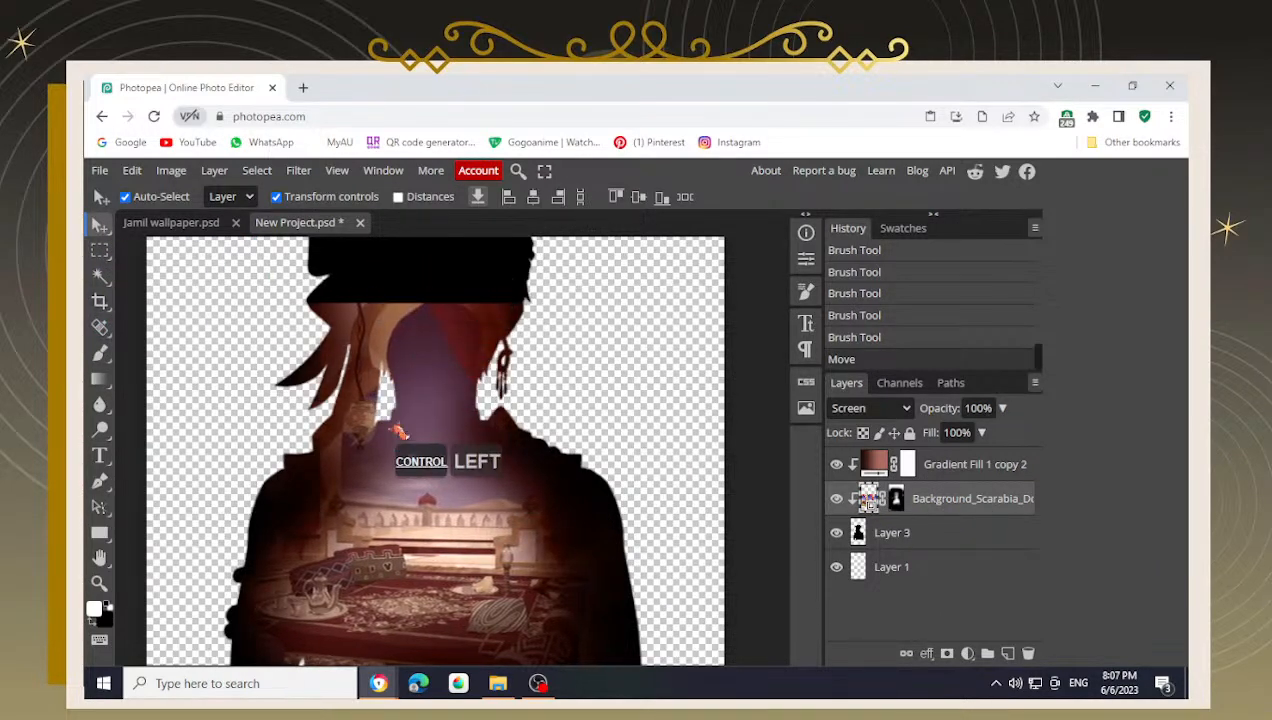
pyautogui.hotkey('ctrl', 'Left')
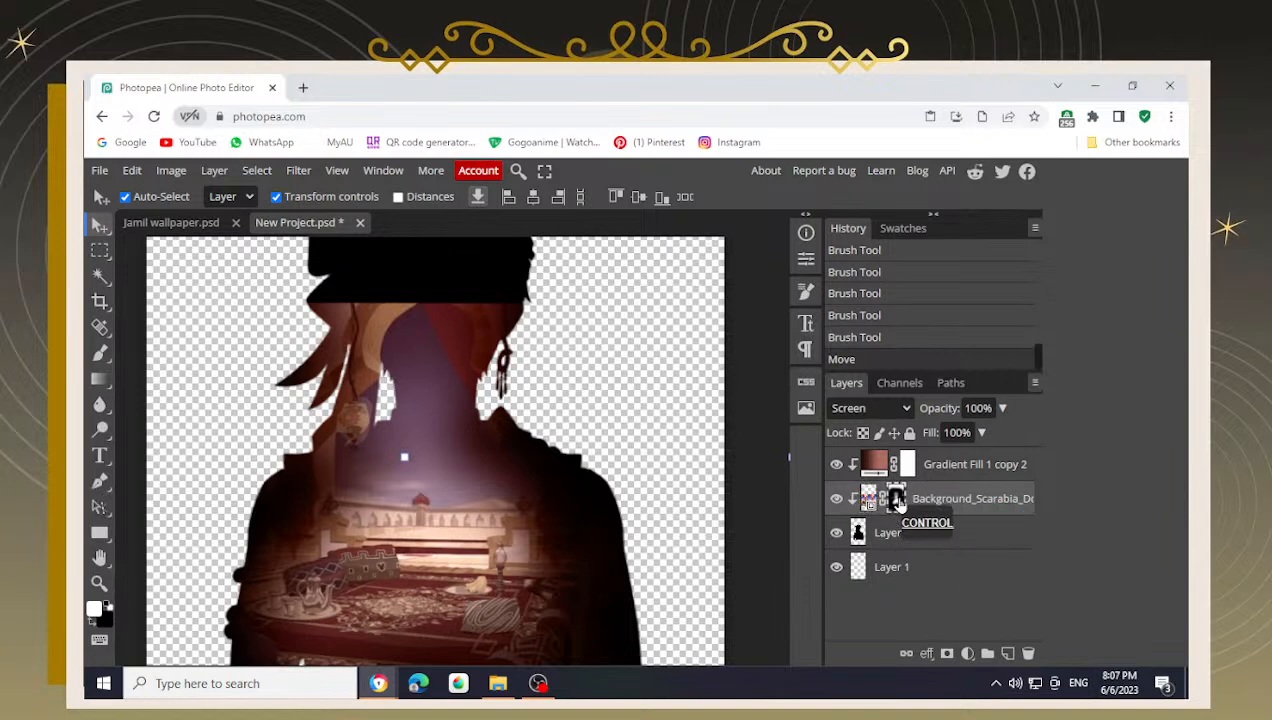
# - Paint black at 51% opacity on the lounge mask to darken the lower head above the hanging scarf ends
pyautogui.press('b')
pyautogui.click(300, 290)
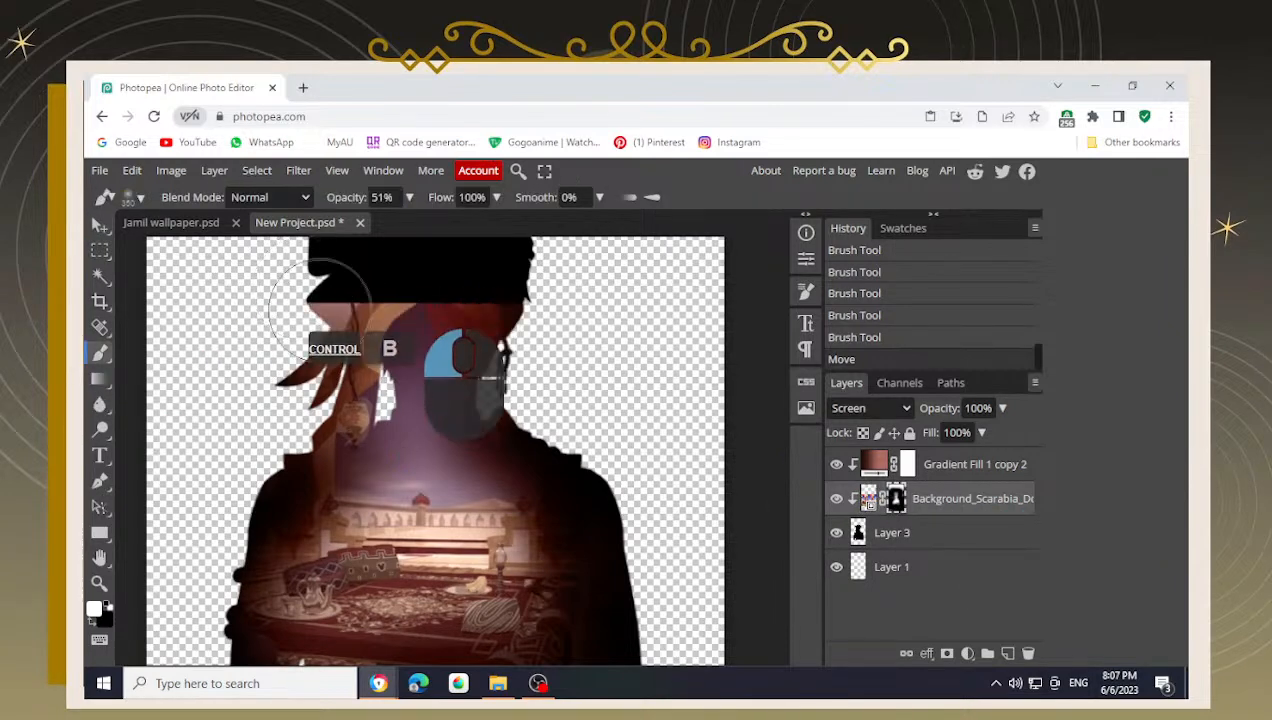
pyautogui.press('x')
pyautogui.moveTo(318, 314); pyautogui.dragTo(280, 348)
pyautogui.click(292, 343)
pyautogui.click(300, 314)
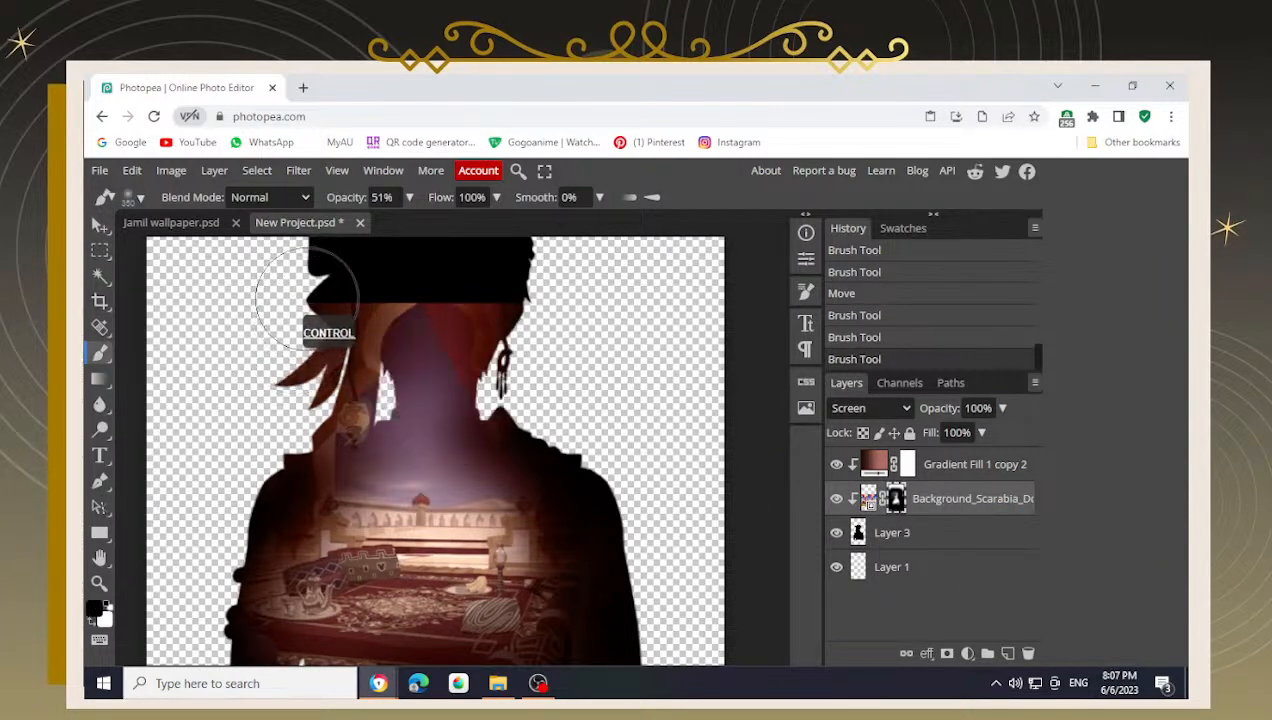
pyautogui.moveTo(308, 294)
pyautogui.mouseDown()
pyautogui.moveTo(294, 327)
pyautogui.moveTo(275, 329)
pyautogui.mouseUp()
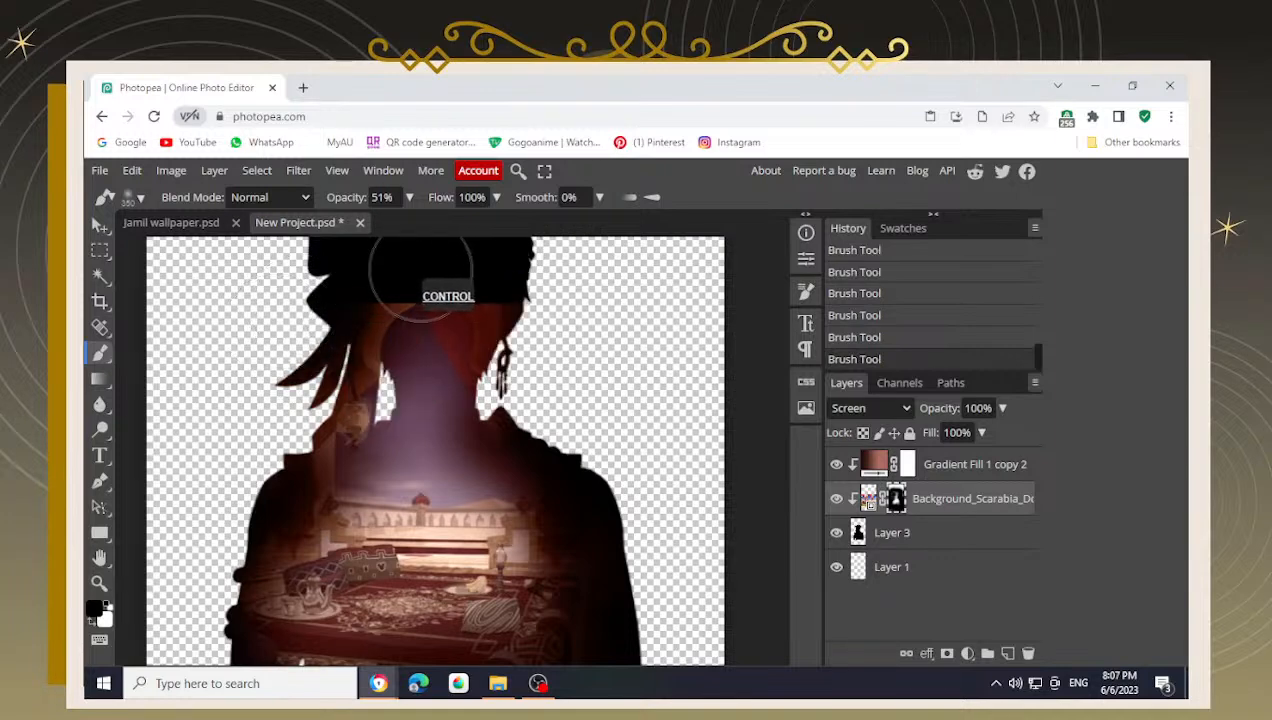
# - Reduce the brush to size 100 and fade the lounge's hard upper edge into the black head on the mask
pyautogui.scroll(3, 420, 268)
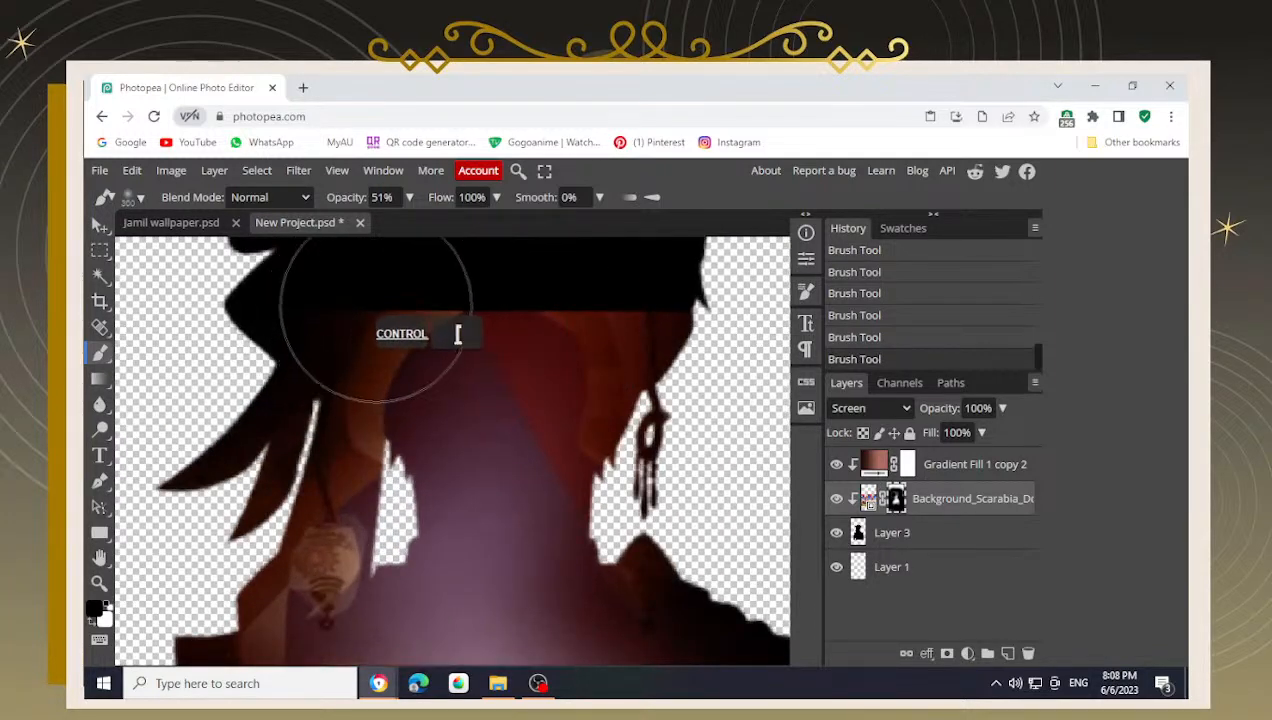
pyautogui.press('[')
pyautogui.press('[')
pyautogui.press('[')
pyautogui.moveTo(358, 308)
pyautogui.mouseDown()
pyautogui.moveTo(400, 289)
pyautogui.moveTo(322, 312)
pyautogui.moveTo(572, 290)
pyautogui.moveTo(437, 303)
pyautogui.moveTo(550, 302)
pyautogui.moveTo(517, 290)
pyautogui.moveTo(678, 280)
pyautogui.moveTo(580, 271)
pyautogui.moveTo(683, 352)
pyautogui.moveTo(694, 462)
pyautogui.moveTo(685, 365)
pyautogui.moveTo(632, 324)
pyautogui.moveTo(642, 421)
pyautogui.moveTo(628, 339)
pyautogui.moveTo(629, 366)
pyautogui.moveTo(639, 309)
pyautogui.moveTo(640, 405)
pyautogui.mouseUp()
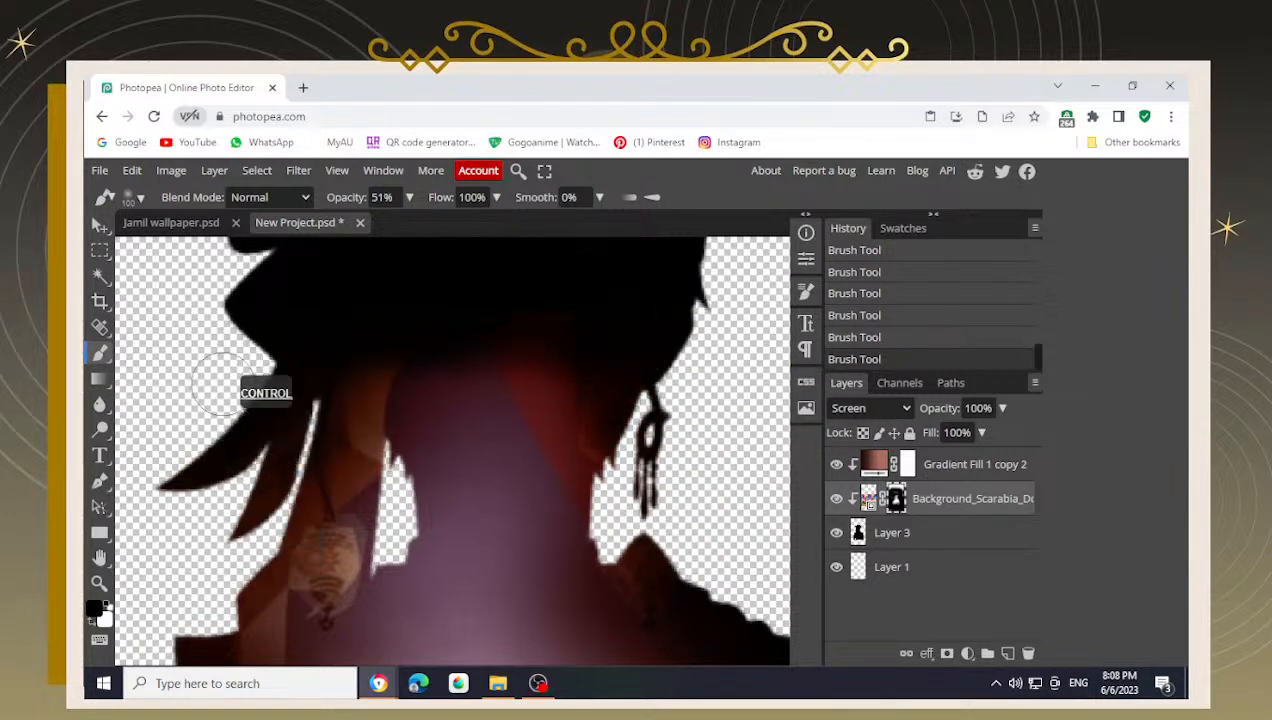
# - Reveal the lounge in the hanging scarf ends with white mask strokes and darken the area above them in black
pyautogui.press('x')
pyautogui.moveTo(232, 450)
pyautogui.mouseDown()
pyautogui.moveTo(225, 484)
pyautogui.moveTo(208, 470)
pyautogui.mouseUp()
pyautogui.press('x')
pyautogui.moveTo(248, 290)
pyautogui.mouseDown()
pyautogui.moveTo(243, 327)
pyautogui.moveTo(298, 272)
pyautogui.moveTo(286, 320)
pyautogui.mouseUp()
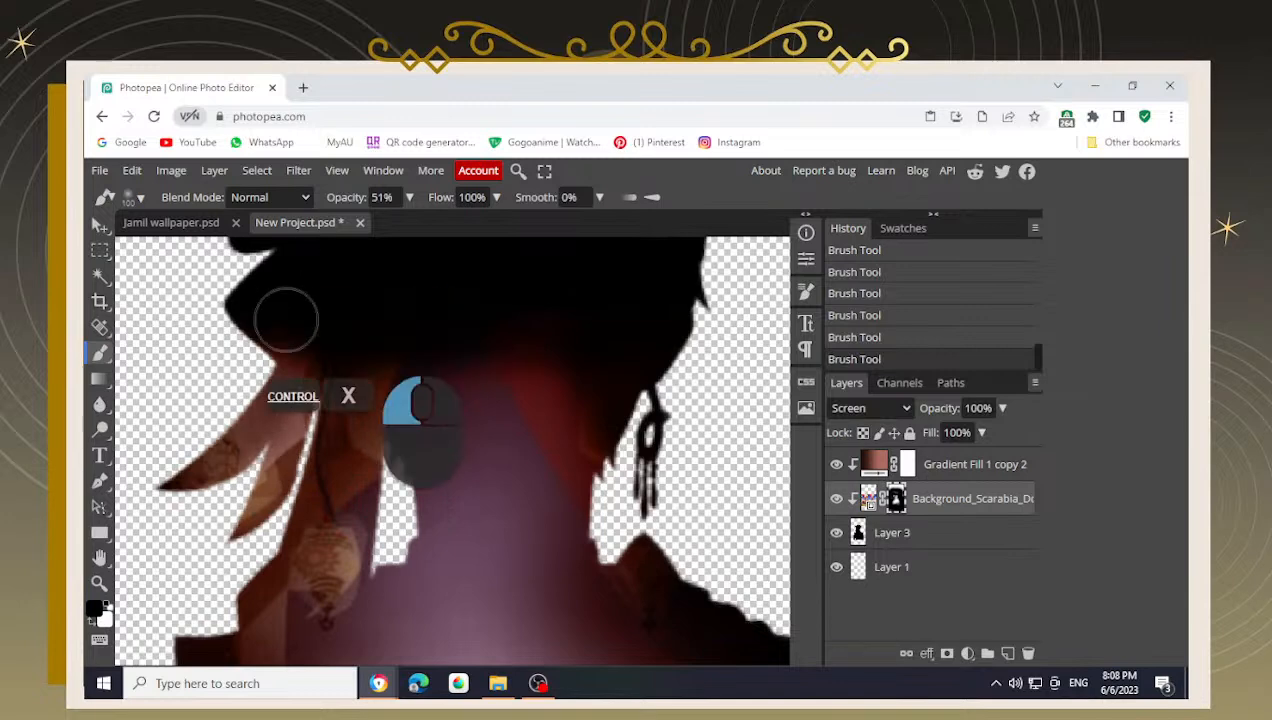
pyautogui.scroll(-3, 463, 455)
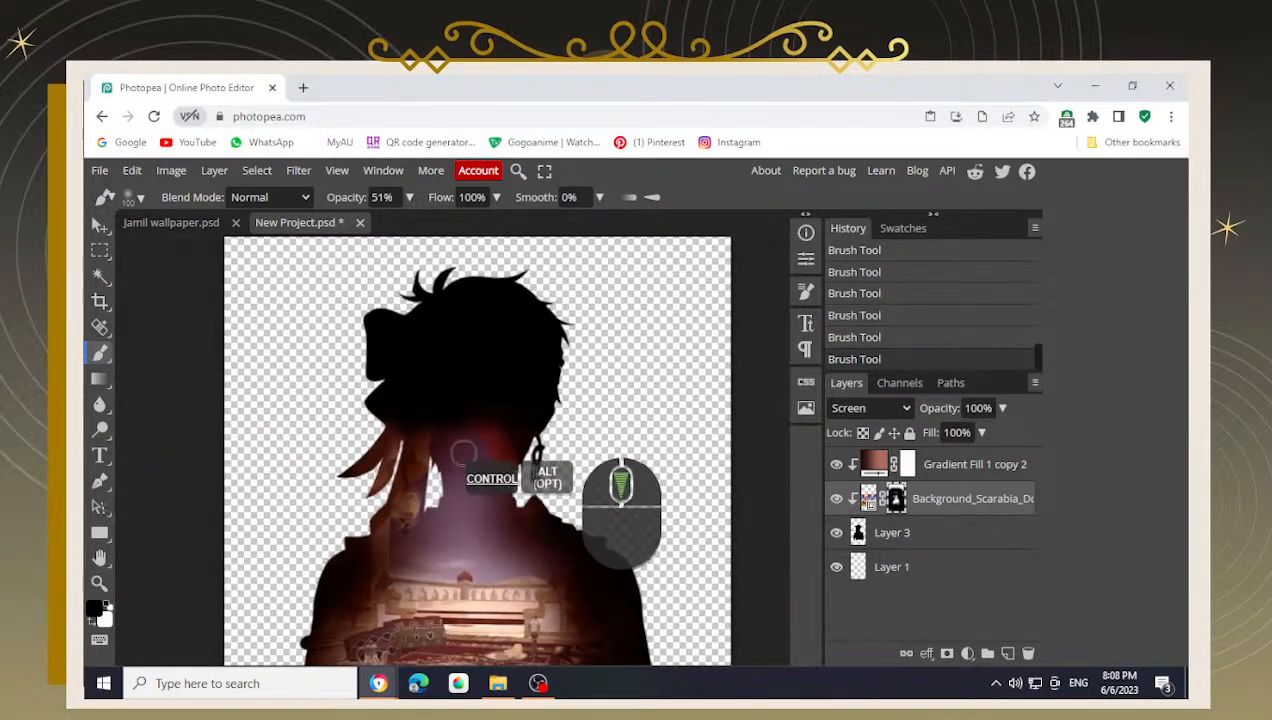
# - Extend the lounge toward the right shoulder, arm and lower body with white mask strokes, keeping the silhouette's outer edges dark
pyautogui.scroll(-3, 463, 455)
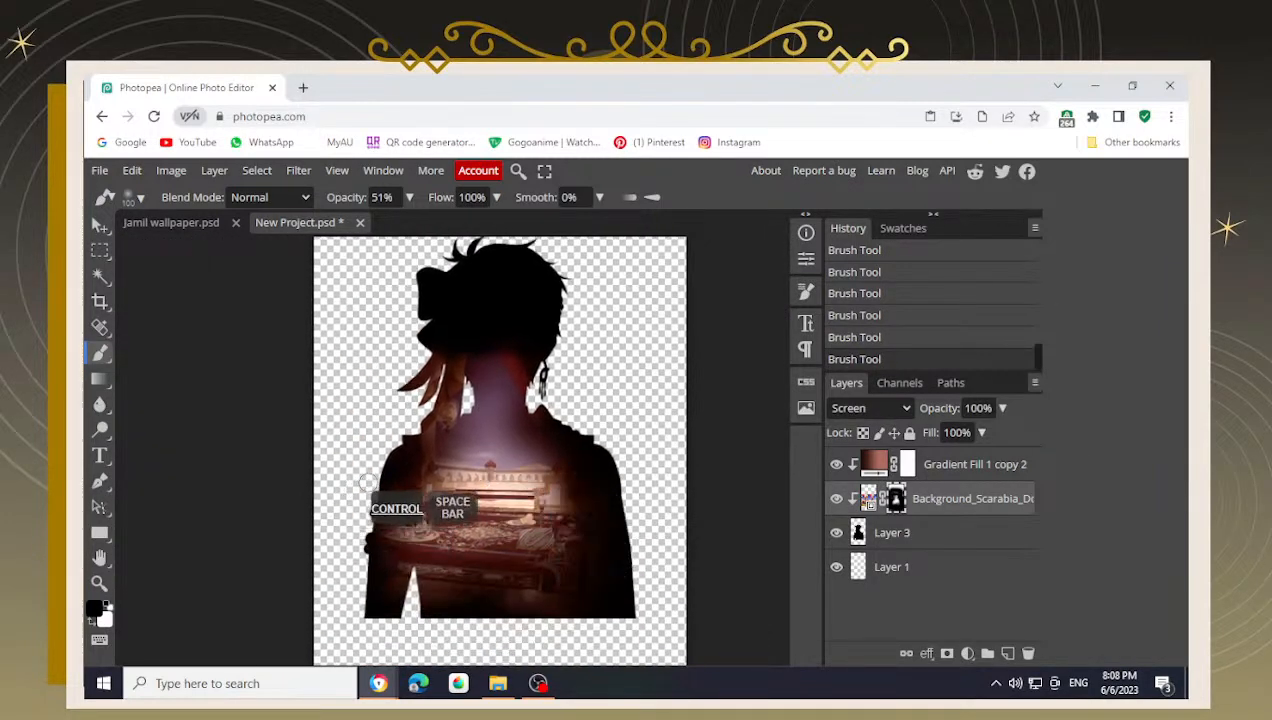
pyautogui.moveTo(366, 566)
pyautogui.mouseDown()
pyautogui.moveTo(392, 510)
pyautogui.moveTo(370, 462)
pyautogui.mouseUp()
pyautogui.press('x')
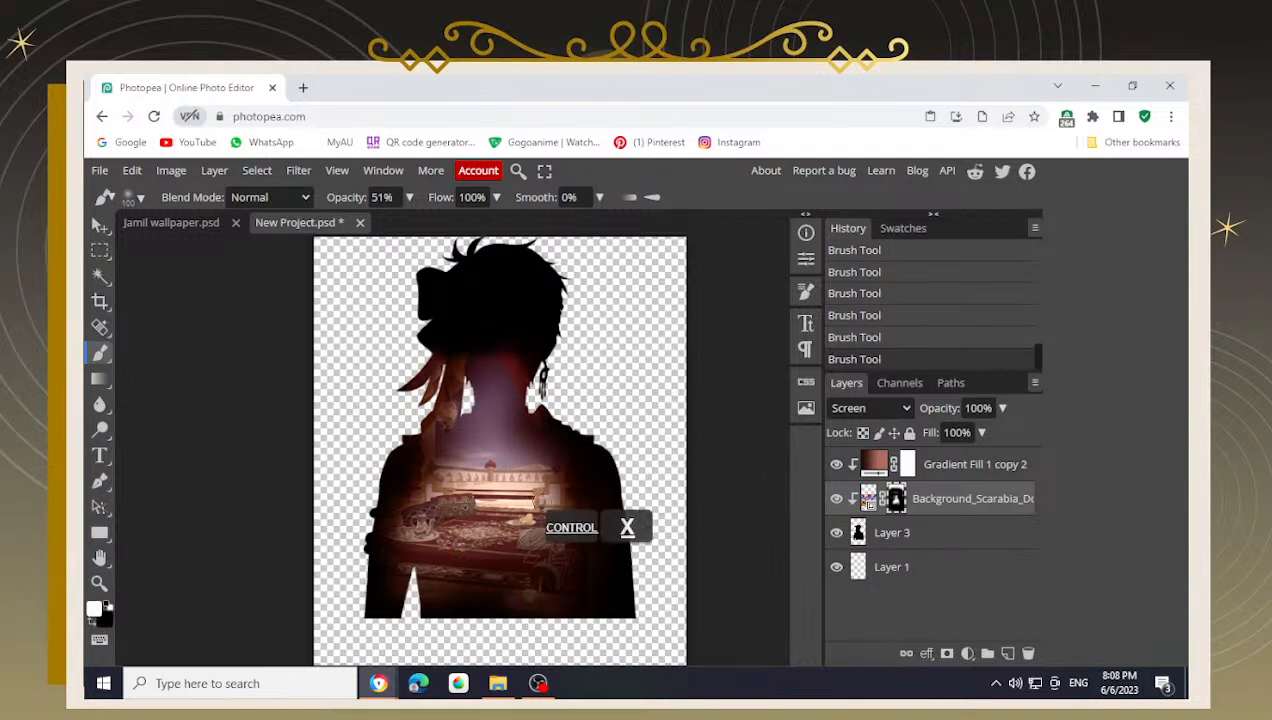
pyautogui.moveTo(563, 466)
pyautogui.mouseDown()
pyautogui.moveTo(552, 485)
pyautogui.moveTo(575, 570)
pyautogui.moveTo(631, 453)
pyautogui.mouseUp()
pyautogui.press('x')
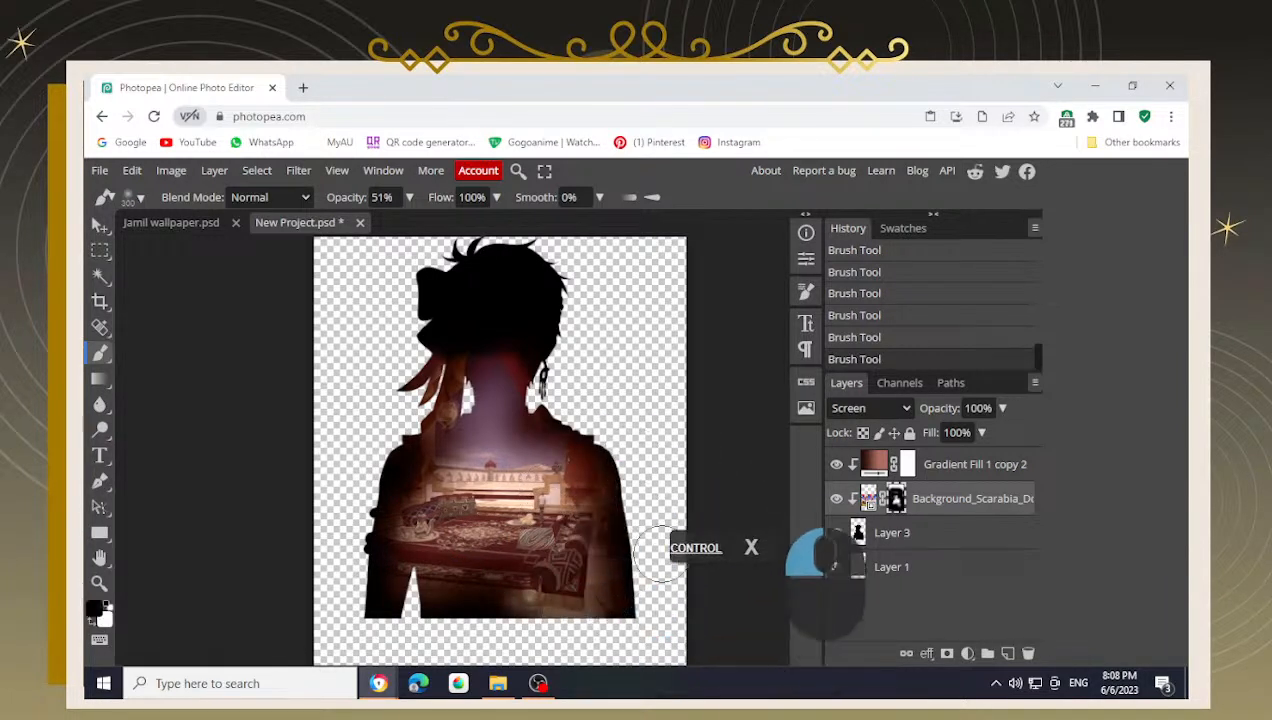
# - Copy the Gradient Fill 1 layer from Jamil wallpaper.psd into New Project.psd, placing it directly above Layer 3
pyautogui.click(100, 223)
pyautogui.scroll(2, 510, 285)
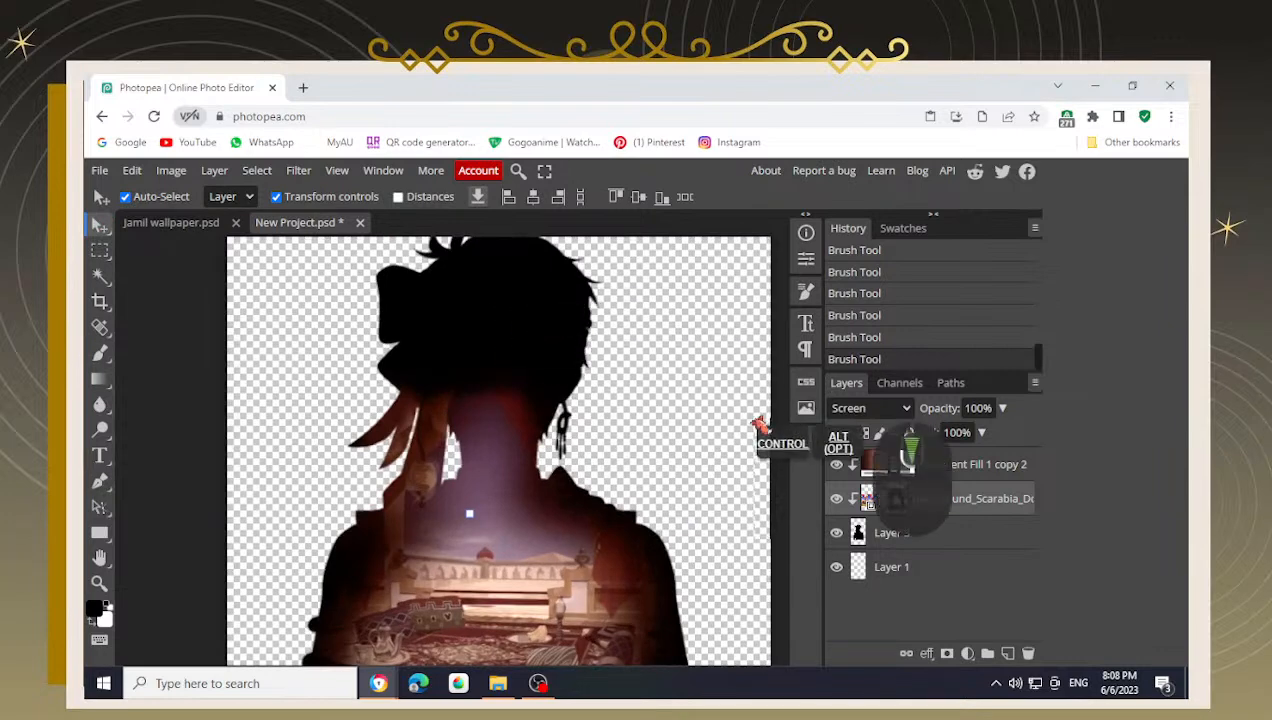
pyautogui.scroll(-3, 500, 380)
pyautogui.click(165, 222)
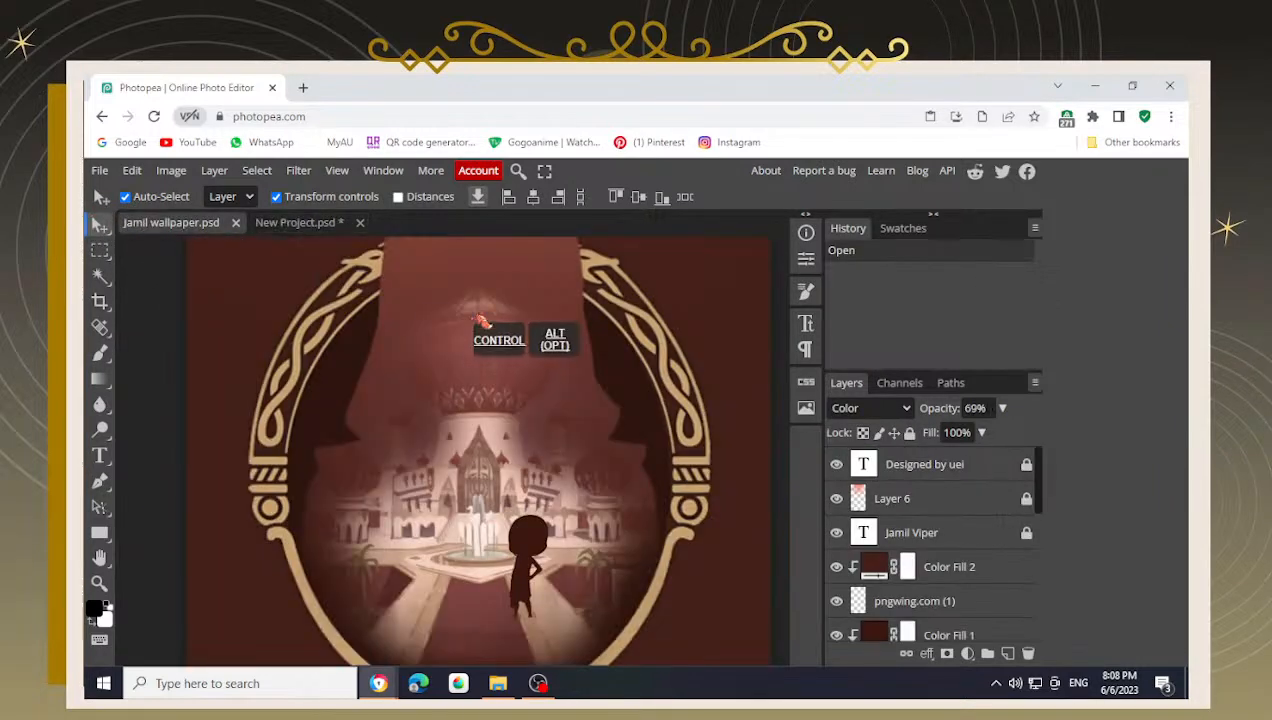
pyautogui.scroll(2, 480, 320)
pyautogui.scroll(-2, 982, 596)
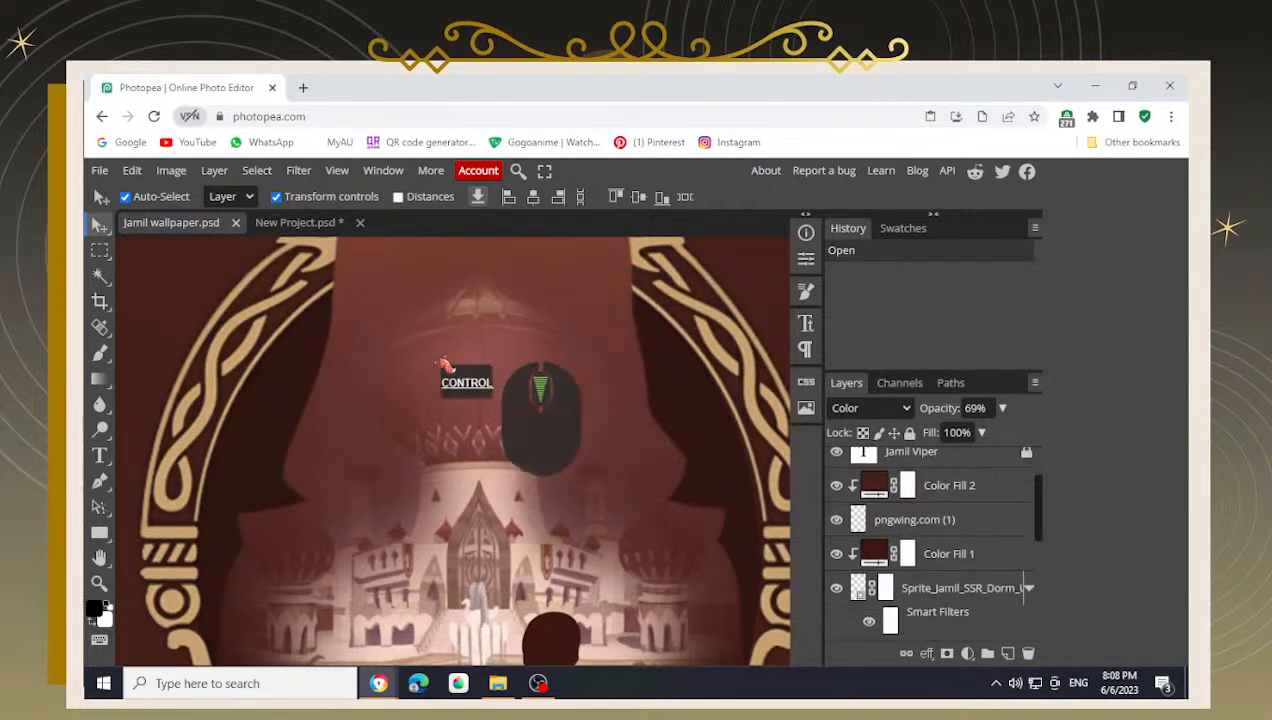
pyautogui.scroll(-4, 920, 580)
pyautogui.scroll(2, 910, 545)
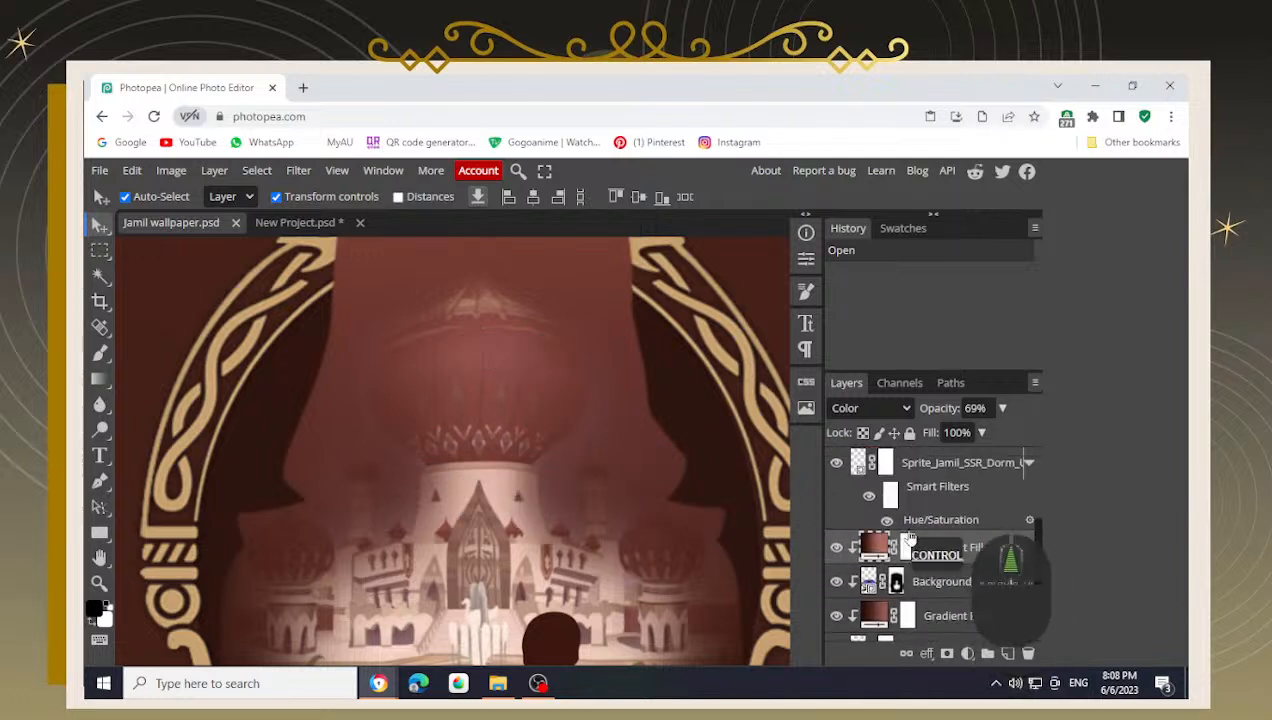
pyautogui.scroll(-2, 912, 545)
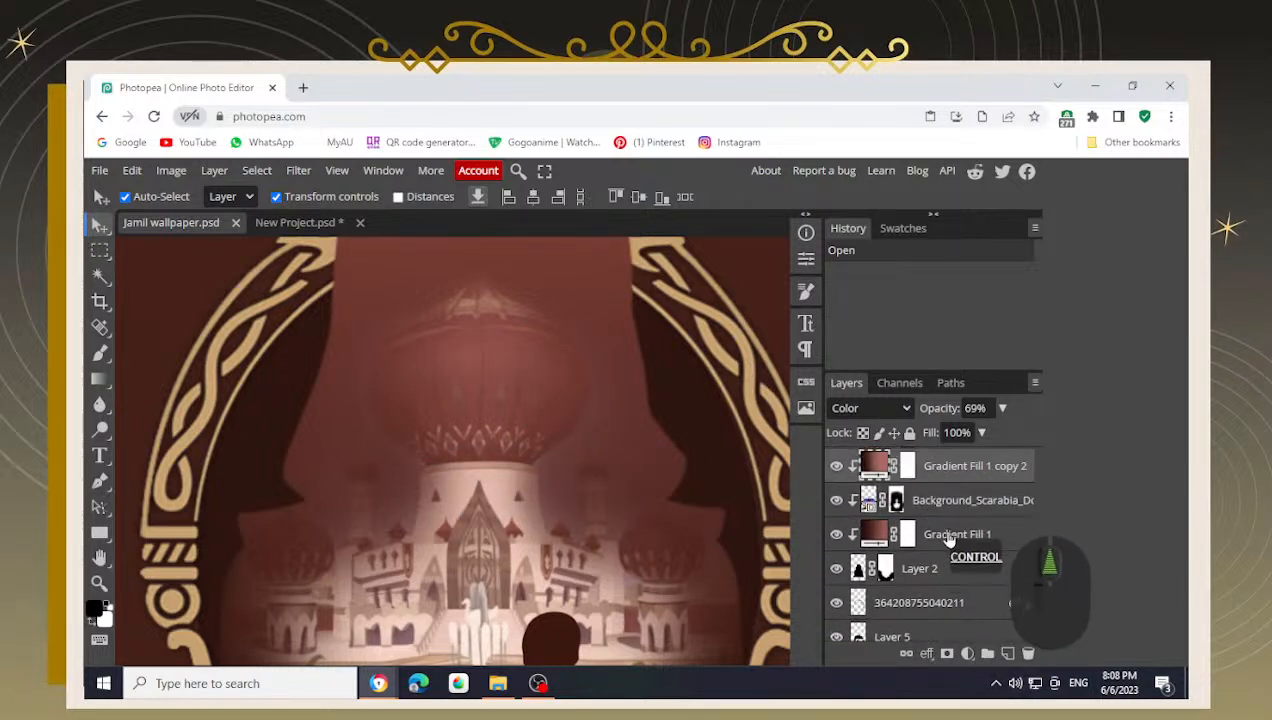
pyautogui.click(940, 540)
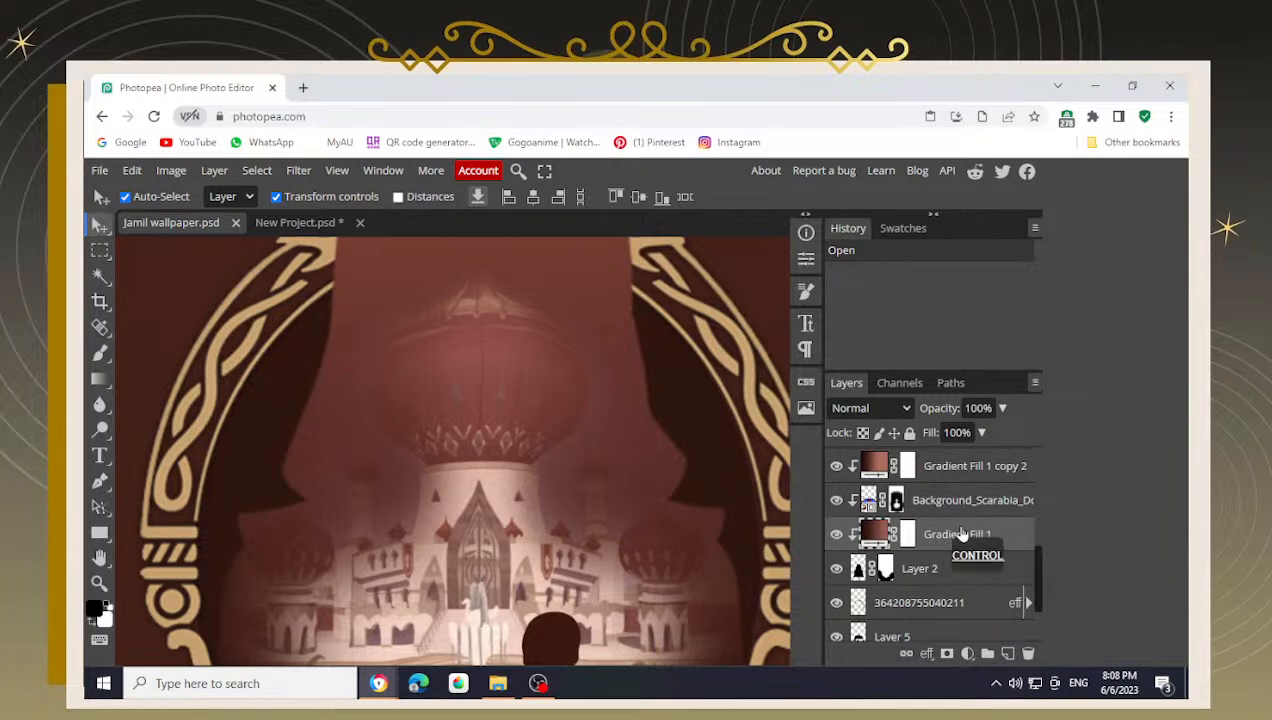
pyautogui.click(298, 222)
pyautogui.click(883, 540)
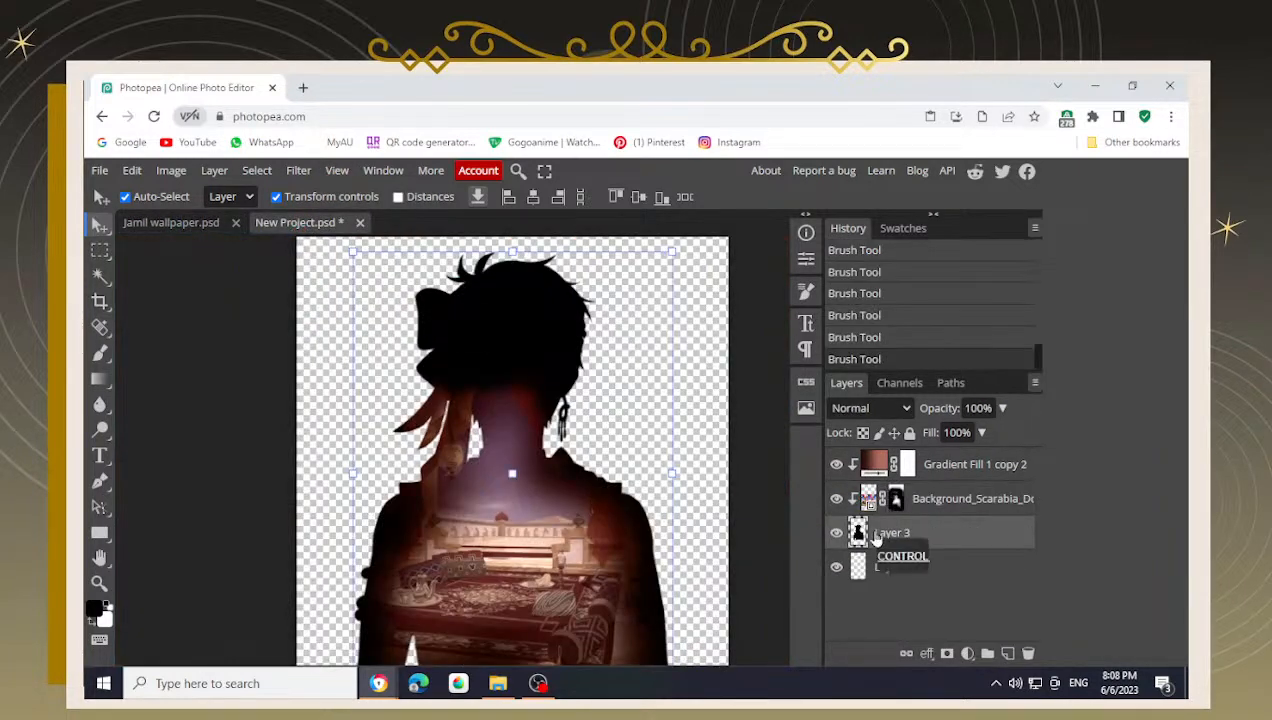
pyautogui.hotkey('ctrl', 'v')
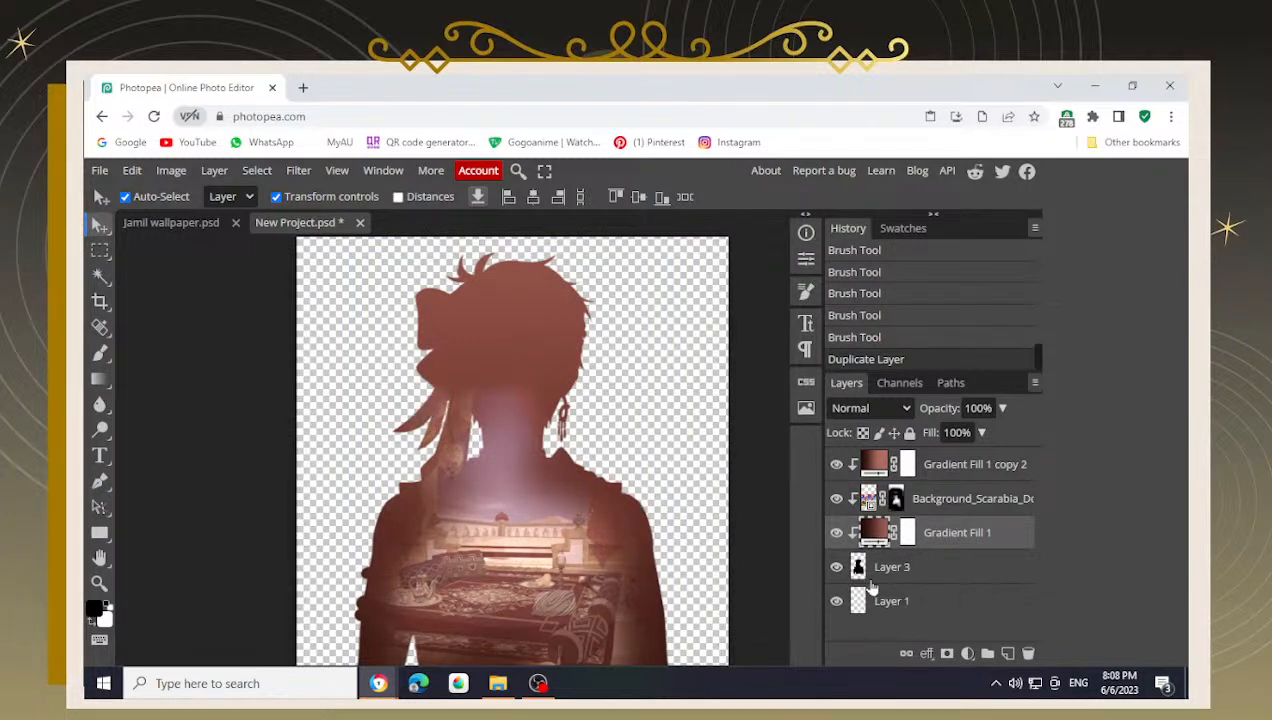
# - Compare the blend mode and opacity settings of the Gradient Fill 1 and Gradient Fill 1 copy 2 layers
pyautogui.click(893, 572)
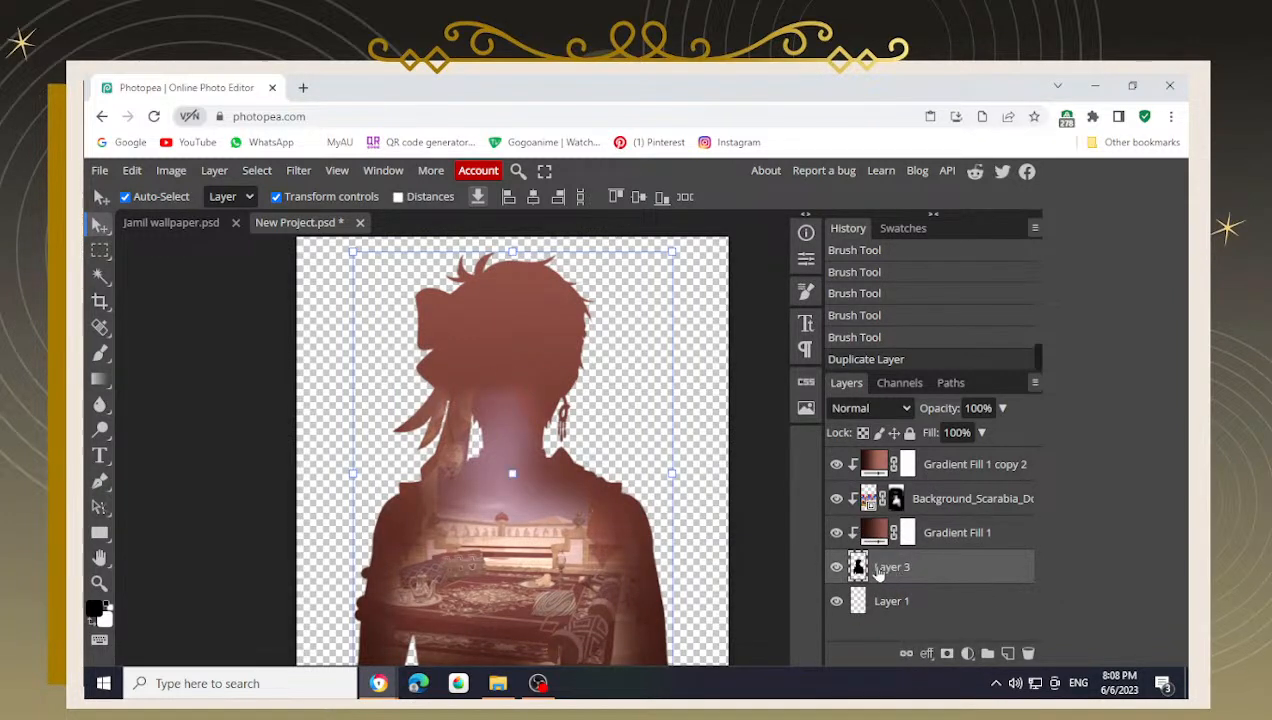
pyautogui.click(929, 538)
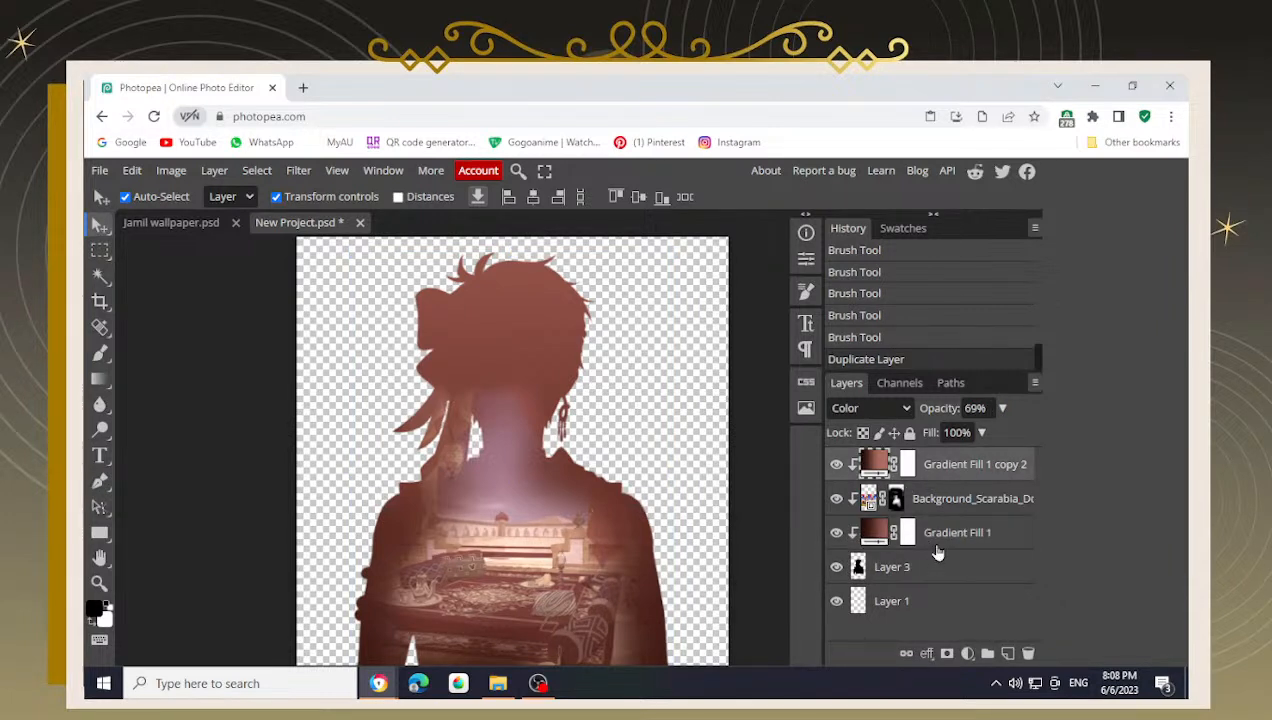
pyautogui.click(937, 546)
pyautogui.click(937, 477)
pyautogui.click(938, 537)
pyautogui.click(941, 474)
pyautogui.click(905, 418)
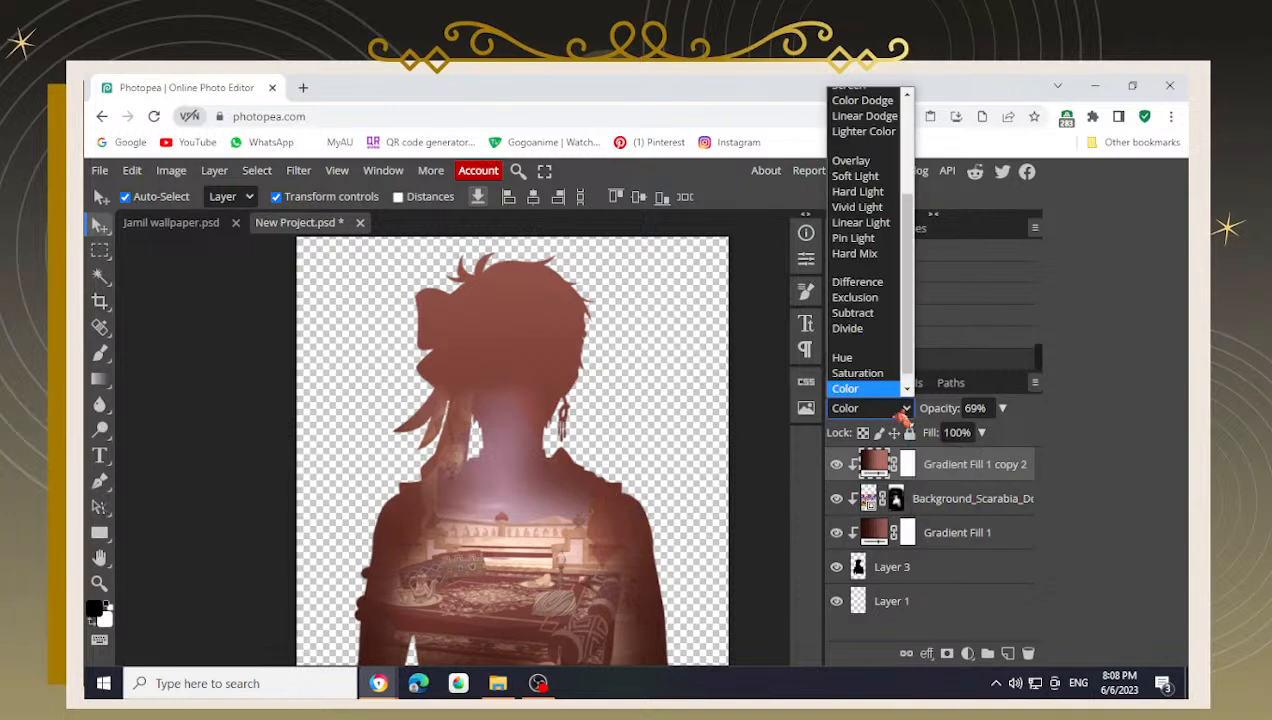
pyautogui.click(906, 420)
pyautogui.click(933, 537)
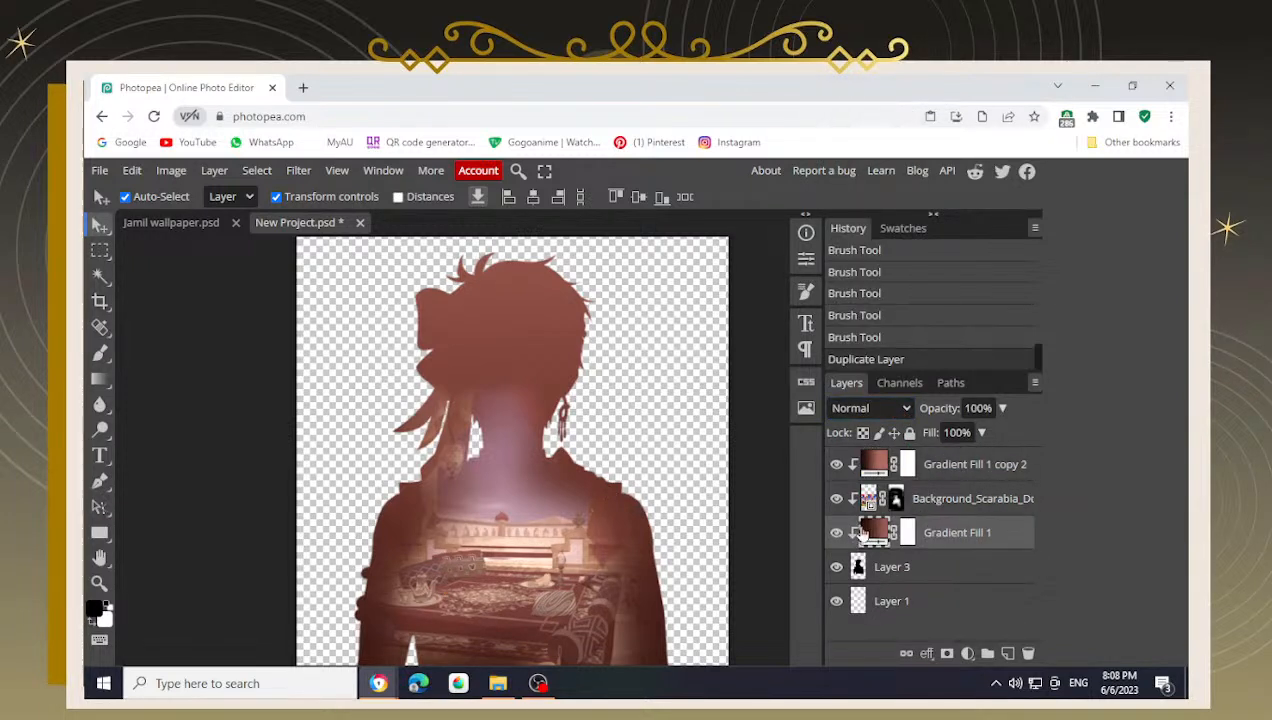
pyautogui.click(947, 471)
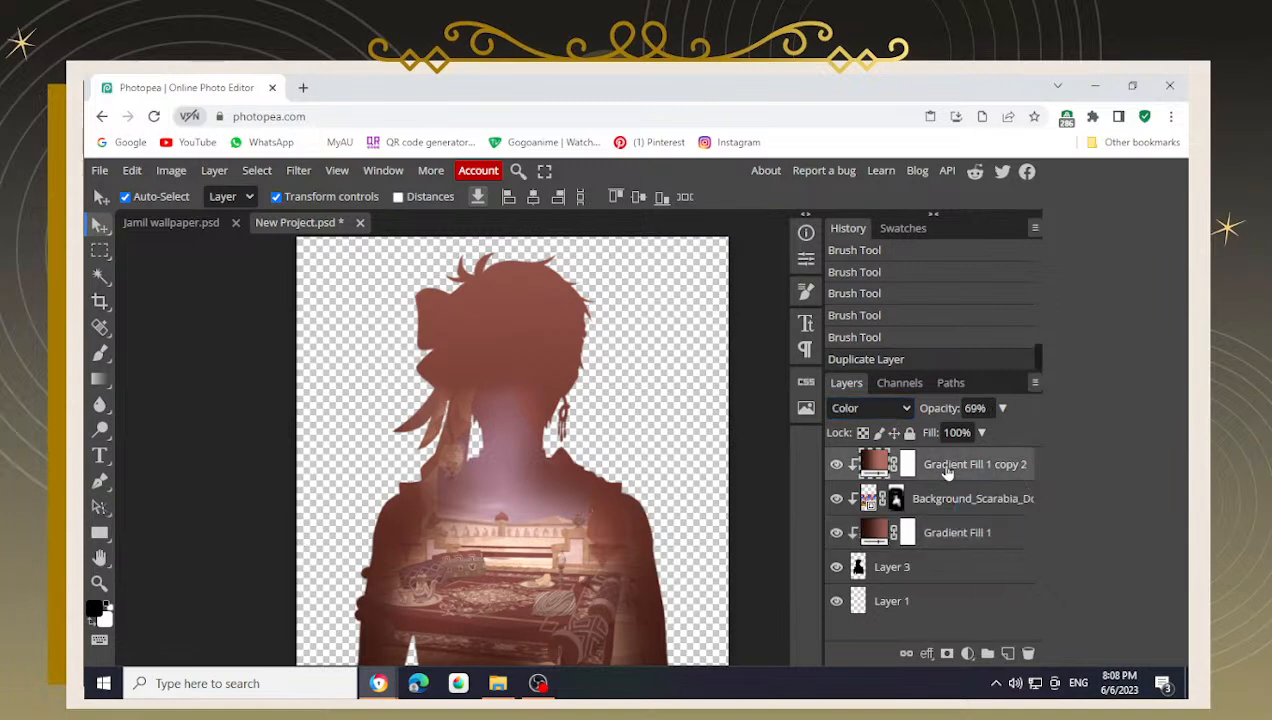
pyautogui.click(941, 536)
pyautogui.click(948, 471)
pyautogui.click(935, 534)
pyautogui.click(898, 574)
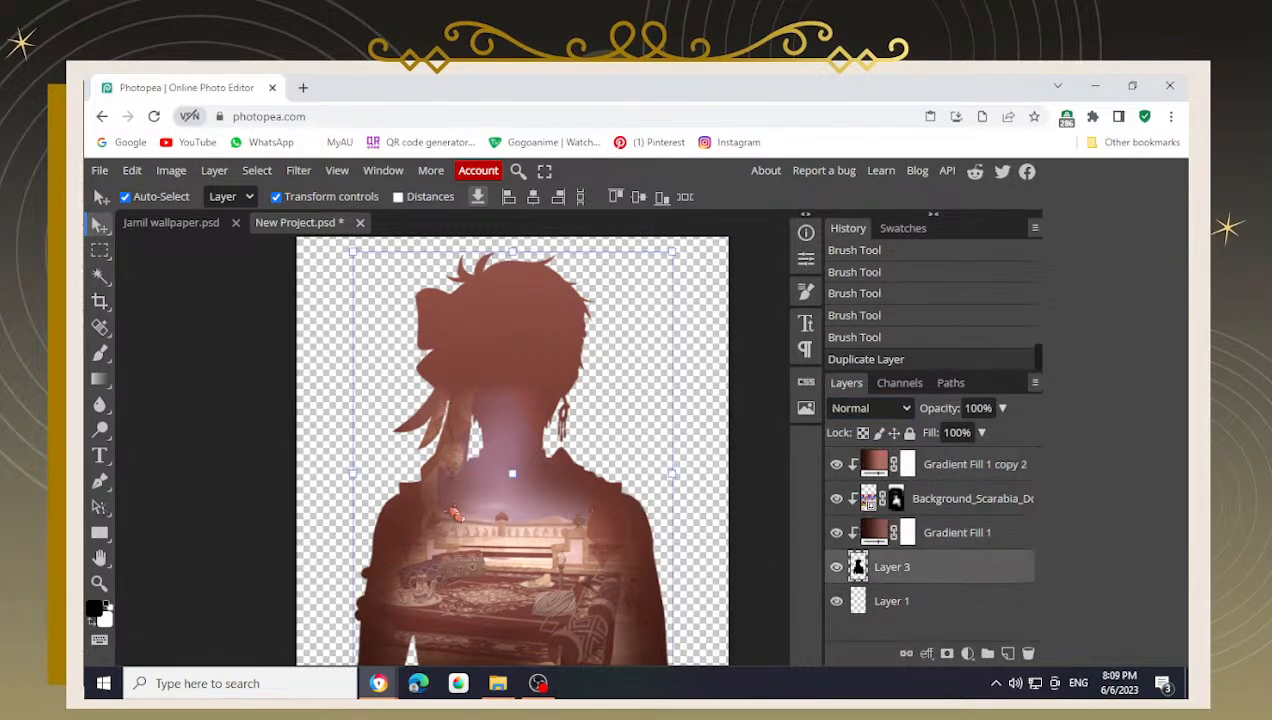
# - Toggle the visibility of Gradient Fill 1 to compare the silhouette with and without the gradient
pyautogui.moveTo(678, 492); pyautogui.dragTo(585, 492)
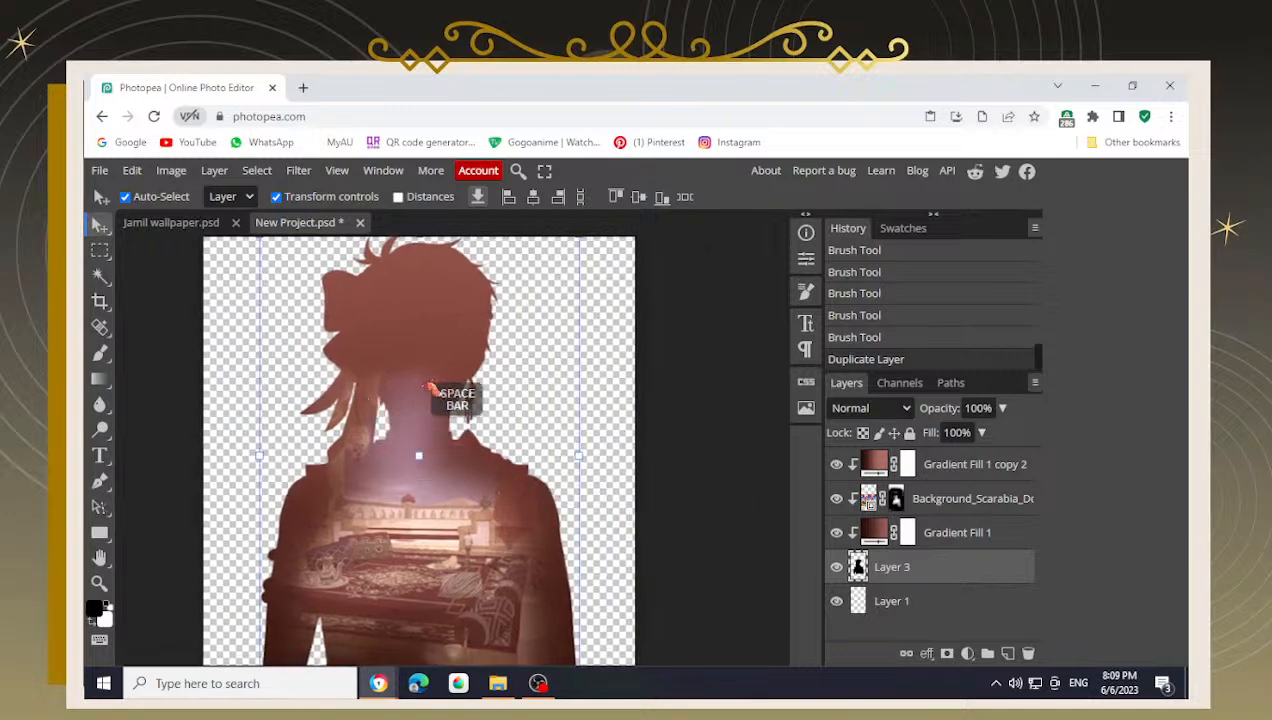
pyautogui.click(838, 535)
pyautogui.click(838, 535)
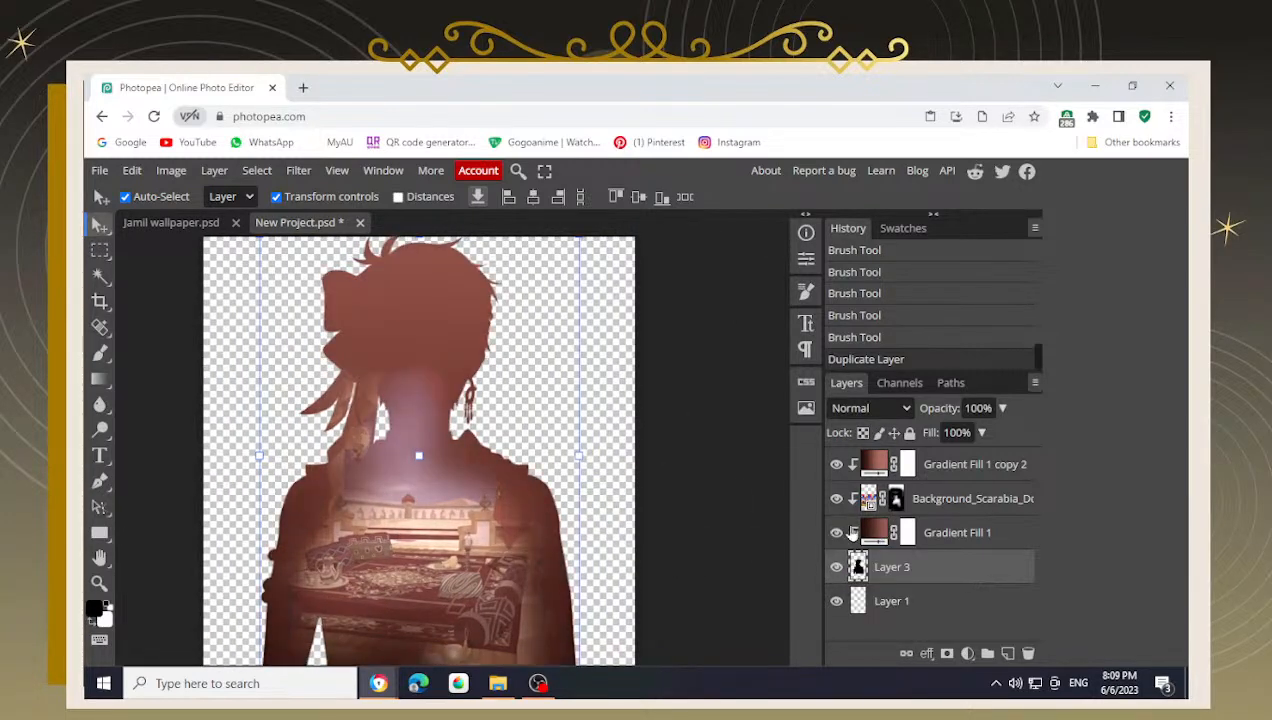
pyautogui.click(851, 532)
pyautogui.click(837, 534)
pyautogui.click(837, 534)
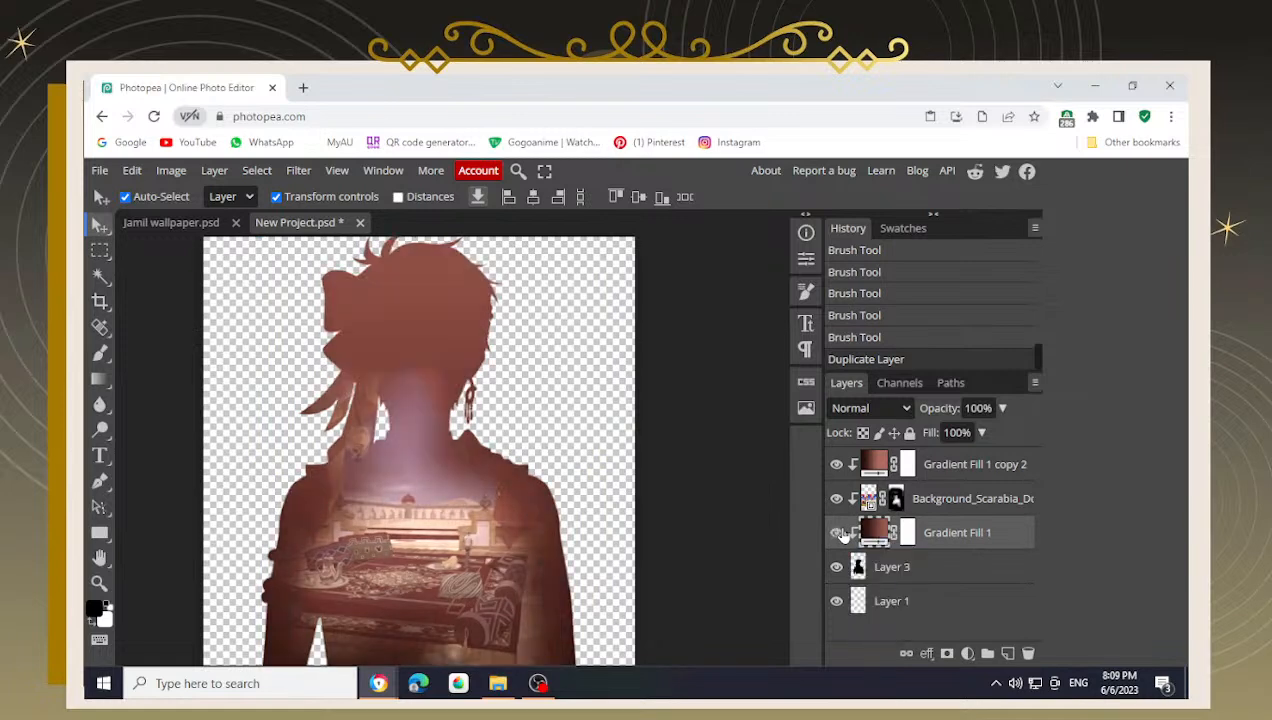
pyautogui.click(837, 534)
pyautogui.click(837, 534)
pyautogui.click(838, 534)
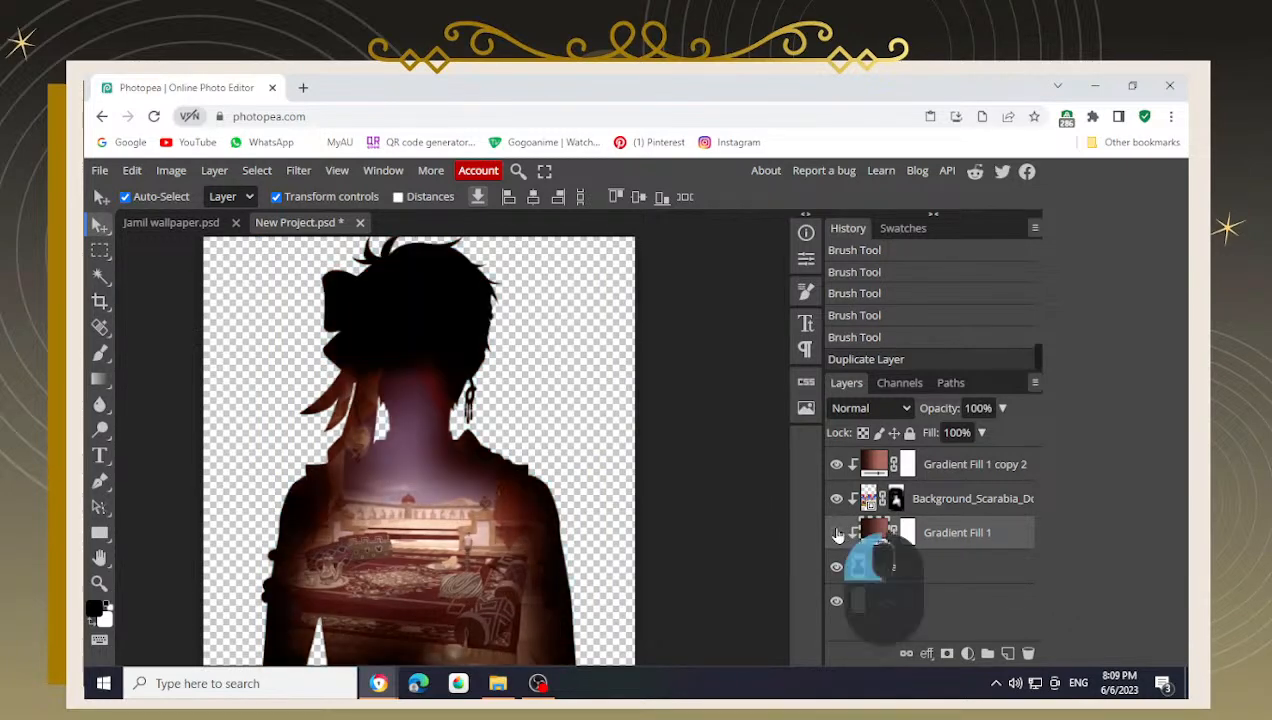
pyautogui.click(838, 534)
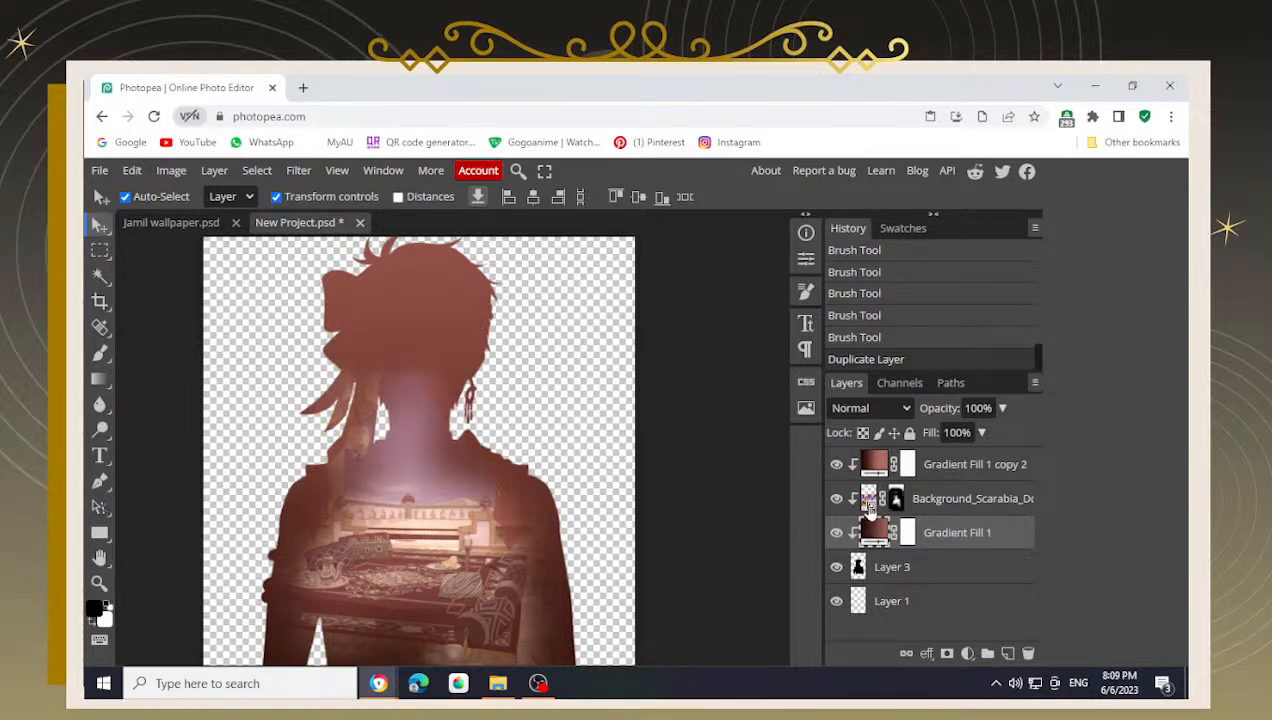
# - Darken the silhouette's outer shoulder and arm edges with black 51% opacity brush strokes on the lounge layer's mask
pyautogui.click(898, 502)
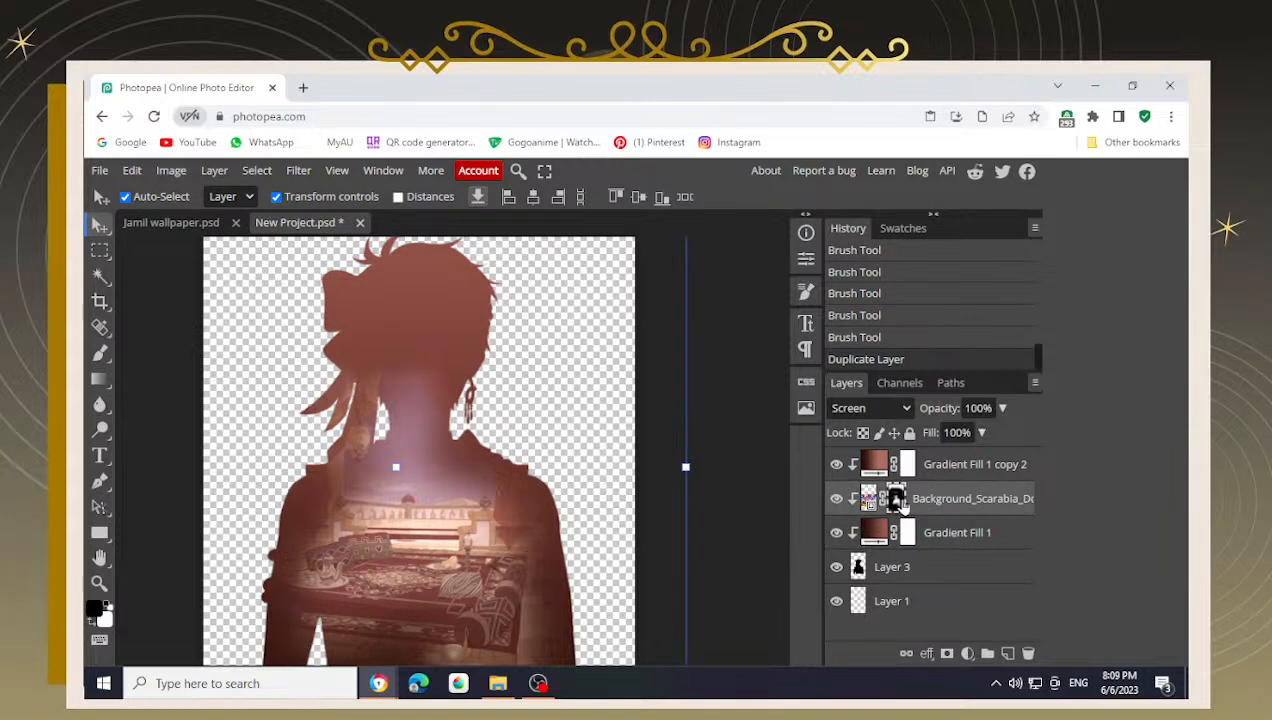
pyautogui.press('b')
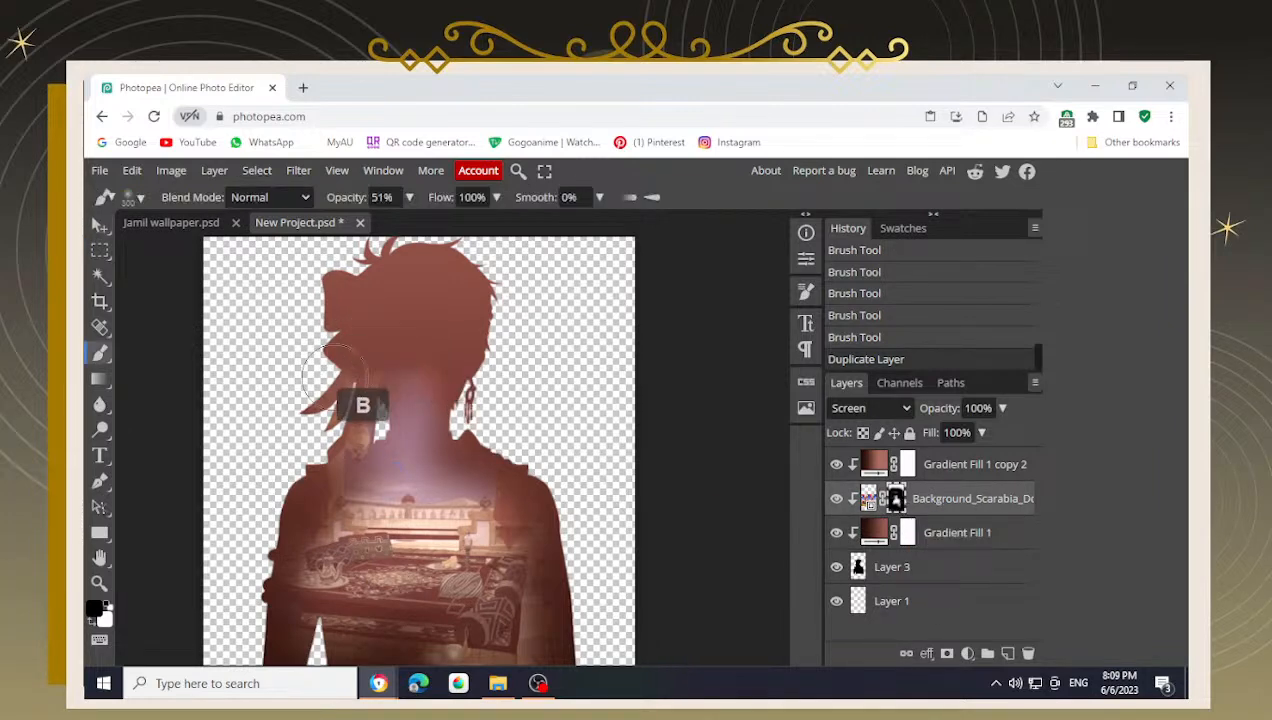
pyautogui.press('space')
pyautogui.moveTo(300, 525)
pyautogui.mouseDown()
pyautogui.moveTo(316, 480)
pyautogui.moveTo(279, 454)
pyautogui.mouseUp()
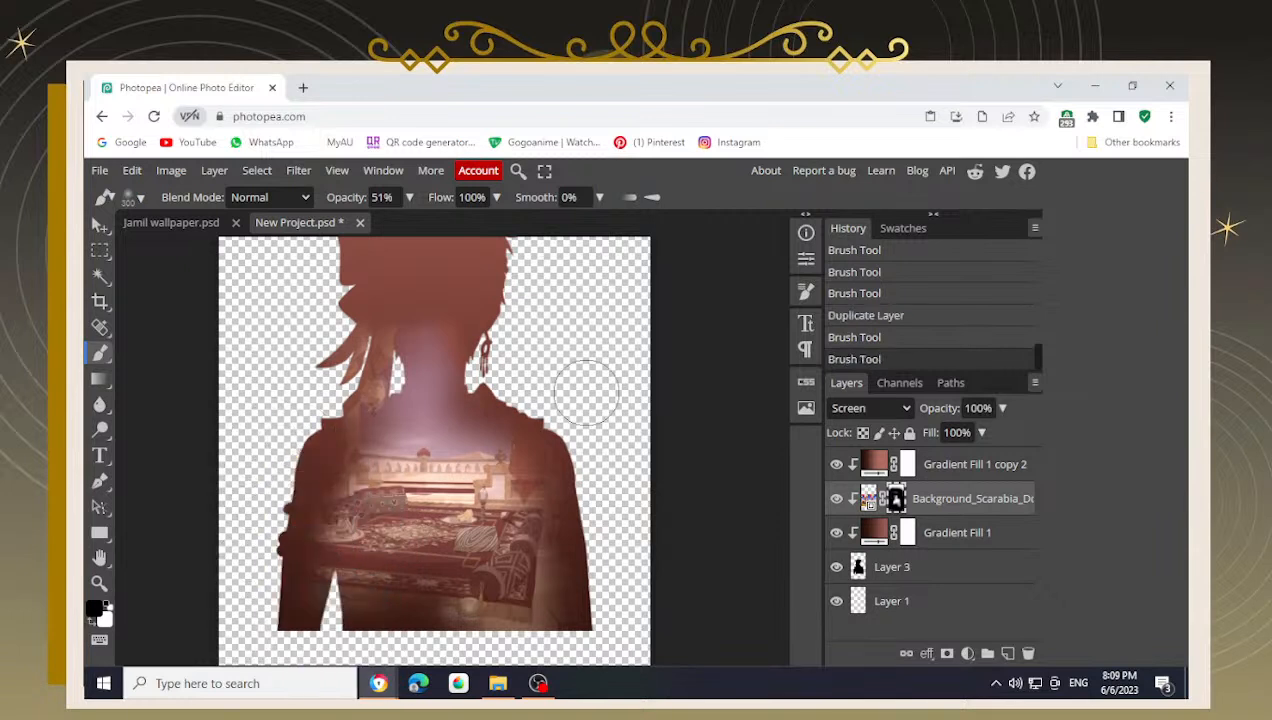
pyautogui.moveTo(560, 431); pyautogui.dragTo(565, 425)
pyautogui.moveTo(581, 560); pyautogui.dragTo(586, 552)
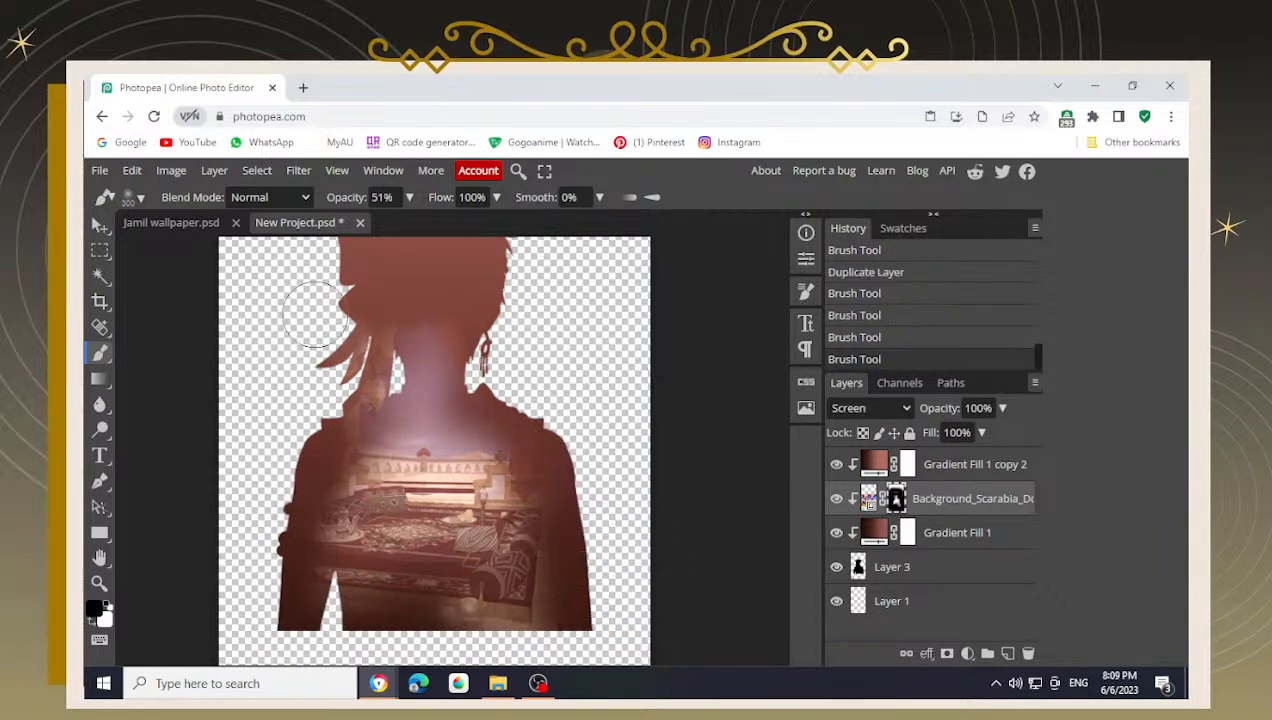
# - Fade the lounge into the silhouette's lower edge with black mask strokes along the bottom of the body
pyautogui.moveTo(350, 655); pyautogui.dragTo(640, 622)
pyautogui.press('space')
pyautogui.moveTo(642, 620); pyautogui.dragTo(641, 560)
pyautogui.moveTo(394, 570)
pyautogui.mouseDown()
pyautogui.moveTo(550, 581)
pyautogui.moveTo(508, 590)
pyautogui.mouseUp()
# - Reveal more lounge across both shoulders with white mask strokes, and darken the outer shoulder edges again with black
pyautogui.press('x')
pyautogui.moveTo(452, 419)
pyautogui.mouseDown()
pyautogui.moveTo(475, 406)
pyautogui.moveTo(465, 438)
pyautogui.moveTo(537, 411)
pyautogui.mouseUp()
pyautogui.moveTo(365, 412)
pyautogui.mouseDown()
pyautogui.moveTo(365, 396)
pyautogui.moveTo(322, 445)
pyautogui.mouseUp()
pyautogui.press('x')
pyautogui.moveTo(338, 360)
pyautogui.mouseDown()
pyautogui.moveTo(264, 369)
pyautogui.moveTo(266, 395)
pyautogui.mouseUp()
pyautogui.moveTo(600, 367); pyautogui.dragTo(586, 381)
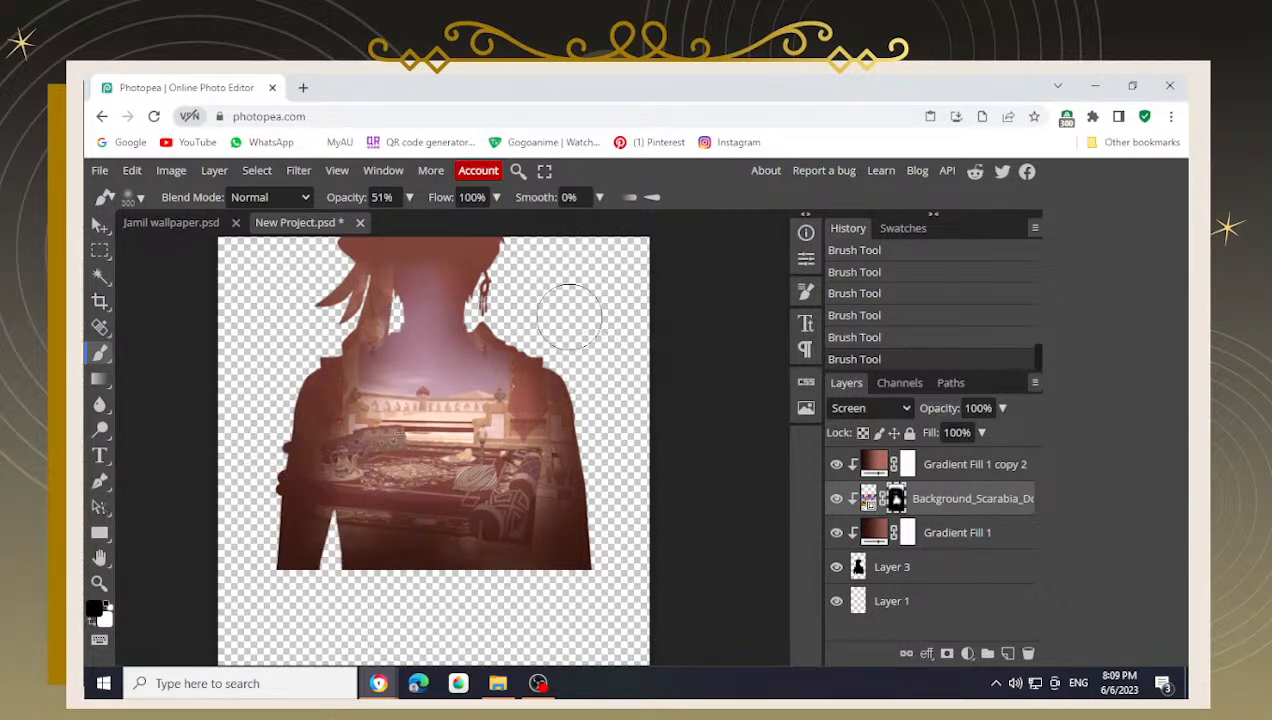
# - Try to extend the lounge up into the back of the head with white mask strokes
pyautogui.press('space')
pyautogui.moveTo(538, 334); pyautogui.dragTo(549, 392)
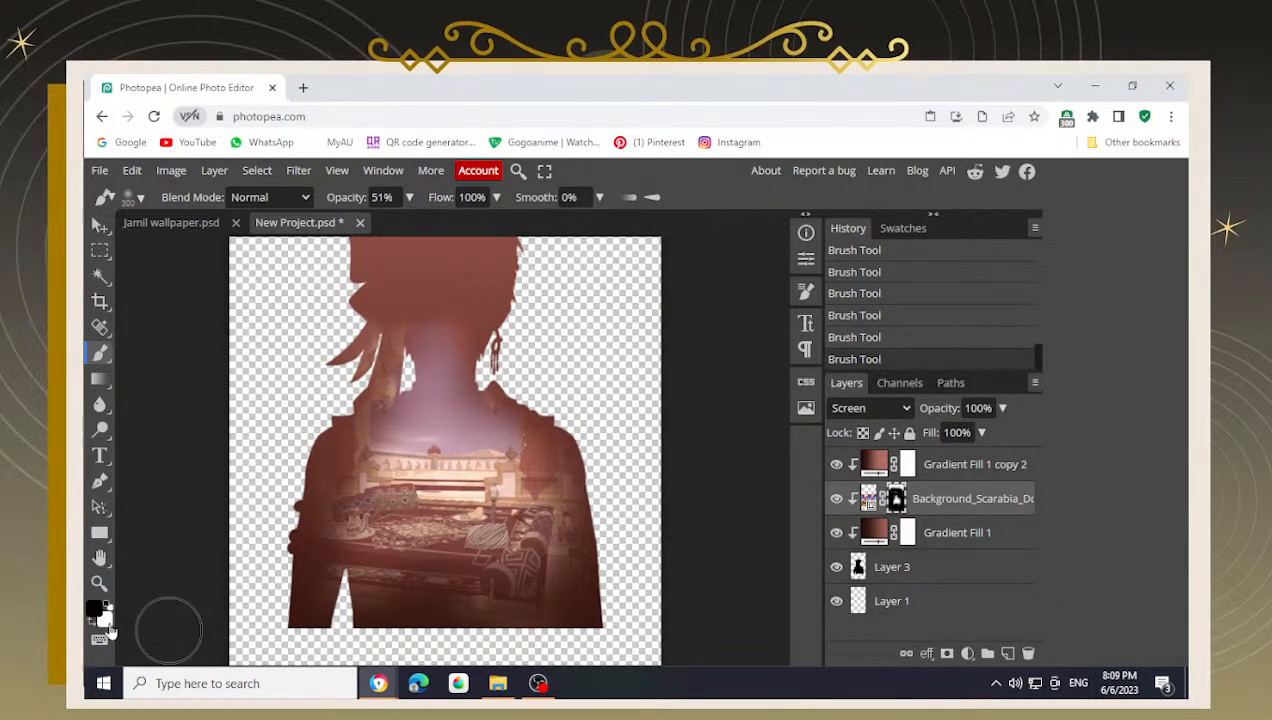
pyautogui.press('x')
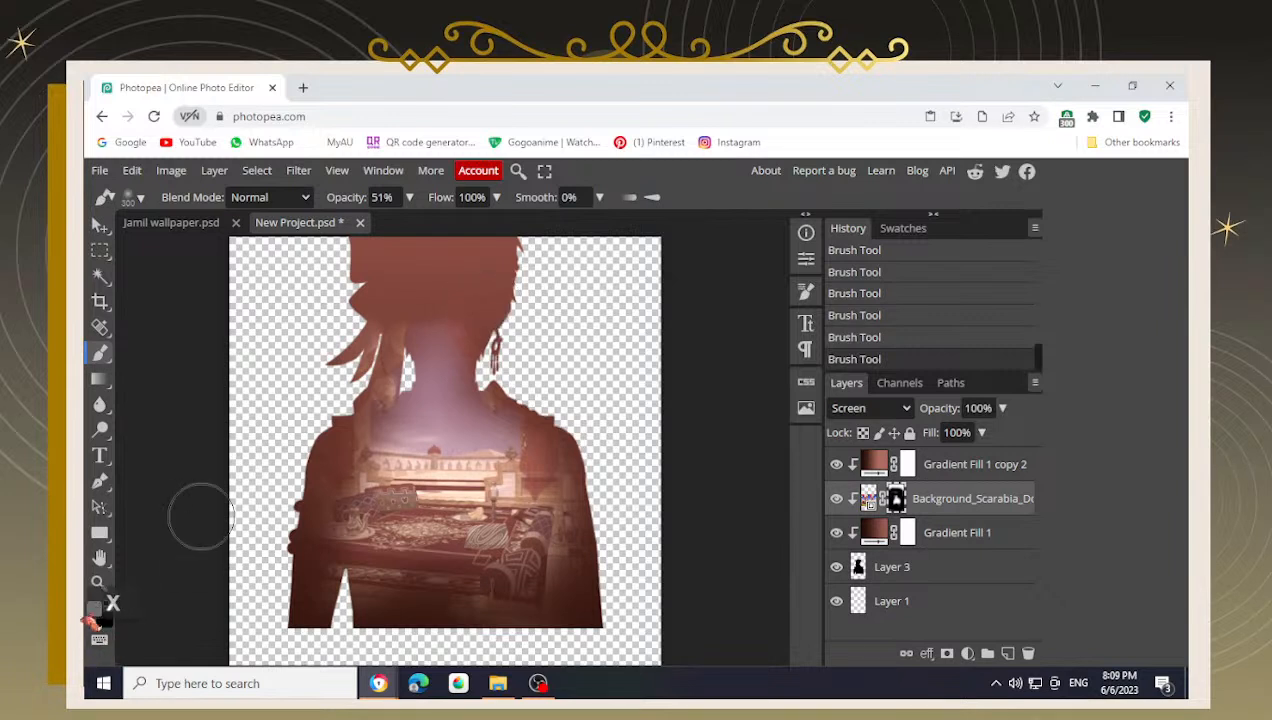
pyautogui.moveTo(332, 346)
pyautogui.mouseDown()
pyautogui.moveTo(381, 328)
pyautogui.moveTo(343, 375)
pyautogui.mouseUp()
pyautogui.moveTo(401, 275)
pyautogui.mouseDown()
pyautogui.moveTo(503, 385)
pyautogui.moveTo(430, 345)
pyautogui.moveTo(354, 373)
pyautogui.mouseUp()
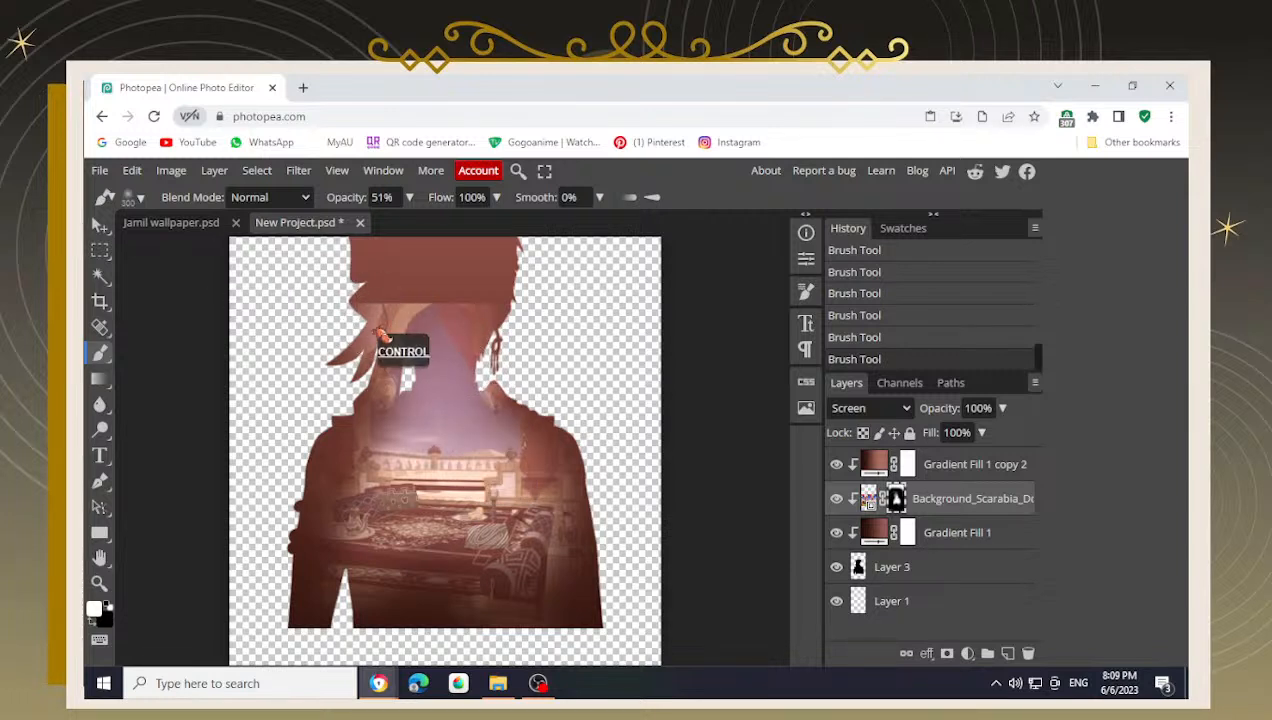
pyautogui.hotkey('ctrl', 'z')
pyautogui.hotkey('ctrl', 'z')
pyautogui.hotkey('ctrl', 'z')
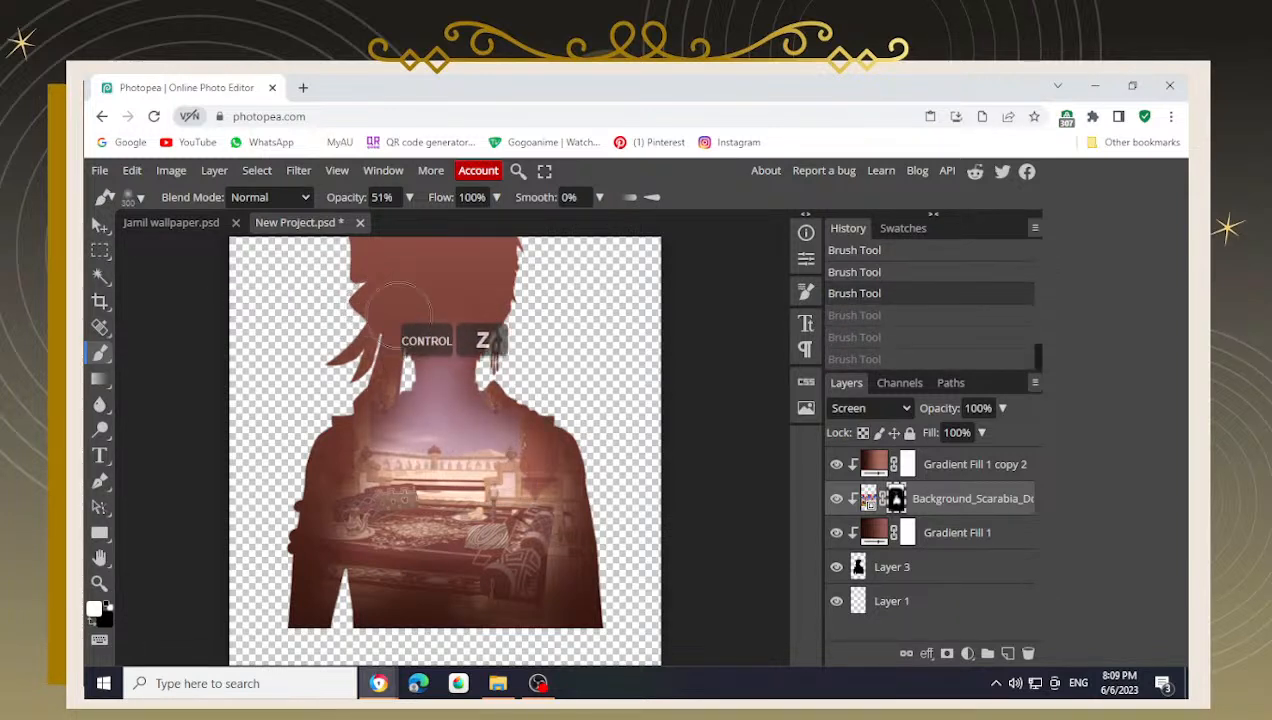
# - Soften the lounge's upper fade around the neck and lower hair with alternating white and black mask strokes
pyautogui.moveTo(435, 325); pyautogui.dragTo(398, 296)
pyautogui.press('x')
pyautogui.moveTo(442, 347); pyautogui.dragTo(430, 334)
pyautogui.press('x')
pyautogui.moveTo(390, 288)
pyautogui.mouseDown()
pyautogui.moveTo(367, 282)
pyautogui.moveTo(428, 285)
pyautogui.moveTo(357, 271)
pyautogui.moveTo(482, 283)
pyautogui.moveTo(452, 260)
pyautogui.moveTo(547, 297)
pyautogui.moveTo(522, 290)
pyautogui.moveTo(604, 299)
pyautogui.moveTo(370, 228)
pyautogui.mouseUp()
# - Examine the blended lounge and silhouette up close and as a whole, with the layer deselected
pyautogui.scroll(2, 418, 290)
pyautogui.scroll(2, 545, 305)
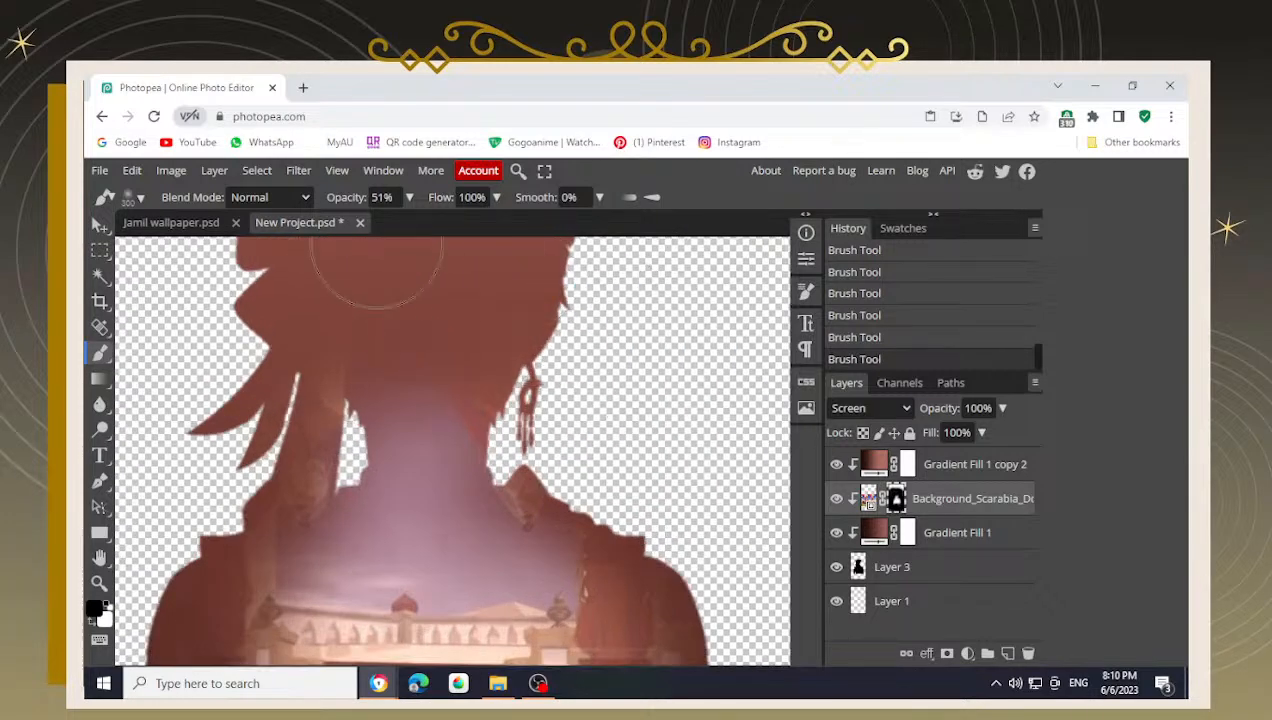
pyautogui.scroll(-2, 489, 505)
pyautogui.scroll(-2, 490, 500)
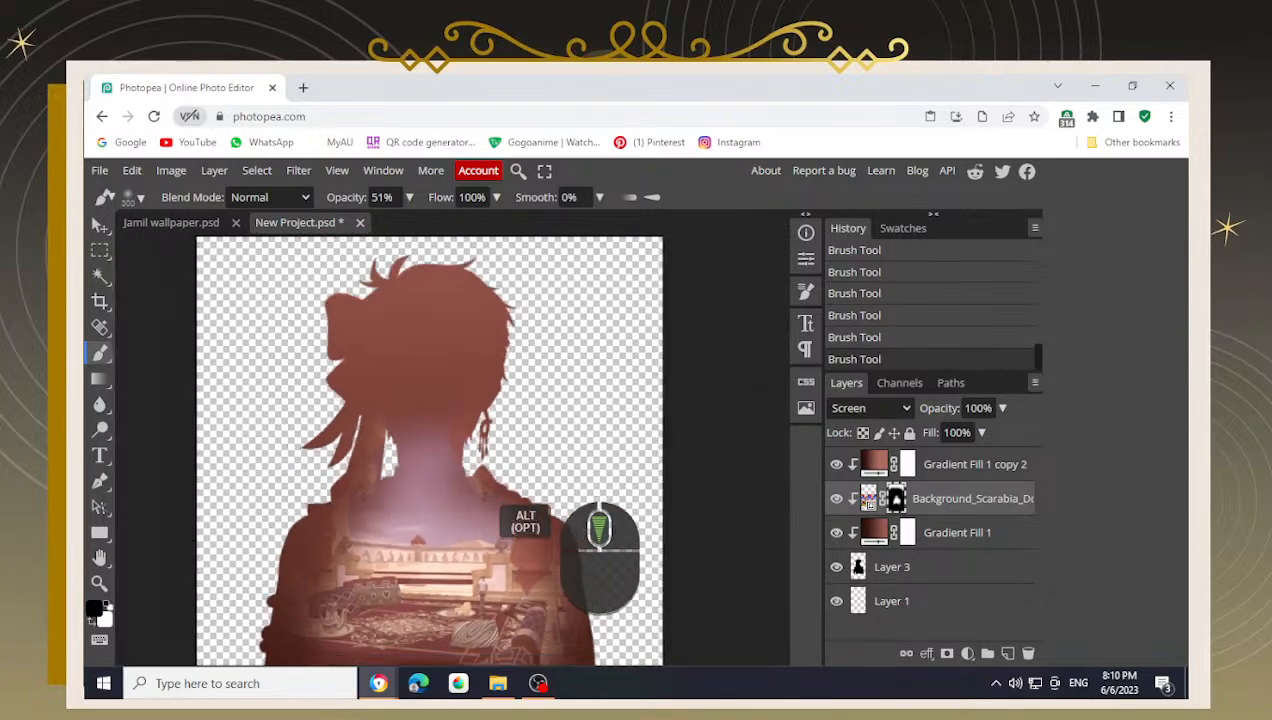
pyautogui.moveTo(596, 581); pyautogui.dragTo(596, 454)
pyautogui.scroll(-1, 470, 522)
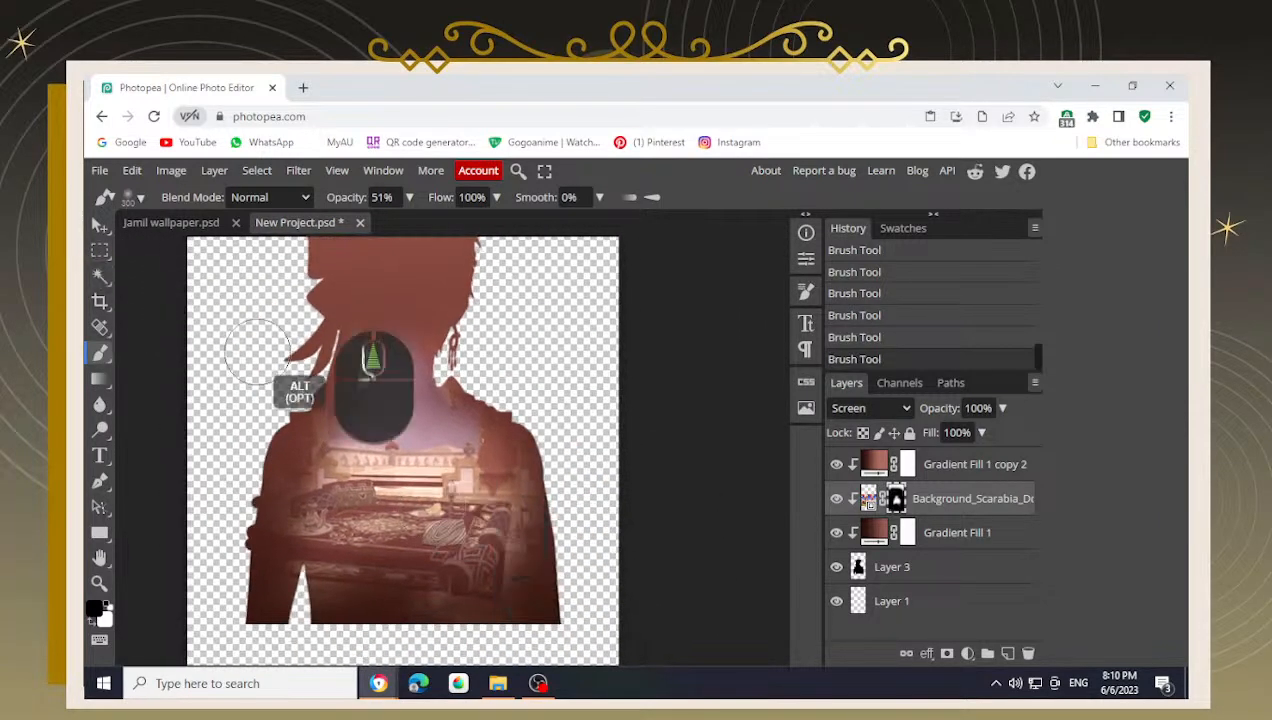
pyautogui.scroll(-1, 462, 425)
pyautogui.click(100, 223)
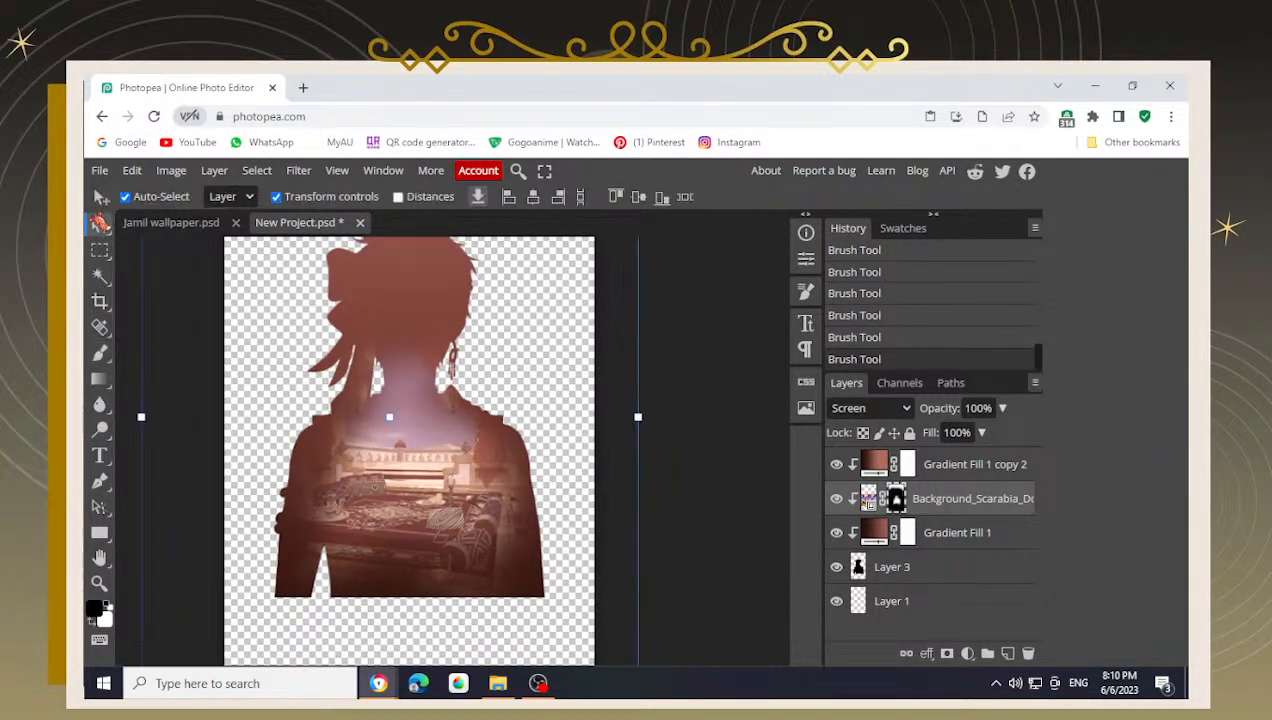
pyautogui.scroll(-1, 231, 363)
pyautogui.click(655, 472)
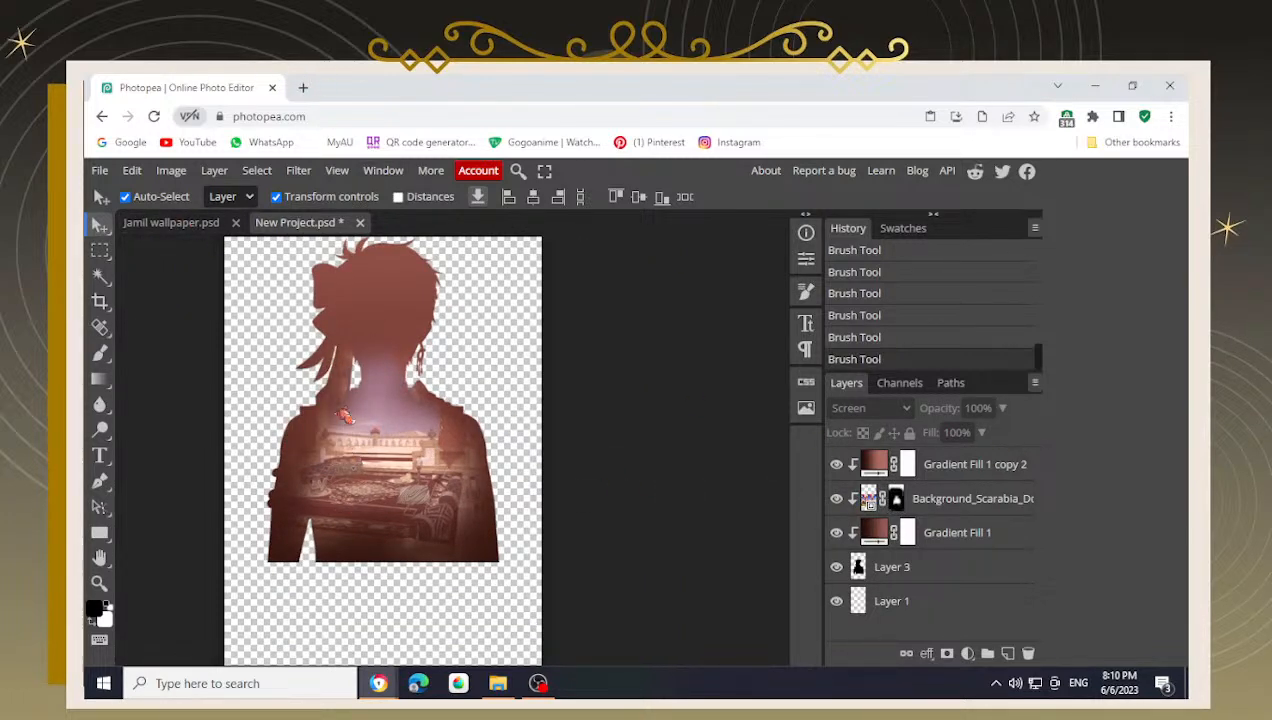
pyautogui.scroll(2, 369, 438)
# - Place the tumblr_30cf6fbc7129f33 flying carpet picture from the Kalim folder above the Gradient Fill 1 copy 2 layer
pyautogui.click(1000, 471)
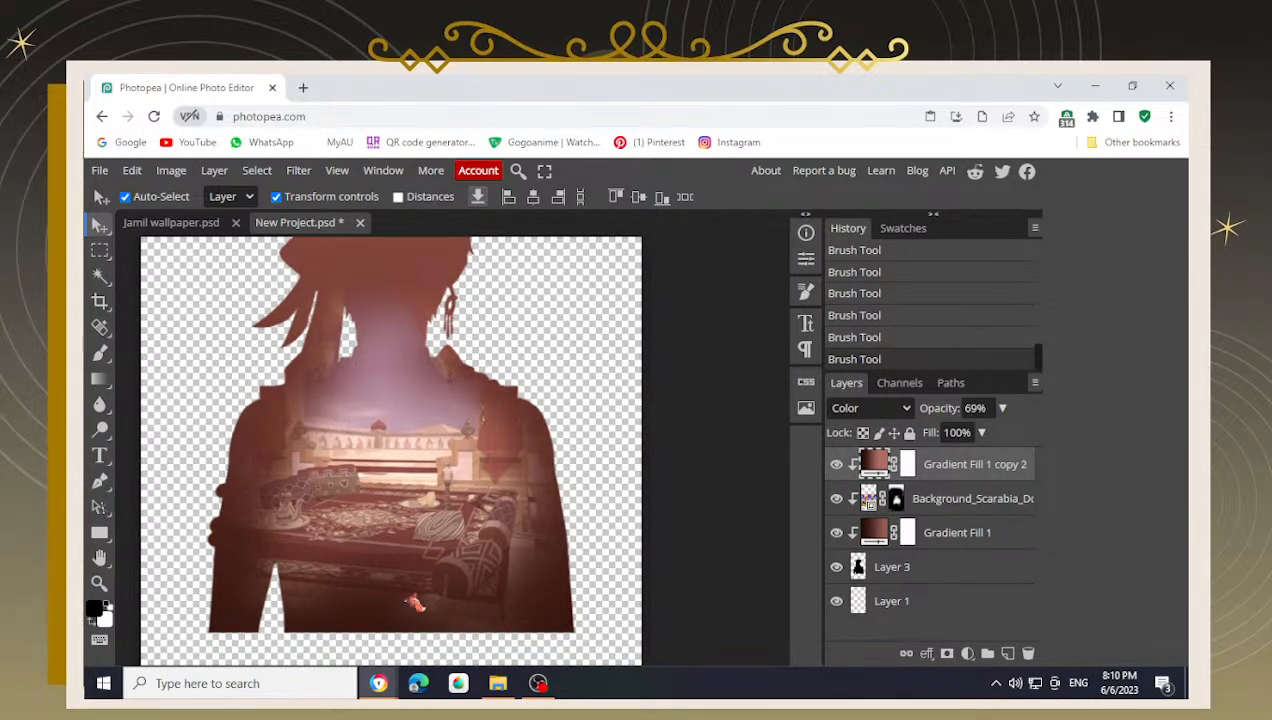
pyautogui.click(498, 688)
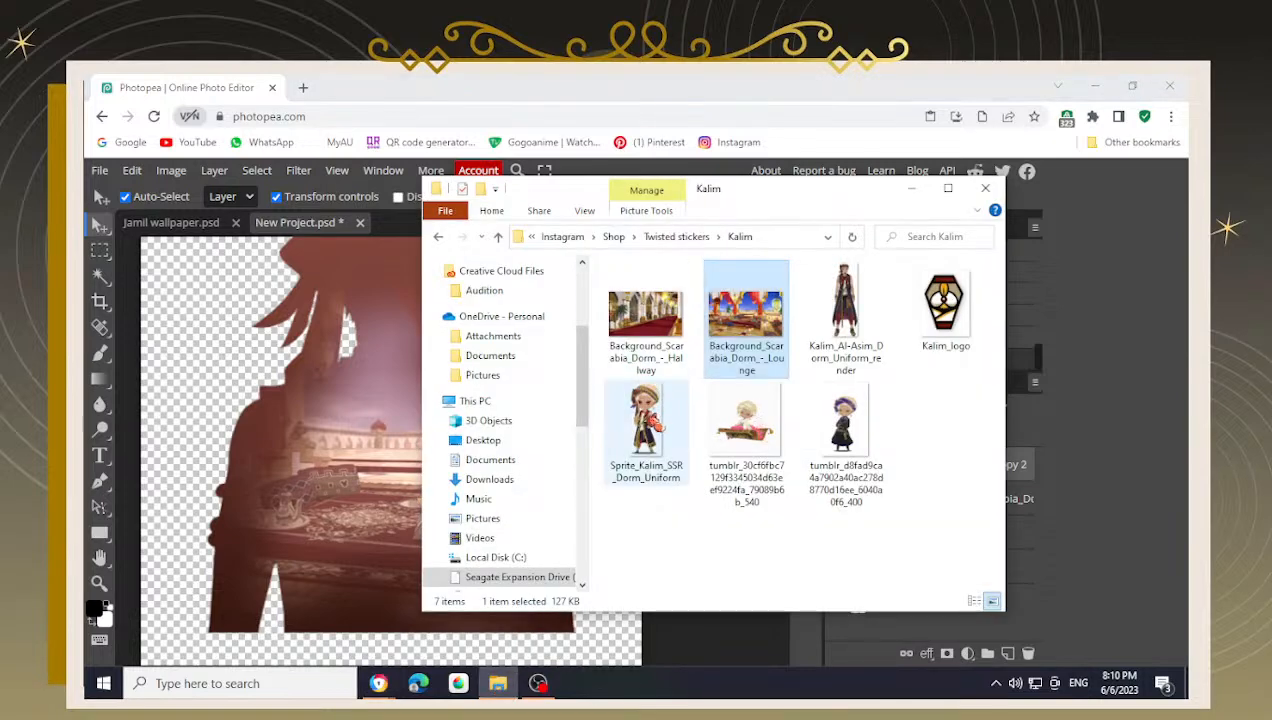
pyautogui.moveTo(645, 540); pyautogui.dragTo(900, 430)
pyautogui.click(720, 577)
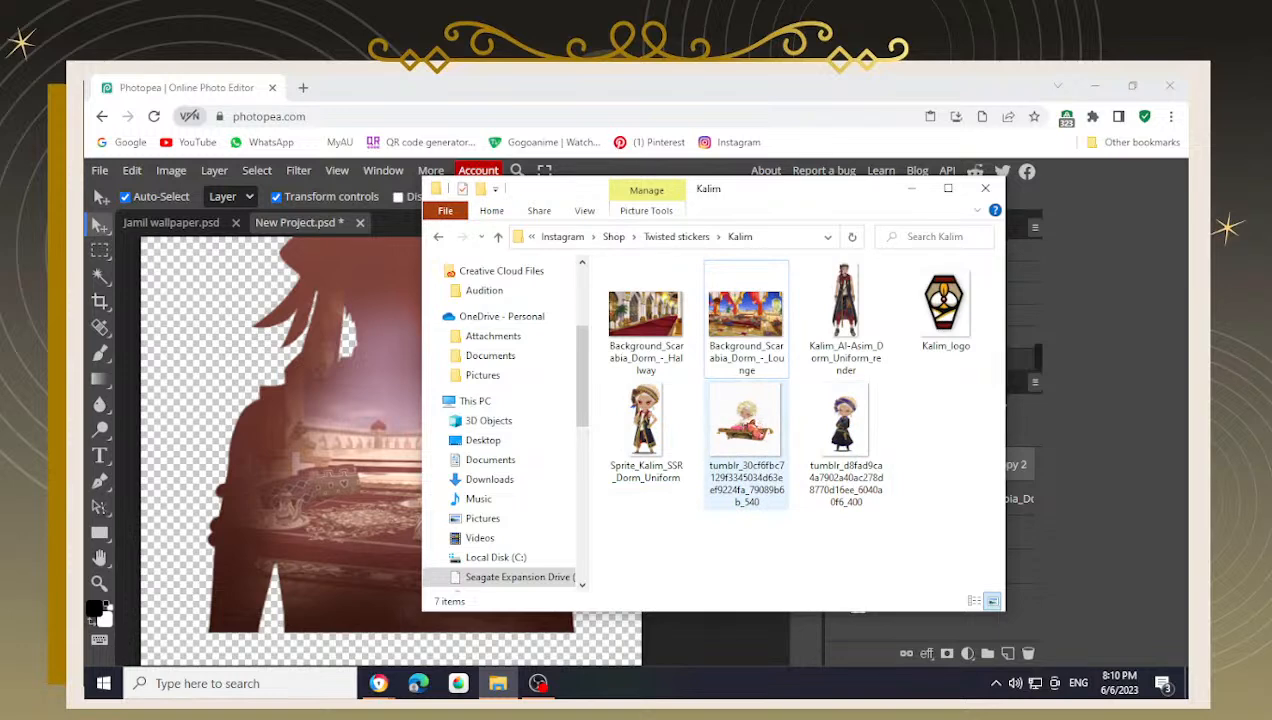
pyautogui.moveTo(747, 430); pyautogui.dragTo(340, 428)
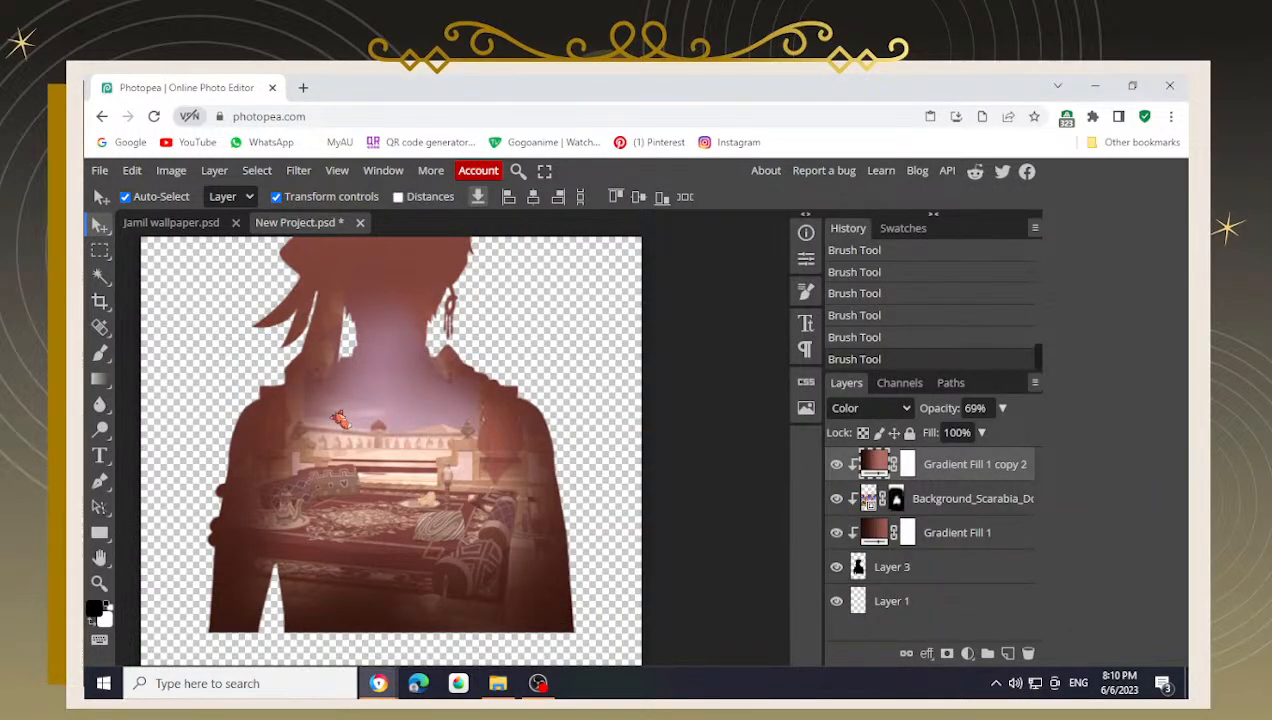
# - Scale the carpet picture to about 63% and center it horizontally over the silhouette's back
pyautogui.moveTo(384, 396); pyautogui.dragTo(413, 471)
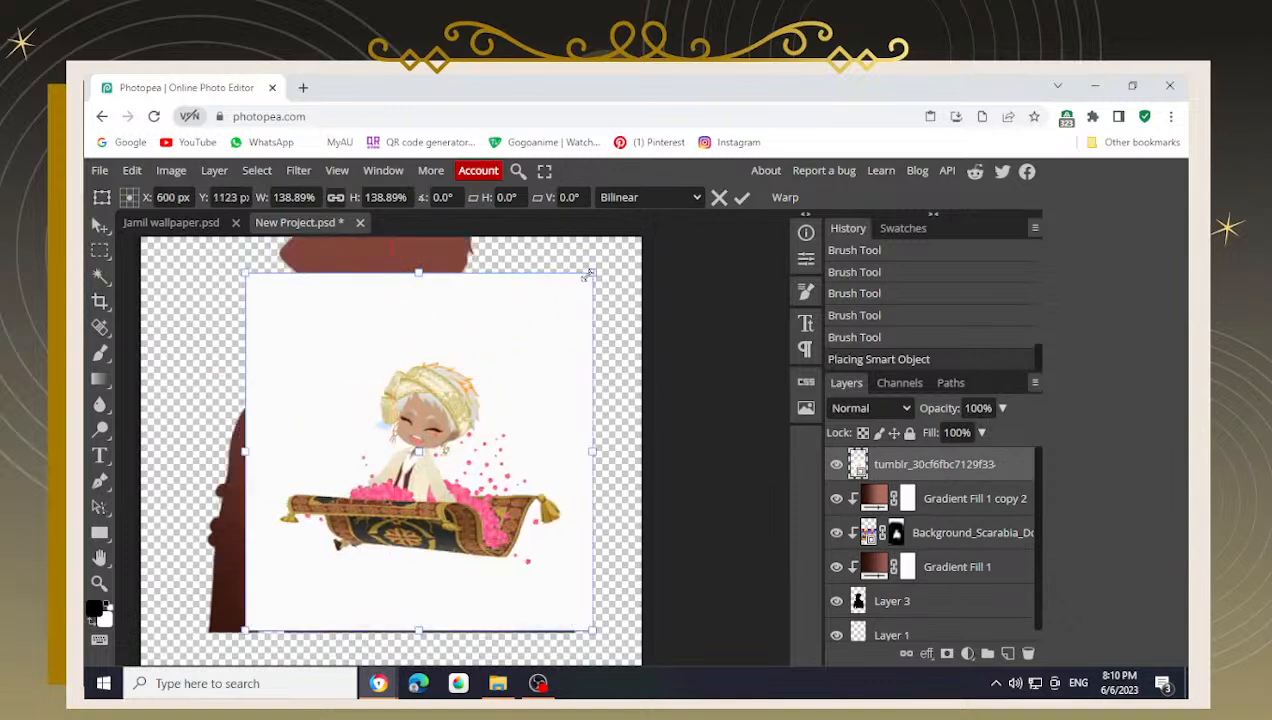
pyautogui.moveTo(588, 275); pyautogui.dragTo(406, 459)
pyautogui.moveTo(370, 519); pyautogui.dragTo(437, 423)
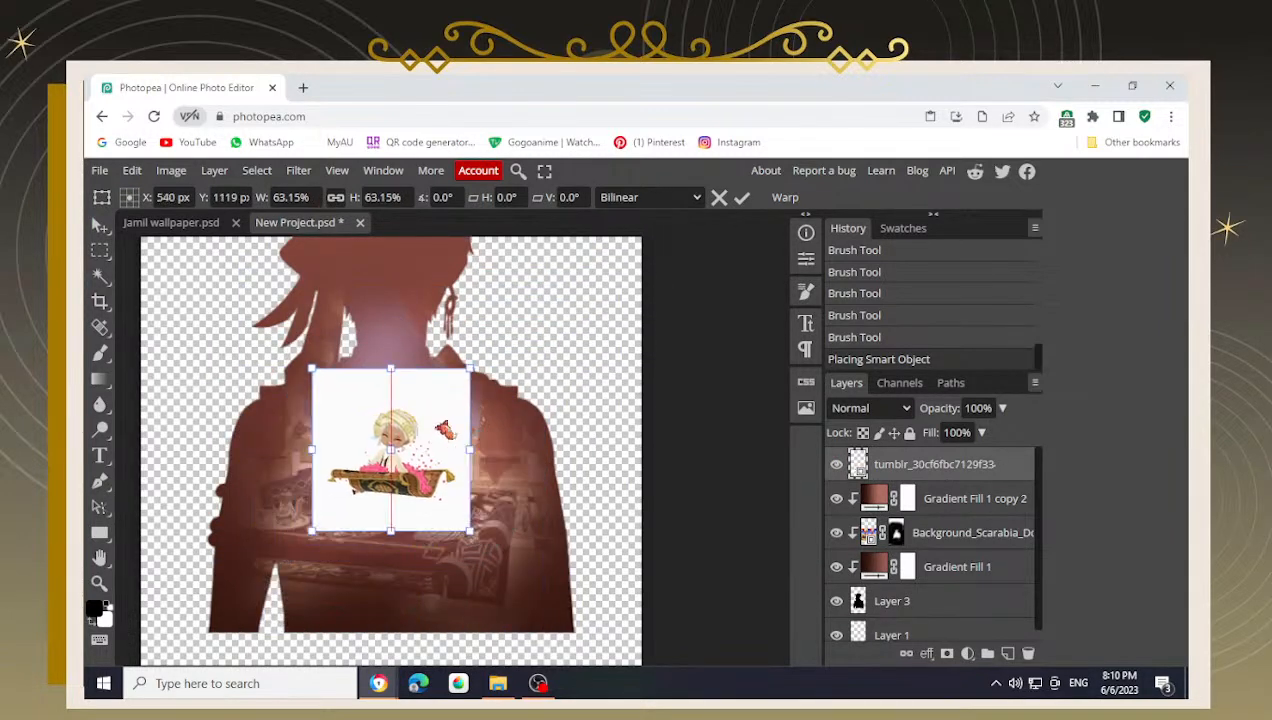
# - Try the Screen, Overlay and Multiply blend modes on the carpet picture layer
pyautogui.click(891, 410)
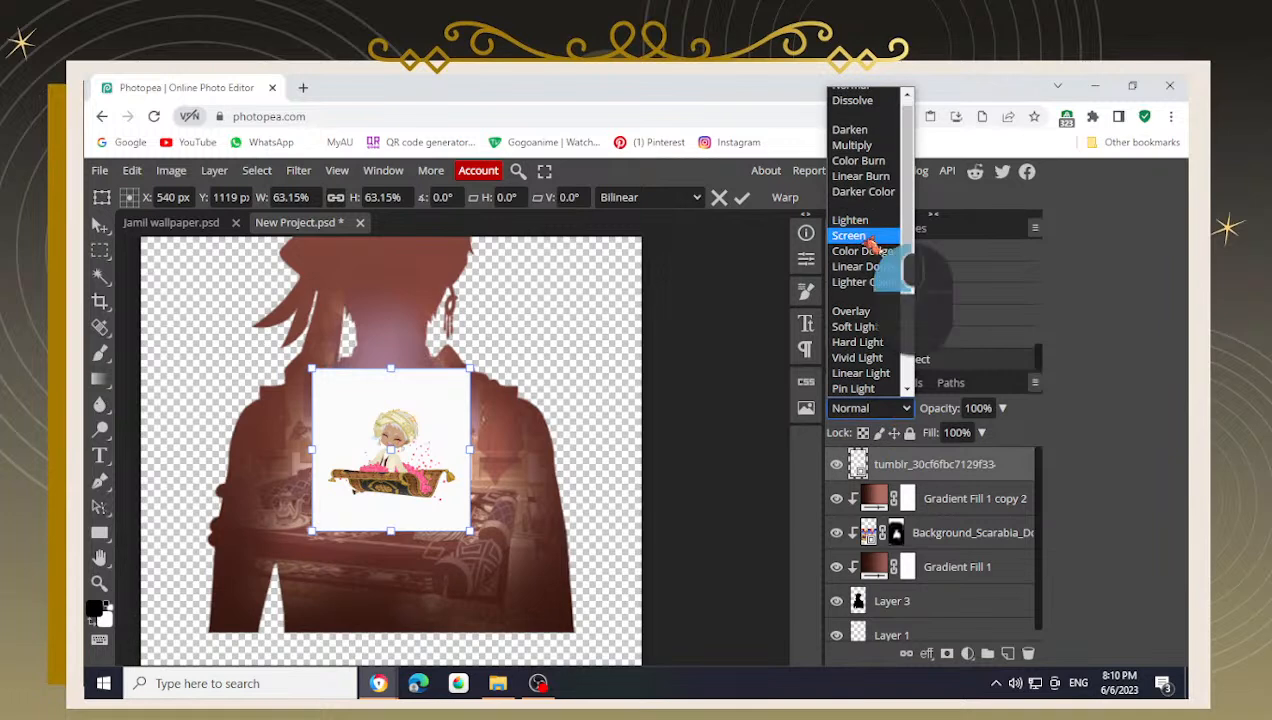
pyautogui.click(855, 239)
pyautogui.click(860, 409)
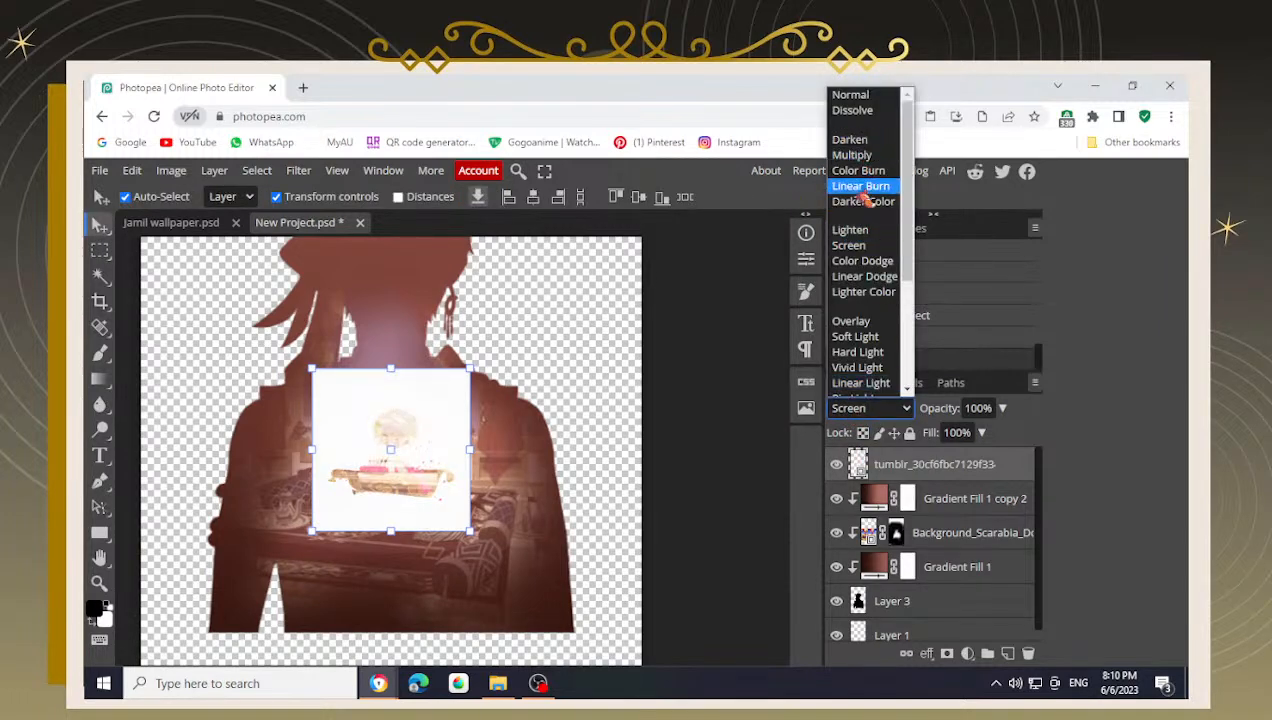
pyautogui.click(851, 322)
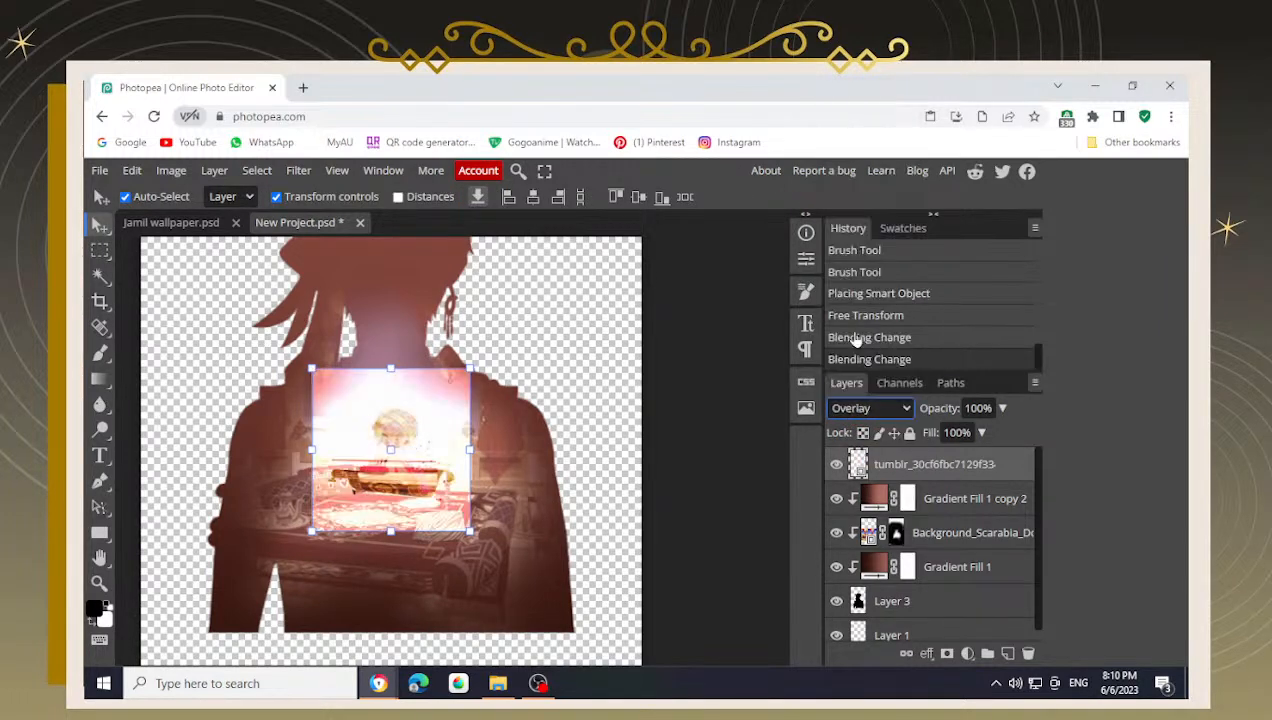
pyautogui.click(853, 412)
pyautogui.click(852, 145)
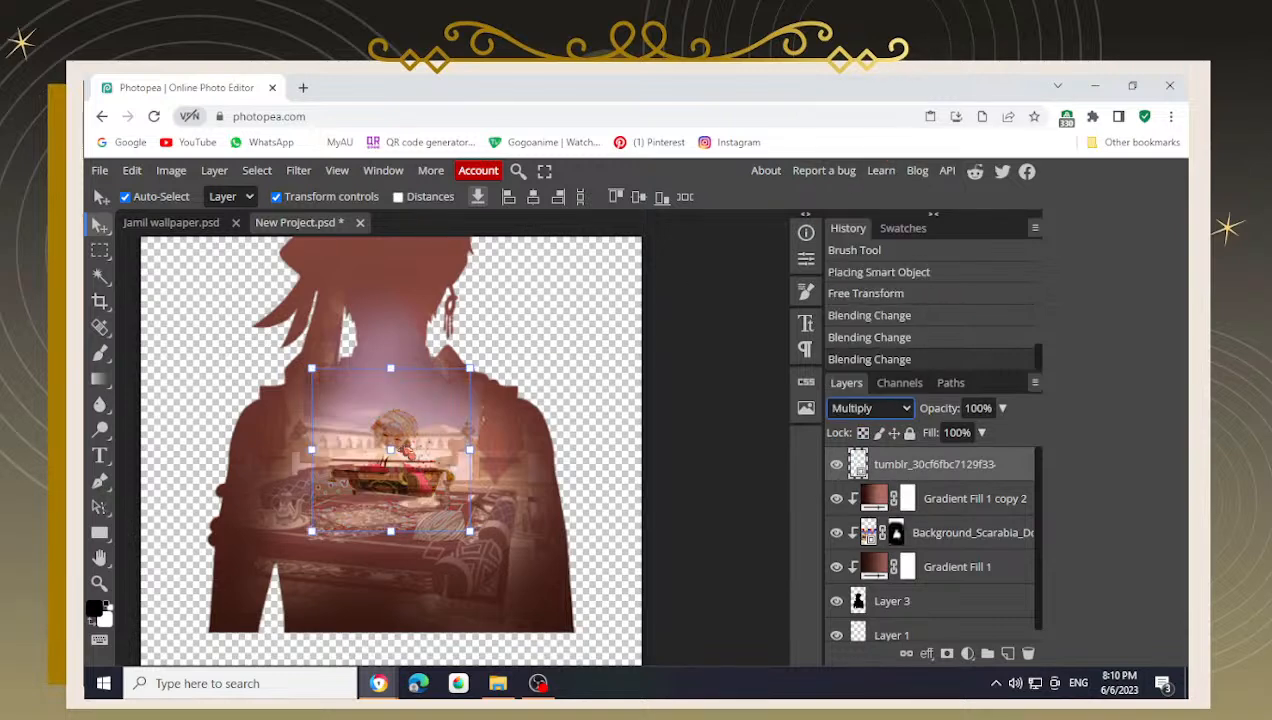
# - Try nudging the carpet picture and darkening it with Hue/Saturation at a lightness of -91
pyautogui.scroll(3, 410, 440)
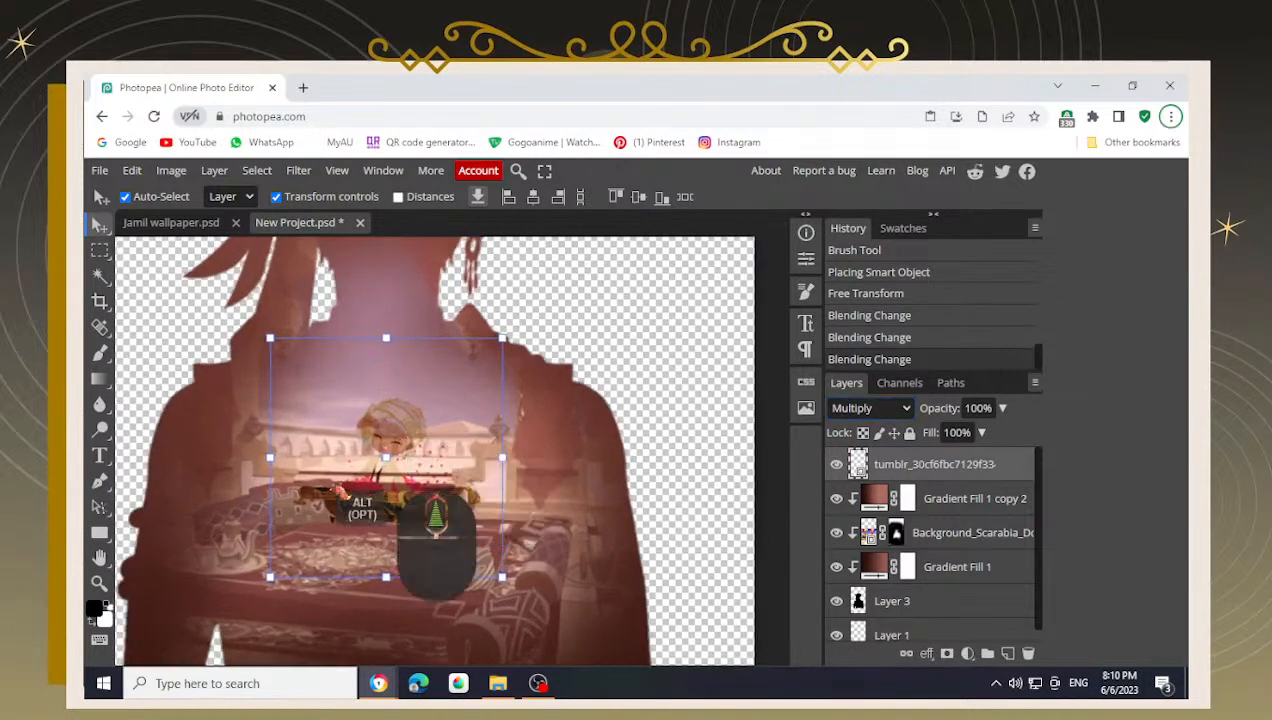
pyautogui.hotkey('ctrl', 'u')
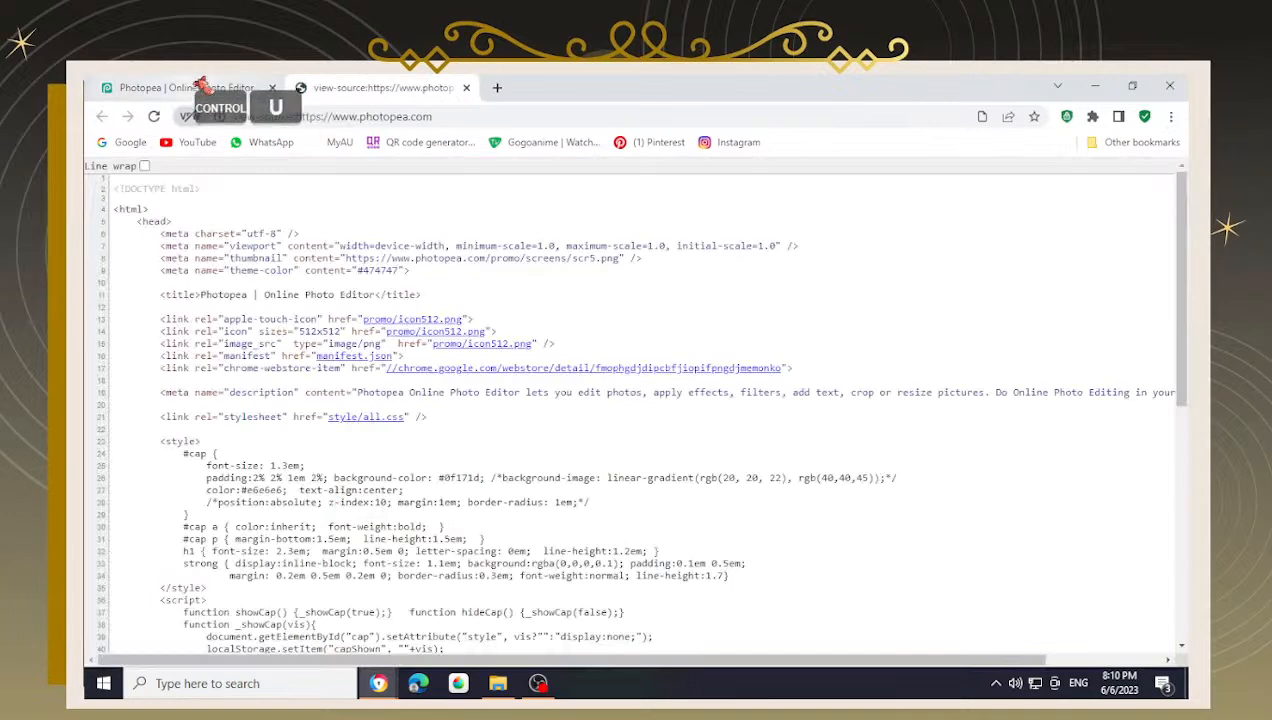
pyautogui.click(474, 88)
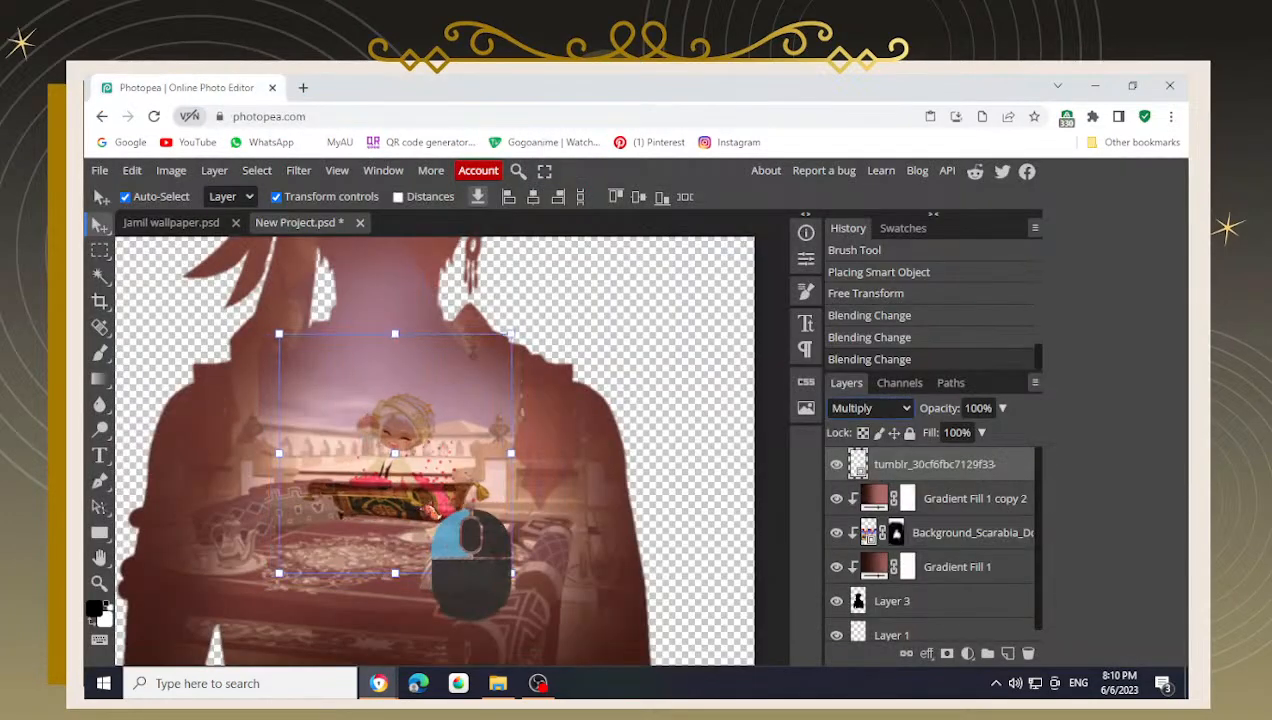
pyautogui.moveTo(428, 508); pyautogui.dragTo(432, 512)
pyautogui.hotkey('ctrl', 'u')
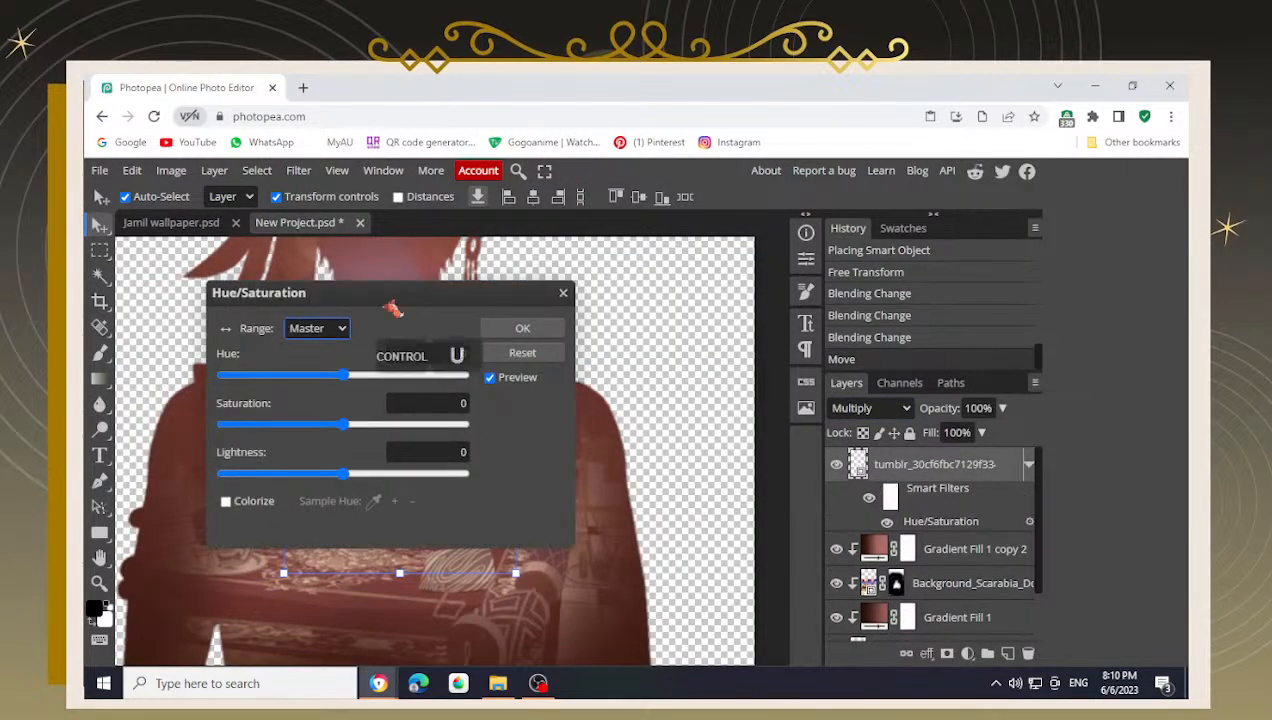
pyautogui.moveTo(390, 286); pyautogui.dragTo(698, 236)
pyautogui.moveTo(660, 432); pyautogui.dragTo(490, 440)
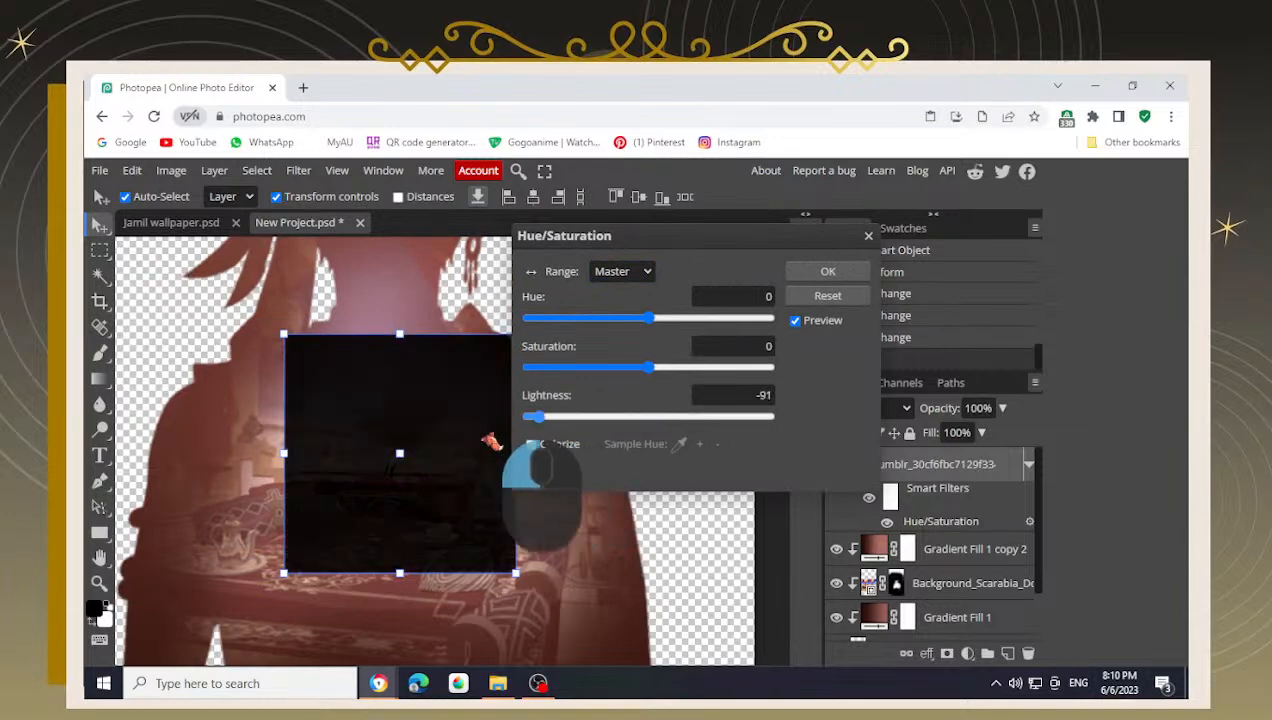
pyautogui.click(869, 238)
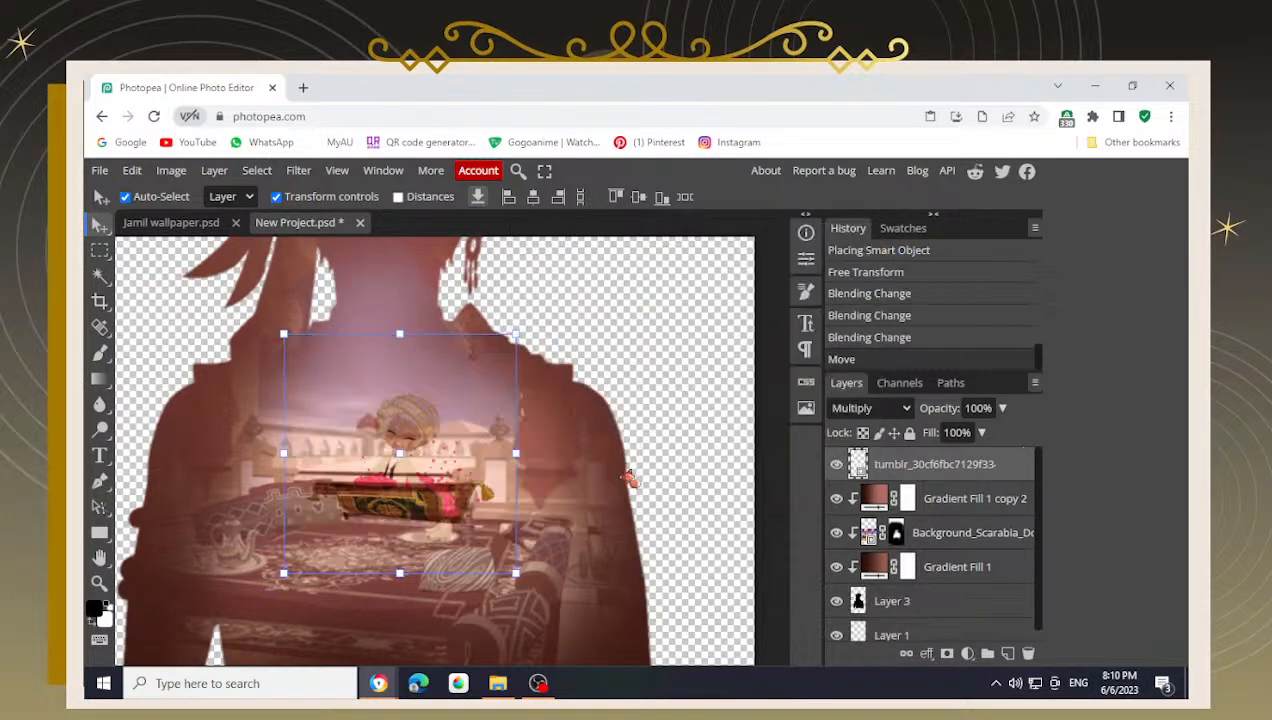
pyautogui.hotkey('ctrl', 'z')
# - Set the carpet picture's blend mode to Normal and select its white background with the Magic Wand at tolerance 16
pyautogui.click(870, 408)
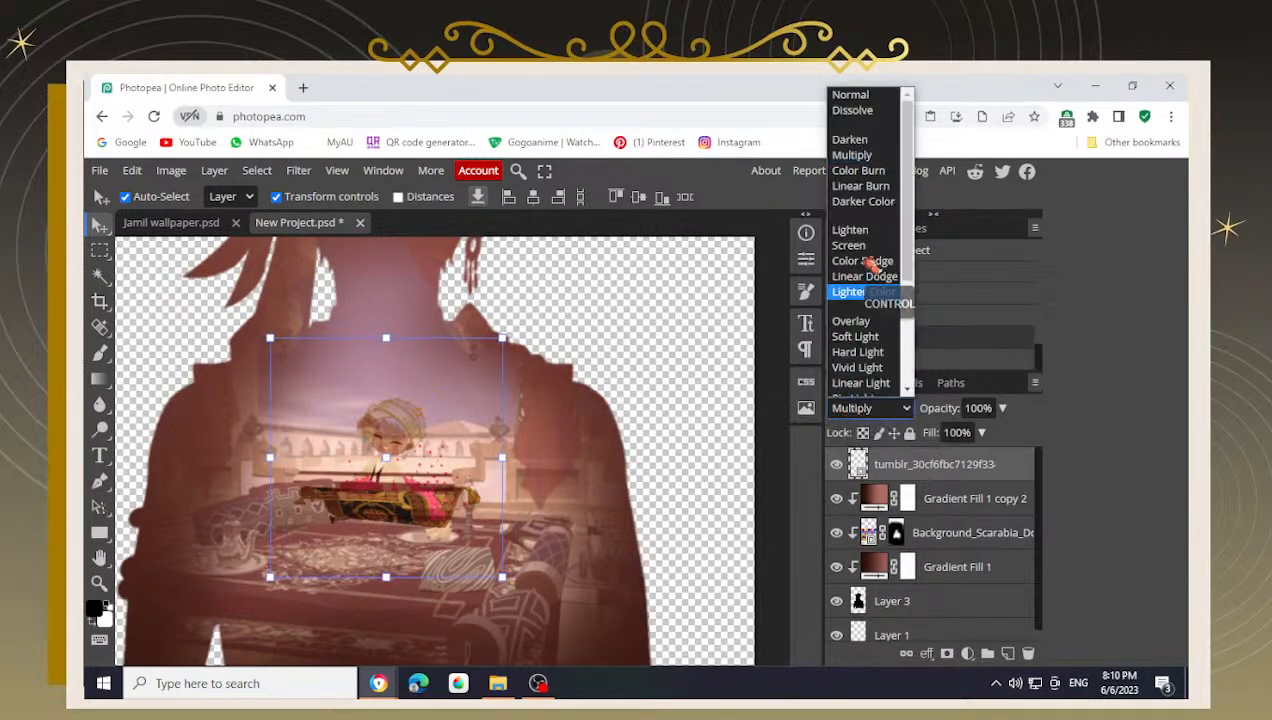
pyautogui.click(855, 95)
pyautogui.click(100, 275)
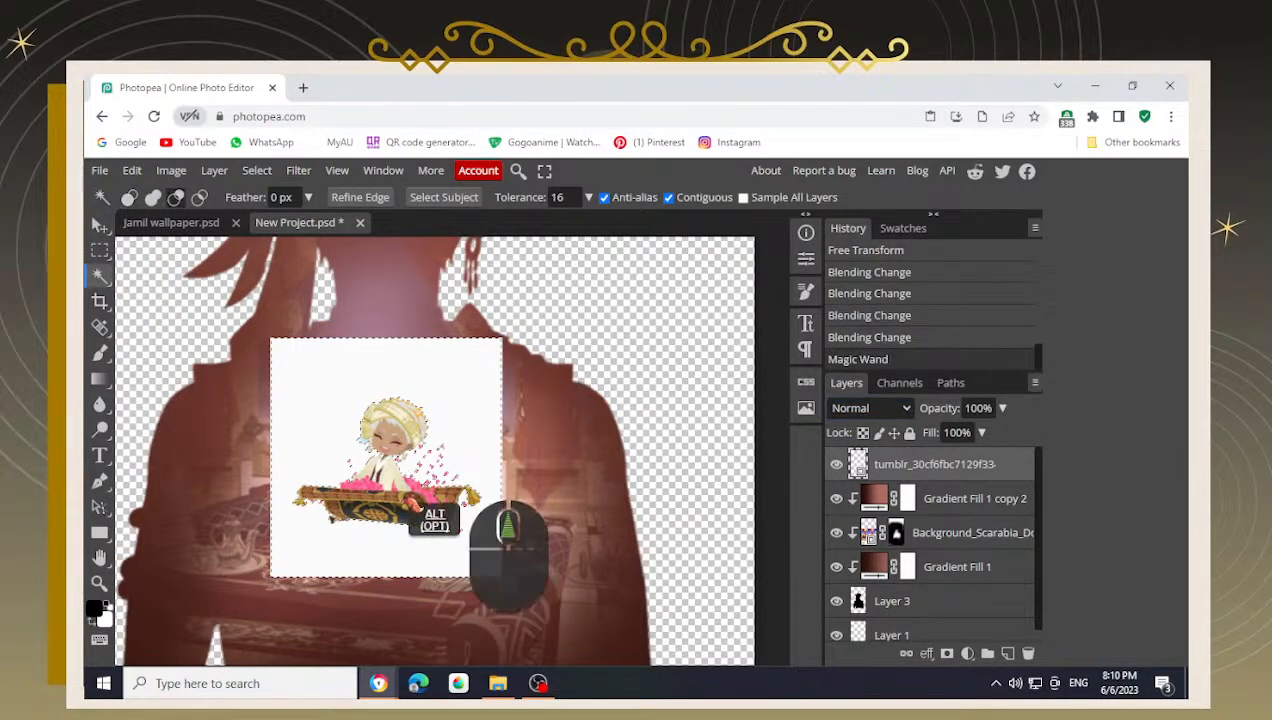
pyautogui.scroll(2, 440, 505)
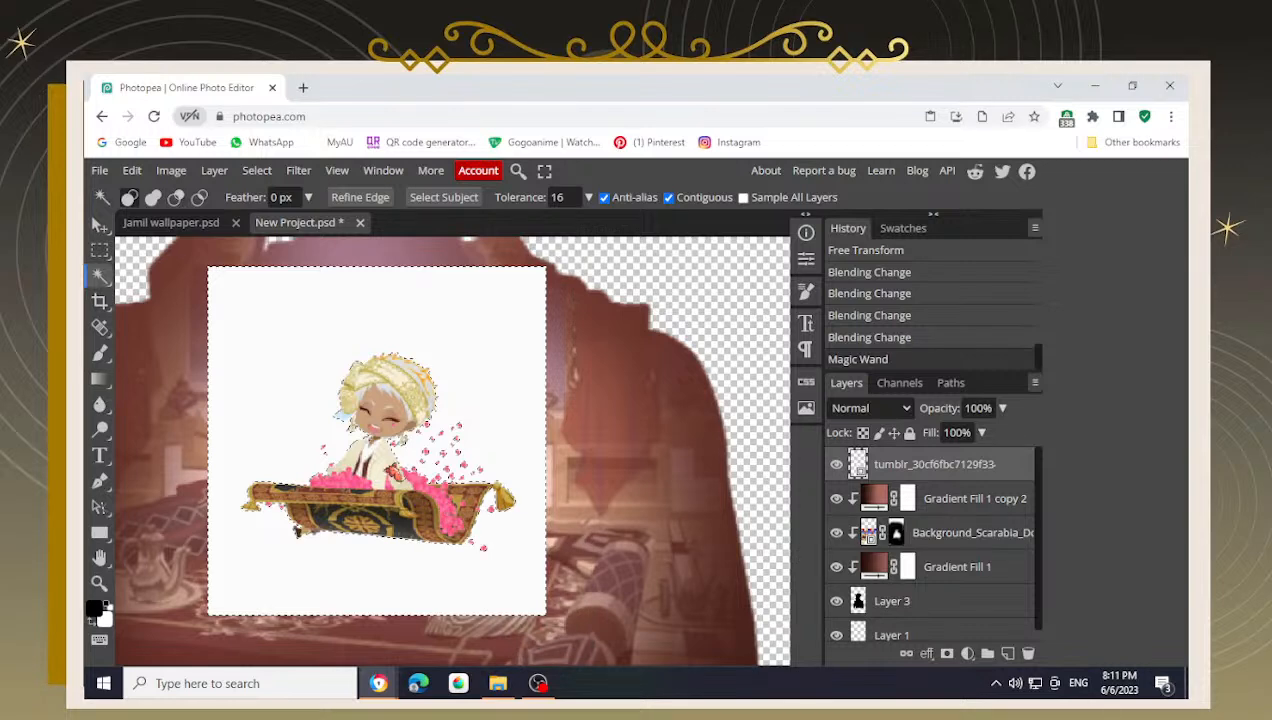
# - Rasterize the flying carpet picture layer, delete its selected white background and clear the selection
pyautogui.press('BackSpace')
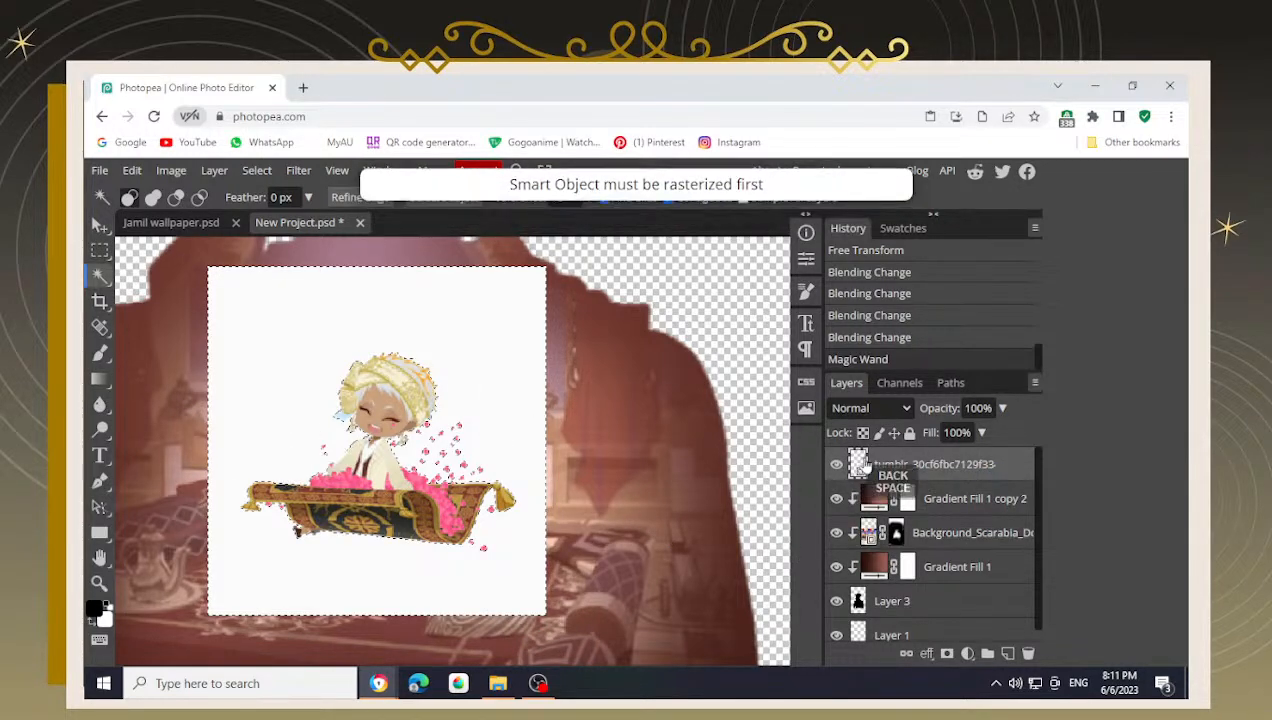
pyautogui.rightClick(873, 458)
pyautogui.click(920, 366)
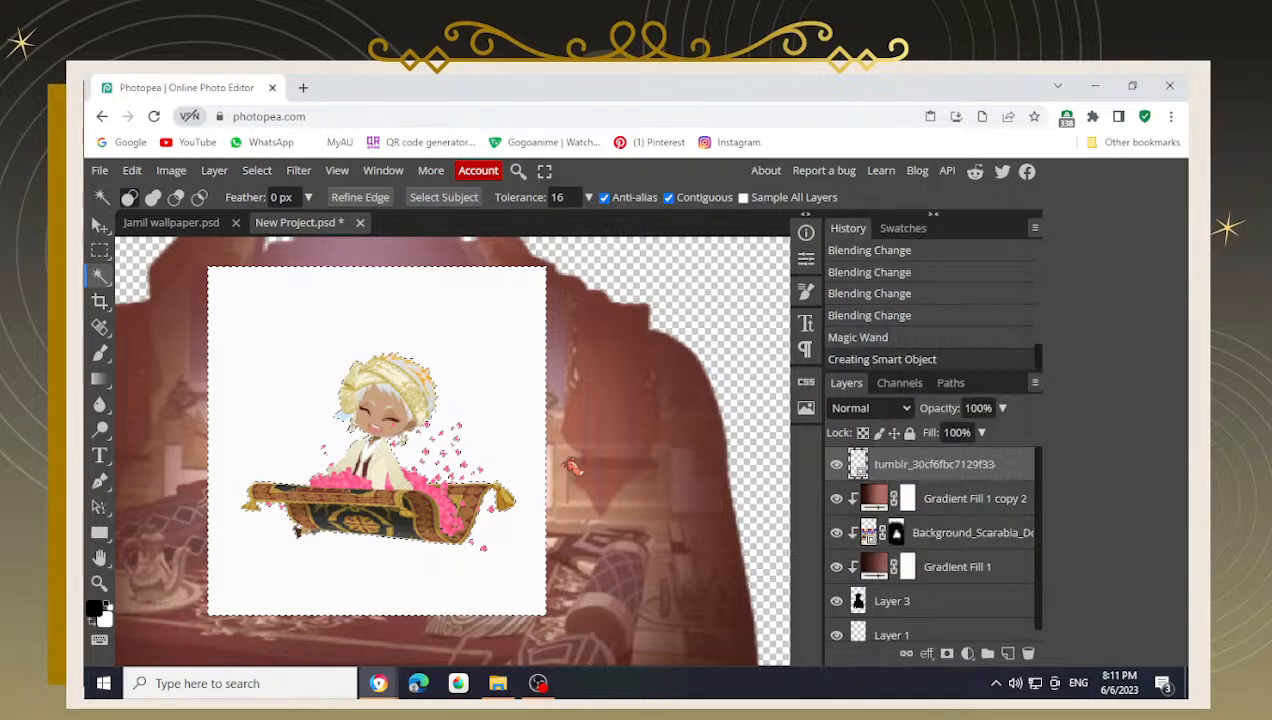
pyautogui.press('BackSpace')
pyautogui.rightClick(872, 464)
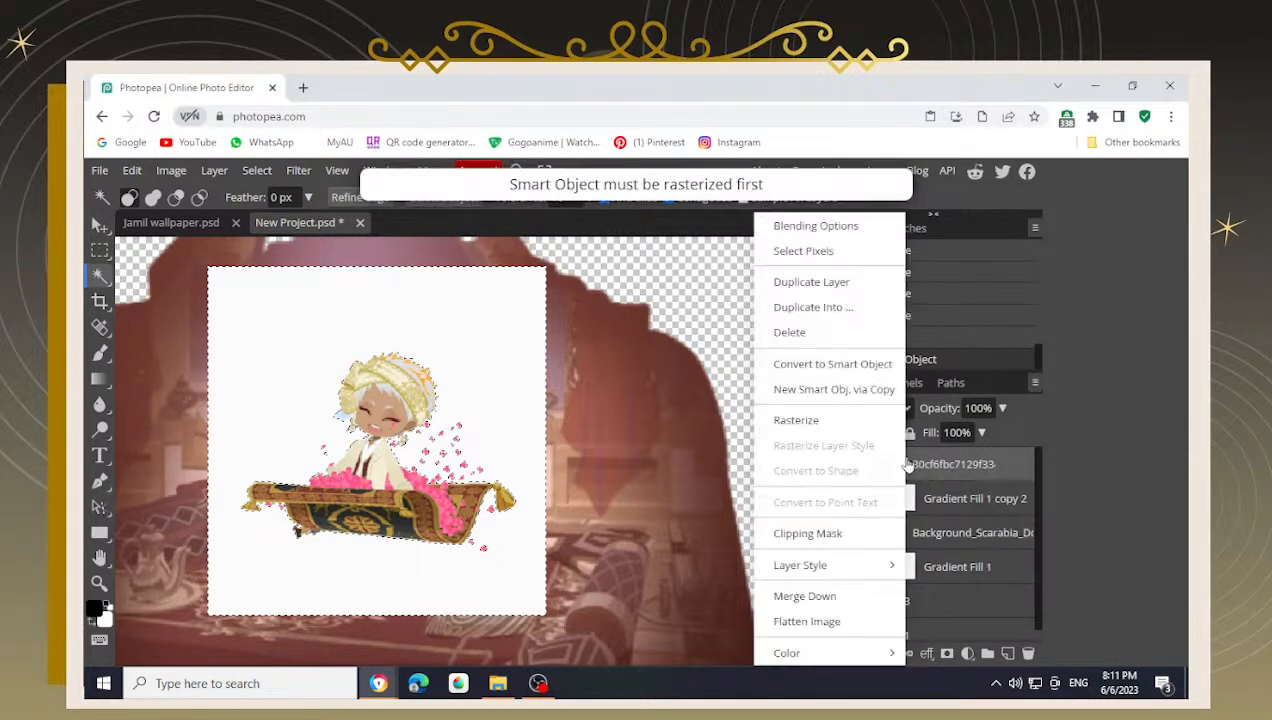
pyautogui.click(796, 420)
pyautogui.press('BackSpace')
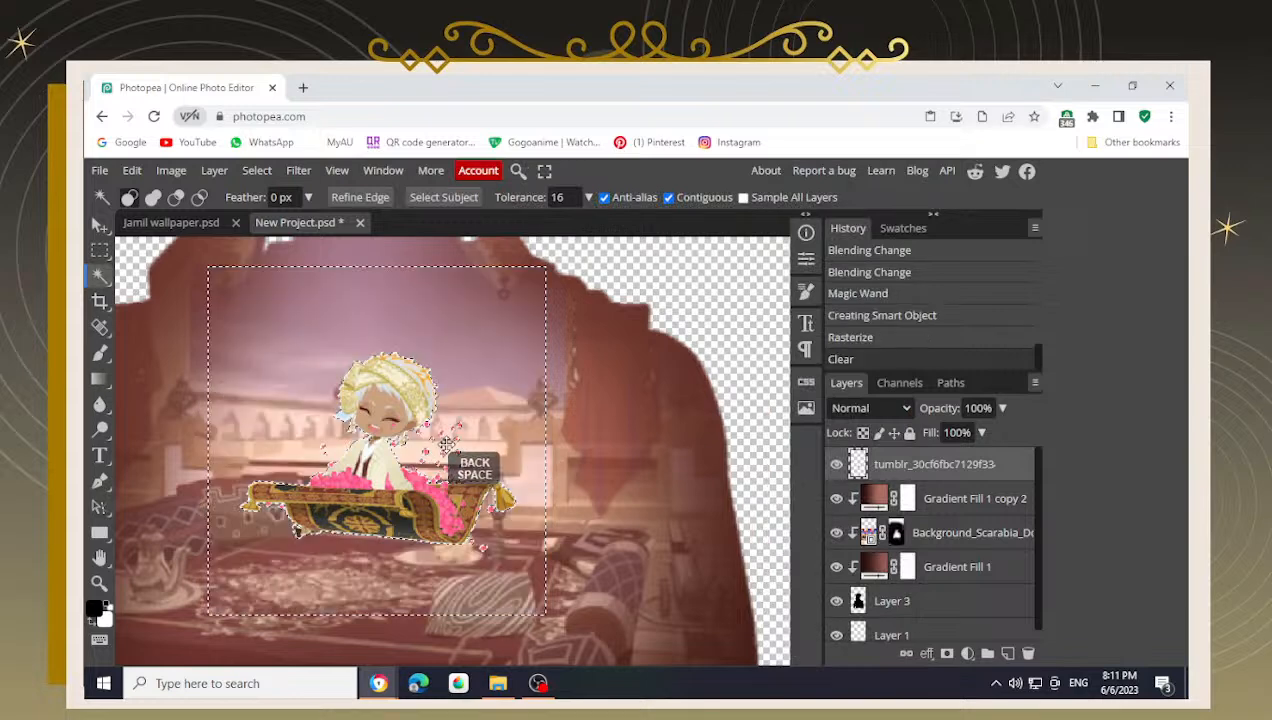
pyautogui.hotkey('ctrl', 'd')
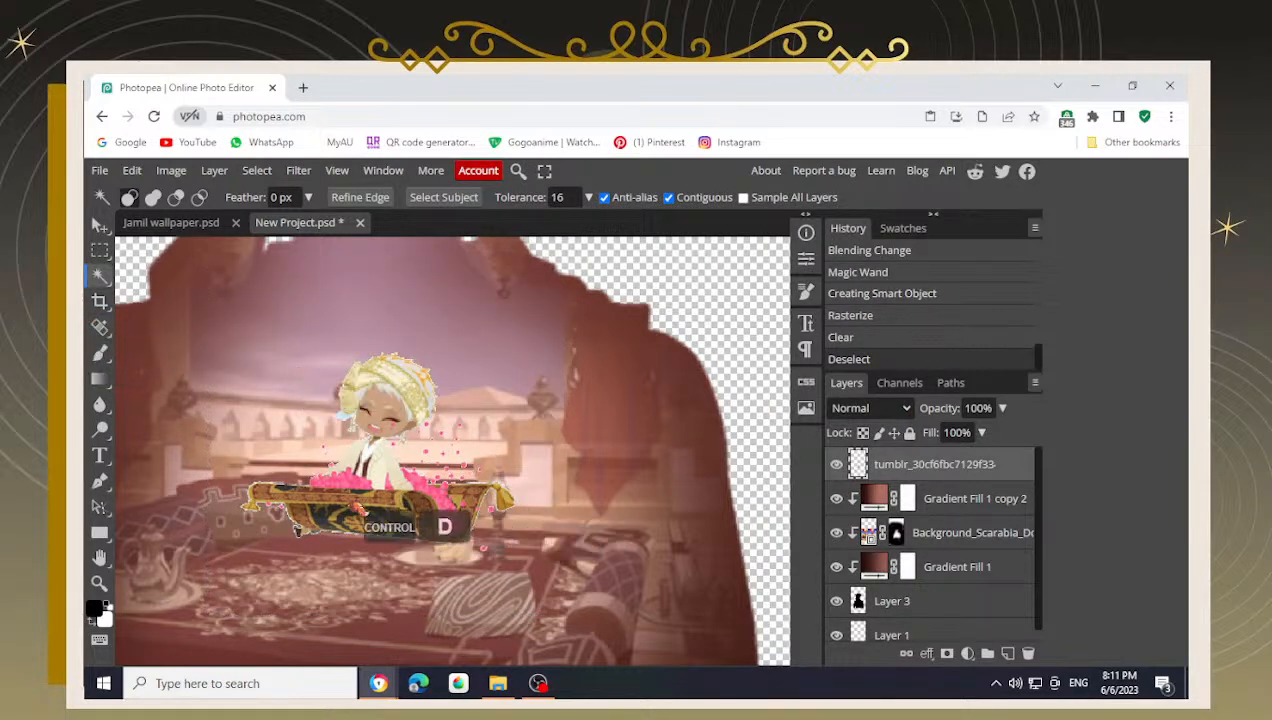
# - Turn the cut-out carpet figure into a solid black silhouette using Hue/Saturation with a lightness of -100
pyautogui.scroll(-2, 364, 514)
pyautogui.scroll(5, 364, 514)
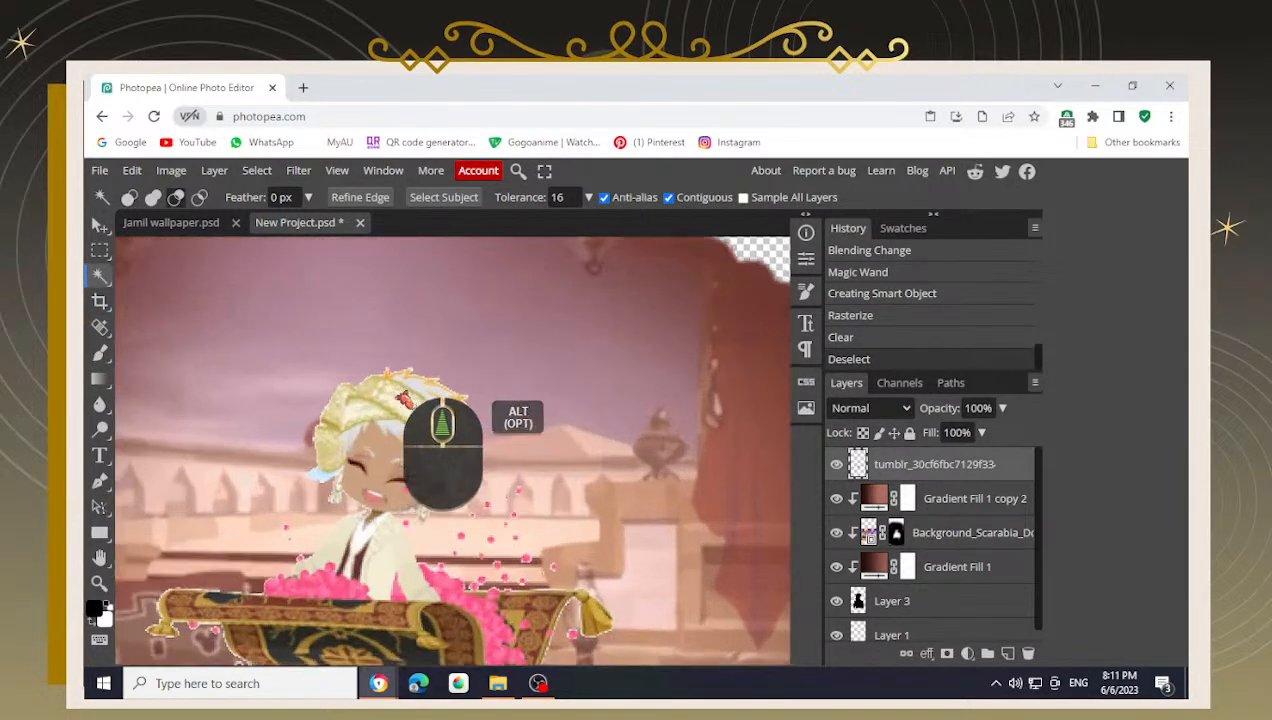
pyautogui.click(99, 228)
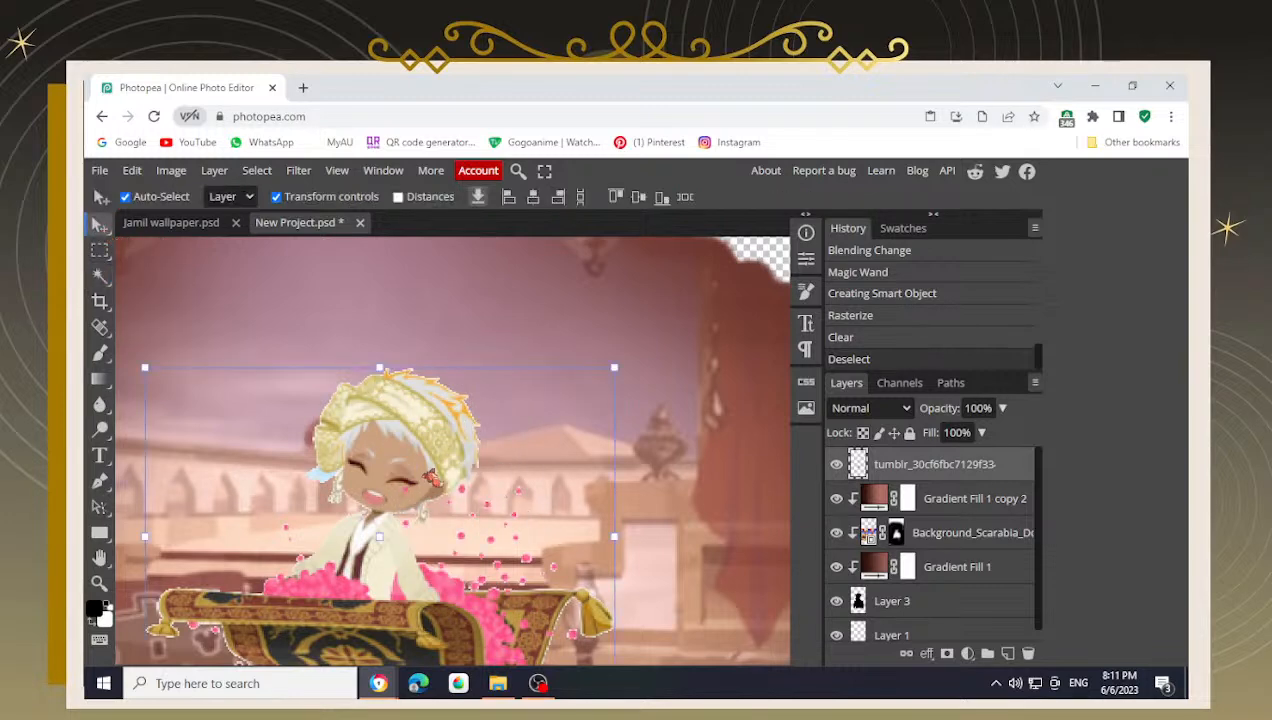
pyautogui.moveTo(428, 476); pyautogui.dragTo(425, 485)
pyautogui.hotkey('ctrl', 'u')
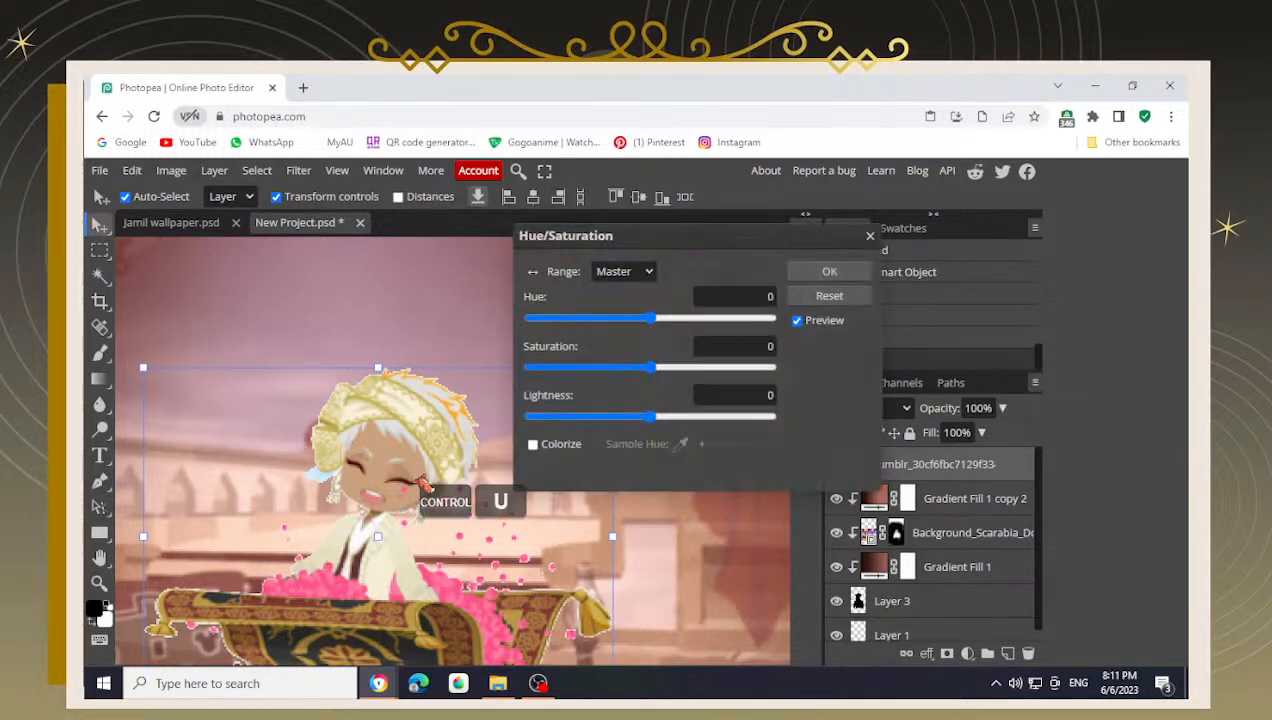
pyautogui.moveTo(649, 418); pyautogui.dragTo(465, 441)
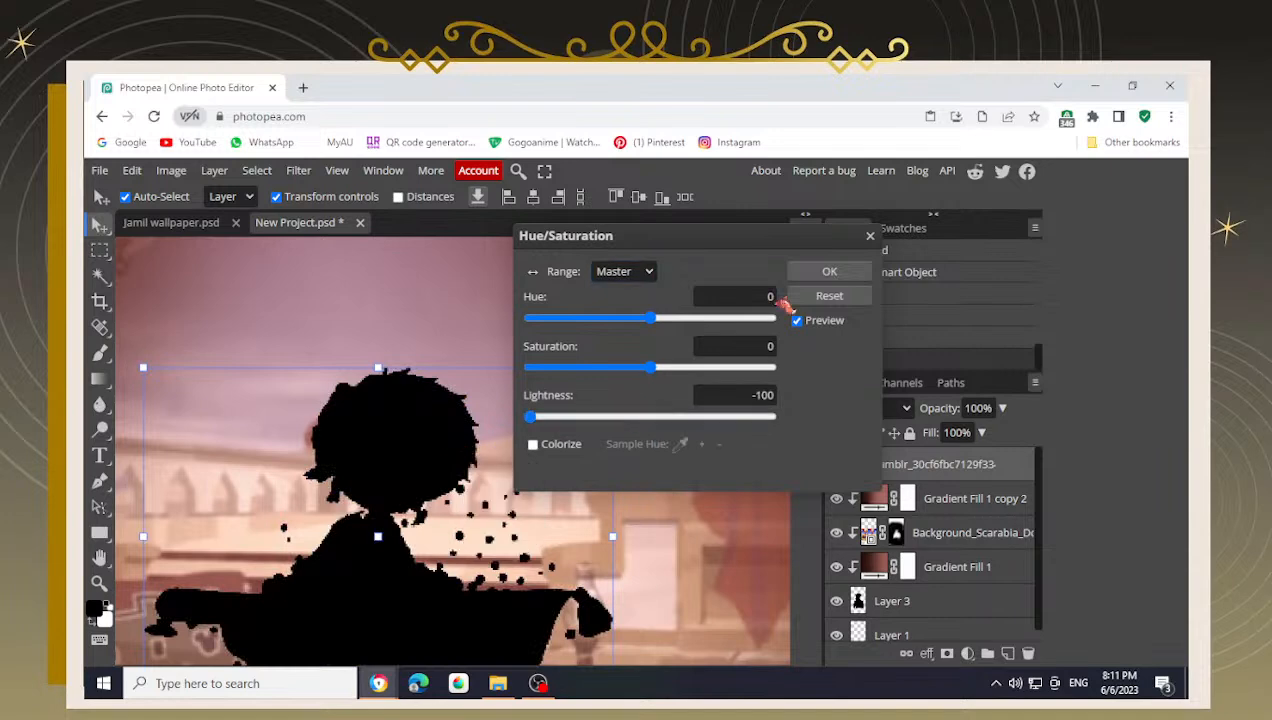
pyautogui.click(829, 271)
# - Scale the carpet silhouette to 84.84%, rotate it 2.0° and place it right of center on the large silhouette's back
pyautogui.scroll(-3, 393, 494)
pyautogui.moveTo(392, 494); pyautogui.dragTo(438, 468)
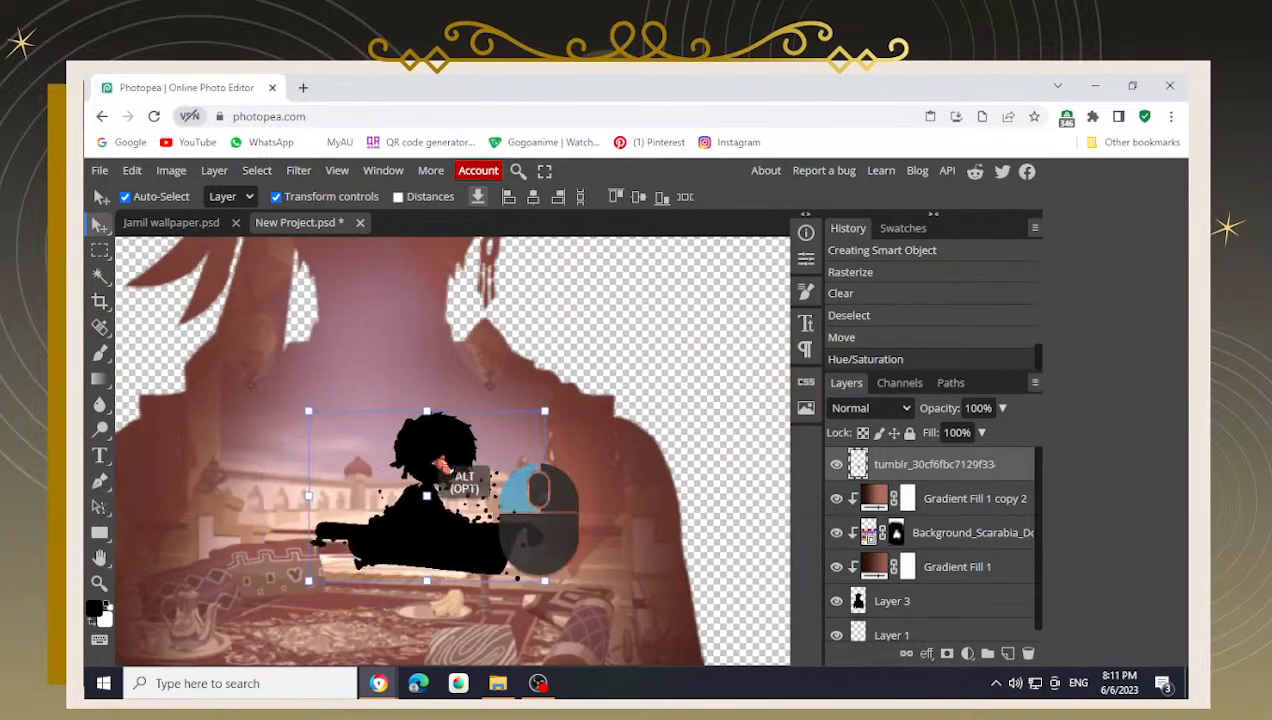
pyautogui.moveTo(544, 410); pyautogui.dragTo(512, 453)
pyautogui.moveTo(430, 520); pyautogui.dragTo(433, 475)
pyautogui.moveTo(523, 385); pyautogui.dragTo(530, 382)
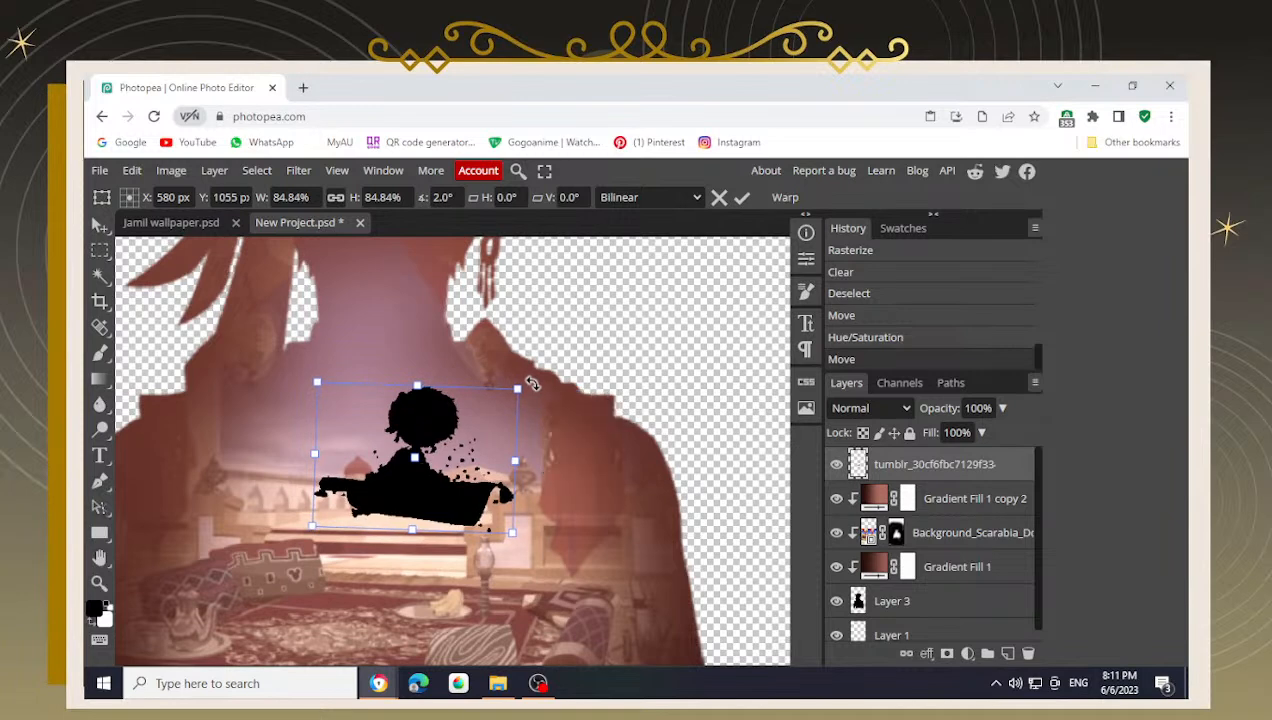
pyautogui.moveTo(414, 467); pyautogui.dragTo(467, 479)
pyautogui.scroll(-2, 540, 467)
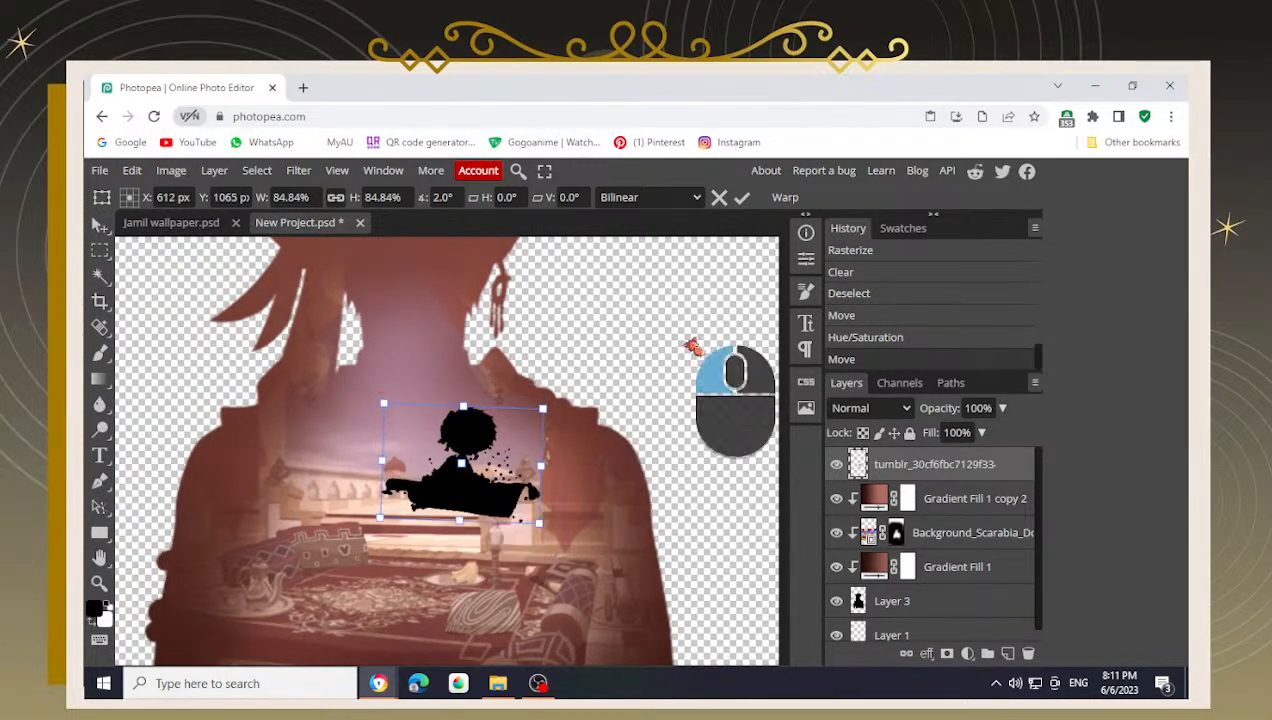
pyautogui.press('Return')
# - Shift the carpet silhouette slightly left and down within the lounge scene
pyautogui.click(520, 425)
pyautogui.scroll(-2, 492, 480)
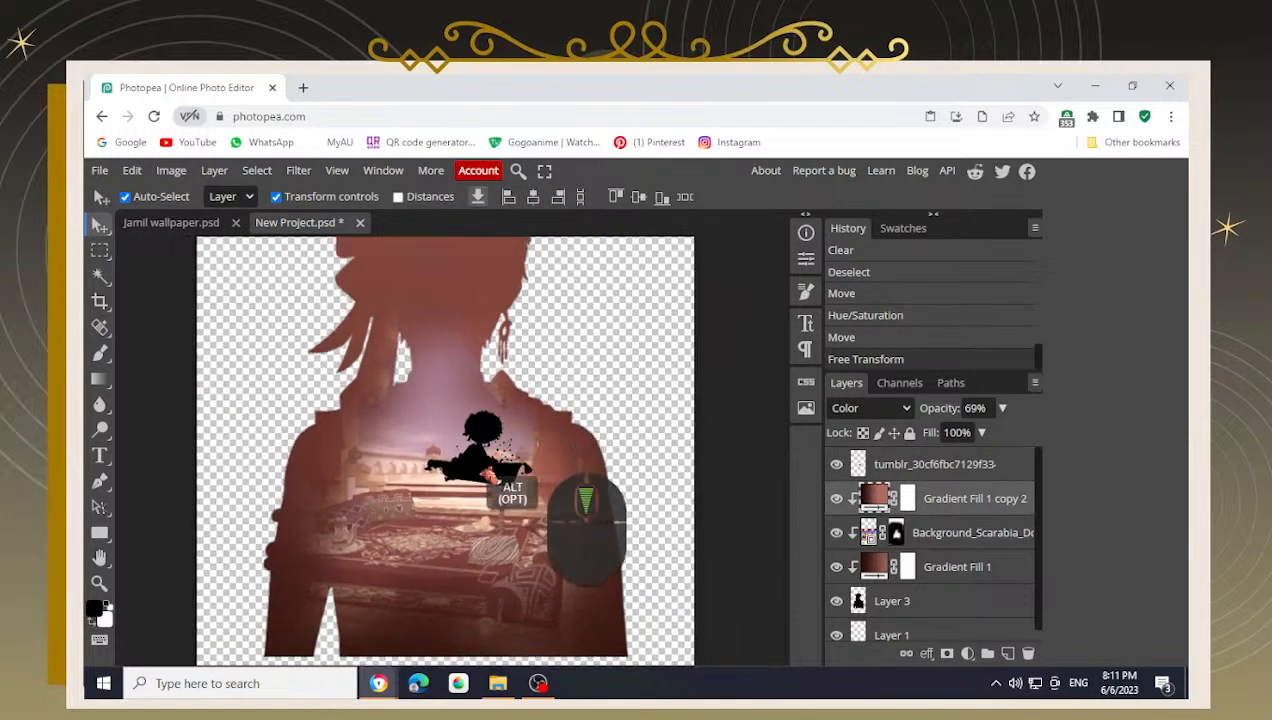
pyautogui.click(487, 468)
pyautogui.click(620, 371)
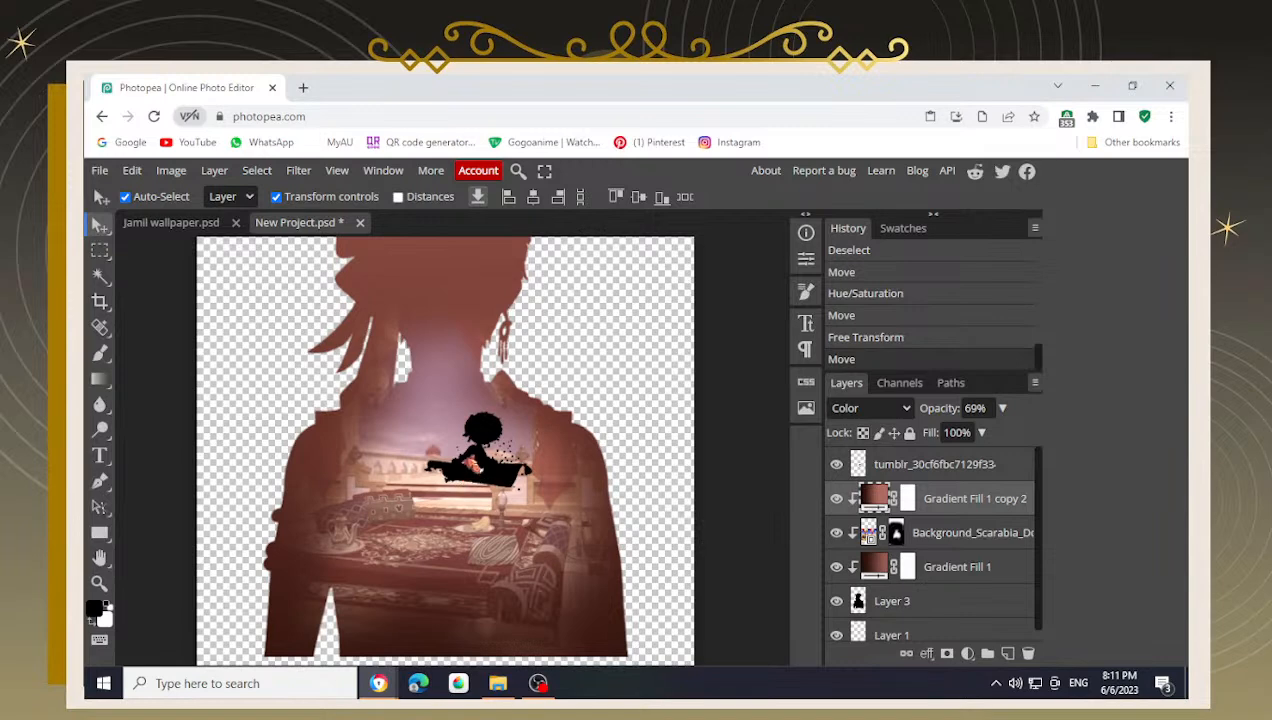
pyautogui.click(478, 495)
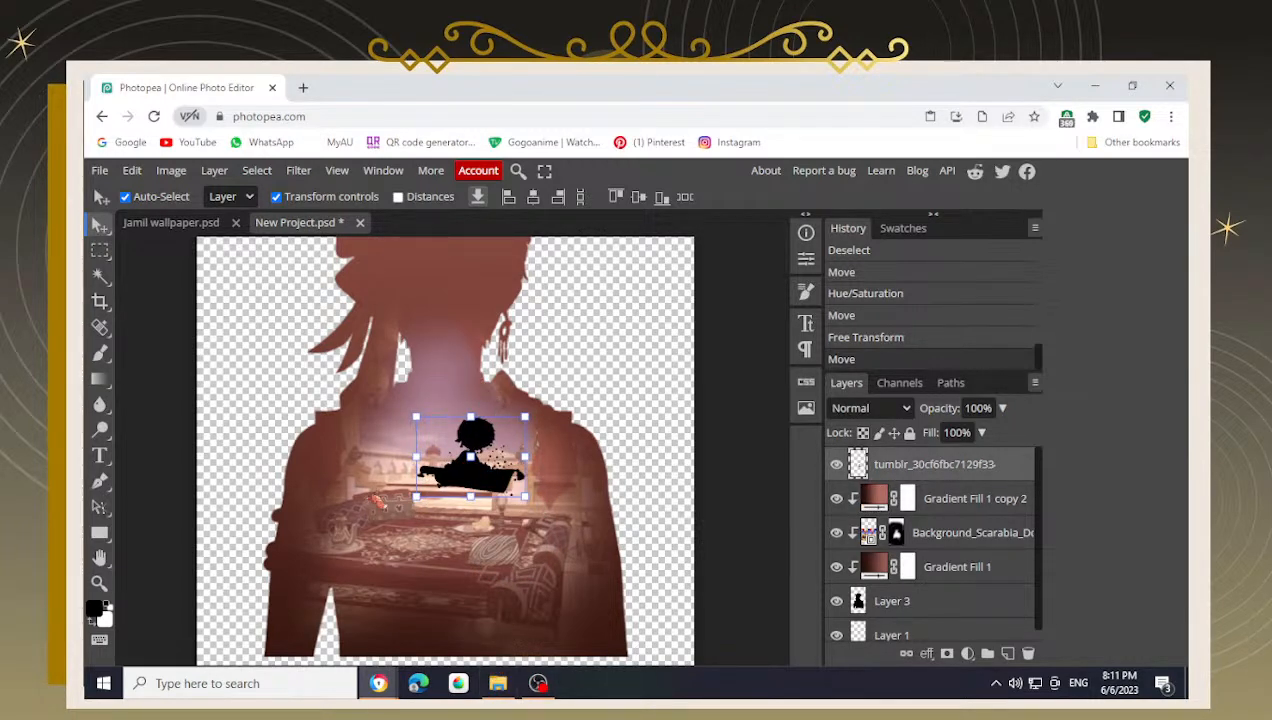
pyautogui.click(628, 314)
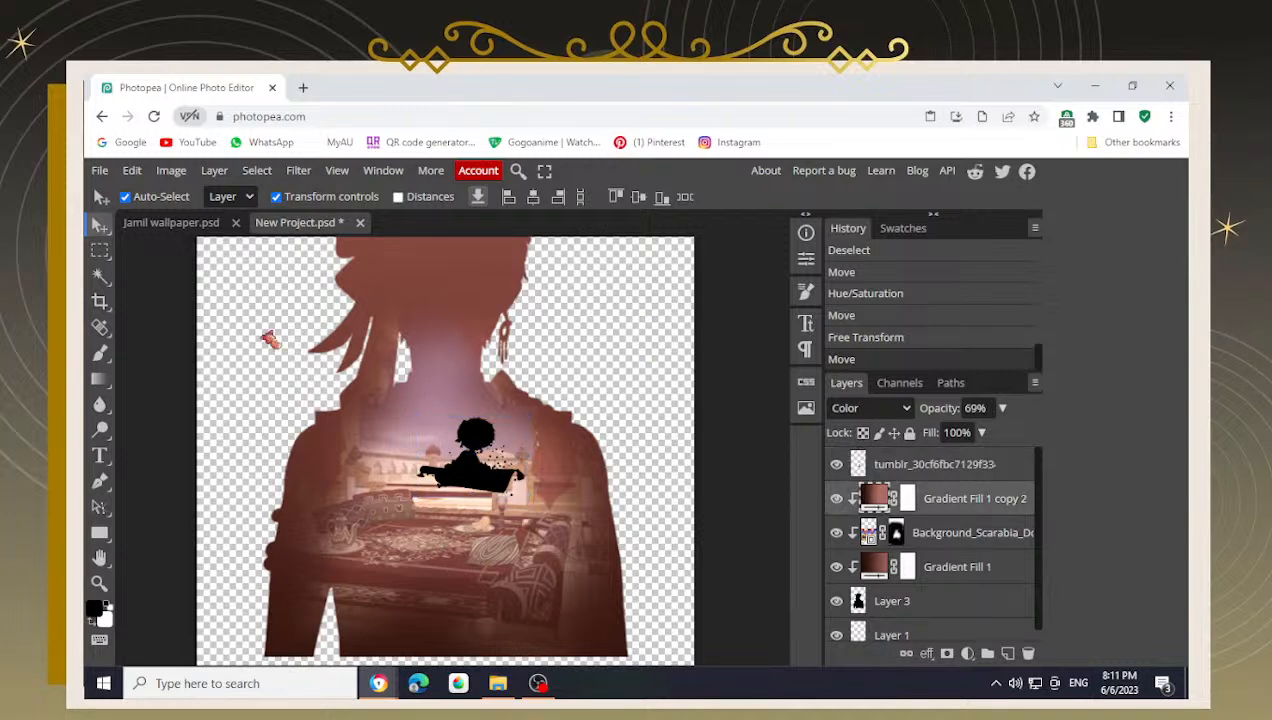
# - Copy the Color Fill 2 layer that colors the small chibi silhouette in Jamil wallpaper.psd
pyautogui.click(171, 223)
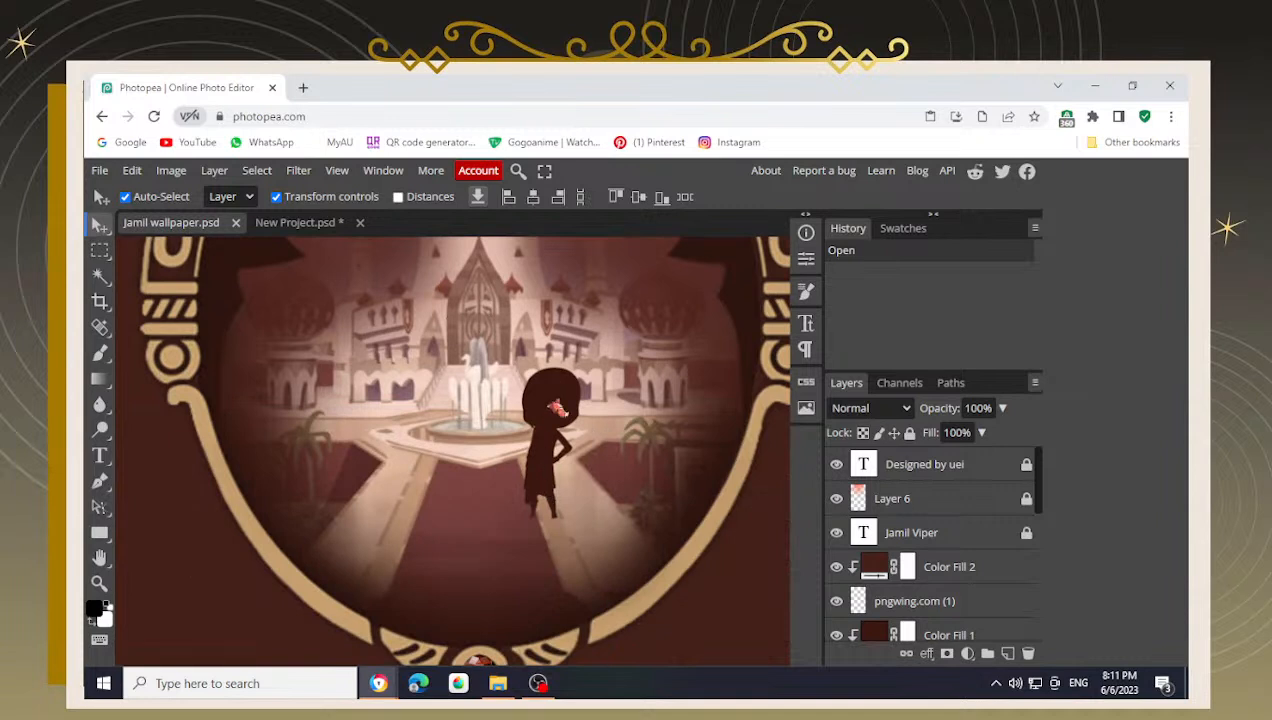
pyautogui.scroll(-3, 930, 598)
pyautogui.scroll(3, 935, 585)
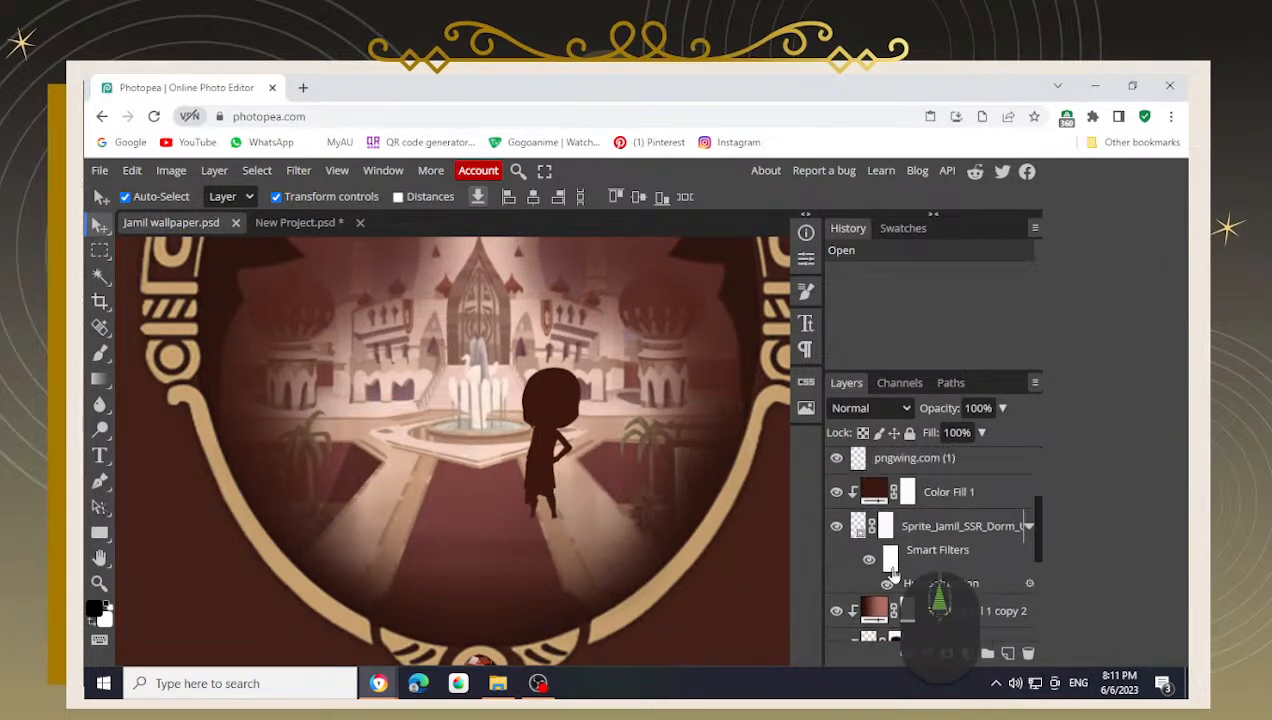
pyautogui.click(566, 417)
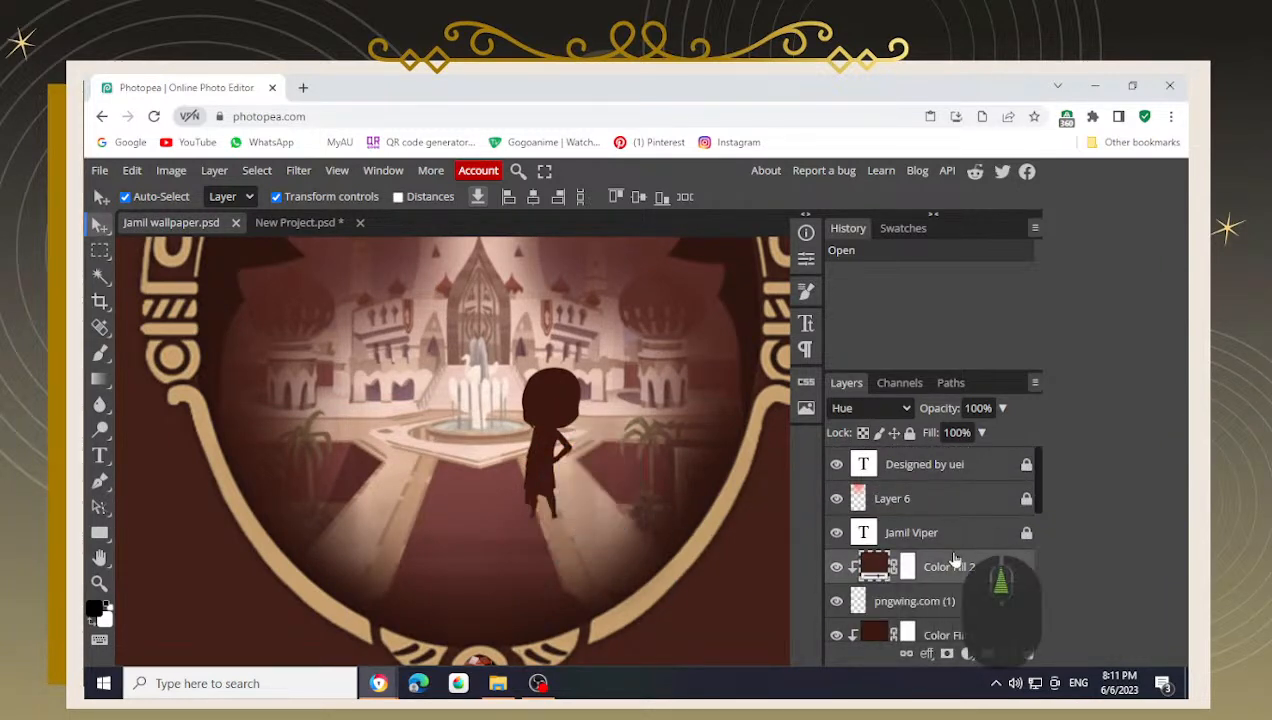
pyautogui.scroll(-2, 950, 548)
pyautogui.scroll(2, 945, 543)
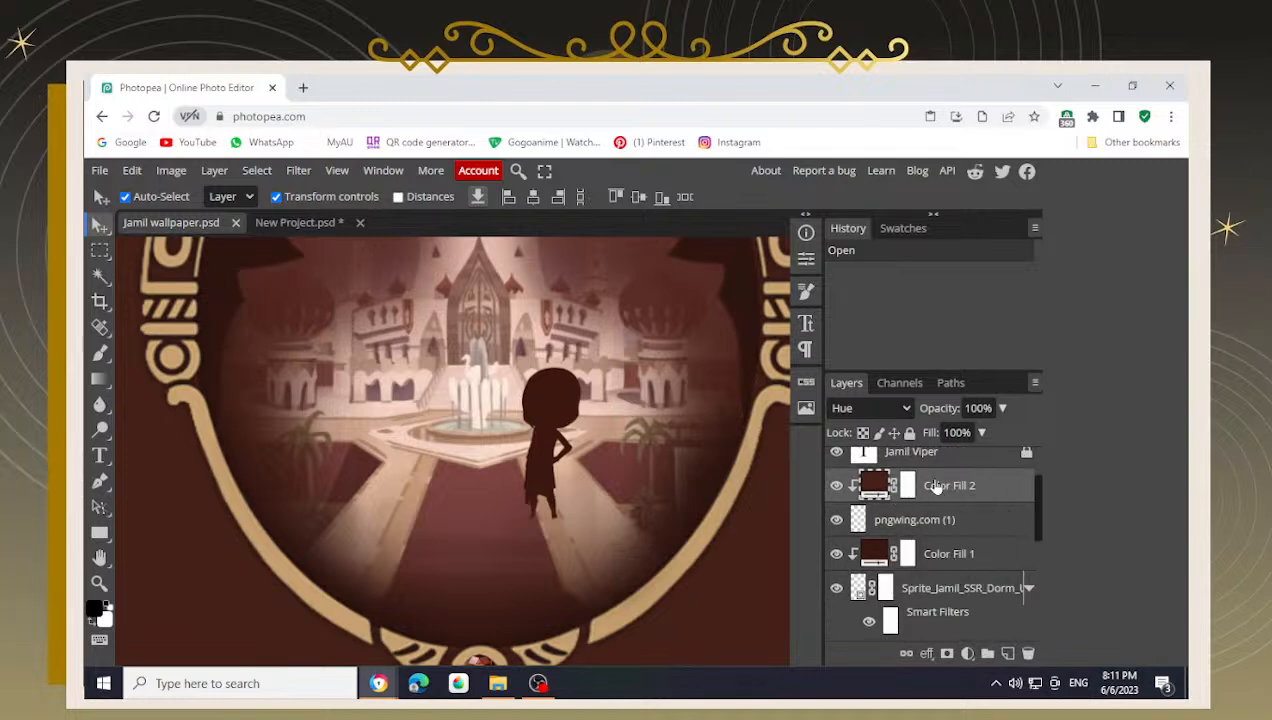
# - Paste the copied color fill directly above the carpet picture layer in New Project.psd
pyautogui.click(300, 222)
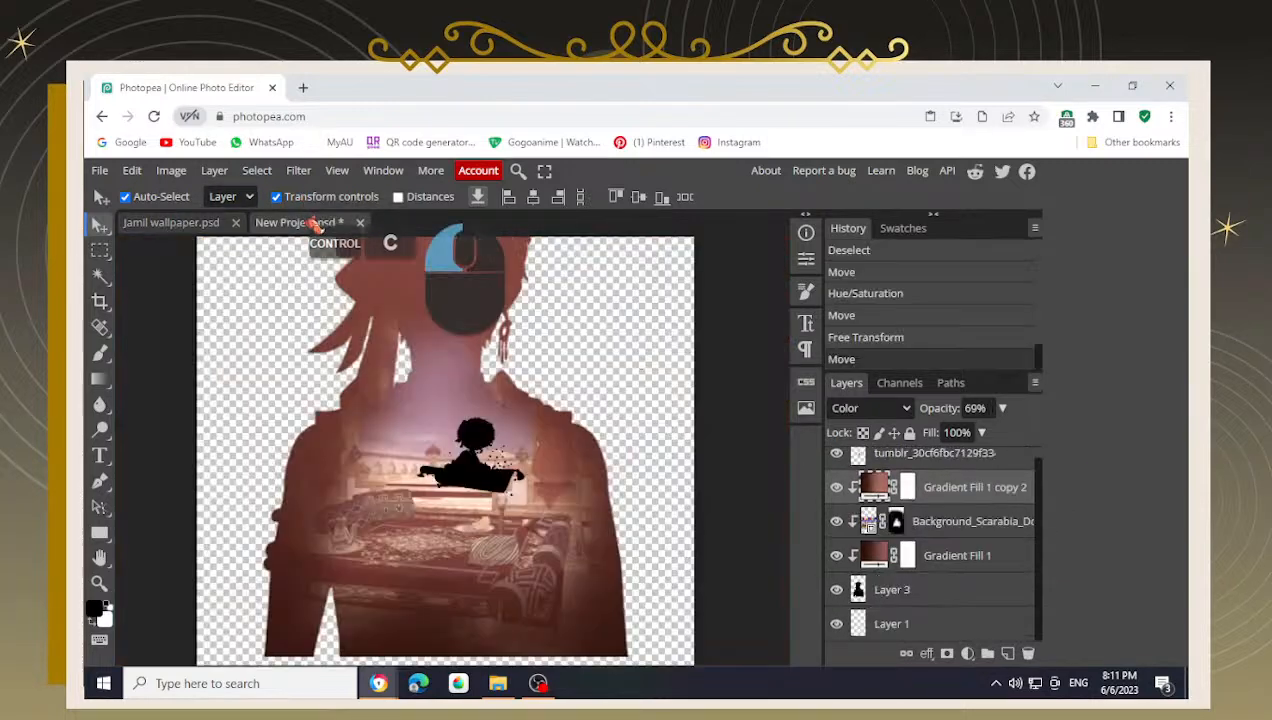
pyautogui.scroll(1, 938, 513)
pyautogui.click(900, 464)
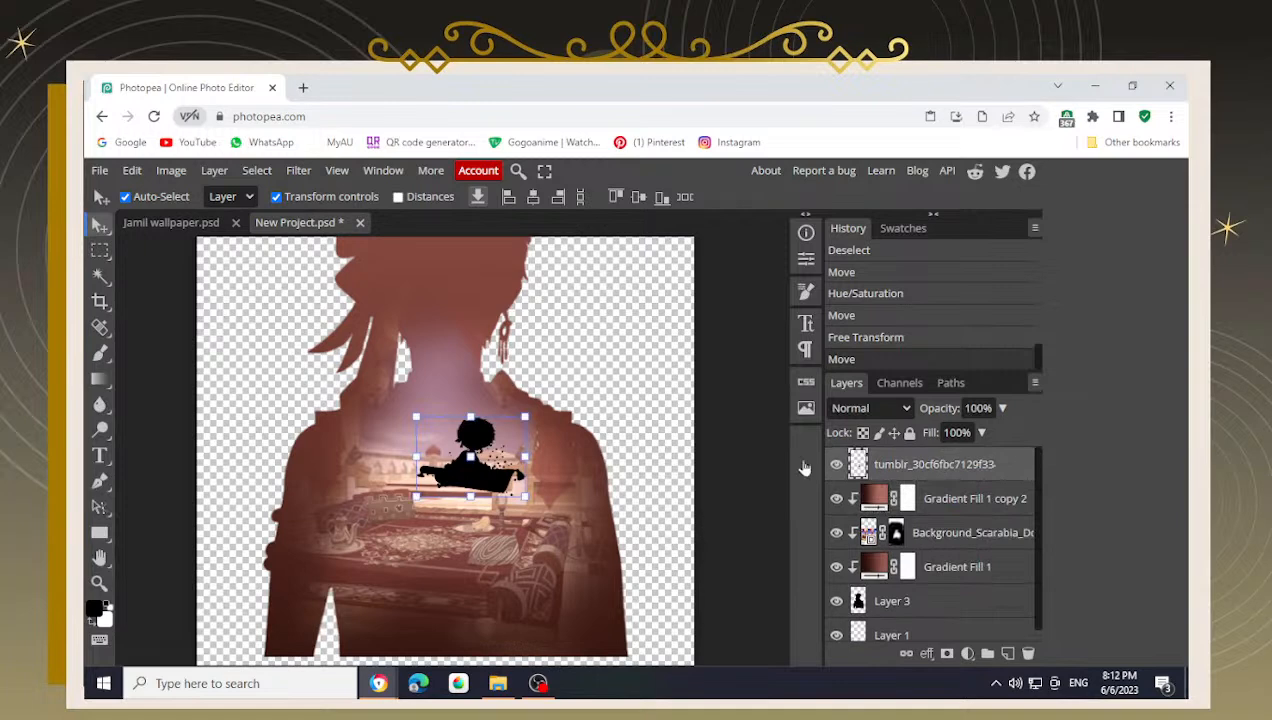
pyautogui.hotkey('ctrl', 'v')
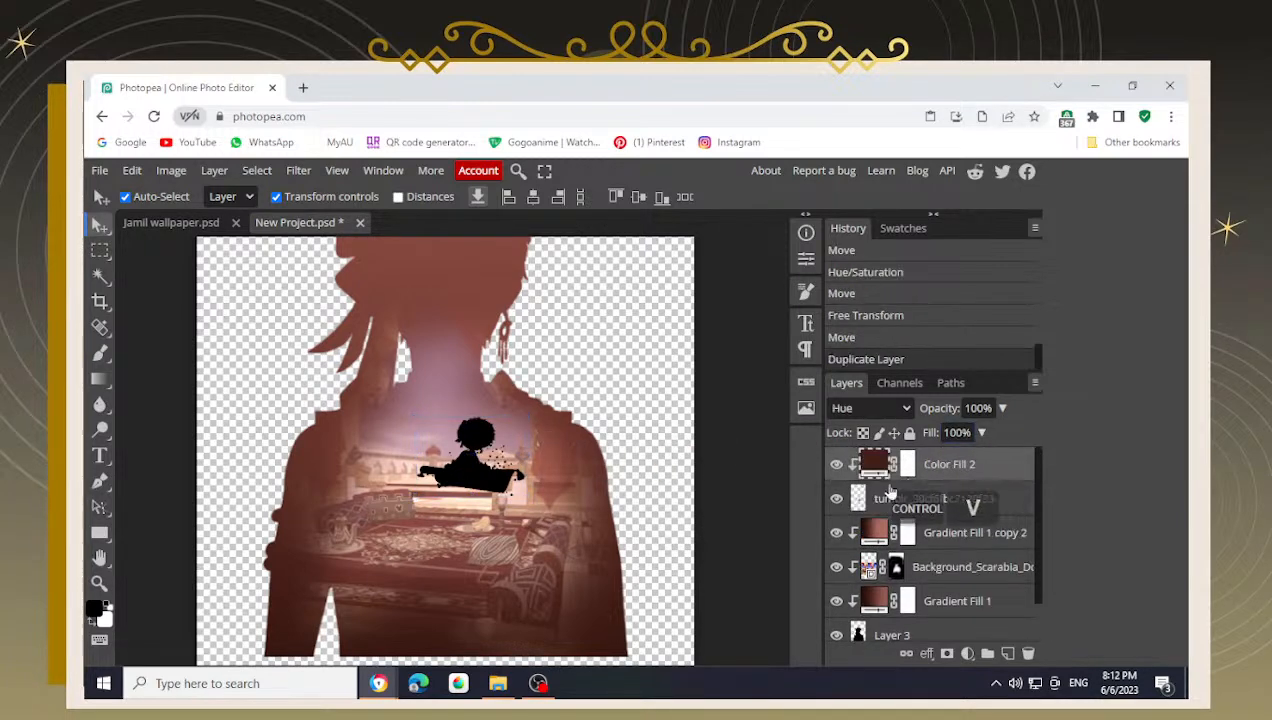
# - Try releasing the clipping mask of the Color Fill 2 layer, then clip it to the carpet silhouette layer again
pyautogui.click(906, 495)
pyautogui.click(935, 464)
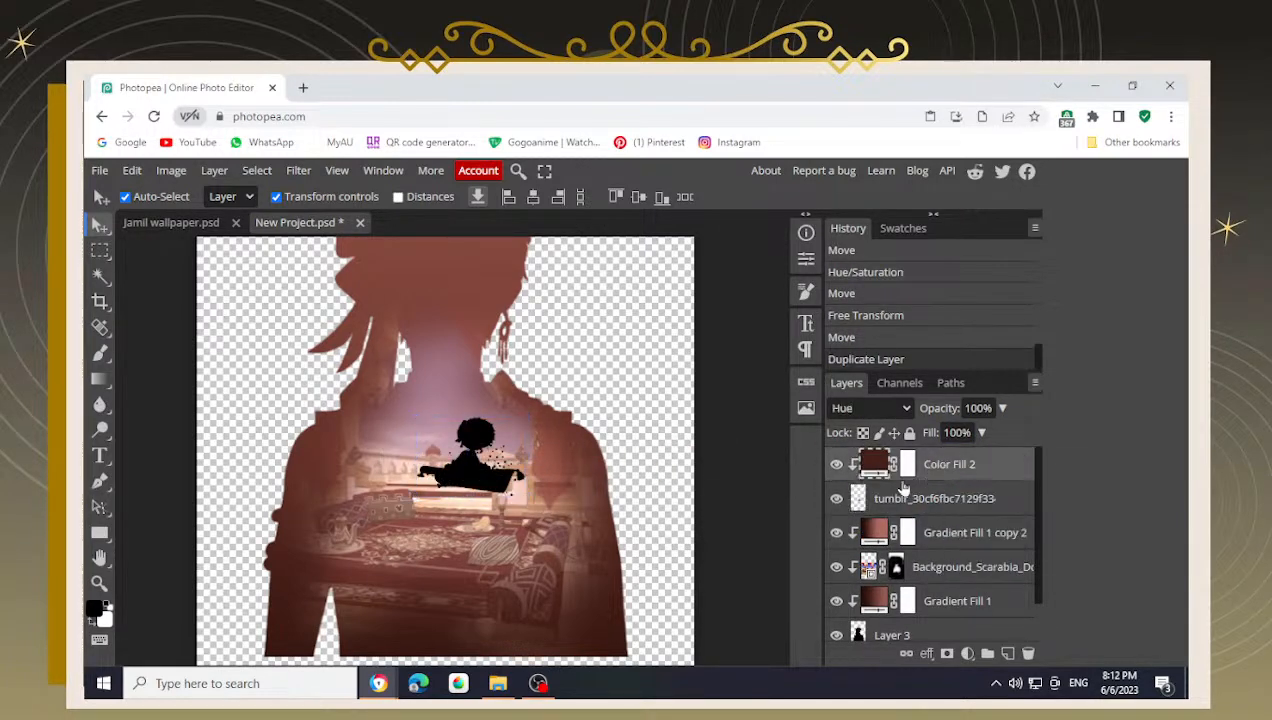
pyautogui.click(880, 502)
pyautogui.click(943, 461)
pyautogui.click(915, 494)
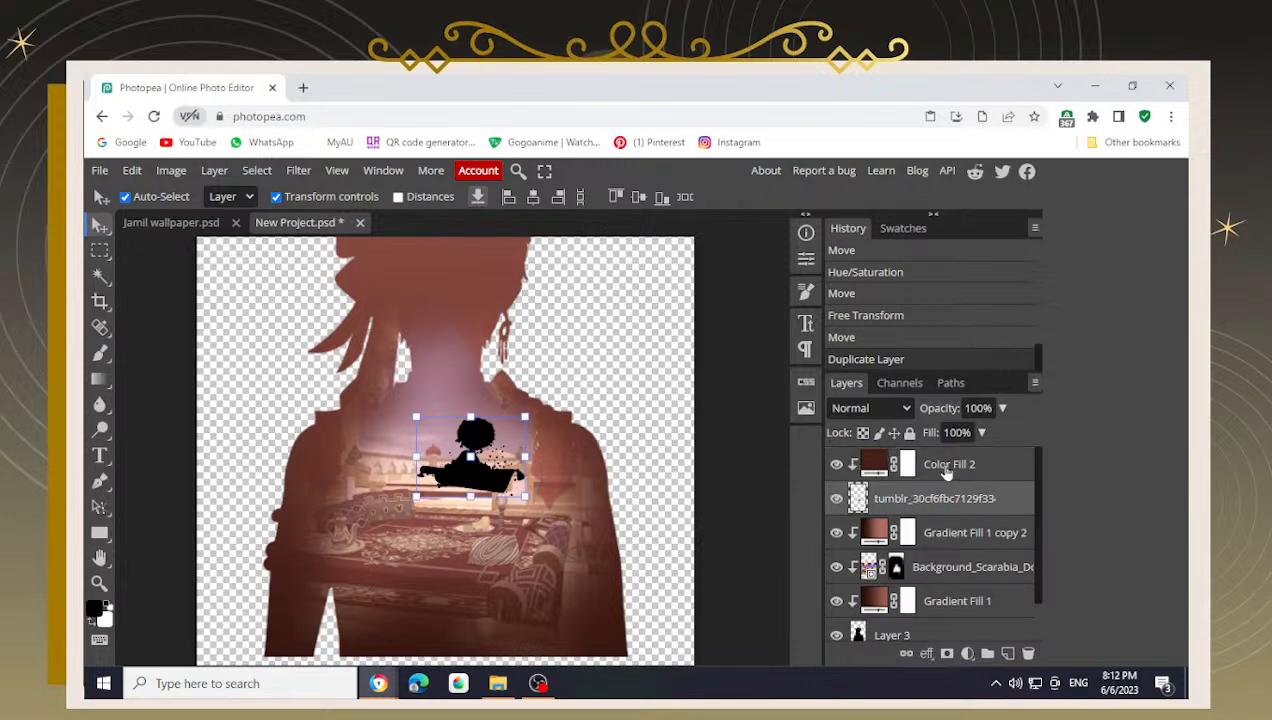
pyautogui.click(946, 470)
pyautogui.keyDown('alt'); pyautogui.click(940, 472); pyautogui.keyUp('alt')
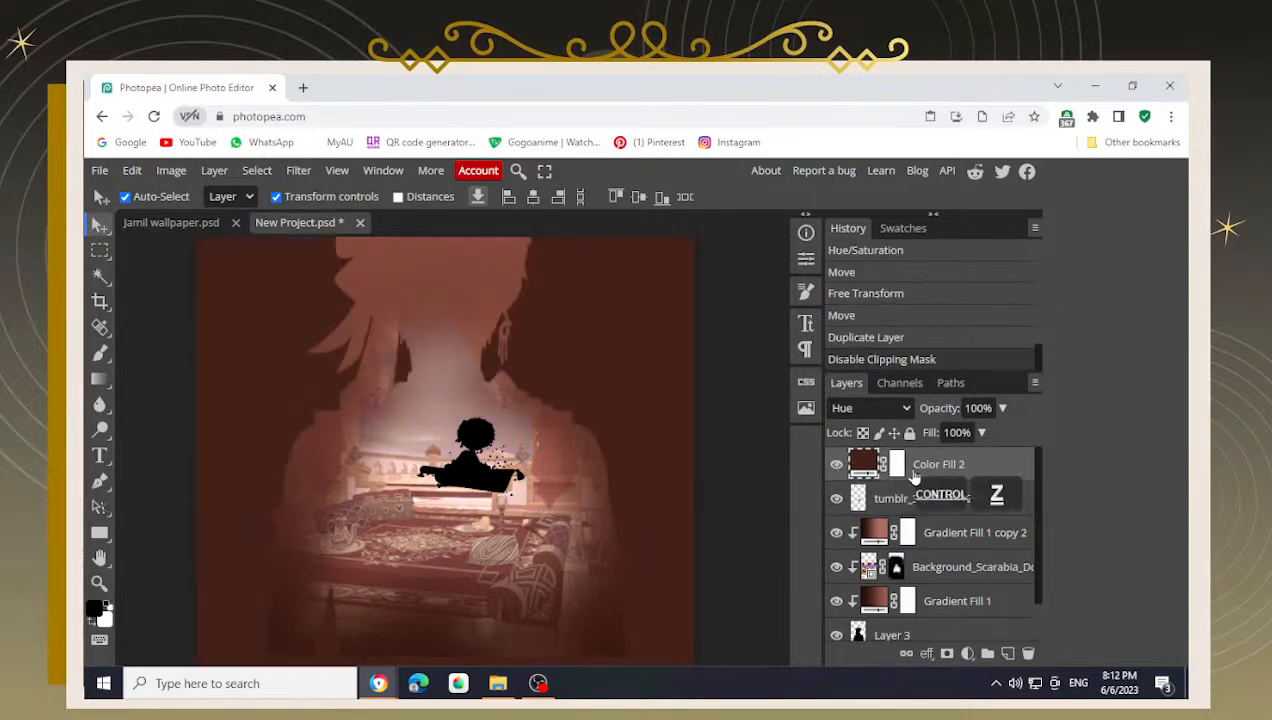
pyautogui.hotkey('ctrl', 'z')
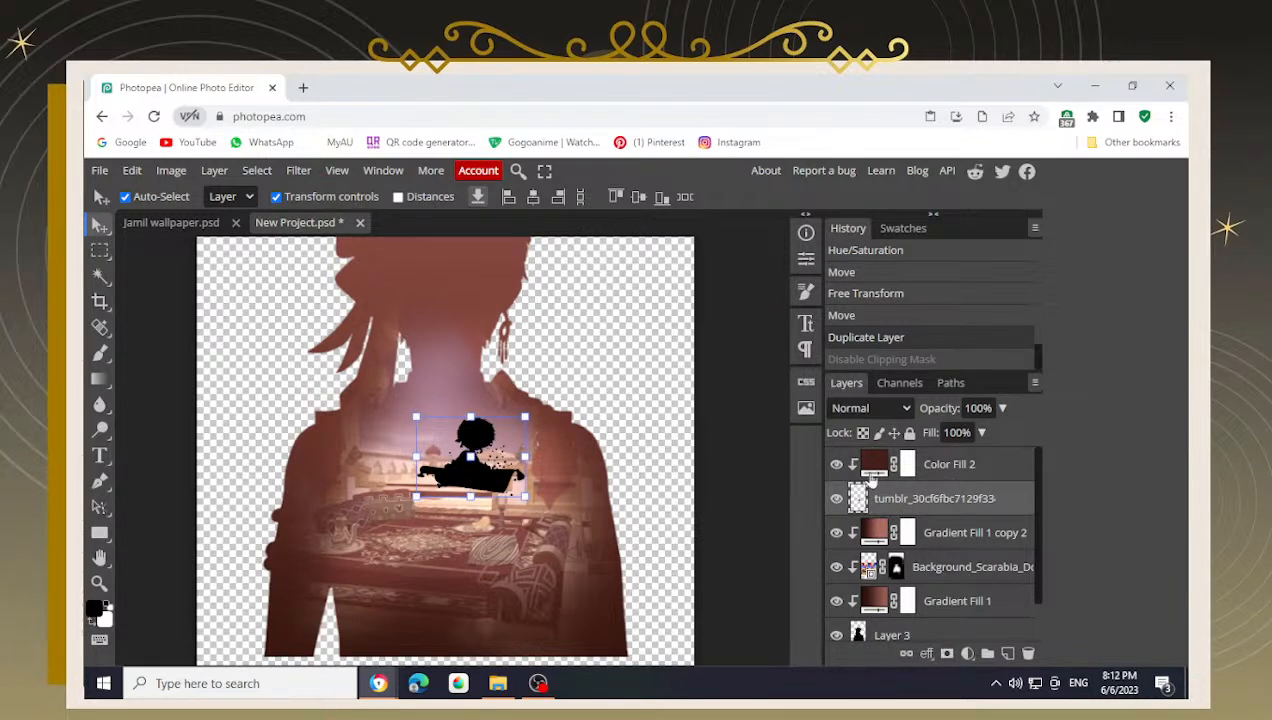
pyautogui.click(886, 475)
pyautogui.keyDown('alt'); pyautogui.click(948, 478); pyautogui.keyUp('alt')
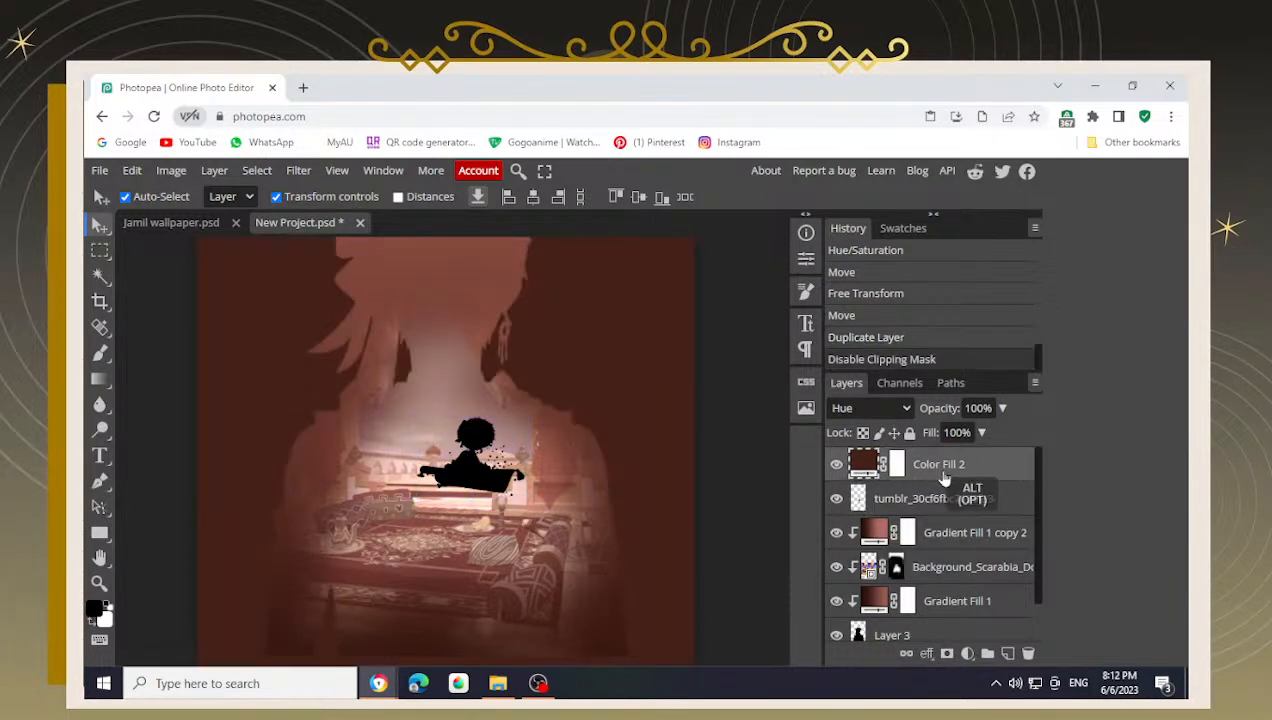
pyautogui.keyDown('alt'); pyautogui.click(943, 479); pyautogui.keyUp('alt')
pyautogui.click(866, 509)
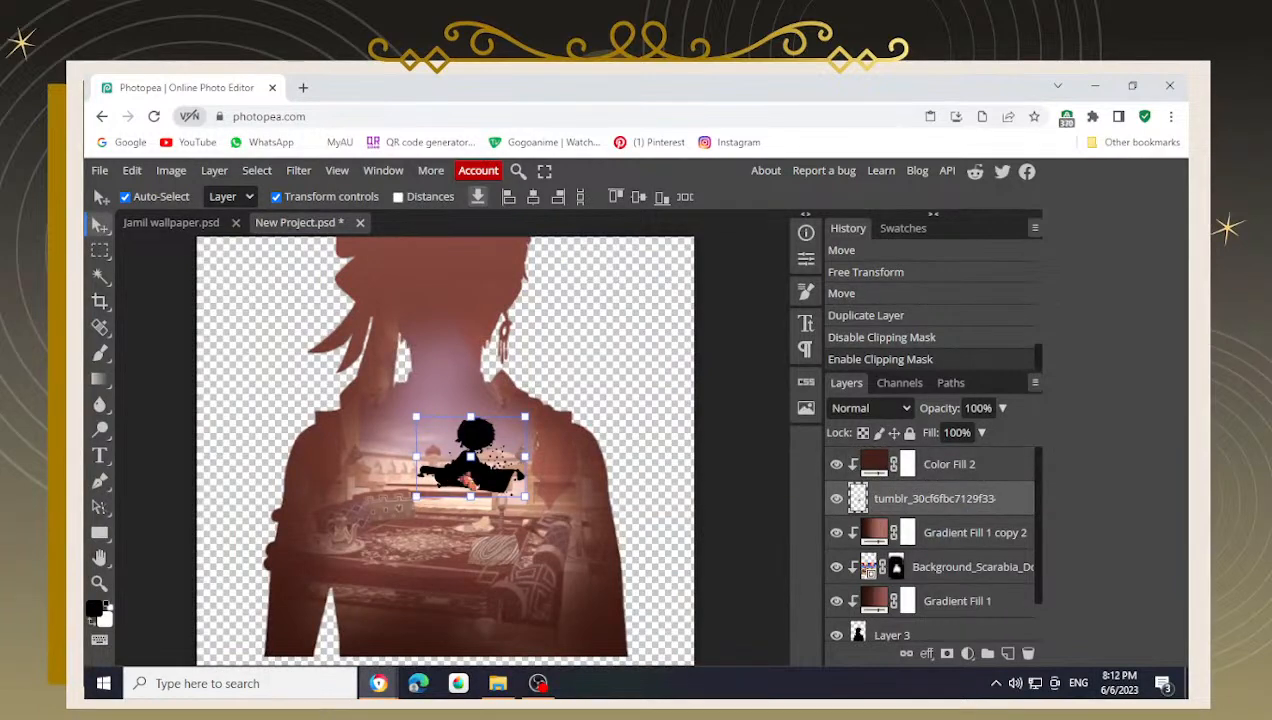
# - Set the Color Fill 2 layer's blend mode to Normal to tint the carpet silhouette dark brown
pyautogui.scroll(4, 463, 480)
pyautogui.click(505, 500)
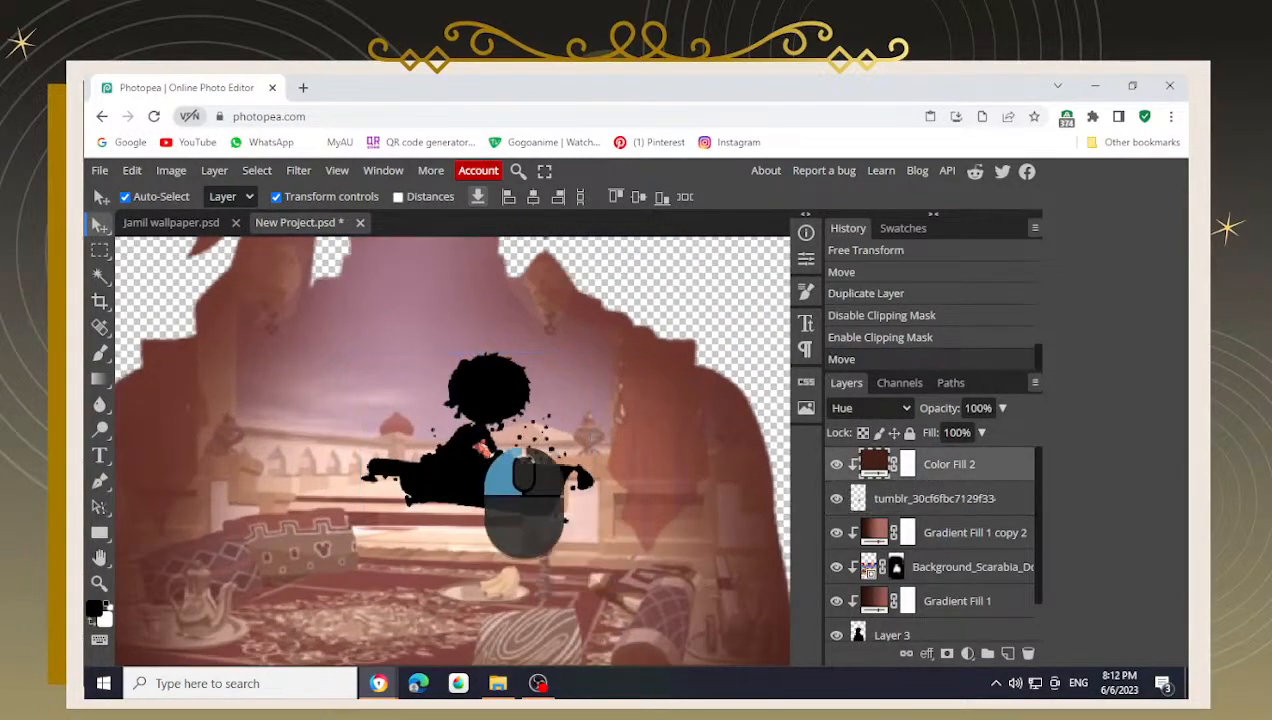
pyautogui.scroll(-2, 585, 465)
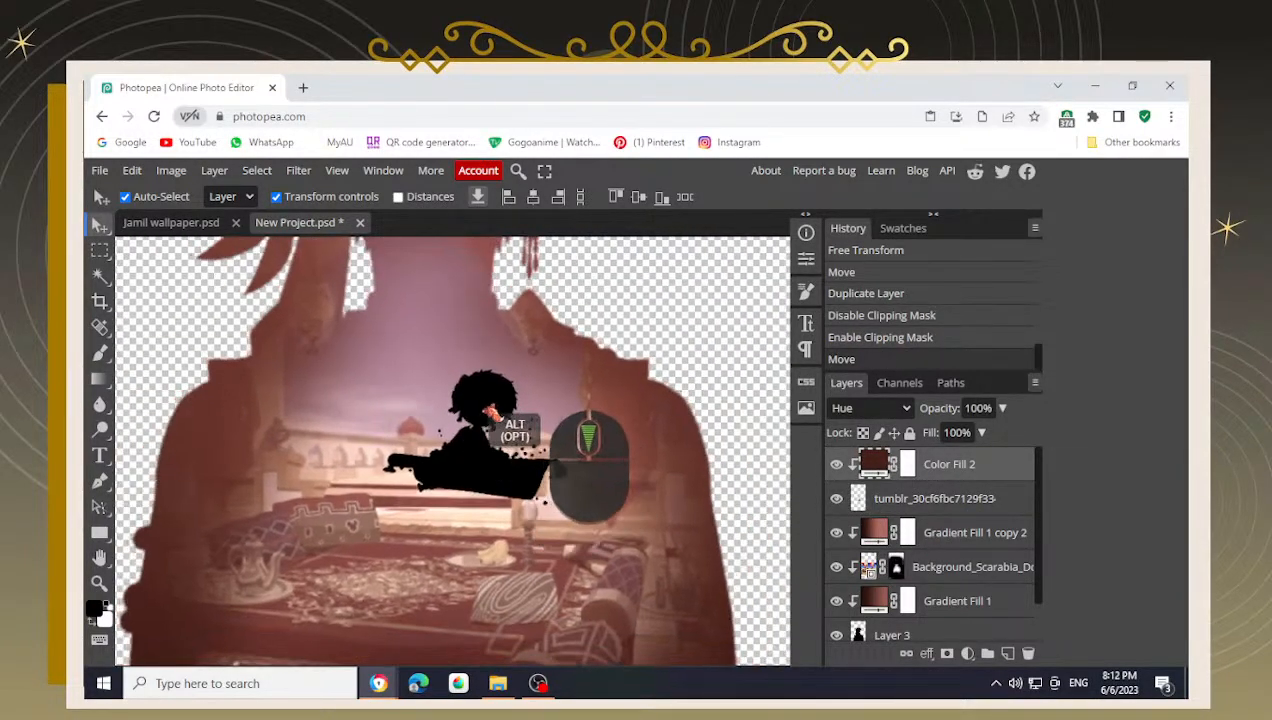
pyautogui.click(900, 498)
pyautogui.click(480, 466)
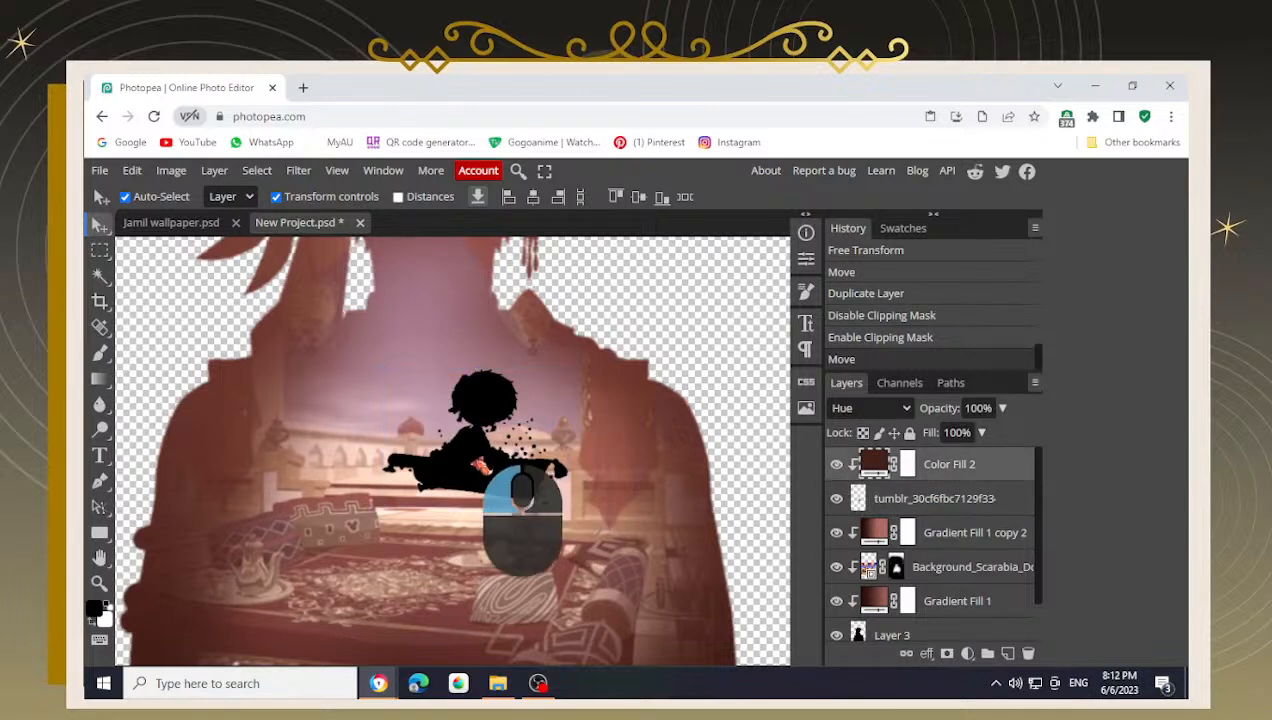
pyautogui.click(929, 498)
pyautogui.click(940, 464)
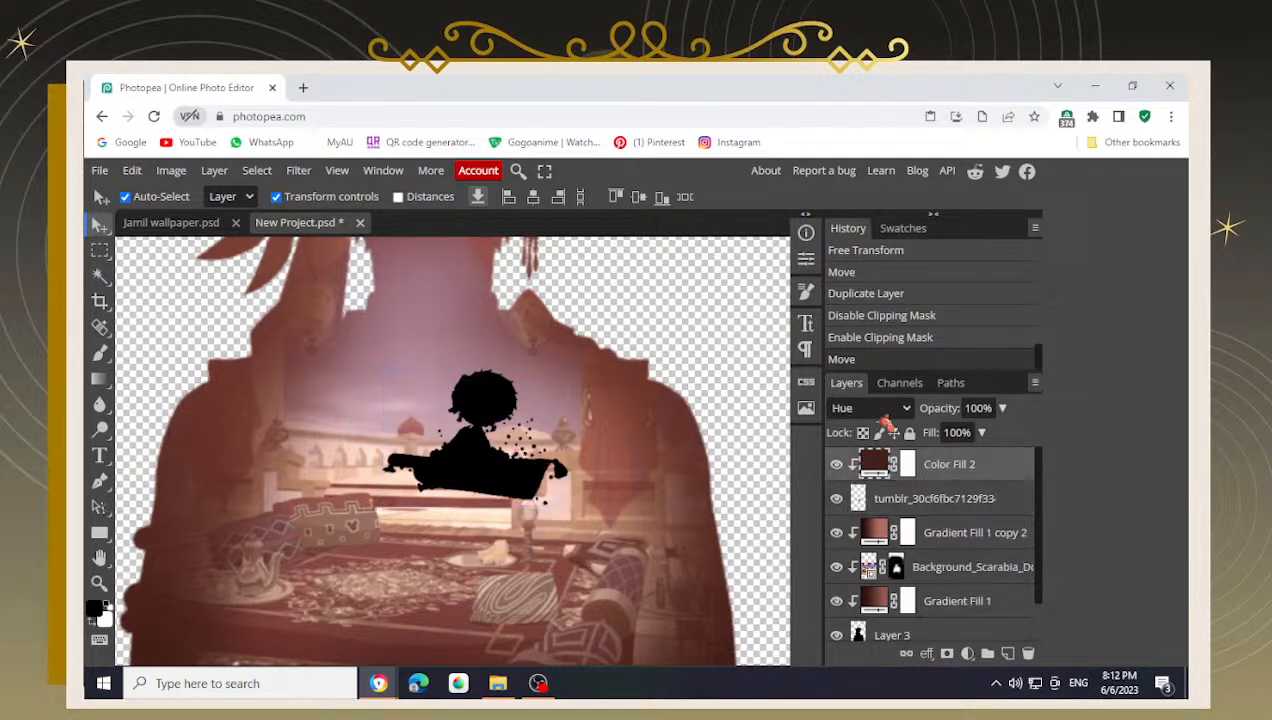
pyautogui.click(870, 408)
pyautogui.scroll(4, 873, 116)
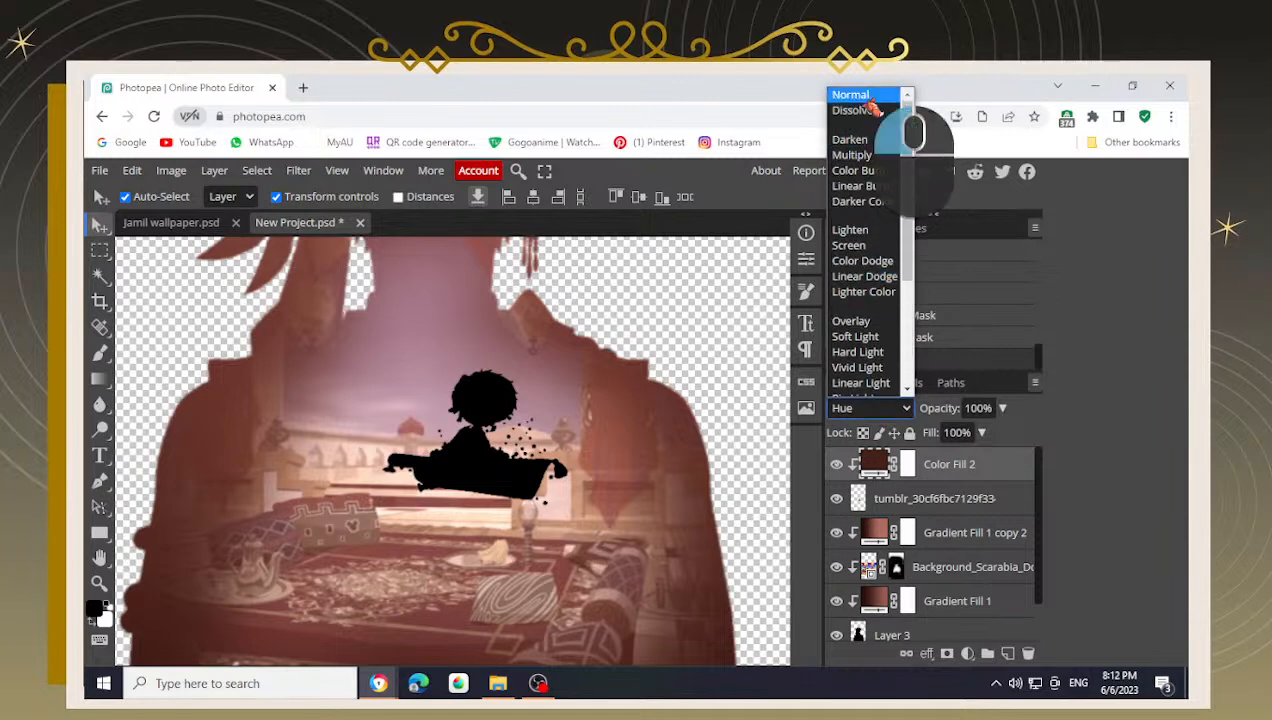
pyautogui.click(860, 100)
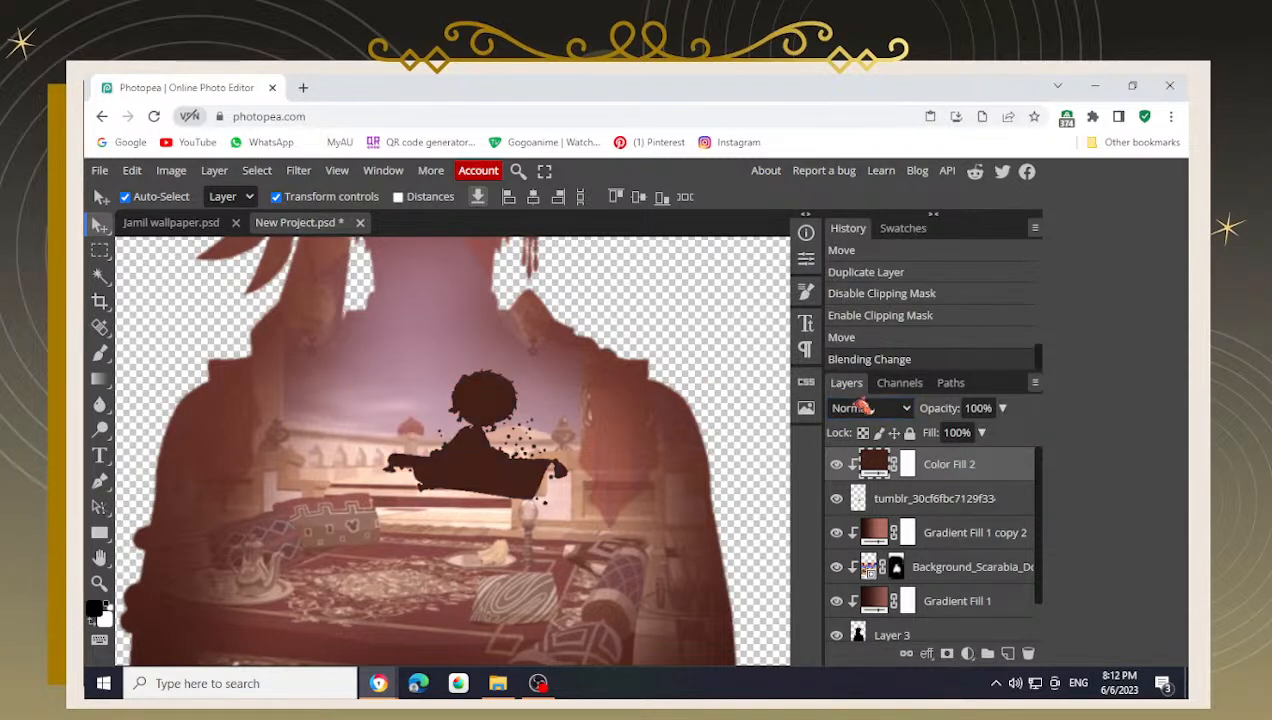
# - Try to move the carpet silhouette on the canvas while the Color Fill 2 layer is selected
pyautogui.click(862, 407)
pyautogui.click(740, 302)
pyautogui.click(484, 461)
pyautogui.click(493, 481)
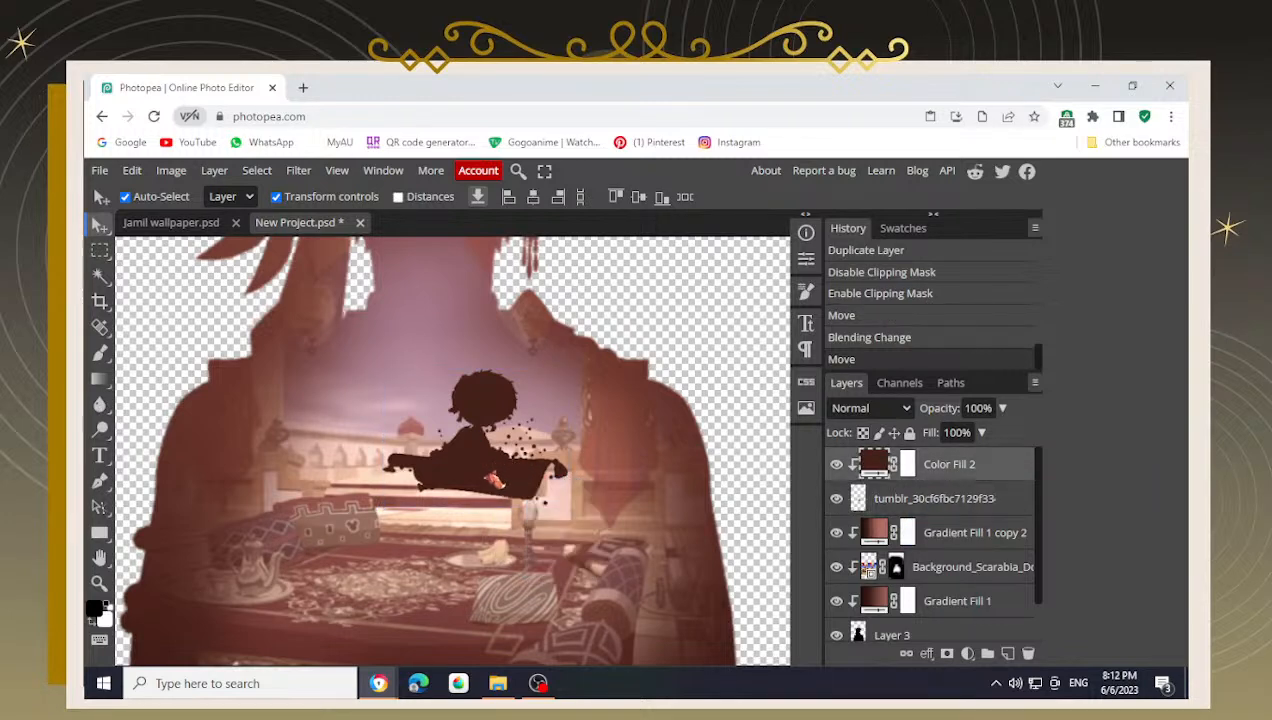
# - Select the tumblr carpet picture layer and nudge the silhouette slightly right and down within the Scarabia lounge
pyautogui.click(895, 498)
pyautogui.click(502, 487)
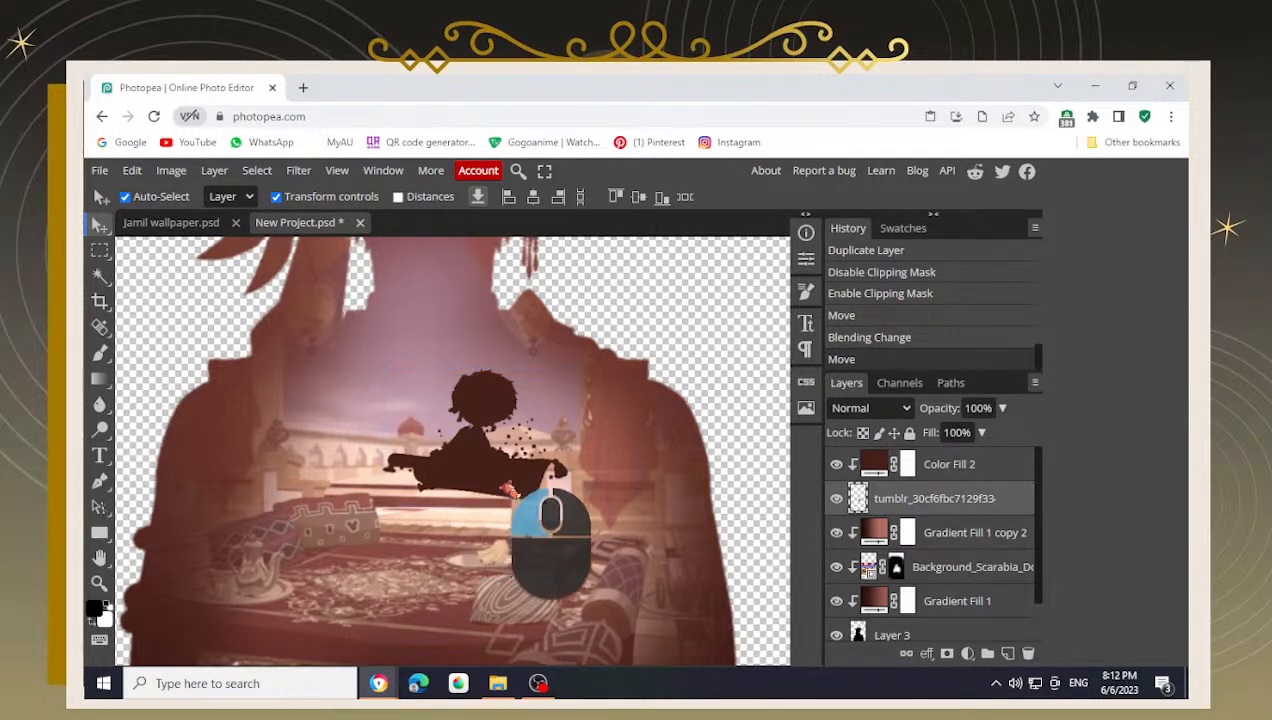
pyautogui.click(974, 502)
pyautogui.press('Right')
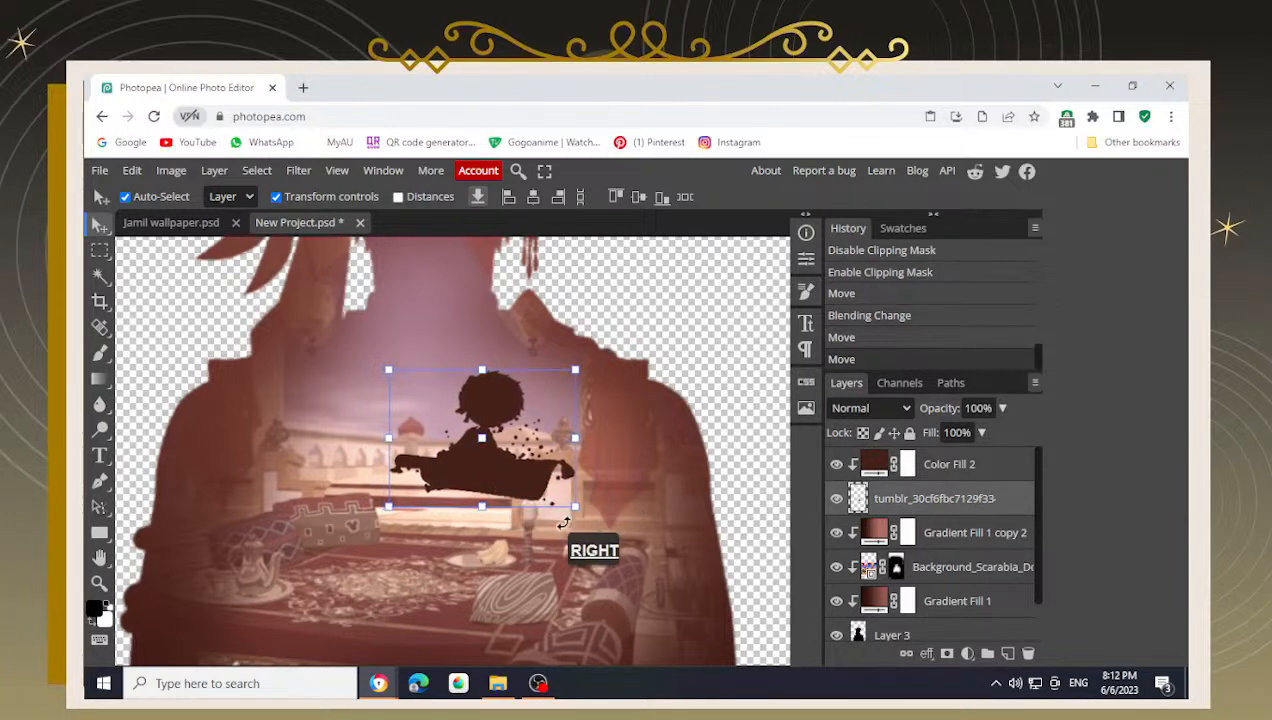
pyautogui.press('Right')
pyautogui.press('Right')
pyautogui.press('Down')
pyautogui.press('Down')
pyautogui.press('Down')
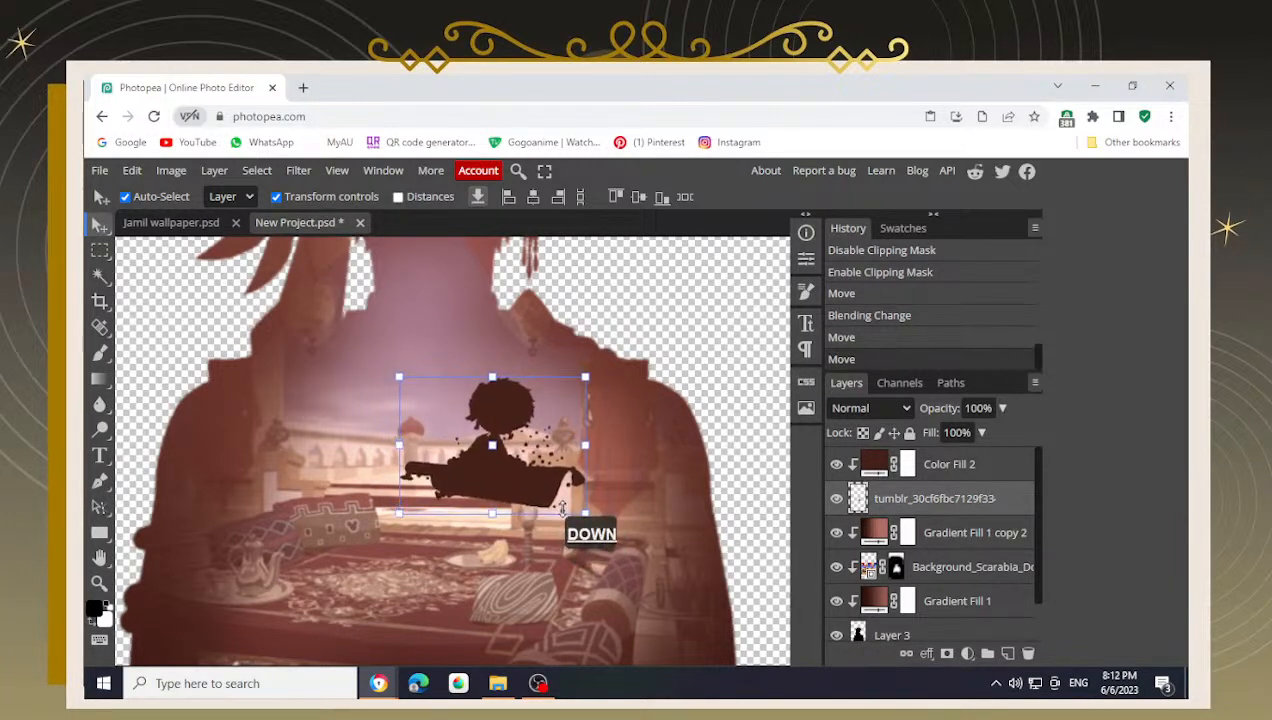
pyautogui.press('Down')
pyautogui.press('Down')
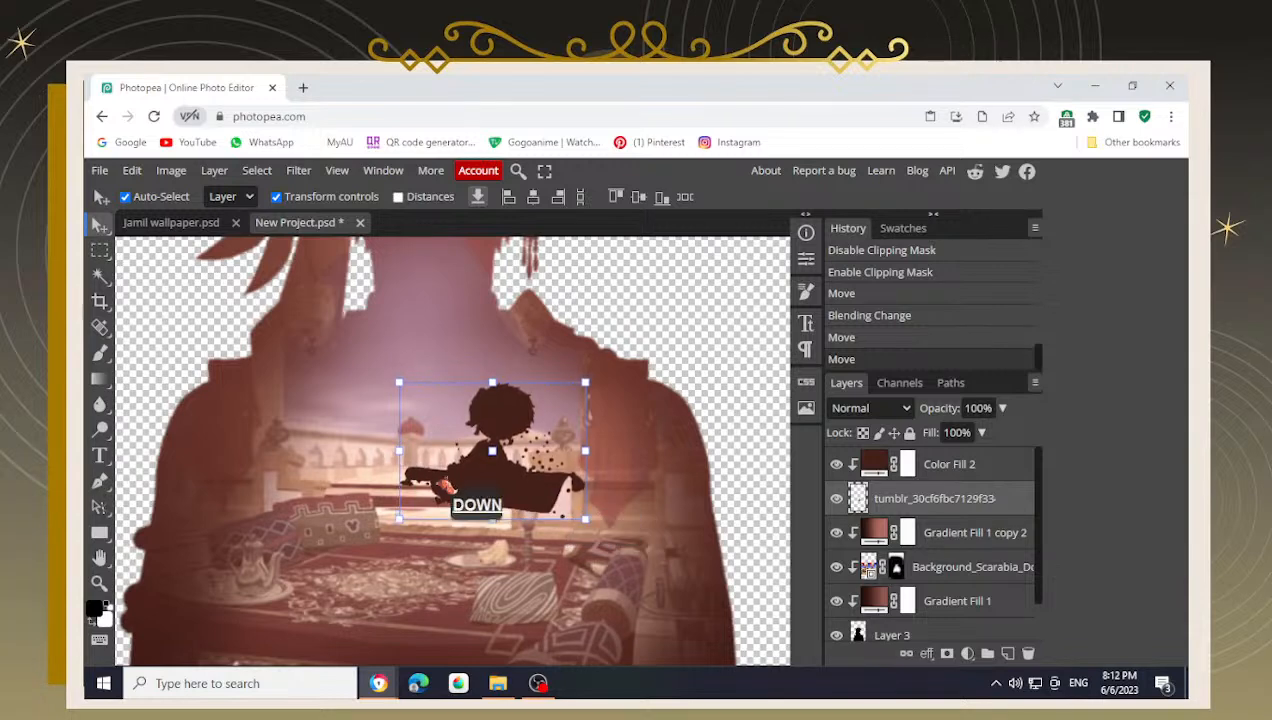
pyautogui.hotkey('ctrl', 't')
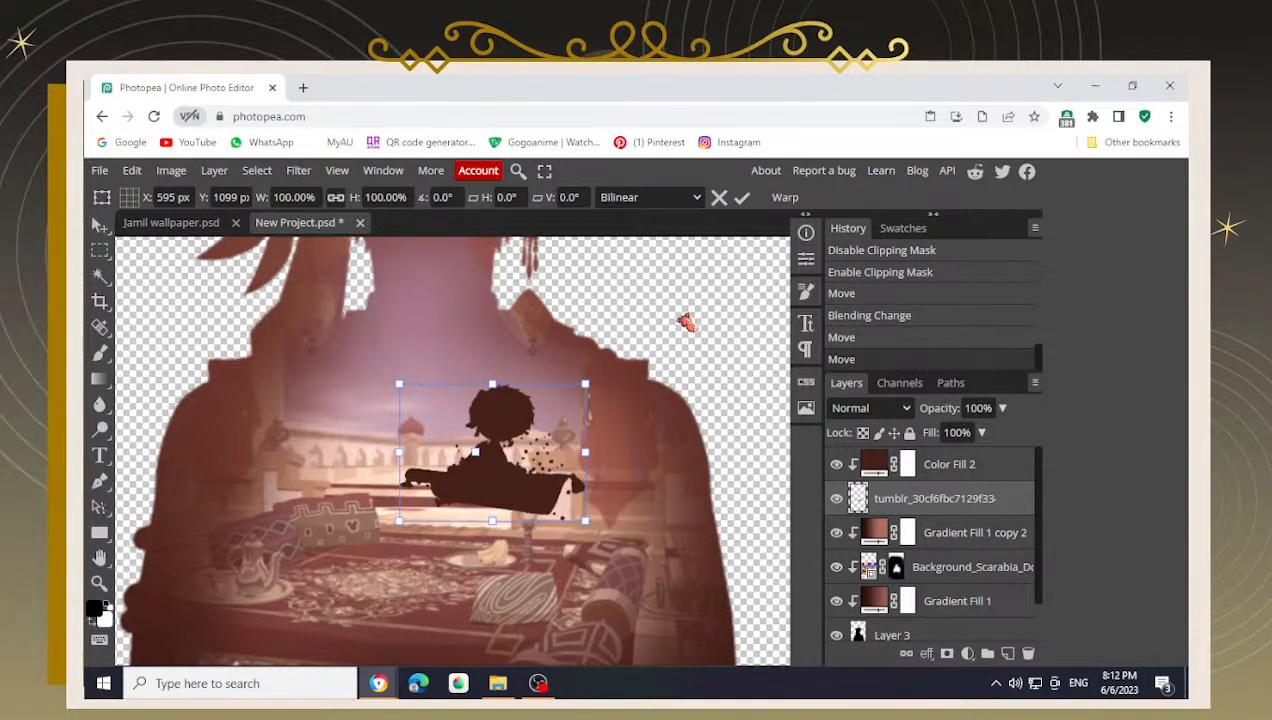
pyautogui.click(99, 226)
pyautogui.click(670, 337)
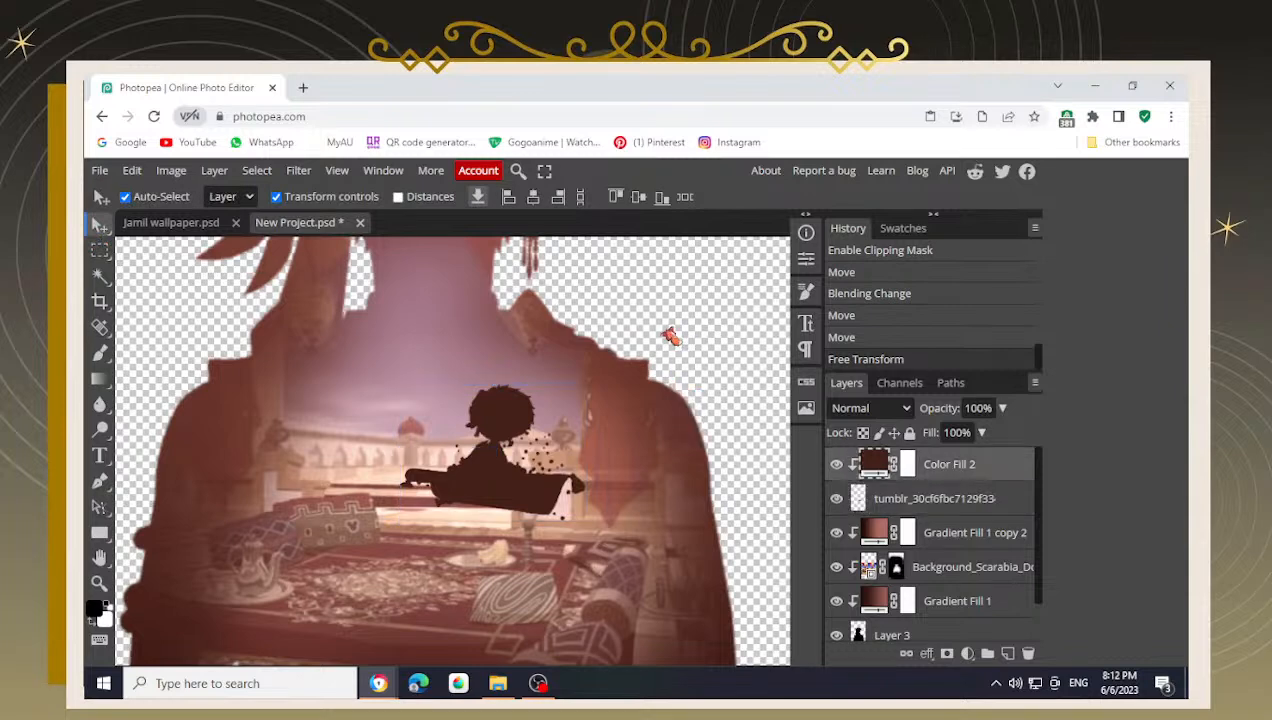
# - Review the whole wallpaper composition, examining the placement of the carpet silhouette inside the large figure
pyautogui.scroll(-3, 505, 510)
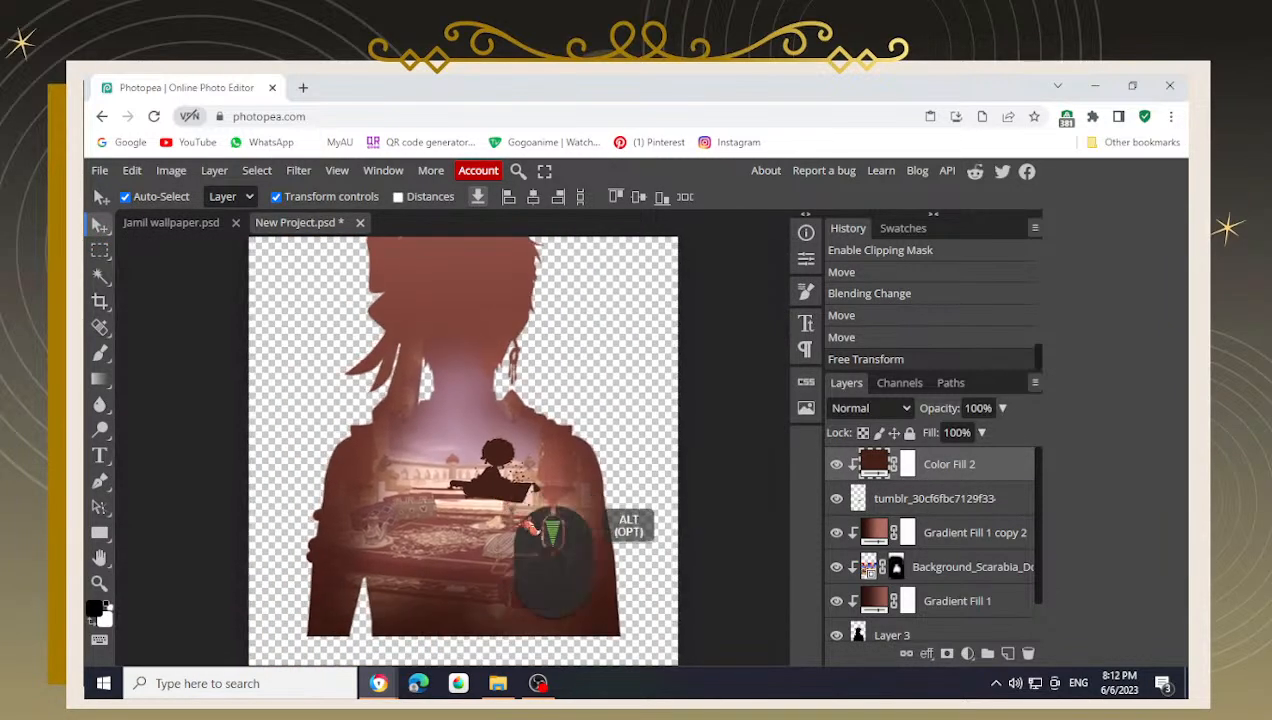
pyautogui.scroll(-4, 540, 438)
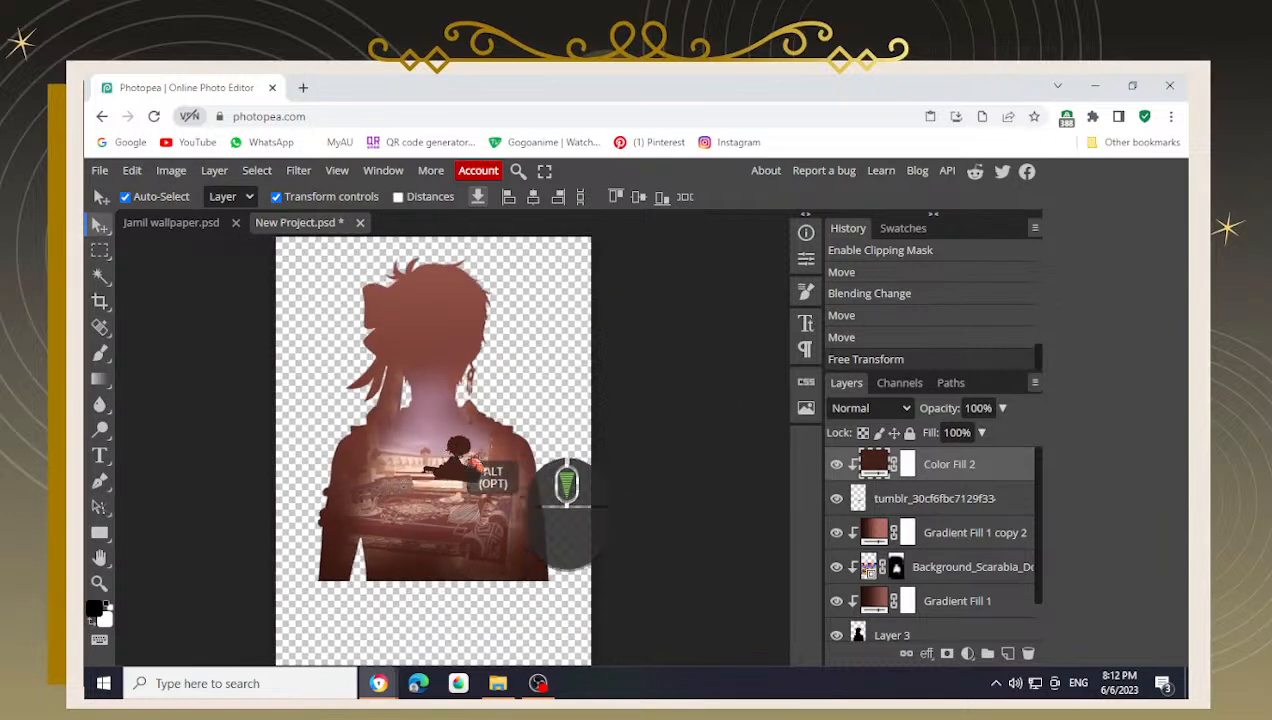
pyautogui.scroll(3, 470, 480)
pyautogui.scroll(-3, 474, 476)
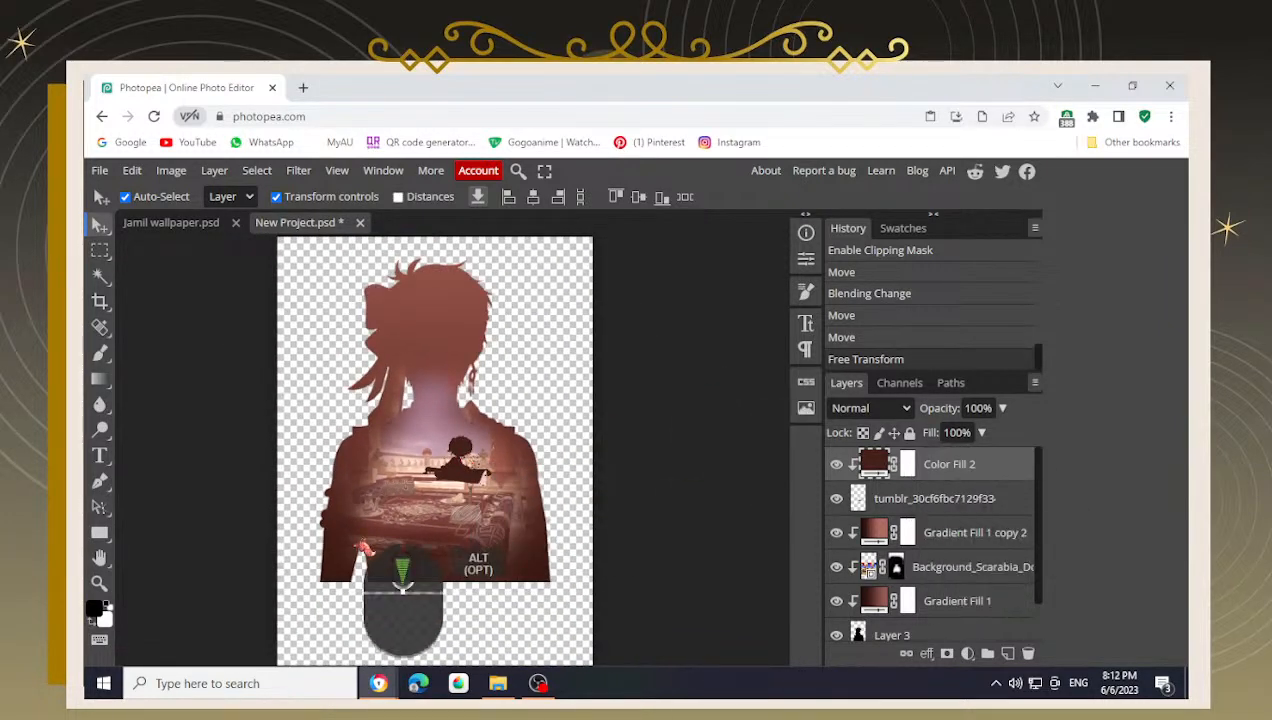
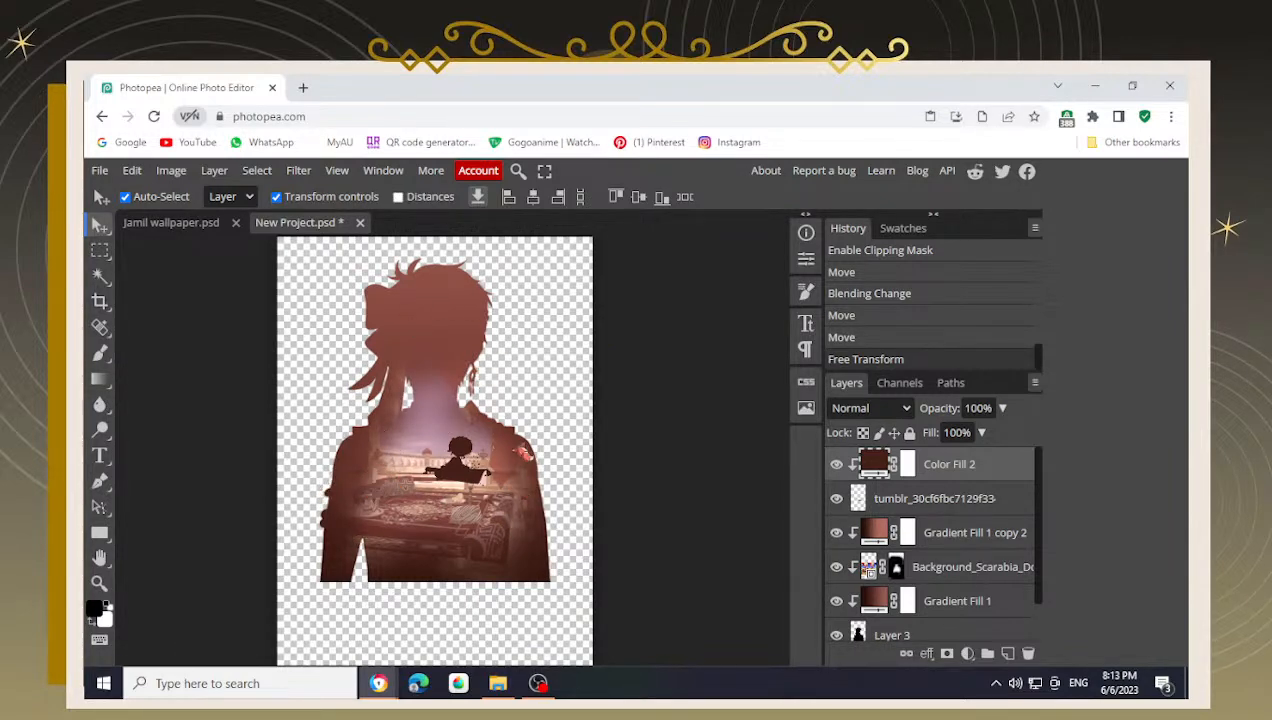
pyautogui.scroll(3, 522, 455)
pyautogui.scroll(-2, 570, 560)
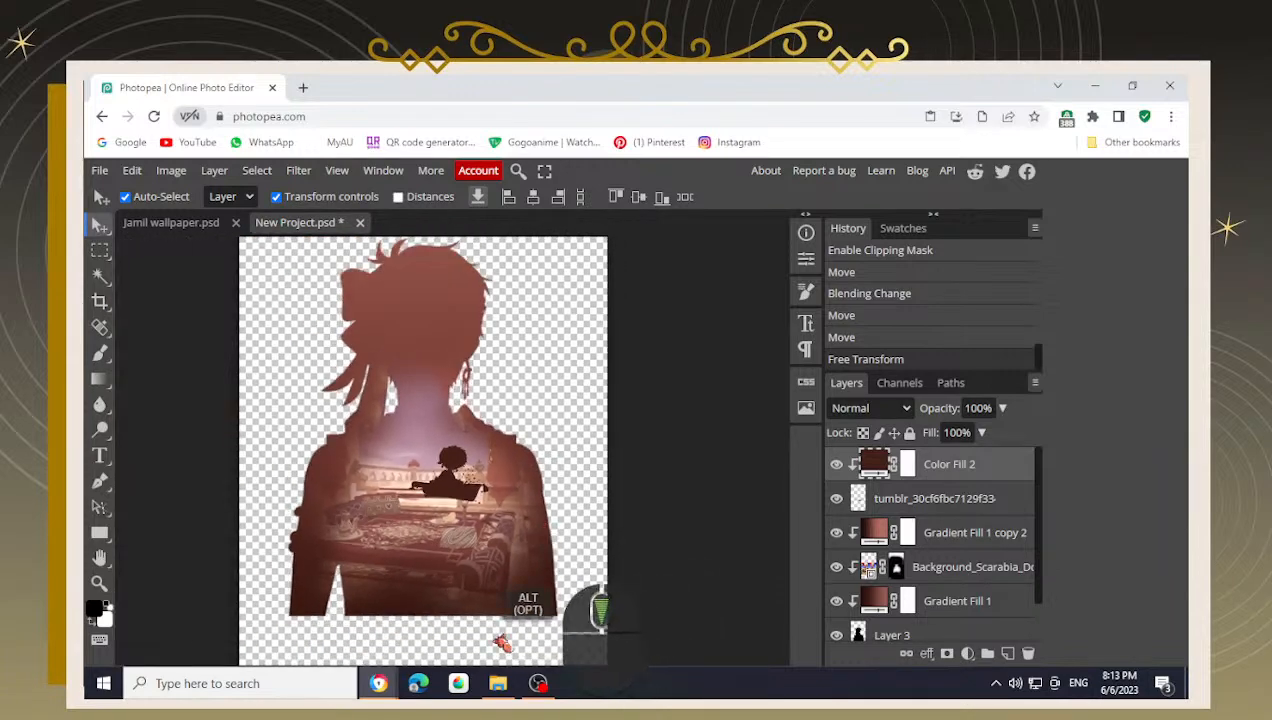
# - In Jamil wallpaper.psd, unlock and copy the dark brown background layer, Layer 3, and lock it again
pyautogui.click(172, 223)
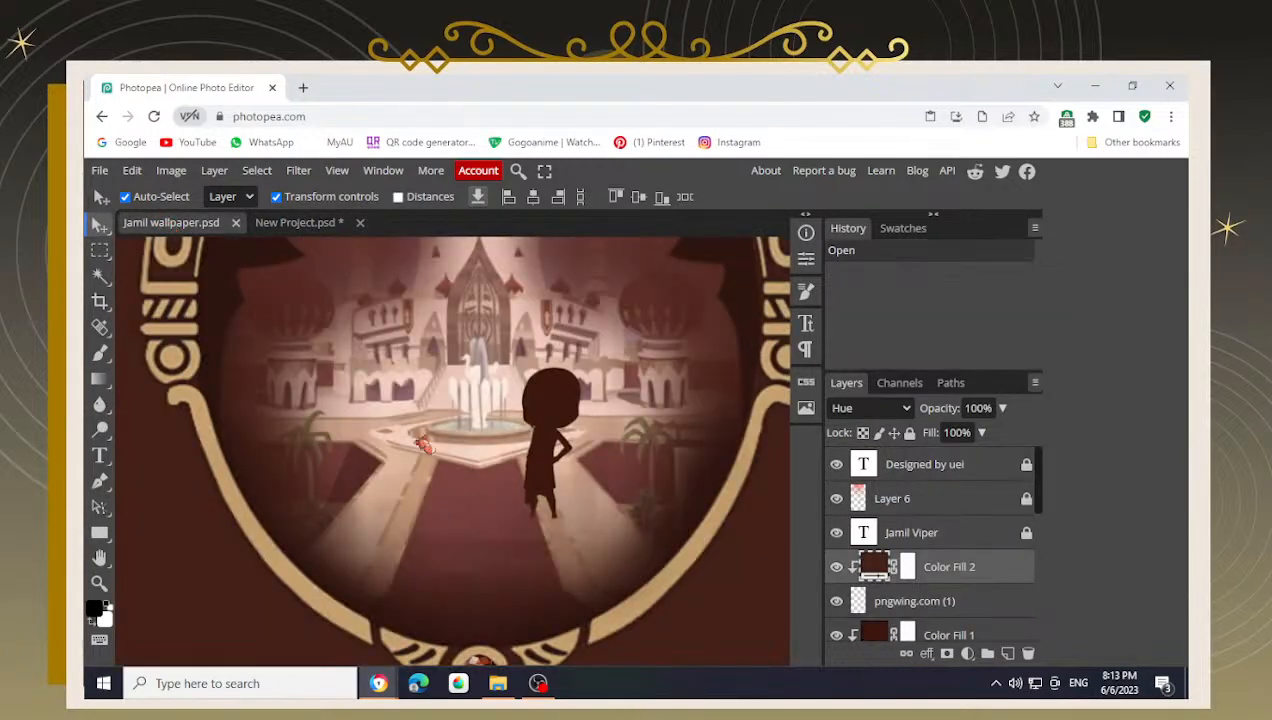
pyautogui.scroll(-3, 558, 500)
pyautogui.press('space')
pyautogui.moveTo(613, 341); pyautogui.dragTo(563, 370)
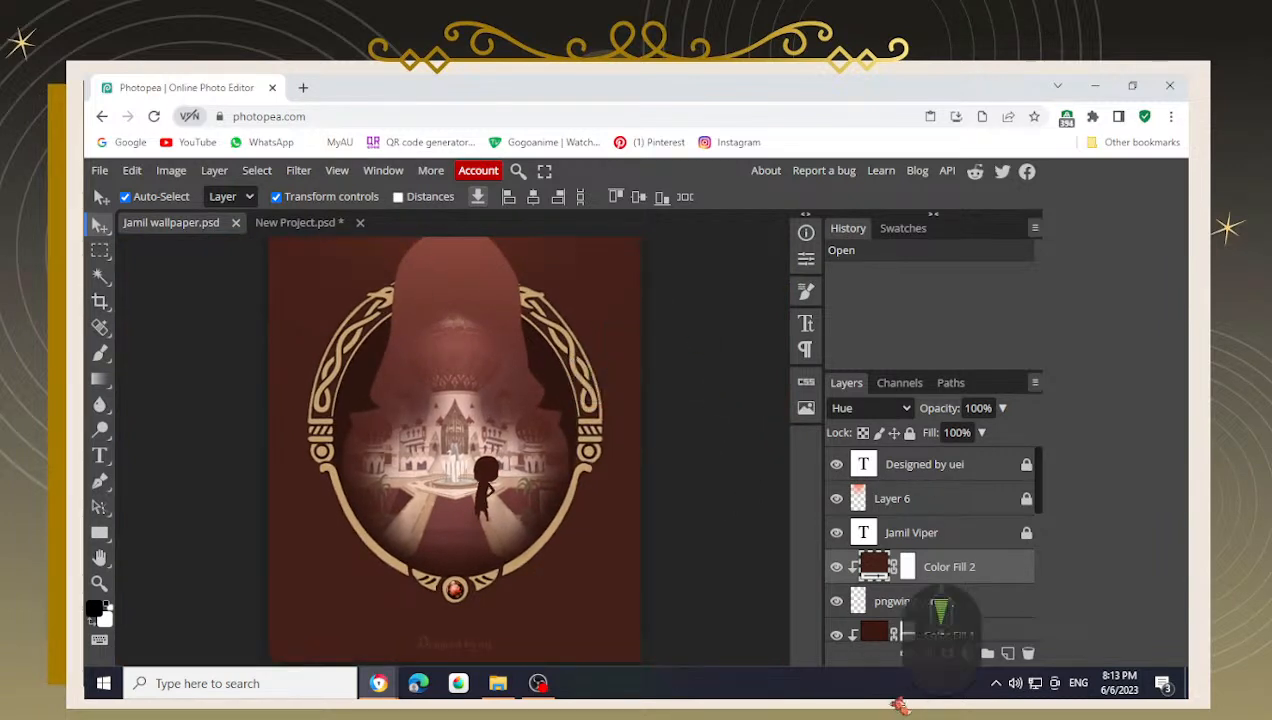
pyautogui.scroll(-3, 897, 600)
pyautogui.scroll(-2, 917, 541)
pyautogui.scroll(-2, 917, 541)
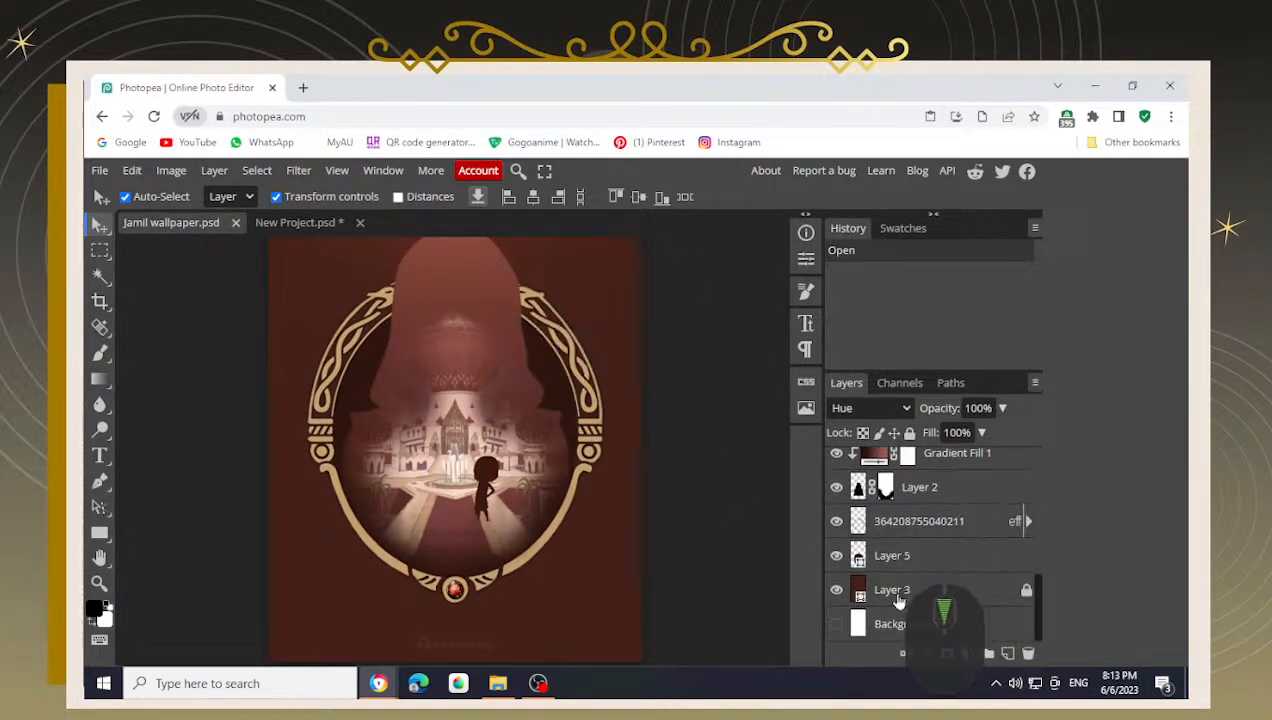
pyautogui.click(992, 580)
pyautogui.click(1024, 591)
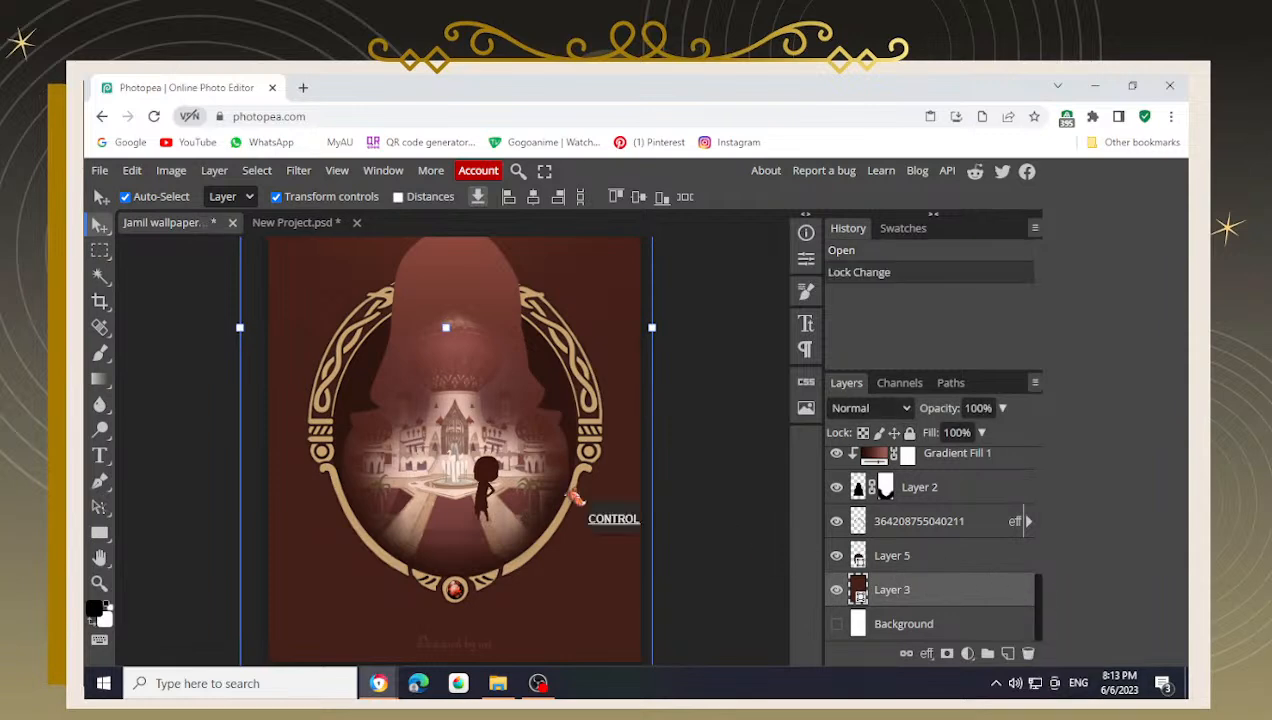
pyautogui.click(909, 432)
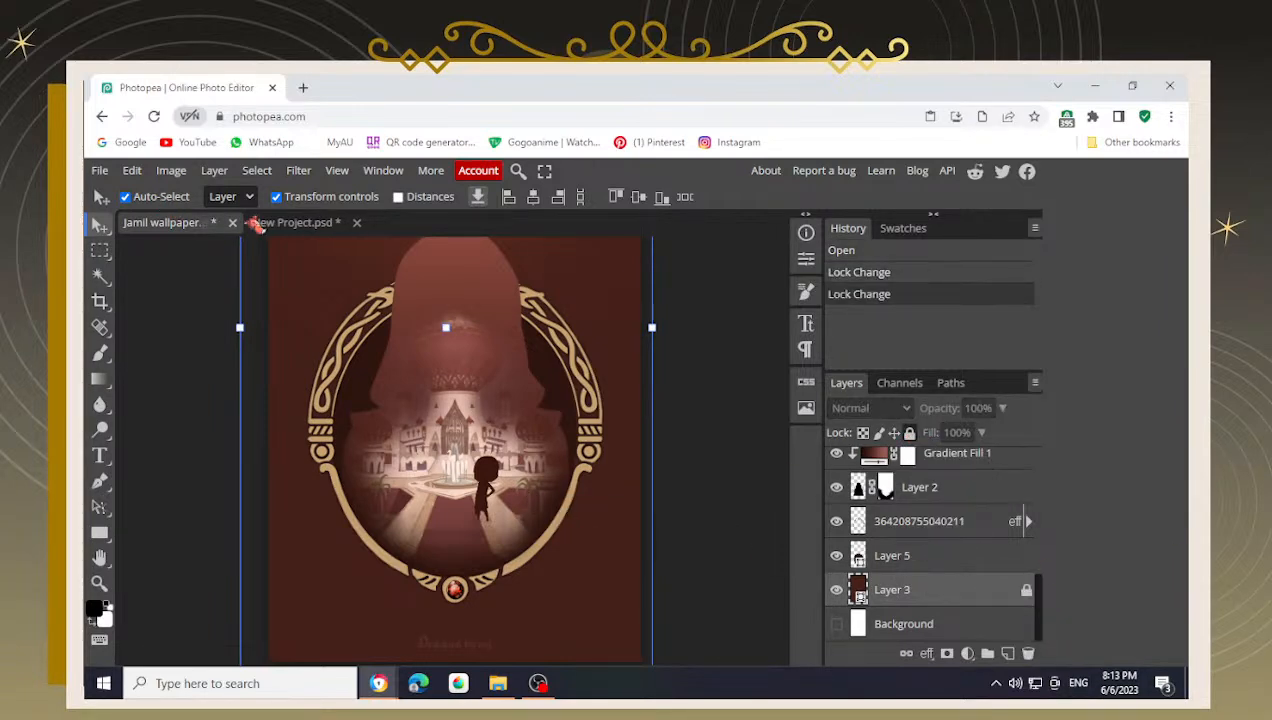
# - Paste the copied dark brown background directly above Layer 1 in New Project.psd, beneath the silhouette
pyautogui.click(258, 224)
pyautogui.click(916, 623)
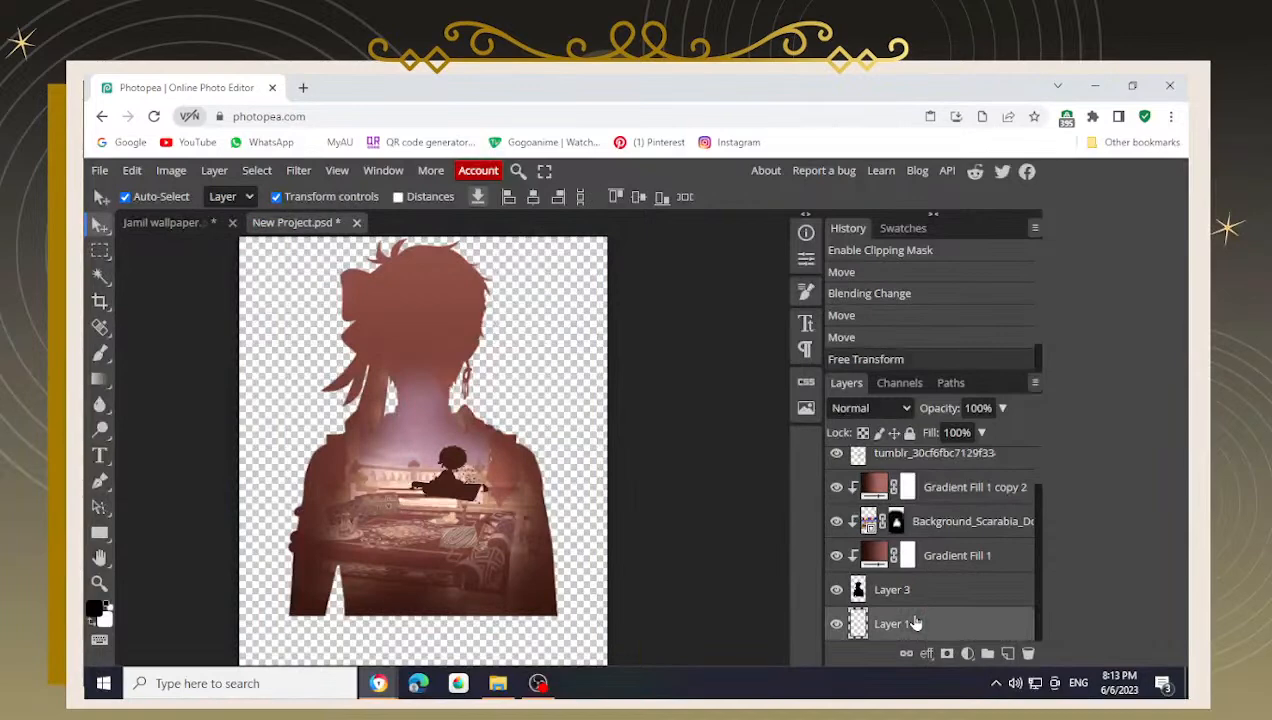
pyautogui.hotkey('ctrl', 'v')
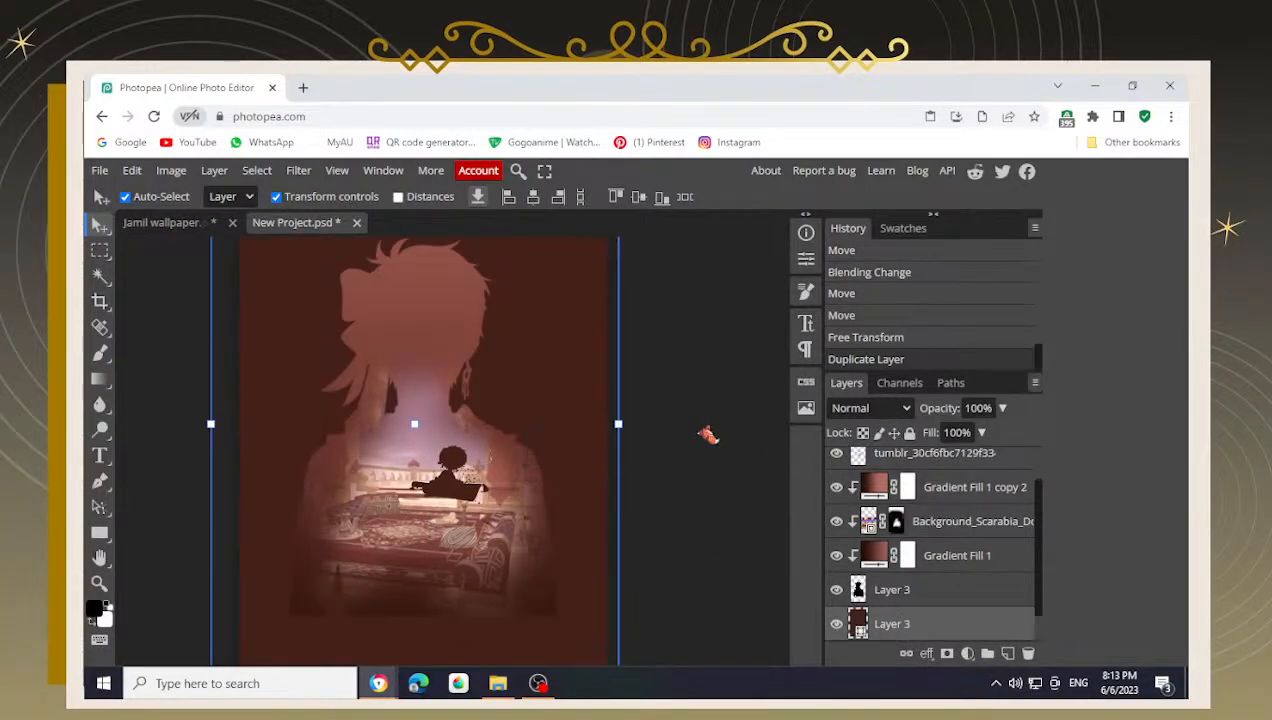
pyautogui.moveTo(480, 450); pyautogui.dragTo(614, 443)
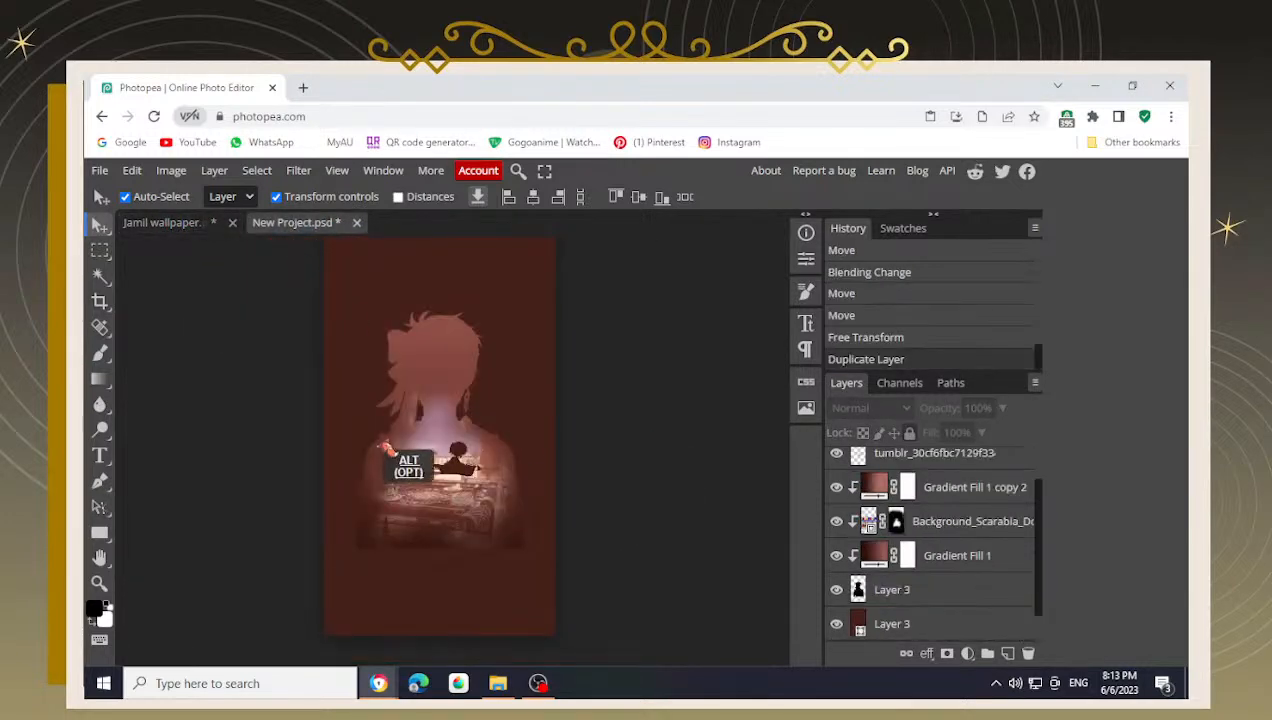
pyautogui.scroll(2, 384, 446)
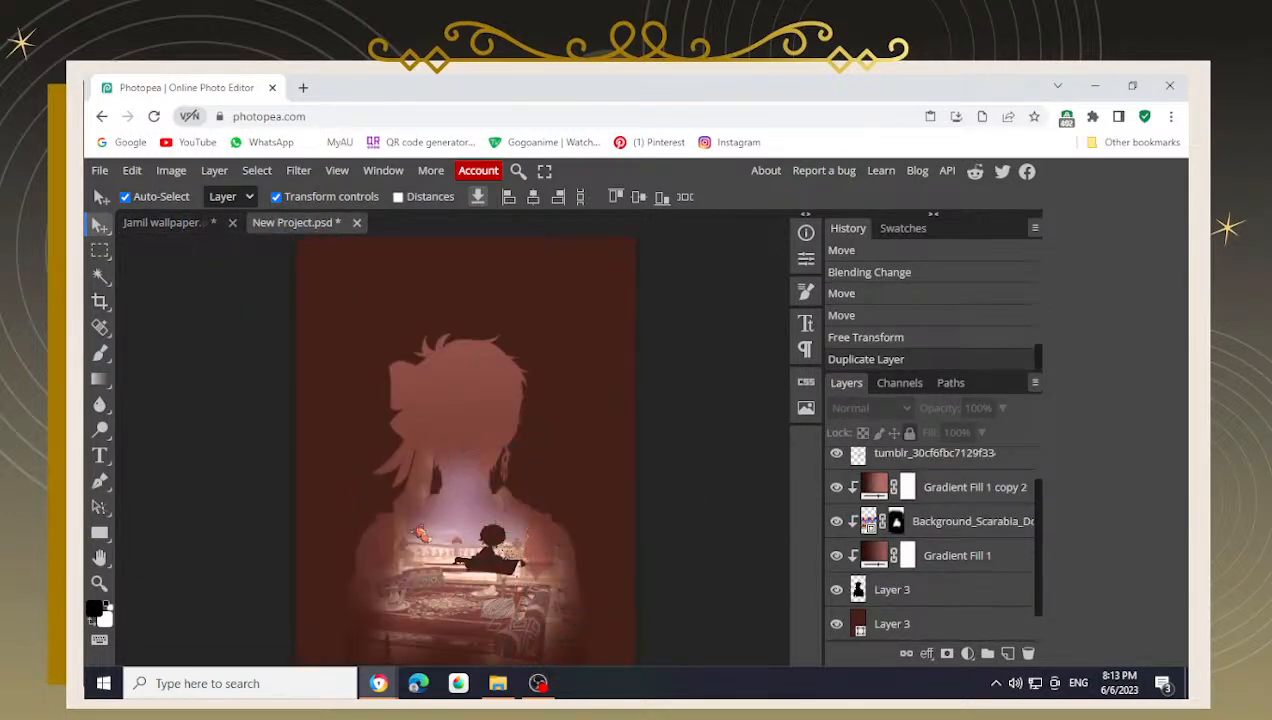
# - Paint white on the Scarabia background layer's mask at 51% brush opacity to reveal more of the lounge inside the silhouette
pyautogui.click(898, 524)
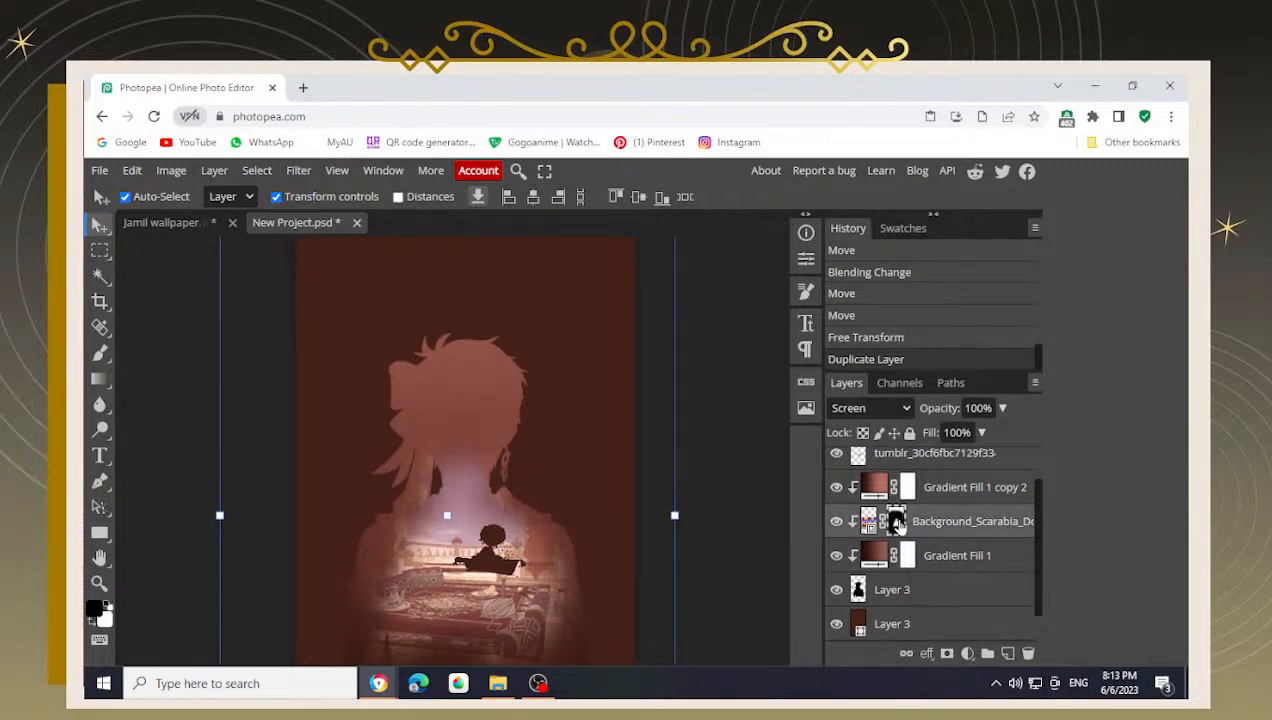
pyautogui.press('b')
pyautogui.moveTo(450, 484)
pyautogui.mouseDown()
pyautogui.moveTo(465, 448)
pyautogui.moveTo(464, 468)
pyautogui.moveTo(471, 446)
pyautogui.moveTo(446, 488)
pyautogui.moveTo(404, 506)
pyautogui.moveTo(413, 523)
pyautogui.moveTo(409, 478)
pyautogui.moveTo(508, 380)
pyautogui.moveTo(554, 453)
pyautogui.moveTo(466, 445)
pyautogui.moveTo(449, 372)
pyautogui.mouseUp()
pyautogui.press('space')
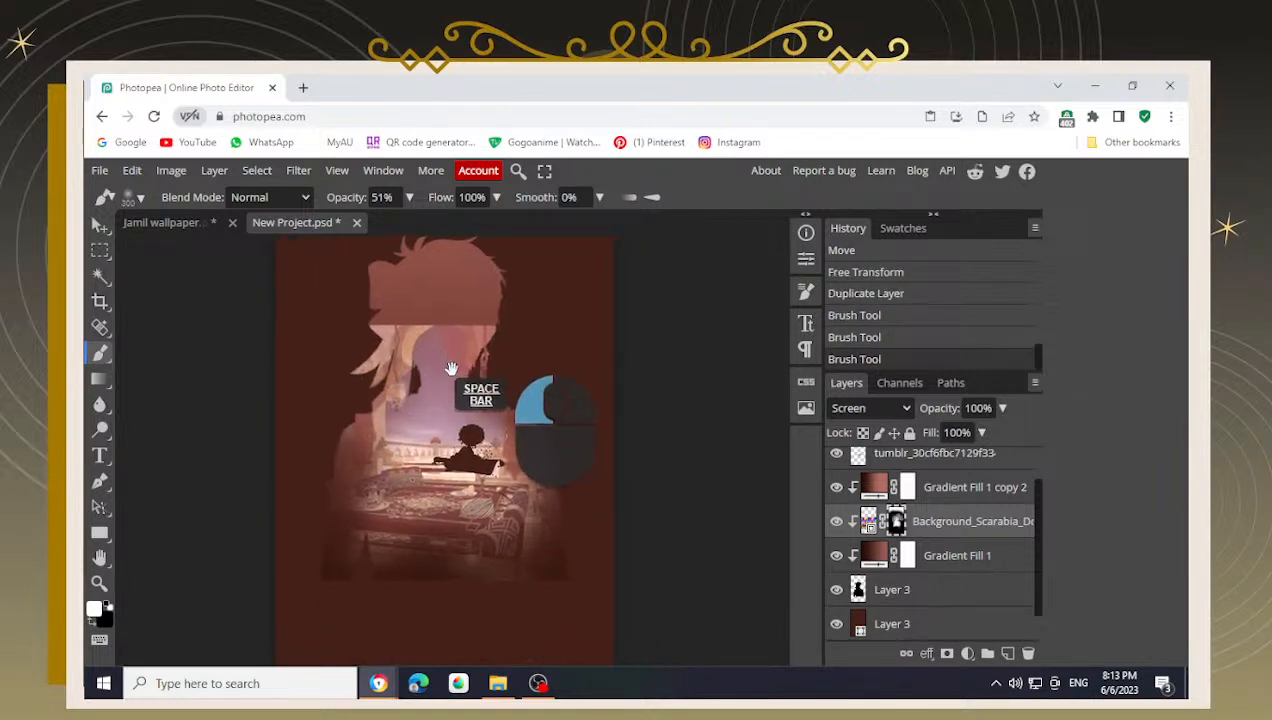
pyautogui.moveTo(339, 516)
pyautogui.mouseDown()
pyautogui.moveTo(338, 471)
pyautogui.moveTo(387, 563)
pyautogui.moveTo(557, 347)
pyautogui.moveTo(489, 398)
pyautogui.moveTo(553, 556)
pyautogui.moveTo(292, 597)
pyautogui.moveTo(128, 547)
pyautogui.moveTo(235, 511)
pyautogui.moveTo(332, 402)
pyautogui.mouseUp()
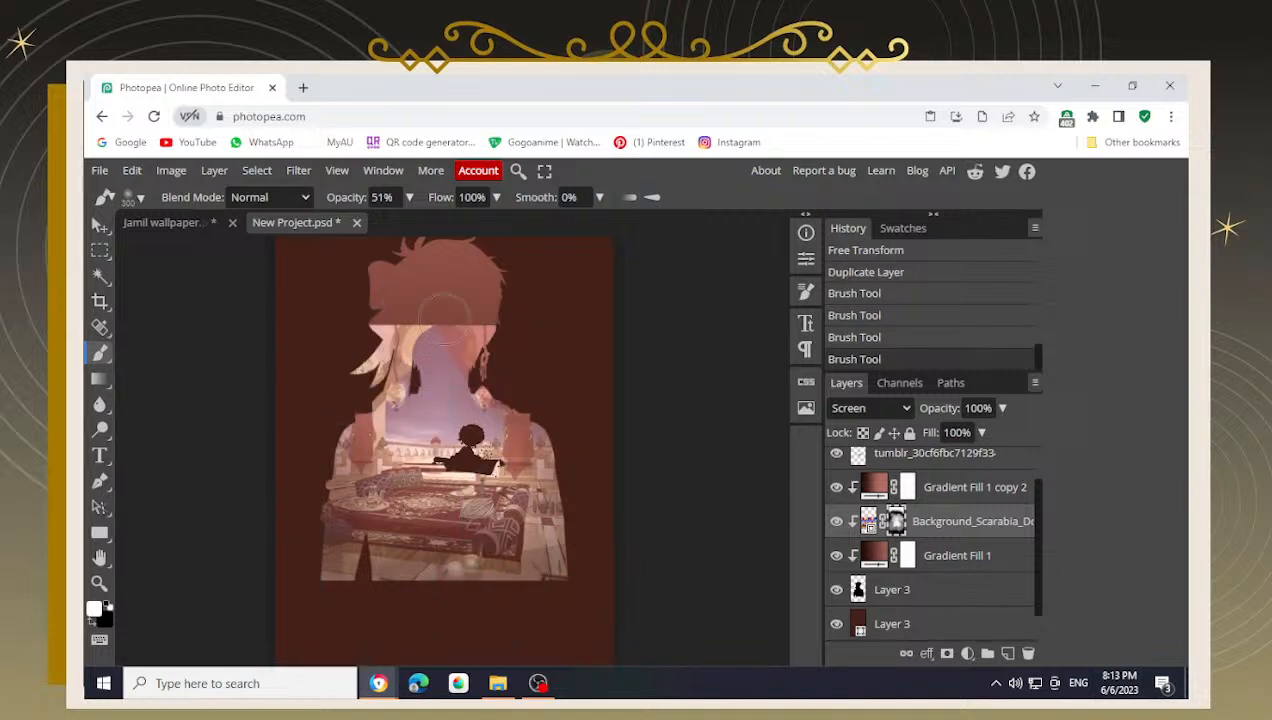
pyautogui.moveTo(445, 319)
pyautogui.mouseDown()
pyautogui.moveTo(424, 387)
pyautogui.moveTo(354, 430)
pyautogui.mouseUp()
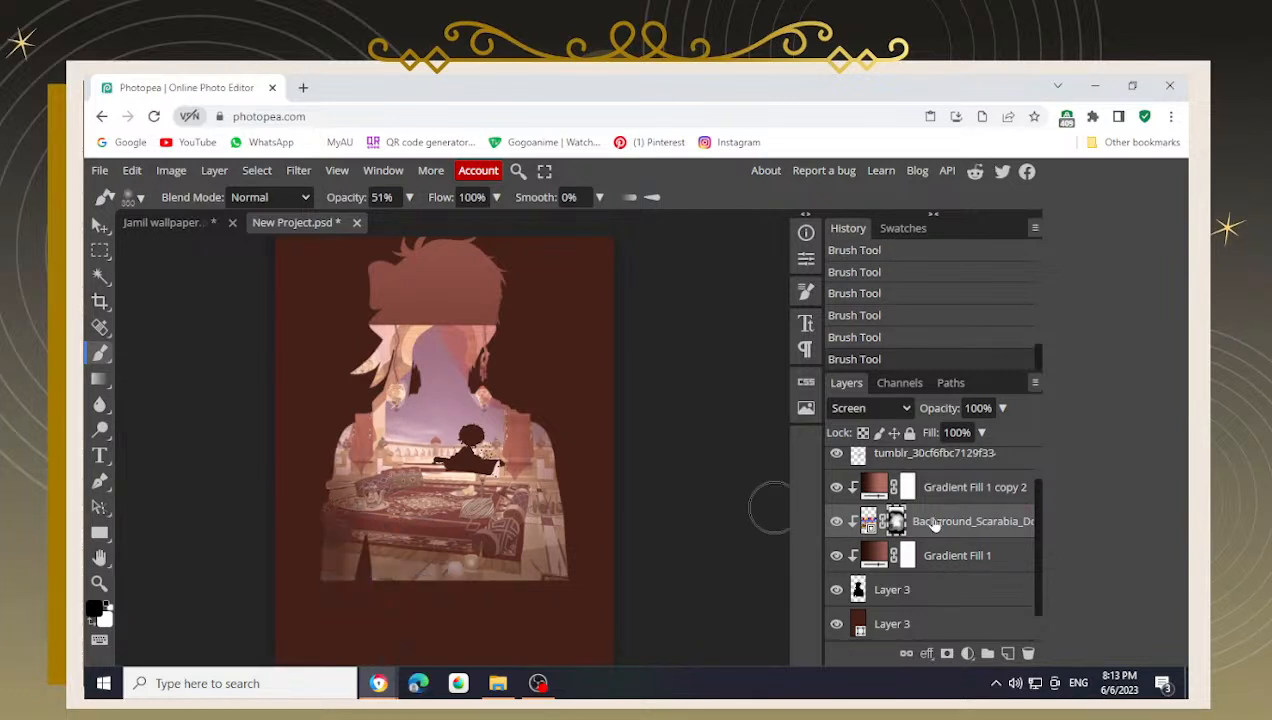
# - Paint black with a smaller brush on the lounge mask to fade the silhouette's left arm, shoulder and hair edge
pyautogui.scroll(2, 378, 553)
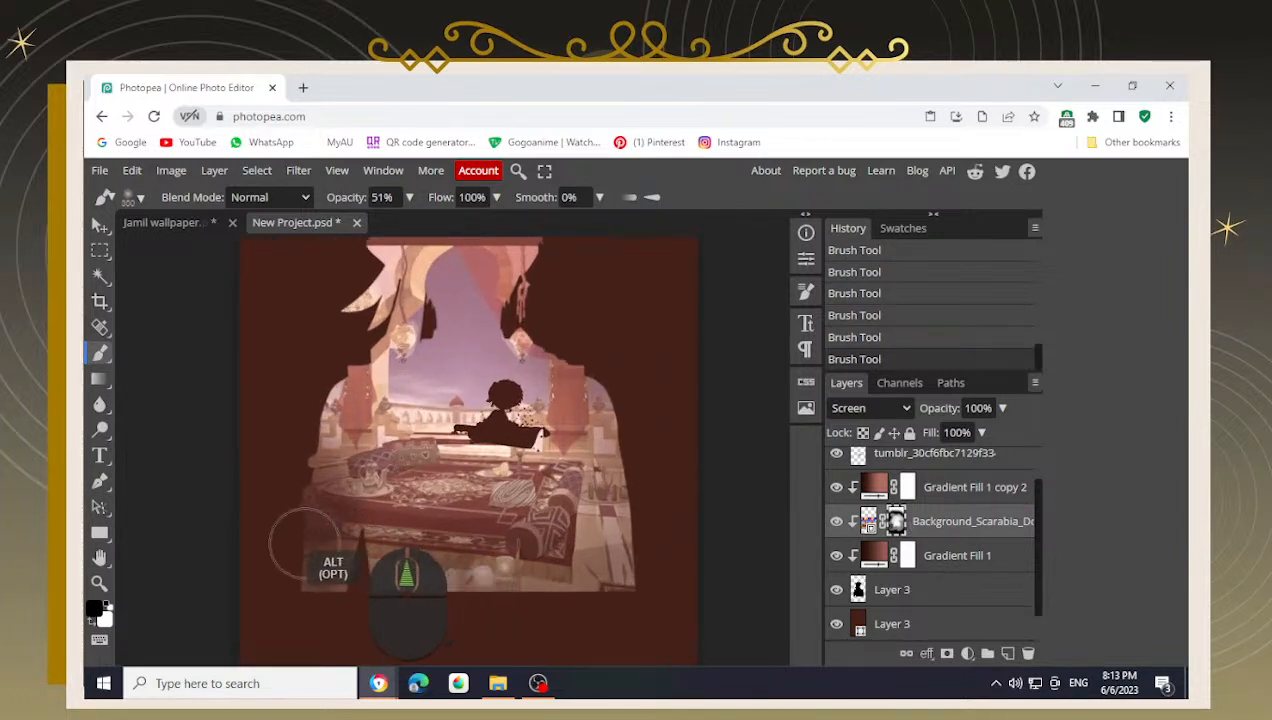
pyautogui.press('[')
pyautogui.moveTo(301, 545)
pyautogui.mouseDown()
pyautogui.moveTo(280, 487)
pyautogui.moveTo(298, 391)
pyautogui.moveTo(314, 448)
pyautogui.moveTo(326, 358)
pyautogui.moveTo(318, 438)
pyautogui.moveTo(338, 353)
pyautogui.moveTo(325, 408)
pyautogui.moveTo(310, 405)
pyautogui.moveTo(325, 383)
pyautogui.moveTo(289, 455)
pyautogui.moveTo(317, 415)
pyautogui.moveTo(302, 421)
pyautogui.moveTo(293, 490)
pyautogui.mouseUp()
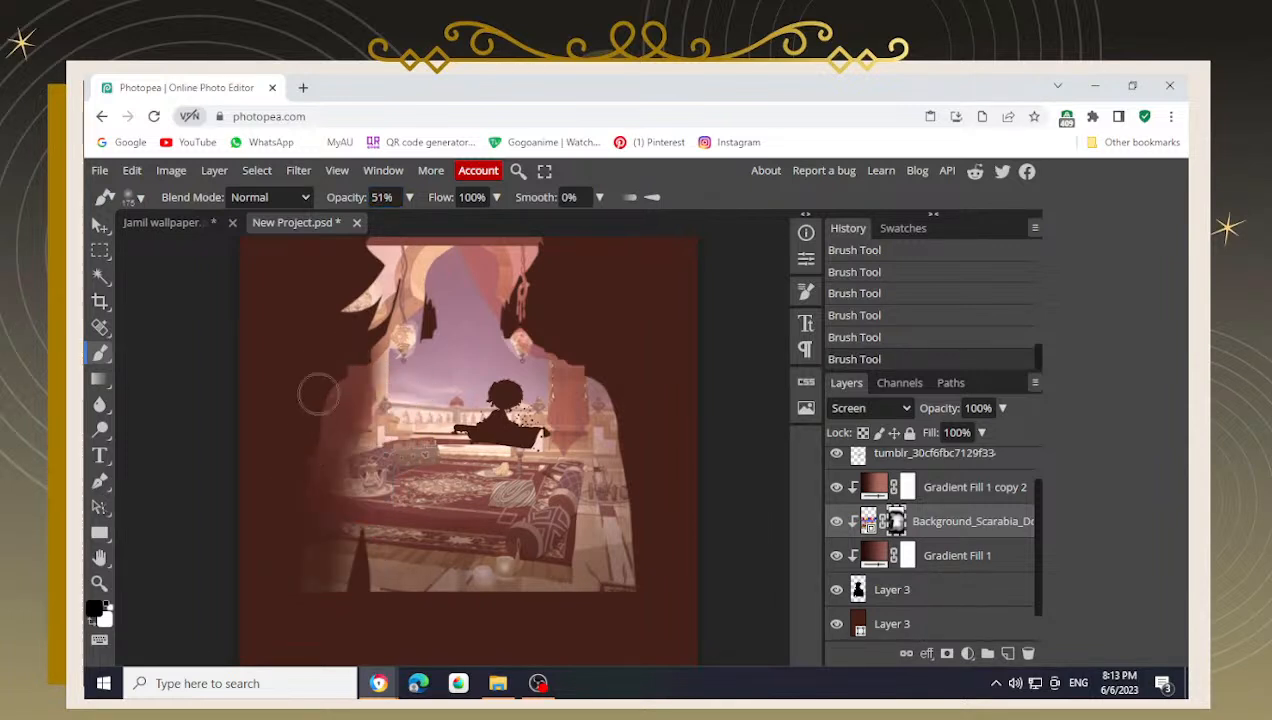
pyautogui.moveTo(281, 563)
pyautogui.mouseDown()
pyautogui.moveTo(294, 560)
pyautogui.moveTo(311, 372)
pyautogui.mouseUp()
pyautogui.moveTo(505, 392); pyautogui.dragTo(481, 460)
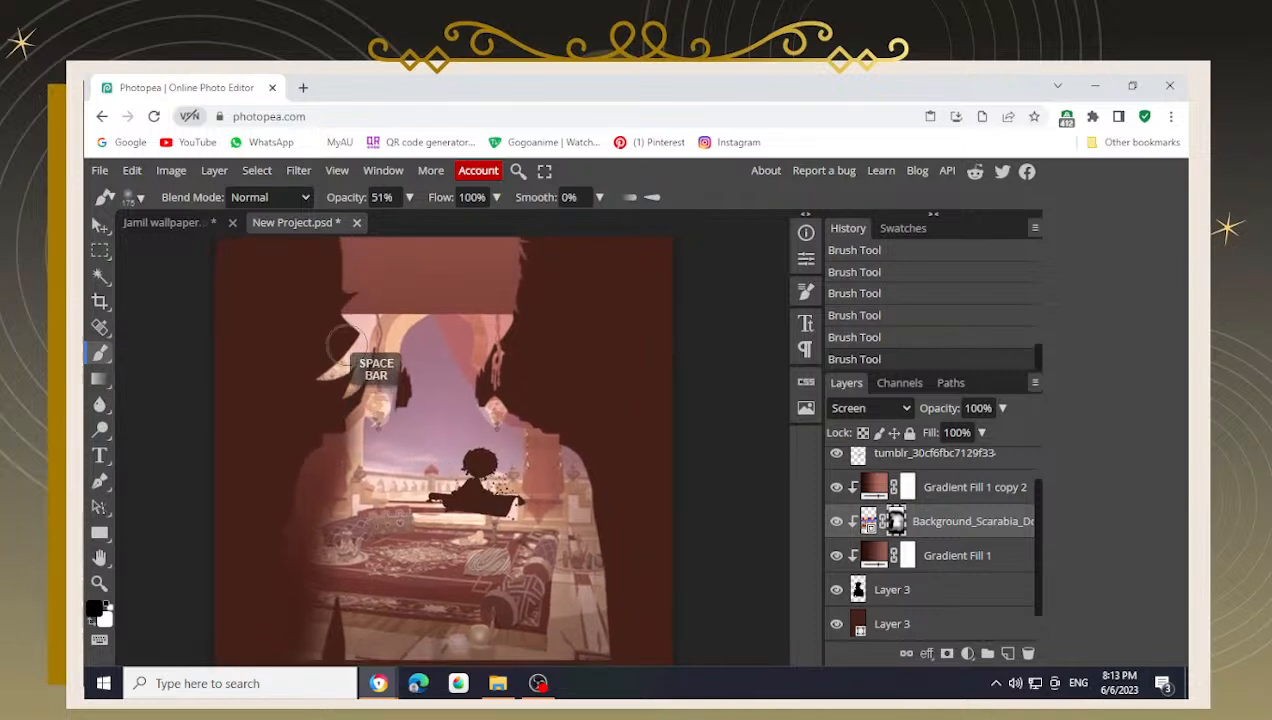
pyautogui.moveTo(345, 305)
pyautogui.mouseDown()
pyautogui.moveTo(316, 297)
pyautogui.moveTo(338, 288)
pyautogui.moveTo(332, 302)
pyautogui.mouseUp()
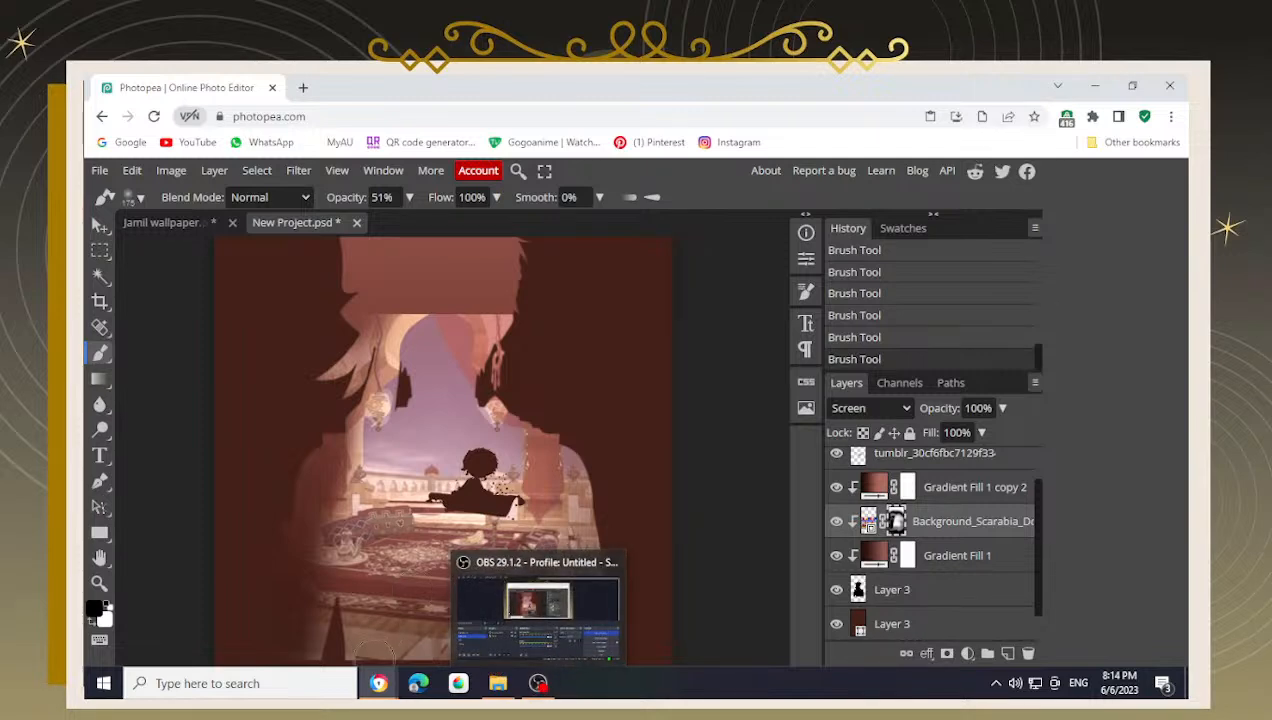
# - Switch to the YouTube Studio live streaming page to check the stream, and return to Photopea
pyautogui.moveTo(375, 681)
pyautogui.moveTo(401, 638)
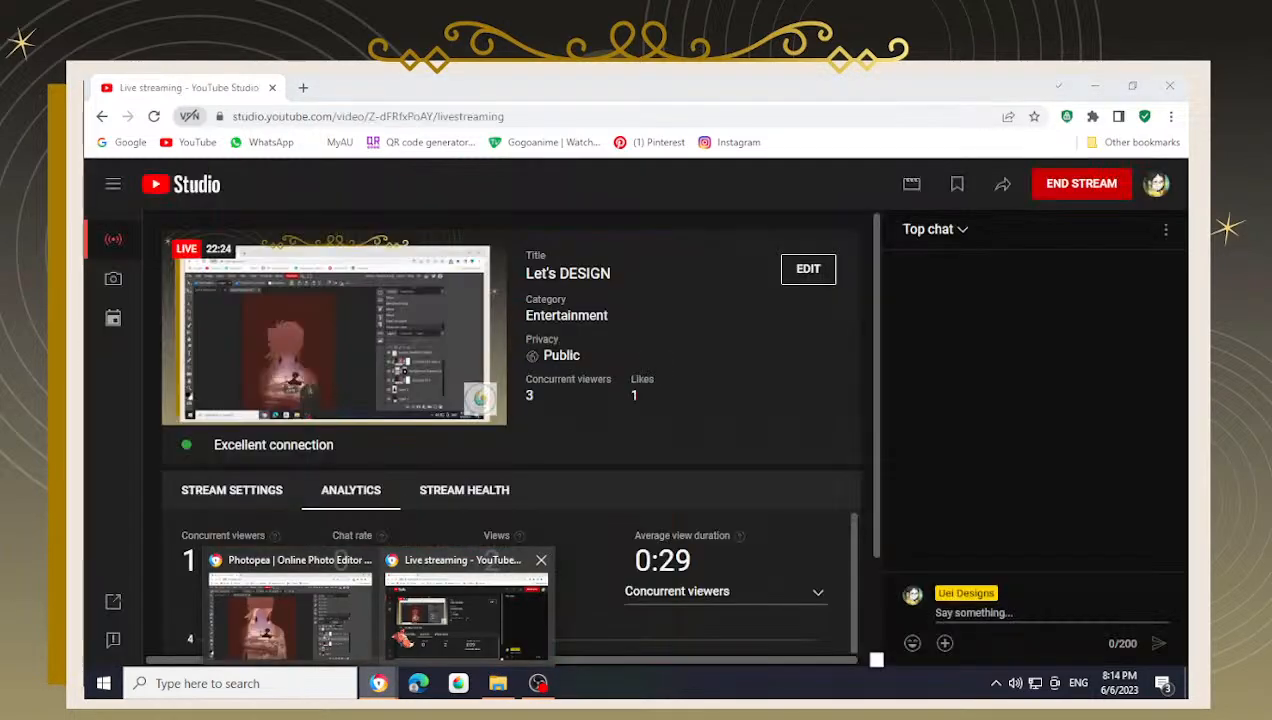
pyautogui.click(440, 648)
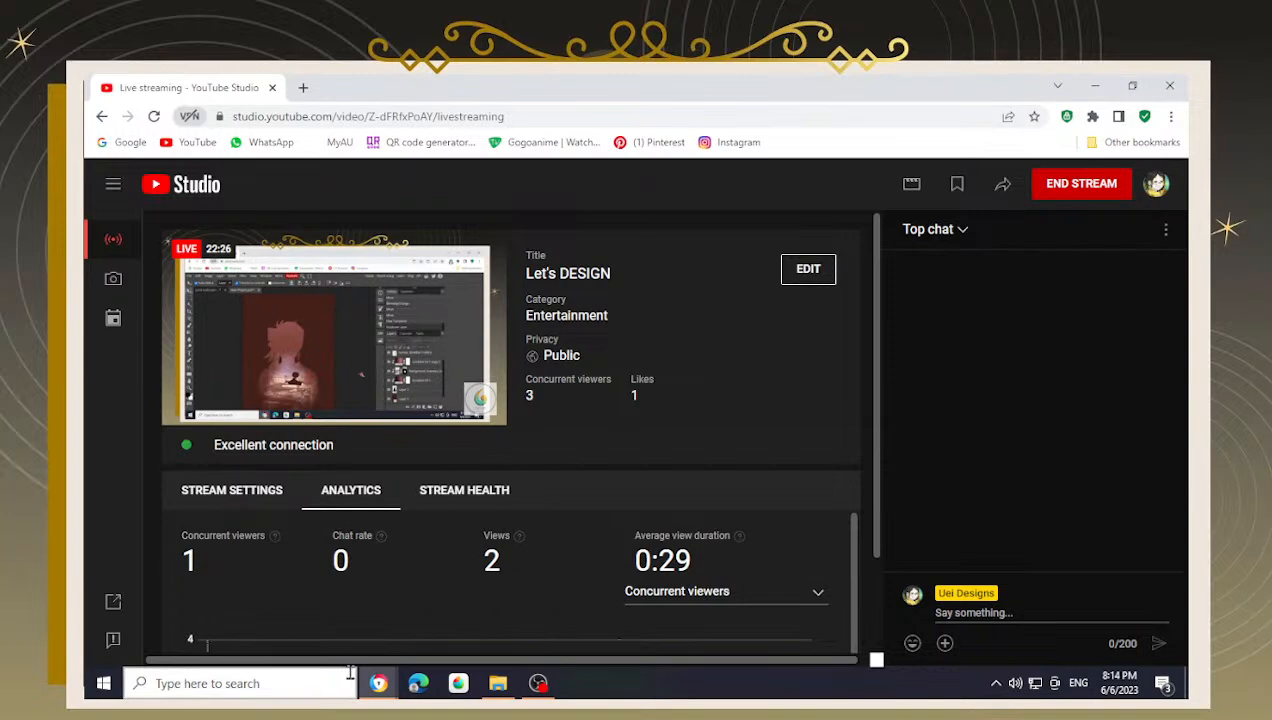
pyautogui.moveTo(388, 690)
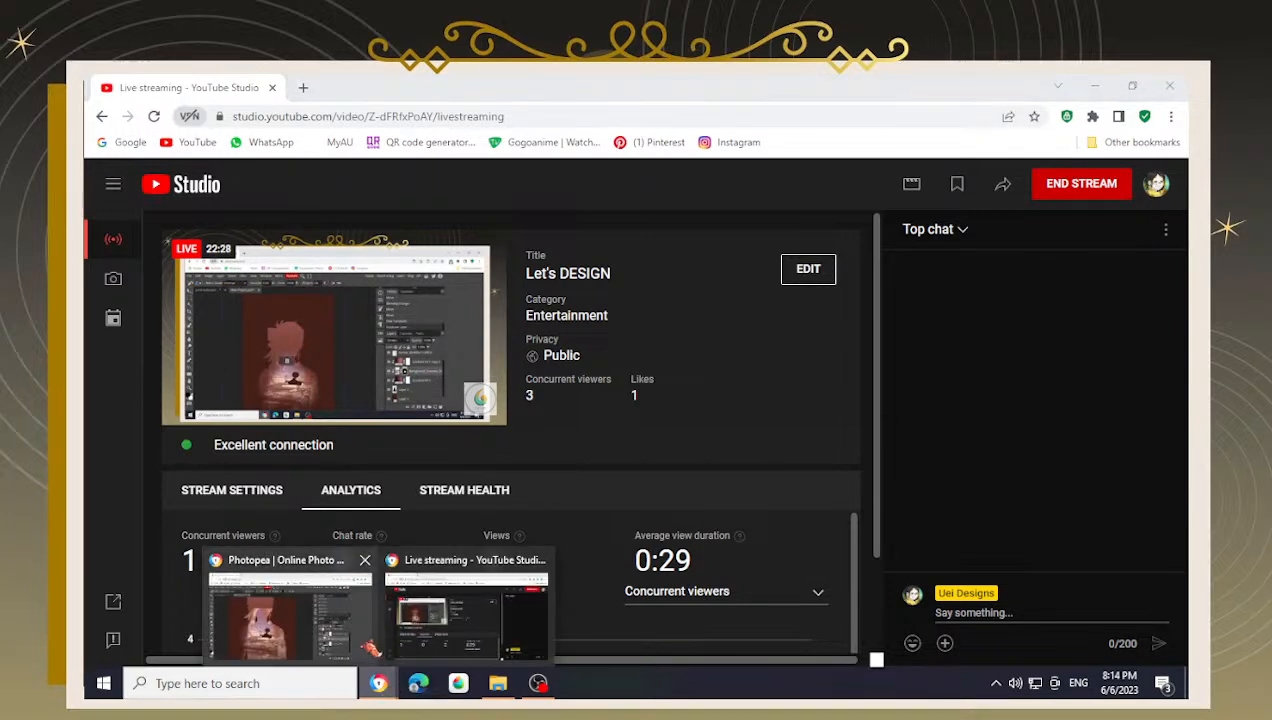
pyautogui.click(340, 628)
# - Paint black on the lounge mask at 51% brush opacity to fade the lower face, neck edge, right shoulder and right arm of the silhouette
pyautogui.moveTo(350, 293)
pyautogui.mouseDown()
pyautogui.moveTo(371, 292)
pyautogui.moveTo(347, 317)
pyautogui.moveTo(418, 298)
pyautogui.moveTo(388, 297)
pyautogui.mouseUp()
pyautogui.moveTo(412, 300)
pyautogui.mouseDown()
pyautogui.moveTo(442, 291)
pyautogui.moveTo(390, 298)
pyautogui.moveTo(413, 287)
pyautogui.moveTo(505, 322)
pyautogui.mouseUp()
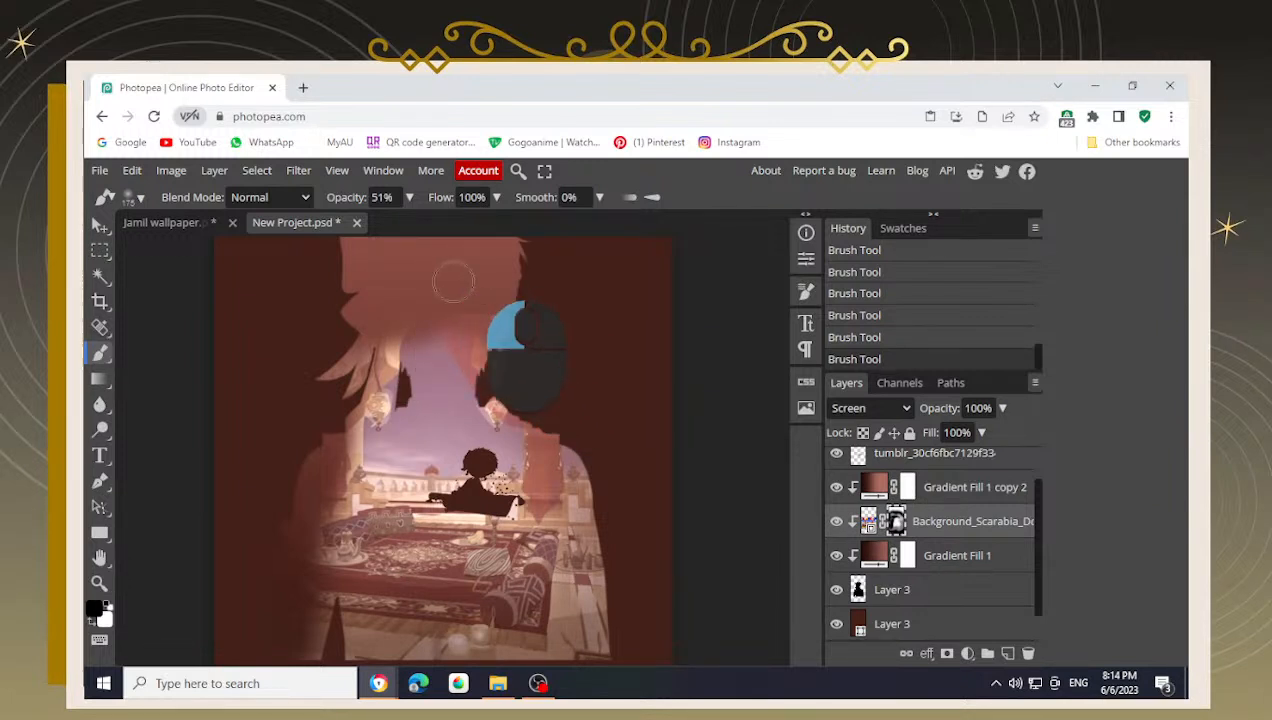
pyautogui.moveTo(491, 299)
pyautogui.mouseDown()
pyautogui.moveTo(418, 287)
pyautogui.moveTo(380, 305)
pyautogui.moveTo(437, 282)
pyautogui.moveTo(529, 331)
pyautogui.moveTo(485, 287)
pyautogui.moveTo(513, 331)
pyautogui.moveTo(496, 363)
pyautogui.moveTo(497, 342)
pyautogui.moveTo(489, 386)
pyautogui.moveTo(582, 438)
pyautogui.mouseUp()
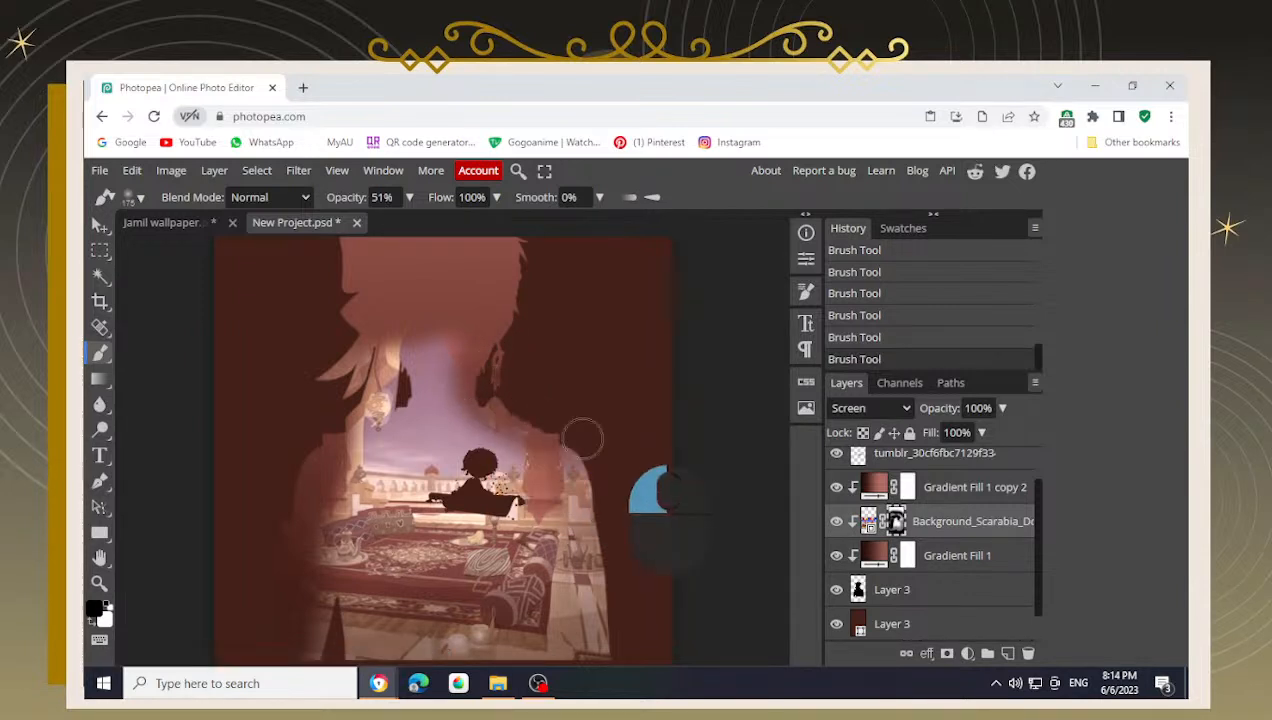
pyautogui.moveTo(605, 501); pyautogui.dragTo(535, 401)
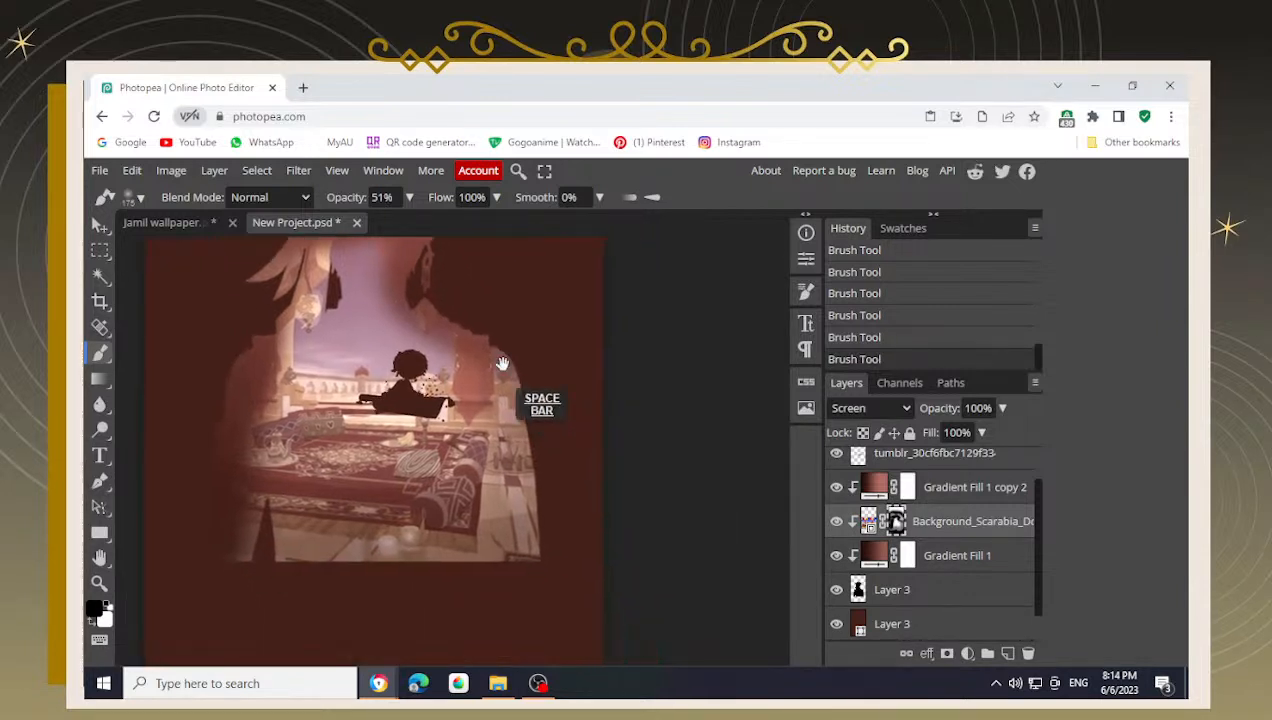
pyautogui.moveTo(452, 307); pyautogui.dragTo(446, 315)
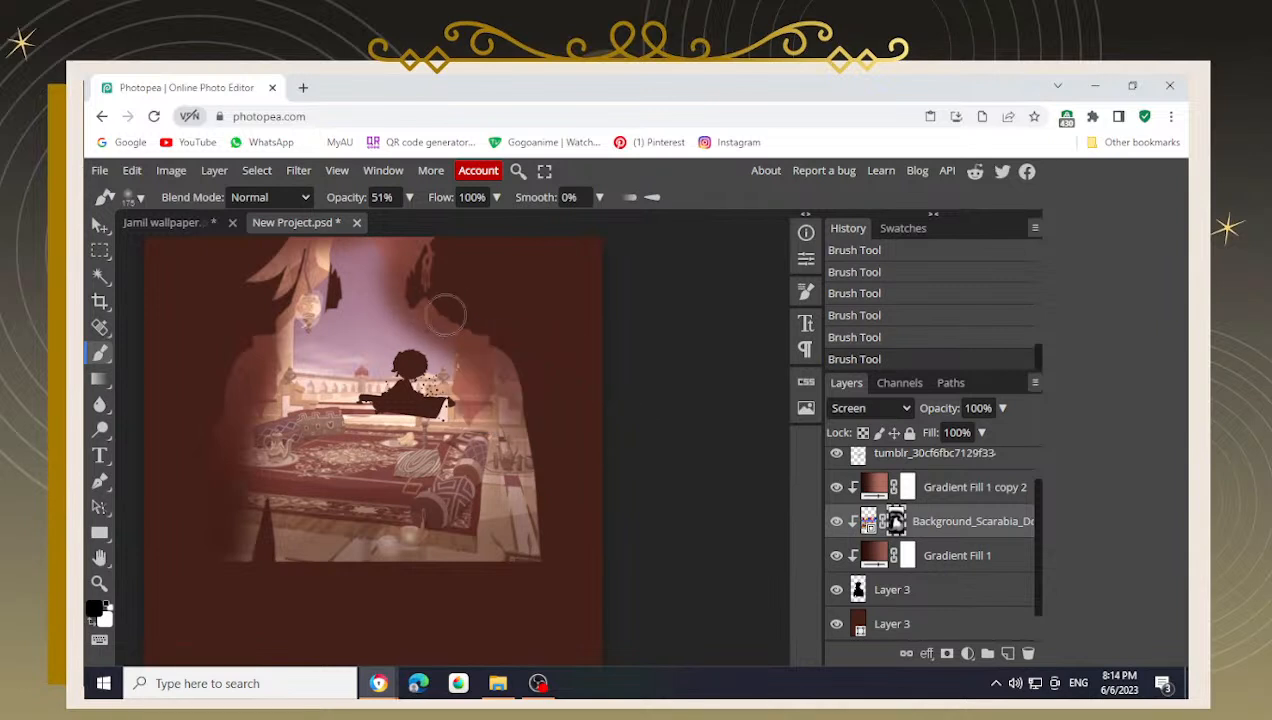
pyautogui.moveTo(528, 347)
pyautogui.mouseDown()
pyautogui.moveTo(560, 490)
pyautogui.moveTo(540, 424)
pyautogui.moveTo(564, 446)
pyautogui.moveTo(563, 519)
pyautogui.moveTo(525, 587)
pyautogui.mouseUp()
pyautogui.moveTo(453, 338); pyautogui.dragTo(541, 431)
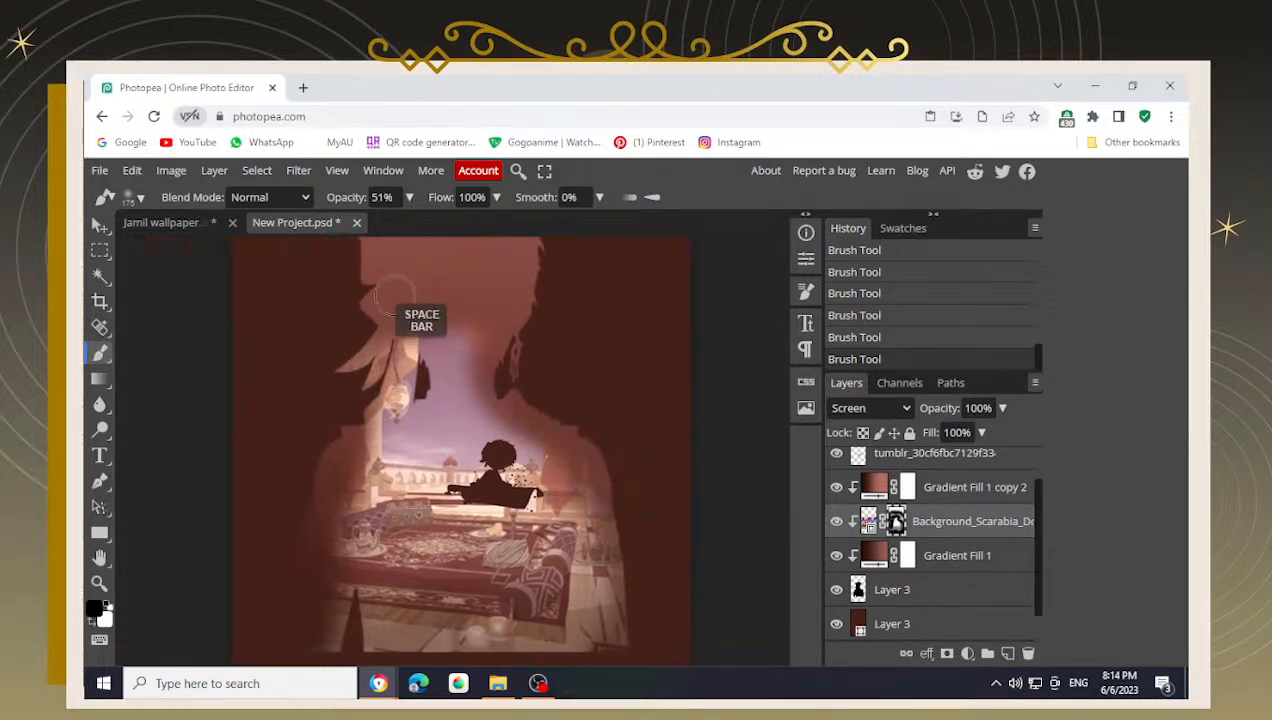
# - Paint black with a larger brush on the lounge mask to blend the lounge's upper edge softly into the silhouette's face, hair and neck
pyautogui.press(']')
pyautogui.press(']')
pyautogui.click(450, 331)
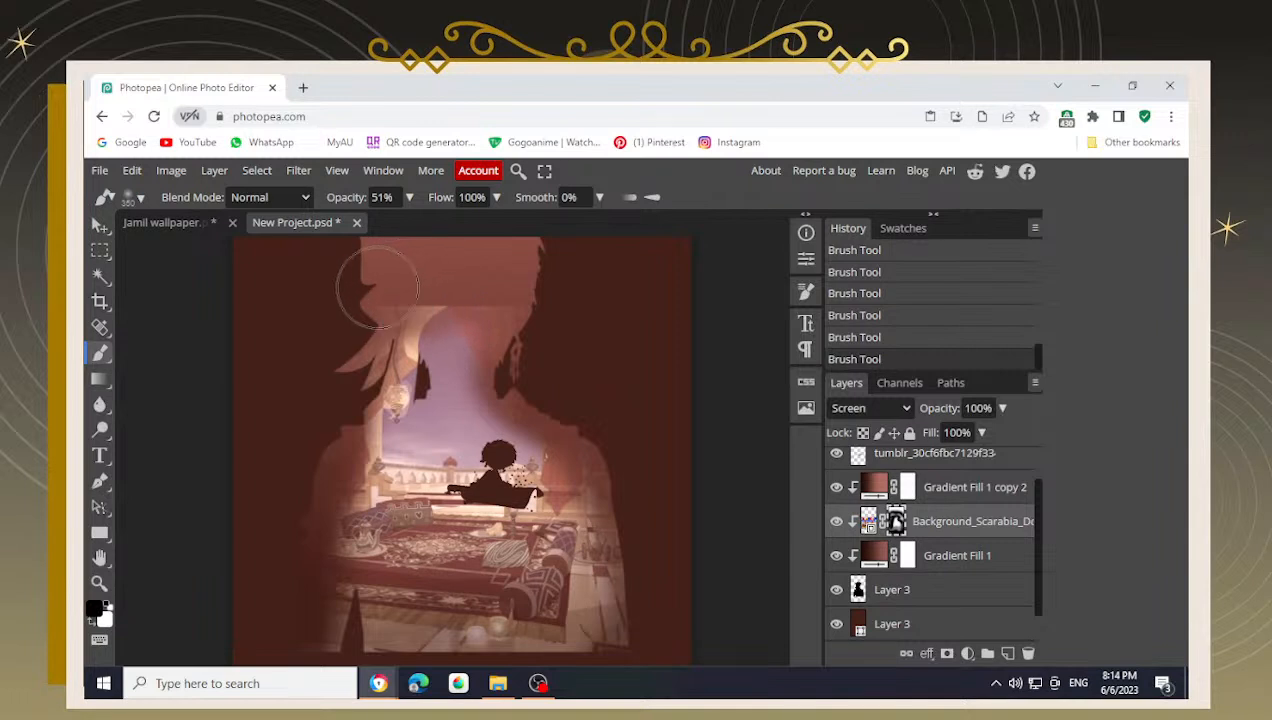
pyautogui.moveTo(379, 289)
pyautogui.mouseDown()
pyautogui.moveTo(367, 277)
pyautogui.moveTo(361, 293)
pyautogui.moveTo(394, 282)
pyautogui.moveTo(324, 370)
pyautogui.mouseUp()
pyautogui.moveTo(430, 280)
pyautogui.mouseDown()
pyautogui.moveTo(516, 293)
pyautogui.moveTo(461, 298)
pyautogui.mouseUp()
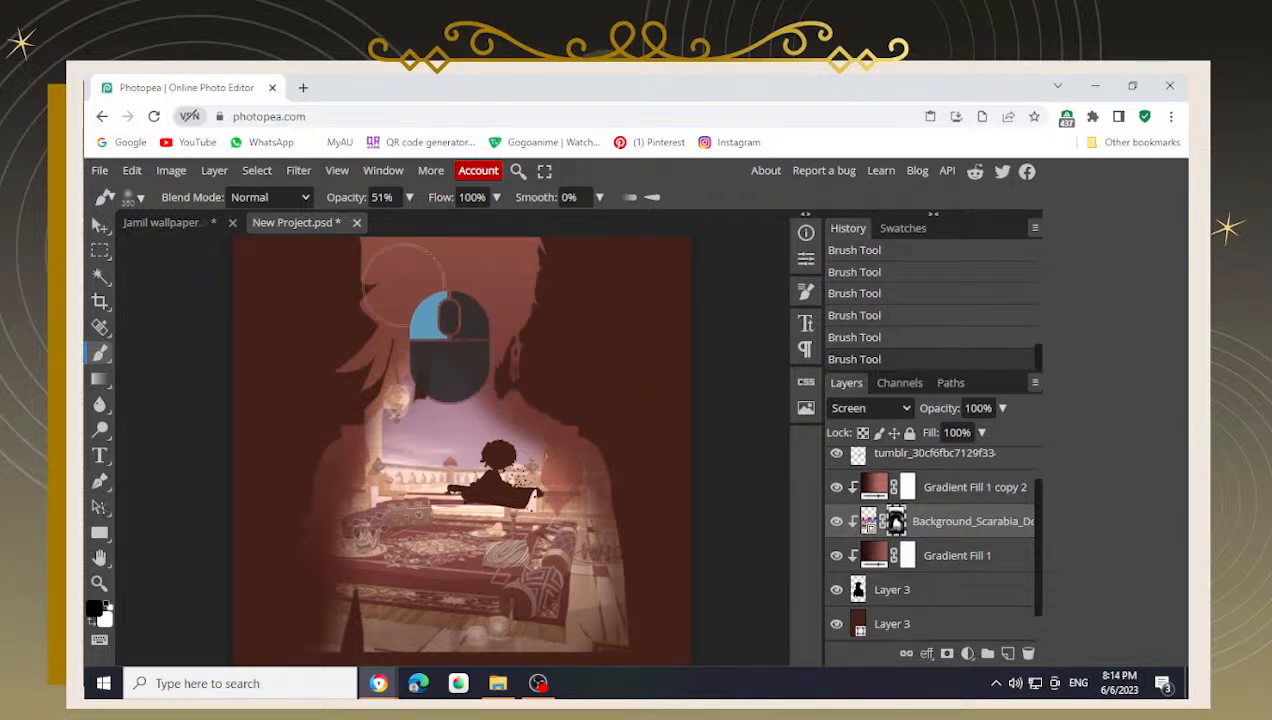
pyautogui.moveTo(400, 277)
pyautogui.mouseDown()
pyautogui.moveTo(341, 369)
pyautogui.moveTo(355, 366)
pyautogui.moveTo(369, 397)
pyautogui.moveTo(311, 400)
pyautogui.moveTo(310, 430)
pyautogui.moveTo(330, 410)
pyautogui.mouseUp()
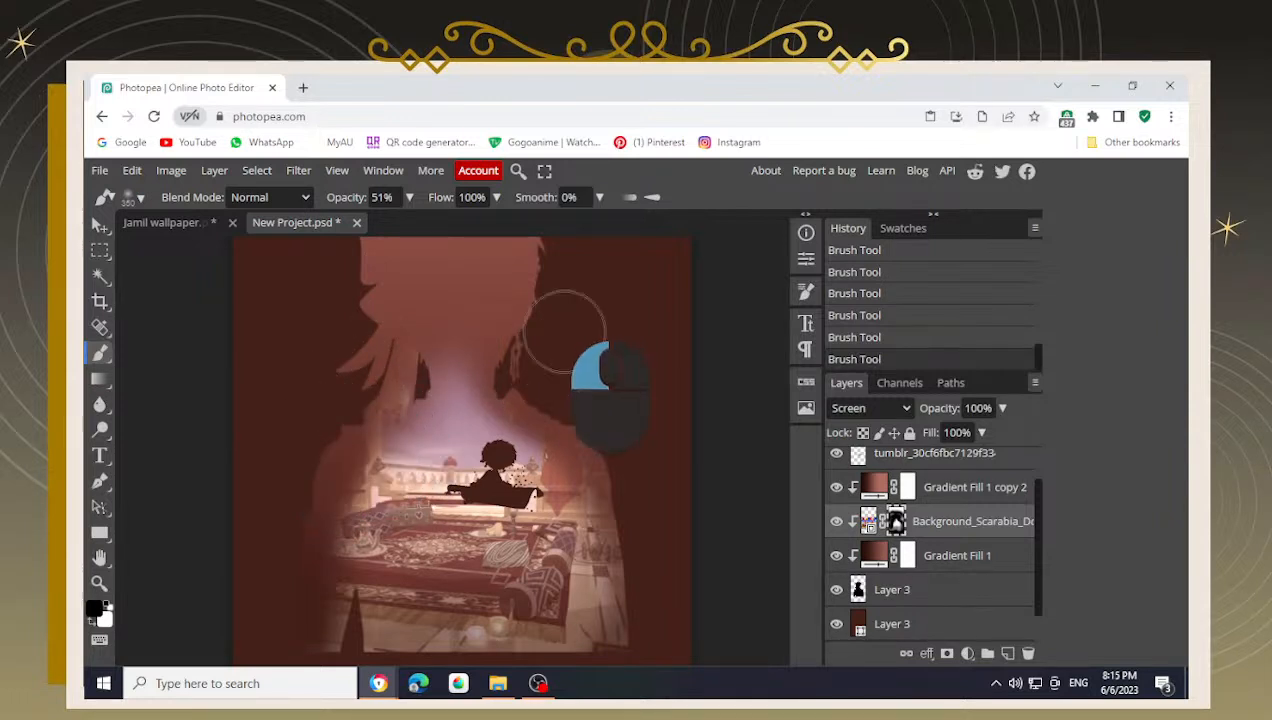
pyautogui.moveTo(460, 354)
pyautogui.mouseDown()
pyautogui.moveTo(445, 353)
pyautogui.moveTo(443, 372)
pyautogui.mouseUp()
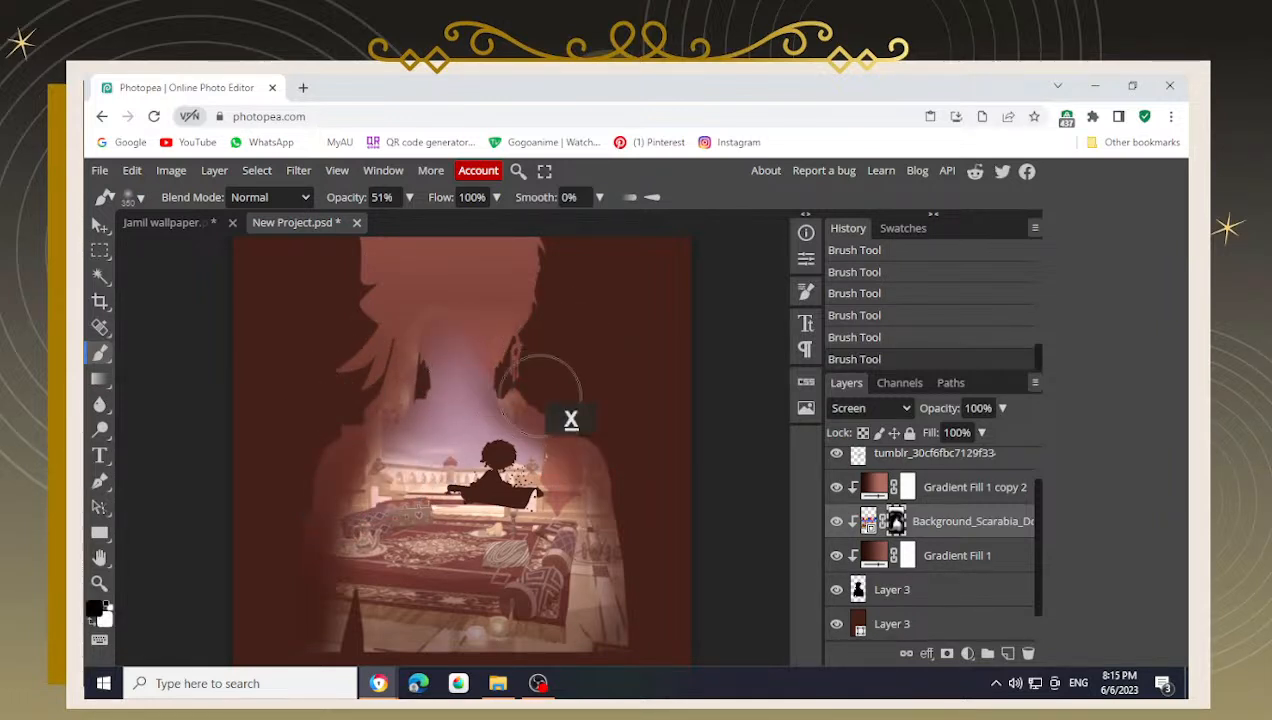
pyautogui.moveTo(547, 394)
pyautogui.mouseDown()
pyautogui.moveTo(548, 333)
pyautogui.moveTo(514, 268)
pyautogui.moveTo(458, 276)
pyautogui.moveTo(380, 259)
pyautogui.moveTo(431, 267)
pyautogui.moveTo(439, 285)
pyautogui.moveTo(524, 282)
pyautogui.moveTo(495, 289)
pyautogui.moveTo(465, 270)
pyautogui.moveTo(419, 277)
pyautogui.moveTo(422, 292)
pyautogui.moveTo(360, 275)
pyautogui.moveTo(394, 282)
pyautogui.mouseUp()
pyautogui.scroll(2, 439, 296)
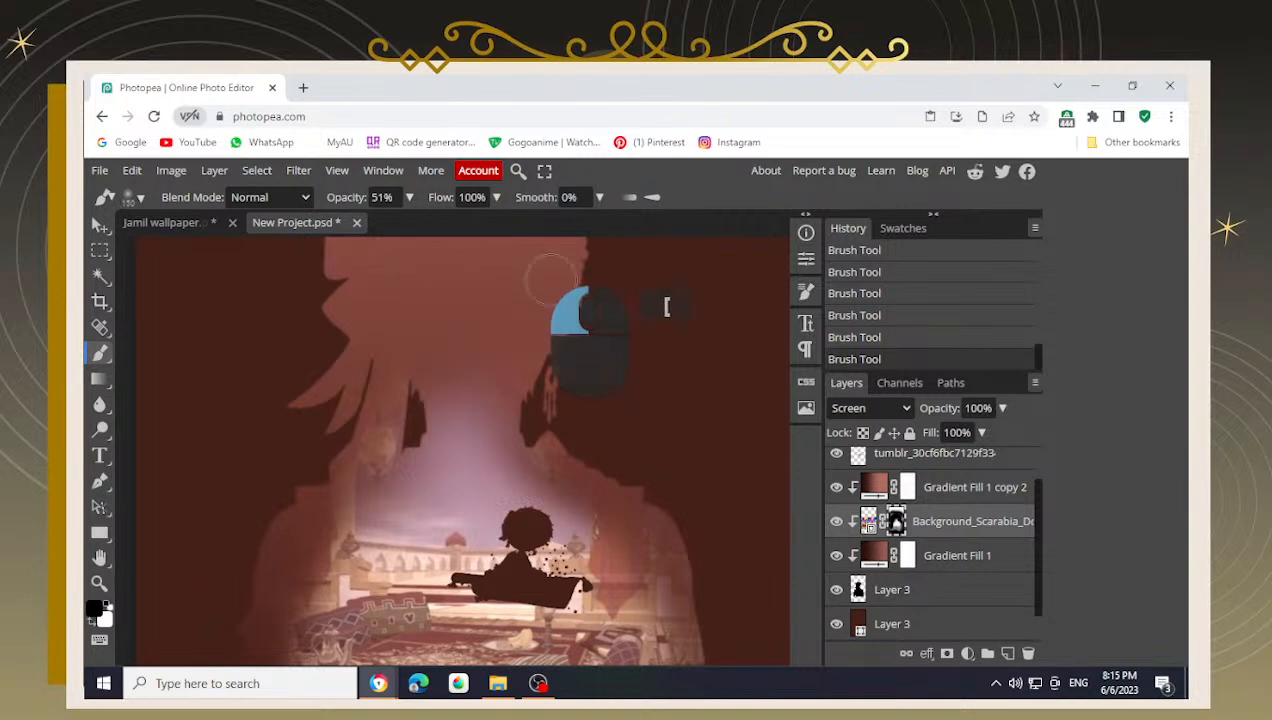
pyautogui.scroll(-3, 489, 350)
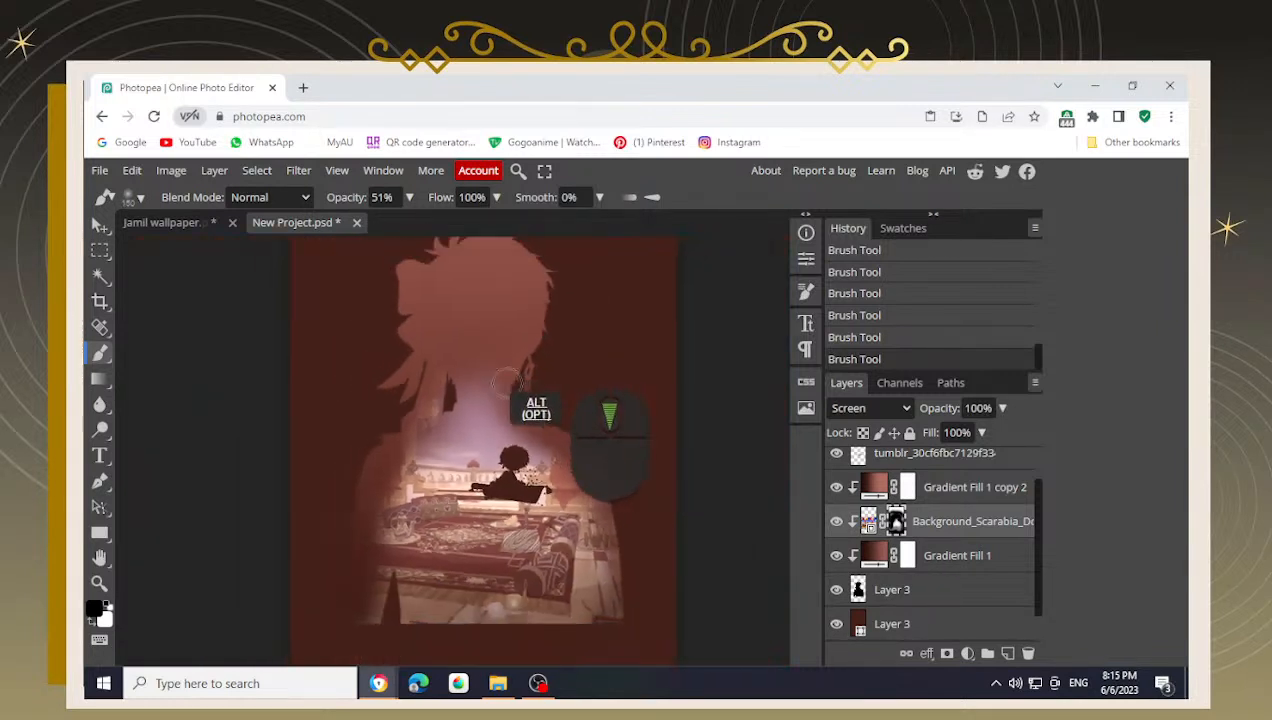
# - Undo the last stroke on the Background_Scarabia layer mask and paint white with a larger brush to reveal the scene at the neck
pyautogui.press('x')
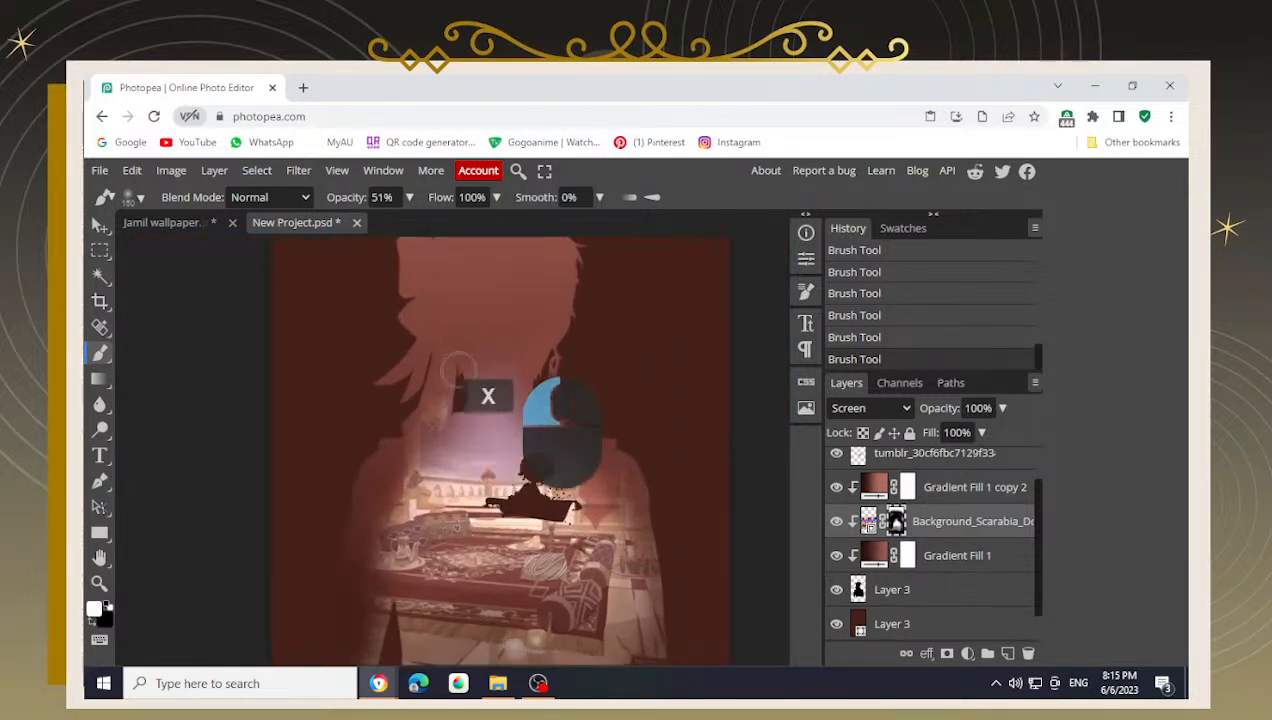
pyautogui.hotkey('ctrl', 'z')
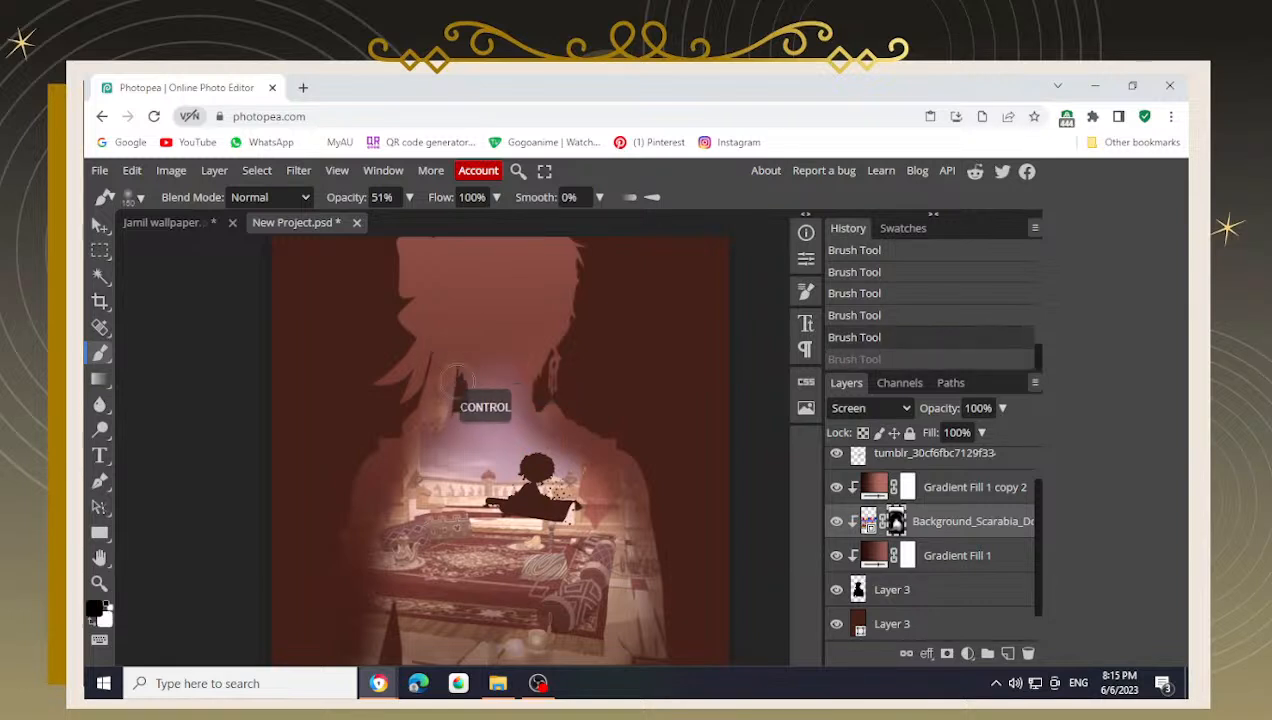
pyautogui.scroll(-3, 537, 450)
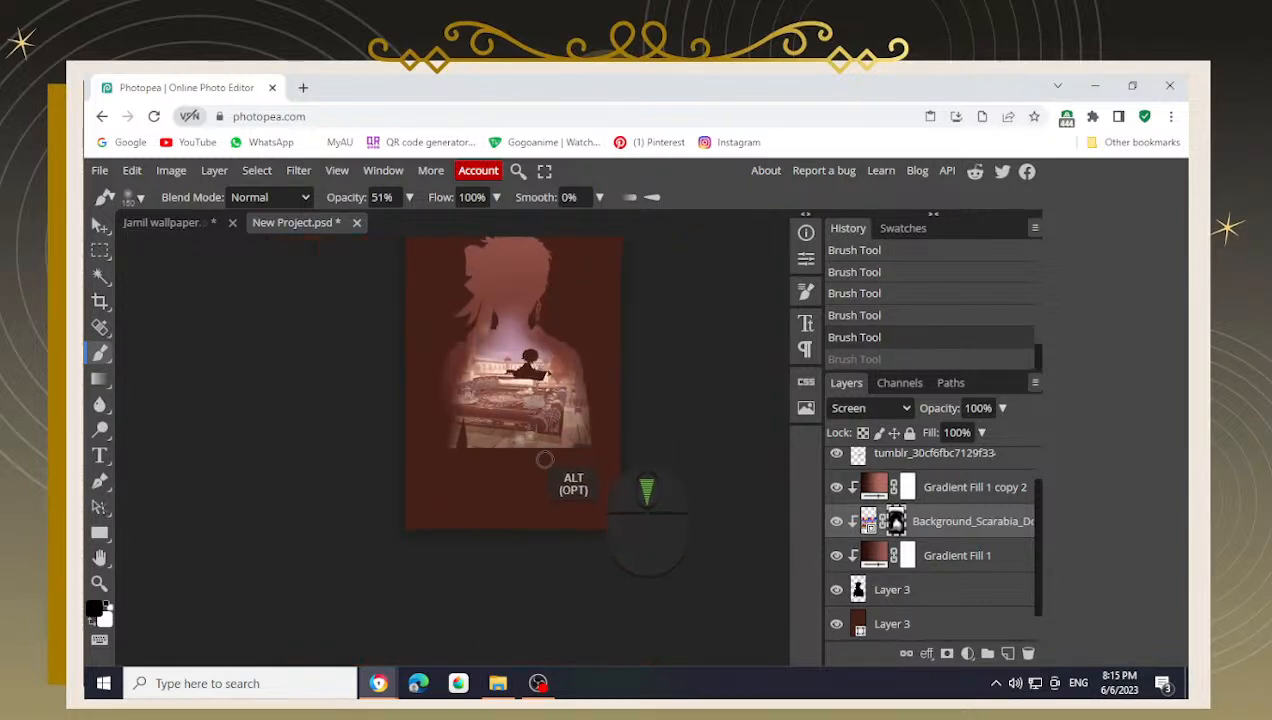
pyautogui.scroll(3, 500, 420)
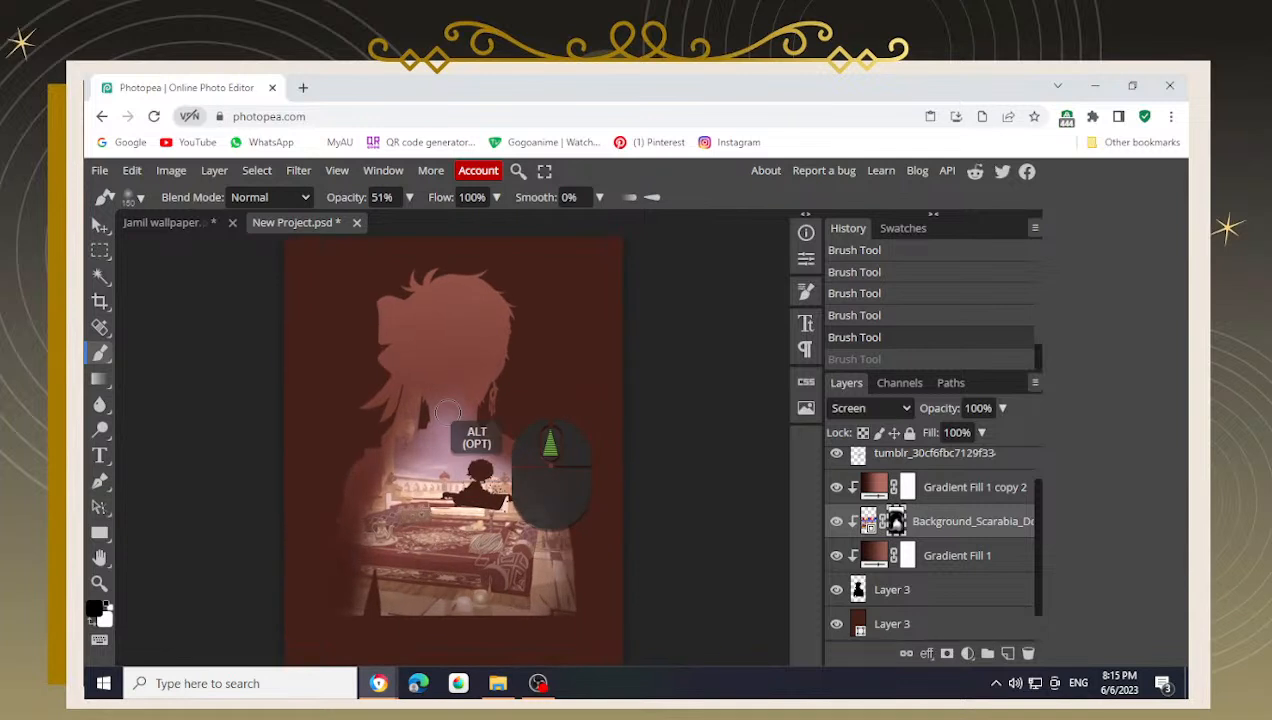
pyautogui.press('x')
pyautogui.press('1')
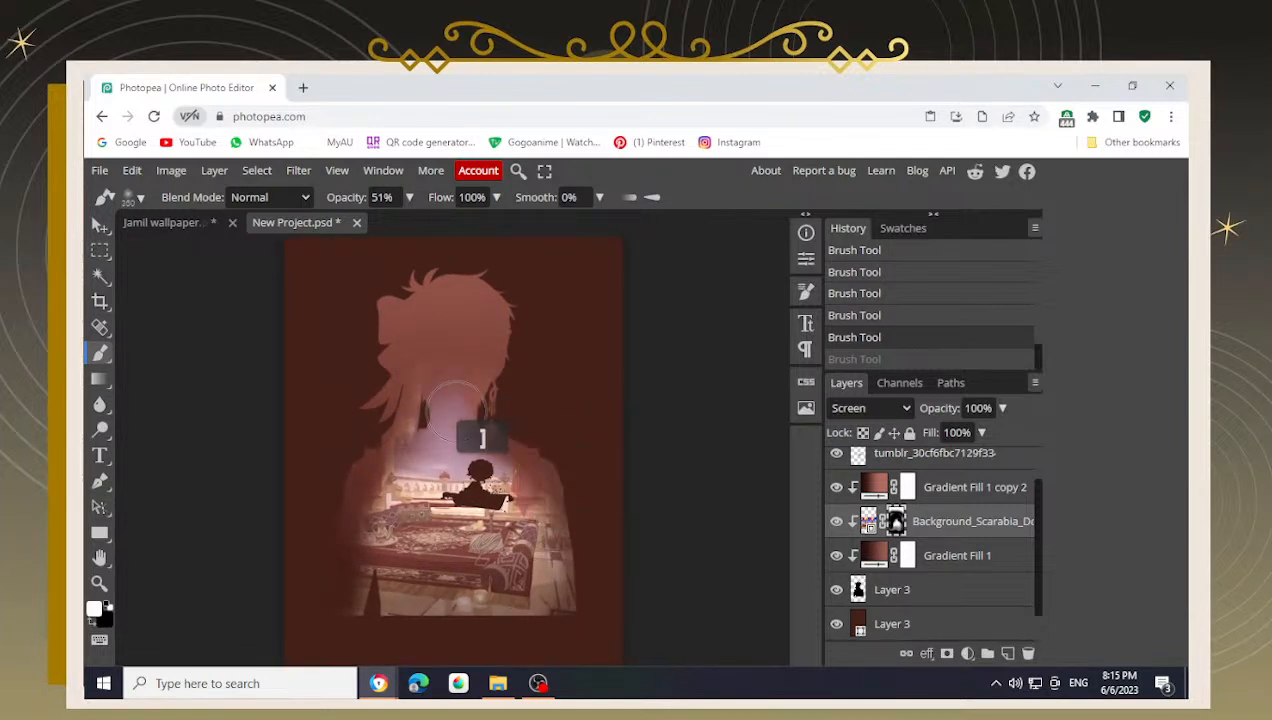
pyautogui.moveTo(455, 405); pyautogui.dragTo(462, 398)
pyautogui.scroll(5, 496, 367)
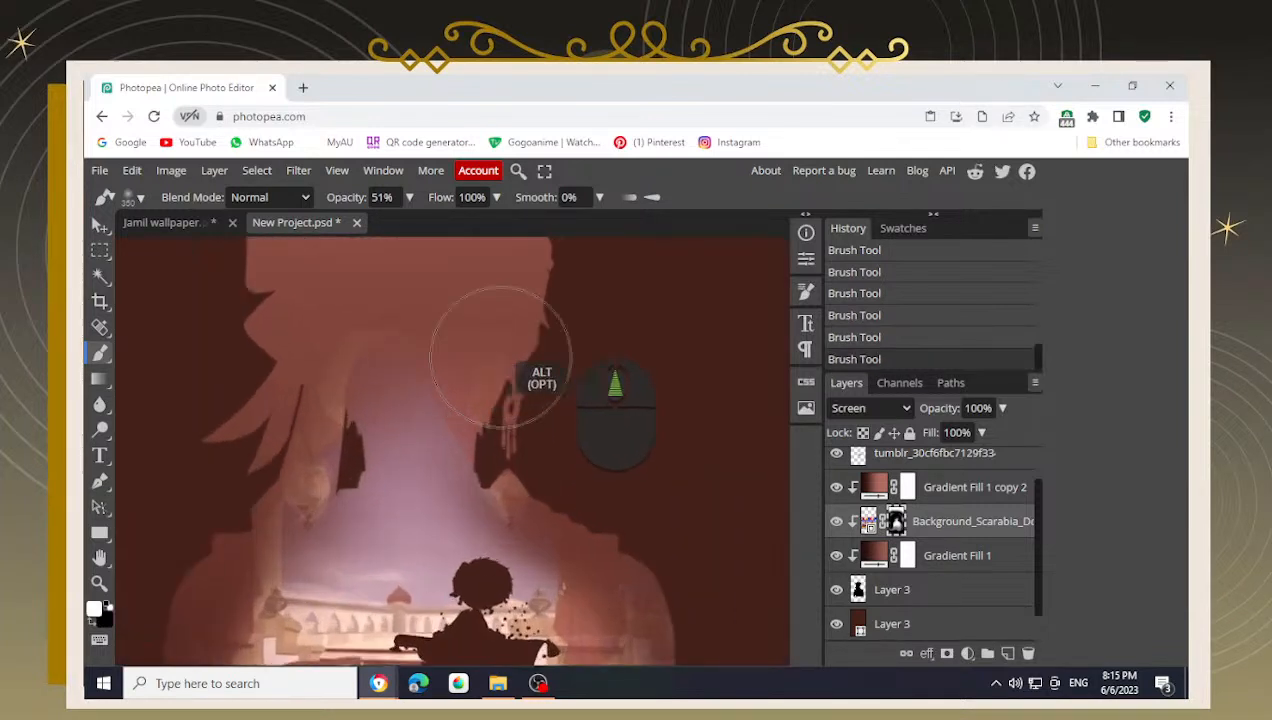
# - Paint black with a smaller brush along the lower hair to hide the background scene above the neck
pyautogui.press('x')
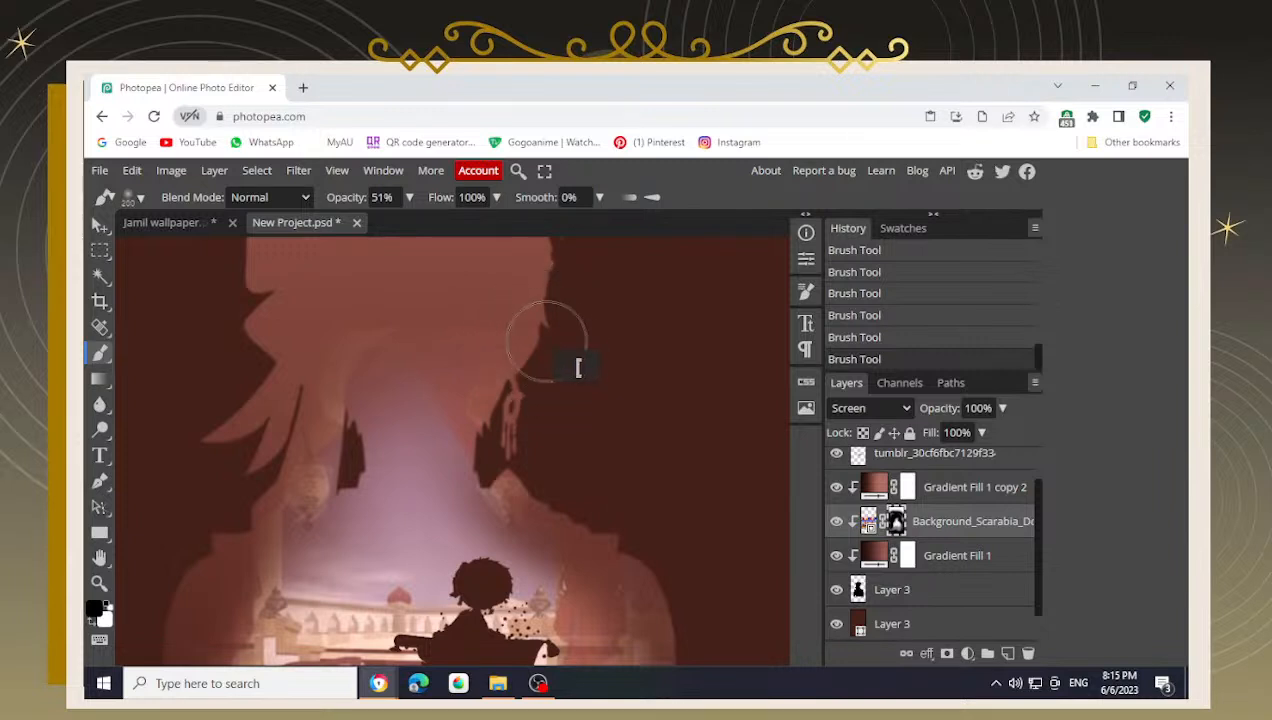
pyautogui.moveTo(528, 331)
pyautogui.mouseDown()
pyautogui.moveTo(602, 356)
pyautogui.moveTo(434, 292)
pyautogui.moveTo(458, 299)
pyautogui.moveTo(268, 349)
pyautogui.moveTo(230, 406)
pyautogui.moveTo(279, 299)
pyautogui.moveTo(380, 285)
pyautogui.moveTo(428, 304)
pyautogui.moveTo(276, 349)
pyautogui.moveTo(360, 312)
pyautogui.moveTo(308, 297)
pyautogui.moveTo(418, 292)
pyautogui.moveTo(405, 318)
pyautogui.moveTo(310, 315)
pyautogui.mouseUp()
pyautogui.moveTo(453, 320)
pyautogui.mouseDown()
pyautogui.moveTo(490, 323)
pyautogui.moveTo(430, 283)
pyautogui.moveTo(344, 299)
pyautogui.moveTo(403, 289)
pyautogui.moveTo(353, 313)
pyautogui.moveTo(382, 316)
pyautogui.moveTo(300, 320)
pyautogui.mouseUp()
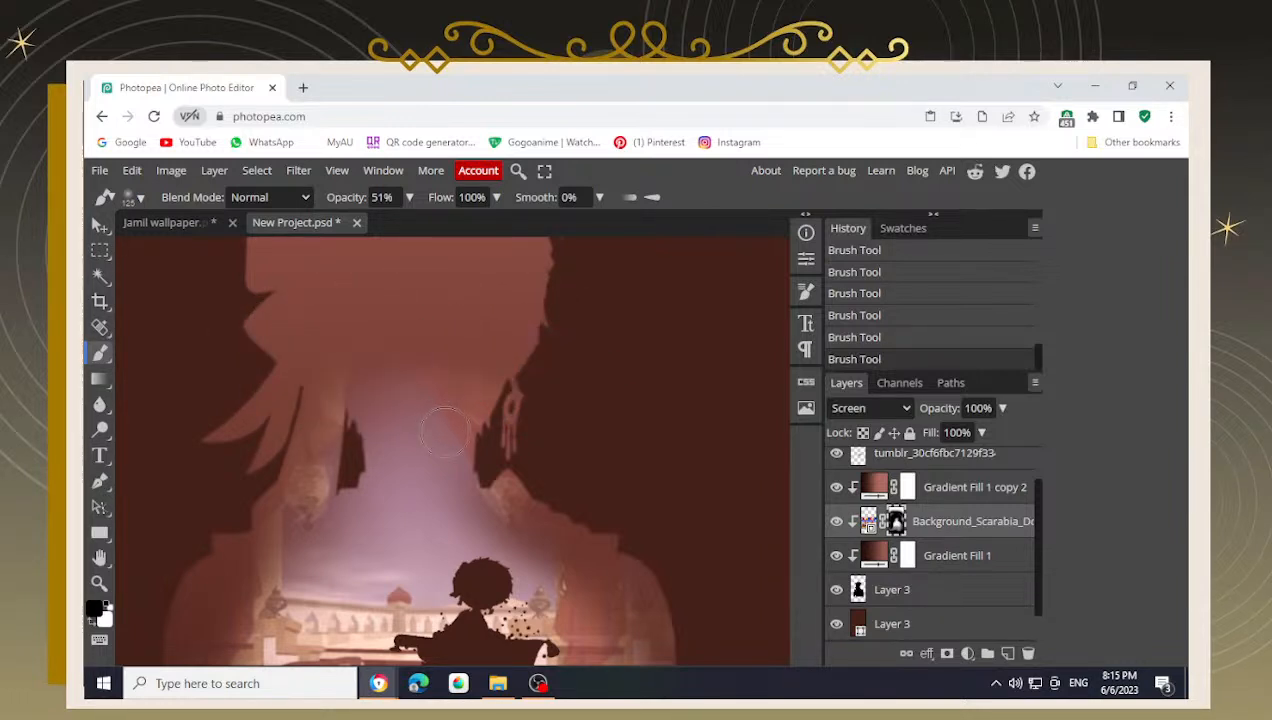
# - Paint white on the mask with an enlarged brush to bring the sky back across the upper neck
pyautogui.press(']')
pyautogui.press(']')
pyautogui.press(']')
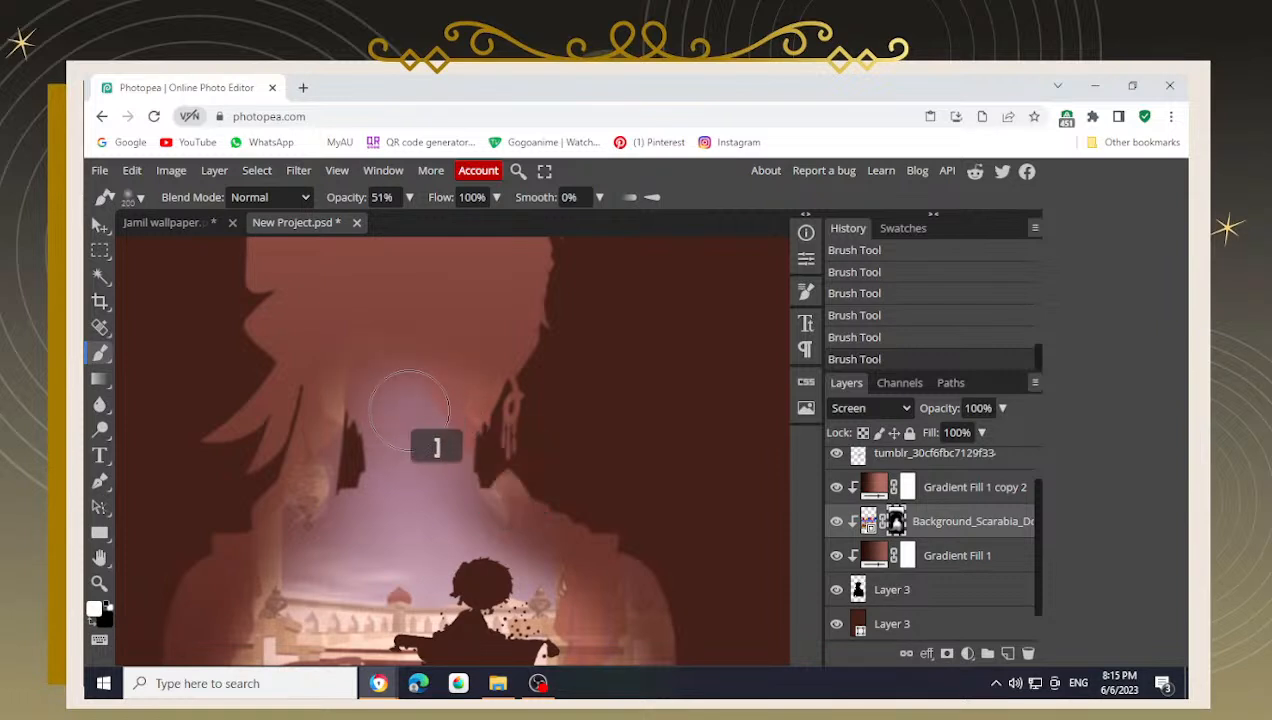
pyautogui.moveTo(376, 392)
pyautogui.mouseDown()
pyautogui.moveTo(353, 421)
pyautogui.moveTo(430, 434)
pyautogui.moveTo(444, 402)
pyautogui.mouseUp()
# - Mask out the scene across the base of the head with black strokes, reducing the brush size for finer blending
pyautogui.press('x')
pyautogui.moveTo(528, 320)
pyautogui.mouseDown()
pyautogui.moveTo(435, 288)
pyautogui.moveTo(356, 280)
pyautogui.moveTo(242, 343)
pyautogui.moveTo(312, 275)
pyautogui.moveTo(252, 332)
pyautogui.moveTo(386, 275)
pyautogui.moveTo(298, 310)
pyautogui.moveTo(270, 340)
pyautogui.moveTo(318, 316)
pyautogui.mouseUp()
pyautogui.press('[')
pyautogui.press('[')
pyautogui.press('[')
pyautogui.press('[')
pyautogui.press('[')
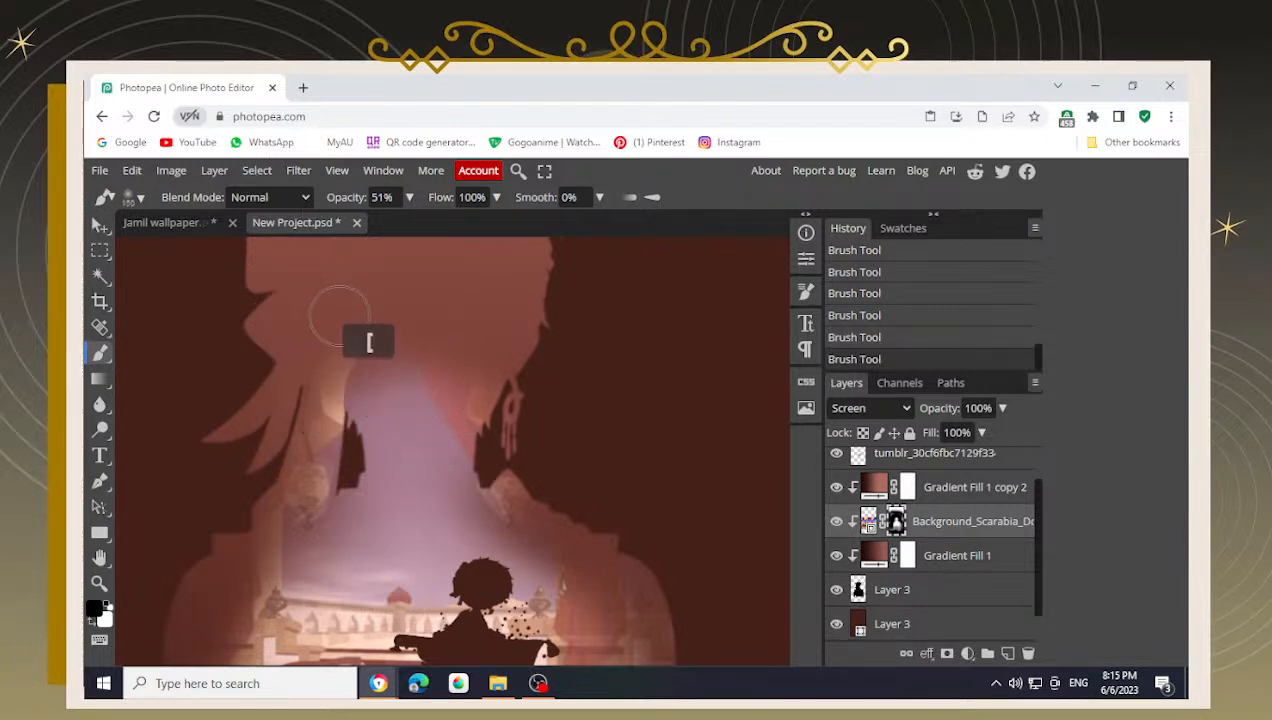
pyautogui.moveTo(279, 333)
pyautogui.mouseDown()
pyautogui.moveTo(424, 305)
pyautogui.moveTo(379, 318)
pyautogui.moveTo(308, 308)
pyautogui.moveTo(373, 310)
pyautogui.mouseUp()
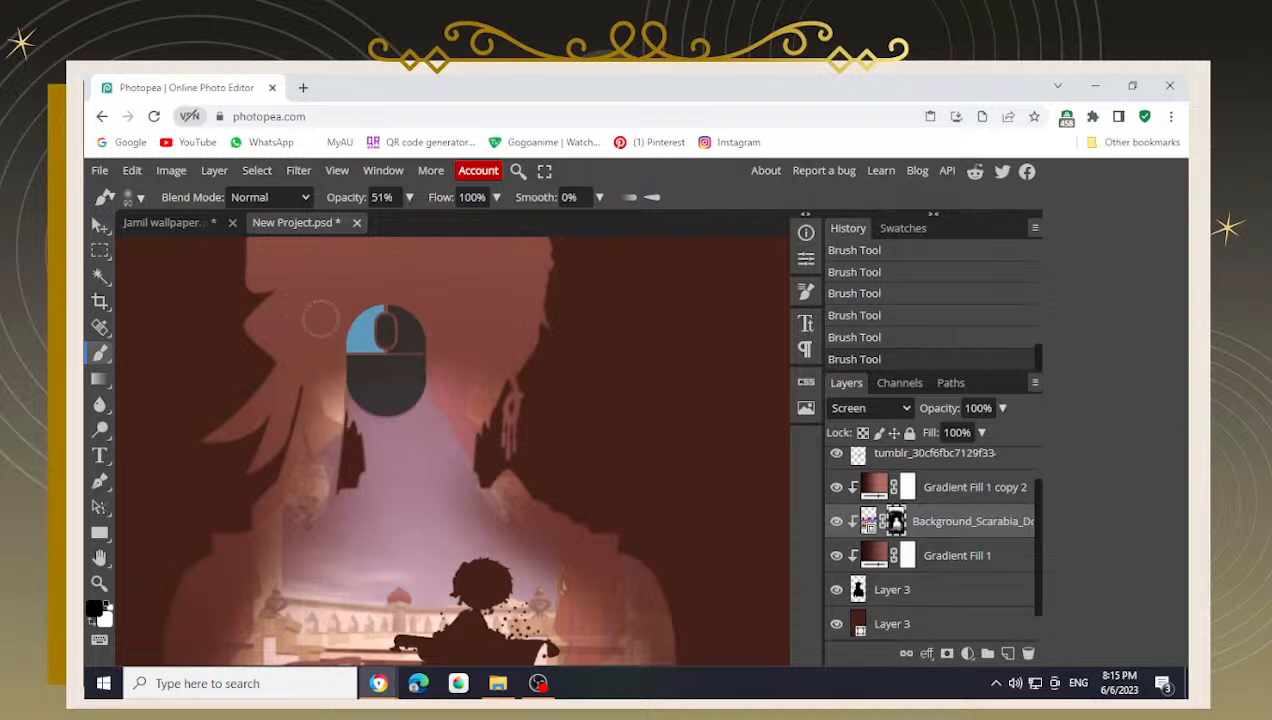
pyautogui.moveTo(335, 334)
pyautogui.mouseDown()
pyautogui.moveTo(376, 294)
pyautogui.moveTo(439, 320)
pyautogui.mouseUp()
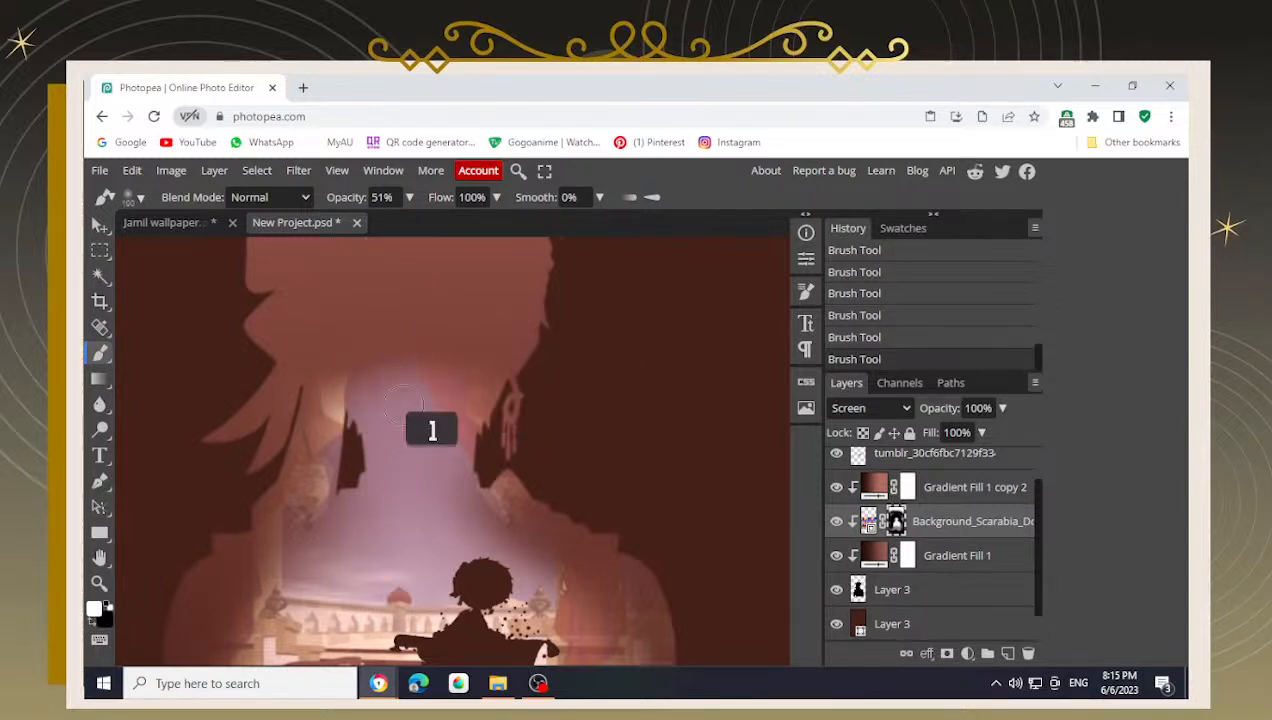
# - Reveal the arch around the neck with white, then fade its upper edge into the hair with a smaller black brush
pyautogui.moveTo(424, 416)
pyautogui.mouseDown()
pyautogui.moveTo(390, 376)
pyautogui.moveTo(308, 405)
pyautogui.moveTo(327, 423)
pyautogui.mouseUp()
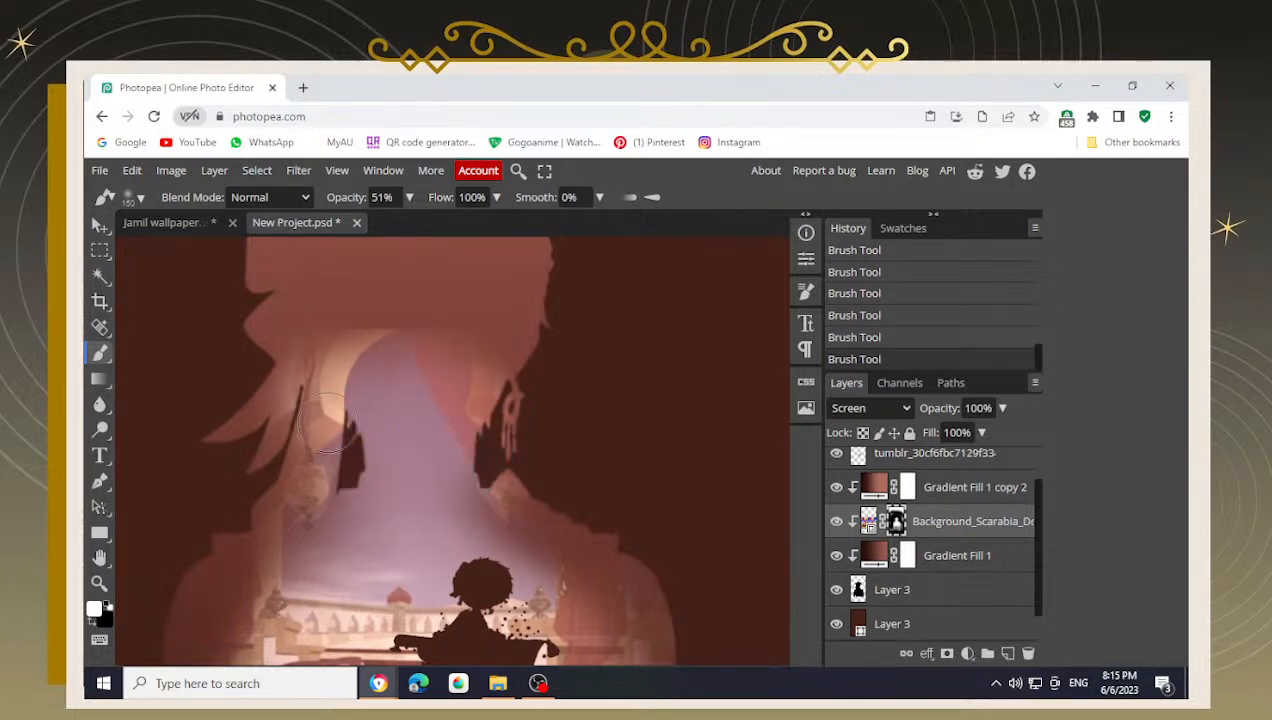
pyautogui.moveTo(305, 322)
pyautogui.mouseDown()
pyautogui.moveTo(255, 350)
pyautogui.moveTo(332, 311)
pyautogui.moveTo(310, 311)
pyautogui.moveTo(396, 312)
pyautogui.moveTo(307, 309)
pyautogui.moveTo(345, 318)
pyautogui.mouseUp()
pyautogui.press('[')
pyautogui.moveTo(465, 326)
pyautogui.mouseDown()
pyautogui.moveTo(477, 318)
pyautogui.moveTo(406, 307)
pyautogui.moveTo(312, 330)
pyautogui.mouseUp()
pyautogui.moveTo(411, 318); pyautogui.dragTo(327, 325)
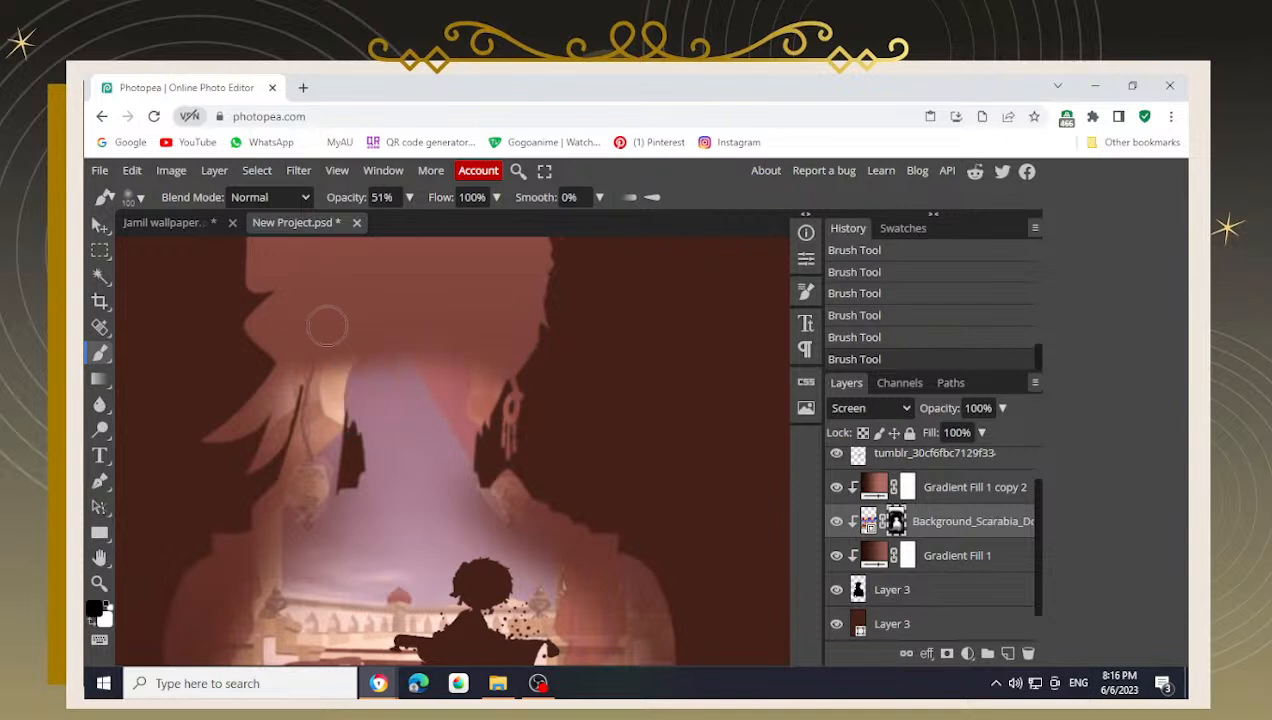
# - Undo the last mask stroke and paint black with a 300 px brush across the lower hair to fade the scene
pyautogui.moveTo(404, 434); pyautogui.dragTo(381, 390)
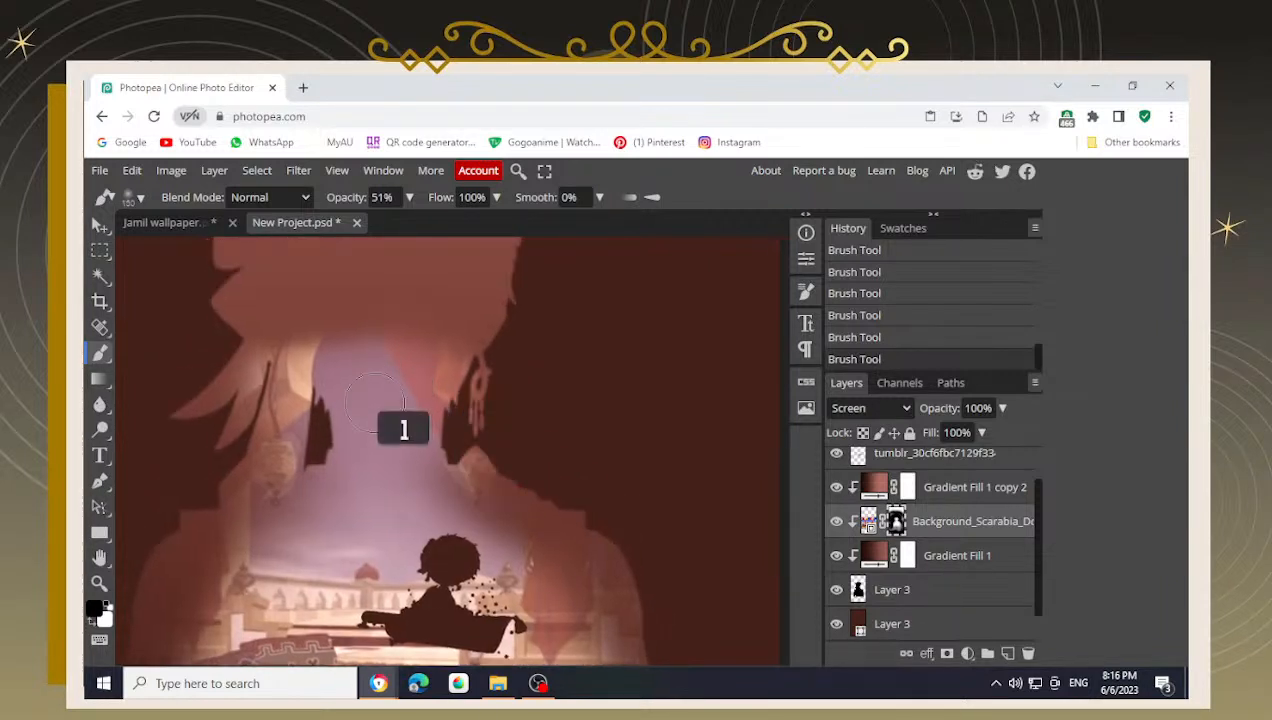
pyautogui.press(']')
pyautogui.press(']')
pyautogui.press(']')
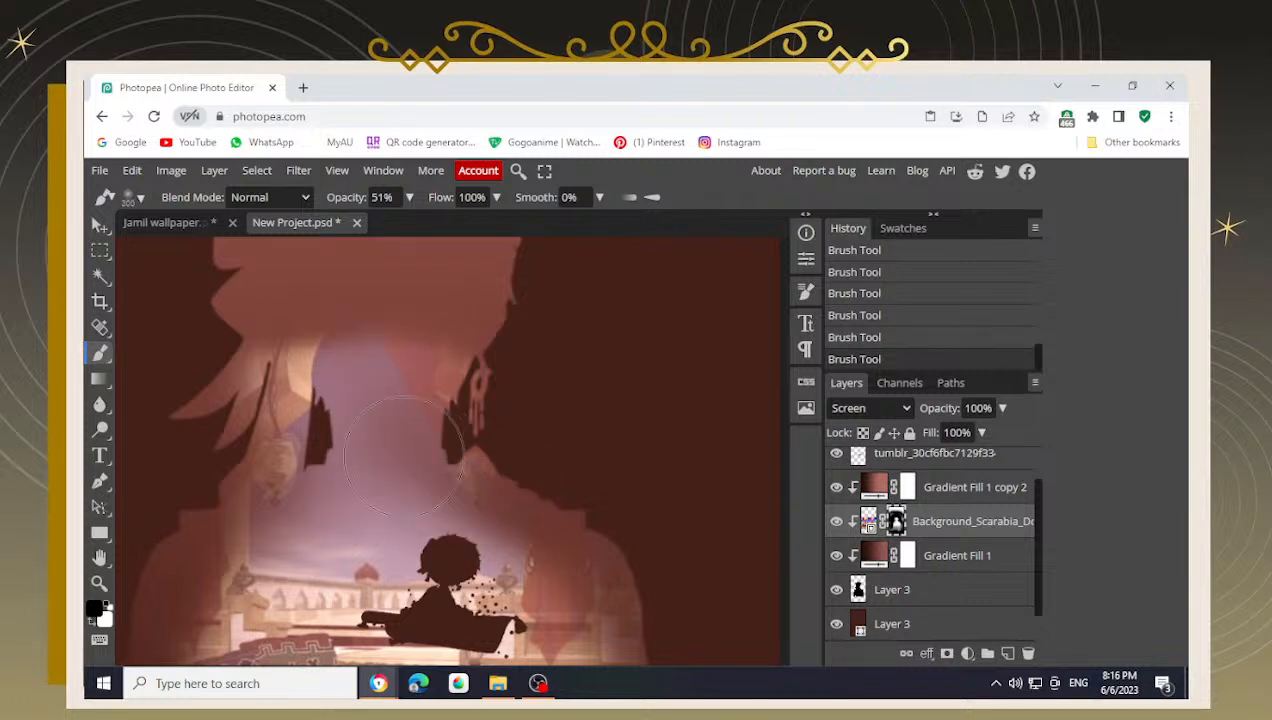
pyautogui.hotkey('ctrl', 'z')
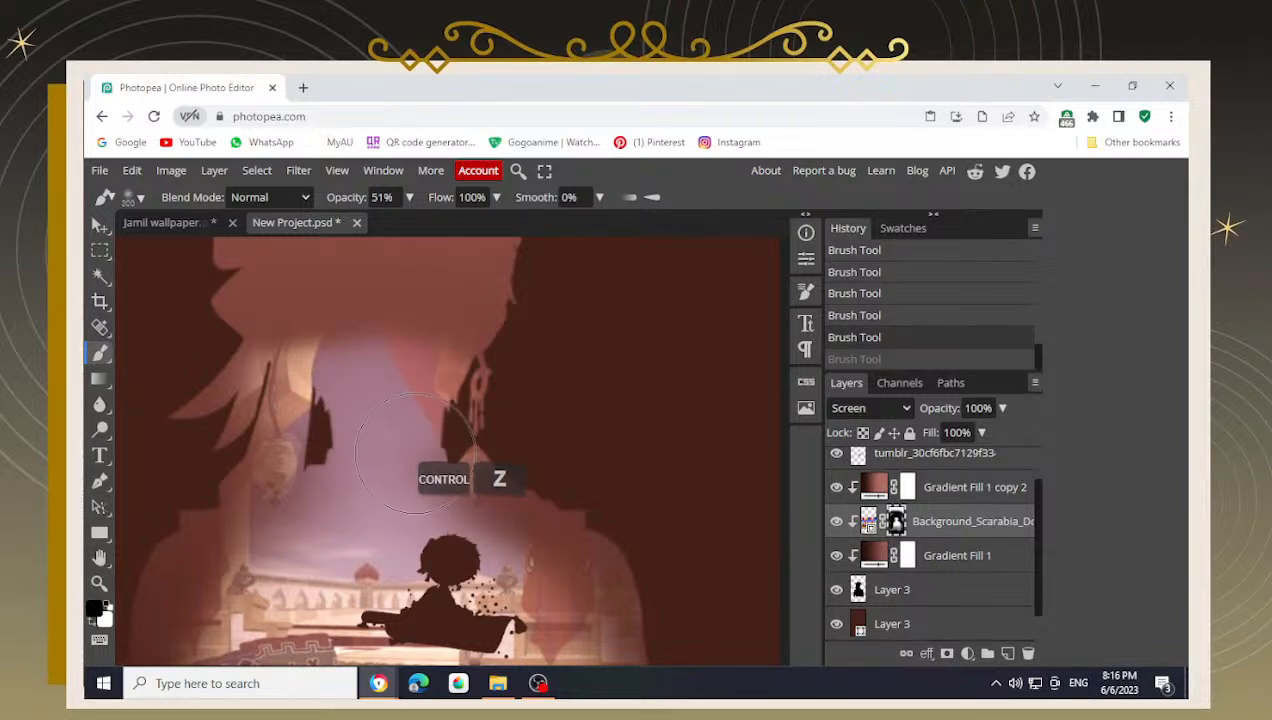
pyautogui.moveTo(520, 285)
pyautogui.mouseDown()
pyautogui.moveTo(360, 257)
pyautogui.moveTo(356, 243)
pyautogui.moveTo(236, 321)
pyautogui.moveTo(180, 387)
pyautogui.moveTo(273, 313)
pyautogui.moveTo(316, 383)
pyautogui.moveTo(257, 351)
pyautogui.moveTo(197, 377)
pyautogui.moveTo(176, 416)
pyautogui.moveTo(214, 342)
pyautogui.mouseUp()
pyautogui.moveTo(225, 322); pyautogui.dragTo(210, 354)
pyautogui.moveTo(527, 379)
pyautogui.mouseDown()
pyautogui.moveTo(511, 326)
pyautogui.moveTo(525, 364)
pyautogui.mouseUp()
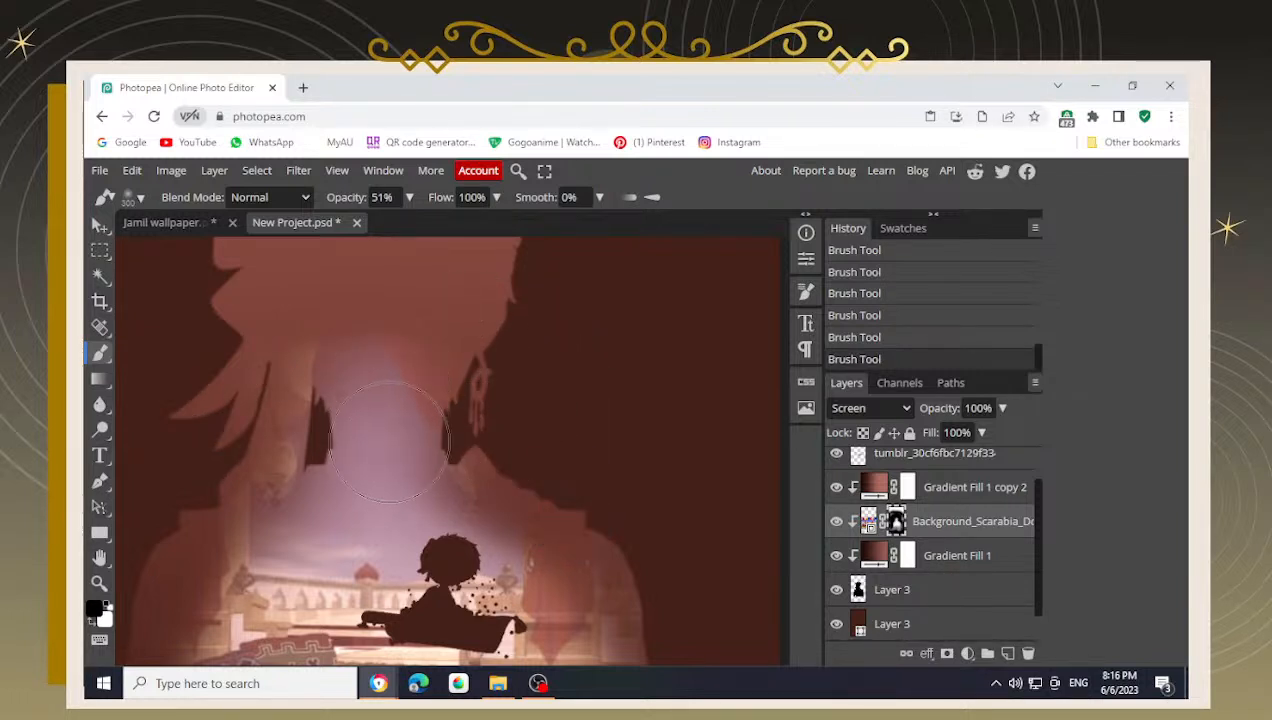
# - Restore the scene at the nape with a white stroke, then blend its top edge into the head with black
pyautogui.press('x')
pyautogui.moveTo(469, 460)
pyautogui.mouseDown()
pyautogui.moveTo(388, 408)
pyautogui.moveTo(346, 354)
pyautogui.mouseUp()
pyautogui.press('x')
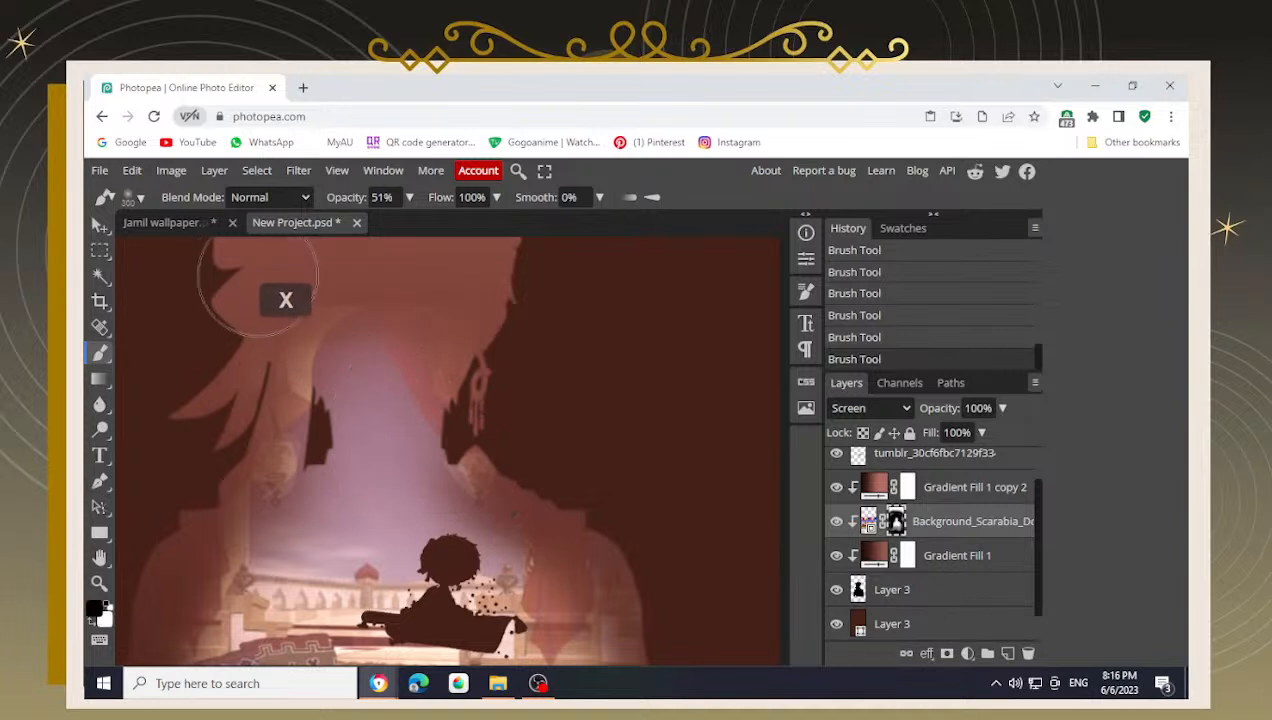
pyautogui.moveTo(258, 285)
pyautogui.mouseDown()
pyautogui.moveTo(413, 277)
pyautogui.moveTo(306, 283)
pyautogui.moveTo(335, 315)
pyautogui.moveTo(298, 285)
pyautogui.moveTo(350, 365)
pyautogui.moveTo(375, 360)
pyautogui.mouseUp()
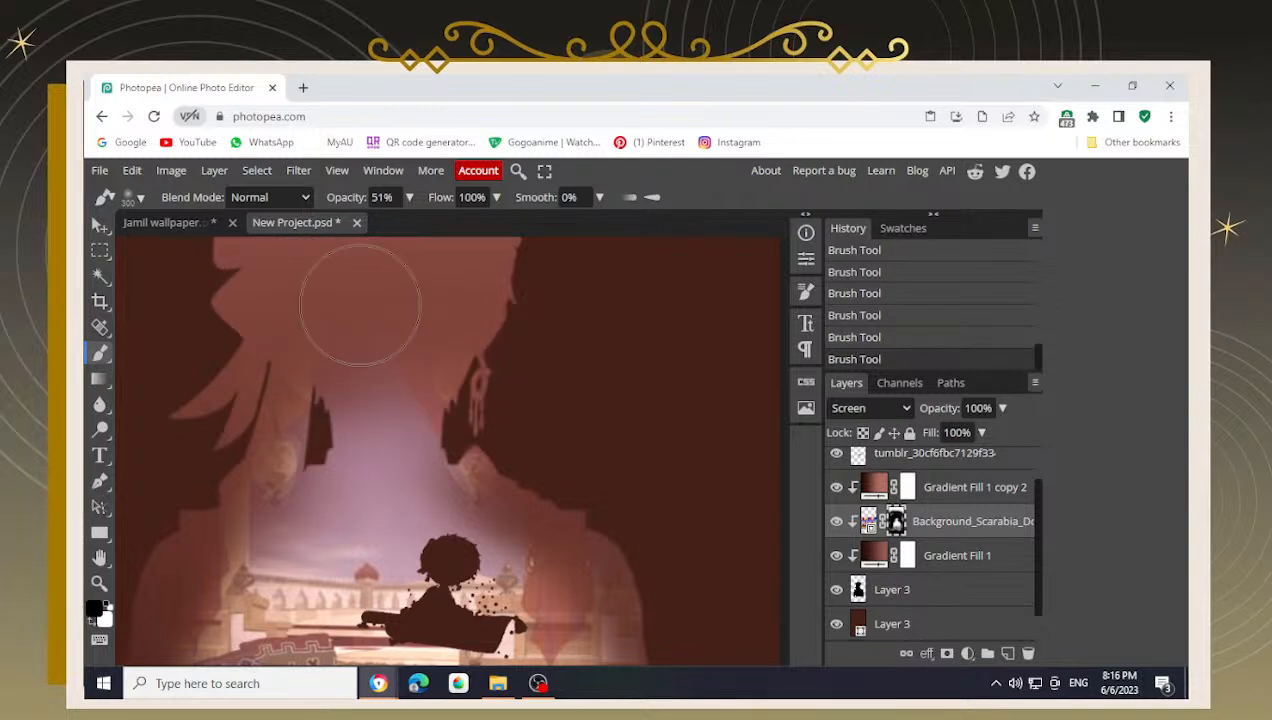
pyautogui.scroll(-1, 440, 350)
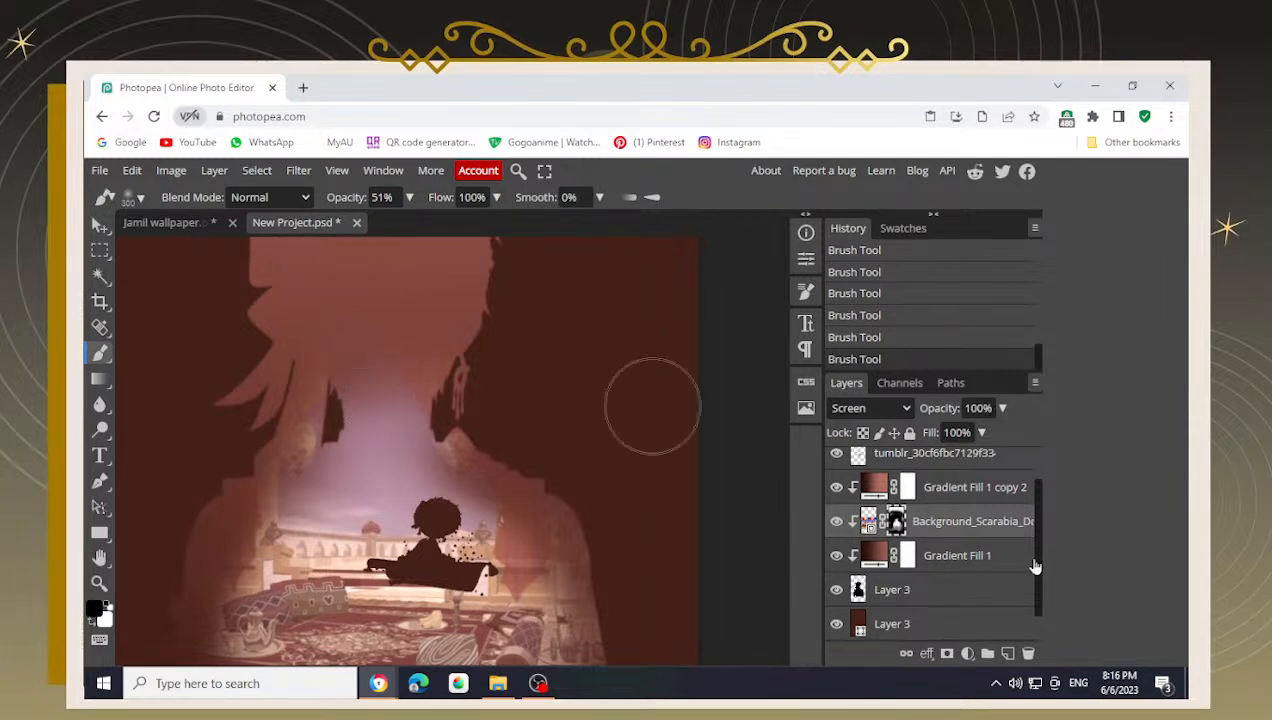
pyautogui.scroll(2, 985, 540)
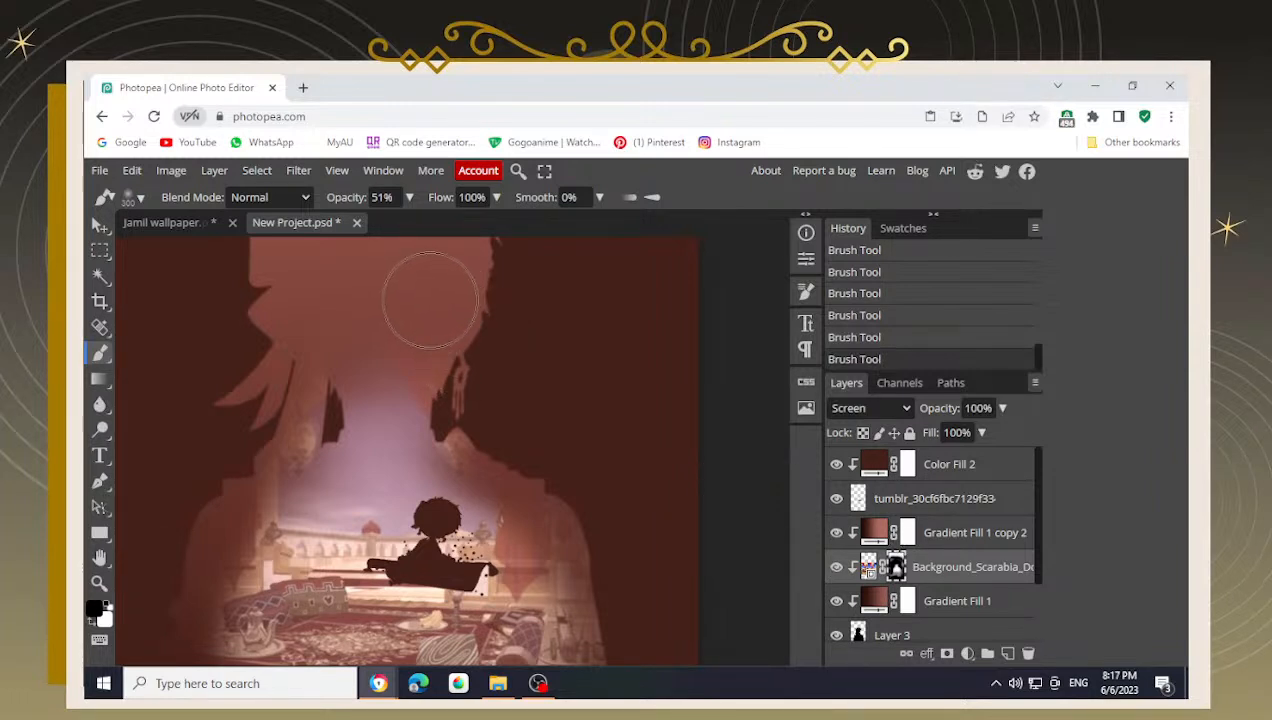
pyautogui.press('x')
pyautogui.moveTo(300, 281); pyautogui.dragTo(298, 316)
pyautogui.press('x')
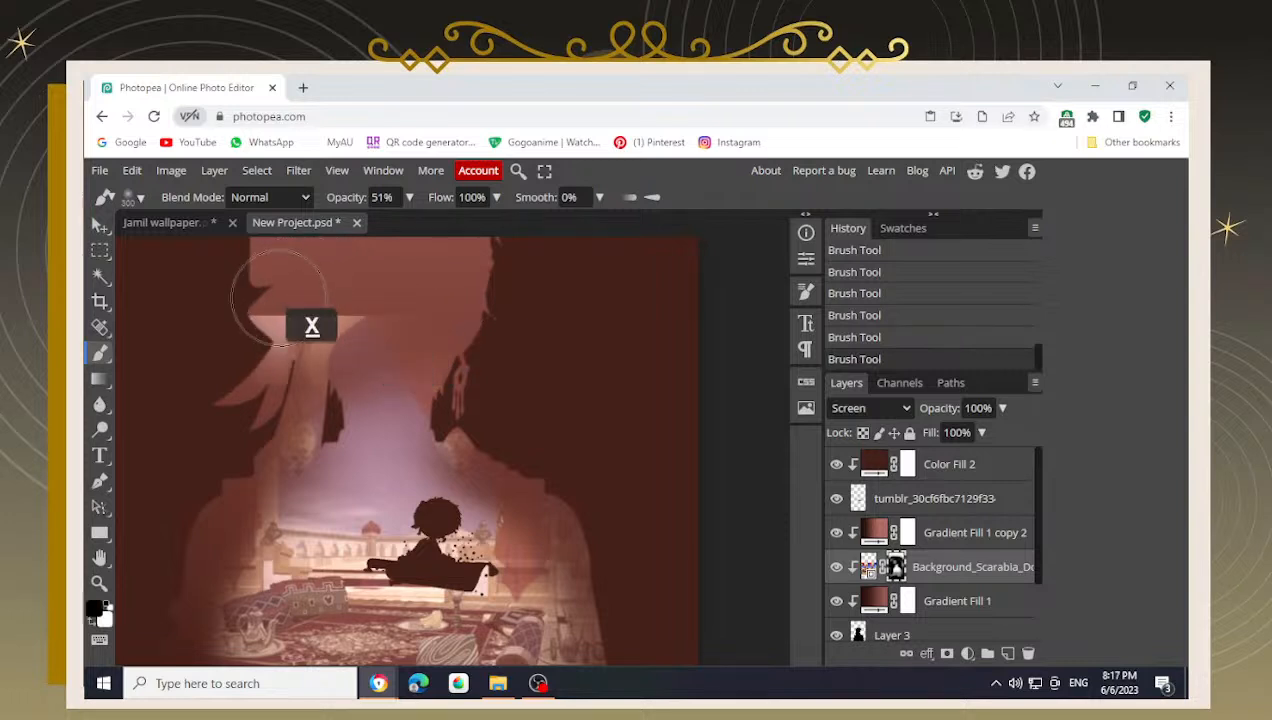
pyautogui.hotkey('ctrl', 'z')
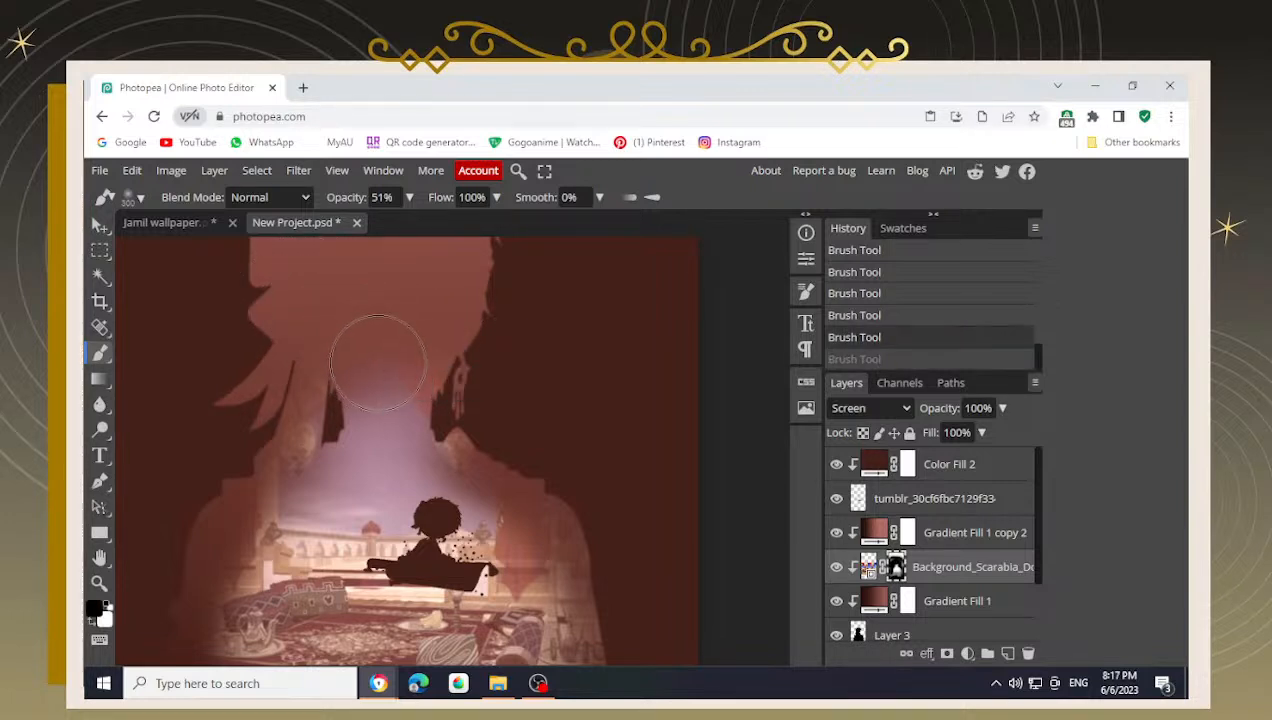
# - Reveal more sky at the top of the neck and soften the hair edge with black using a 175 px brush
pyautogui.moveTo(382, 356)
pyautogui.mouseDown()
pyautogui.moveTo(395, 384)
pyautogui.moveTo(379, 370)
pyautogui.moveTo(368, 390)
pyautogui.moveTo(348, 350)
pyautogui.mouseUp()
pyautogui.press('x')
pyautogui.press('x')
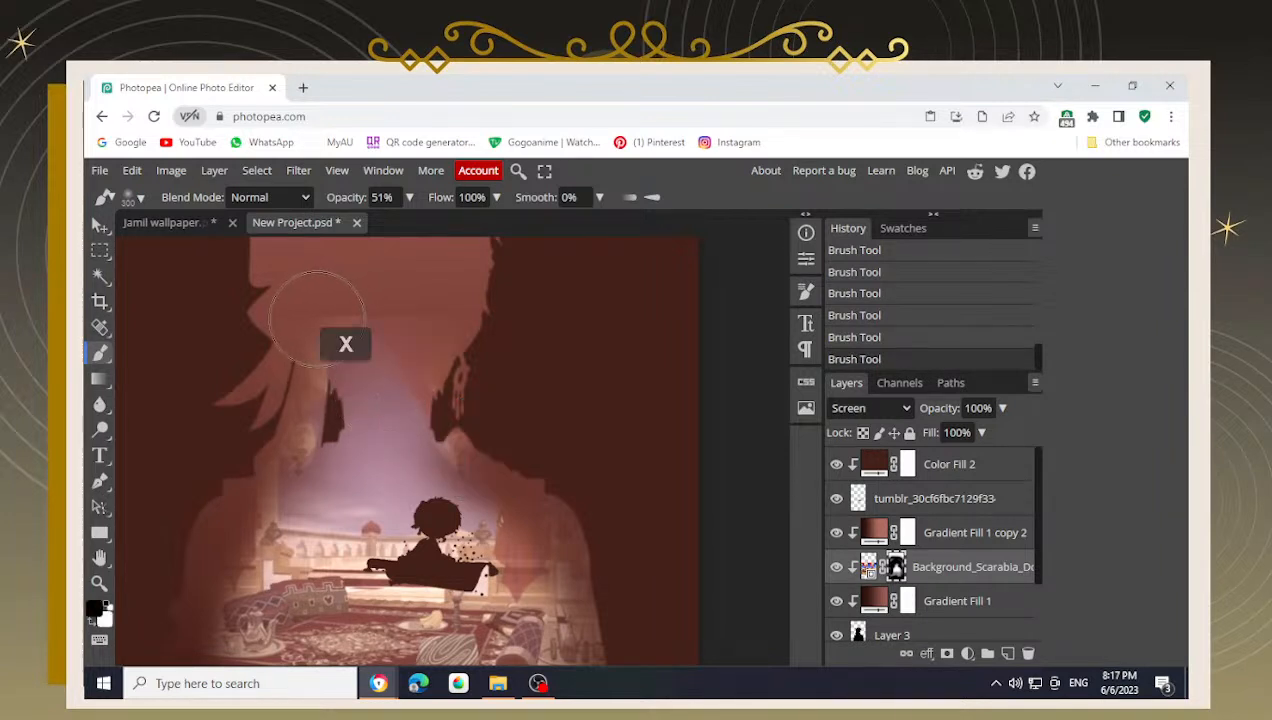
pyautogui.press('[')
pyautogui.moveTo(305, 306)
pyautogui.mouseDown()
pyautogui.moveTo(295, 298)
pyautogui.moveTo(308, 295)
pyautogui.mouseUp()
pyautogui.moveTo(312, 294); pyautogui.dragTo(279, 312)
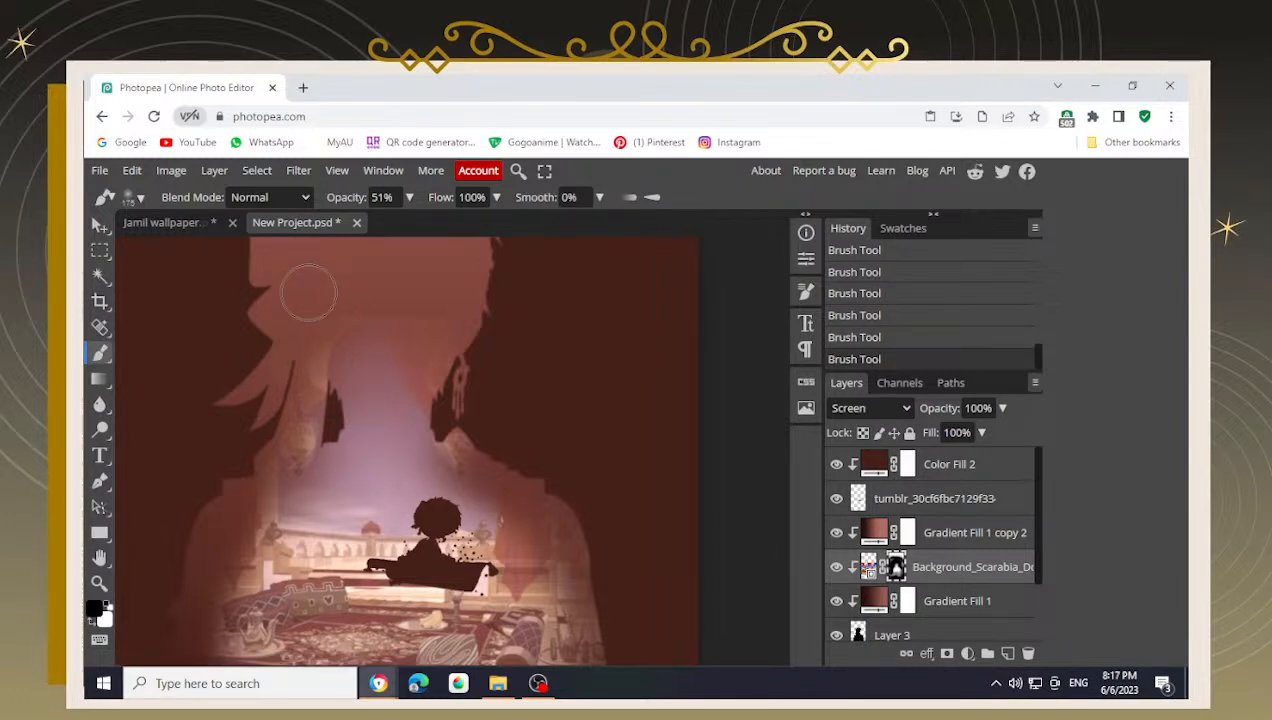
pyautogui.moveTo(466, 319)
pyautogui.mouseDown()
pyautogui.moveTo(435, 305)
pyautogui.moveTo(455, 305)
pyautogui.moveTo(317, 300)
pyautogui.moveTo(420, 306)
pyautogui.moveTo(374, 306)
pyautogui.moveTo(395, 301)
pyautogui.moveTo(390, 284)
pyautogui.moveTo(325, 288)
pyautogui.moveTo(388, 284)
pyautogui.moveTo(469, 348)
pyautogui.moveTo(447, 318)
pyautogui.mouseUp()
# - Paint white over the neck and beside the hair strands to restore the scene, then set the brush back to black
pyautogui.press('x')
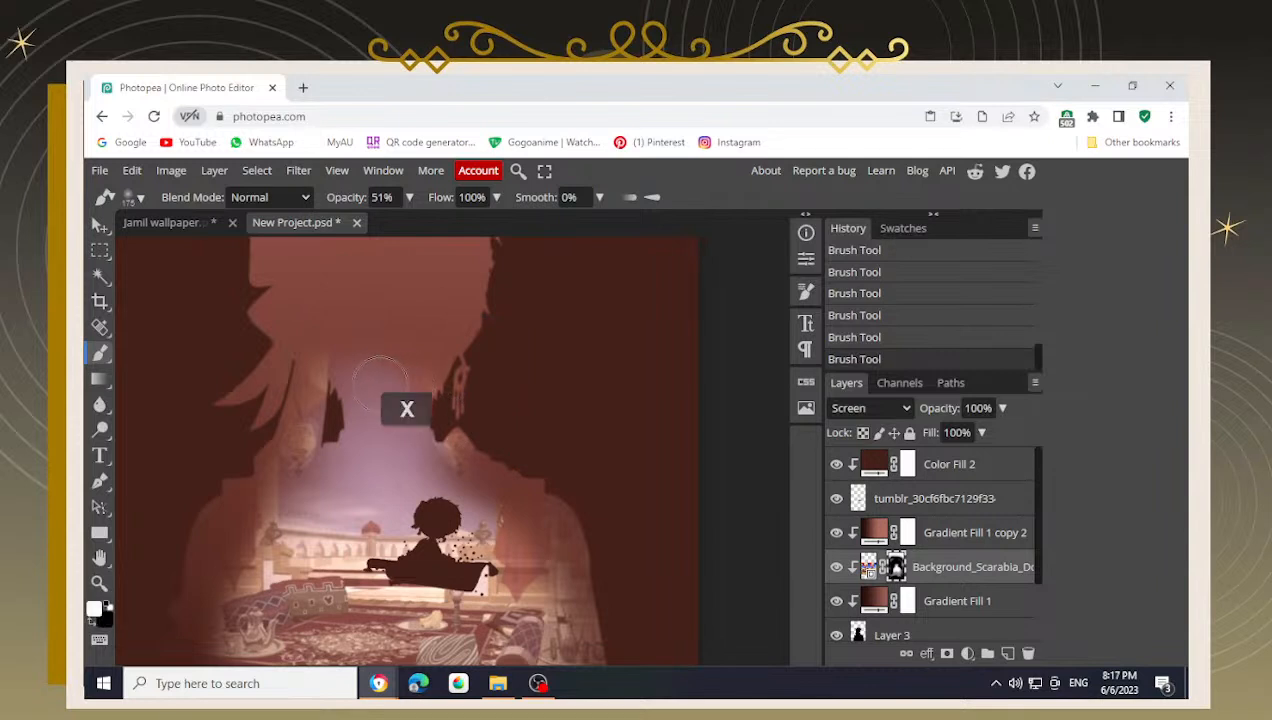
pyautogui.moveTo(410, 384)
pyautogui.mouseDown()
pyautogui.moveTo(481, 313)
pyautogui.moveTo(357, 277)
pyautogui.moveTo(322, 285)
pyautogui.moveTo(307, 298)
pyautogui.moveTo(441, 297)
pyautogui.moveTo(426, 299)
pyautogui.moveTo(470, 320)
pyautogui.moveTo(385, 401)
pyautogui.moveTo(373, 444)
pyautogui.moveTo(322, 446)
pyautogui.moveTo(284, 498)
pyautogui.moveTo(311, 491)
pyautogui.moveTo(300, 368)
pyautogui.moveTo(237, 422)
pyautogui.moveTo(265, 362)
pyautogui.moveTo(266, 394)
pyautogui.moveTo(289, 375)
pyautogui.moveTo(239, 451)
pyautogui.moveTo(232, 427)
pyautogui.moveTo(226, 449)
pyautogui.moveTo(240, 437)
pyautogui.moveTo(198, 517)
pyautogui.moveTo(211, 479)
pyautogui.moveTo(264, 428)
pyautogui.moveTo(240, 471)
pyautogui.moveTo(255, 433)
pyautogui.mouseUp()
pyautogui.press('x')
pyautogui.press('x')
pyautogui.press('x')
# - Touch up the mask with black strokes near the earring and along the silhouette's right arm
pyautogui.scroll(3, 388, 368)
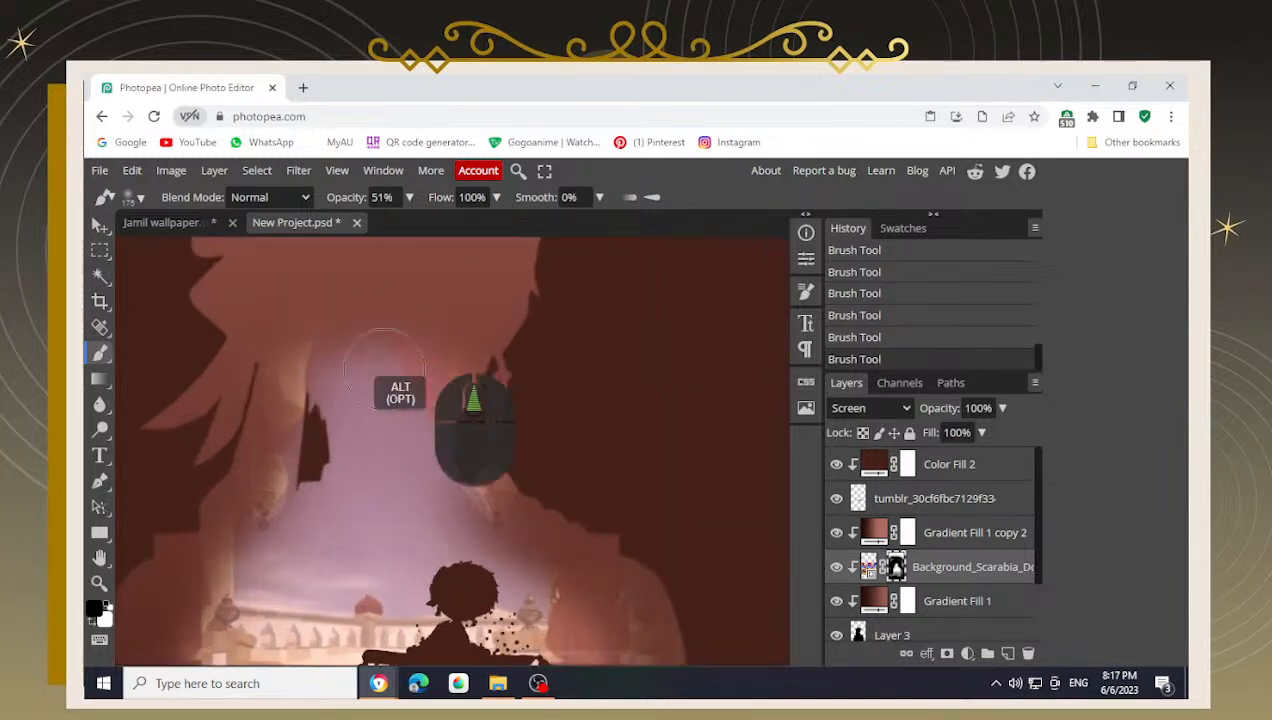
pyautogui.scroll(-4, 437, 422)
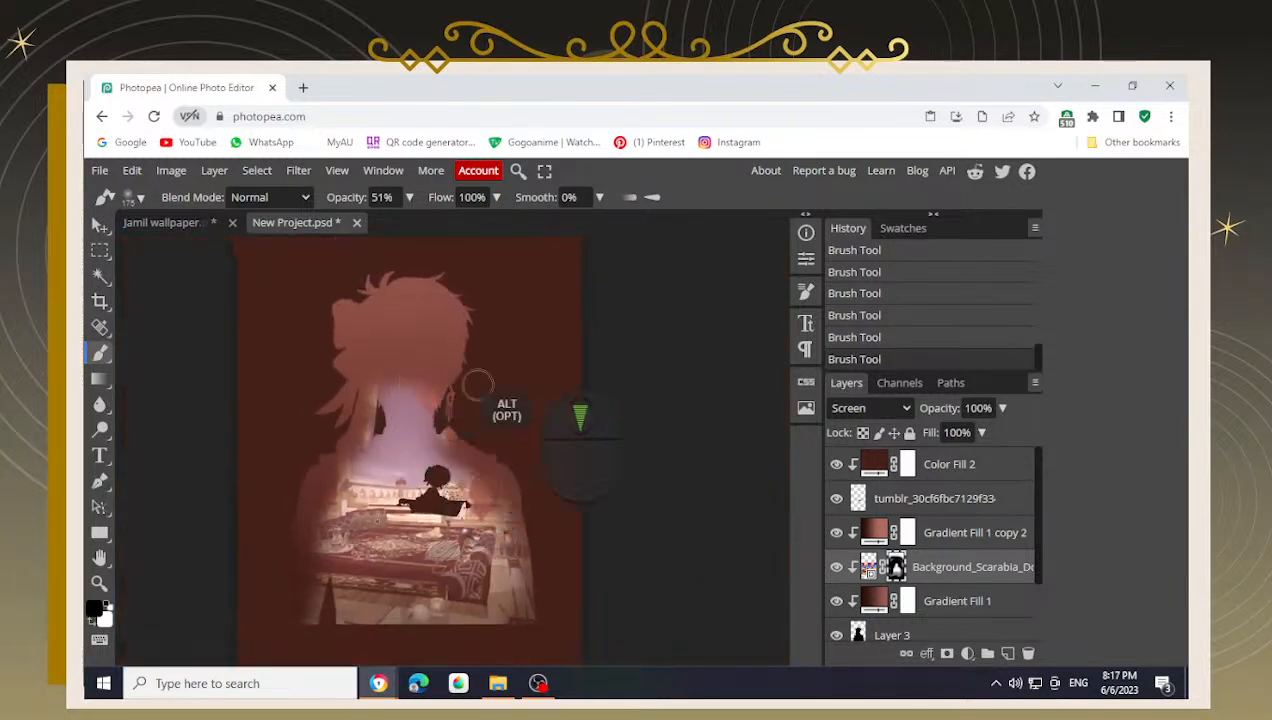
pyautogui.scroll(2, 460, 425)
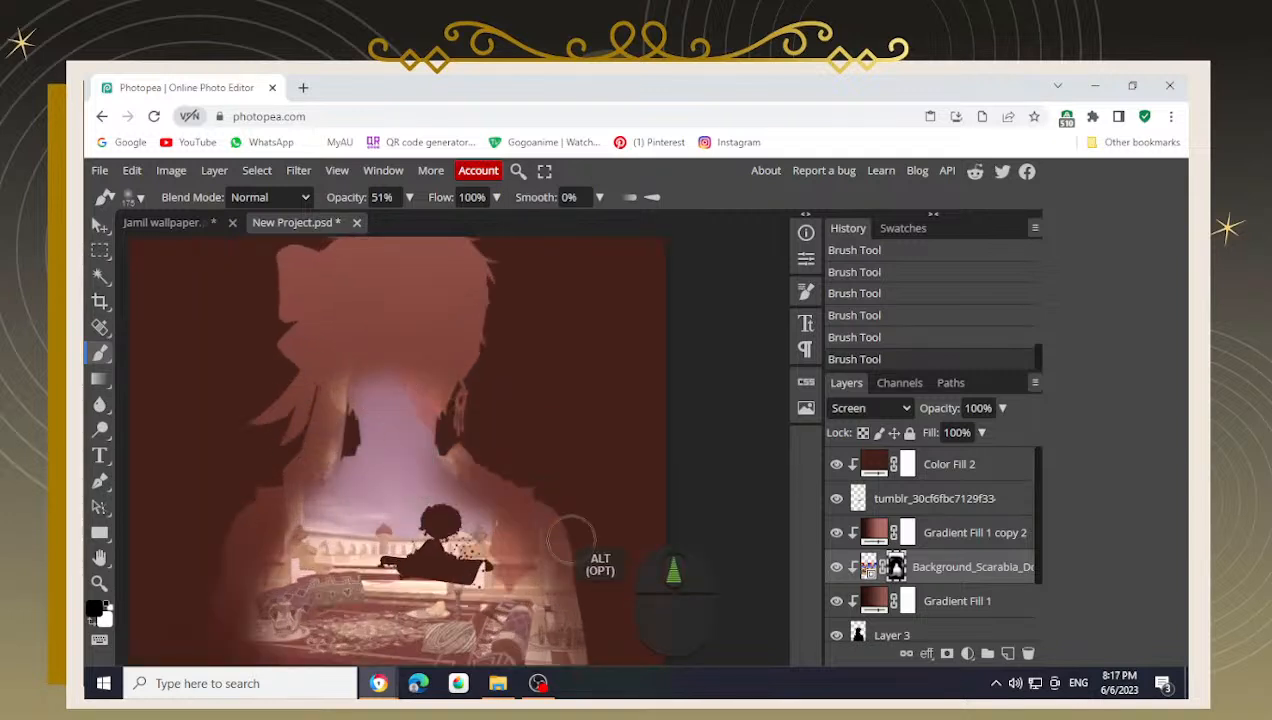
pyautogui.moveTo(472, 422); pyautogui.dragTo(473, 460)
pyautogui.moveTo(545, 550); pyautogui.dragTo(485, 430)
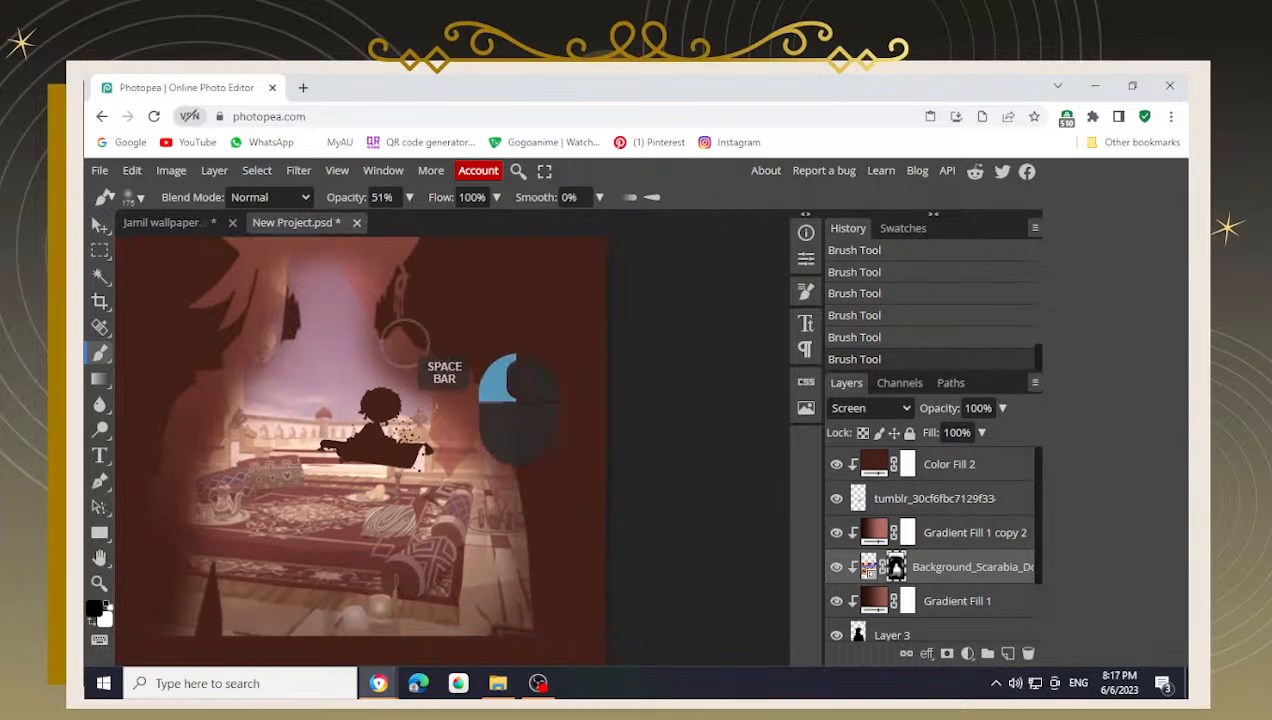
pyautogui.moveTo(543, 503)
pyautogui.mouseDown()
pyautogui.moveTo(524, 589)
pyautogui.moveTo(543, 605)
pyautogui.moveTo(524, 651)
pyautogui.moveTo(486, 551)
pyautogui.mouseUp()
pyautogui.scroll(-3, 307, 378)
pyautogui.moveTo(294, 428); pyautogui.dragTo(386, 451)
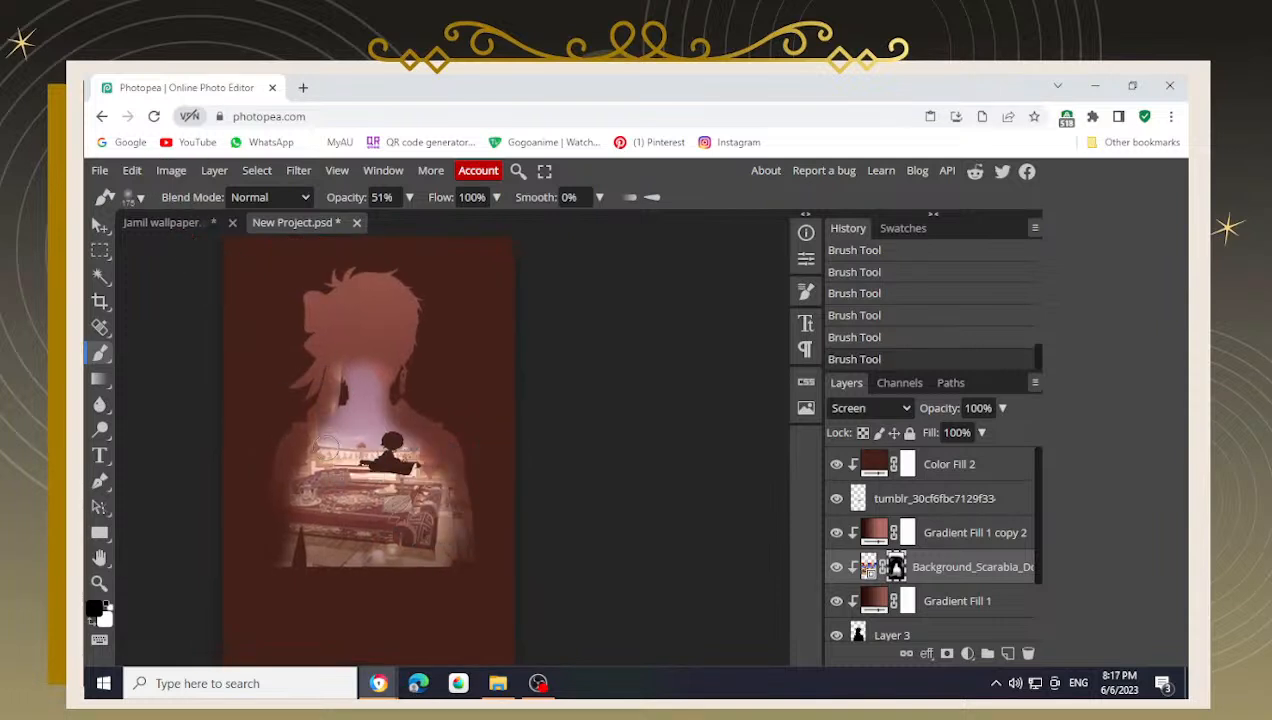
pyautogui.click(160, 222)
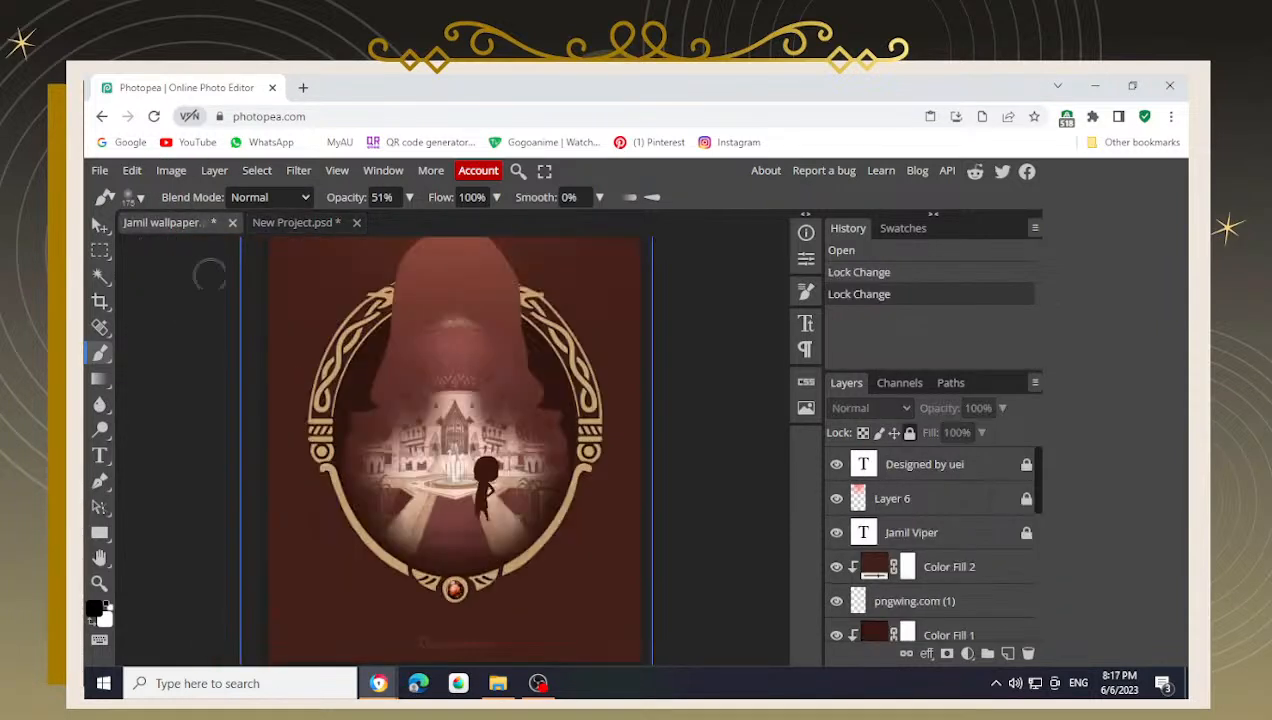
pyautogui.press('v')
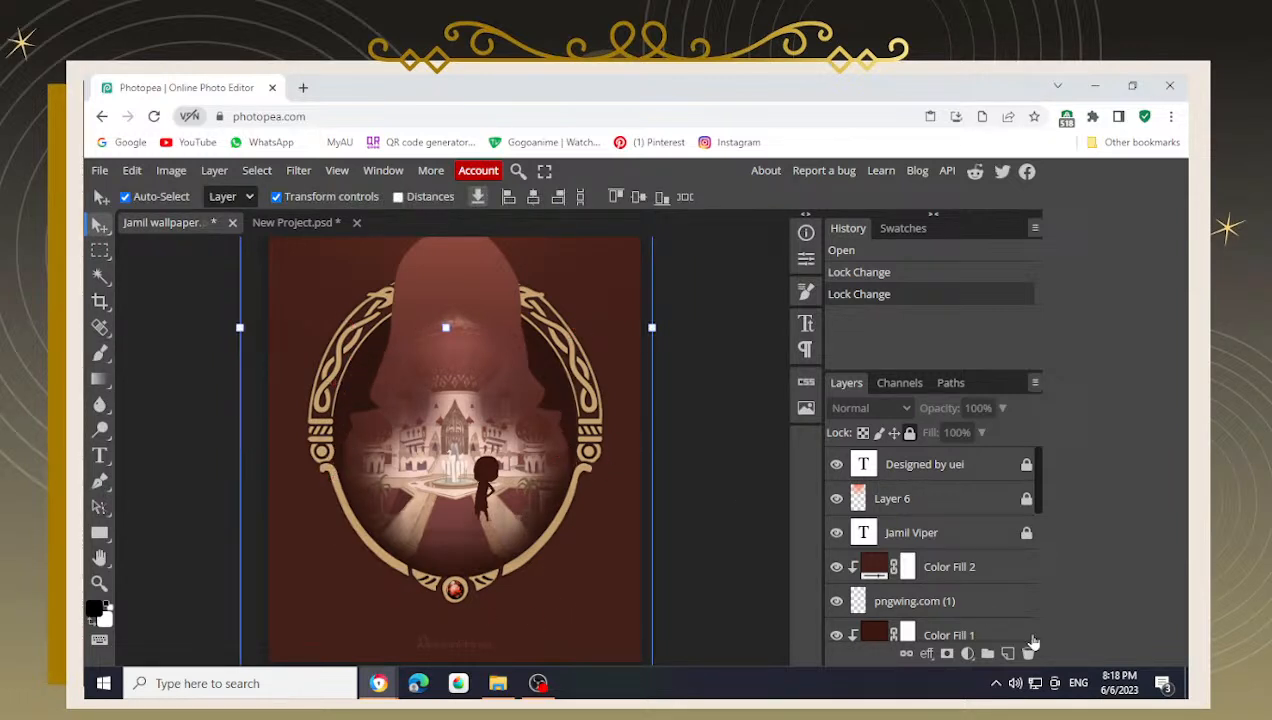
pyautogui.scroll(-5, 990, 600)
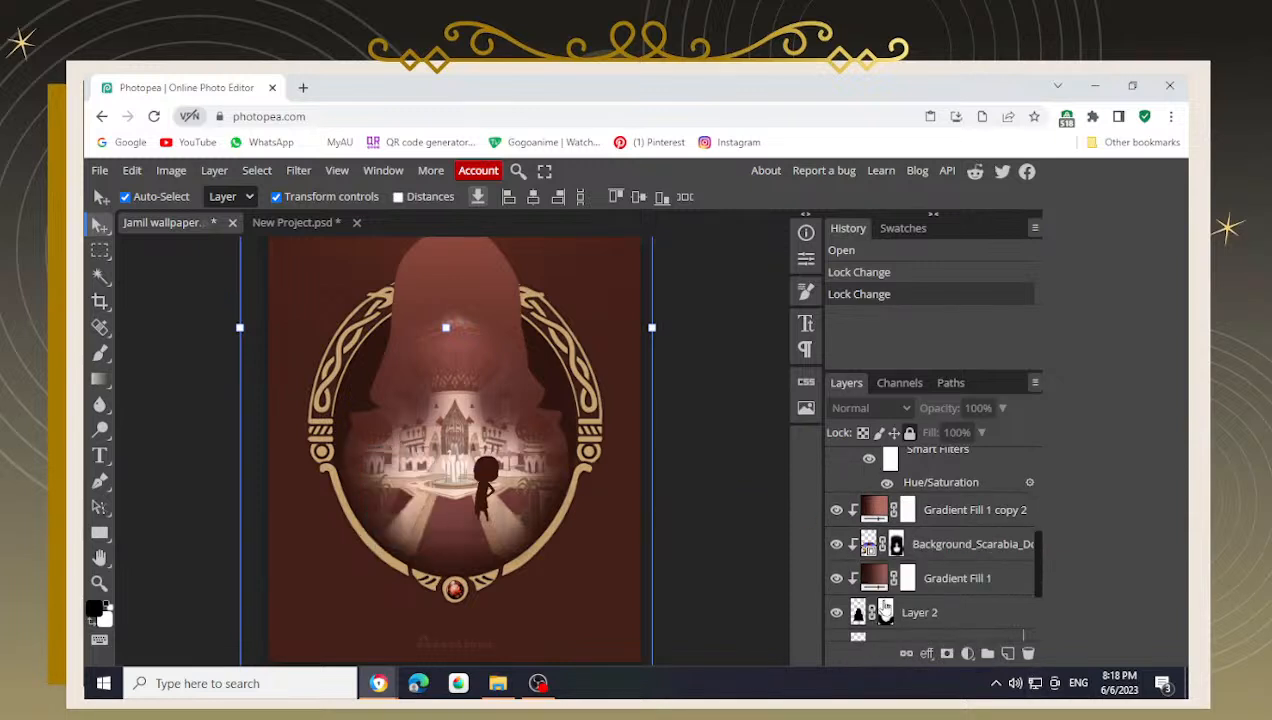
pyautogui.scroll(-3, 950, 600)
pyautogui.click(855, 555)
pyautogui.keyDown('shift'); pyautogui.click(934, 526); pyautogui.keyUp('shift')
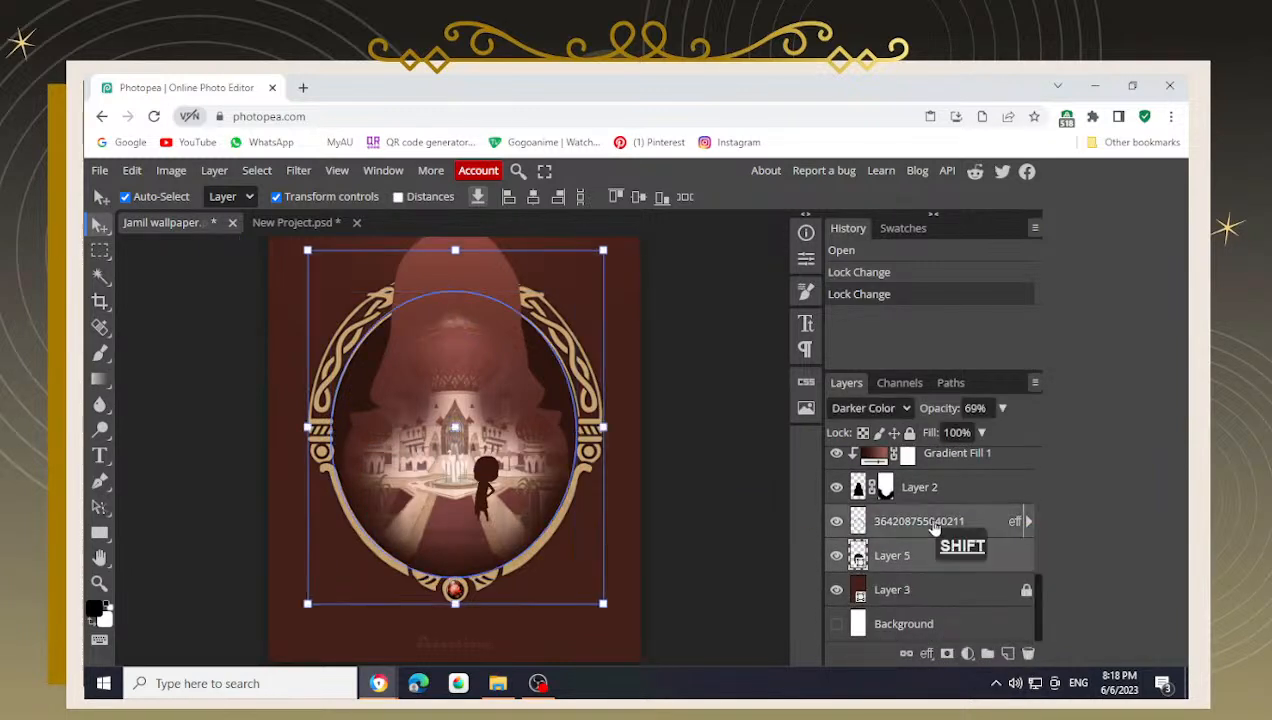
pyautogui.hotkey('ctrl', 'c')
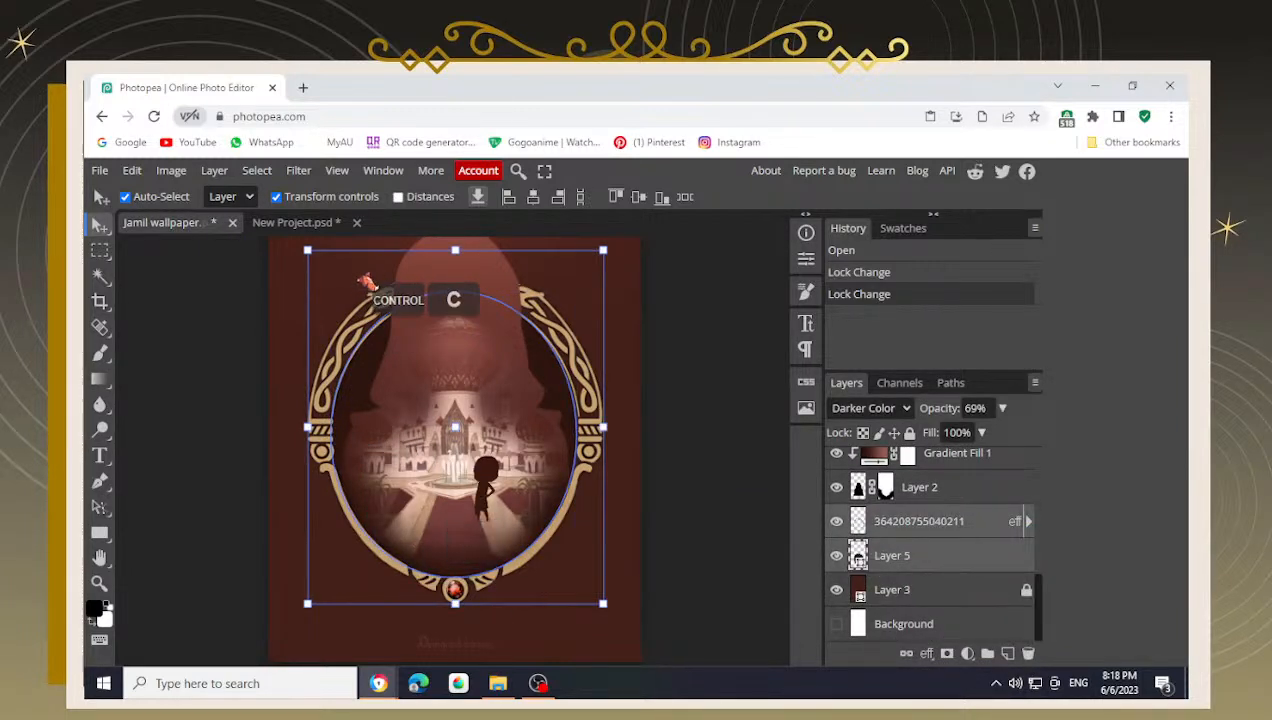
# - Paste the copied frame layers into New Project.psd, directly above the brown background layer and beneath the silhouette layer
pyautogui.click(293, 223)
pyautogui.click(919, 559)
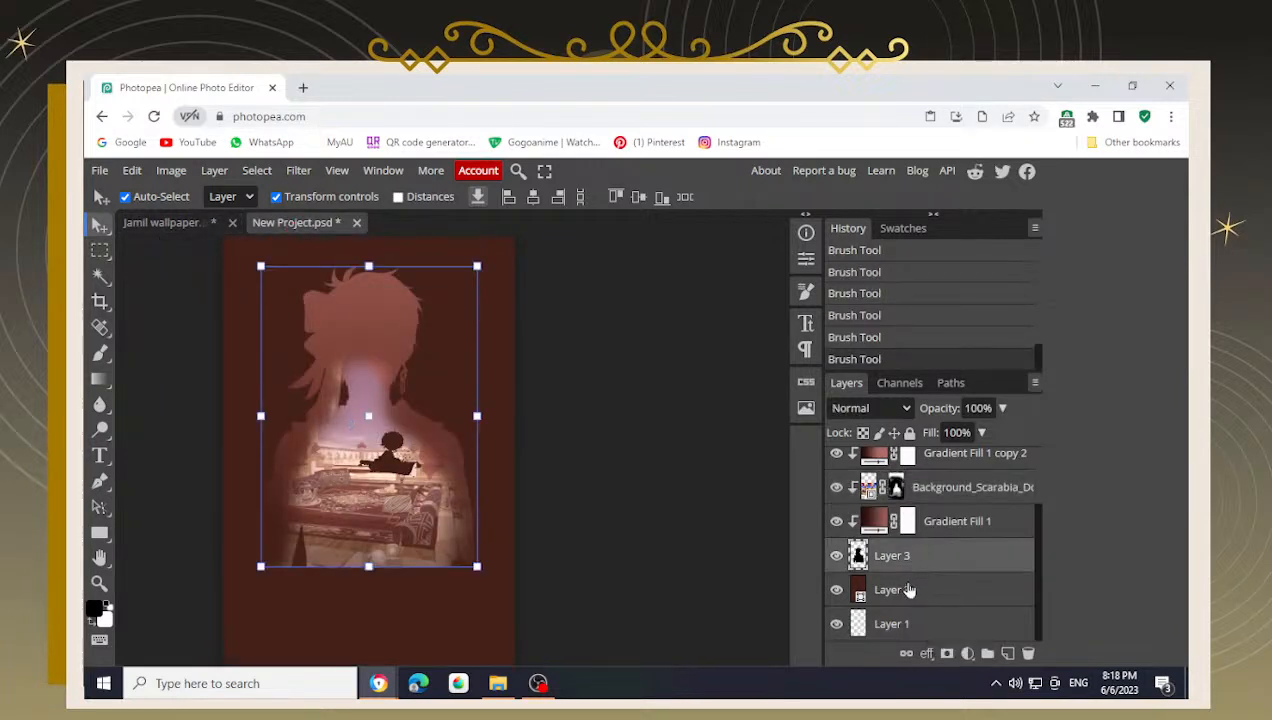
pyautogui.click(909, 591)
pyautogui.click(909, 559)
pyautogui.click(900, 590)
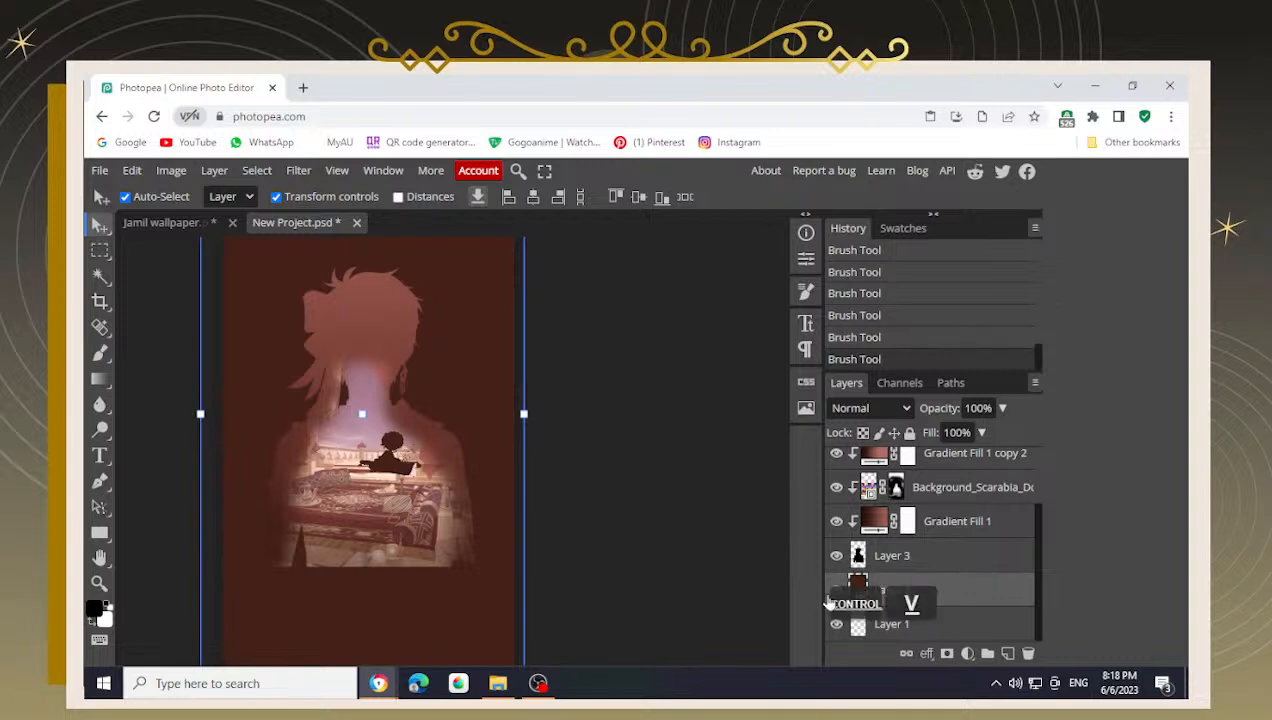
pyautogui.hotkey('ctrl', 'v')
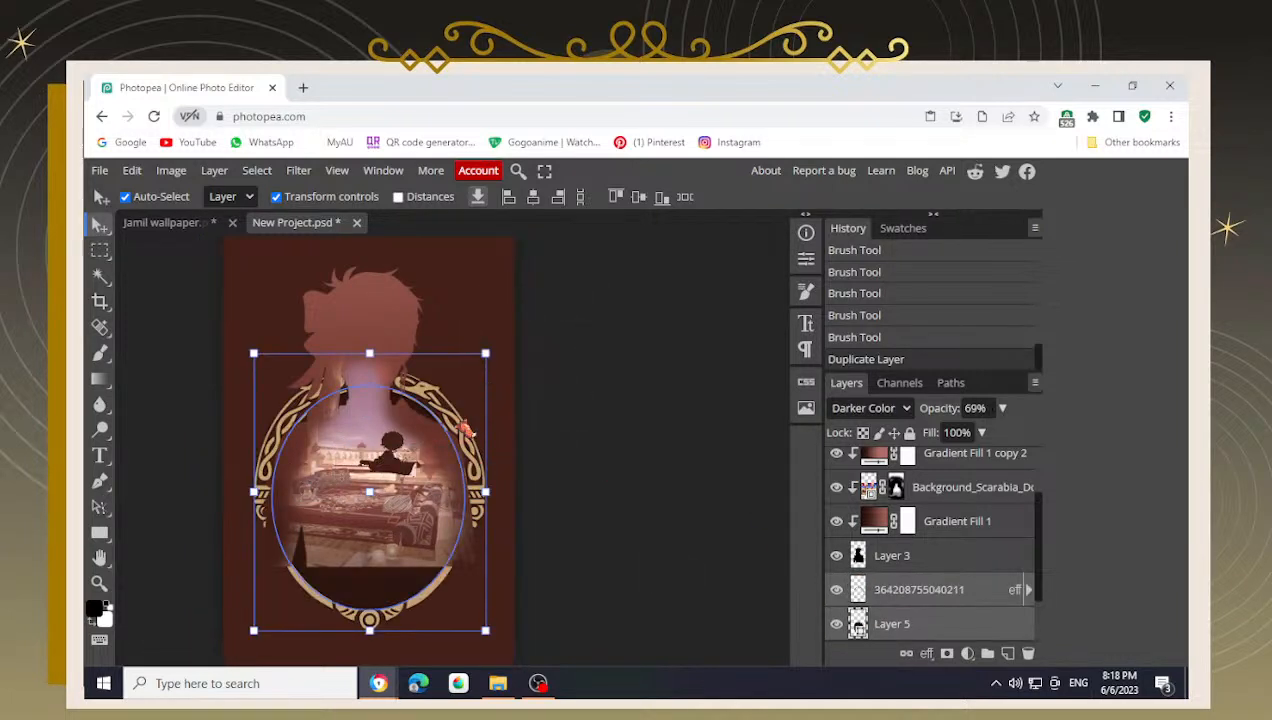
pyautogui.hotkey('ctrl', 'z')
pyautogui.hotkey('ctrl', 'shift', 'v')
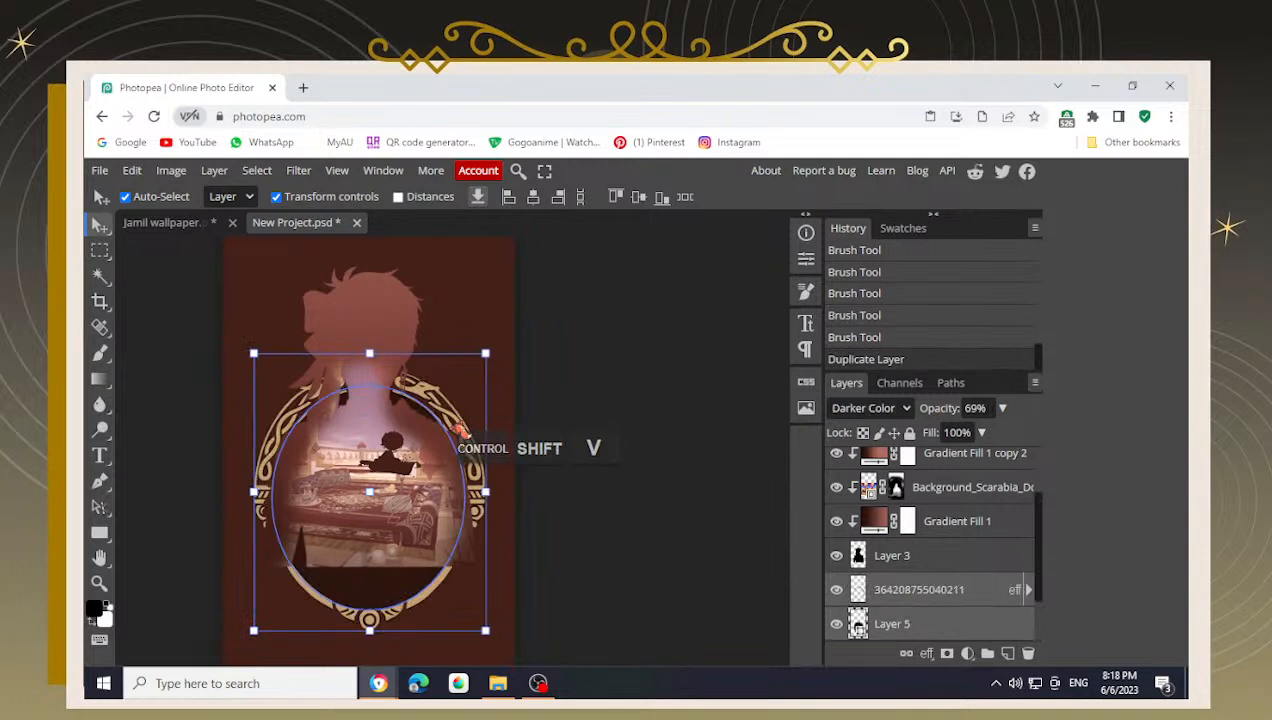
# - Select all layers from the silhouette's Layer 3 up to Color Fill 2 and move them down over the oval frame
pyautogui.press('space')
pyautogui.moveTo(393, 490); pyautogui.dragTo(391, 439)
pyautogui.click(965, 488)
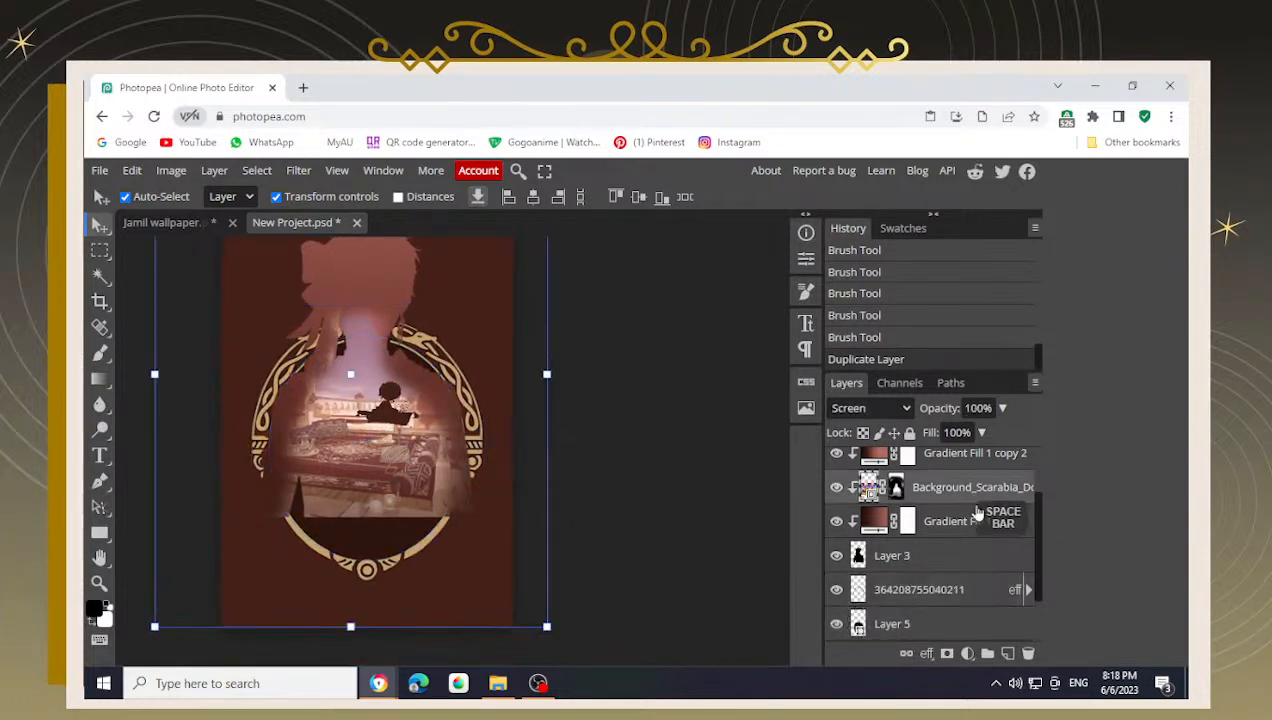
pyautogui.click(955, 521)
pyautogui.click(924, 556)
pyautogui.scroll(3, 910, 540)
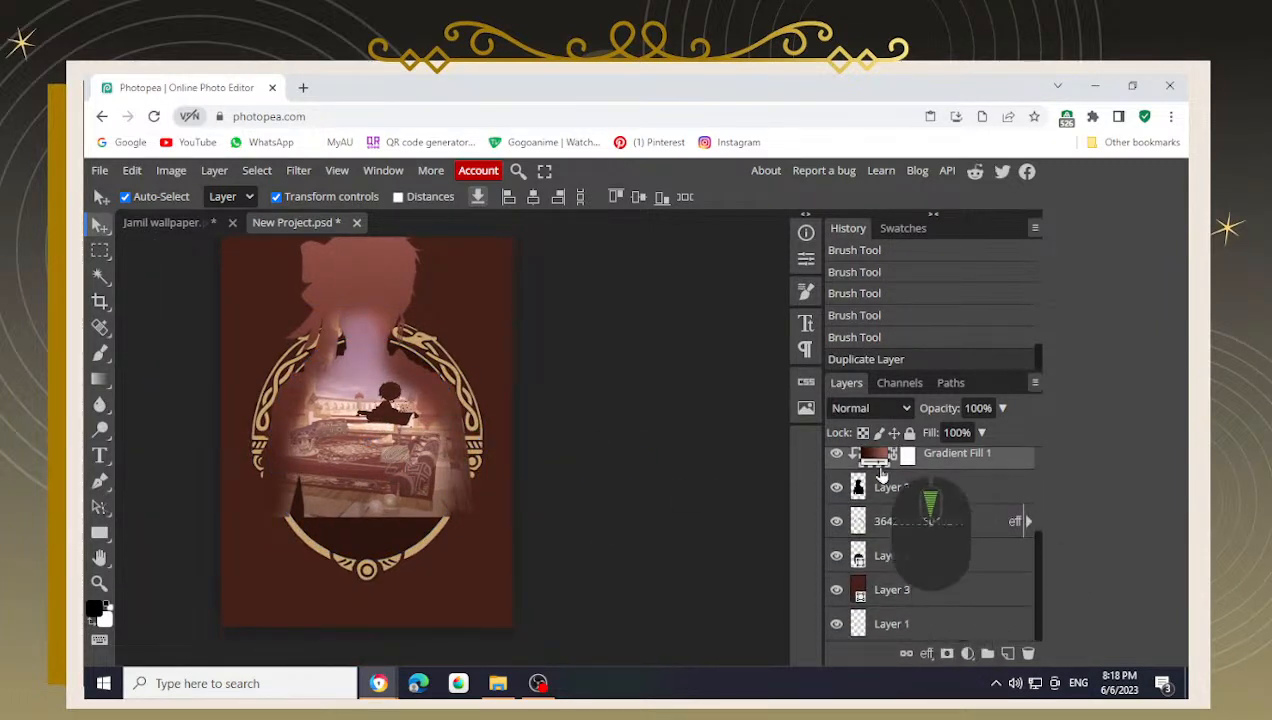
pyautogui.keyDown('shift'); pyautogui.click(930, 466); pyautogui.keyUp('shift')
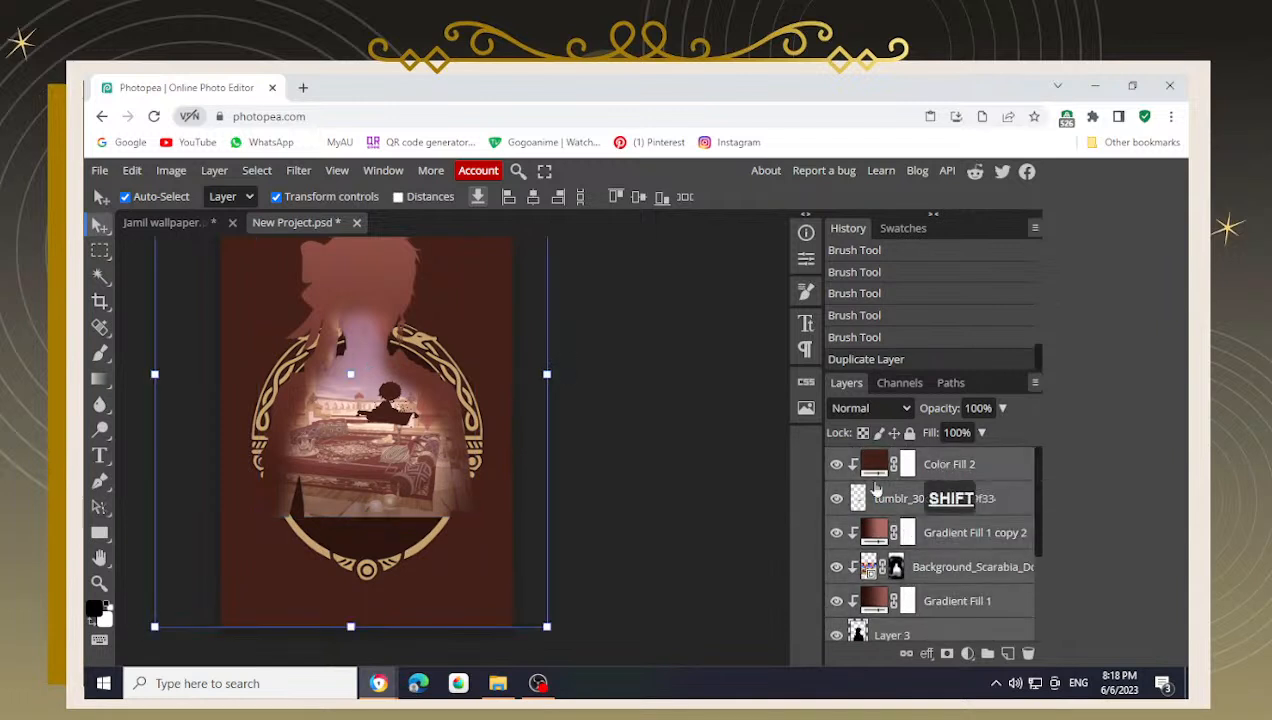
pyautogui.moveTo(478, 332); pyautogui.dragTo(430, 374)
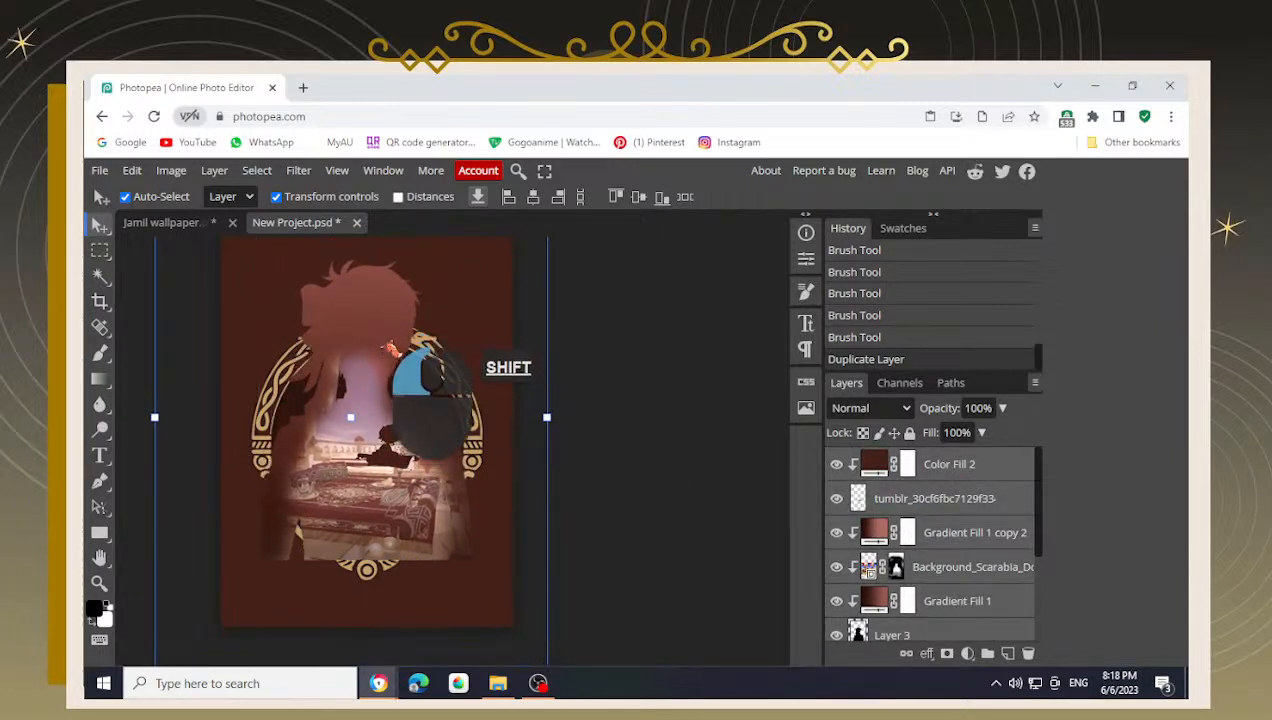
pyautogui.moveTo(388, 348); pyautogui.dragTo(391, 352)
# - Compare with the Jamil wallpaper, then scale the selected silhouette layers to 92.83% and reposition them inside the oval frame
pyautogui.click(160, 222)
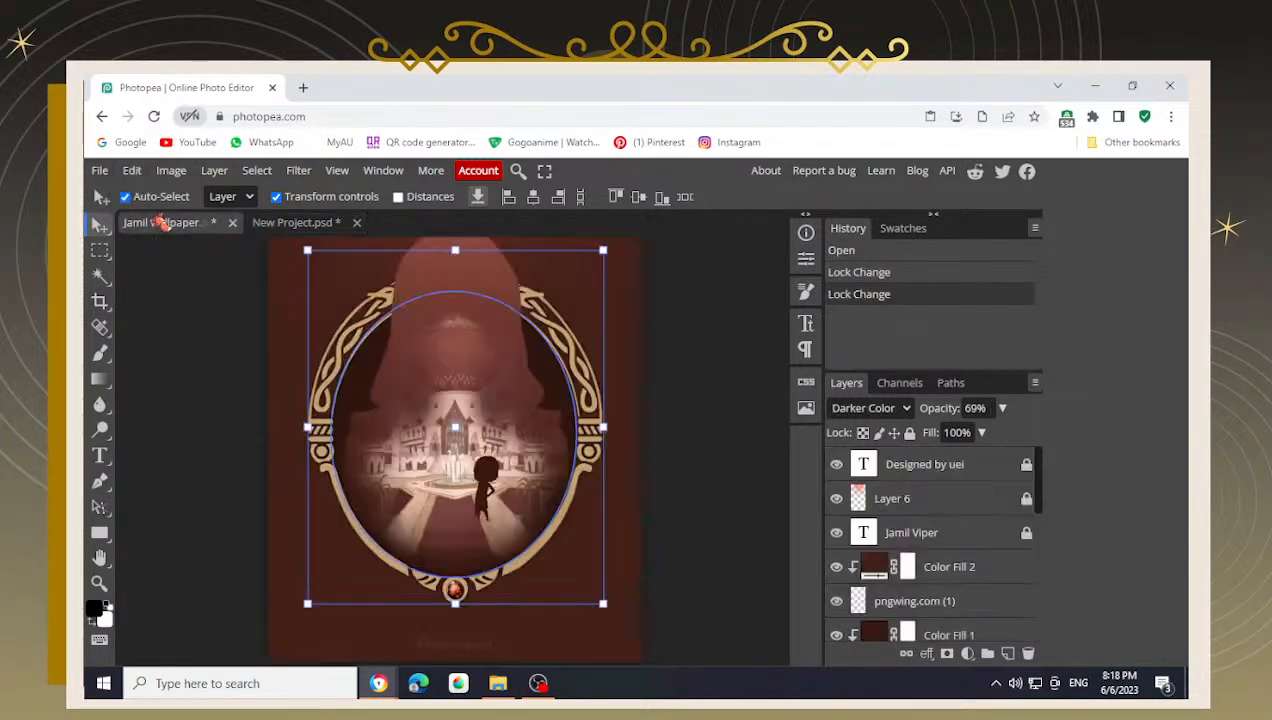
pyautogui.click(275, 222)
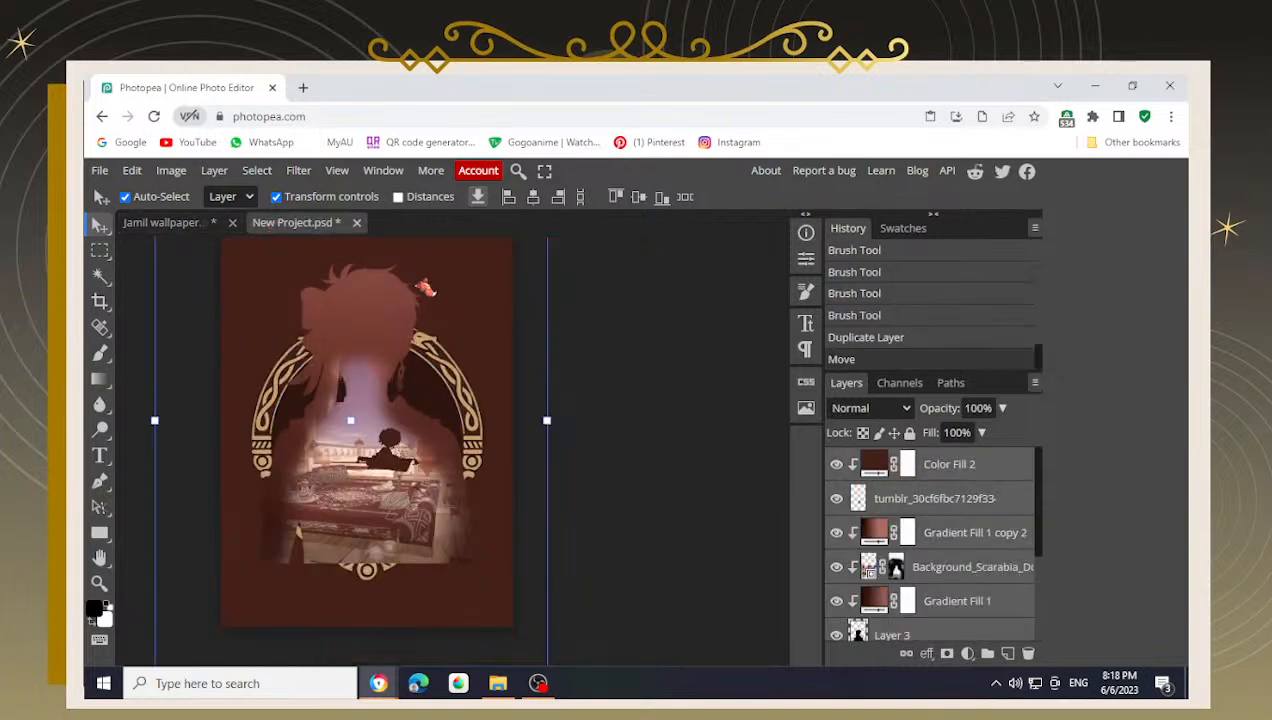
pyautogui.scroll(-1, 404, 322)
pyautogui.moveTo(407, 289); pyautogui.dragTo(417, 363)
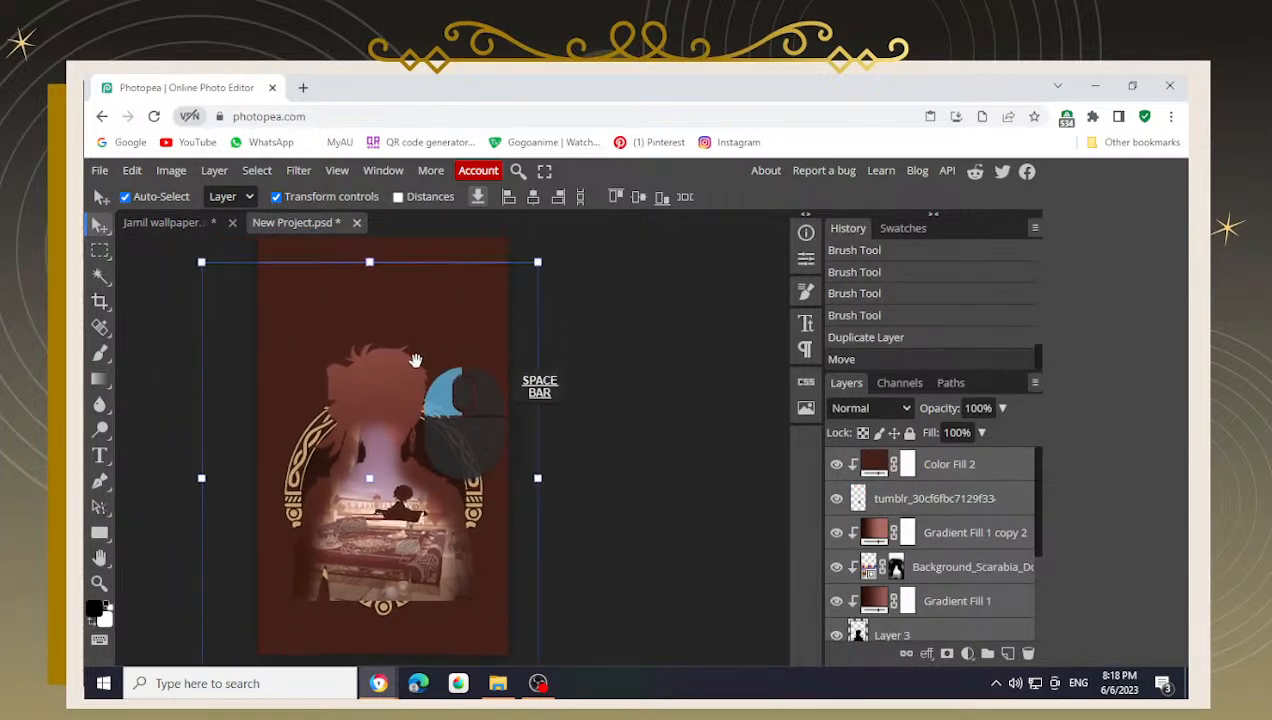
pyautogui.moveTo(538, 265); pyautogui.dragTo(515, 296)
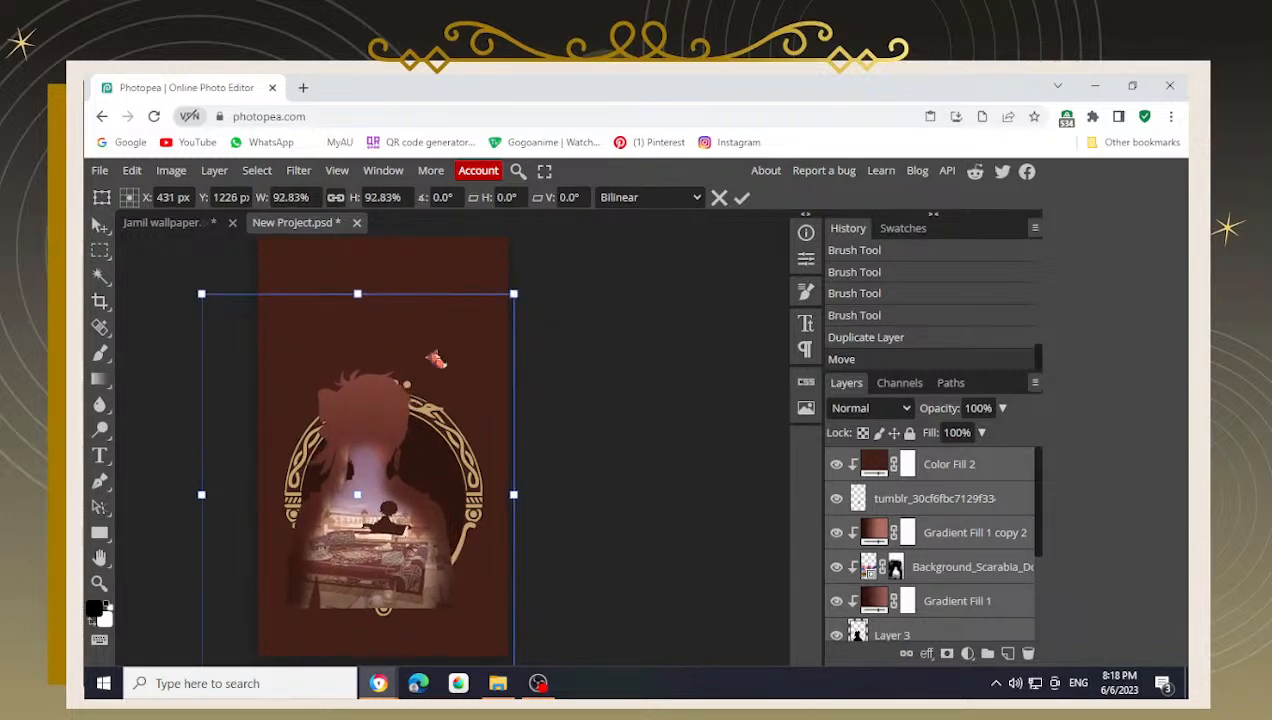
pyautogui.moveTo(353, 400); pyautogui.dragTo(382, 390)
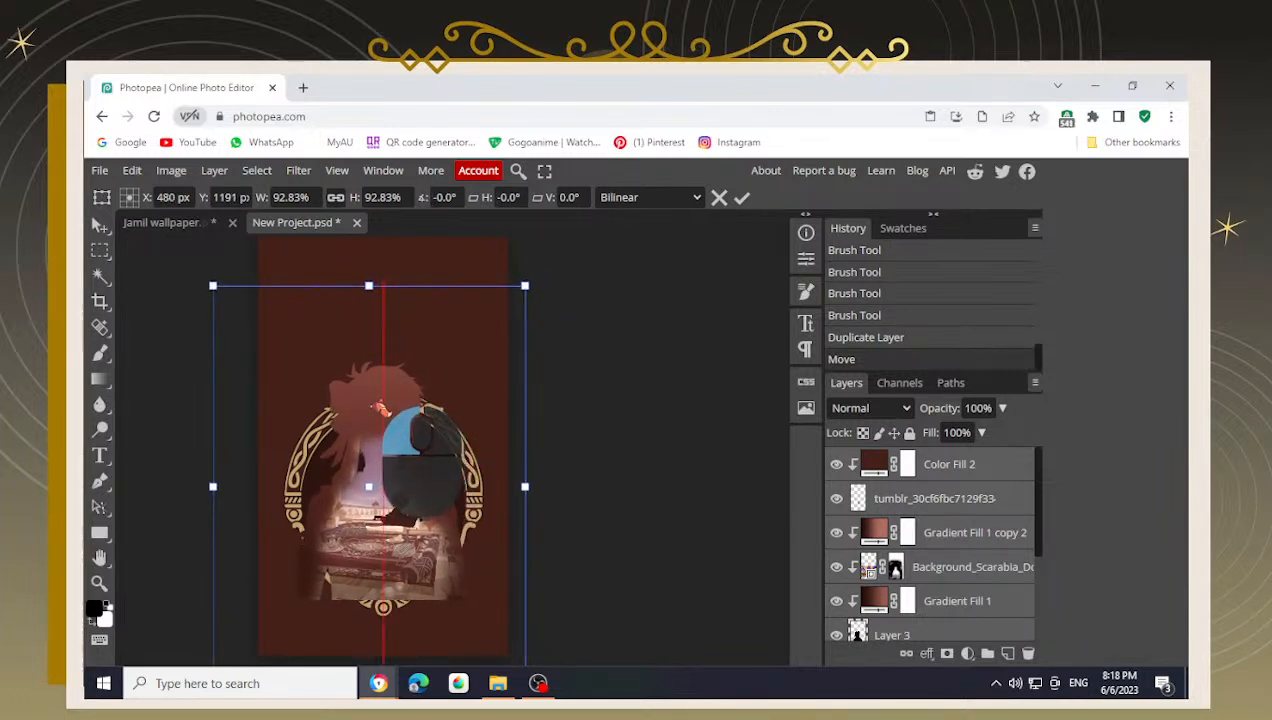
pyautogui.moveTo(422, 428); pyautogui.dragTo(375, 418)
pyautogui.press('Return')
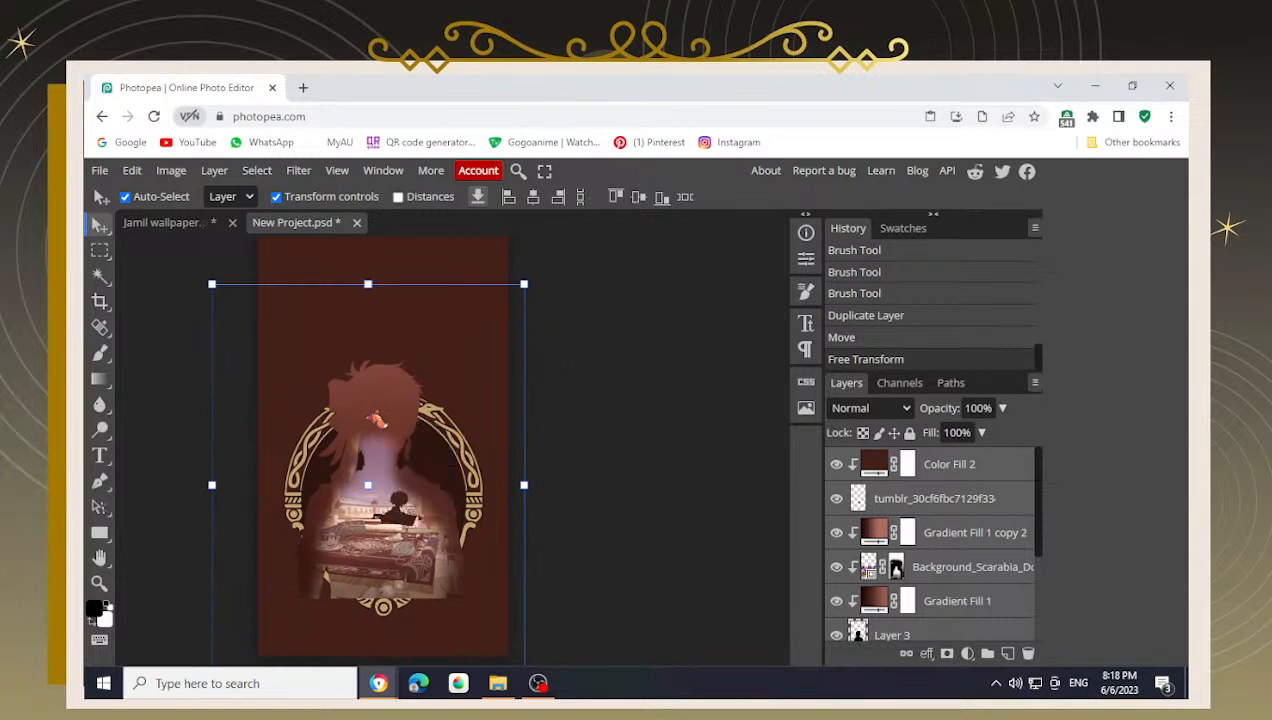
# - Fine-tune the placement of the silhouette layers so they sit centred in the oval frame
pyautogui.scroll(3, 379, 515)
pyautogui.moveTo(362, 554); pyautogui.dragTo(354, 458)
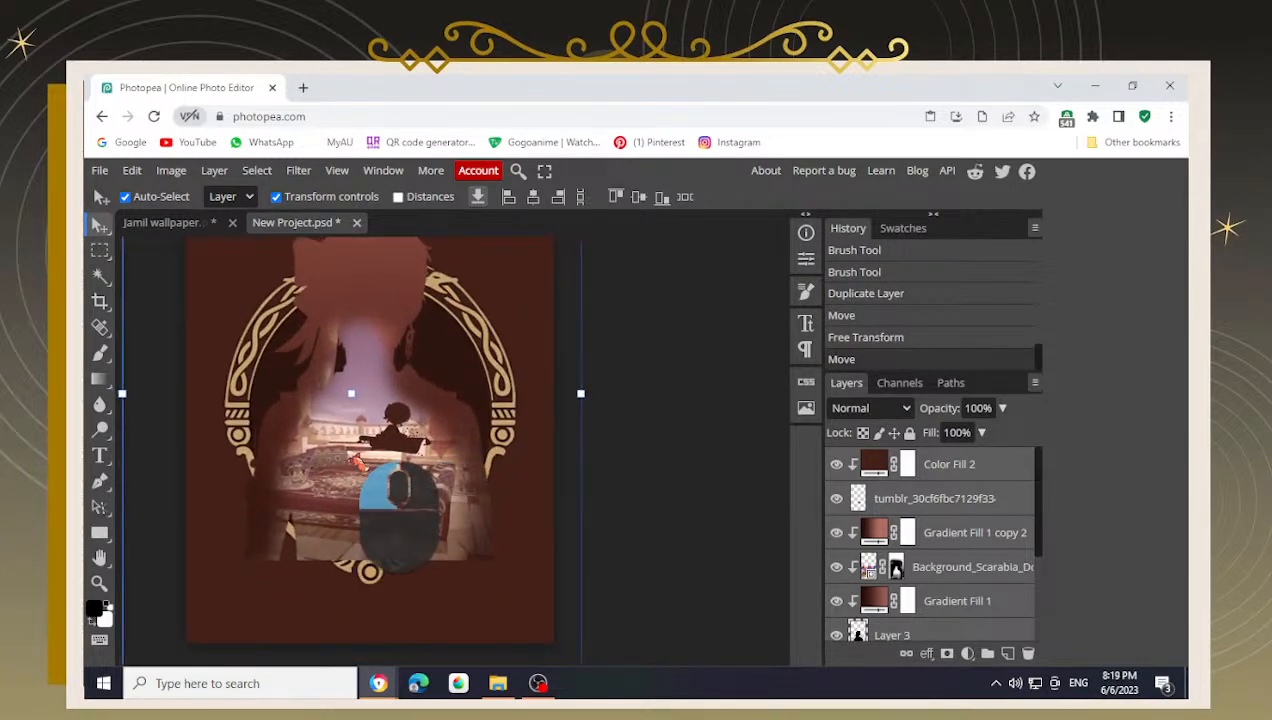
pyautogui.scroll(-1, 354, 458)
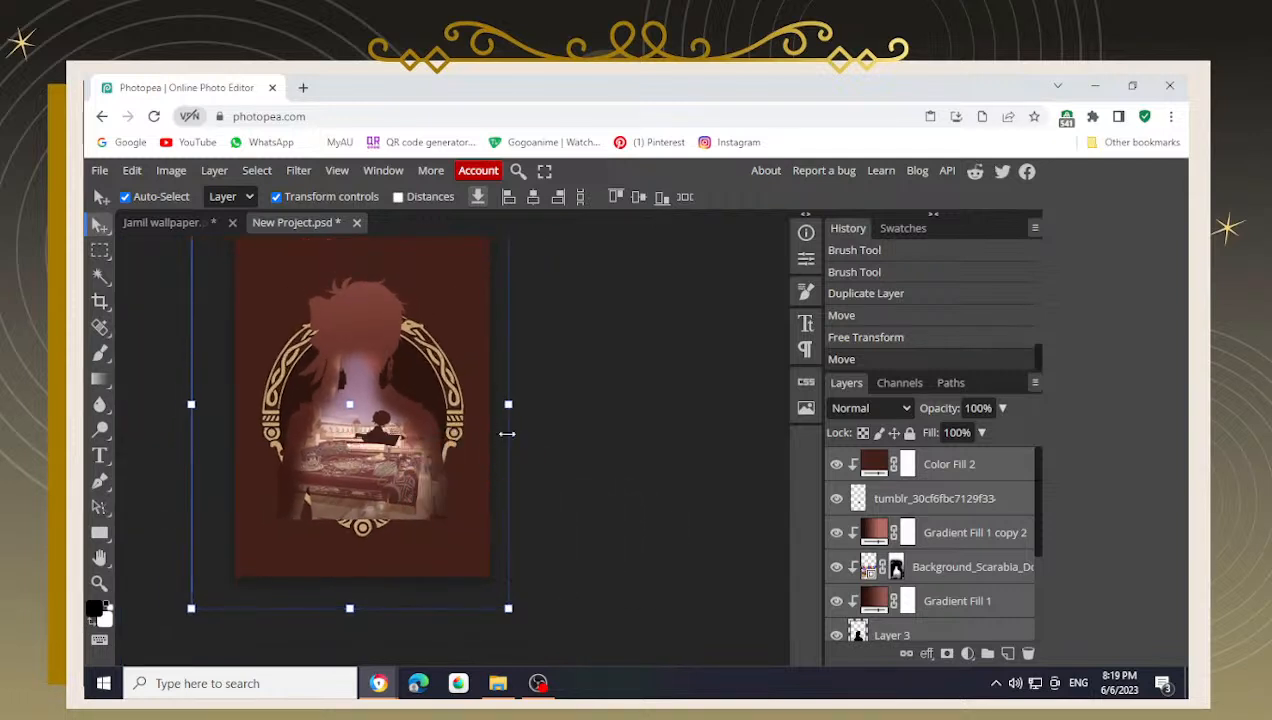
pyautogui.press('Right')
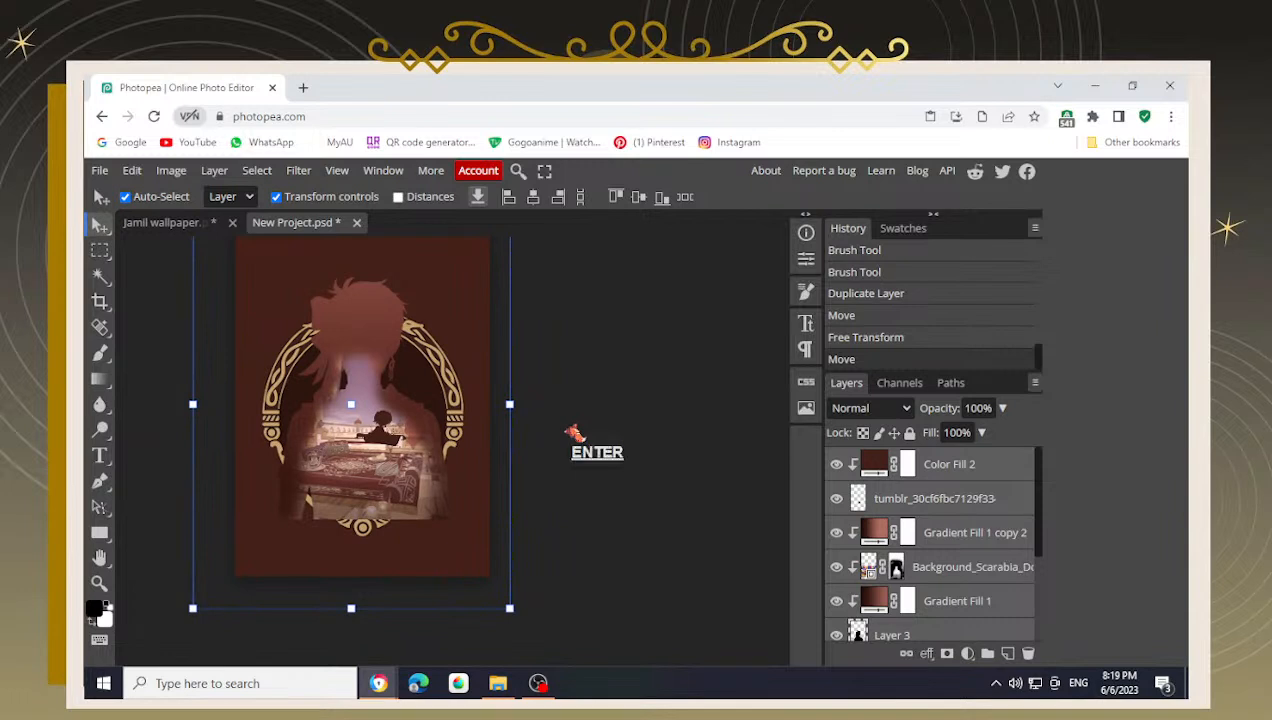
# - Add a raster mask to the silhouette's Layer 3 and compare its lower edge with the Jamil wallpaper
pyautogui.scroll(-1, 980, 590)
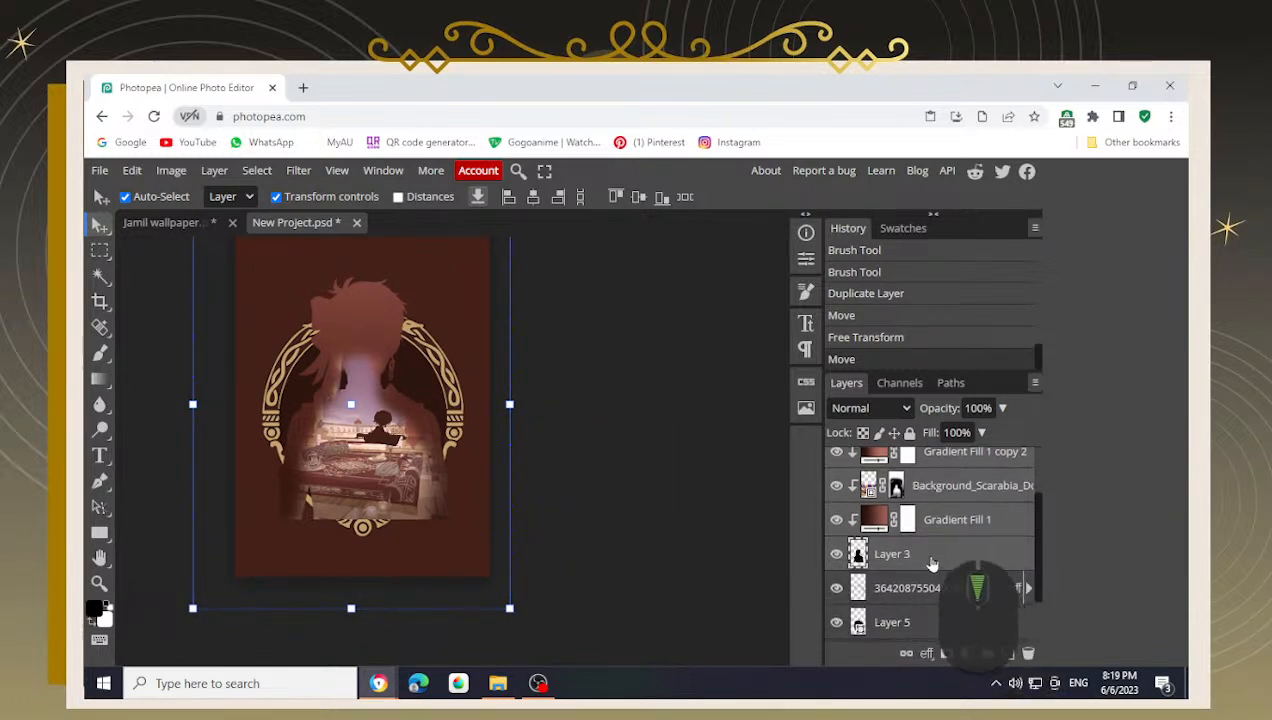
pyautogui.click(925, 555)
pyautogui.click(947, 653)
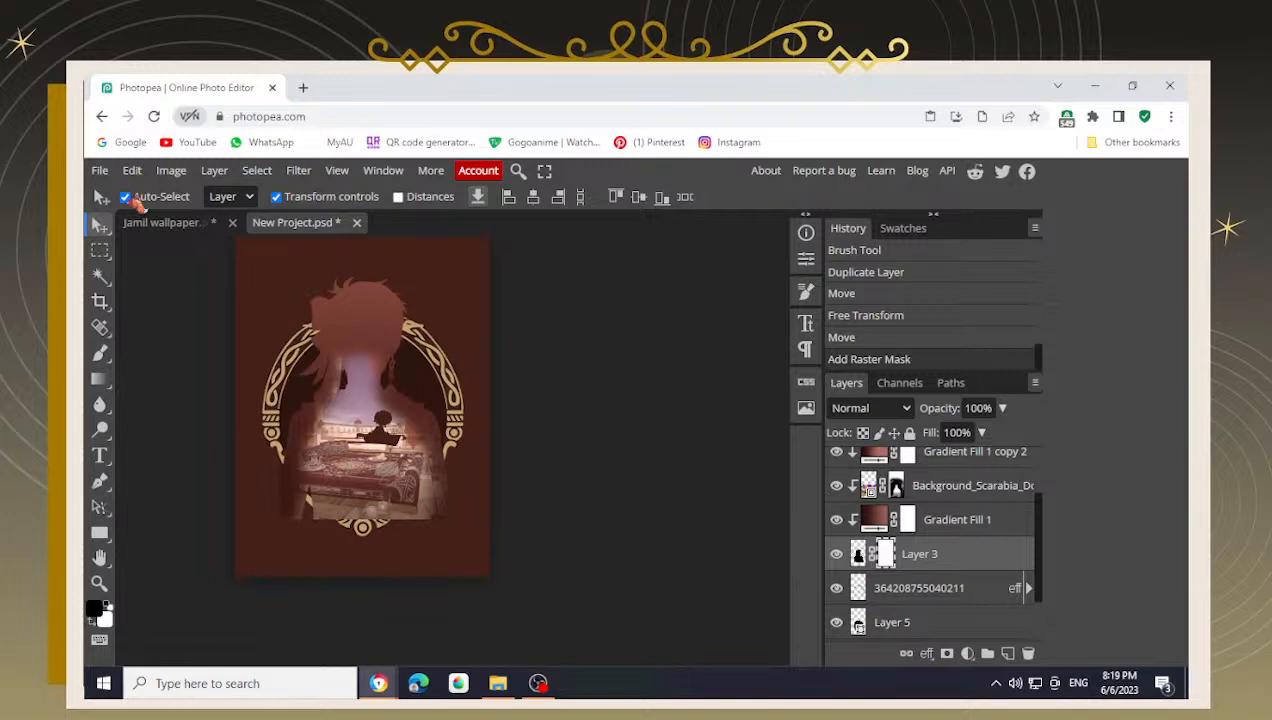
pyautogui.click(160, 222)
pyautogui.scroll(2, 383, 525)
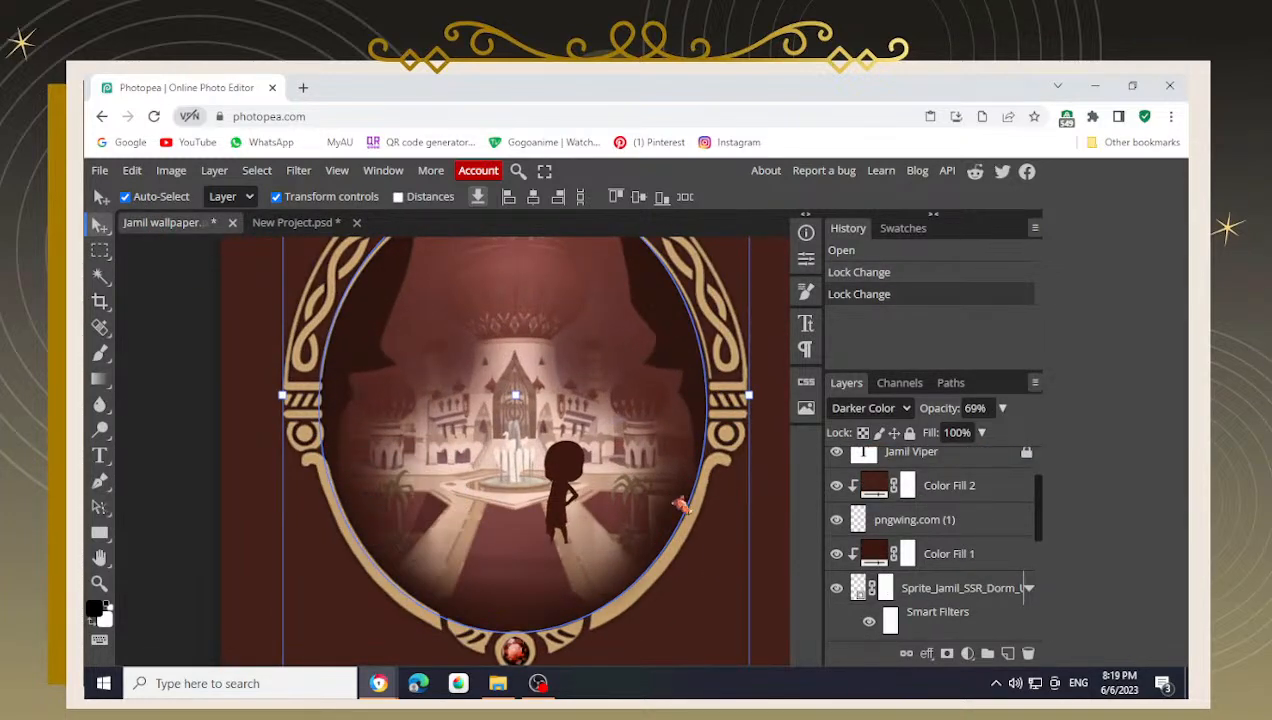
pyautogui.click(268, 222)
pyautogui.scroll(2, 395, 510)
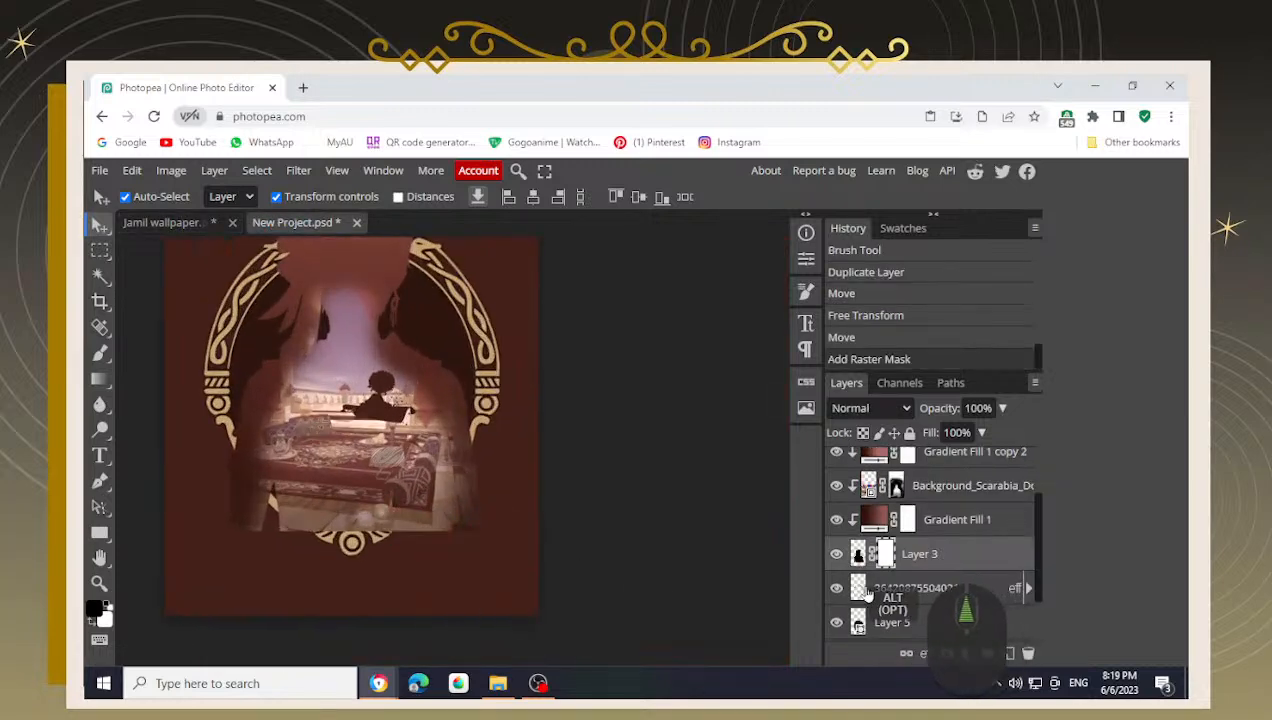
# - Paint black on the Layer 3 mask over the frame's lower-right curve, enlarging the brush to 250 px
pyautogui.press('b')
pyautogui.moveTo(497, 491); pyautogui.dragTo(480, 485)
pyautogui.moveTo(474, 502)
pyautogui.mouseDown()
pyautogui.moveTo(472, 514)
pyautogui.moveTo(527, 434)
pyautogui.moveTo(480, 511)
pyautogui.moveTo(462, 468)
pyautogui.moveTo(430, 467)
pyautogui.mouseUp()
pyautogui.press(']')
pyautogui.press(']')
# - Set the brush opacity to 100% and mask out the silhouette and scene spilling past the frame's lower half
pyautogui.click(389, 198)
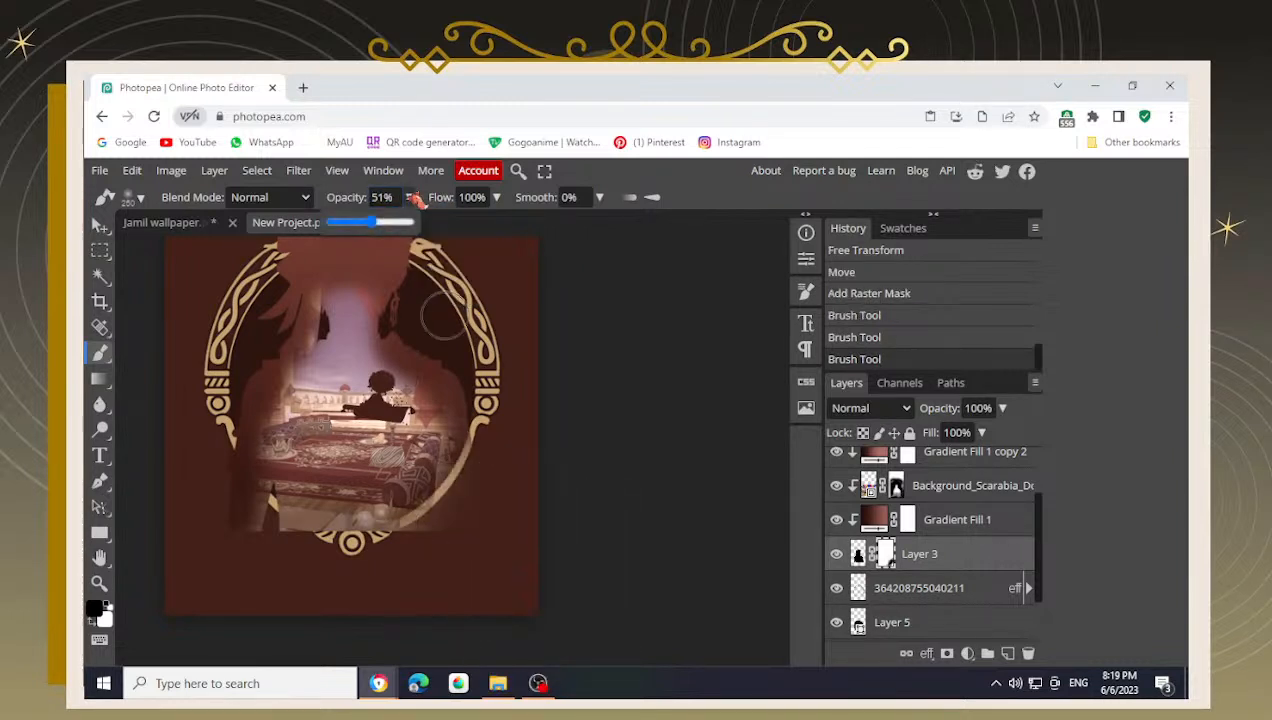
pyautogui.moveTo(384, 222); pyautogui.dragTo(474, 217)
pyautogui.click(596, 358)
pyautogui.moveTo(486, 493)
pyautogui.mouseDown()
pyautogui.moveTo(499, 469)
pyautogui.moveTo(400, 500)
pyautogui.moveTo(334, 492)
pyautogui.mouseUp()
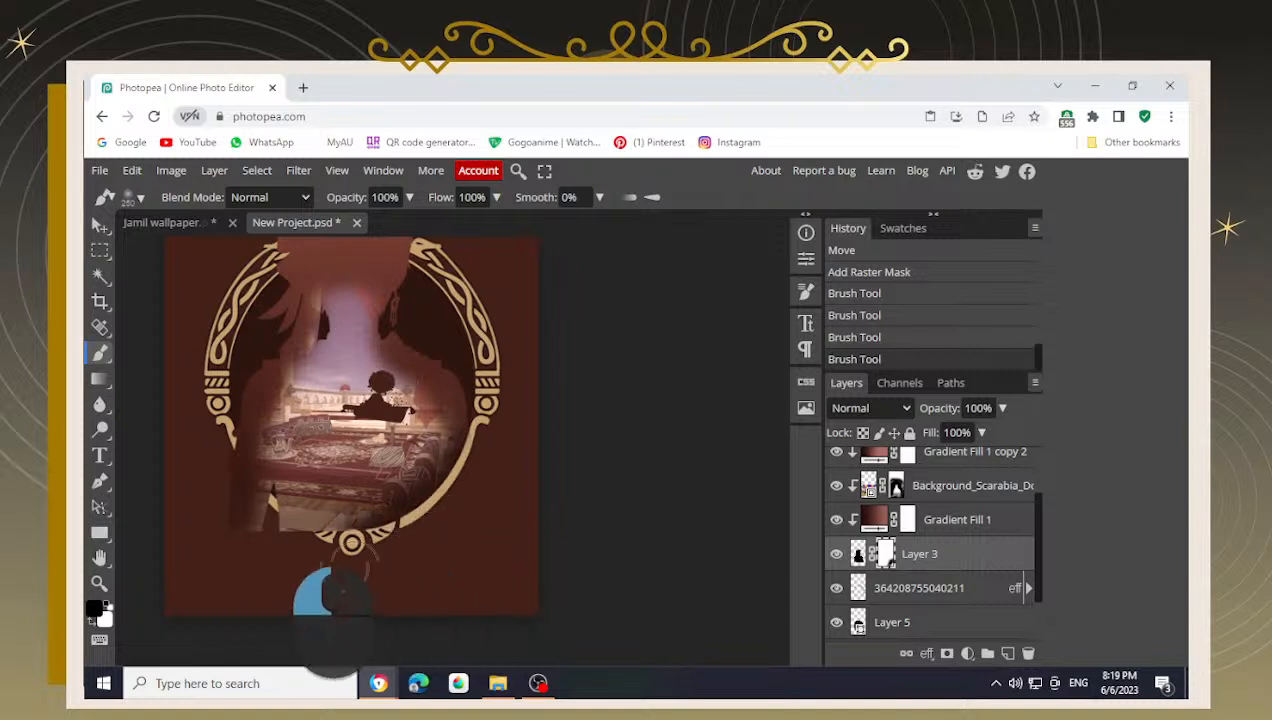
pyautogui.moveTo(296, 566)
pyautogui.mouseDown()
pyautogui.moveTo(325, 554)
pyautogui.moveTo(235, 531)
pyautogui.moveTo(225, 479)
pyautogui.moveTo(188, 476)
pyautogui.moveTo(190, 499)
pyautogui.moveTo(187, 466)
pyautogui.moveTo(210, 484)
pyautogui.moveTo(219, 465)
pyautogui.moveTo(205, 436)
pyautogui.moveTo(238, 507)
pyautogui.moveTo(312, 564)
pyautogui.moveTo(353, 564)
pyautogui.moveTo(434, 532)
pyautogui.moveTo(467, 496)
pyautogui.moveTo(490, 419)
pyautogui.moveTo(490, 404)
pyautogui.mouseUp()
pyautogui.moveTo(371, 343); pyautogui.dragTo(360, 464)
pyautogui.scroll(-1, 324, 467)
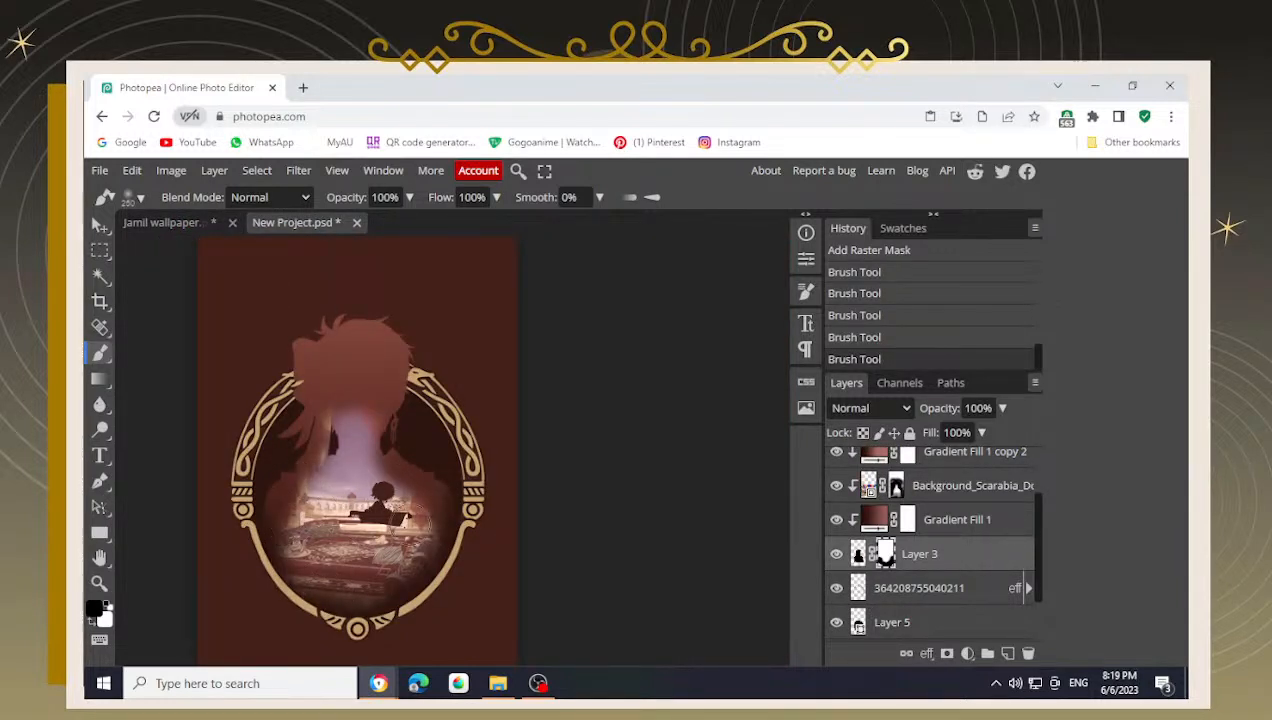
# - Set the brush opacity to 49% and paint white with a smaller brush to restore the scene along the frame's lower inner edge
pyautogui.scroll(1, 349, 574)
pyautogui.moveTo(346, 580); pyautogui.dragTo(318, 530)
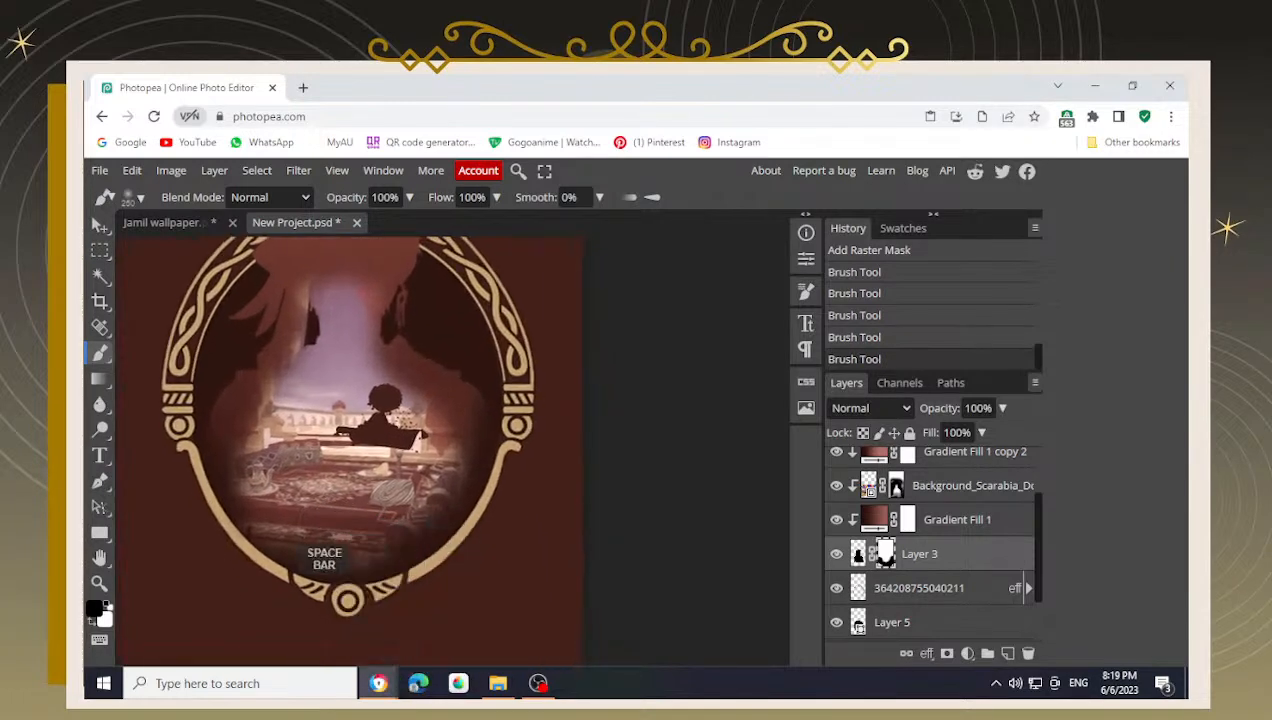
pyautogui.scroll(3, 238, 545)
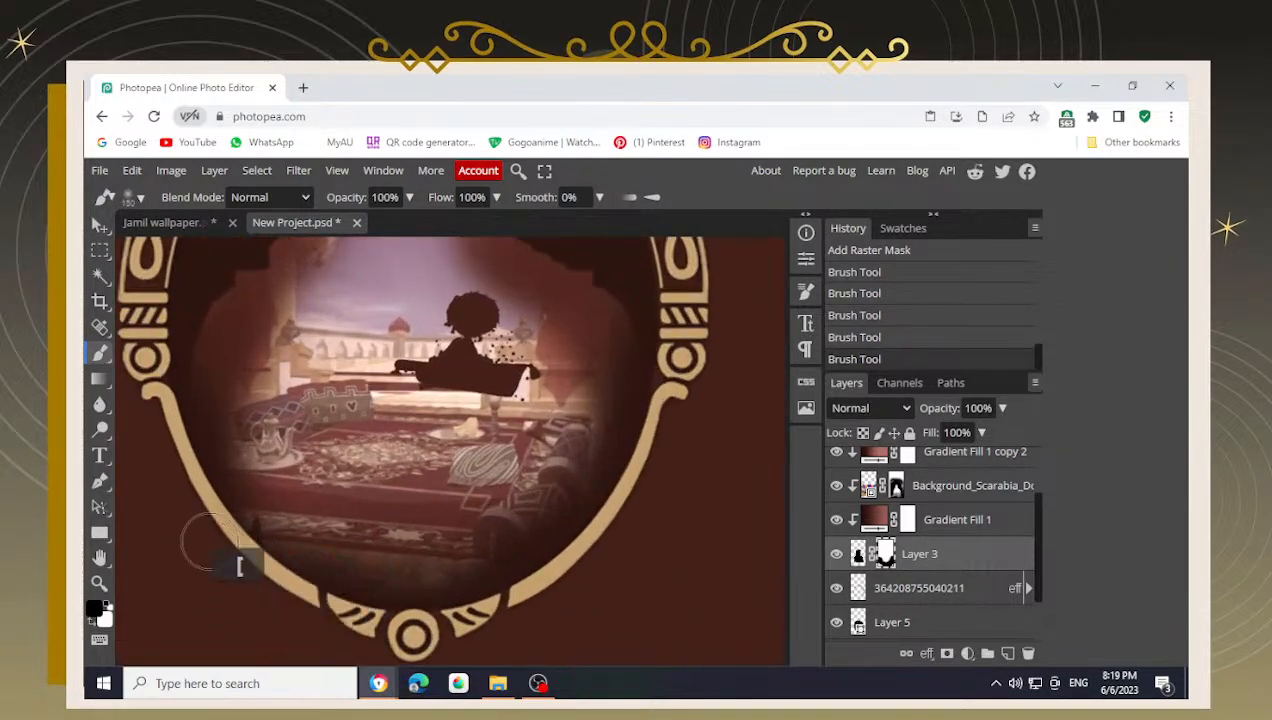
pyautogui.moveTo(409, 197)
pyautogui.mouseDown()
pyautogui.moveTo(355, 235)
pyautogui.moveTo(370, 229)
pyautogui.mouseUp()
pyautogui.moveTo(290, 511); pyautogui.dragTo(291, 521)
pyautogui.hotkey('ctrl', 'z')
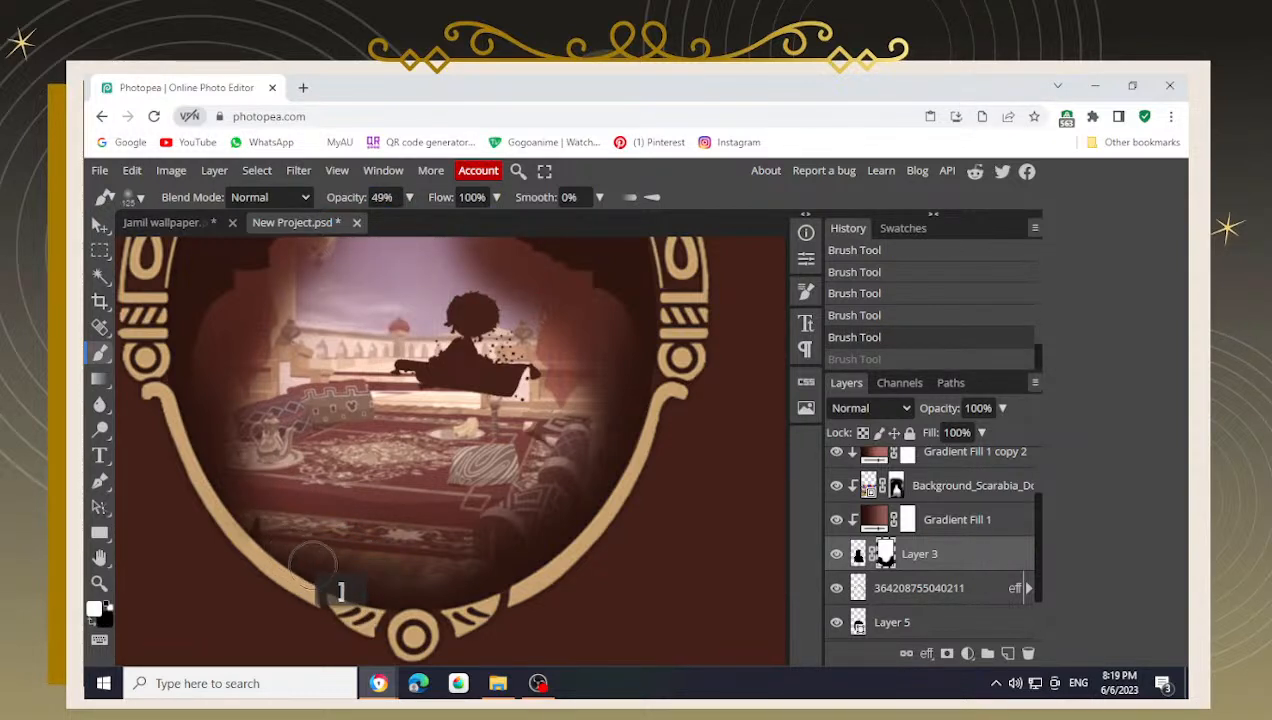
pyautogui.press('[')
pyautogui.moveTo(276, 530)
pyautogui.mouseDown()
pyautogui.moveTo(365, 588)
pyautogui.moveTo(414, 596)
pyautogui.moveTo(509, 555)
pyautogui.moveTo(602, 444)
pyautogui.moveTo(587, 453)
pyautogui.moveTo(610, 337)
pyautogui.moveTo(595, 372)
pyautogui.mouseUp()
pyautogui.moveTo(195, 402)
pyautogui.mouseDown()
pyautogui.moveTo(233, 411)
pyautogui.moveTo(228, 395)
pyautogui.moveTo(216, 411)
pyautogui.moveTo(203, 388)
pyautogui.moveTo(242, 449)
pyautogui.moveTo(235, 410)
pyautogui.moveTo(251, 461)
pyautogui.moveTo(226, 424)
pyautogui.moveTo(276, 532)
pyautogui.moveTo(205, 366)
pyautogui.mouseUp()
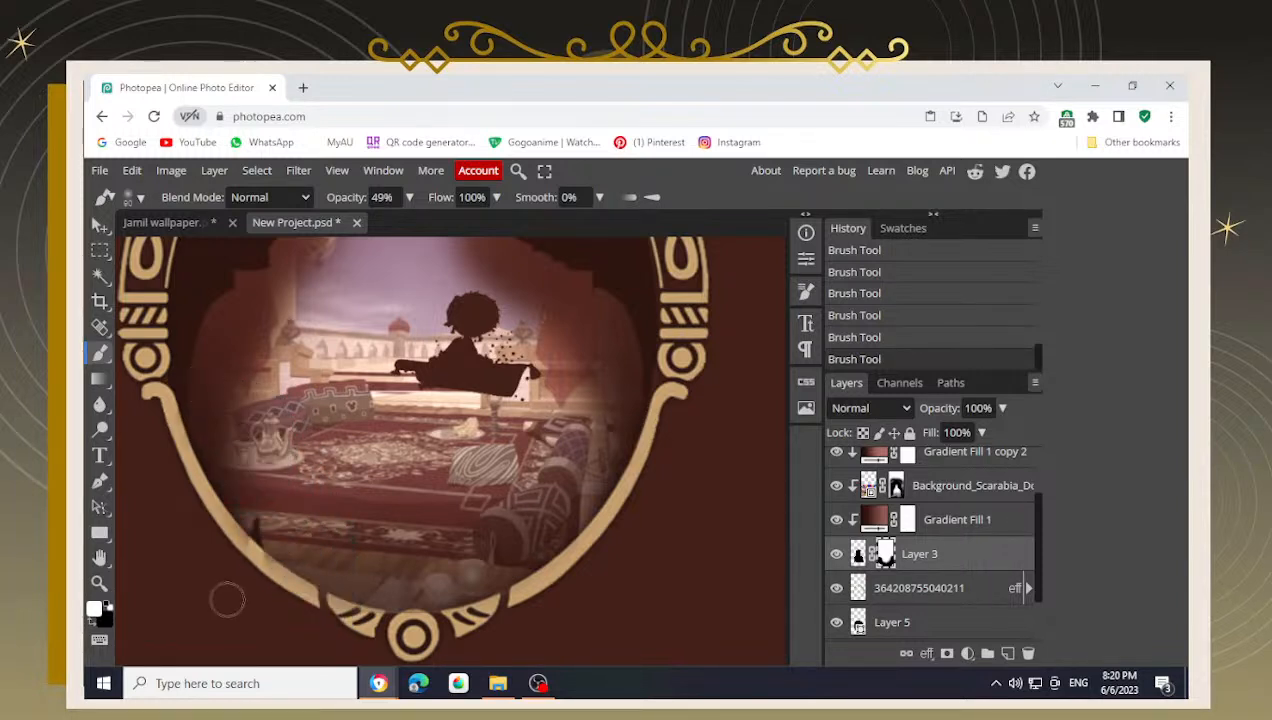
# - Switch the brush to black and mask the scene's overspill along the frame's lower-left rim
pyautogui.press('x')
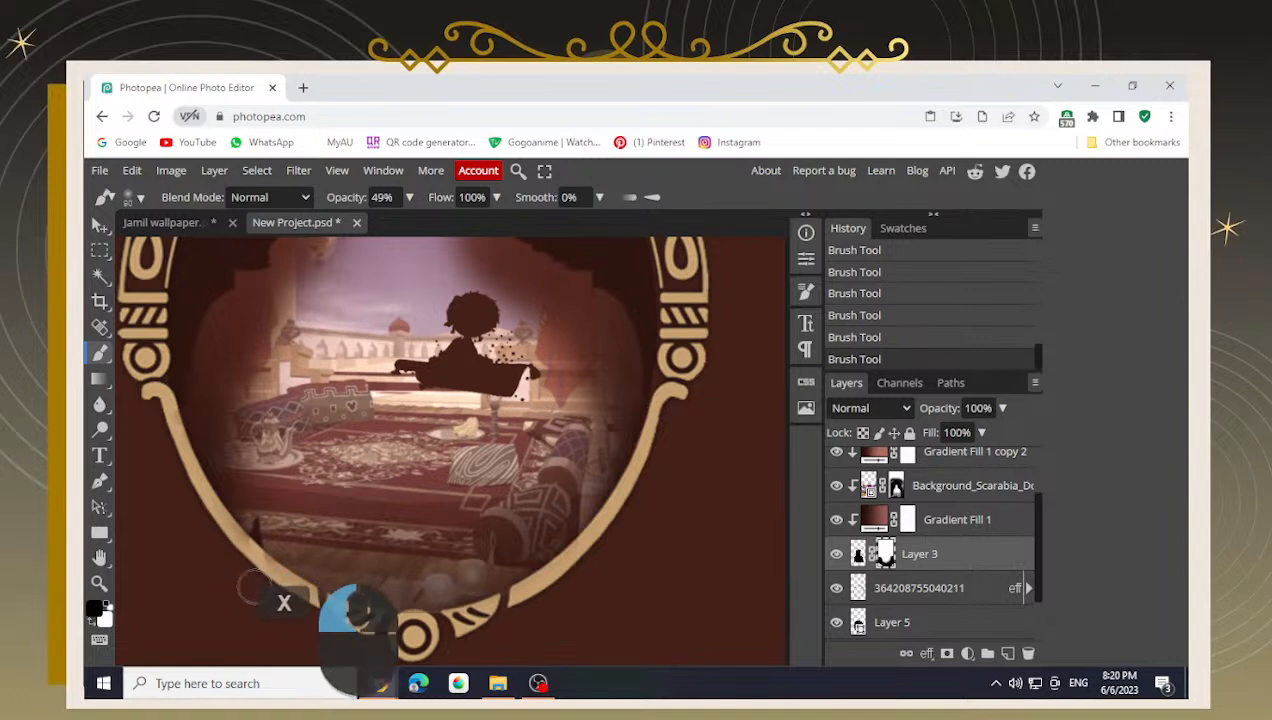
pyautogui.moveTo(239, 564)
pyautogui.mouseDown()
pyautogui.moveTo(215, 565)
pyautogui.moveTo(160, 487)
pyautogui.moveTo(162, 404)
pyautogui.moveTo(157, 446)
pyautogui.moveTo(246, 586)
pyautogui.moveTo(366, 612)
pyautogui.mouseUp()
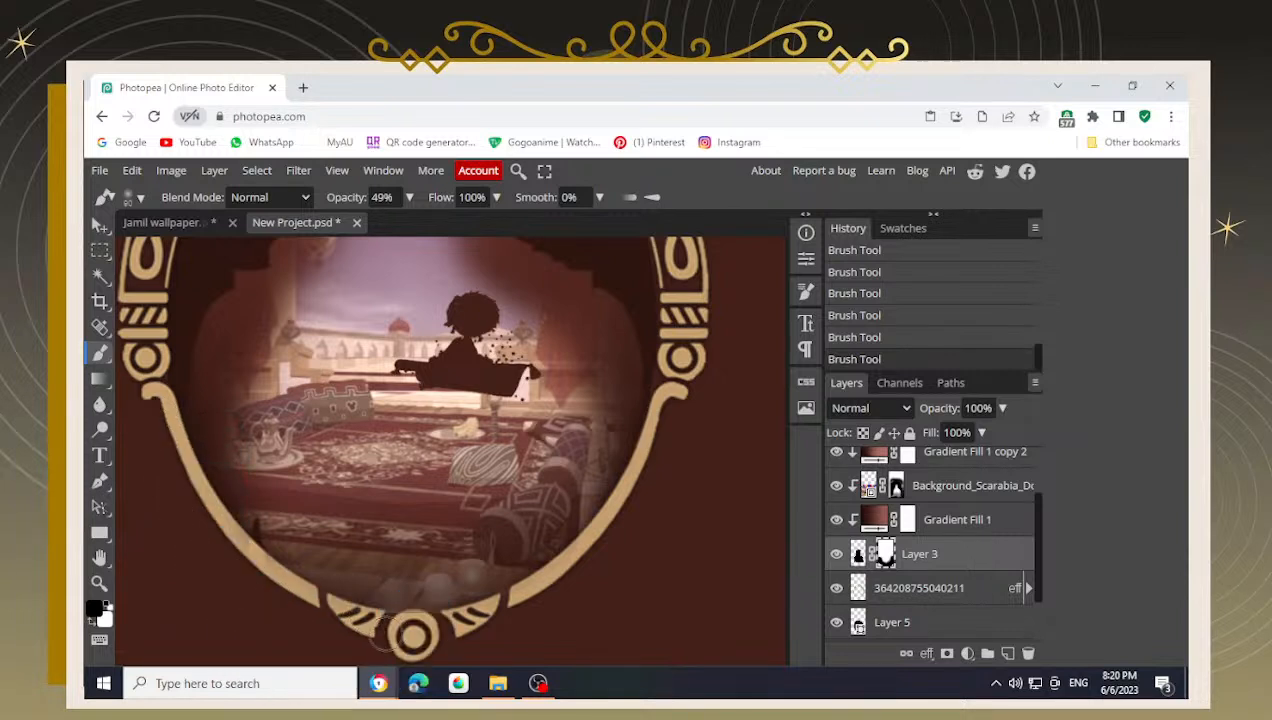
# - Paint black on the Layer 3 mask with a smaller brush around the frame's bottom ornament and lower-right rim
pyautogui.hotkey('ctrl', 'z')
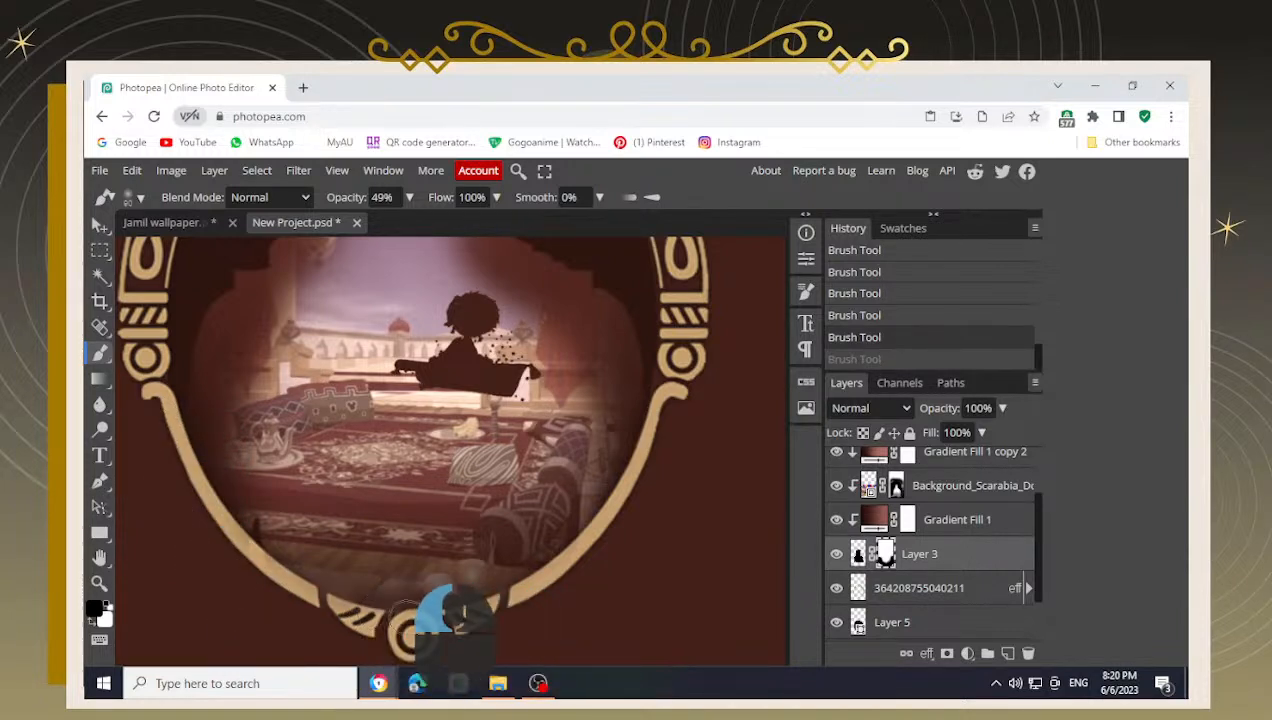
pyautogui.hotkey('ctrl', 'shift', 'z')
pyautogui.press('space')
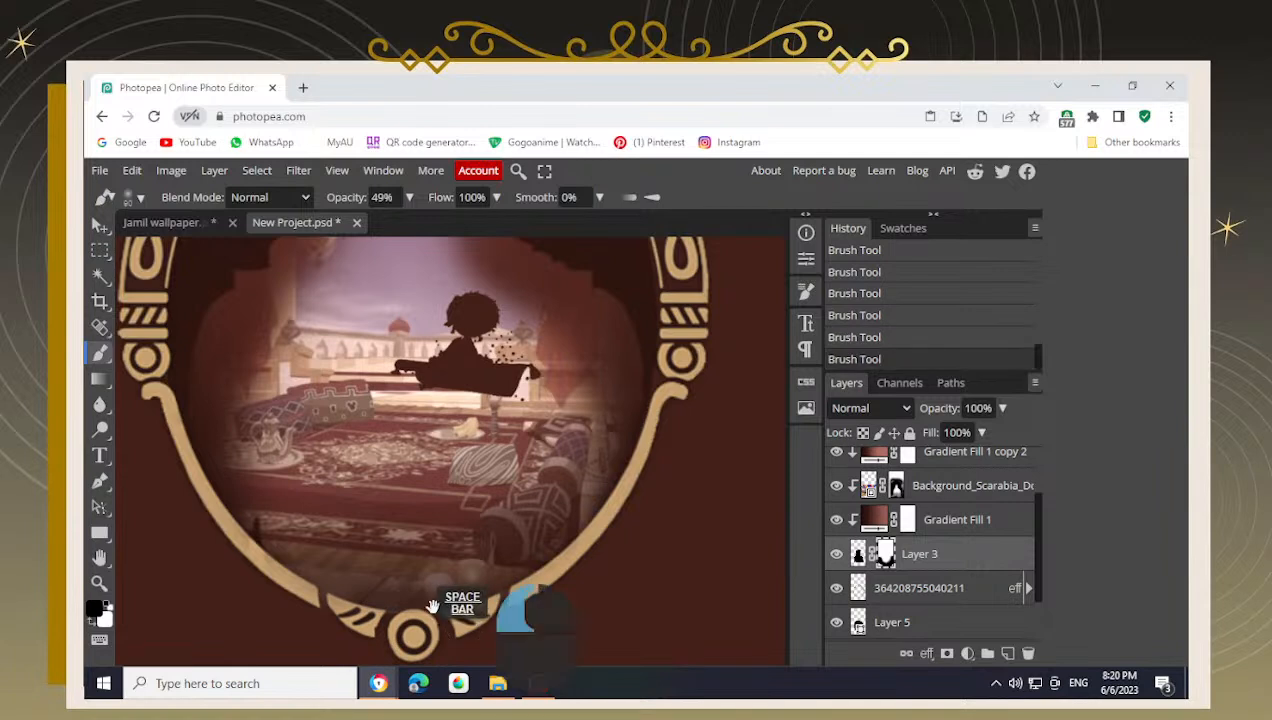
pyautogui.moveTo(432, 606); pyautogui.dragTo(410, 540)
pyautogui.scroll(2, 430, 505)
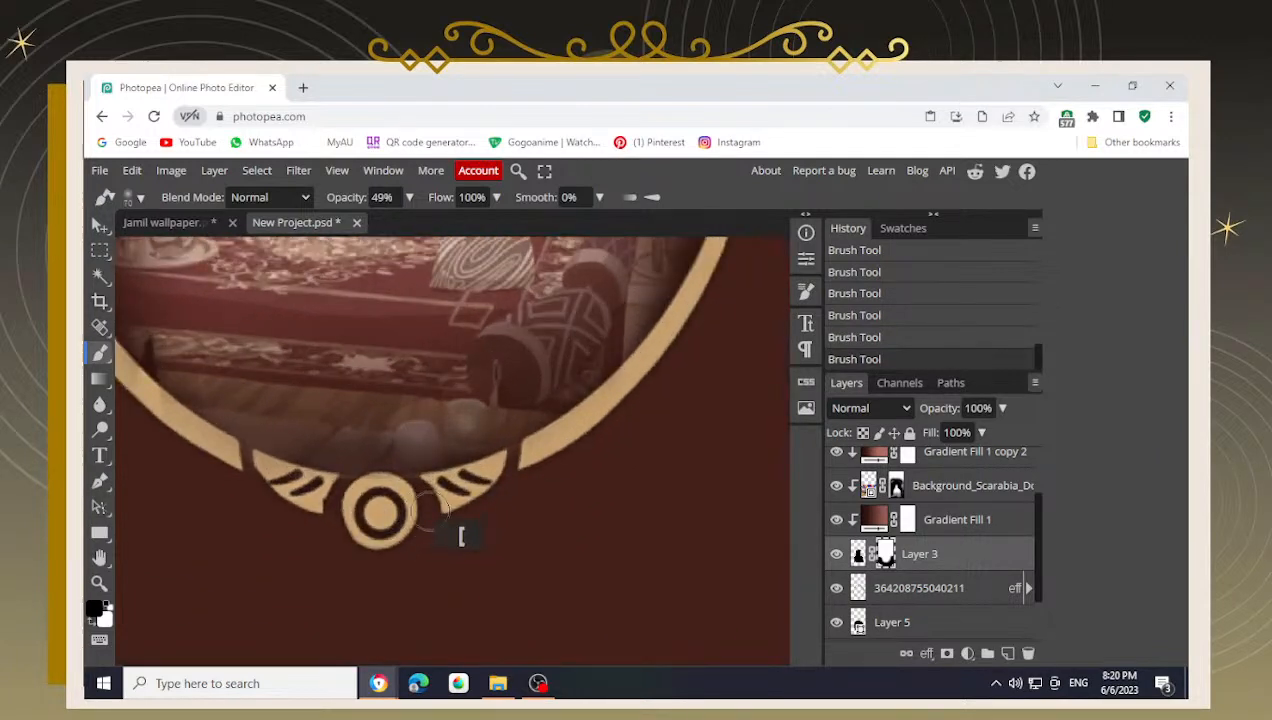
pyautogui.moveTo(397, 492)
pyautogui.mouseDown()
pyautogui.moveTo(210, 454)
pyautogui.moveTo(418, 501)
pyautogui.moveTo(551, 446)
pyautogui.mouseUp()
pyautogui.moveTo(667, 333)
pyautogui.mouseDown()
pyautogui.moveTo(576, 455)
pyautogui.moveTo(586, 465)
pyautogui.moveTo(598, 450)
pyautogui.moveTo(483, 558)
pyautogui.moveTo(534, 509)
pyautogui.moveTo(386, 606)
pyautogui.mouseUp()
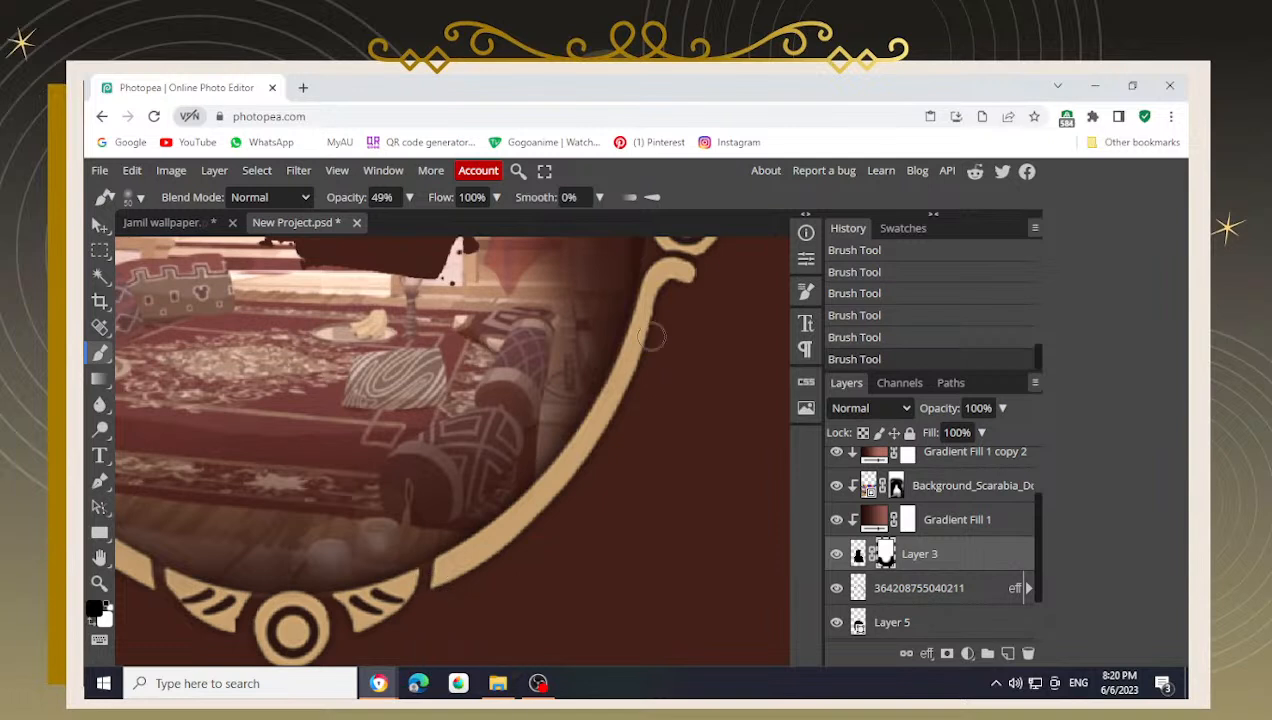
pyautogui.moveTo(653, 331)
pyautogui.mouseDown()
pyautogui.moveTo(627, 404)
pyautogui.moveTo(600, 431)
pyautogui.moveTo(616, 373)
pyautogui.moveTo(571, 545)
pyautogui.moveTo(619, 447)
pyautogui.moveTo(604, 409)
pyautogui.moveTo(555, 555)
pyautogui.moveTo(610, 448)
pyautogui.moveTo(520, 587)
pyautogui.mouseUp()
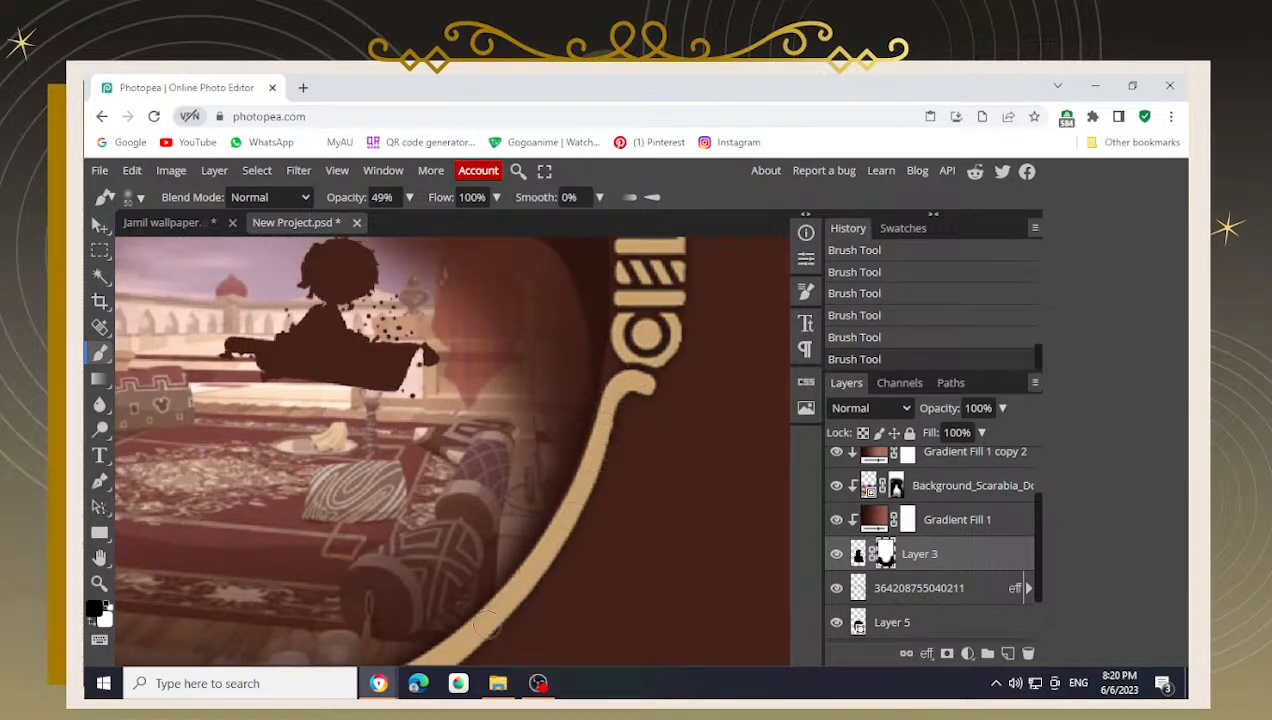
# - Paint black on the Layer 3 mask along the outer edge of the frame's lower-left curve
pyautogui.moveTo(268, 485); pyautogui.dragTo(495, 400)
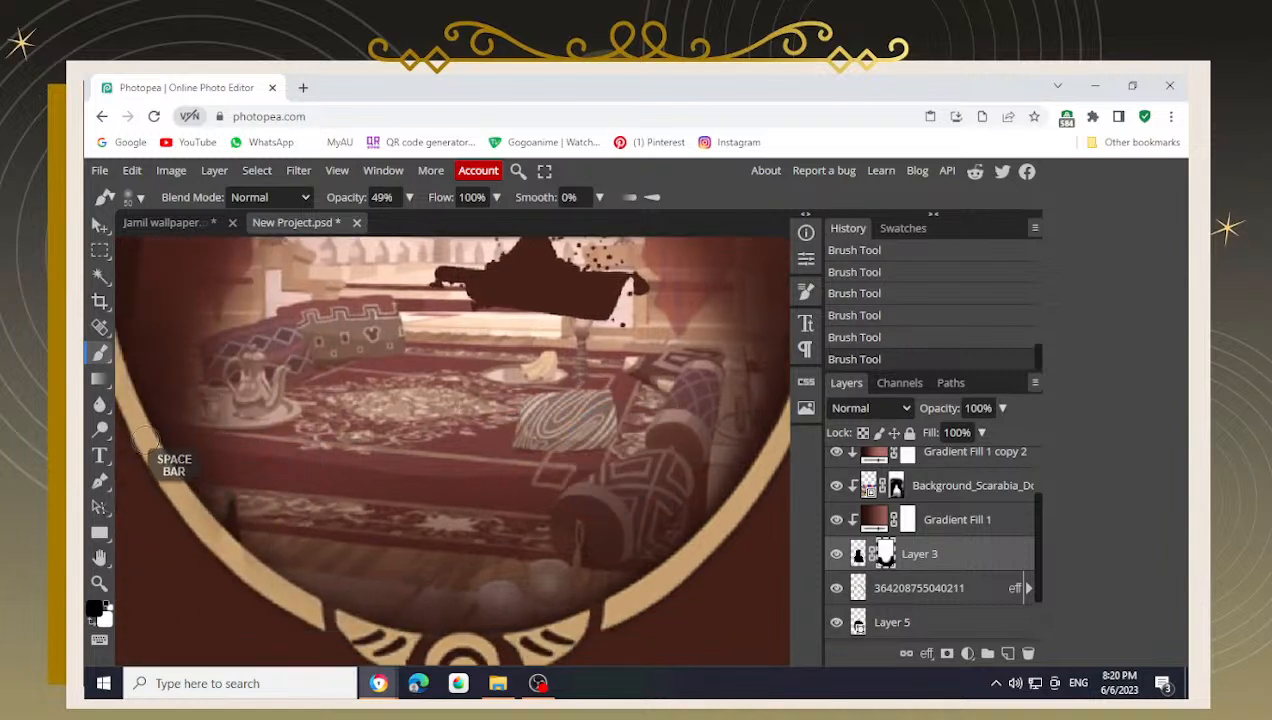
pyautogui.moveTo(208, 489)
pyautogui.mouseDown()
pyautogui.moveTo(140, 478)
pyautogui.moveTo(188, 548)
pyautogui.mouseUp()
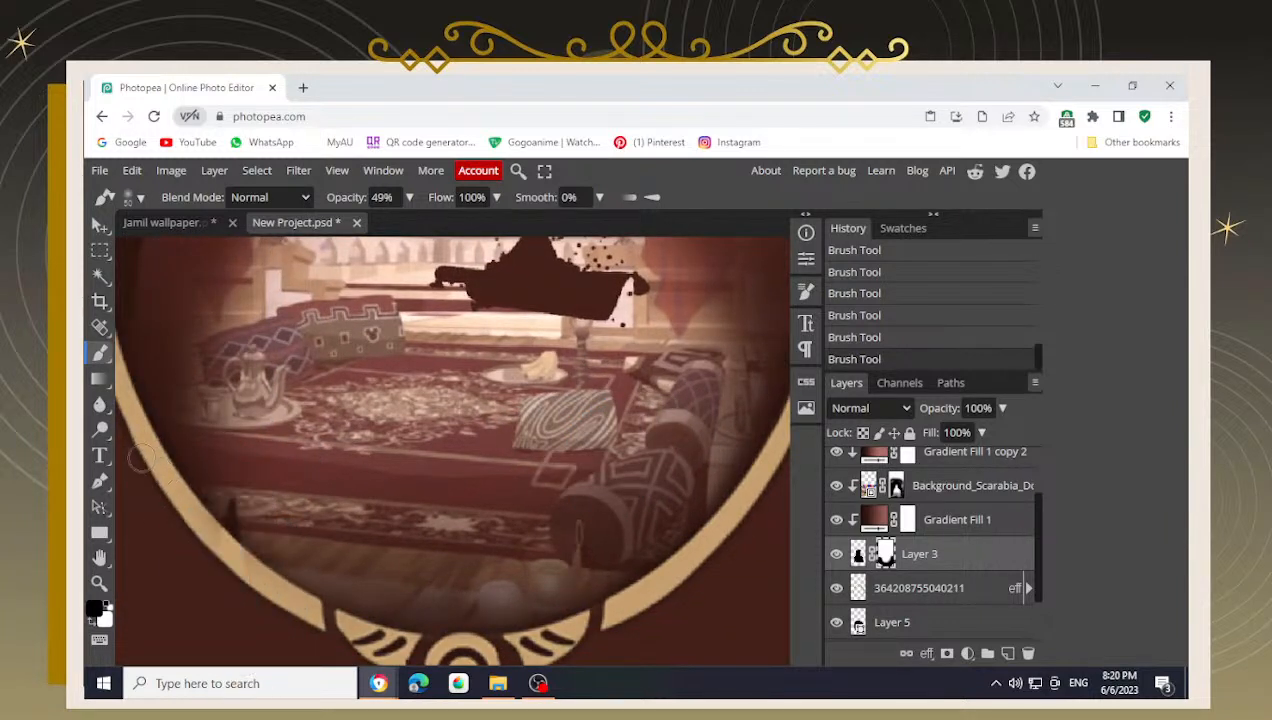
pyautogui.moveTo(248, 589); pyautogui.dragTo(125, 478)
pyautogui.scroll(-1, 180, 521)
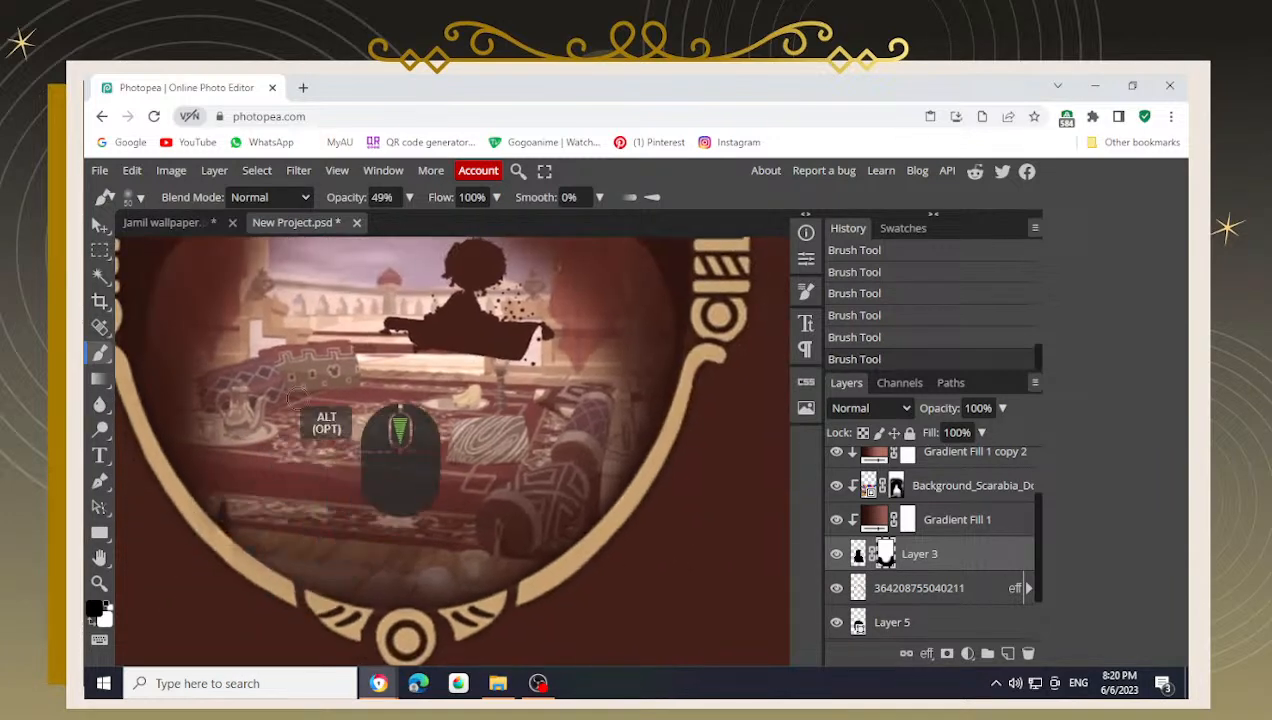
pyautogui.scroll(-2, 290, 398)
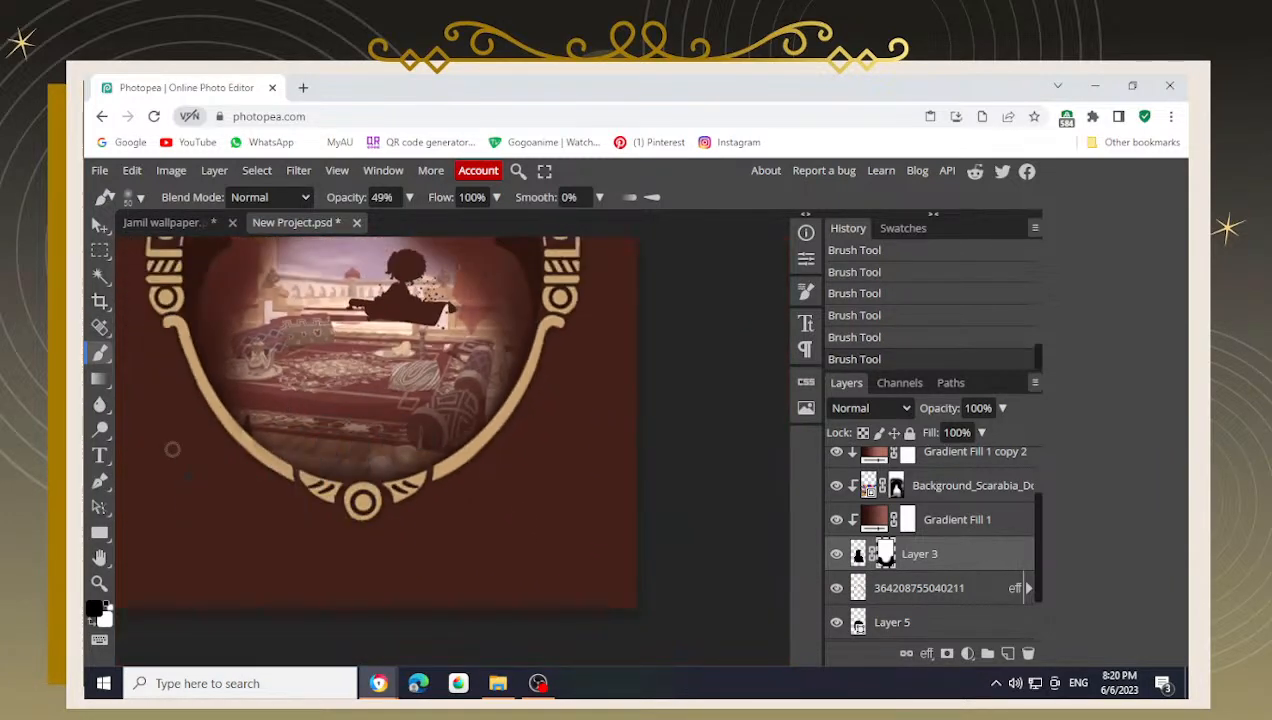
pyautogui.moveTo(290, 358); pyautogui.dragTo(310, 420)
pyautogui.scroll(-2, 349, 400)
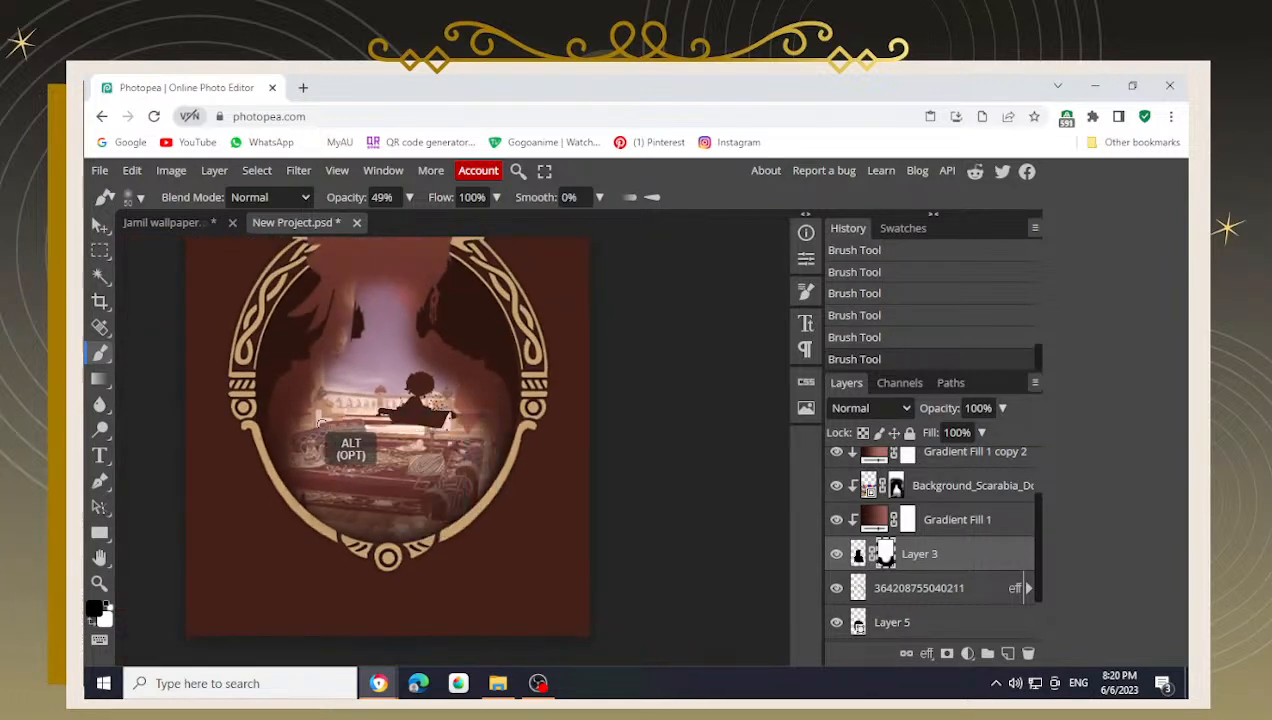
pyautogui.moveTo(485, 354); pyautogui.dragTo(512, 419)
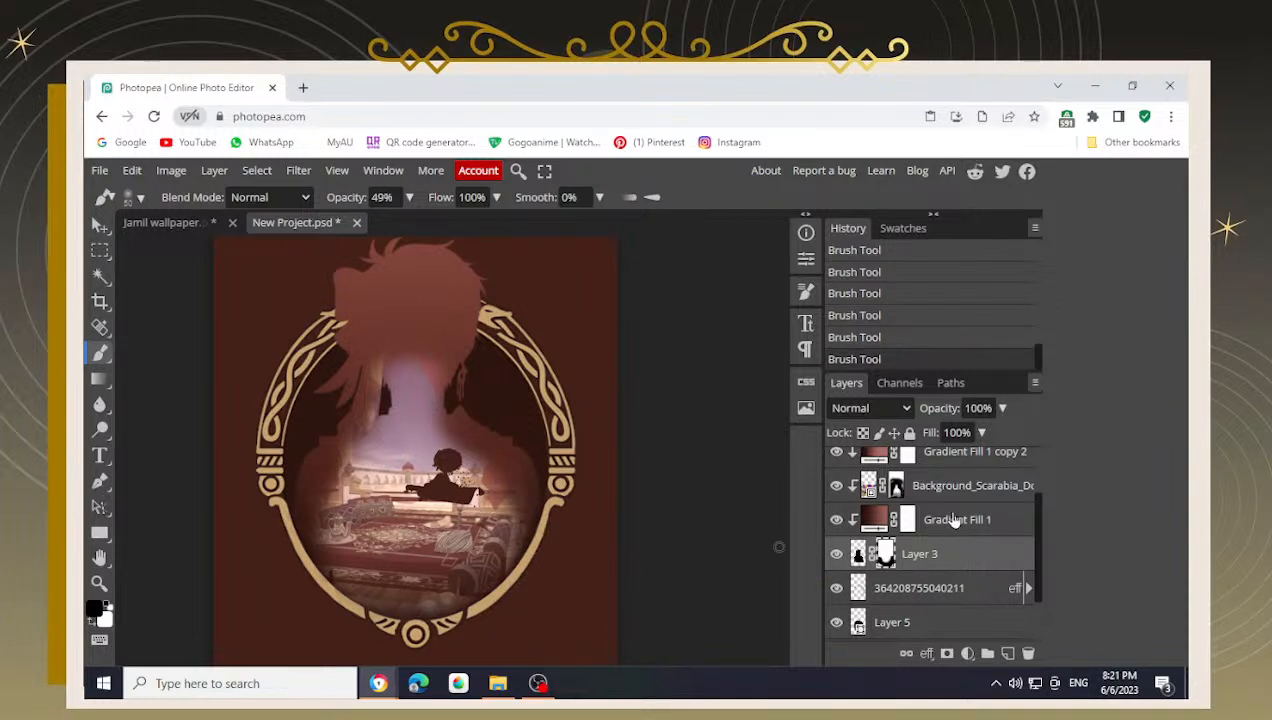
# - Make the Scarabia background layer's mask active for painting, keeping the mask linked to its layer
pyautogui.click(882, 500)
pyautogui.click(885, 488)
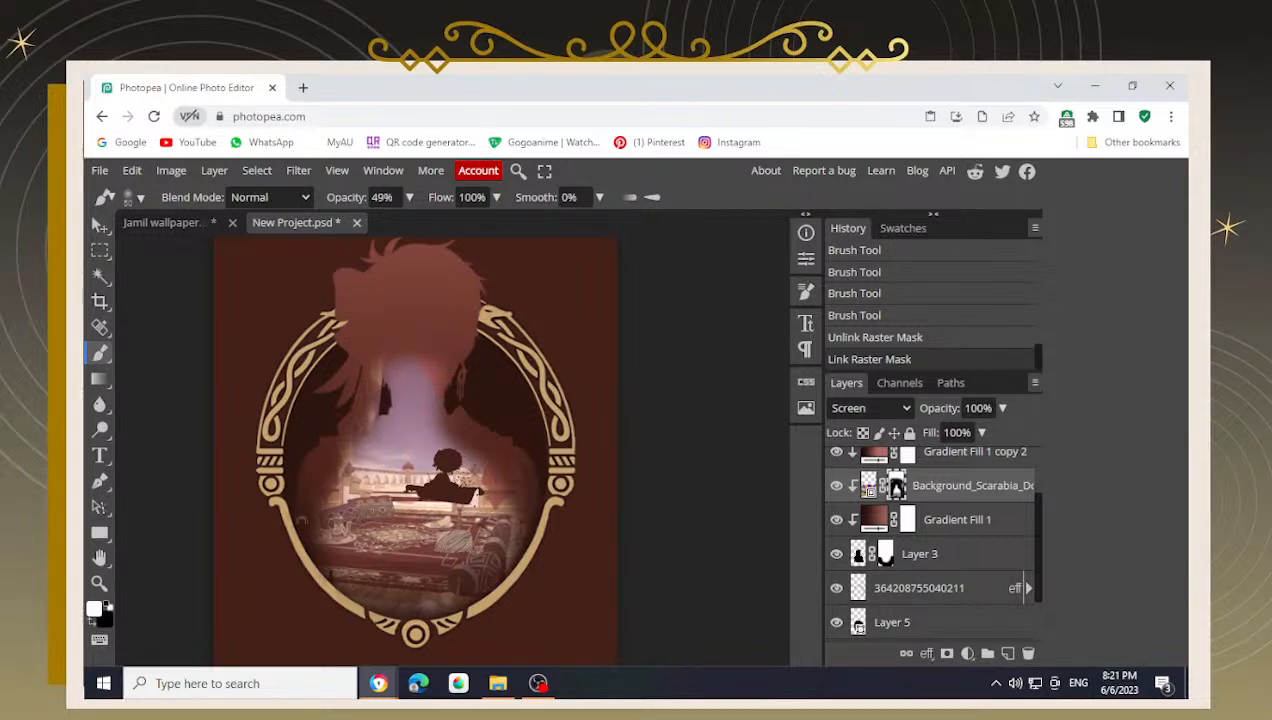
pyautogui.keyDown('alt'); pyautogui.scroll(3, 318, 576); pyautogui.keyUp('alt')
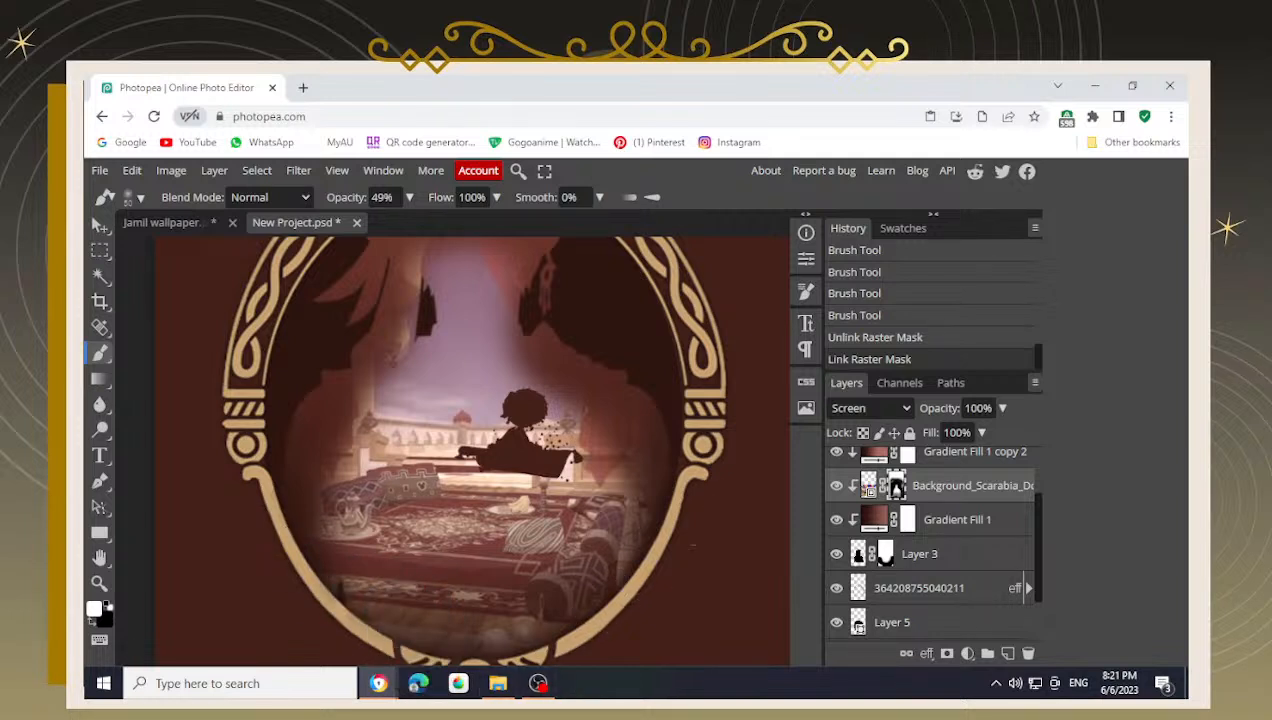
# - Try painting white on the Scarabia background mask along the frame's lower-left inner edge with a larger brush
pyautogui.click(330, 572)
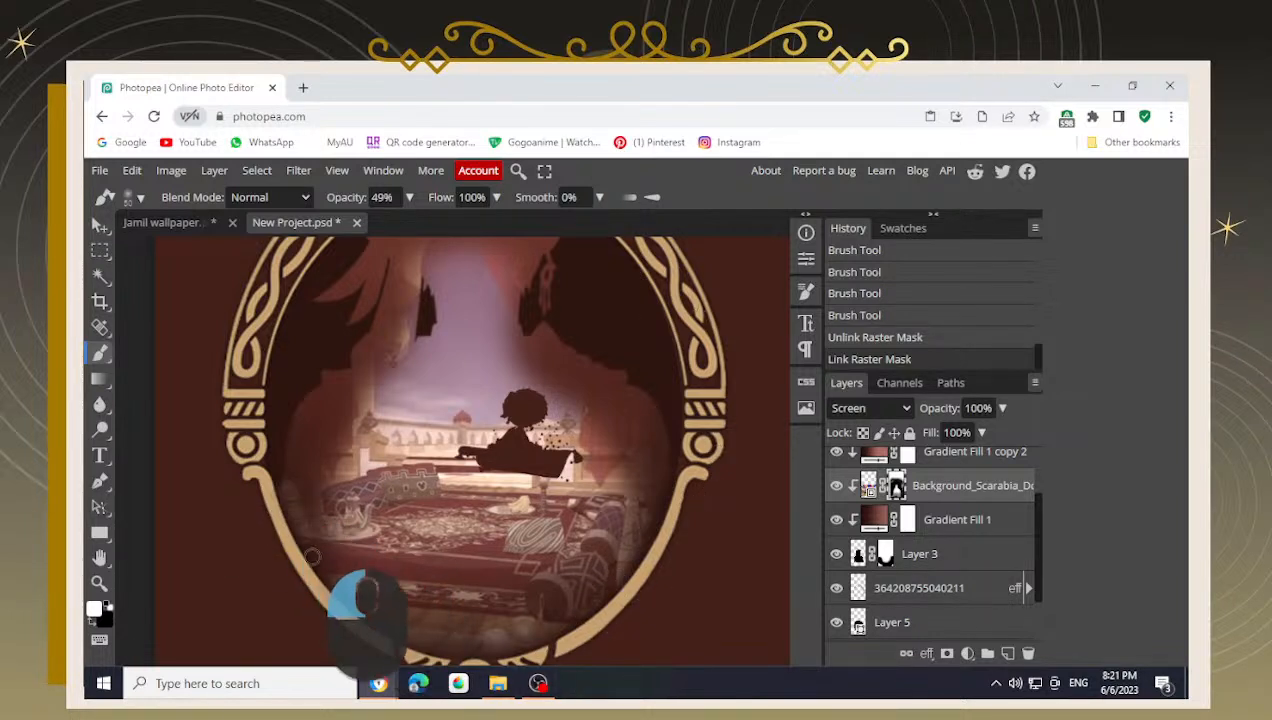
pyautogui.hotkey('ctrl', 'z')
pyautogui.press(']')
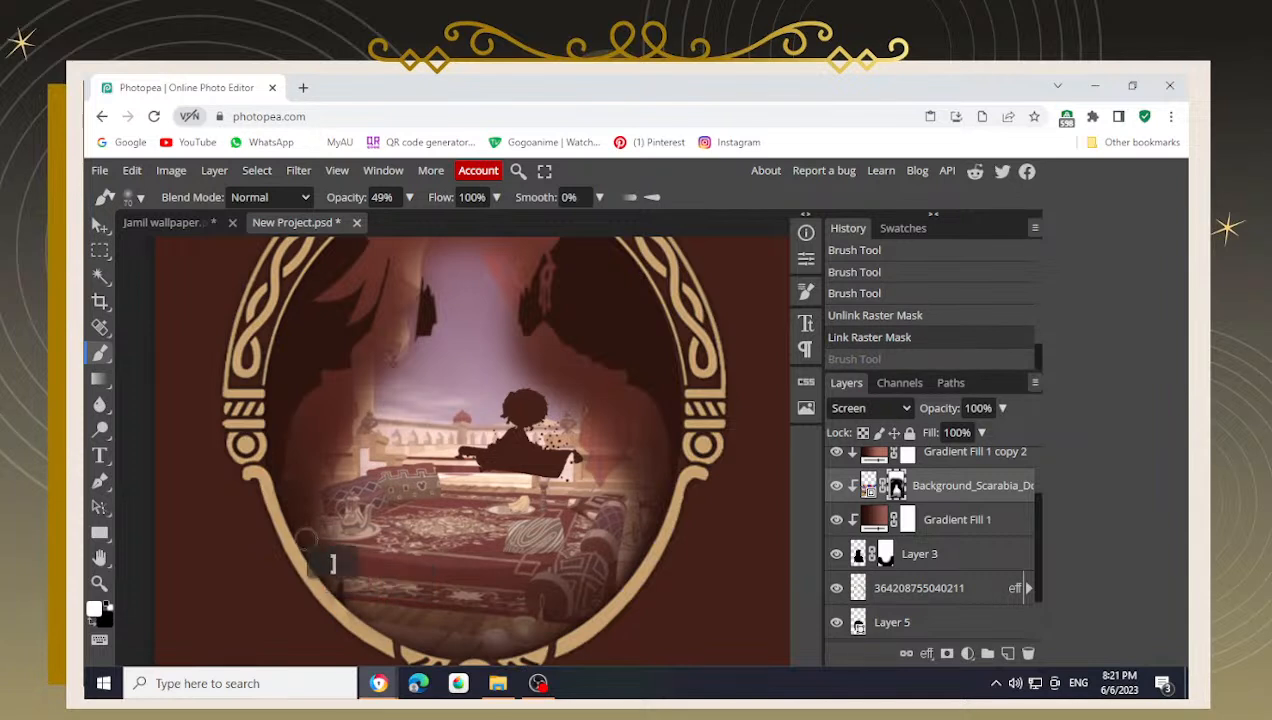
pyautogui.click(397, 601)
pyautogui.press(']')
pyautogui.hotkey('ctrl', 'z')
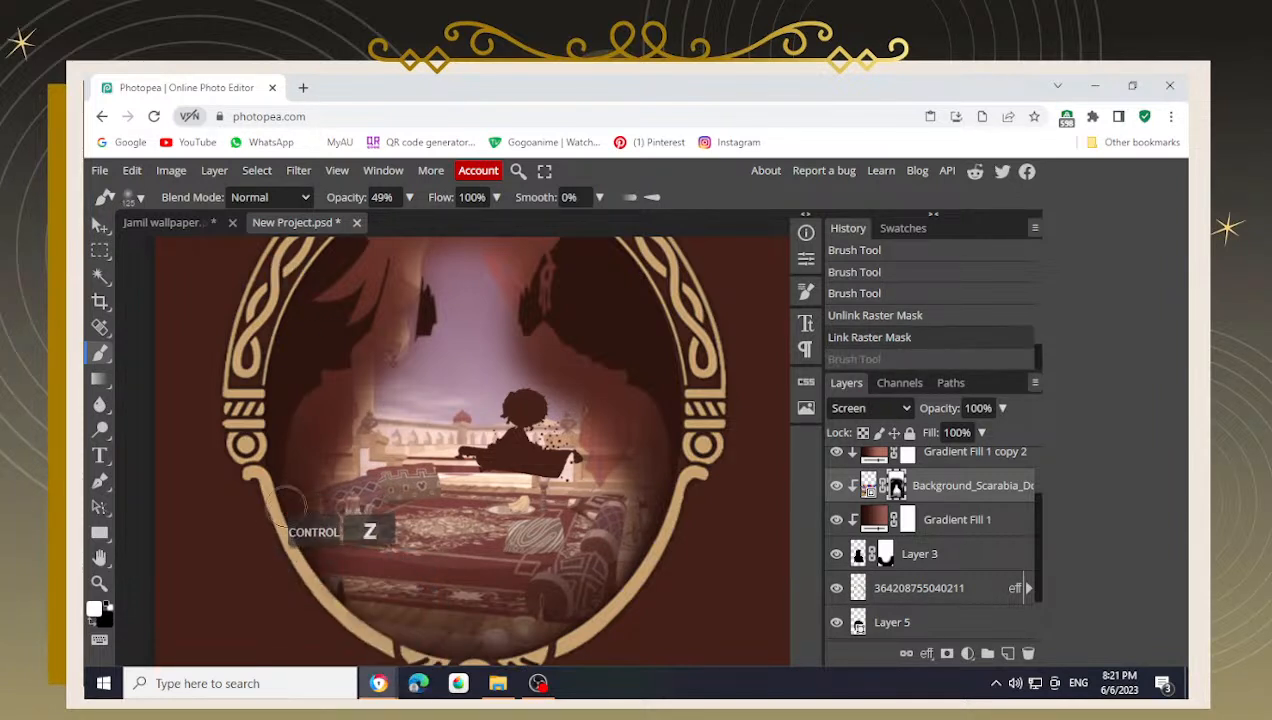
# - Switch the brush to black and fade the Scarabia scene's lower edge inside the frame at 125 px and 49% opacity
pyautogui.press('x')
pyautogui.click(213, 511)
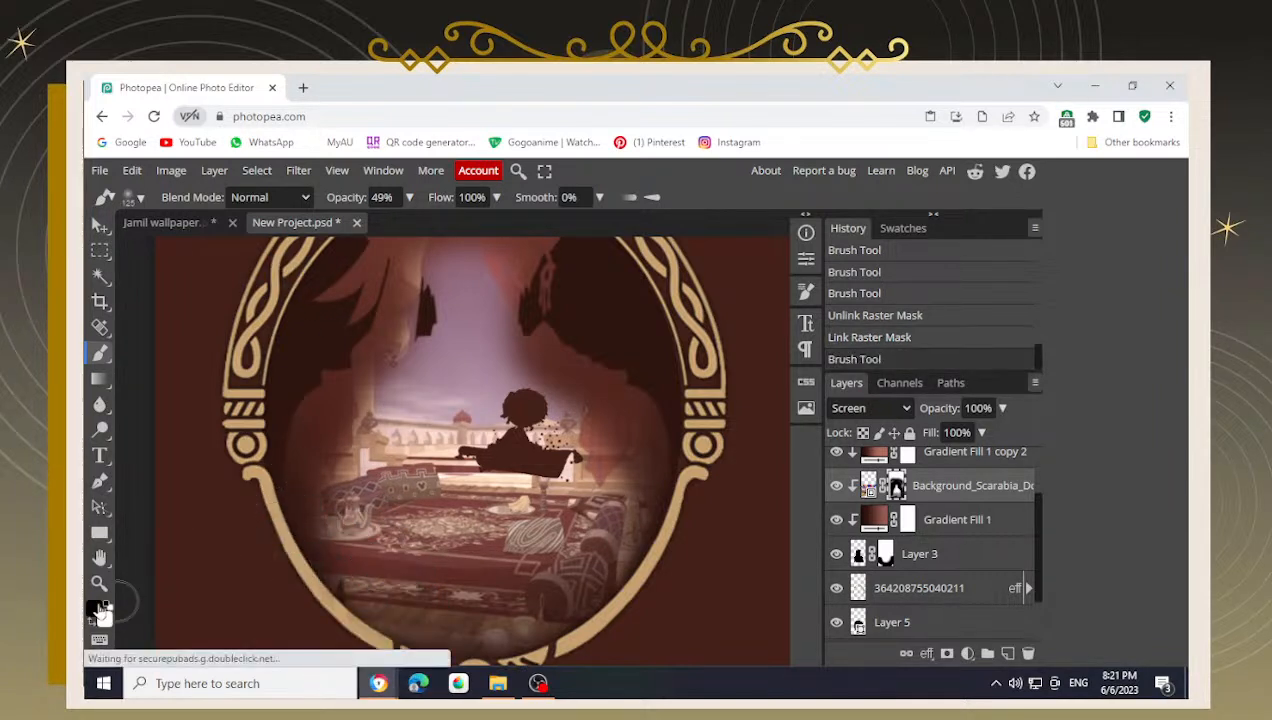
pyautogui.moveTo(400, 540); pyautogui.dragTo(337, 450)
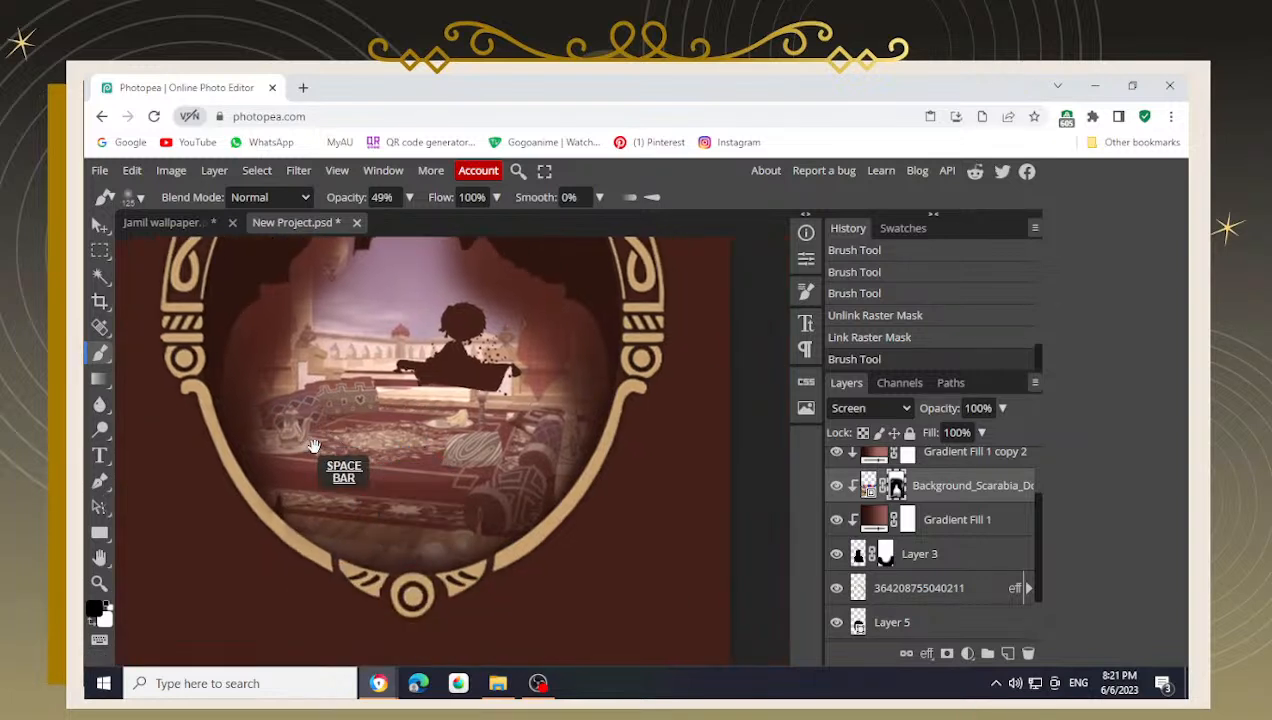
pyautogui.moveTo(323, 579); pyautogui.dragTo(332, 577)
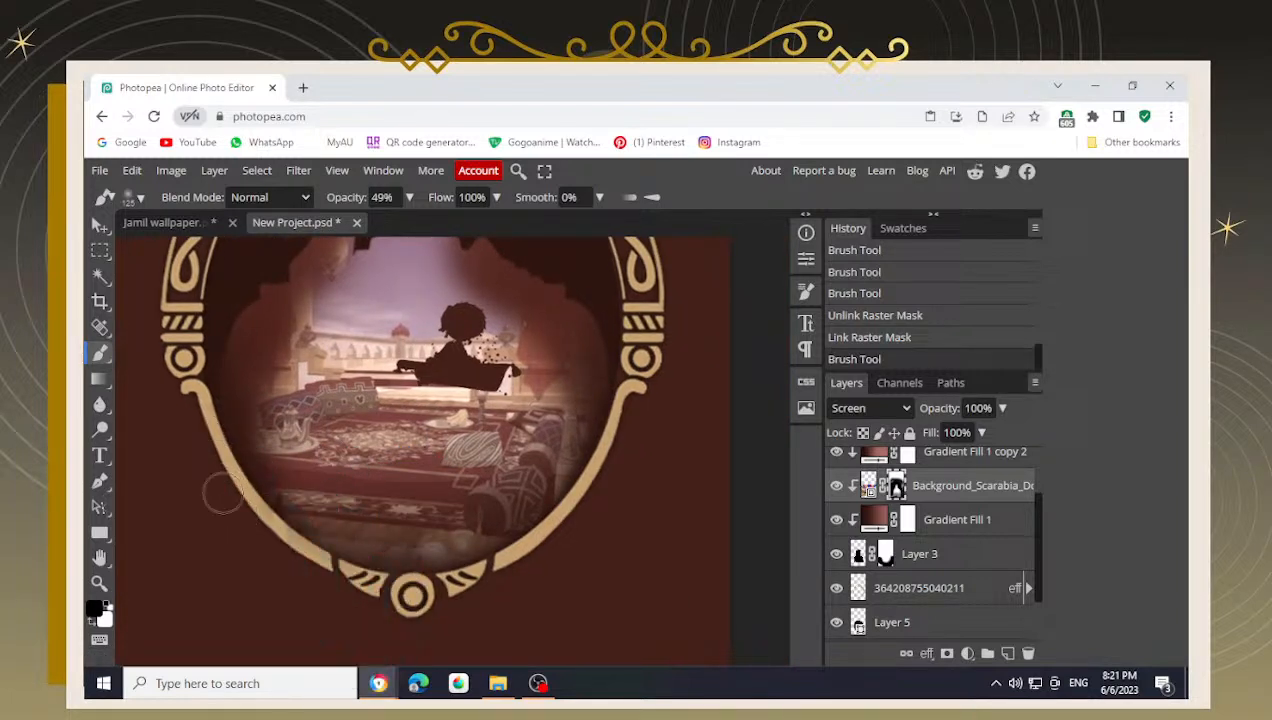
pyautogui.moveTo(219, 492)
pyautogui.mouseDown()
pyautogui.moveTo(247, 498)
pyautogui.moveTo(327, 567)
pyautogui.moveTo(460, 577)
pyautogui.moveTo(545, 565)
pyautogui.moveTo(470, 578)
pyautogui.moveTo(530, 578)
pyautogui.moveTo(292, 585)
pyautogui.moveTo(253, 518)
pyautogui.moveTo(365, 565)
pyautogui.moveTo(455, 555)
pyautogui.moveTo(560, 515)
pyautogui.moveTo(622, 372)
pyautogui.moveTo(639, 409)
pyautogui.moveTo(661, 324)
pyautogui.moveTo(585, 562)
pyautogui.moveTo(583, 516)
pyautogui.moveTo(540, 556)
pyautogui.moveTo(635, 420)
pyautogui.moveTo(545, 545)
pyautogui.moveTo(455, 595)
pyautogui.moveTo(395, 598)
pyautogui.moveTo(250, 570)
pyautogui.moveTo(415, 590)
pyautogui.moveTo(243, 498)
pyautogui.moveTo(280, 520)
pyautogui.mouseUp()
pyautogui.moveTo(230, 478)
pyautogui.mouseDown()
pyautogui.moveTo(370, 579)
pyautogui.moveTo(405, 587)
pyautogui.moveTo(418, 565)
pyautogui.moveTo(396, 570)
pyautogui.moveTo(460, 585)
pyautogui.moveTo(585, 498)
pyautogui.moveTo(581, 513)
pyautogui.moveTo(648, 365)
pyautogui.moveTo(592, 521)
pyautogui.moveTo(638, 424)
pyautogui.moveTo(563, 542)
pyautogui.moveTo(628, 416)
pyautogui.moveTo(636, 360)
pyautogui.moveTo(610, 460)
pyautogui.moveTo(607, 401)
pyautogui.moveTo(569, 595)
pyautogui.moveTo(545, 543)
pyautogui.moveTo(516, 576)
pyautogui.moveTo(494, 563)
pyautogui.moveTo(546, 510)
pyautogui.mouseUp()
pyautogui.moveTo(515, 559)
pyautogui.mouseDown()
pyautogui.moveTo(427, 563)
pyautogui.moveTo(483, 567)
pyautogui.moveTo(222, 475)
pyautogui.moveTo(355, 556)
pyautogui.moveTo(209, 514)
pyautogui.moveTo(203, 476)
pyautogui.moveTo(168, 440)
pyautogui.moveTo(175, 448)
pyautogui.mouseUp()
# - Paint black on the Layer 3 mask to remove the overspill from the frame's lower-left rim
pyautogui.scroll(2, 276, 578)
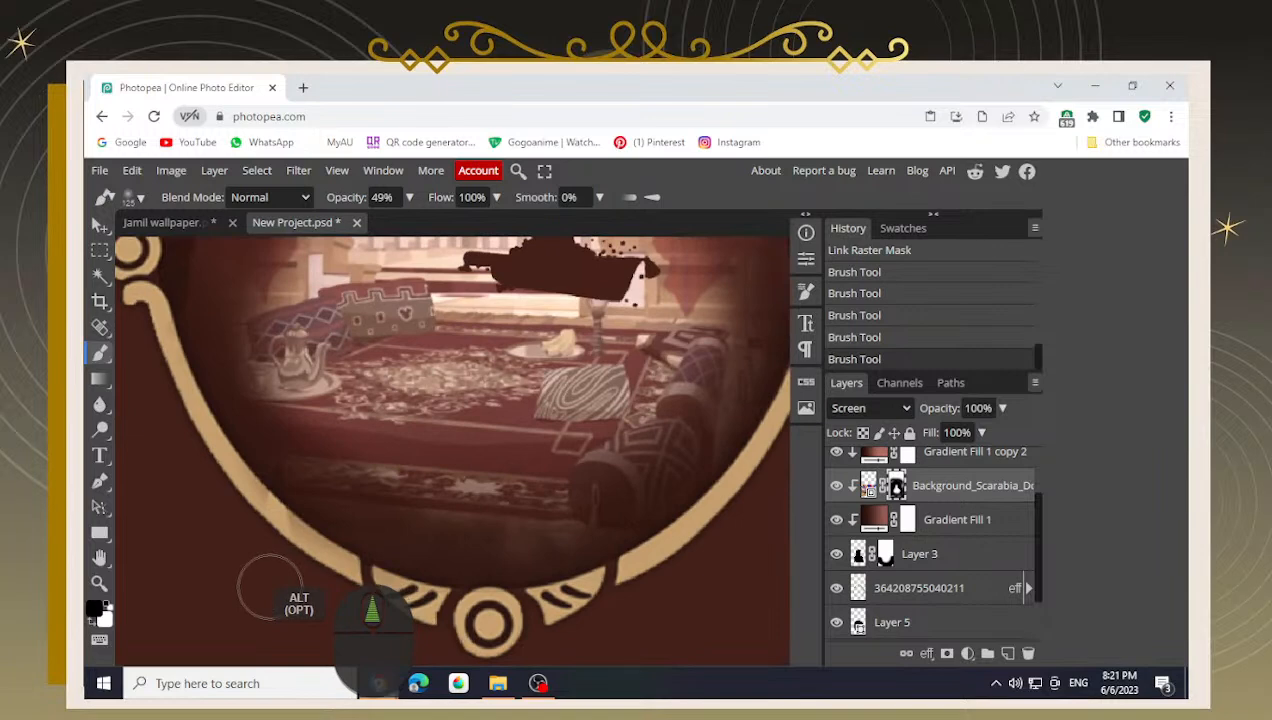
pyautogui.scroll(2, 292, 545)
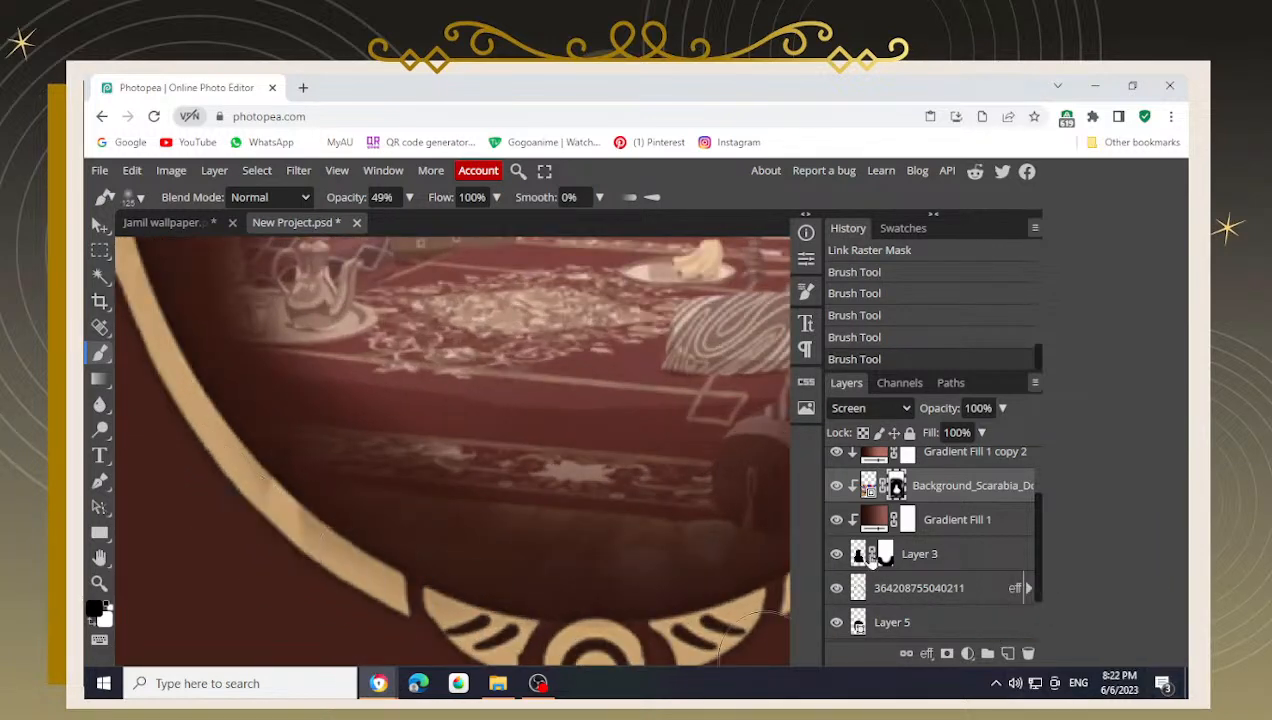
pyautogui.click(871, 558)
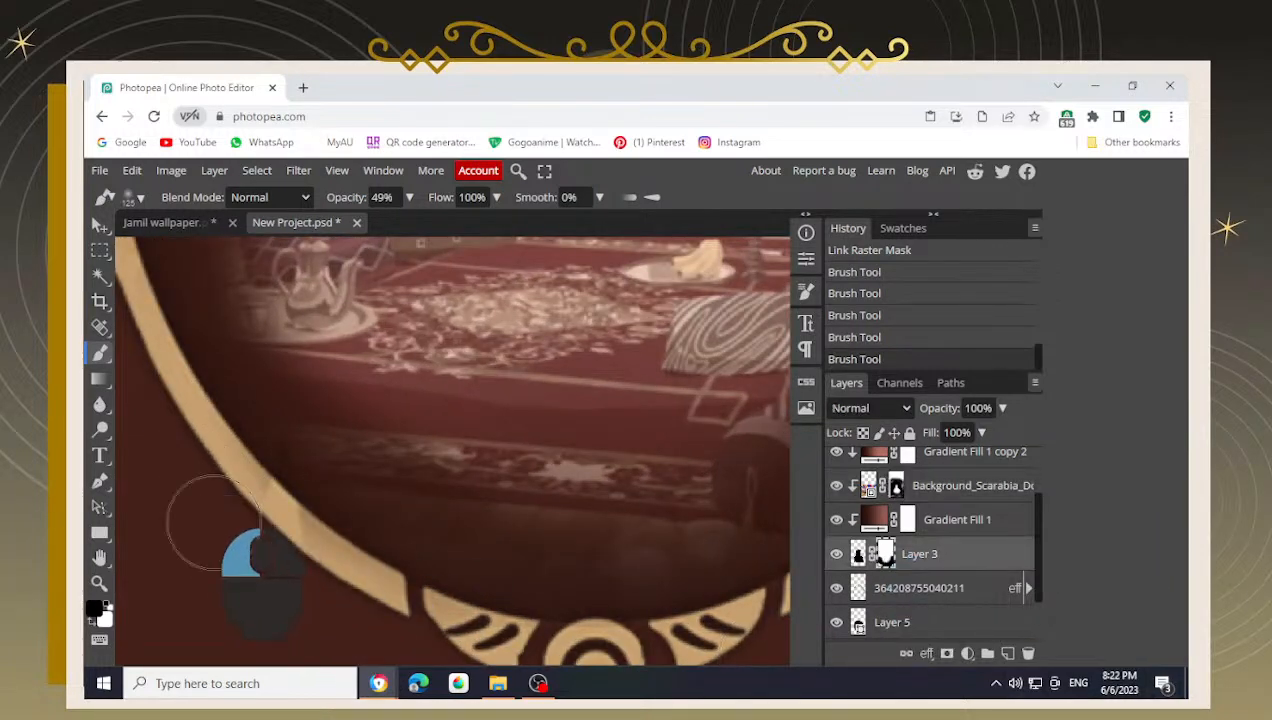
pyautogui.moveTo(213, 522)
pyautogui.mouseDown()
pyautogui.moveTo(206, 512)
pyautogui.moveTo(222, 536)
pyautogui.moveTo(207, 507)
pyautogui.moveTo(227, 542)
pyautogui.moveTo(184, 472)
pyautogui.moveTo(269, 460)
pyautogui.mouseUp()
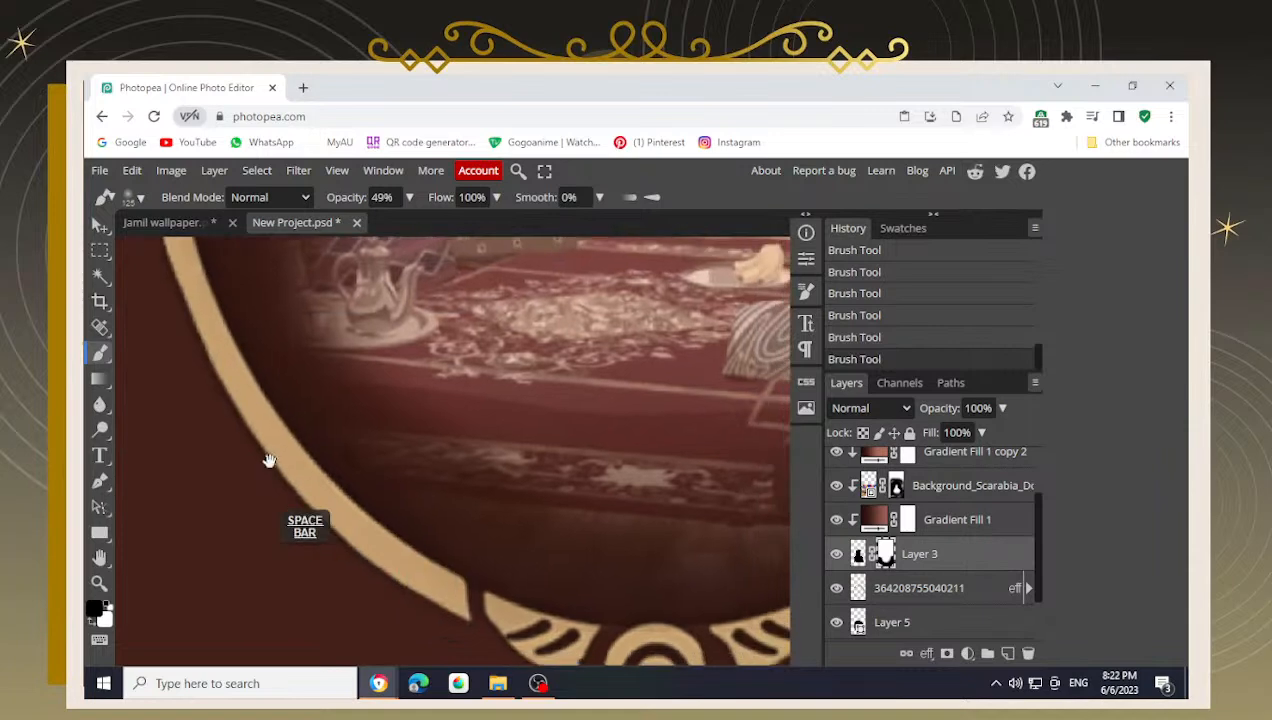
pyautogui.moveTo(212, 380); pyautogui.dragTo(353, 549)
pyautogui.moveTo(250, 287); pyautogui.dragTo(238, 250)
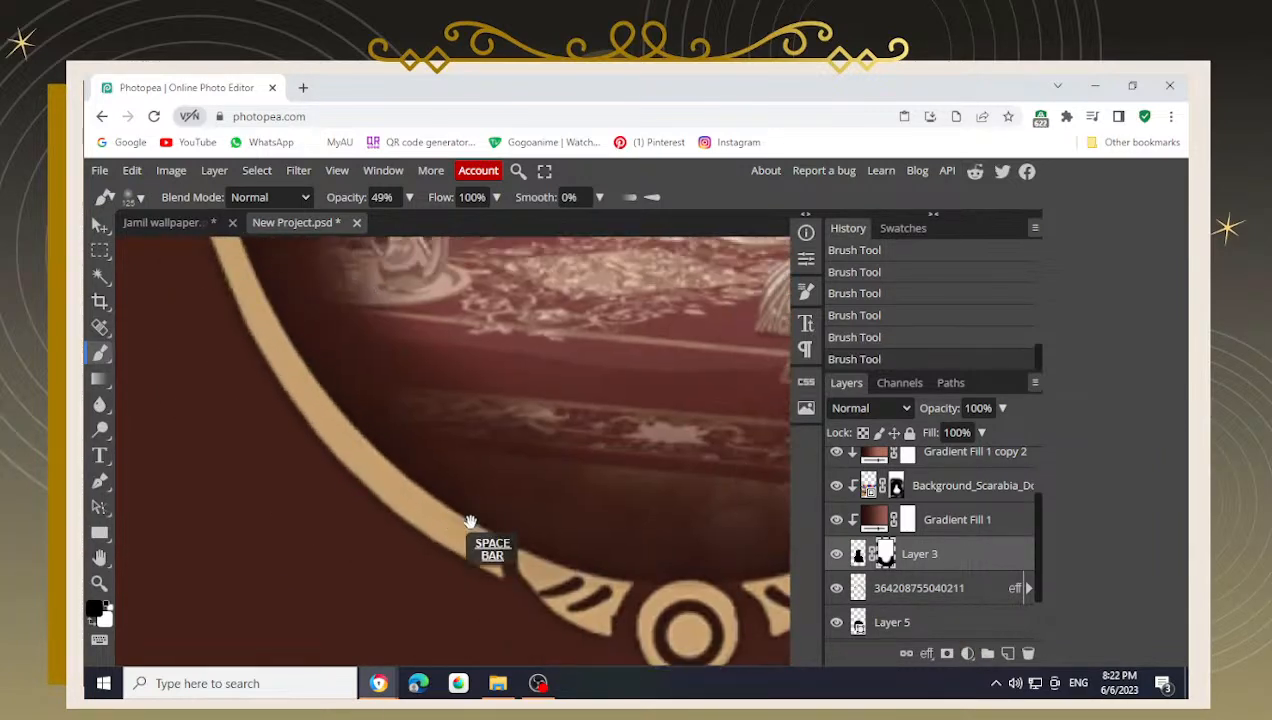
# - Reduce the brush to 70 px and clean the Layer 3 mask around the bottom ornament and up the frame's lower-right rim
pyautogui.moveTo(471, 523); pyautogui.dragTo(334, 463)
pyautogui.moveTo(522, 537); pyautogui.dragTo(366, 517)
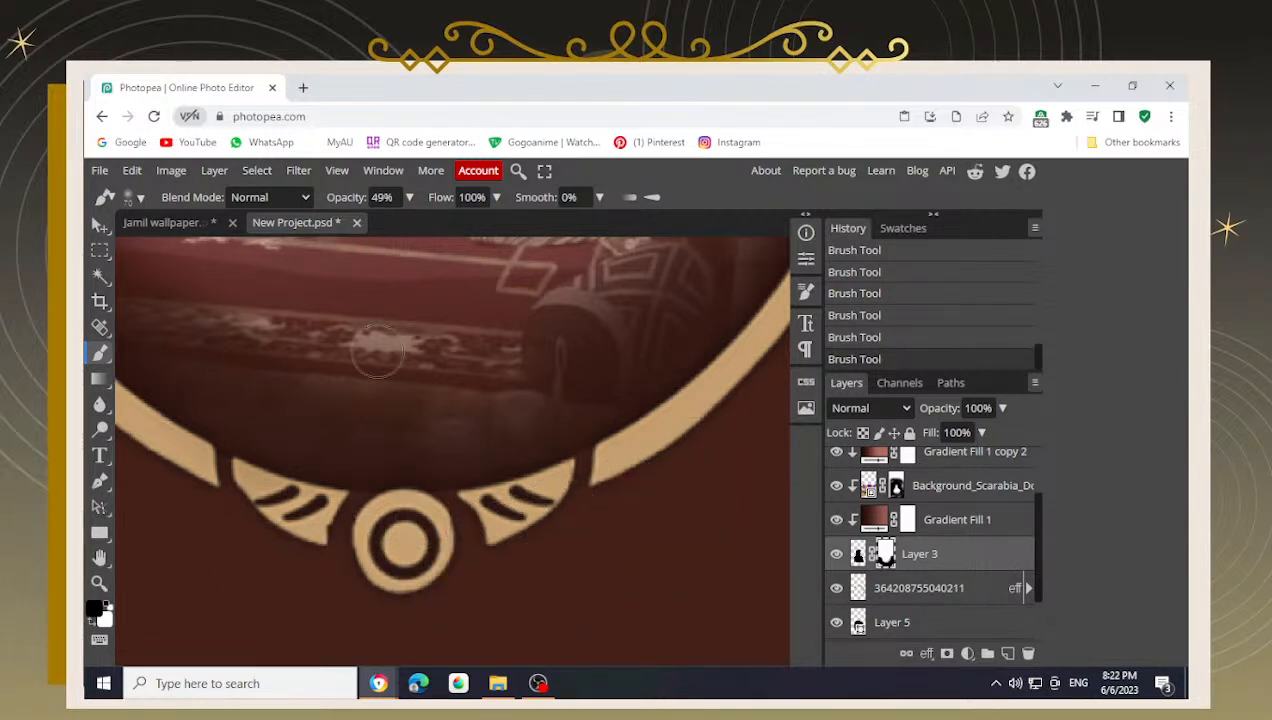
pyautogui.moveTo(692, 417); pyautogui.dragTo(508, 496)
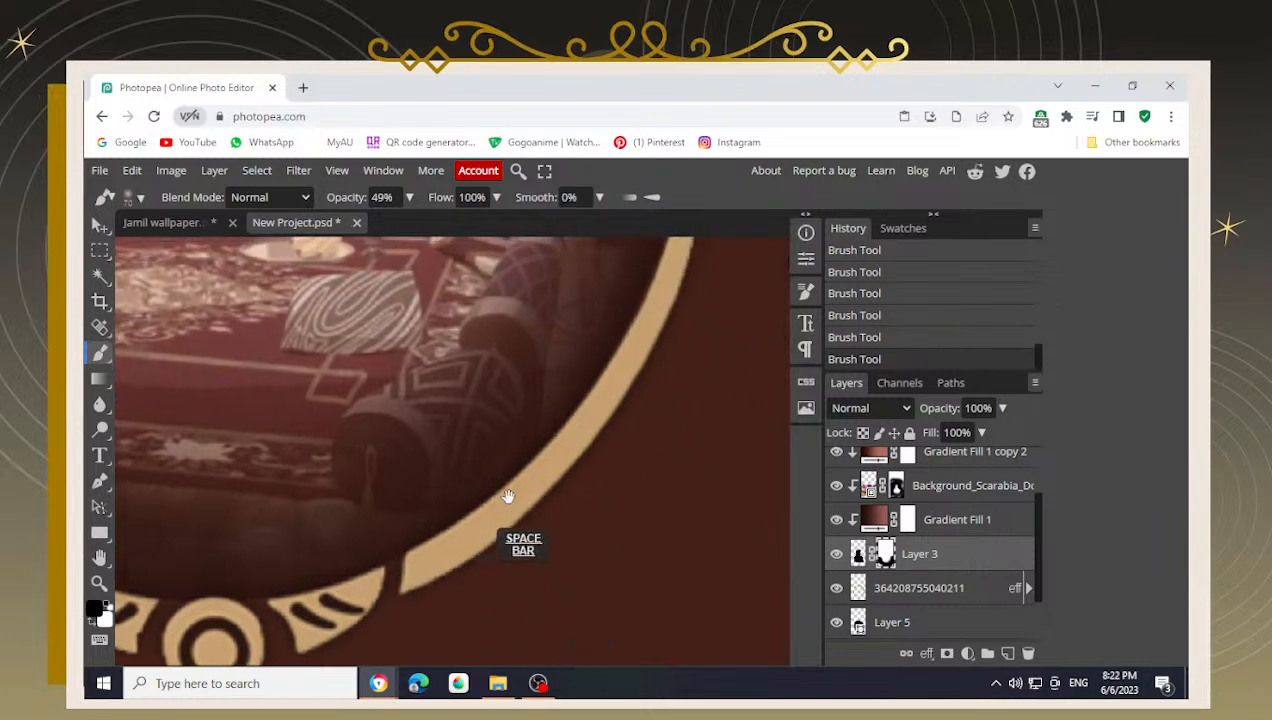
pyautogui.moveTo(672, 314); pyautogui.dragTo(611, 466)
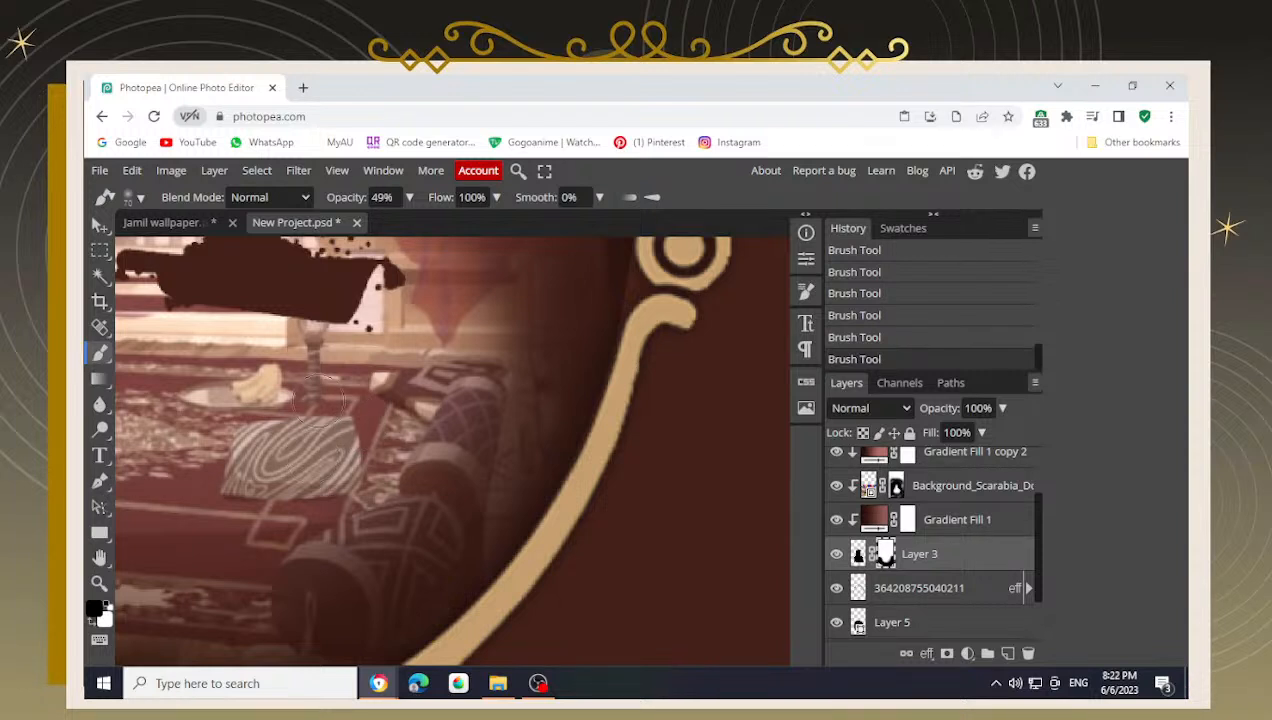
pyautogui.scroll(-1, 288, 378)
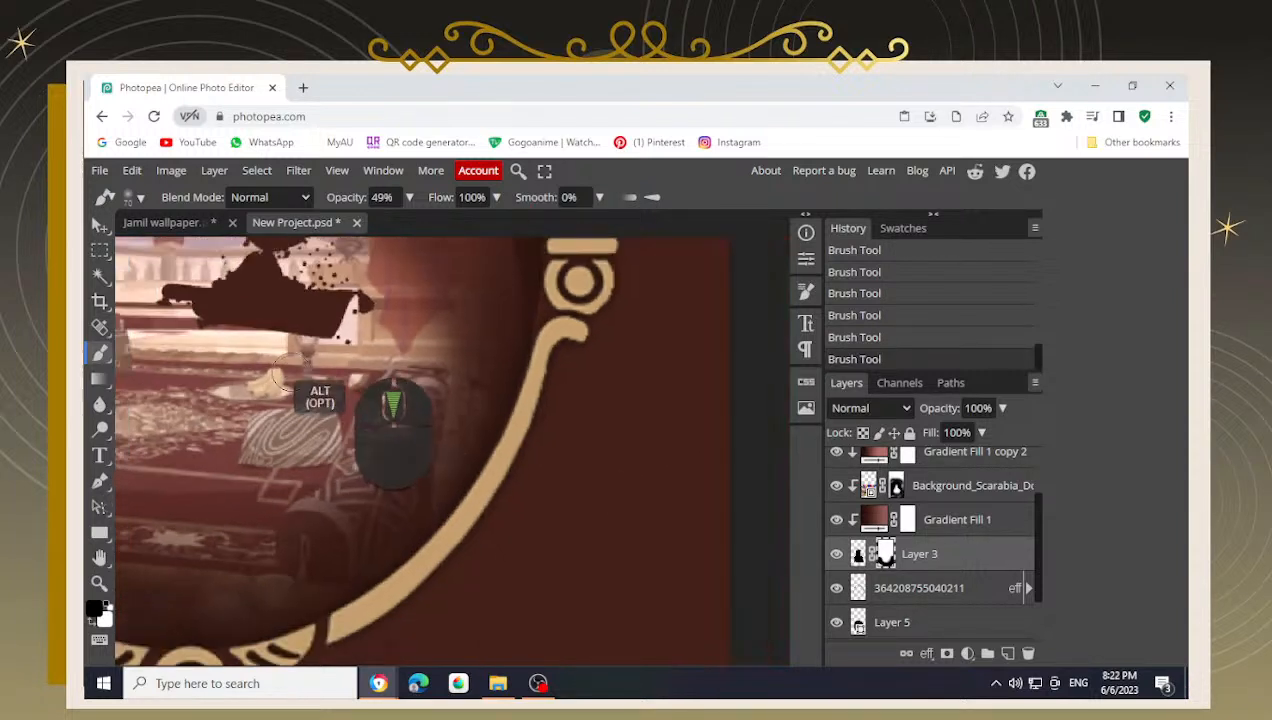
pyautogui.moveTo(299, 368); pyautogui.dragTo(533, 356)
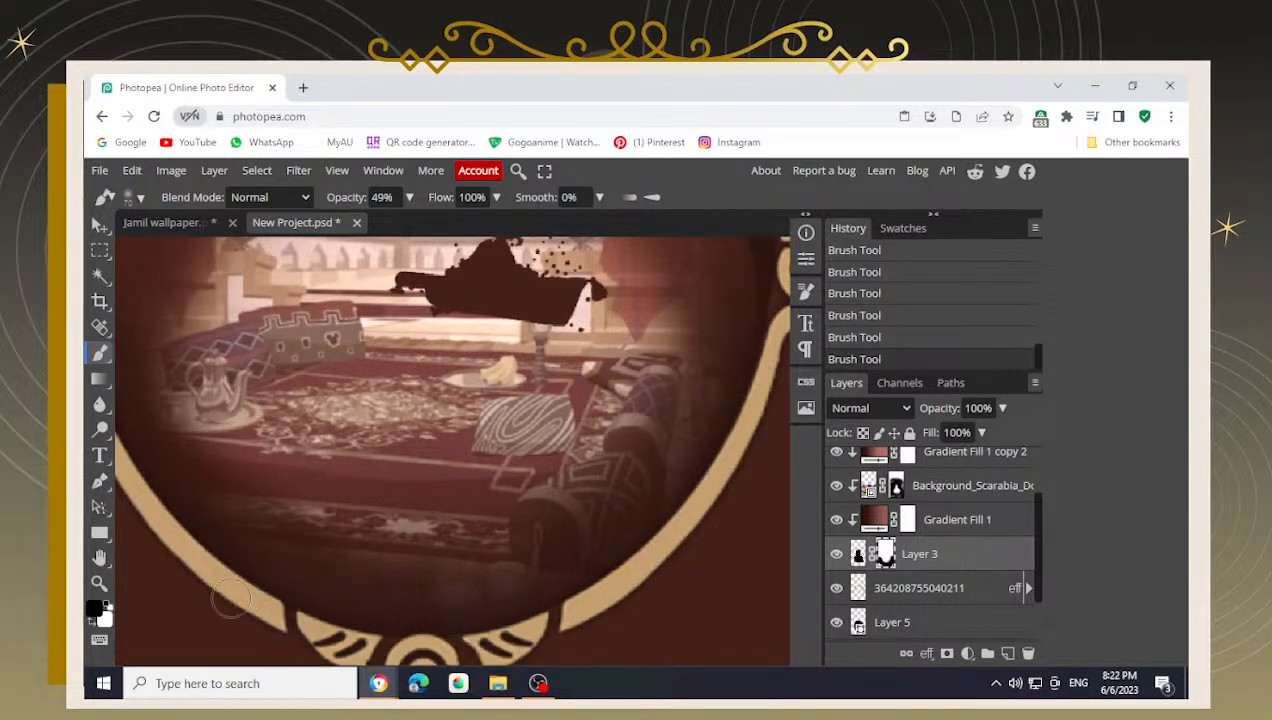
# - Paint black on the Scarabia background mask to soften the scene along the frame's bottom and lower-right inner edge
pyautogui.scroll(-2, 341, 600)
pyautogui.click(897, 487)
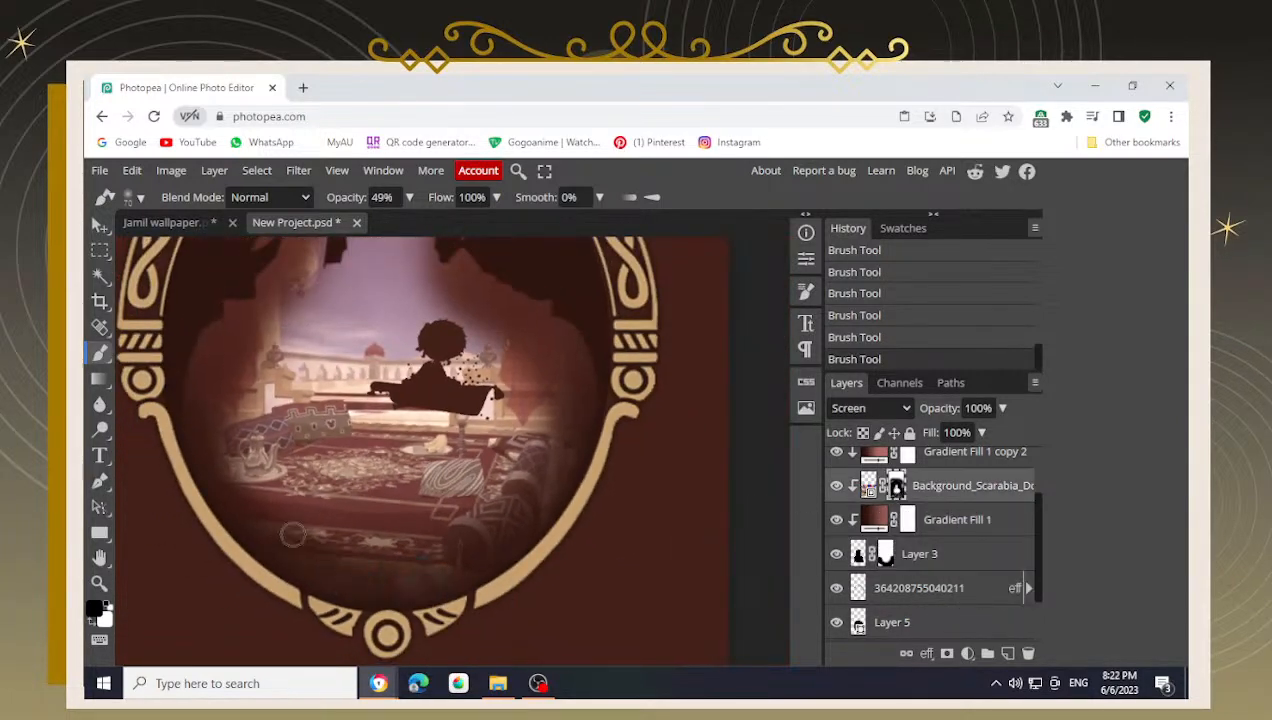
pyautogui.scroll(3, 292, 535)
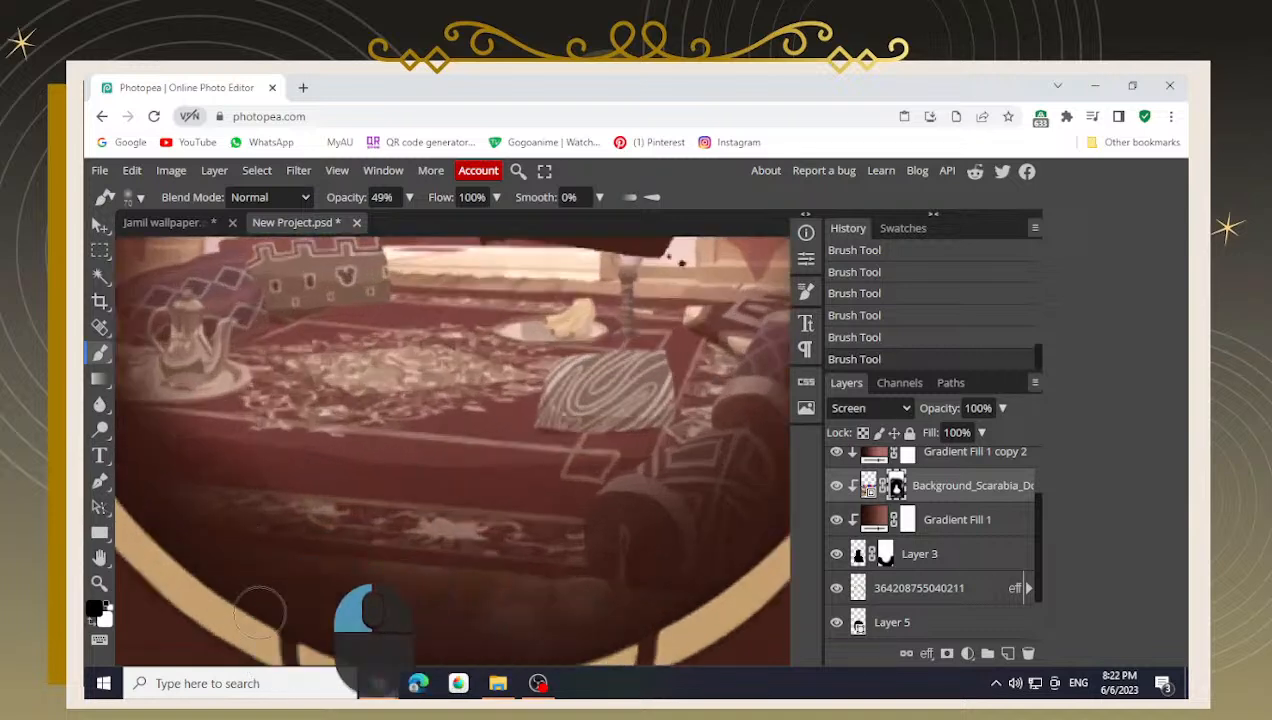
pyautogui.moveTo(463, 611); pyautogui.dragTo(321, 522)
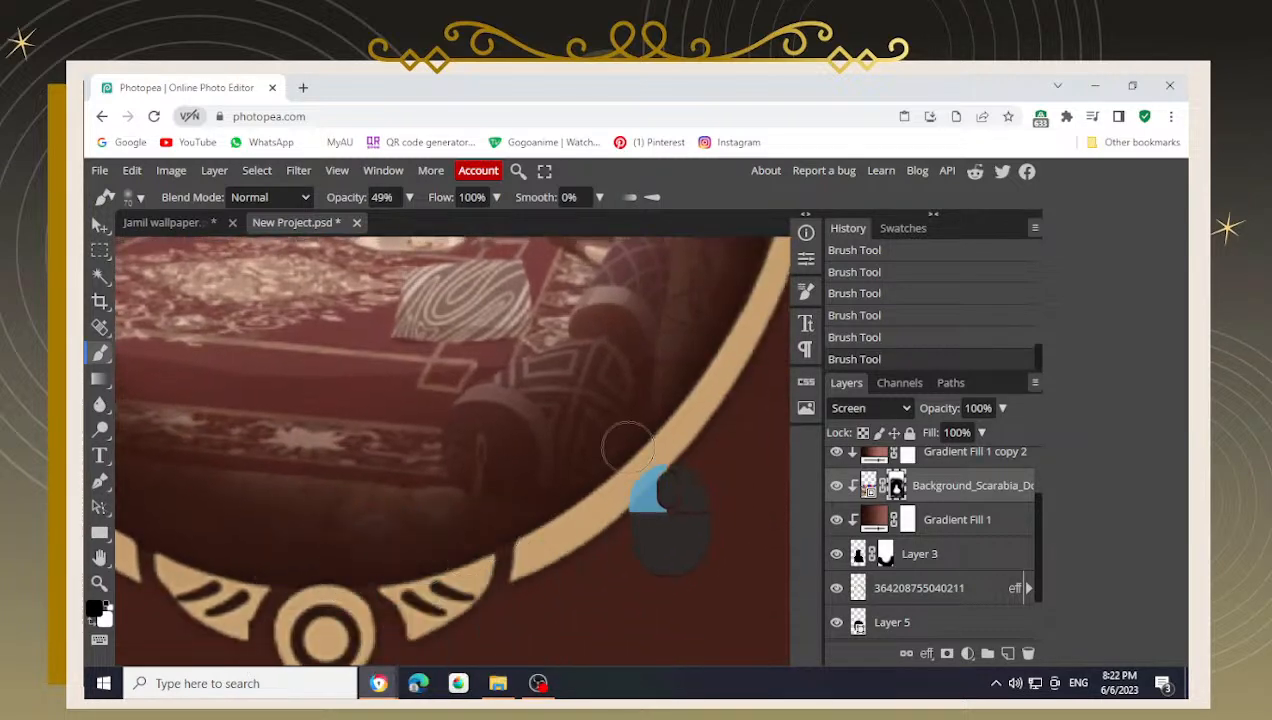
pyautogui.moveTo(690, 405); pyautogui.dragTo(556, 527)
pyautogui.moveTo(668, 297); pyautogui.dragTo(615, 469)
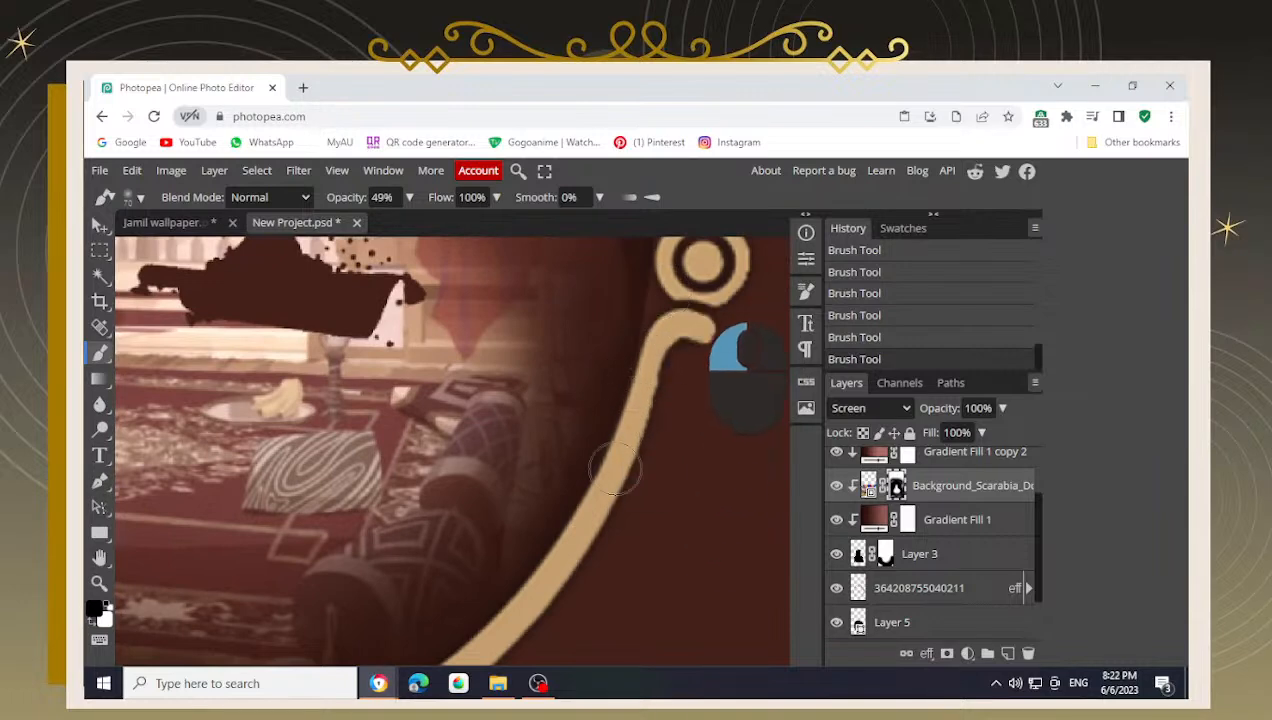
pyautogui.scroll(-6, 645, 340)
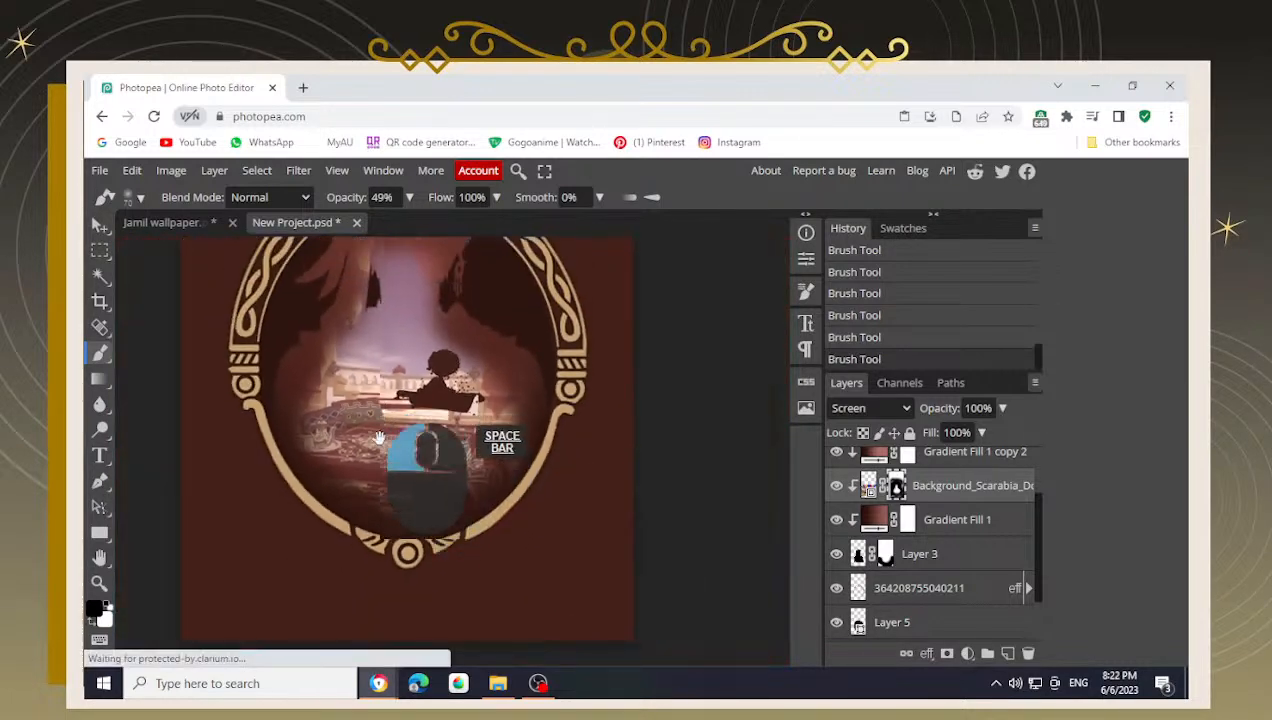
pyautogui.scroll(-3, 433, 394)
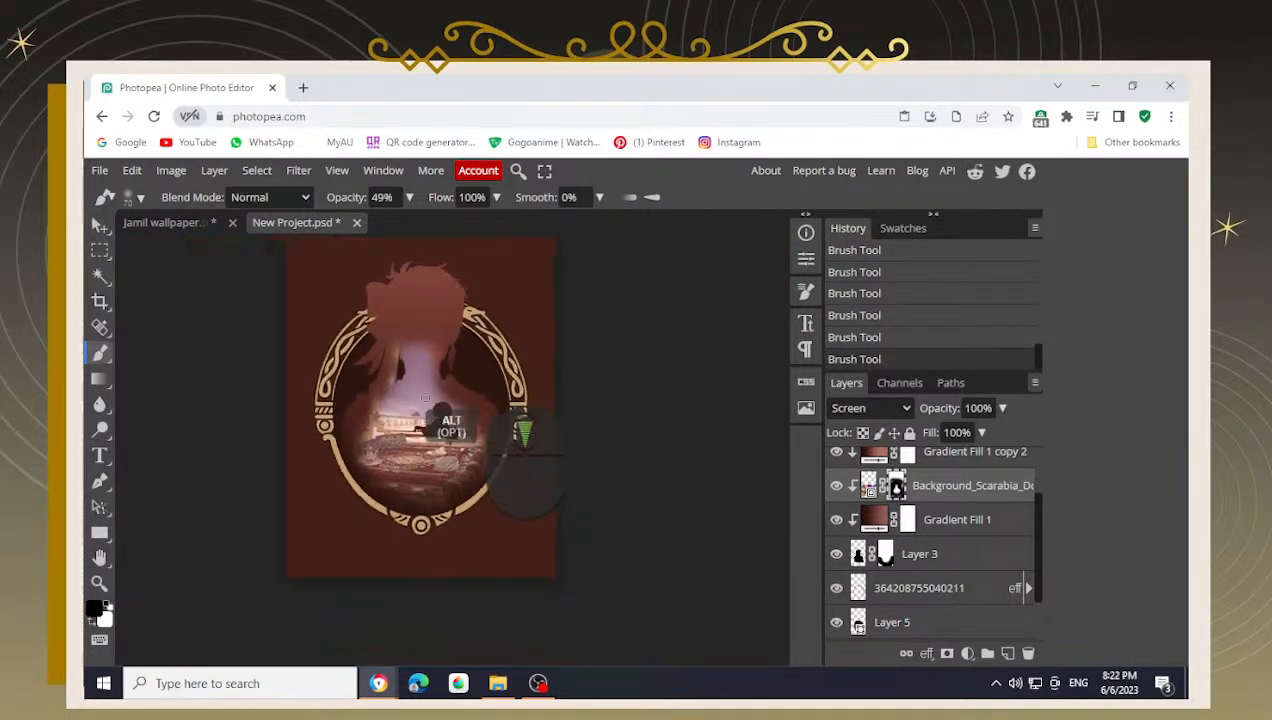
# - Set a white brush to 150 px, lower its opacity to 6%, and softly reveal the column on the Scarabia scene's left side
pyautogui.scroll(4, 383, 453)
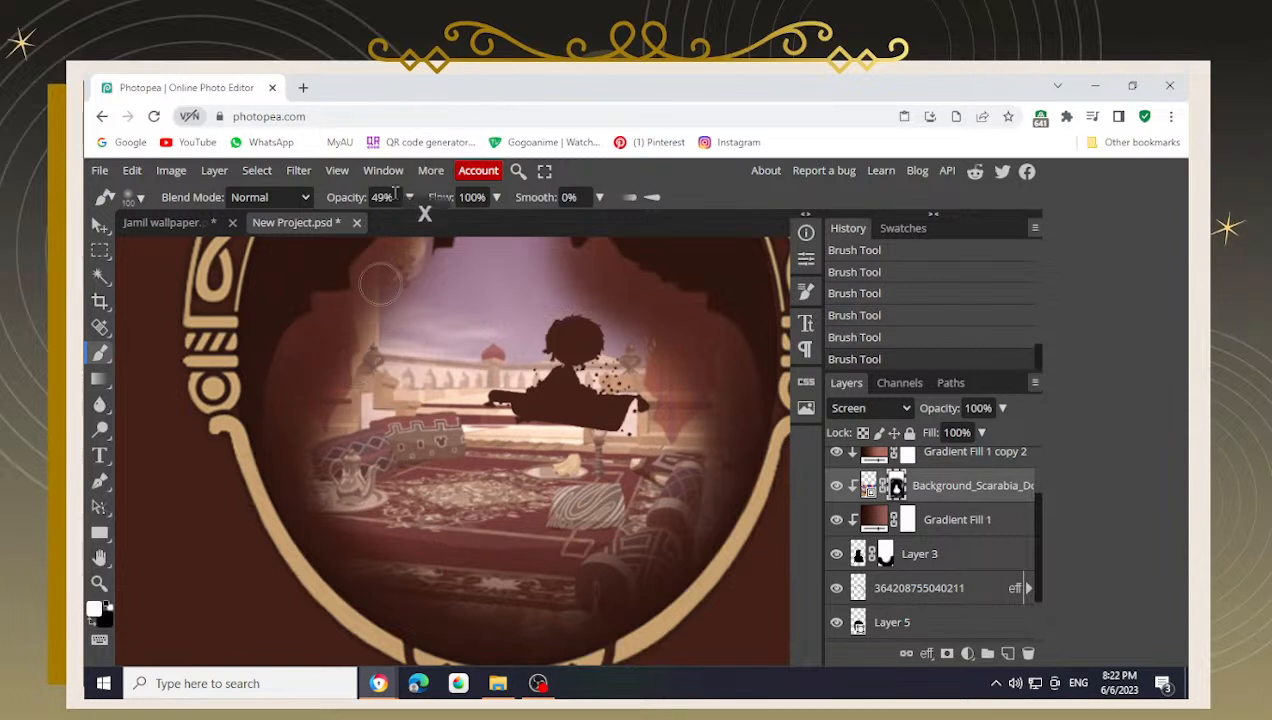
pyautogui.moveTo(380, 226); pyautogui.dragTo(343, 222)
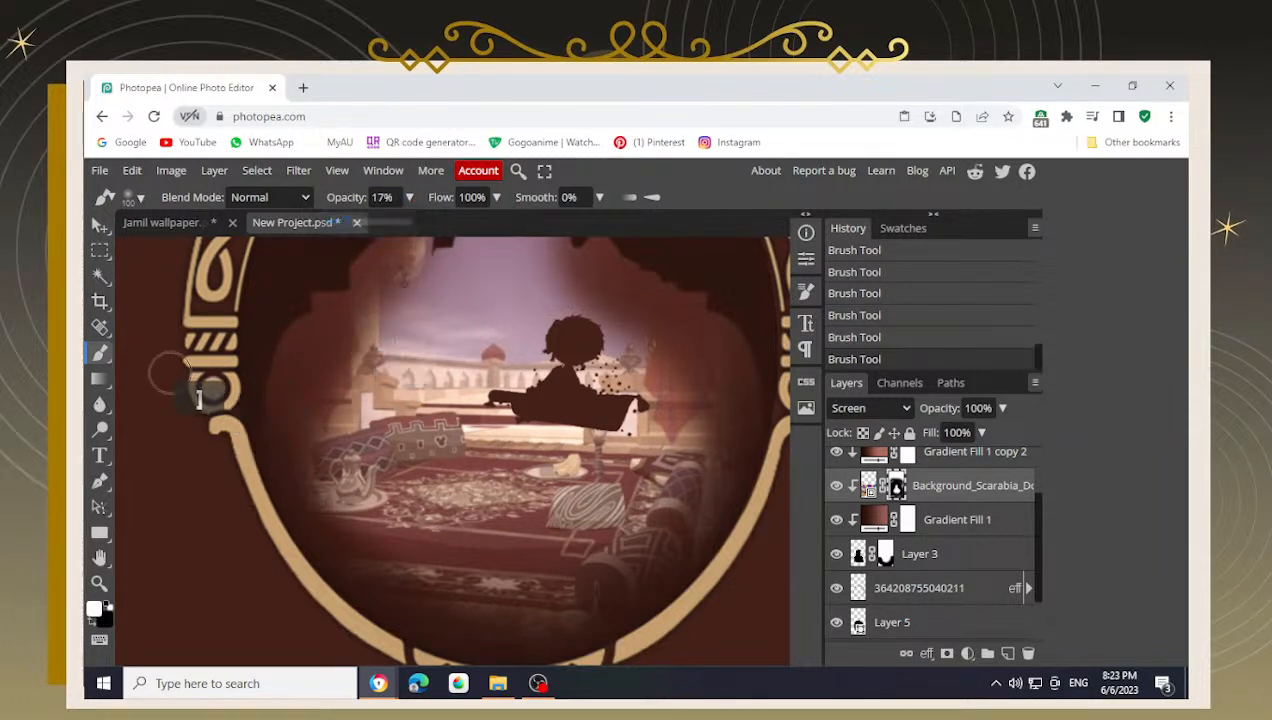
pyautogui.press(']')
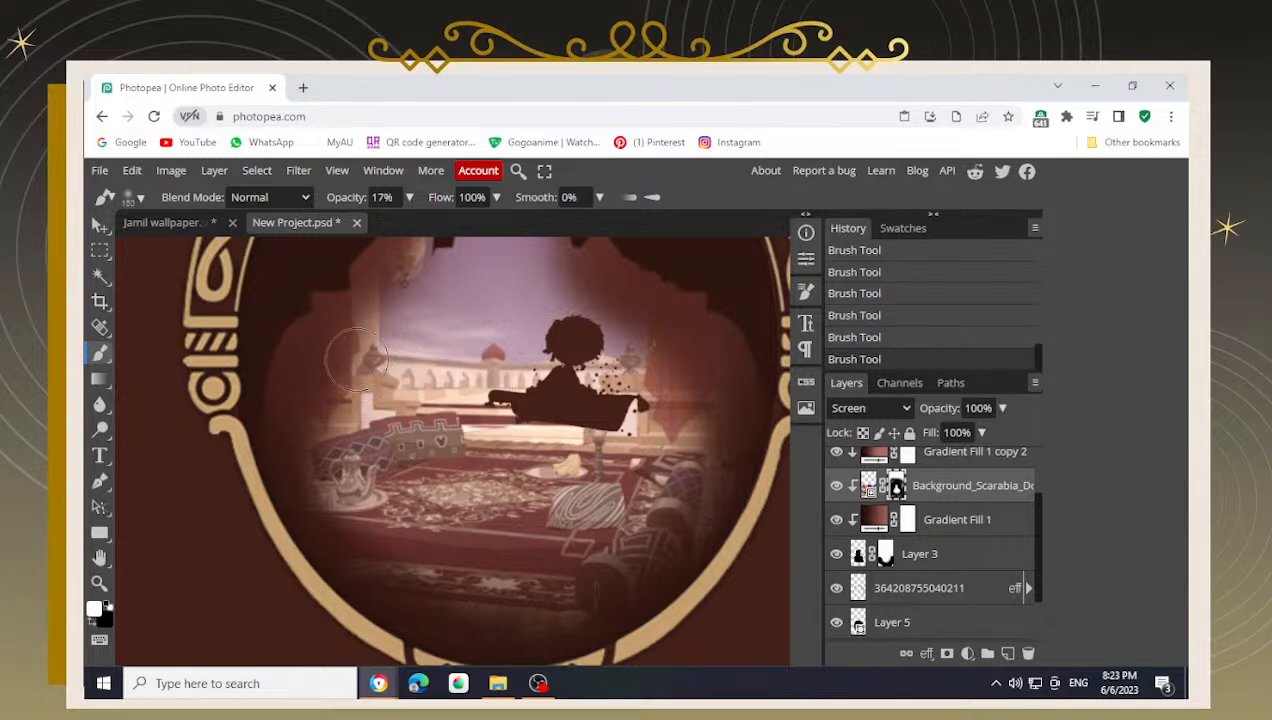
pyautogui.scroll(2, 357, 360)
pyautogui.click(408, 198)
pyautogui.moveTo(342, 223); pyautogui.dragTo(336, 224)
pyautogui.moveTo(374, 411)
pyautogui.mouseDown()
pyautogui.moveTo(361, 415)
pyautogui.moveTo(364, 352)
pyautogui.moveTo(335, 365)
pyautogui.moveTo(378, 395)
pyautogui.moveTo(395, 358)
pyautogui.moveTo(378, 422)
pyautogui.moveTo(395, 360)
pyautogui.moveTo(187, 393)
pyautogui.mouseUp()
pyautogui.click(357, 436)
# - Switch the brush to black and soften the Scarabia scene's upper-right edge beside the neck and shoulder at 6% opacity
pyautogui.press('space')
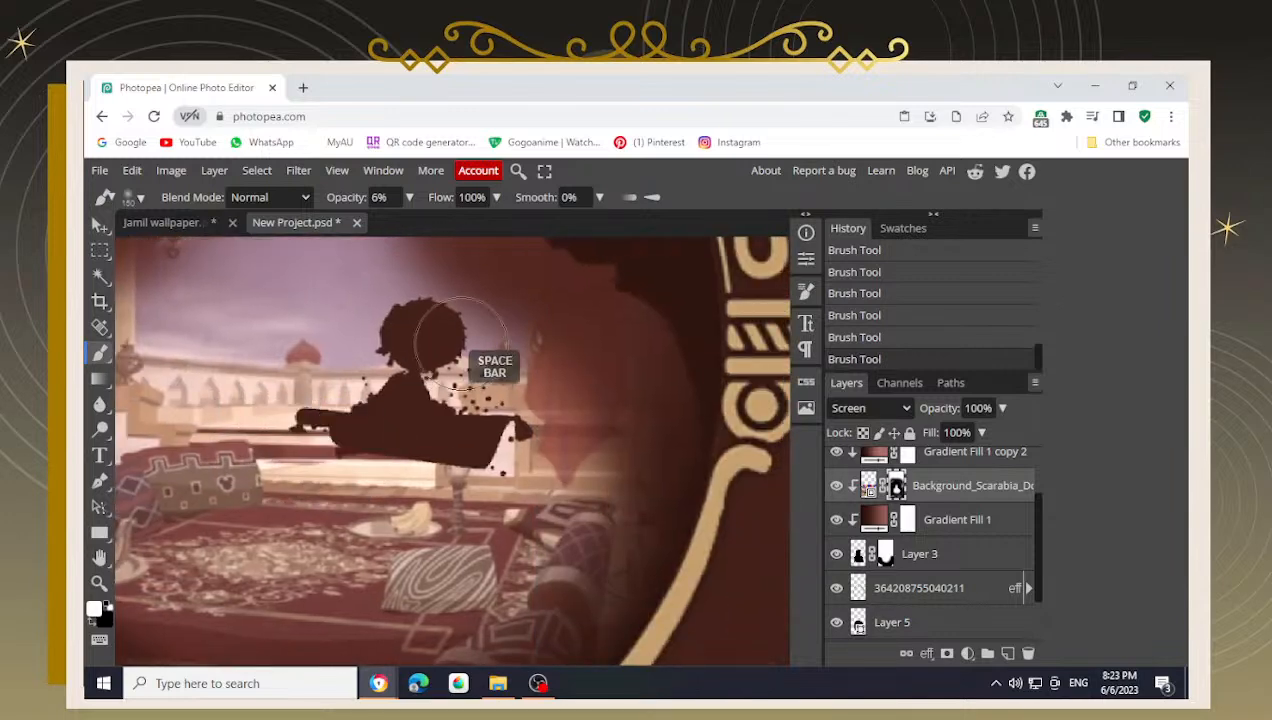
pyautogui.moveTo(474, 343)
pyautogui.mouseDown()
pyautogui.moveTo(495, 386)
pyautogui.moveTo(508, 364)
pyautogui.moveTo(547, 379)
pyautogui.moveTo(550, 406)
pyautogui.moveTo(560, 356)
pyautogui.moveTo(548, 376)
pyautogui.moveTo(575, 454)
pyautogui.moveTo(603, 387)
pyautogui.moveTo(498, 367)
pyautogui.moveTo(538, 470)
pyautogui.mouseUp()
pyautogui.press('space')
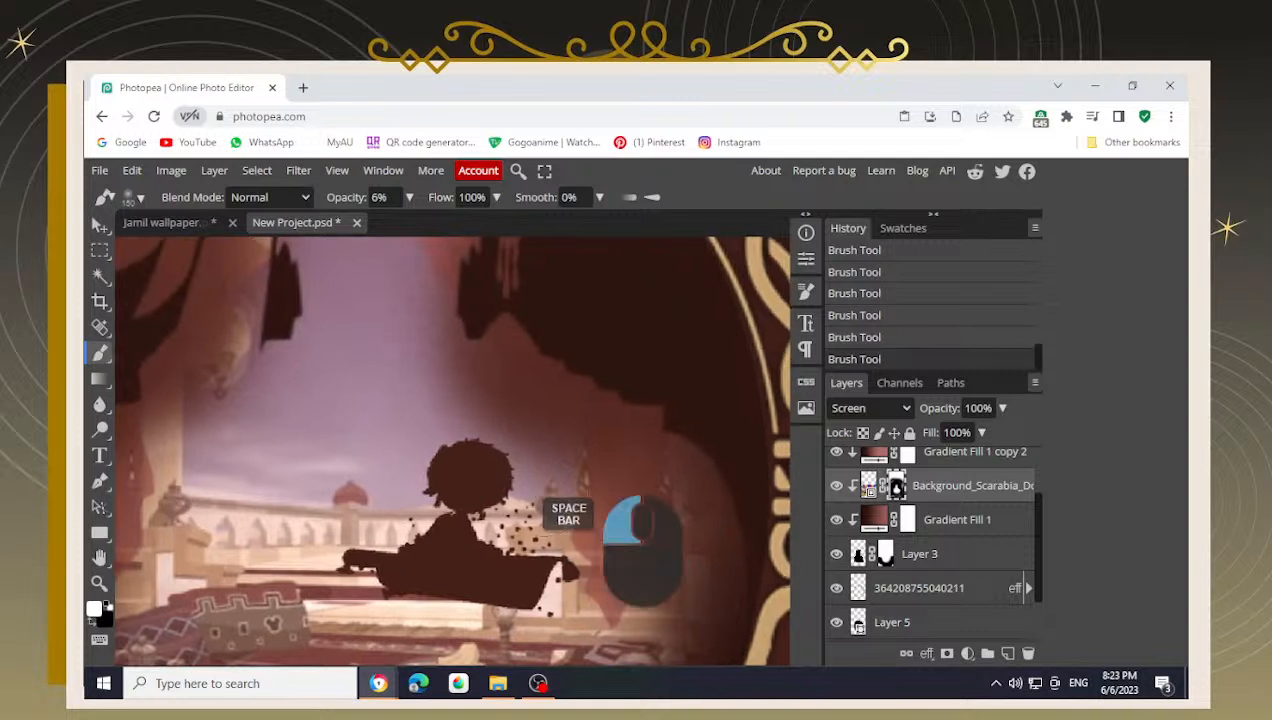
pyautogui.press('x')
pyautogui.moveTo(563, 312)
pyautogui.mouseDown()
pyautogui.moveTo(524, 311)
pyautogui.moveTo(653, 359)
pyautogui.moveTo(667, 389)
pyautogui.moveTo(530, 321)
pyautogui.moveTo(585, 336)
pyautogui.moveTo(622, 392)
pyautogui.mouseUp()
pyautogui.press('space')
pyautogui.moveTo(580, 327); pyautogui.dragTo(553, 313)
pyautogui.press('space')
pyautogui.moveTo(474, 313); pyautogui.dragTo(571, 428)
pyautogui.moveTo(476, 337)
pyautogui.mouseDown()
pyautogui.moveTo(458, 292)
pyautogui.moveTo(483, 386)
pyautogui.moveTo(517, 307)
pyautogui.moveTo(494, 409)
pyautogui.moveTo(497, 377)
pyautogui.mouseUp()
pyautogui.press('space')
pyautogui.scroll(-4, 497, 400)
pyautogui.scroll(-1, 498, 437)
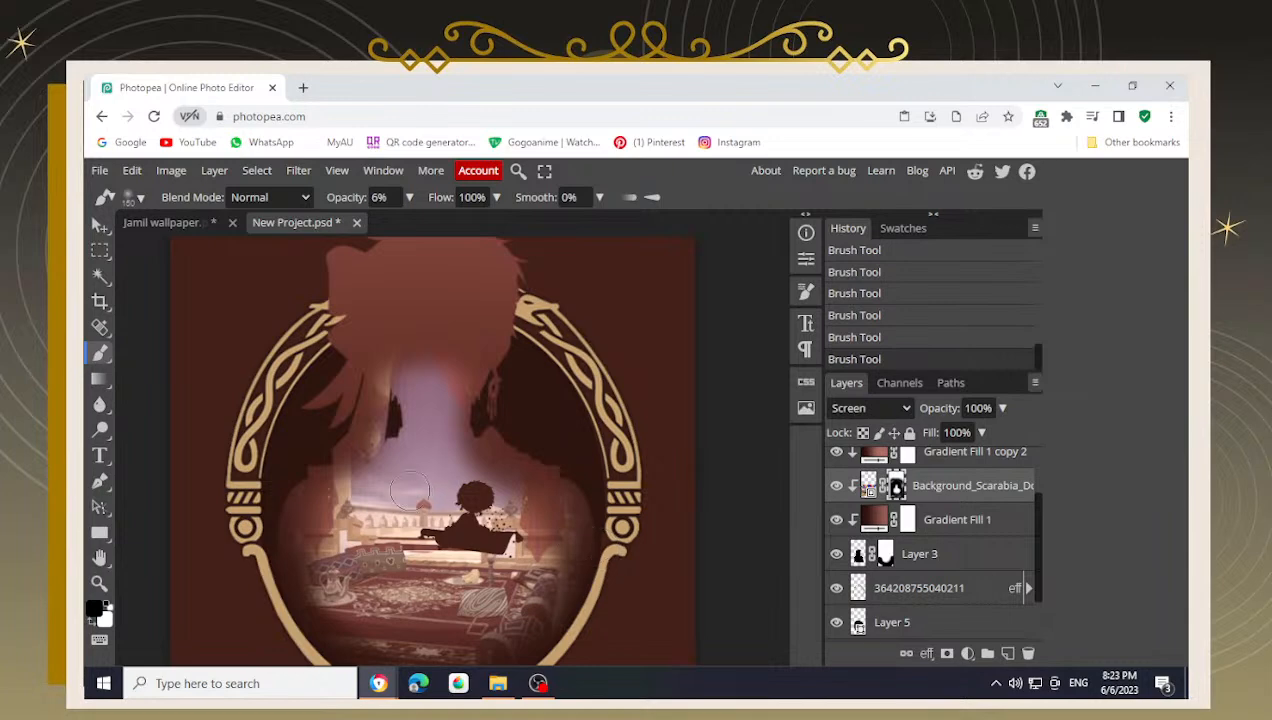
# - Paint white on the Scarabia mask to reveal the lantern and column around the silhouette's left hair strands
pyautogui.scroll(4, 393, 464)
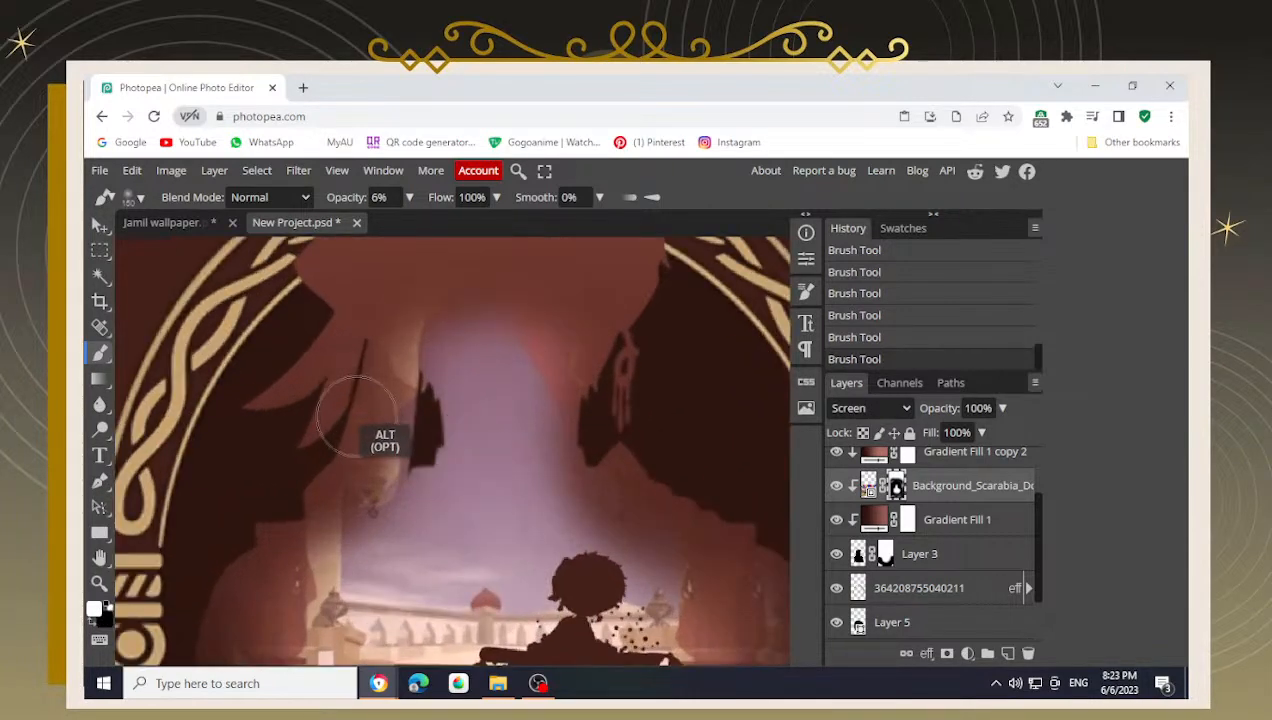
pyautogui.scroll(2, 341, 402)
pyautogui.moveTo(341, 406)
pyautogui.mouseDown()
pyautogui.moveTo(248, 409)
pyautogui.moveTo(281, 385)
pyautogui.moveTo(386, 394)
pyautogui.moveTo(394, 362)
pyautogui.moveTo(360, 399)
pyautogui.moveTo(377, 360)
pyautogui.moveTo(338, 390)
pyautogui.mouseUp()
pyautogui.press('space')
pyautogui.moveTo(338, 410); pyautogui.dragTo(338, 427)
pyautogui.scroll(-4, 400, 410)
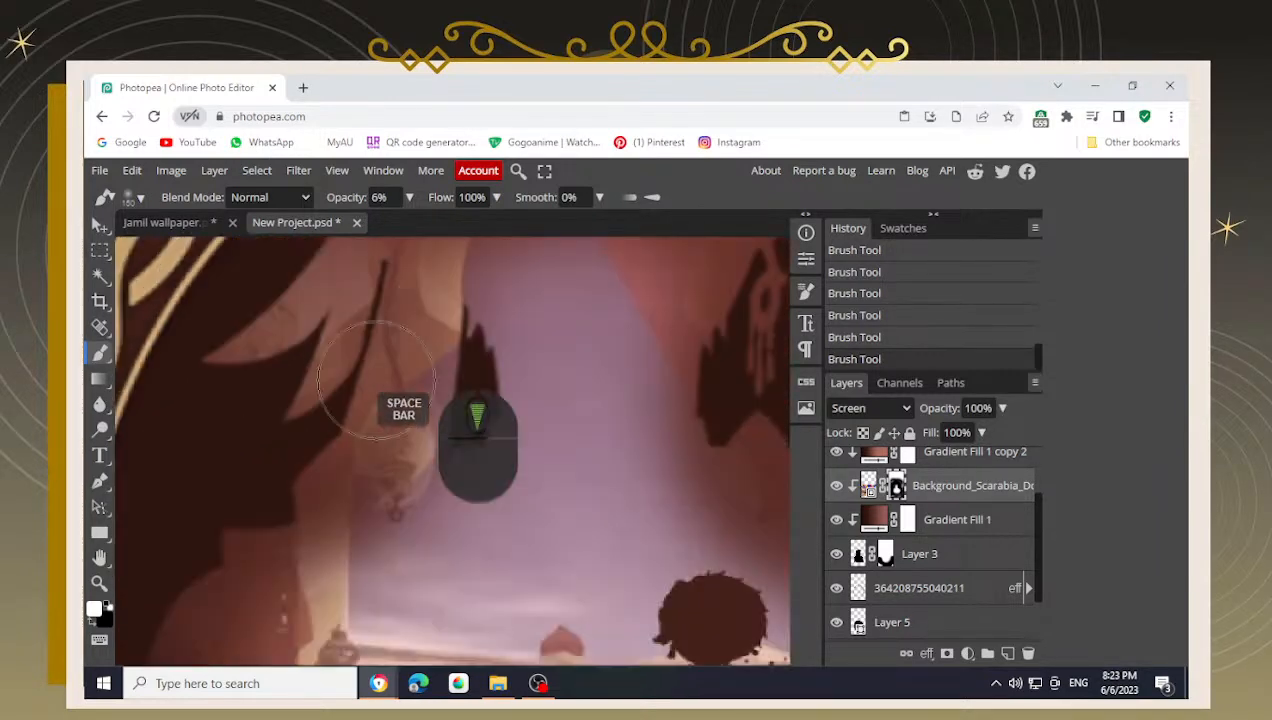
pyautogui.scroll(3, 400, 272)
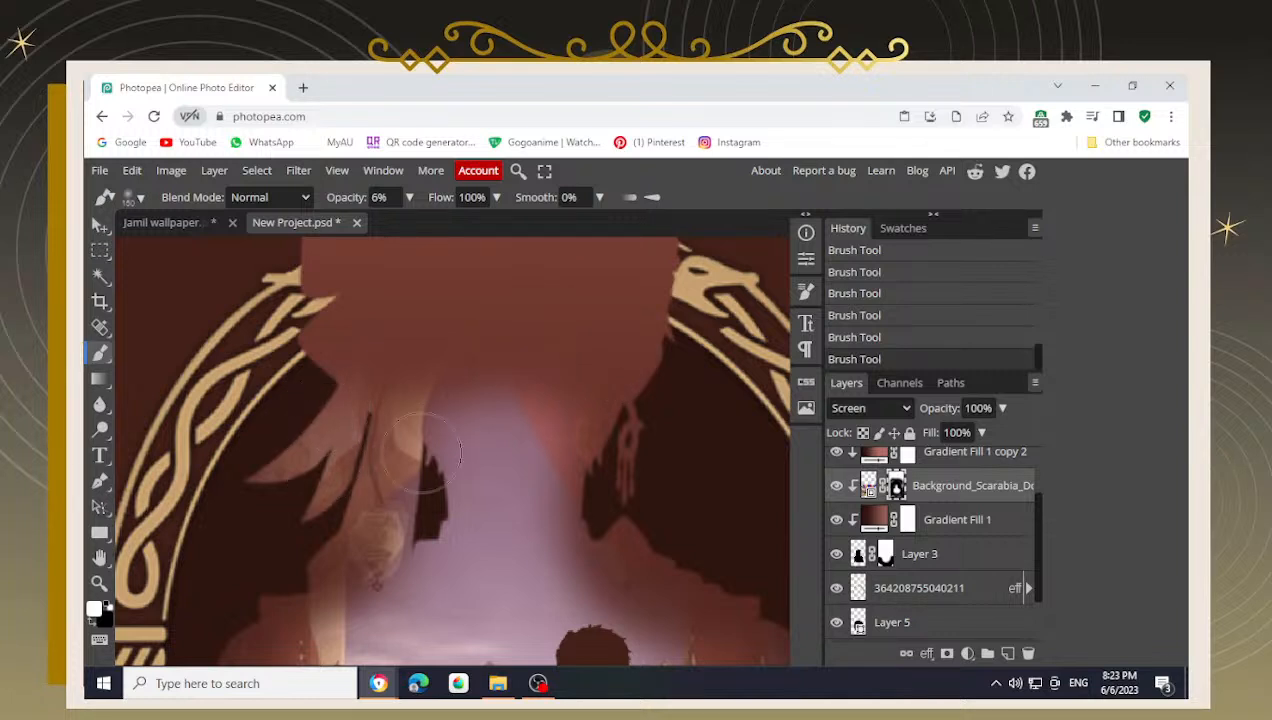
pyautogui.scroll(2, 349, 438)
pyautogui.moveTo(370, 446)
pyautogui.mouseDown()
pyautogui.moveTo(395, 432)
pyautogui.moveTo(400, 442)
pyautogui.moveTo(389, 441)
pyautogui.mouseUp()
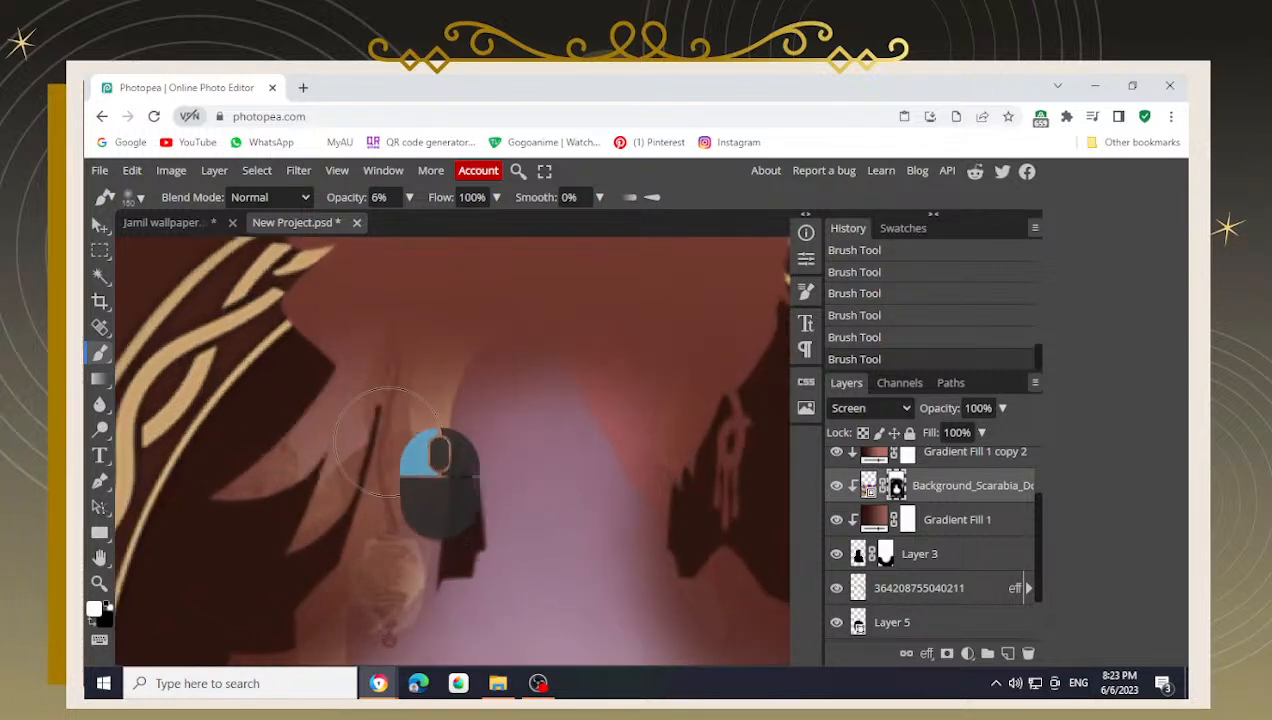
# - Switch the brush to black at 80 px and dab the Scarabia mask around the left hair tips
pyautogui.press('x')
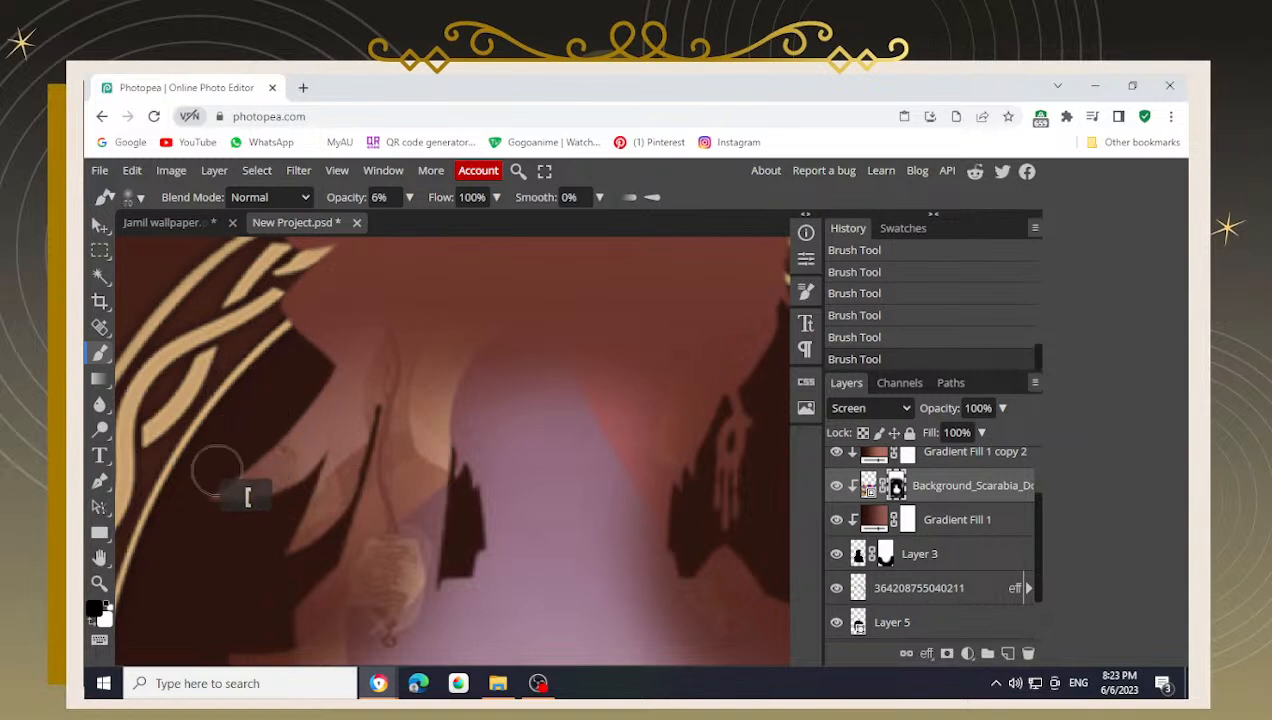
pyautogui.press('[')
pyautogui.click(214, 488)
pyautogui.press(']')
pyautogui.click(213, 486)
pyautogui.press(']')
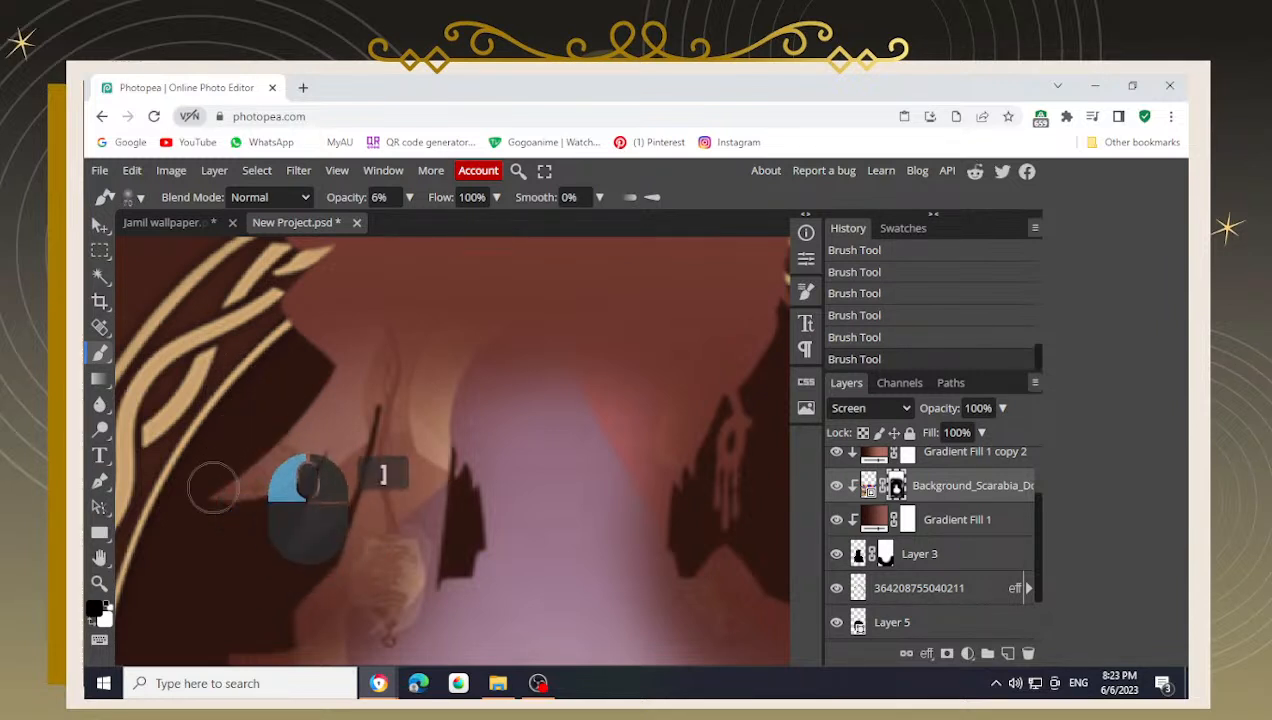
pyautogui.press(']')
pyautogui.click(273, 445)
pyautogui.click(264, 417)
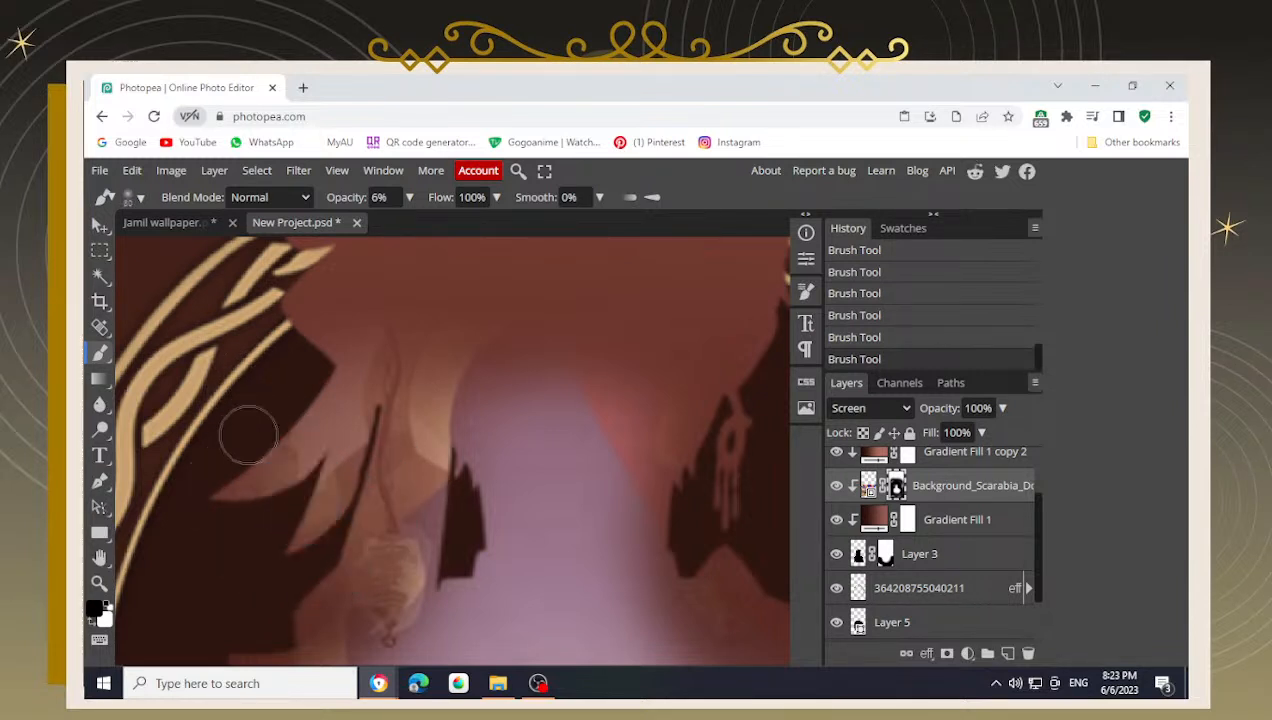
# - Raise the brush opacity to 25% and fade the scene out of the left hair strands and the hair's lower edge
pyautogui.moveTo(355, 232); pyautogui.dragTo(373, 224)
pyautogui.moveTo(298, 390); pyautogui.dragTo(230, 451)
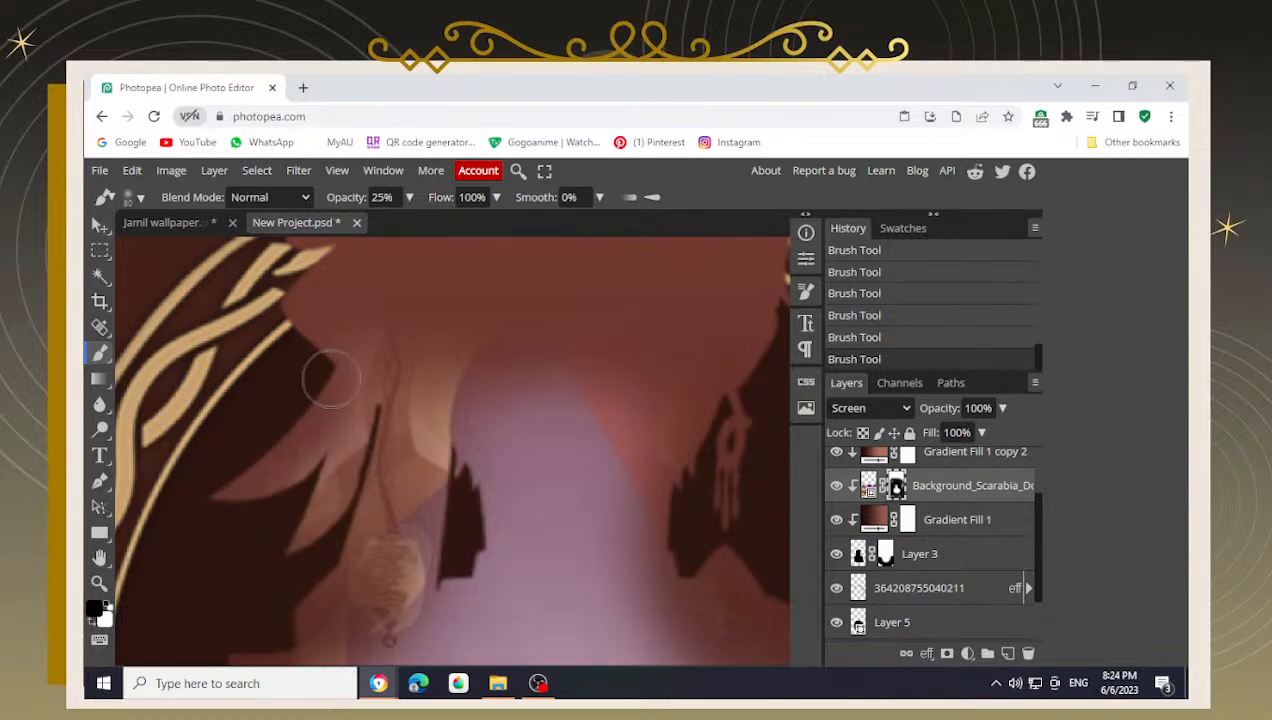
pyautogui.moveTo(331, 379)
pyautogui.mouseDown()
pyautogui.moveTo(304, 426)
pyautogui.moveTo(275, 421)
pyautogui.moveTo(207, 469)
pyautogui.moveTo(292, 371)
pyautogui.moveTo(313, 298)
pyautogui.moveTo(305, 330)
pyautogui.moveTo(378, 284)
pyautogui.moveTo(454, 292)
pyautogui.moveTo(209, 304)
pyautogui.moveTo(380, 300)
pyautogui.moveTo(300, 310)
pyautogui.moveTo(321, 295)
pyautogui.moveTo(566, 281)
pyautogui.moveTo(483, 269)
pyautogui.moveTo(321, 309)
pyautogui.moveTo(400, 292)
pyautogui.moveTo(520, 295)
pyautogui.moveTo(420, 340)
pyautogui.moveTo(722, 318)
pyautogui.moveTo(744, 346)
pyautogui.moveTo(726, 298)
pyautogui.mouseUp()
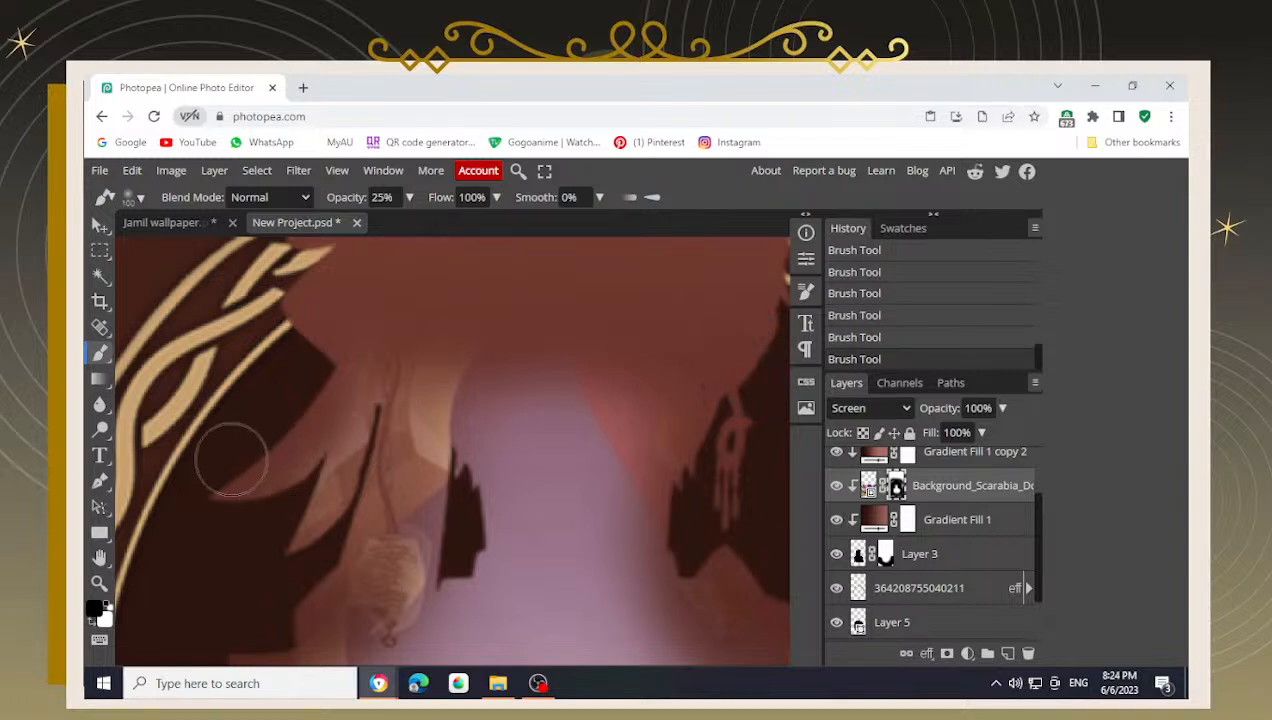
pyautogui.moveTo(226, 467)
pyautogui.mouseDown()
pyautogui.moveTo(272, 390)
pyautogui.moveTo(314, 367)
pyautogui.moveTo(296, 371)
pyautogui.moveTo(343, 305)
pyautogui.mouseUp()
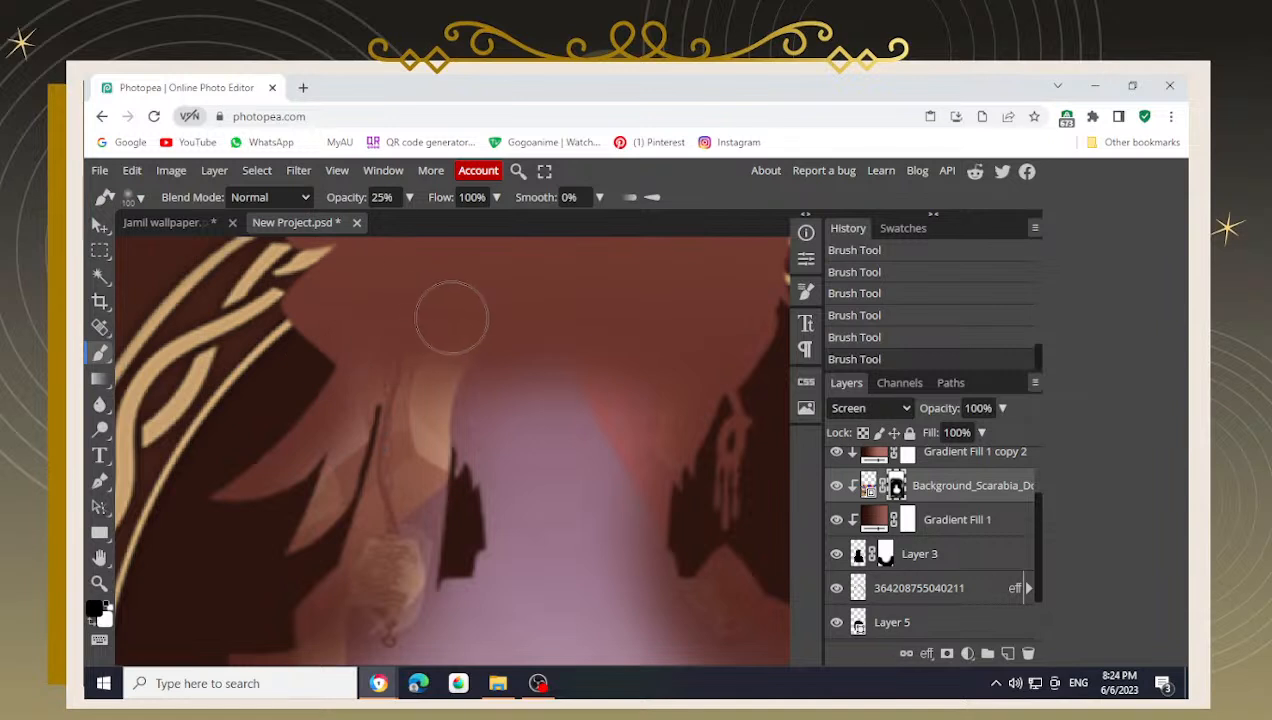
# - Switch to a white brush at 125 px and paint over the right earring to brighten it
pyautogui.keyDown('alt'); pyautogui.scroll(3, 451, 318); pyautogui.keyUp('alt')
pyautogui.moveTo(420, 327)
pyautogui.mouseDown()
pyautogui.moveTo(487, 459)
pyautogui.moveTo(345, 474)
pyautogui.mouseUp()
pyautogui.moveTo(545, 485); pyautogui.dragTo(420, 412)
pyautogui.moveTo(454, 520); pyautogui.dragTo(460, 427)
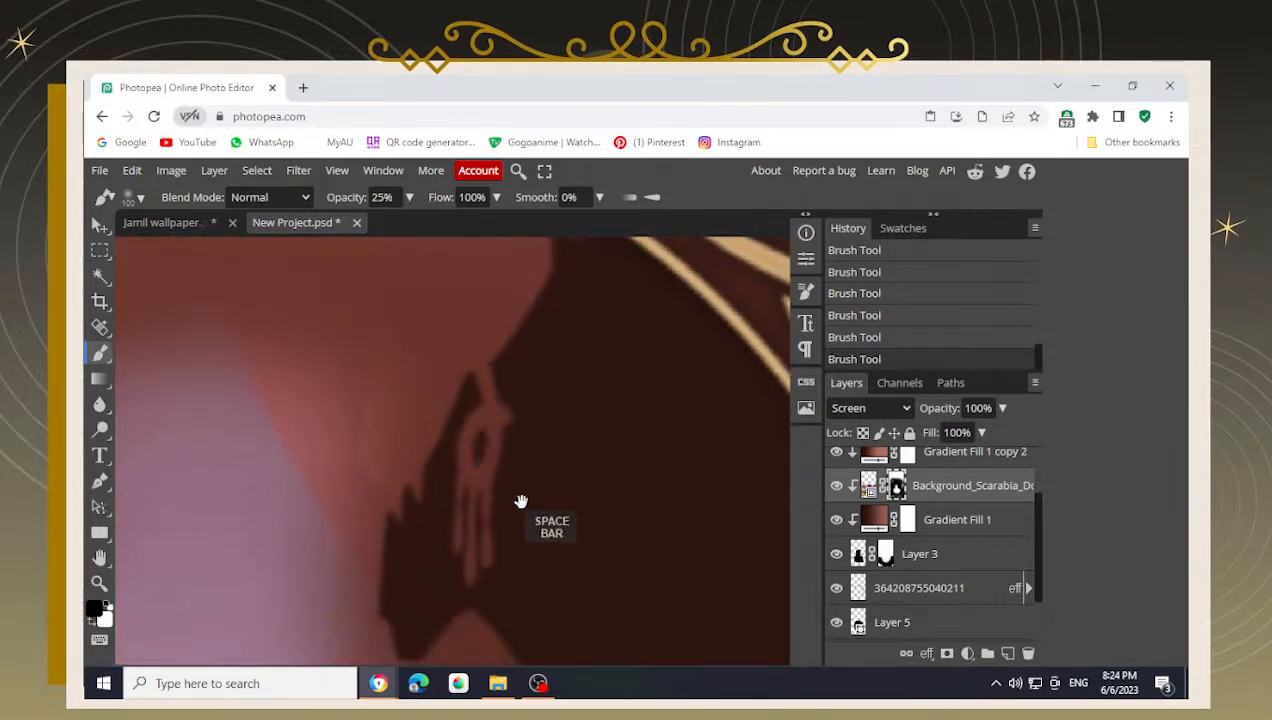
pyautogui.moveTo(514, 500)
pyautogui.mouseDown()
pyautogui.moveTo(526, 481)
pyautogui.moveTo(487, 514)
pyautogui.moveTo(471, 510)
pyautogui.mouseUp()
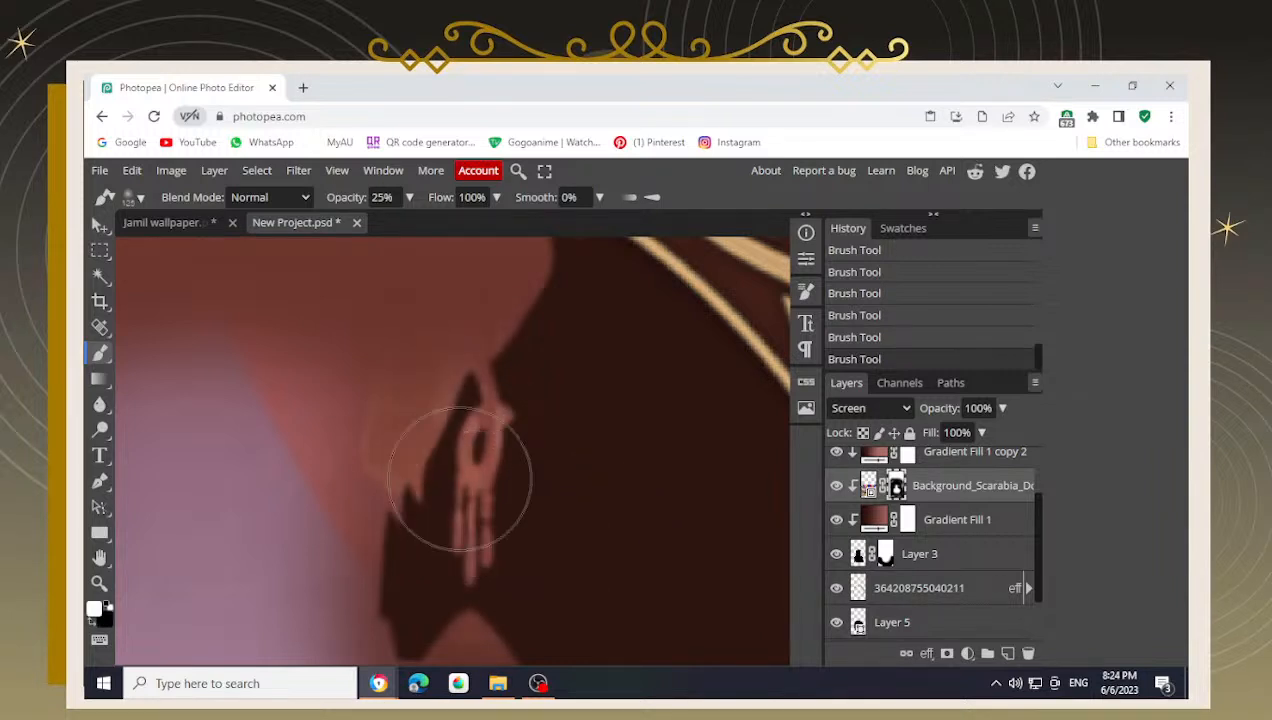
pyautogui.moveTo(485, 388); pyautogui.dragTo(523, 563)
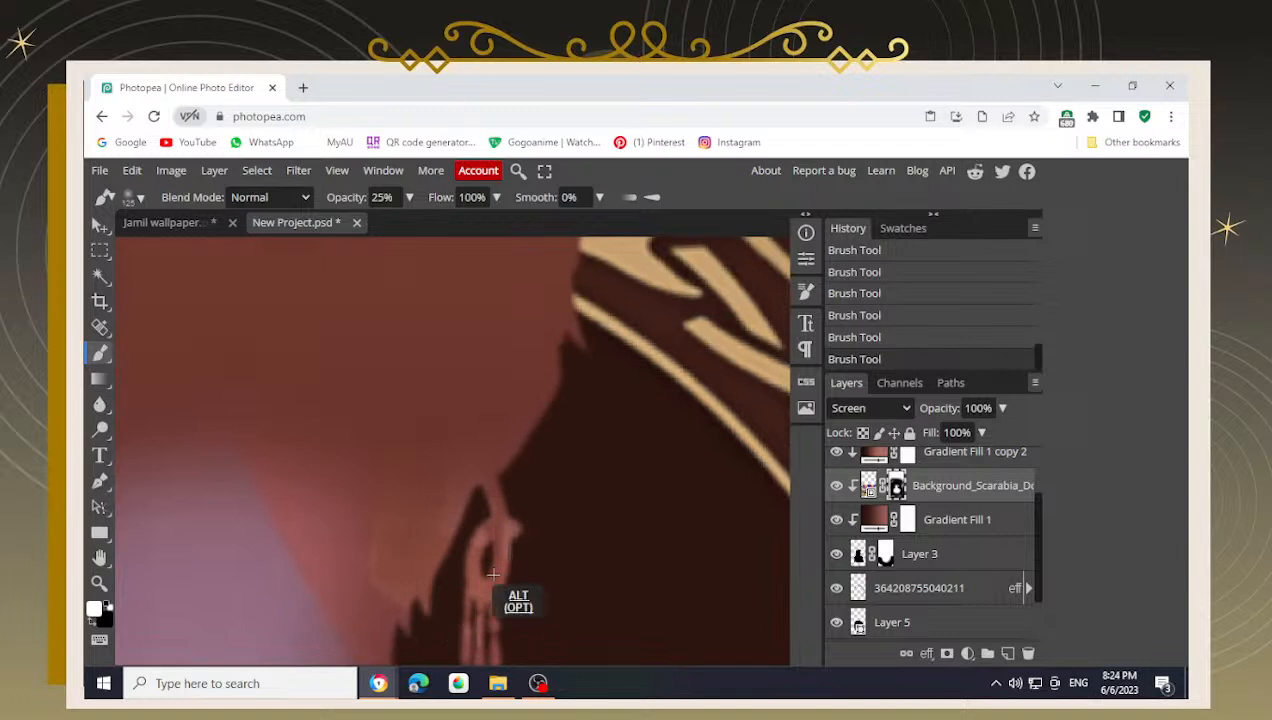
pyautogui.keyDown('alt'); pyautogui.scroll(1, 505, 560); pyautogui.keyUp('alt')
pyautogui.keyDown('alt'); pyautogui.scroll(-2, 470, 420); pyautogui.keyUp('alt')
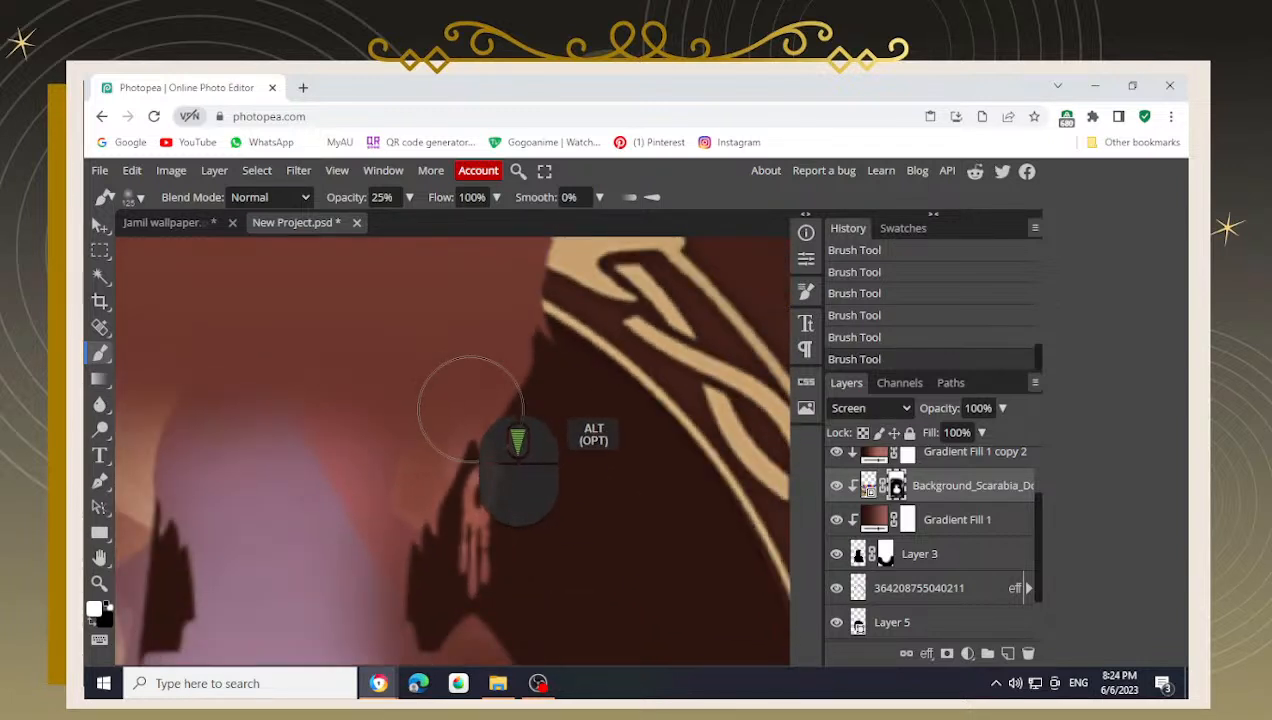
pyautogui.press('[')
pyautogui.press('[')
pyautogui.moveTo(496, 398)
pyautogui.mouseDown()
pyautogui.moveTo(534, 363)
pyautogui.moveTo(500, 358)
pyautogui.mouseUp()
pyautogui.hotkey('ctrl', 'z')
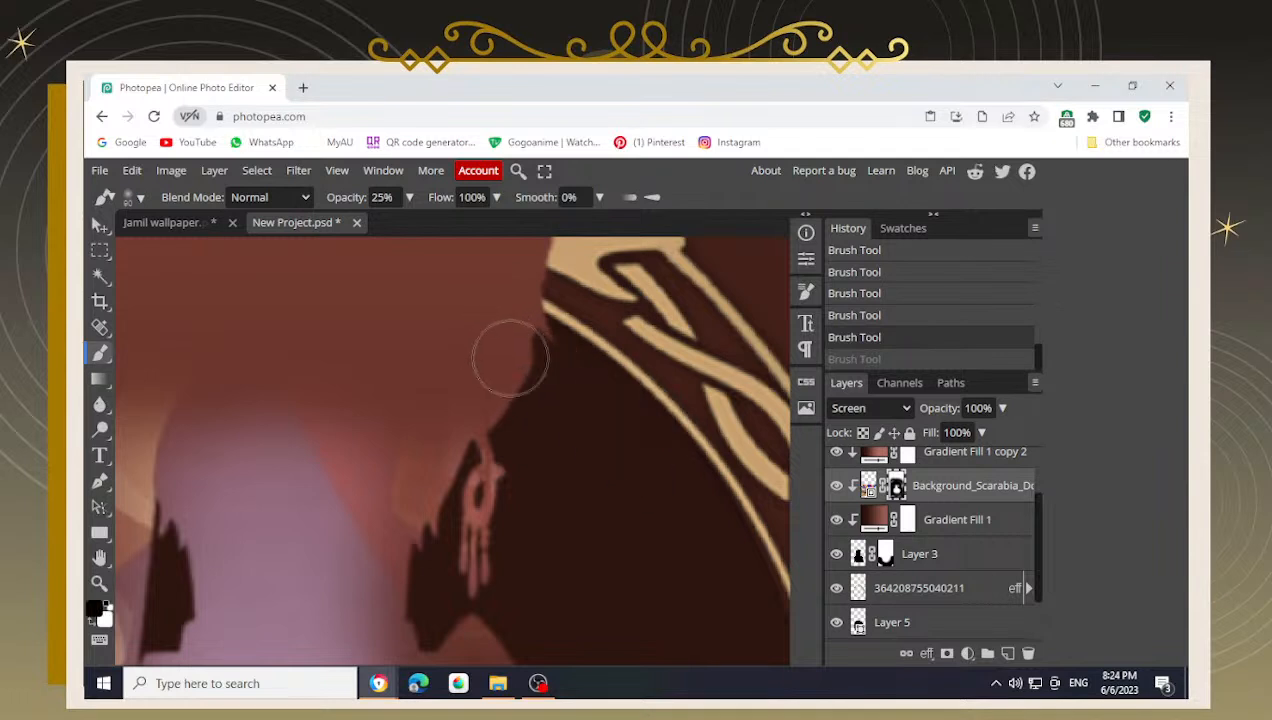
pyautogui.hotkey('ctrl', 'z')
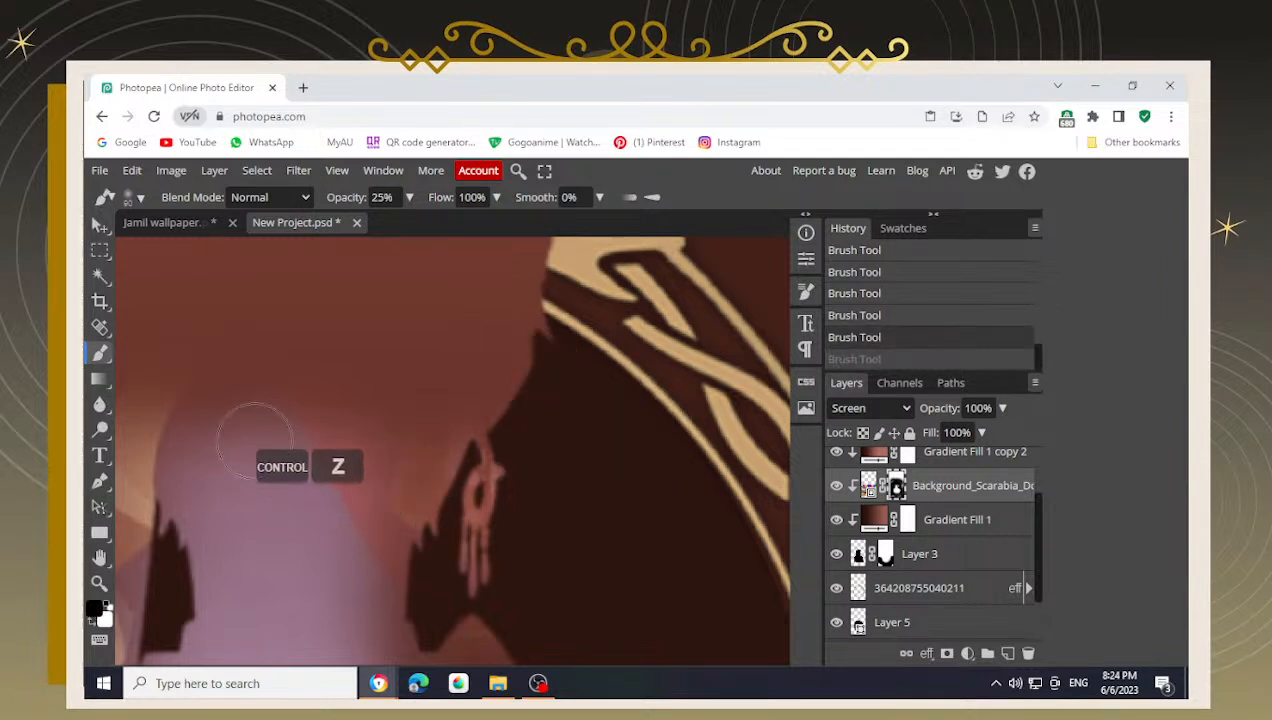
# - Soften the scene's top edge beneath the hair with black, then blend it with a white 175 px brush at 10% opacity
pyautogui.moveTo(213, 426)
pyautogui.mouseDown()
pyautogui.moveTo(395, 460)
pyautogui.moveTo(417, 434)
pyautogui.moveTo(392, 348)
pyautogui.moveTo(368, 366)
pyautogui.mouseUp()
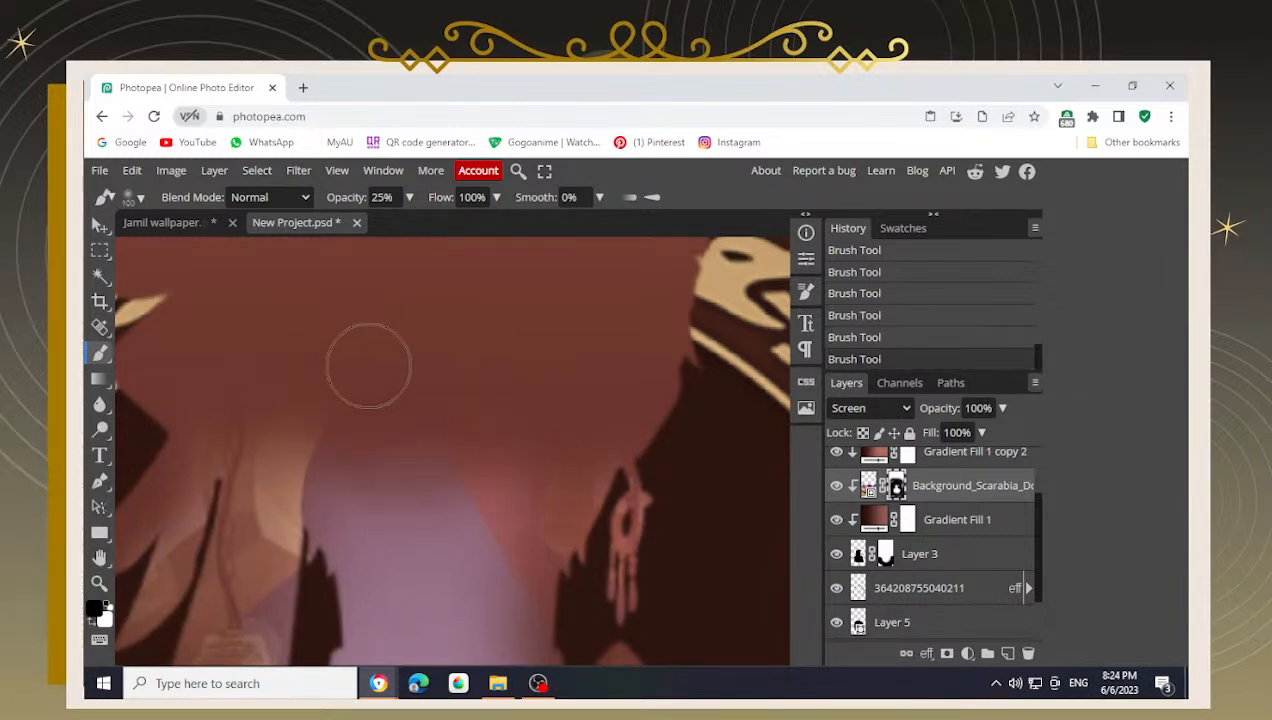
pyautogui.press('x')
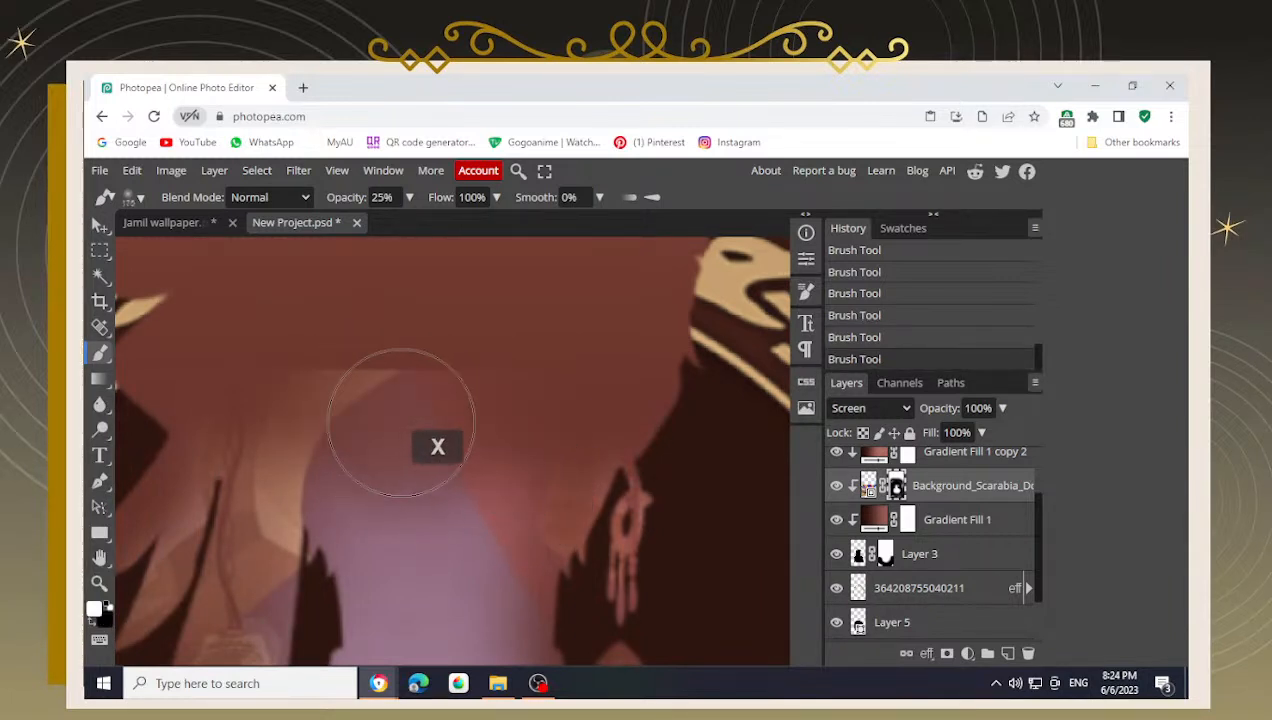
pyautogui.hotkey('ctrl', 'z')
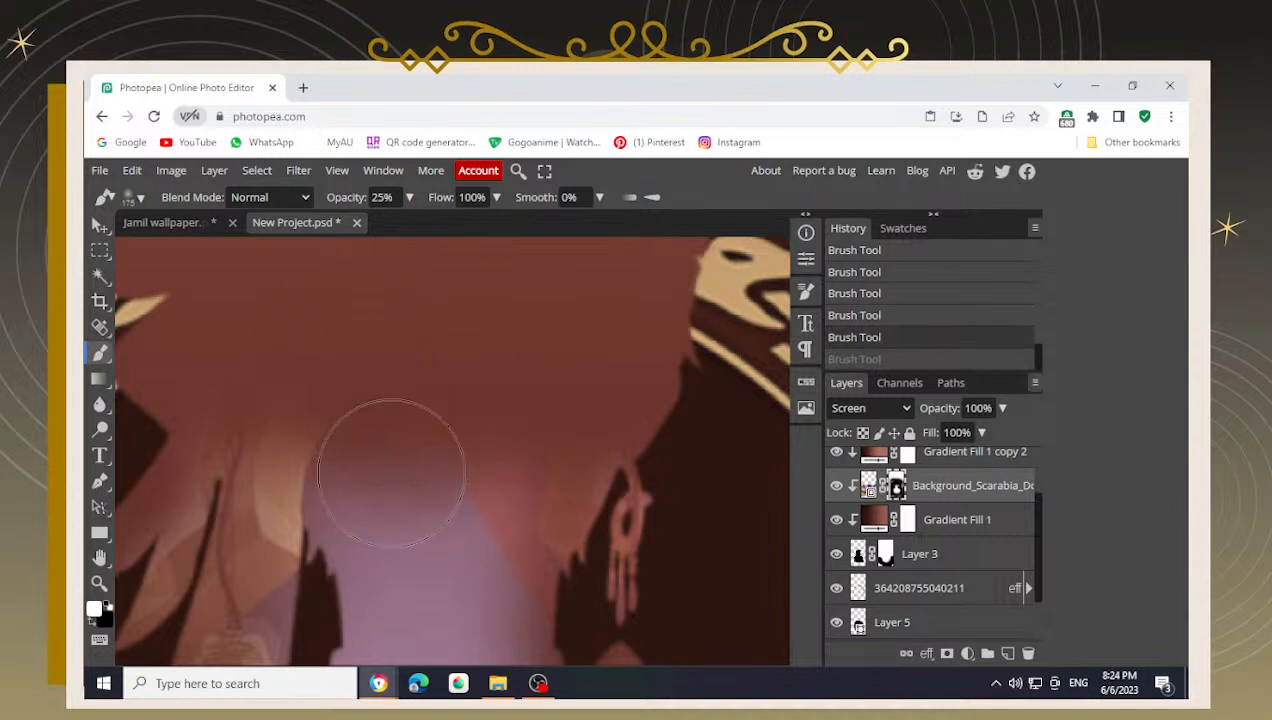
pyautogui.click(409, 198)
pyautogui.click(339, 222)
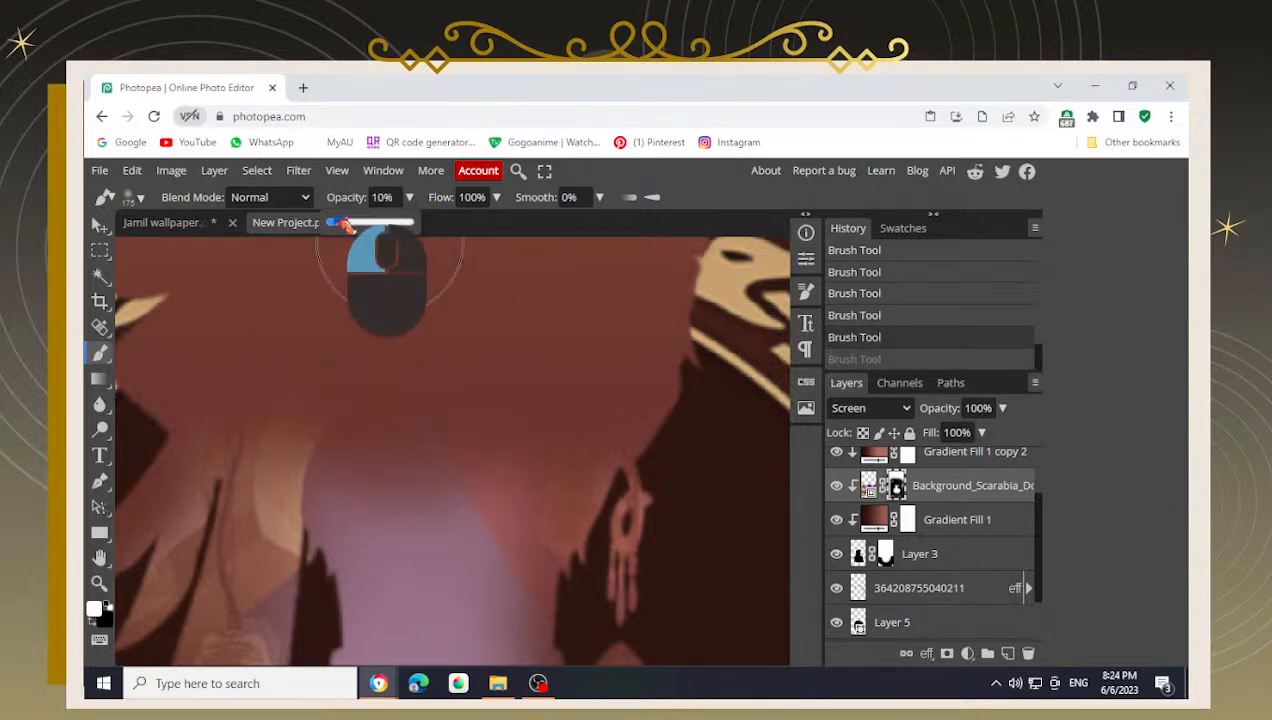
pyautogui.click(459, 545)
pyautogui.moveTo(459, 545); pyautogui.dragTo(429, 469)
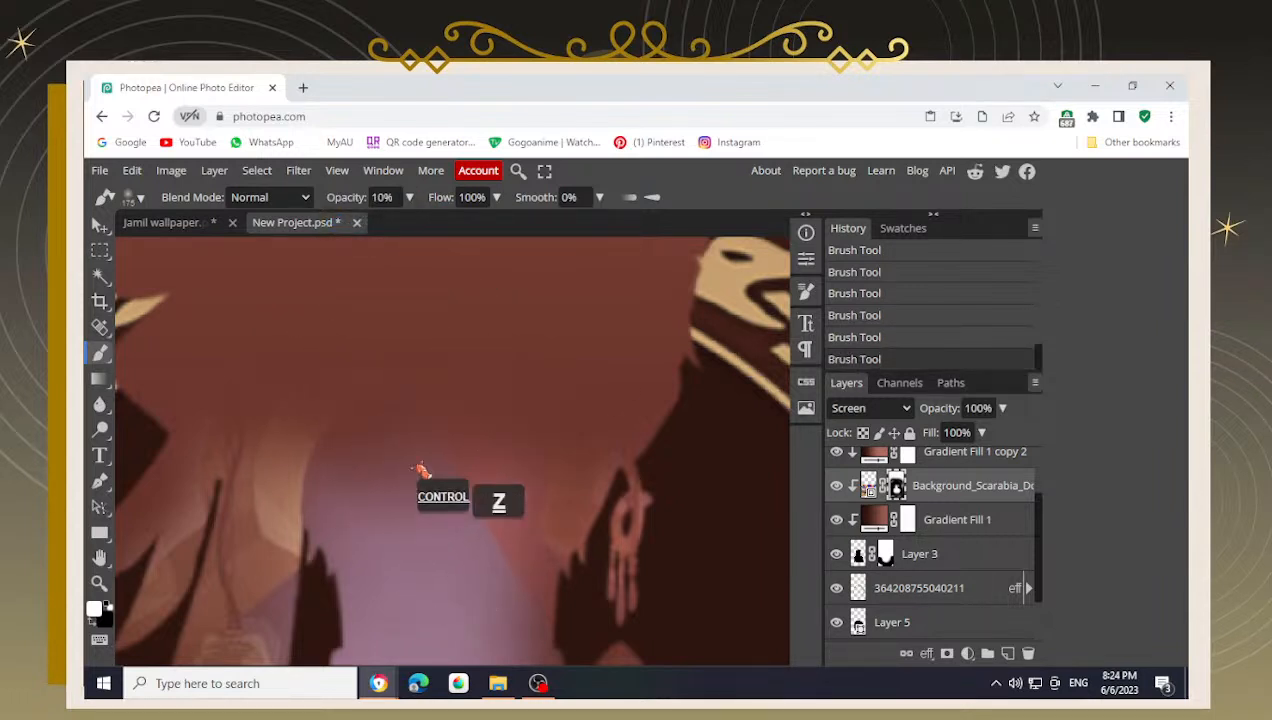
pyautogui.hotkey('ctrl', 'z')
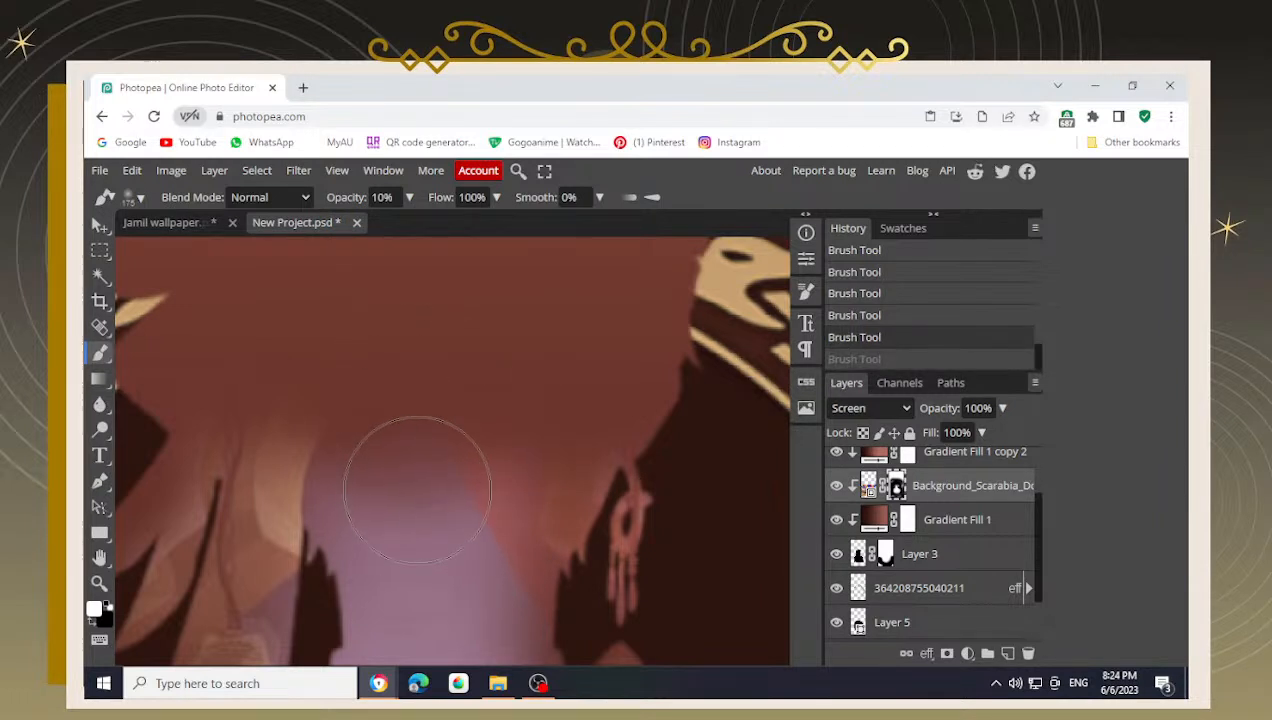
pyautogui.moveTo(366, 445)
pyautogui.mouseDown()
pyautogui.moveTo(342, 468)
pyautogui.moveTo(376, 487)
pyautogui.moveTo(502, 508)
pyautogui.moveTo(489, 515)
pyautogui.moveTo(466, 469)
pyautogui.moveTo(480, 454)
pyautogui.moveTo(514, 514)
pyautogui.moveTo(503, 477)
pyautogui.moveTo(524, 483)
pyautogui.moveTo(440, 430)
pyautogui.mouseUp()
# - Switch to a black 70 px brush at 87% opacity and paint the leftover scene out of the hair above the face
pyautogui.press('x')
pyautogui.moveTo(436, 352)
pyautogui.mouseDown()
pyautogui.moveTo(332, 320)
pyautogui.moveTo(479, 341)
pyautogui.moveTo(367, 343)
pyautogui.moveTo(527, 371)
pyautogui.moveTo(424, 350)
pyautogui.moveTo(534, 406)
pyautogui.moveTo(298, 368)
pyautogui.moveTo(387, 338)
pyautogui.moveTo(465, 354)
pyautogui.moveTo(479, 344)
pyautogui.moveTo(436, 353)
pyautogui.mouseUp()
pyautogui.scroll(2, 485, 341)
pyautogui.click(409, 198)
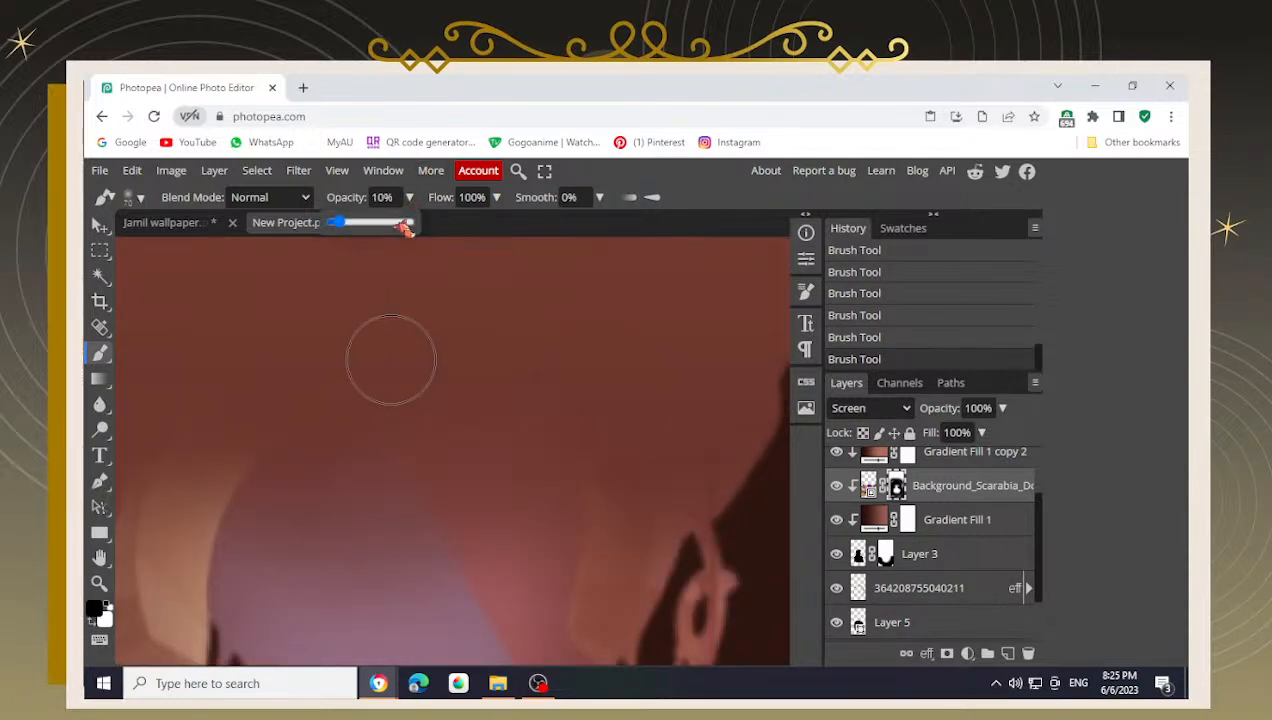
pyautogui.click(401, 222)
pyautogui.click(437, 338)
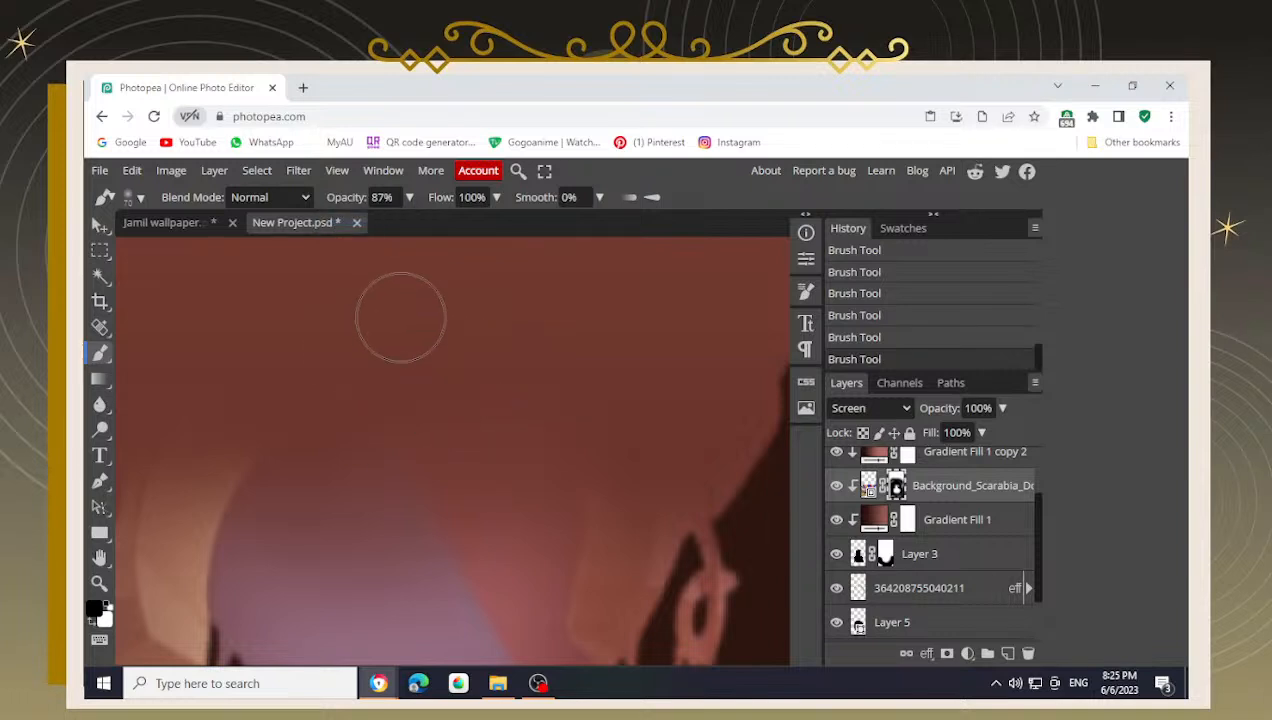
pyautogui.moveTo(400, 317)
pyautogui.mouseDown()
pyautogui.moveTo(321, 332)
pyautogui.moveTo(412, 335)
pyautogui.moveTo(369, 312)
pyautogui.moveTo(316, 335)
pyautogui.mouseUp()
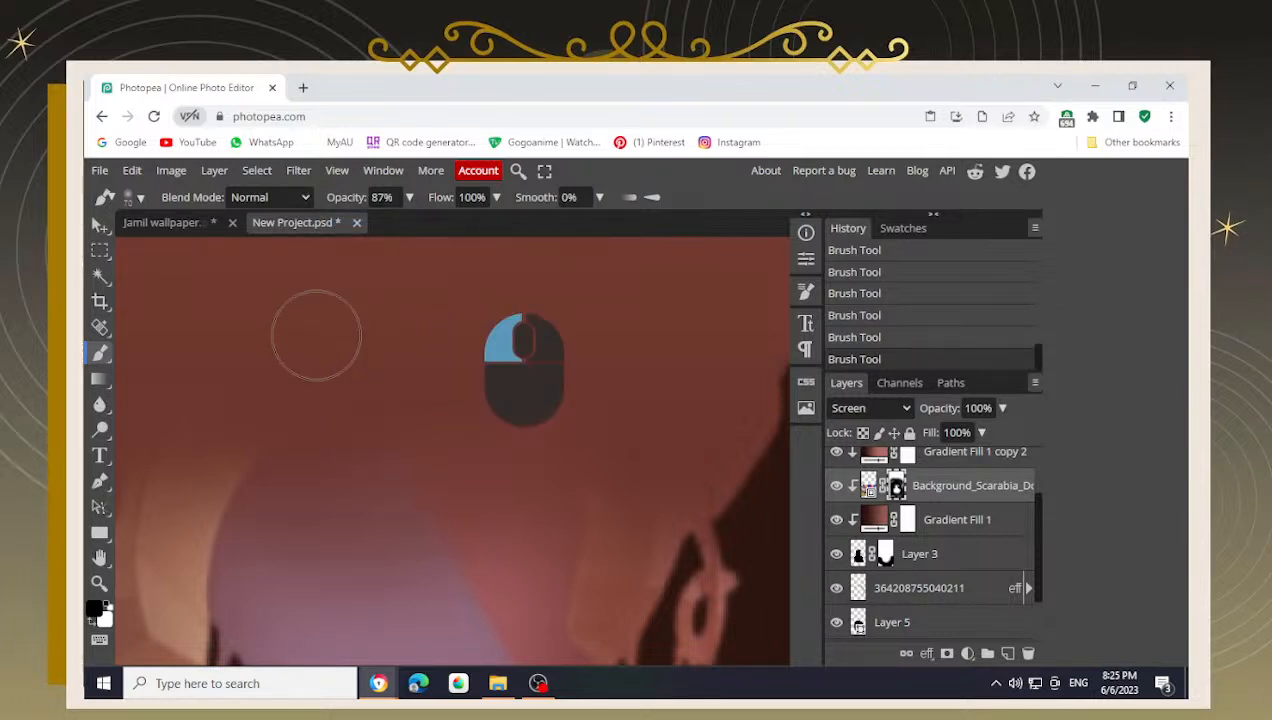
# - Lower the brush opacity to 21% and fade the scene over the left hair strand above the hanging lantern
pyautogui.scroll(-4, 415, 340)
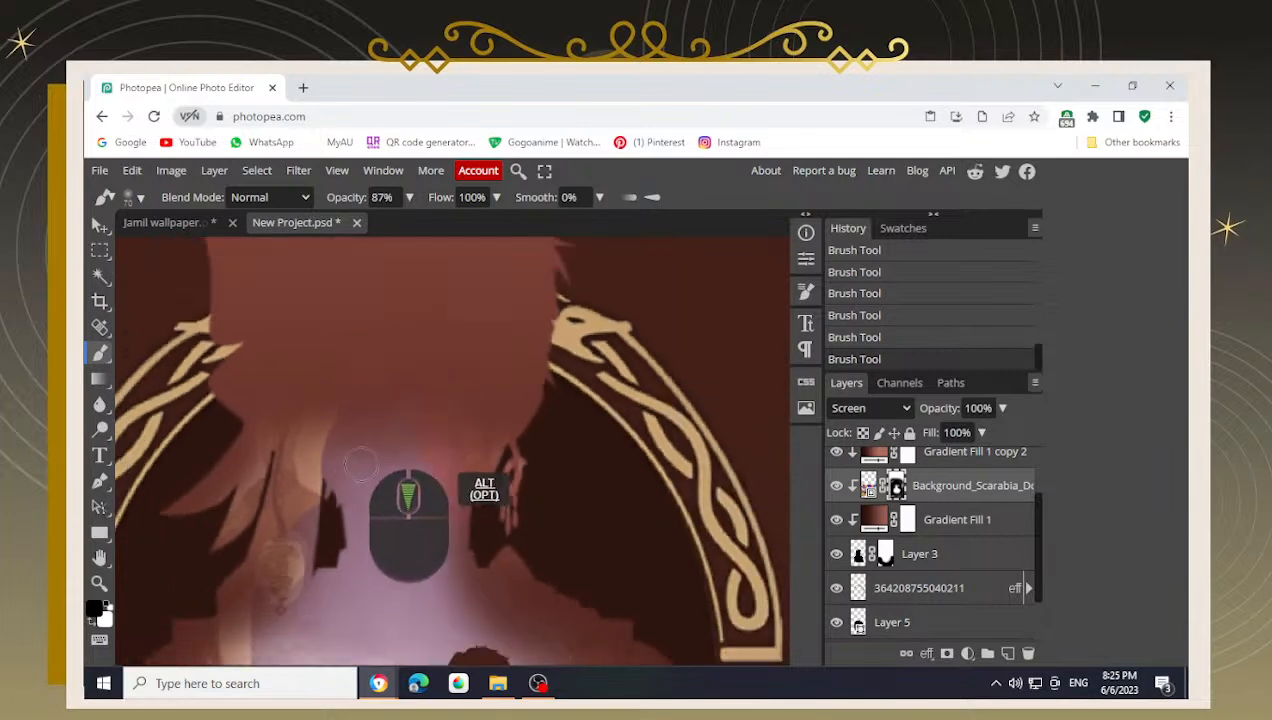
pyautogui.scroll(-4, 360, 462)
pyautogui.moveTo(325, 525); pyautogui.dragTo(371, 292)
pyautogui.scroll(-3, 366, 402)
pyautogui.moveTo(333, 359); pyautogui.dragTo(354, 432)
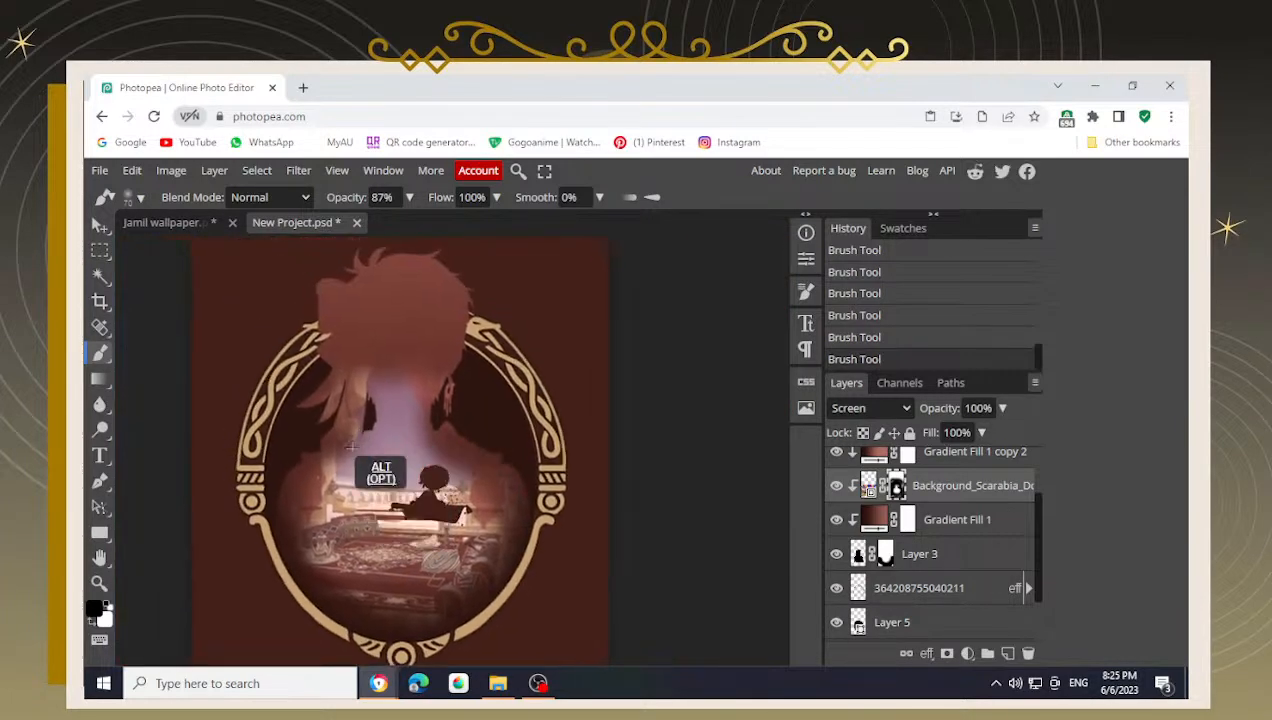
pyautogui.scroll(5, 350, 447)
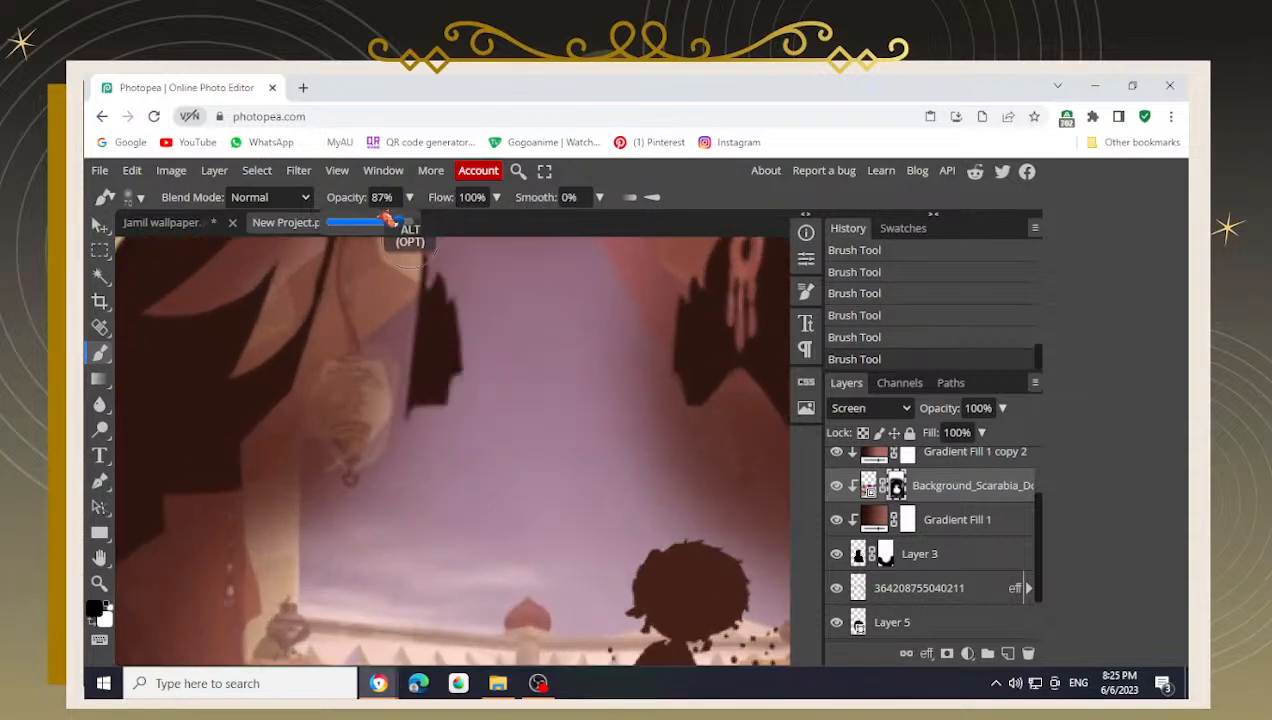
pyautogui.moveTo(388, 220)
pyautogui.mouseDown()
pyautogui.moveTo(350, 250)
pyautogui.moveTo(368, 468)
pyautogui.mouseUp()
pyautogui.hotkey('ctrl', 'z')
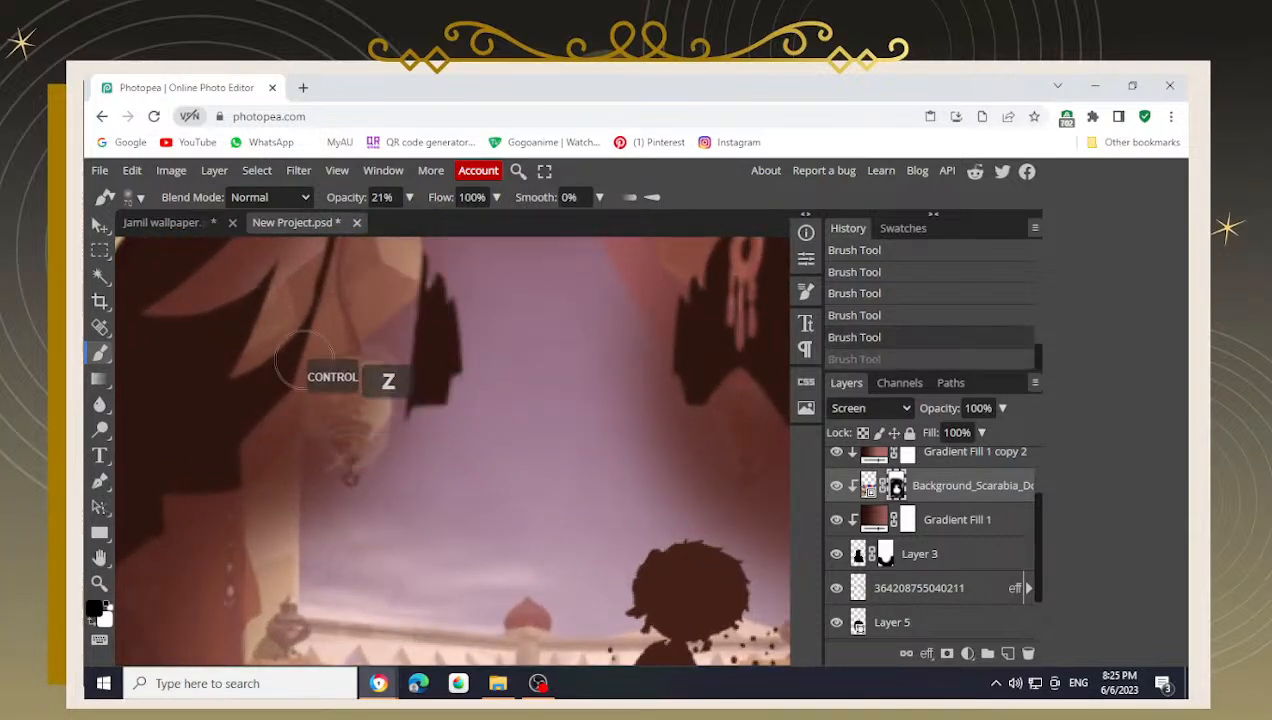
pyautogui.moveTo(288, 392)
pyautogui.mouseDown()
pyautogui.moveTo(248, 382)
pyautogui.moveTo(250, 345)
pyautogui.mouseUp()
# - Reduce the brush to 20 px, try fading the left strand's edge at 80% opacity, and undo the stroke
pyautogui.scroll(3, 238, 360)
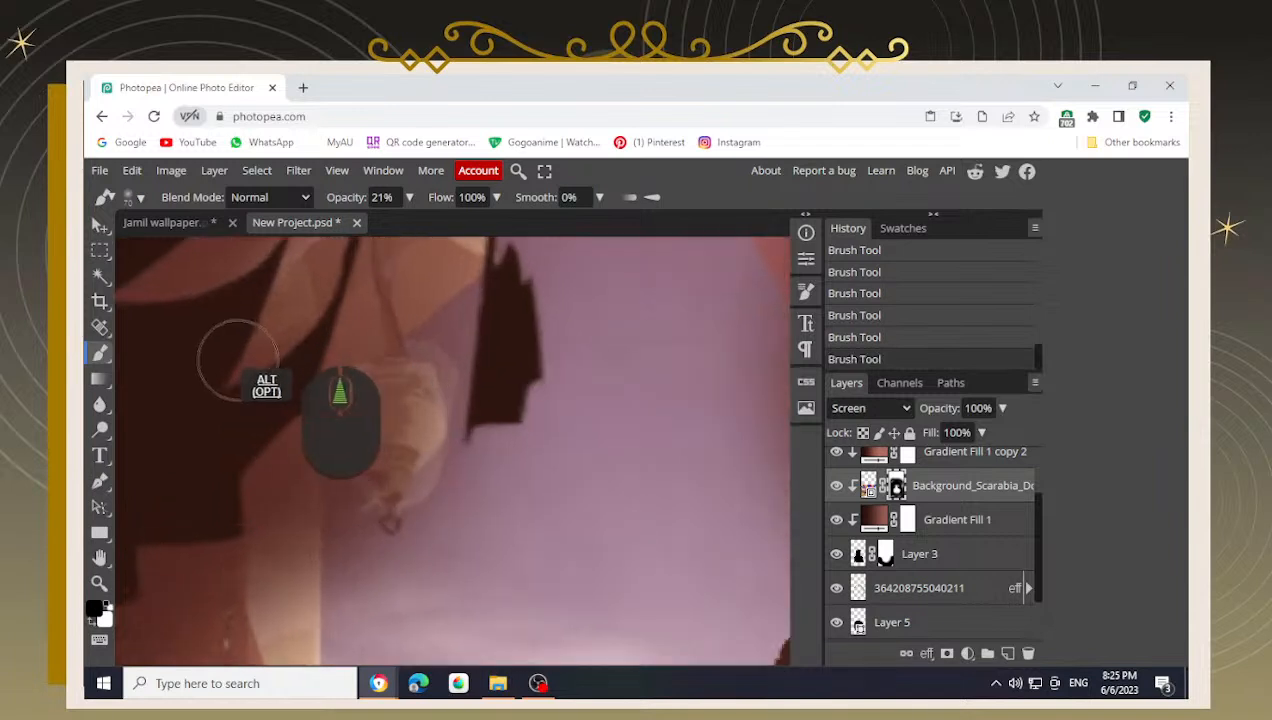
pyautogui.press('[')
pyautogui.press('[')
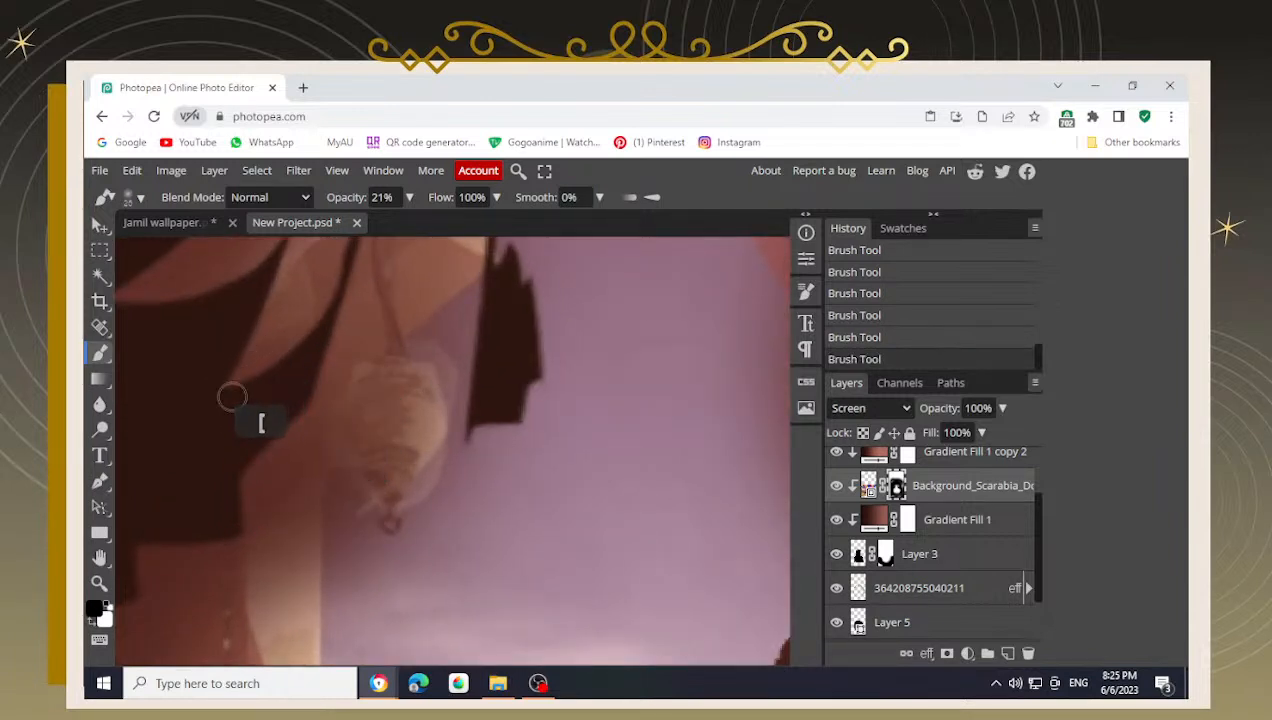
pyautogui.click(411, 197)
pyautogui.click(398, 221)
pyautogui.moveTo(253, 395)
pyautogui.mouseDown()
pyautogui.moveTo(300, 346)
pyautogui.moveTo(345, 293)
pyautogui.mouseUp()
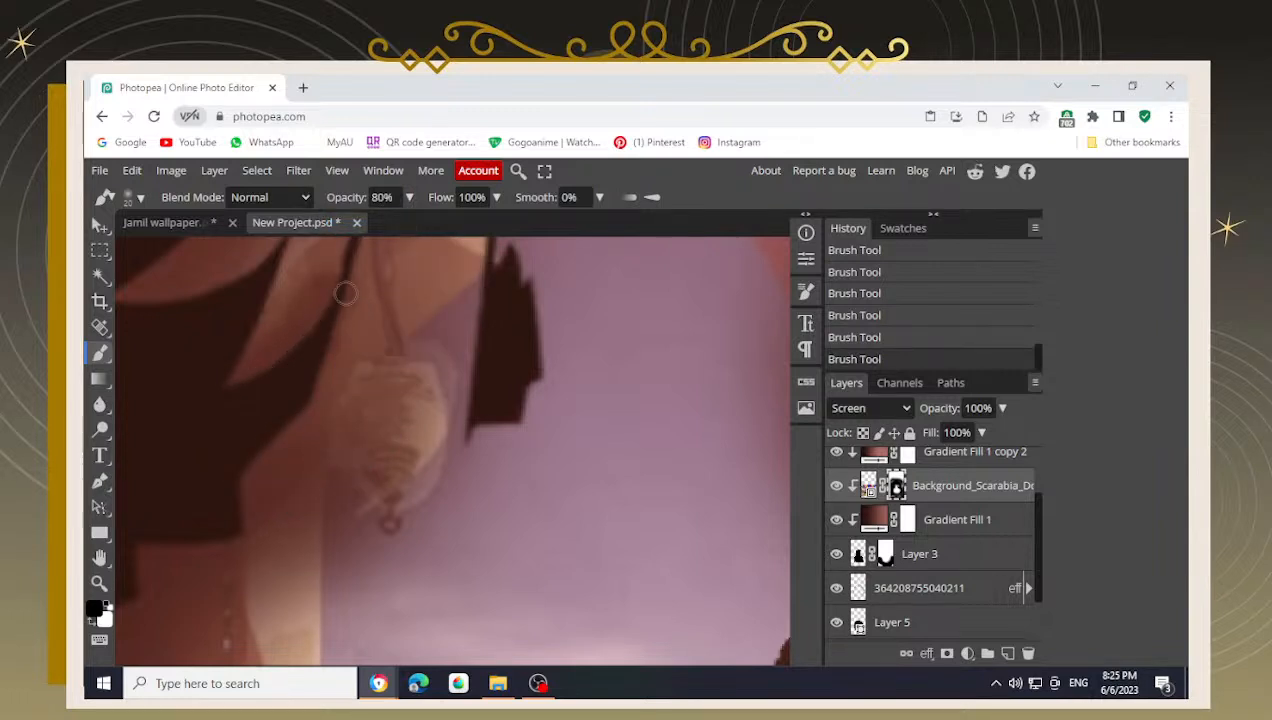
pyautogui.hotkey('ctrl', 'z')
# - Set the brush opacity to 55% and paint the scene out along the left hair strands and the shoulder below them
pyautogui.click(409, 197)
pyautogui.click(375, 221)
pyautogui.click(265, 385)
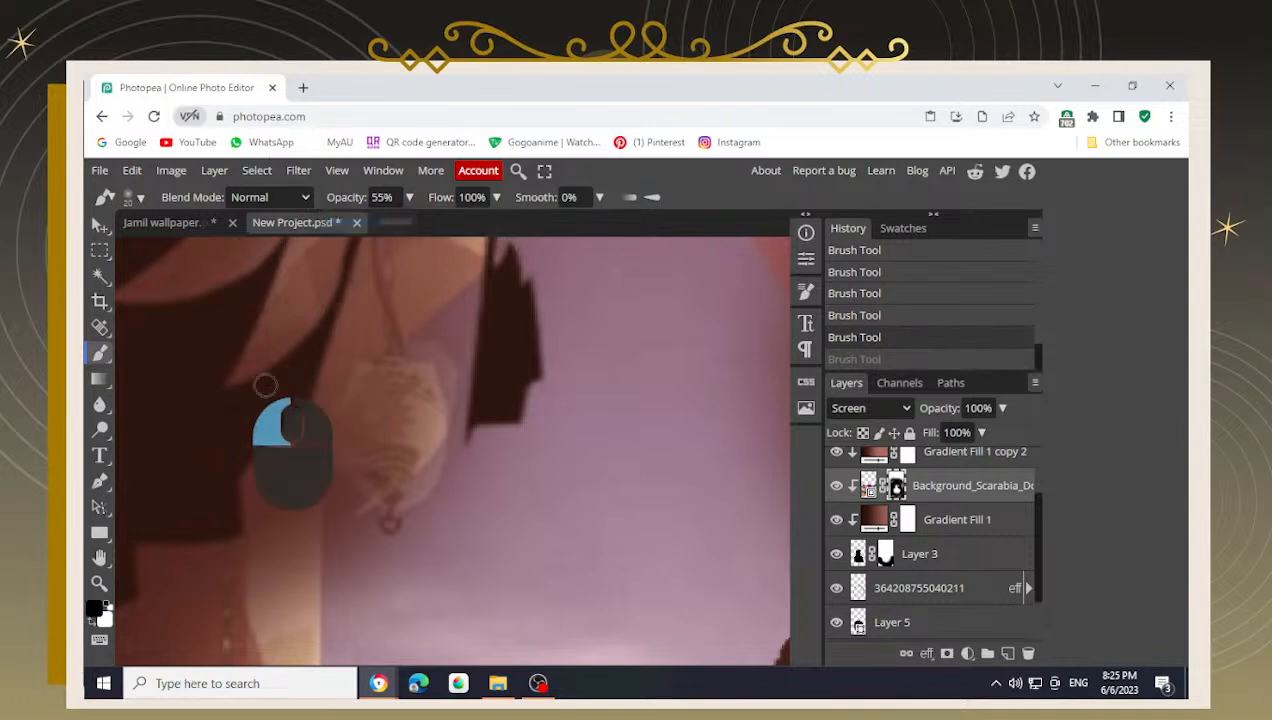
pyautogui.moveTo(265, 385)
pyautogui.mouseDown()
pyautogui.moveTo(281, 355)
pyautogui.moveTo(222, 397)
pyautogui.moveTo(292, 354)
pyautogui.moveTo(335, 267)
pyautogui.mouseUp()
pyautogui.press('space')
pyautogui.moveTo(314, 327); pyautogui.dragTo(290, 402)
pyautogui.moveTo(312, 358); pyautogui.dragTo(284, 415)
pyautogui.moveTo(315, 359)
pyautogui.mouseDown()
pyautogui.moveTo(278, 459)
pyautogui.moveTo(311, 391)
pyautogui.moveTo(307, 412)
pyautogui.moveTo(318, 408)
pyautogui.moveTo(316, 392)
pyautogui.moveTo(286, 472)
pyautogui.moveTo(215, 559)
pyautogui.moveTo(266, 485)
pyautogui.mouseUp()
pyautogui.moveTo(217, 538); pyautogui.dragTo(268, 487)
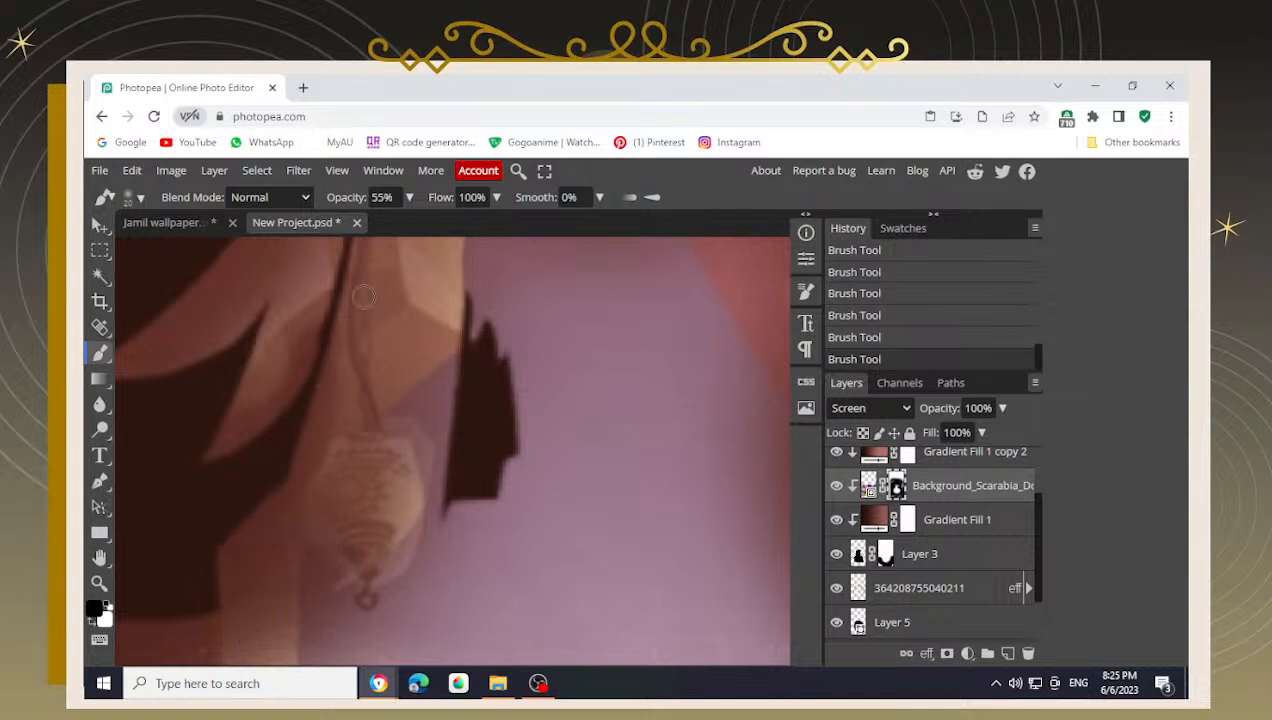
# - Fade the scene along both sides of the narrow dark gap between the left hair strands, down to the strand tip
pyautogui.moveTo(364, 296); pyautogui.dragTo(341, 455)
pyautogui.moveTo(372, 309)
pyautogui.mouseDown()
pyautogui.moveTo(349, 368)
pyautogui.moveTo(369, 297)
pyautogui.moveTo(332, 426)
pyautogui.mouseUp()
pyautogui.moveTo(363, 316); pyautogui.dragTo(329, 450)
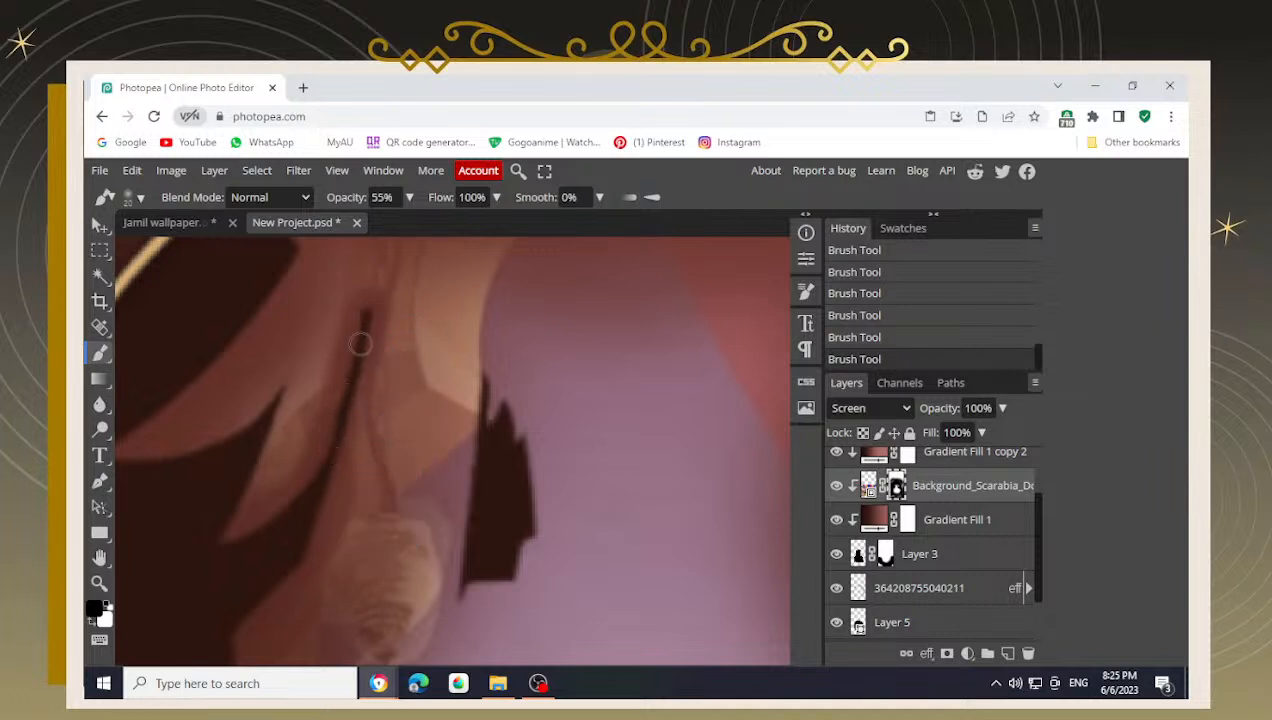
pyautogui.moveTo(356, 347); pyautogui.dragTo(316, 484)
pyautogui.moveTo(365, 320)
pyautogui.mouseDown()
pyautogui.moveTo(334, 456)
pyautogui.moveTo(347, 398)
pyautogui.moveTo(318, 476)
pyautogui.moveTo(335, 407)
pyautogui.moveTo(305, 487)
pyautogui.moveTo(252, 544)
pyautogui.mouseUp()
pyautogui.moveTo(305, 472); pyautogui.dragTo(251, 530)
pyautogui.moveTo(298, 485); pyautogui.dragTo(258, 534)
# - Paint the leftover scene out of the middle left strand's edge and the inner strand beside the gap
pyautogui.press('space')
pyautogui.moveTo(263, 487); pyautogui.dragTo(353, 474)
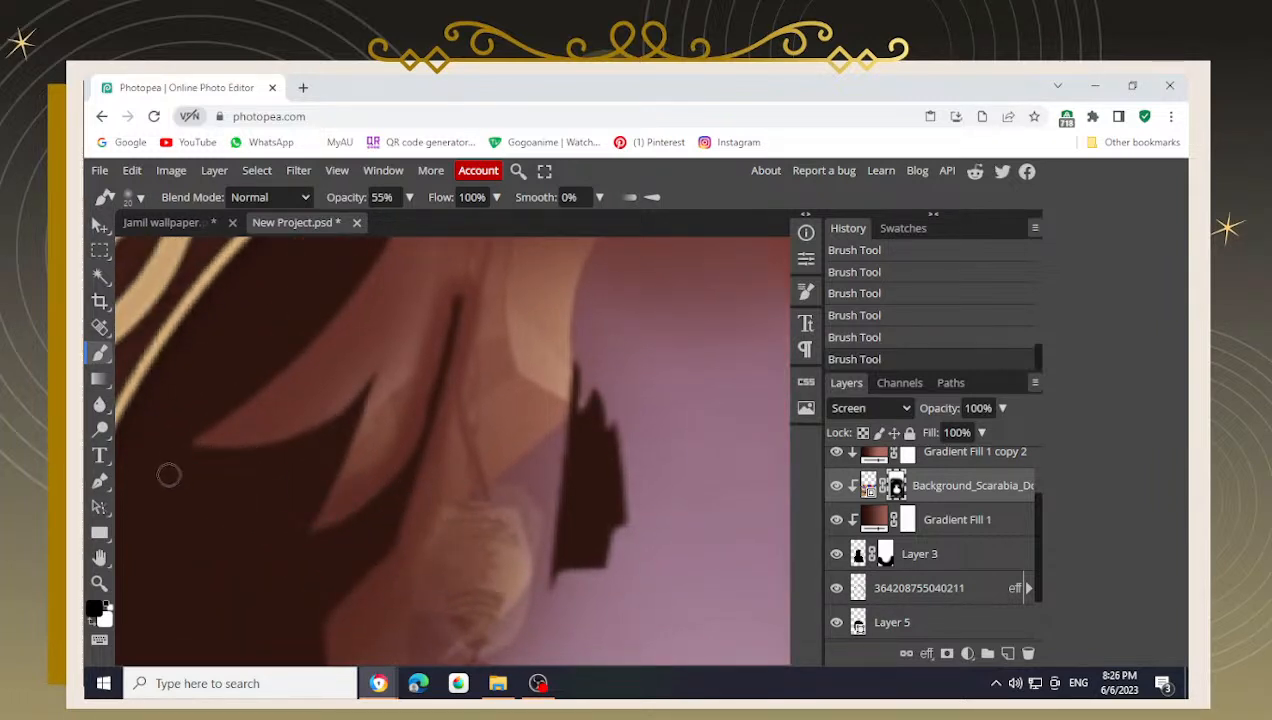
pyautogui.moveTo(290, 470)
pyautogui.mouseDown()
pyautogui.moveTo(265, 455)
pyautogui.moveTo(345, 415)
pyautogui.moveTo(382, 359)
pyautogui.mouseUp()
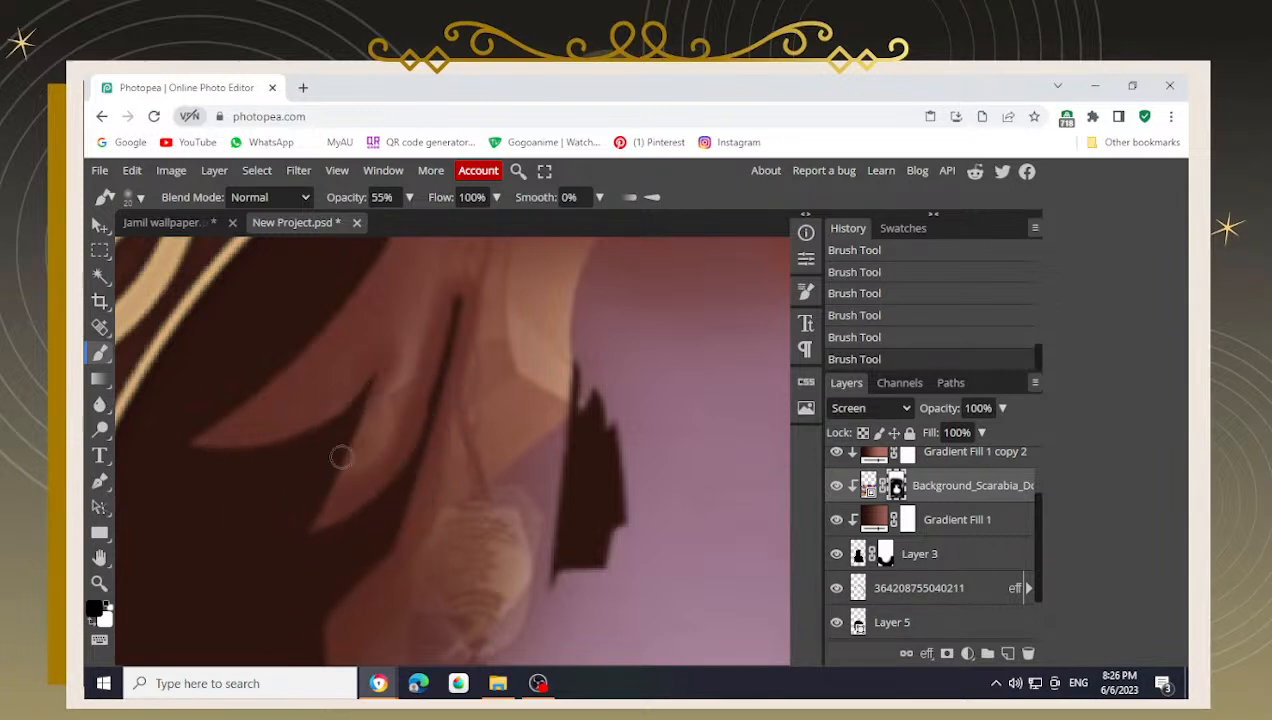
pyautogui.moveTo(459, 307)
pyautogui.mouseDown()
pyautogui.moveTo(400, 535)
pyautogui.moveTo(328, 580)
pyautogui.moveTo(328, 611)
pyautogui.moveTo(407, 445)
pyautogui.mouseUp()
pyautogui.press('space')
pyautogui.scroll(-5, 460, 383)
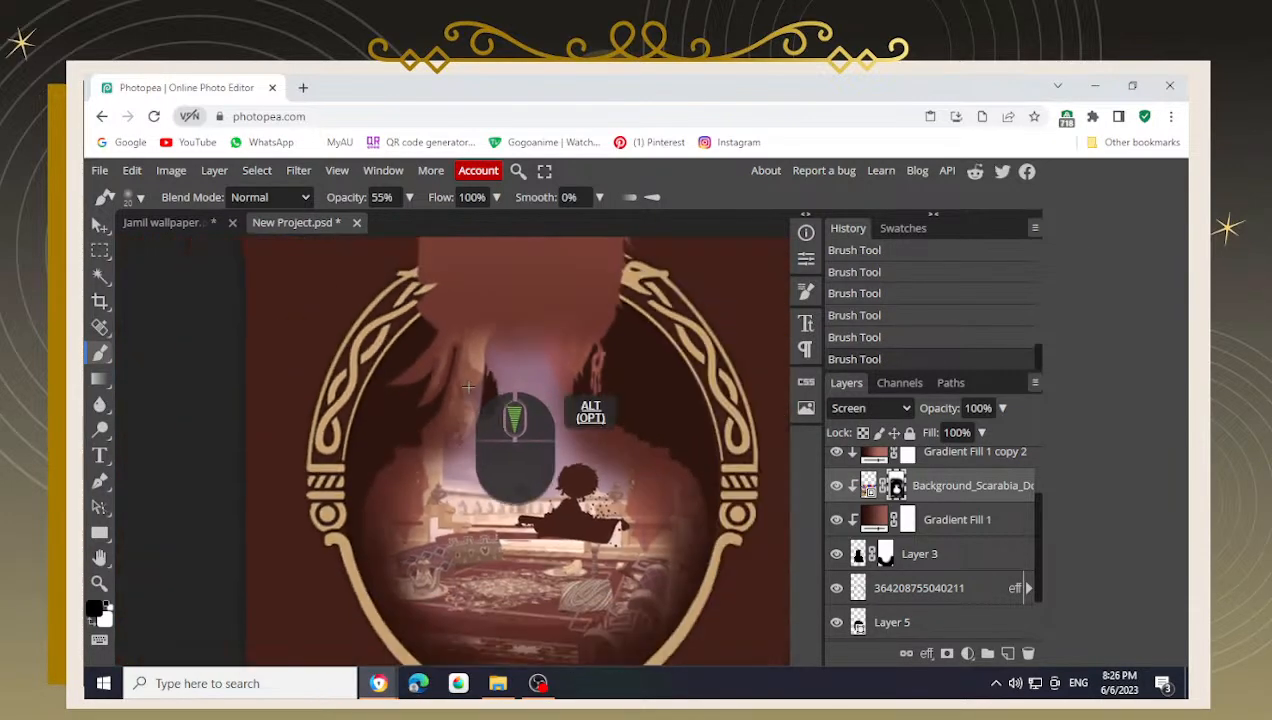
pyautogui.scroll(6, 468, 386)
pyautogui.press('x')
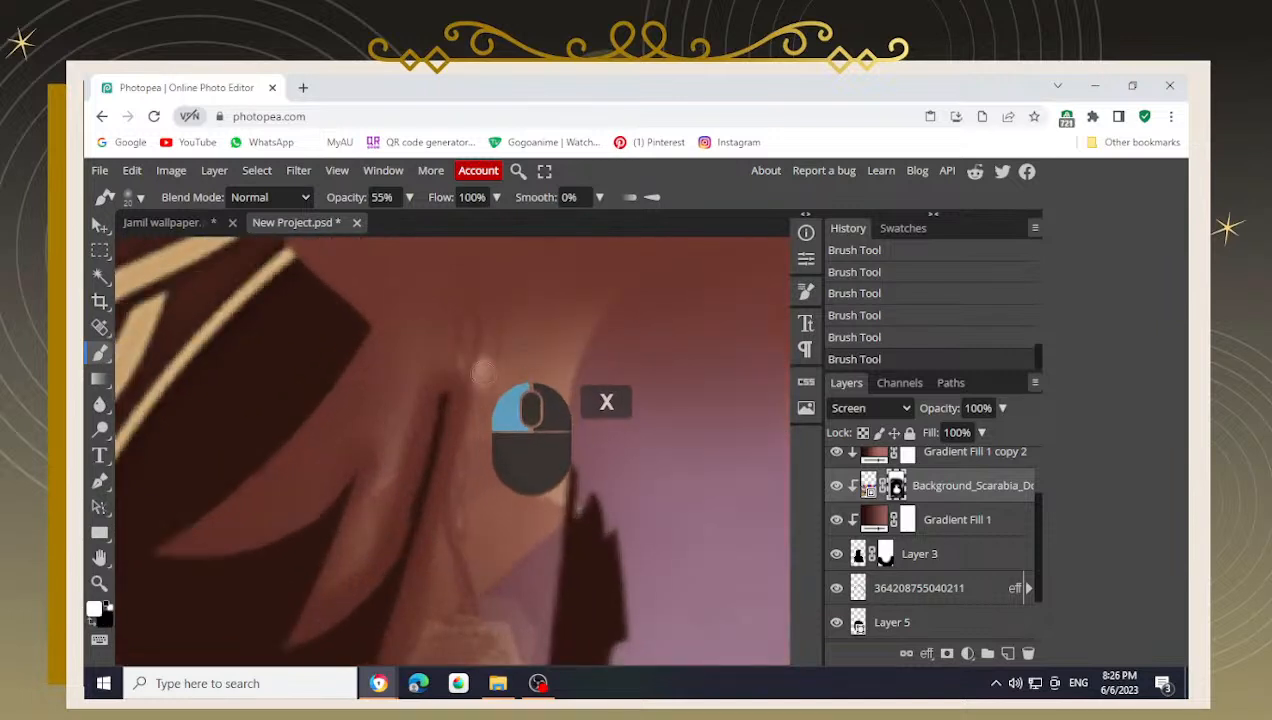
pyautogui.hotkey('ctrl', 'z')
pyautogui.press('x')
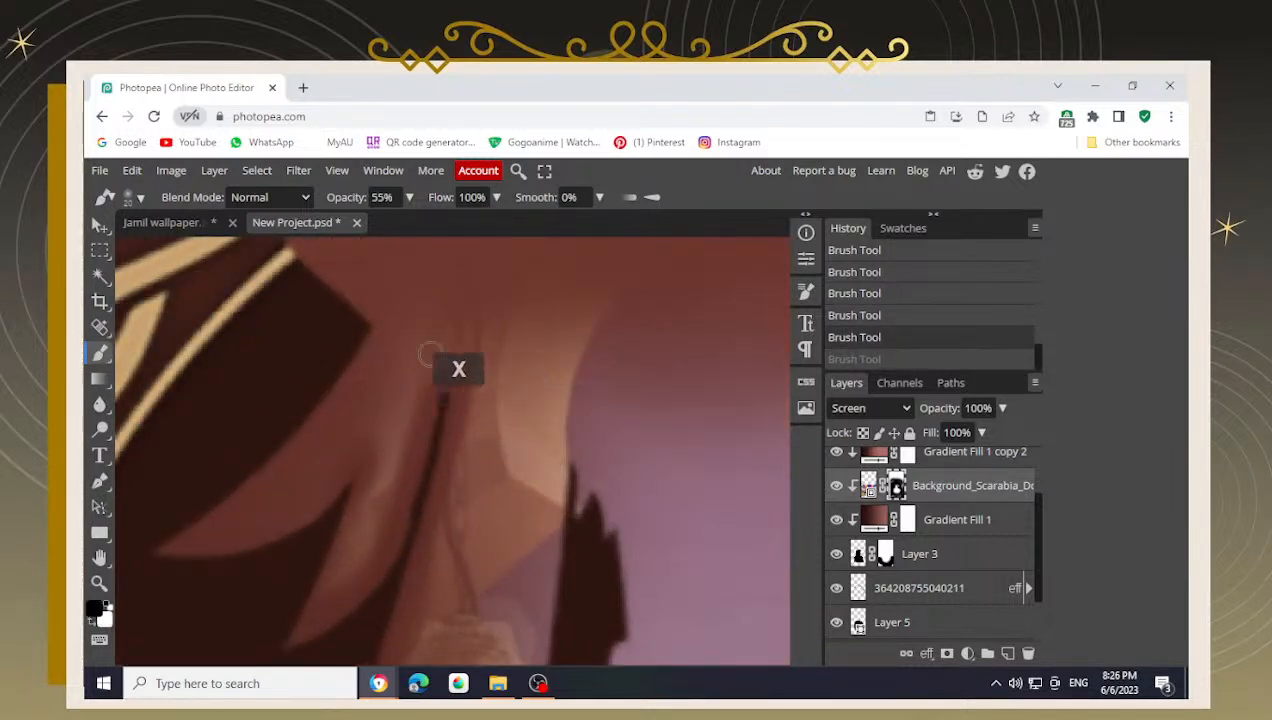
# - Lower the brush opacity to 12%, soften the area above the strand gap with black, and undo a white dab there
pyautogui.moveTo(383, 236); pyautogui.dragTo(345, 237)
pyautogui.moveTo(470, 353)
pyautogui.mouseDown()
pyautogui.moveTo(476, 378)
pyautogui.moveTo(445, 354)
pyautogui.mouseUp()
pyautogui.press('x')
pyautogui.click(469, 403)
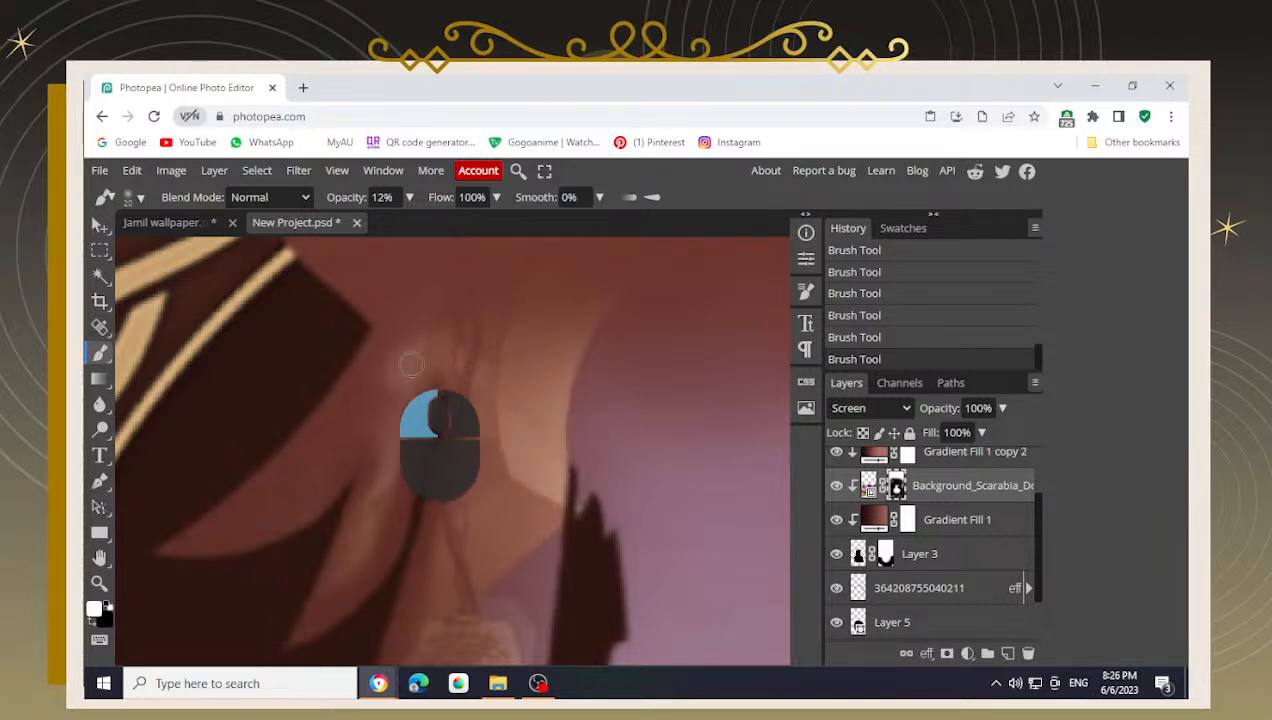
pyautogui.hotkey('ctrl', 'z')
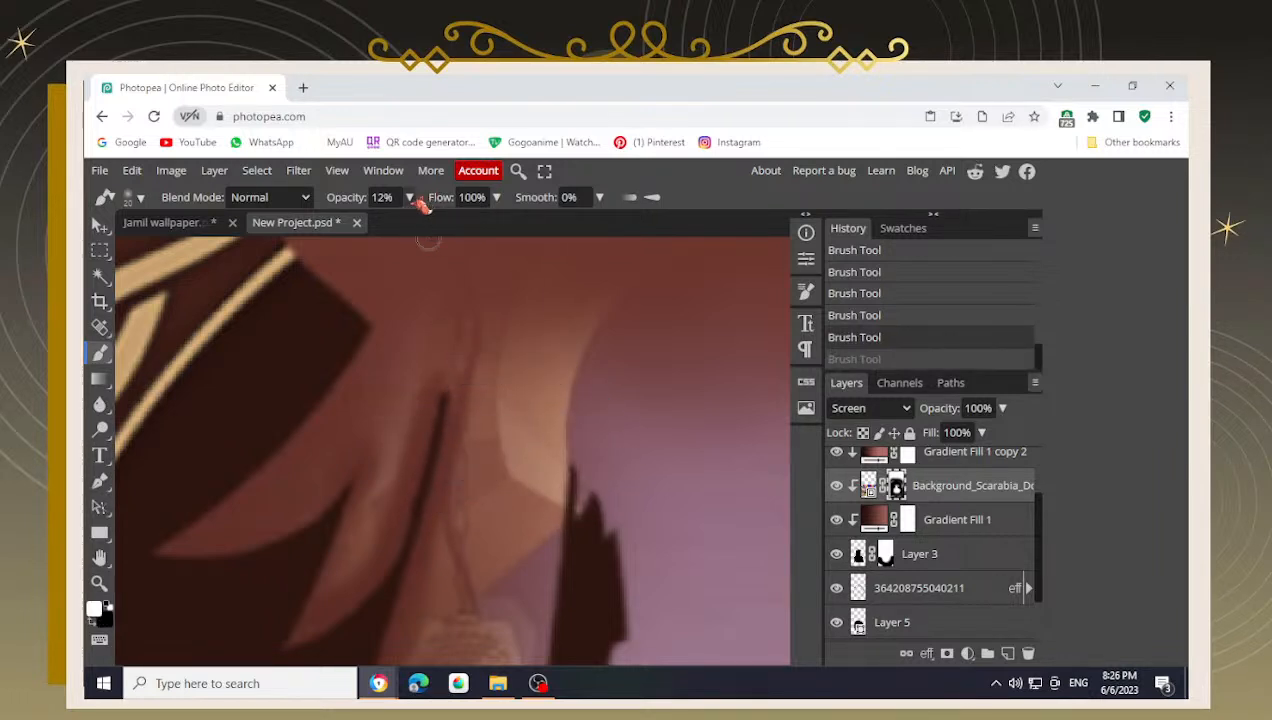
# - Lower the brush opacity to 4%, try white strokes around the top of the strand gap, and undo them
pyautogui.moveTo(339, 230); pyautogui.dragTo(333, 226)
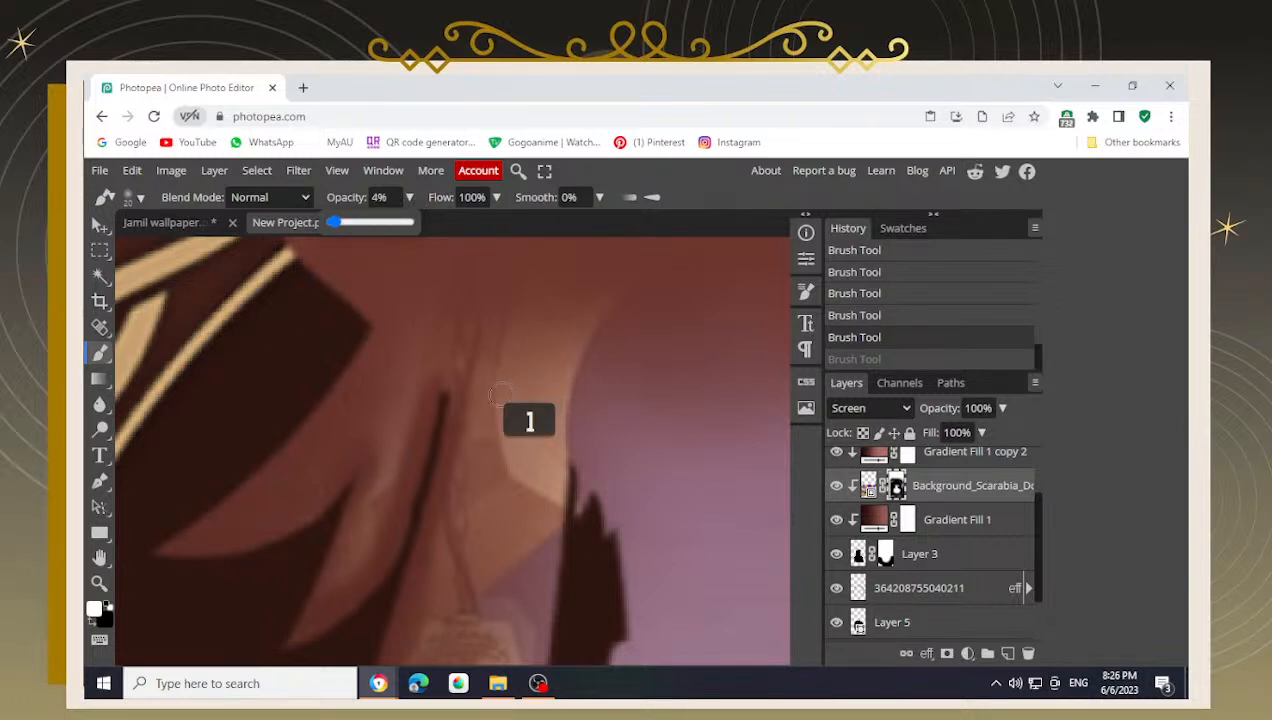
pyautogui.click(488, 374)
pyautogui.moveTo(484, 370)
pyautogui.mouseDown()
pyautogui.moveTo(464, 350)
pyautogui.moveTo(420, 372)
pyautogui.moveTo(436, 365)
pyautogui.mouseUp()
pyautogui.hotkey('ctrl', 'z')
pyautogui.hotkey('ctrl', 'z')
pyautogui.hotkey('ctrl', 'z')
pyautogui.hotkey('ctrl', 'z')
pyautogui.hotkey('ctrl', 'z')
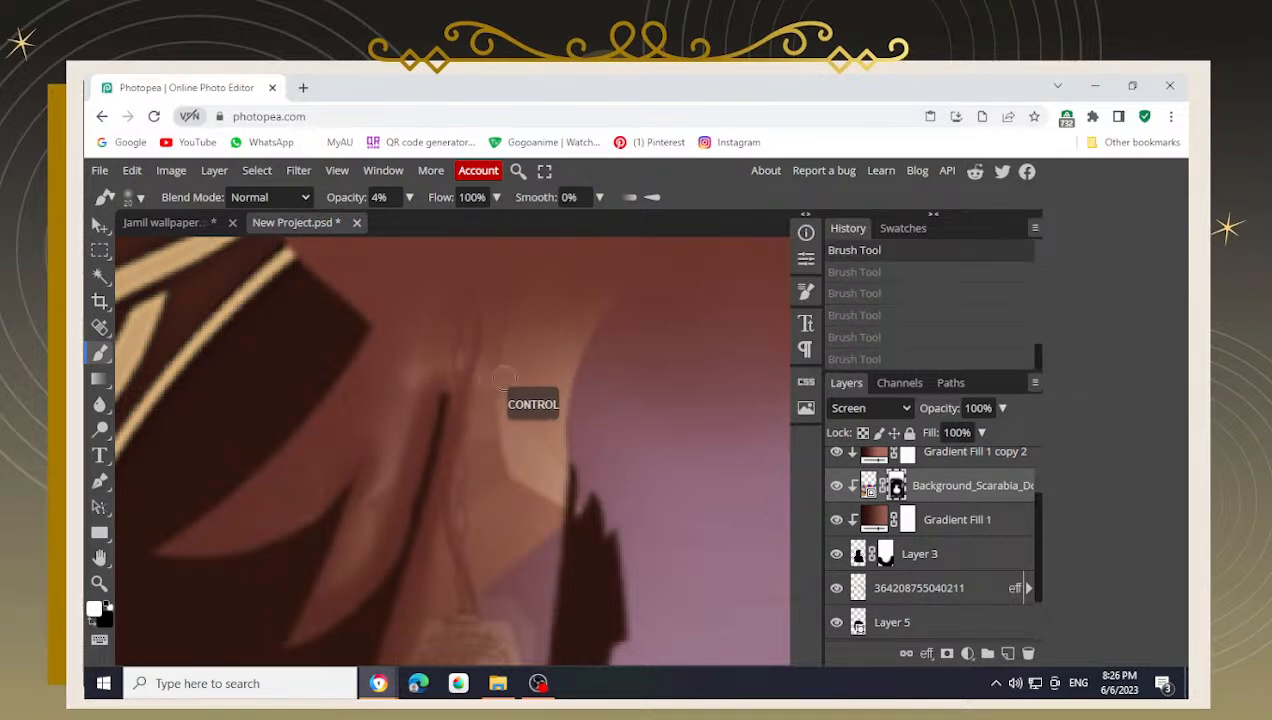
pyautogui.hotkey('ctrl', 'z')
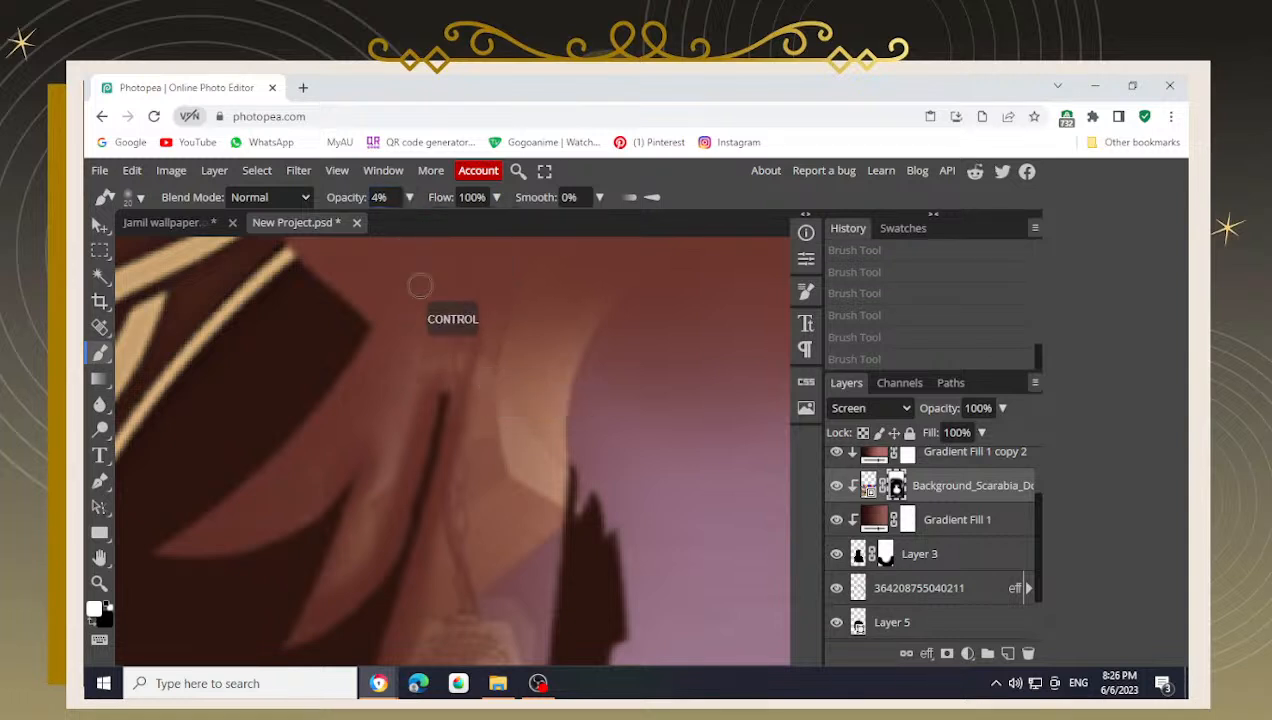
# - Enlarge the white brush to 80 px and lightly blend the scene back along the left strands' inner edge and the lantern area
pyautogui.press(']')
pyautogui.moveTo(584, 373); pyautogui.dragTo(588, 392)
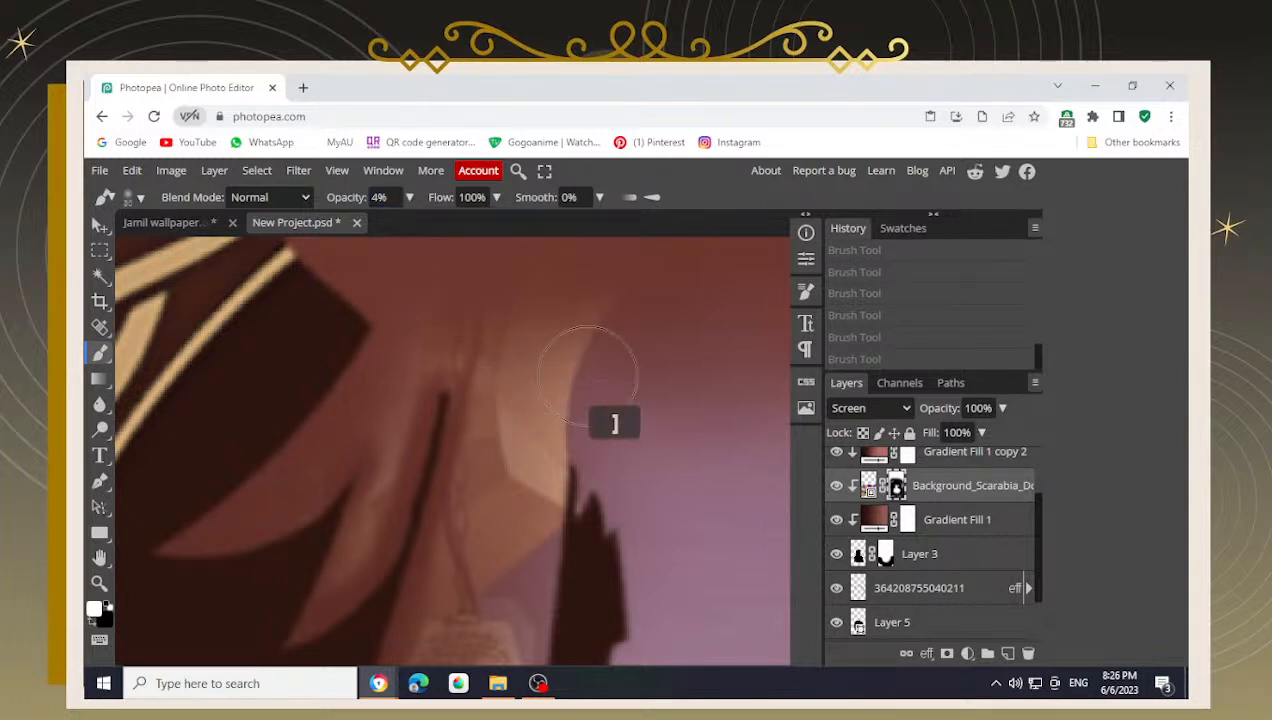
pyautogui.scroll(-4, 580, 460)
pyautogui.moveTo(582, 467); pyautogui.dragTo(562, 486)
pyautogui.moveTo(542, 564)
pyautogui.mouseDown()
pyautogui.moveTo(519, 457)
pyautogui.moveTo(517, 487)
pyautogui.mouseUp()
pyautogui.scroll(3, 499, 503)
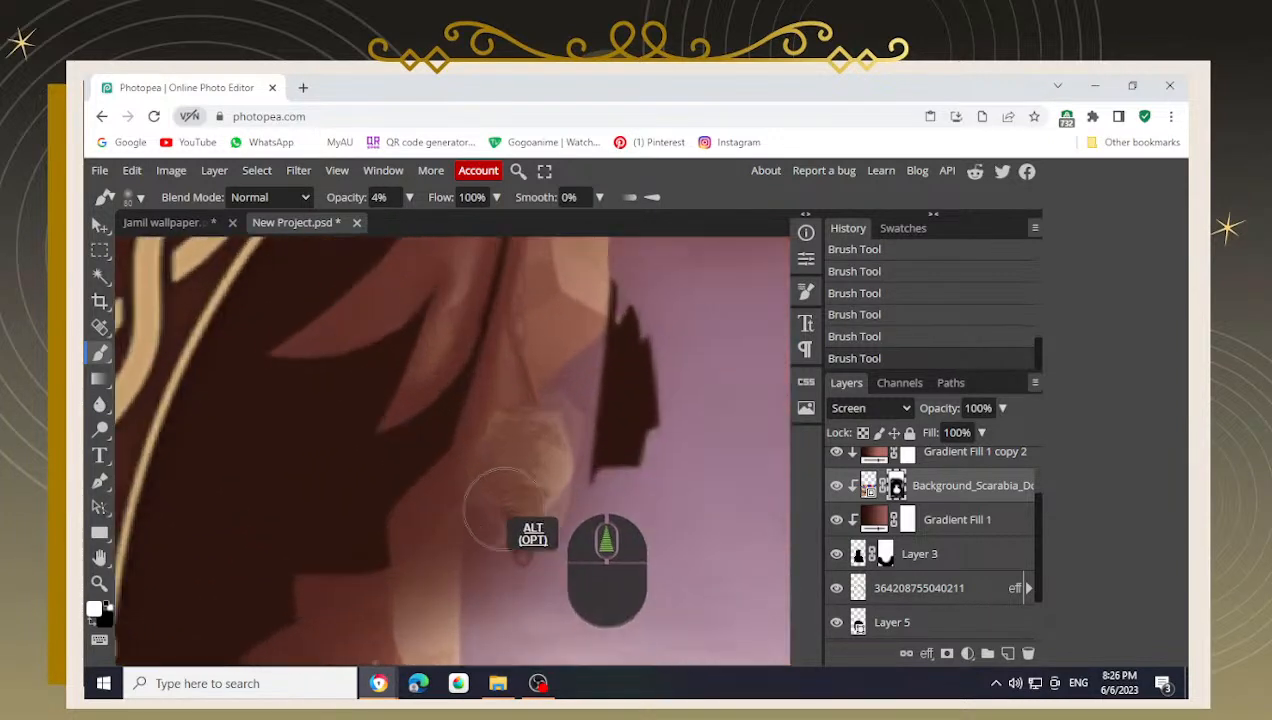
# - Switch to a smaller black brush and darken the scene along the left shoulder edge beside the lantern
pyautogui.press('x')
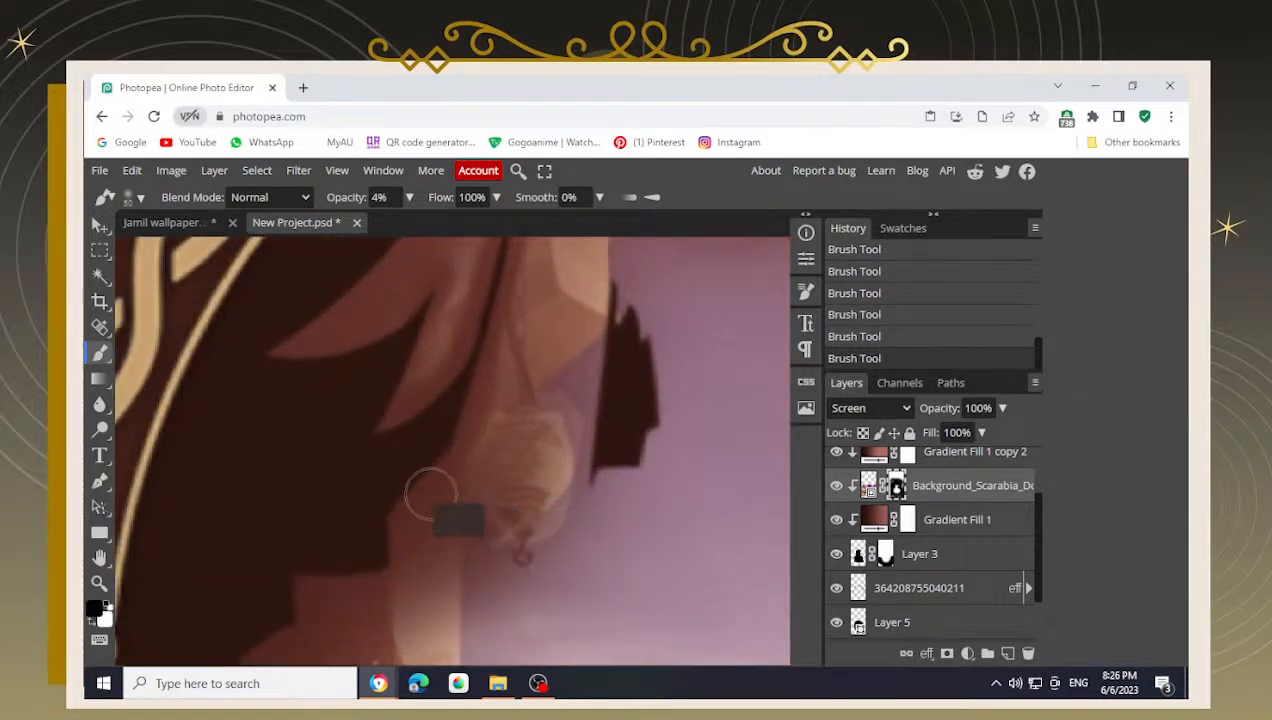
pyautogui.press('[')
pyautogui.moveTo(442, 456)
pyautogui.mouseDown()
pyautogui.moveTo(372, 542)
pyautogui.moveTo(390, 519)
pyautogui.mouseUp()
pyautogui.moveTo(392, 222); pyautogui.dragTo(366, 223)
pyautogui.moveTo(432, 438)
pyautogui.mouseDown()
pyautogui.moveTo(388, 518)
pyautogui.moveTo(400, 223)
pyautogui.moveTo(386, 543)
pyautogui.moveTo(413, 445)
pyautogui.moveTo(463, 402)
pyautogui.moveTo(416, 445)
pyautogui.moveTo(461, 454)
pyautogui.moveTo(421, 480)
pyautogui.moveTo(462, 379)
pyautogui.moveTo(465, 399)
pyautogui.moveTo(469, 387)
pyautogui.moveTo(370, 562)
pyautogui.moveTo(392, 554)
pyautogui.moveTo(393, 576)
pyautogui.moveTo(380, 534)
pyautogui.moveTo(395, 516)
pyautogui.moveTo(380, 570)
pyautogui.moveTo(325, 571)
pyautogui.mouseUp()
pyautogui.click(397, 222)
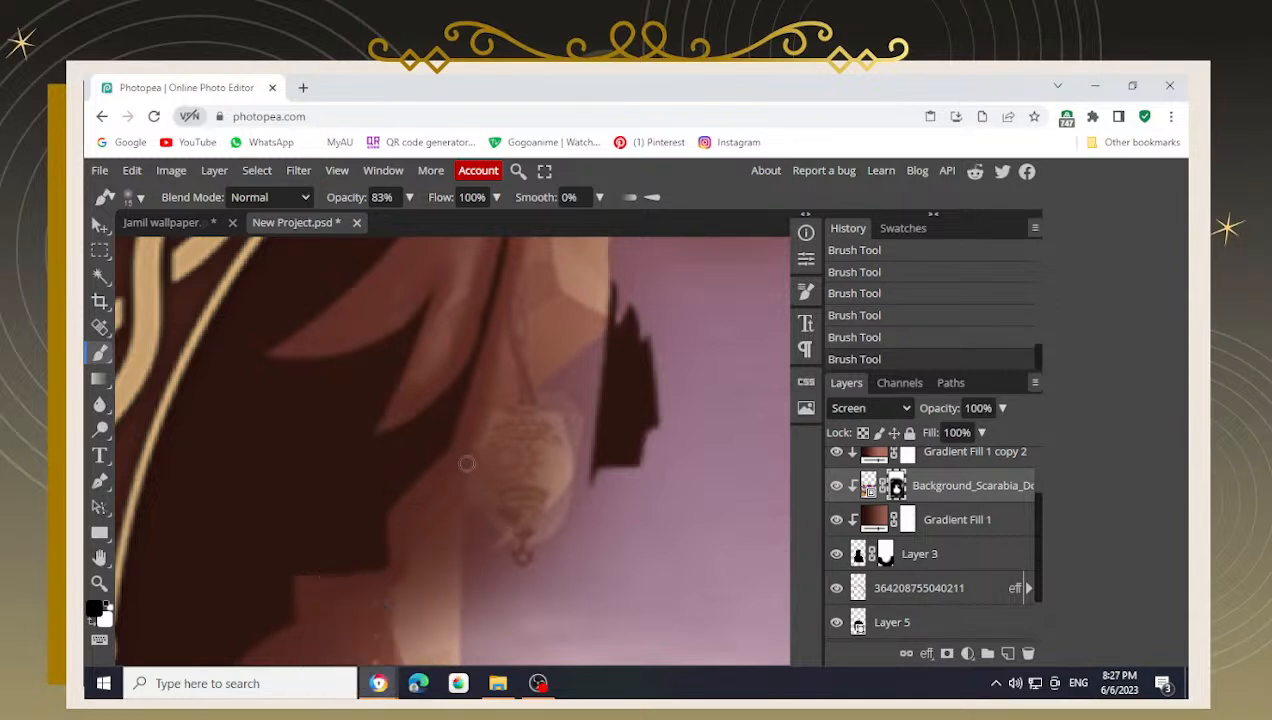
# - Lower the brush opacity to 27% and darken the scene around the jagged dark notch beside the left hair strands
pyautogui.press('space')
pyautogui.moveTo(600, 320)
pyautogui.mouseDown()
pyautogui.moveTo(486, 480)
pyautogui.moveTo(496, 428)
pyautogui.moveTo(497, 463)
pyautogui.mouseUp()
pyautogui.hotkey('ctrl', 'z')
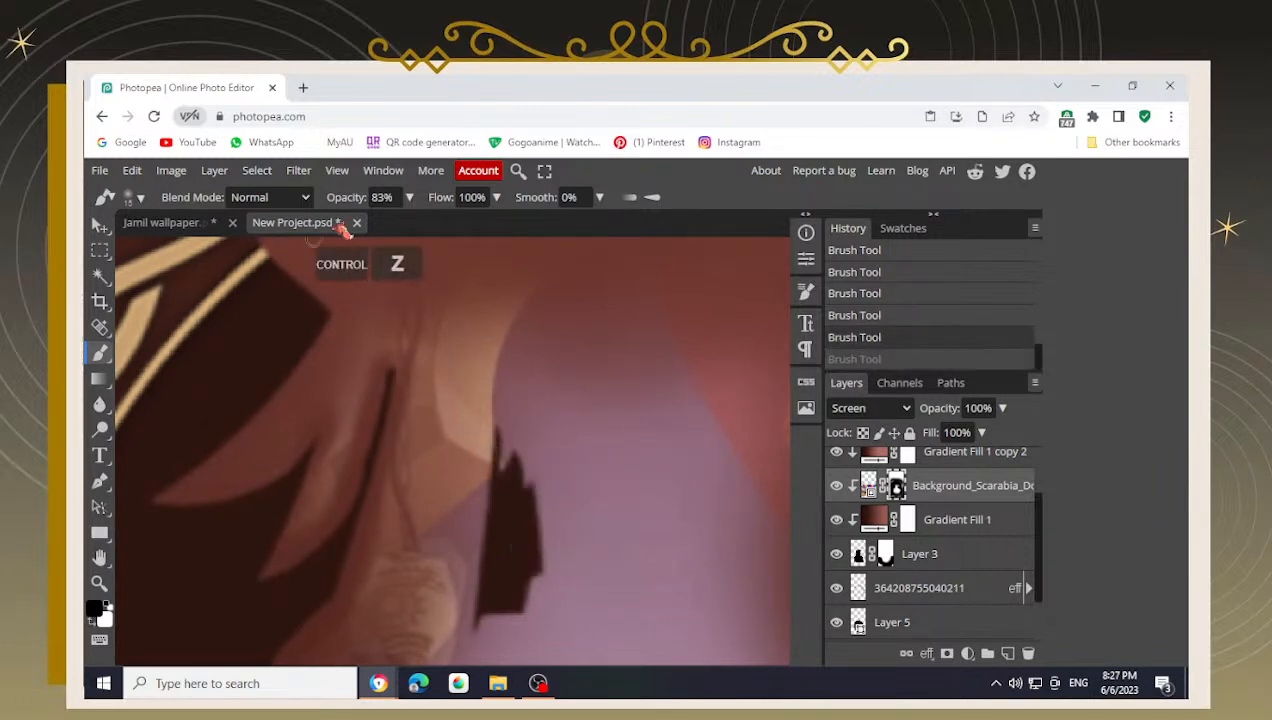
pyautogui.moveTo(409, 197)
pyautogui.mouseDown()
pyautogui.moveTo(350, 222)
pyautogui.moveTo(364, 226)
pyautogui.mouseUp()
pyautogui.click(520, 523)
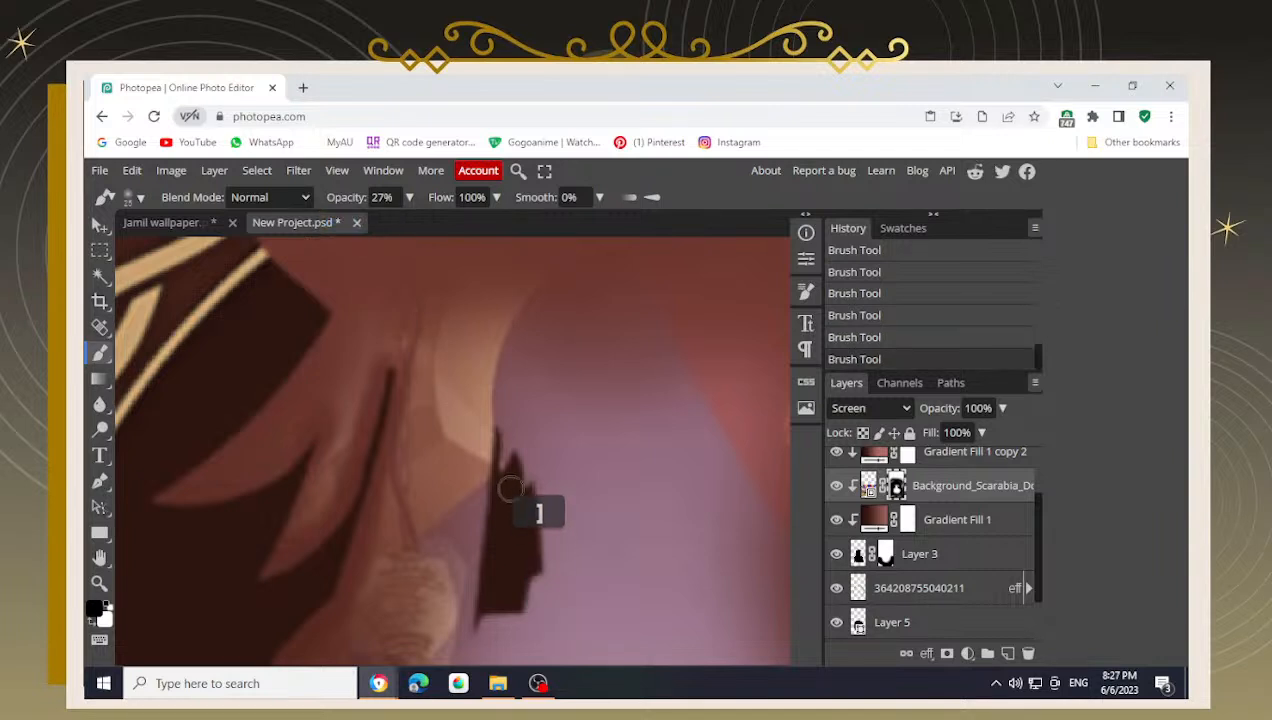
pyautogui.moveTo(557, 443)
pyautogui.mouseDown()
pyautogui.moveTo(507, 480)
pyautogui.moveTo(505, 430)
pyautogui.moveTo(516, 552)
pyautogui.mouseUp()
pyautogui.moveTo(527, 508)
pyautogui.mouseDown()
pyautogui.moveTo(523, 546)
pyautogui.moveTo(543, 549)
pyautogui.moveTo(520, 585)
pyautogui.moveTo(545, 562)
pyautogui.moveTo(507, 606)
pyautogui.mouseUp()
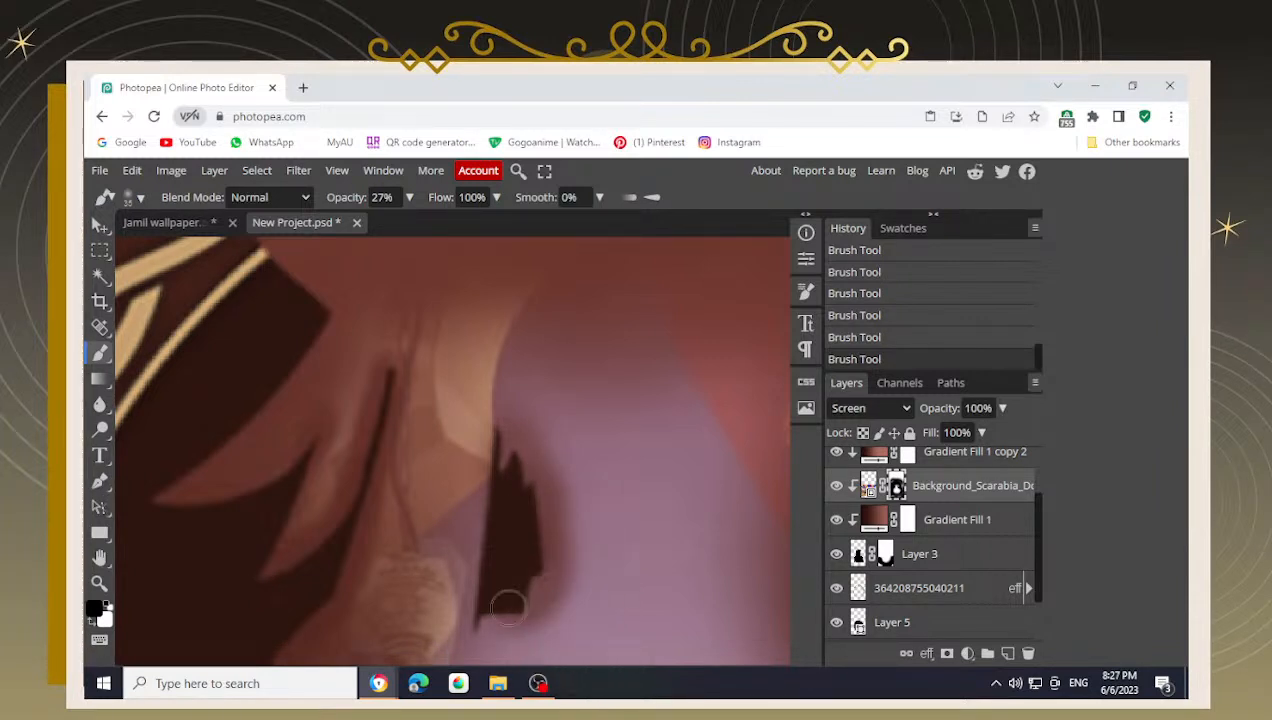
# - Undo the recent brush strokes around the jagged notch and switch the brush to white
pyautogui.scroll(-4, 578, 548)
pyautogui.hotkey('ctrl', 'z')
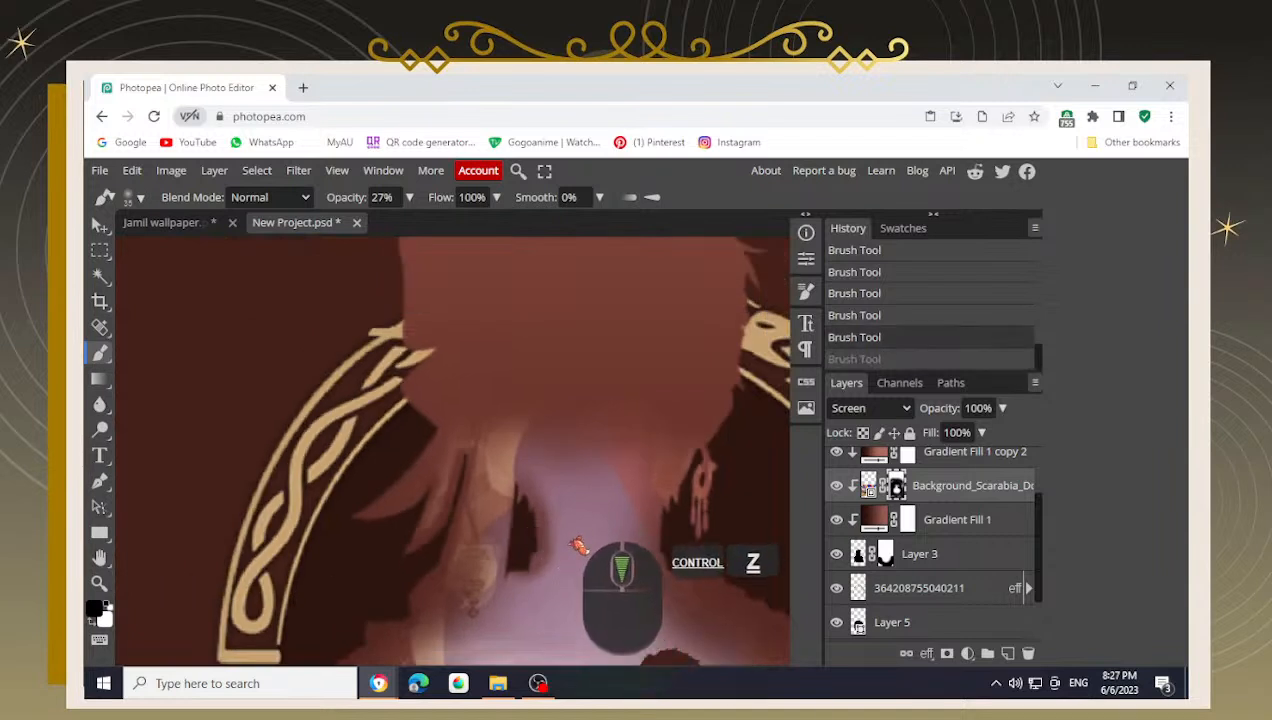
pyautogui.hotkey('ctrl', 'z')
pyautogui.hotkey('ctrl', 'z')
pyautogui.press('z')
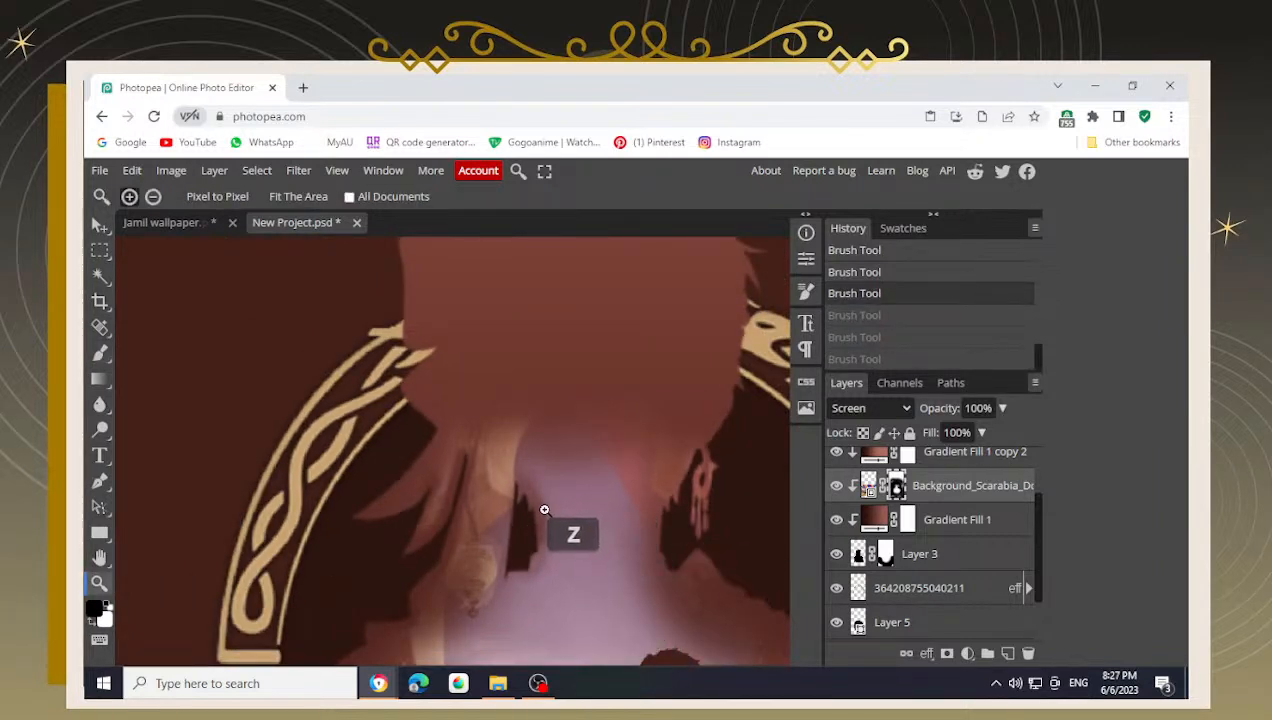
pyautogui.press('b')
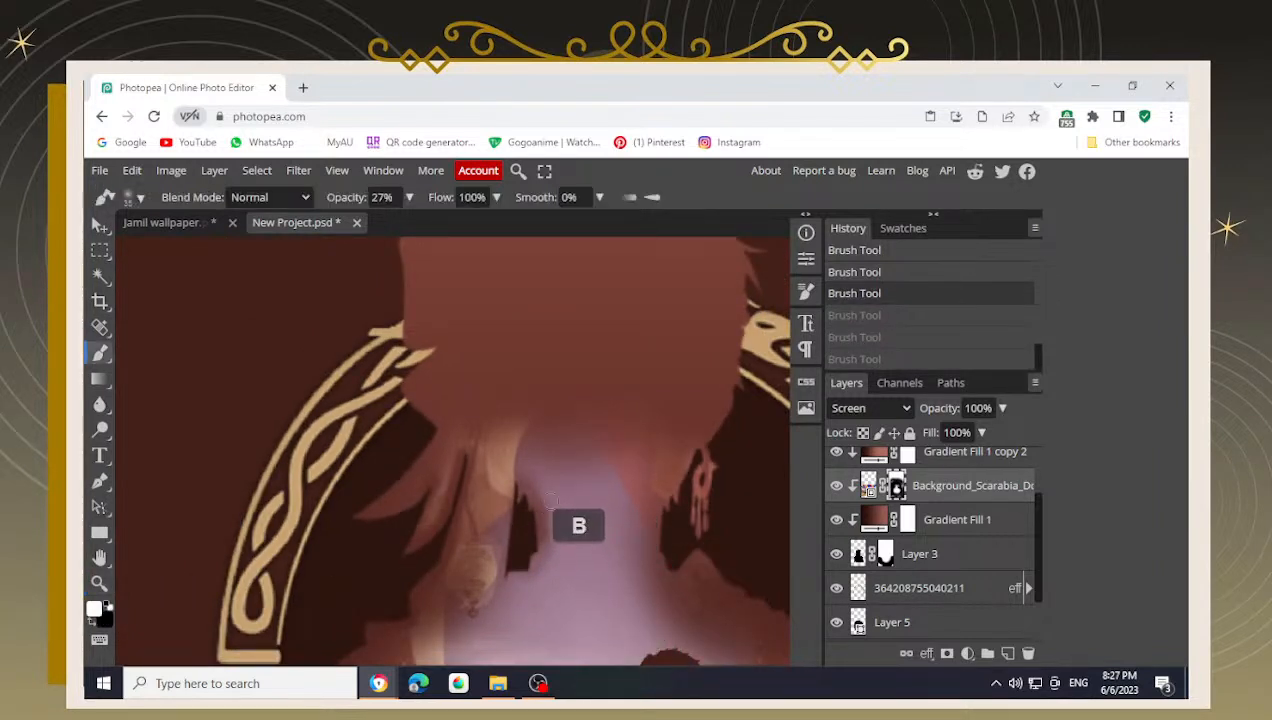
pyautogui.click(557, 515)
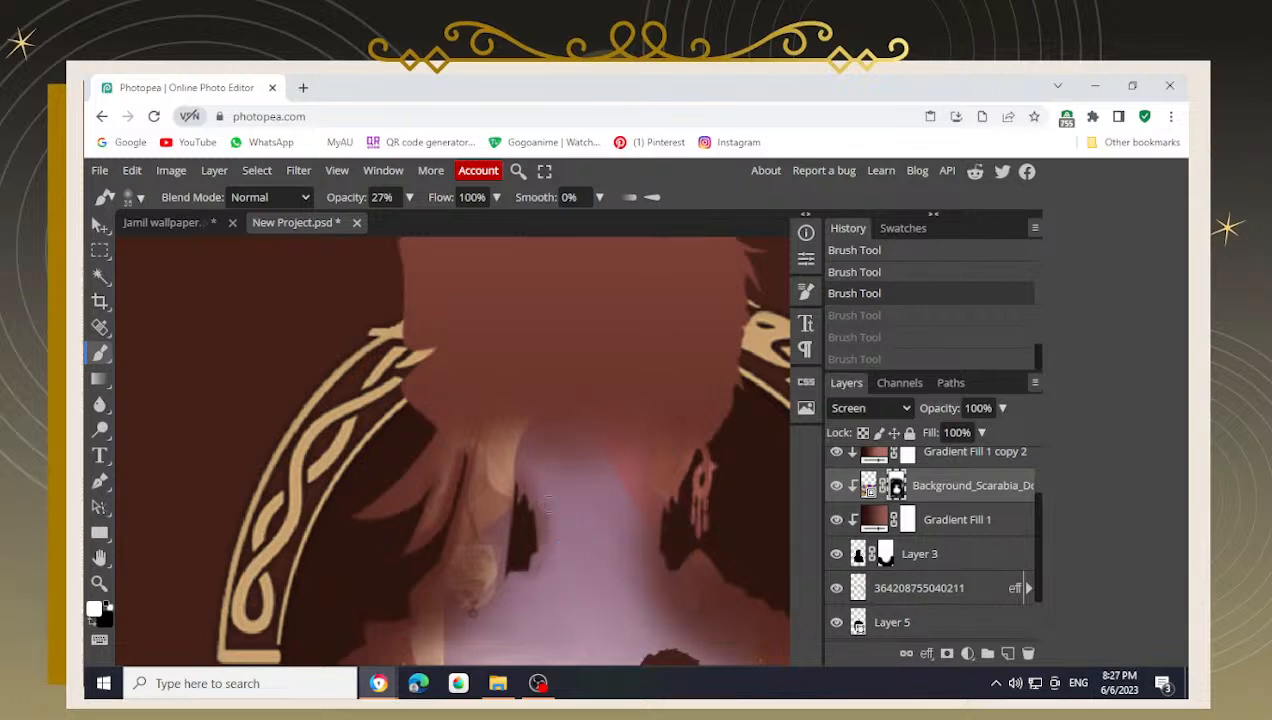
pyautogui.hotkey('ctrl', 'z')
pyautogui.hotkey('ctrl', 'z')
pyautogui.hotkey('ctrl', 'z')
pyautogui.hotkey('ctrl', 'z')
pyautogui.hotkey('ctrl', 'z')
pyautogui.hotkey('ctrl', 'z')
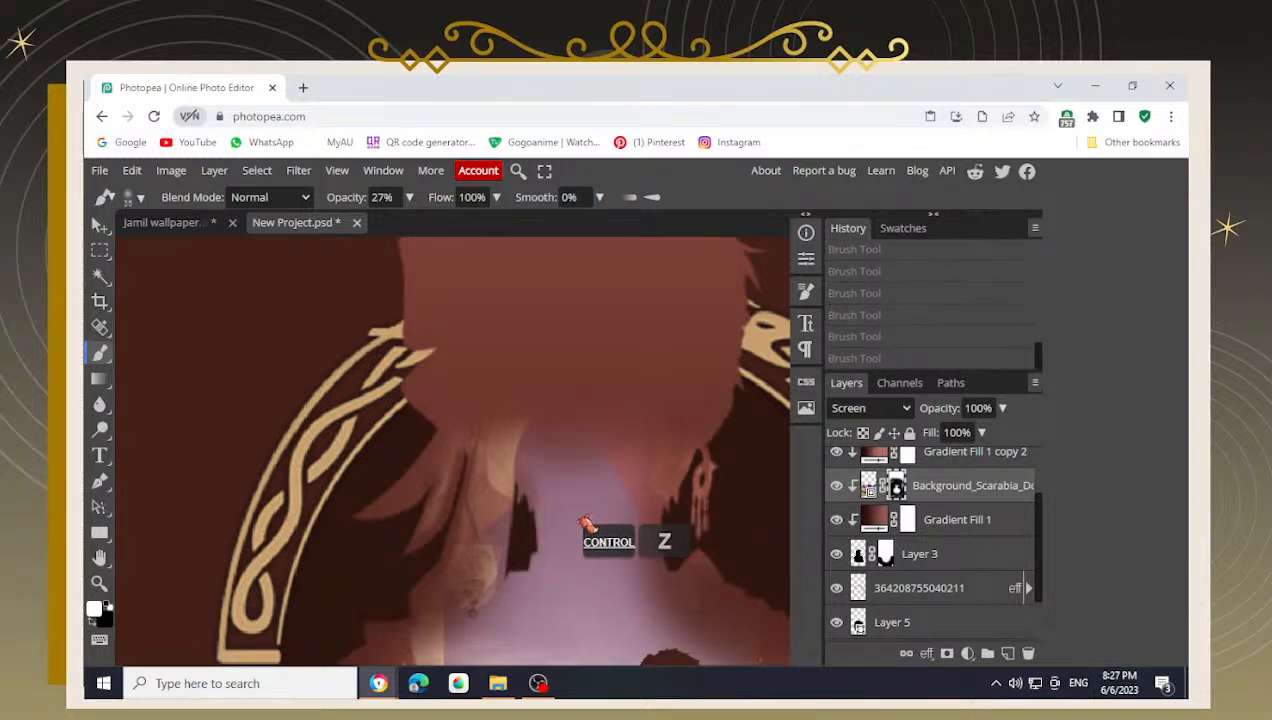
pyautogui.scroll(-8, 584, 522)
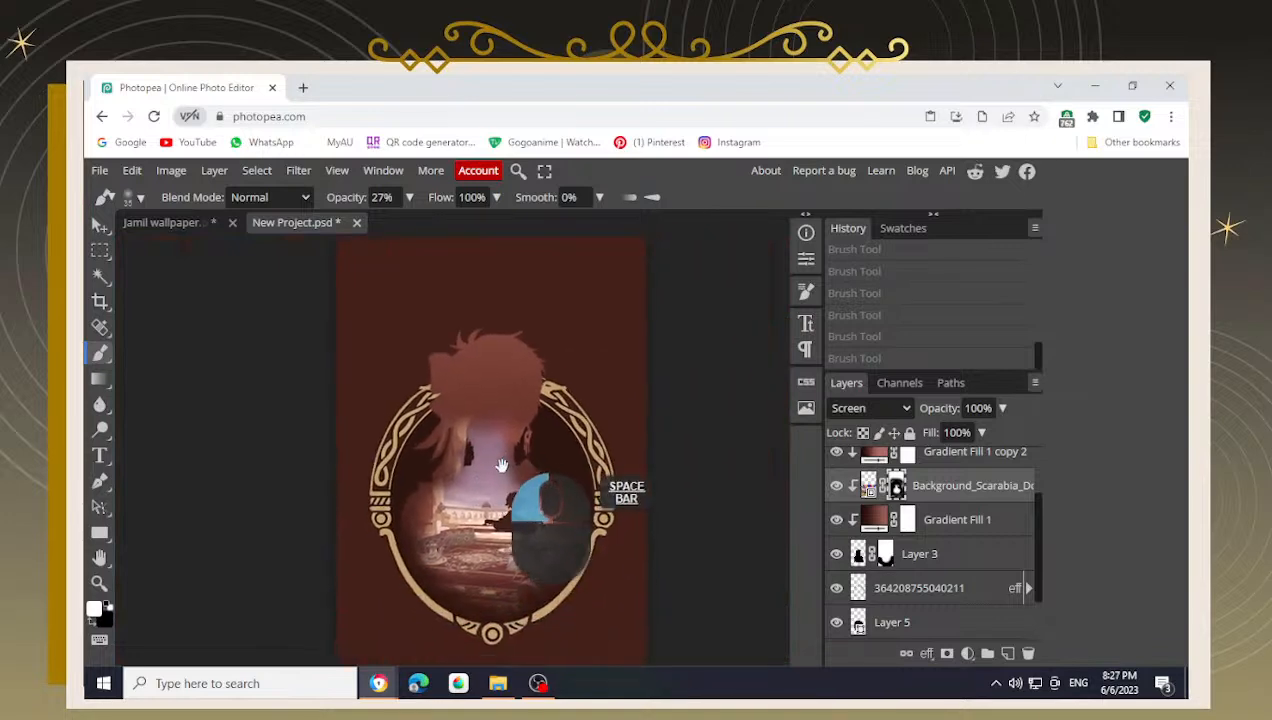
pyautogui.scroll(8, 588, 522)
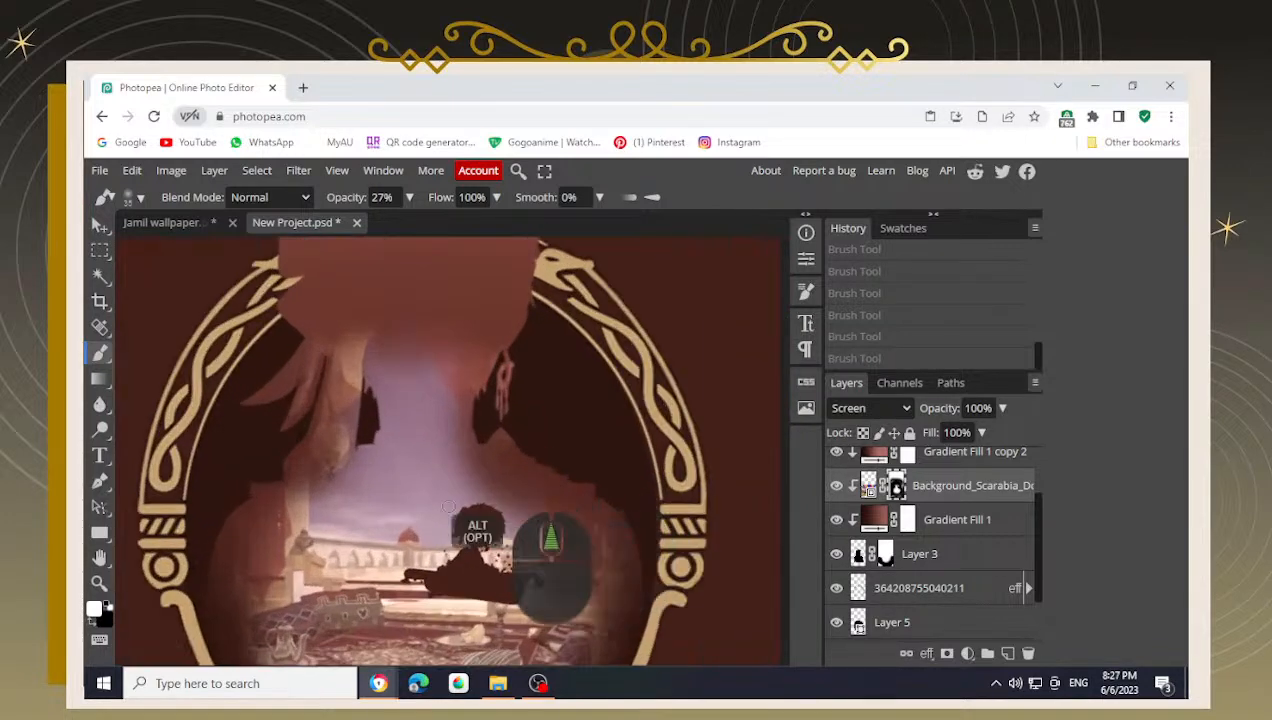
pyautogui.moveTo(508, 460)
pyautogui.mouseDown()
pyautogui.moveTo(495, 499)
pyautogui.moveTo(357, 414)
pyautogui.mouseUp()
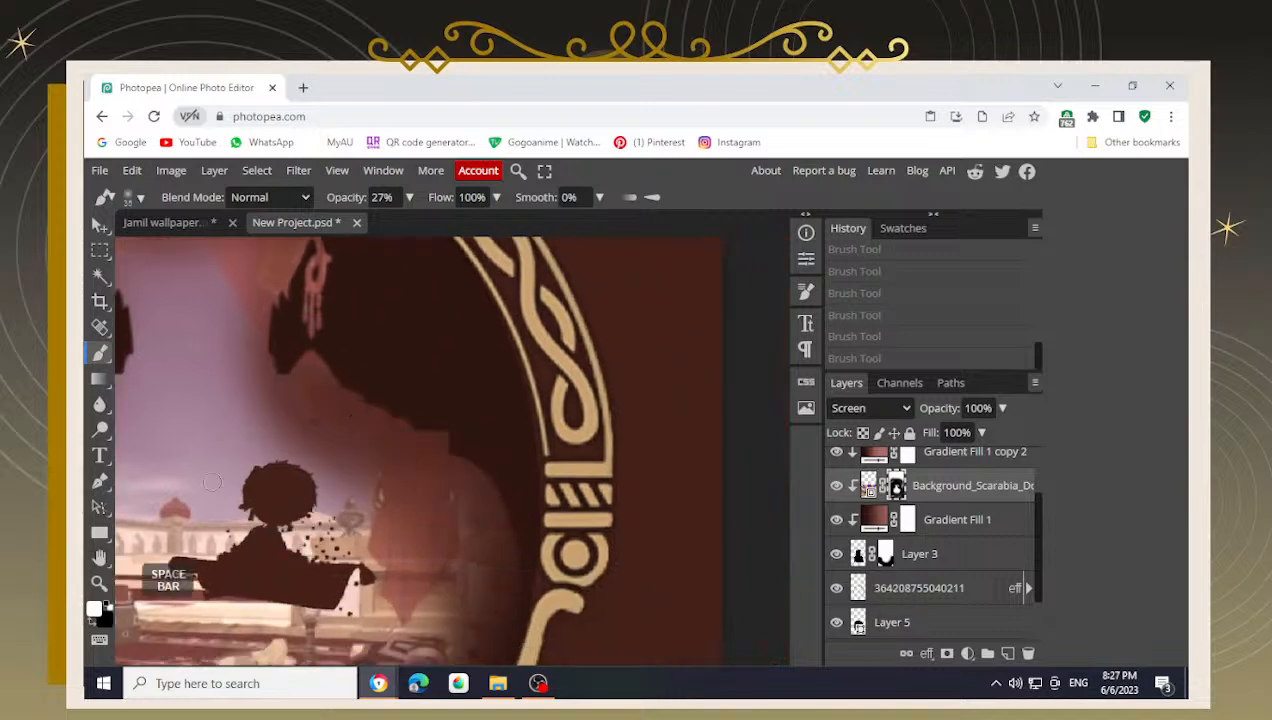
# - Switch the brush to black and darken the scene around the jagged dark notch beside the earring, undoing the last stroke
pyautogui.scroll(-3, 294, 424)
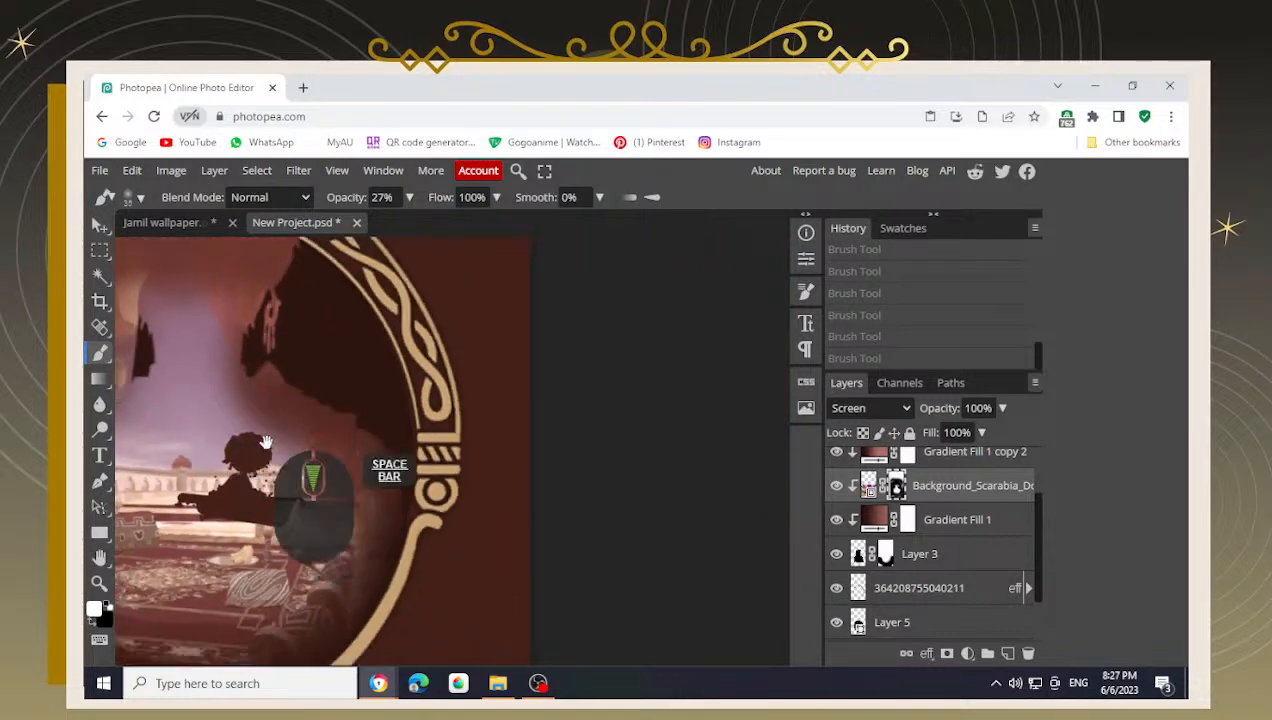
pyautogui.moveTo(298, 442); pyautogui.dragTo(516, 478)
pyautogui.moveTo(397, 364); pyautogui.dragTo(383, 528)
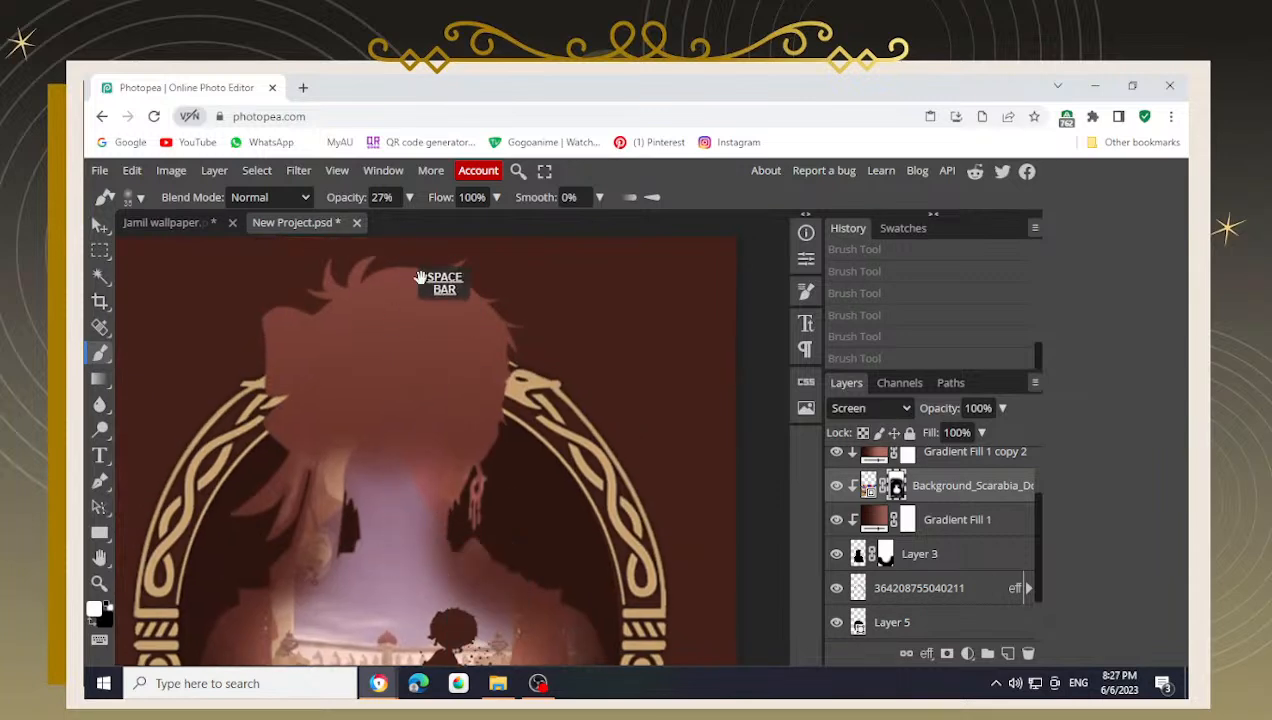
pyautogui.moveTo(436, 488); pyautogui.dragTo(454, 292)
pyautogui.moveTo(475, 533); pyautogui.dragTo(409, 514)
pyautogui.scroll(3, 443, 408)
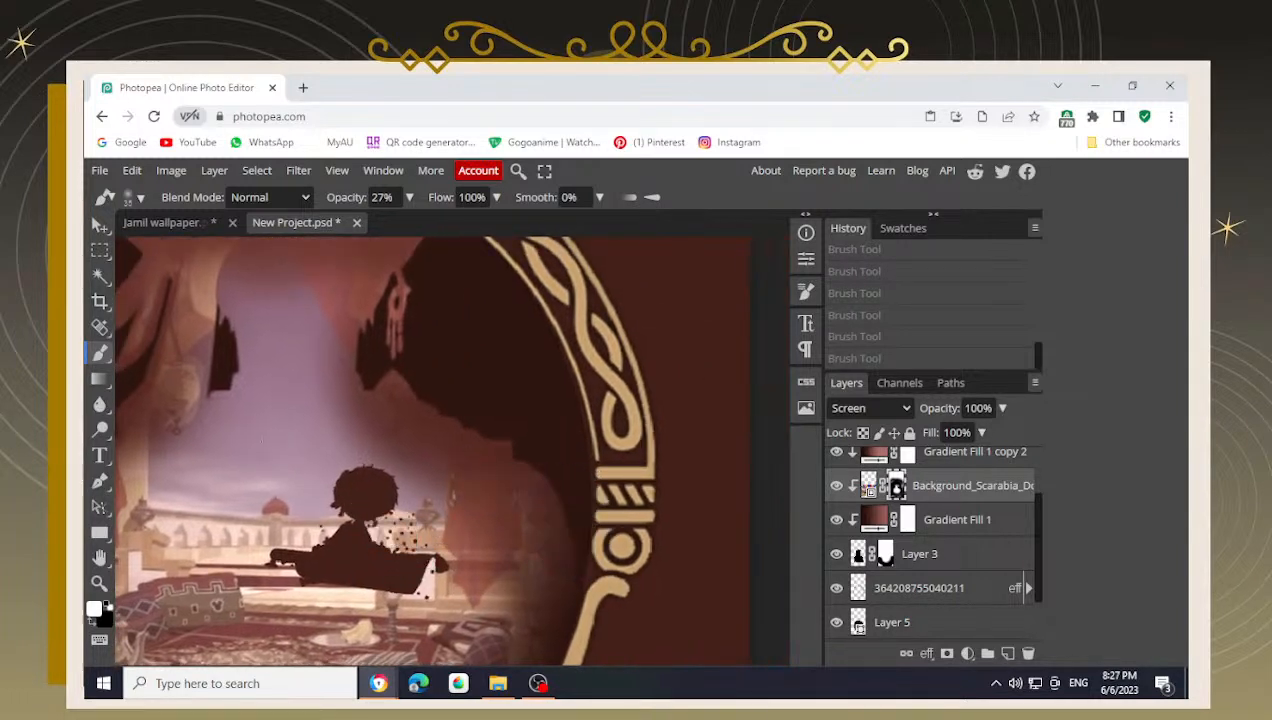
pyautogui.scroll(2, 395, 395)
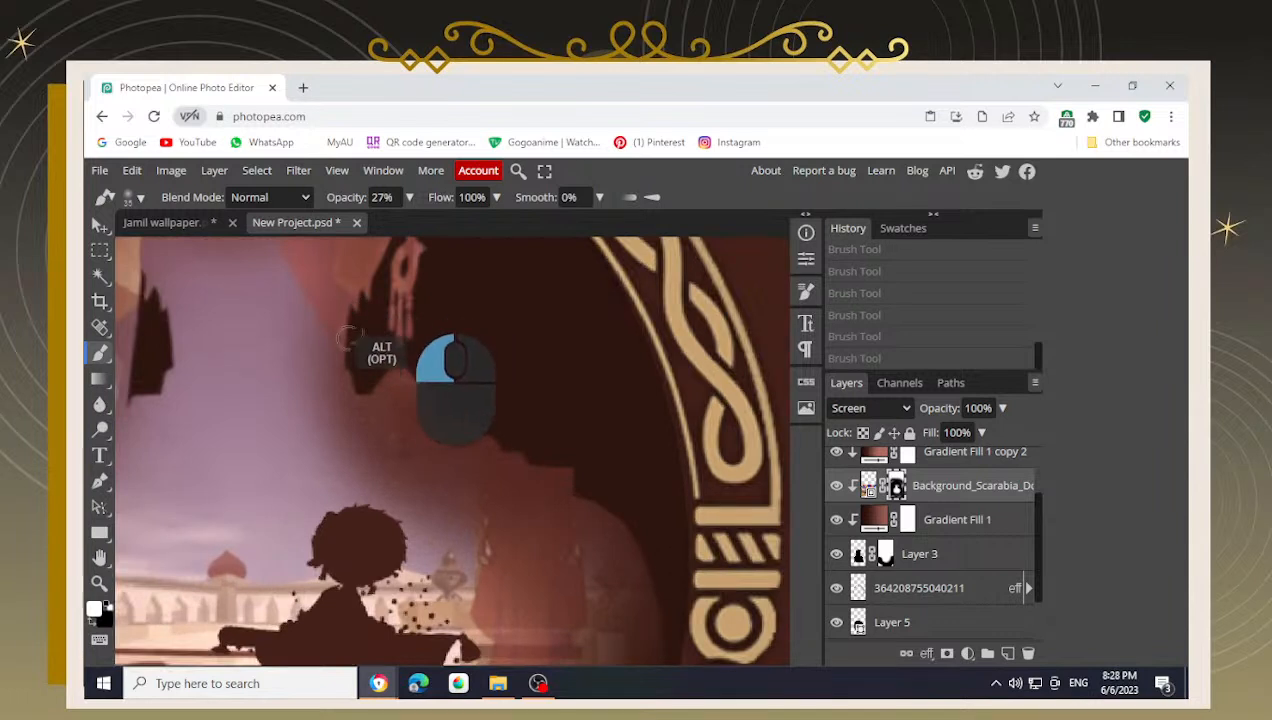
pyautogui.hotkey('ctrl', 'z')
pyautogui.press('x')
pyautogui.moveTo(360, 308)
pyautogui.mouseDown()
pyautogui.moveTo(369, 290)
pyautogui.moveTo(355, 375)
pyautogui.moveTo(386, 376)
pyautogui.mouseUp()
pyautogui.moveTo(396, 376)
pyautogui.mouseDown()
pyautogui.moveTo(431, 410)
pyautogui.moveTo(416, 389)
pyautogui.moveTo(434, 398)
pyautogui.moveTo(359, 379)
pyautogui.moveTo(353, 361)
pyautogui.moveTo(353, 389)
pyautogui.moveTo(397, 373)
pyautogui.moveTo(503, 433)
pyautogui.moveTo(413, 380)
pyautogui.moveTo(356, 377)
pyautogui.mouseUp()
pyautogui.hotkey('ctrl', 'z')
# - Darken the scene with the black brush along the right shoulder edge, from below the earring notch toward the frame
pyautogui.moveTo(460, 402); pyautogui.dragTo(527, 450)
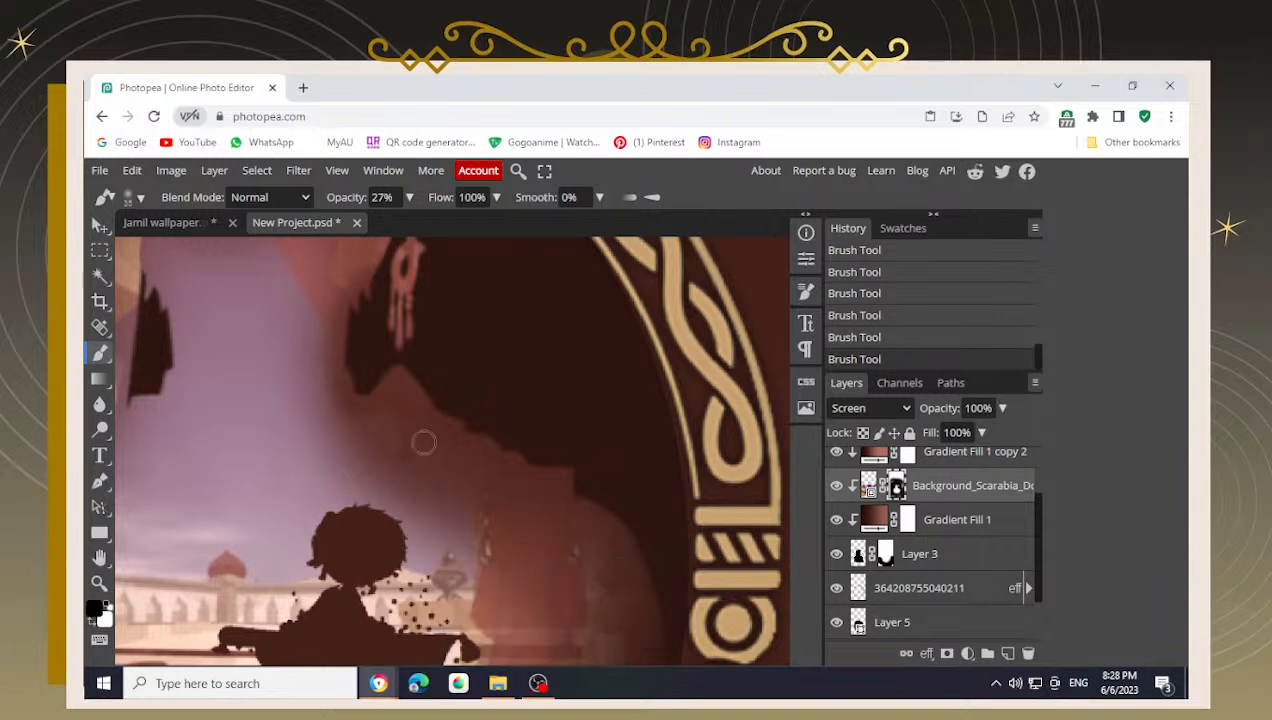
pyautogui.moveTo(418, 382); pyautogui.dragTo(540, 452)
pyautogui.moveTo(490, 522); pyautogui.dragTo(372, 381)
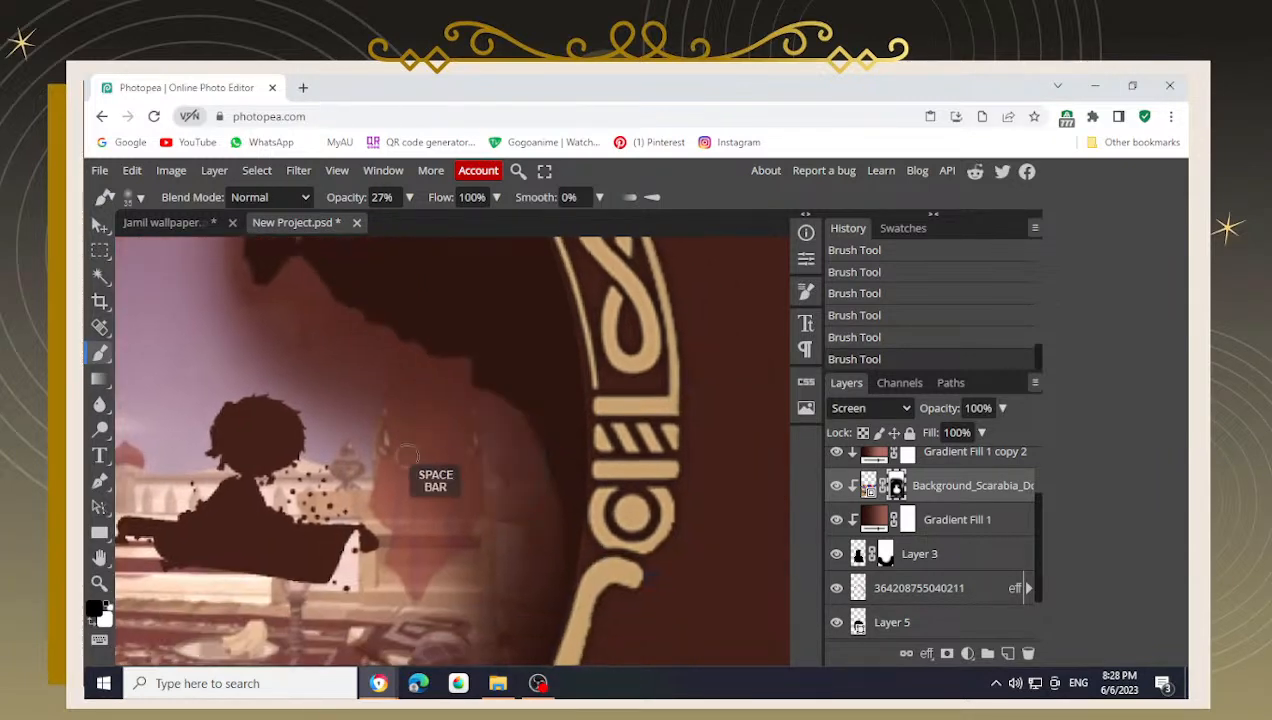
pyautogui.scroll(-5, 365, 404)
pyautogui.moveTo(277, 436); pyautogui.dragTo(357, 439)
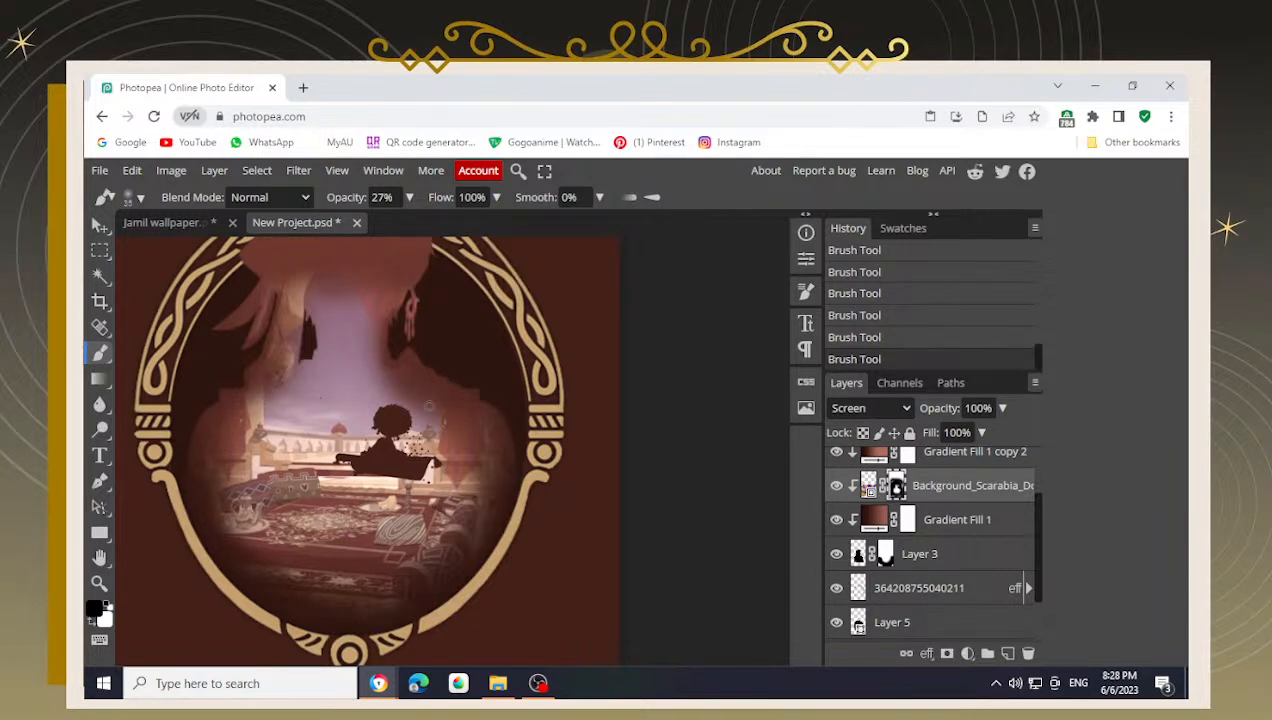
# - Lower the brush opacity to 12%, enlarge the brush to 175 px and softly darken the sky above the carpet rider toward the curtain
pyautogui.scroll(4, 398, 367)
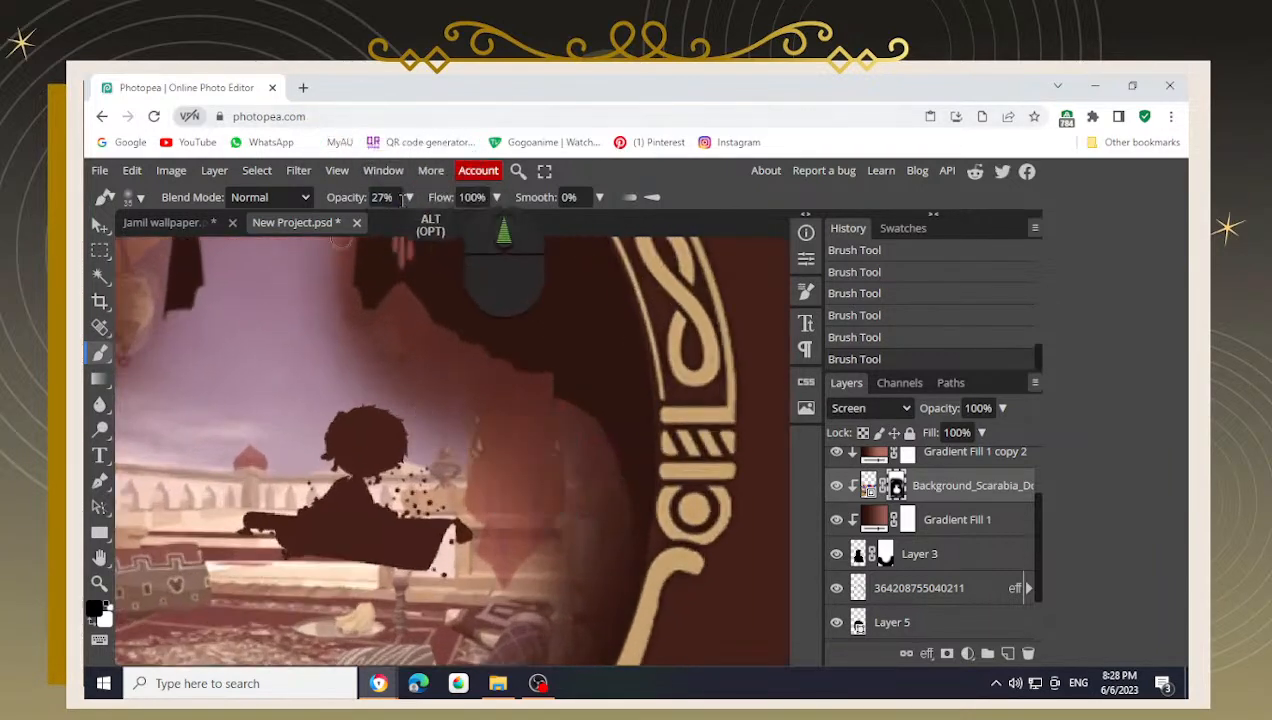
pyautogui.click(409, 198)
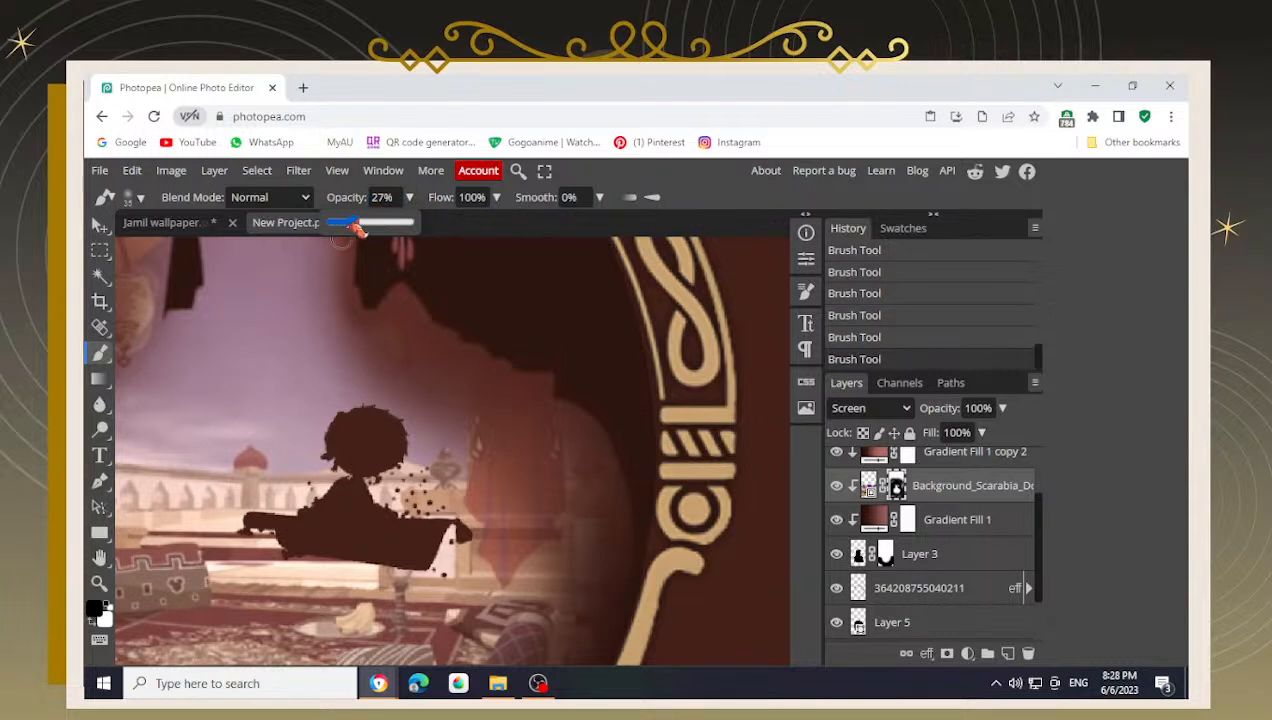
pyautogui.moveTo(357, 228); pyautogui.dragTo(340, 223)
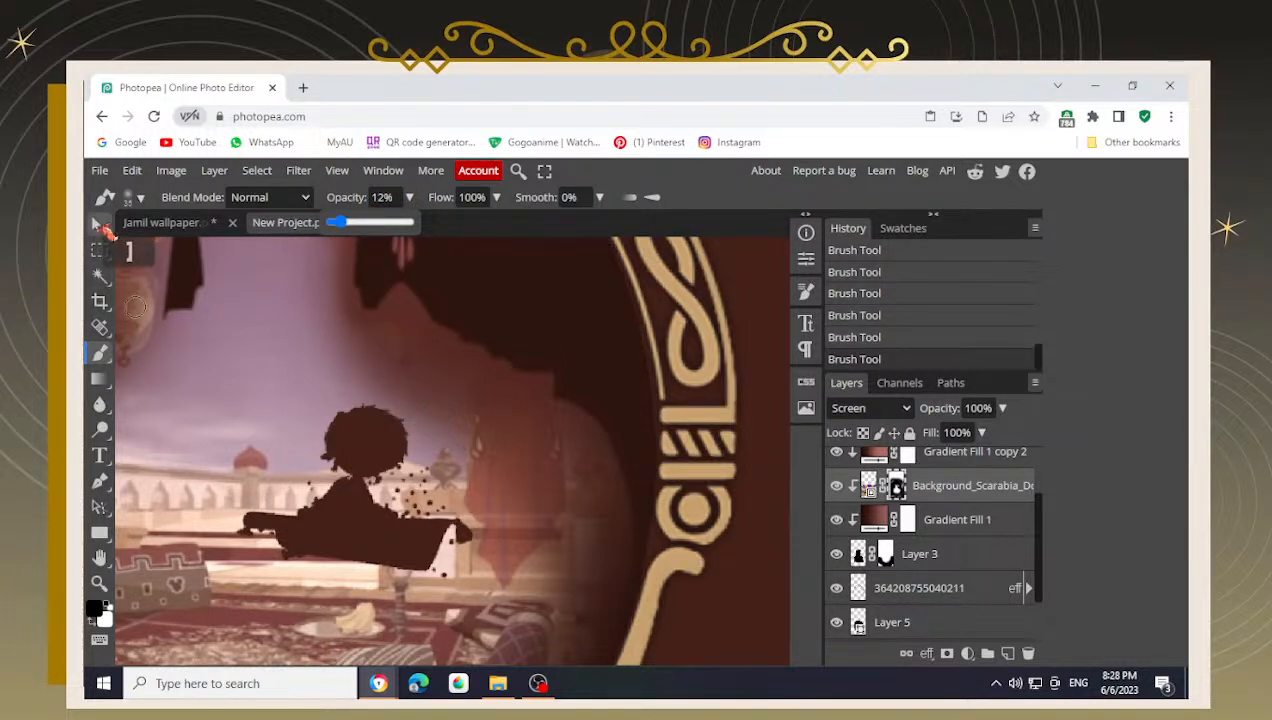
pyautogui.click(101, 225)
pyautogui.click(99, 355)
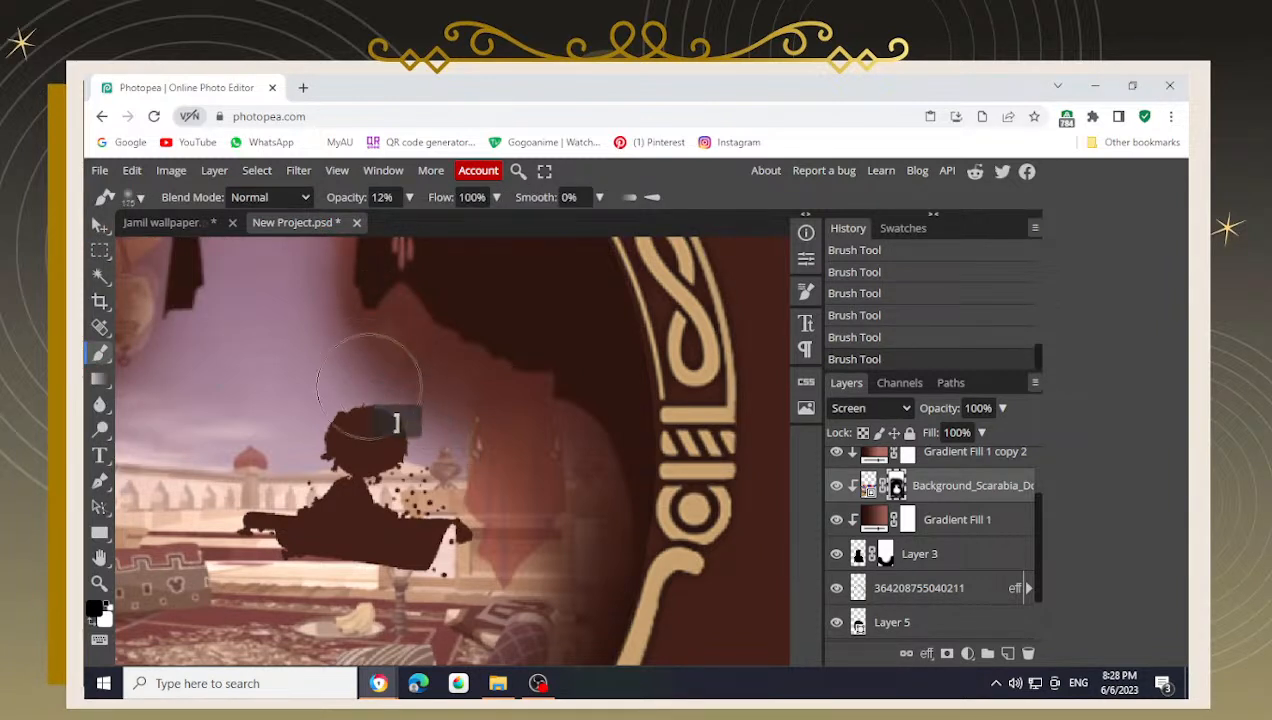
pyautogui.moveTo(368, 383)
pyautogui.mouseDown()
pyautogui.moveTo(420, 452)
pyautogui.moveTo(384, 446)
pyautogui.moveTo(447, 510)
pyautogui.moveTo(463, 441)
pyautogui.mouseUp()
pyautogui.press('space')
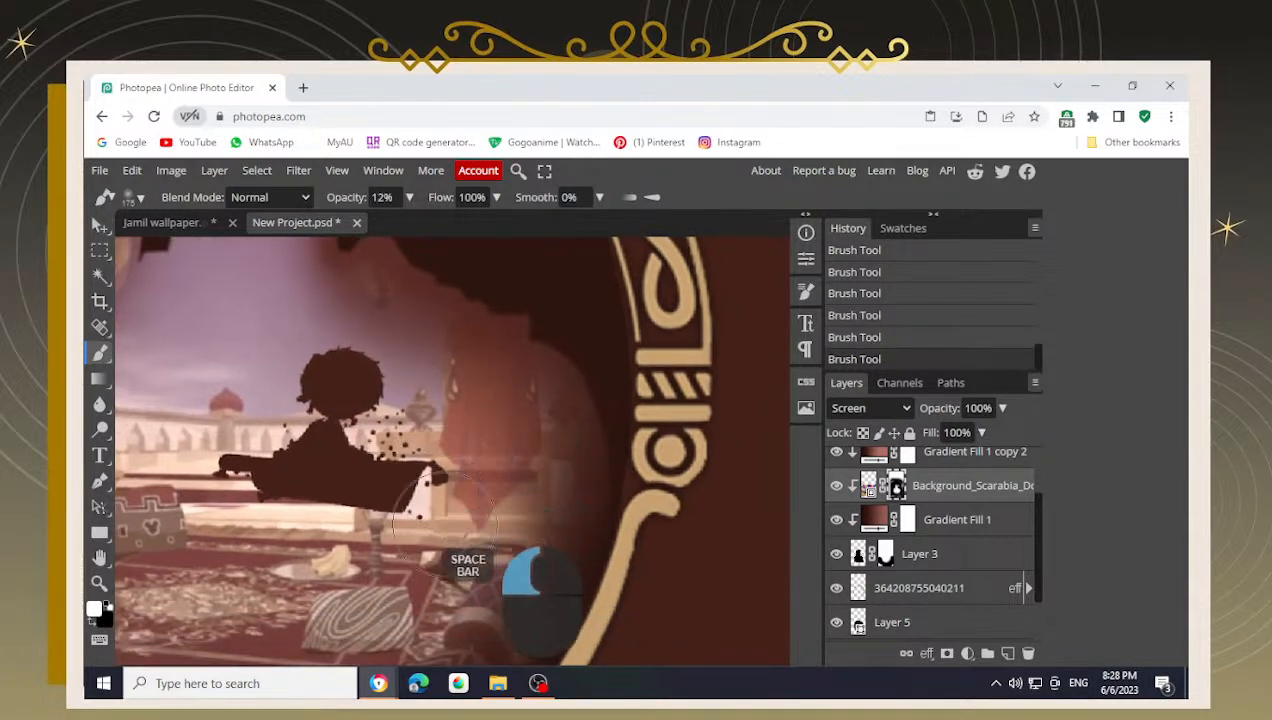
# - Switch the brush to white and lightly blend the scene back around the red curtain beside the flying carpet
pyautogui.moveTo(400, 493)
pyautogui.mouseDown()
pyautogui.moveTo(423, 520)
pyautogui.moveTo(457, 497)
pyautogui.moveTo(472, 557)
pyautogui.moveTo(487, 495)
pyautogui.moveTo(442, 561)
pyautogui.mouseUp()
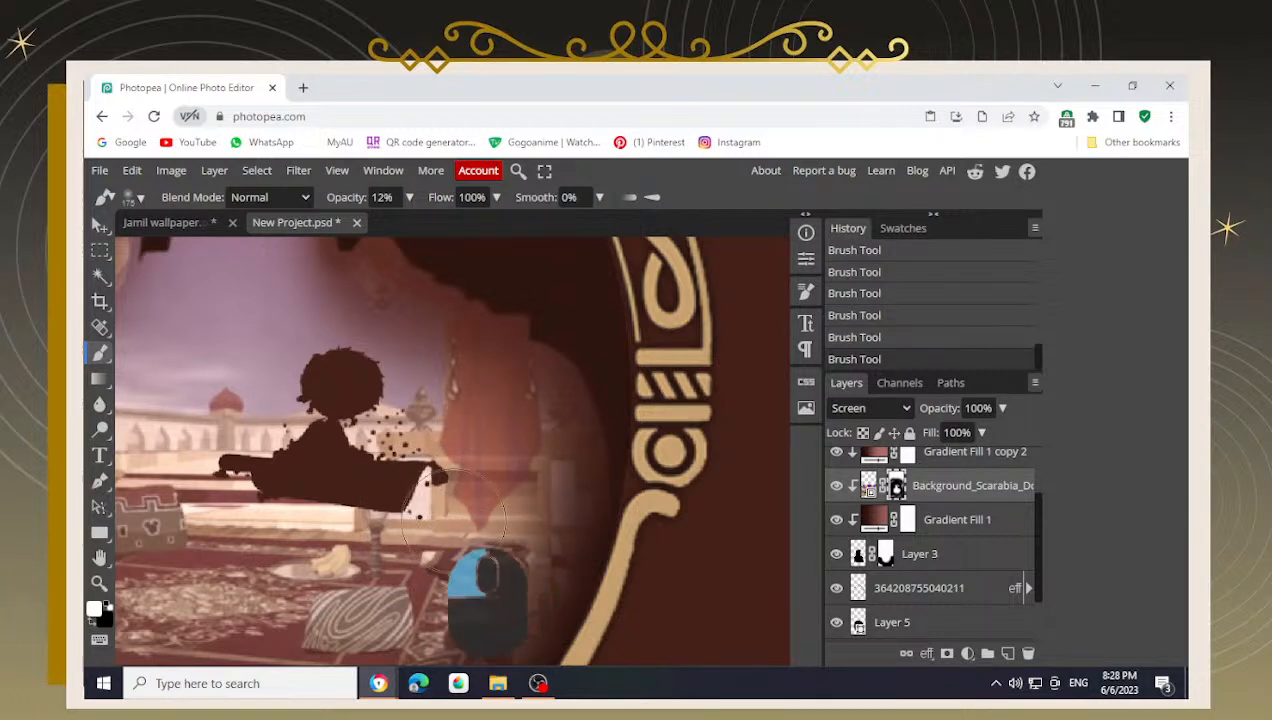
pyautogui.press('space')
pyautogui.moveTo(426, 420)
pyautogui.mouseDown()
pyautogui.moveTo(484, 462)
pyautogui.moveTo(462, 478)
pyautogui.mouseUp()
pyautogui.scroll(-5, 418, 445)
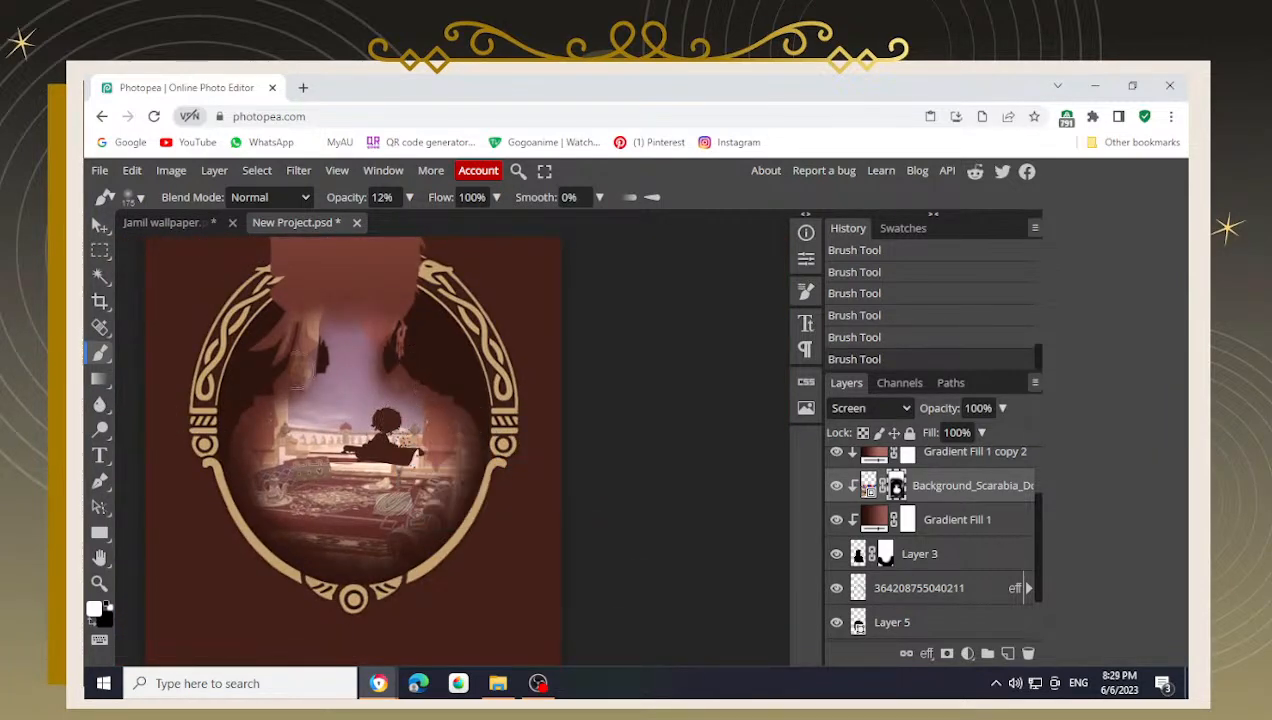
# - Switch to a smaller black brush and darken the scene along the right shoulder edge down to the frame's round ornament
pyautogui.scroll(5, 236, 402)
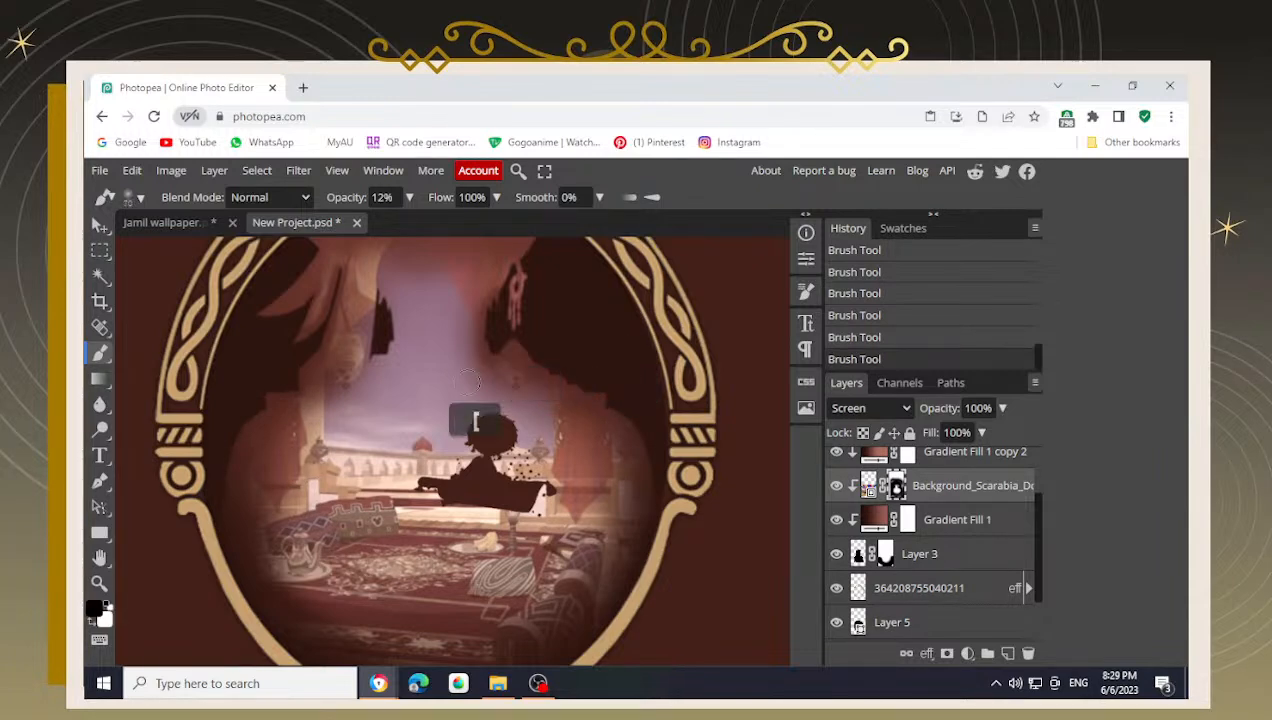
pyautogui.scroll(8, 270, 398)
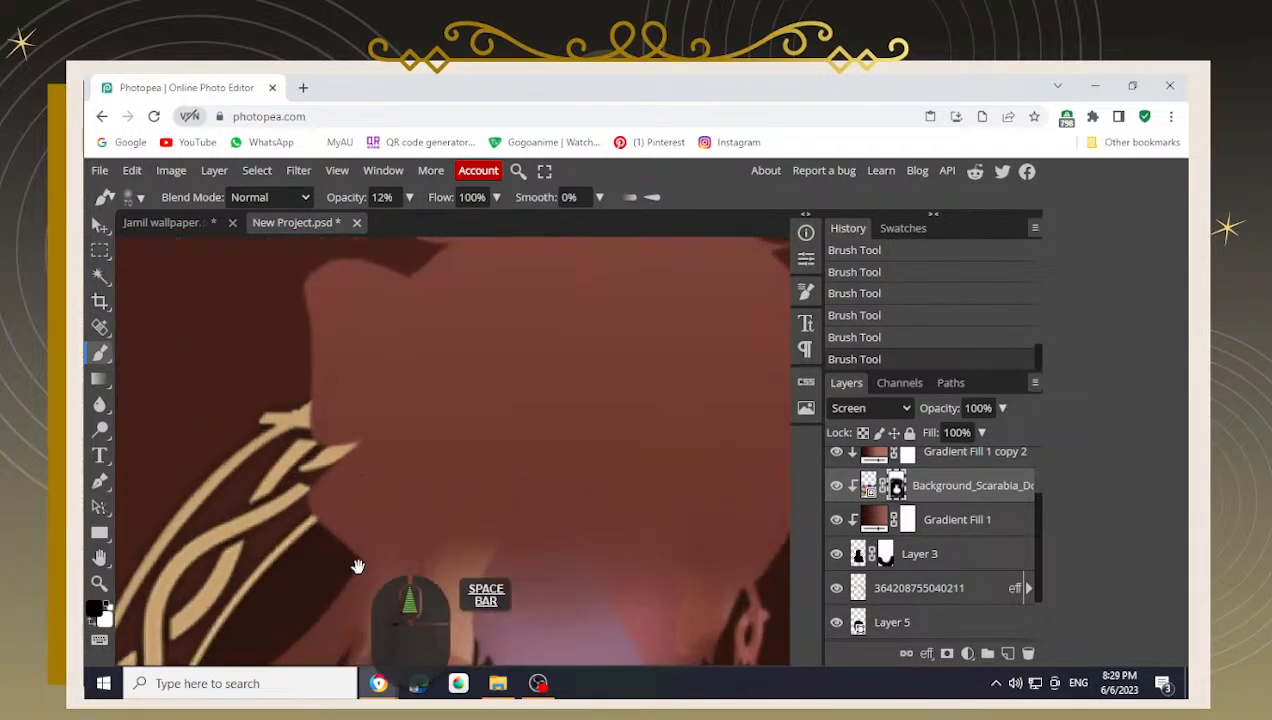
pyautogui.moveTo(408, 572); pyautogui.dragTo(324, 267)
pyautogui.moveTo(618, 518)
pyautogui.mouseDown()
pyautogui.moveTo(401, 350)
pyautogui.moveTo(470, 305)
pyautogui.moveTo(454, 284)
pyautogui.moveTo(656, 426)
pyautogui.mouseUp()
pyautogui.moveTo(647, 483)
pyautogui.mouseDown()
pyautogui.moveTo(483, 383)
pyautogui.moveTo(477, 335)
pyautogui.moveTo(521, 378)
pyautogui.moveTo(517, 426)
pyautogui.moveTo(511, 341)
pyautogui.moveTo(540, 483)
pyautogui.moveTo(515, 462)
pyautogui.moveTo(504, 328)
pyautogui.mouseUp()
pyautogui.moveTo(468, 282); pyautogui.dragTo(514, 385)
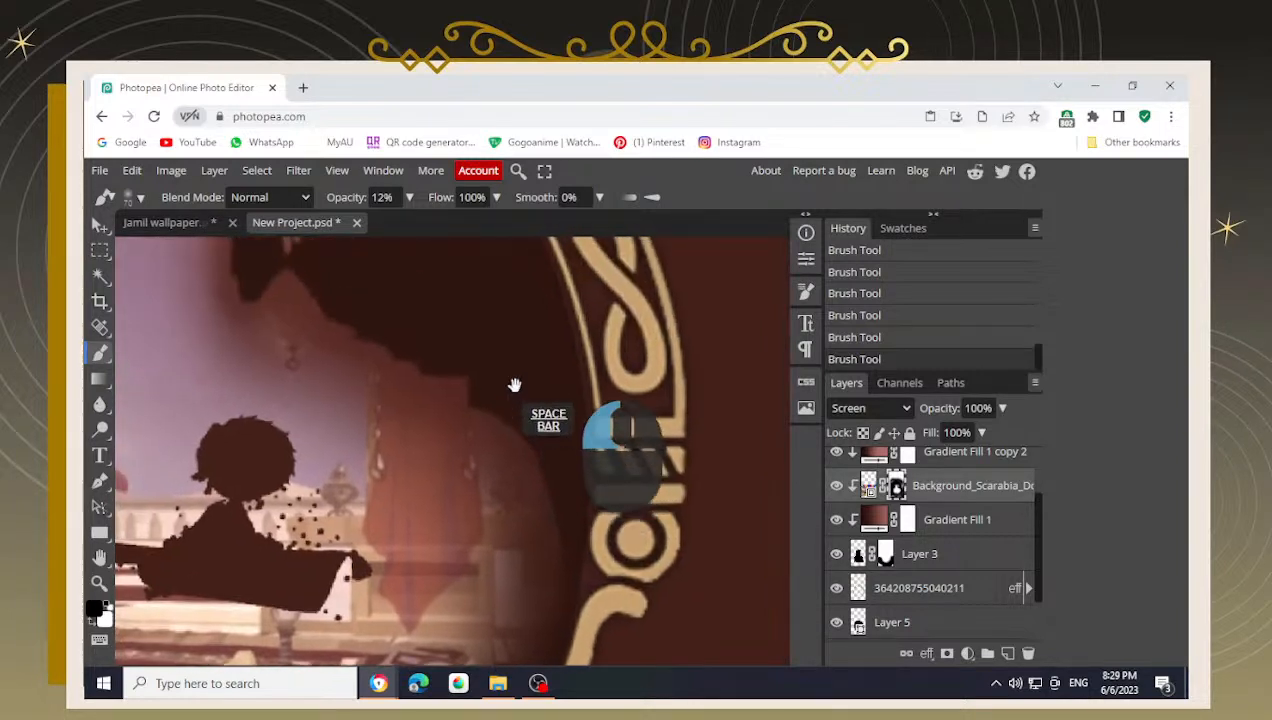
pyautogui.scroll(3, 514, 385)
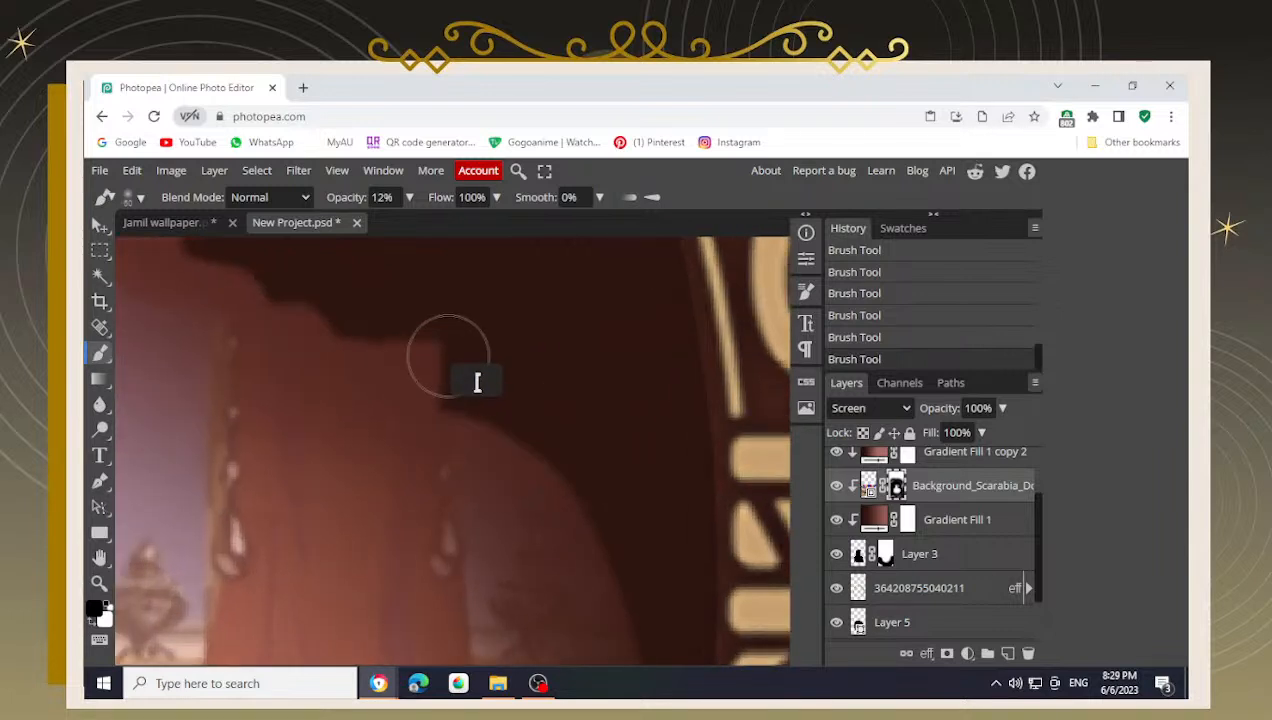
pyautogui.moveTo(454, 348)
pyautogui.mouseDown()
pyautogui.moveTo(330, 327)
pyautogui.moveTo(312, 300)
pyautogui.mouseUp()
pyautogui.moveTo(456, 394)
pyautogui.mouseDown()
pyautogui.moveTo(502, 417)
pyautogui.moveTo(560, 482)
pyautogui.mouseUp()
pyautogui.moveTo(581, 501); pyautogui.dragTo(430, 311)
pyautogui.moveTo(442, 340)
pyautogui.mouseDown()
pyautogui.moveTo(483, 450)
pyautogui.moveTo(402, 300)
pyautogui.moveTo(508, 578)
pyautogui.moveTo(463, 357)
pyautogui.moveTo(498, 552)
pyautogui.moveTo(463, 446)
pyautogui.moveTo(469, 388)
pyautogui.moveTo(486, 502)
pyautogui.moveTo(474, 563)
pyautogui.moveTo(453, 387)
pyautogui.moveTo(478, 592)
pyautogui.moveTo(442, 383)
pyautogui.moveTo(461, 428)
pyautogui.mouseUp()
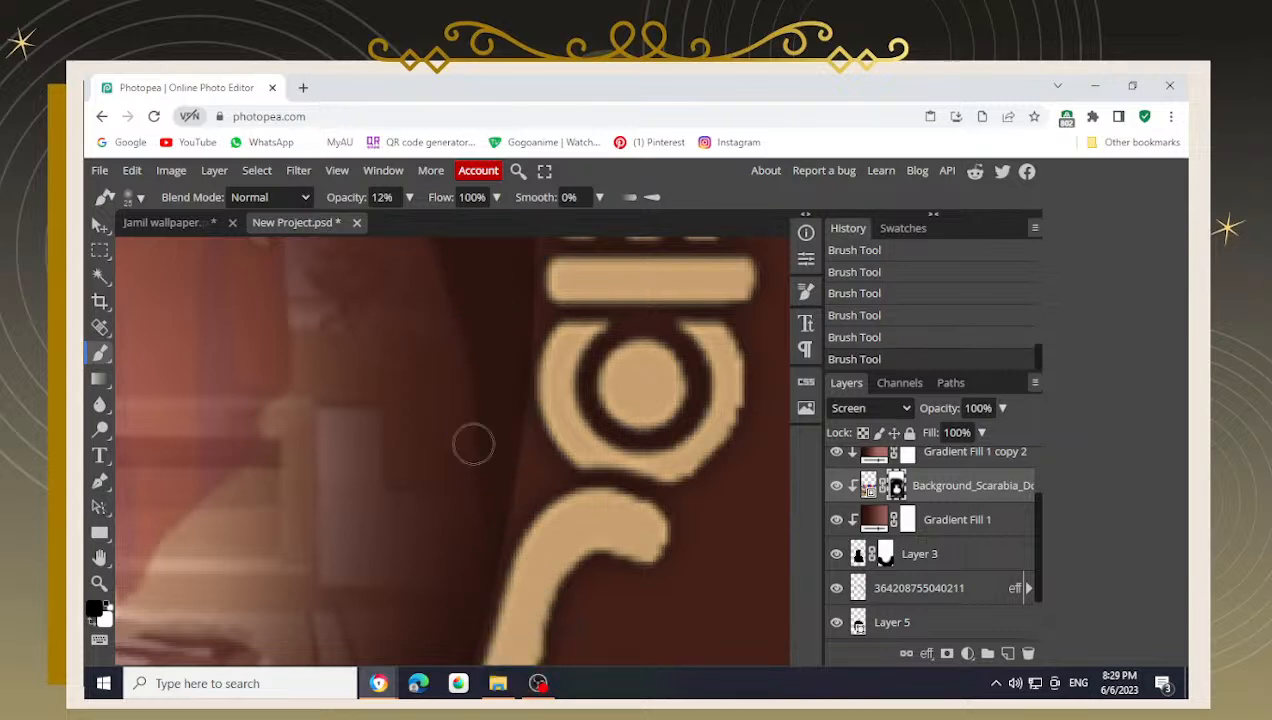
# - Switch to a 40 px white brush and lightly restore the scene along the inner edge of the notch beside the earring
pyautogui.scroll(-5, 473, 443)
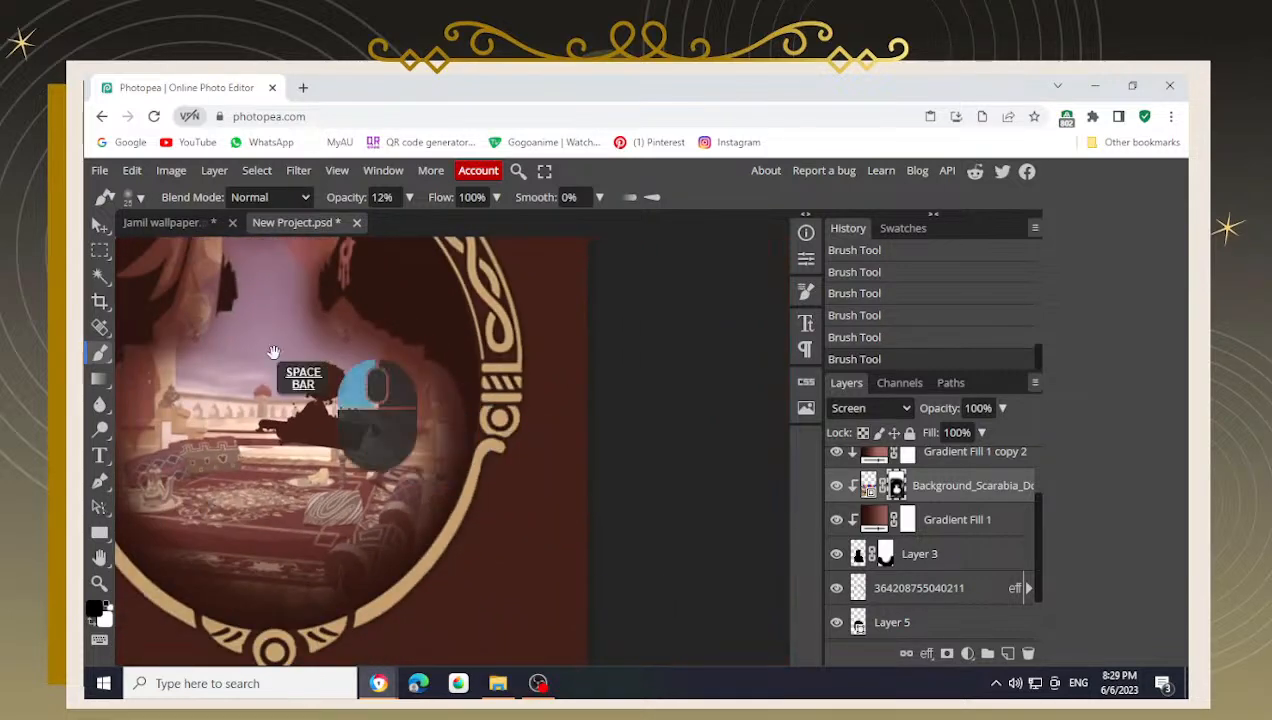
pyautogui.moveTo(274, 352); pyautogui.dragTo(440, 400)
pyautogui.scroll(5, 474, 344)
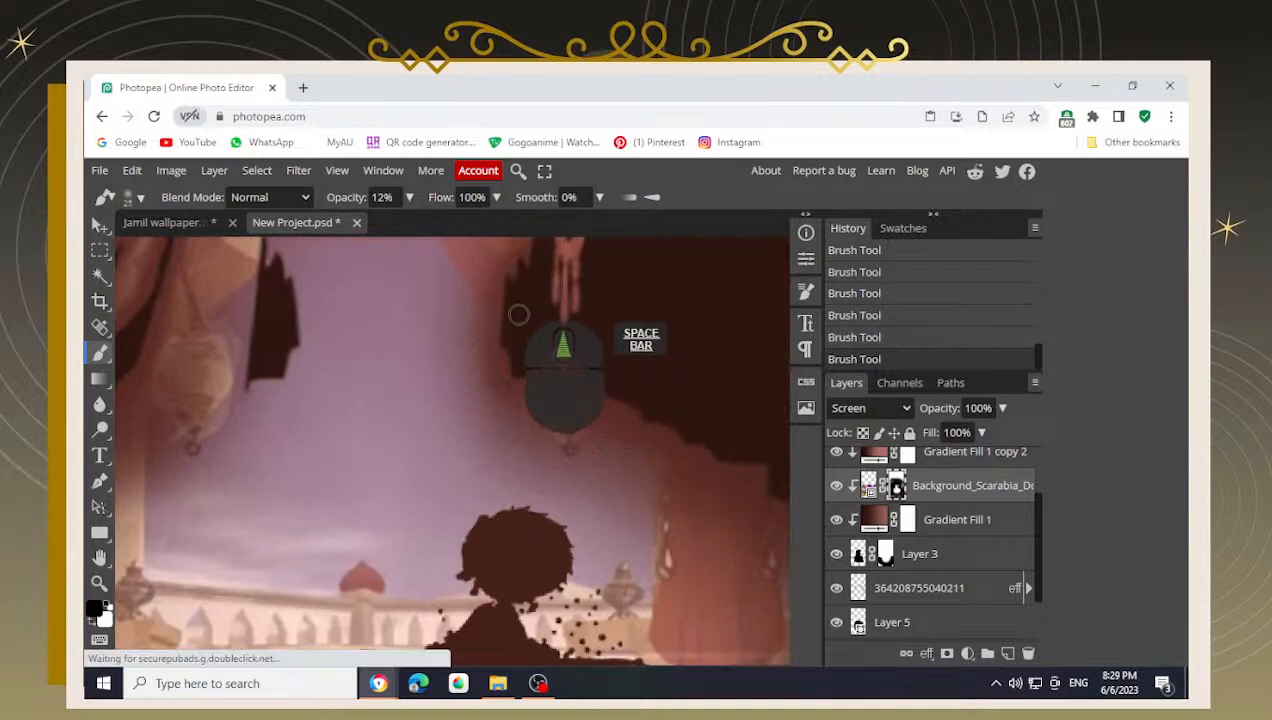
pyautogui.moveTo(518, 315); pyautogui.dragTo(452, 398)
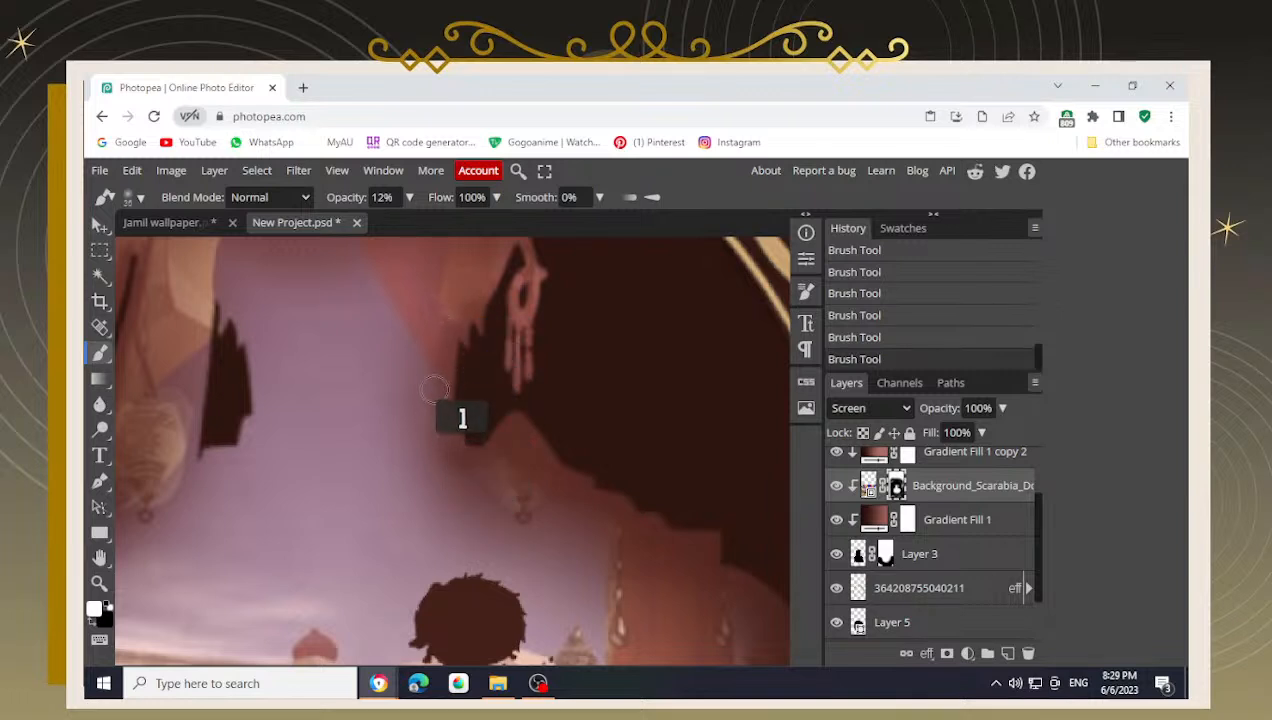
pyautogui.moveTo(441, 329)
pyautogui.mouseDown()
pyautogui.moveTo(436, 370)
pyautogui.moveTo(481, 286)
pyautogui.moveTo(438, 394)
pyautogui.mouseUp()
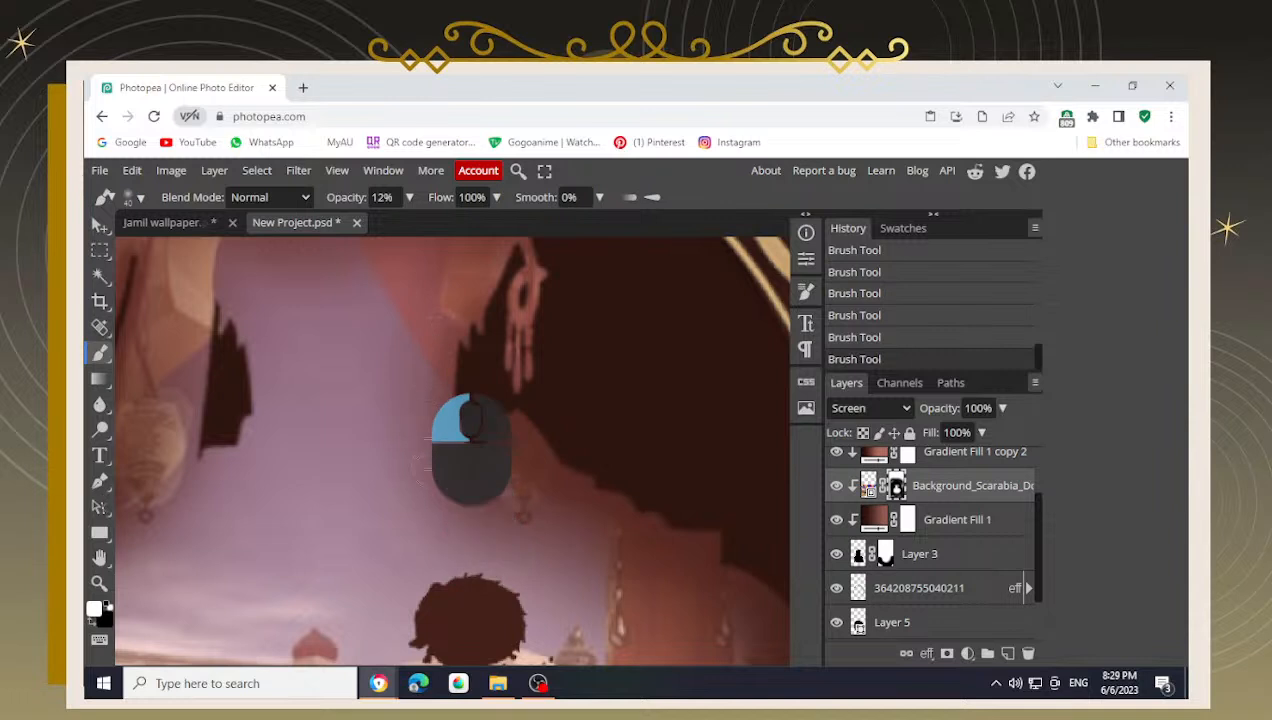
pyautogui.moveTo(425, 458); pyautogui.dragTo(428, 496)
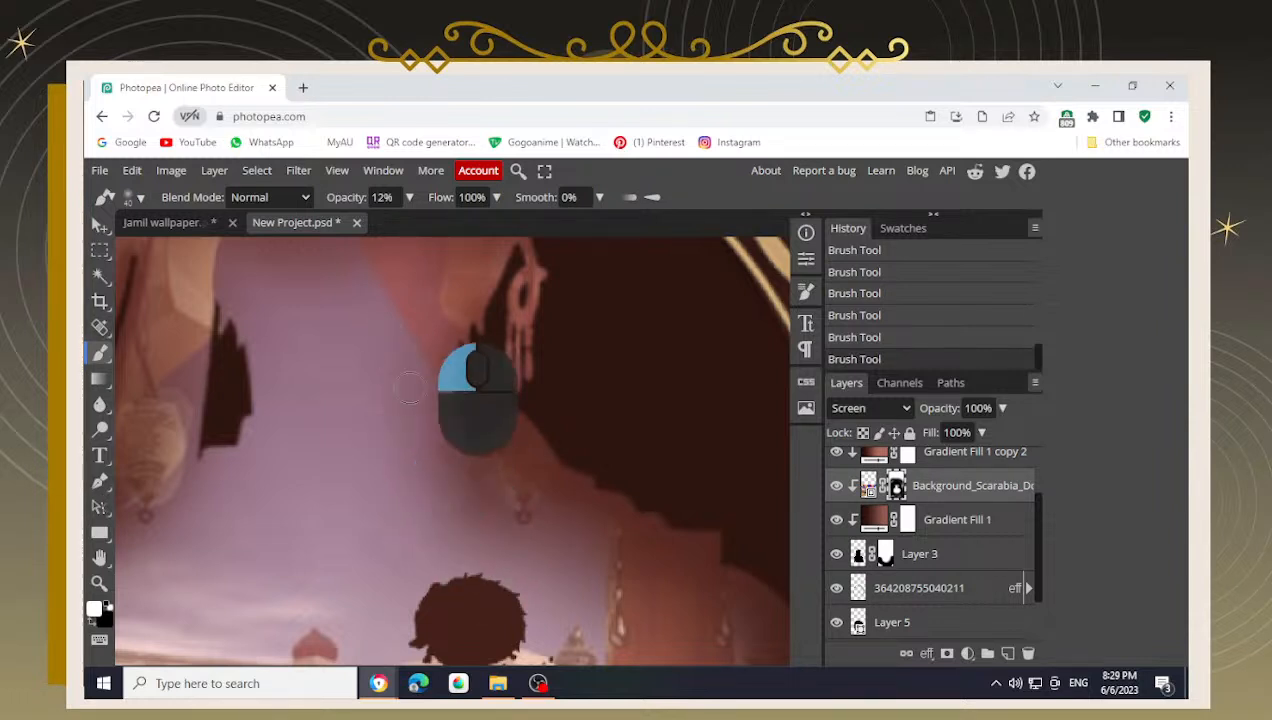
pyautogui.moveTo(457, 310); pyautogui.dragTo(458, 306)
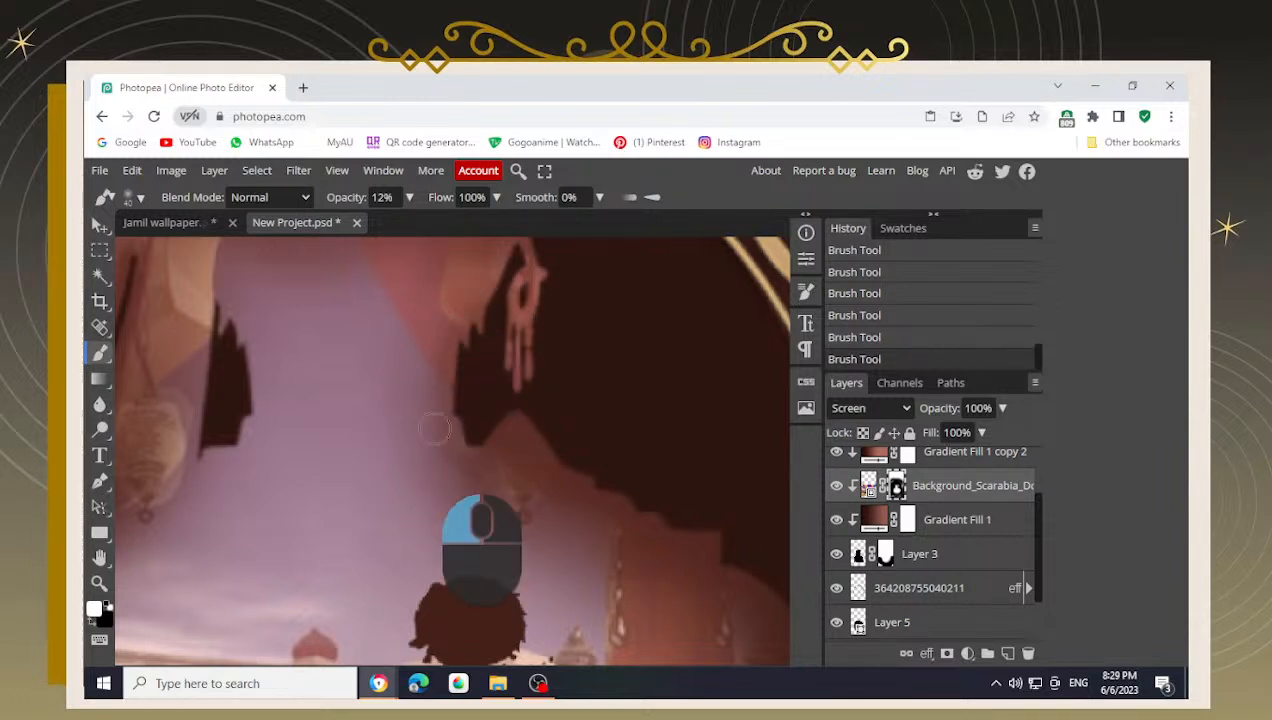
# - Darken the scene beneath the earring notch with black, then soften its inner edge again with white
pyautogui.scroll(-3, 422, 524)
pyautogui.scroll(2, 442, 451)
pyautogui.press('x')
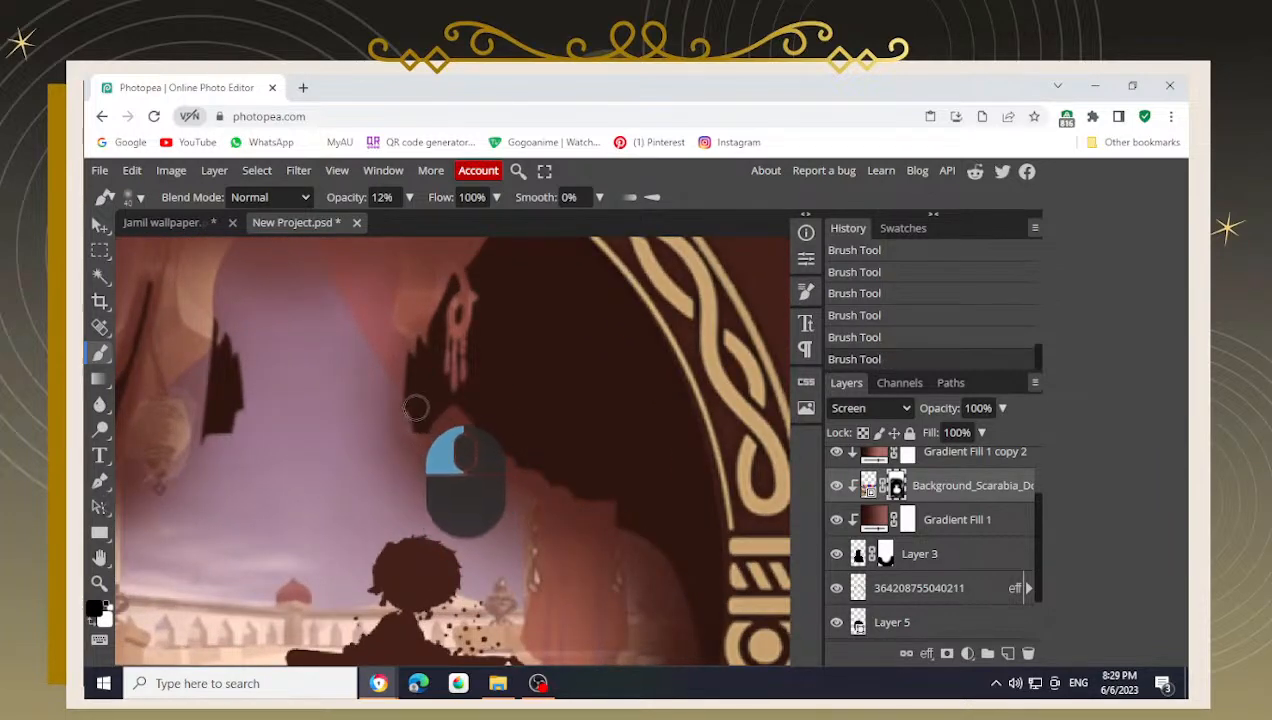
pyautogui.moveTo(427, 477); pyautogui.dragTo(442, 494)
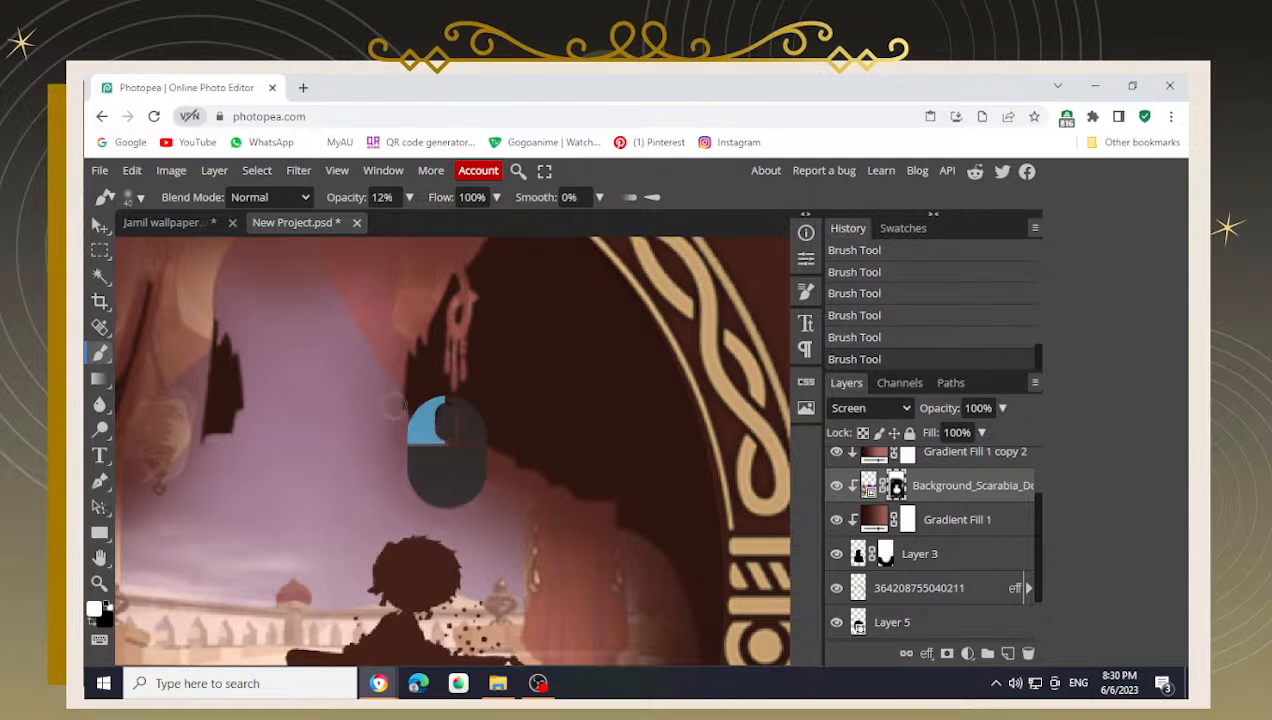
pyautogui.press('x')
pyautogui.click(417, 416)
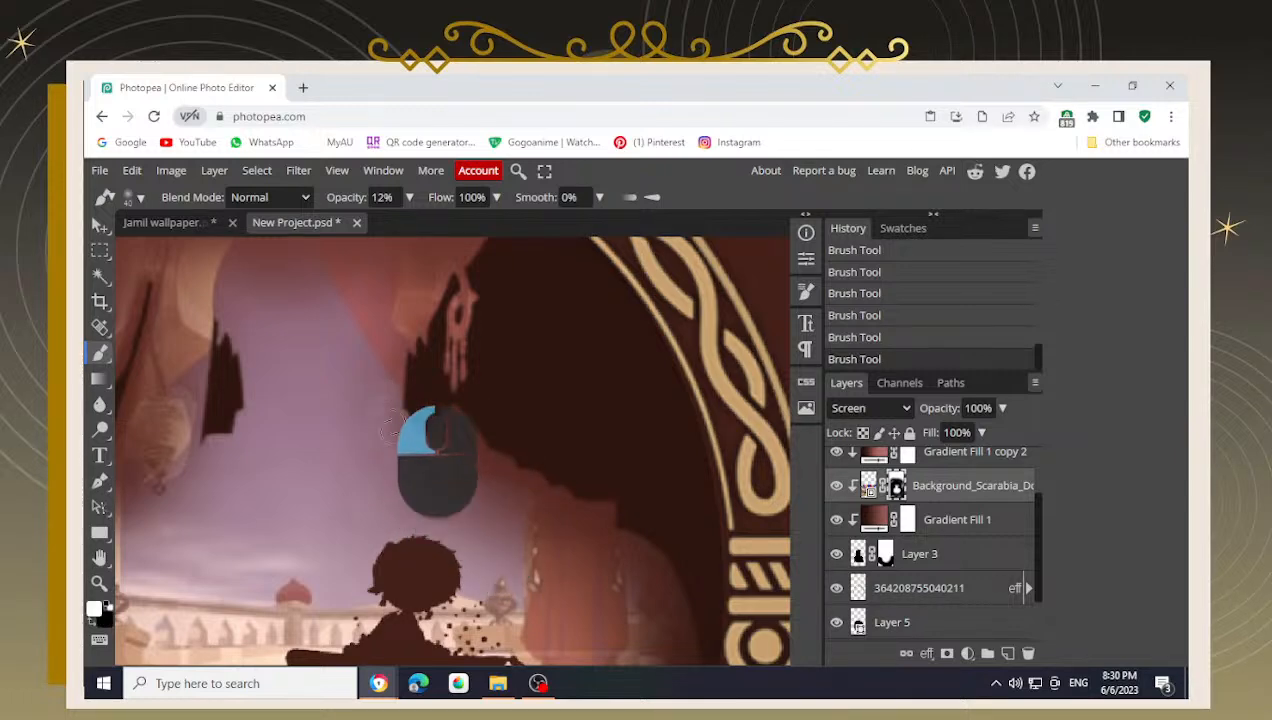
# - Enlarge the white brush to 100 px and blend the scene back in the sky around the carpet rider's head and hanging lantern
pyautogui.scroll(-5, 340, 480)
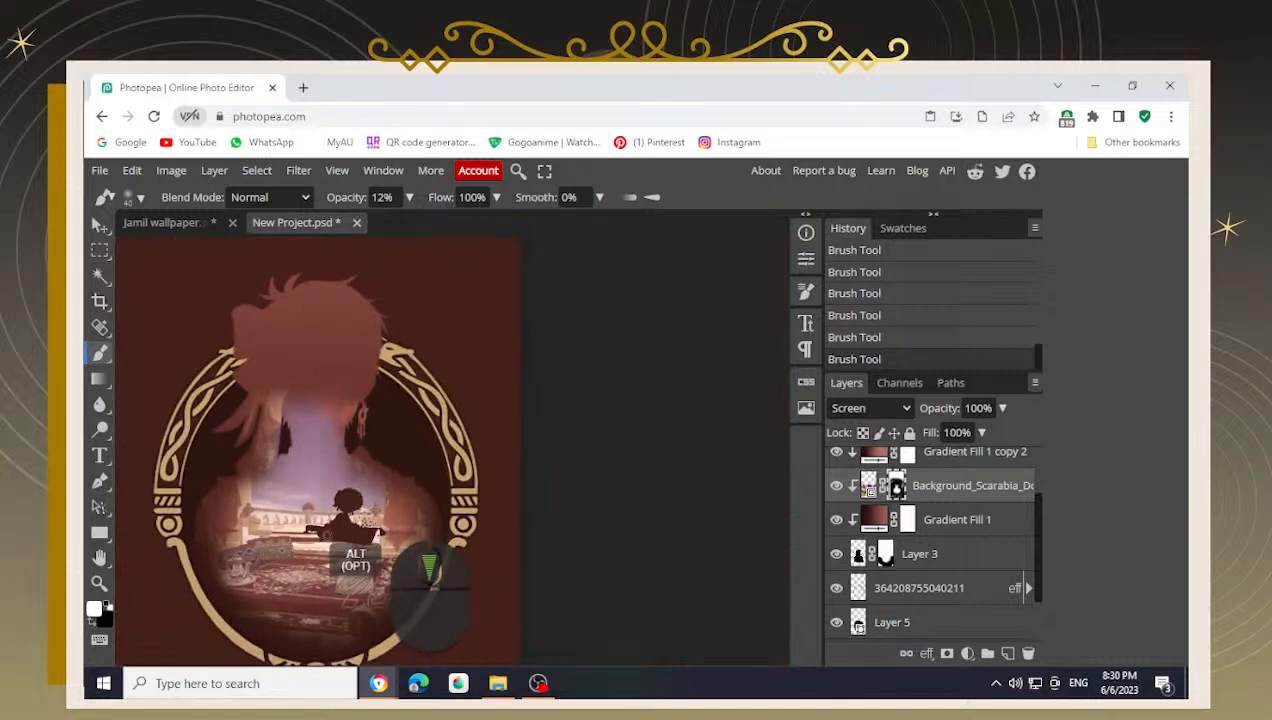
pyautogui.moveTo(275, 478); pyautogui.dragTo(339, 482)
pyautogui.scroll(5, 405, 470)
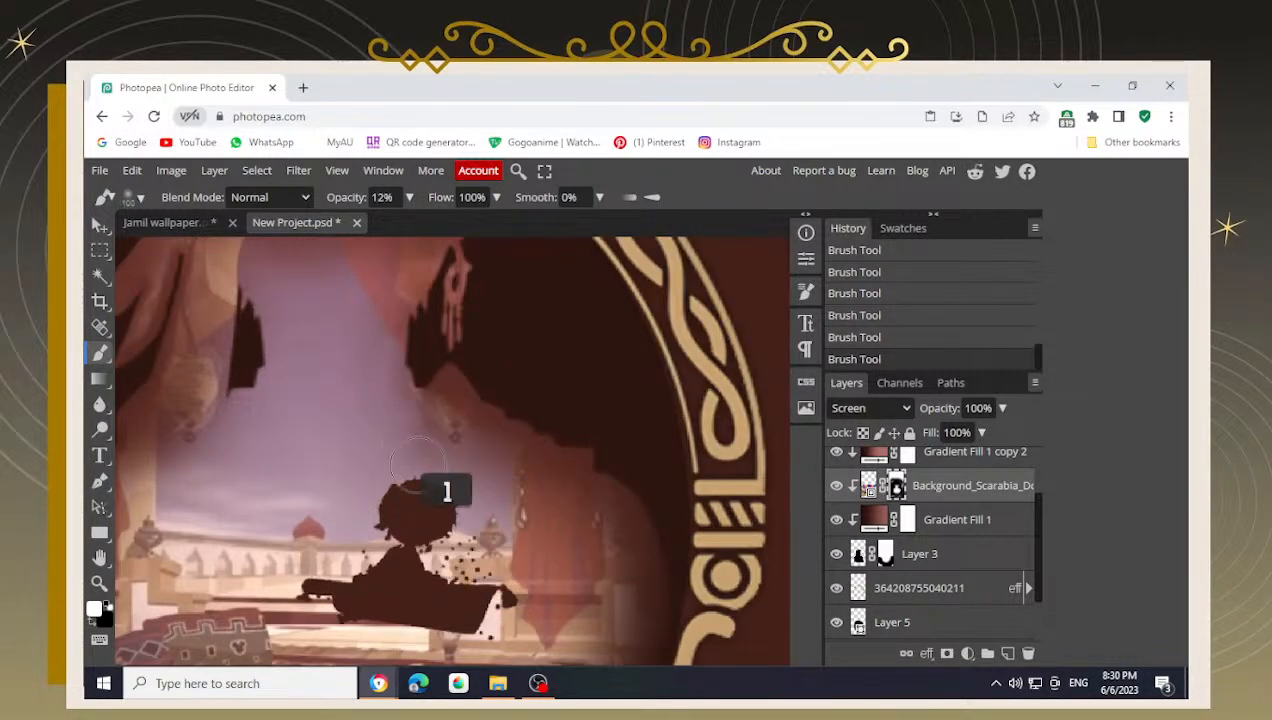
pyautogui.moveTo(418, 464); pyautogui.dragTo(409, 478)
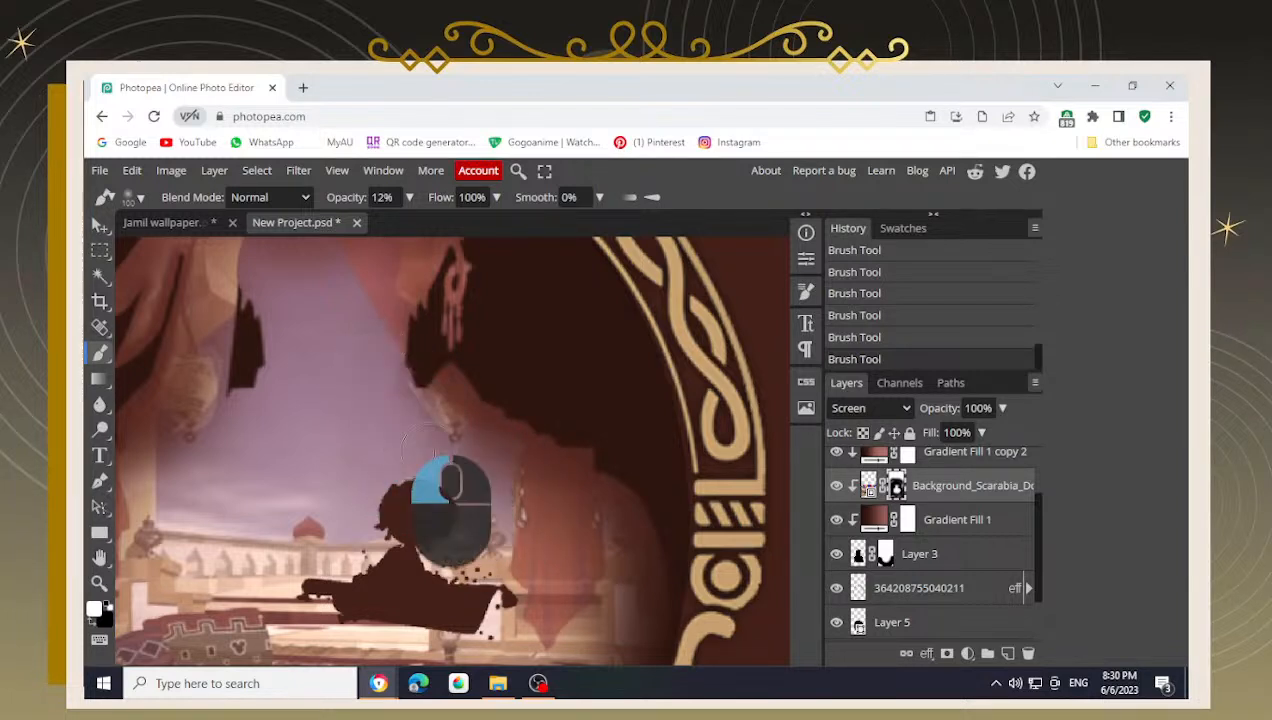
pyautogui.scroll(-5, 317, 433)
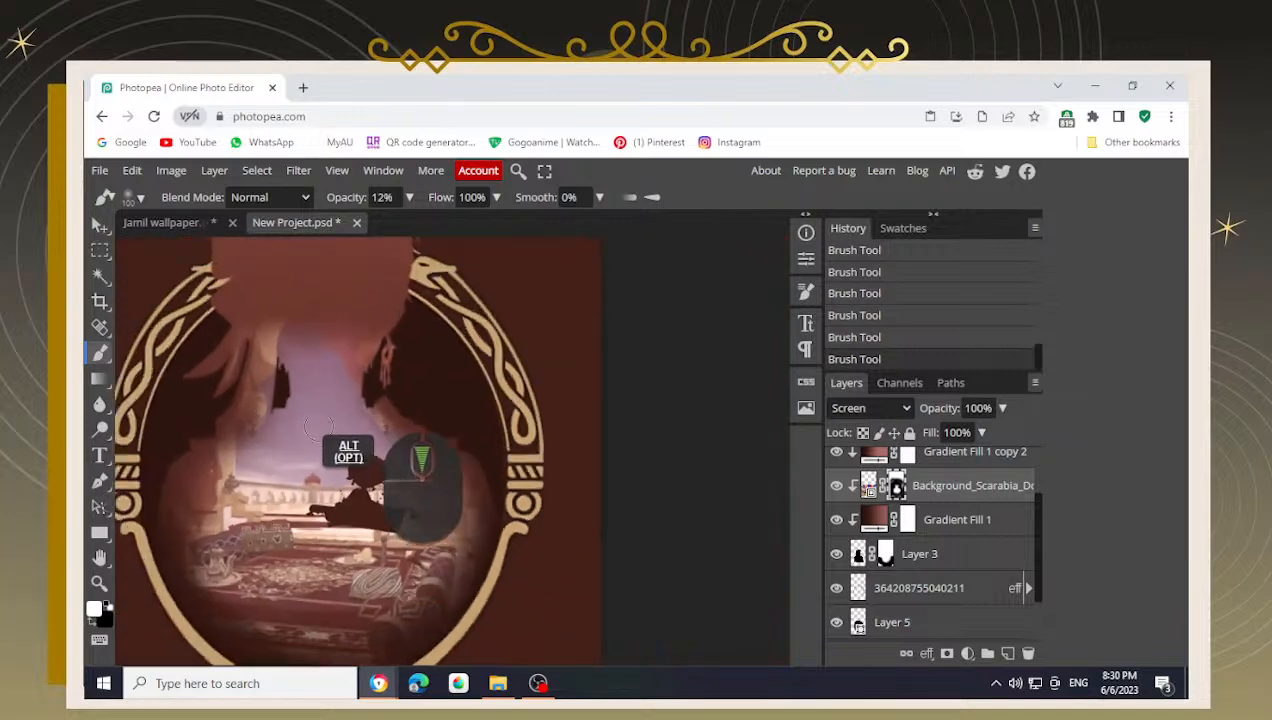
pyautogui.moveTo(325, 366); pyautogui.dragTo(351, 424)
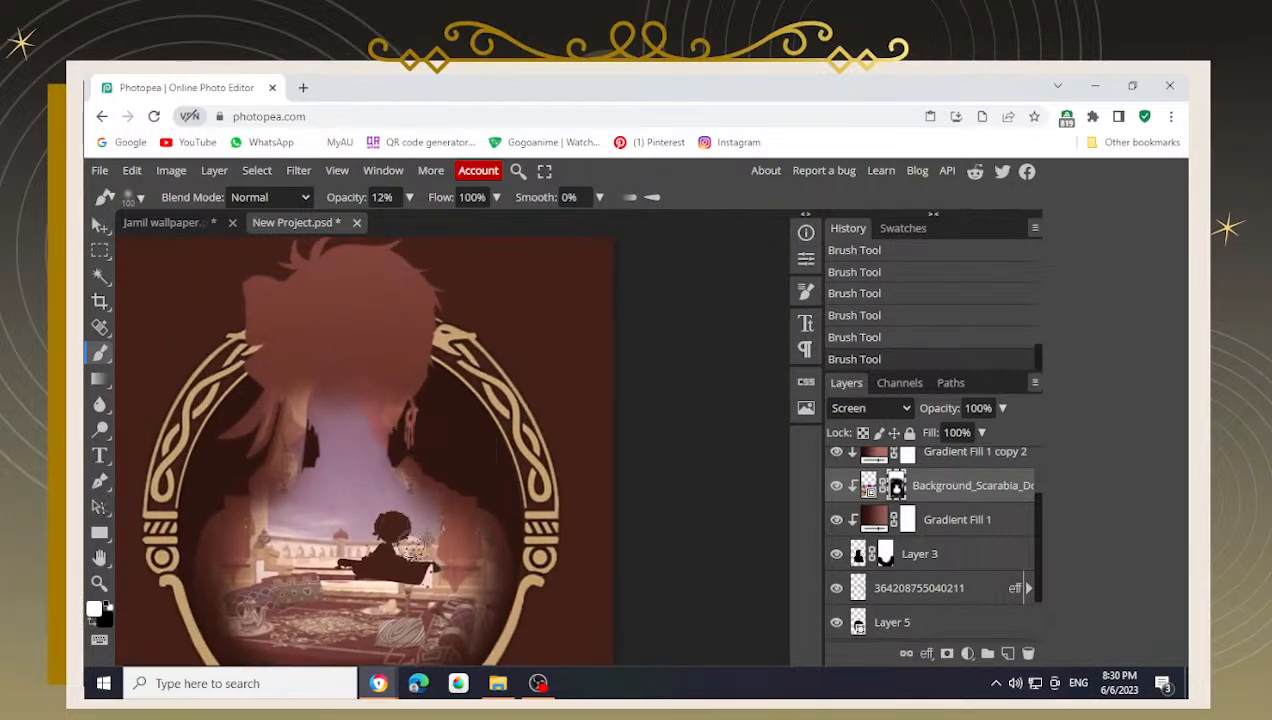
# - Switch the brush to black and darken the scene along the left shoulder edge near the oval frame
pyautogui.moveTo(551, 633); pyautogui.dragTo(537, 559)
pyautogui.press('x')
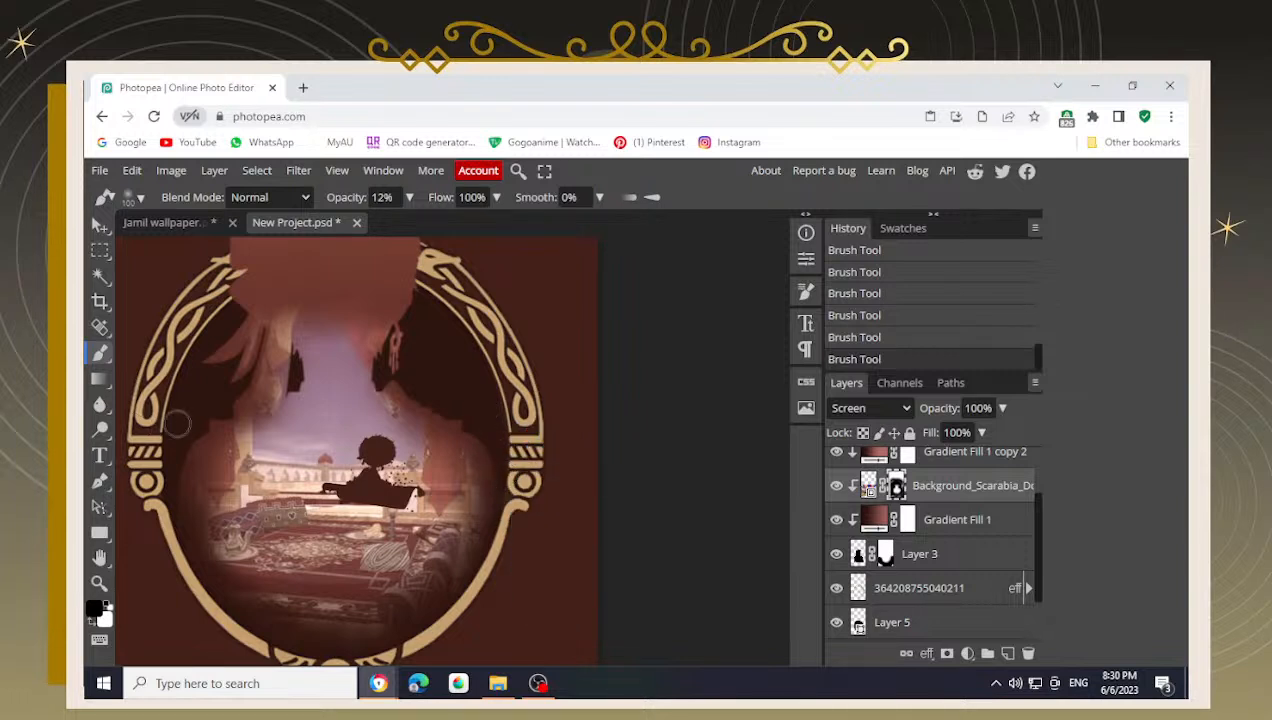
pyautogui.moveTo(177, 421)
pyautogui.mouseDown()
pyautogui.moveTo(170, 471)
pyautogui.moveTo(216, 408)
pyautogui.moveTo(167, 506)
pyautogui.mouseUp()
pyautogui.scroll(-3, 280, 400)
pyautogui.moveTo(330, 415); pyautogui.dragTo(352, 451)
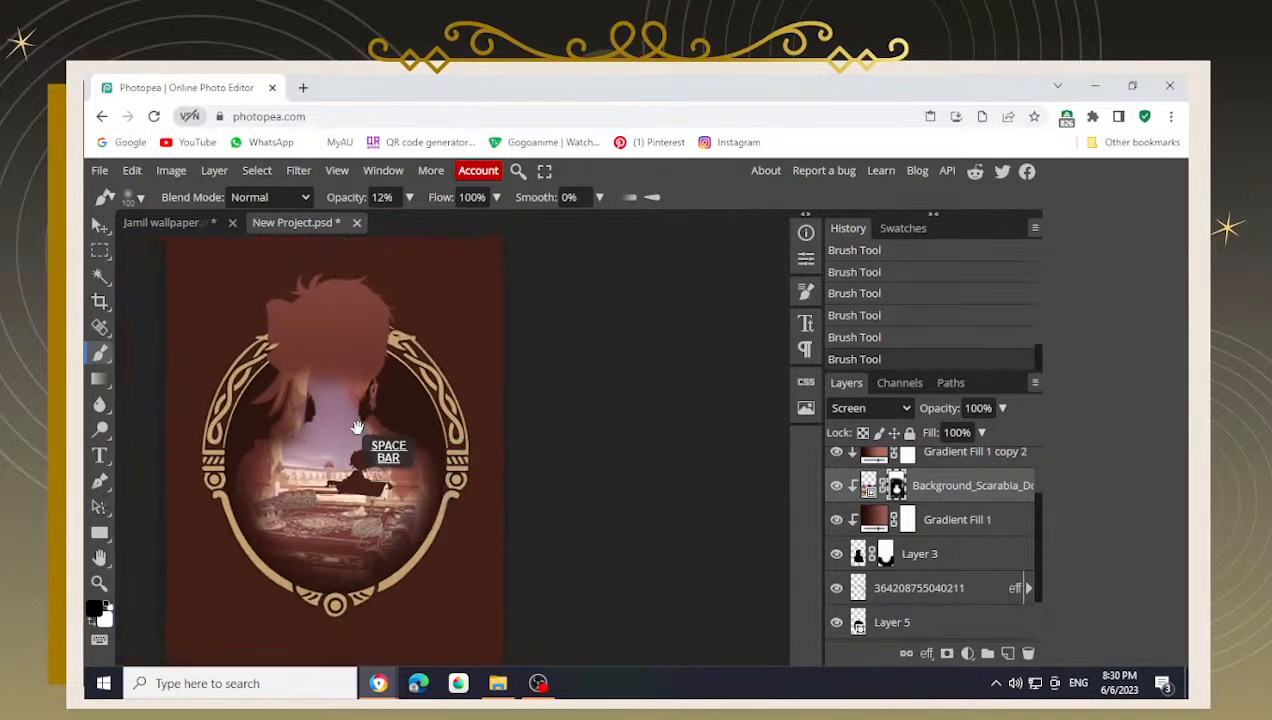
# - Enlarge the black brush to 250 px and darken the lower side edges of the scene along the inside of the oval frame
pyautogui.scroll(4, 341, 596)
pyautogui.moveTo(250, 579)
pyautogui.mouseDown()
pyautogui.moveTo(319, 577)
pyautogui.moveTo(293, 582)
pyautogui.moveTo(430, 544)
pyautogui.moveTo(502, 493)
pyautogui.moveTo(514, 477)
pyautogui.moveTo(484, 503)
pyautogui.moveTo(561, 391)
pyautogui.moveTo(520, 495)
pyautogui.moveTo(447, 610)
pyautogui.moveTo(405, 621)
pyautogui.moveTo(417, 569)
pyautogui.moveTo(373, 585)
pyautogui.moveTo(411, 586)
pyautogui.moveTo(345, 613)
pyautogui.moveTo(361, 588)
pyautogui.moveTo(430, 550)
pyautogui.moveTo(409, 576)
pyautogui.moveTo(334, 558)
pyautogui.moveTo(245, 566)
pyautogui.moveTo(237, 581)
pyautogui.moveTo(183, 555)
pyautogui.moveTo(256, 568)
pyautogui.moveTo(160, 518)
pyautogui.moveTo(324, 553)
pyautogui.moveTo(279, 568)
pyautogui.moveTo(388, 541)
pyautogui.moveTo(443, 508)
pyautogui.moveTo(513, 498)
pyautogui.moveTo(322, 560)
pyautogui.mouseUp()
pyautogui.moveTo(432, 506)
pyautogui.mouseDown()
pyautogui.moveTo(320, 558)
pyautogui.moveTo(424, 584)
pyautogui.mouseUp()
pyautogui.press('space')
pyautogui.moveTo(264, 542); pyautogui.dragTo(219, 495)
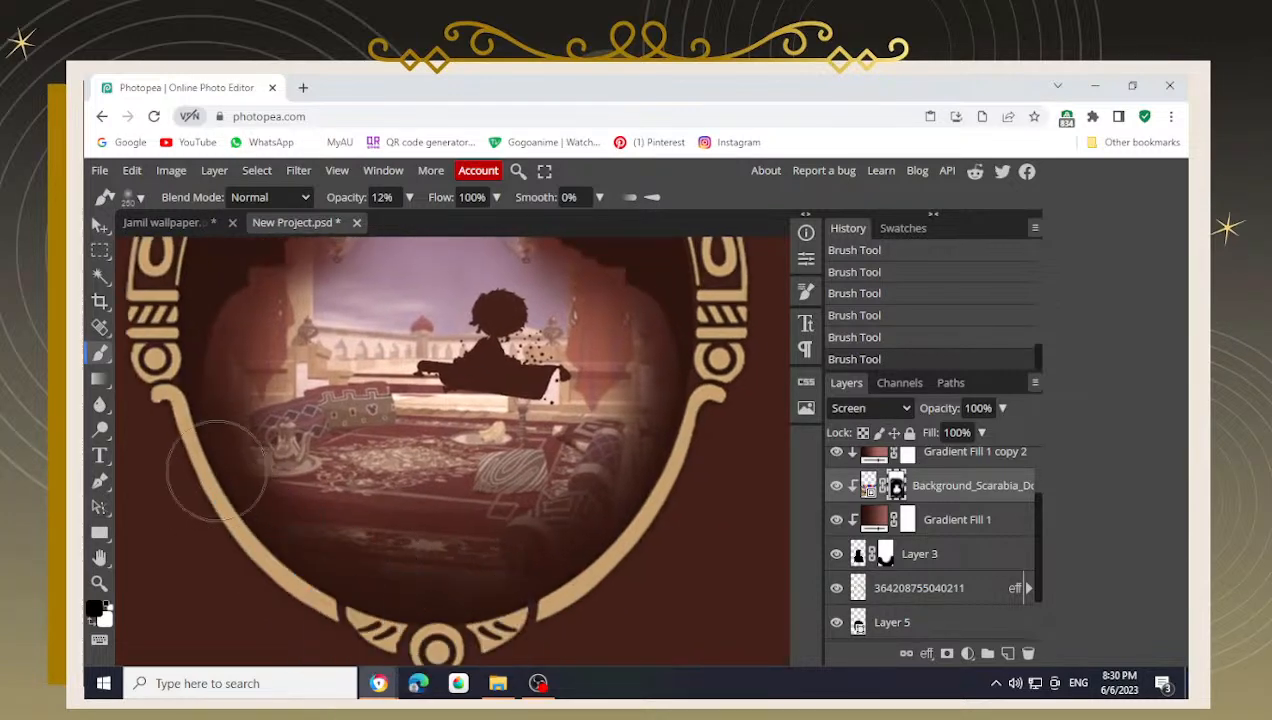
# - Deepen the black fade across the carpeted floor, from the scene's right edge around the bottom of the oval frame
pyautogui.scroll(5, 430, 362)
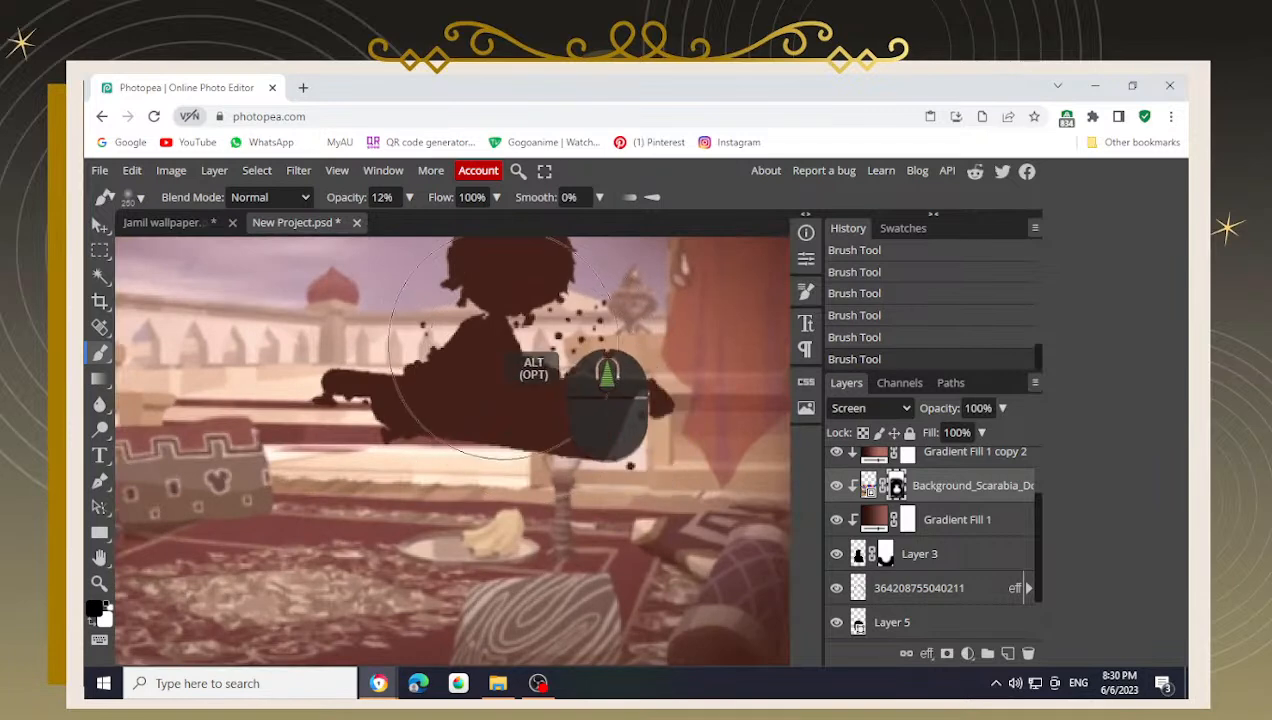
pyautogui.moveTo(495, 370)
pyautogui.mouseDown()
pyautogui.moveTo(455, 368)
pyautogui.moveTo(443, 345)
pyautogui.mouseUp()
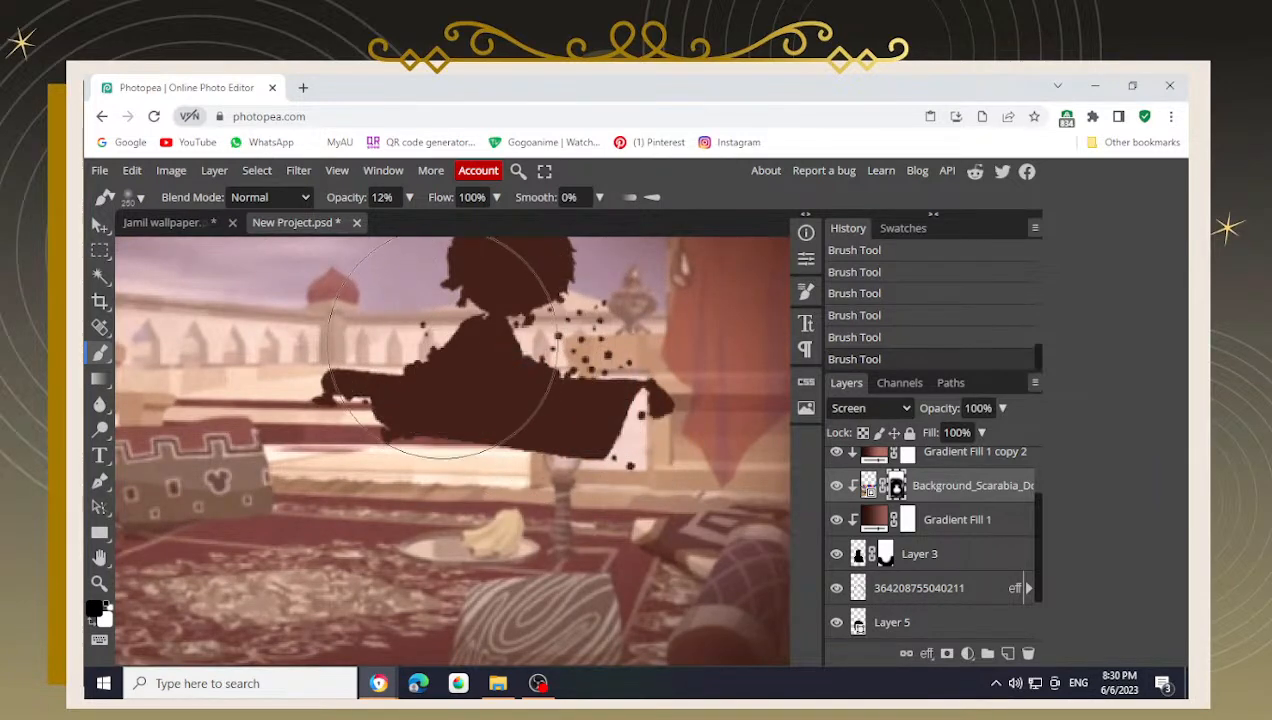
pyautogui.scroll(-5, 447, 352)
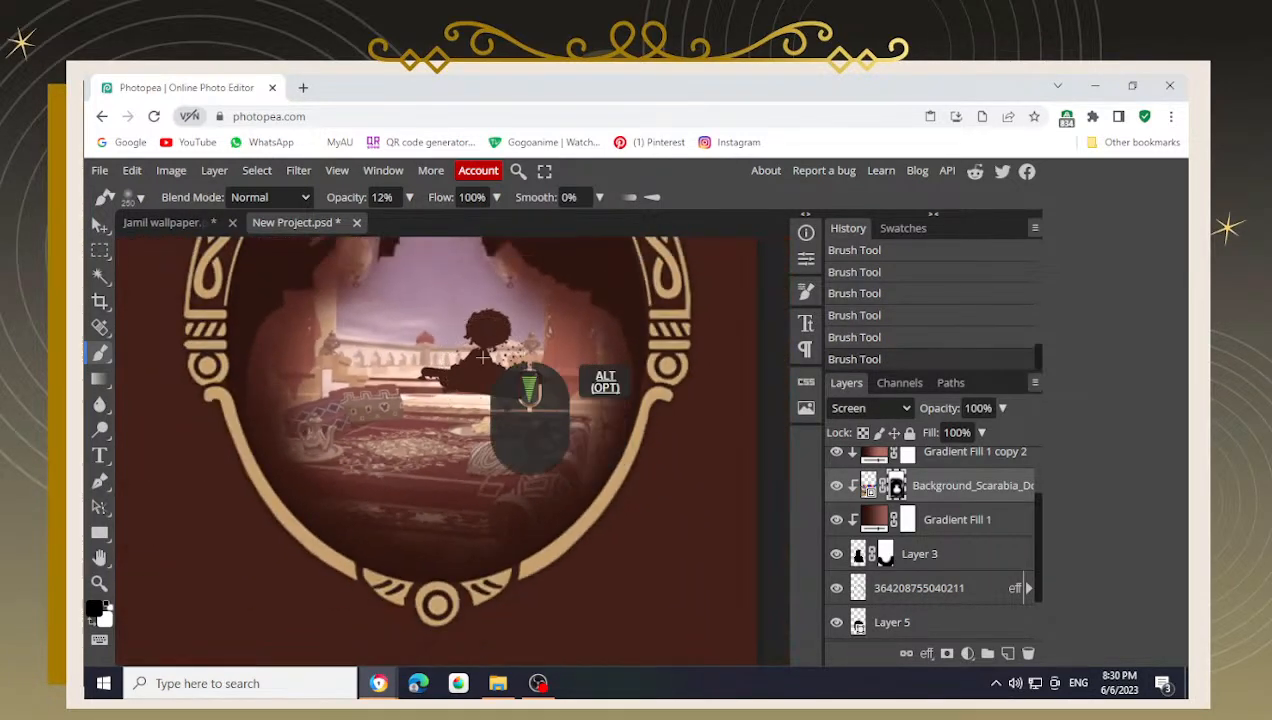
pyautogui.moveTo(340, 426)
pyautogui.mouseDown()
pyautogui.moveTo(385, 512)
pyautogui.moveTo(329, 445)
pyautogui.moveTo(397, 498)
pyautogui.moveTo(357, 457)
pyautogui.moveTo(432, 498)
pyautogui.moveTo(397, 503)
pyautogui.moveTo(529, 460)
pyautogui.moveTo(499, 487)
pyautogui.moveTo(450, 494)
pyautogui.moveTo(515, 473)
pyautogui.moveTo(401, 497)
pyautogui.moveTo(301, 407)
pyautogui.moveTo(352, 467)
pyautogui.moveTo(311, 381)
pyautogui.moveTo(360, 472)
pyautogui.moveTo(372, 466)
pyautogui.moveTo(414, 495)
pyautogui.moveTo(511, 489)
pyautogui.moveTo(560, 455)
pyautogui.mouseUp()
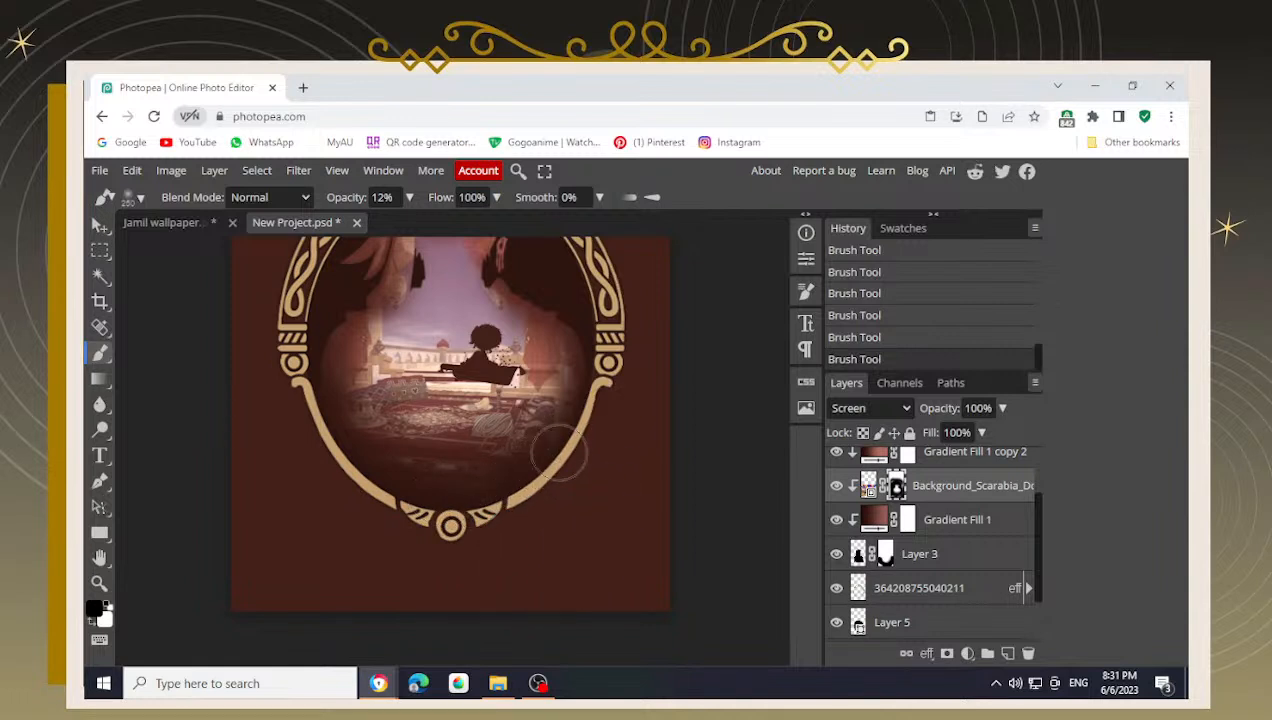
pyautogui.moveTo(587, 325)
pyautogui.mouseDown()
pyautogui.moveTo(585, 390)
pyautogui.moveTo(585, 363)
pyautogui.moveTo(590, 375)
pyautogui.moveTo(533, 506)
pyautogui.mouseUp()
pyautogui.moveTo(398, 520)
pyautogui.mouseDown()
pyautogui.moveTo(300, 430)
pyautogui.moveTo(350, 470)
pyautogui.moveTo(393, 467)
pyautogui.mouseUp()
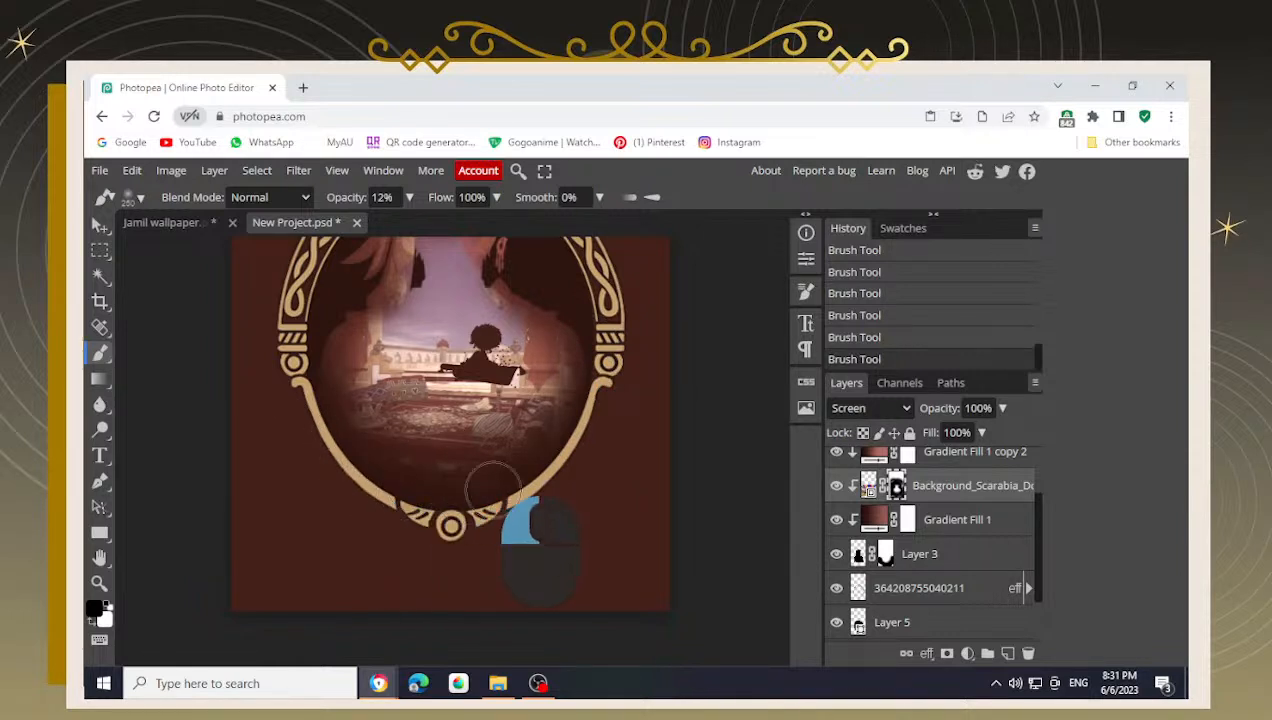
pyautogui.moveTo(493, 487)
pyautogui.mouseDown()
pyautogui.moveTo(460, 500)
pyautogui.moveTo(490, 511)
pyautogui.mouseUp()
pyautogui.moveTo(556, 455); pyautogui.dragTo(561, 458)
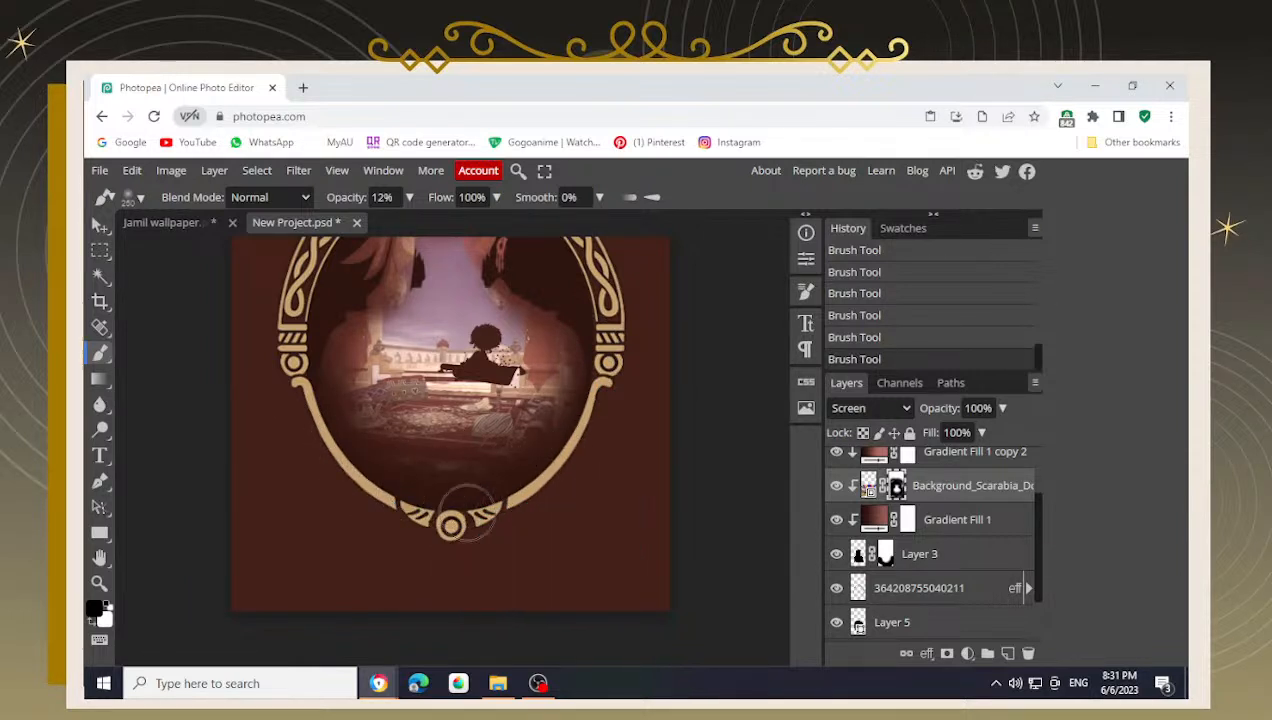
pyautogui.scroll(2, 390, 461)
pyautogui.moveTo(382, 461)
pyautogui.mouseDown()
pyautogui.moveTo(311, 438)
pyautogui.moveTo(248, 286)
pyautogui.moveTo(268, 370)
pyautogui.moveTo(365, 535)
pyautogui.moveTo(605, 545)
pyautogui.moveTo(693, 415)
pyautogui.moveTo(497, 497)
pyautogui.moveTo(398, 469)
pyautogui.moveTo(405, 505)
pyautogui.moveTo(555, 530)
pyautogui.mouseUp()
pyautogui.scroll(-2, 545, 480)
# - Compare the scene's fade inside the oval with the Jamil wallpaper reference, and return to New Project.psd to view the whole composition
pyautogui.press('space')
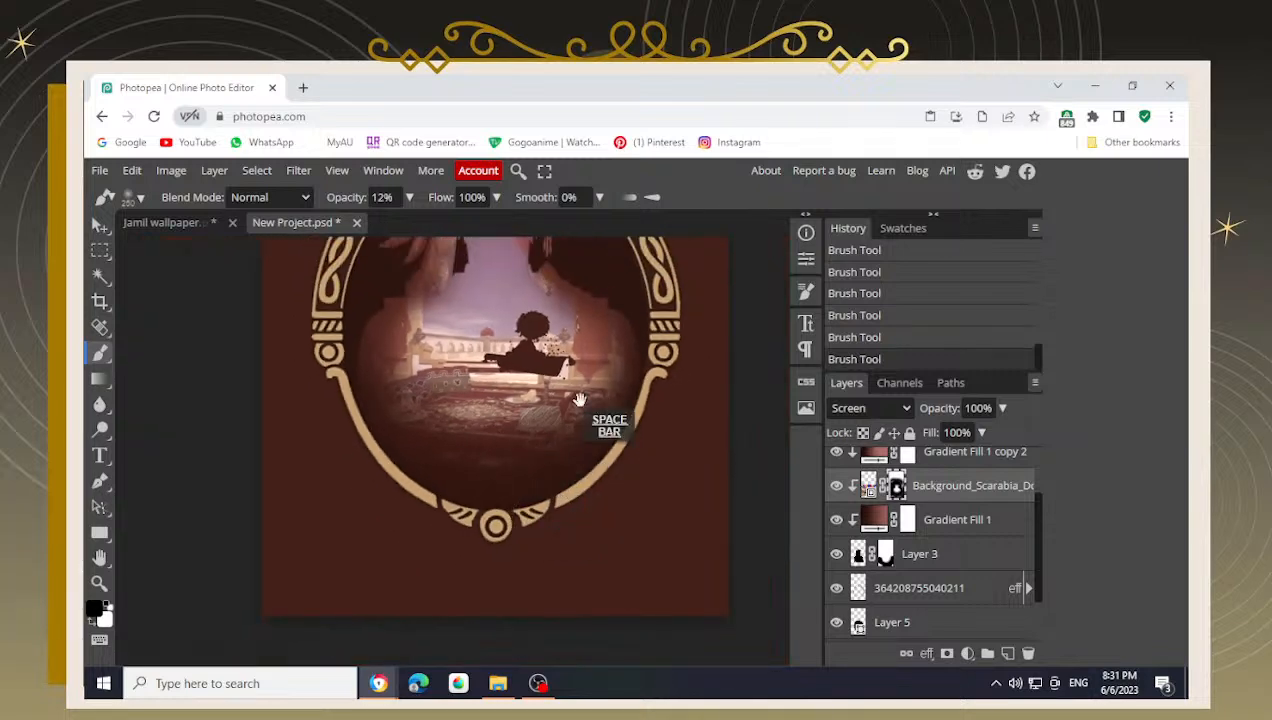
pyautogui.moveTo(578, 400); pyautogui.dragTo(518, 525)
pyautogui.click(160, 224)
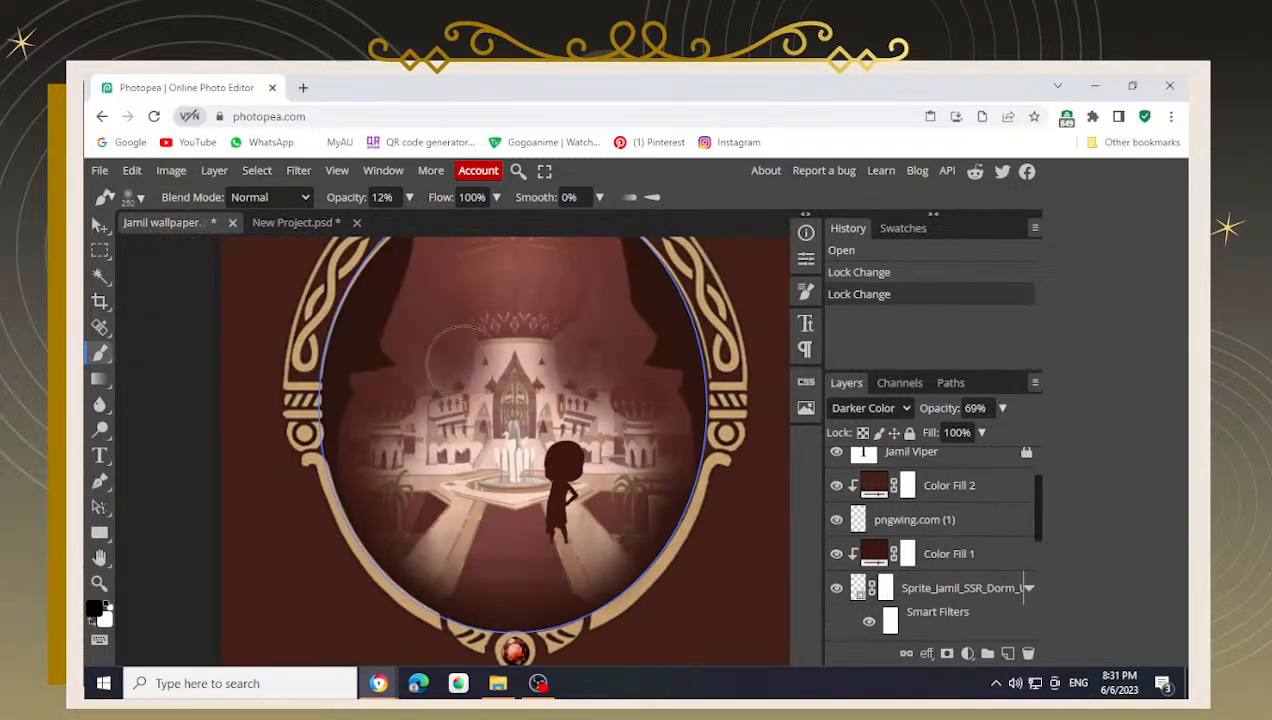
pyautogui.click(293, 224)
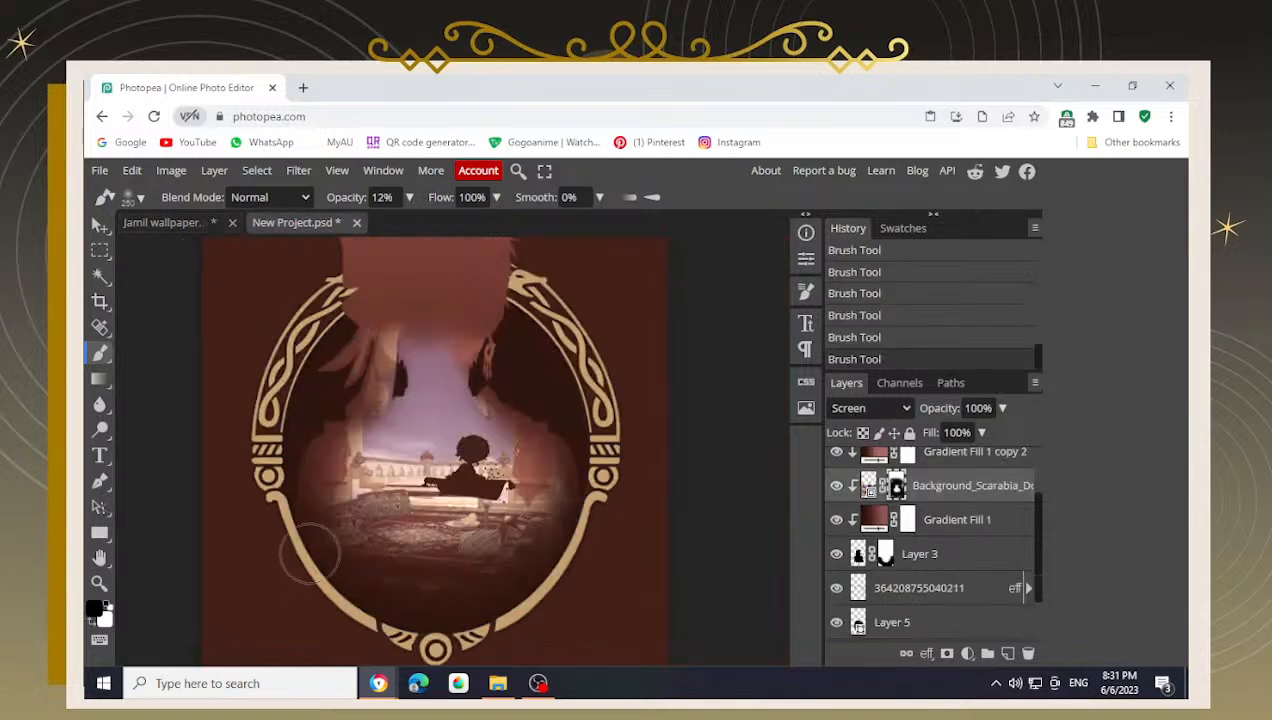
pyautogui.keyDown('alt'); pyautogui.scroll(-3, 441, 545); pyautogui.keyUp('alt')
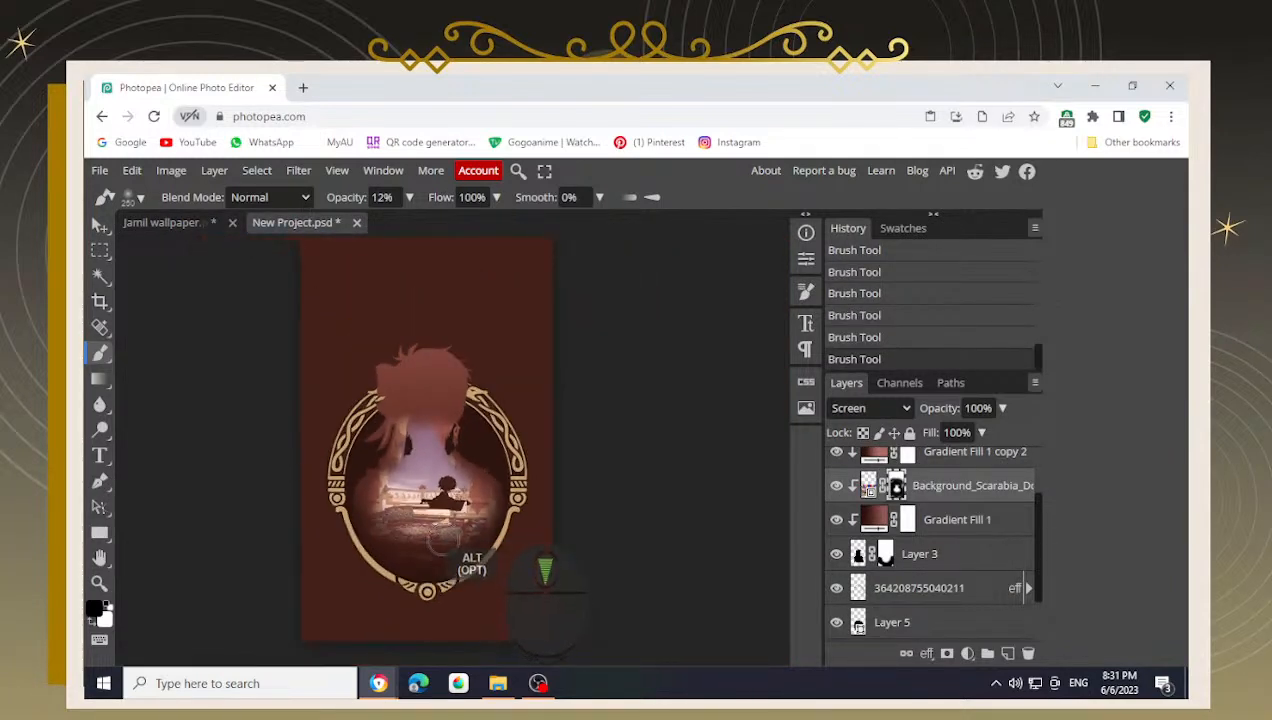
pyautogui.keyDown('alt'); pyautogui.scroll(2, 420, 427); pyautogui.keyUp('alt')
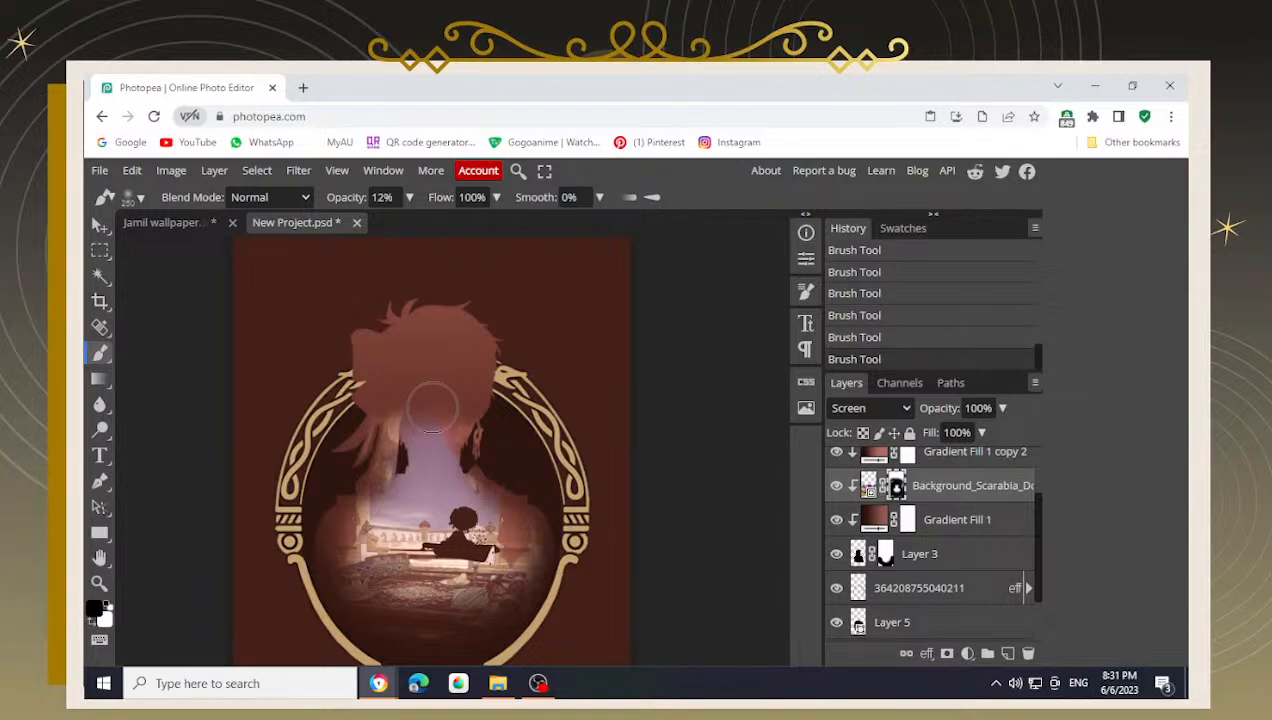
# - Try to restore the scene beneath the hair with the 250 px white brush, and undo the strokes
pyautogui.keyDown('alt'); pyautogui.scroll(4, 432, 407); pyautogui.keyUp('alt')
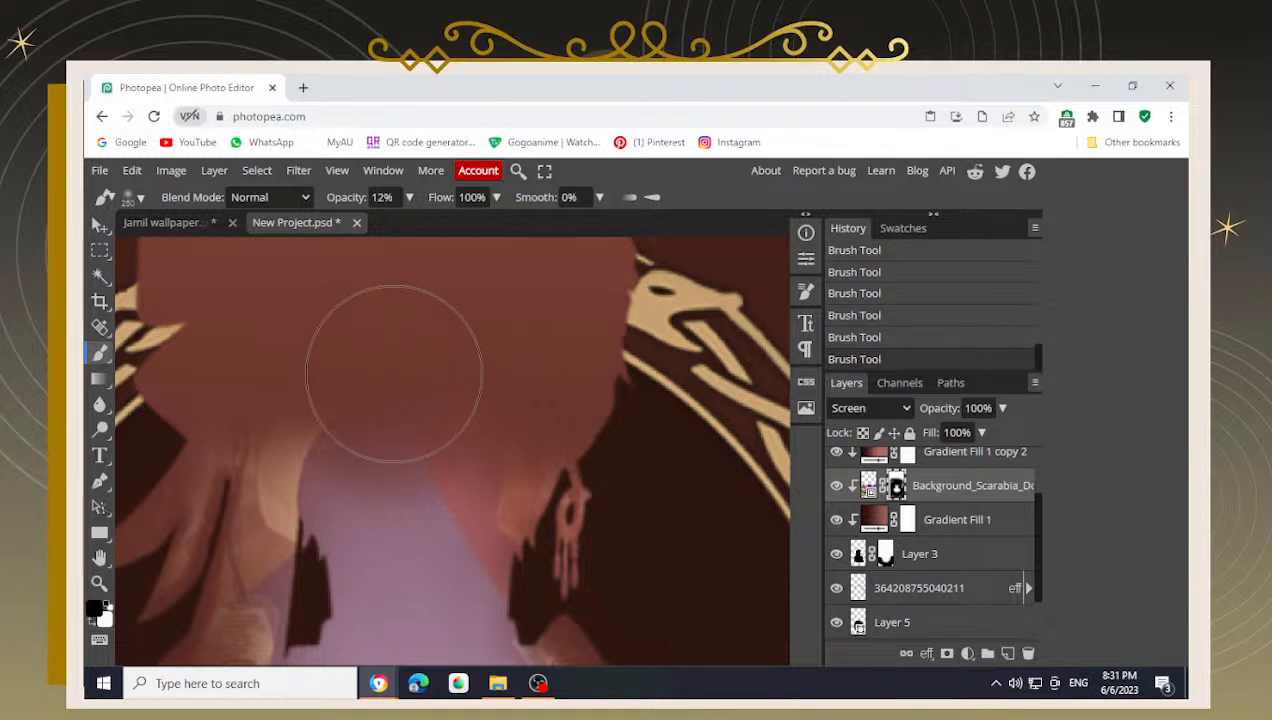
pyautogui.press('x')
pyautogui.click(401, 383)
pyautogui.moveTo(401, 383)
pyautogui.mouseDown()
pyautogui.moveTo(383, 378)
pyautogui.moveTo(397, 418)
pyautogui.mouseUp()
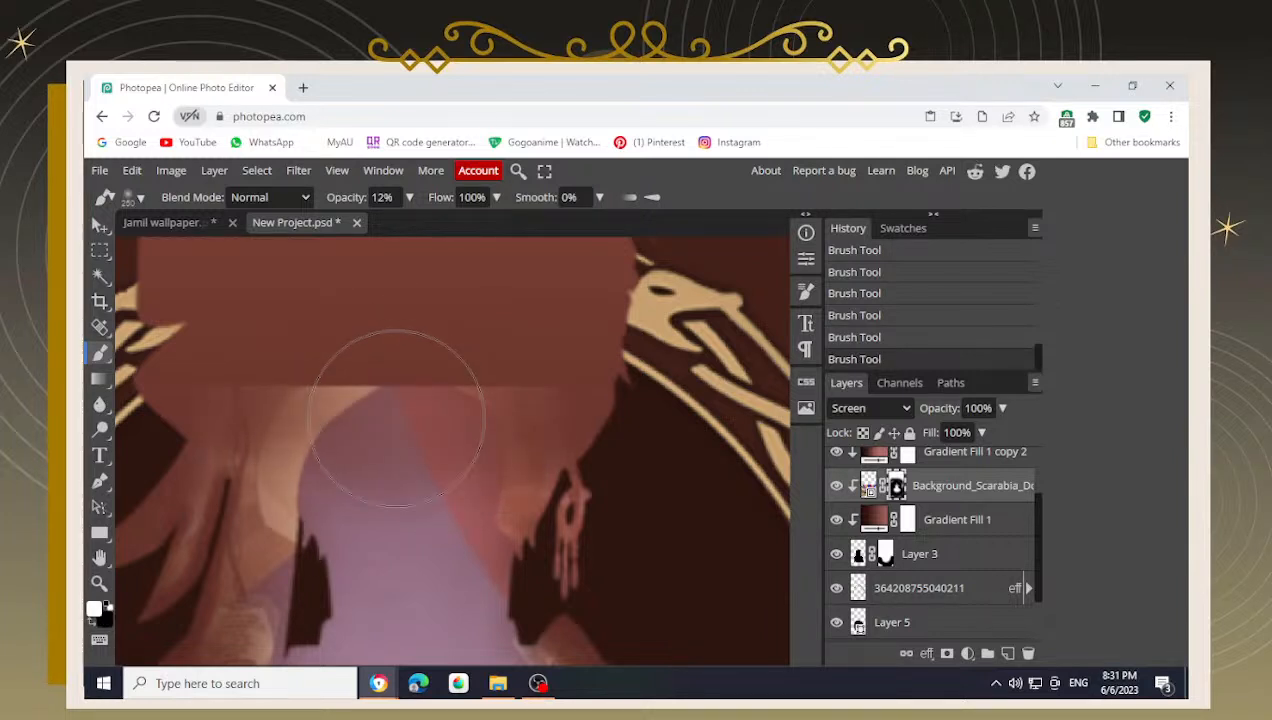
pyautogui.hotkey('ctrl', 'z')
pyautogui.hotkey('ctrl', 'z')
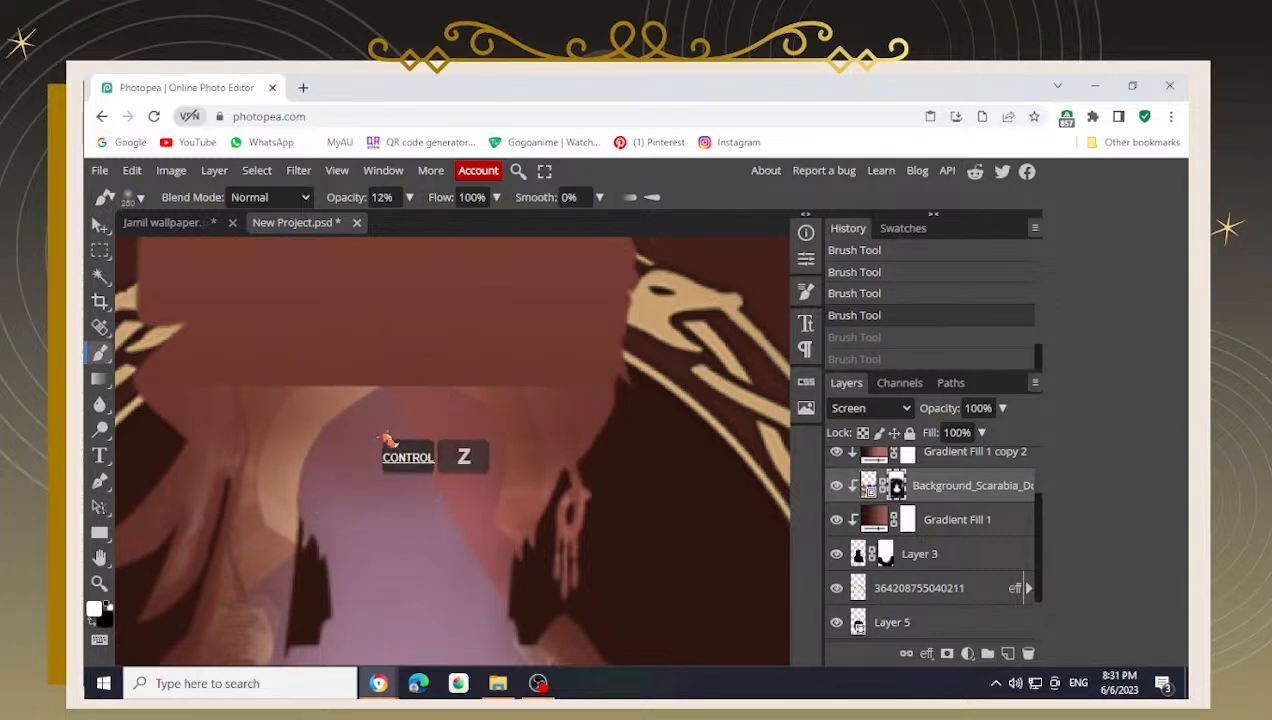
pyautogui.hotkey('ctrl', 'z')
pyautogui.hotkey('ctrl', 'z')
pyautogui.hotkey('ctrl', 'z')
pyautogui.hotkey('ctrl', 'z')
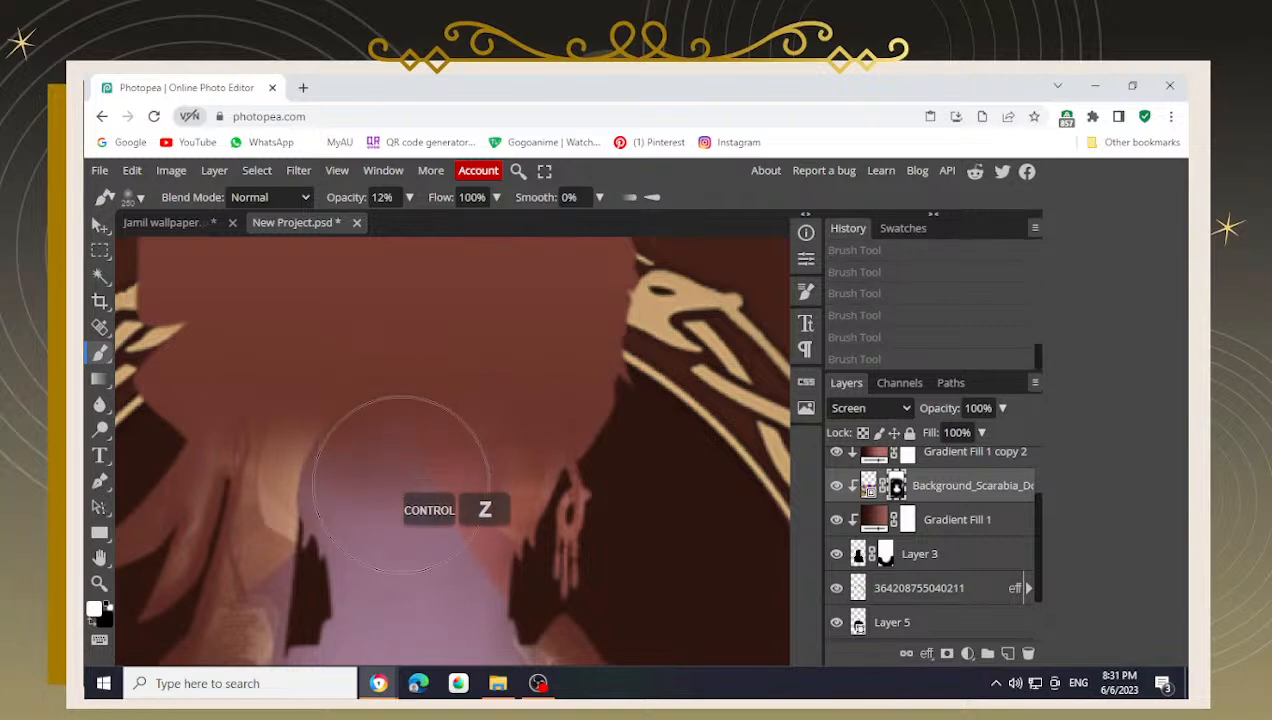
# - Reduce the white brush size and paint the archway and sky back in just beneath the hair at 12% opacity
pyautogui.click(409, 197)
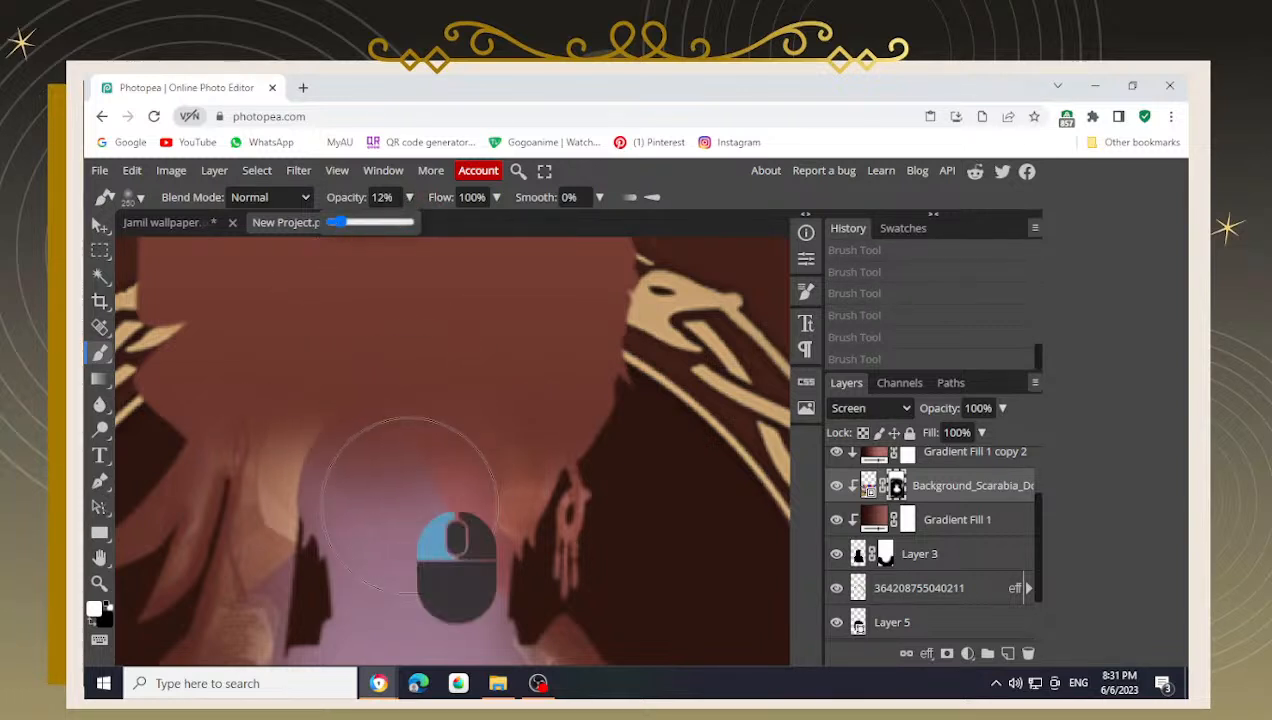
pyautogui.moveTo(409, 504); pyautogui.dragTo(405, 512)
pyautogui.hotkey('ctrl', 'z')
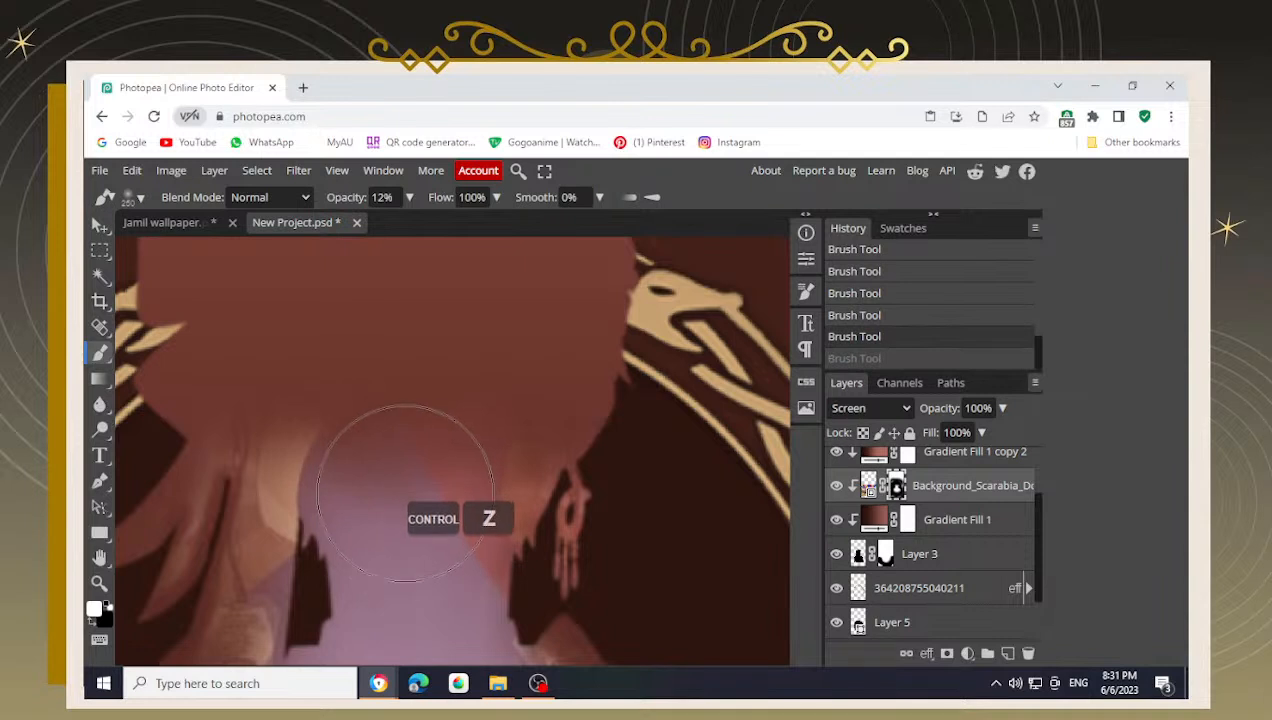
pyautogui.press('[')
pyautogui.moveTo(364, 462)
pyautogui.mouseDown()
pyautogui.moveTo(428, 478)
pyautogui.moveTo(426, 490)
pyautogui.moveTo(483, 448)
pyautogui.moveTo(425, 438)
pyautogui.moveTo(317, 456)
pyautogui.moveTo(438, 459)
pyautogui.moveTo(445, 492)
pyautogui.moveTo(466, 442)
pyautogui.moveTo(370, 418)
pyautogui.moveTo(344, 425)
pyautogui.moveTo(435, 428)
pyautogui.moveTo(397, 490)
pyautogui.mouseUp()
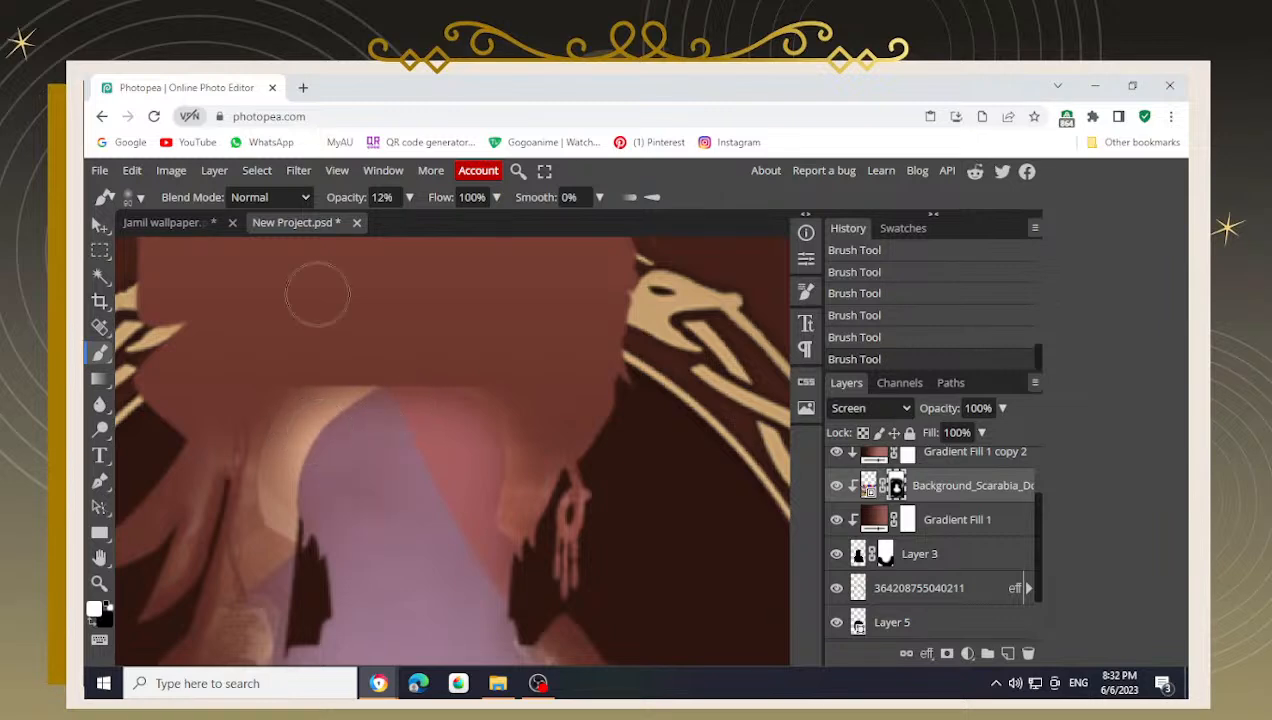
# - Check in the Jamil wallpaper reference how the head blends into the palace, and return to New Project.psd
pyautogui.scroll(-5, 317, 294)
pyautogui.click(196, 230)
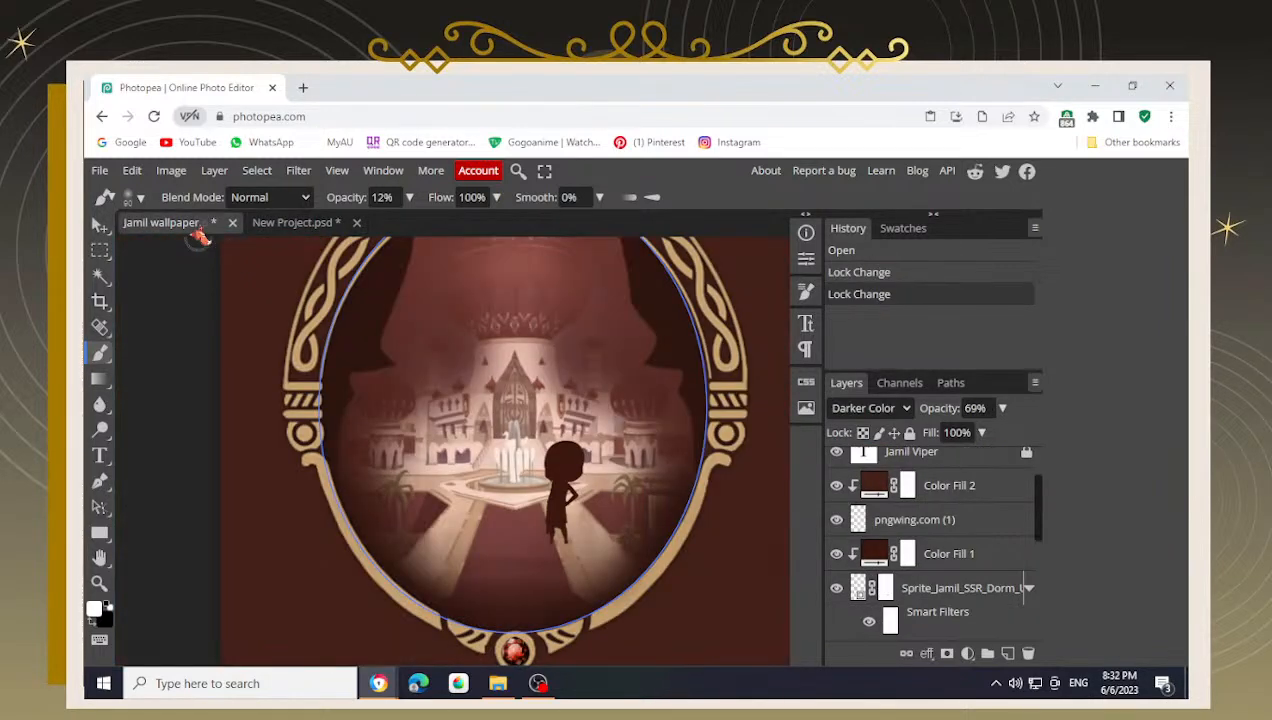
pyautogui.scroll(6, 484, 443)
pyautogui.scroll(-3, 483, 440)
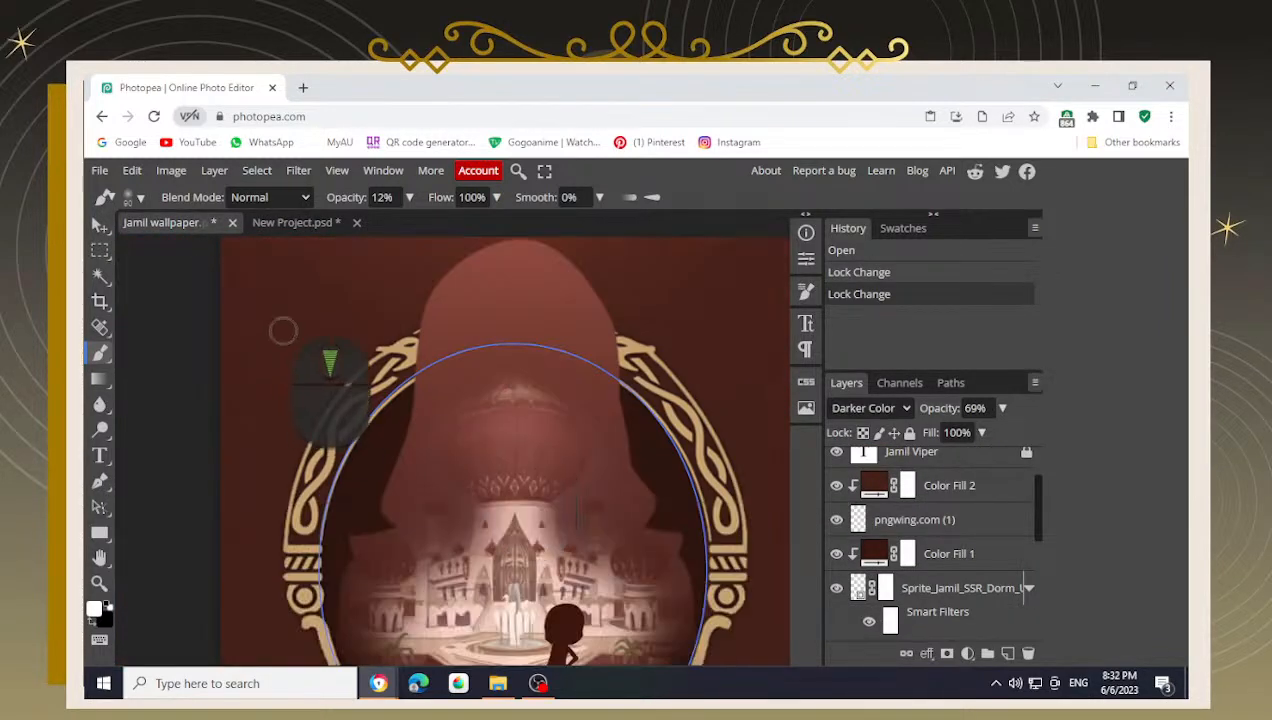
pyautogui.click(302, 223)
pyautogui.scroll(-3, 396, 390)
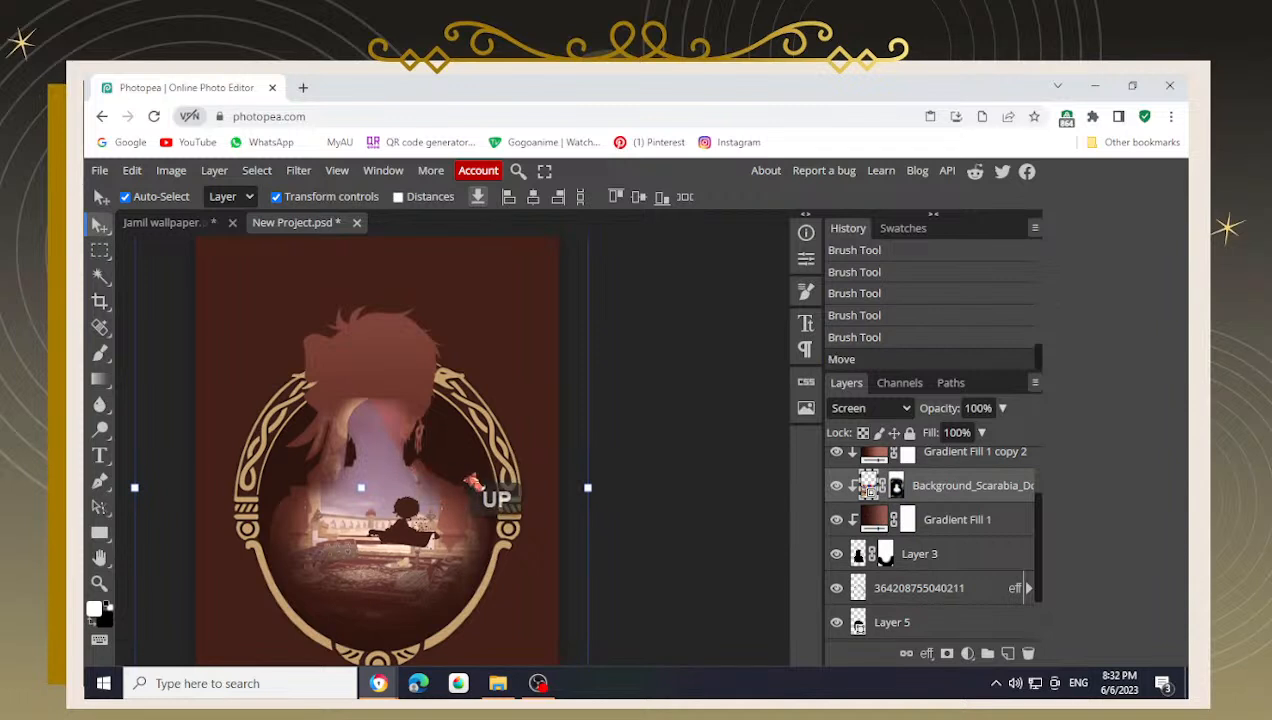
# - Undo the last move of the scene and the last brush stroke, and clear the layer selection
pyautogui.hotkey('ctrl', 'z')
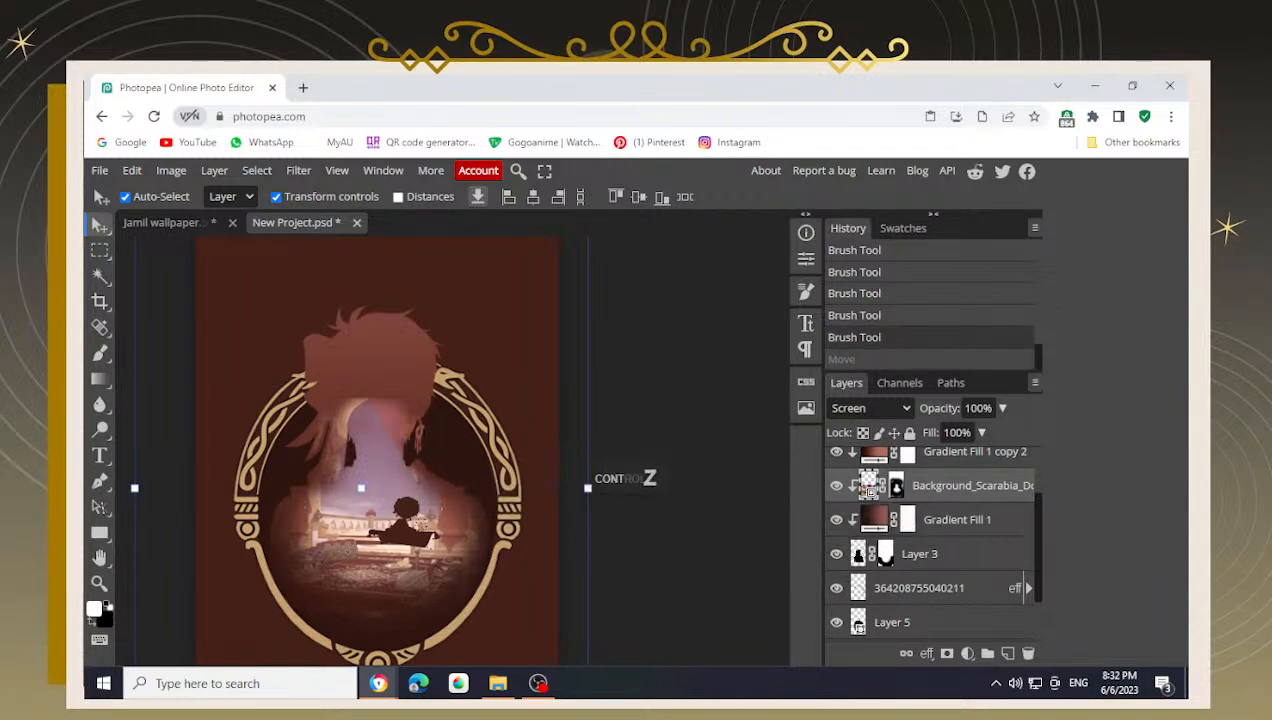
pyautogui.hotkey('ctrl', 'z')
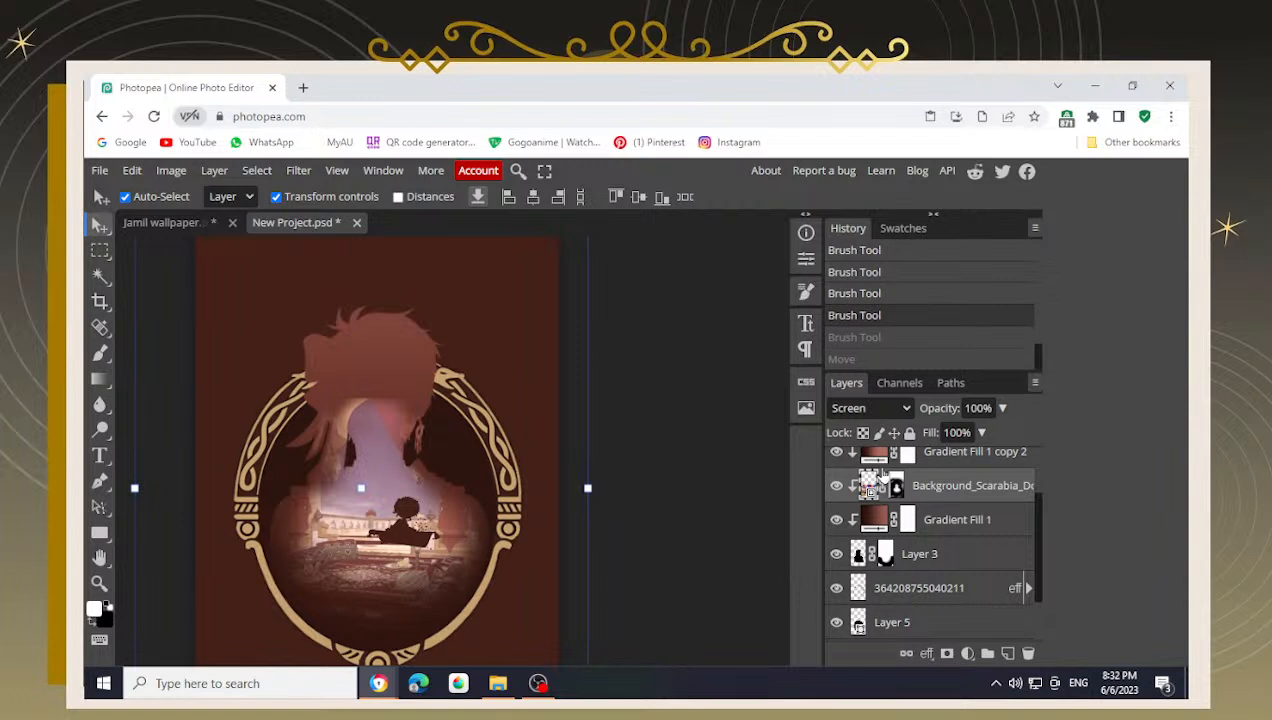
pyautogui.click(366, 458)
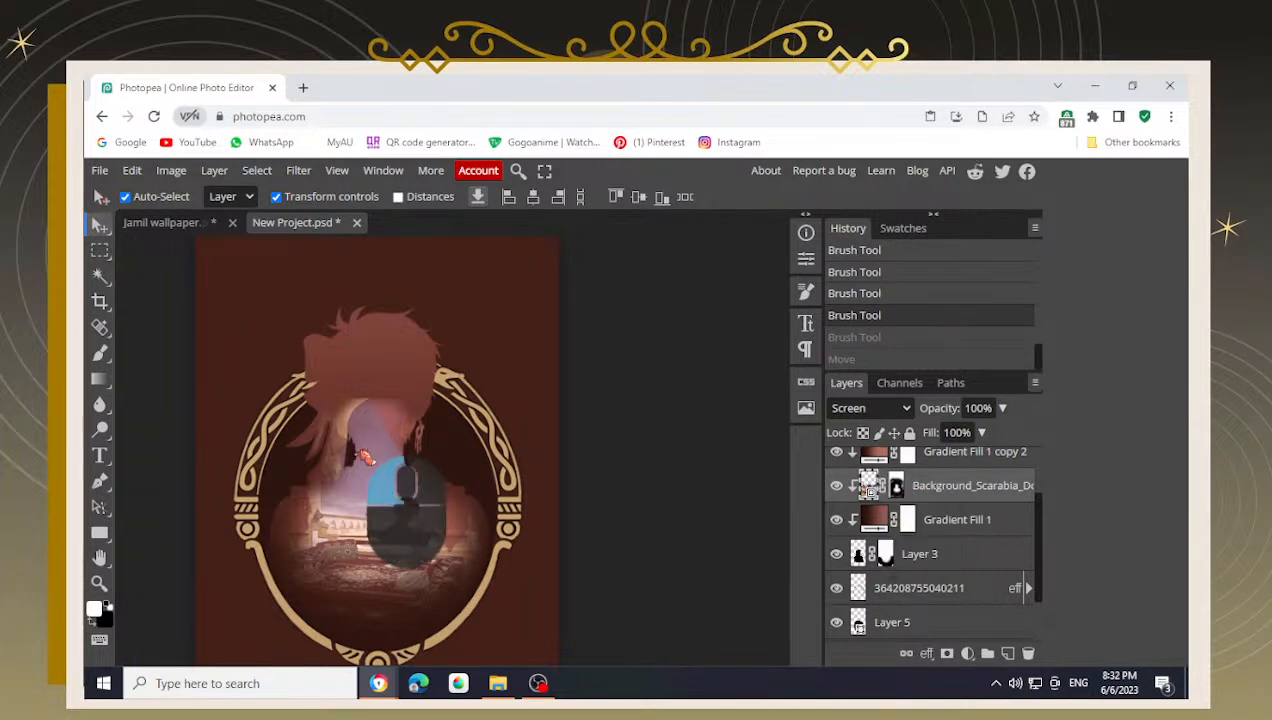
pyautogui.click(366, 457)
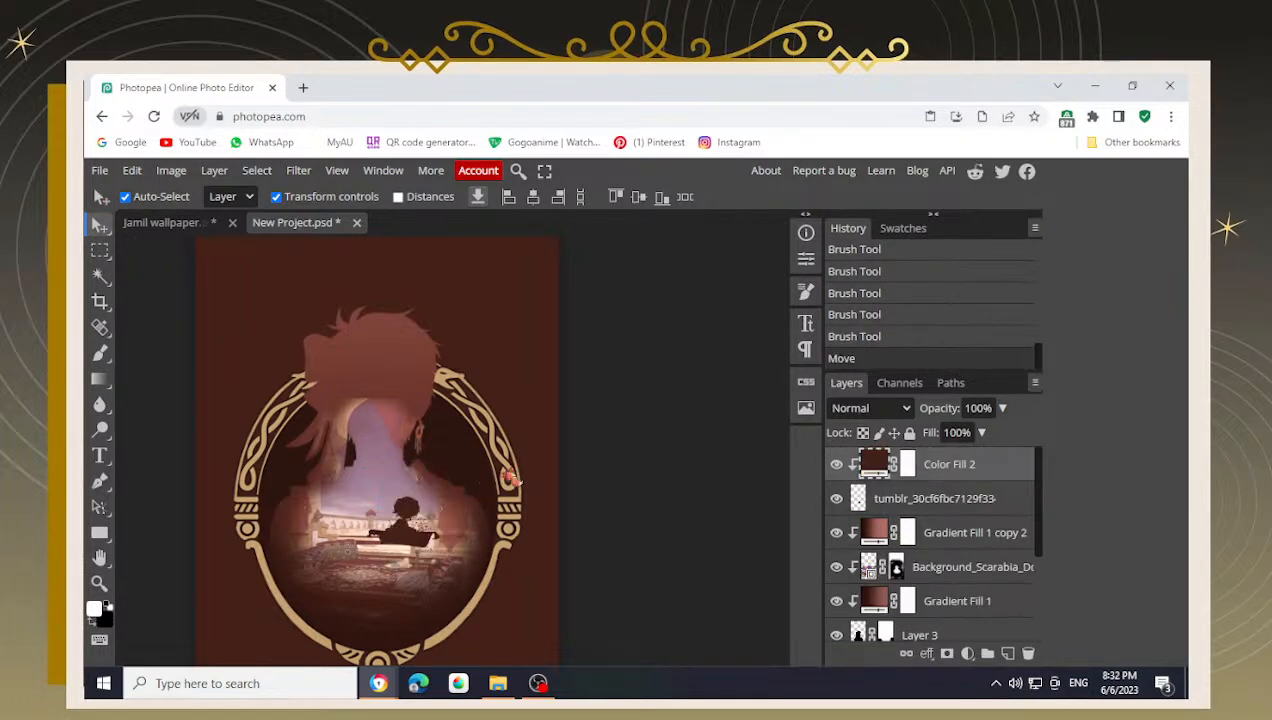
pyautogui.click(668, 464)
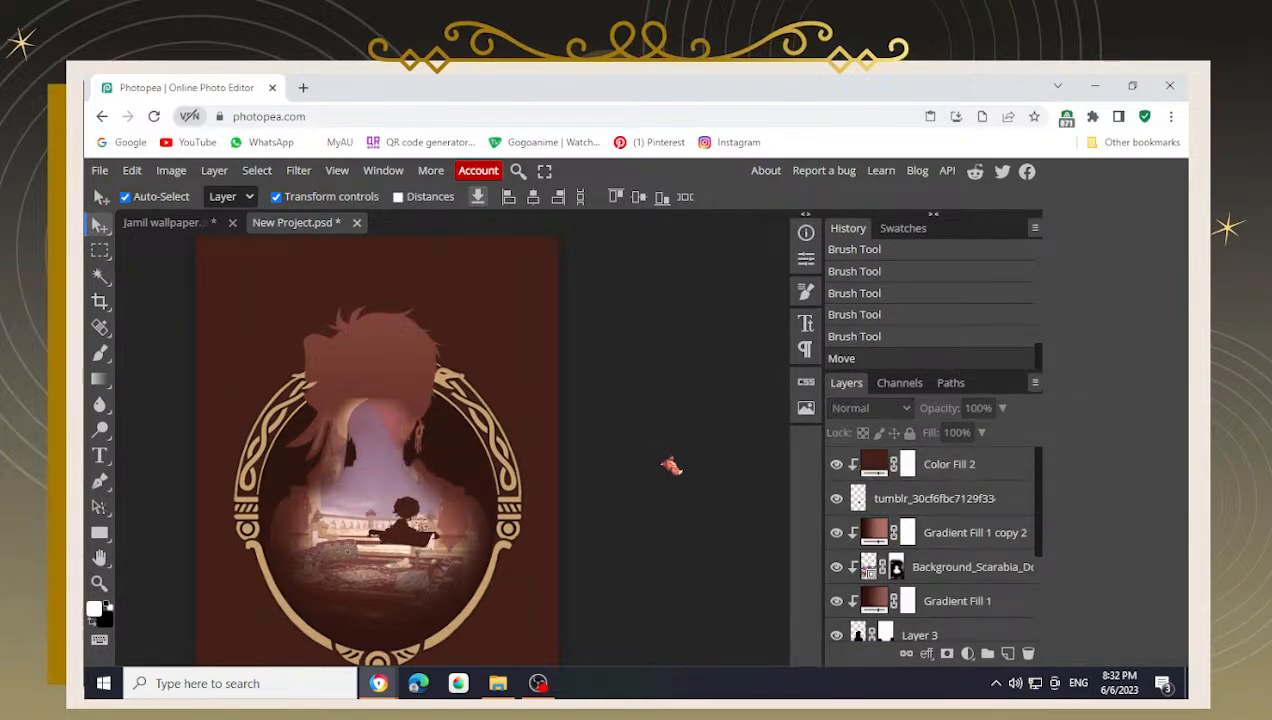
# - Select the Background_Scarabia scene image and nudge it vertically until it sits slightly higher within the silhouette
pyautogui.click(878, 569)
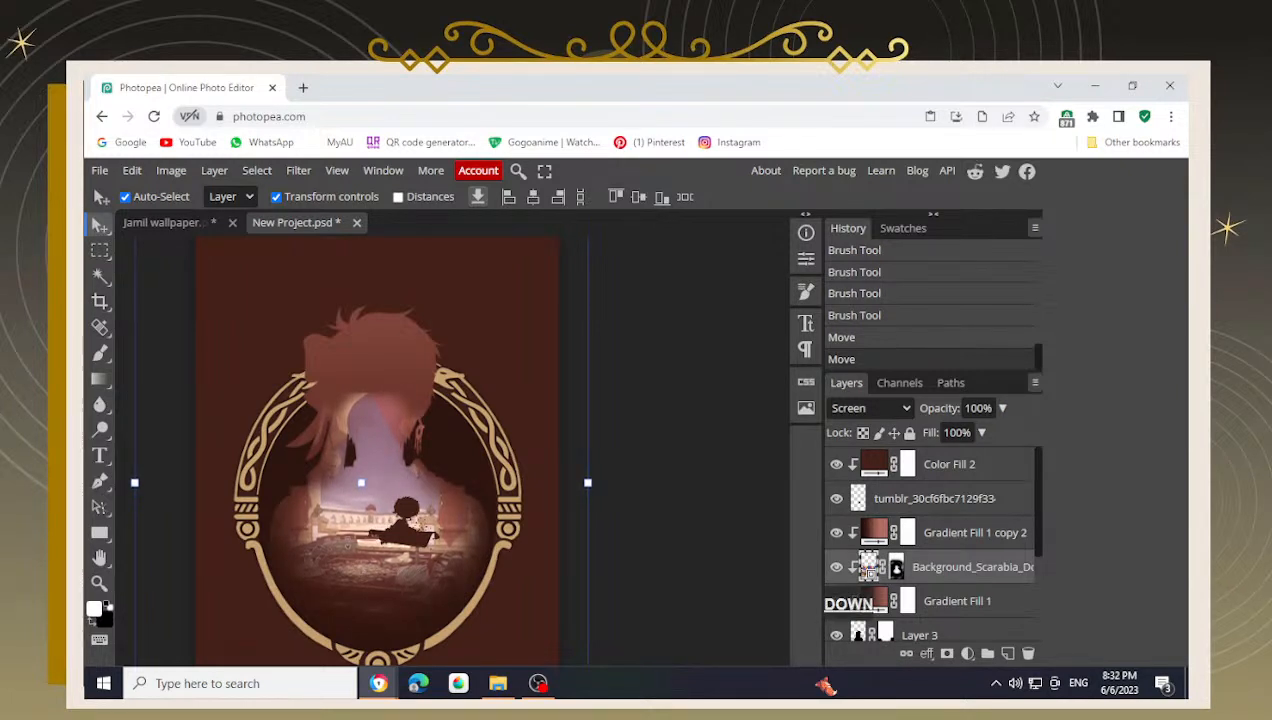
pyautogui.press('Down')
pyautogui.press('Down')
pyautogui.press('Down')
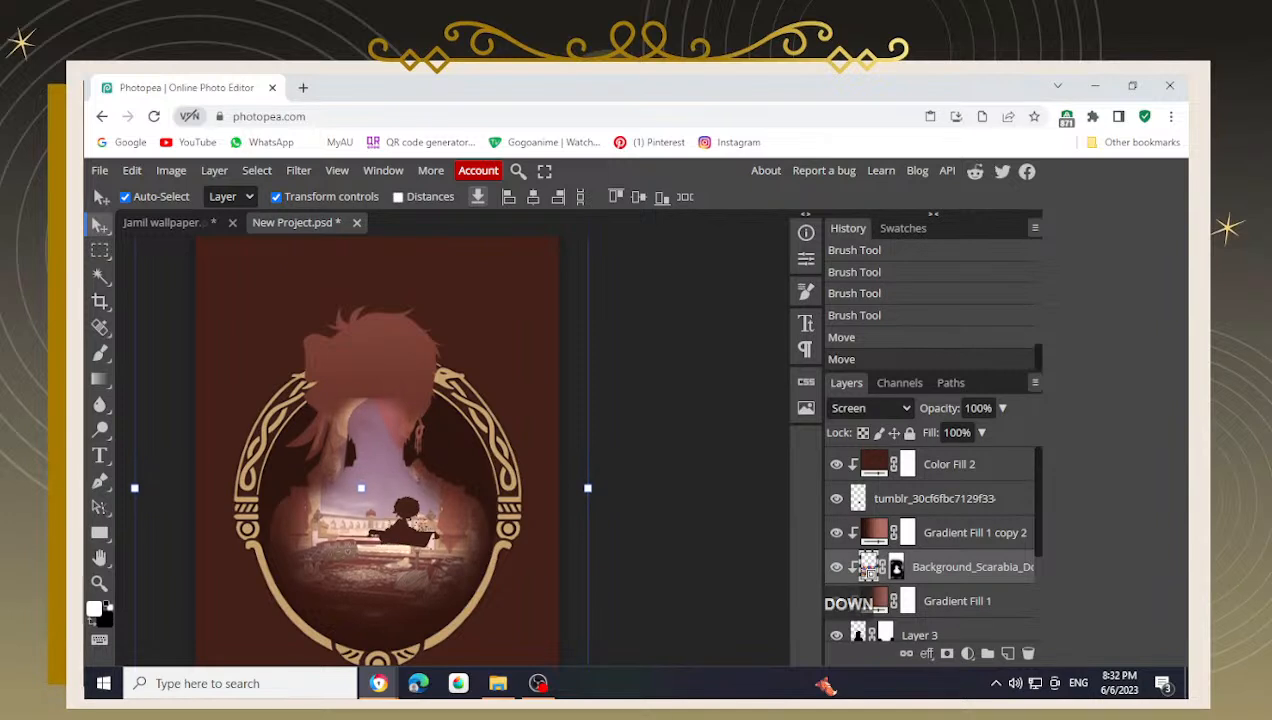
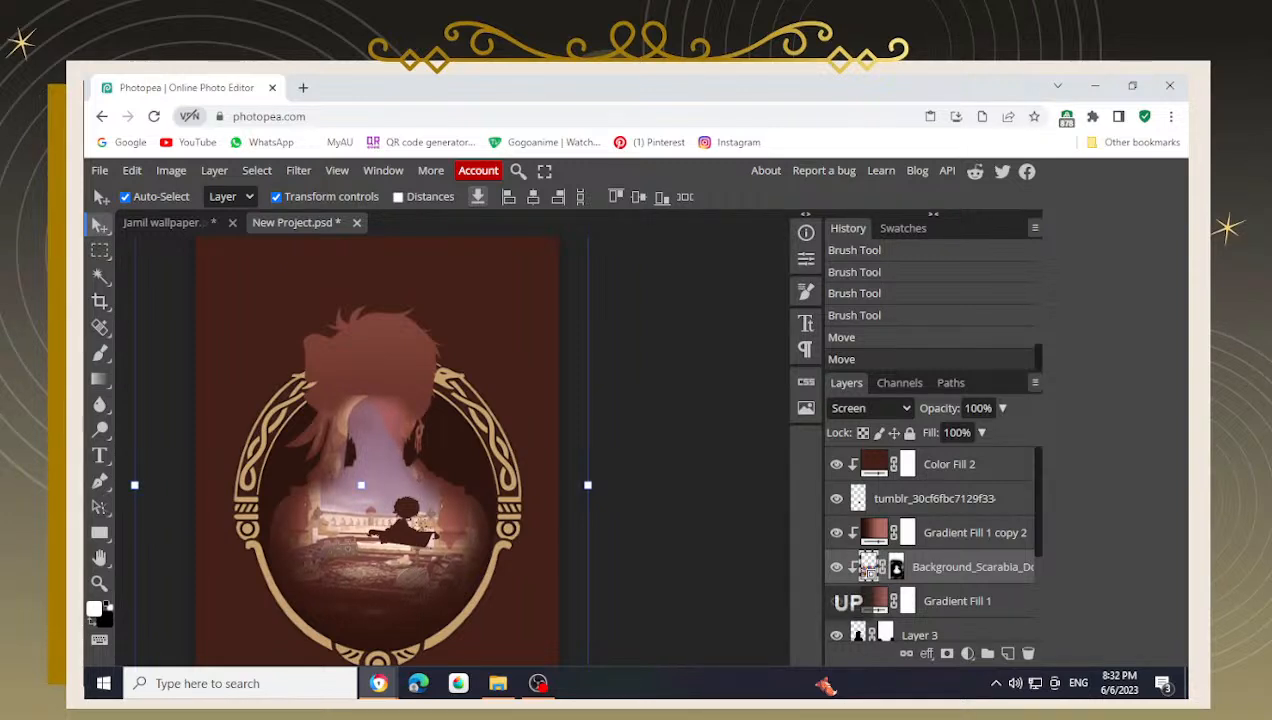
# - Paint black on the Background_Scarabia layer's mask to fade the scene just below the left hanging lantern
pyautogui.scroll(-2, 370, 426)
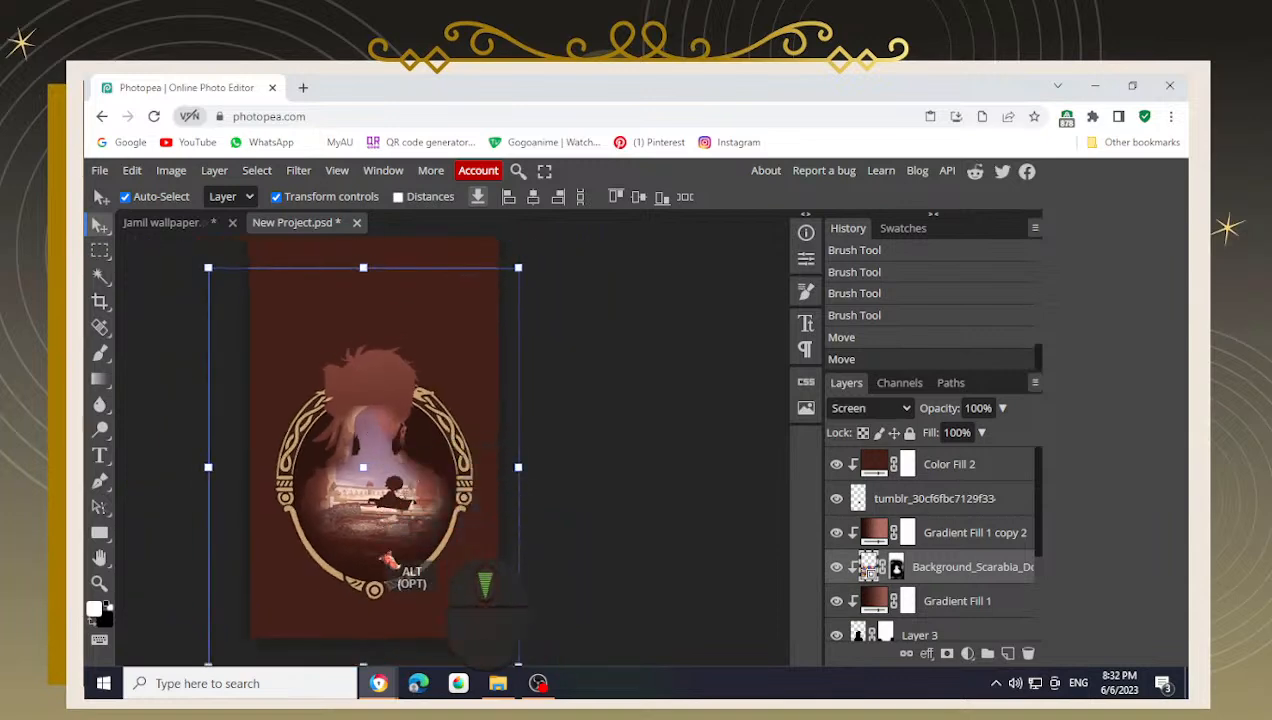
pyautogui.scroll(3, 392, 442)
pyautogui.scroll(-1, 392, 550)
pyautogui.scroll(2, 384, 540)
pyautogui.press('space')
pyautogui.moveTo(359, 506); pyautogui.dragTo(340, 317)
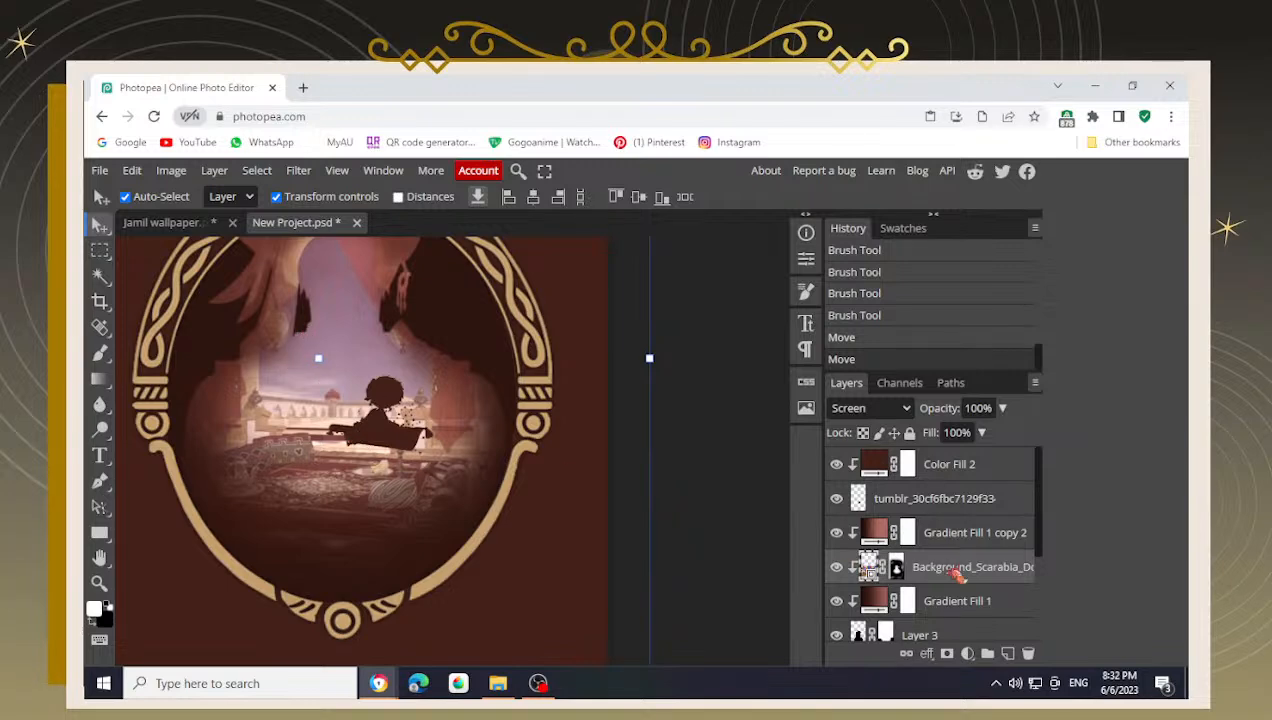
pyautogui.press('x')
pyautogui.scroll(5, 246, 370)
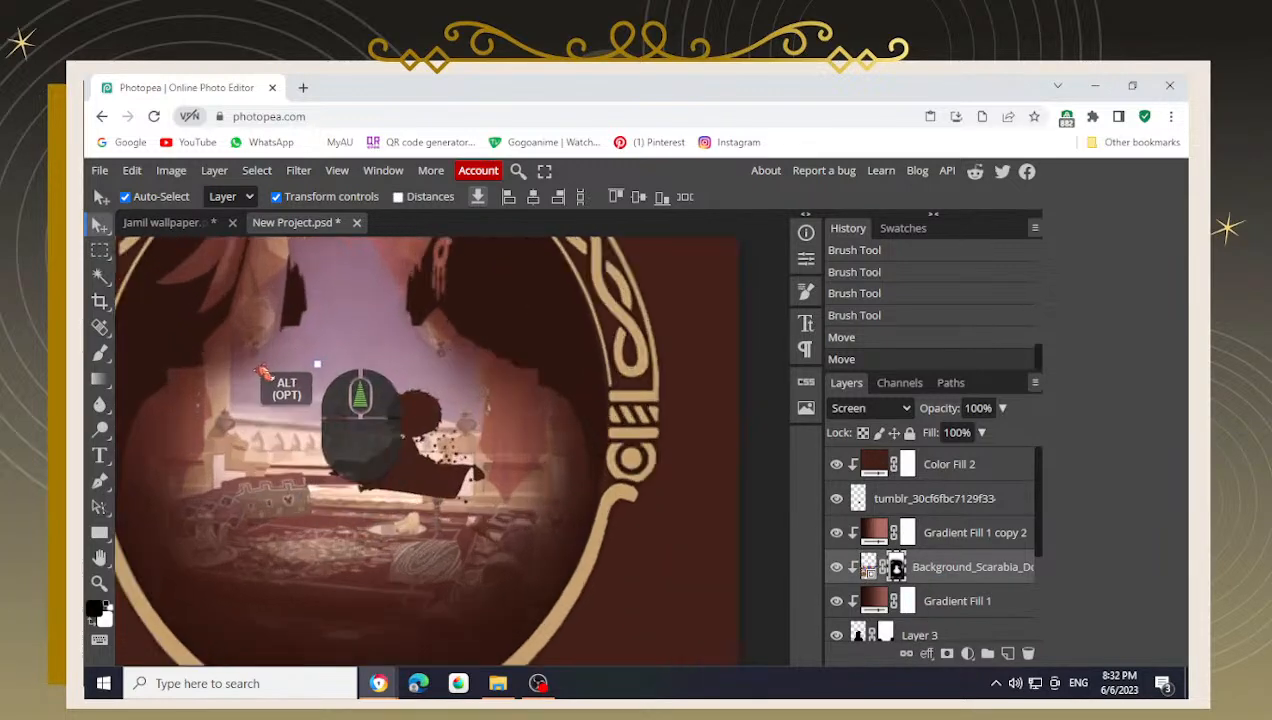
pyautogui.press('b')
pyautogui.moveTo(268, 398)
pyautogui.mouseDown()
pyautogui.moveTo(282, 327)
pyautogui.moveTo(310, 357)
pyautogui.moveTo(341, 356)
pyautogui.moveTo(304, 394)
pyautogui.moveTo(268, 403)
pyautogui.moveTo(318, 351)
pyautogui.moveTo(262, 430)
pyautogui.mouseUp()
# - Switch the brush to white and lightly restore the sky and buildings below the left hanging lantern
pyautogui.press('x')
pyautogui.moveTo(262, 436)
pyautogui.mouseDown()
pyautogui.moveTo(299, 430)
pyautogui.moveTo(276, 424)
pyautogui.mouseUp()
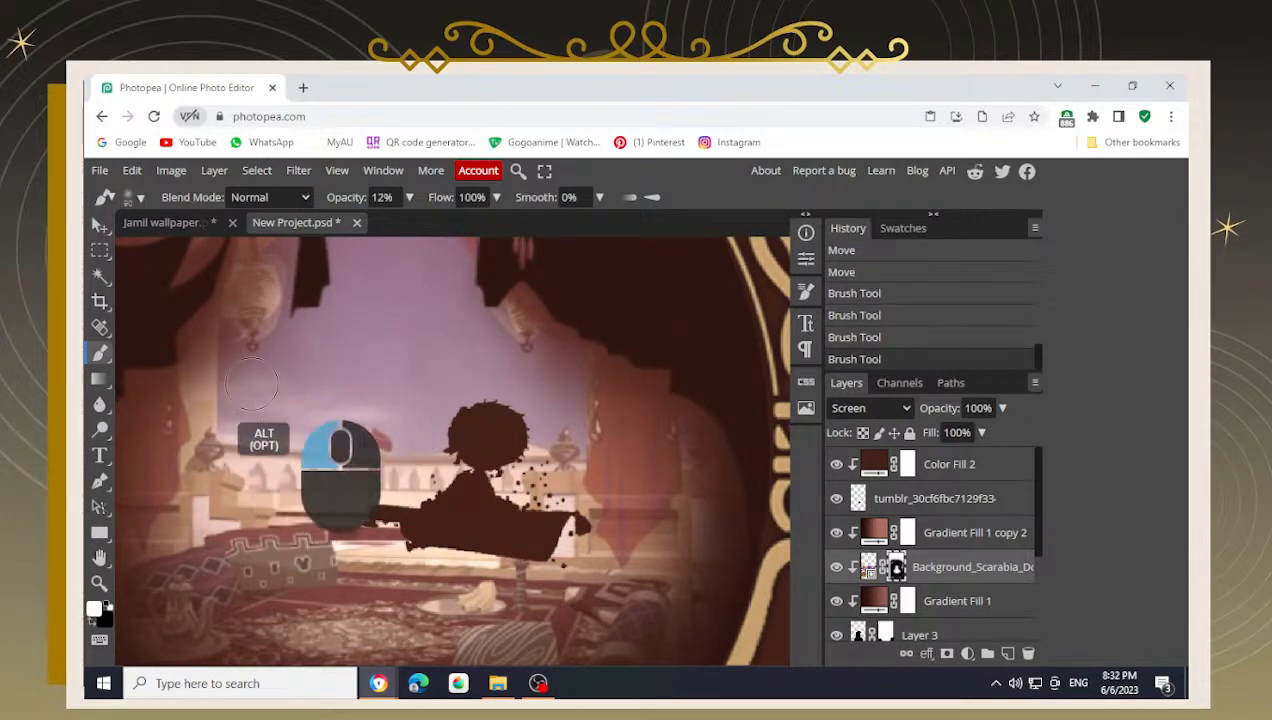
pyautogui.scroll(-3, 265, 430)
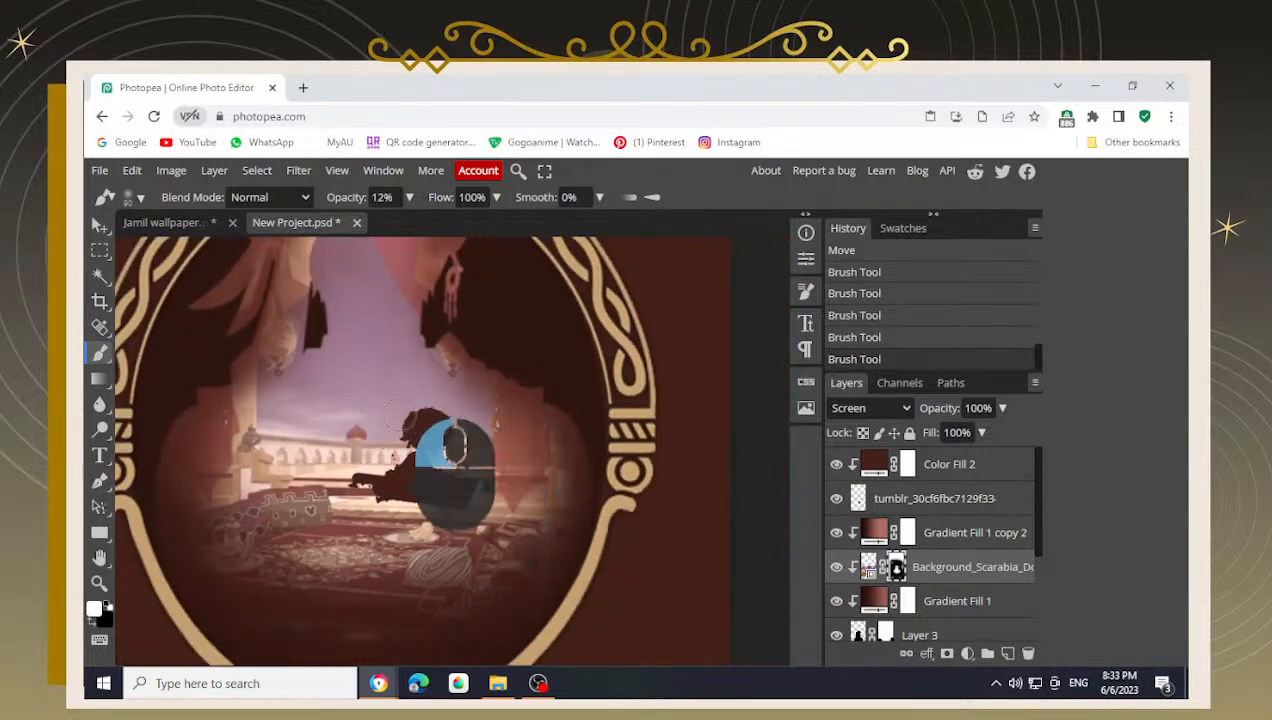
# - Compare the overall blending of the scene in the new project with the Jamil wallpaper reference
pyautogui.scroll(-1, 369, 368)
pyautogui.scroll(-2, 369, 368)
pyautogui.press('space')
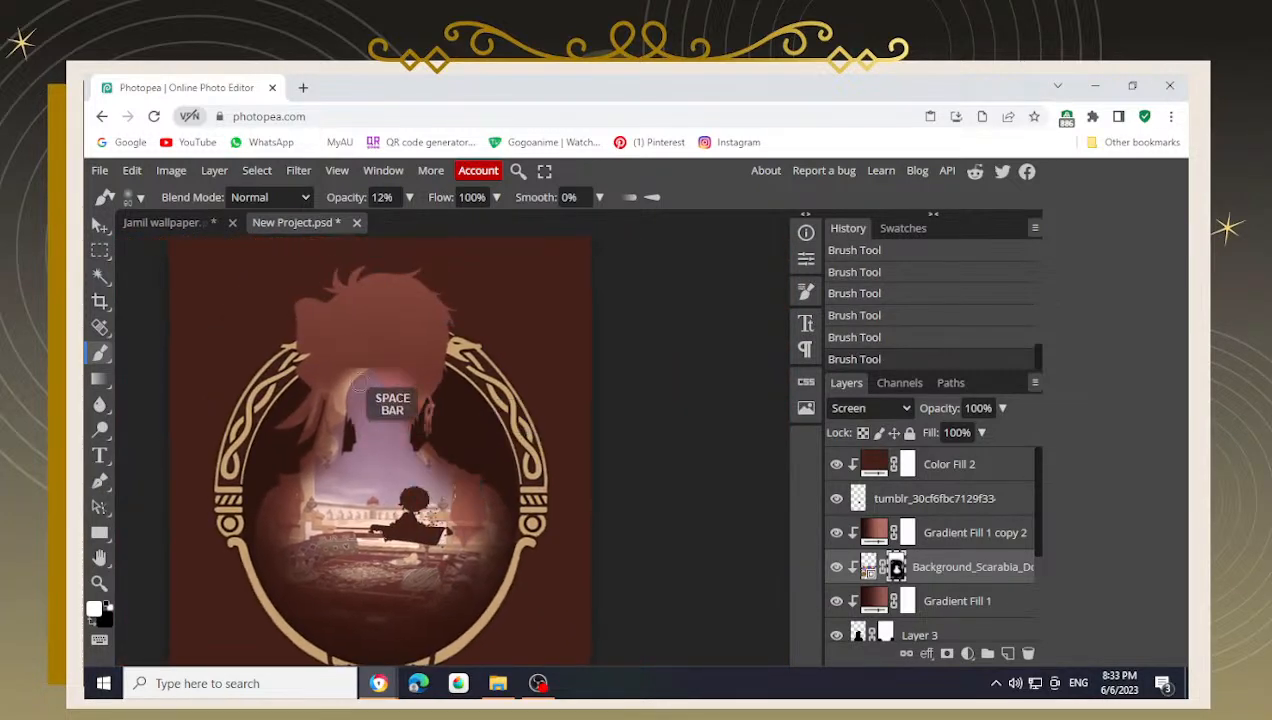
pyautogui.scroll(2, 392, 395)
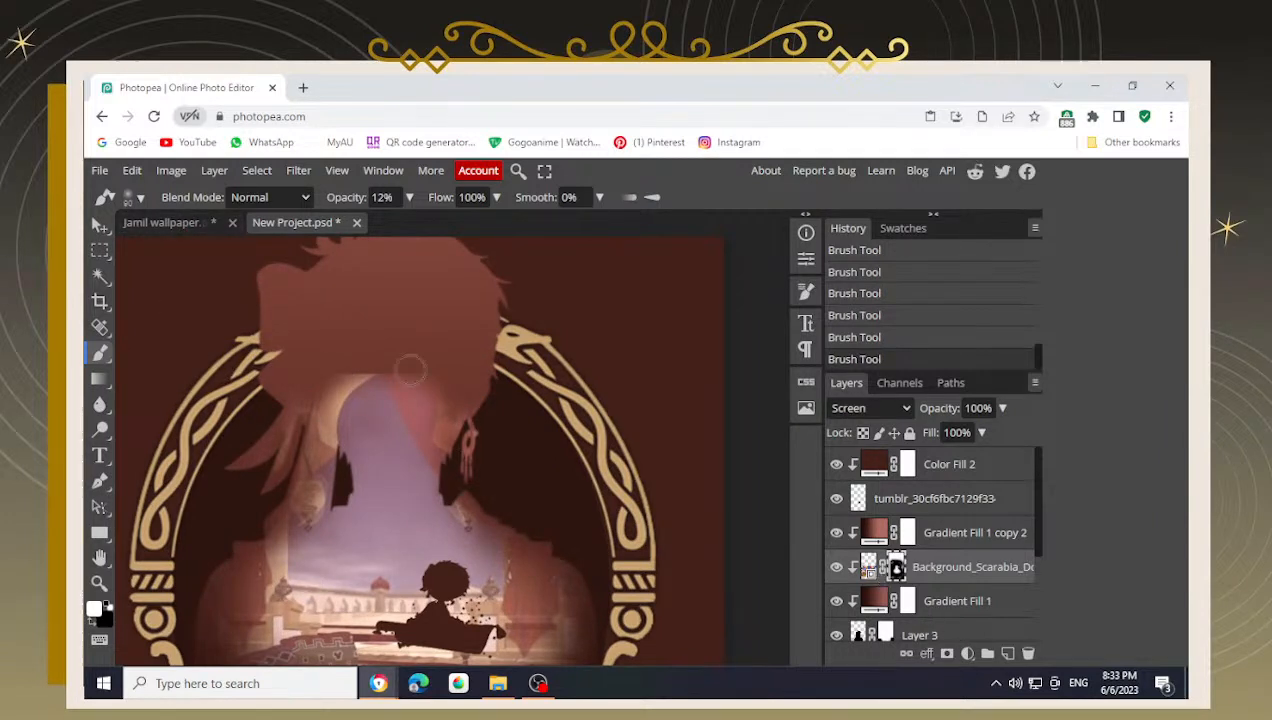
pyautogui.click(180, 226)
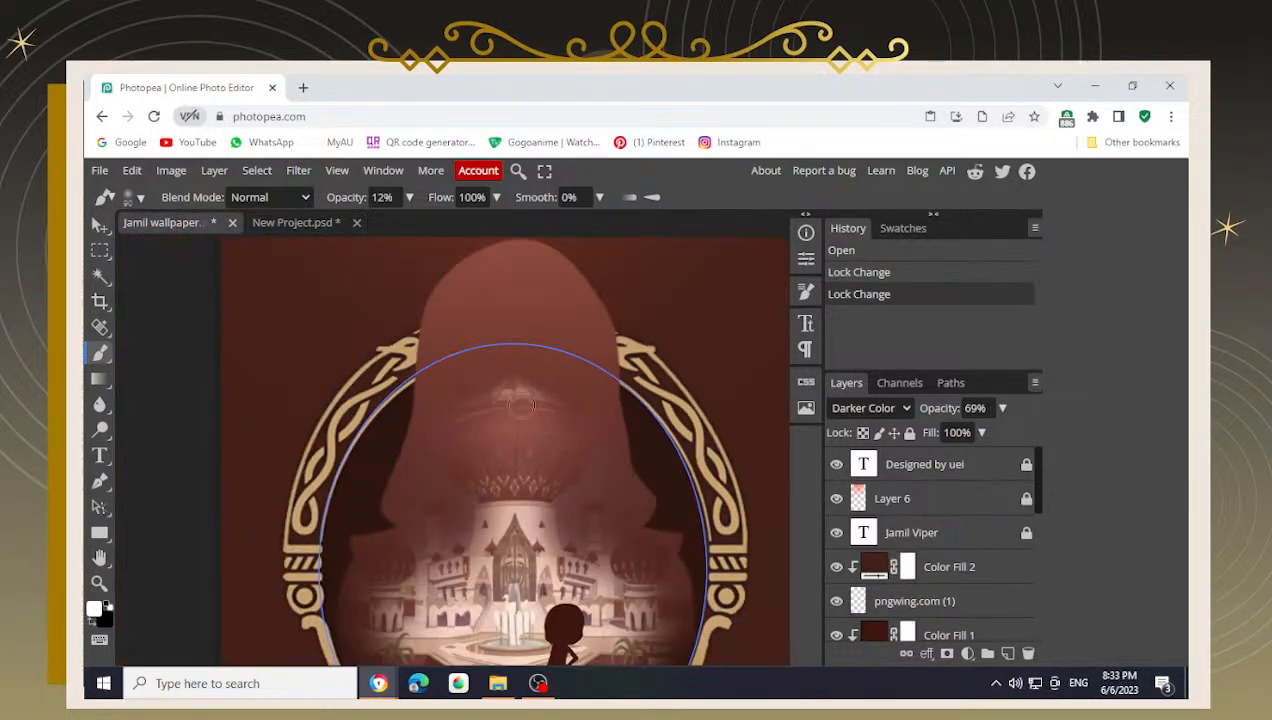
pyautogui.scroll(-2, 562, 462)
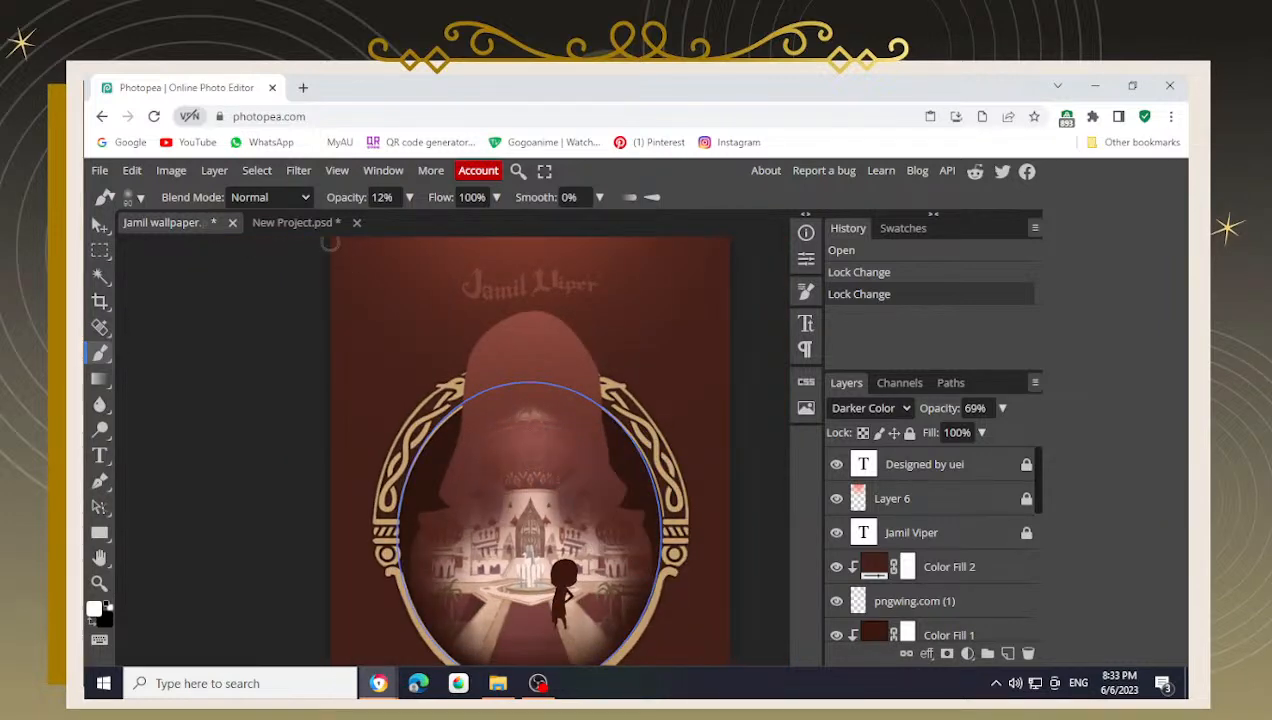
pyautogui.click(296, 223)
pyautogui.scroll(-2, 385, 450)
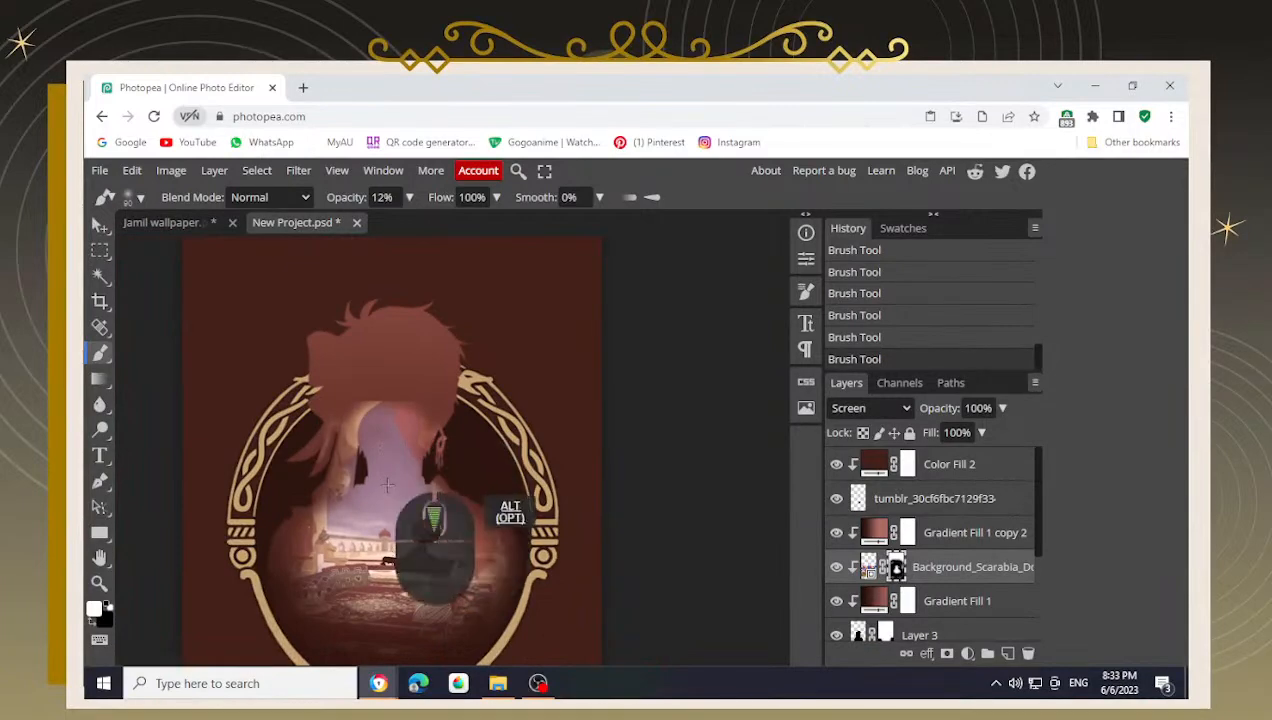
# - Paint black on the Background_Scarabia mask at 93% brush opacity to fade the scene's hard top edge under the hair
pyautogui.scroll(3, 383, 379)
pyautogui.scroll(4, 370, 360)
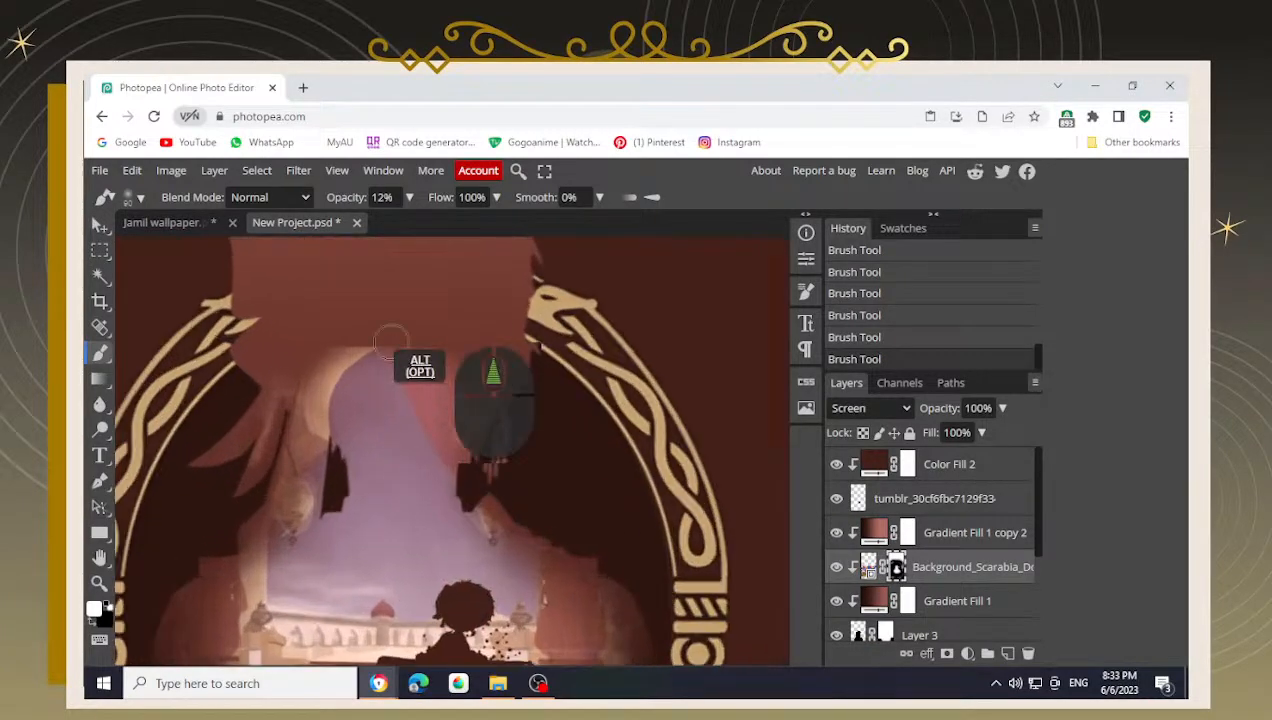
pyautogui.press('x')
pyautogui.moveTo(328, 320)
pyautogui.mouseDown()
pyautogui.moveTo(282, 331)
pyautogui.moveTo(303, 312)
pyautogui.moveTo(247, 318)
pyautogui.moveTo(420, 204)
pyautogui.moveTo(379, 217)
pyautogui.moveTo(298, 312)
pyautogui.moveTo(260, 330)
pyautogui.moveTo(281, 325)
pyautogui.moveTo(235, 325)
pyautogui.moveTo(350, 302)
pyautogui.moveTo(328, 306)
pyautogui.moveTo(380, 308)
pyautogui.mouseUp()
pyautogui.click(409, 197)
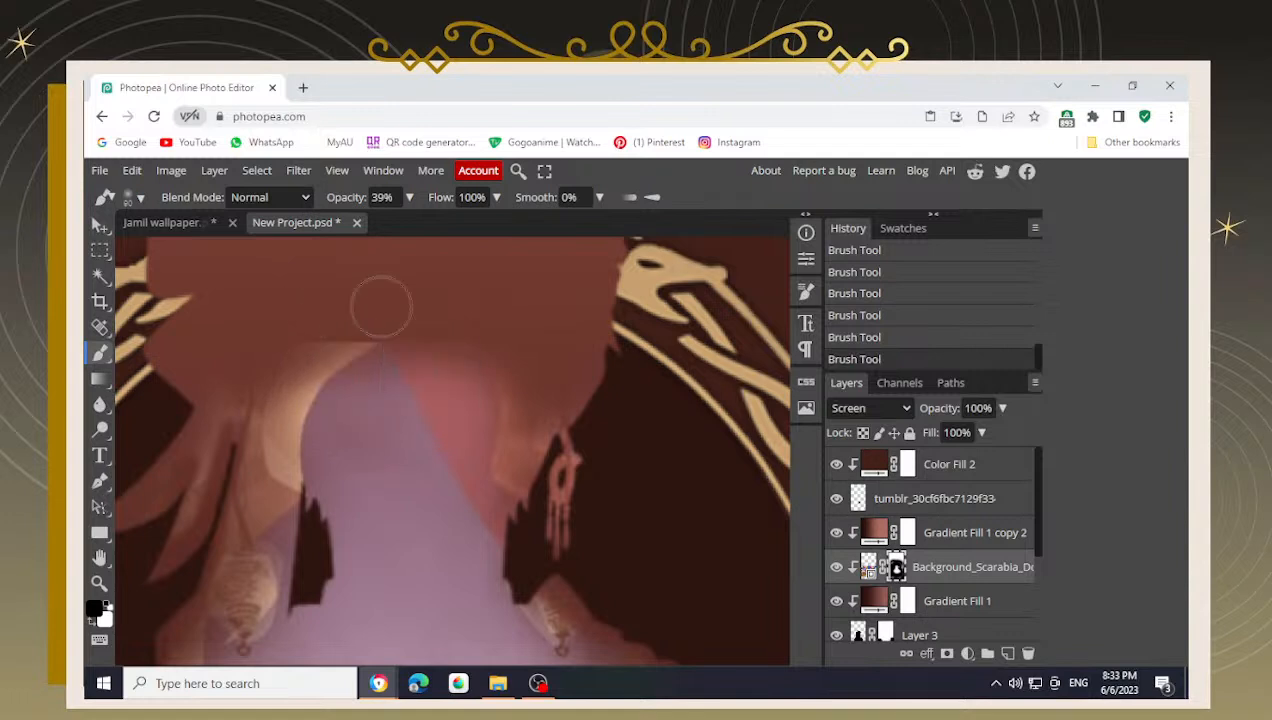
pyautogui.click(410, 198)
pyautogui.click(406, 221)
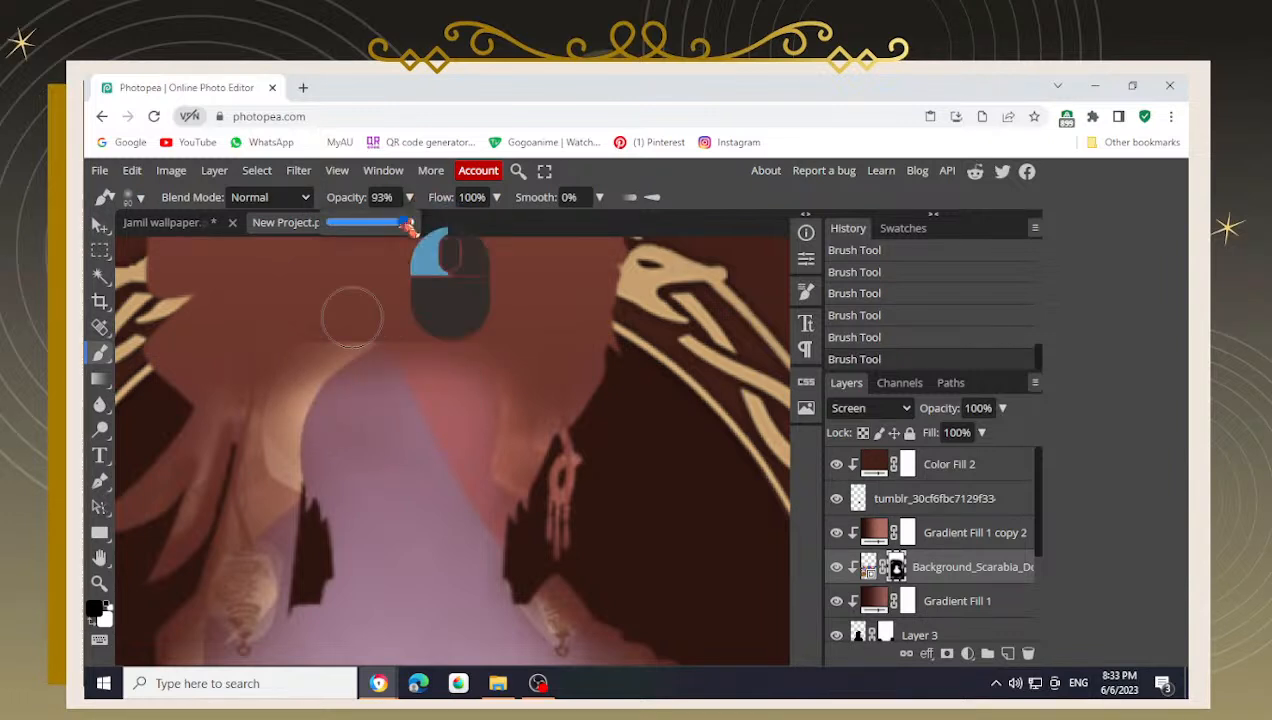
pyautogui.moveTo(282, 301)
pyautogui.mouseDown()
pyautogui.moveTo(321, 299)
pyautogui.moveTo(345, 326)
pyautogui.moveTo(315, 285)
pyautogui.moveTo(341, 310)
pyautogui.moveTo(395, 300)
pyautogui.moveTo(193, 288)
pyautogui.moveTo(330, 390)
pyautogui.moveTo(463, 270)
pyautogui.moveTo(420, 400)
pyautogui.mouseUp()
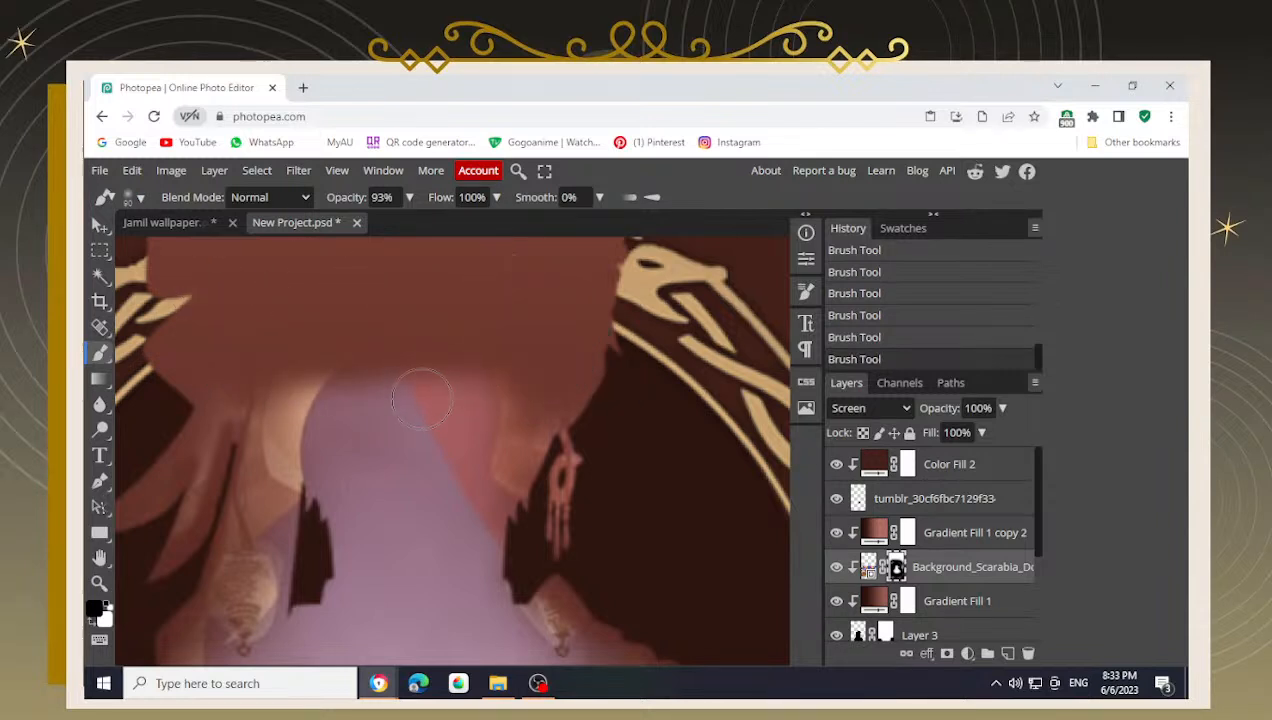
# - Switch to a white 175 px brush at 20% opacity and lightly restore the top of the arch
pyautogui.click(409, 197)
pyautogui.moveTo(403, 221); pyautogui.dragTo(349, 228)
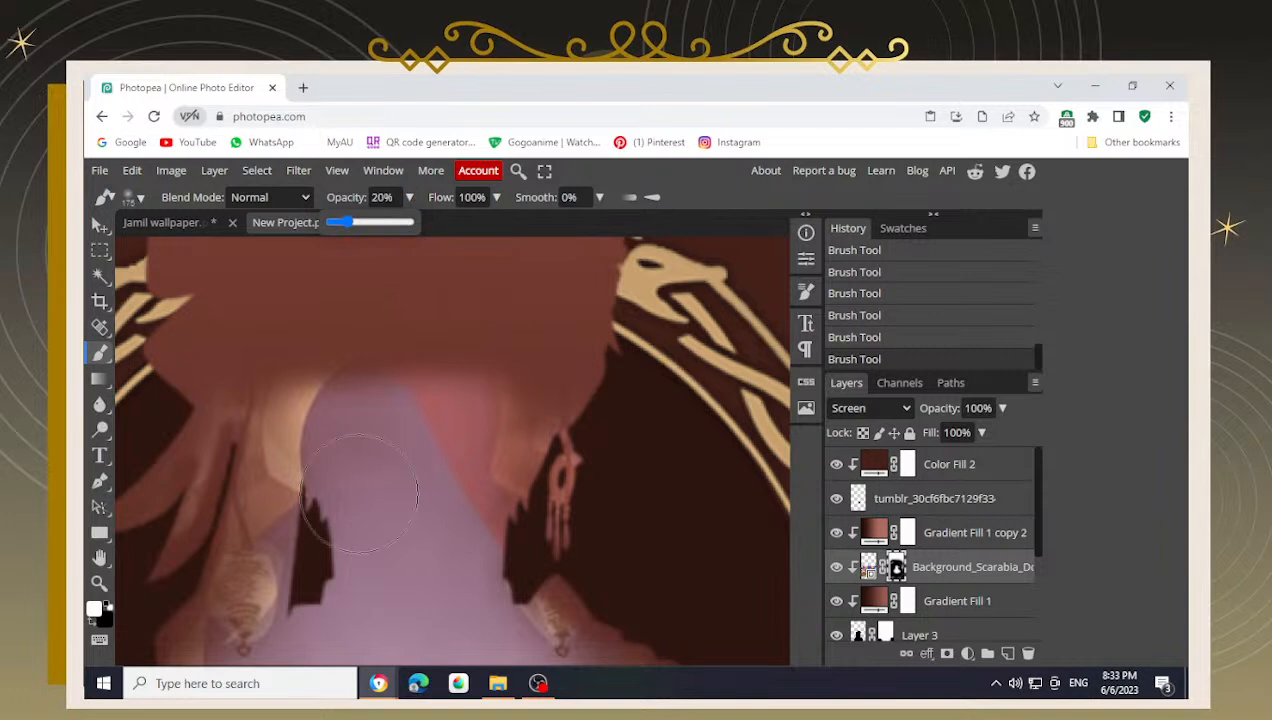
pyautogui.click(405, 452)
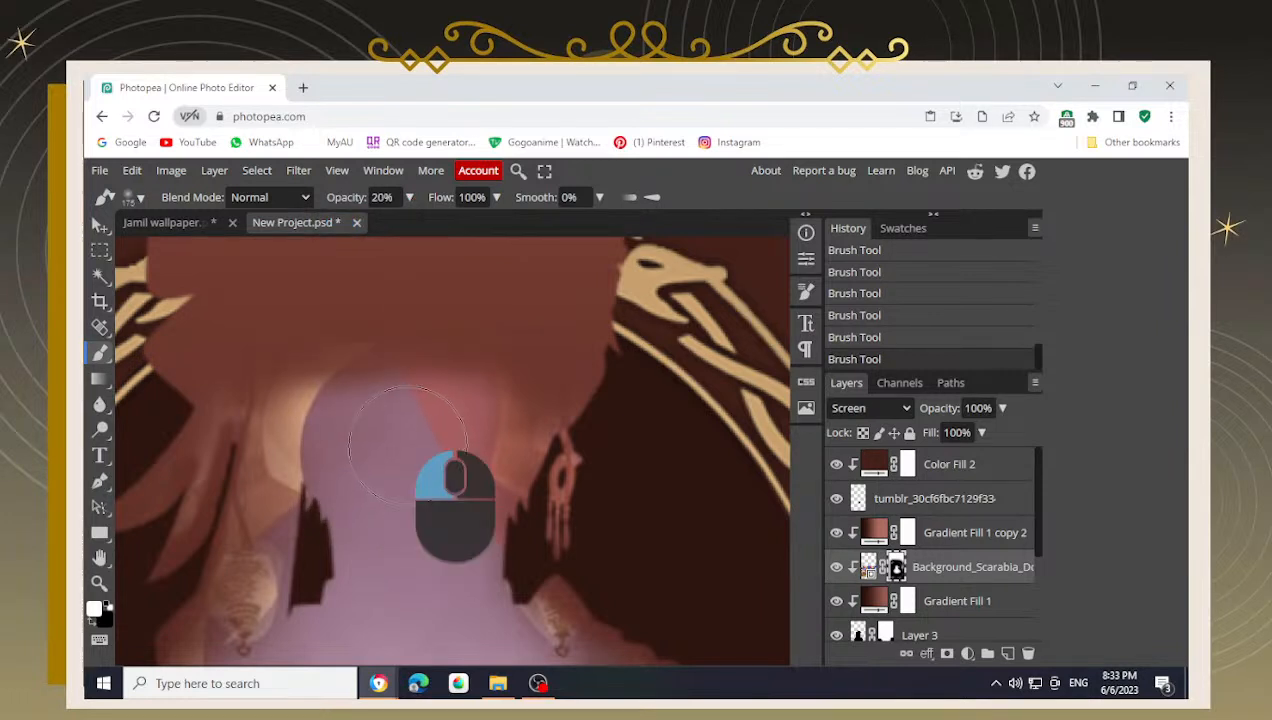
# - Soften the arch's top edge with a 70 px black brush, lower its opacity to 15%, and undo the last stroke
pyautogui.press('x')
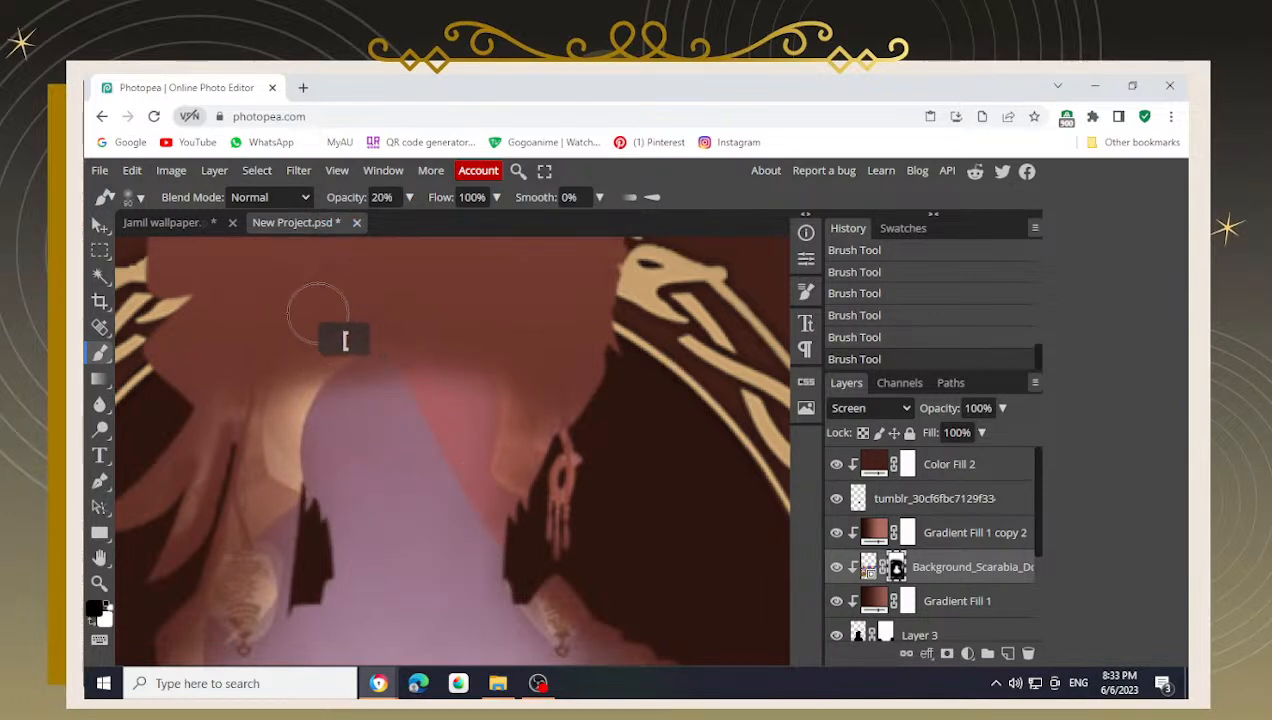
pyautogui.press('[')
pyautogui.press('[')
pyautogui.moveTo(313, 317)
pyautogui.mouseDown()
pyautogui.moveTo(402, 320)
pyautogui.moveTo(368, 305)
pyautogui.mouseUp()
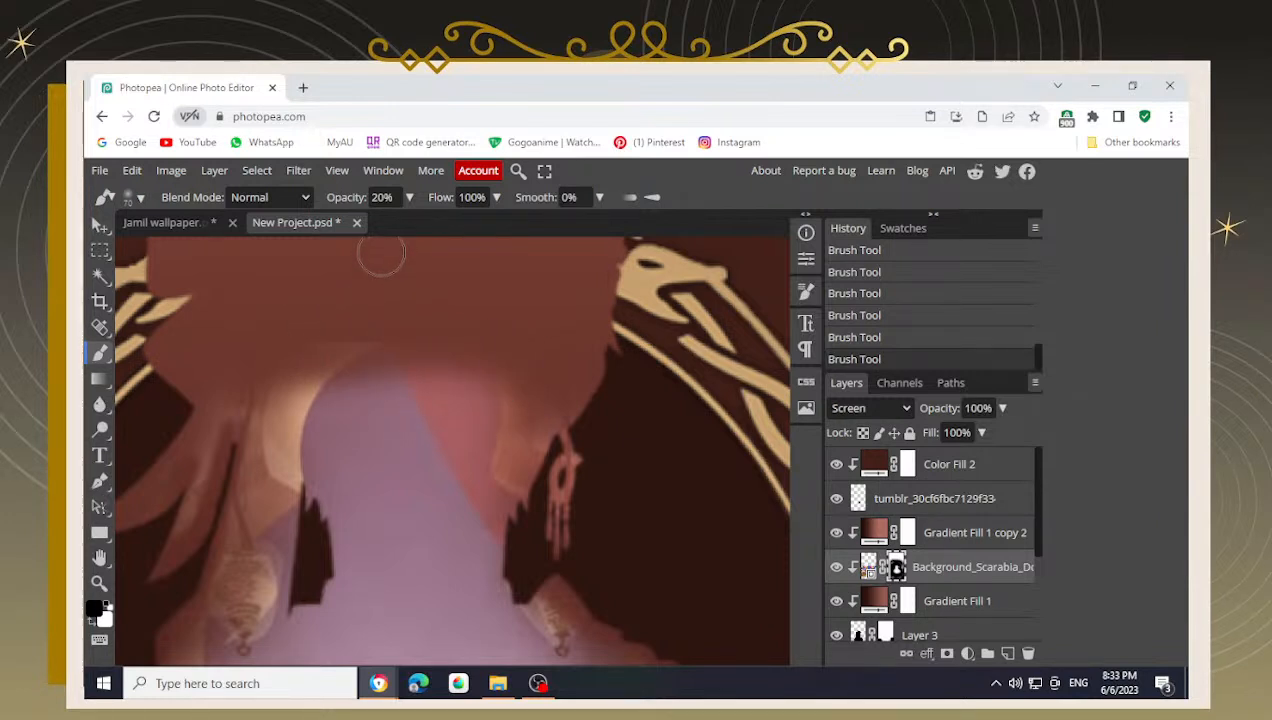
pyautogui.click(343, 223)
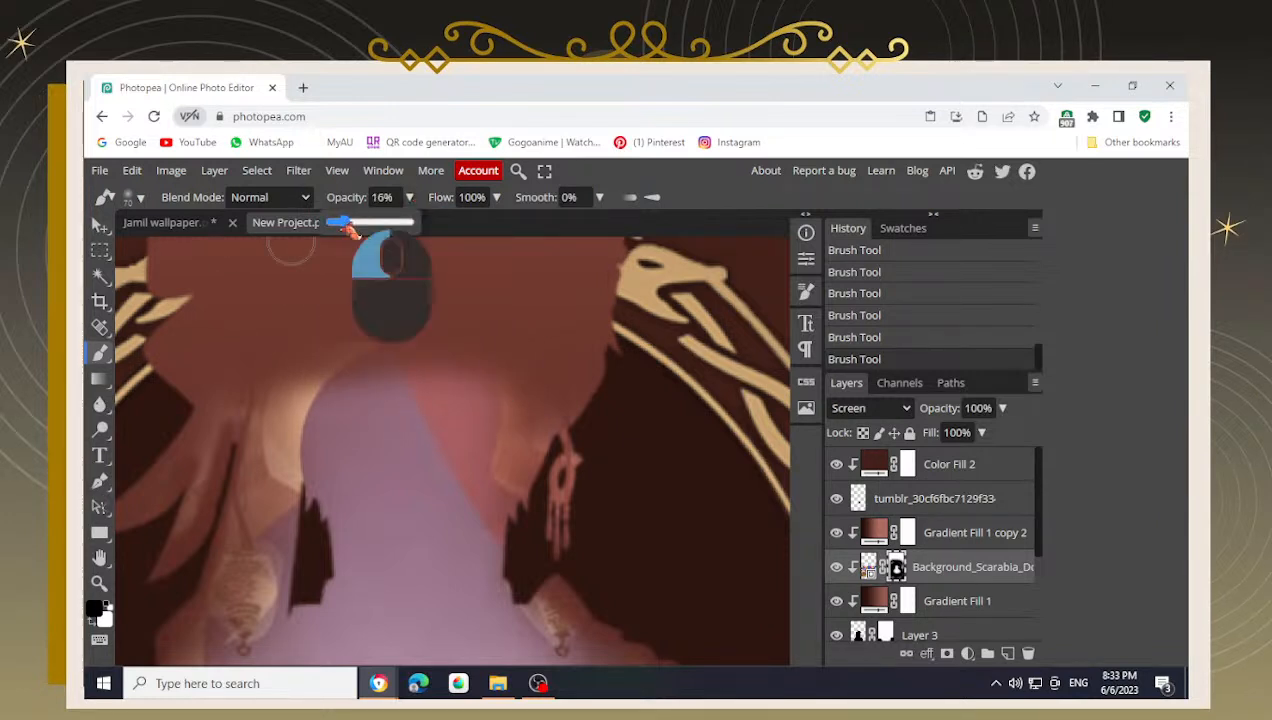
pyautogui.moveTo(368, 325)
pyautogui.mouseDown()
pyautogui.moveTo(387, 312)
pyautogui.moveTo(370, 322)
pyautogui.mouseUp()
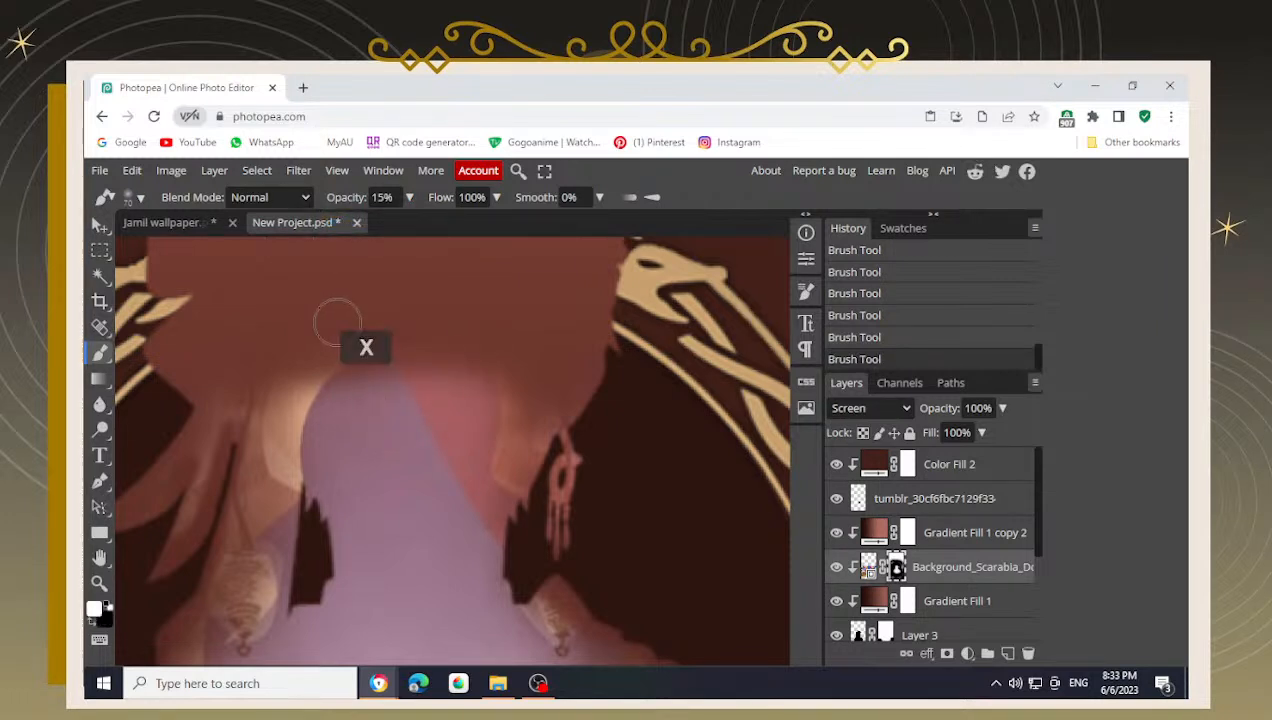
pyautogui.hotkey('ctrl', 'z')
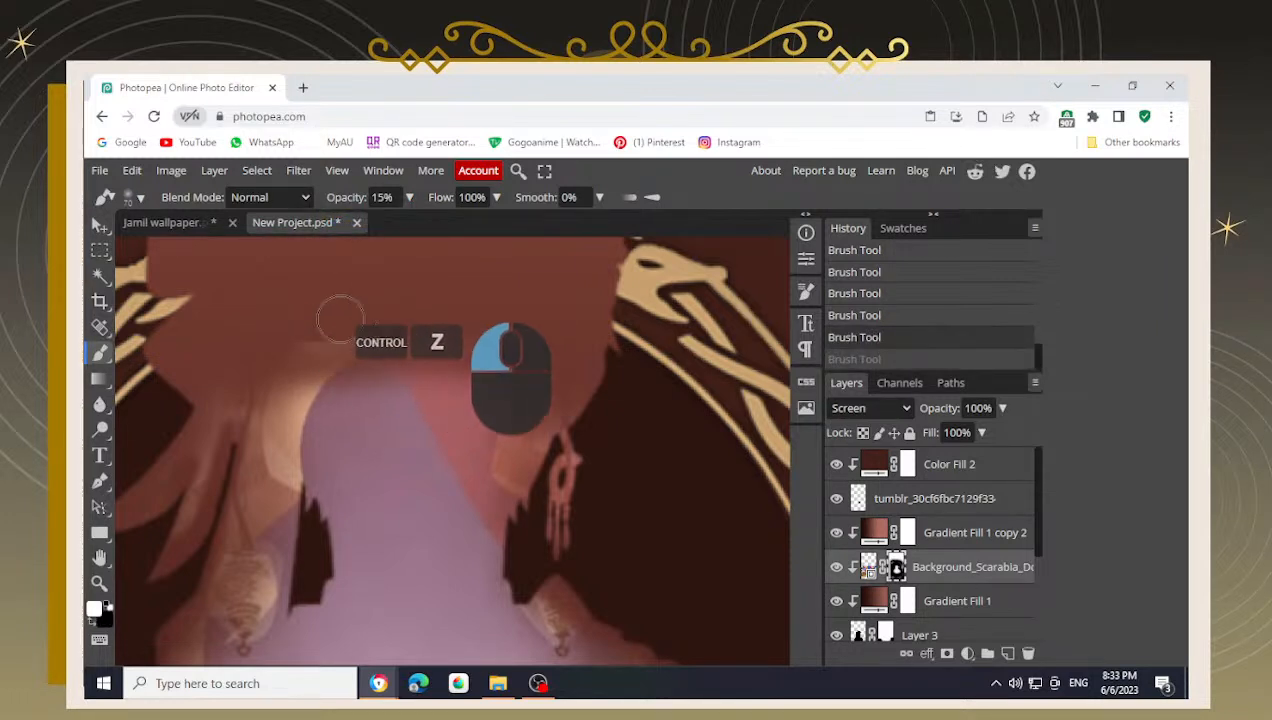
# - Paint black on the mask at 87% brush opacity to fade the scene's top edge into the hair
pyautogui.moveTo(340, 319)
pyautogui.mouseDown()
pyautogui.moveTo(324, 318)
pyautogui.moveTo(336, 343)
pyautogui.moveTo(351, 326)
pyautogui.moveTo(290, 325)
pyautogui.mouseUp()
pyautogui.press('x')
pyautogui.press('x')
pyautogui.press('x')
pyautogui.moveTo(250, 328)
pyautogui.mouseDown()
pyautogui.moveTo(405, 232)
pyautogui.moveTo(298, 319)
pyautogui.moveTo(278, 320)
pyautogui.moveTo(400, 312)
pyautogui.moveTo(322, 300)
pyautogui.moveTo(315, 314)
pyautogui.moveTo(273, 310)
pyautogui.moveTo(354, 317)
pyautogui.moveTo(314, 301)
pyautogui.moveTo(360, 296)
pyautogui.moveTo(511, 303)
pyautogui.moveTo(321, 297)
pyautogui.moveTo(327, 310)
pyautogui.moveTo(289, 289)
pyautogui.mouseUp()
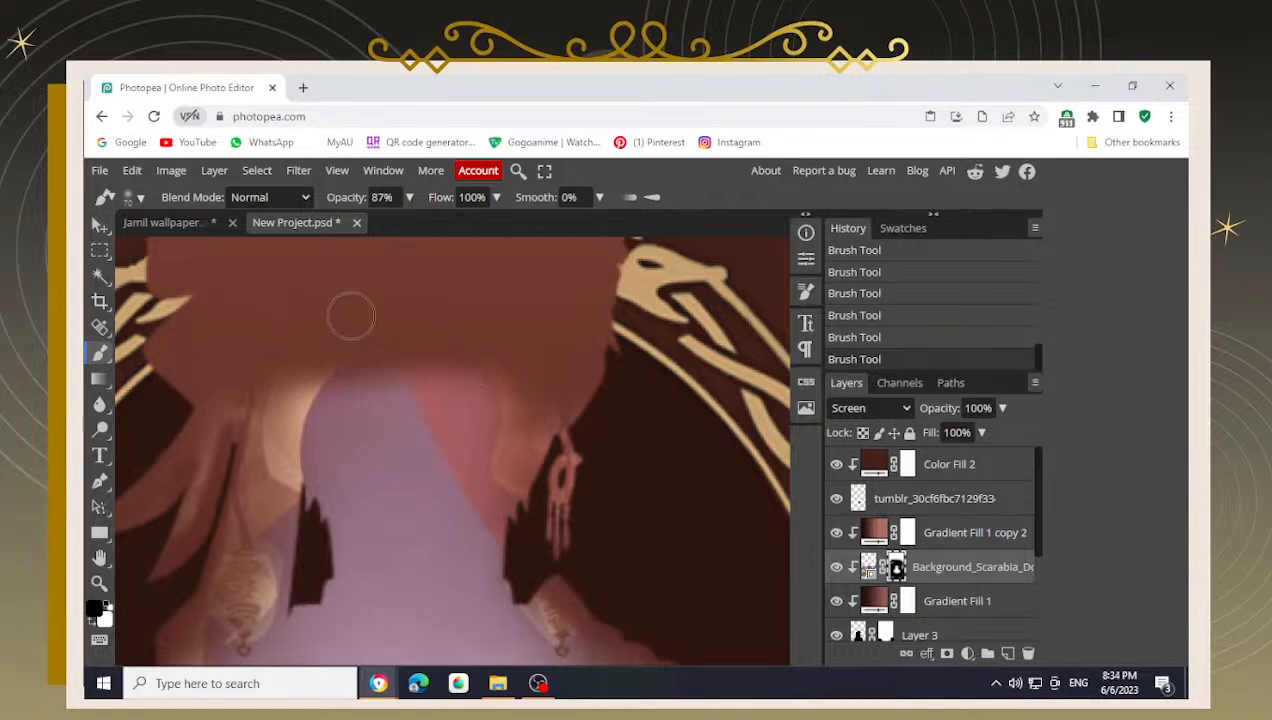
pyautogui.moveTo(350, 316); pyautogui.dragTo(205, 345)
pyautogui.keyDown('alt'); pyautogui.scroll(-5, 336, 298); pyautogui.keyUp('alt')
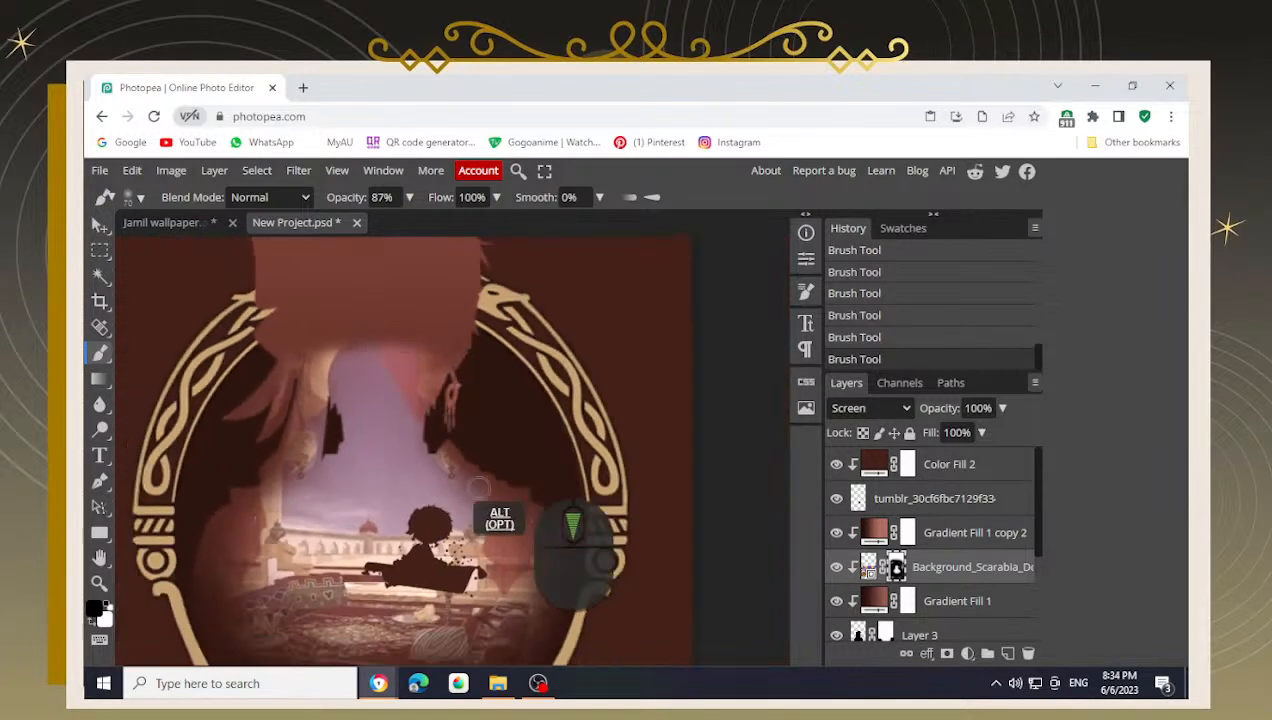
pyautogui.keyDown('alt'); pyautogui.scroll(-4, 385, 442); pyautogui.keyUp('alt')
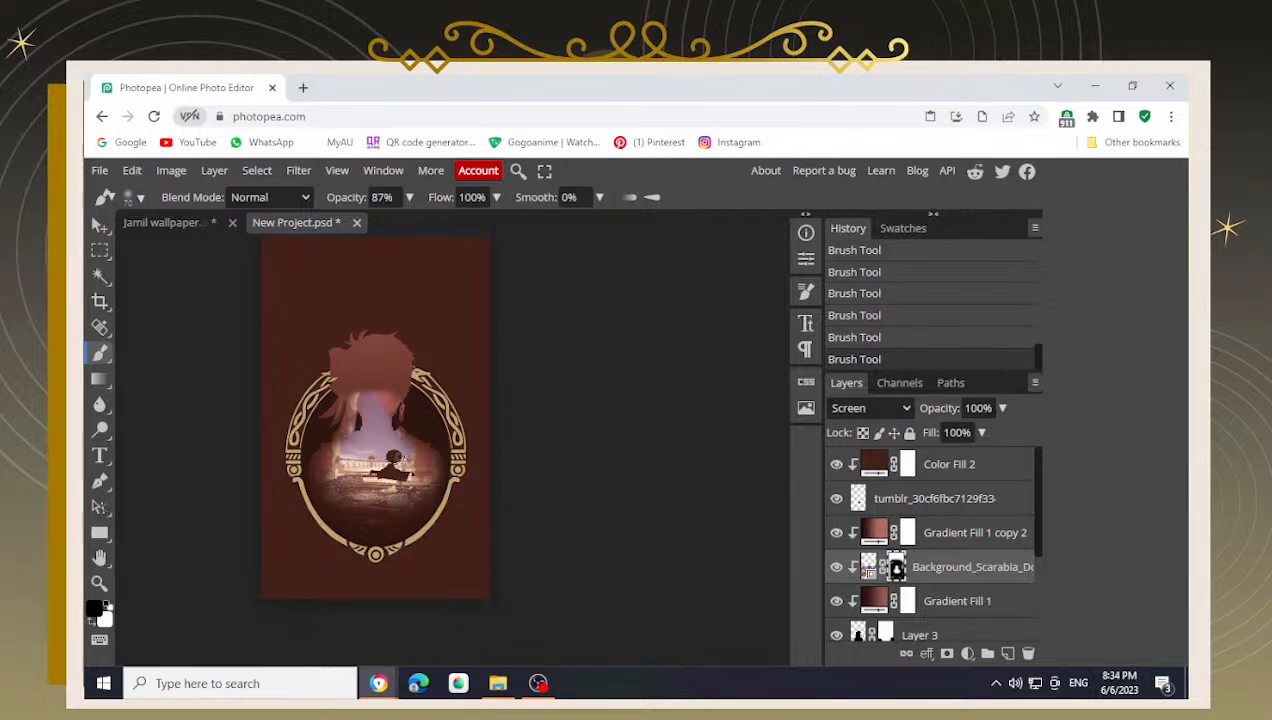
# - Liquify the Background_Scarabia image with a size 250 brush, pushing the top of the central arch upward into a taller peak
pyautogui.keyDown('alt'); pyautogui.scroll(4, 395, 453); pyautogui.keyUp('alt')
pyautogui.scroll(4, 376, 433)
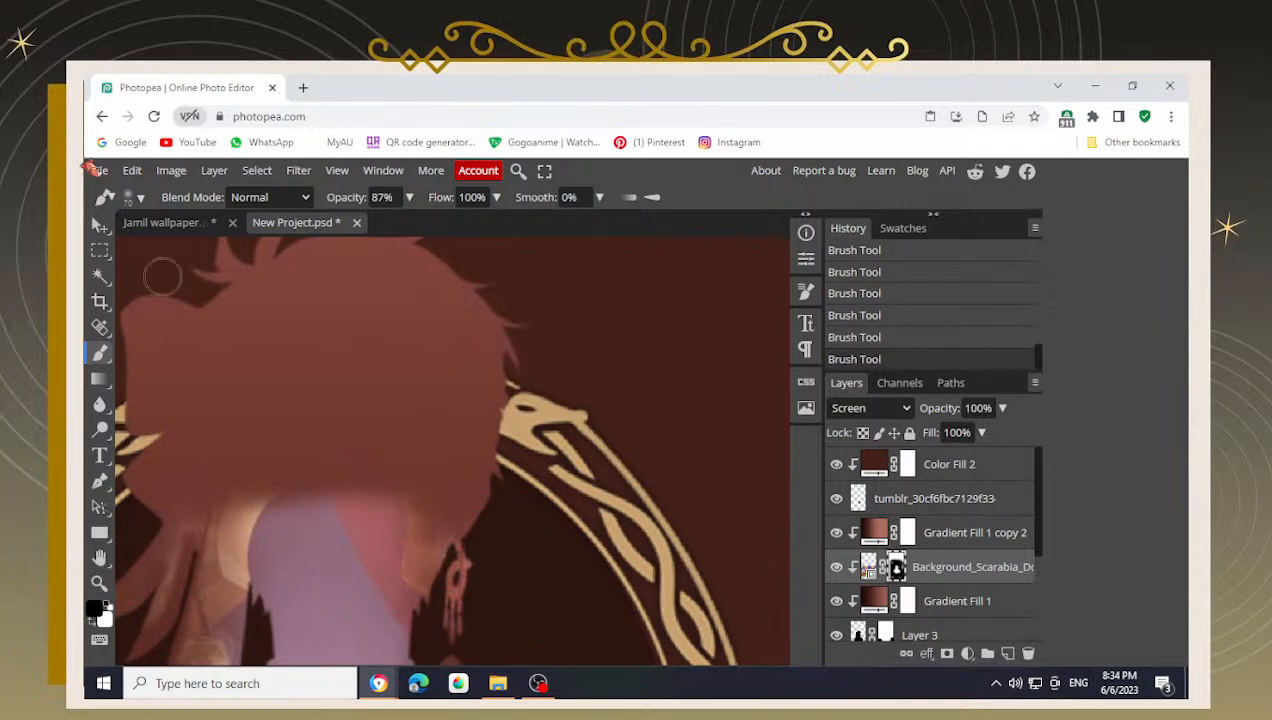
pyautogui.press('v')
pyautogui.click(868, 568)
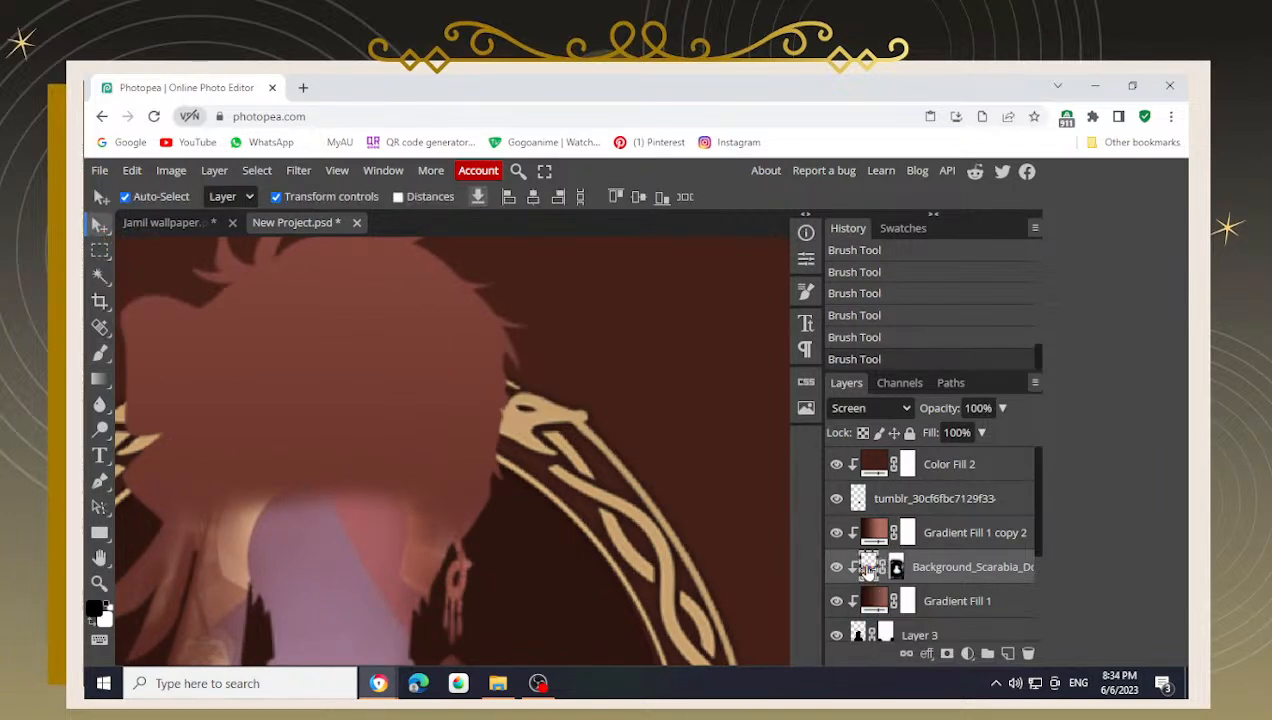
pyautogui.click(298, 171)
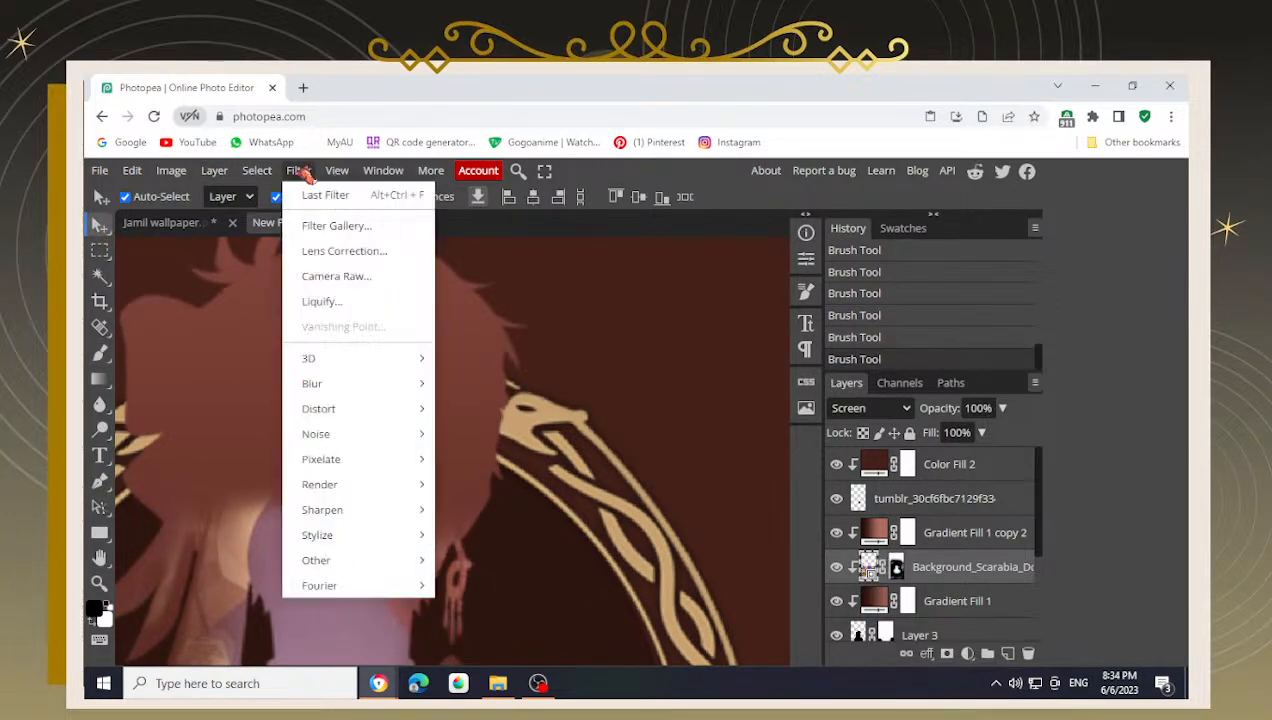
pyautogui.click(321, 301)
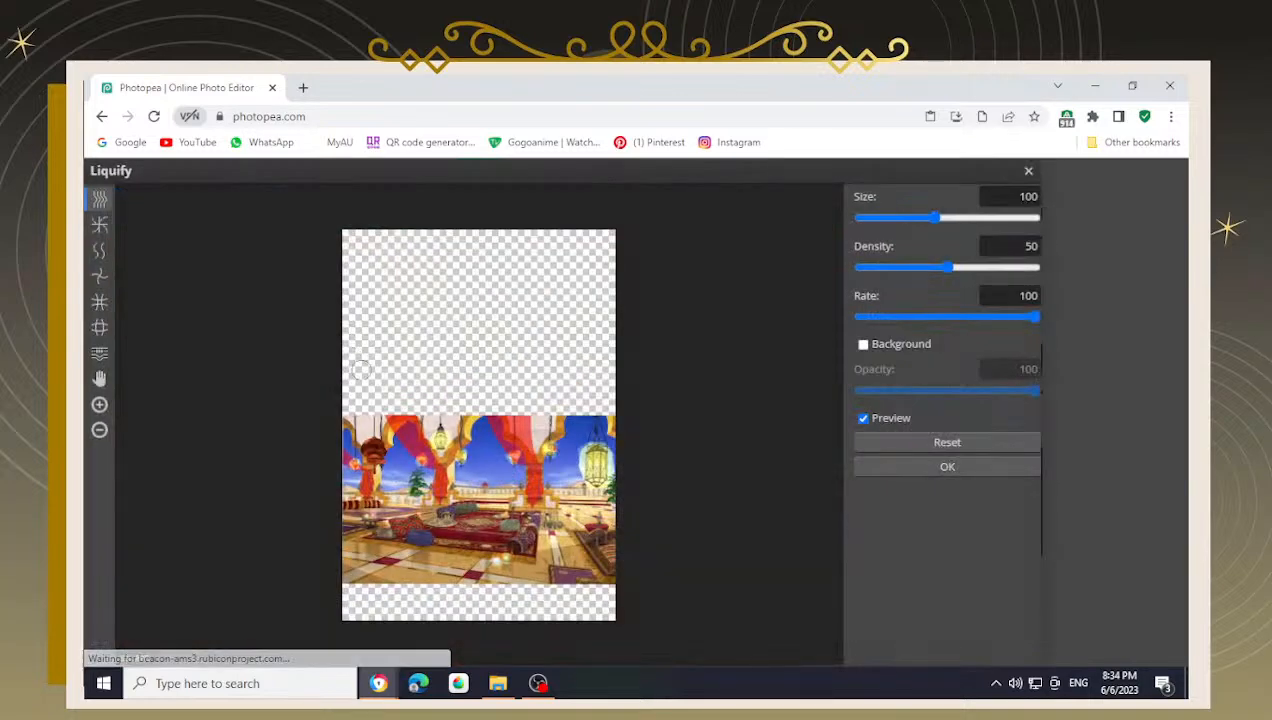
pyautogui.keyDown('alt'); pyautogui.scroll(5, 465, 425); pyautogui.keyUp('alt')
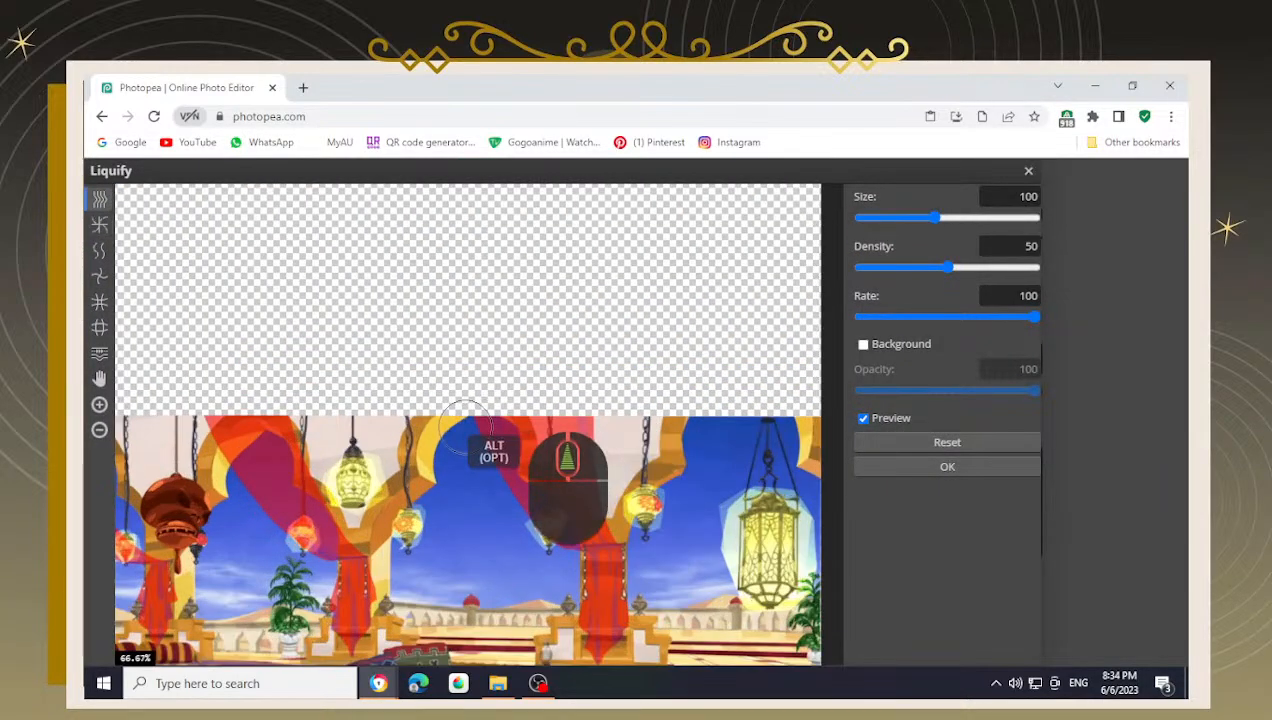
pyautogui.press(']')
pyautogui.press(']')
pyautogui.moveTo(470, 427); pyautogui.dragTo(468, 416)
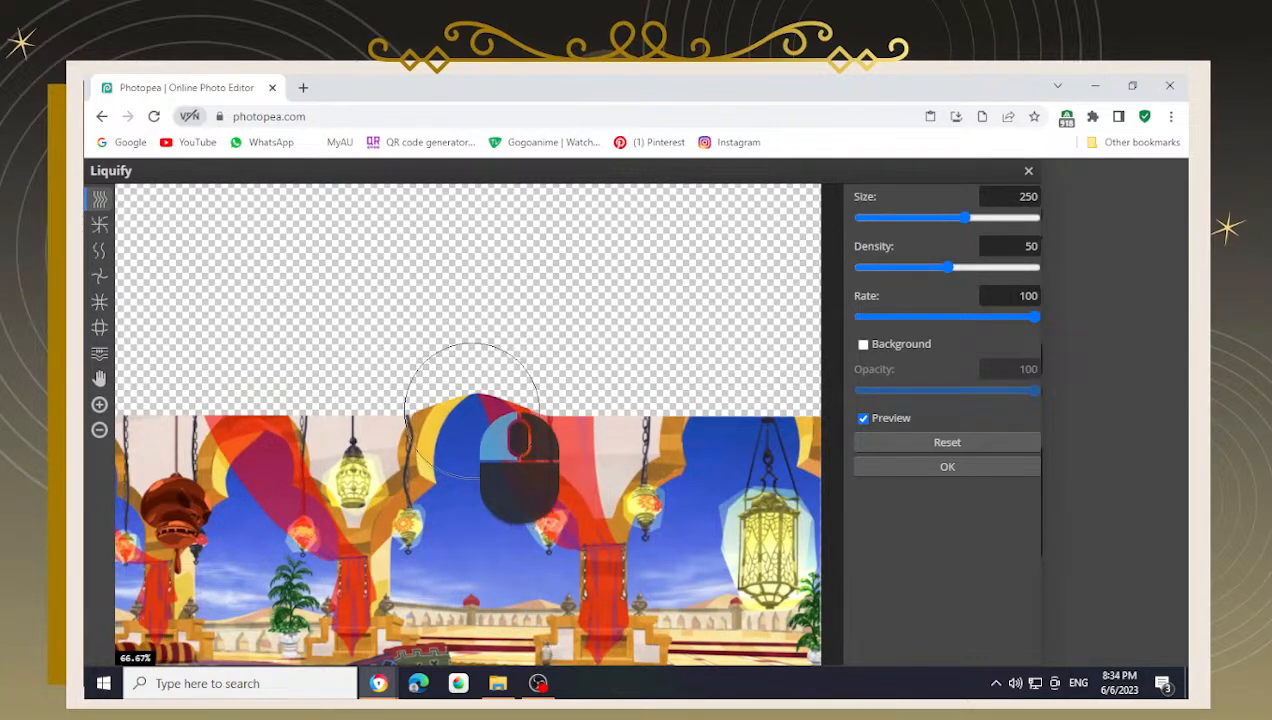
pyautogui.moveTo(463, 403)
pyautogui.mouseDown()
pyautogui.moveTo(513, 411)
pyautogui.moveTo(448, 403)
pyautogui.moveTo(500, 396)
pyautogui.mouseUp()
pyautogui.moveTo(463, 388); pyautogui.dragTo(460, 381)
pyautogui.moveTo(457, 385); pyautogui.dragTo(497, 402)
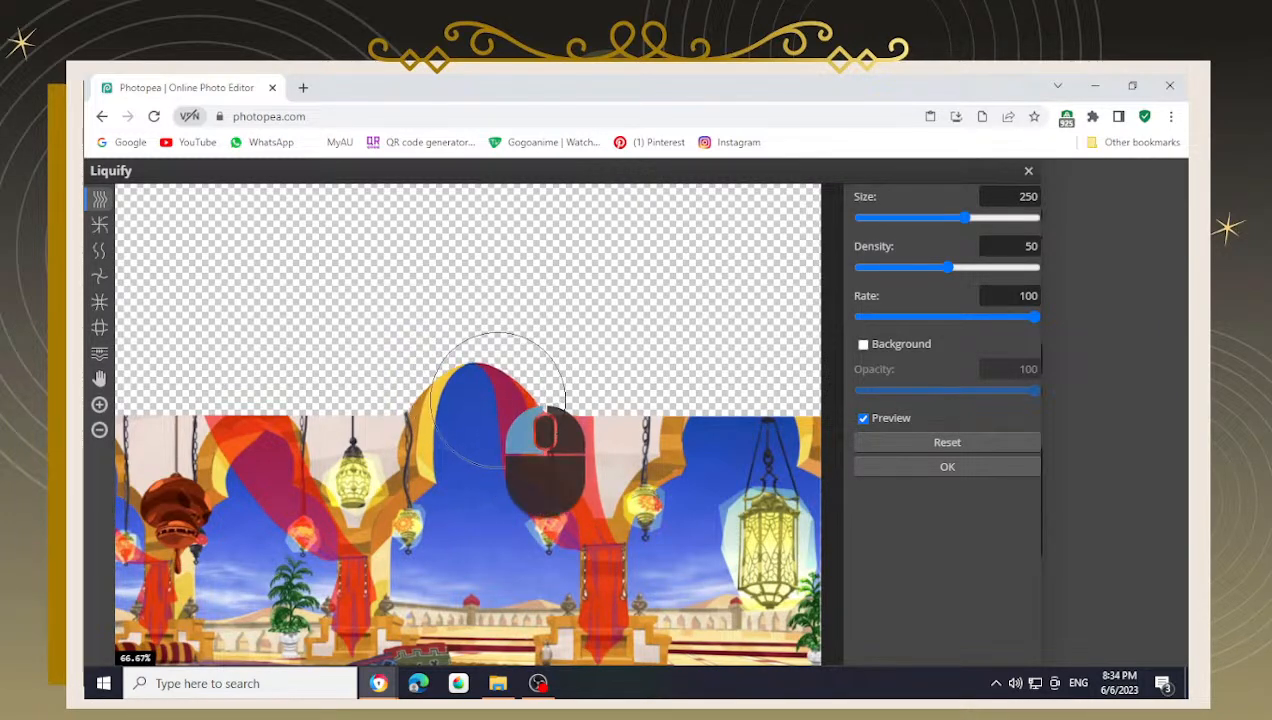
pyautogui.click(947, 467)
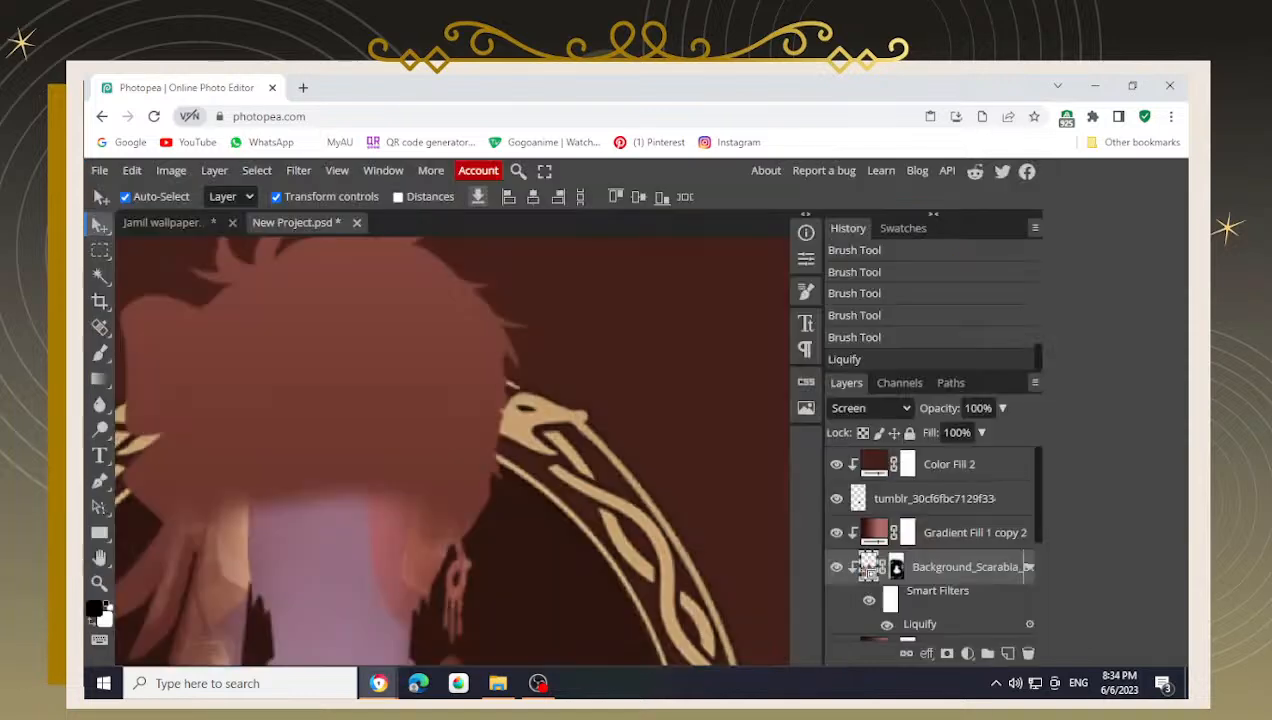
# - Paint white on the Background_Scarabia mask with a 250 px brush to reveal the raised arch inside the head
pyautogui.click(897, 567)
pyautogui.press('b')
pyautogui.moveTo(440, 511)
pyautogui.mouseDown()
pyautogui.moveTo(295, 474)
pyautogui.moveTo(350, 443)
pyautogui.moveTo(290, 441)
pyautogui.moveTo(284, 477)
pyautogui.mouseUp()
pyautogui.hotkey('ctrl', 'z')
pyautogui.press(']')
pyautogui.press(']')
pyautogui.press(']')
pyautogui.press('x')
pyautogui.click(289, 475)
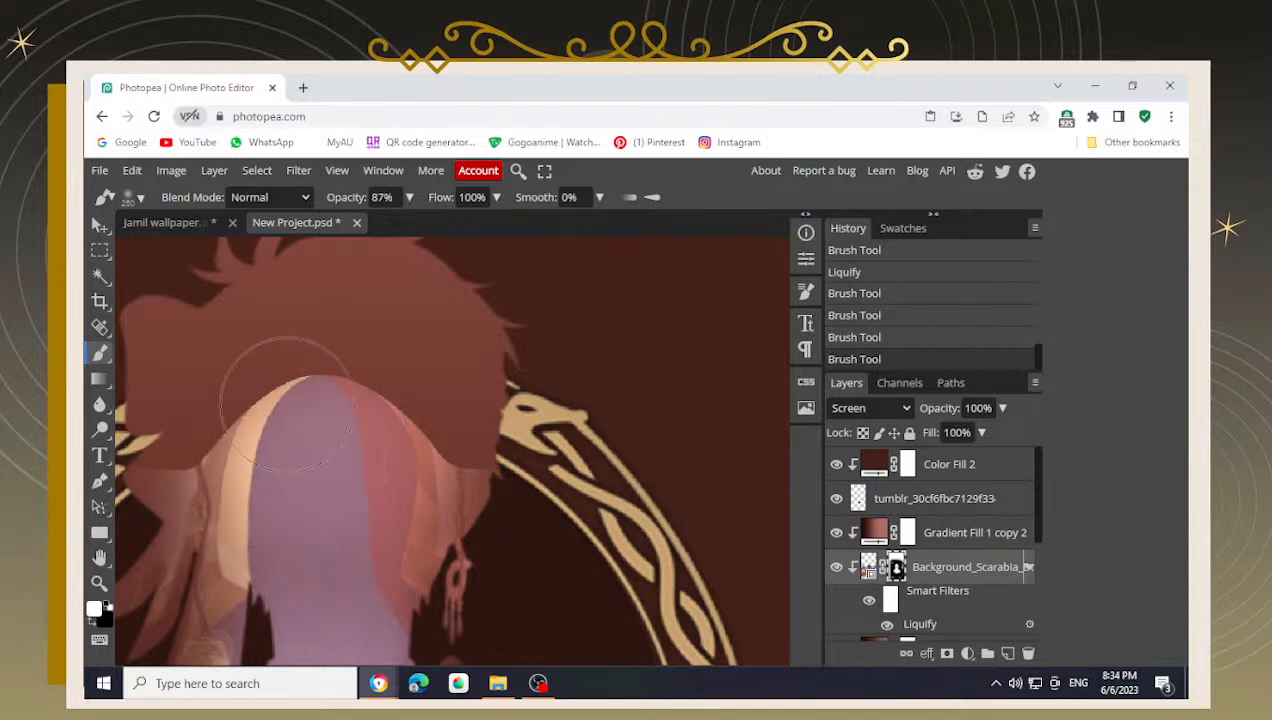
# - Paint black on the mask with a 100 px brush, raising its opacity to 100%, to fade the arch's curved upper edges into the hair
pyautogui.press('x')
pyautogui.moveTo(285, 405)
pyautogui.mouseDown()
pyautogui.moveTo(283, 369)
pyautogui.moveTo(255, 372)
pyautogui.moveTo(260, 401)
pyautogui.moveTo(232, 442)
pyautogui.mouseUp()
pyautogui.hotkey('ctrl', 'z')
pyautogui.press('[')
pyautogui.press('[')
pyautogui.press('[')
pyautogui.press('[')
pyautogui.press('[')
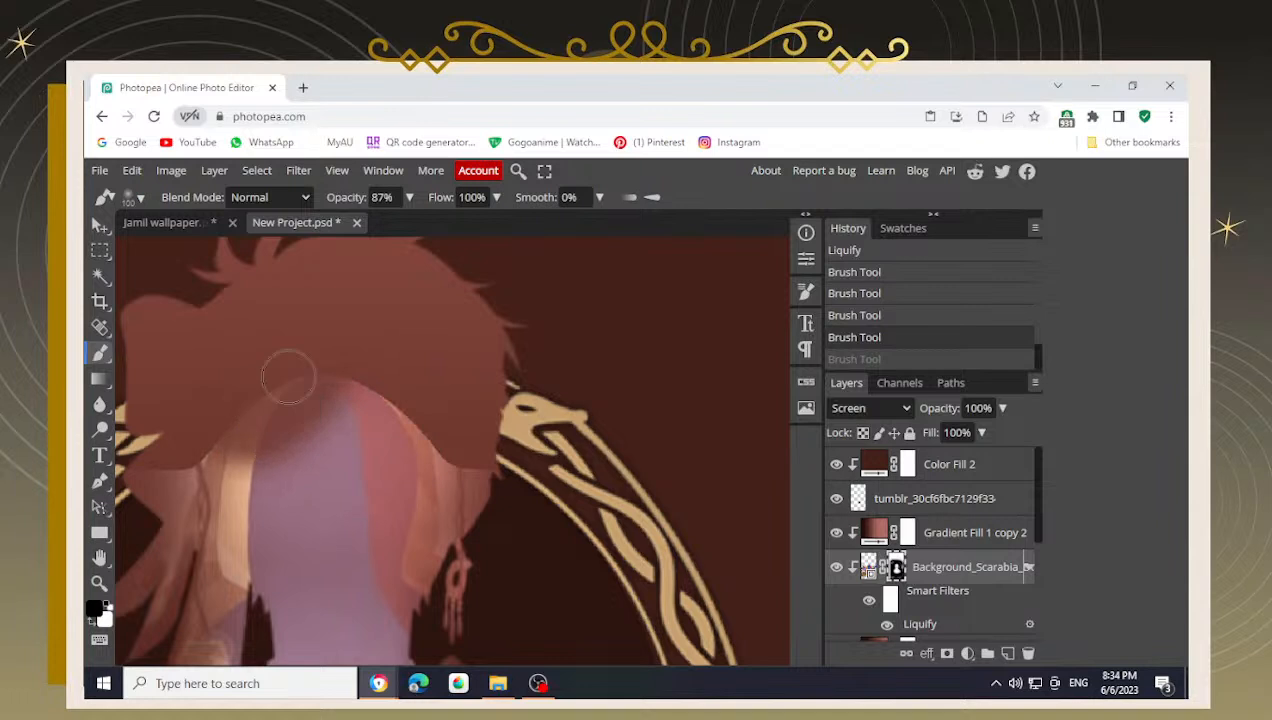
pyautogui.moveTo(289, 377)
pyautogui.mouseDown()
pyautogui.moveTo(398, 412)
pyautogui.moveTo(332, 380)
pyautogui.moveTo(222, 408)
pyautogui.moveTo(432, 377)
pyautogui.moveTo(422, 383)
pyautogui.mouseUp()
pyautogui.click(410, 198)
pyautogui.click(411, 222)
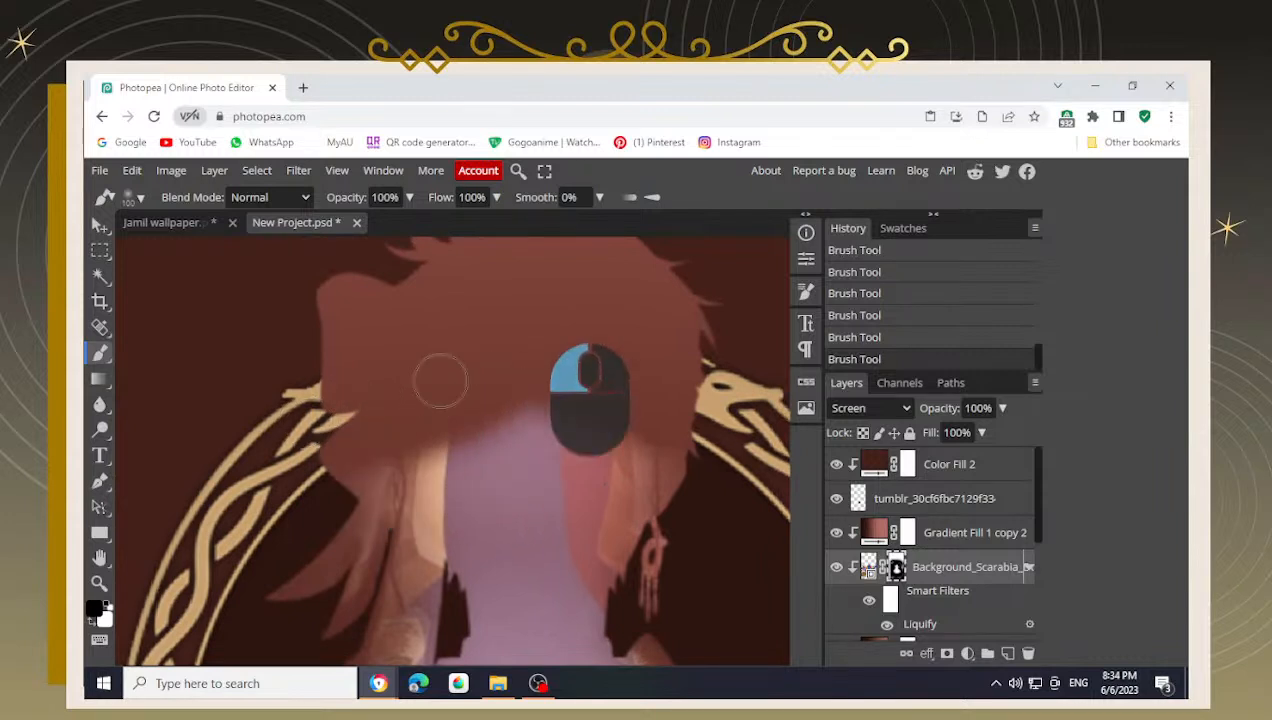
pyautogui.moveTo(672, 500)
pyautogui.mouseDown()
pyautogui.moveTo(678, 419)
pyautogui.moveTo(555, 384)
pyautogui.mouseUp()
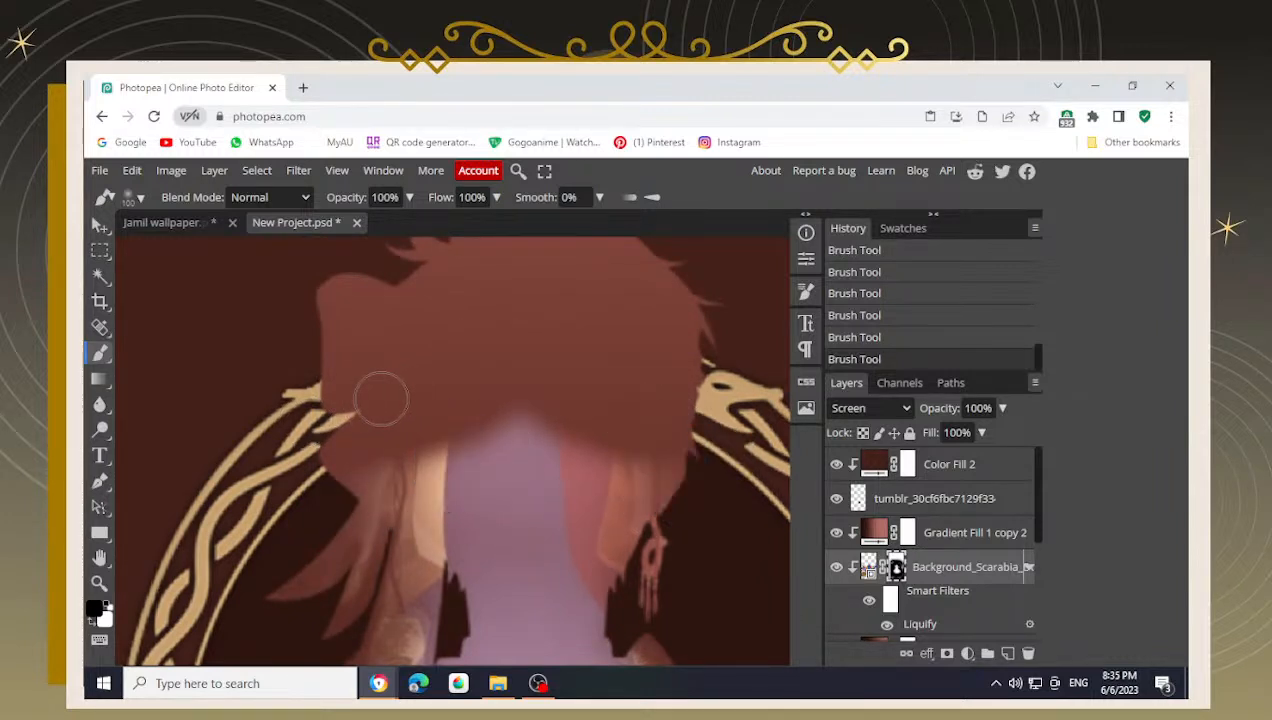
# - Set the brush to 250 px and 34% opacity, undo the black stroke, and lightly paint white over the arch's peak
pyautogui.press(']')
pyautogui.press(']')
pyautogui.press(']')
pyautogui.press(']')
pyautogui.press(']')
pyautogui.click(410, 198)
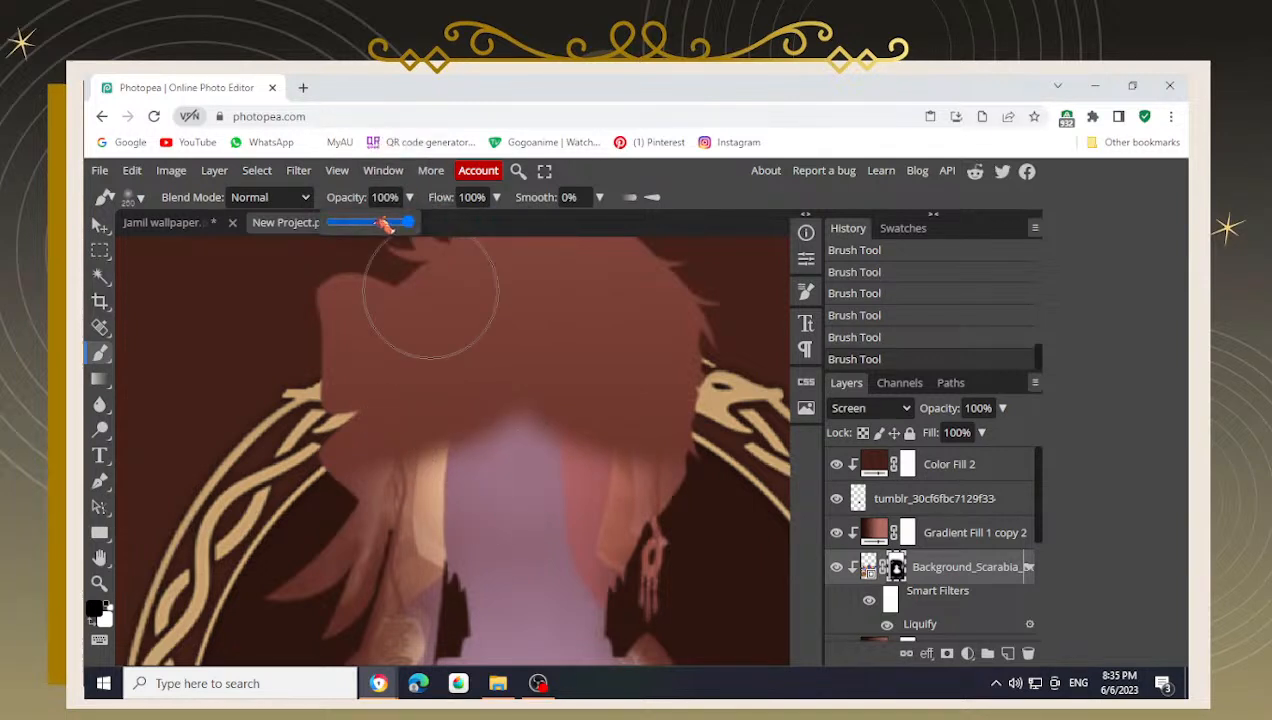
pyautogui.click(368, 222)
pyautogui.moveTo(363, 228); pyautogui.dragTo(360, 228)
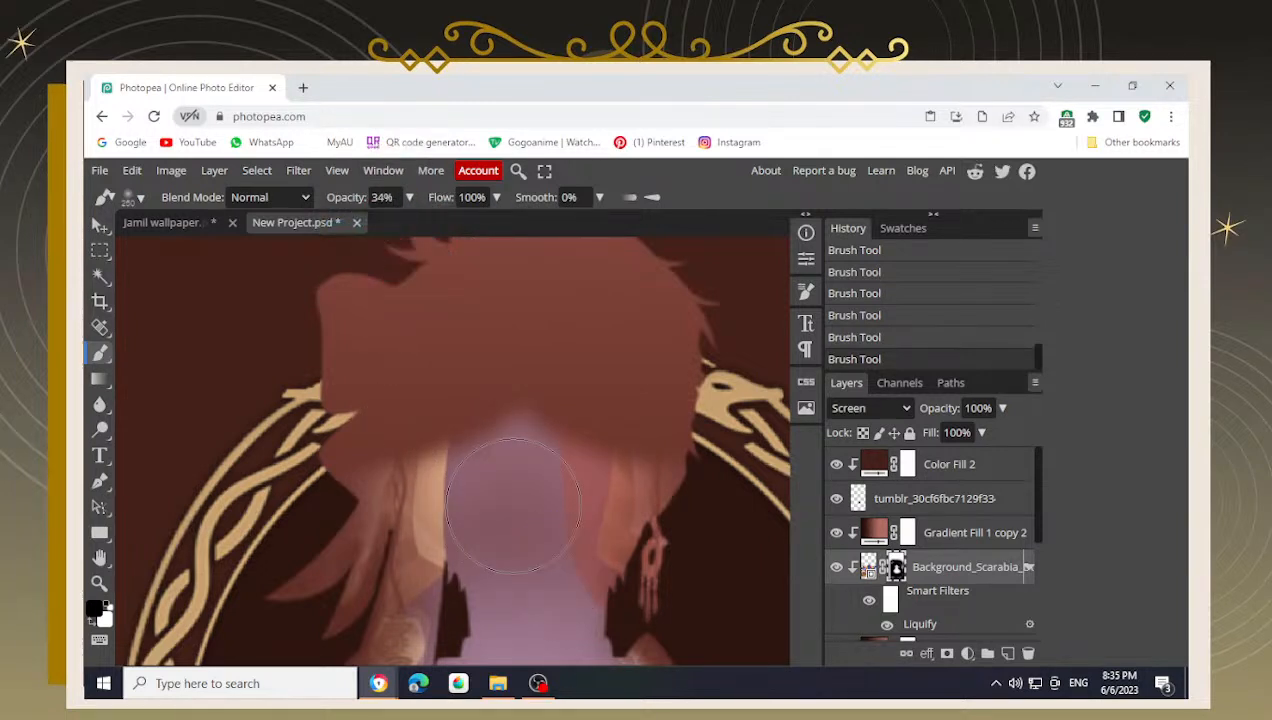
pyautogui.hotkey('ctrl', 'z')
pyautogui.press('x')
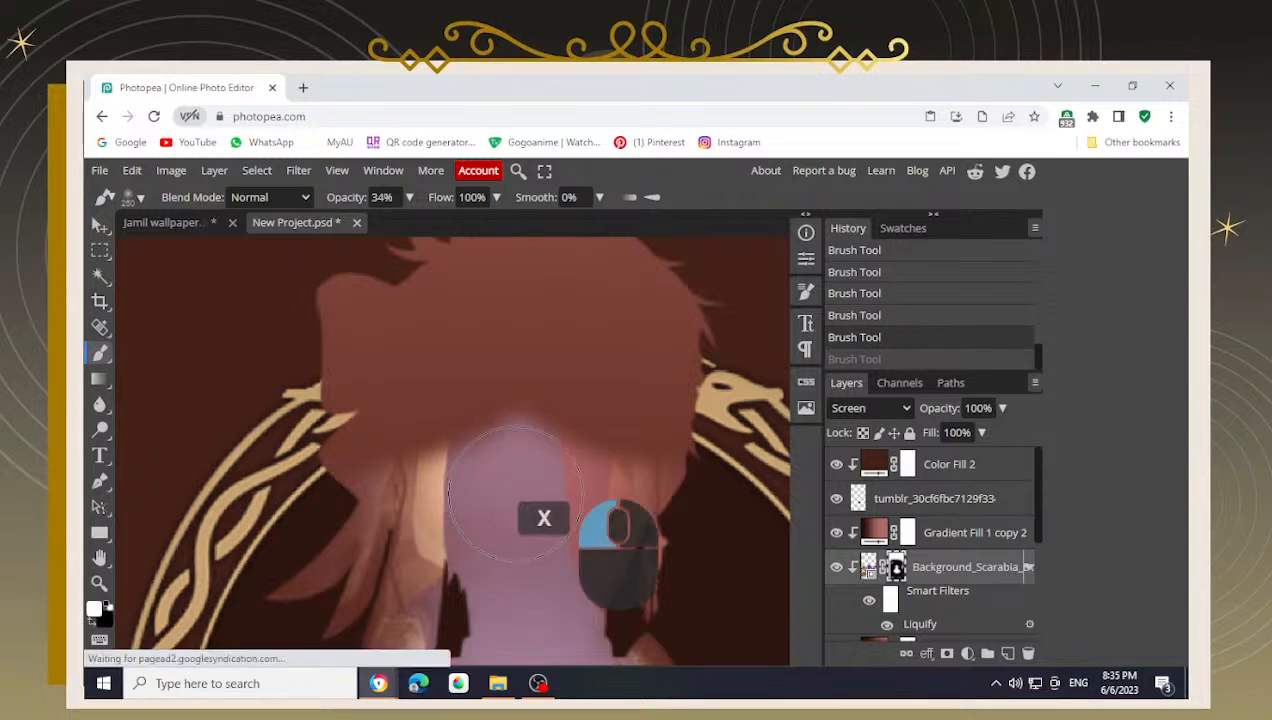
pyautogui.click(512, 495)
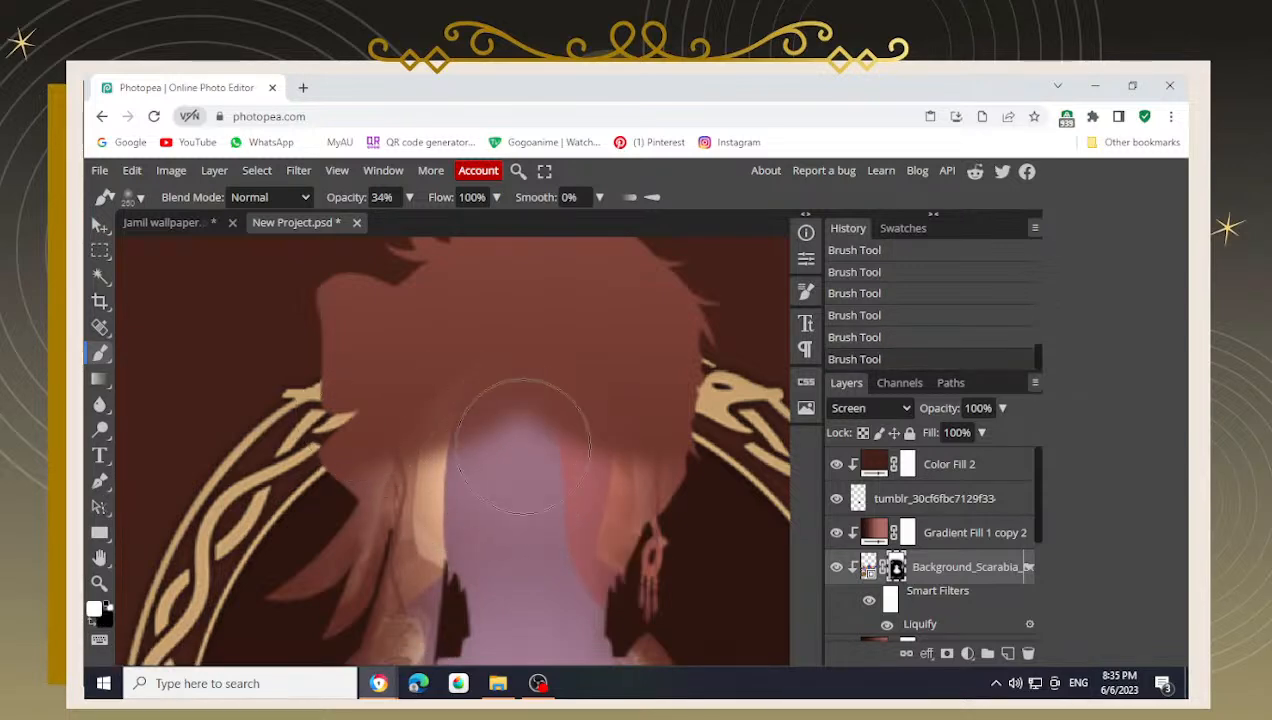
# - Paint black on the Background_Scarabia mask with a 40 px brush at 34% opacity over the hair beside the arch's left edge
pyautogui.keyDown('alt'); pyautogui.scroll(-5, 665, 515); pyautogui.keyUp('alt')
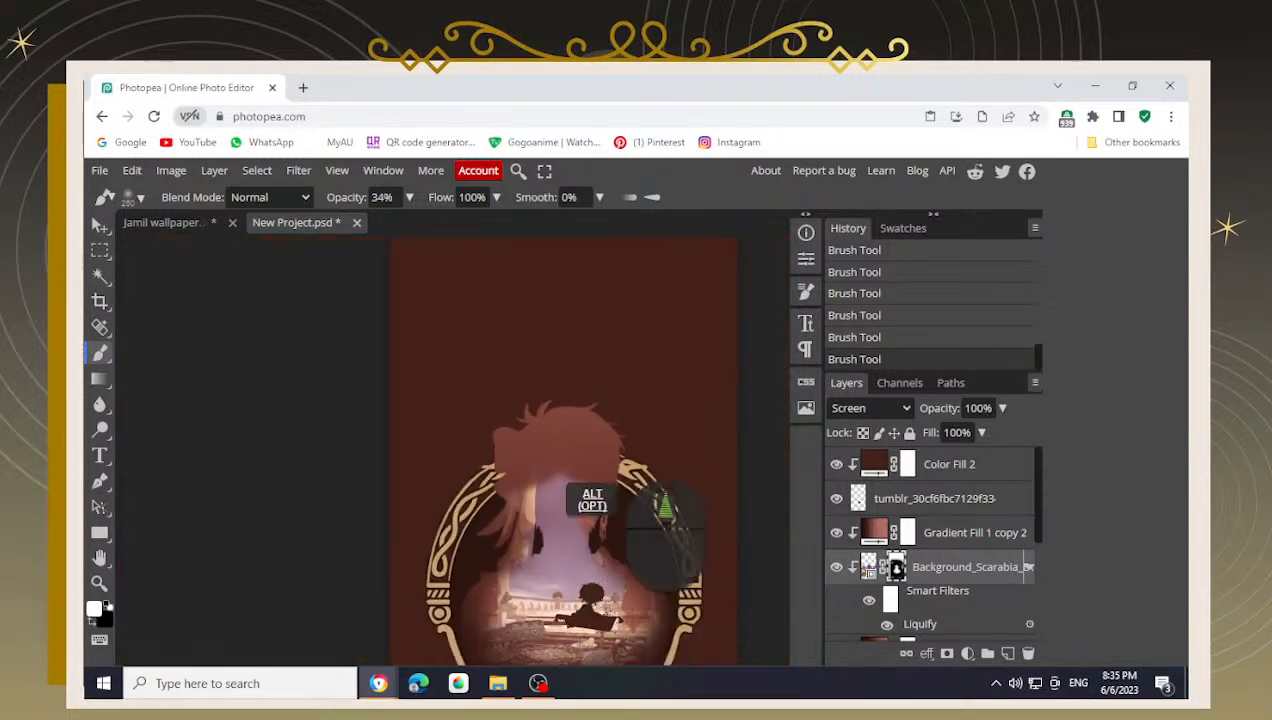
pyautogui.keyDown('alt'); pyautogui.scroll(3, 665, 512); pyautogui.keyUp('alt')
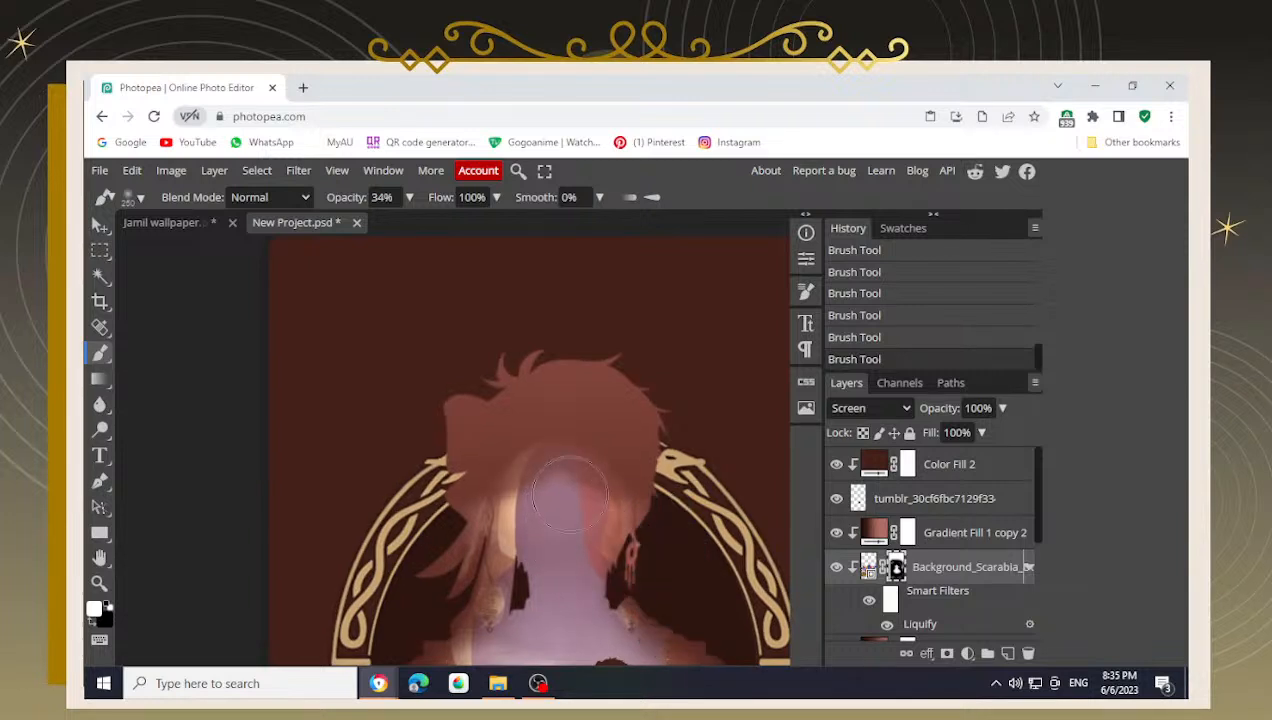
pyautogui.keyDown('alt'); pyautogui.scroll(4, 470, 485); pyautogui.keyUp('alt')
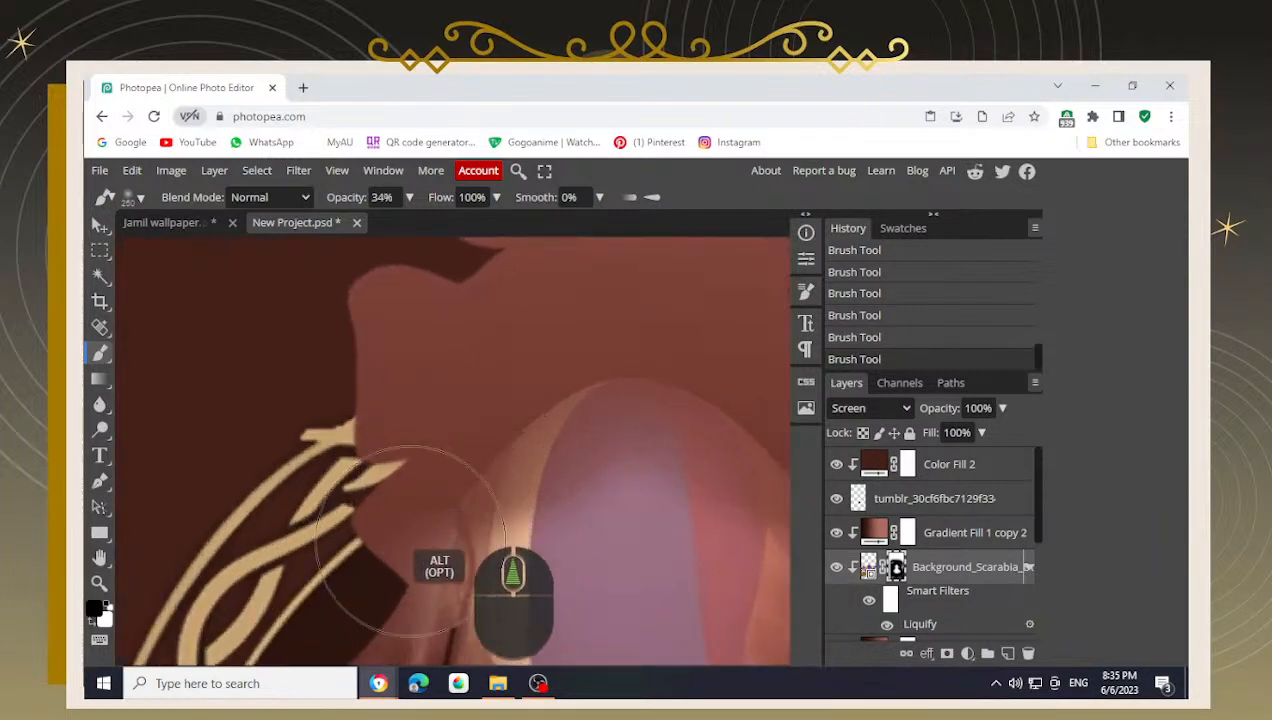
pyautogui.press('[')
pyautogui.press('[')
pyautogui.press('[')
pyautogui.press('[')
pyautogui.press('[')
pyautogui.press('[')
pyautogui.press('[')
pyautogui.press('[')
pyautogui.press('[')
pyautogui.moveTo(384, 494)
pyautogui.mouseDown()
pyautogui.moveTo(371, 511)
pyautogui.moveTo(439, 497)
pyautogui.moveTo(403, 508)
pyautogui.moveTo(450, 452)
pyautogui.moveTo(477, 457)
pyautogui.moveTo(446, 505)
pyautogui.moveTo(459, 486)
pyautogui.moveTo(394, 504)
pyautogui.moveTo(470, 474)
pyautogui.moveTo(505, 432)
pyautogui.moveTo(466, 468)
pyautogui.moveTo(431, 446)
pyautogui.mouseUp()
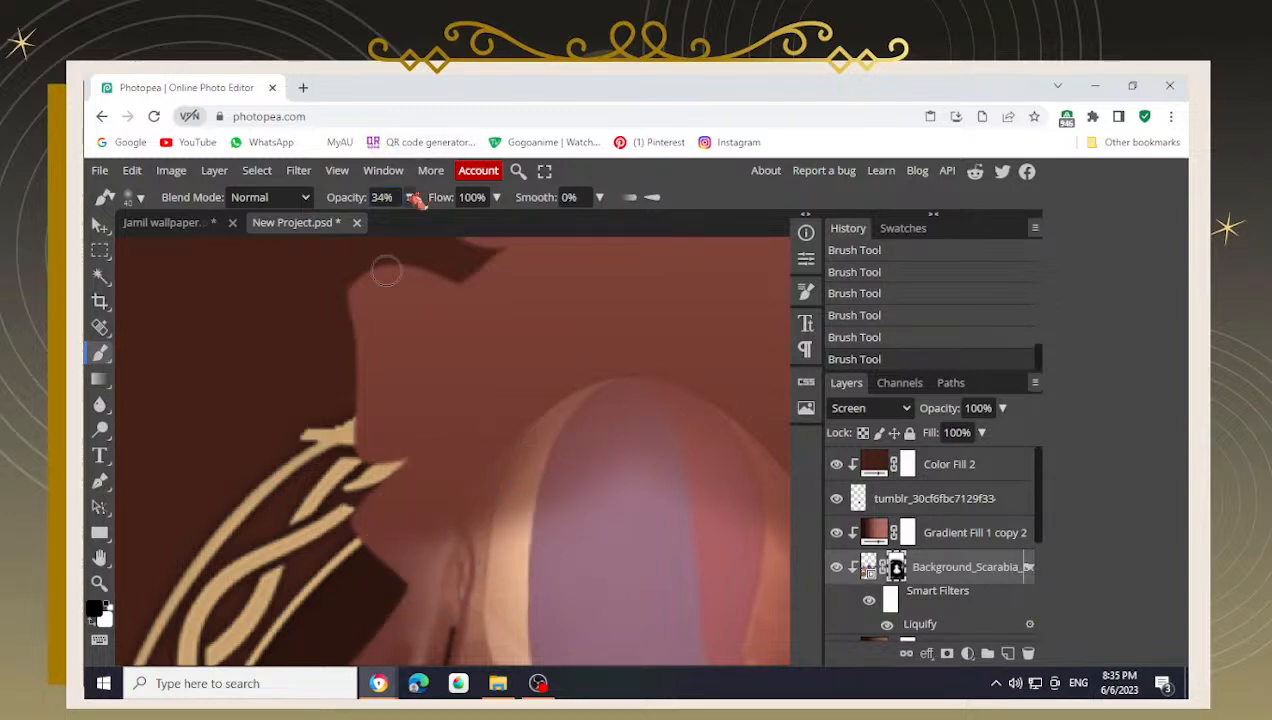
pyautogui.moveTo(387, 270); pyautogui.dragTo(416, 281)
# - Fade the arch's upper-left edge into the hair with black at 91% and then 58% opacity, enlarging the brush to 70 px
pyautogui.moveTo(456, 515); pyautogui.dragTo(452, 463)
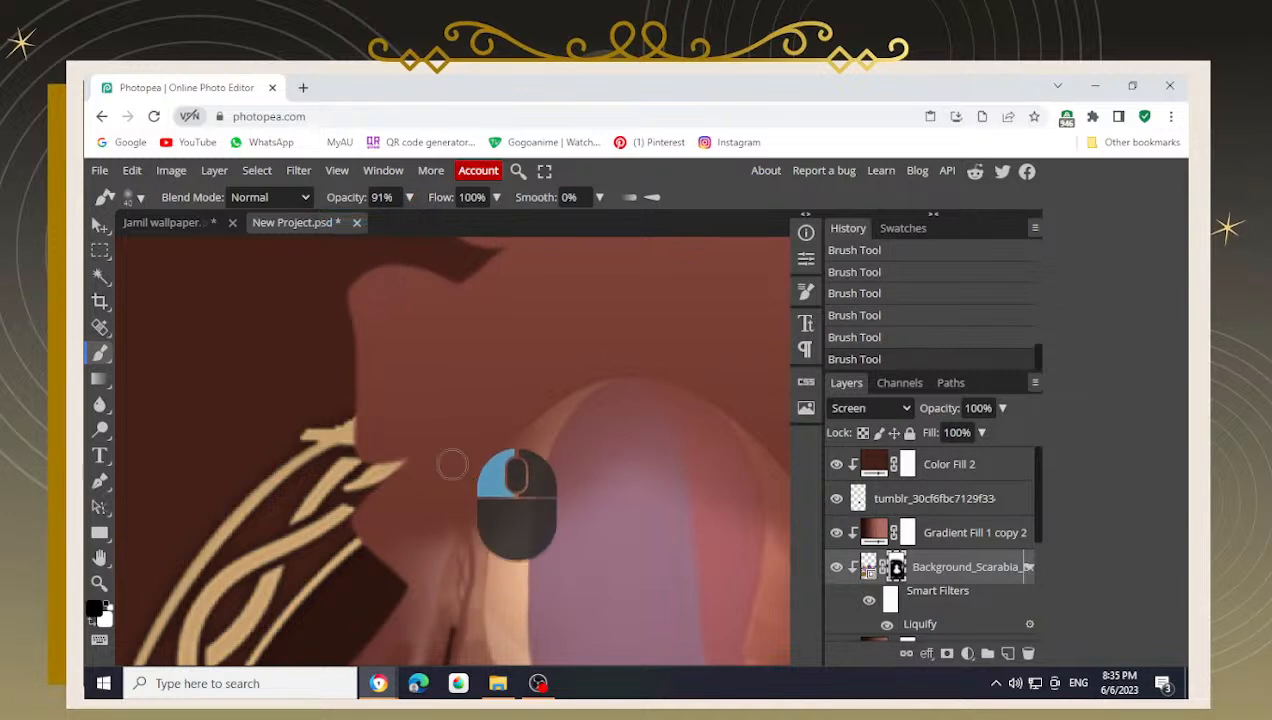
pyautogui.moveTo(499, 414)
pyautogui.mouseDown()
pyautogui.moveTo(528, 388)
pyautogui.moveTo(474, 458)
pyautogui.moveTo(526, 359)
pyautogui.mouseUp()
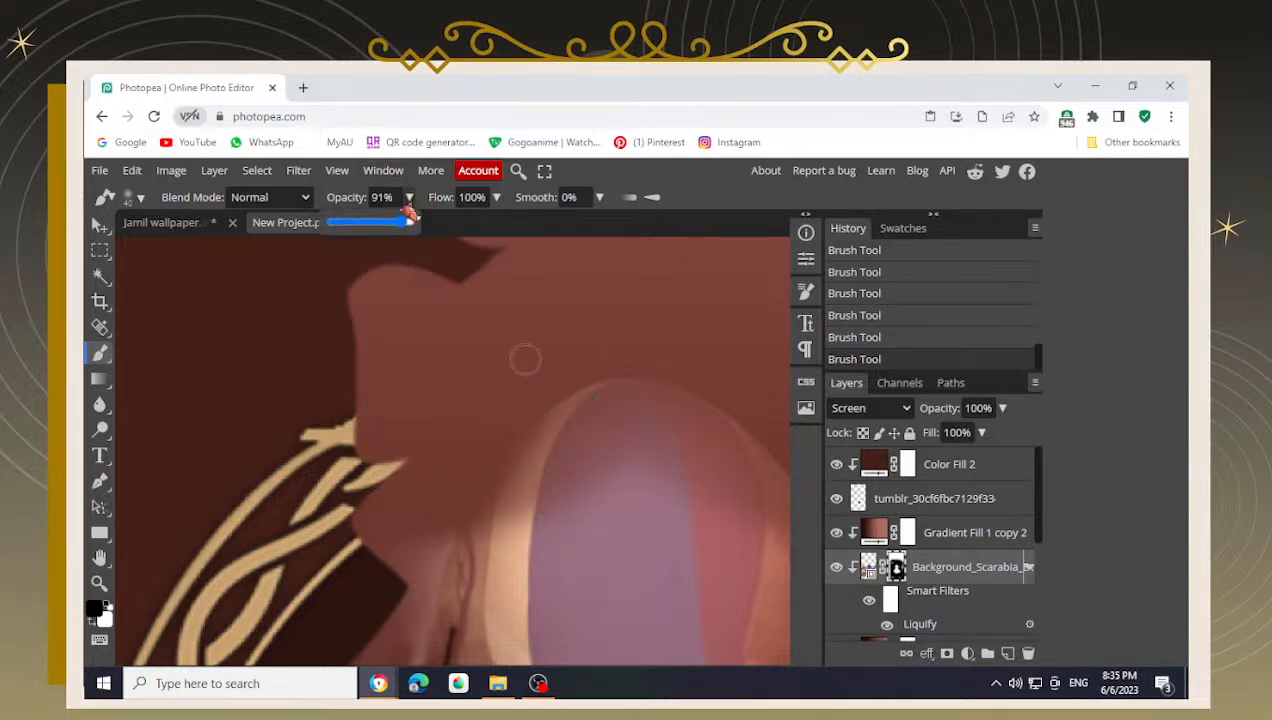
pyautogui.moveTo(502, 448); pyautogui.dragTo(552, 365)
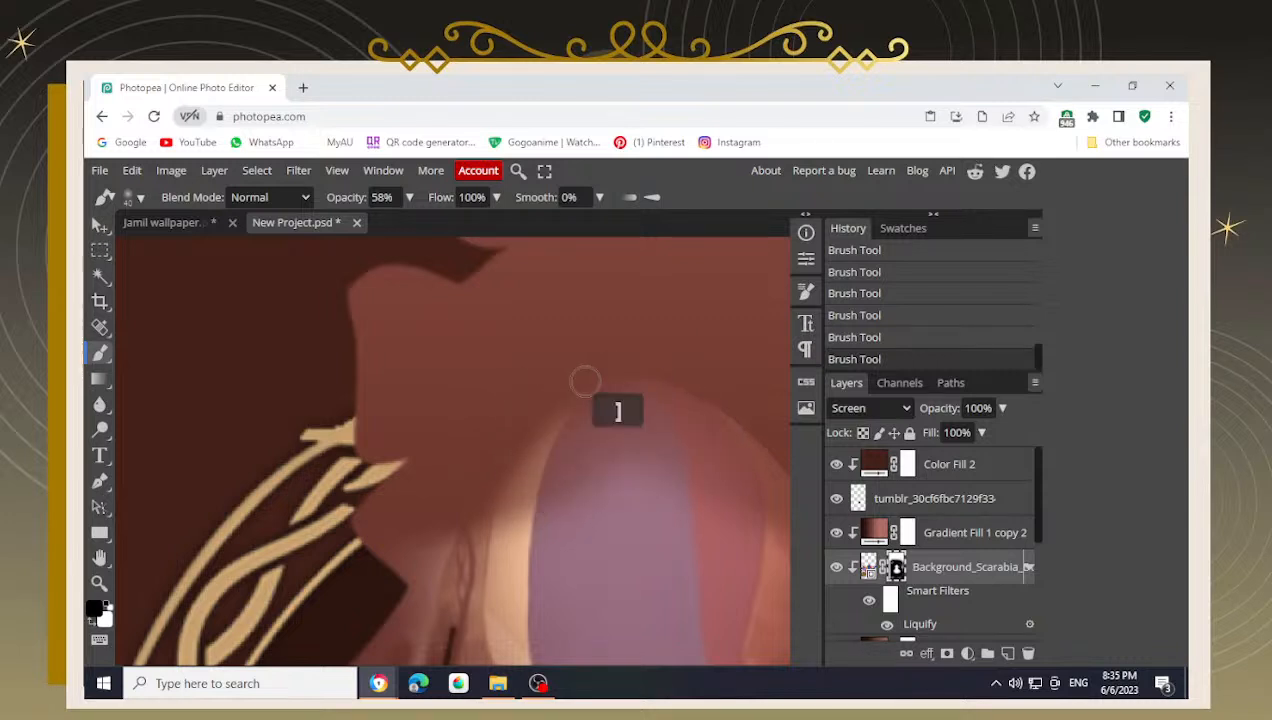
pyautogui.moveTo(574, 370); pyautogui.dragTo(450, 443)
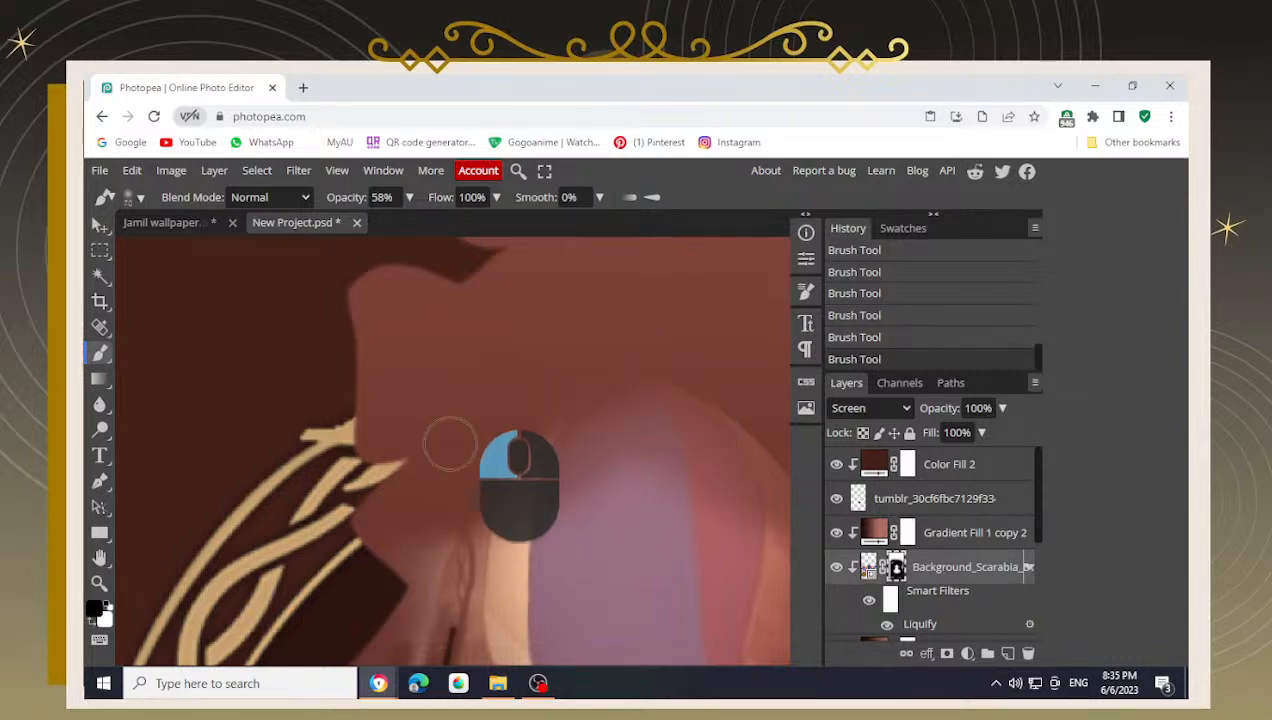
# - Paint black at 58% opacity on the Background_Scarabia layer mask to hide the background along the left side of the hair
pyautogui.moveTo(428, 485)
pyautogui.mouseDown()
pyautogui.moveTo(365, 502)
pyautogui.moveTo(386, 524)
pyautogui.mouseUp()
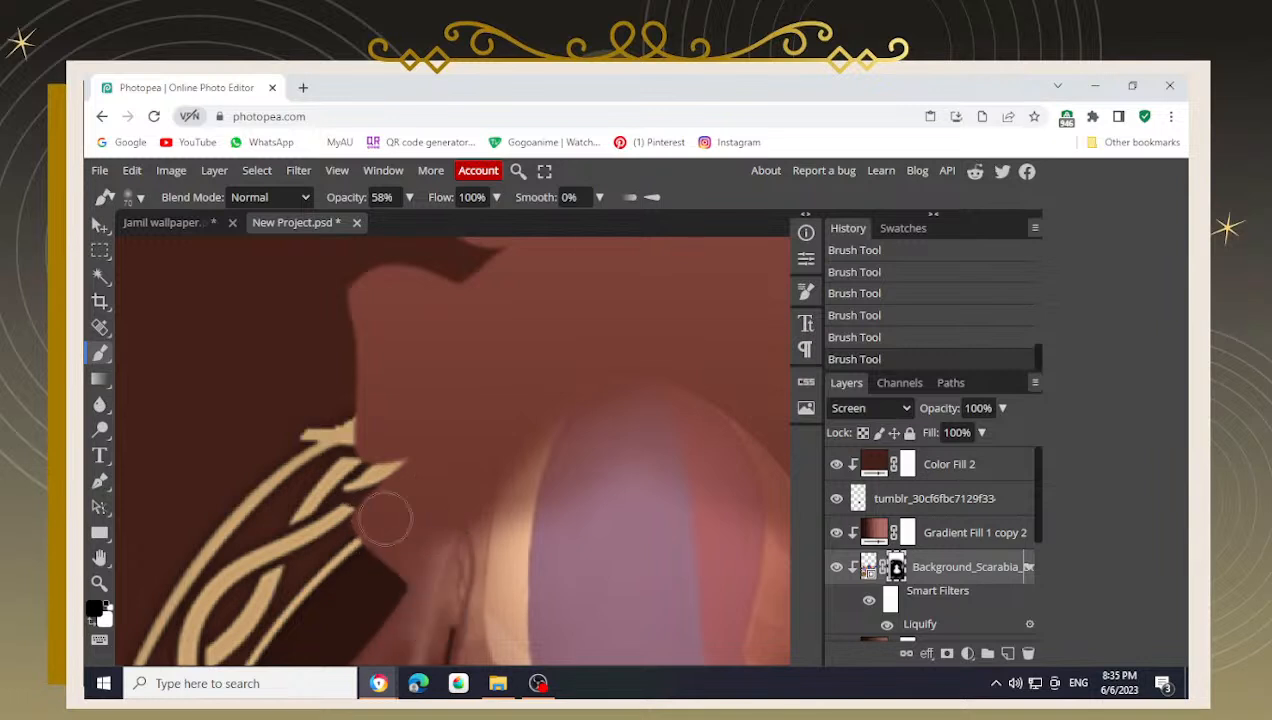
pyautogui.press('space')
pyautogui.moveTo(545, 452); pyautogui.dragTo(375, 409)
pyautogui.moveTo(383, 338)
pyautogui.mouseDown()
pyautogui.moveTo(427, 316)
pyautogui.moveTo(374, 316)
pyautogui.moveTo(606, 356)
pyautogui.moveTo(525, 319)
pyautogui.moveTo(590, 360)
pyautogui.moveTo(565, 358)
pyautogui.moveTo(483, 306)
pyautogui.moveTo(571, 371)
pyautogui.moveTo(523, 323)
pyautogui.moveTo(417, 298)
pyautogui.moveTo(481, 327)
pyautogui.moveTo(467, 312)
pyautogui.moveTo(449, 320)
pyautogui.moveTo(577, 334)
pyautogui.moveTo(508, 343)
pyautogui.moveTo(505, 329)
pyautogui.moveTo(547, 360)
pyautogui.moveTo(515, 320)
pyautogui.moveTo(669, 436)
pyautogui.moveTo(616, 424)
pyautogui.moveTo(642, 427)
pyautogui.moveTo(631, 416)
pyautogui.moveTo(715, 465)
pyautogui.moveTo(287, 310)
pyautogui.moveTo(290, 377)
pyautogui.mouseUp()
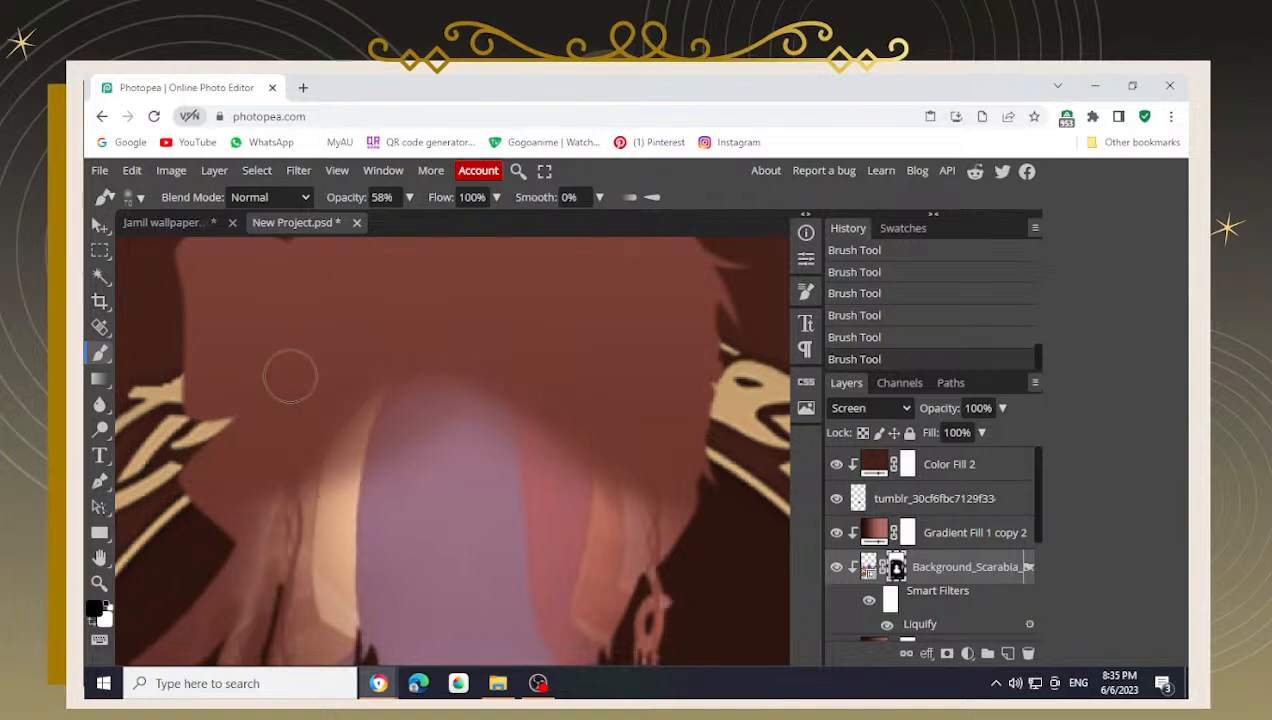
# - Enlarge the brush to 150, lower its opacity to 23% and paint white on the mask over the middle of the face
pyautogui.press(']')
pyautogui.click(412, 462)
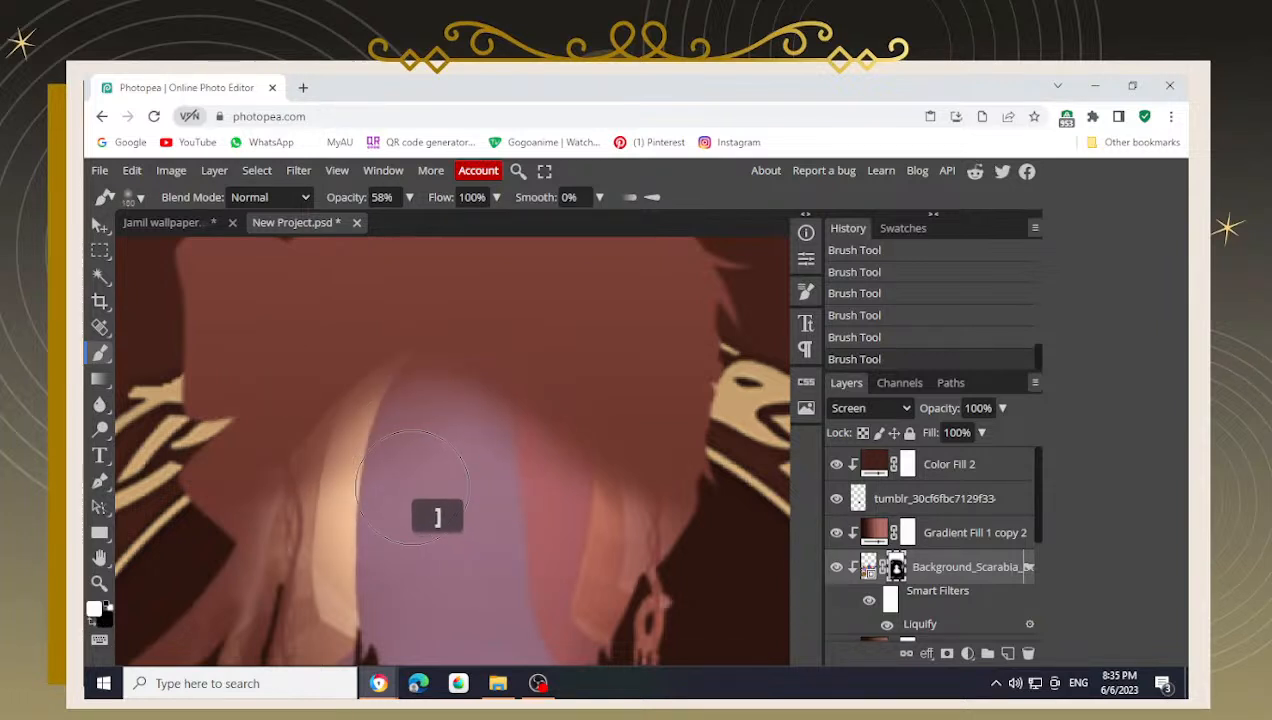
pyautogui.hotkey('ctrl', 'z')
pyautogui.moveTo(410, 199); pyautogui.dragTo(378, 236)
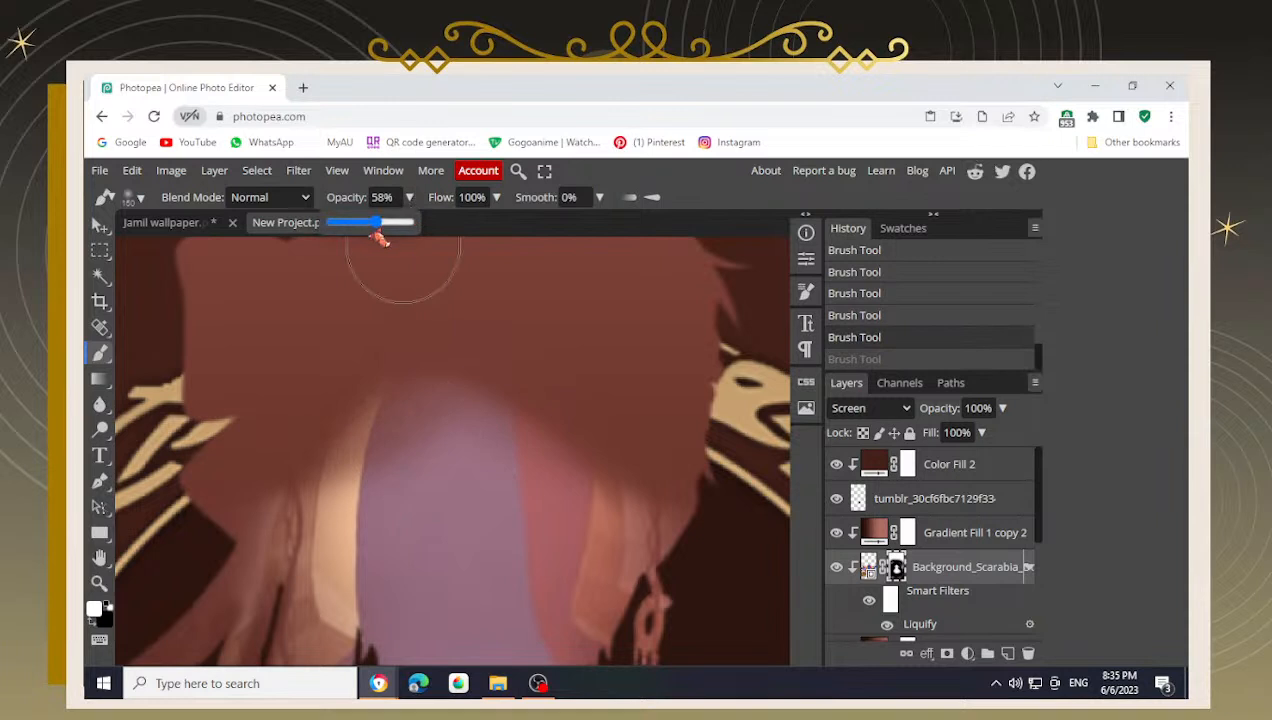
pyautogui.moveTo(445, 492)
pyautogui.mouseDown()
pyautogui.moveTo(480, 555)
pyautogui.moveTo(522, 552)
pyautogui.moveTo(530, 430)
pyautogui.mouseUp()
# - Soften the background's upper edge across the forehead by painting black on the mask with a size 70 brush at 23% opacity
pyautogui.press('x')
pyautogui.moveTo(640, 390)
pyautogui.mouseDown()
pyautogui.moveTo(554, 326)
pyautogui.moveTo(461, 293)
pyautogui.moveTo(298, 338)
pyautogui.mouseUp()
pyautogui.scroll(2, 431, 337)
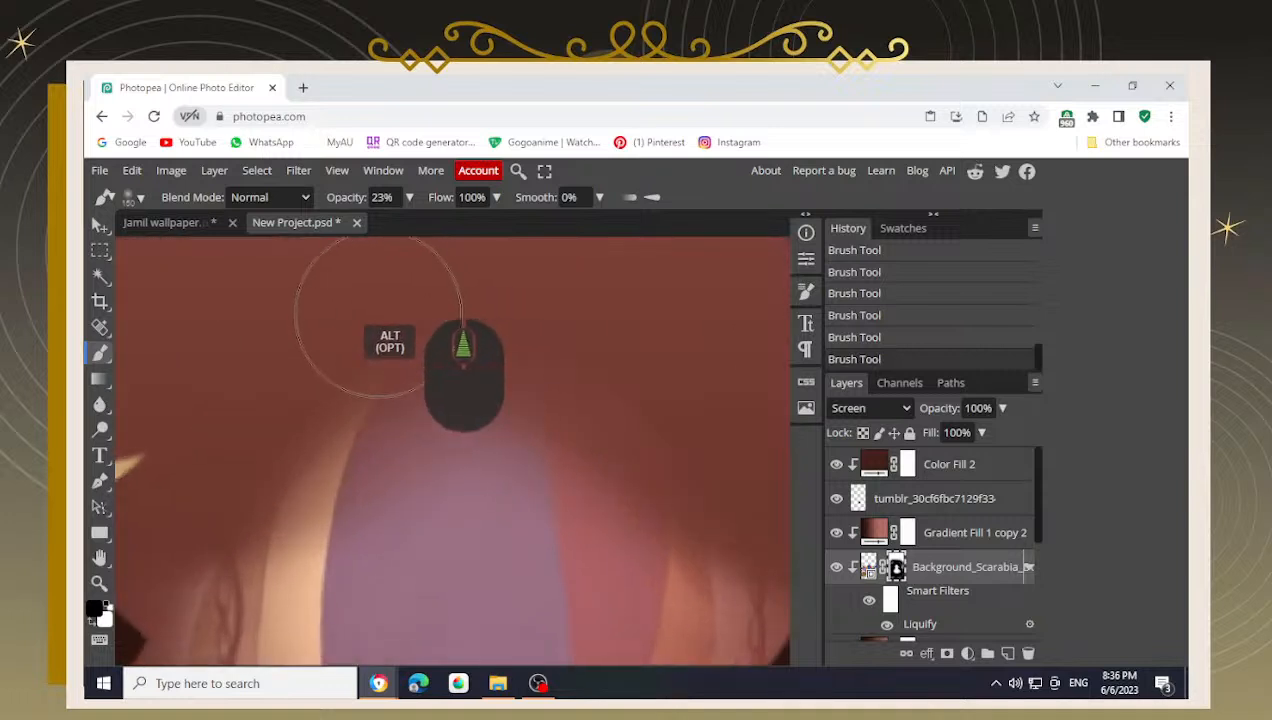
pyautogui.press('[')
pyautogui.moveTo(320, 388)
pyautogui.mouseDown()
pyautogui.moveTo(297, 350)
pyautogui.moveTo(232, 412)
pyautogui.moveTo(340, 314)
pyautogui.moveTo(413, 295)
pyautogui.moveTo(487, 304)
pyautogui.moveTo(391, 307)
pyautogui.moveTo(210, 409)
pyautogui.moveTo(221, 460)
pyautogui.moveTo(272, 424)
pyautogui.moveTo(340, 337)
pyautogui.moveTo(359, 347)
pyautogui.moveTo(343, 344)
pyautogui.moveTo(554, 310)
pyautogui.moveTo(663, 374)
pyautogui.moveTo(658, 398)
pyautogui.moveTo(566, 363)
pyautogui.moveTo(457, 296)
pyautogui.moveTo(460, 311)
pyautogui.moveTo(326, 328)
pyautogui.moveTo(360, 314)
pyautogui.moveTo(236, 433)
pyautogui.mouseUp()
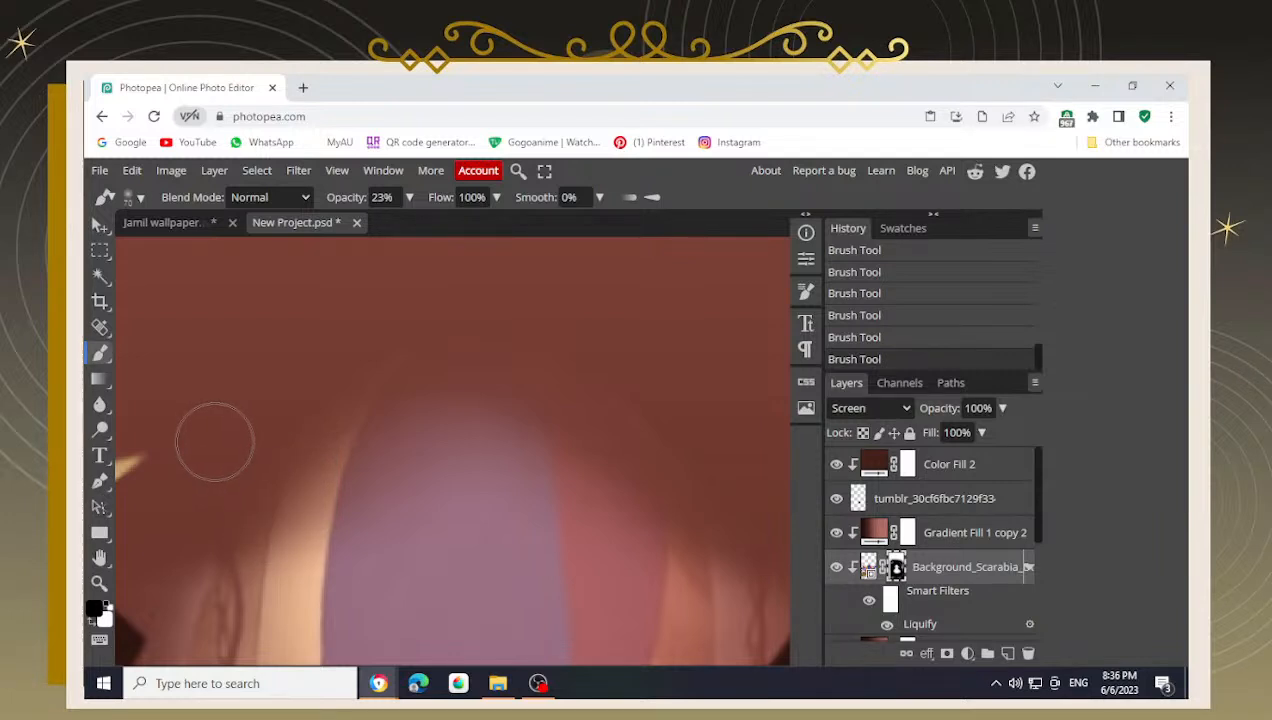
pyautogui.moveTo(221, 426)
pyautogui.mouseDown()
pyautogui.moveTo(275, 352)
pyautogui.moveTo(508, 301)
pyautogui.moveTo(552, 306)
pyautogui.mouseUp()
pyautogui.moveTo(460, 304)
pyautogui.mouseDown()
pyautogui.moveTo(401, 321)
pyautogui.moveTo(448, 310)
pyautogui.moveTo(412, 314)
pyautogui.moveTo(388, 339)
pyautogui.moveTo(379, 317)
pyautogui.moveTo(323, 357)
pyautogui.moveTo(333, 359)
pyautogui.moveTo(274, 370)
pyautogui.moveTo(313, 324)
pyautogui.moveTo(326, 340)
pyautogui.moveTo(267, 406)
pyautogui.moveTo(275, 387)
pyautogui.moveTo(417, 309)
pyautogui.moveTo(386, 312)
pyautogui.moveTo(672, 378)
pyautogui.moveTo(617, 395)
pyautogui.moveTo(584, 353)
pyautogui.moveTo(703, 431)
pyautogui.moveTo(552, 330)
pyautogui.mouseUp()
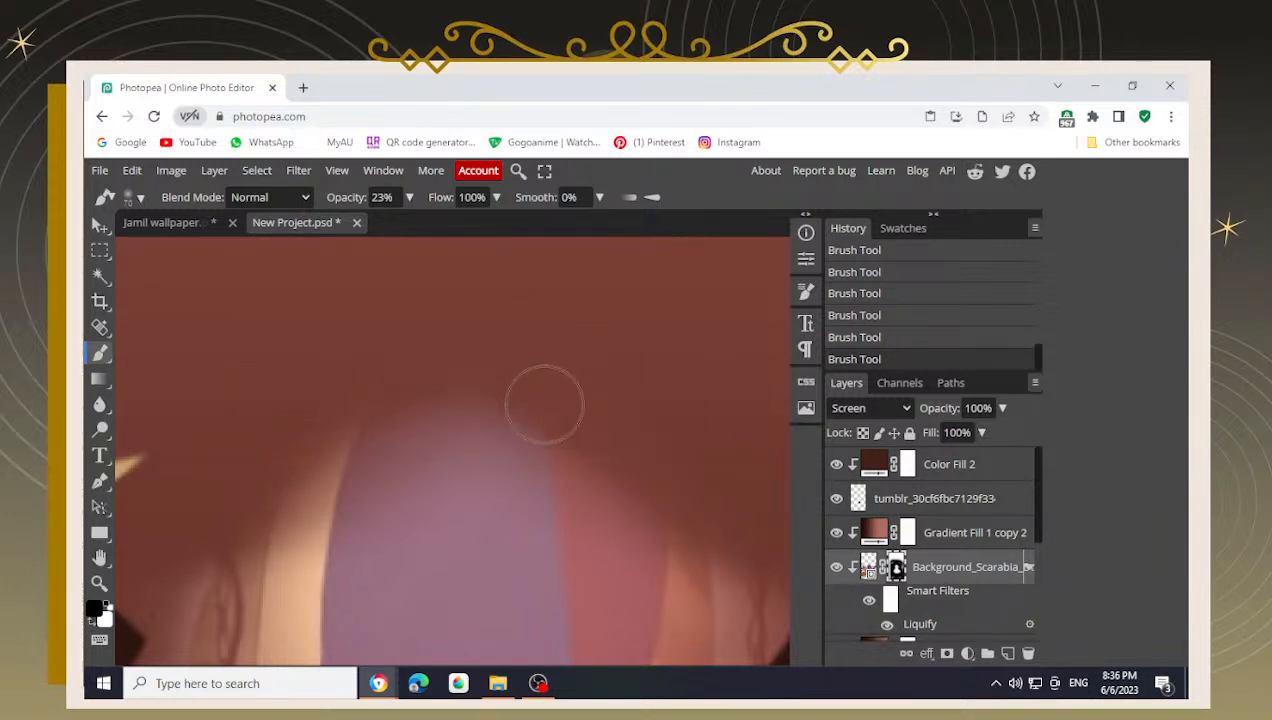
# - Blend the fade over the face by painting the mask white and then black at 23% opacity
pyautogui.scroll(-3, 520, 420)
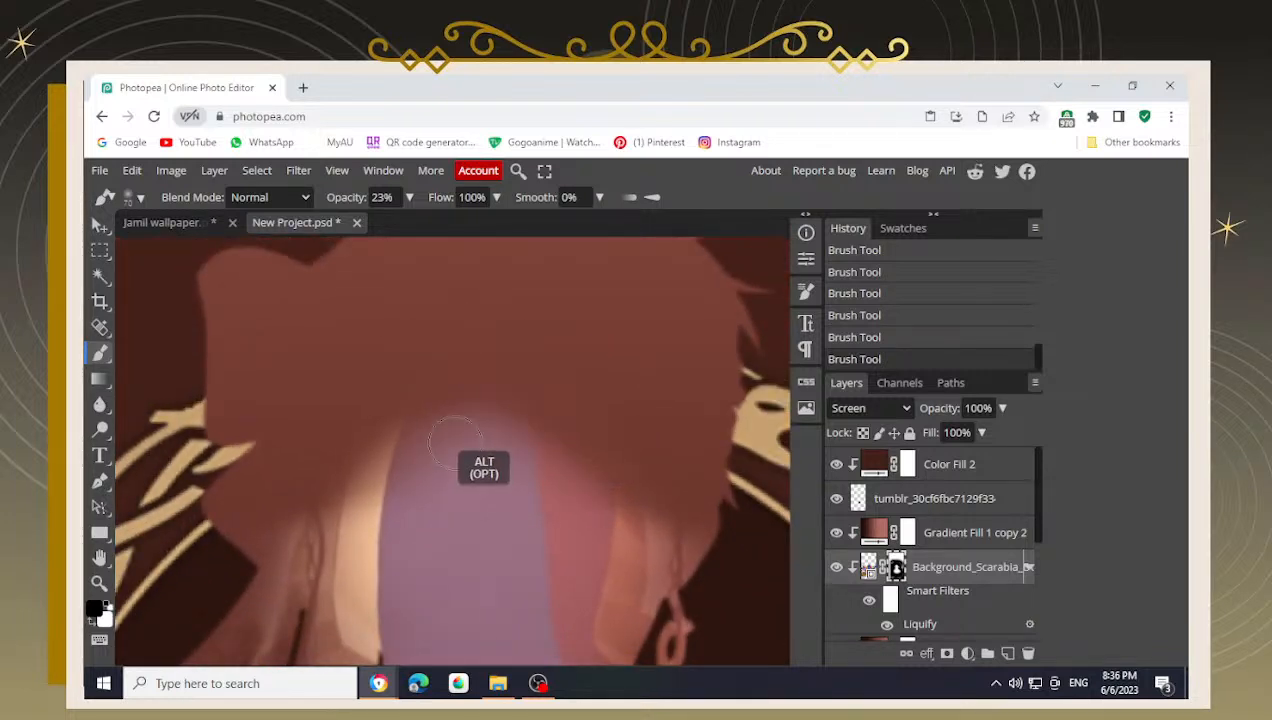
pyautogui.moveTo(468, 439)
pyautogui.mouseDown()
pyautogui.moveTo(461, 459)
pyautogui.moveTo(463, 442)
pyautogui.moveTo(515, 482)
pyautogui.moveTo(498, 472)
pyautogui.mouseUp()
pyautogui.moveTo(396, 463)
pyautogui.mouseDown()
pyautogui.moveTo(421, 472)
pyautogui.moveTo(417, 497)
pyautogui.mouseUp()
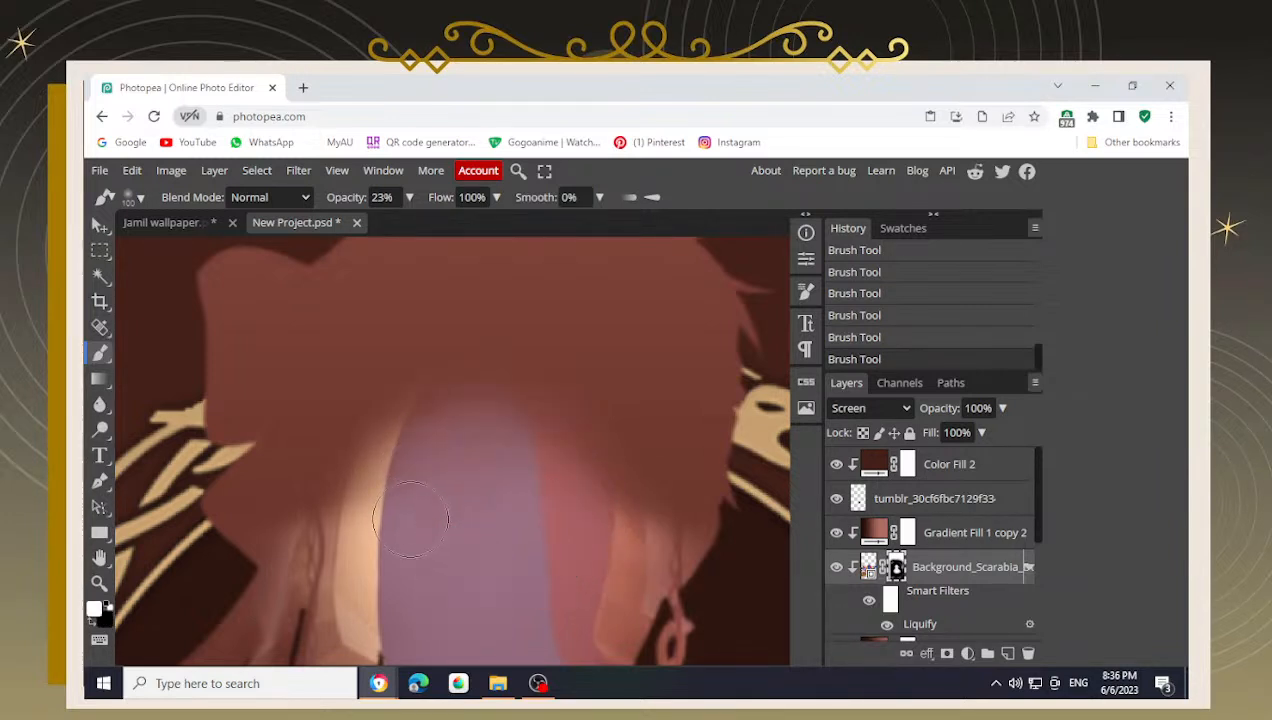
pyautogui.press('x')
pyautogui.moveTo(326, 444)
pyautogui.mouseDown()
pyautogui.moveTo(353, 396)
pyautogui.moveTo(357, 367)
pyautogui.moveTo(412, 345)
pyautogui.moveTo(352, 379)
pyautogui.moveTo(397, 355)
pyautogui.moveTo(349, 389)
pyautogui.moveTo(340, 433)
pyautogui.moveTo(422, 355)
pyautogui.moveTo(477, 350)
pyautogui.moveTo(419, 350)
pyautogui.moveTo(314, 431)
pyautogui.moveTo(335, 415)
pyautogui.moveTo(285, 487)
pyautogui.moveTo(413, 314)
pyautogui.moveTo(417, 332)
pyautogui.moveTo(502, 354)
pyautogui.moveTo(434, 344)
pyautogui.moveTo(455, 330)
pyautogui.moveTo(478, 338)
pyautogui.moveTo(623, 422)
pyautogui.moveTo(550, 362)
pyautogui.moveTo(628, 420)
pyautogui.mouseUp()
pyautogui.moveTo(572, 377)
pyautogui.mouseDown()
pyautogui.moveTo(532, 351)
pyautogui.moveTo(370, 304)
pyautogui.moveTo(478, 320)
pyautogui.moveTo(451, 339)
pyautogui.mouseUp()
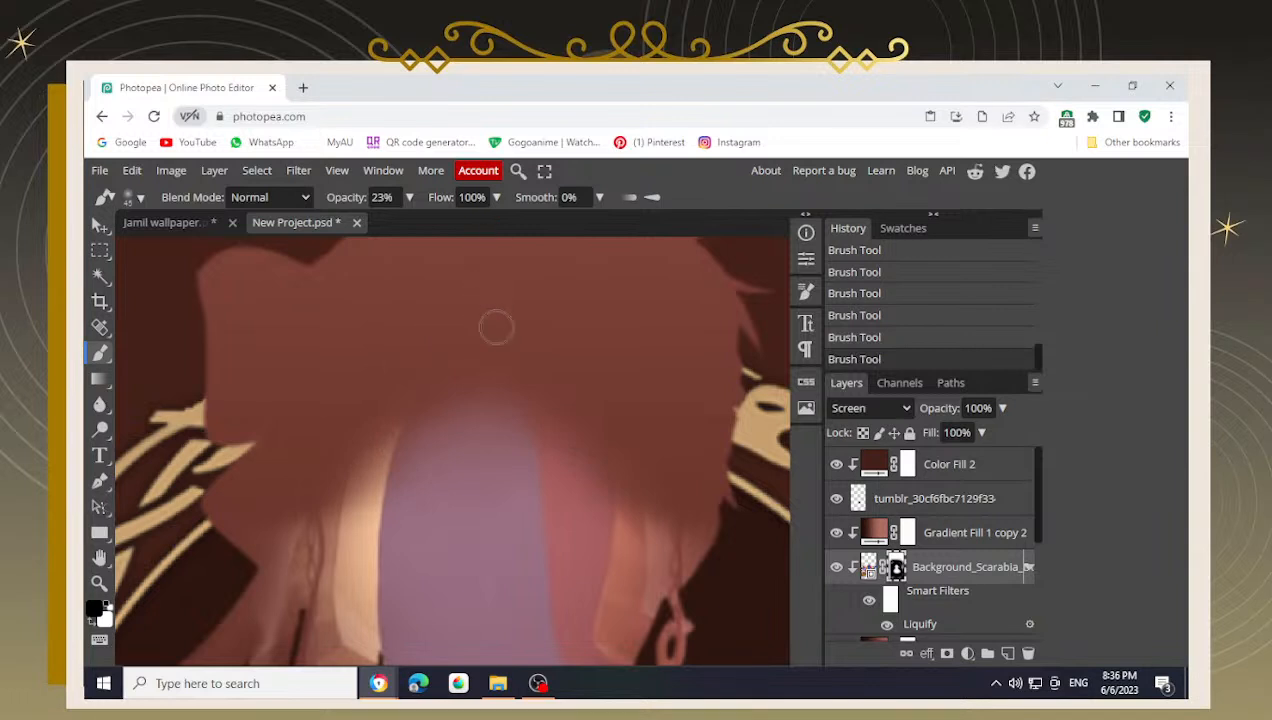
# - Fade the background into the hair above the right ear with a size 45 black mask brush
pyautogui.keyDown('alt'); pyautogui.scroll(-2, 540, 420); pyautogui.keyUp('alt')
pyautogui.moveTo(566, 440)
pyautogui.mouseDown()
pyautogui.moveTo(625, 465)
pyautogui.moveTo(540, 369)
pyautogui.moveTo(628, 400)
pyautogui.mouseUp()
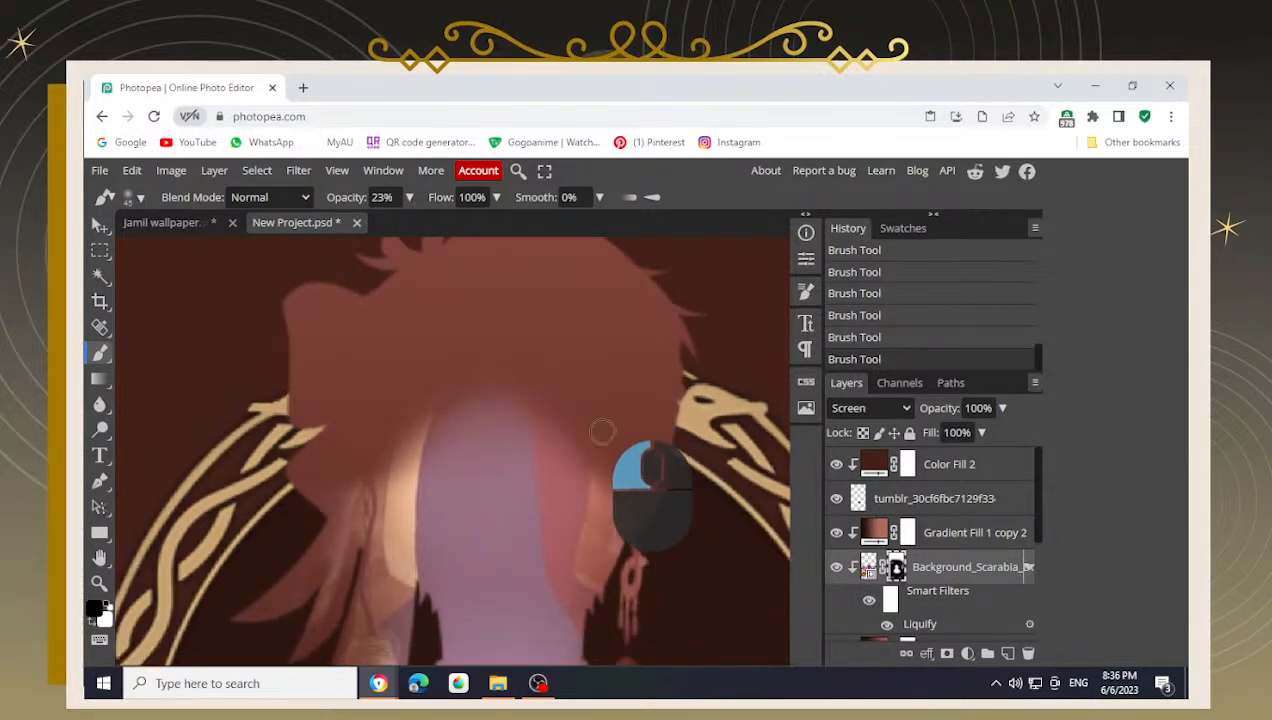
pyautogui.scroll(3, 628, 446)
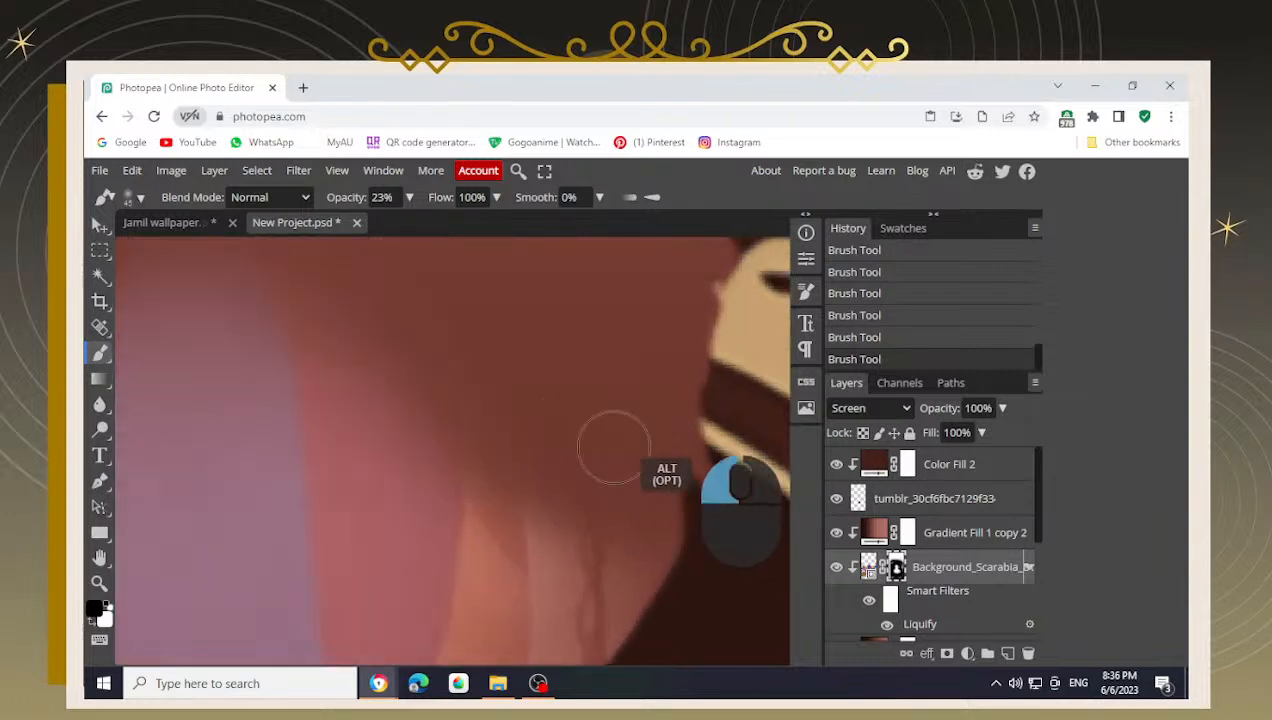
pyautogui.press('space')
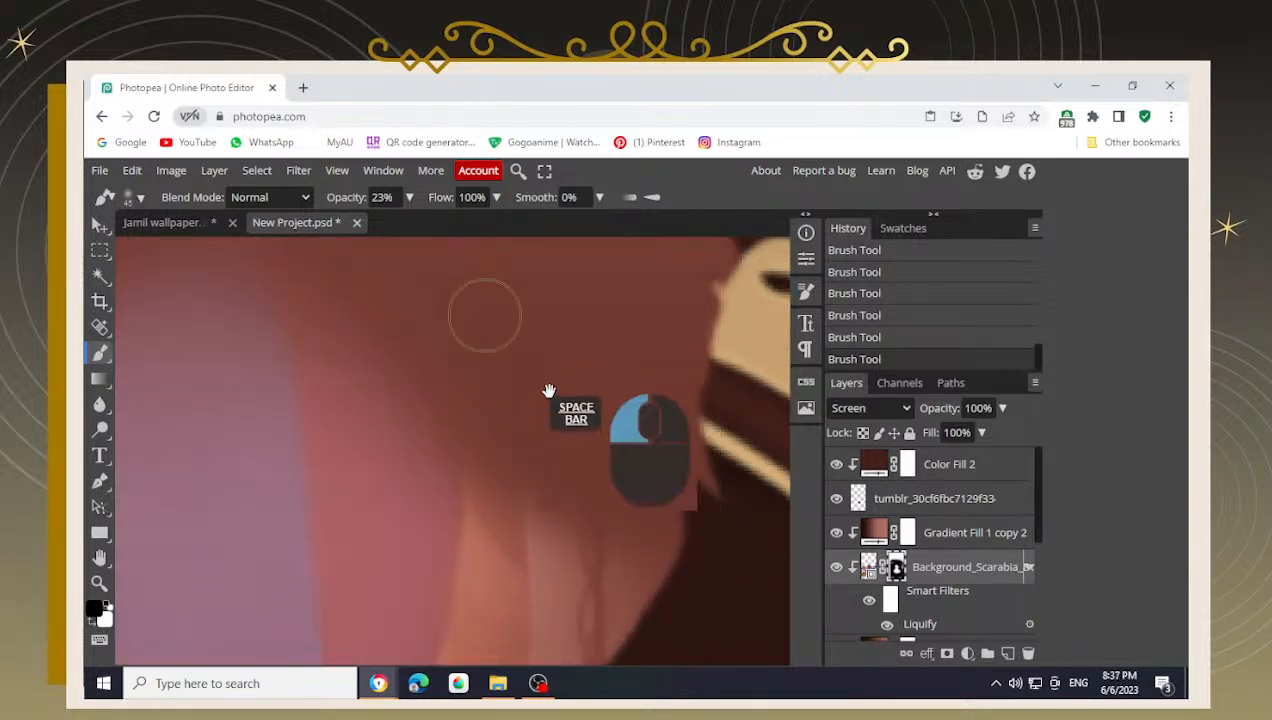
pyautogui.moveTo(549, 391); pyautogui.dragTo(606, 452)
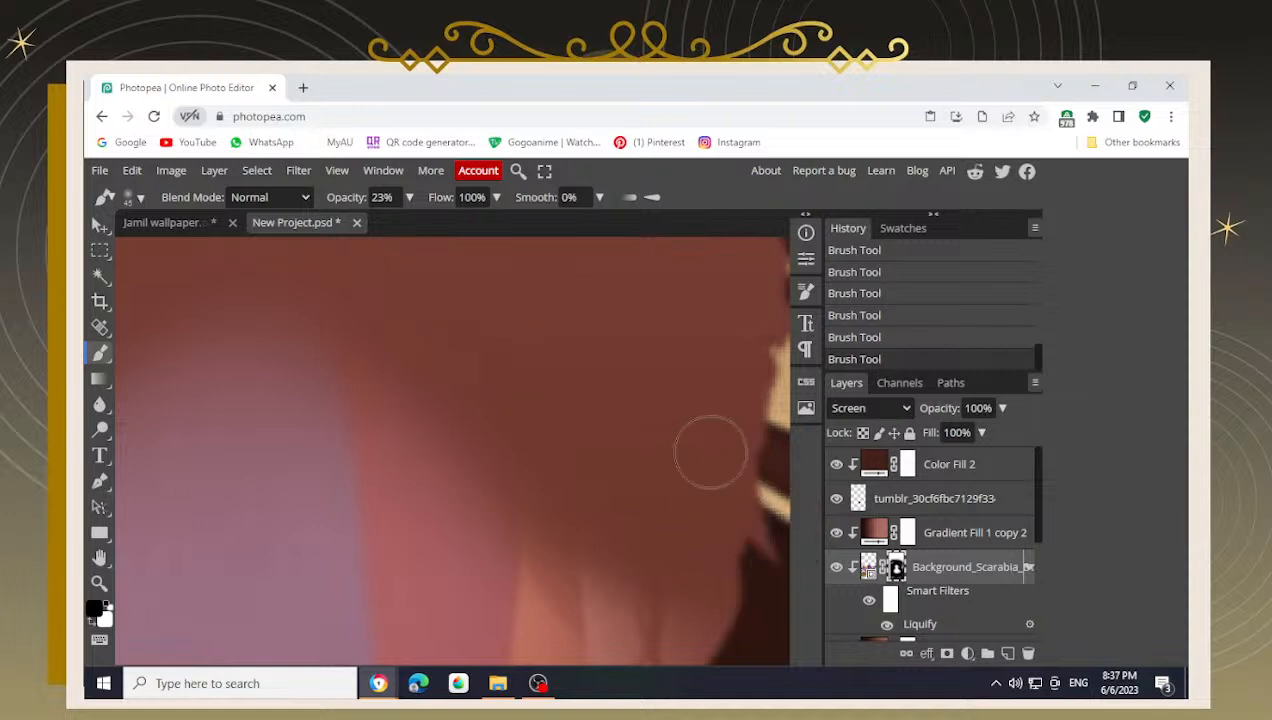
pyautogui.scroll(-5, 650, 425)
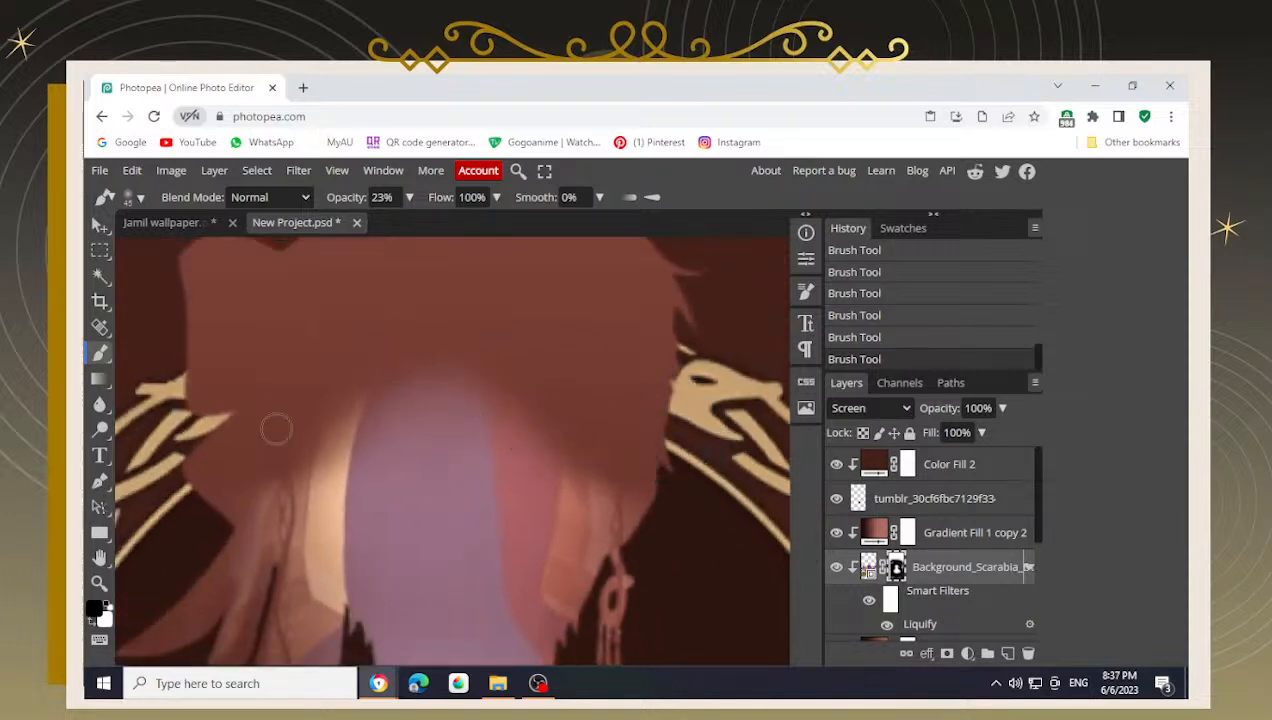
# - Fade the background under the left fringe with black, and restore the lower left hair strand with white on the mask
pyautogui.moveTo(276, 430)
pyautogui.mouseDown()
pyautogui.moveTo(228, 450)
pyautogui.moveTo(217, 441)
pyautogui.moveTo(262, 423)
pyautogui.mouseUp()
pyautogui.moveTo(309, 384); pyautogui.dragTo(404, 386)
pyautogui.moveTo(327, 380)
pyautogui.mouseDown()
pyautogui.moveTo(292, 411)
pyautogui.moveTo(305, 388)
pyautogui.mouseUp()
pyautogui.moveTo(264, 437)
pyautogui.mouseDown()
pyautogui.moveTo(230, 464)
pyautogui.moveTo(198, 457)
pyautogui.mouseUp()
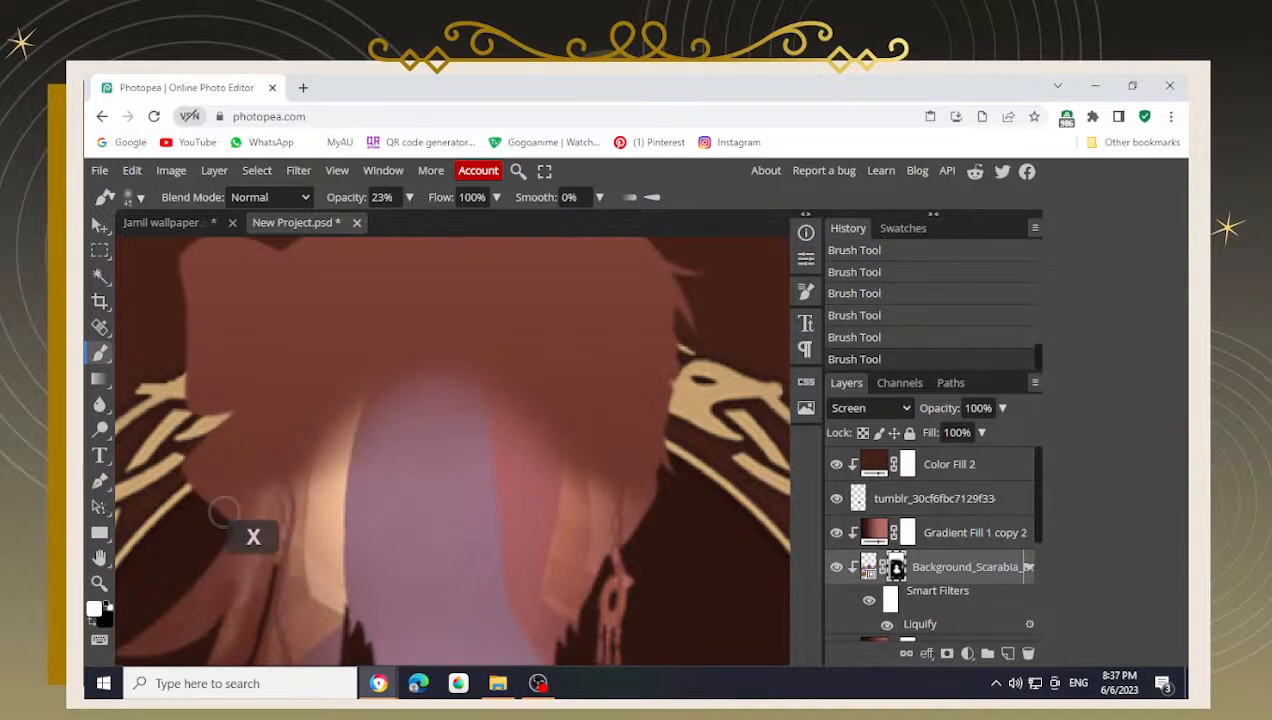
pyautogui.moveTo(238, 508)
pyautogui.mouseDown()
pyautogui.moveTo(267, 489)
pyautogui.moveTo(293, 435)
pyautogui.moveTo(275, 432)
pyautogui.moveTo(253, 454)
pyautogui.moveTo(264, 459)
pyautogui.mouseUp()
pyautogui.press('x')
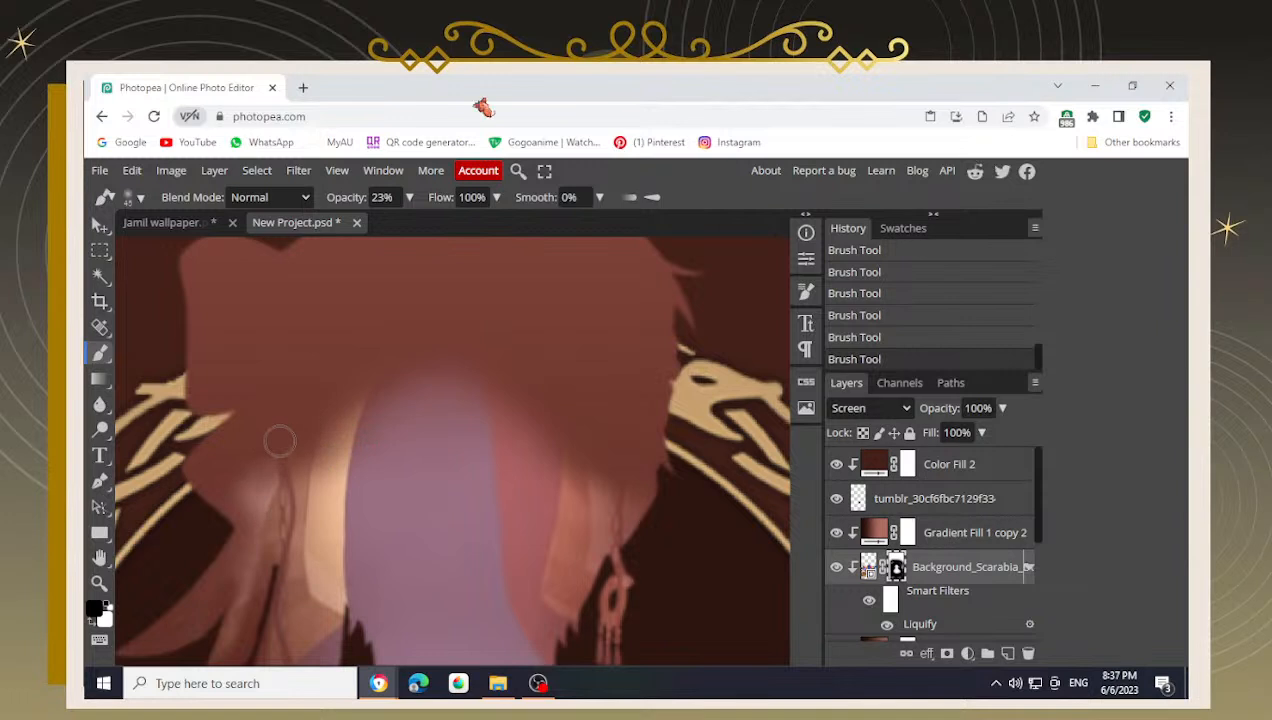
# - Set the brush opacity to 61% and paint black on the mask around the top of the left hair strand
pyautogui.moveTo(391, 228); pyautogui.dragTo(379, 222)
pyautogui.click(263, 437)
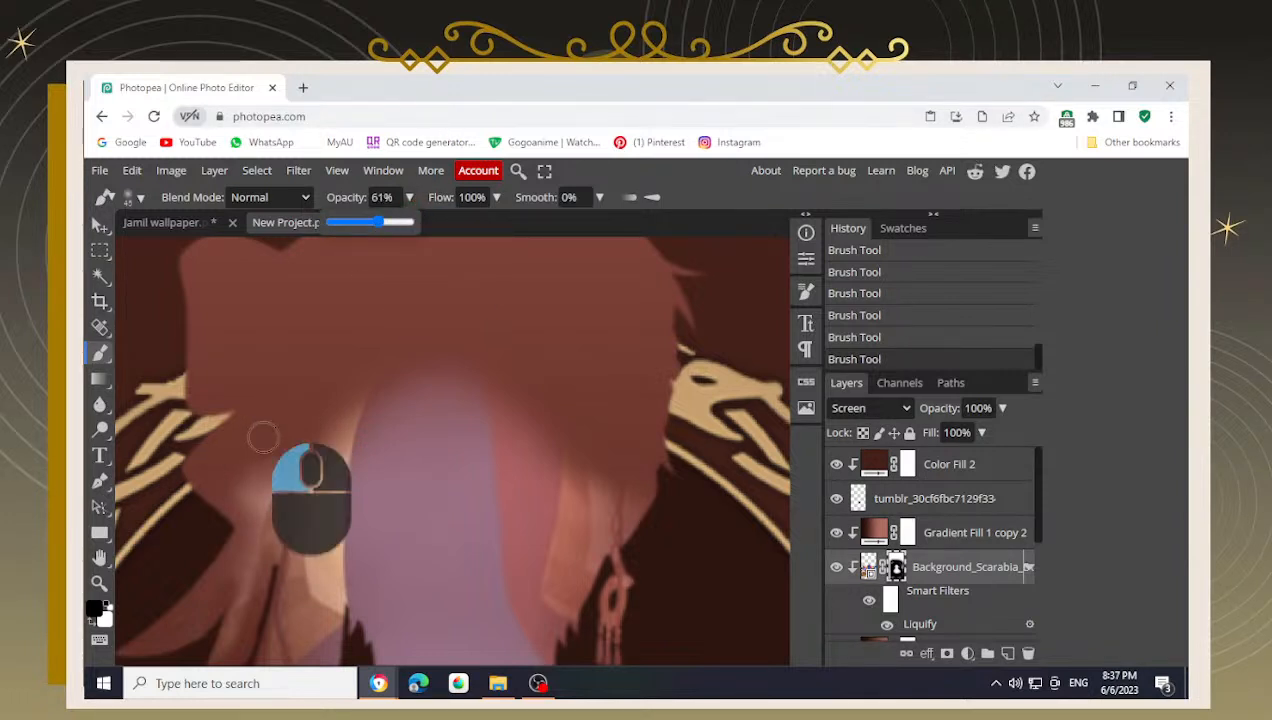
pyautogui.moveTo(269, 448)
pyautogui.mouseDown()
pyautogui.moveTo(215, 448)
pyautogui.moveTo(262, 448)
pyautogui.moveTo(317, 356)
pyautogui.moveTo(421, 271)
pyautogui.mouseUp()
# - Lower the brush opacity to 36% and refine the fade around the left hair strand and fringe with black on the mask
pyautogui.click(409, 198)
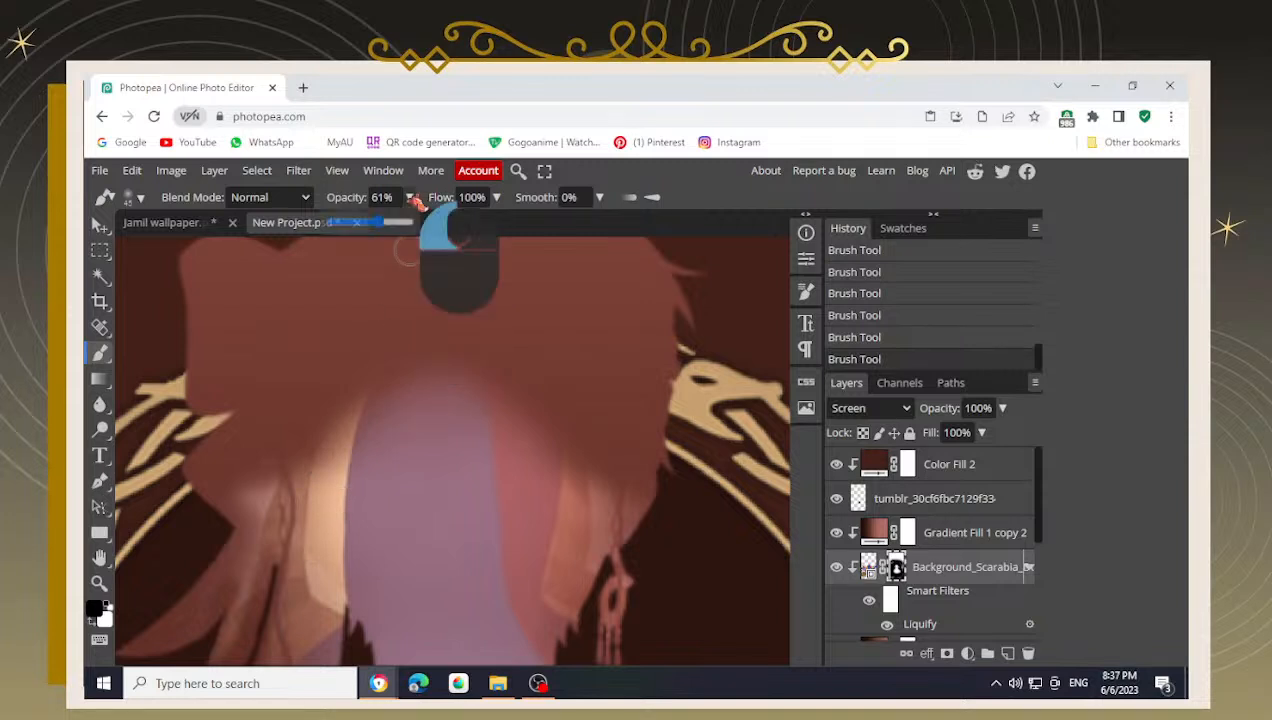
pyautogui.moveTo(373, 222); pyautogui.dragTo(360, 223)
pyautogui.moveTo(342, 485)
pyautogui.mouseDown()
pyautogui.moveTo(363, 462)
pyautogui.moveTo(398, 500)
pyautogui.moveTo(320, 515)
pyautogui.moveTo(310, 500)
pyautogui.mouseUp()
pyautogui.hotkey('ctrl', 'z')
pyautogui.press('x')
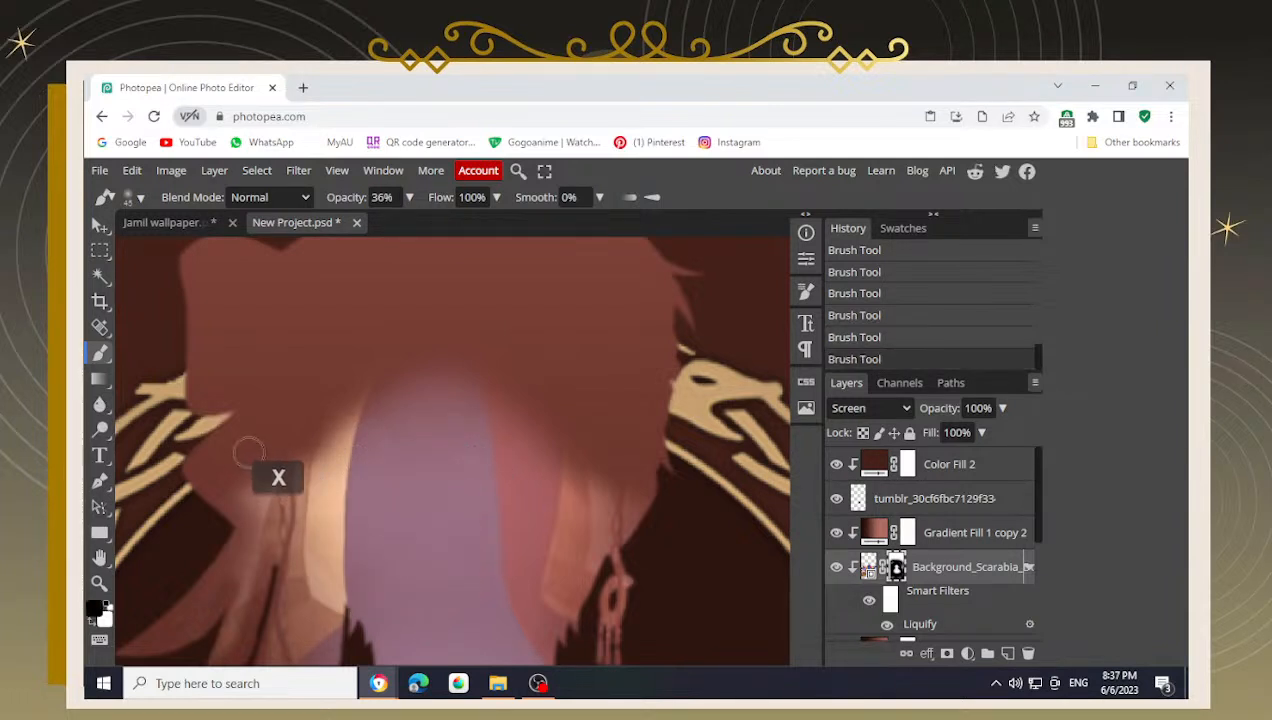
pyautogui.moveTo(257, 447)
pyautogui.mouseDown()
pyautogui.moveTo(213, 463)
pyautogui.moveTo(284, 434)
pyautogui.moveTo(363, 333)
pyautogui.moveTo(319, 358)
pyautogui.mouseUp()
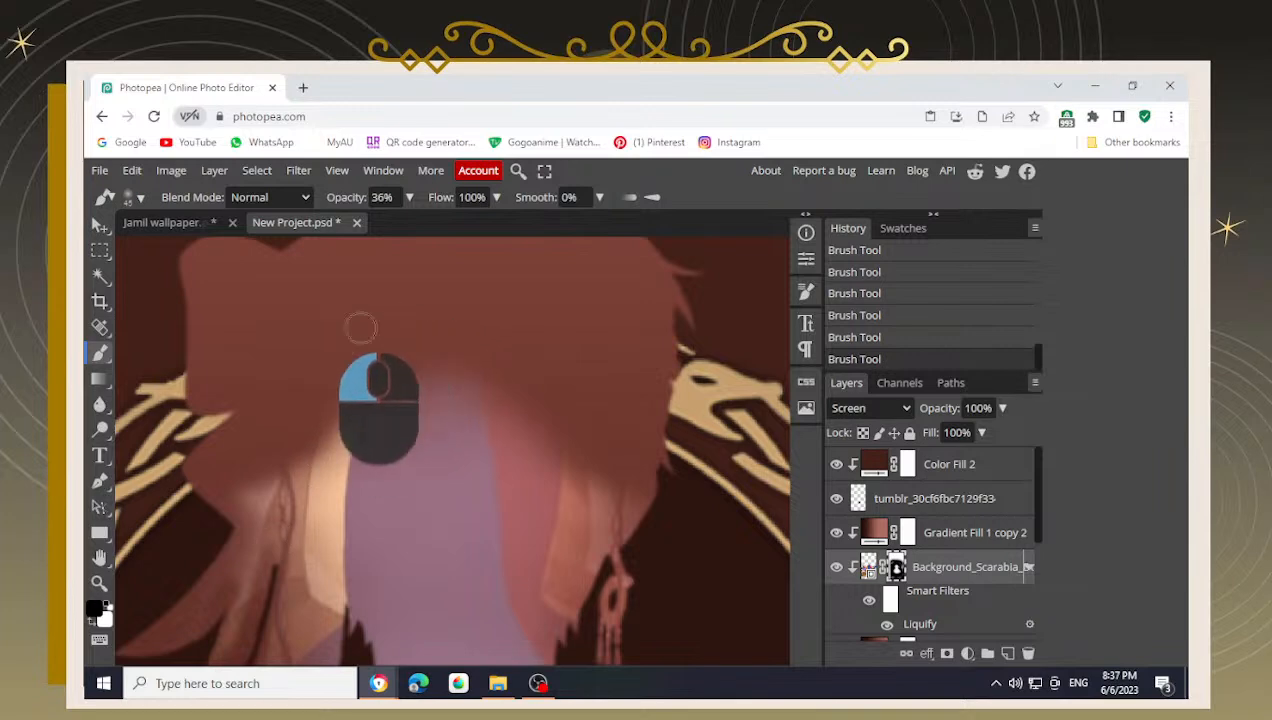
# - Compare the artwork with the Jamil wallpaper document, and fade the background beneath the fringe using a size 200 black mask brush at 36% opacity
pyautogui.scroll(-5, 400, 420)
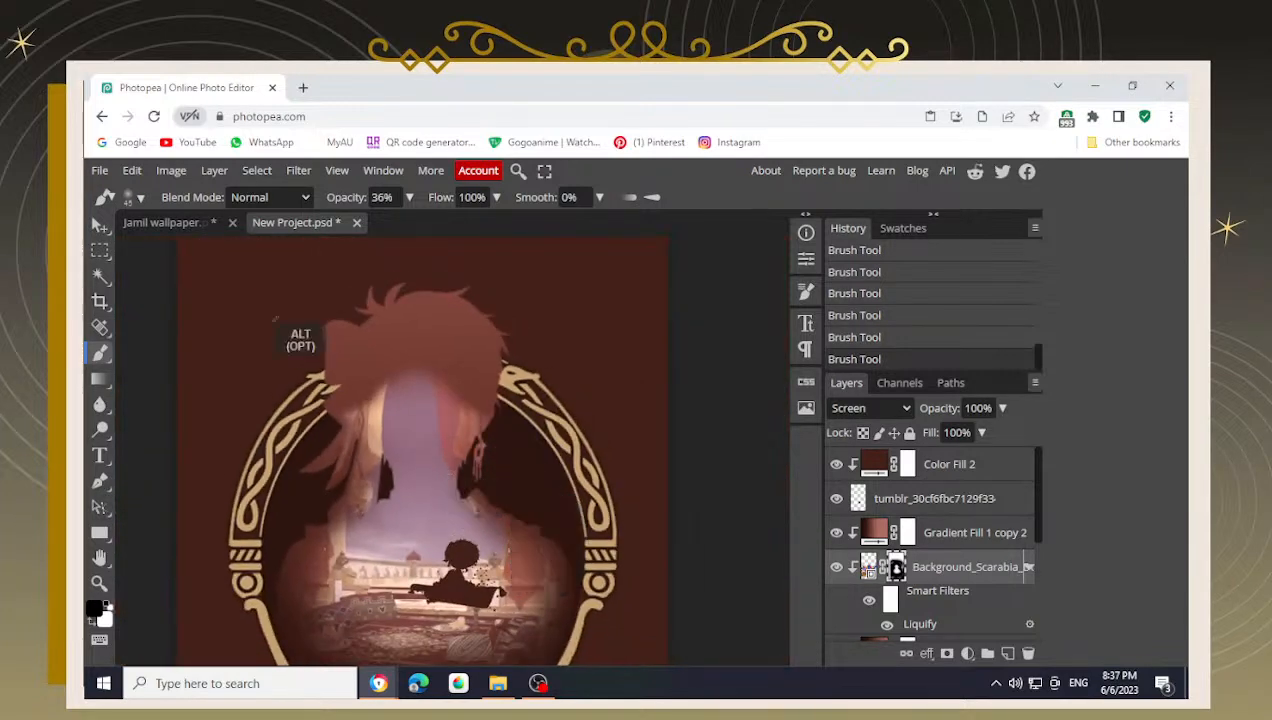
pyautogui.click(190, 222)
pyautogui.click(320, 224)
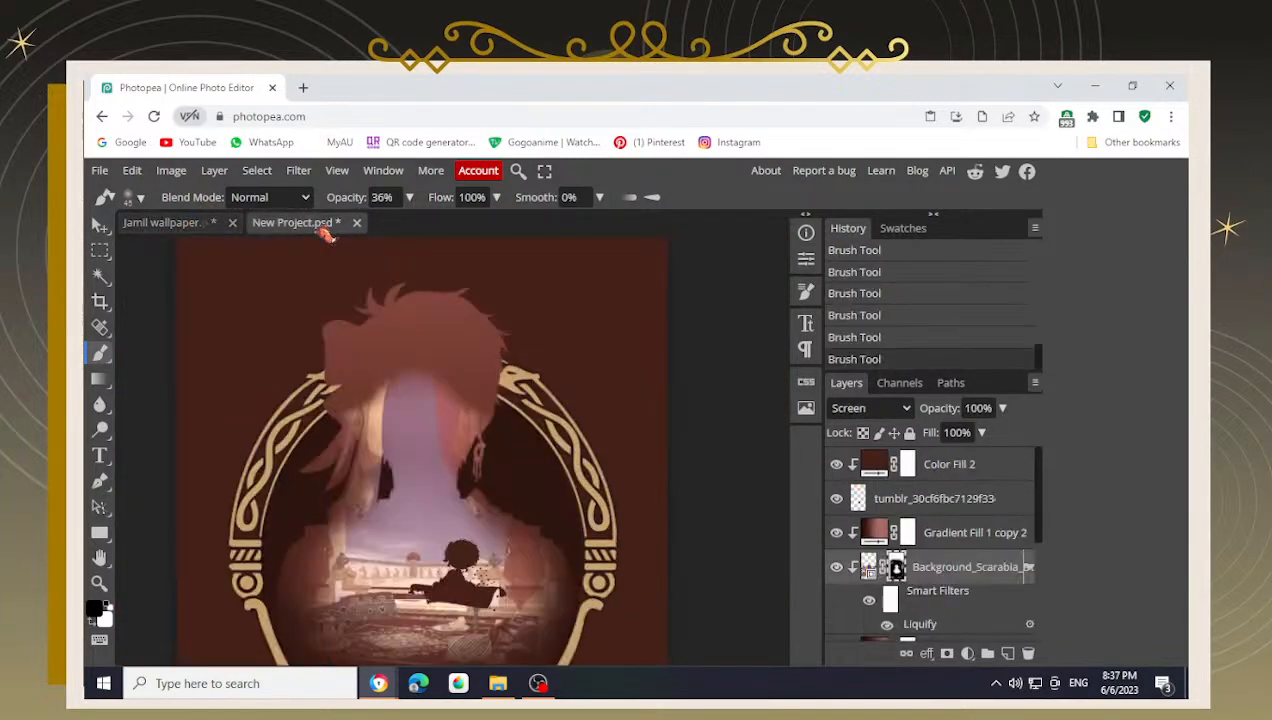
pyautogui.scroll(-3, 580, 470)
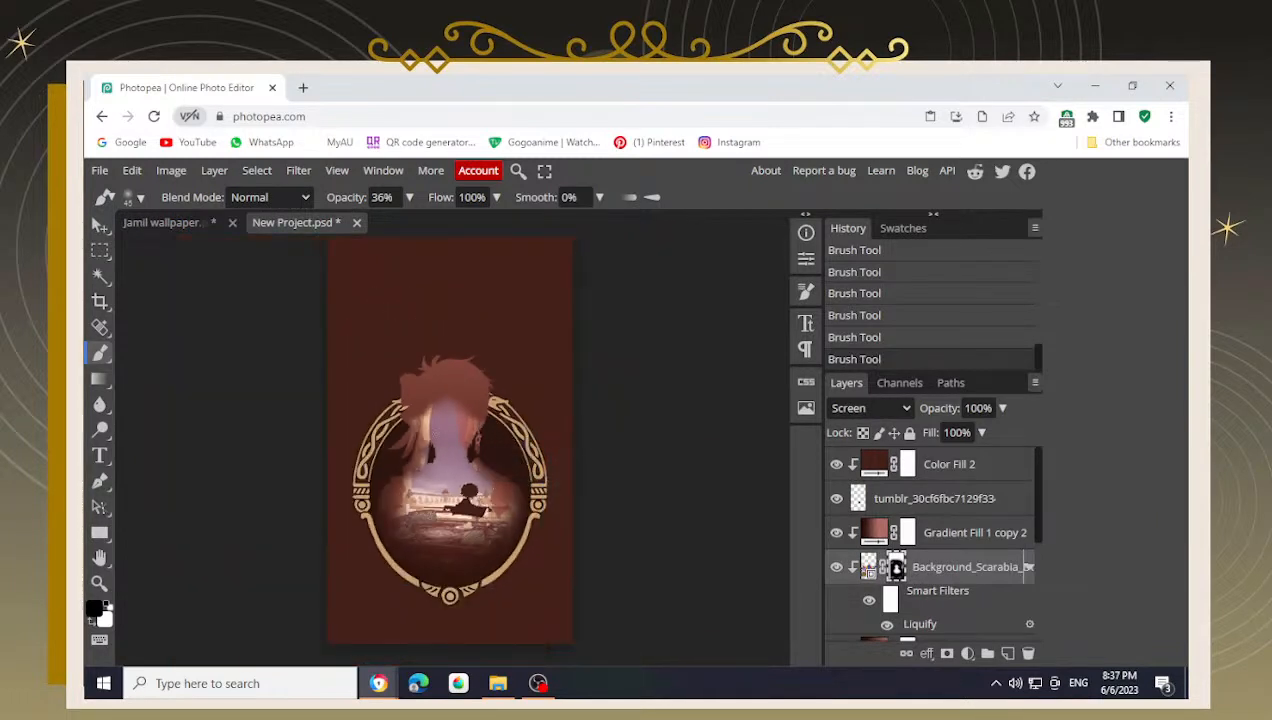
pyautogui.scroll(6, 488, 446)
pyautogui.moveTo(525, 553); pyautogui.dragTo(384, 452)
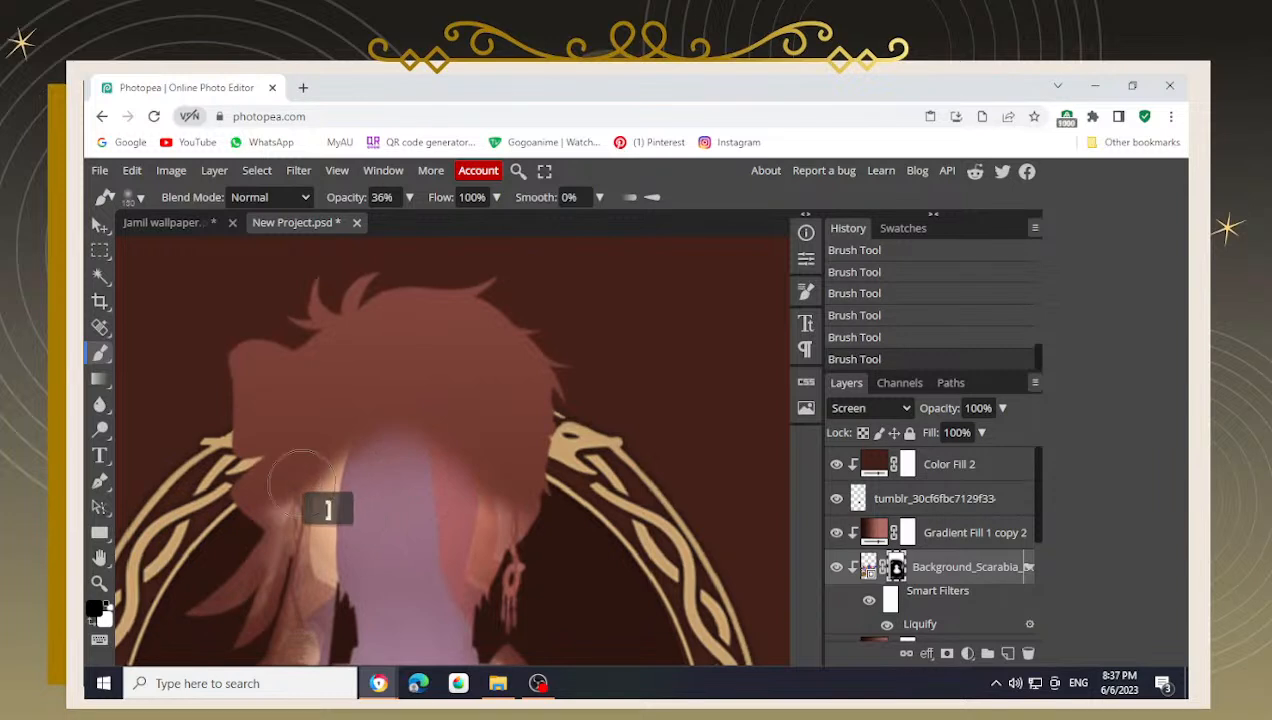
pyautogui.moveTo(277, 468)
pyautogui.mouseDown()
pyautogui.moveTo(272, 500)
pyautogui.moveTo(301, 450)
pyautogui.mouseUp()
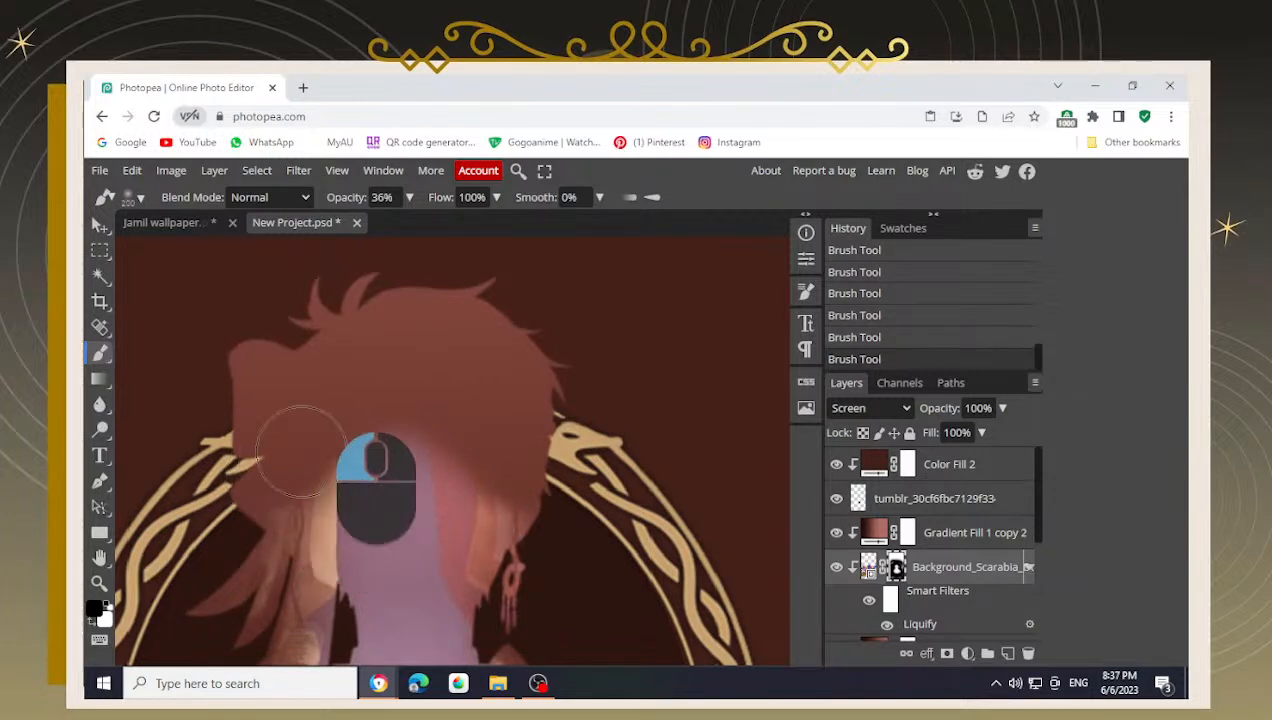
pyautogui.moveTo(392, 400); pyautogui.dragTo(338, 389)
pyautogui.moveTo(208, 366)
pyautogui.mouseDown()
pyautogui.moveTo(433, 433)
pyautogui.moveTo(375, 422)
pyautogui.moveTo(311, 440)
pyautogui.moveTo(430, 406)
pyautogui.moveTo(521, 441)
pyautogui.moveTo(410, 425)
pyautogui.moveTo(318, 474)
pyautogui.moveTo(348, 447)
pyautogui.moveTo(337, 438)
pyautogui.moveTo(389, 411)
pyautogui.moveTo(360, 417)
pyautogui.moveTo(333, 476)
pyautogui.mouseUp()
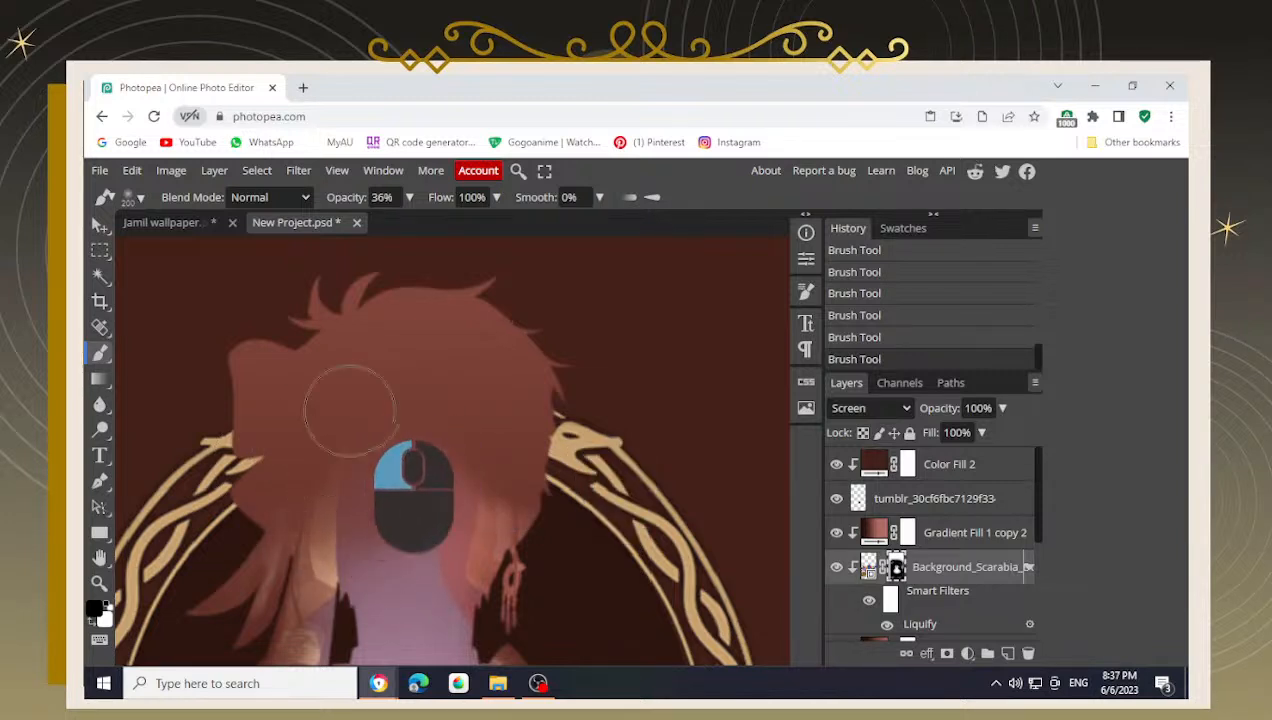
# - Touch up the fade on the right side of the hair with the size 200 black mask brush
pyautogui.scroll(-4, 416, 416)
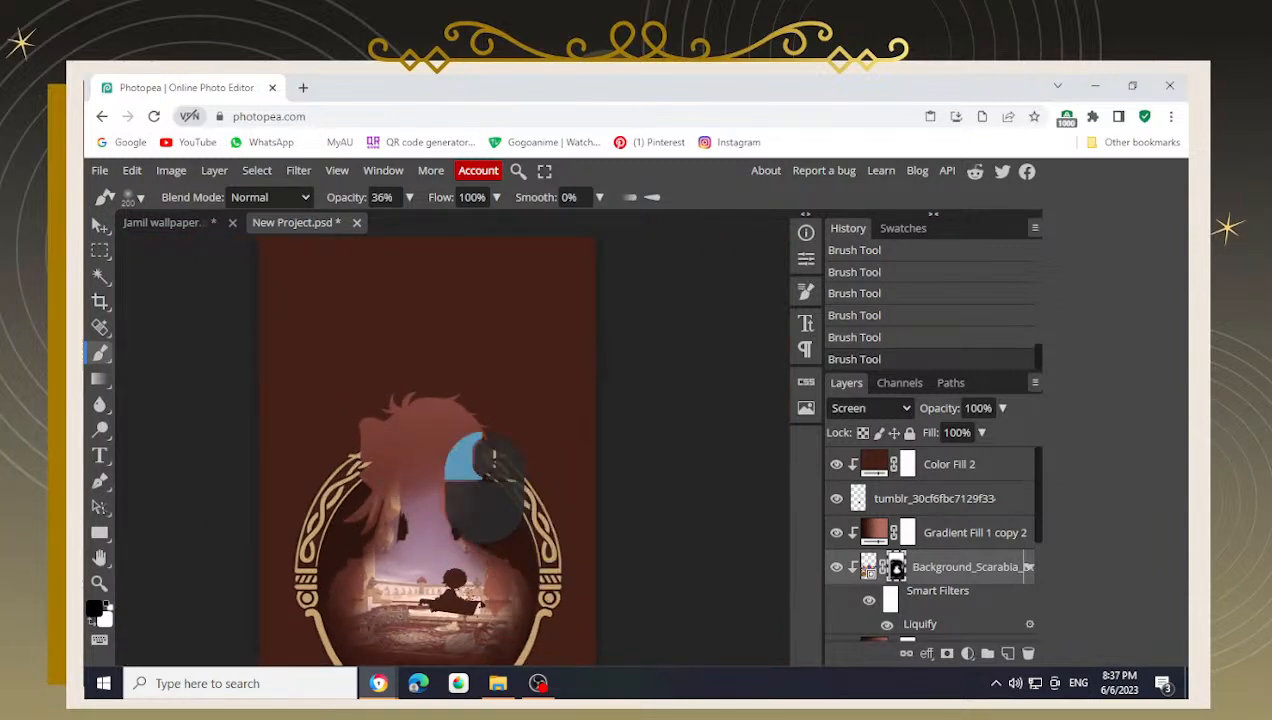
pyautogui.scroll(3, 455, 490)
pyautogui.moveTo(454, 446)
pyautogui.mouseDown()
pyautogui.moveTo(392, 406)
pyautogui.moveTo(412, 402)
pyautogui.moveTo(452, 428)
pyautogui.mouseUp()
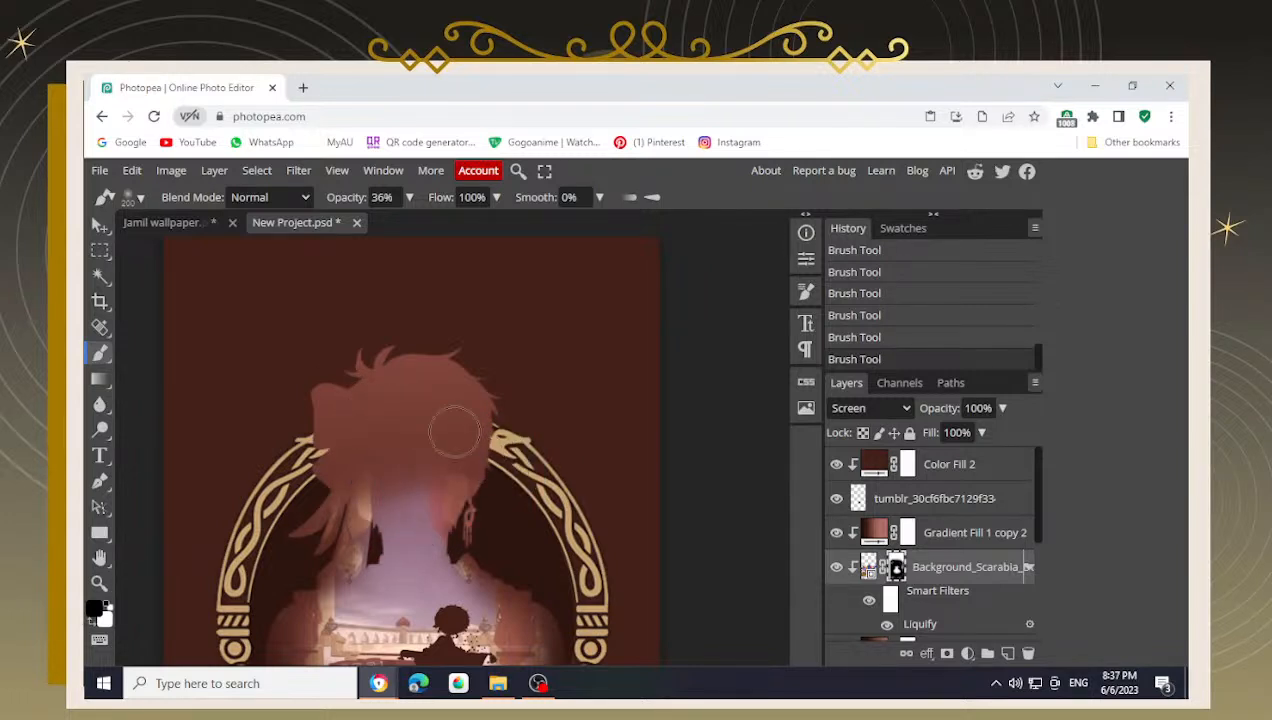
pyautogui.scroll(-4, 460, 540)
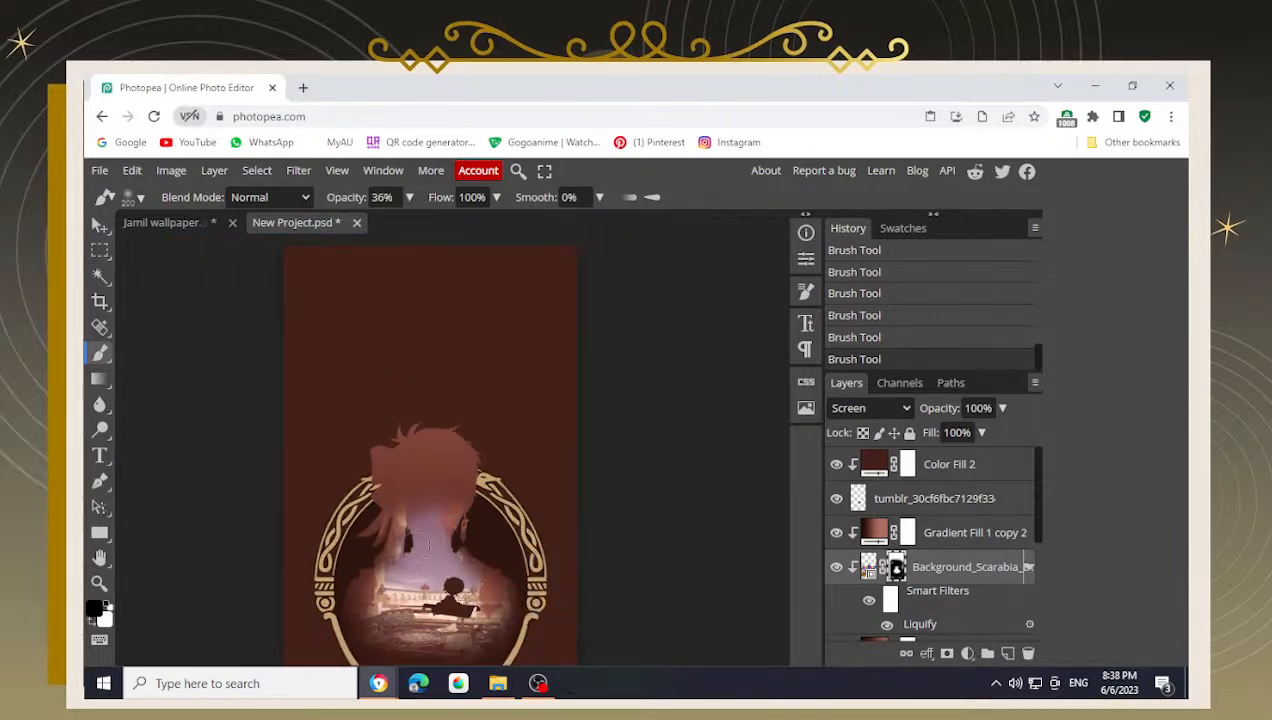
# - Reduce the brush to size 70 and paint black on the mask below the earring and along the right edge of the hair
pyautogui.scroll(5, 455, 545)
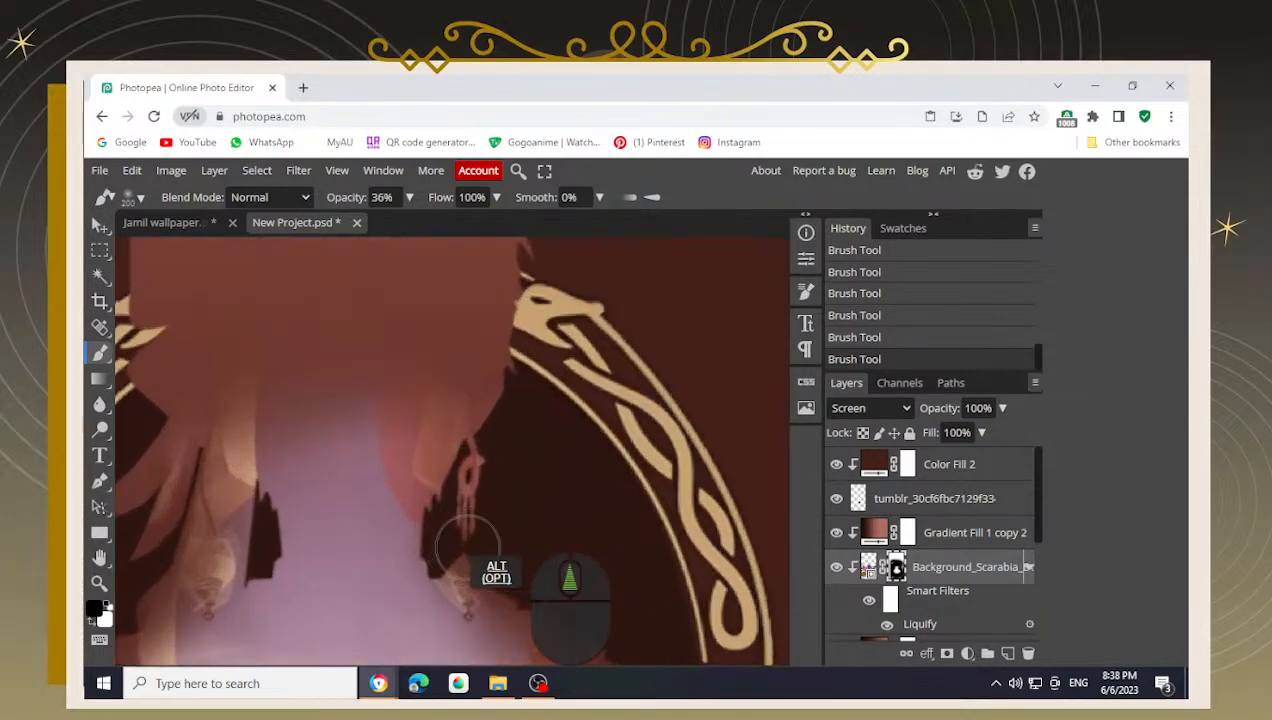
pyautogui.press('[')
pyautogui.moveTo(448, 558); pyautogui.dragTo(446, 558)
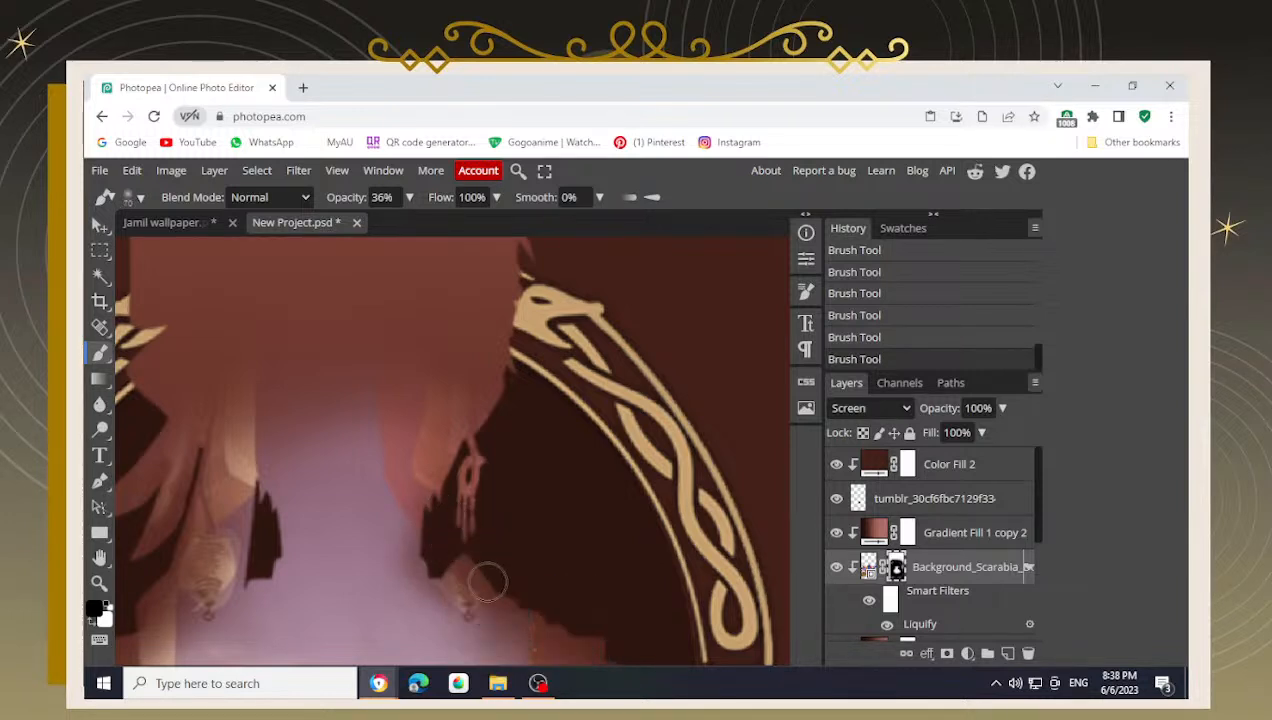
pyautogui.hotkey('ctrl', 'z')
pyautogui.hotkey('ctrl', 'z')
pyautogui.moveTo(464, 570); pyautogui.dragTo(451, 563)
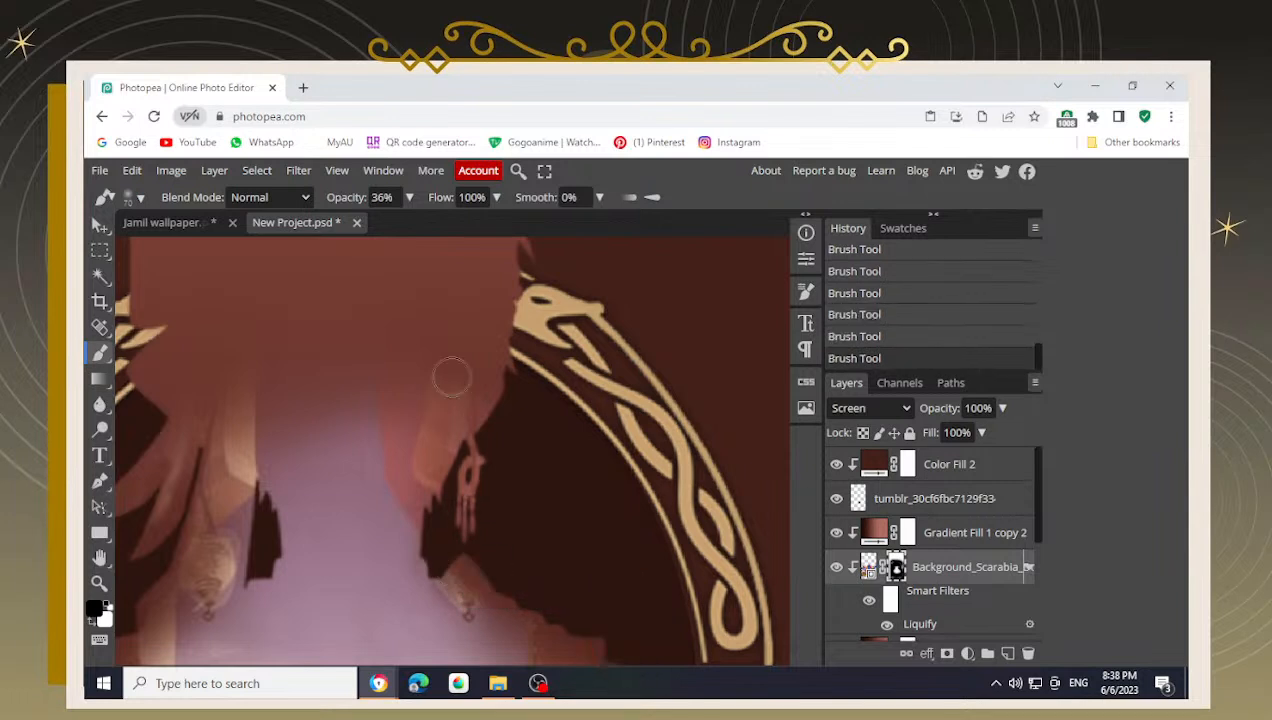
pyautogui.moveTo(494, 323); pyautogui.dragTo(508, 358)
pyautogui.press('x')
pyautogui.moveTo(408, 394); pyautogui.dragTo(385, 405)
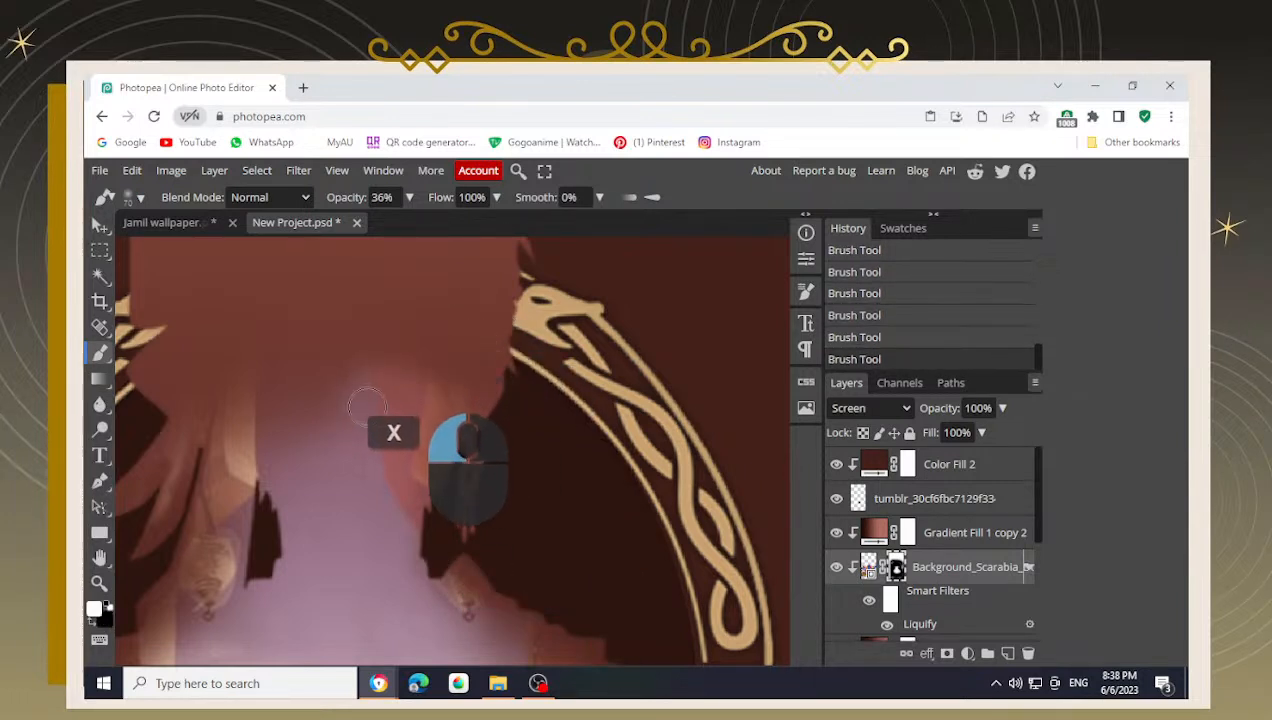
pyautogui.hotkey('ctrl', 'z')
# - Set the brush to size 125 and 16% opacity, and soften the mask fade beneath the fringe and around the hair's right side
pyautogui.press('1')
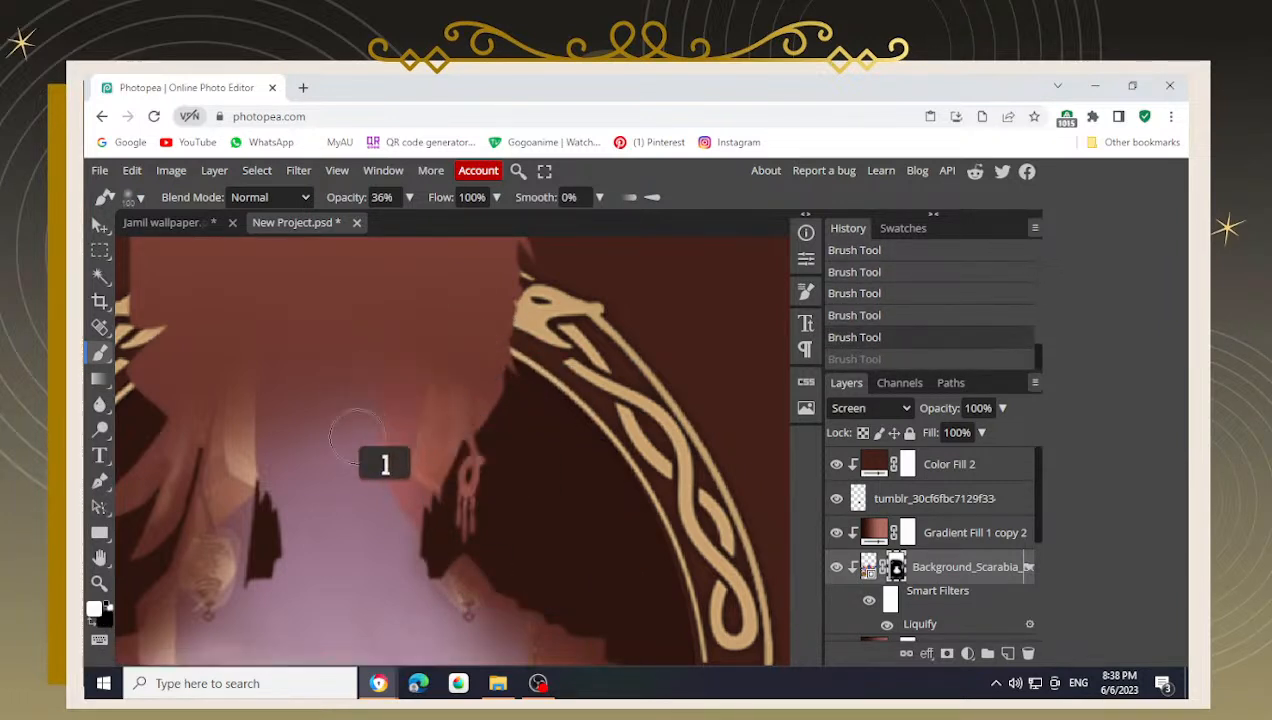
pyautogui.click(409, 197)
pyautogui.moveTo(358, 222); pyautogui.dragTo(342, 223)
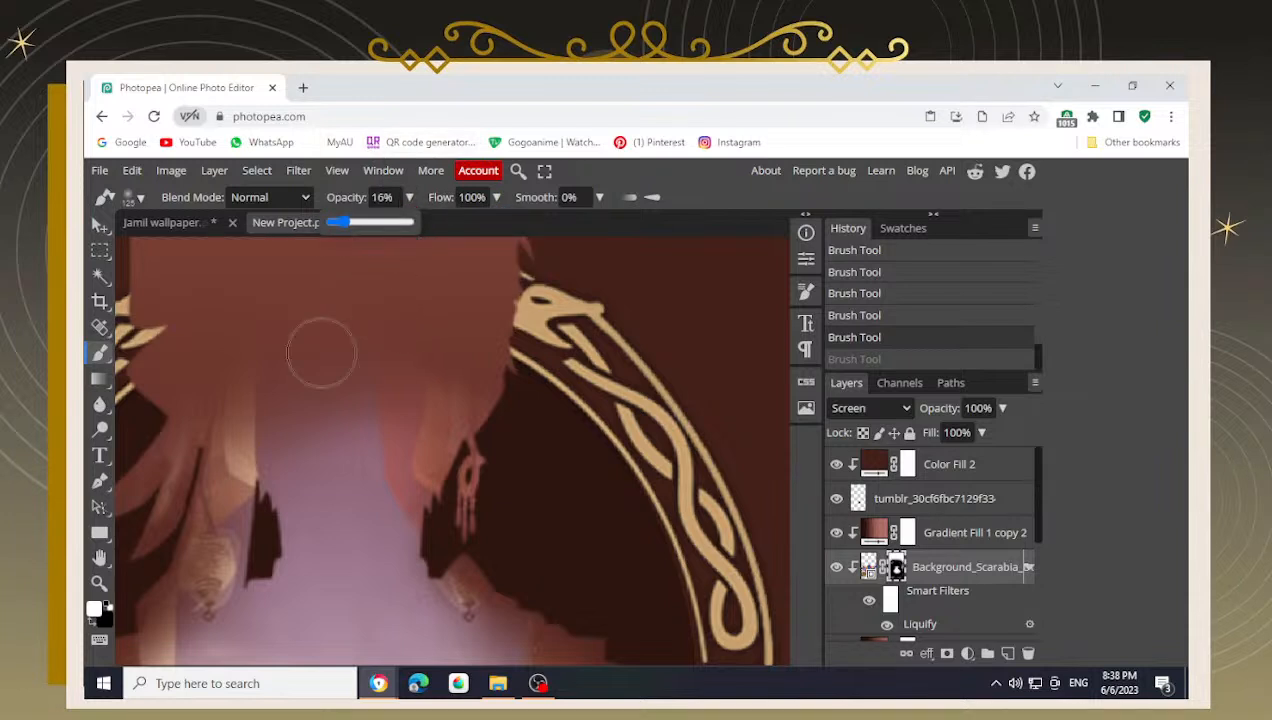
pyautogui.moveTo(347, 467)
pyautogui.mouseDown()
pyautogui.moveTo(333, 448)
pyautogui.moveTo(420, 555)
pyautogui.moveTo(453, 524)
pyautogui.mouseUp()
pyautogui.moveTo(495, 445)
pyautogui.mouseDown()
pyautogui.moveTo(520, 481)
pyautogui.moveTo(515, 412)
pyautogui.mouseUp()
pyautogui.moveTo(493, 480)
pyautogui.mouseDown()
pyautogui.moveTo(504, 381)
pyautogui.moveTo(347, 282)
pyautogui.moveTo(234, 301)
pyautogui.moveTo(233, 289)
pyautogui.mouseUp()
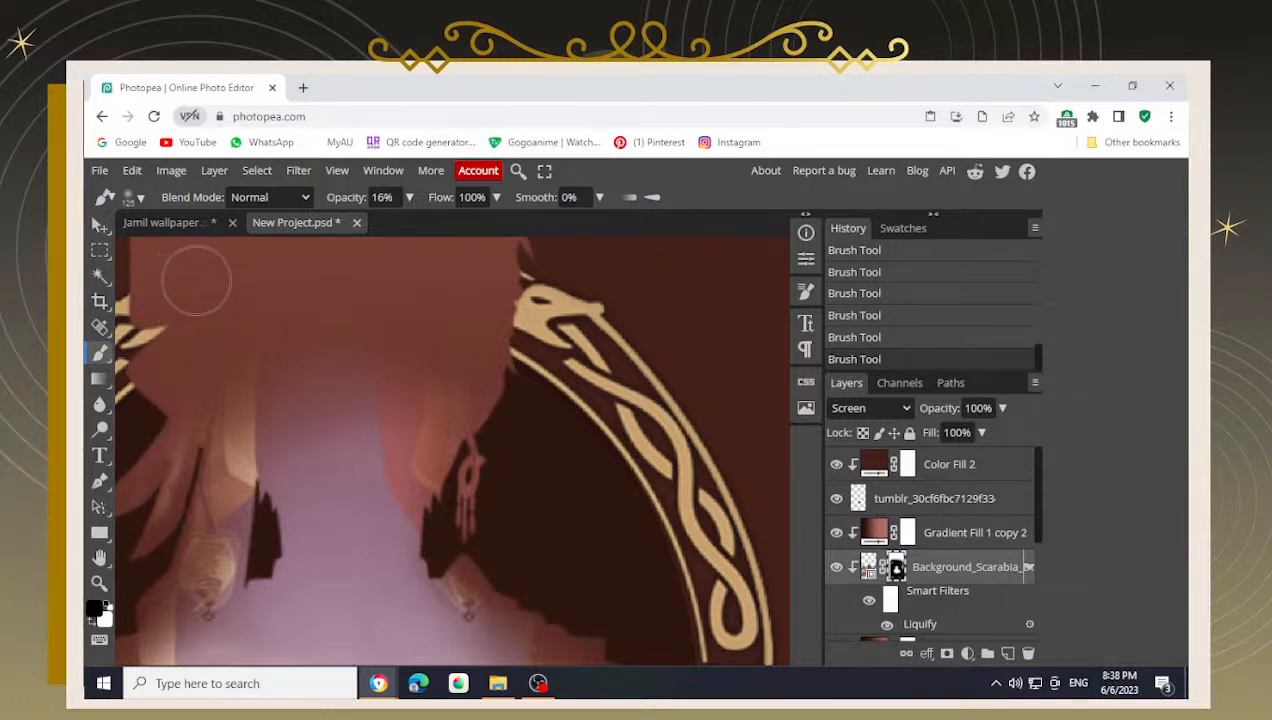
# - Paint black on the Scarabia background mask along the right edge of the hair and across the fringe at 16% opacity
pyautogui.moveTo(478, 296); pyautogui.dragTo(503, 319)
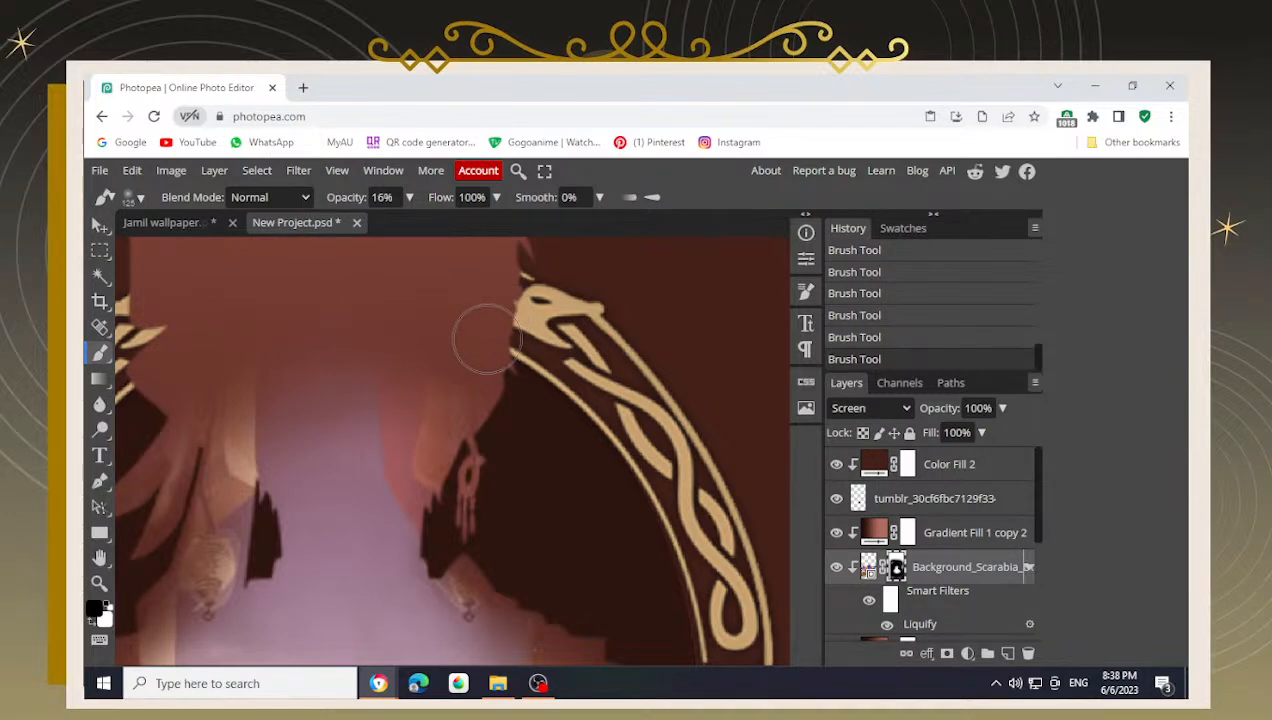
pyautogui.moveTo(506, 375); pyautogui.dragTo(512, 380)
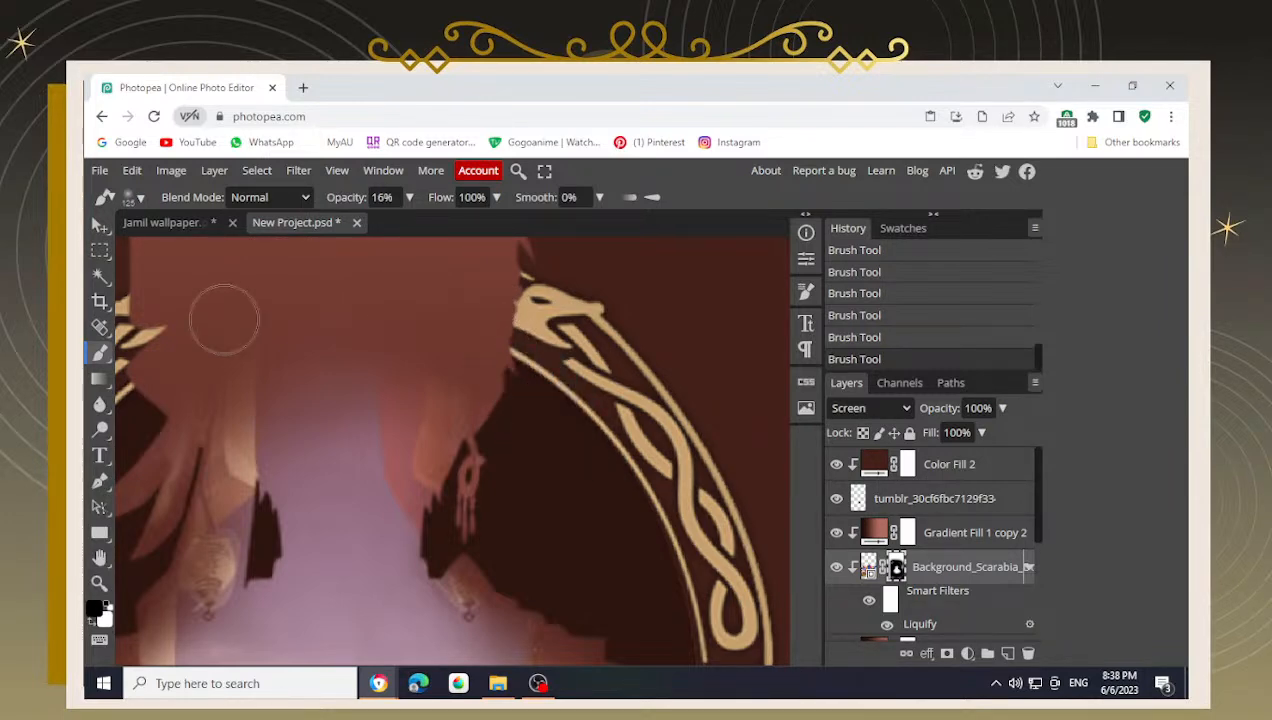
pyautogui.scroll(-5, 240, 330)
pyautogui.moveTo(268, 336); pyautogui.dragTo(341, 363)
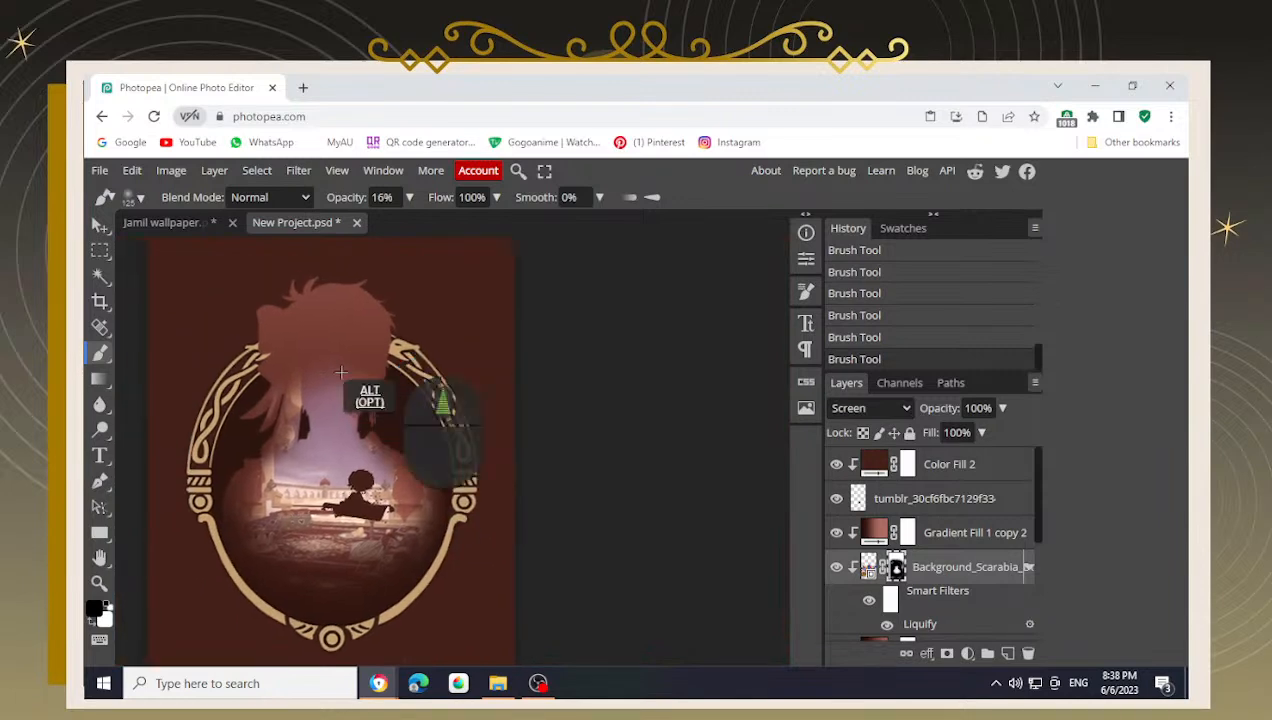
# - Even out the fade across the lower hair by brushing white and black on the mask from the left strand to the right edge
pyautogui.scroll(5, 342, 366)
pyautogui.moveTo(465, 379)
pyautogui.mouseDown()
pyautogui.moveTo(434, 343)
pyautogui.moveTo(435, 381)
pyautogui.moveTo(329, 285)
pyautogui.moveTo(151, 322)
pyautogui.mouseUp()
pyautogui.moveTo(278, 401)
pyautogui.mouseDown()
pyautogui.moveTo(378, 436)
pyautogui.moveTo(415, 428)
pyautogui.moveTo(421, 452)
pyautogui.mouseUp()
pyautogui.press('x')
pyautogui.moveTo(352, 295)
pyautogui.mouseDown()
pyautogui.moveTo(295, 352)
pyautogui.moveTo(318, 312)
pyautogui.moveTo(402, 297)
pyautogui.moveTo(469, 327)
pyautogui.moveTo(545, 420)
pyautogui.mouseUp()
pyautogui.moveTo(301, 338); pyautogui.dragTo(250, 400)
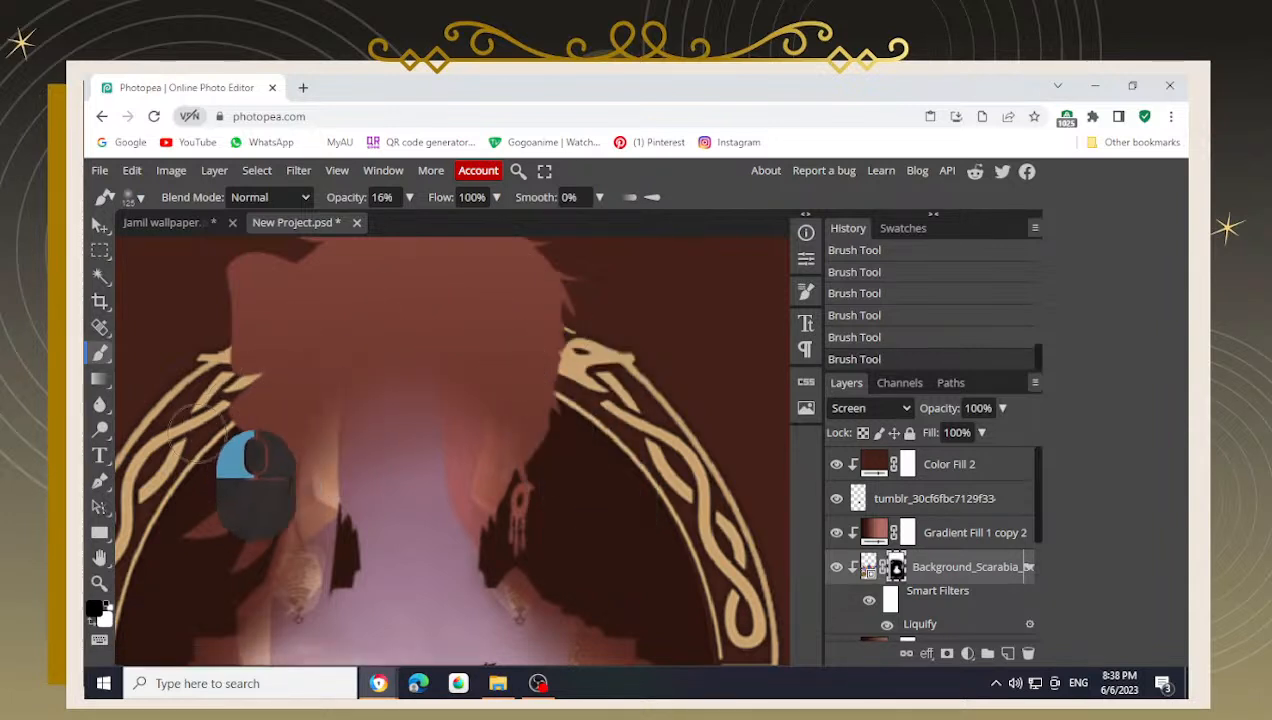
# - Darken the hair's left edge and the band beneath the fringe with low-opacity black strokes on the mask
pyautogui.scroll(-3, 320, 420)
pyautogui.moveTo(452, 420); pyautogui.dragTo(473, 427)
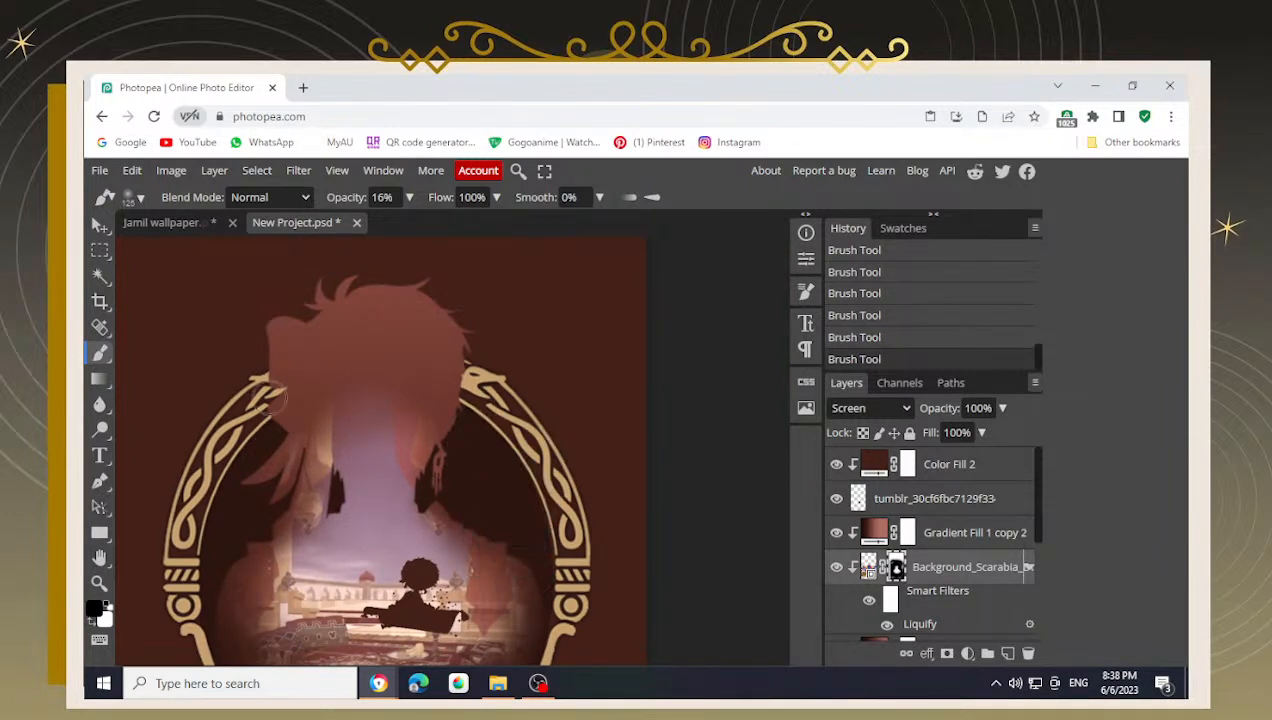
pyautogui.moveTo(271, 398); pyautogui.dragTo(258, 415)
pyautogui.moveTo(297, 398)
pyautogui.mouseDown()
pyautogui.moveTo(312, 357)
pyautogui.moveTo(445, 400)
pyautogui.moveTo(440, 410)
pyautogui.moveTo(377, 363)
pyautogui.moveTo(285, 371)
pyautogui.moveTo(288, 358)
pyautogui.moveTo(411, 355)
pyautogui.moveTo(447, 378)
pyautogui.mouseUp()
pyautogui.scroll(-5, 455, 515)
pyautogui.scroll(5, 465, 521)
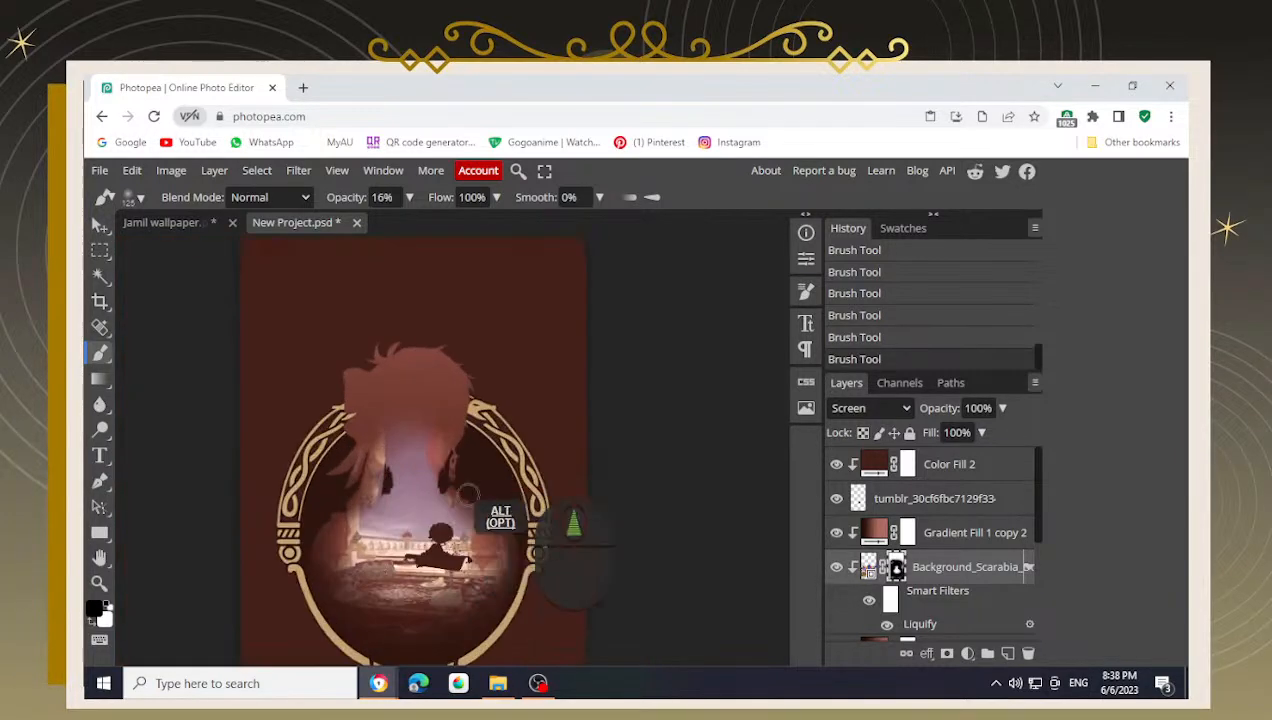
pyautogui.moveTo(469, 411)
pyautogui.mouseDown()
pyautogui.moveTo(470, 376)
pyautogui.moveTo(481, 399)
pyautogui.mouseUp()
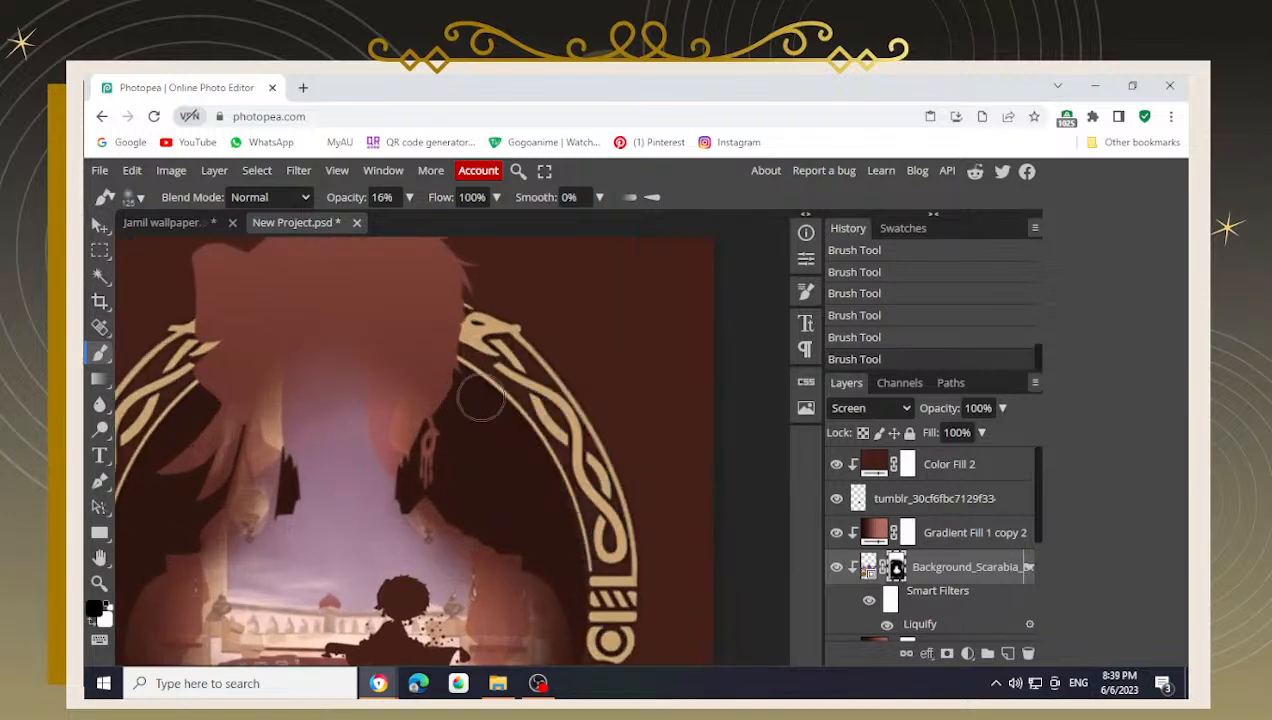
# - Compare the artwork with the Jamil wallpaper document, and touch up the mask in black around the earring and the left hair strand
pyautogui.click(206, 228)
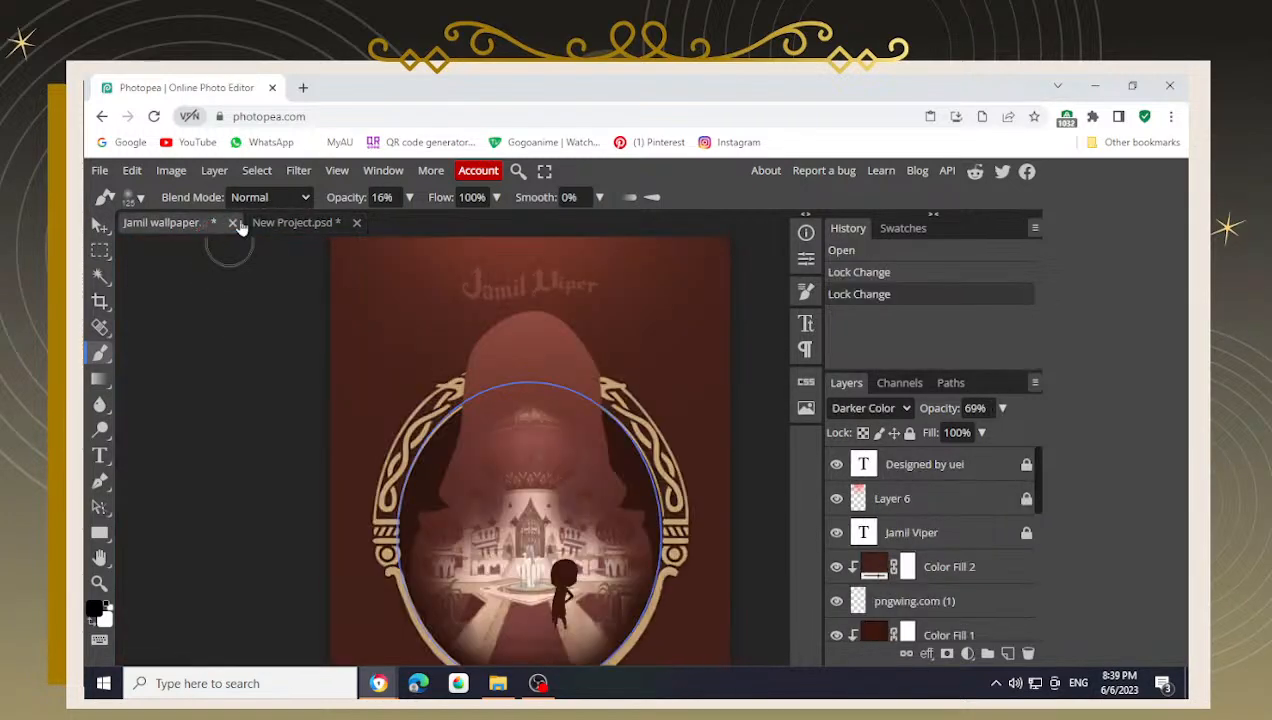
pyautogui.click(295, 222)
pyautogui.click(460, 414)
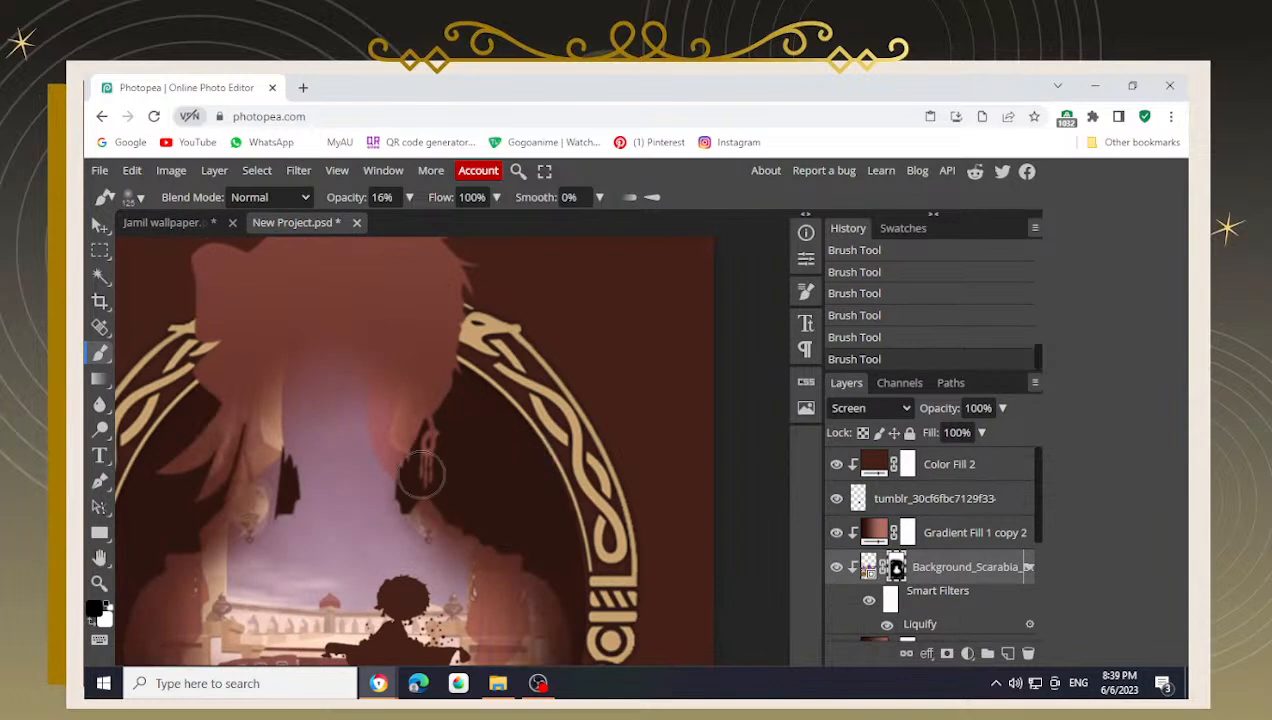
pyautogui.moveTo(421, 474)
pyautogui.mouseDown()
pyautogui.moveTo(482, 511)
pyautogui.moveTo(421, 502)
pyautogui.mouseUp()
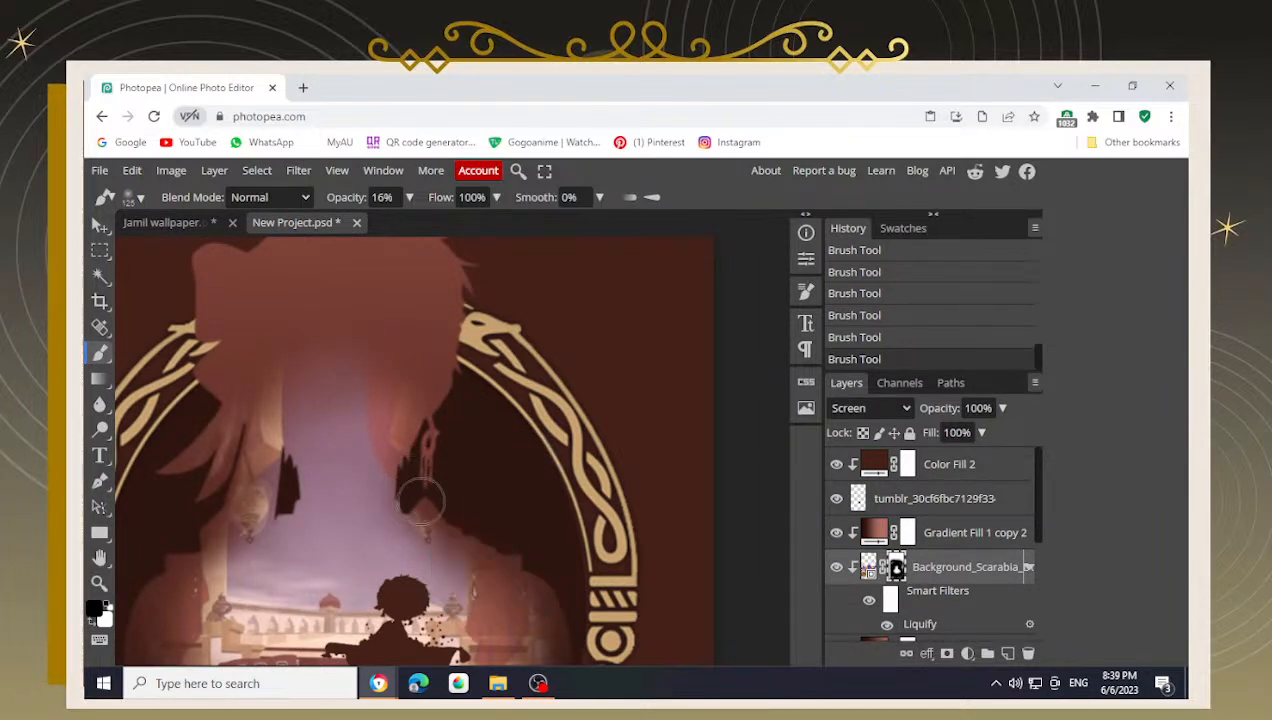
pyautogui.click(281, 475)
# - Brush black on the mask across the middle of the fringe to smooth where the hair meets the purple sky
pyautogui.scroll(-2, 304, 357)
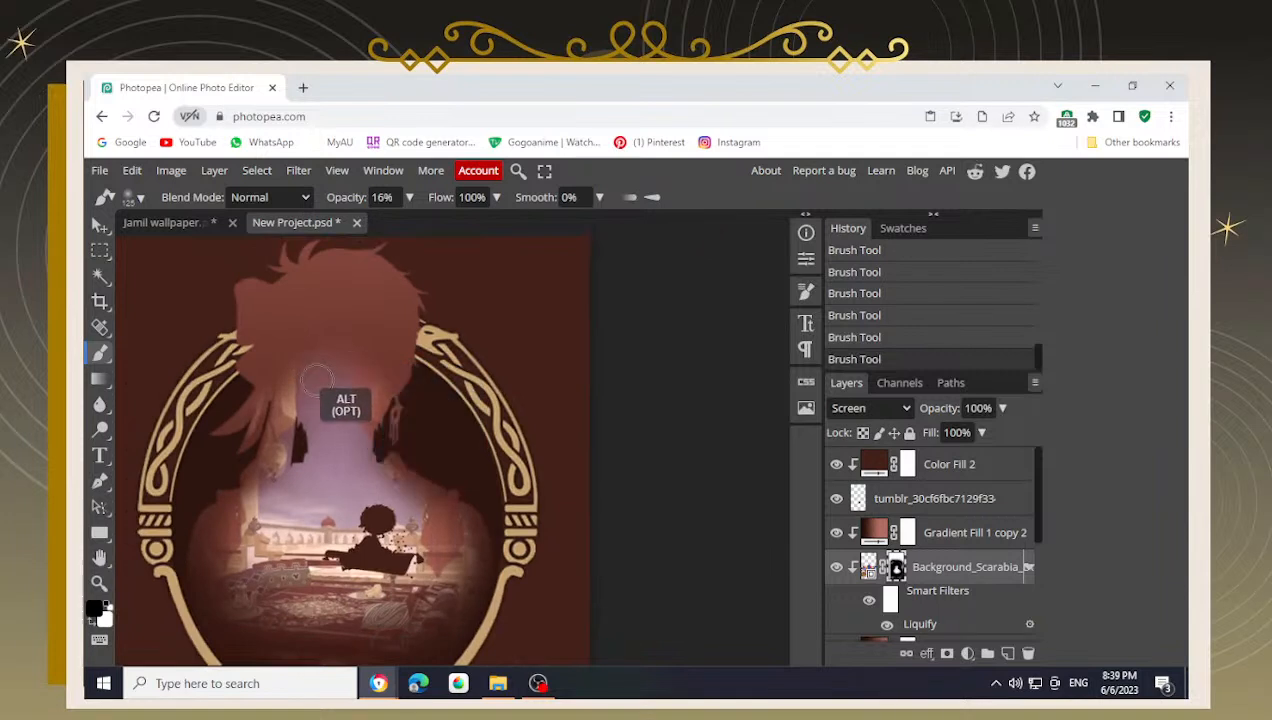
pyautogui.moveTo(380, 378); pyautogui.dragTo(418, 368)
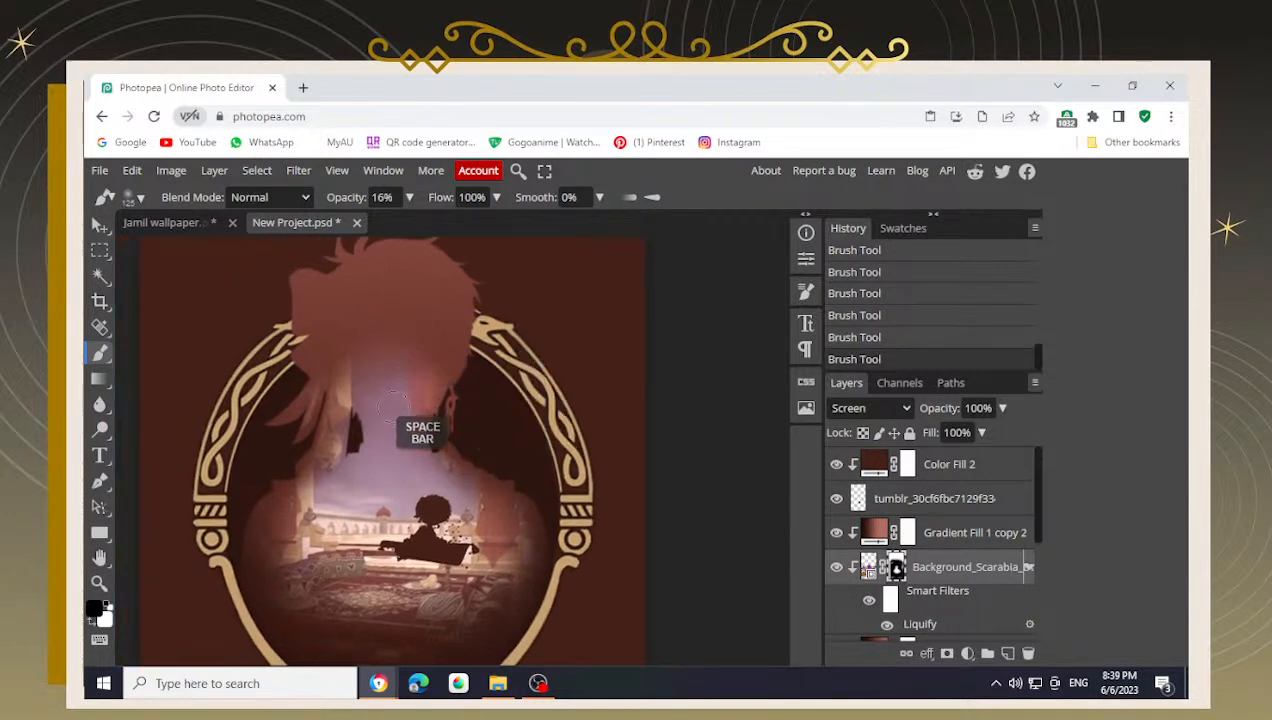
pyautogui.scroll(-2, 380, 395)
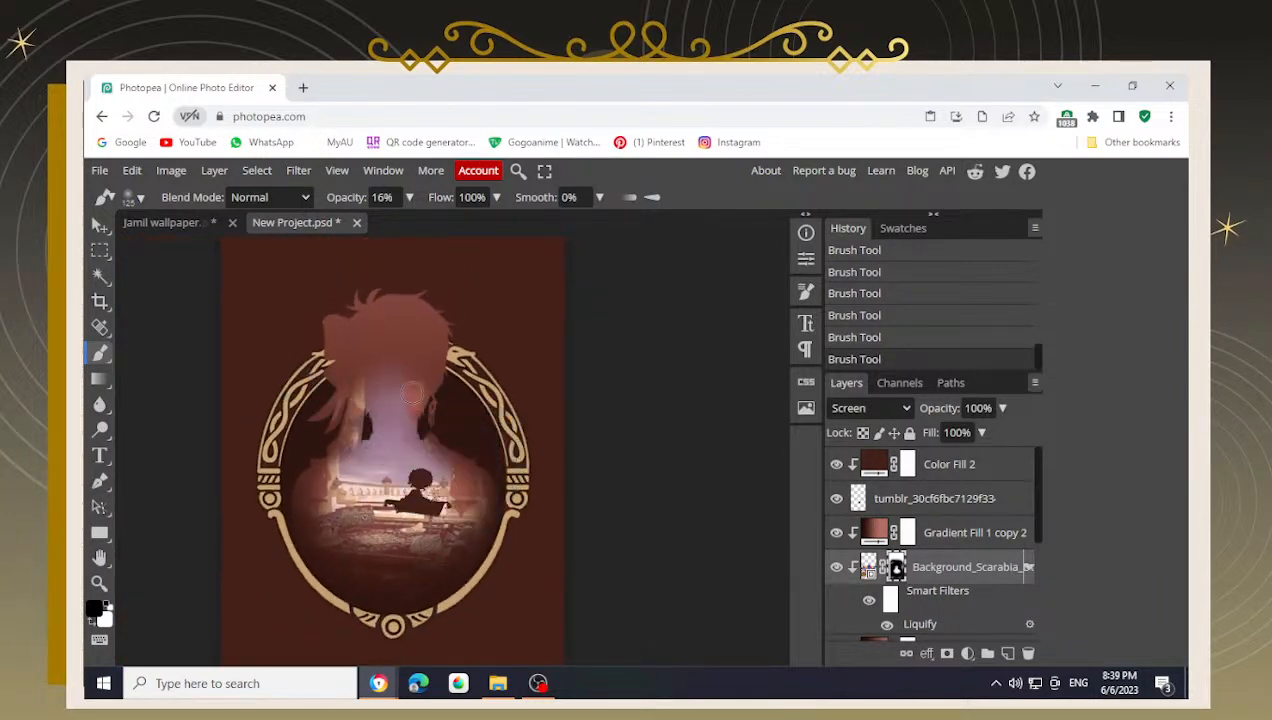
pyautogui.keyDown('alt'); pyautogui.scroll(2, 407, 425); pyautogui.keyUp('alt')
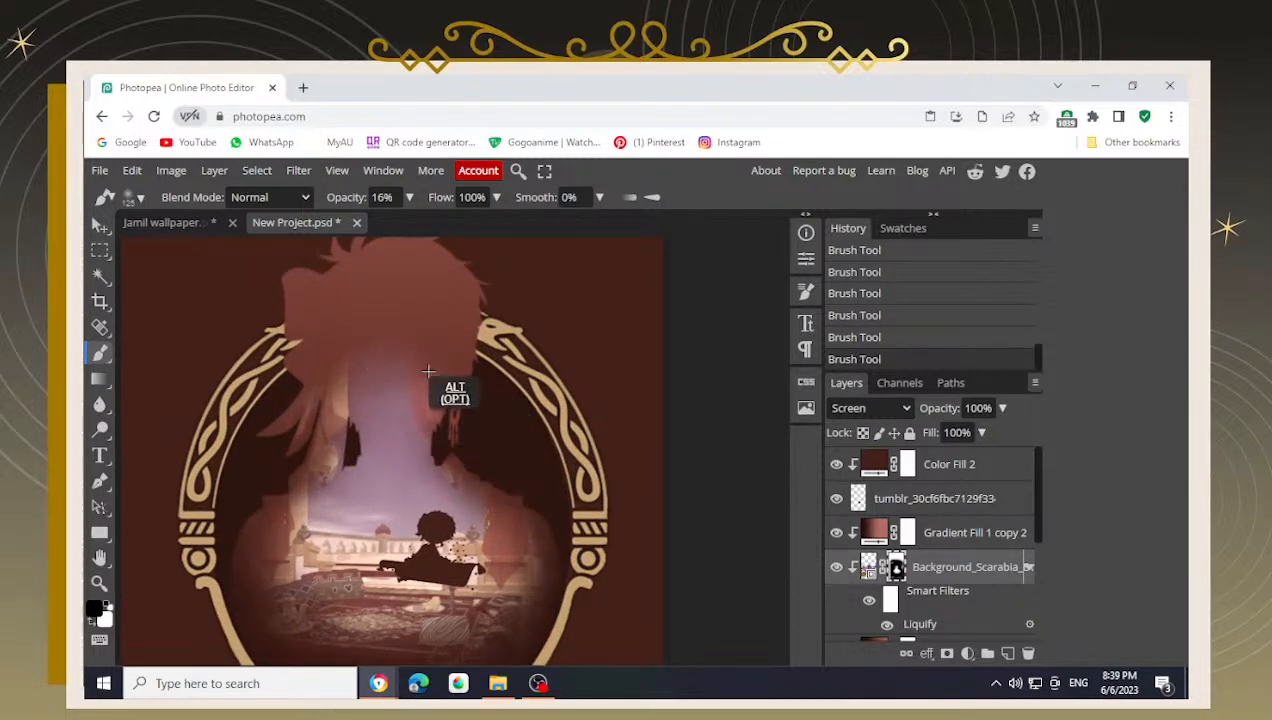
pyautogui.keyDown('alt'); pyautogui.scroll(3, 410, 335); pyautogui.keyUp('alt')
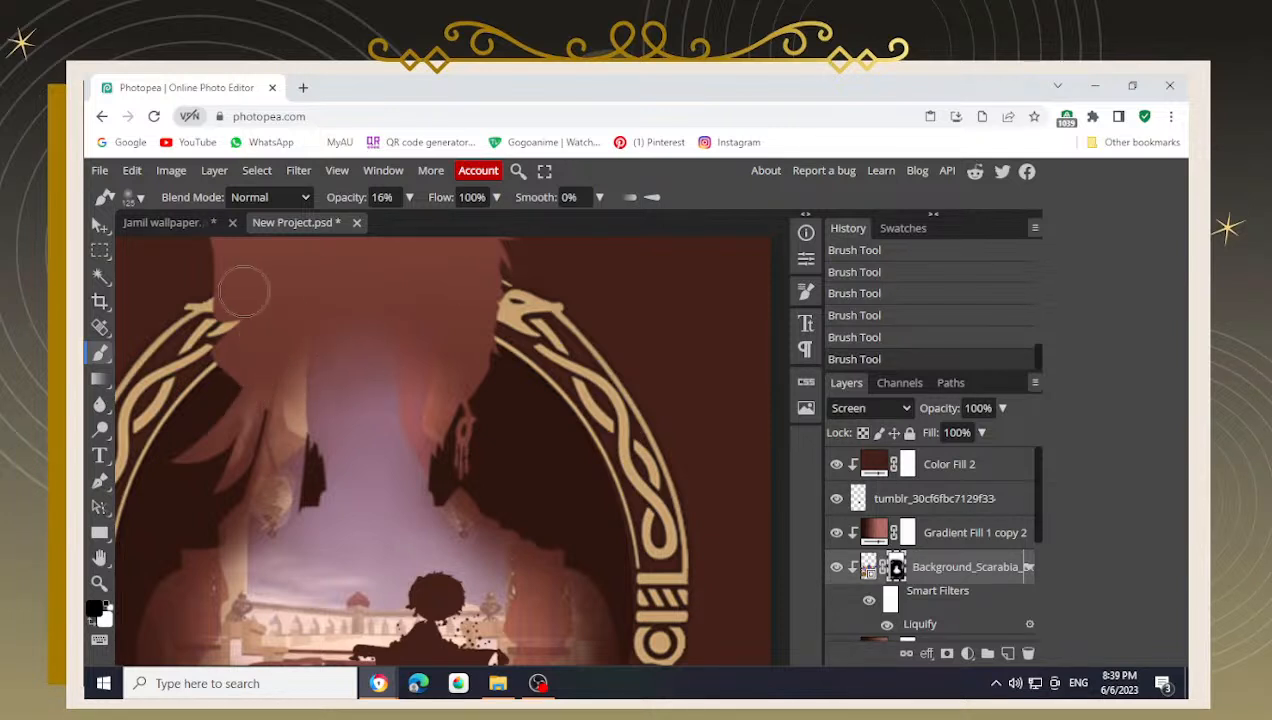
pyautogui.moveTo(336, 305)
pyautogui.mouseDown()
pyautogui.moveTo(336, 270)
pyautogui.moveTo(291, 294)
pyautogui.moveTo(303, 285)
pyautogui.moveTo(298, 298)
pyautogui.moveTo(346, 307)
pyautogui.mouseUp()
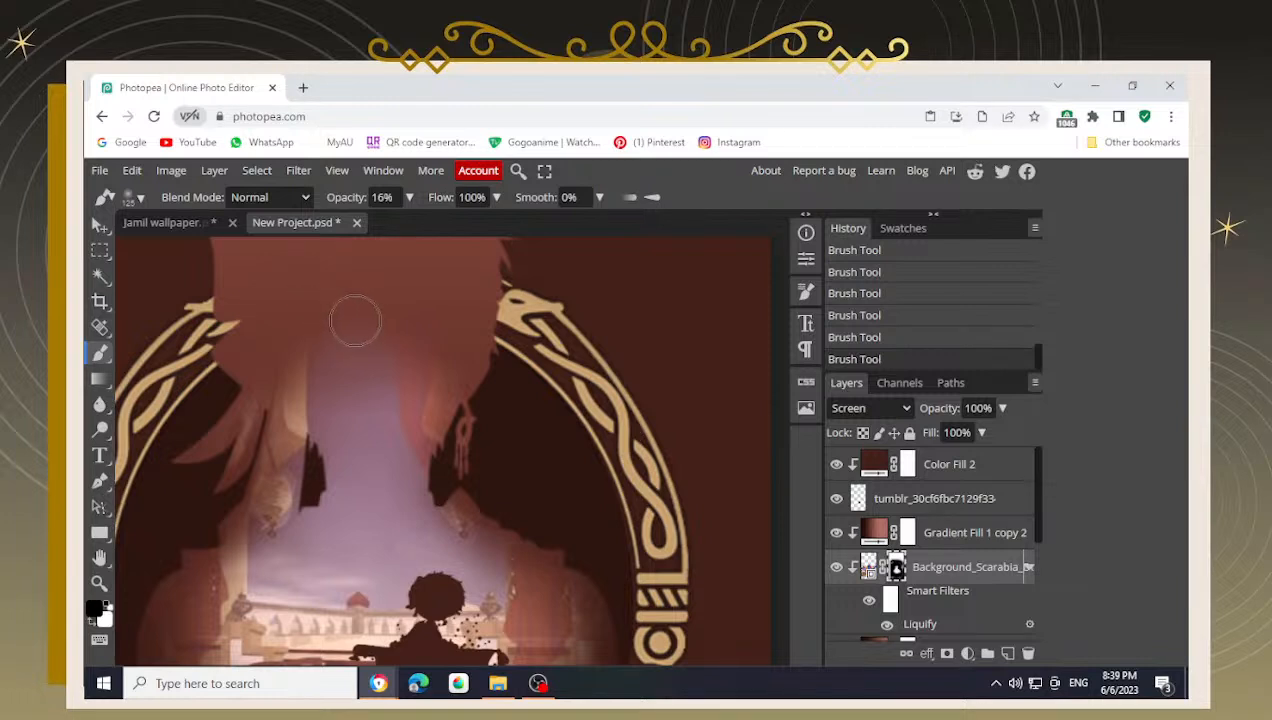
pyautogui.moveTo(280, 308)
pyautogui.mouseDown()
pyautogui.moveTo(312, 292)
pyautogui.moveTo(284, 295)
pyautogui.moveTo(301, 275)
pyautogui.moveTo(330, 289)
pyautogui.moveTo(312, 292)
pyautogui.mouseUp()
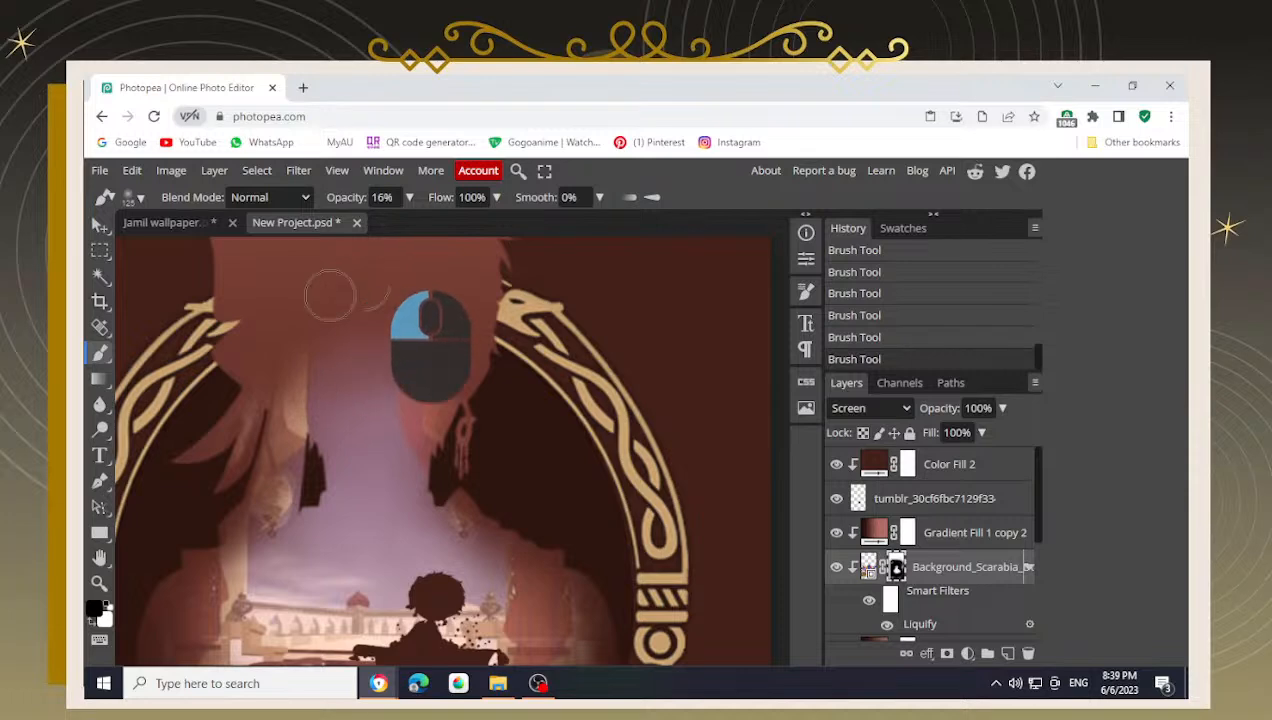
# - Refine the transition from the hair's right side to the fringe centre with more 16% black strokes on the mask
pyautogui.keyDown('alt'); pyautogui.scroll(-5, 400, 400); pyautogui.keyUp('alt')
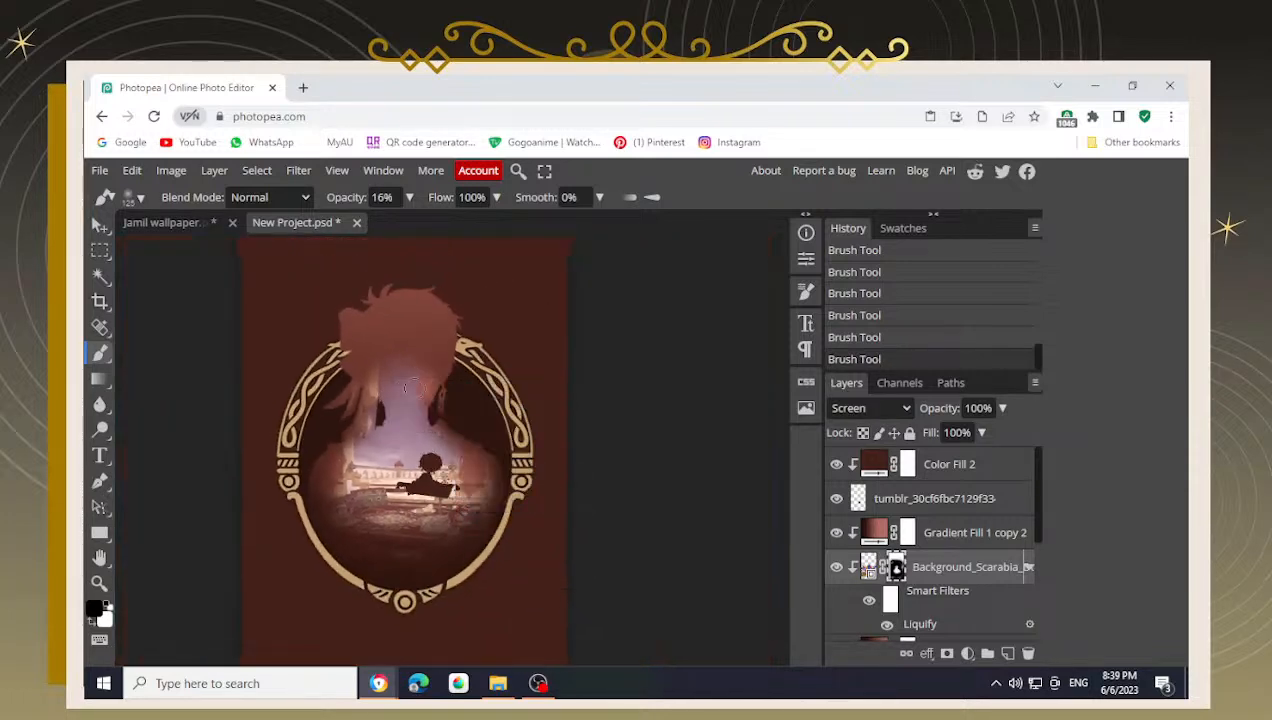
pyautogui.scroll(4, 464, 378)
pyautogui.moveTo(452, 360); pyautogui.dragTo(356, 306)
pyautogui.keyDown('alt'); pyautogui.scroll(-3, 450, 440); pyautogui.keyUp('alt')
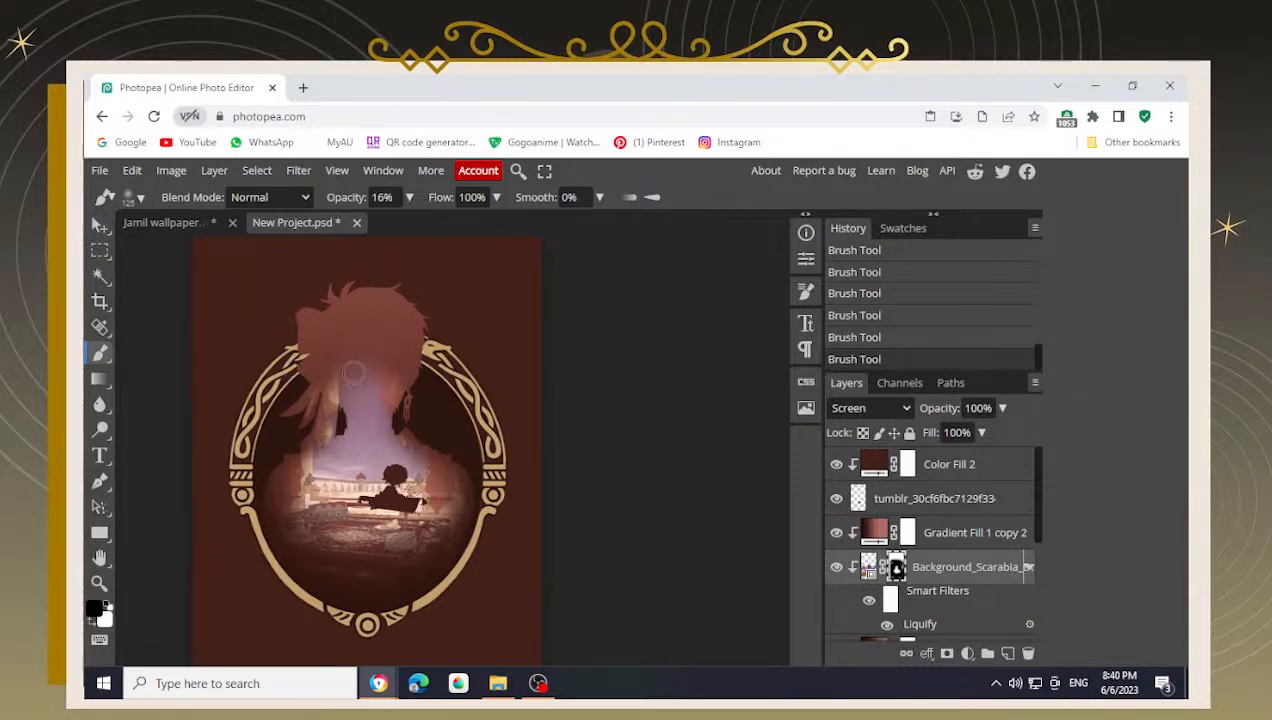
pyautogui.scroll(5, 357, 370)
pyautogui.moveTo(320, 304)
pyautogui.mouseDown()
pyautogui.moveTo(284, 268)
pyautogui.moveTo(323, 289)
pyautogui.moveTo(272, 289)
pyautogui.mouseUp()
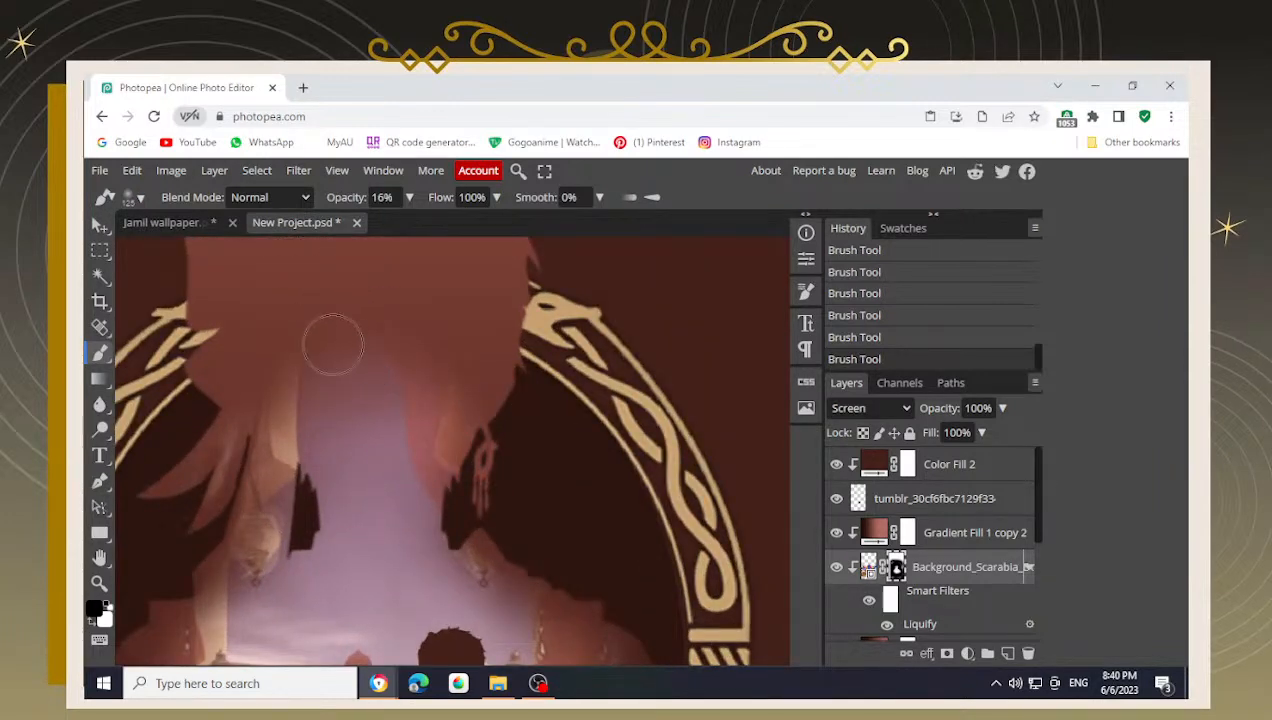
# - Try white brush strokes on the mask at the left side of the oval frame, and undo them
pyautogui.scroll(-5, 370, 370)
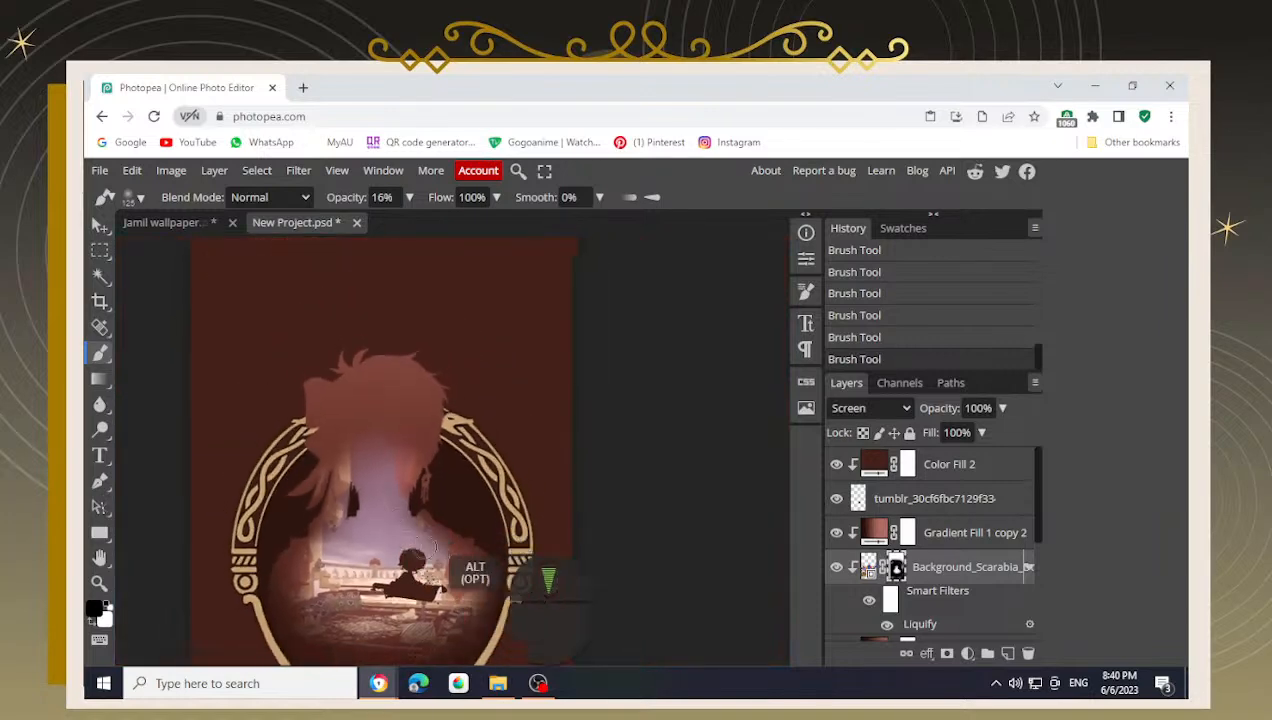
pyautogui.press('space')
pyautogui.scroll(-2, 340, 395)
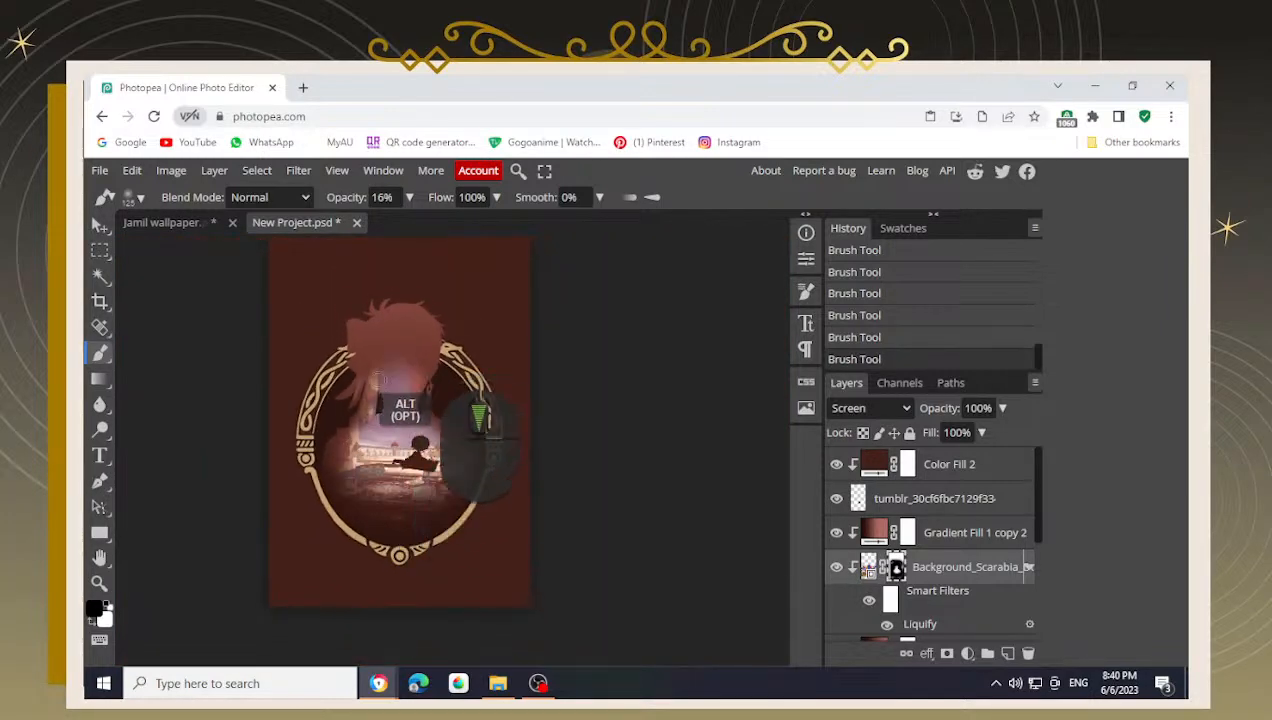
pyautogui.scroll(5, 365, 330)
pyautogui.press('x')
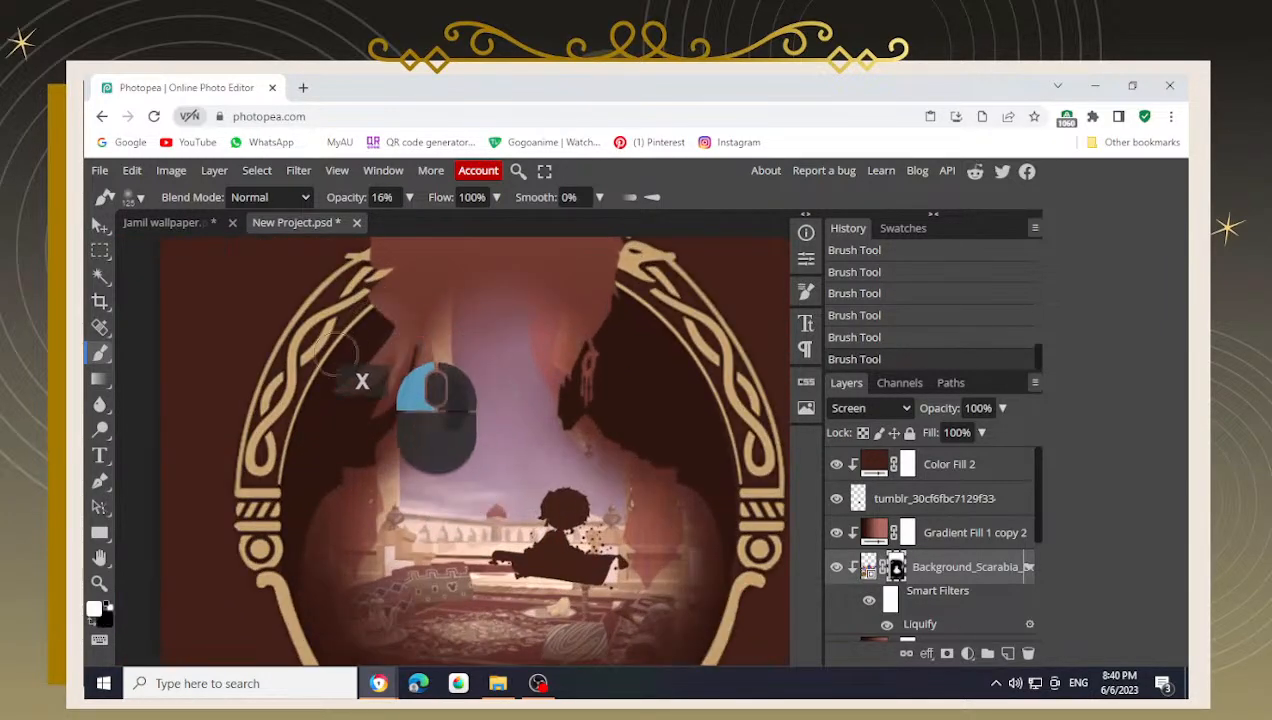
pyautogui.hotkey('ctrl', 'z')
pyautogui.moveTo(343, 338)
pyautogui.mouseDown()
pyautogui.moveTo(331, 349)
pyautogui.moveTo(362, 368)
pyautogui.mouseUp()
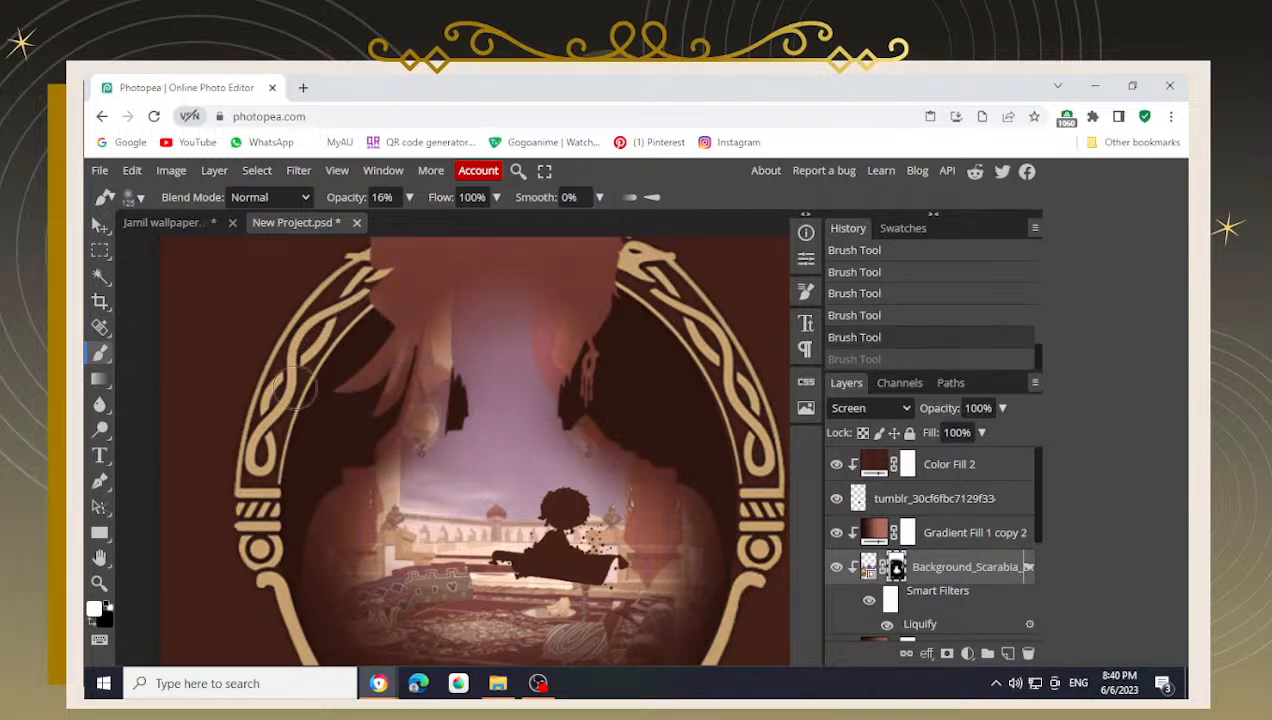
pyautogui.hotkey('ctrl', 'z')
pyautogui.scroll(5, 380, 320)
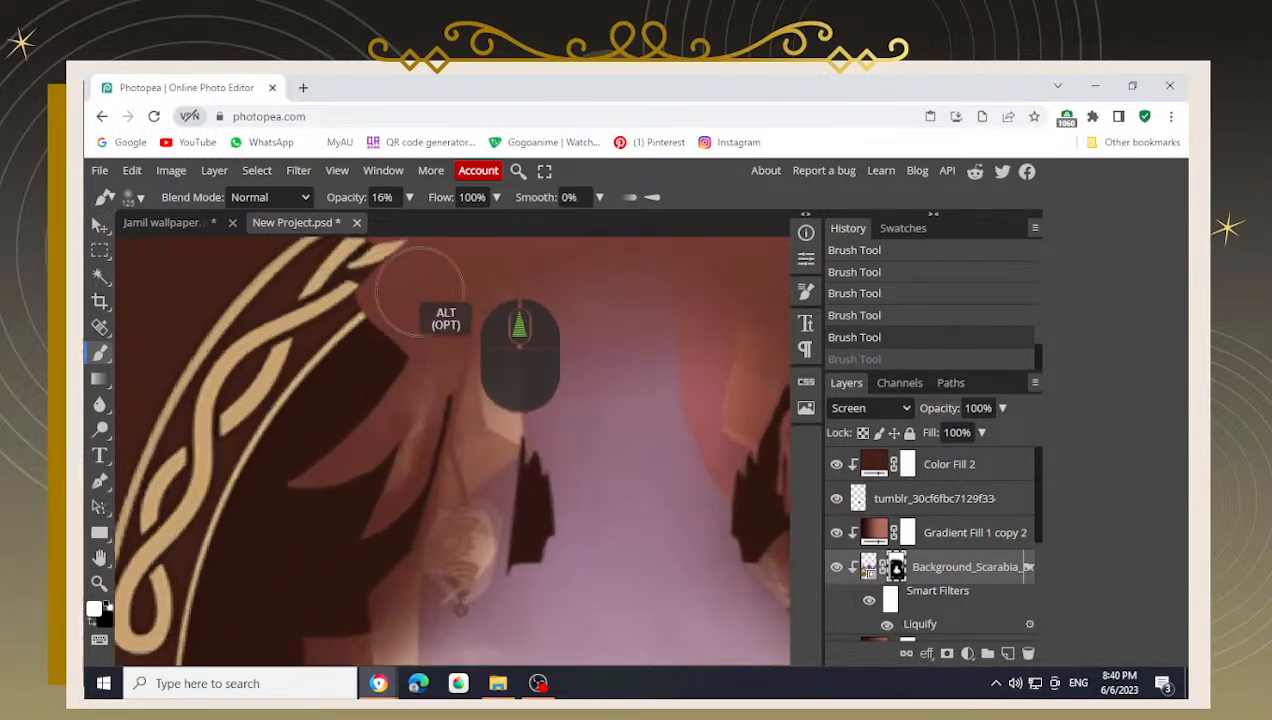
pyautogui.scroll(-5, 400, 484)
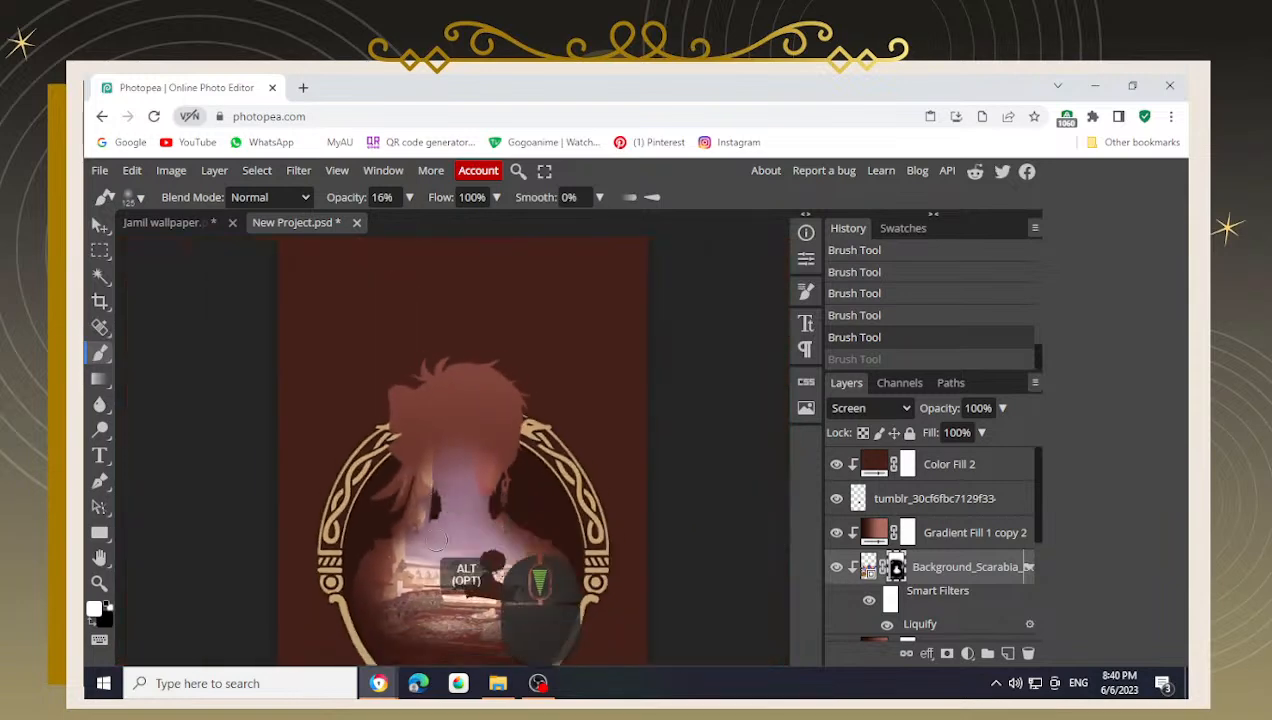
pyautogui.moveTo(448, 543); pyautogui.dragTo(397, 432)
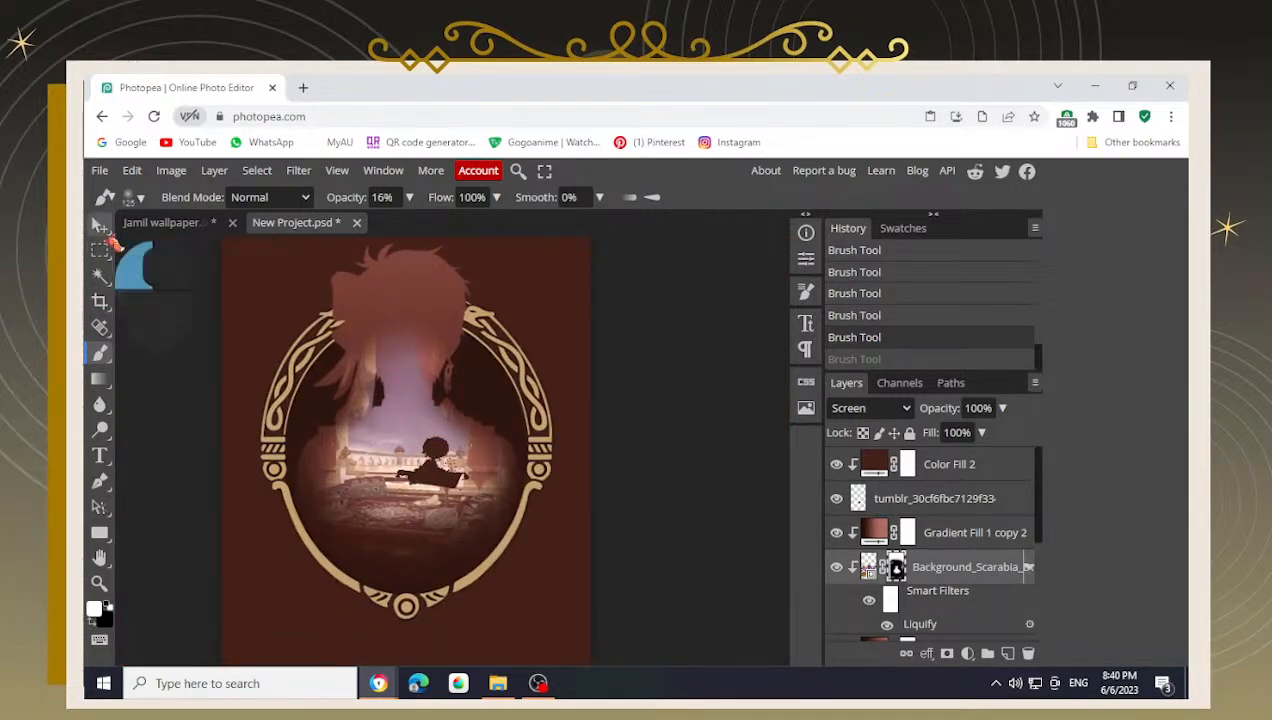
# - Switch to the Move tool and select the flying-carpet silhouette layer, tumblr_30cf6fbc7129f33
pyautogui.press('v')
pyautogui.click(690, 448)
pyautogui.scroll(3, 434, 498)
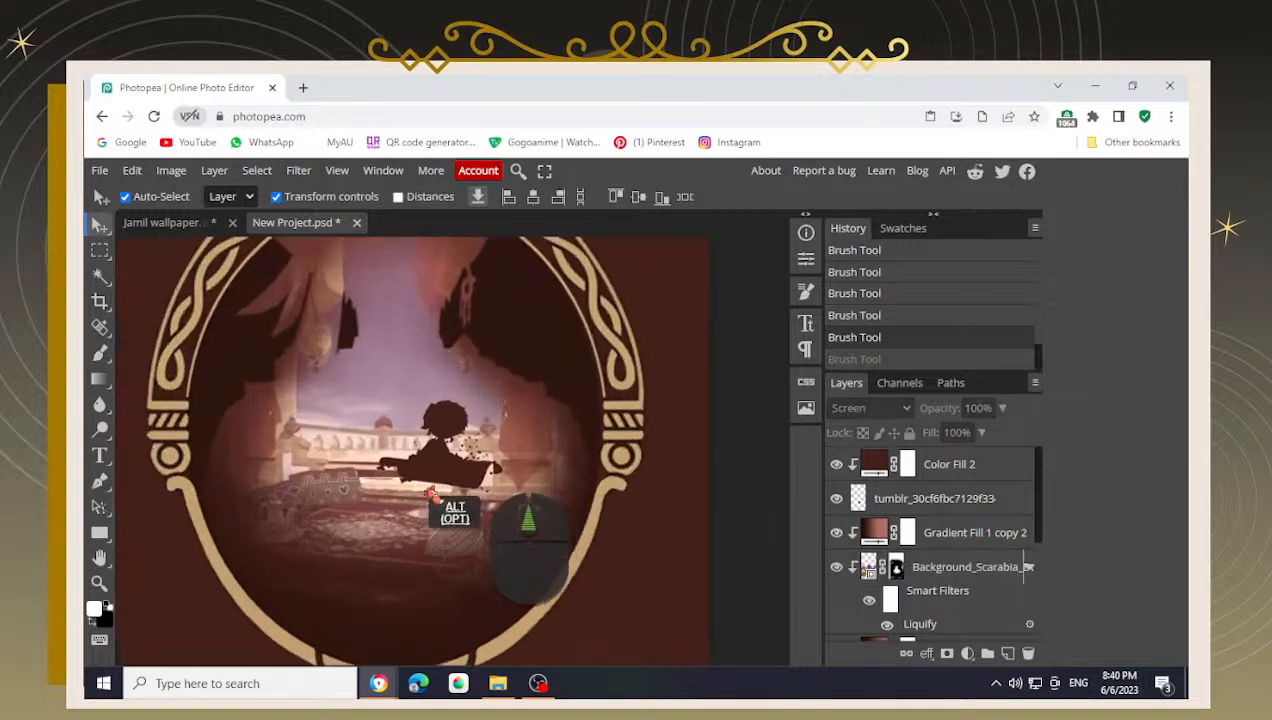
pyautogui.click(446, 470)
pyautogui.scroll(-3, 882, 590)
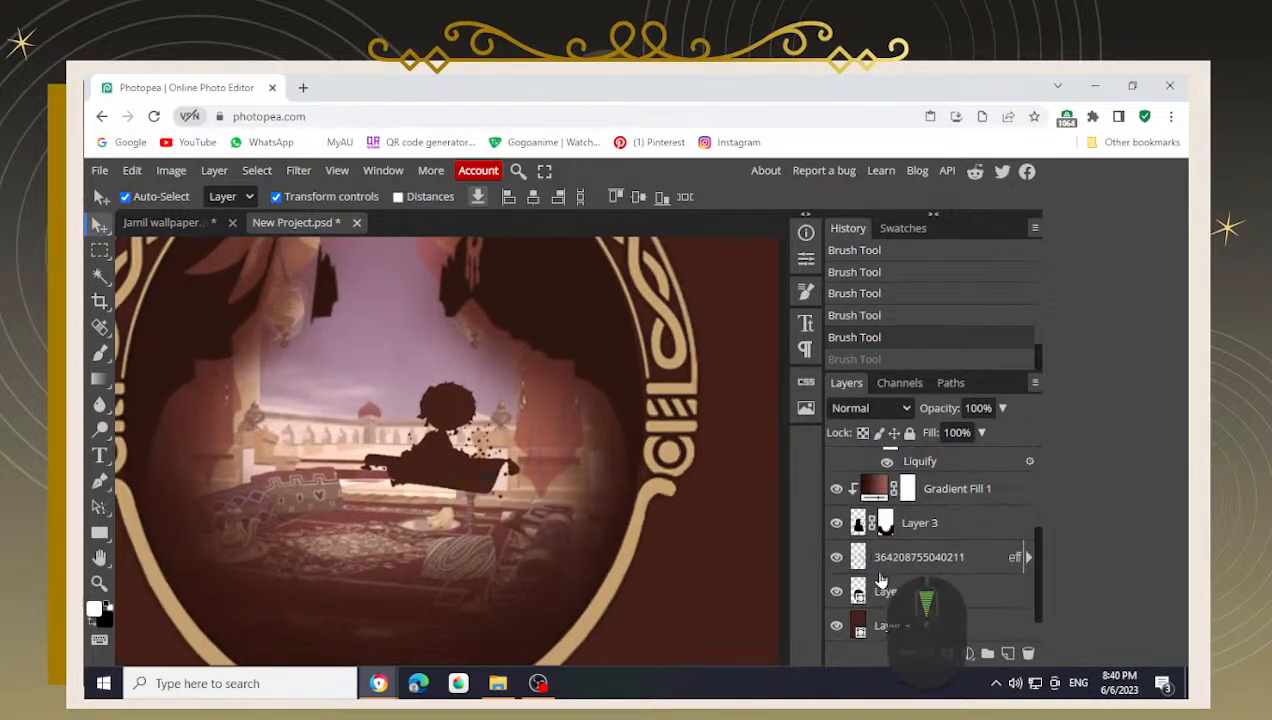
pyautogui.click(875, 527)
pyautogui.scroll(1, 872, 530)
pyautogui.scroll(2, 893, 540)
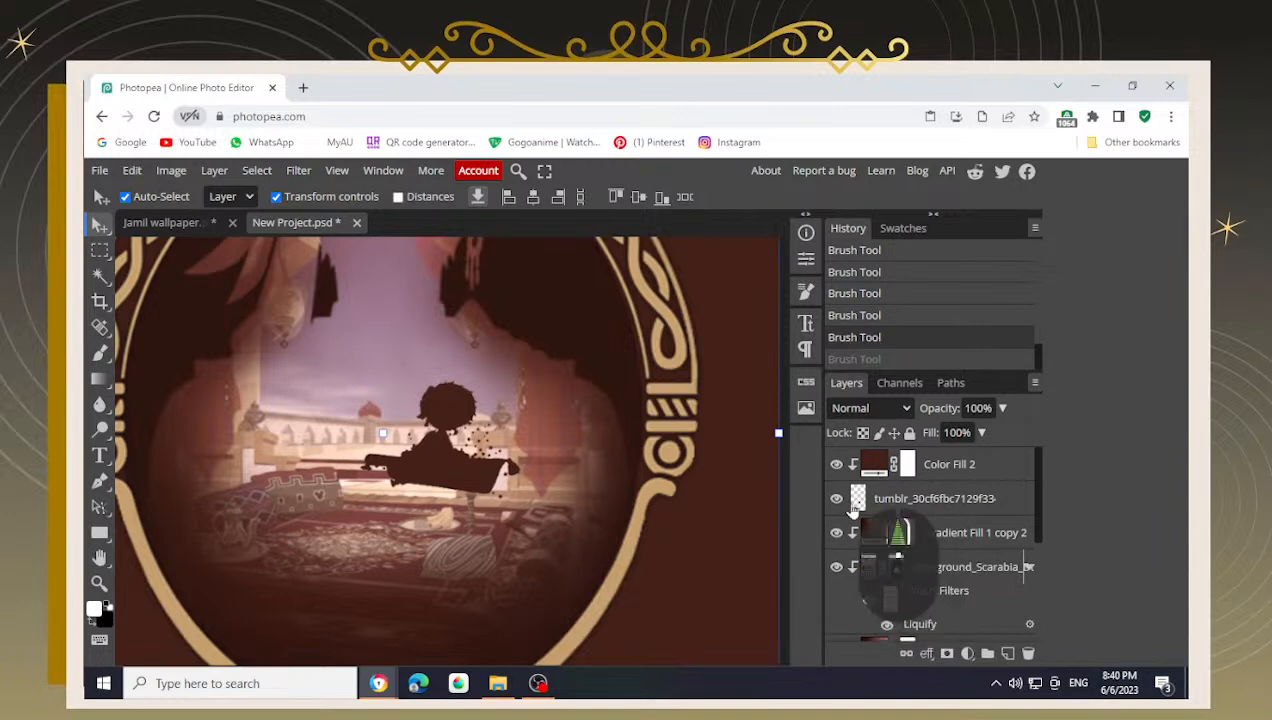
pyautogui.click(853, 507)
pyautogui.scroll(2, 453, 470)
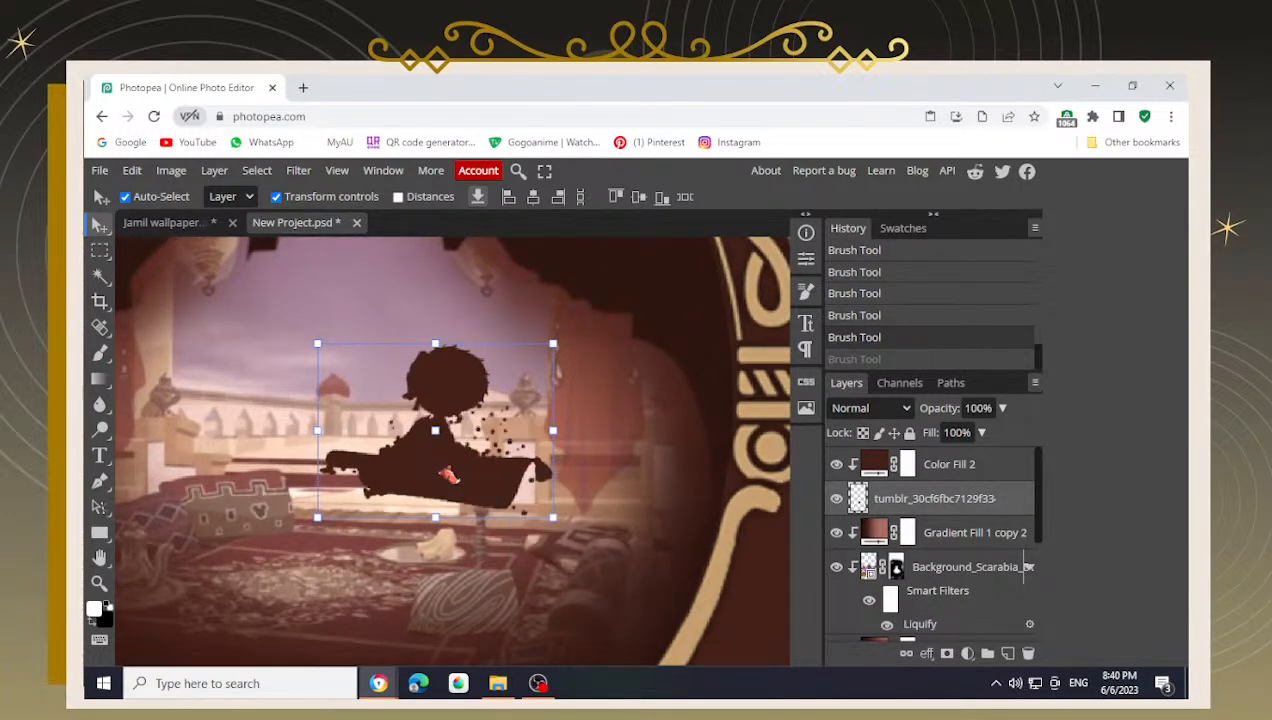
# - Move the flying-carpet silhouette slightly left and raise it a little over the palace balcony
pyautogui.scroll(-2, 482, 442)
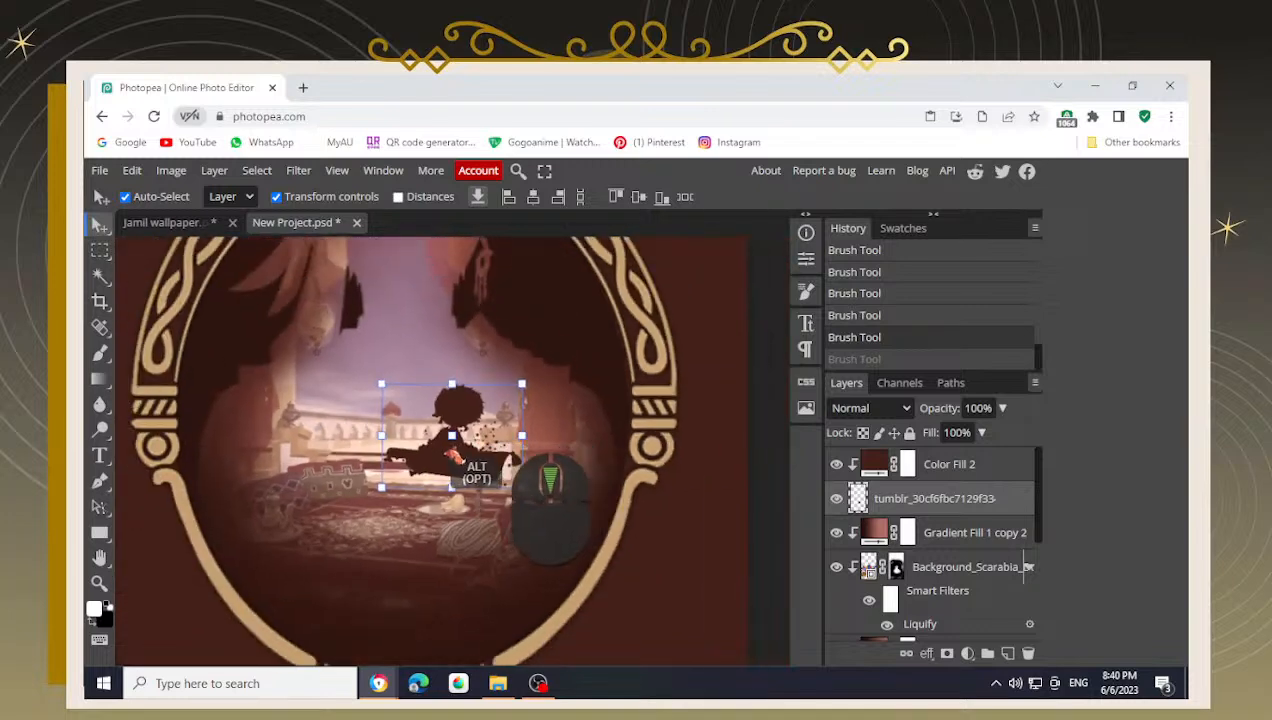
pyautogui.moveTo(457, 456); pyautogui.dragTo(435, 456)
pyautogui.press('Up')
pyautogui.press('Up')
pyautogui.press('Up')
pyautogui.press('Up')
pyautogui.press('Up')
pyautogui.press('Up')
pyautogui.press('Up')
pyautogui.press('Up')
pyautogui.press('Up')
pyautogui.press('Up')
pyautogui.press('Up')
pyautogui.press('Up')
pyautogui.press('Up')
pyautogui.press('Up')
pyautogui.press('Up')
pyautogui.press('Up')
pyautogui.press('Up')
pyautogui.press('Up')
pyautogui.press('Up')
pyautogui.press('Up')
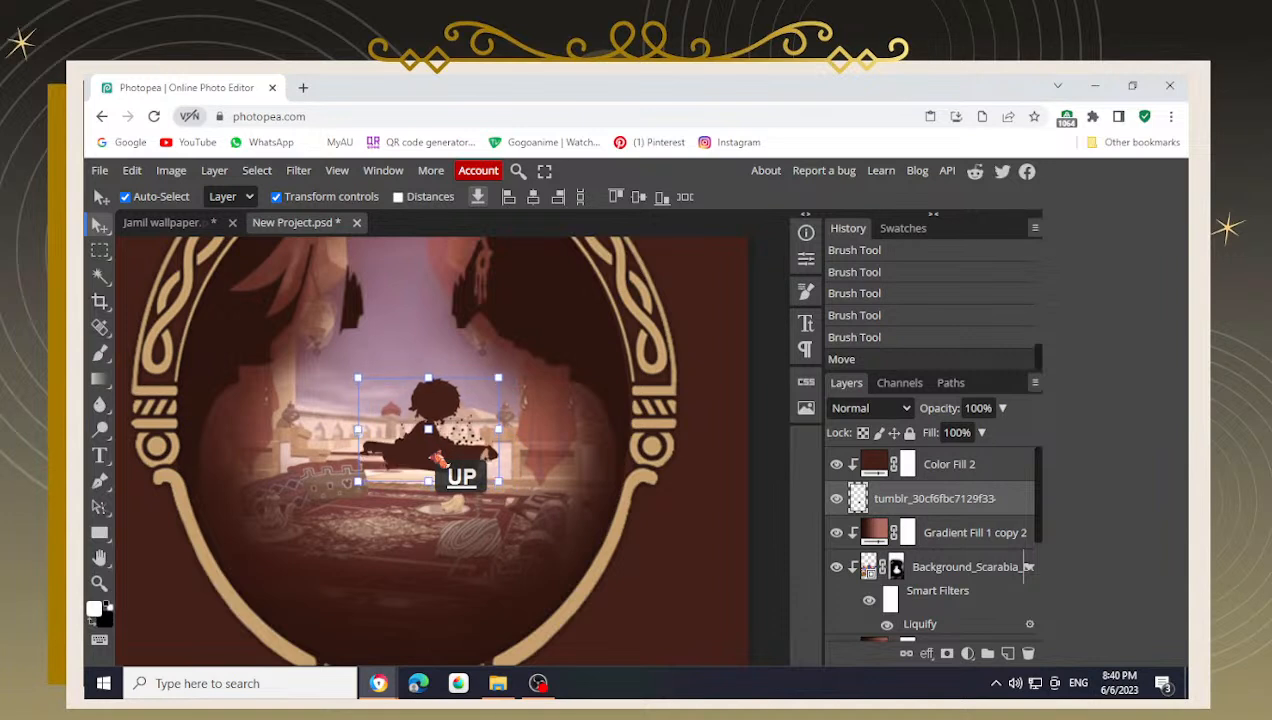
# - Fine-tune the silhouette's position above the balcony with small nudges right and up, back left, and slightly down
pyautogui.press('Right')
pyautogui.press('Right')
pyautogui.press('Right')
pyautogui.press('Right')
pyautogui.press('Right')
pyautogui.press('Right')
pyautogui.press('Up')
pyautogui.press('Up')
pyautogui.press('Up')
pyautogui.press('Up')
pyautogui.press('Up')
pyautogui.press('Up')
pyautogui.press('Up')
pyautogui.press('Up')
pyautogui.press('Up')
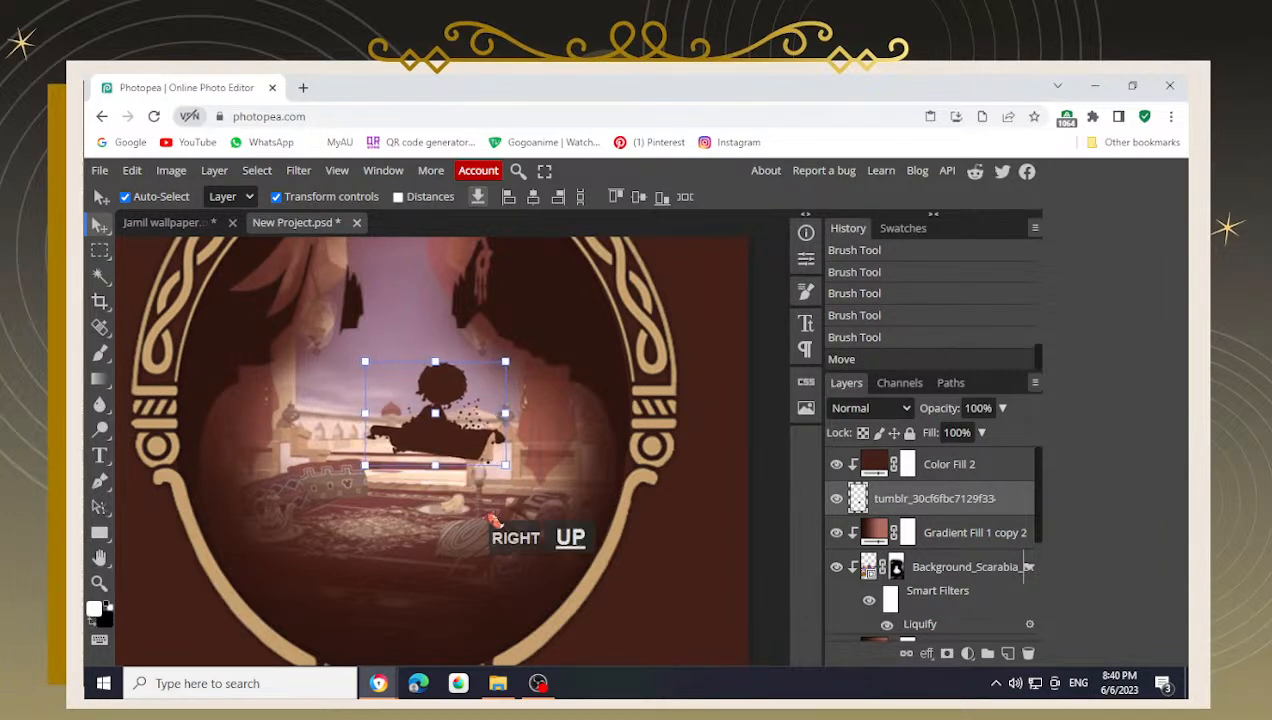
pyautogui.press('Left')
pyautogui.press('Left')
pyautogui.press('Left')
pyautogui.press('Left')
pyautogui.press('Left')
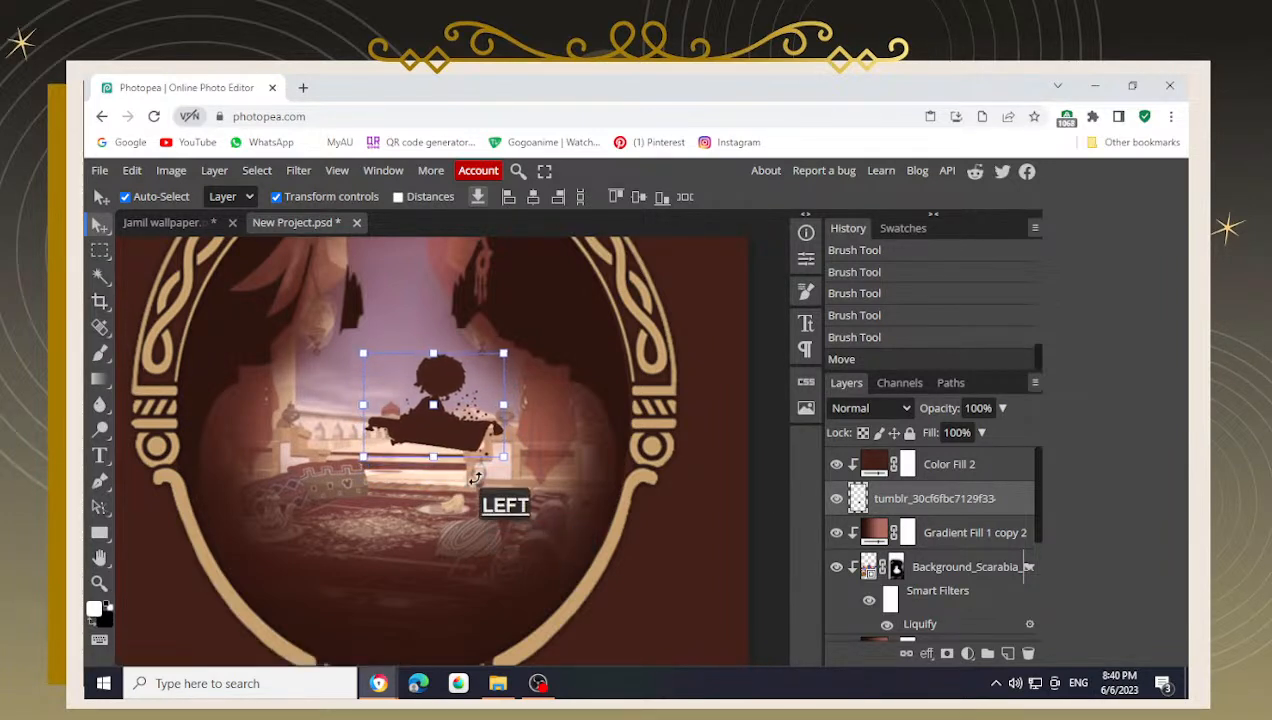
pyautogui.press('Down')
pyautogui.press('Down')
pyautogui.scroll(-2, 447, 454)
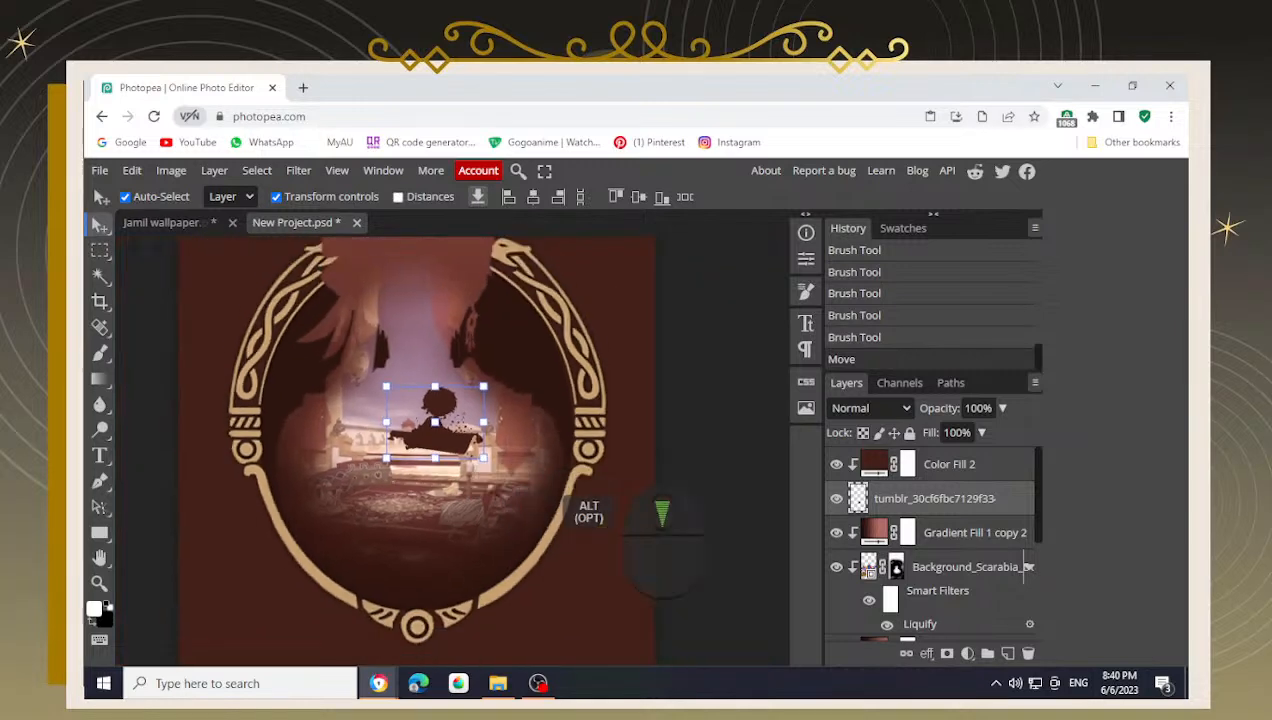
# - Reselect the flying-carpet silhouette layer and rotate it 3.1° clockwise with Free Transform
pyautogui.click(727, 446)
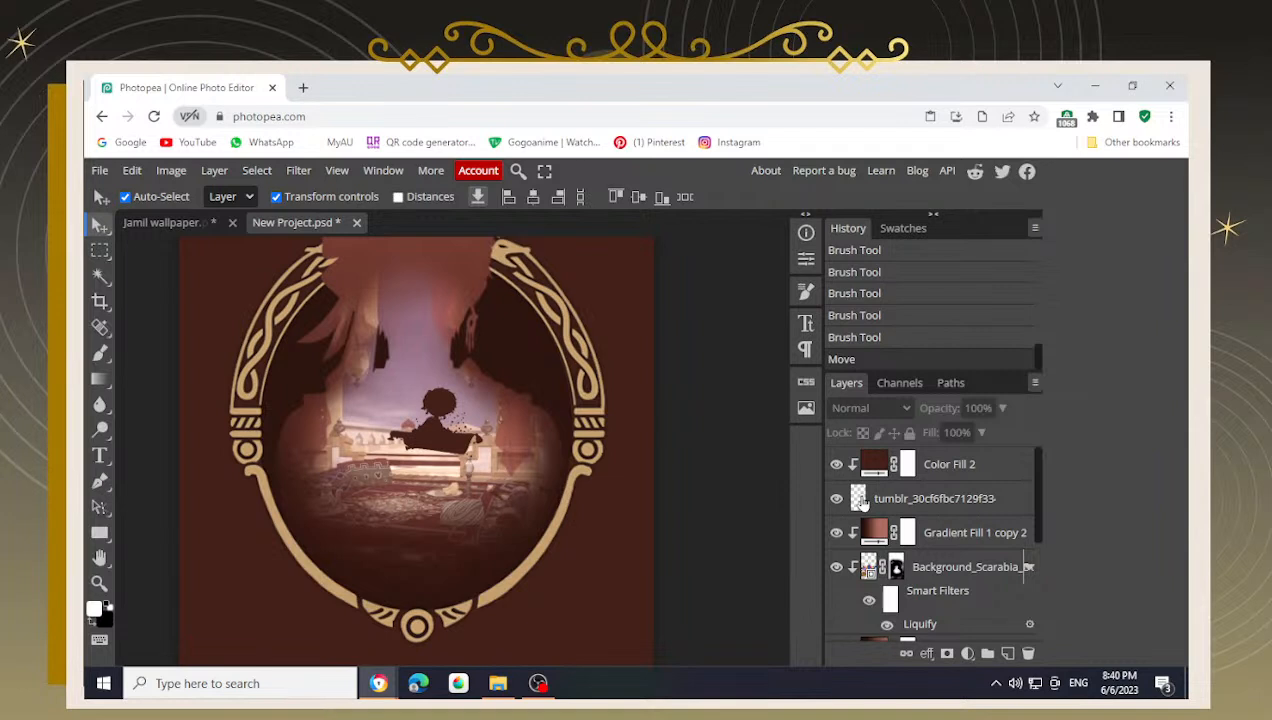
pyautogui.click(878, 497)
pyautogui.moveTo(500, 379); pyautogui.dragTo(500, 378)
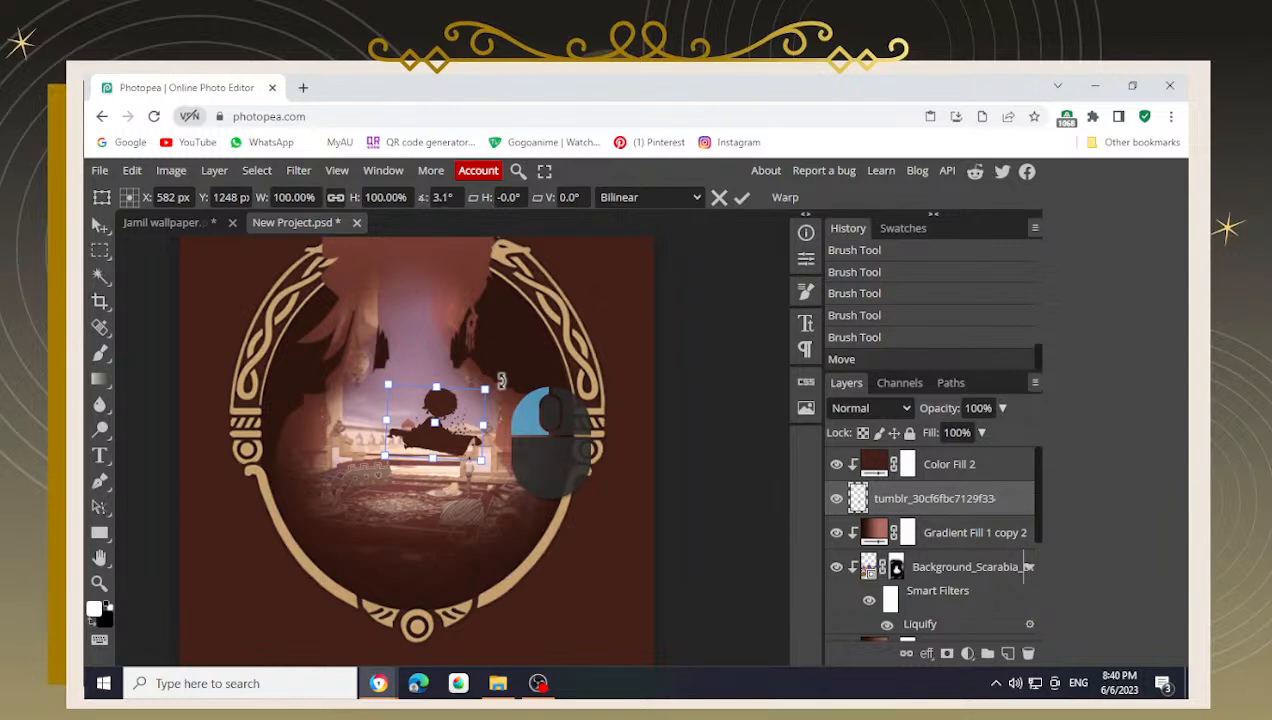
pyautogui.moveTo(500, 379); pyautogui.dragTo(500, 379)
# - Shift the rotated silhouette to about X 572 px, Y 1244 px within the active transform
pyautogui.scroll(4, 450, 430)
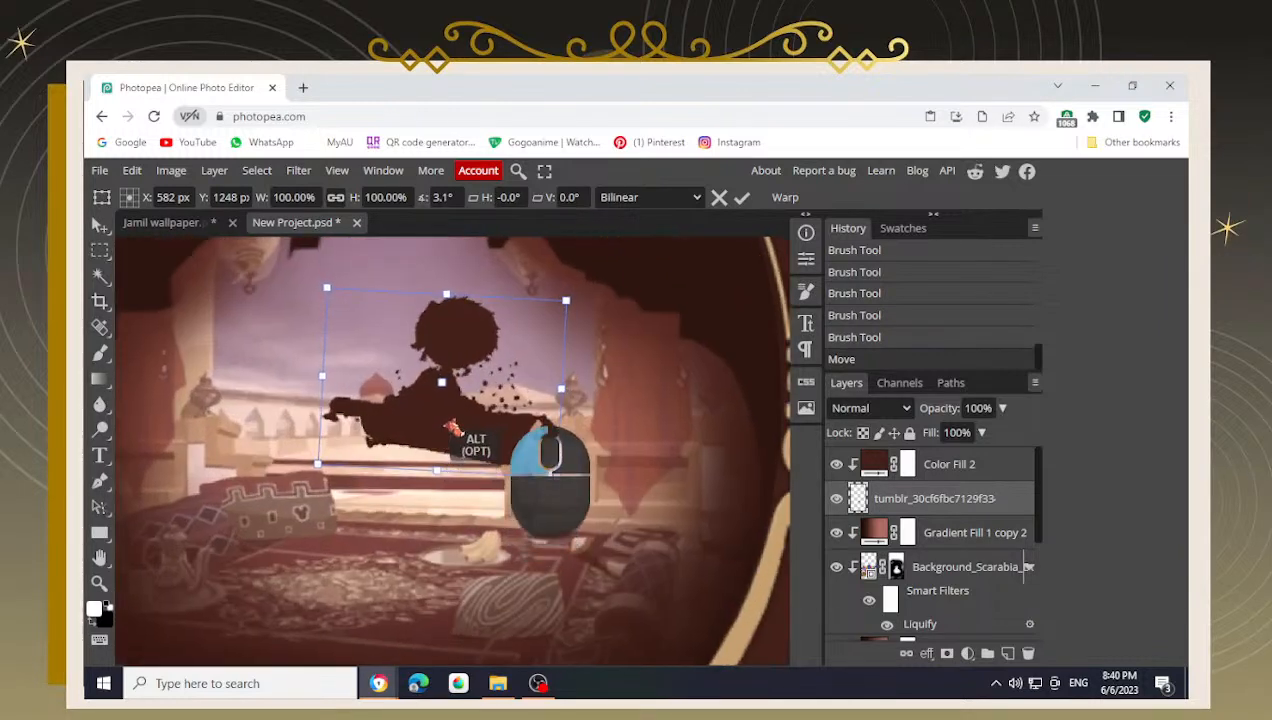
pyautogui.press('Up')
pyautogui.press('Up')
pyautogui.press('Up')
pyautogui.press('Up')
pyautogui.press('Up')
pyautogui.press('Up')
pyautogui.press('Up')
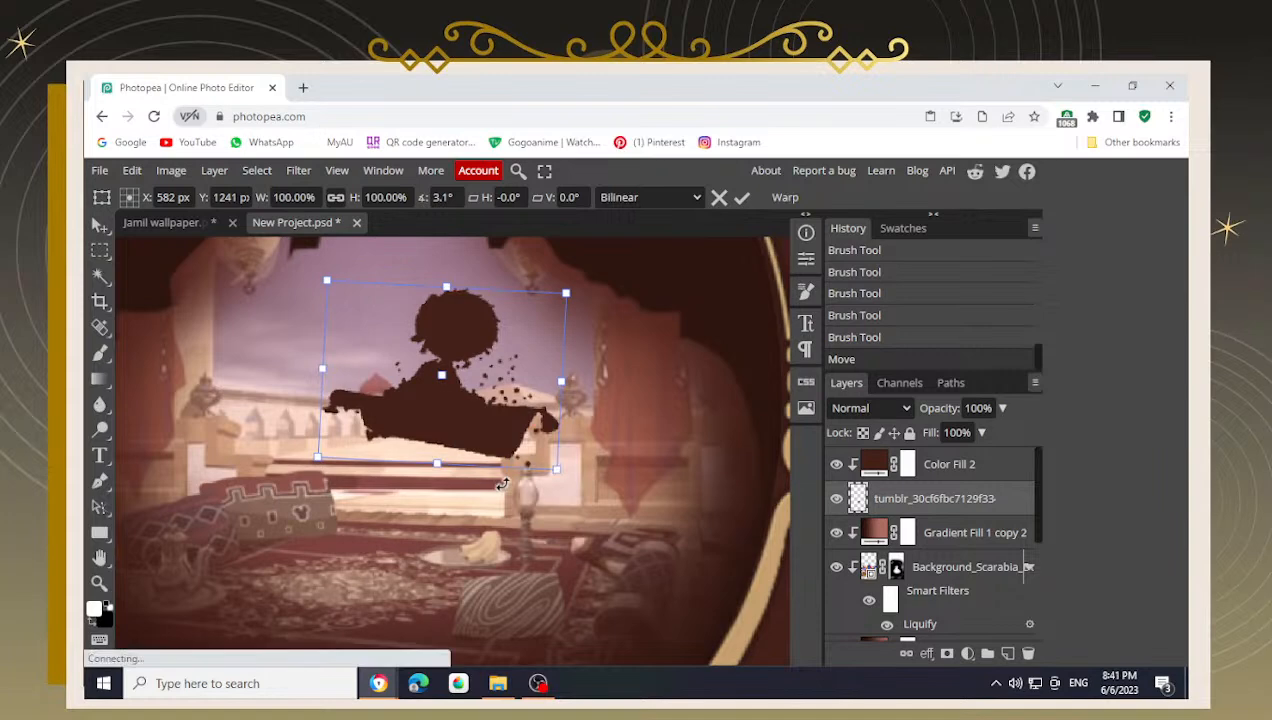
pyautogui.moveTo(505, 472); pyautogui.dragTo(499, 475)
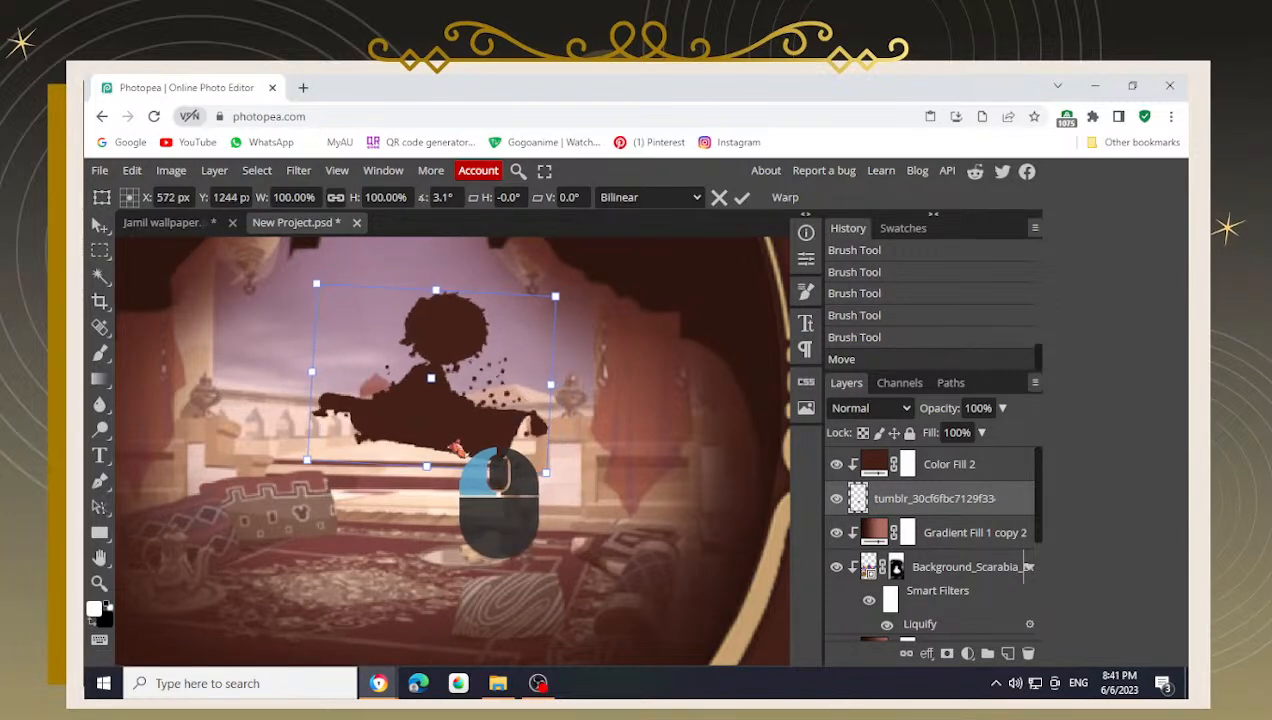
# - Check the tilted silhouette up close and from afar, reposition it slightly over the balcony, and apply the transform
pyautogui.scroll(-5, 455, 447)
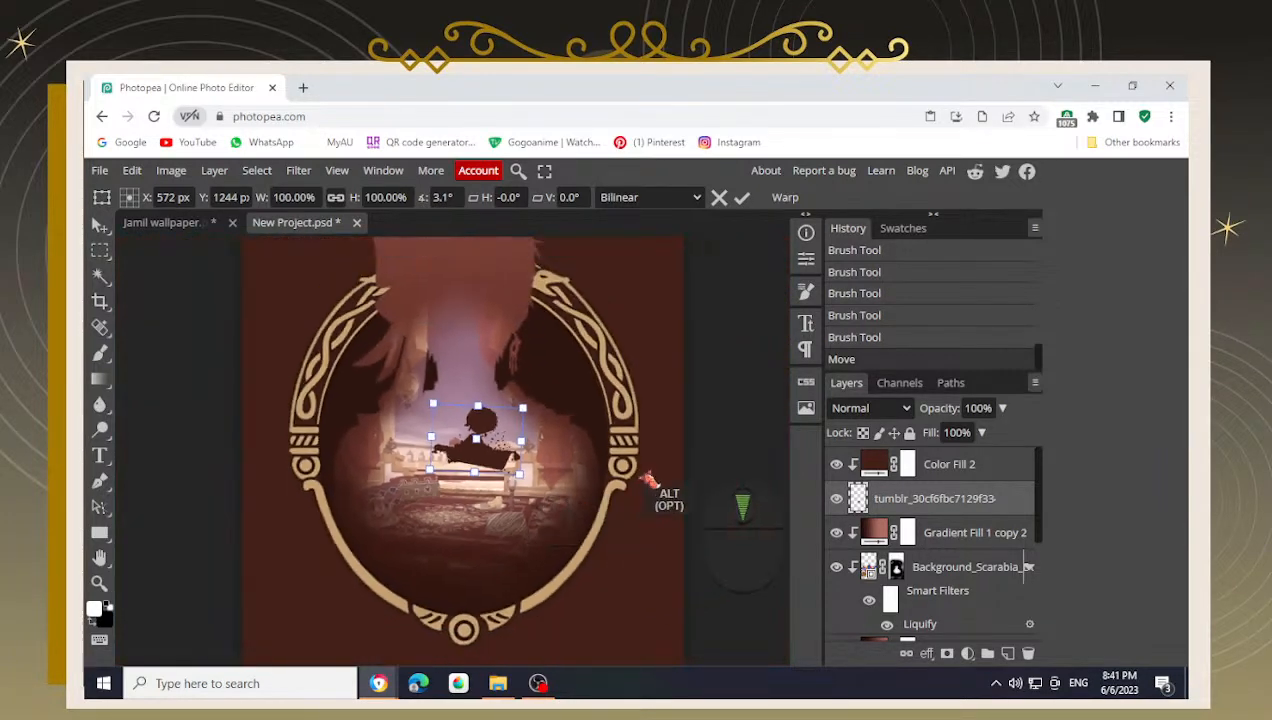
pyautogui.scroll(6, 458, 470)
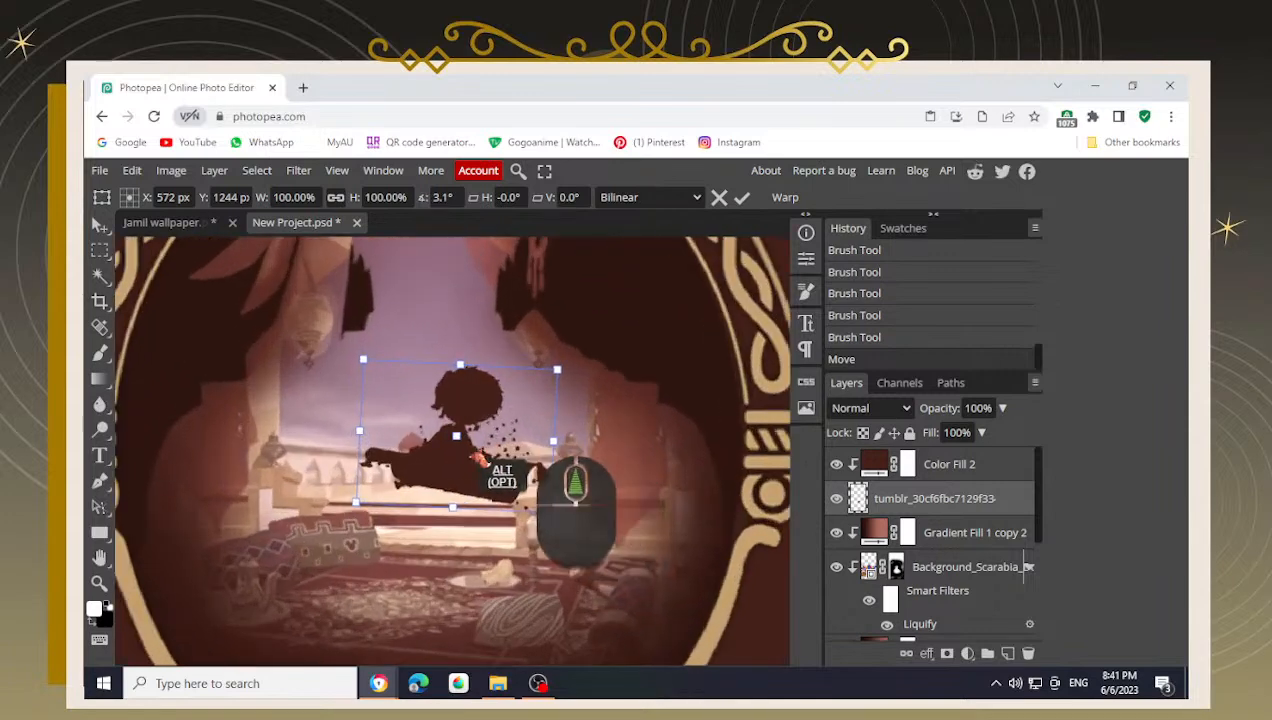
pyautogui.press('space')
pyautogui.moveTo(429, 538); pyautogui.dragTo(457, 418)
pyautogui.scroll(5, 431, 420)
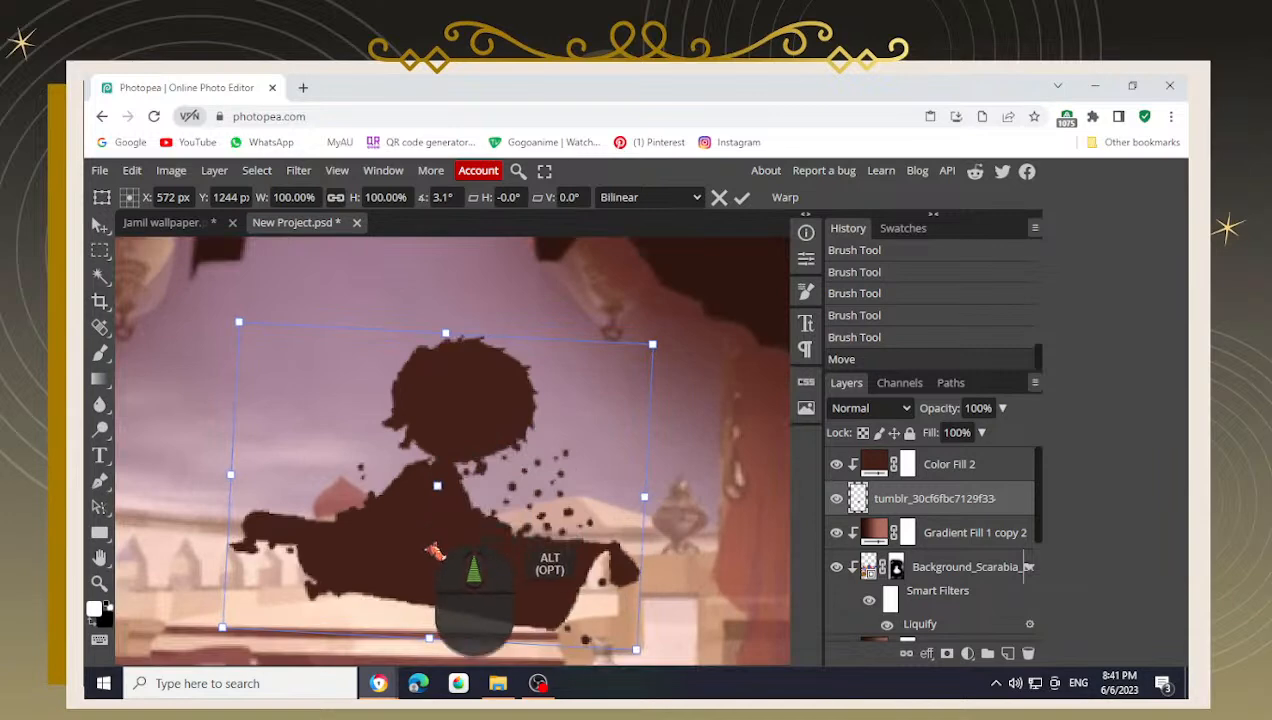
pyautogui.press('space')
pyautogui.moveTo(439, 547); pyautogui.dragTo(427, 413)
pyautogui.scroll(-4, 360, 447)
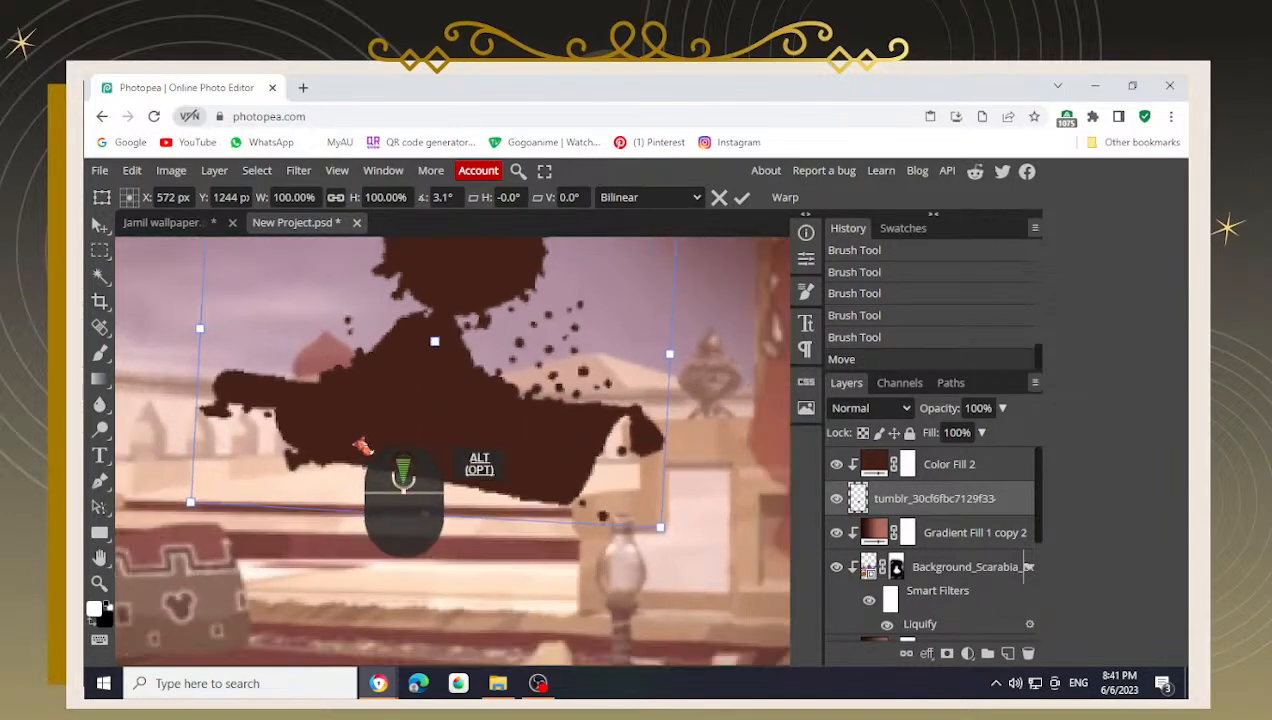
pyautogui.scroll(-1, 360, 447)
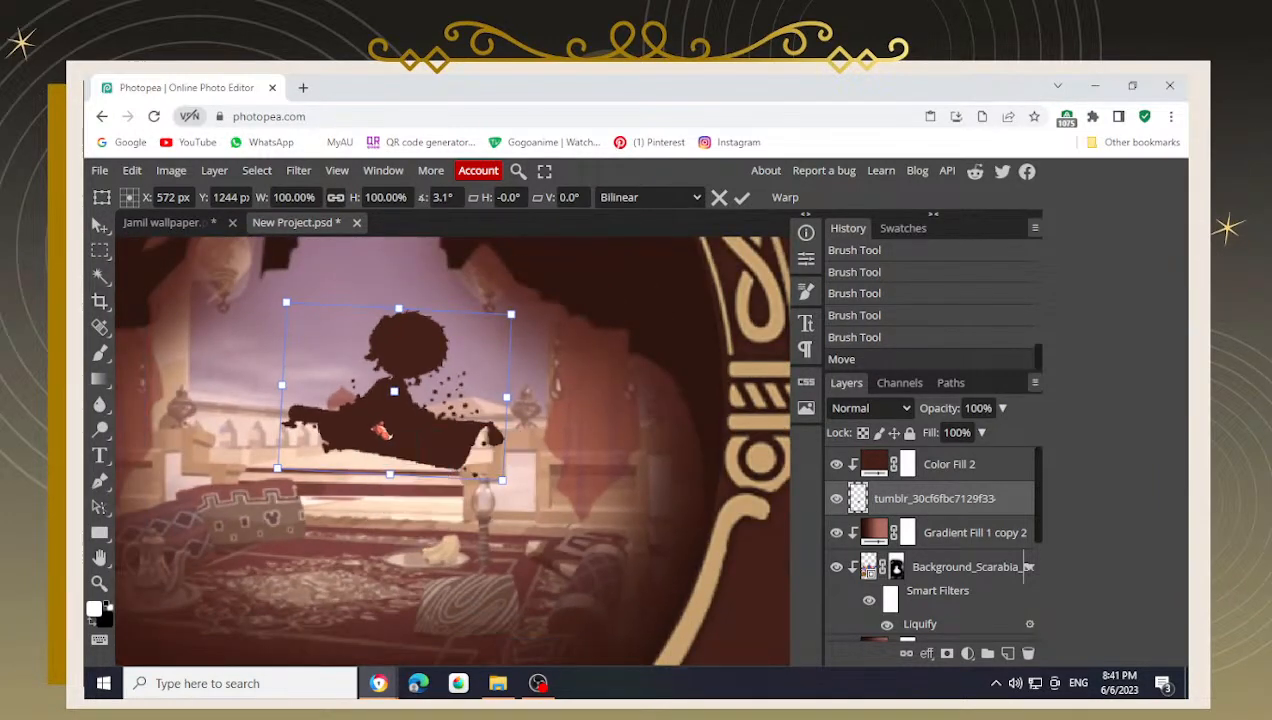
pyautogui.moveTo(378, 430); pyautogui.dragTo(378, 436)
pyautogui.scroll(-4, 378, 436)
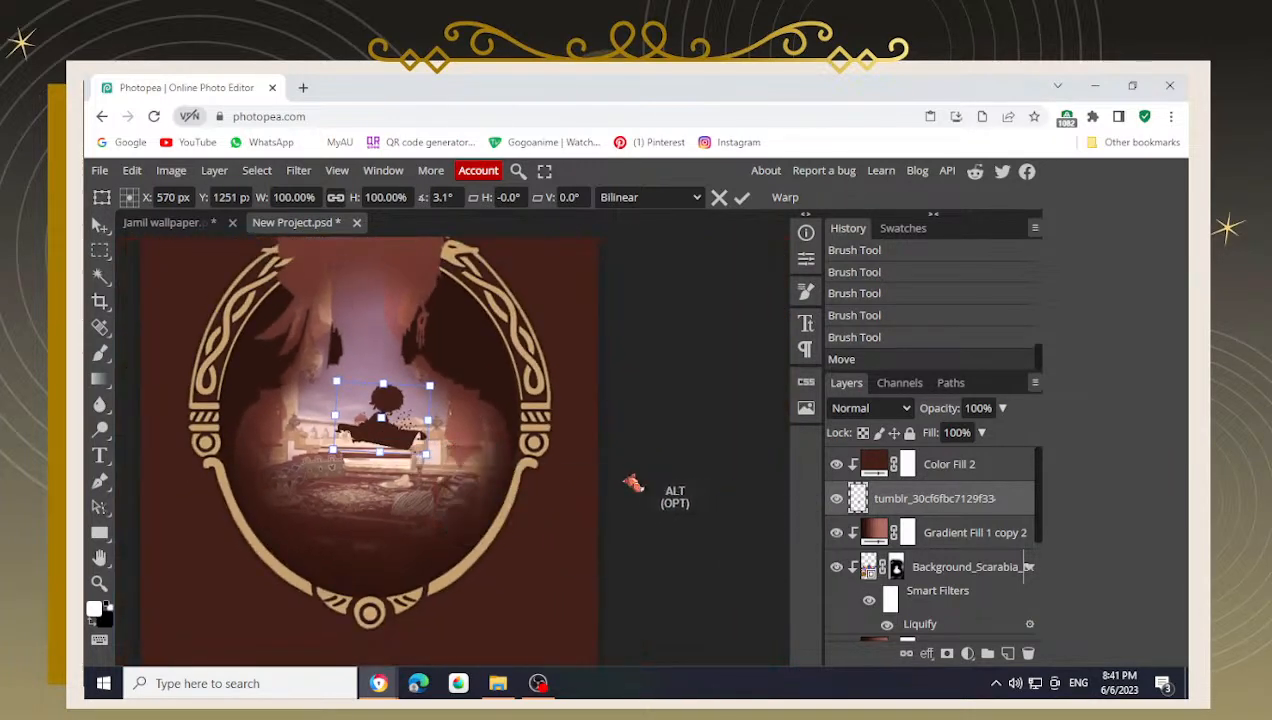
pyautogui.moveTo(381, 425); pyautogui.dragTo(384, 414)
pyautogui.press('Return')
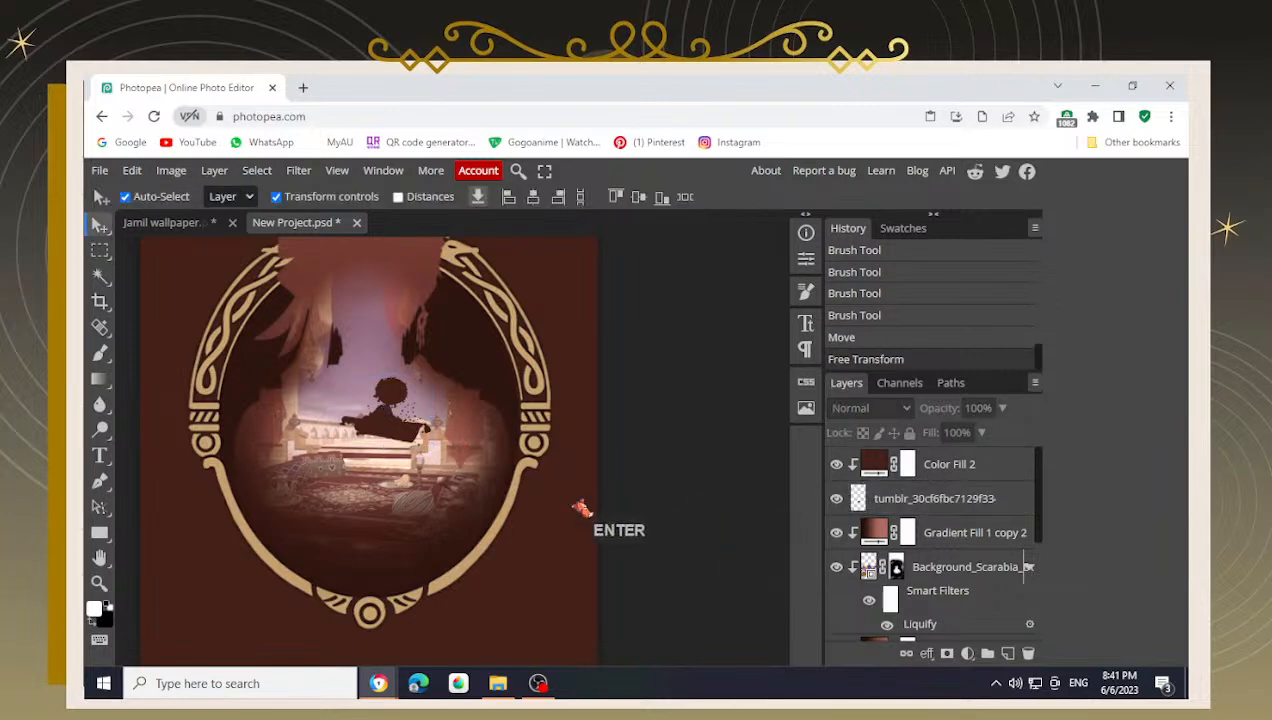
# - Shift the silhouette slightly down and left so the carpet hovers closer to the balcony railing
pyautogui.keyDown('alt'); pyautogui.scroll(-2, 522, 482); pyautogui.keyUp('alt')
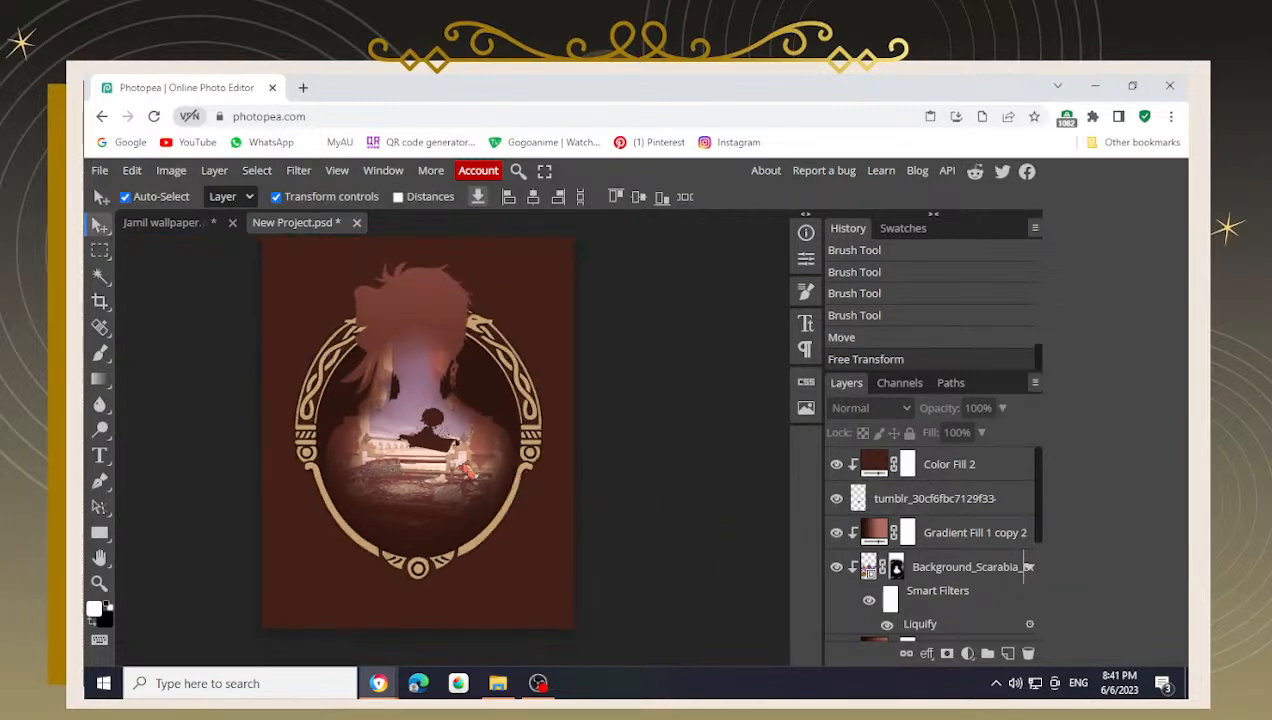
pyautogui.keyDown('alt'); pyautogui.scroll(3, 465, 470); pyautogui.keyUp('alt')
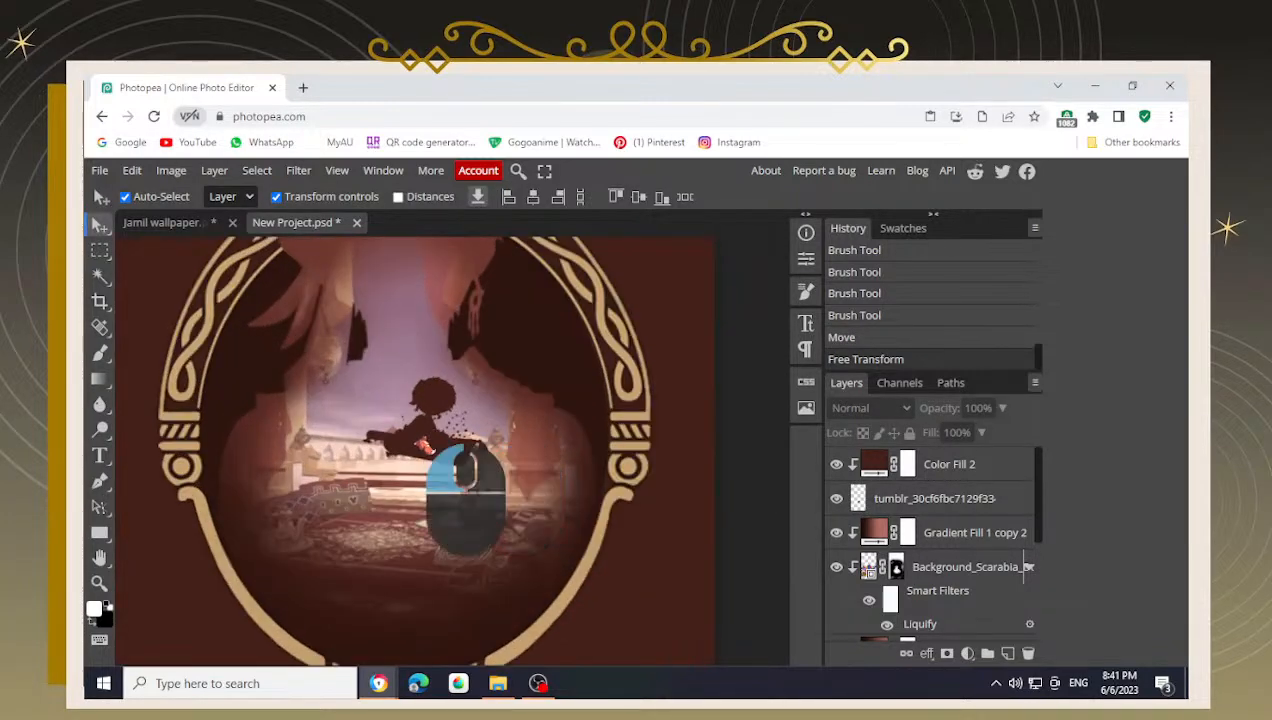
pyautogui.moveTo(419, 439); pyautogui.dragTo(421, 440)
pyautogui.click(926, 509)
pyautogui.press('Down')
pyautogui.press('Down')
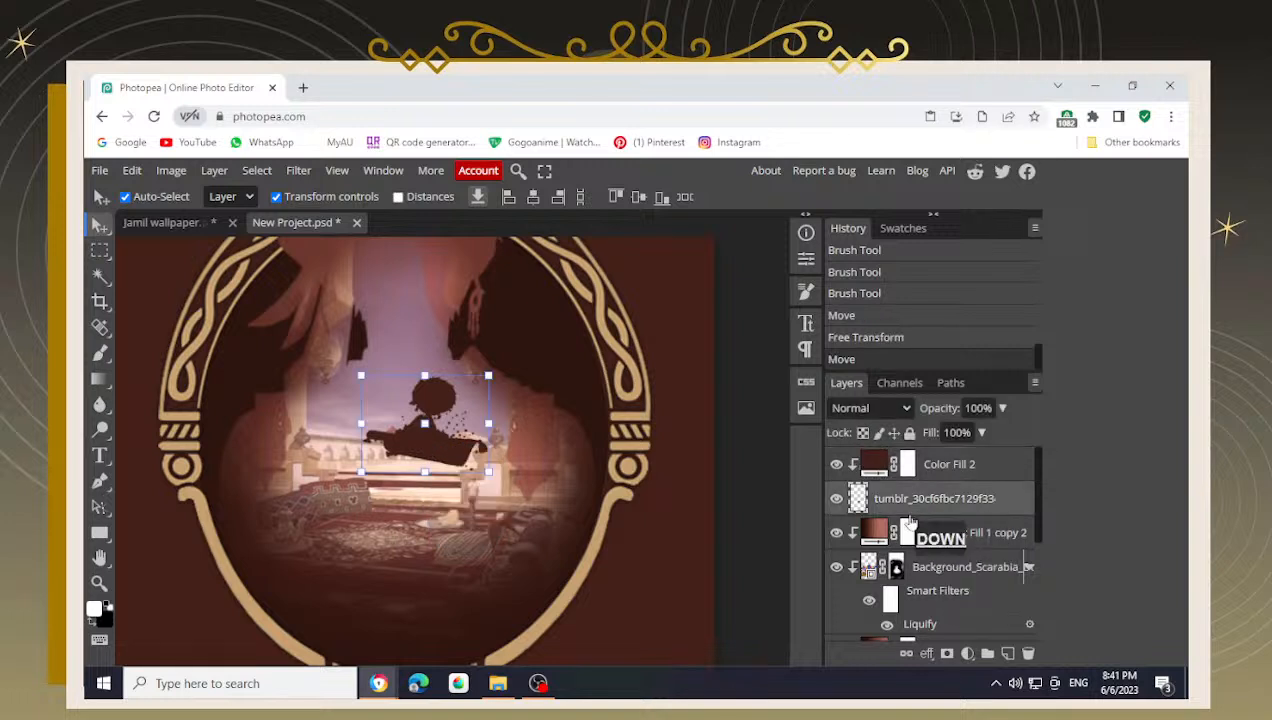
pyautogui.press('Left')
pyautogui.press('Left')
pyautogui.press('Down')
pyautogui.press('Left')
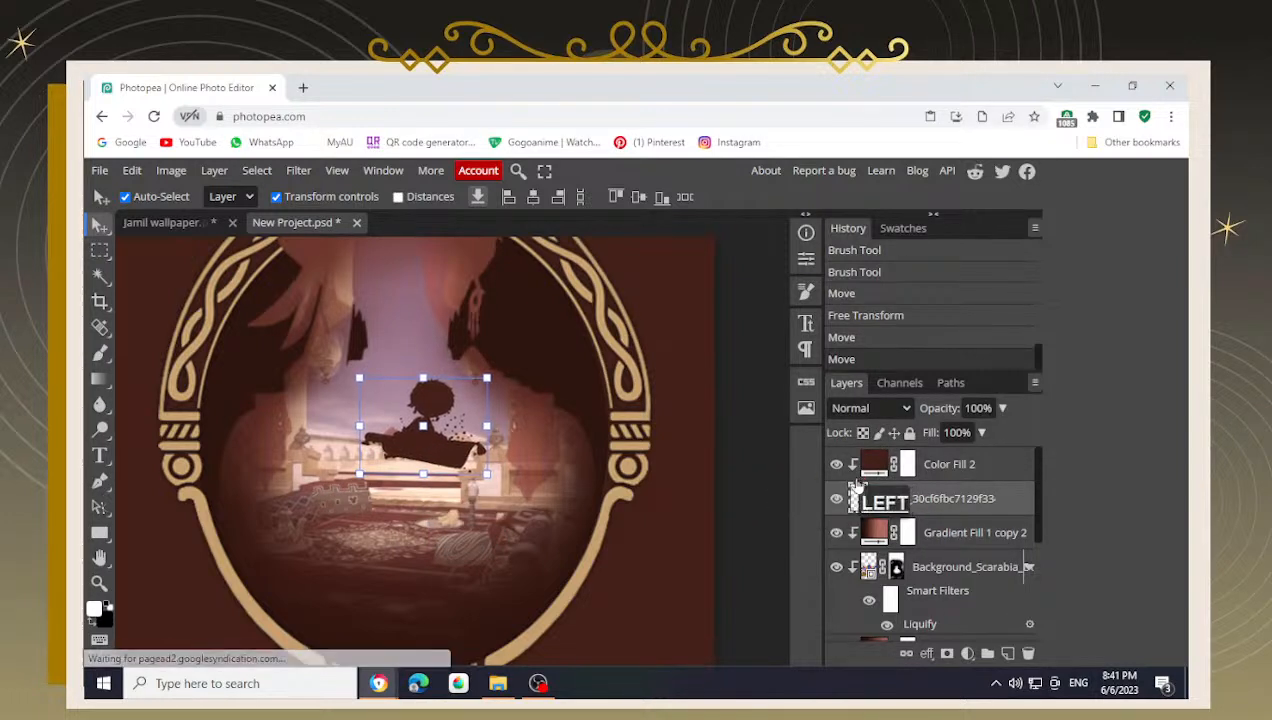
pyautogui.press('Down')
pyautogui.press('Down')
pyautogui.press('Down')
pyautogui.press('Down')
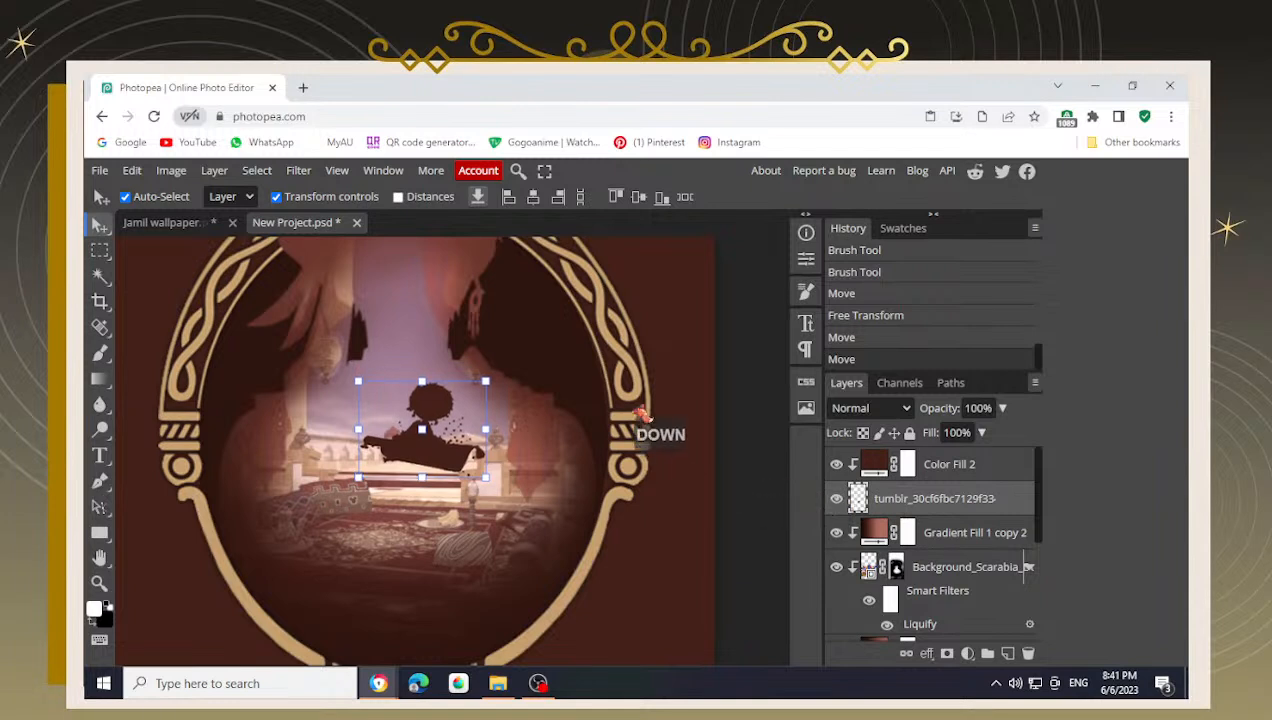
# - Scale the silhouette down slightly from its upper-left corner and apply the transform
pyautogui.moveTo(357, 380); pyautogui.dragTo(376, 391)
pyautogui.press('Return')
pyautogui.press('Return')
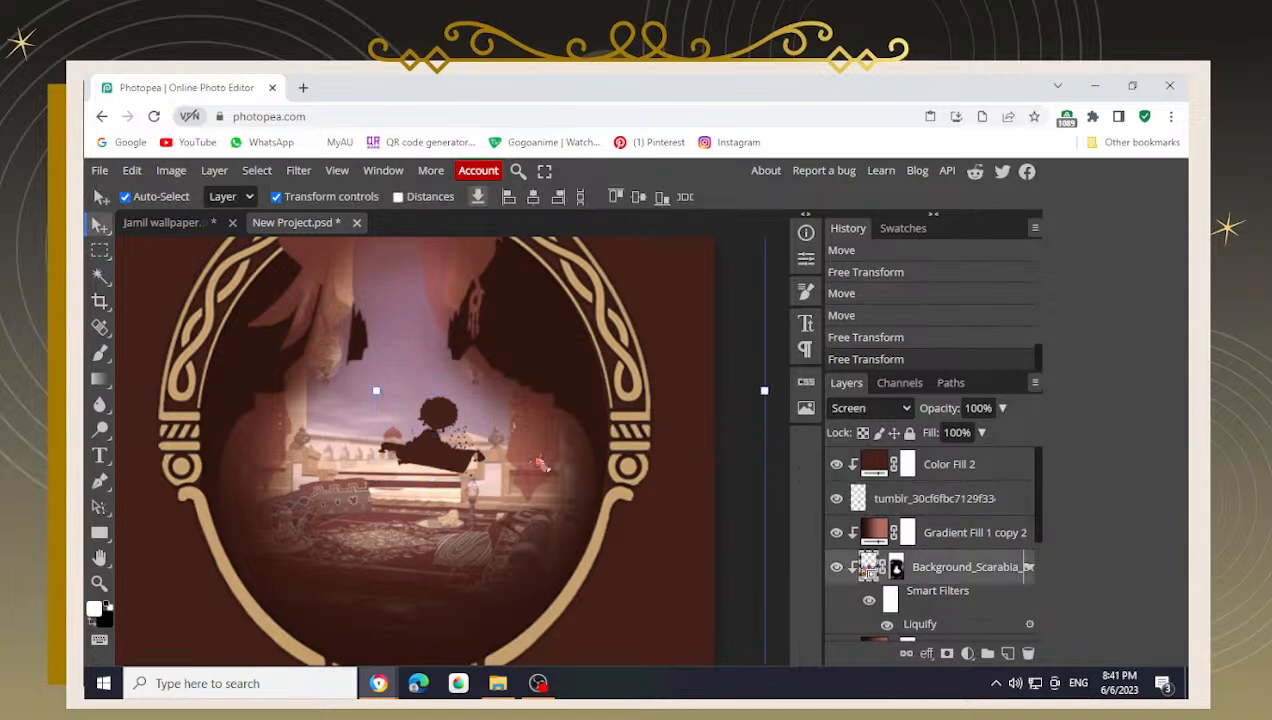
# - Reselect the silhouette layer, rotate it -3.4° to level the carpet, and apply the transform
pyautogui.scroll(-5, 610, 475)
pyautogui.scroll(5, 480, 467)
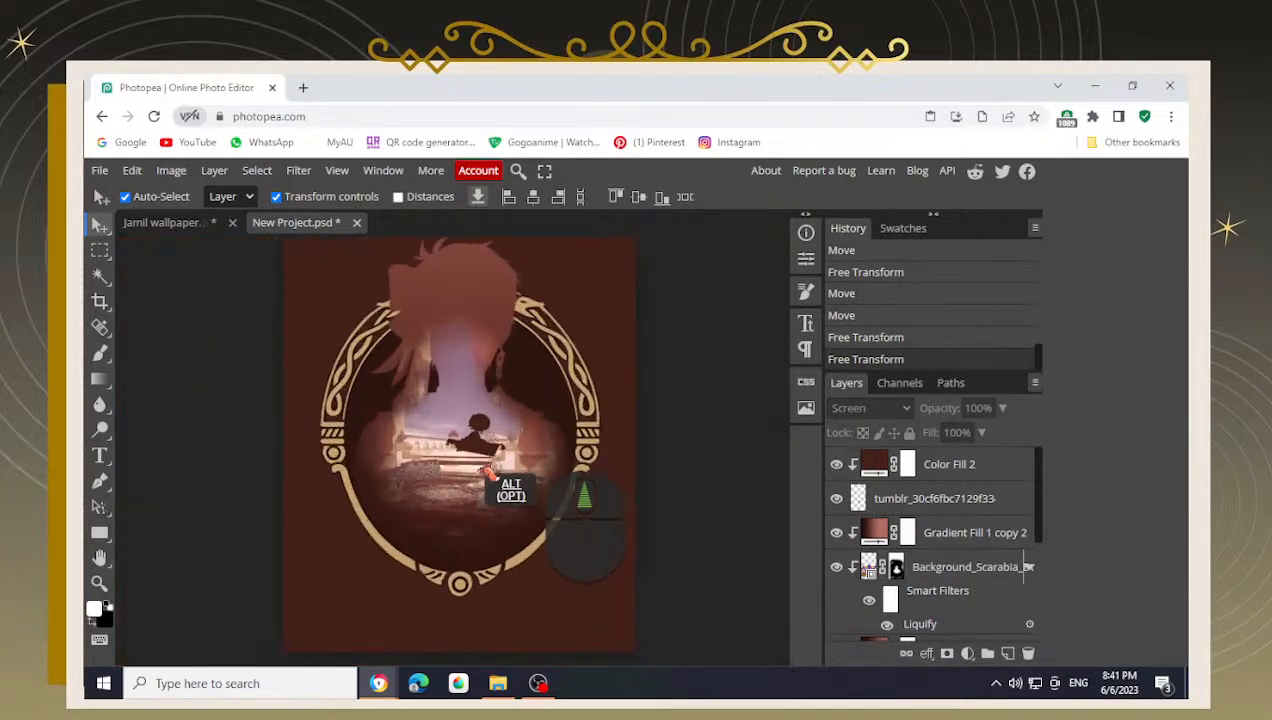
pyautogui.click(470, 442)
pyautogui.click(912, 497)
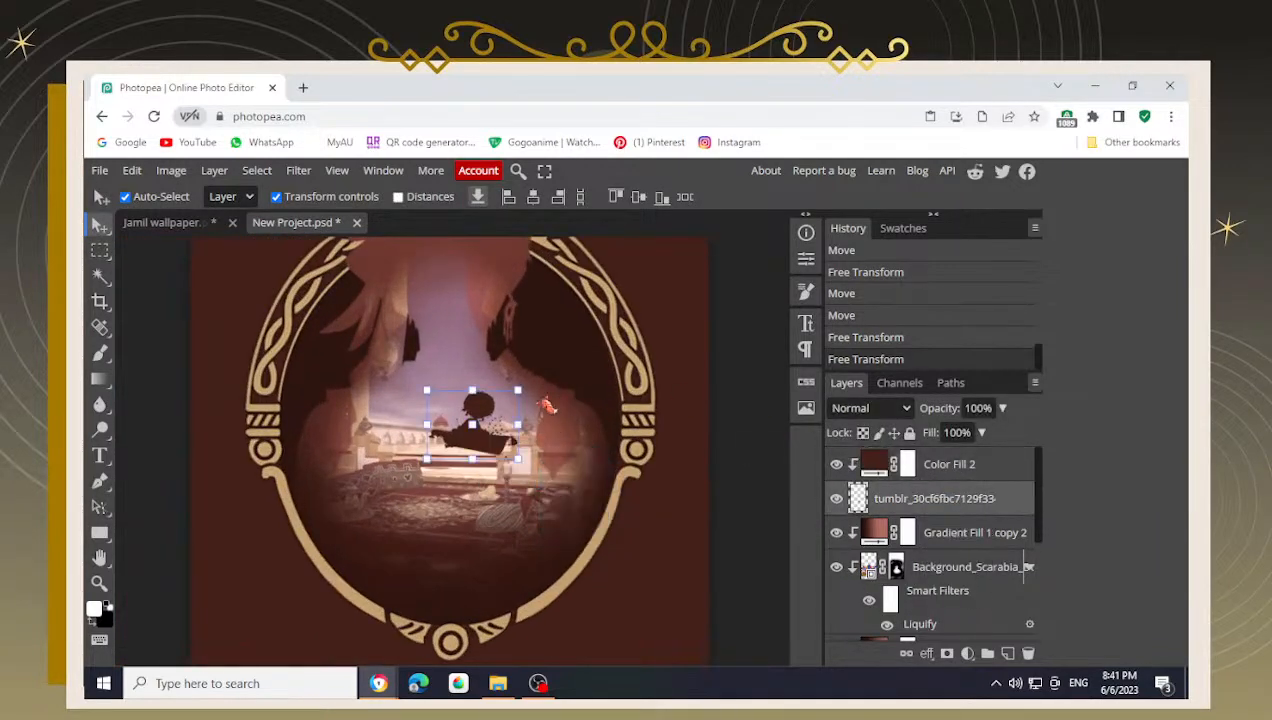
pyautogui.moveTo(522, 384); pyautogui.dragTo(522, 380)
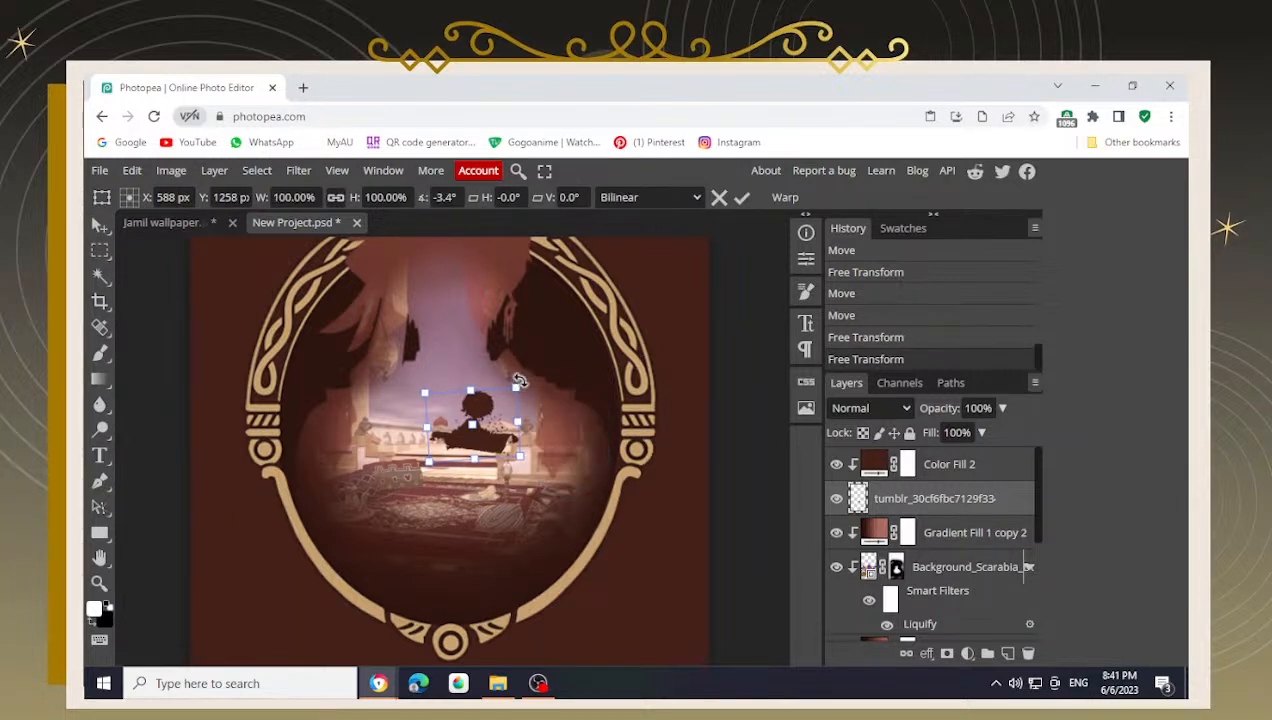
pyautogui.press('Return')
# - Nudge the leveled silhouette slightly right and up, and check its placement in the oval frame
pyautogui.press('Right')
pyautogui.press('Right')
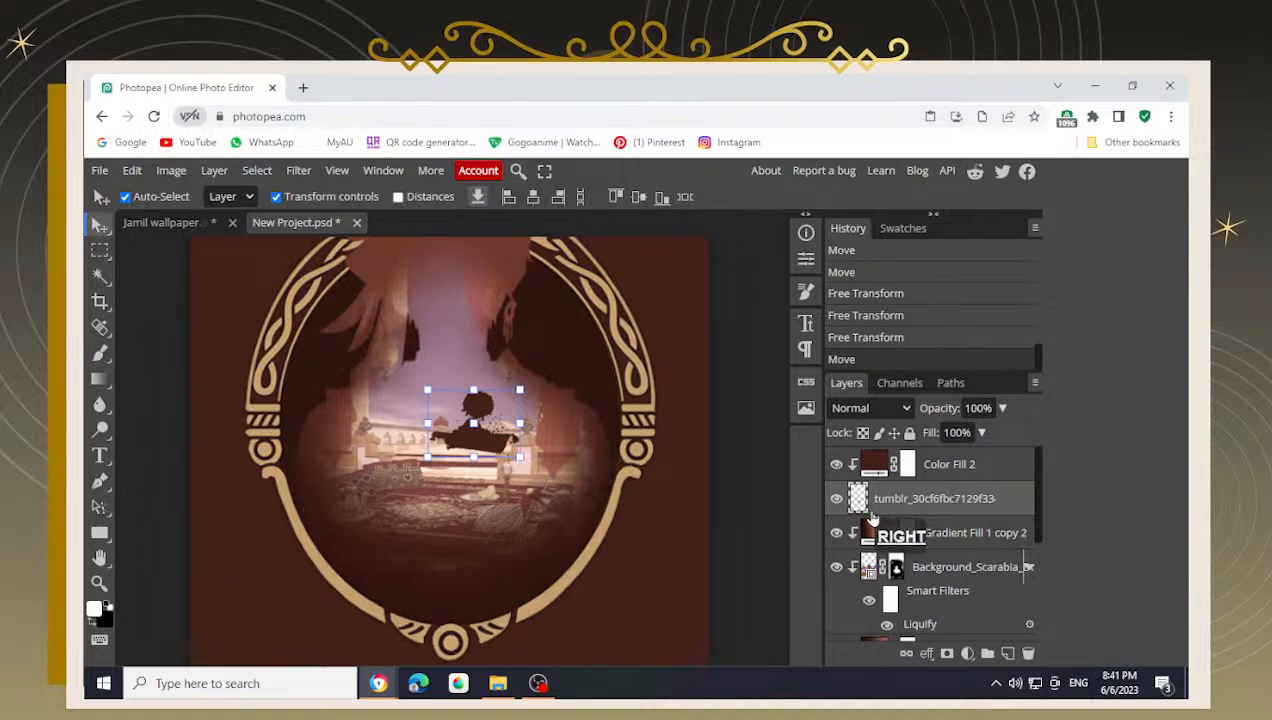
pyautogui.press('Up')
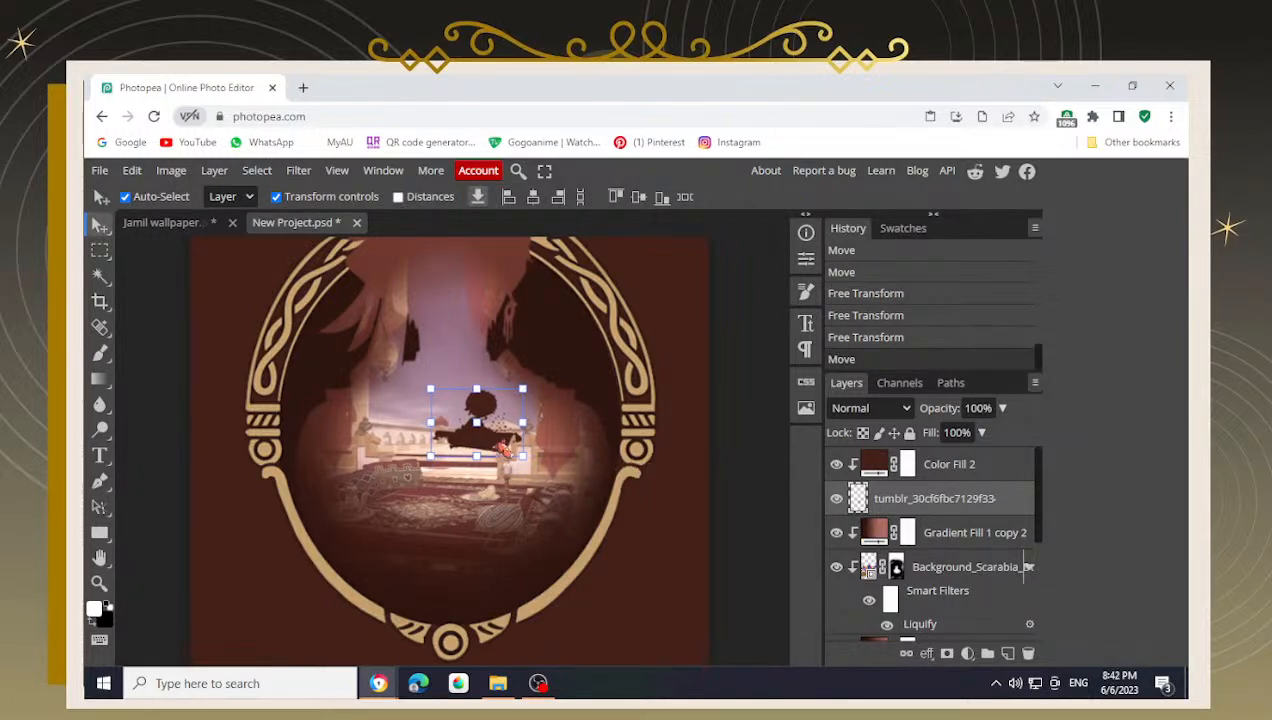
pyautogui.keyDown('alt'); pyautogui.scroll(5, 471, 446); pyautogui.keyUp('alt')
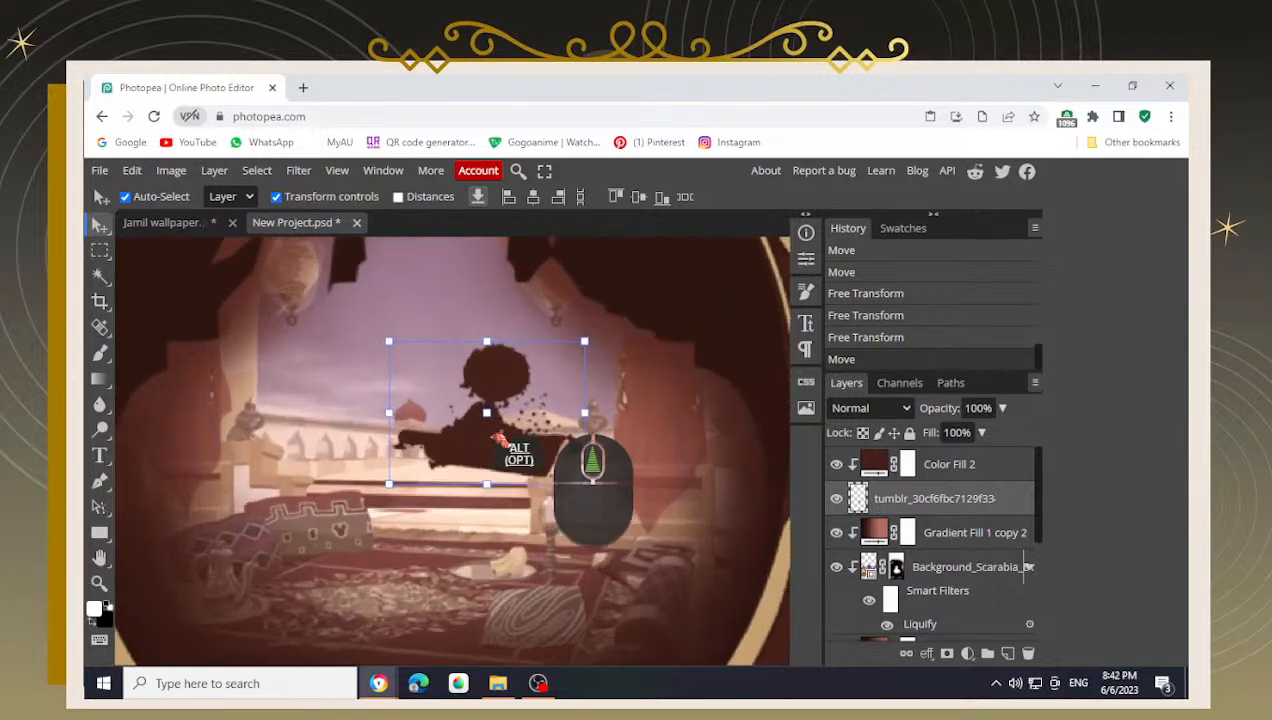
pyautogui.keyDown('alt'); pyautogui.scroll(-3, 538, 485); pyautogui.keyUp('alt')
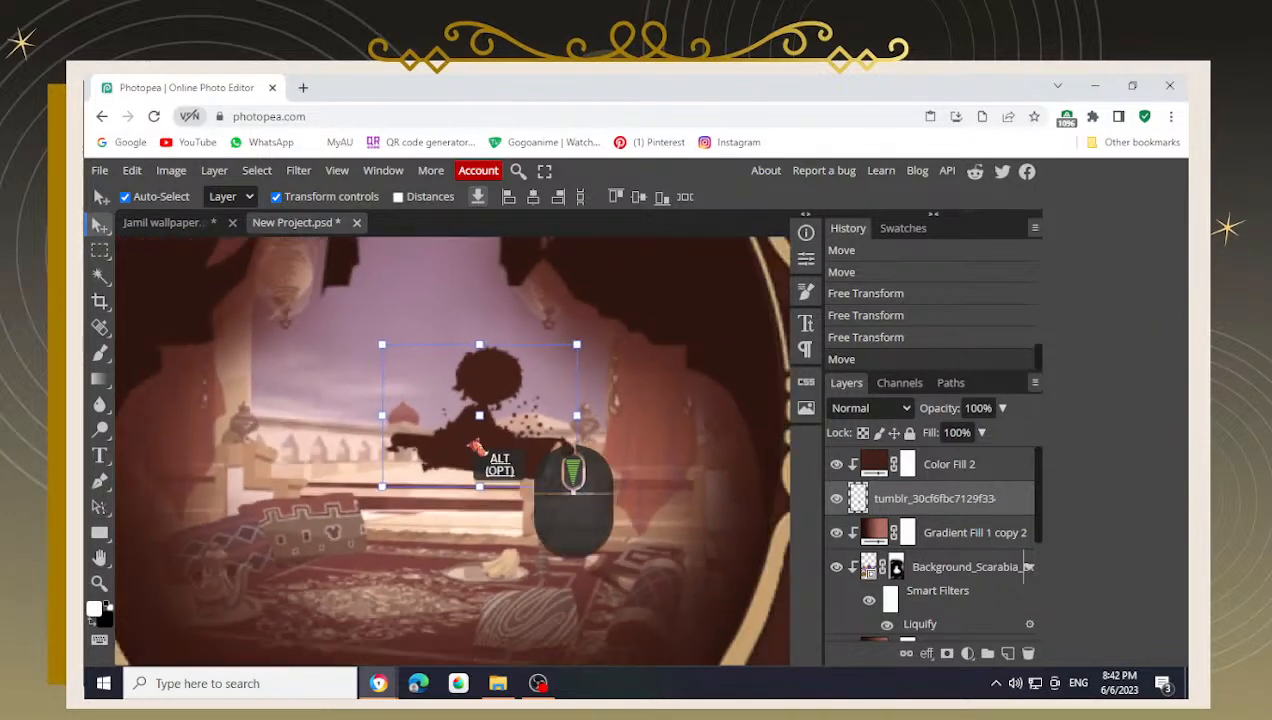
pyautogui.keyDown('alt'); pyautogui.scroll(-1, 478, 447); pyautogui.keyUp('alt')
# - Examine the standing silhouette's size and placement in the Jamil wallpaper document as a reference, and return to New Project.psd
pyautogui.click(160, 222)
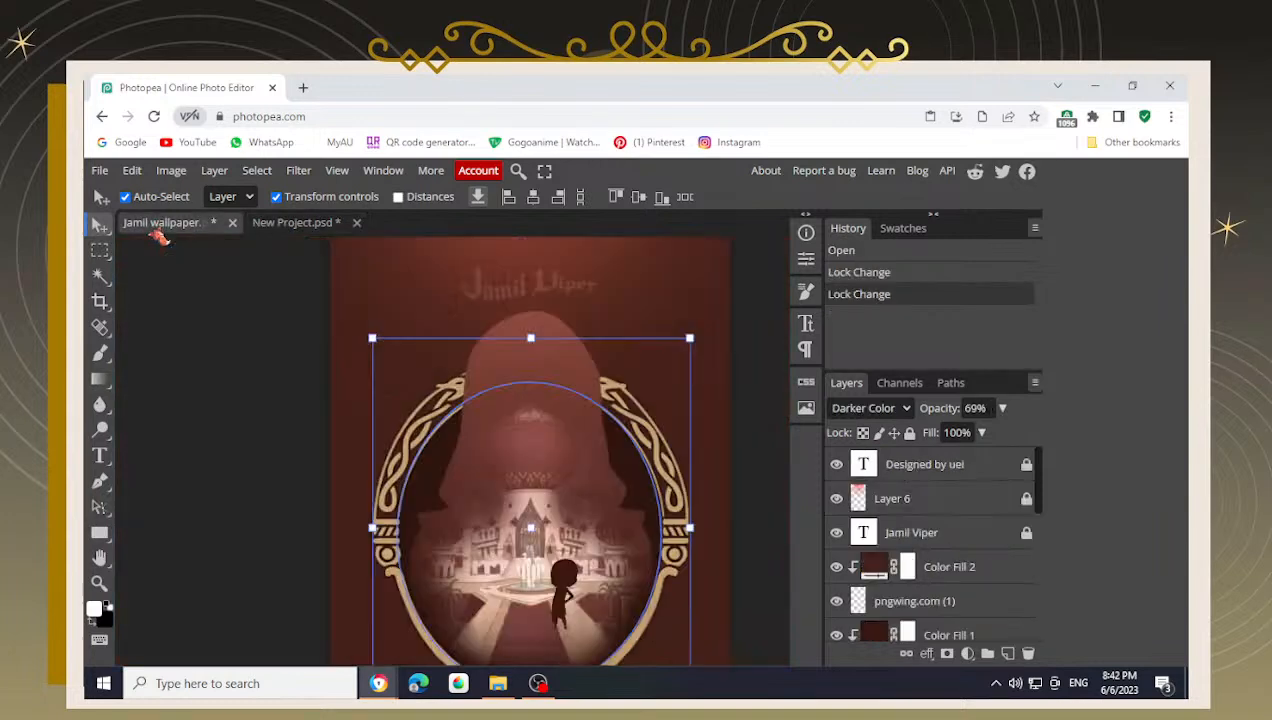
pyautogui.keyDown('alt'); pyautogui.scroll(2, 550, 578); pyautogui.keyUp('alt')
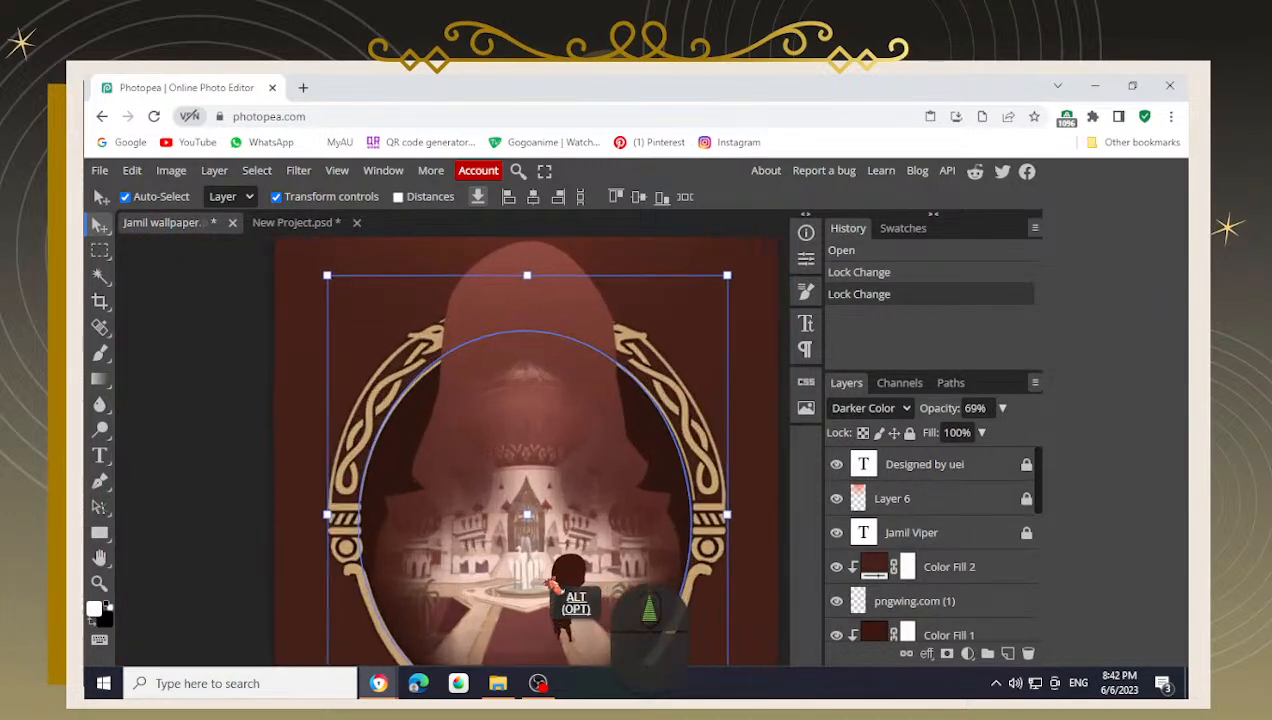
pyautogui.scroll(1, 552, 578)
pyautogui.moveTo(584, 601); pyautogui.dragTo(501, 427)
pyautogui.moveTo(520, 553); pyautogui.dragTo(493, 491)
pyautogui.keyDown('alt'); pyautogui.scroll(2, 490, 495); pyautogui.keyUp('alt')
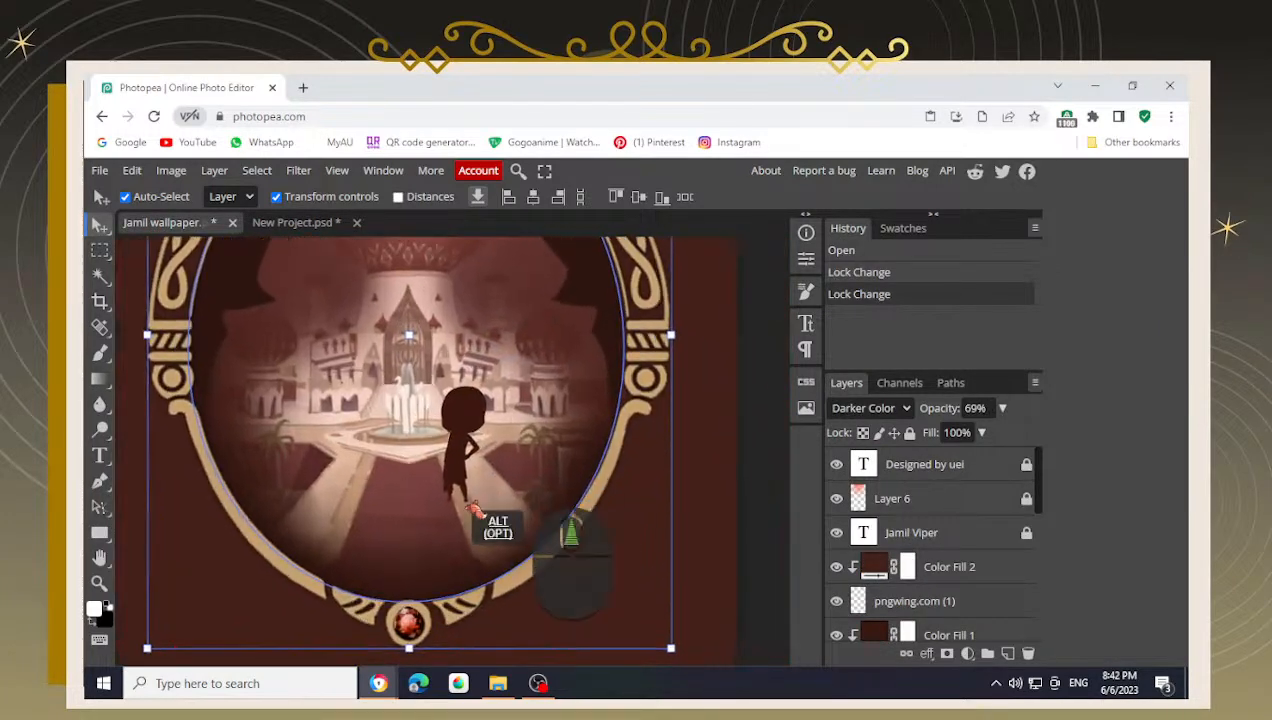
pyautogui.keyDown('alt'); pyautogui.scroll(2, 415, 475); pyautogui.keyUp('alt')
pyautogui.keyDown('alt'); pyautogui.scroll(-3, 220, 232); pyautogui.keyUp('alt')
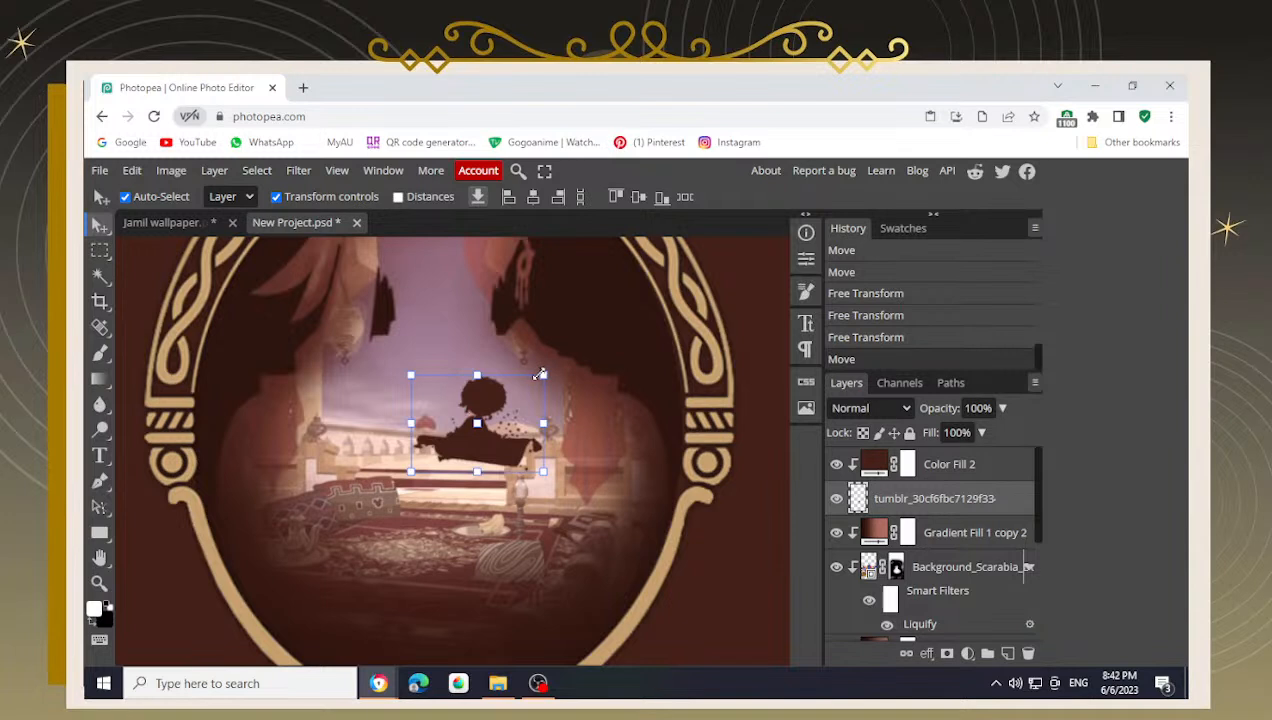
# - Scale the carpet silhouette down to 94.79% from its upper-right corner, apply the transform, and check it in the frame
pyautogui.moveTo(540, 374); pyautogui.dragTo(536, 376)
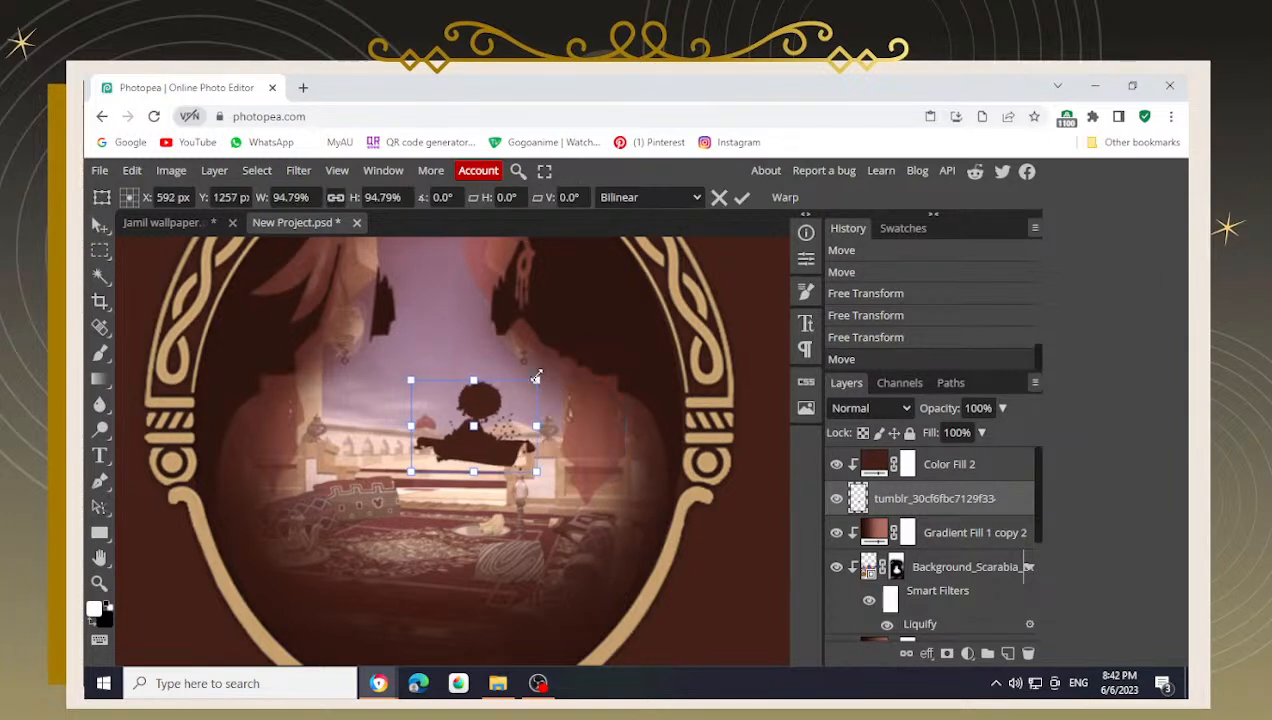
pyautogui.press('Return')
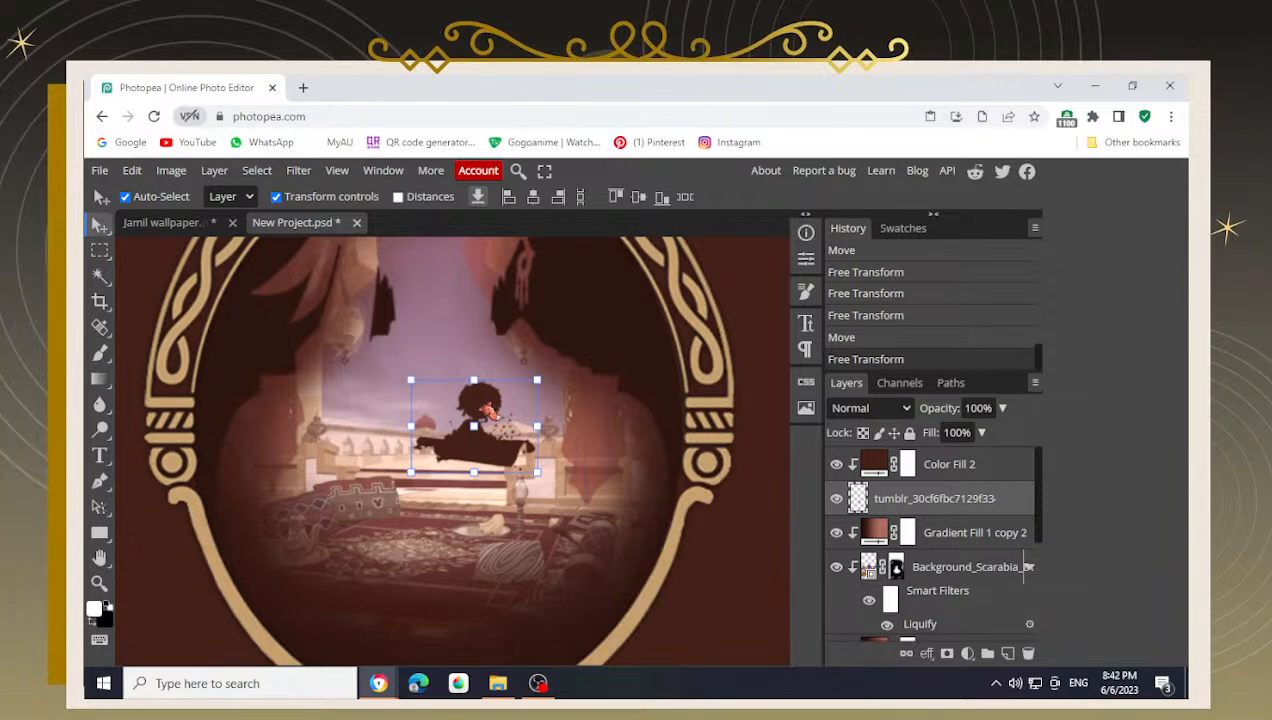
pyautogui.scroll(-4, 489, 412)
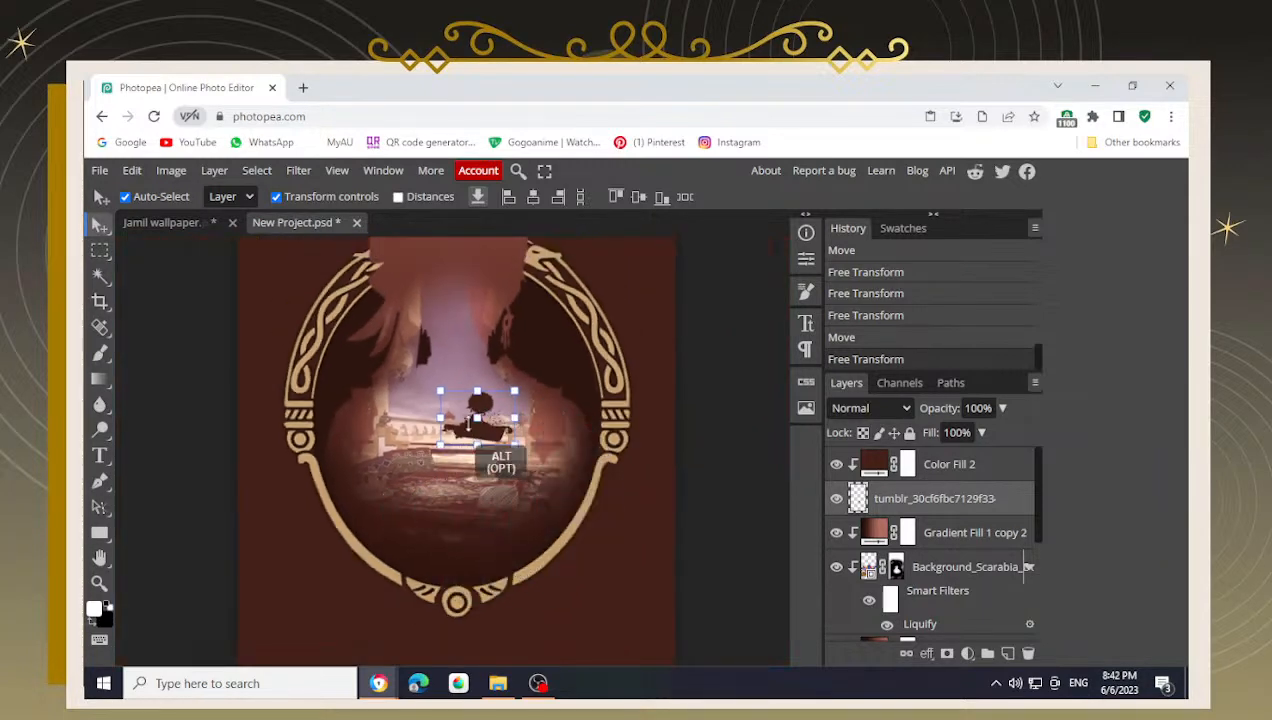
pyautogui.click(766, 497)
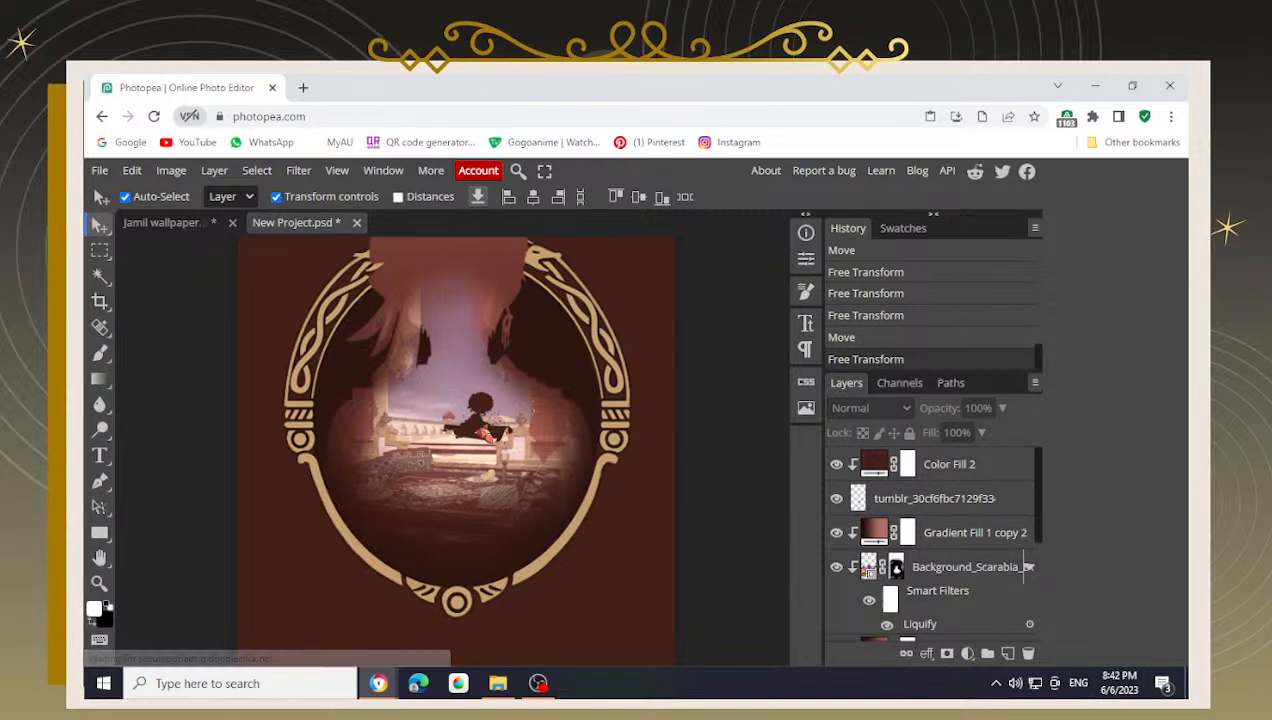
pyautogui.click(497, 450)
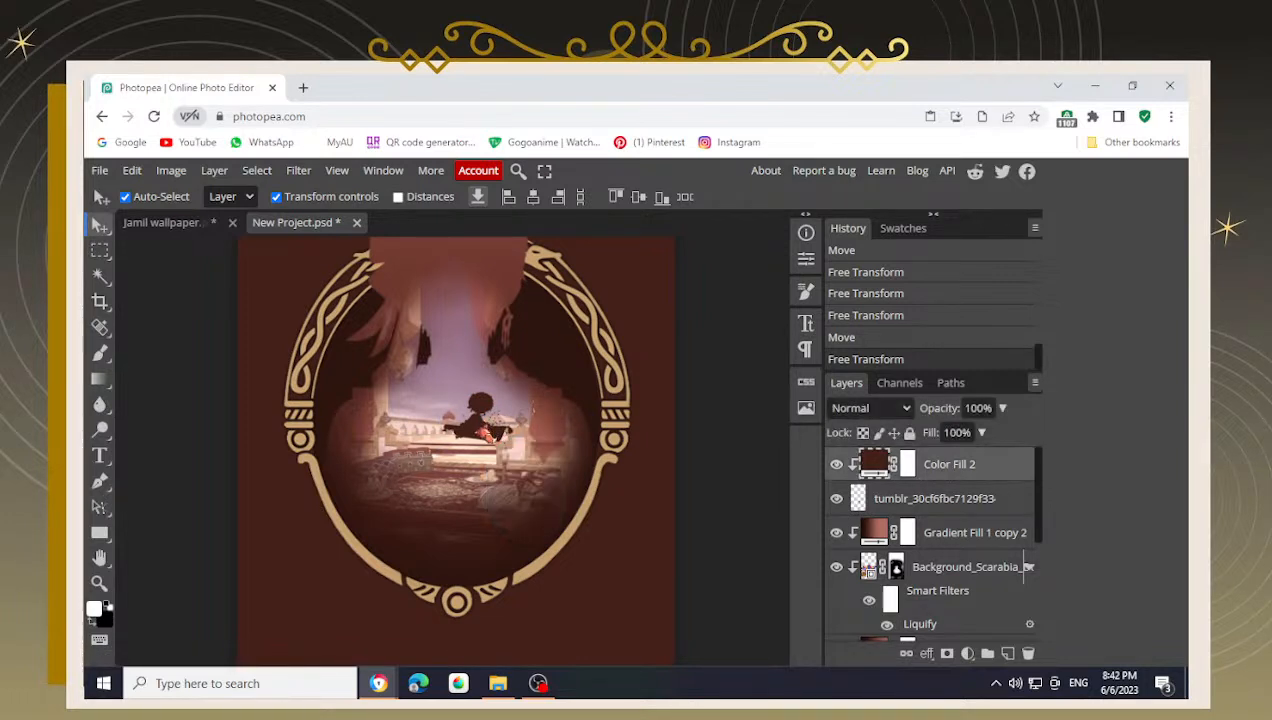
# - Reselect the silhouette layer, nudge it up slightly, and check its placement against the whole wallpaper
pyautogui.click(866, 509)
pyautogui.press('Up')
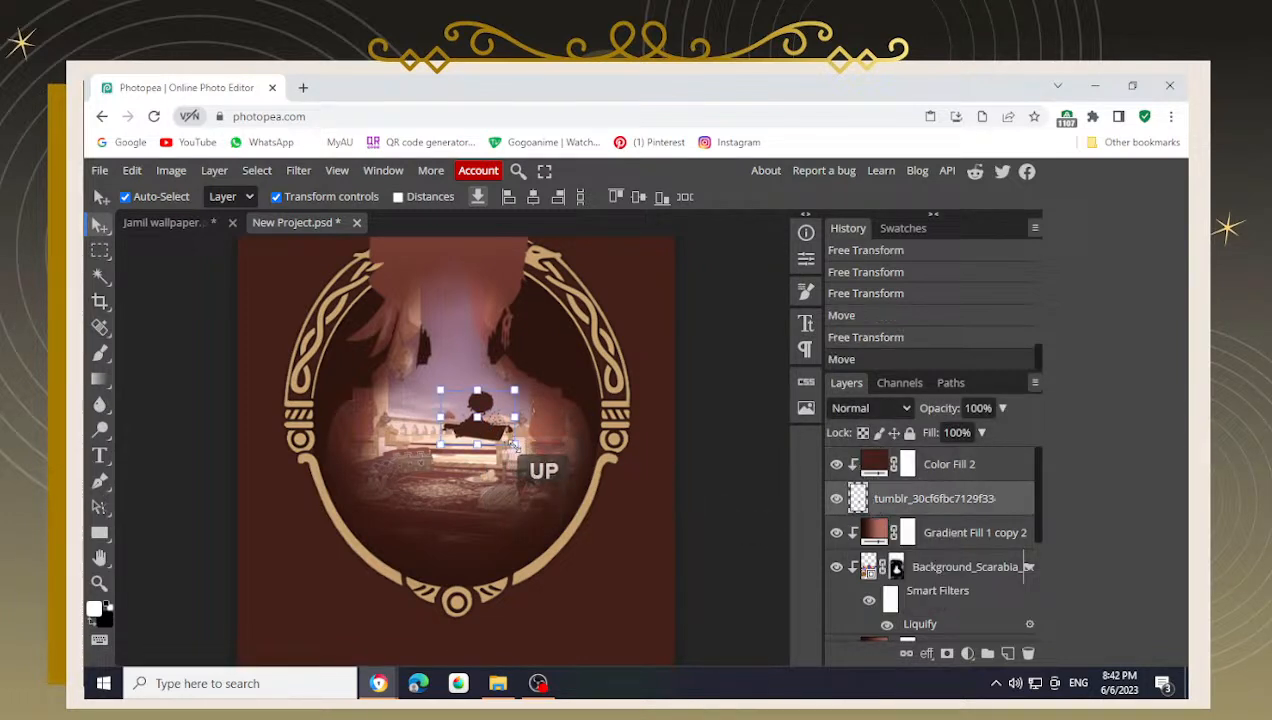
pyautogui.press('Return')
pyautogui.click(705, 476)
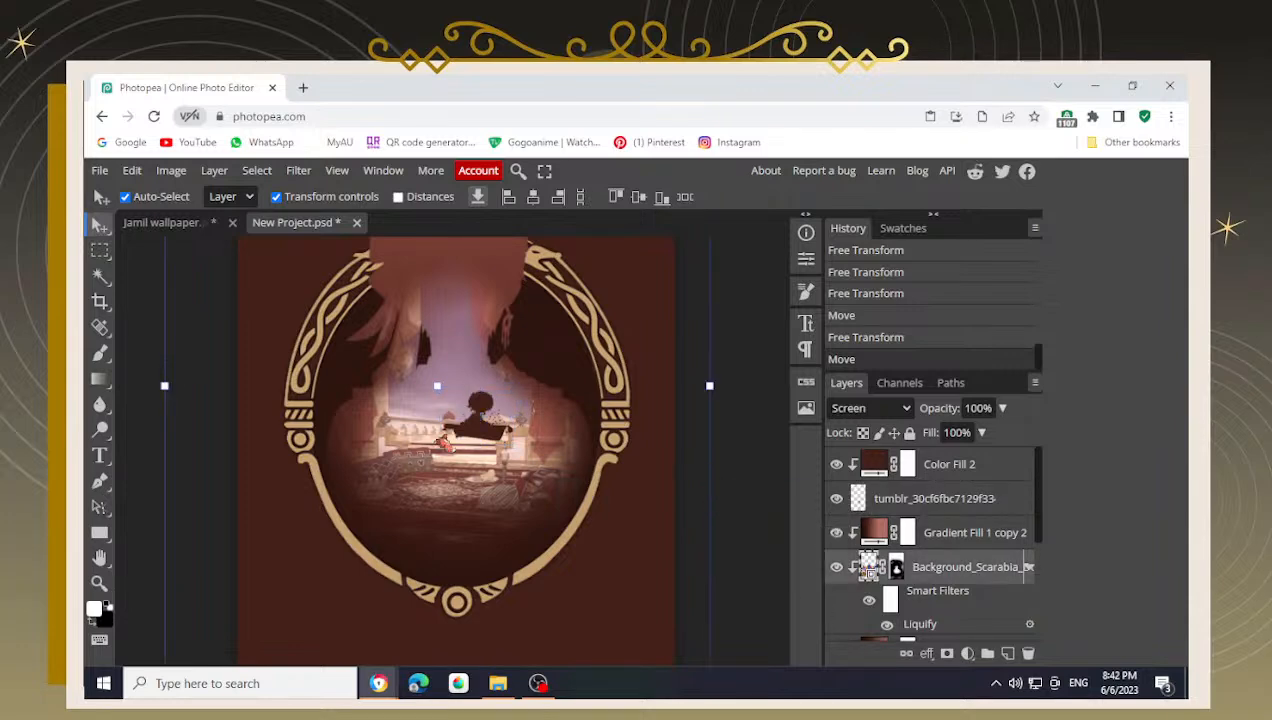
pyautogui.scroll(-4, 690, 478)
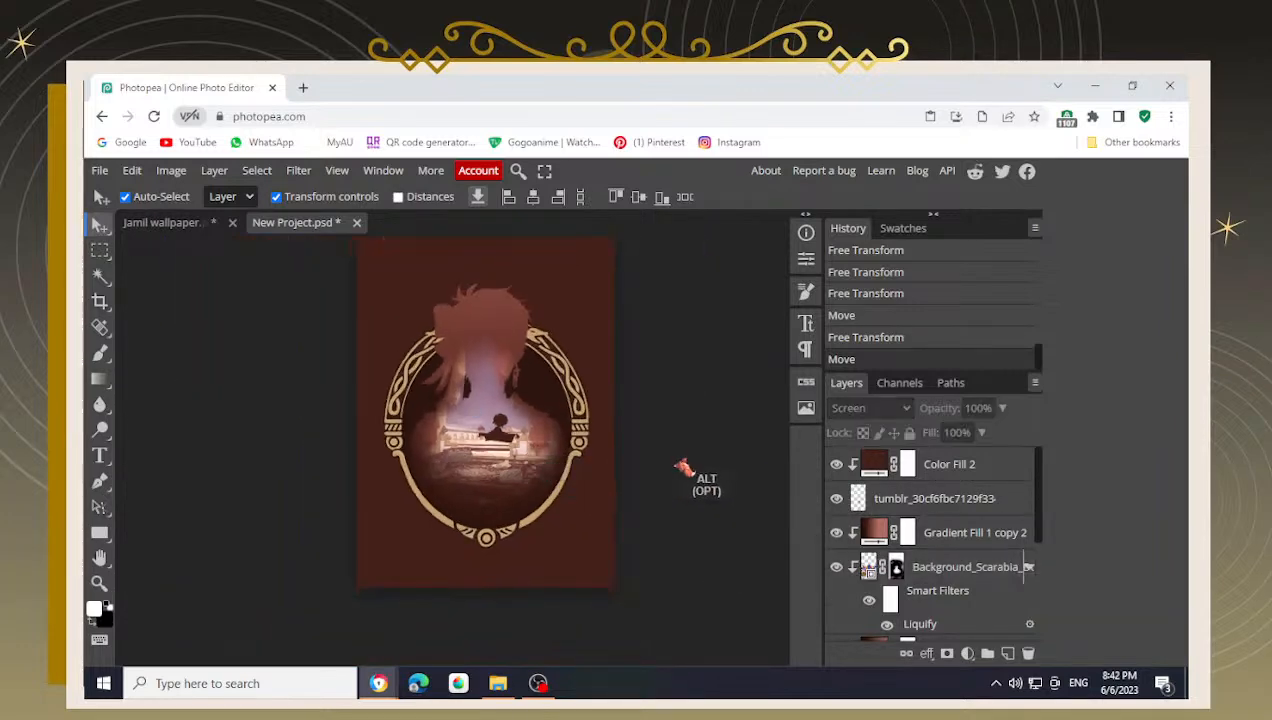
pyautogui.scroll(4, 475, 425)
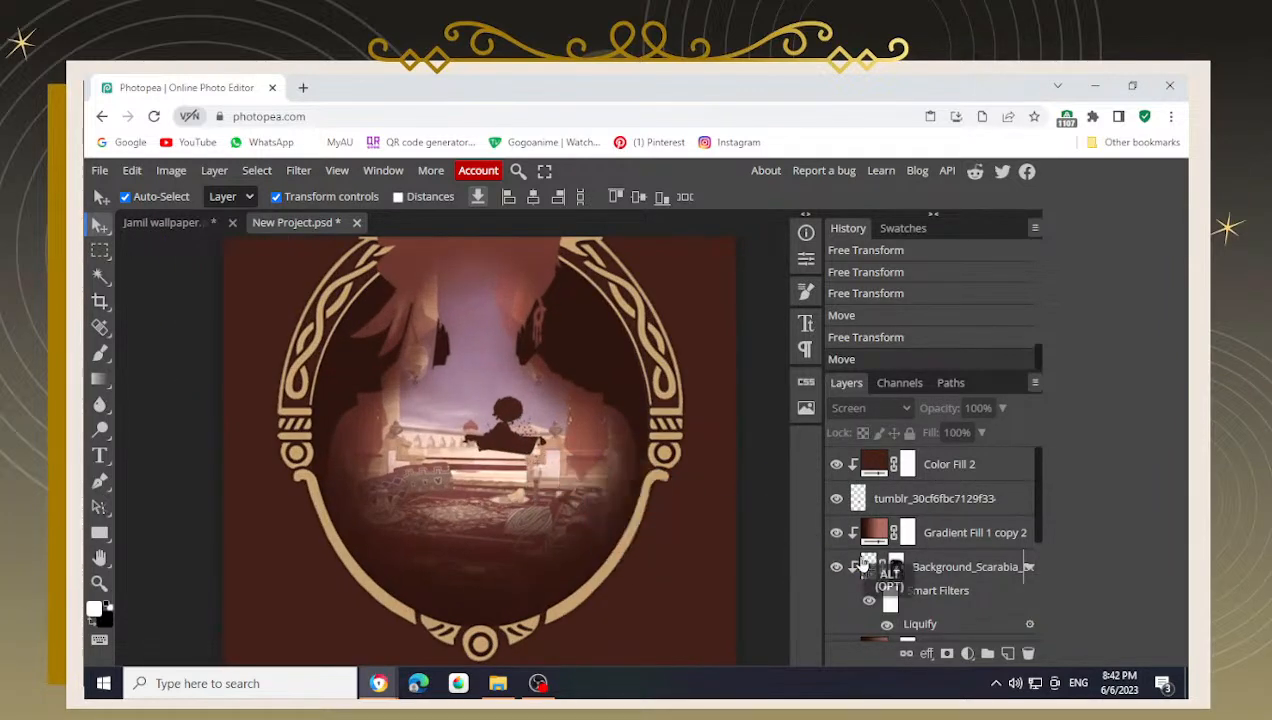
# - Move the silhouette layer further up so the carpet floats above the balcony railing, and check the full composition
pyautogui.click(880, 505)
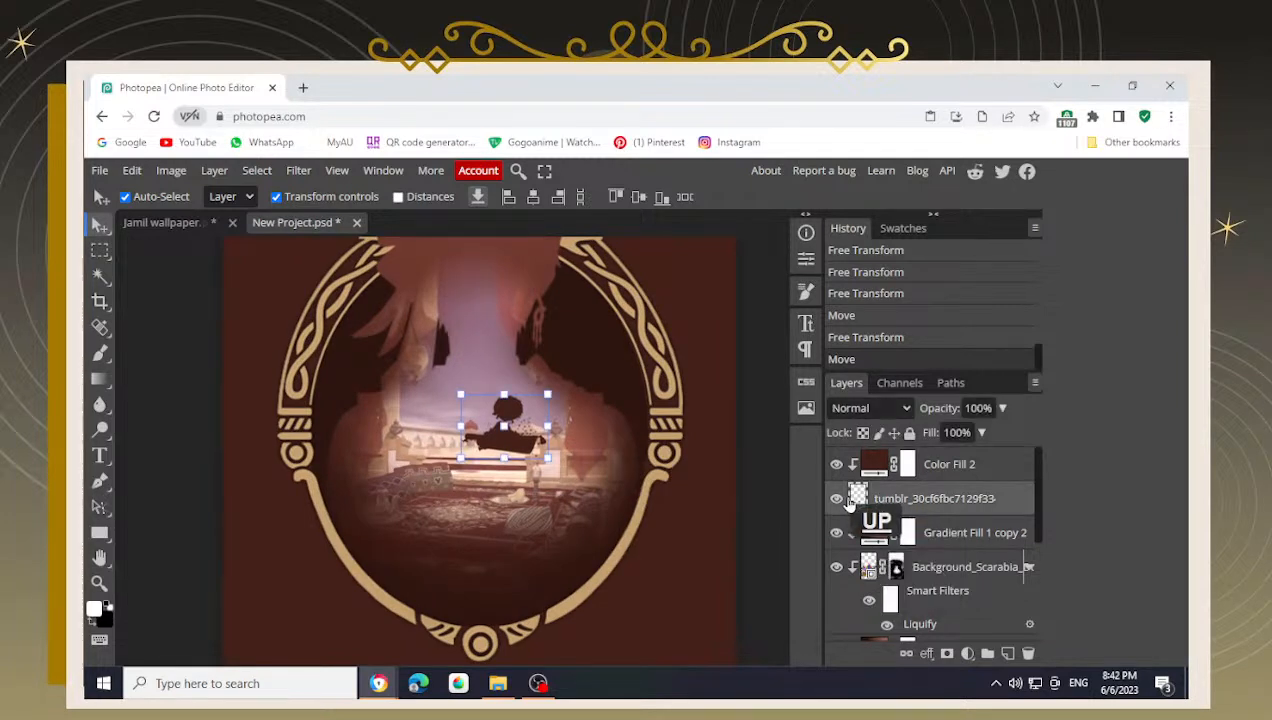
pyautogui.press('Up')
pyautogui.press('Up')
pyautogui.press('Up')
pyautogui.press('Up')
pyautogui.press('Up')
pyautogui.press('Up')
pyautogui.press('Up')
pyautogui.press('Up')
pyautogui.press('Up')
pyautogui.press('Up')
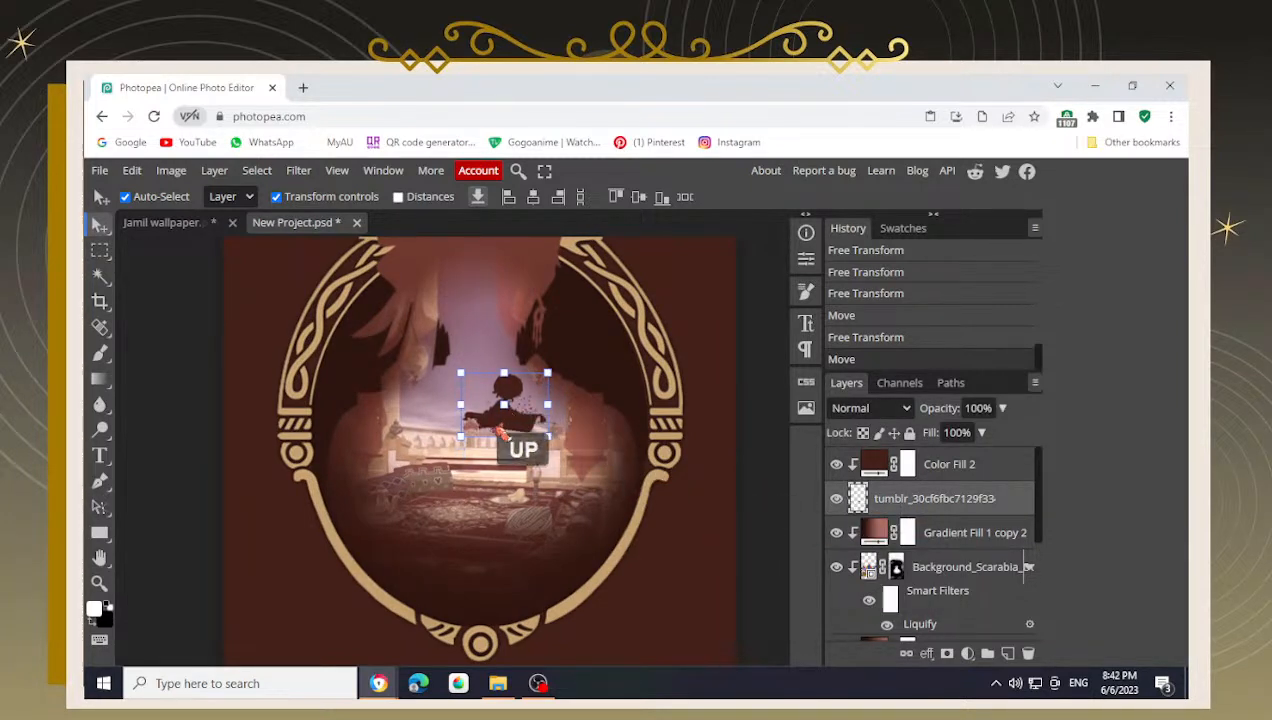
pyautogui.scroll(-5, 600, 440)
pyautogui.click(690, 475)
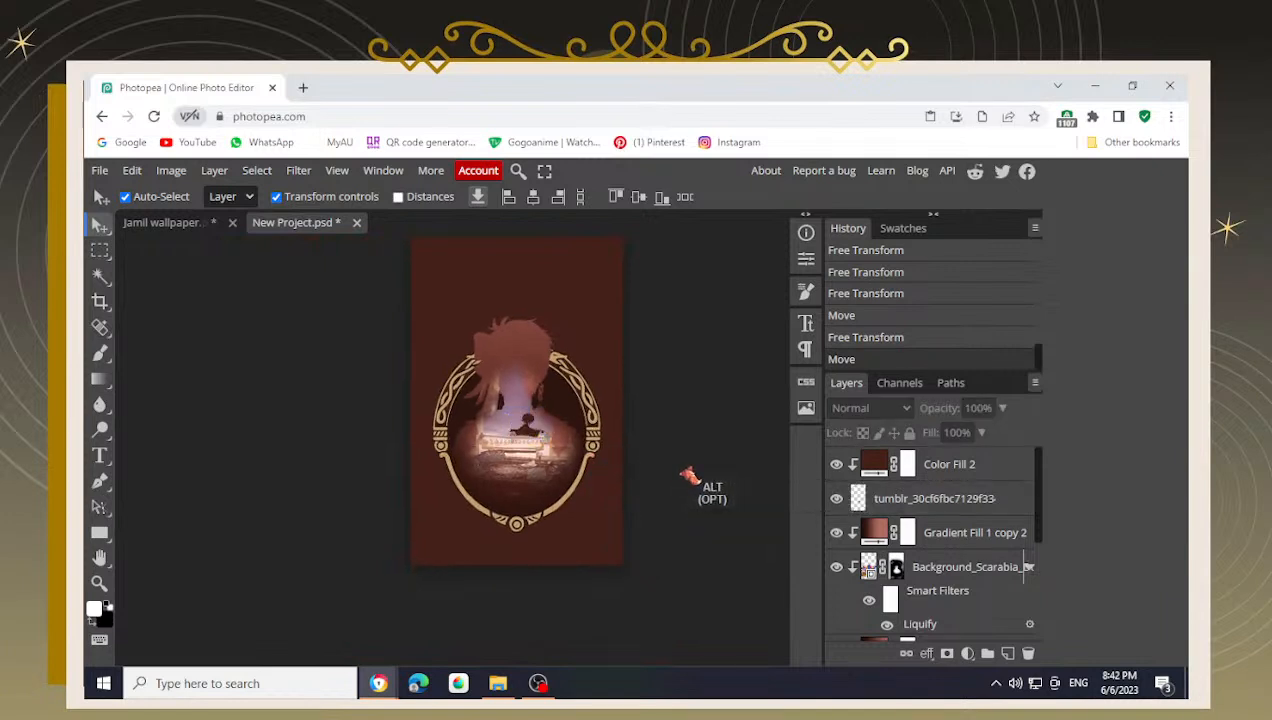
pyautogui.click(886, 507)
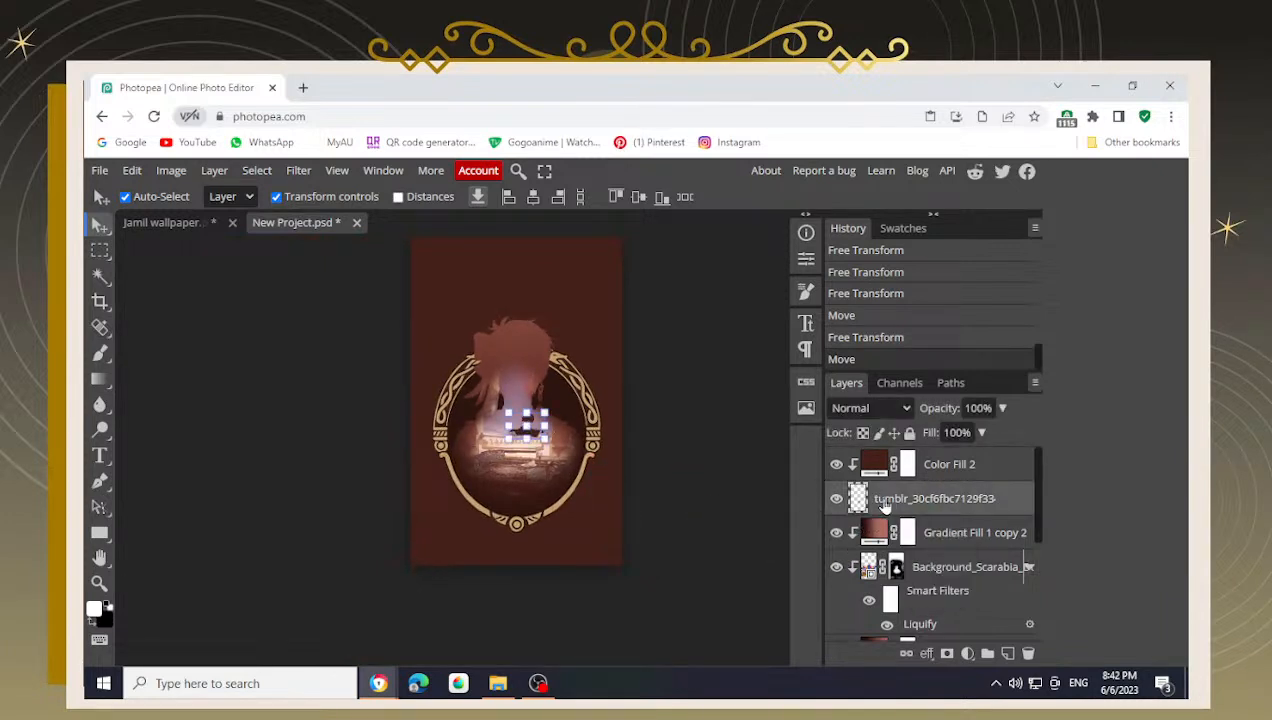
pyautogui.click(704, 495)
pyautogui.click(928, 500)
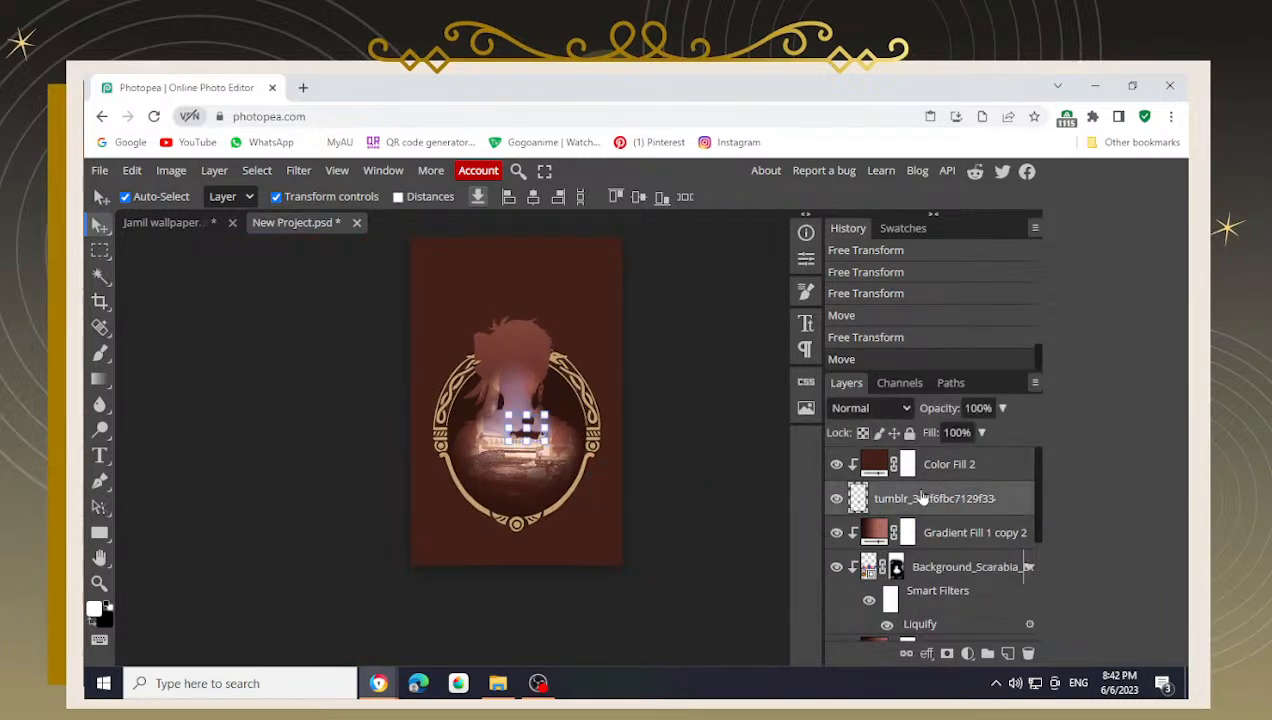
pyautogui.press('Up')
pyautogui.press('Left')
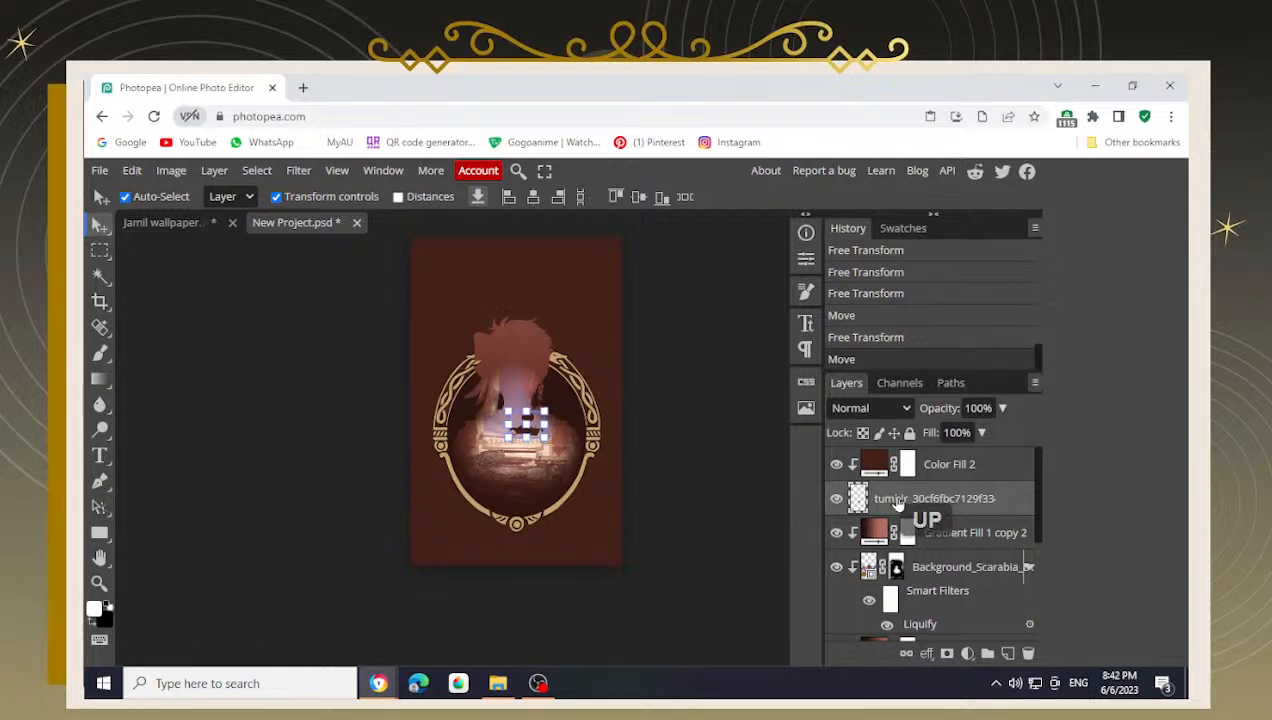
pyautogui.press('Down')
# - Lower the silhouette layer's opacity to 85% and check how it blends with the background
pyautogui.click(993, 408)
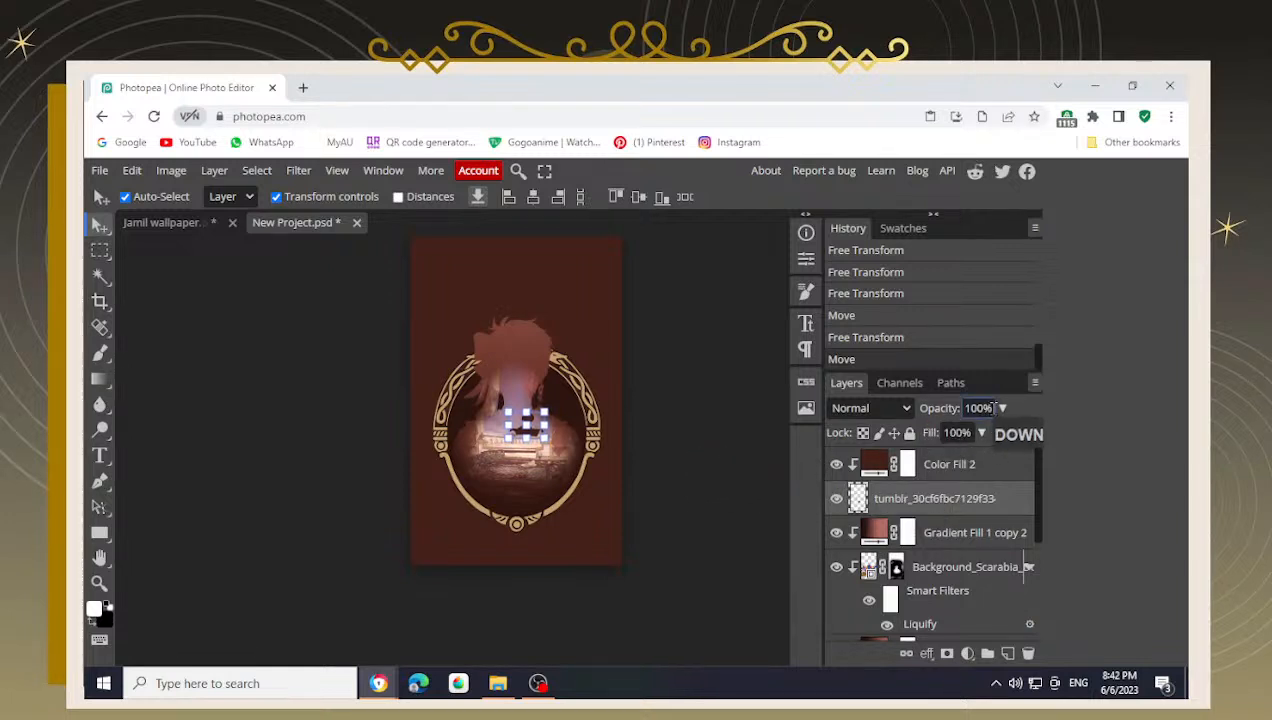
pyautogui.keyDown('alt'); pyautogui.scroll(8, 652, 438); pyautogui.keyUp('alt')
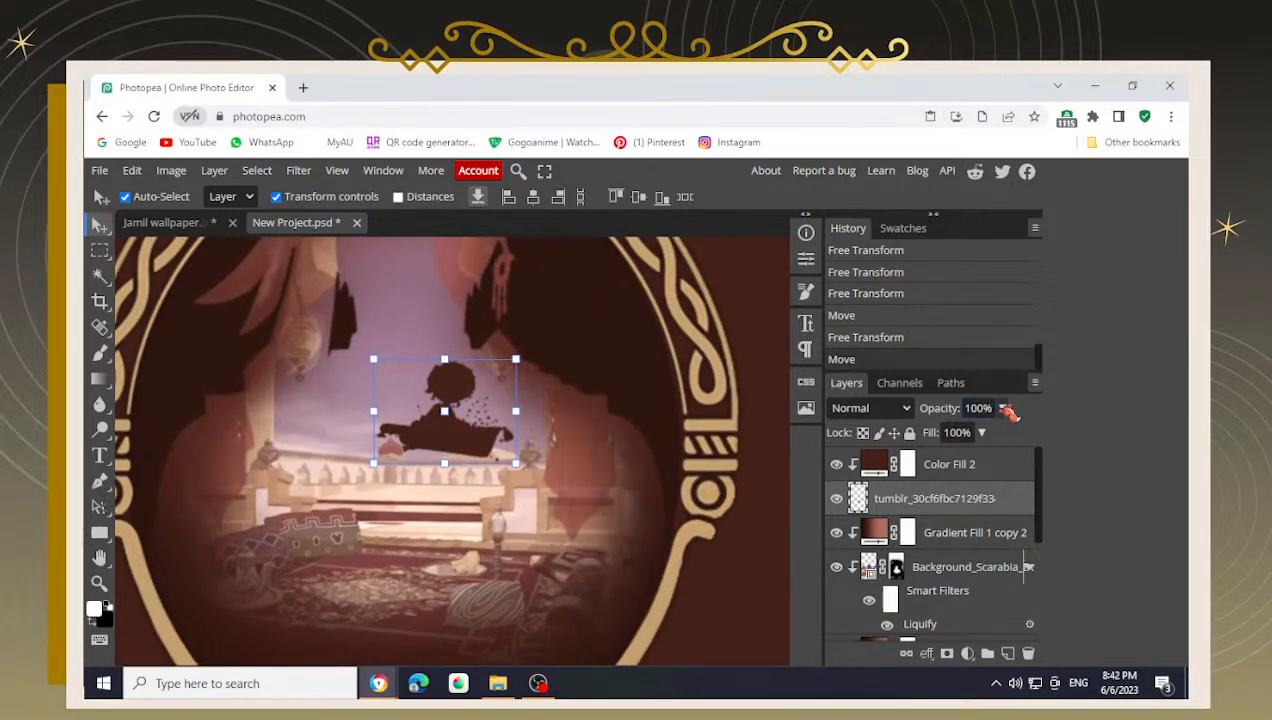
pyautogui.click(988, 438)
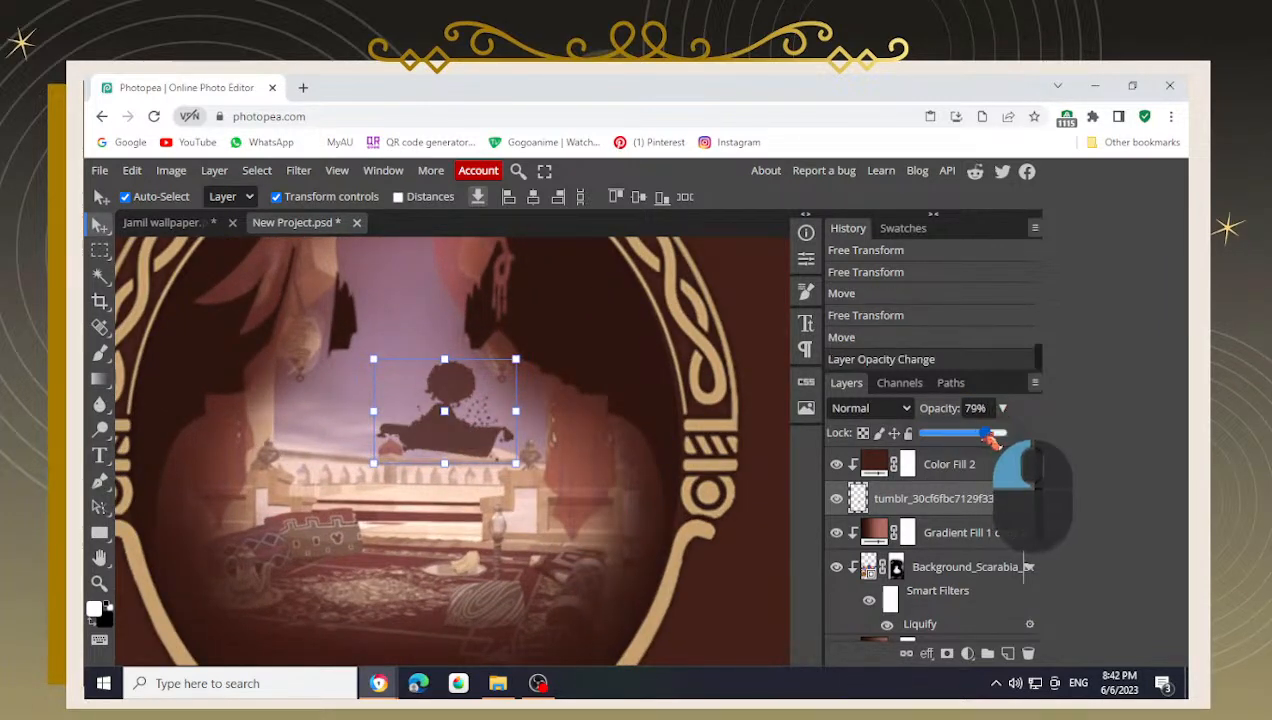
pyautogui.moveTo(991, 440); pyautogui.dragTo(998, 442)
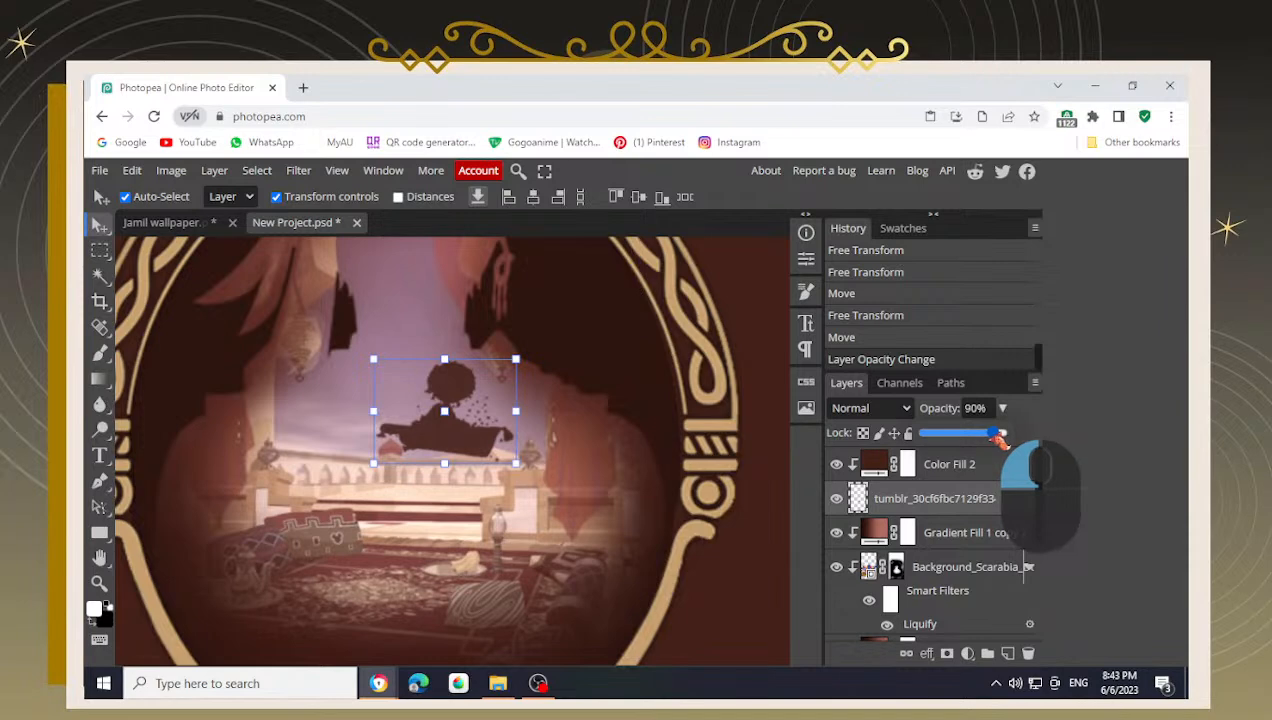
pyautogui.moveTo(997, 442); pyautogui.dragTo(990, 442)
pyautogui.scroll(-4, 562, 505)
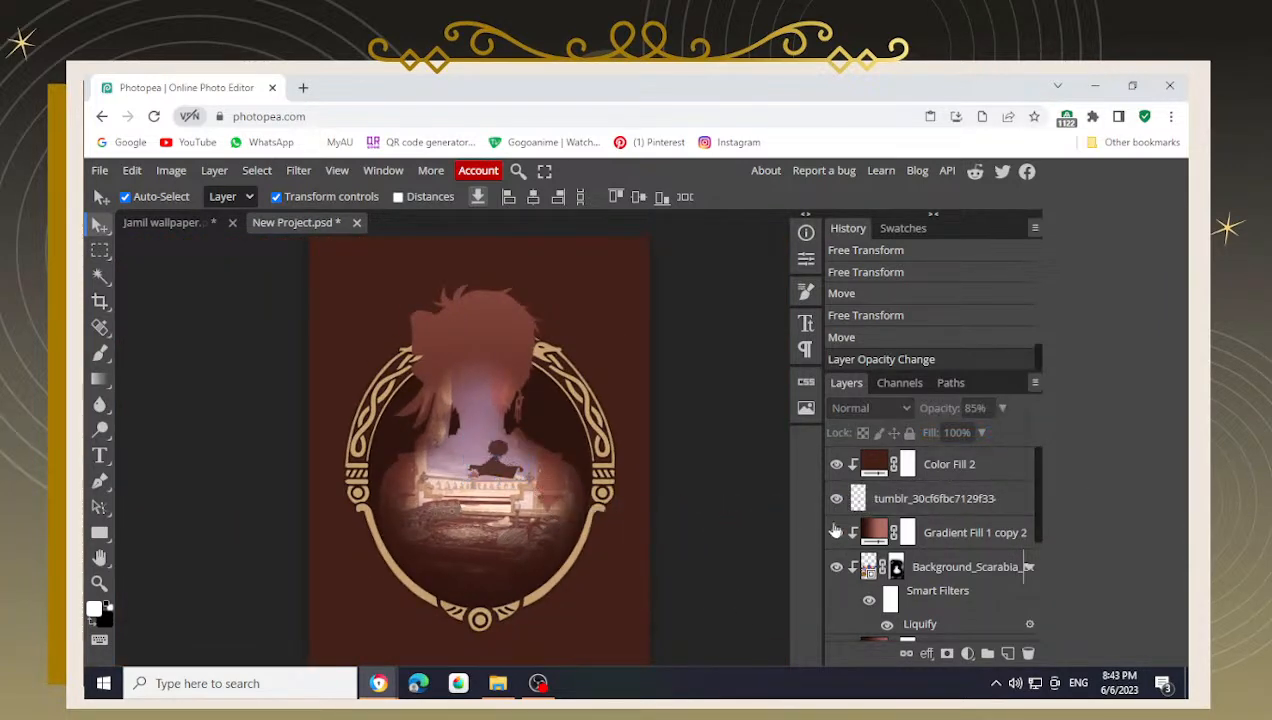
# - Raise the silhouette layer's opacity to 90% and inspect it against the balcony scene
pyautogui.click(935, 498)
pyautogui.click(1002, 408)
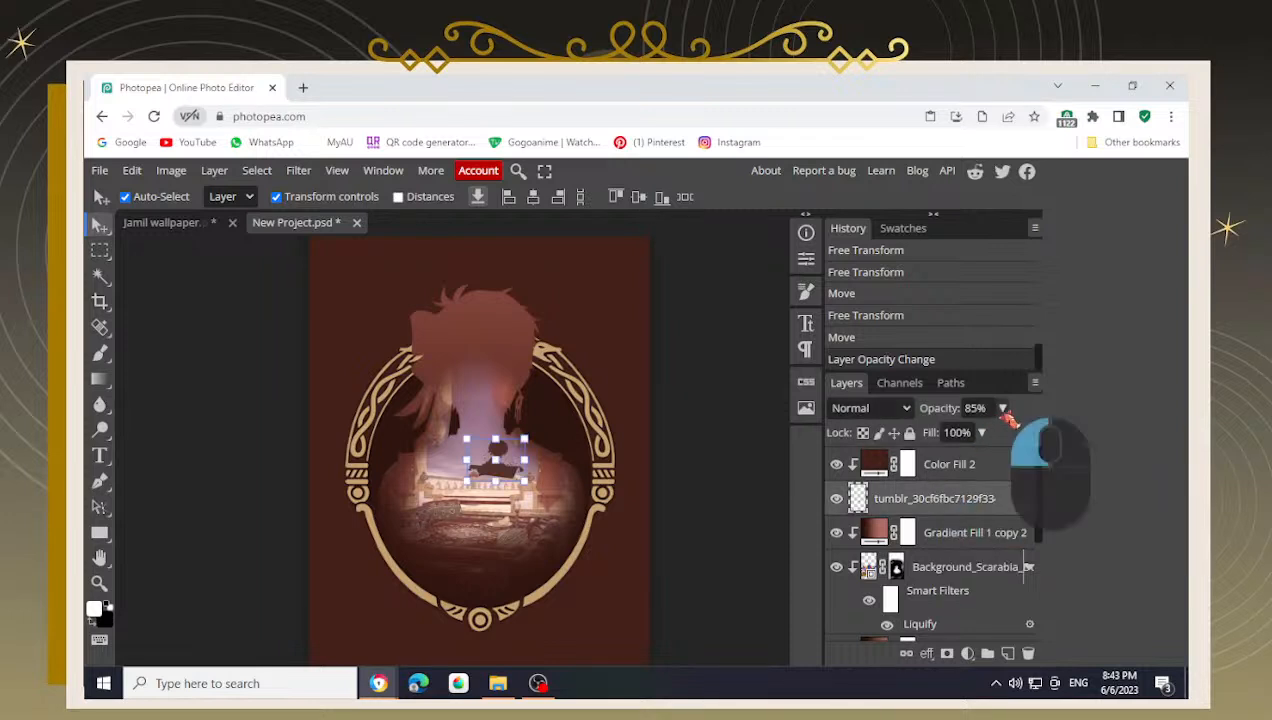
pyautogui.moveTo(990, 434); pyautogui.dragTo(1000, 434)
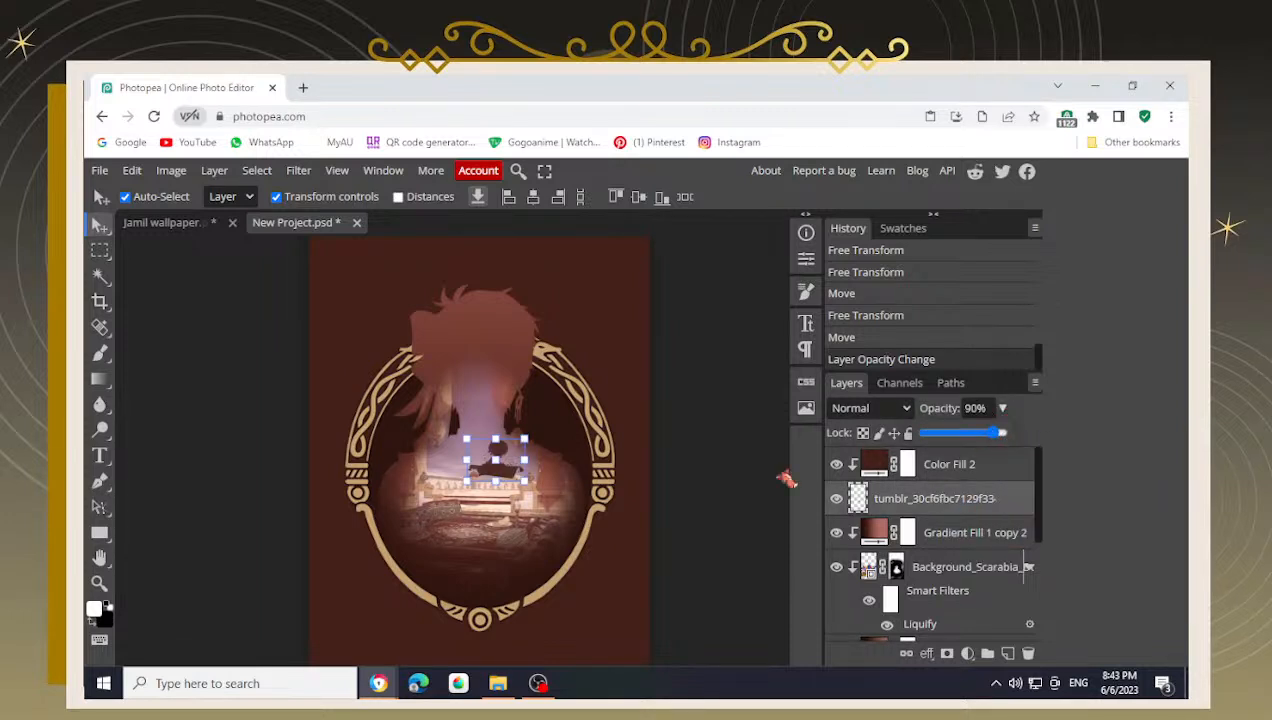
pyautogui.click(742, 471)
pyautogui.scroll(4, 480, 509)
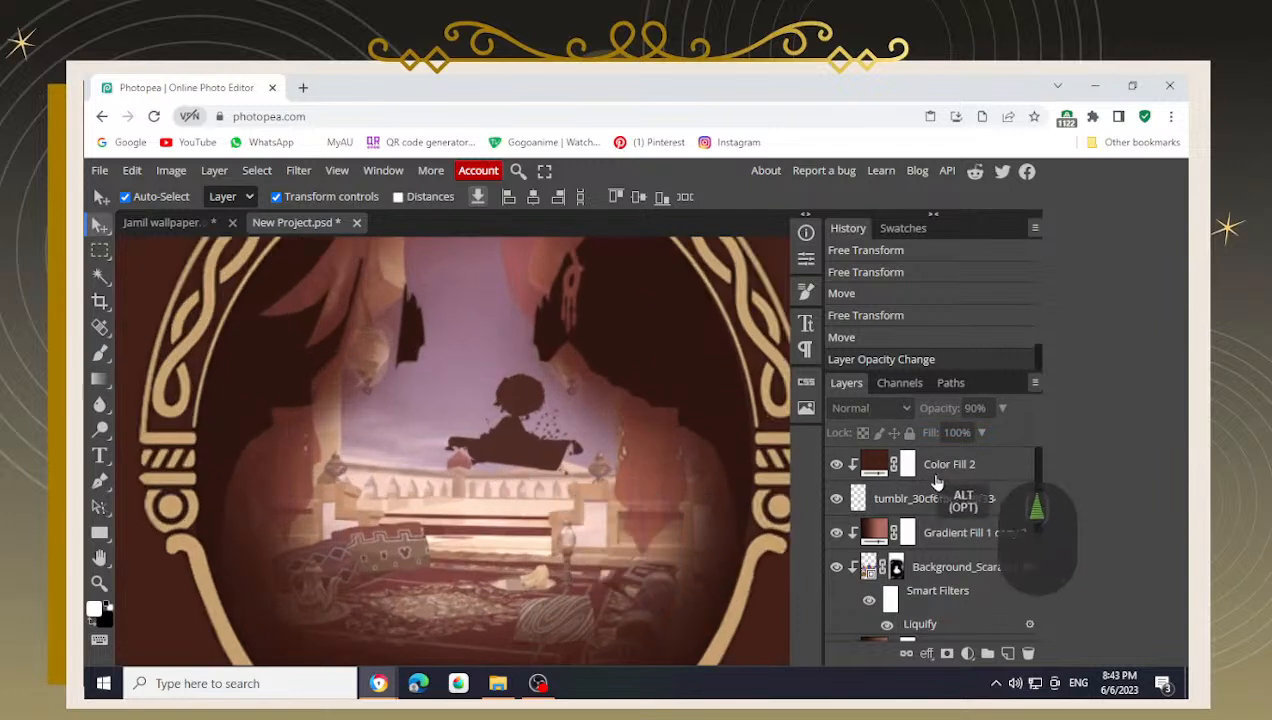
# - Rotate the silhouette layer 1.1° and shift it down and right to X 615 px, Y 1216 px
pyautogui.click(960, 500)
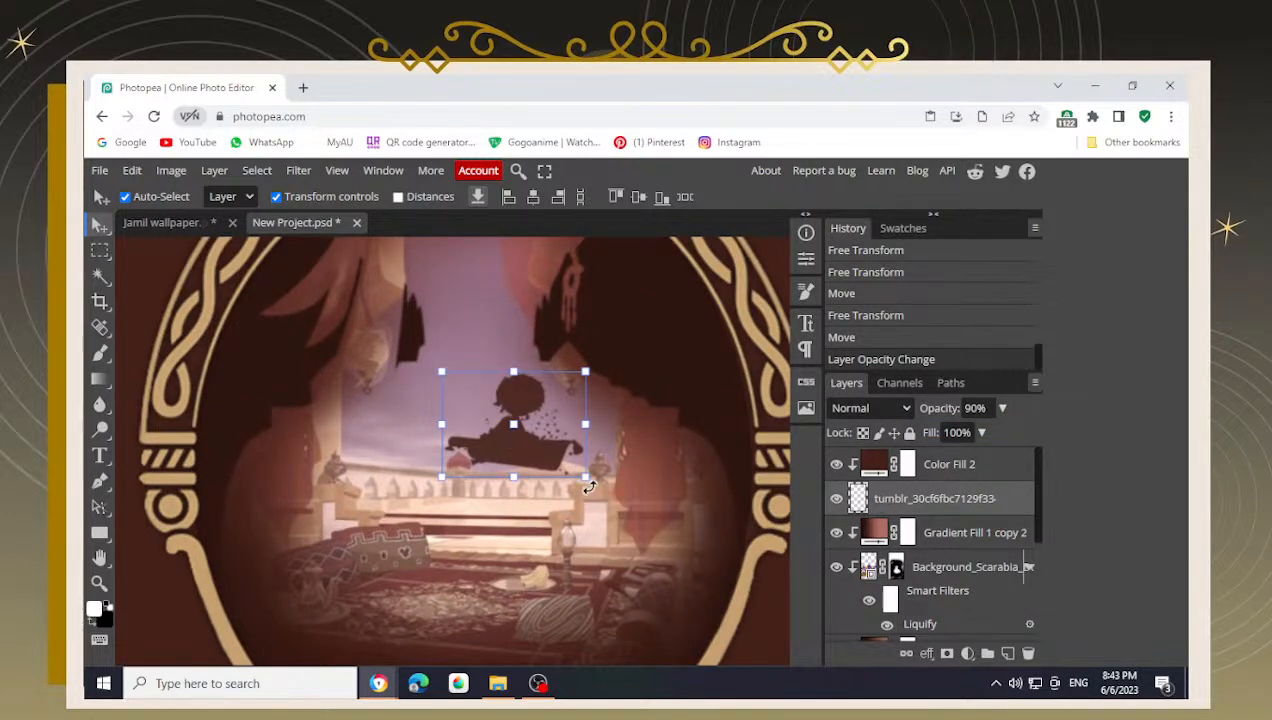
pyautogui.moveTo(590, 487)
pyautogui.mouseDown()
pyautogui.moveTo(603, 498)
pyautogui.moveTo(580, 473)
pyautogui.mouseUp()
pyautogui.press('Up')
pyautogui.press('Right')
pyautogui.press('Right')
pyautogui.press('Right')
pyautogui.press('Right')
pyautogui.press('Right')
pyautogui.press('Down')
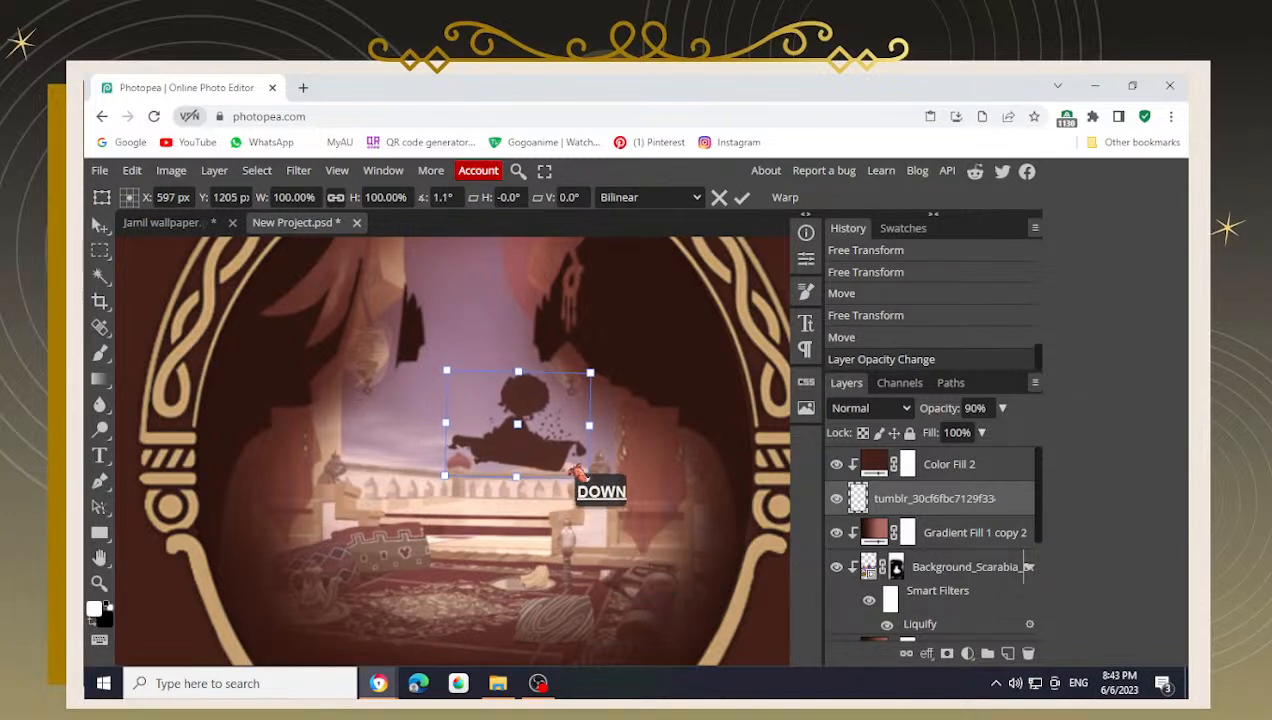
pyautogui.press('Down')
pyautogui.press('Down')
pyautogui.press('Down')
pyautogui.press('Down')
pyautogui.press('Down')
pyautogui.press('Down')
pyautogui.press('Down')
pyautogui.press('Down')
pyautogui.press('Down')
pyautogui.press('Down')
pyautogui.press('Down')
pyautogui.press('Right')
pyautogui.press('Right')
pyautogui.press('Right')
pyautogui.press('Right')
pyautogui.press('Right')
pyautogui.press('Right')
pyautogui.press('Right')
pyautogui.press('Right')
pyautogui.press('Right')
pyautogui.press('Right')
pyautogui.press('Right')
pyautogui.press('Right')
pyautogui.press('Right')
pyautogui.press('Right')
pyautogui.press('Right')
pyautogui.press('Right')
pyautogui.press('Right')
pyautogui.press('Right')
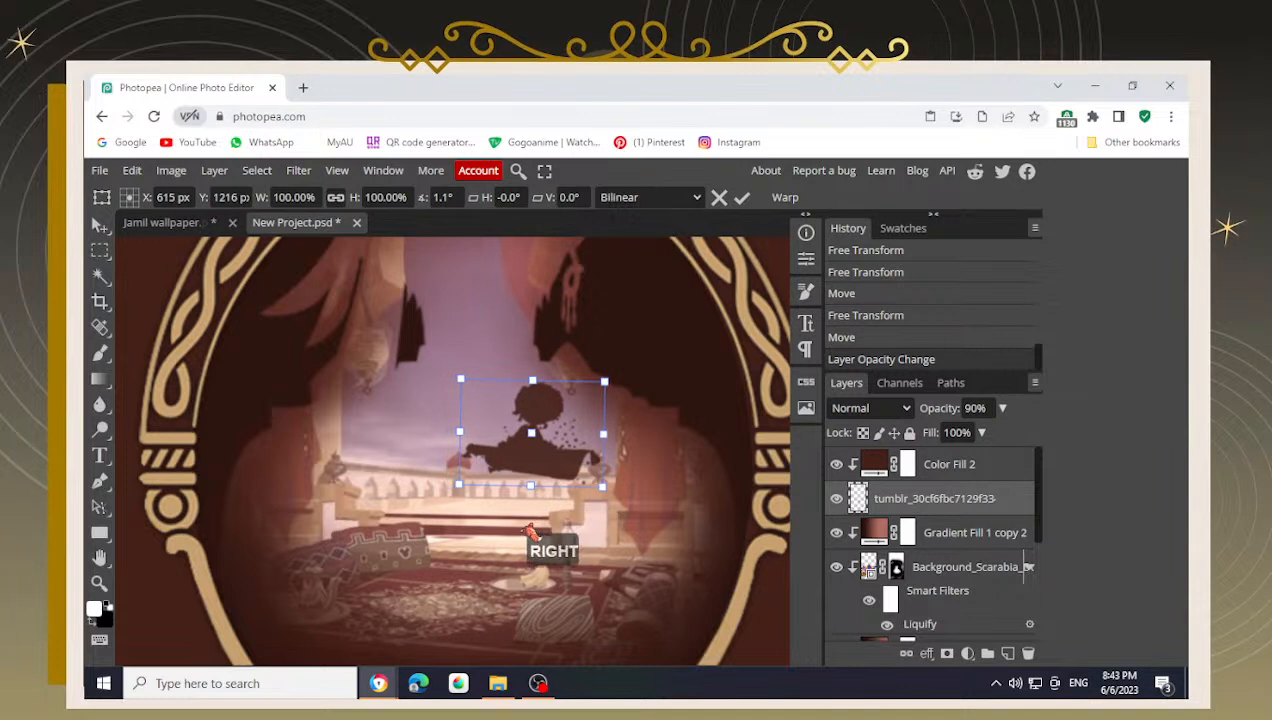
# - Fine-tune the rotated silhouette's position to X 606 px, Y 1216 px, apply the transform, and check the whole wallpaper
pyautogui.press('Left')
pyautogui.press('Left')
pyautogui.press('Down')
pyautogui.press('Down')
pyautogui.press('Down')
pyautogui.press('Left')
pyautogui.press('Left')
pyautogui.press('Up')
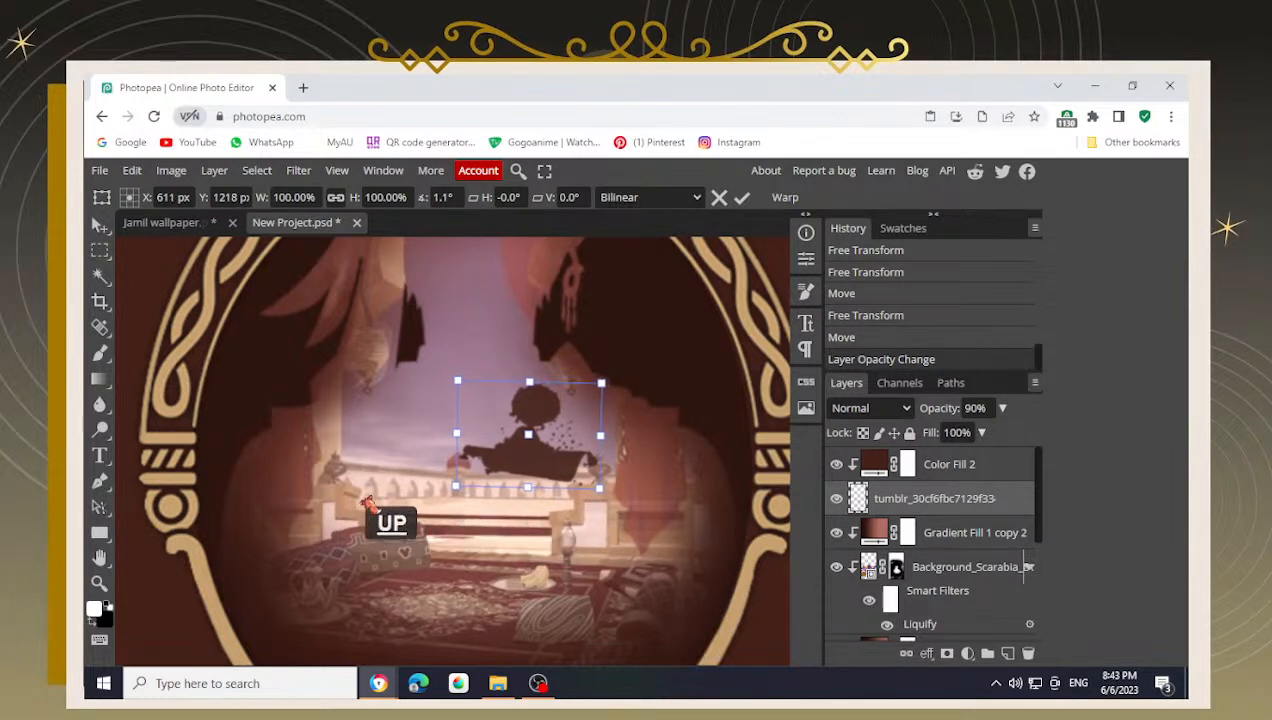
pyautogui.press('Up')
pyautogui.press('Up')
pyautogui.press('Left')
pyautogui.press('Left')
pyautogui.press('Left')
pyautogui.press('Left')
pyautogui.press('Left')
pyautogui.press('Left')
pyautogui.press('Left')
pyautogui.press('Left')
pyautogui.press('Left')
pyautogui.press('Left')
pyautogui.press('Left')
pyautogui.press('Left')
pyautogui.press('Left')
pyautogui.press('Left')
pyautogui.press('Left')
pyautogui.press('Left')
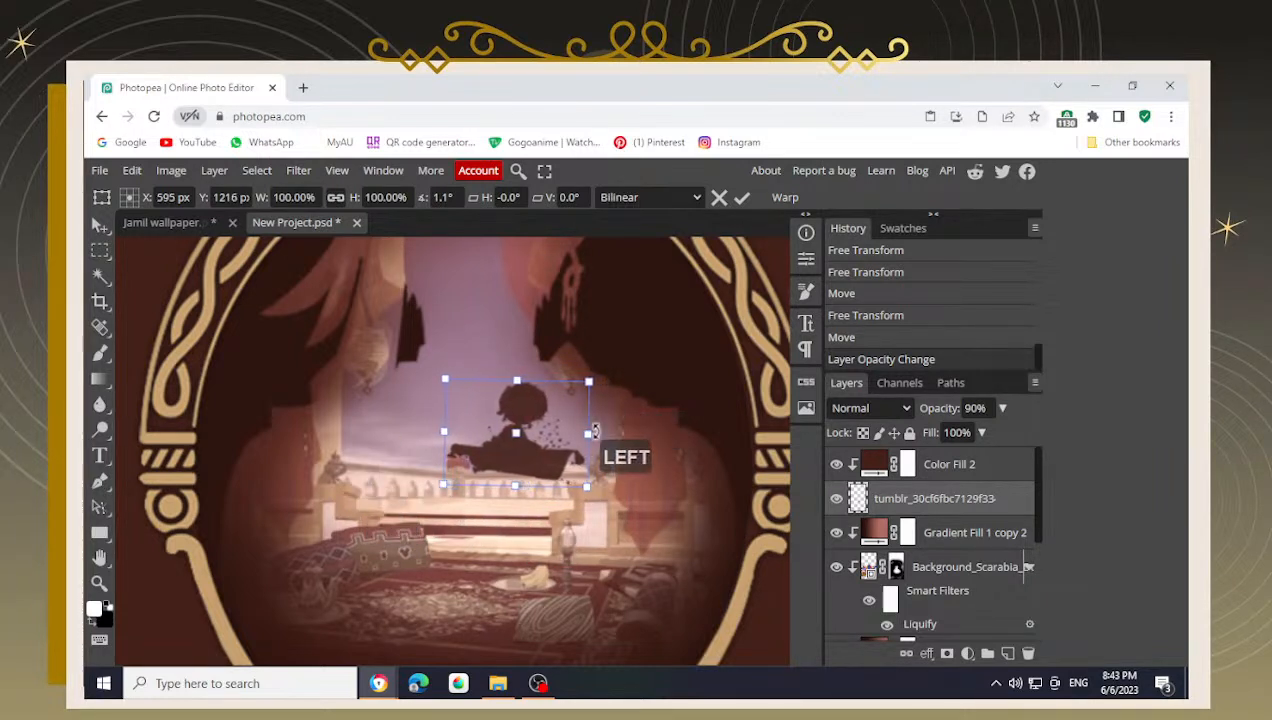
pyautogui.press('Right')
pyautogui.press('Right')
pyautogui.press('Right')
pyautogui.press('Right')
pyautogui.press('Right')
pyautogui.press('Right')
pyautogui.press('Right')
pyautogui.press('Right')
pyautogui.press('Right')
pyautogui.press('Right')
pyautogui.press('Right')
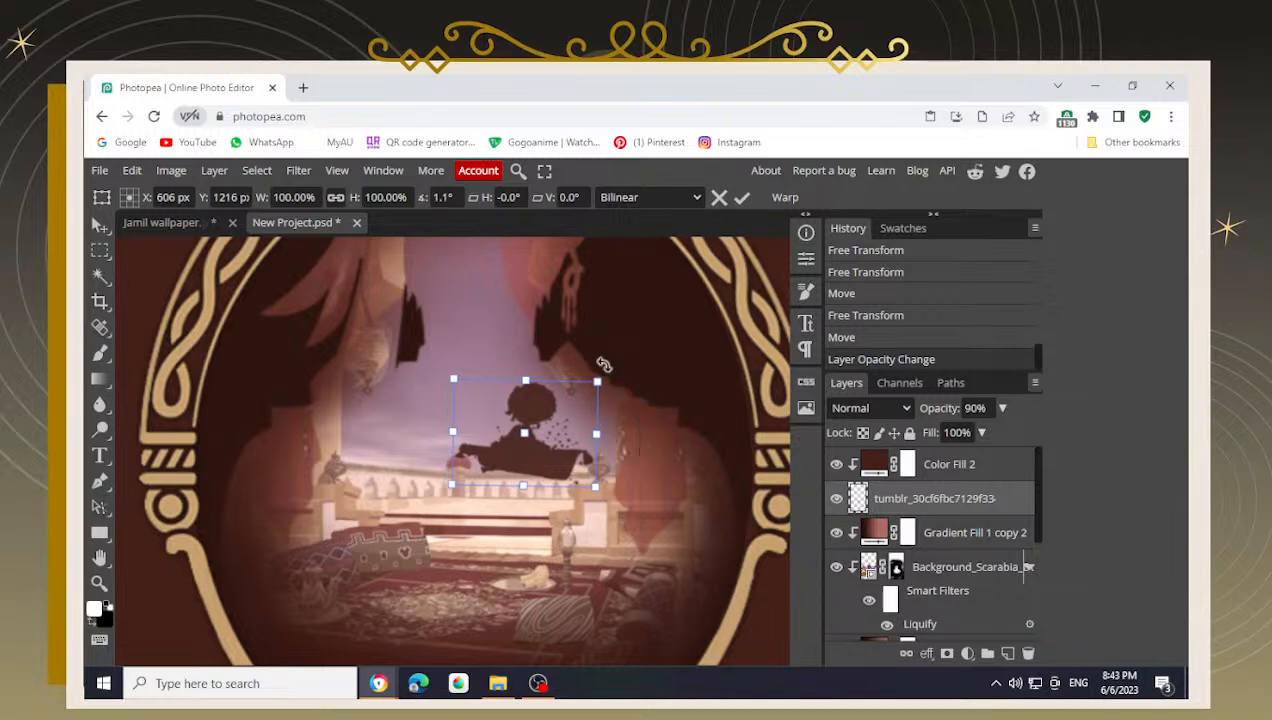
pyautogui.scroll(-5, 604, 364)
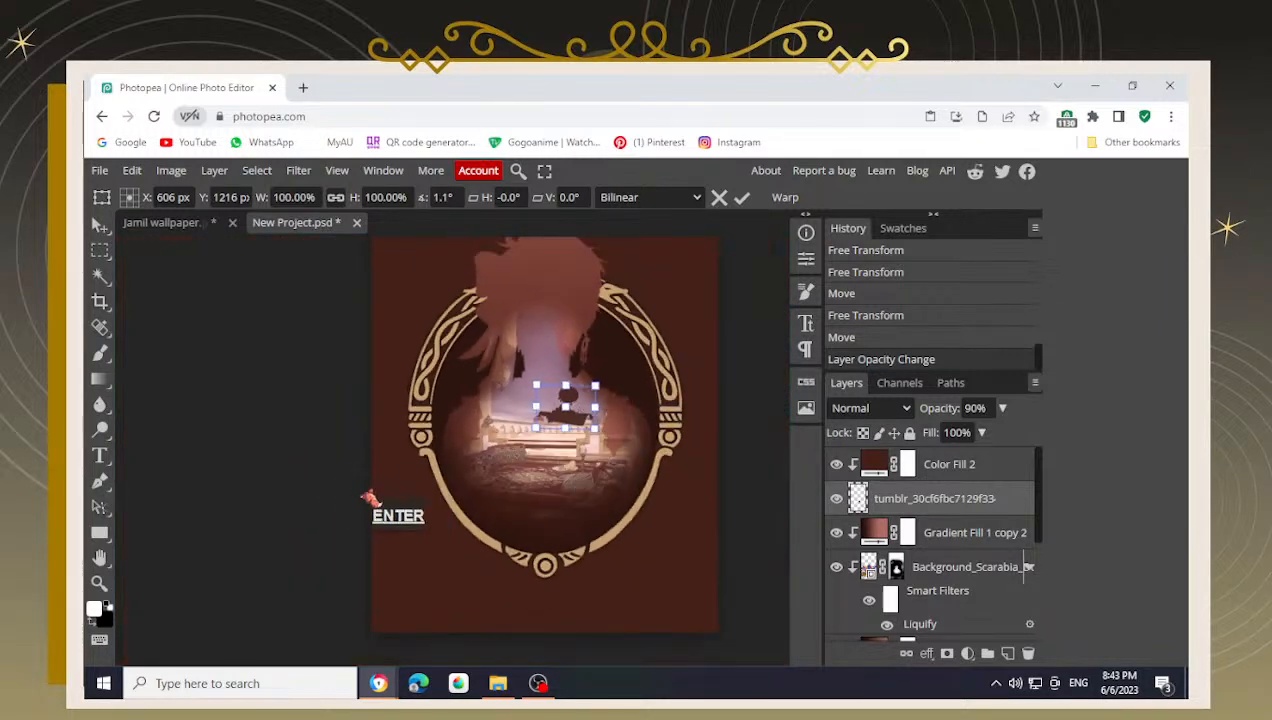
pyautogui.press('Return')
pyautogui.click(315, 490)
pyautogui.scroll(-3, 350, 489)
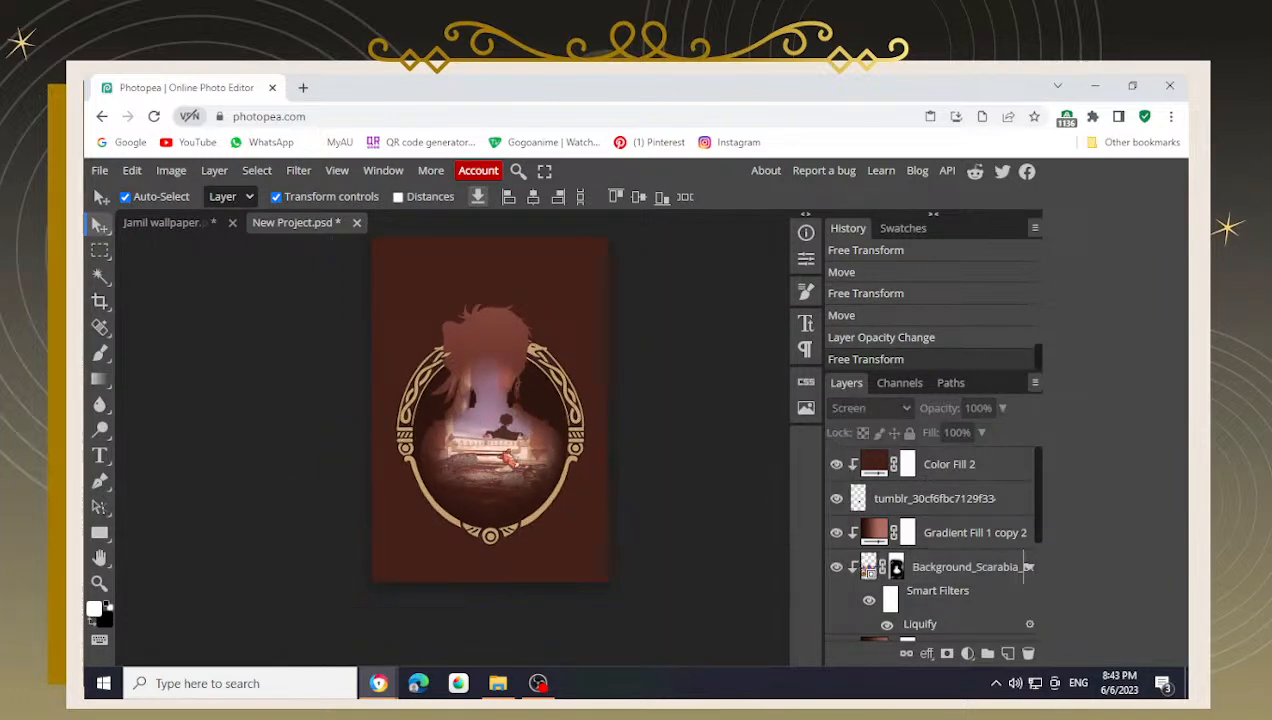
# - Reselect the silhouette layer and nudge it down slightly so the carpet overlaps the balcony railing
pyautogui.scroll(5, 508, 458)
pyautogui.click(540, 448)
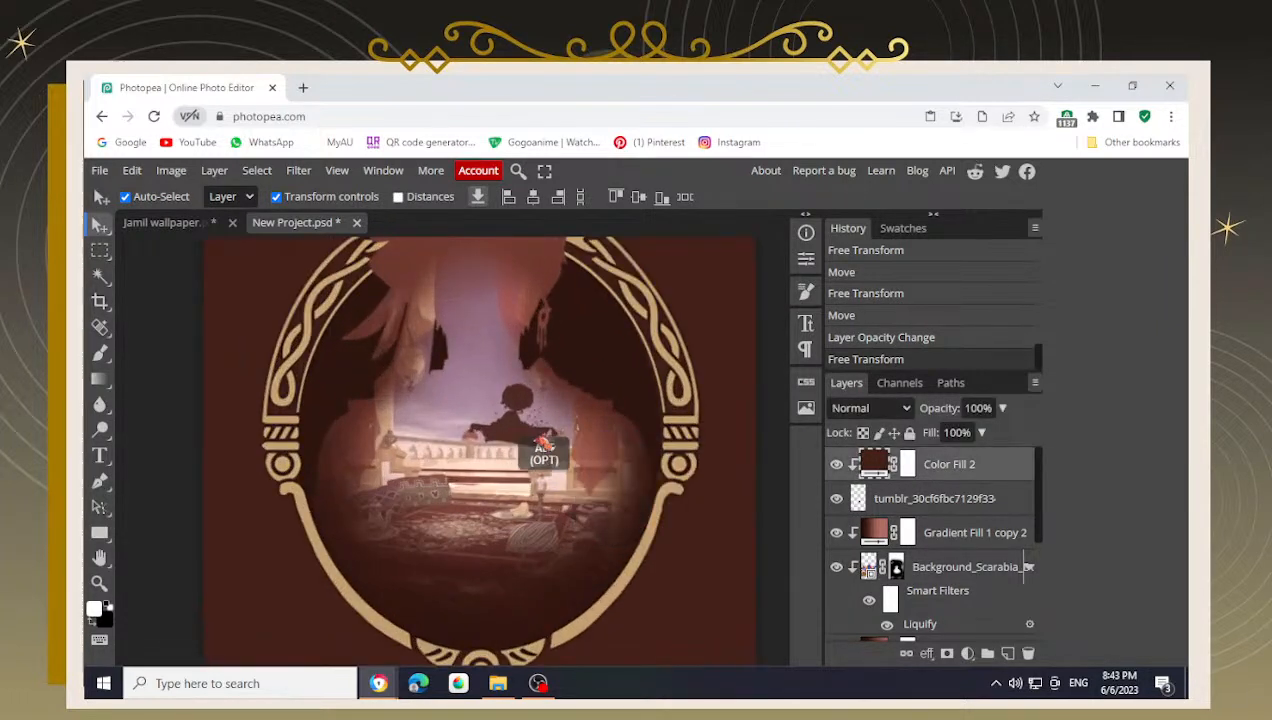
pyautogui.click(877, 502)
pyautogui.press('Down')
pyautogui.press('Down')
pyautogui.press('Down')
pyautogui.press('Down')
pyautogui.press('Down')
pyautogui.press('Down')
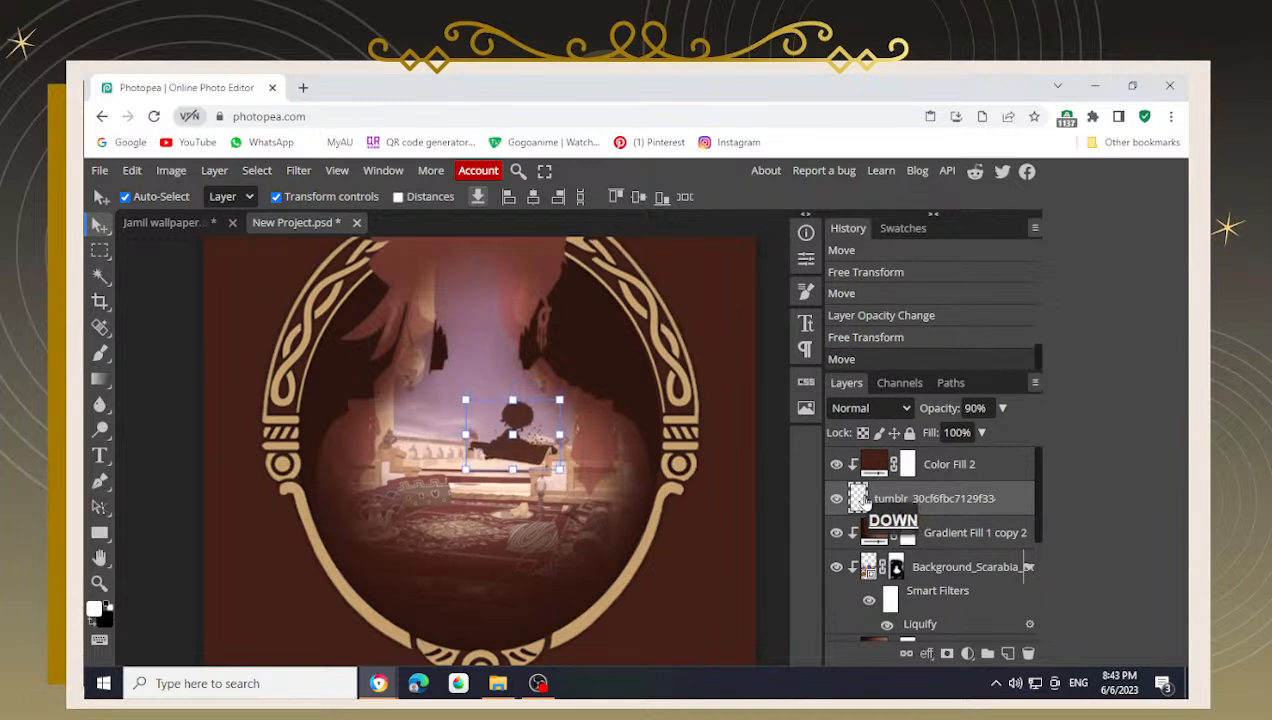
pyautogui.press('Down')
pyautogui.press('Down')
pyautogui.press('Down')
pyautogui.press('Down')
# - Set the silhouette layer's opacity to 99% and check the result in the oval frame
pyautogui.click(1002, 410)
pyautogui.click(993, 434)
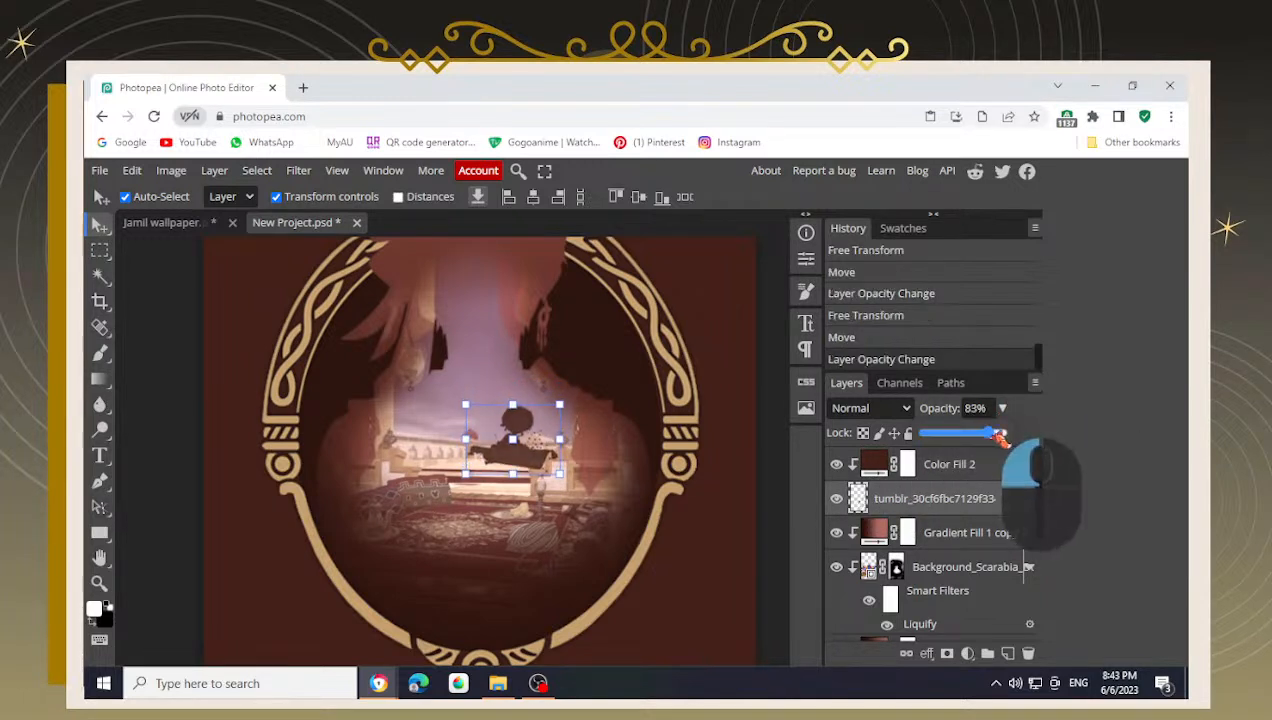
pyautogui.moveTo(1000, 436); pyautogui.dragTo(1003, 436)
pyautogui.scroll(-2, 137, 550)
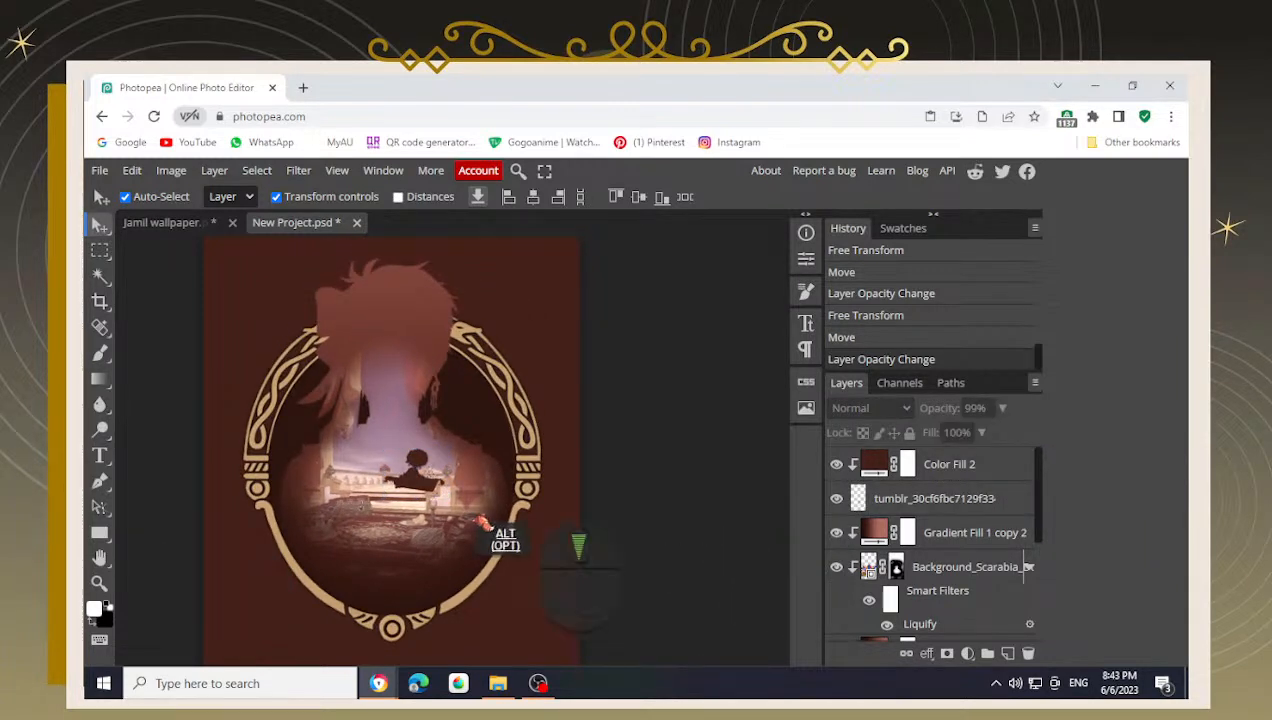
# - Nudge the carpet silhouette layer slightly left and up over the balcony and check it against the whole wallpaper
pyautogui.scroll(-2, 505, 540)
pyautogui.scroll(1, 437, 480)
pyautogui.scroll(1, 437, 480)
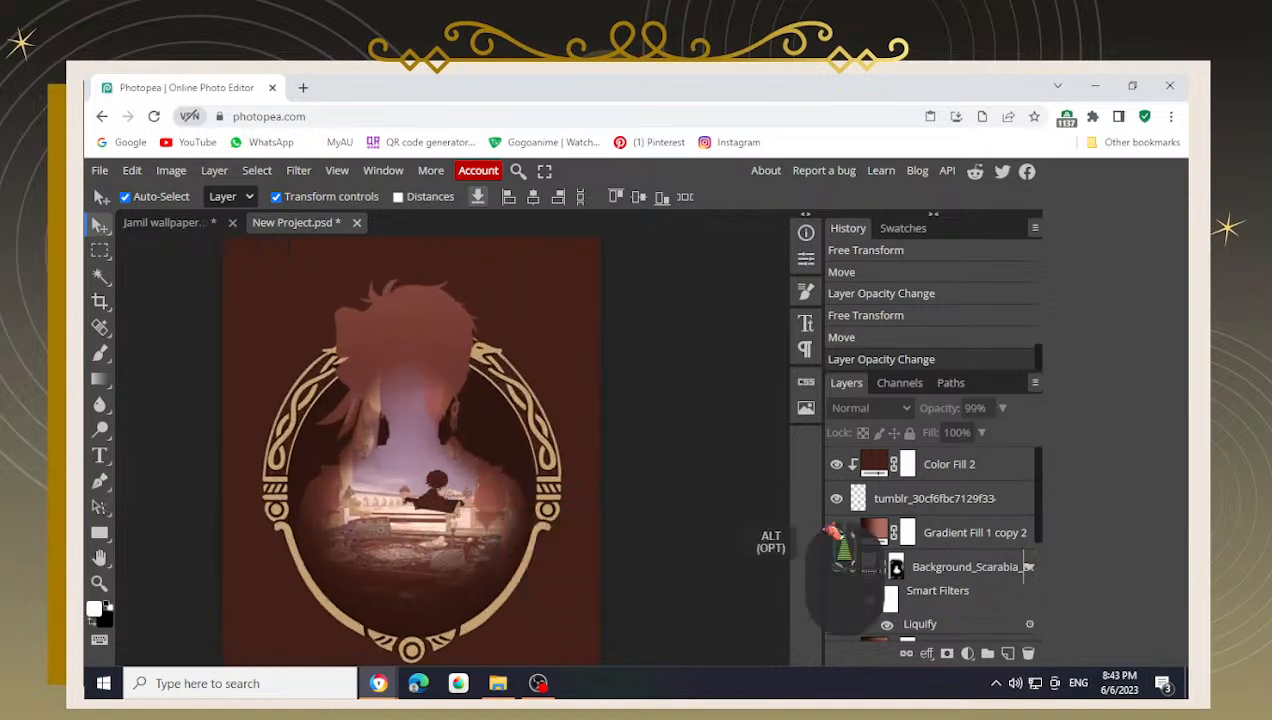
pyautogui.click(903, 503)
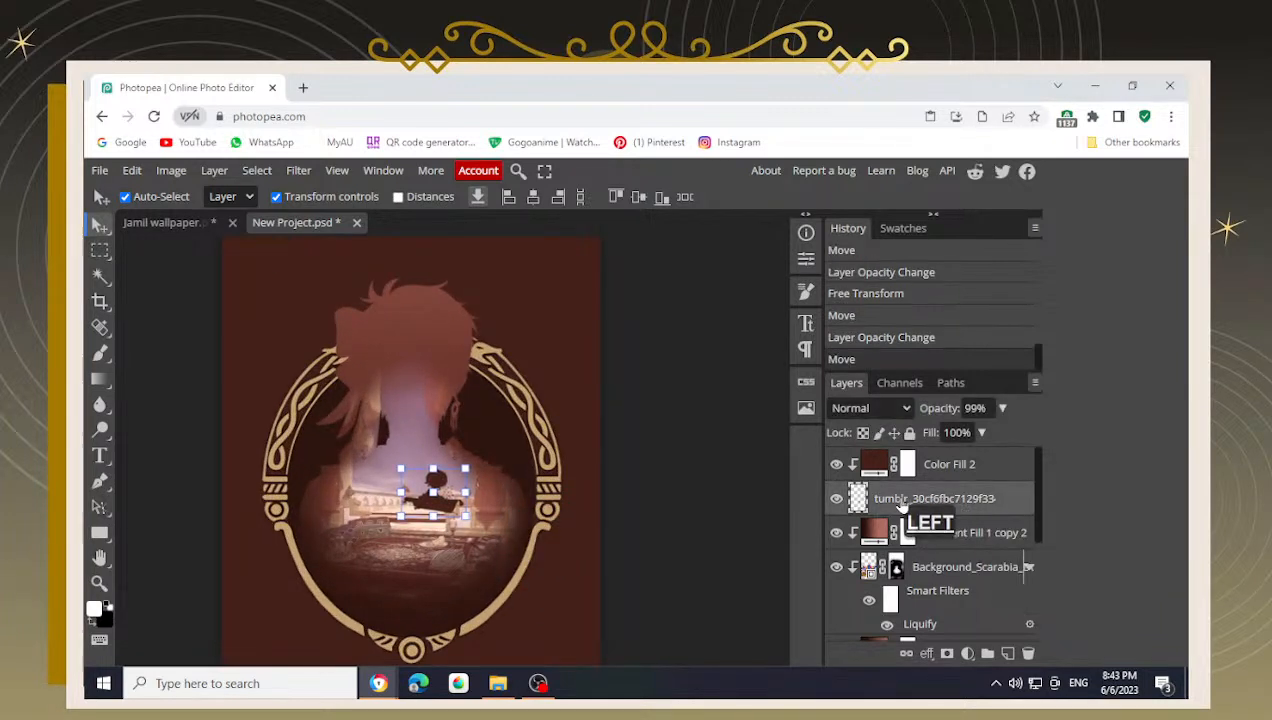
pyautogui.press('Left')
pyautogui.press('Up')
pyautogui.click(700, 515)
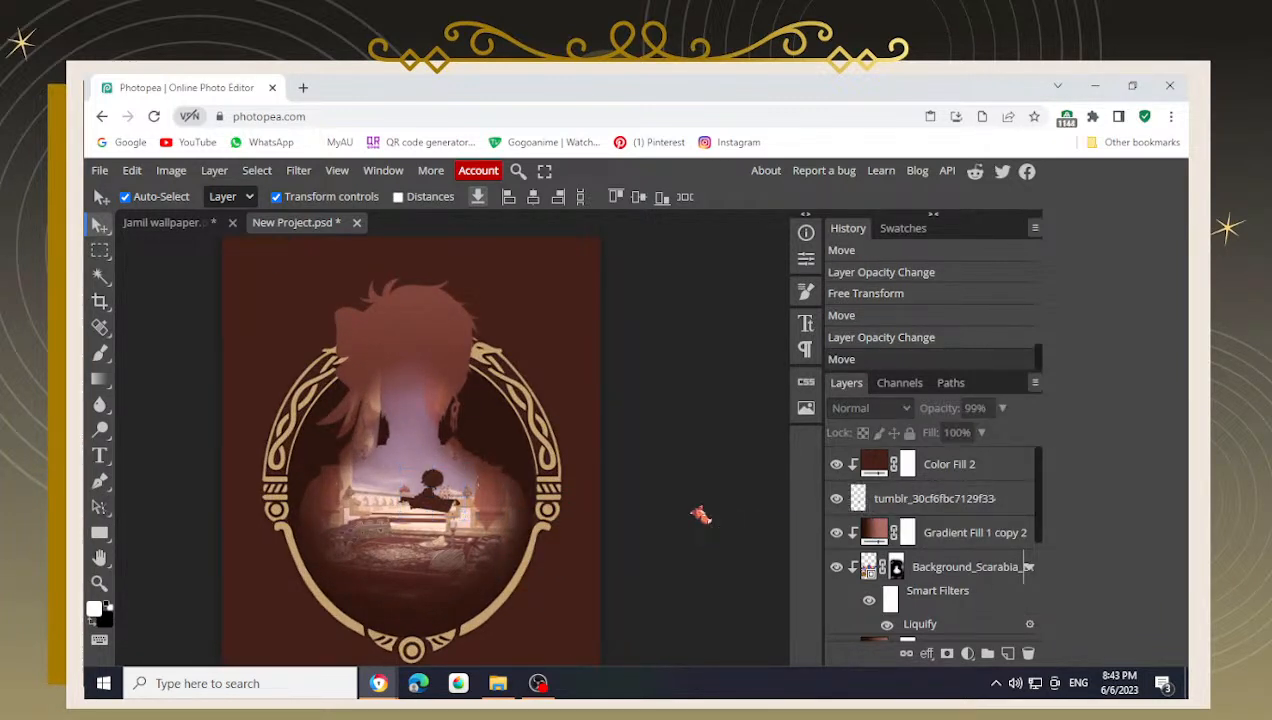
pyautogui.scroll(-1, 437, 551)
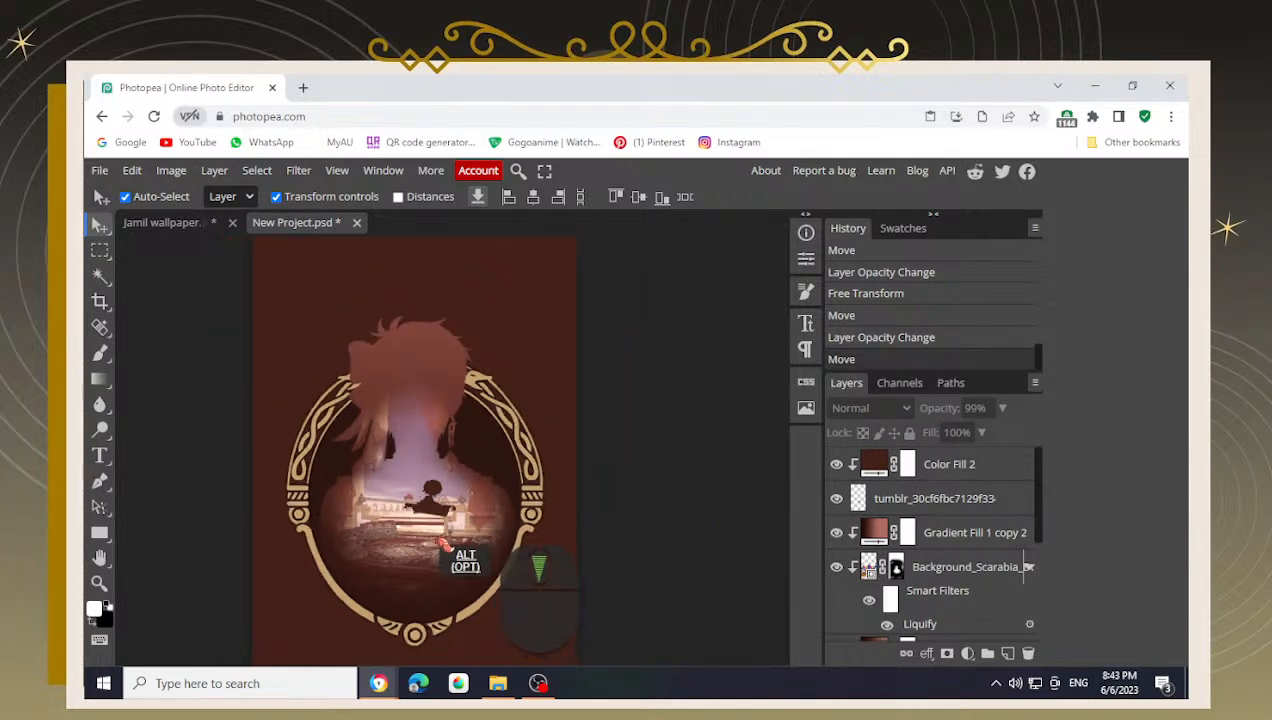
pyautogui.scroll(-2, 438, 535)
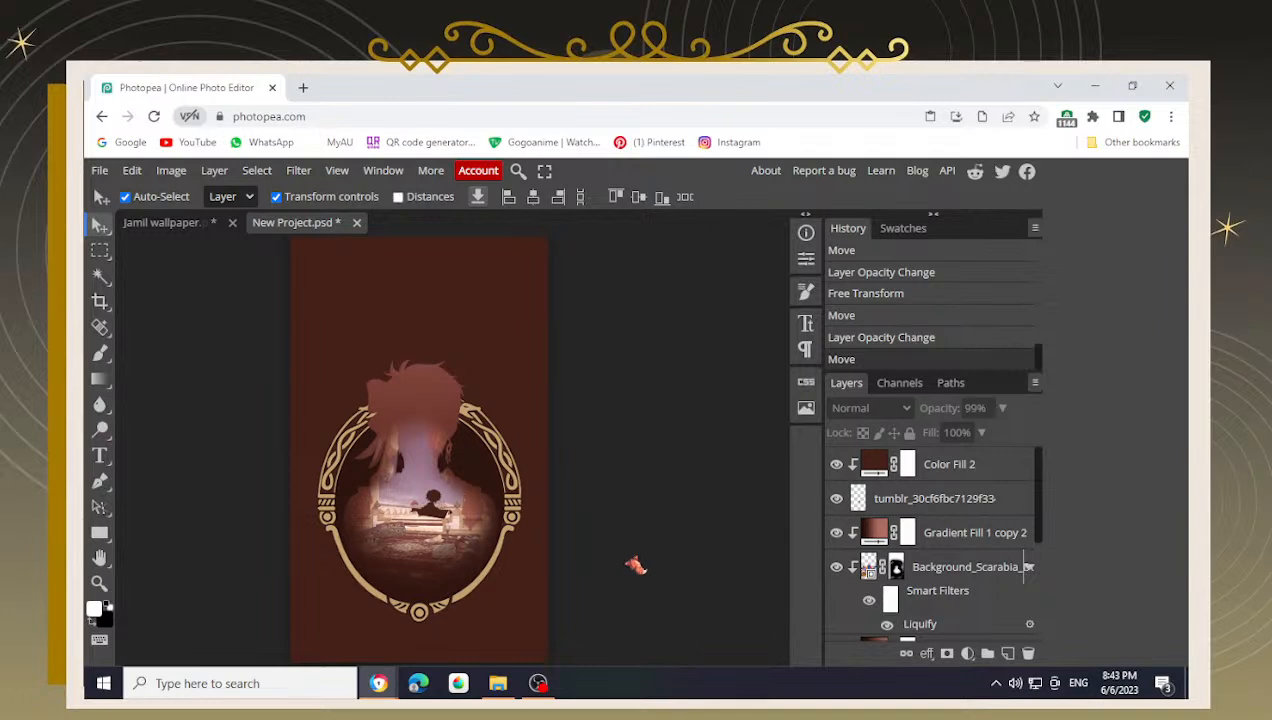
# - Reselect the carpet silhouette layer and fine-tune its position with small nudges, ending slightly farther right and up
pyautogui.scroll(2, 410, 495)
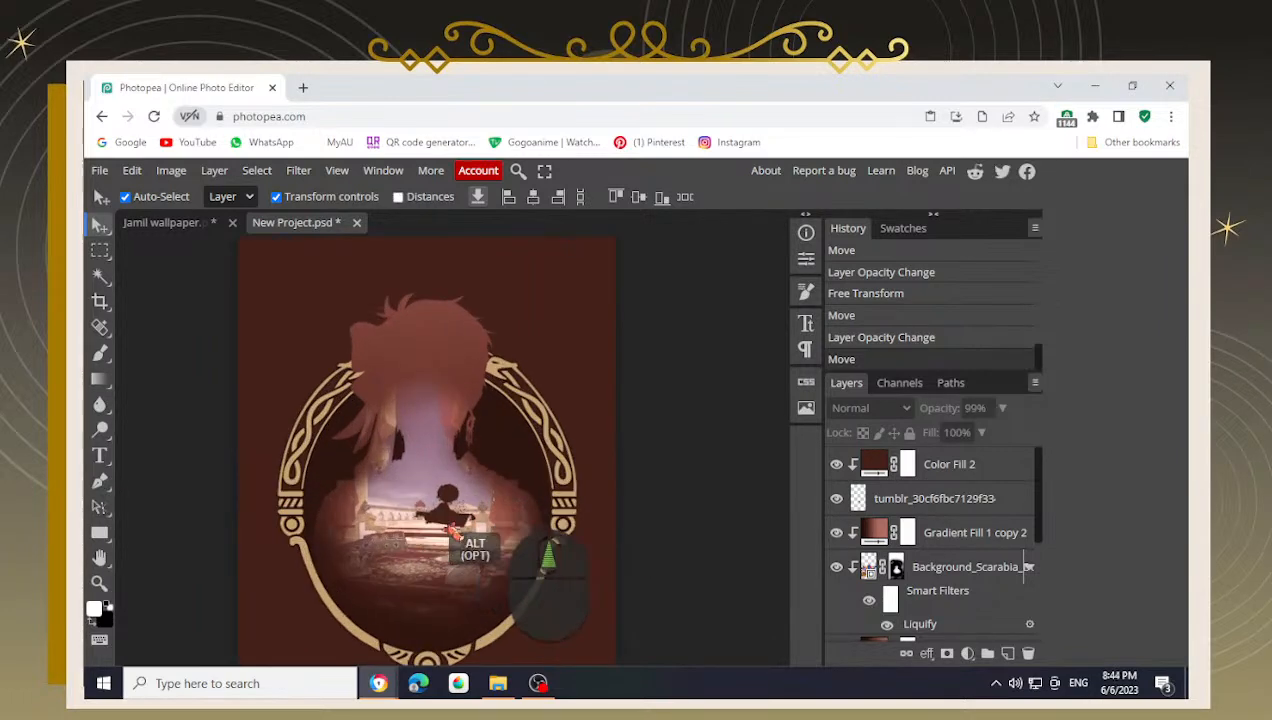
pyautogui.scroll(2, 450, 530)
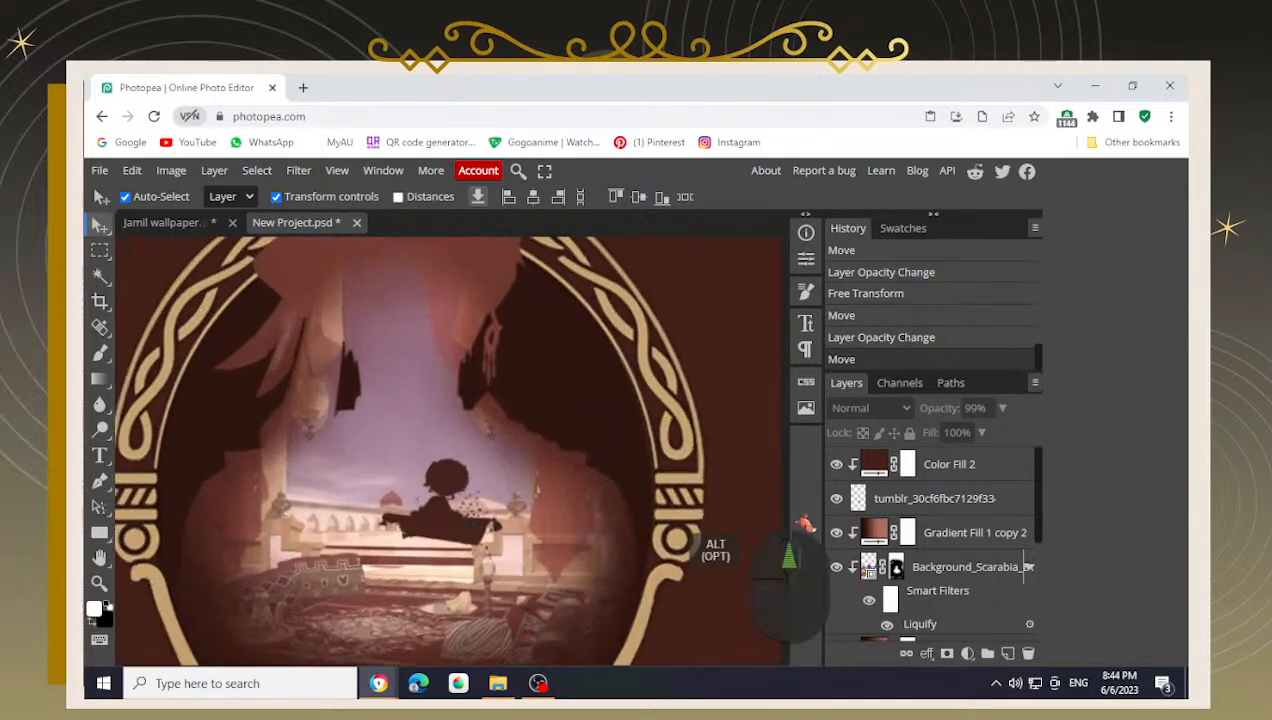
pyautogui.click(876, 508)
pyautogui.press('Down')
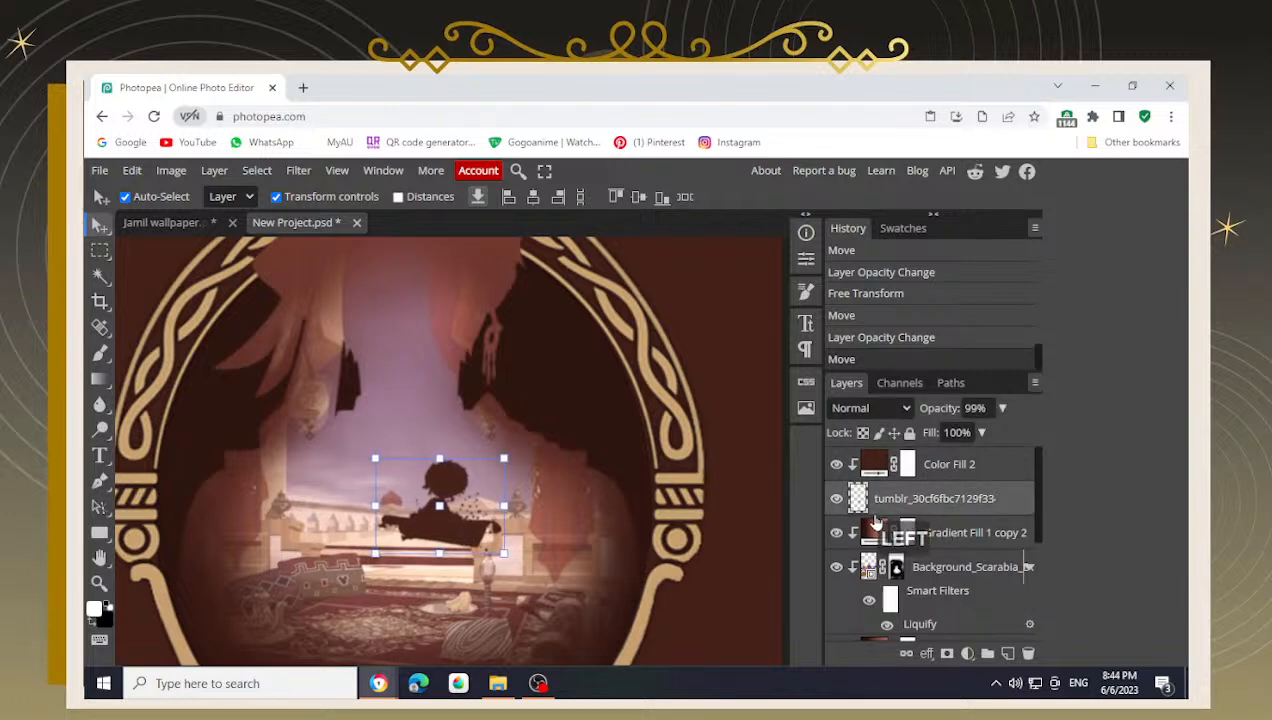
pyautogui.press('Left')
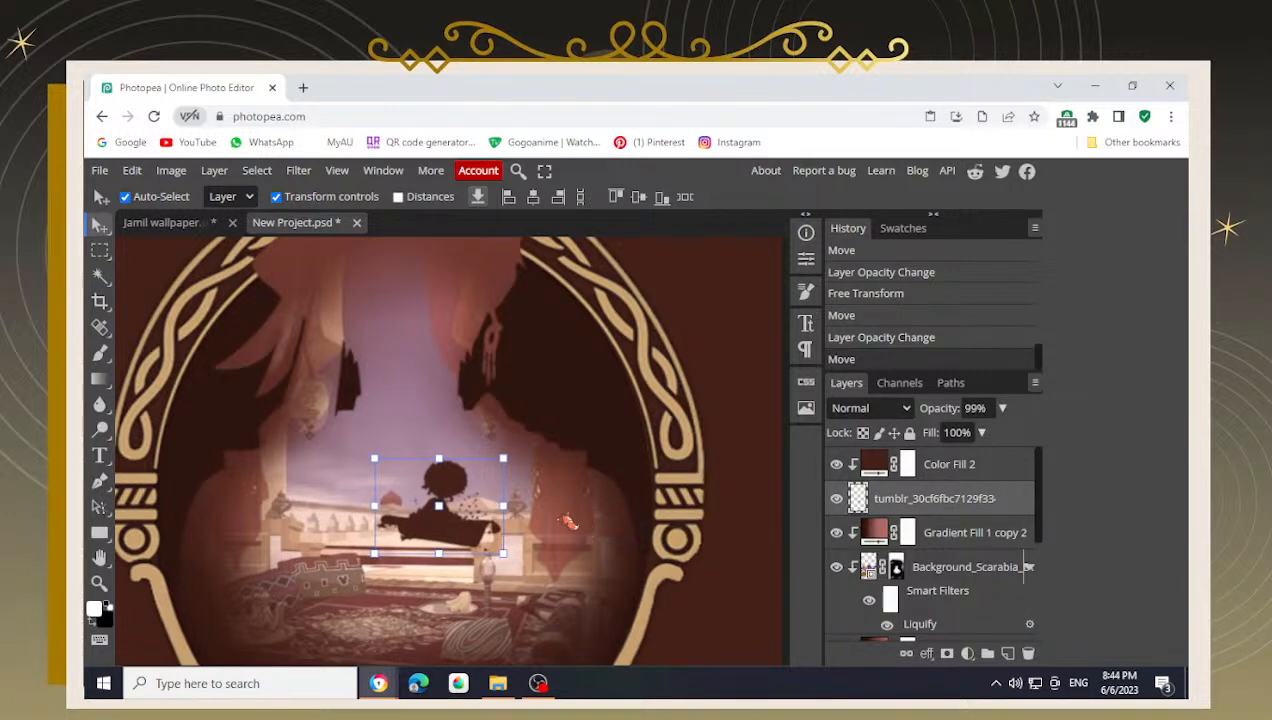
pyautogui.press('Right')
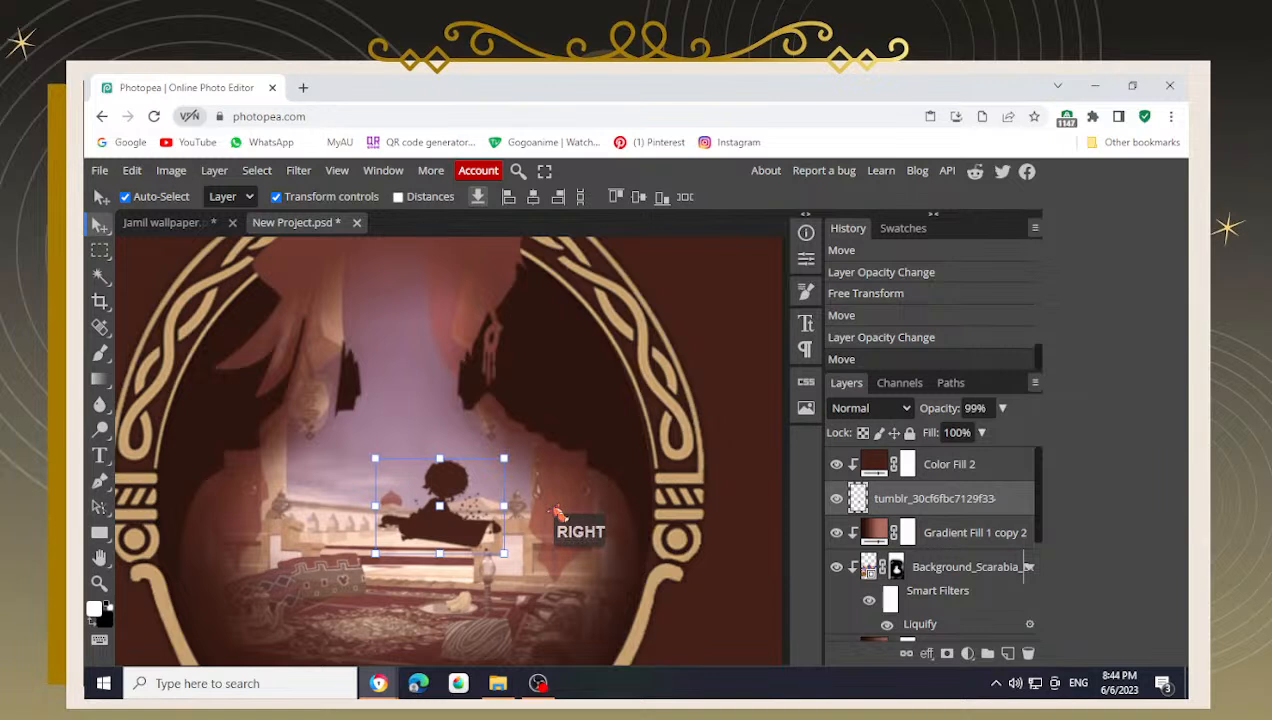
pyautogui.press('Right')
pyautogui.press('Up')
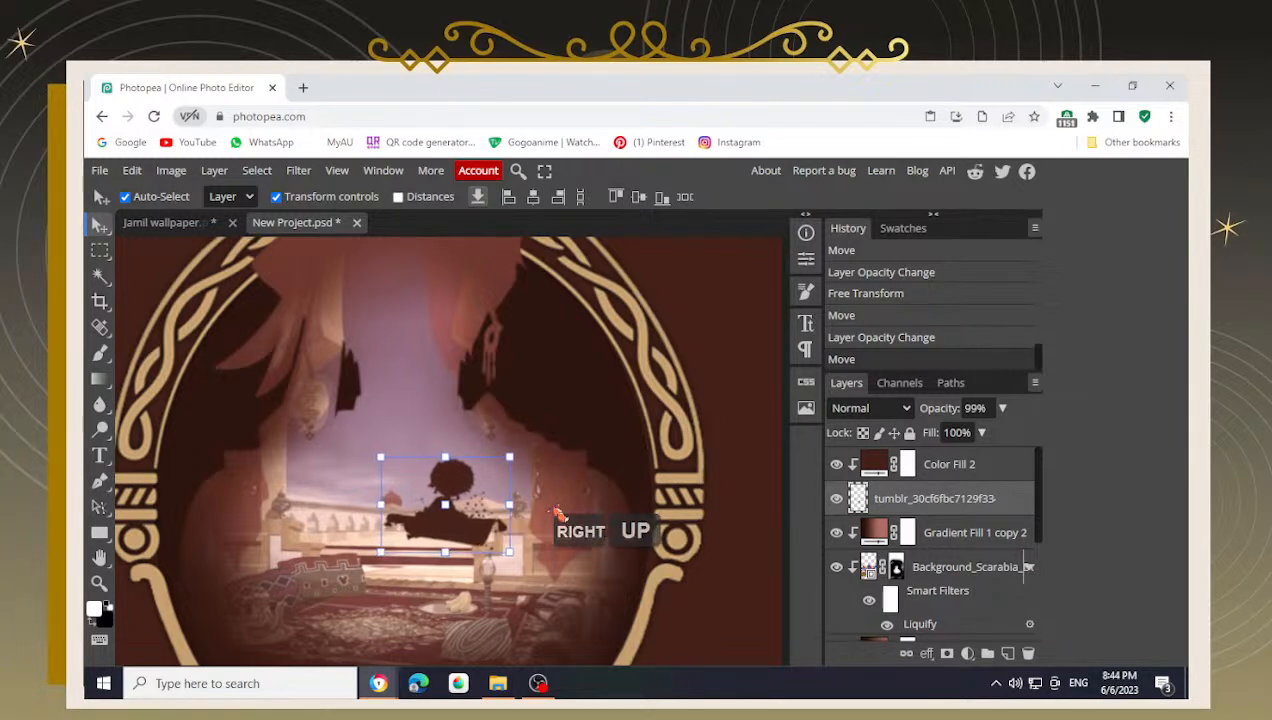
pyautogui.press('Left')
pyautogui.press('Up')
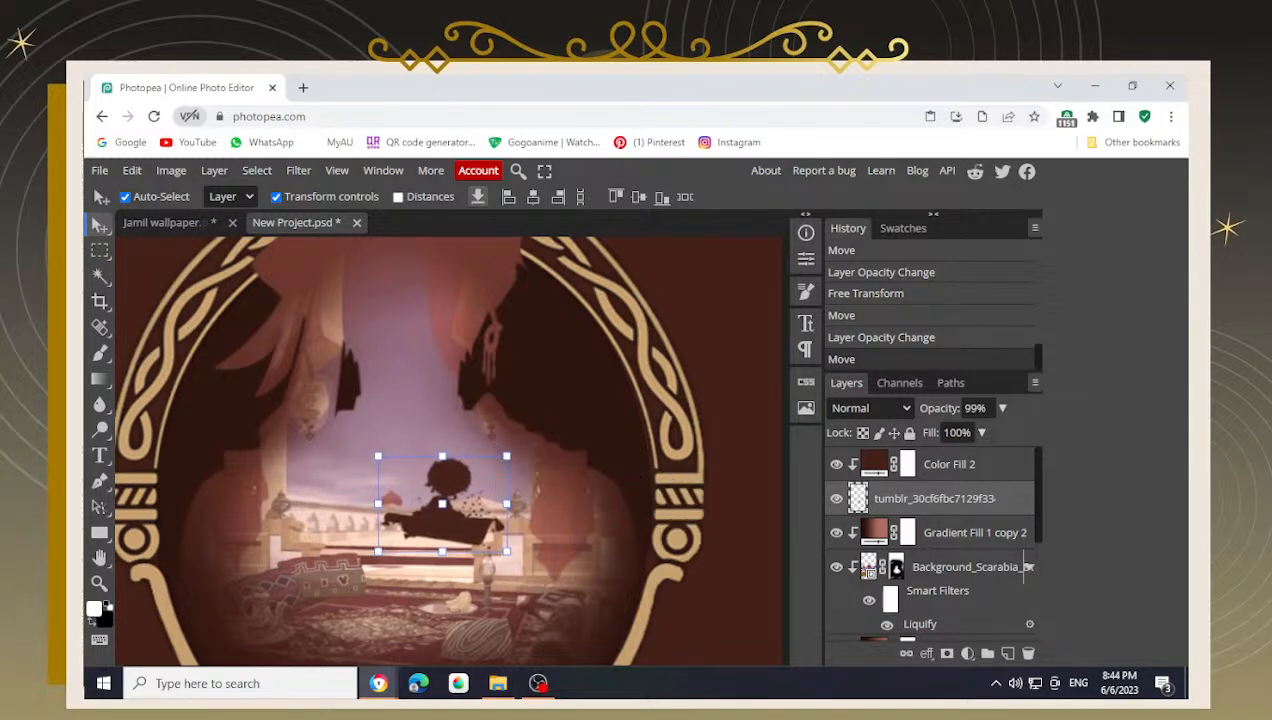
# - Rotate the carpet silhouette 0.4°, apply the transform, and check the whole wallpaper
pyautogui.click(522, 447)
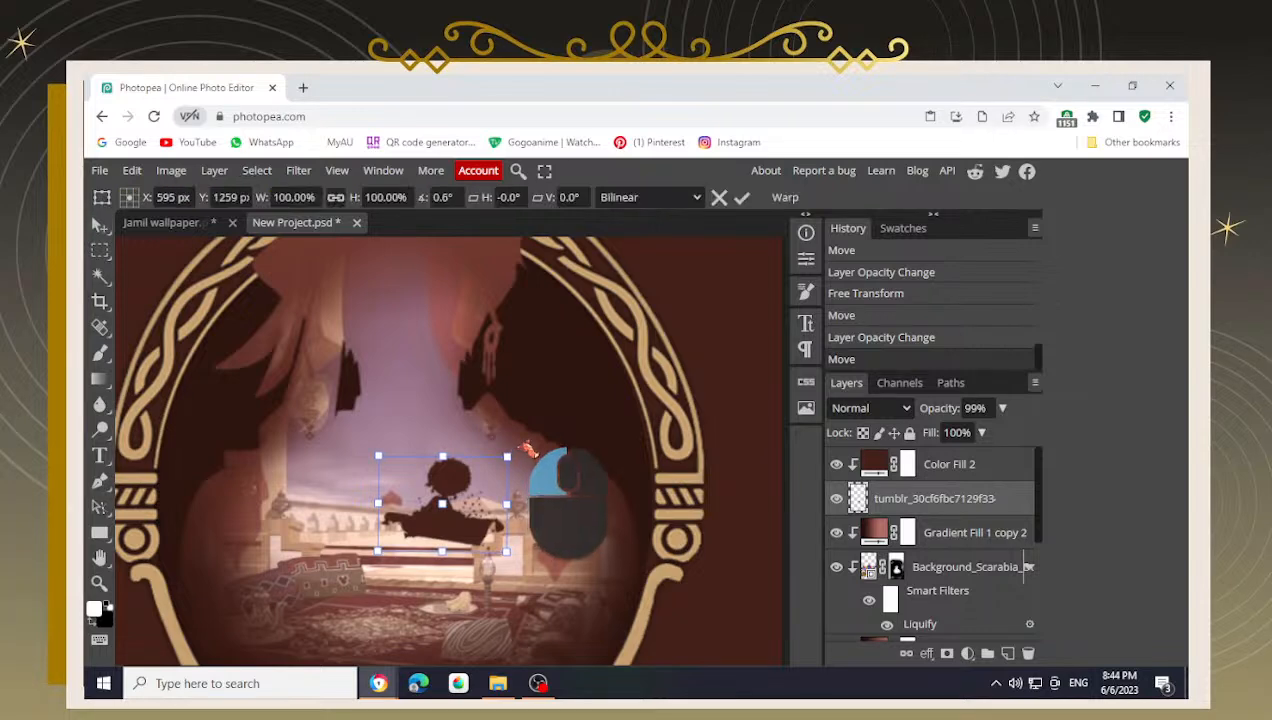
pyautogui.scroll(-5, 560, 455)
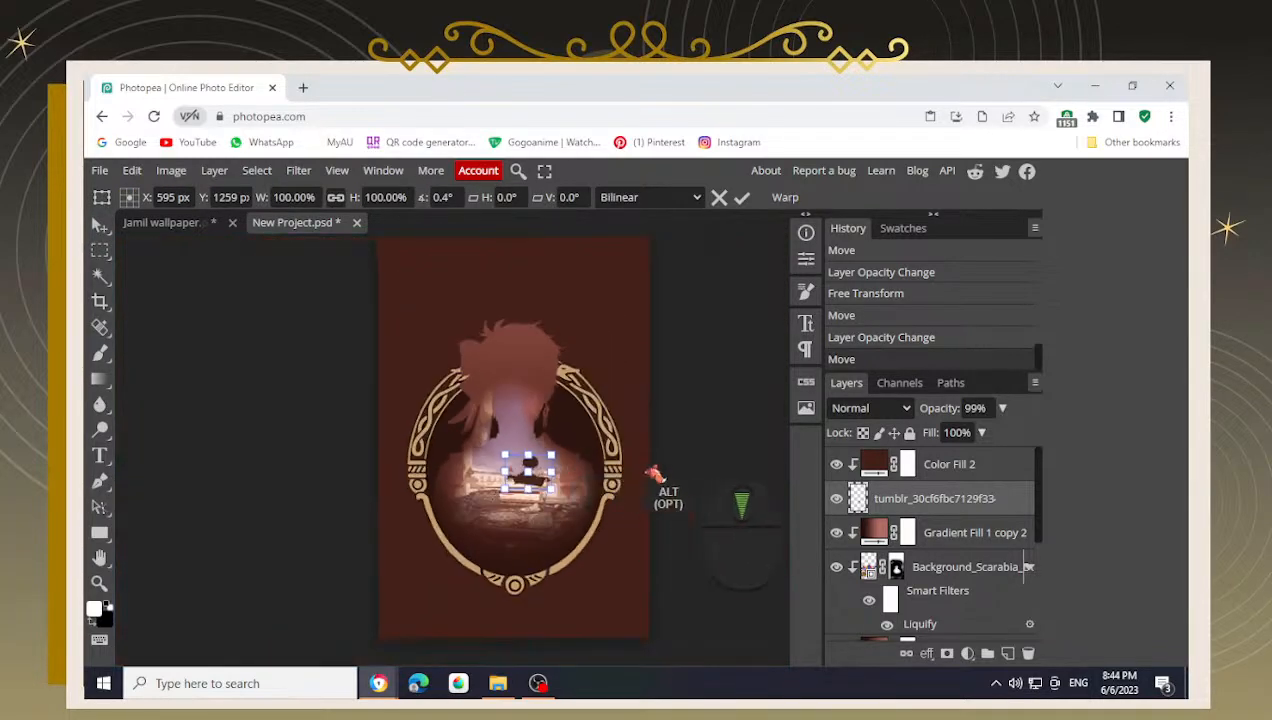
pyautogui.press('Return')
pyautogui.scroll(-2, 612, 516)
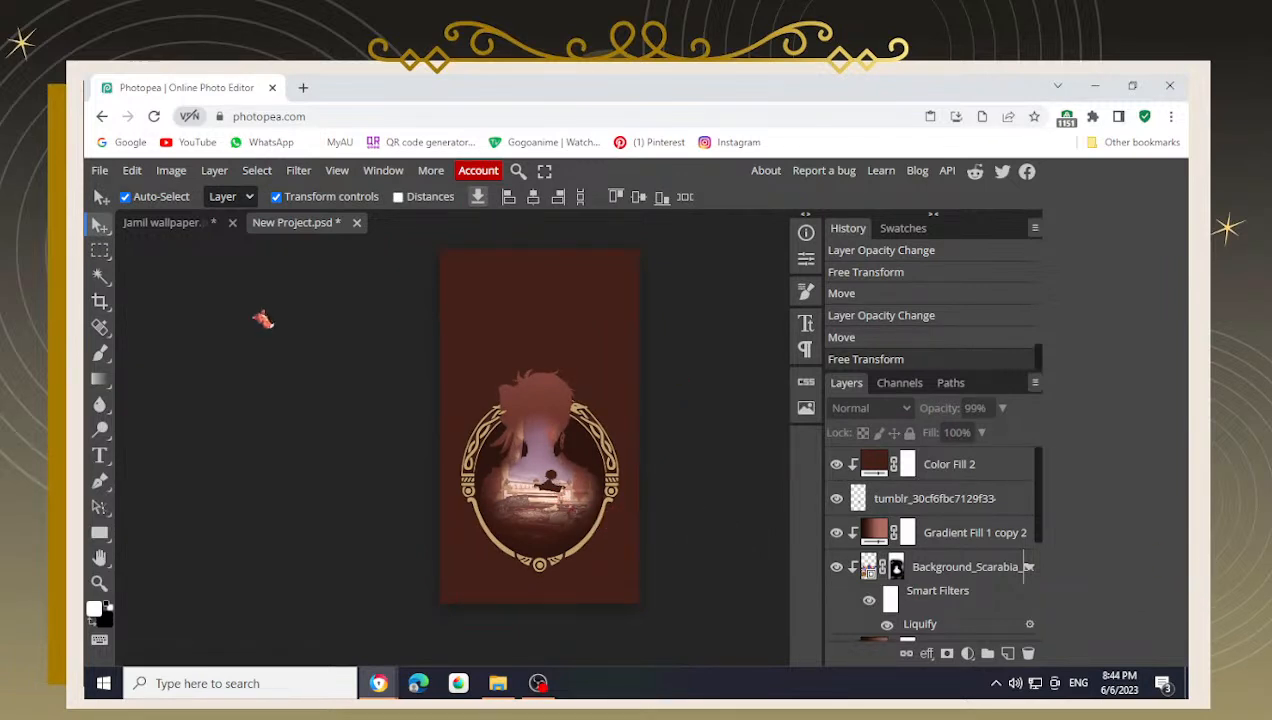
pyautogui.scroll(3, 693, 505)
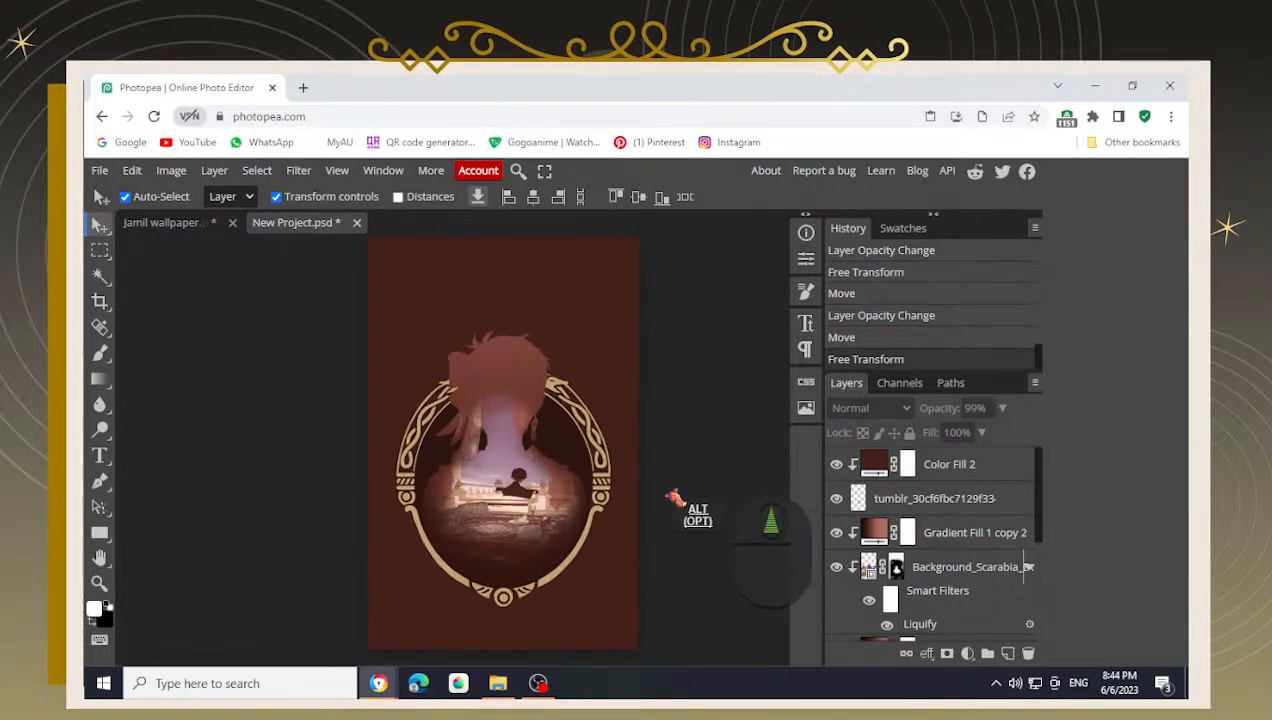
# - Switch to the finished Jamil wallpaper document and examine its title, frame, figure and base ornament for comparison
pyautogui.click(180, 225)
pyautogui.scroll(-2, 680, 447)
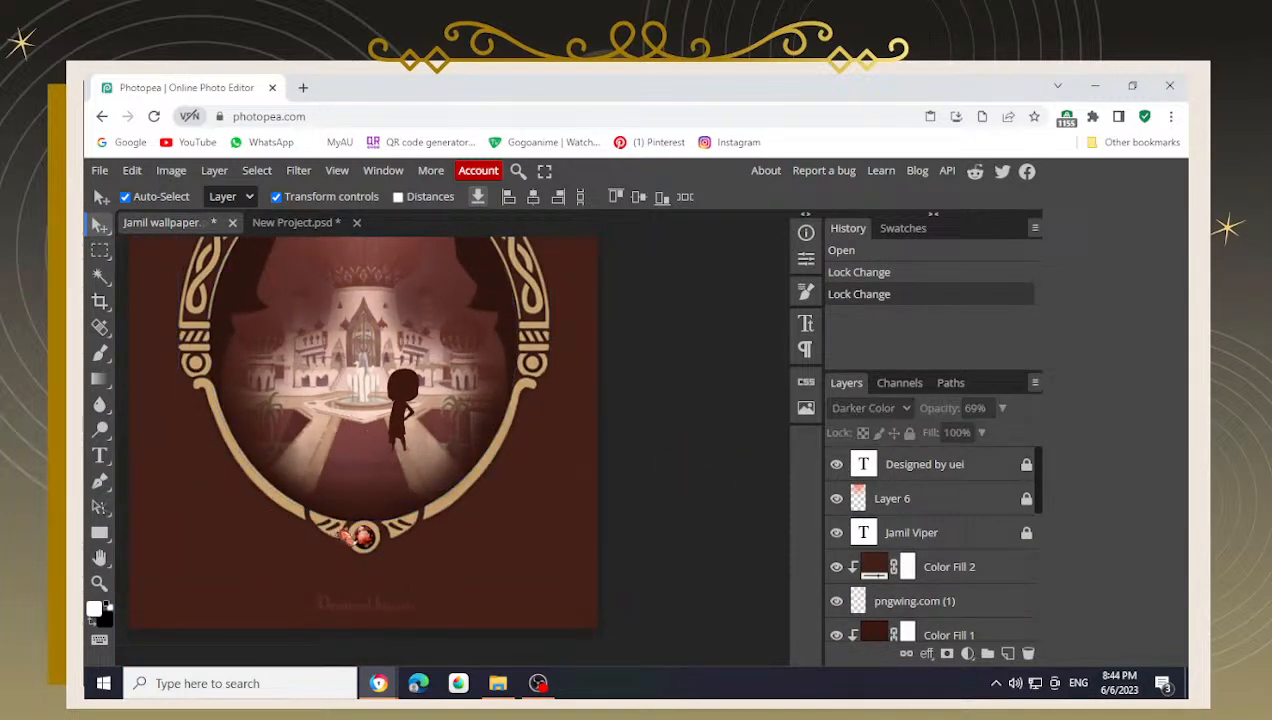
pyautogui.scroll(-1, 341, 532)
pyautogui.moveTo(361, 434); pyautogui.dragTo(384, 493)
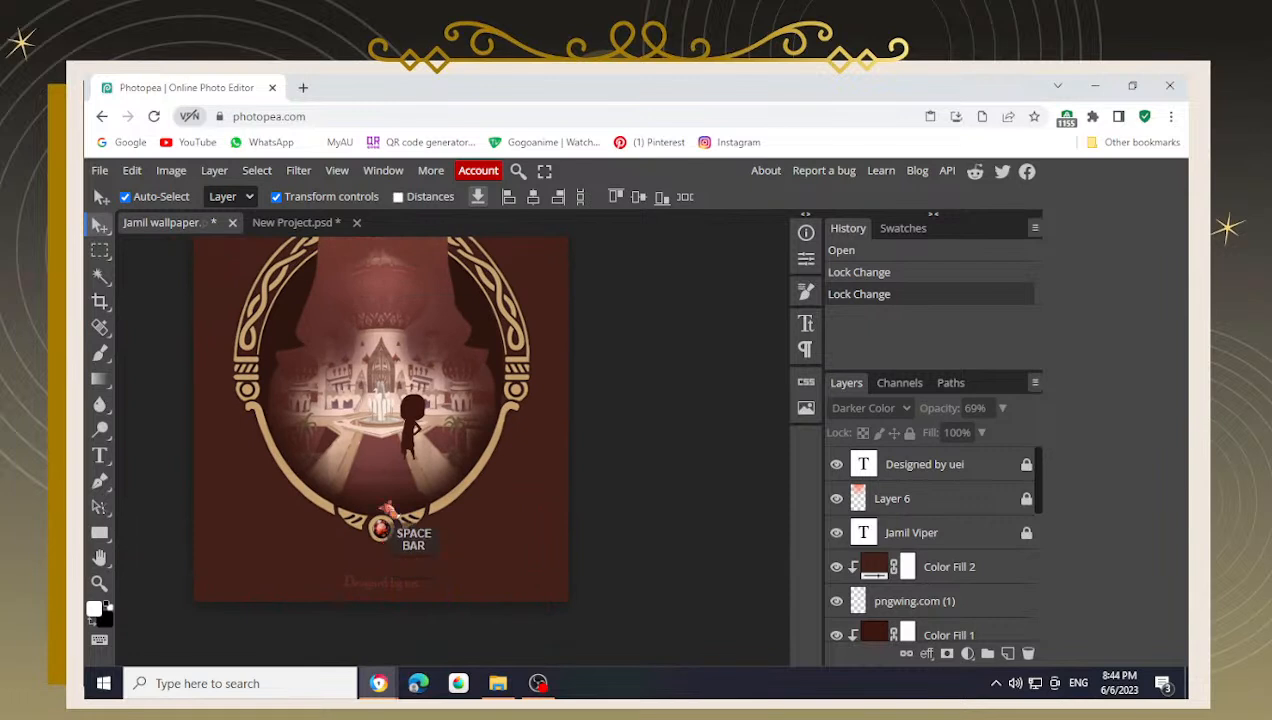
pyautogui.moveTo(375, 395); pyautogui.dragTo(382, 509)
pyautogui.moveTo(378, 257); pyautogui.dragTo(377, 406)
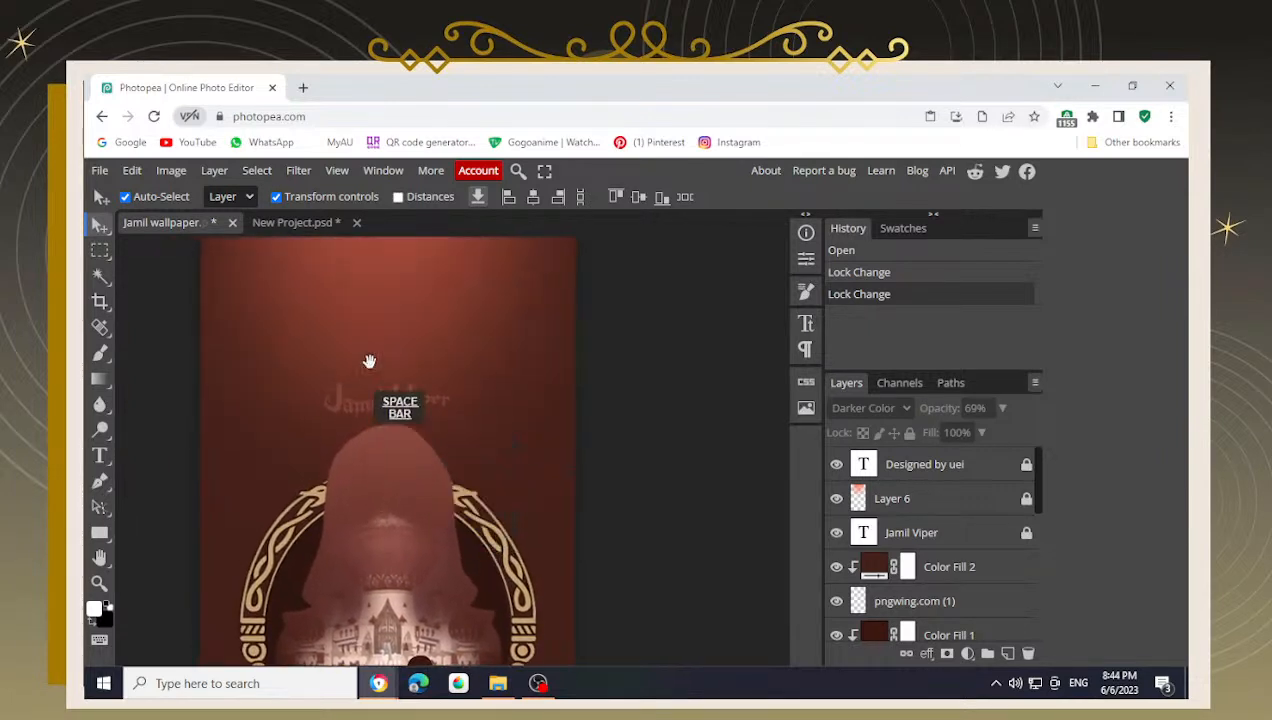
pyautogui.moveTo(385, 506); pyautogui.dragTo(368, 380)
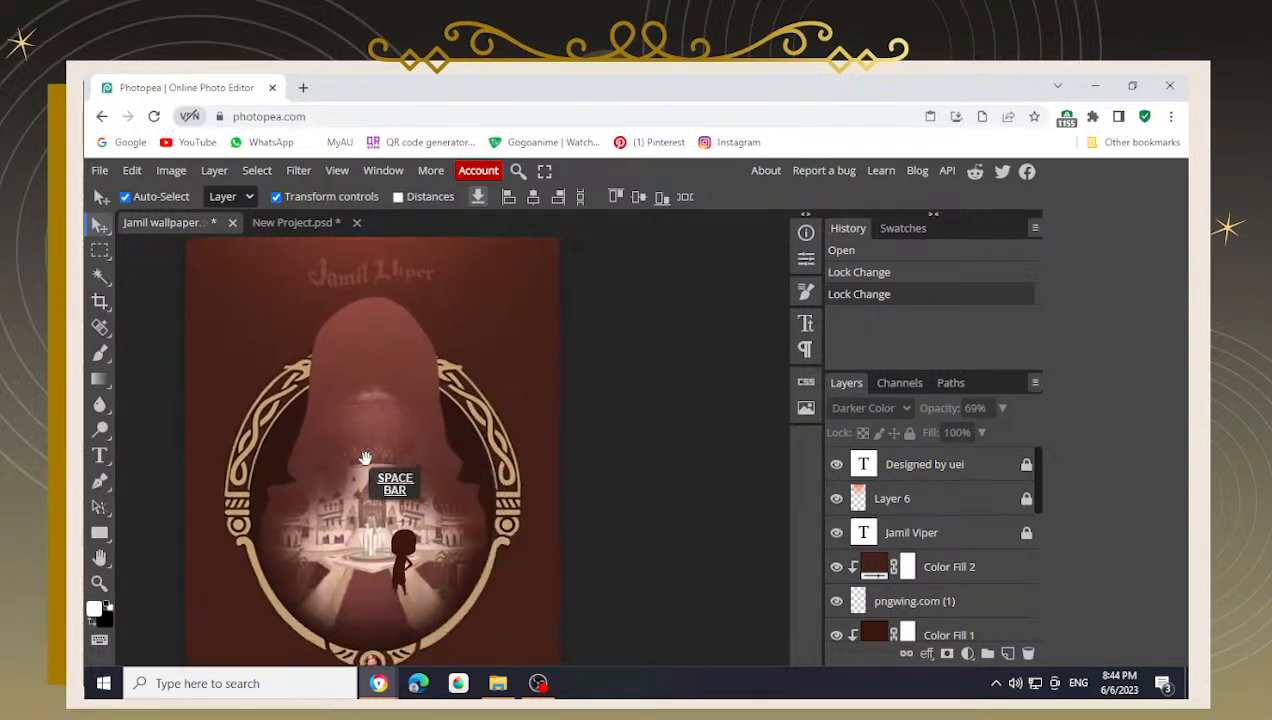
pyautogui.moveTo(367, 508); pyautogui.dragTo(353, 430)
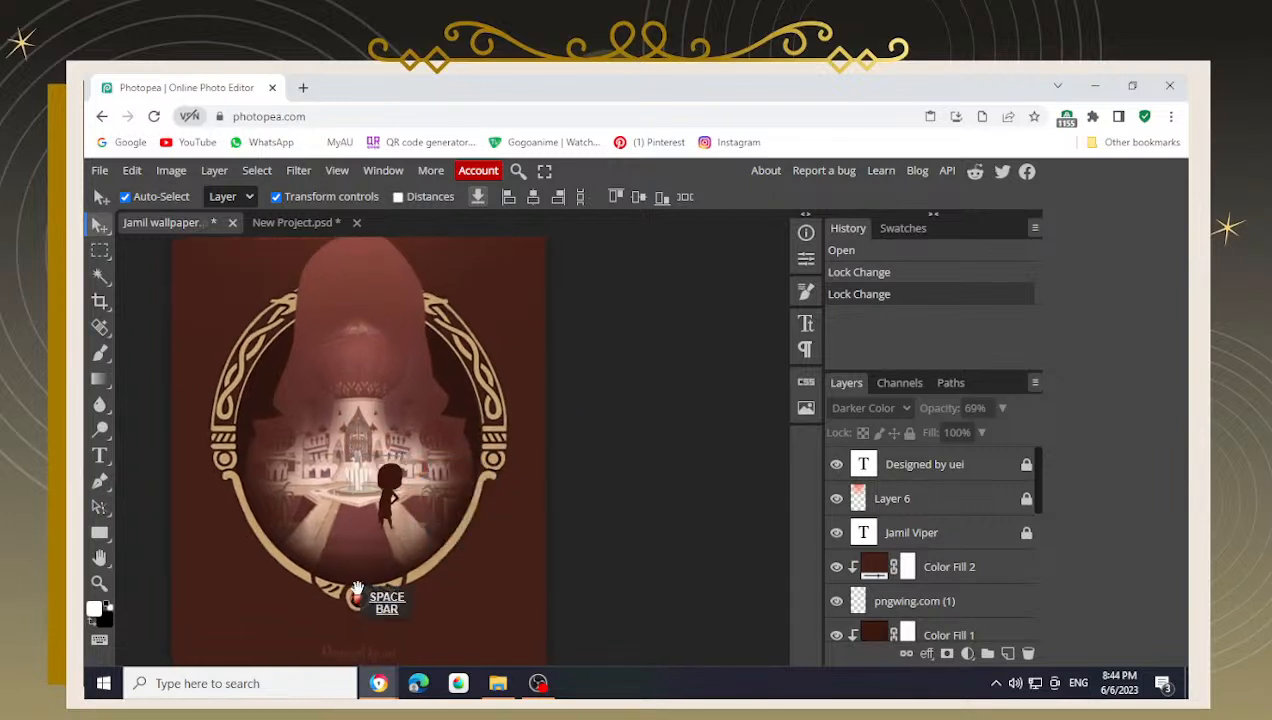
# - Copy the gem layer pngwing.com (1) with its clipped Color Fill 2 layer and return to New Project.psd
pyautogui.scroll(-5, 923, 520)
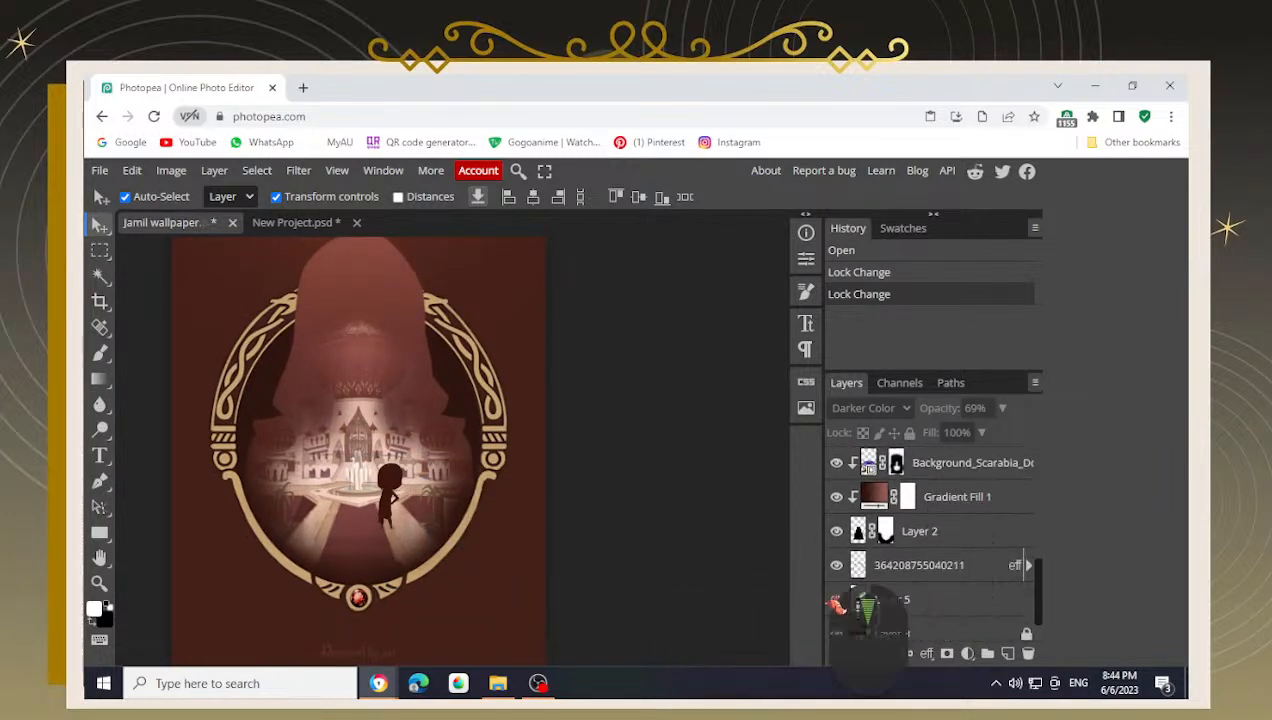
pyautogui.scroll(-2, 897, 558)
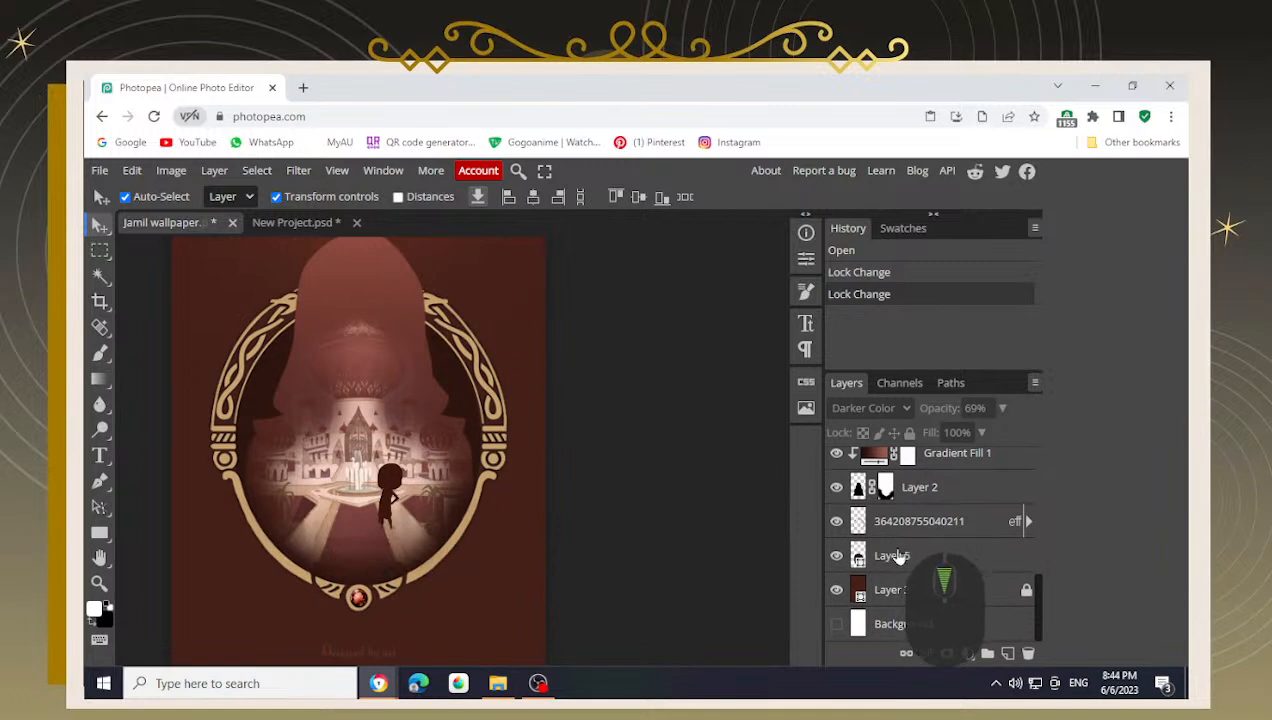
pyautogui.scroll(6, 898, 556)
pyautogui.scroll(-2, 920, 555)
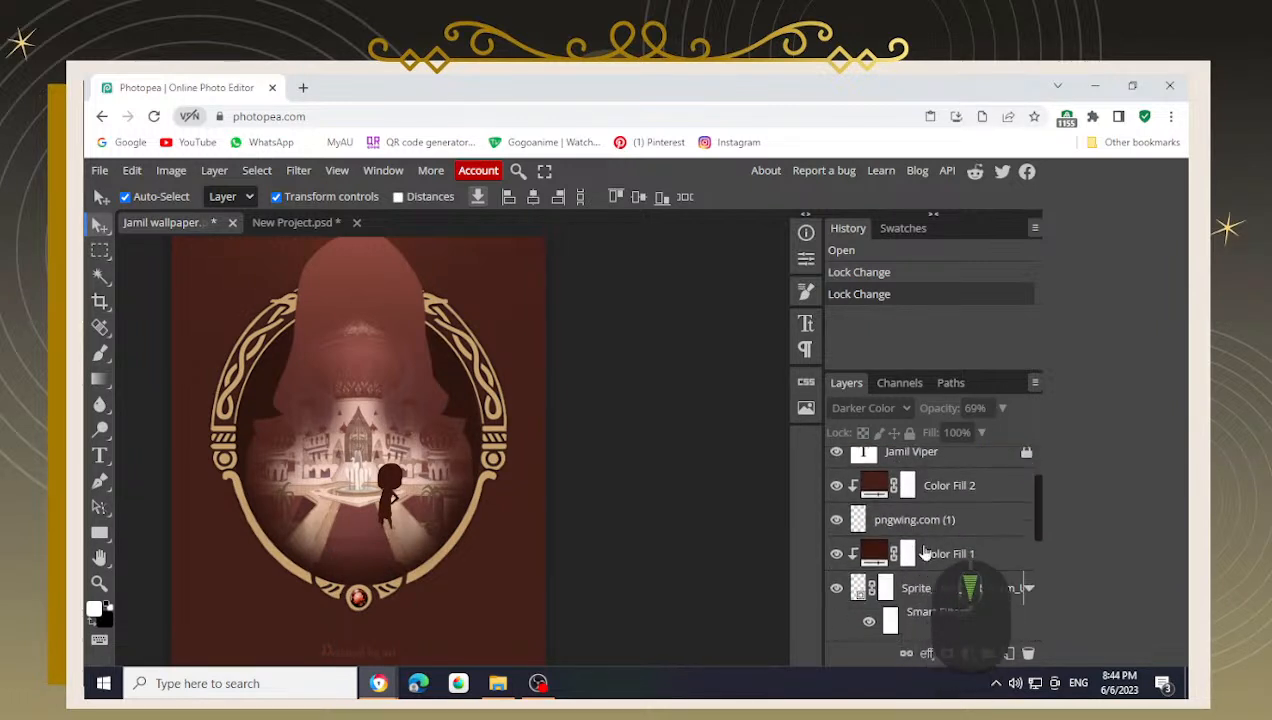
pyautogui.click(922, 518)
pyautogui.keyDown('shift'); pyautogui.click(957, 488); pyautogui.keyUp('shift')
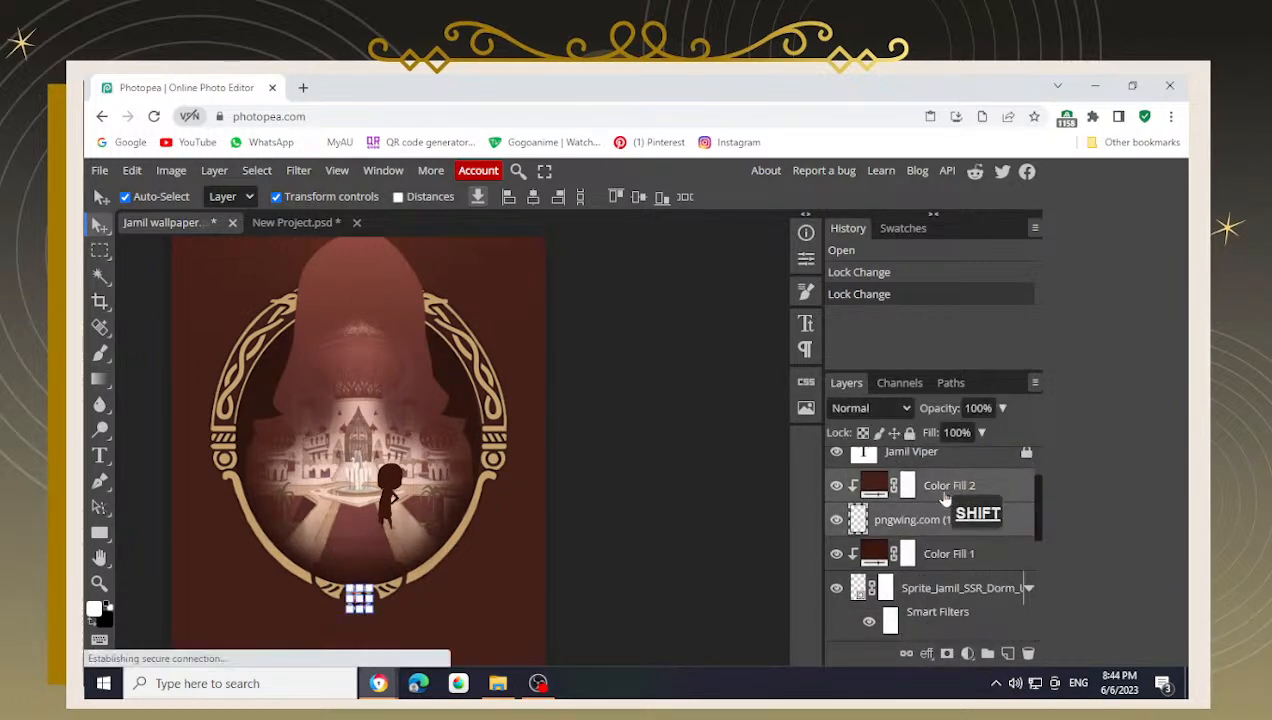
pyautogui.hotkey('ctrl', 'c')
pyautogui.click(290, 224)
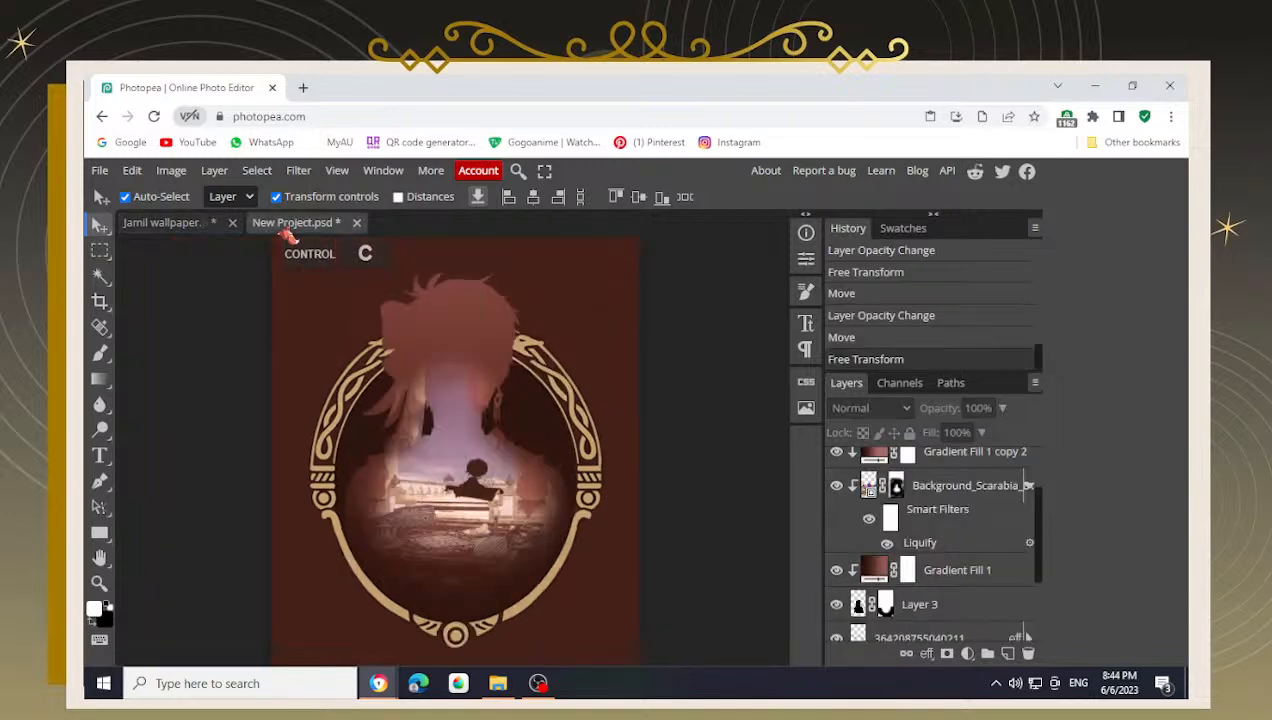
pyautogui.scroll(-3, 517, 520)
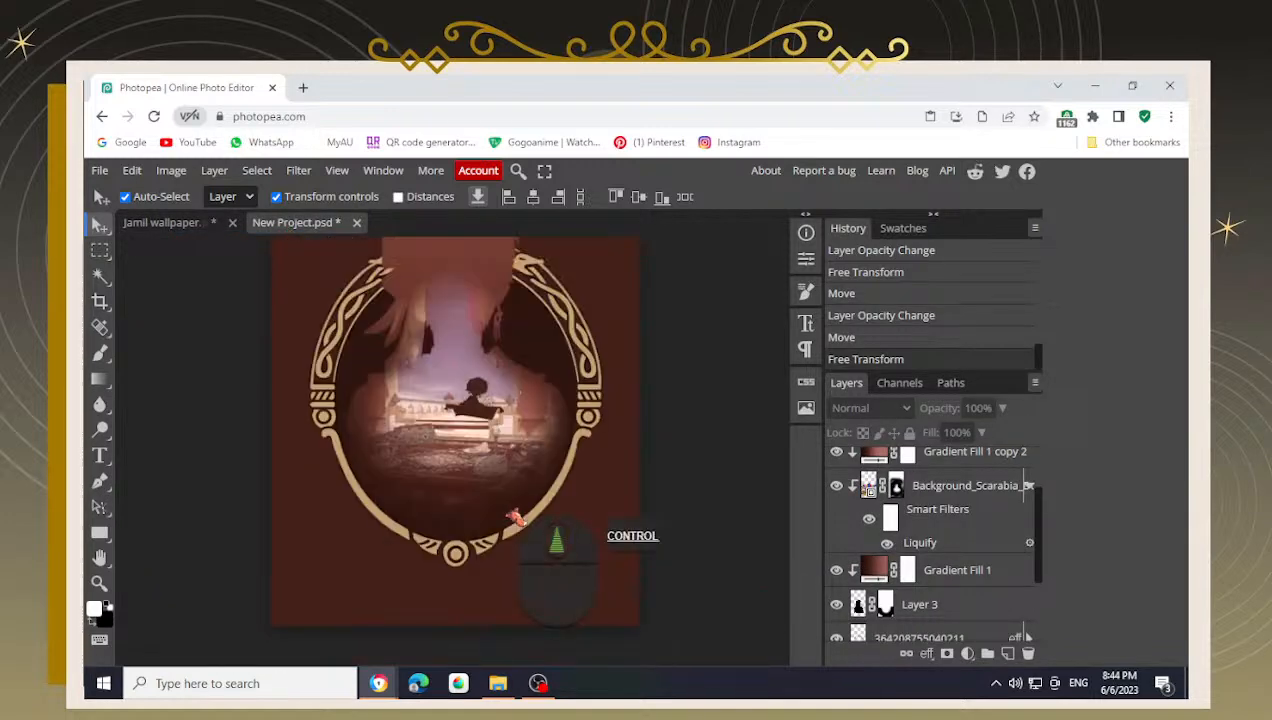
pyautogui.hotkey('ctrl', 'v')
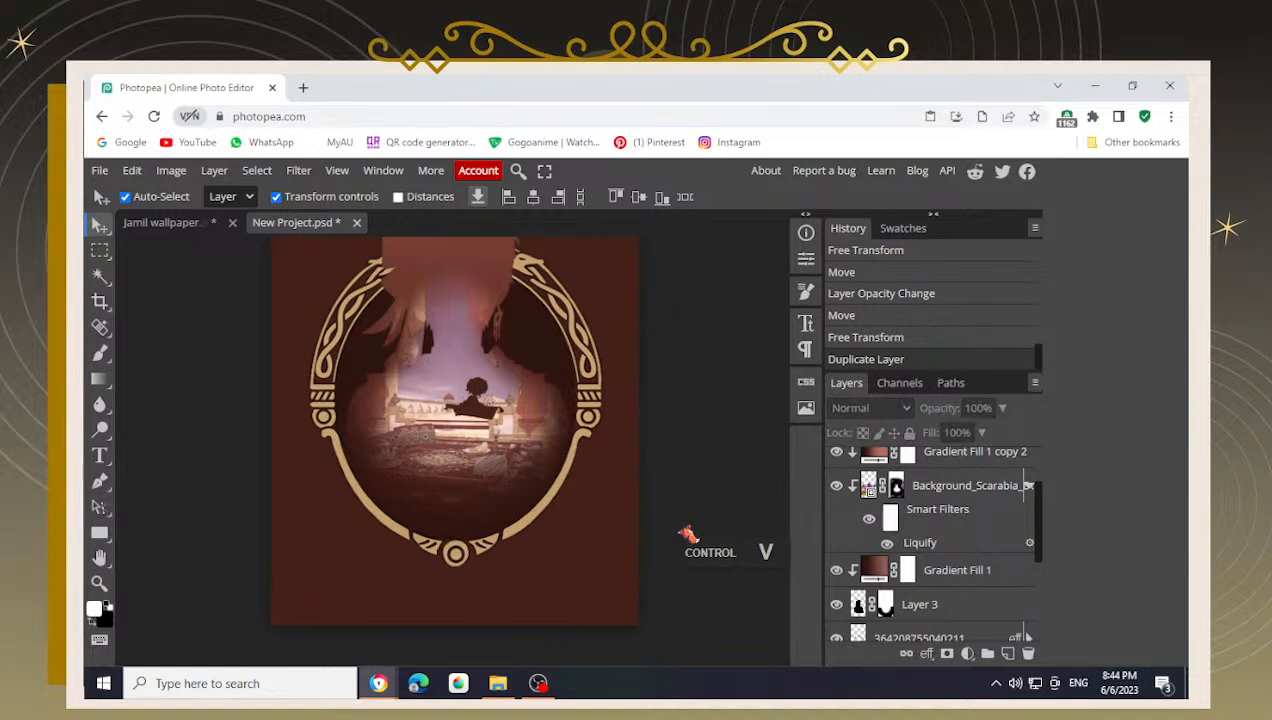
pyautogui.hotkey('ctrl', 'z')
# - Paste the copied gem and its color fill above the topmost Color Fill 2 layer
pyautogui.scroll(-2, 890, 565)
pyautogui.scroll(4, 888, 520)
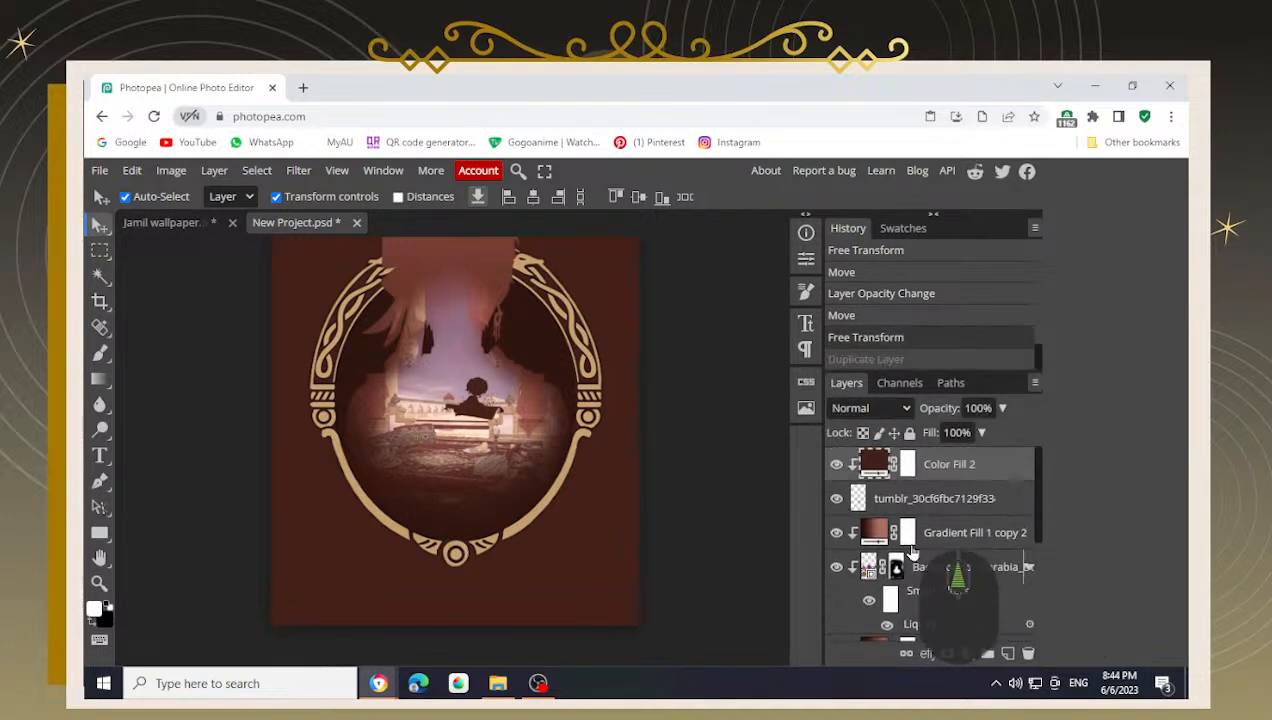
pyautogui.click(955, 466)
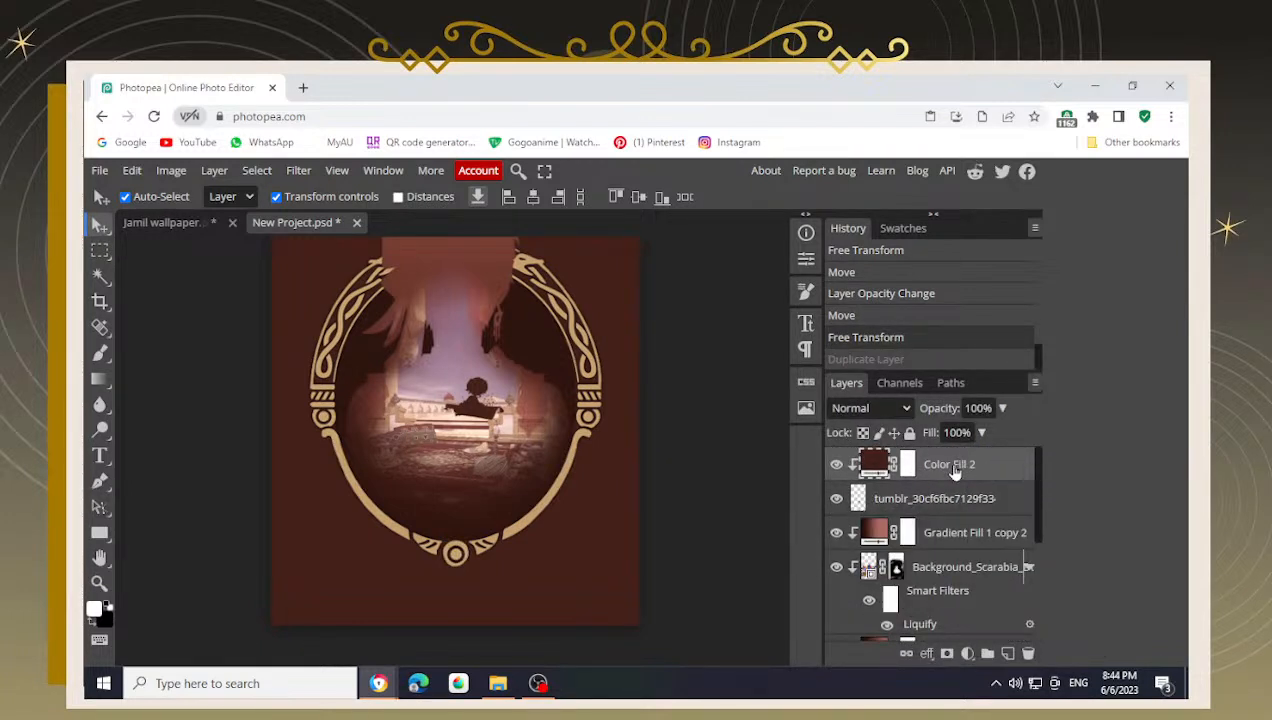
pyautogui.hotkey('ctrl', 'v')
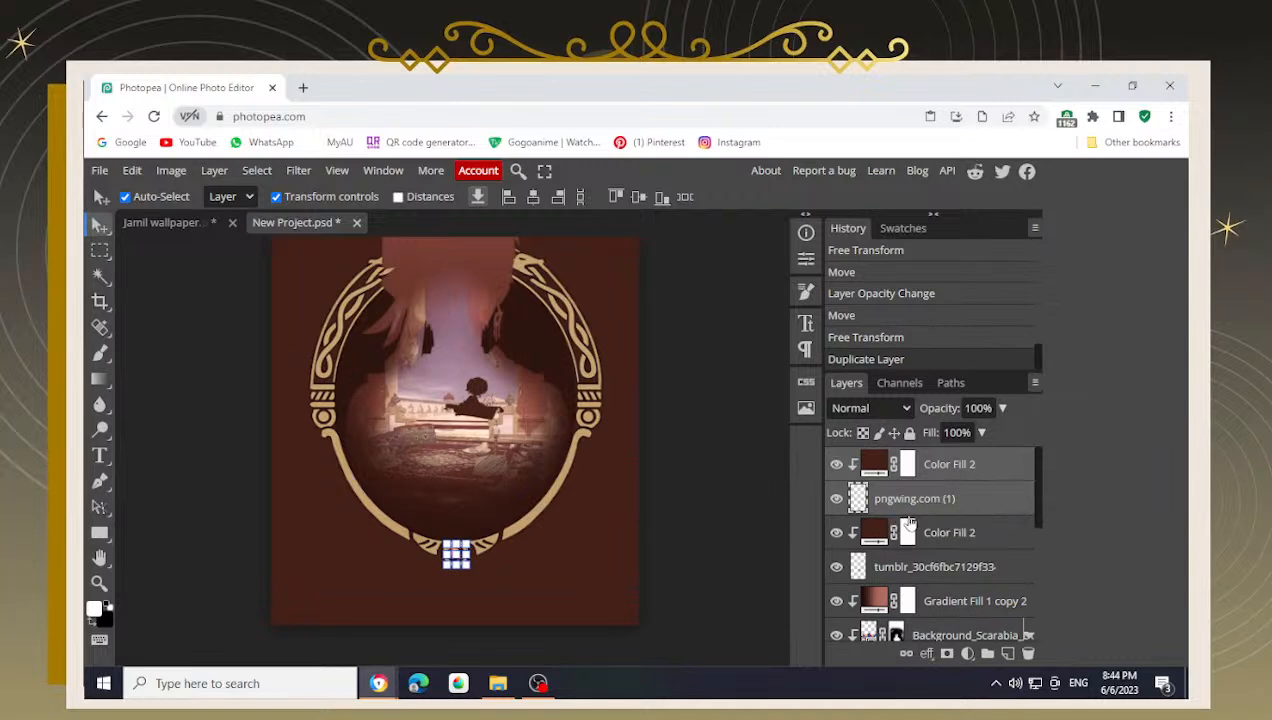
# - Check how the pasted gem sits in the frame's base ring and inspect the blend mode of its Color Fill 2 layer
pyautogui.keyDown('alt'); pyautogui.scroll(5, 455, 578); pyautogui.keyUp('alt')
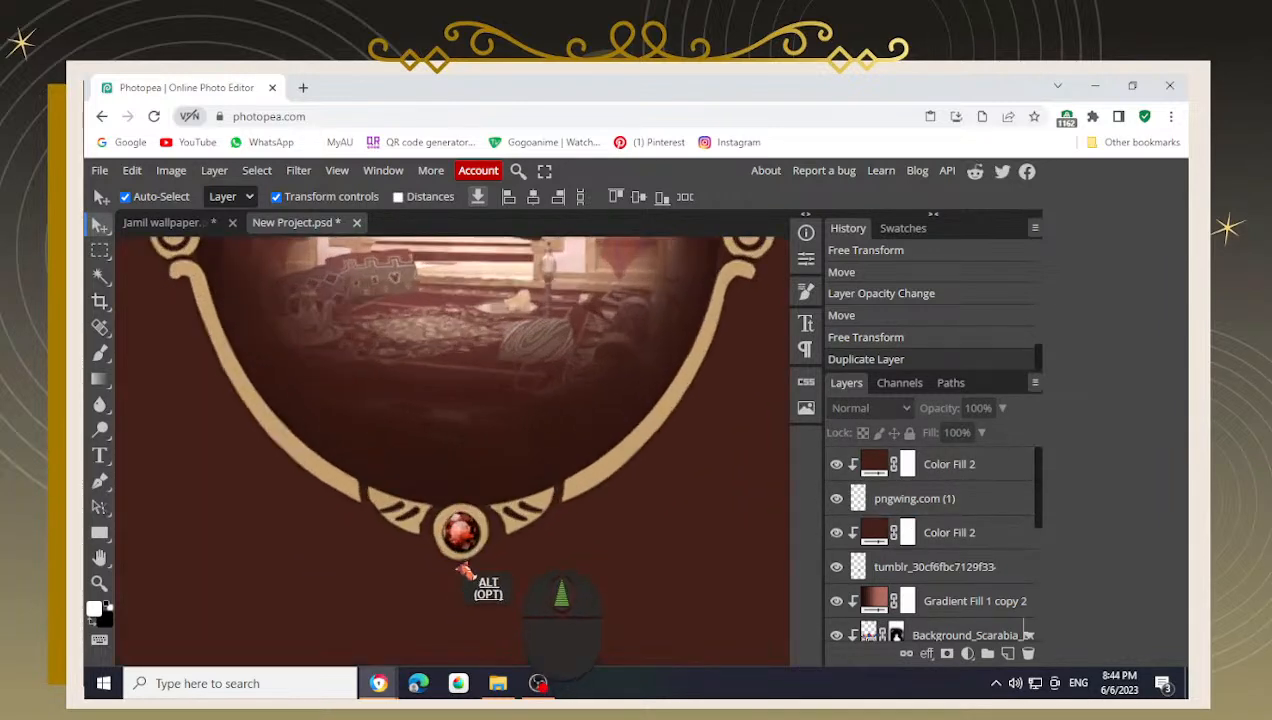
pyautogui.scroll(-5, 922, 525)
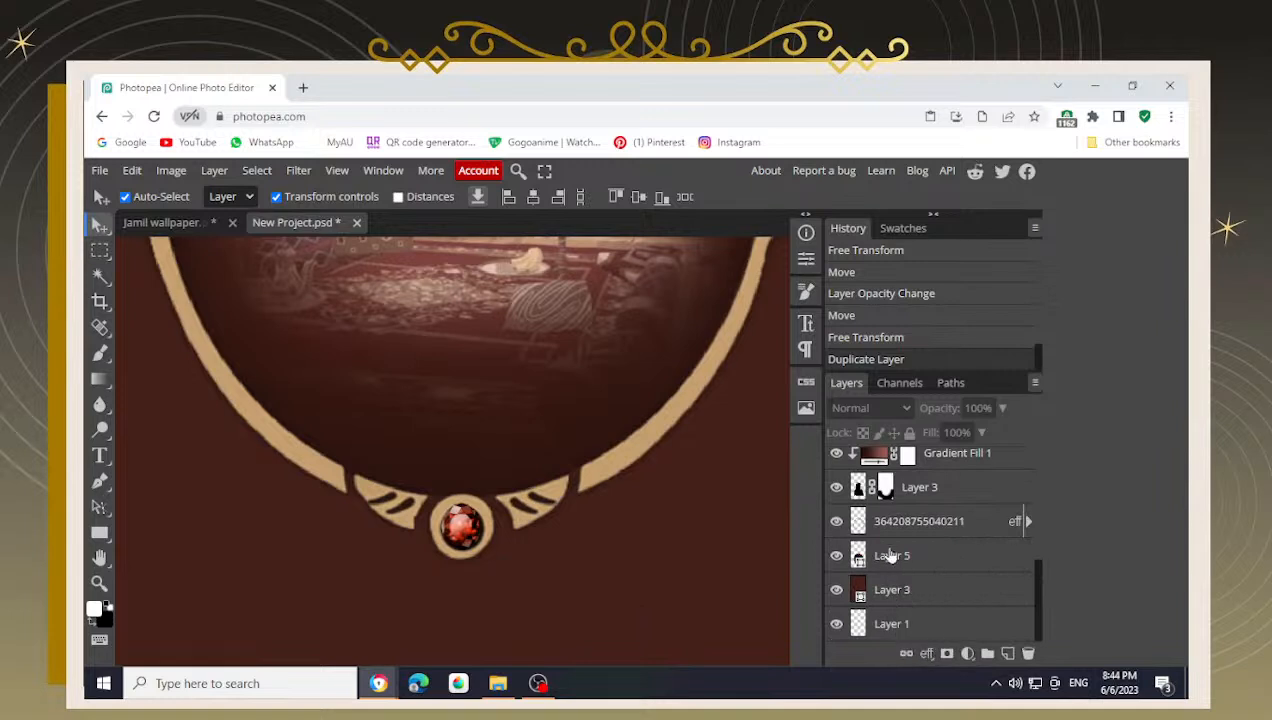
pyautogui.scroll(5, 895, 550)
pyautogui.click(950, 460)
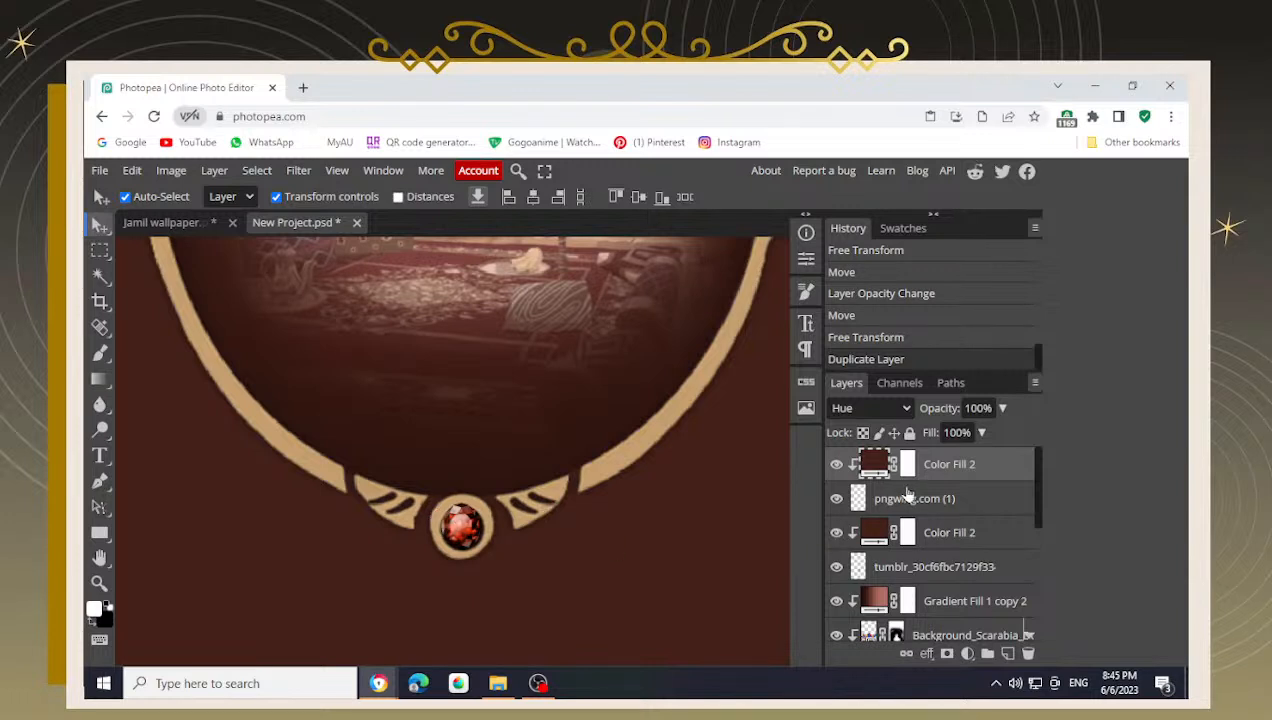
pyautogui.scroll(-3, 454, 505)
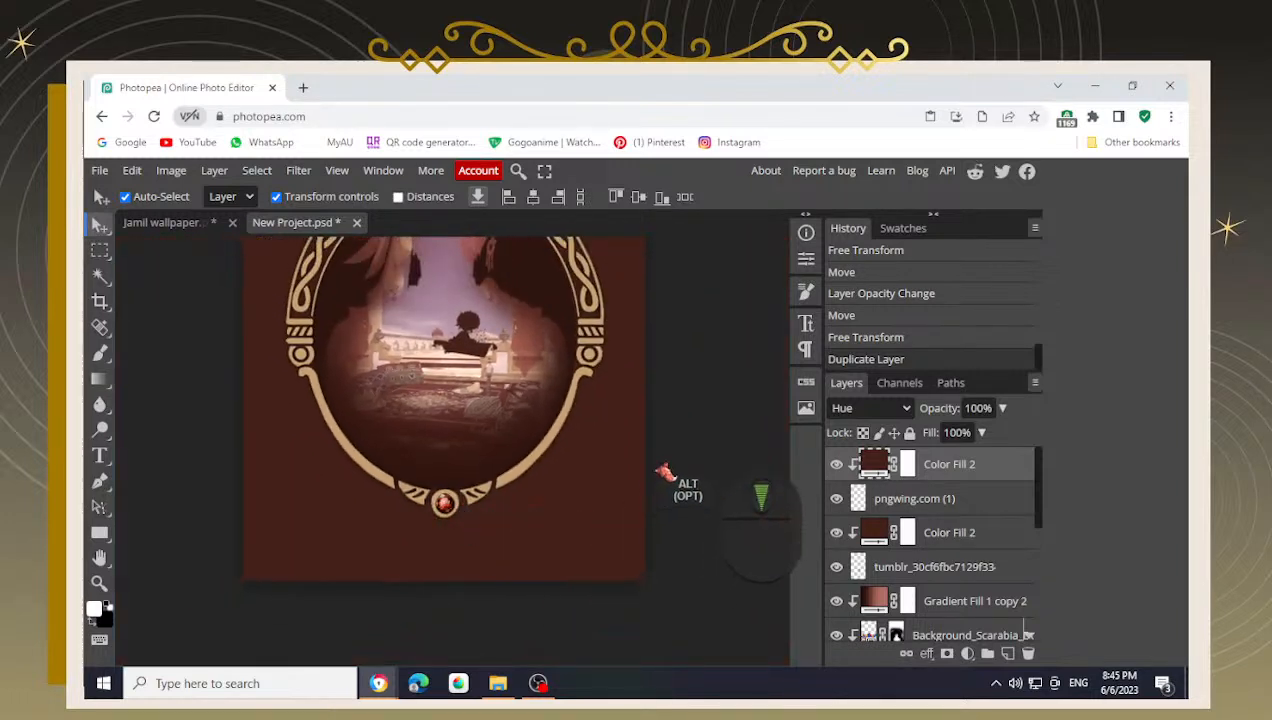
# - Compare the overall composition of New Project.psd with the Jamil wallpaper, viewing each document in full
pyautogui.keyDown('alt'); pyautogui.click(666, 472); pyautogui.keyUp('alt')
pyautogui.click(726, 481)
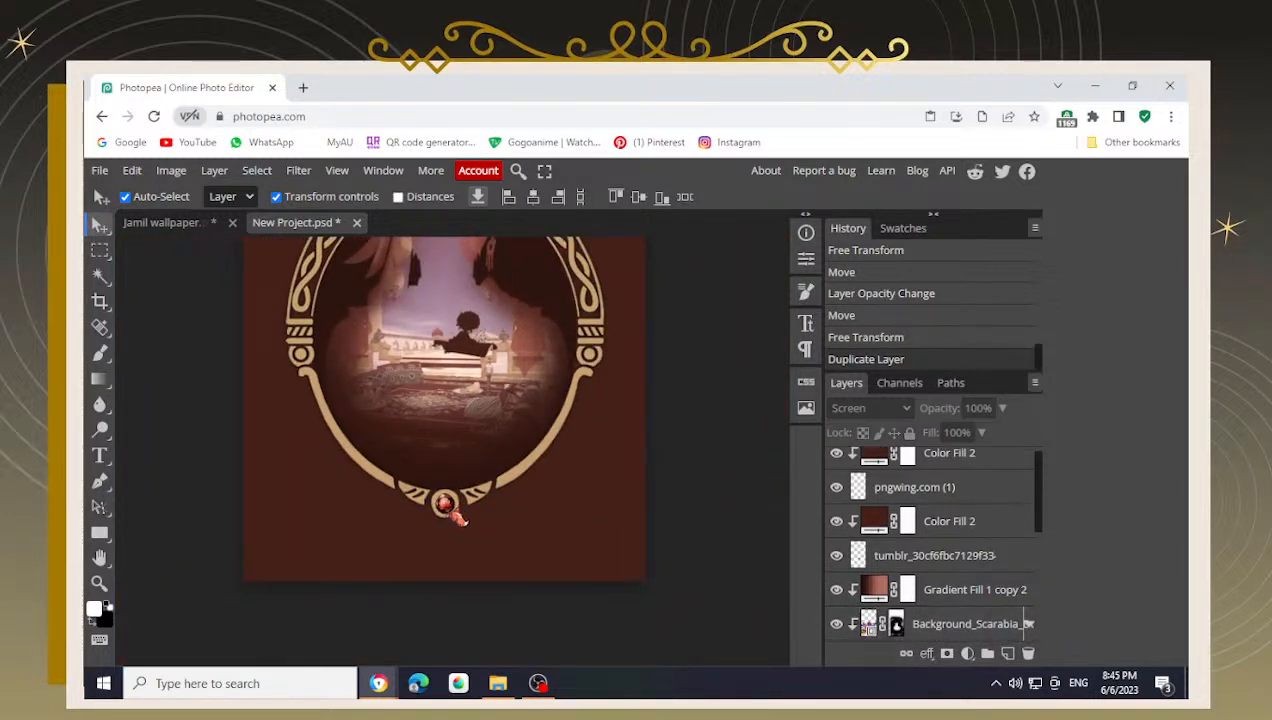
pyautogui.click(152, 224)
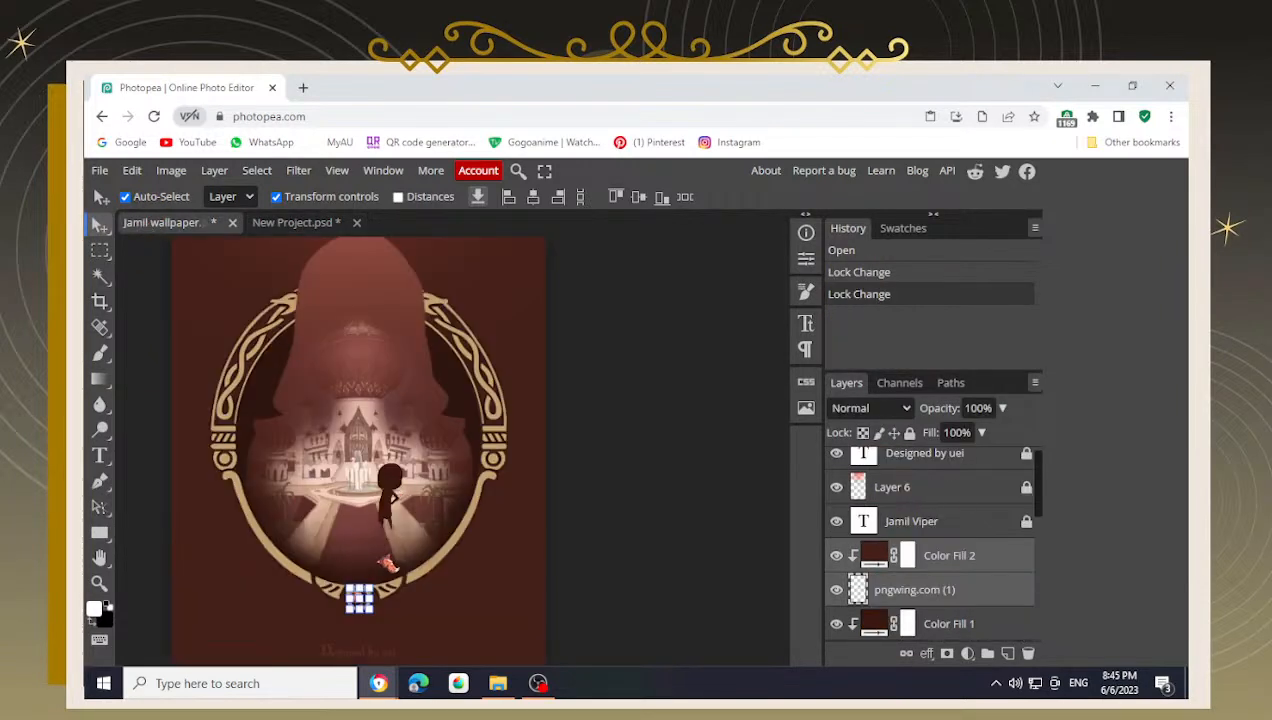
pyautogui.click(664, 451)
pyautogui.scroll(-2, 590, 490)
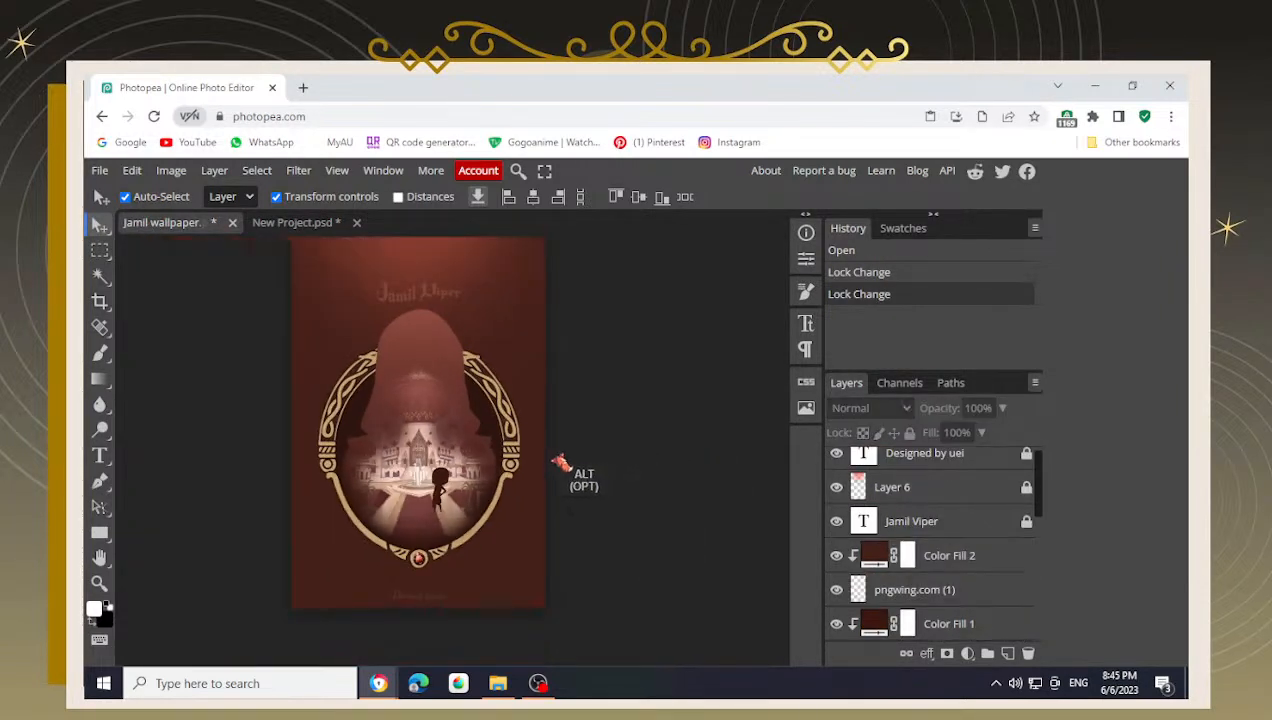
pyautogui.click(280, 226)
pyautogui.scroll(-3, 430, 370)
pyautogui.press('space')
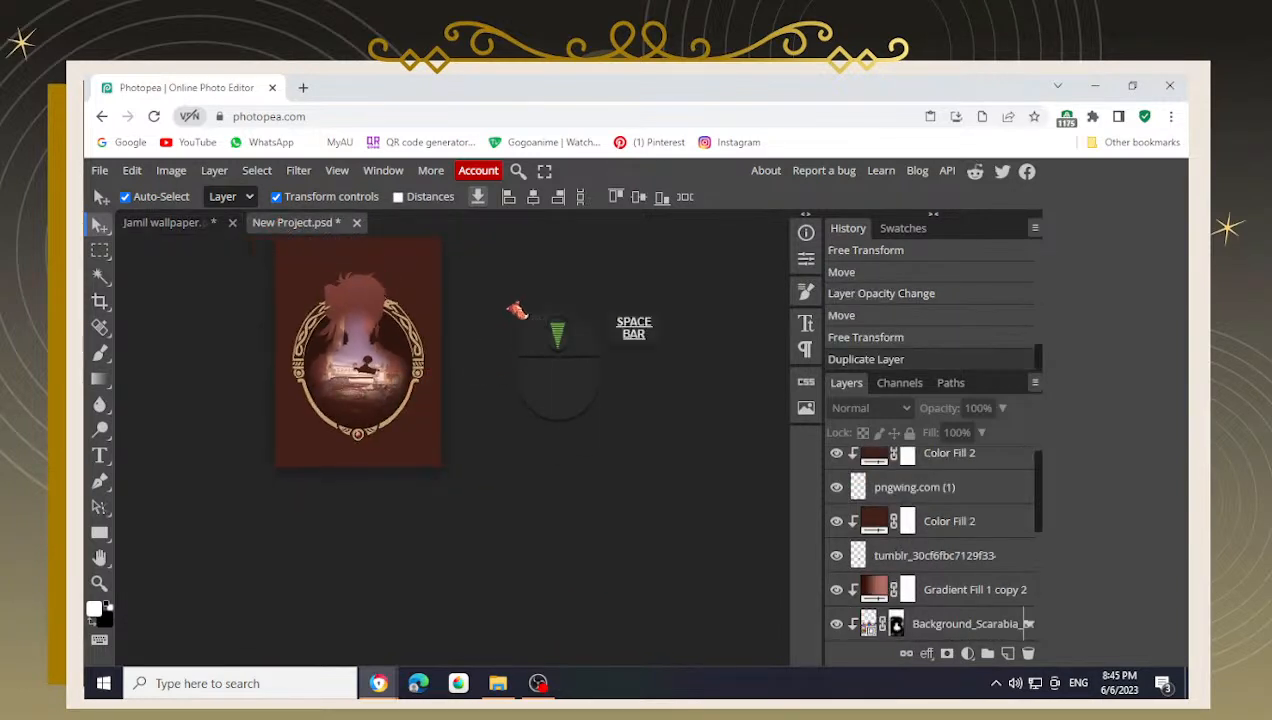
pyautogui.moveTo(509, 306); pyautogui.dragTo(509, 400)
pyautogui.press('space')
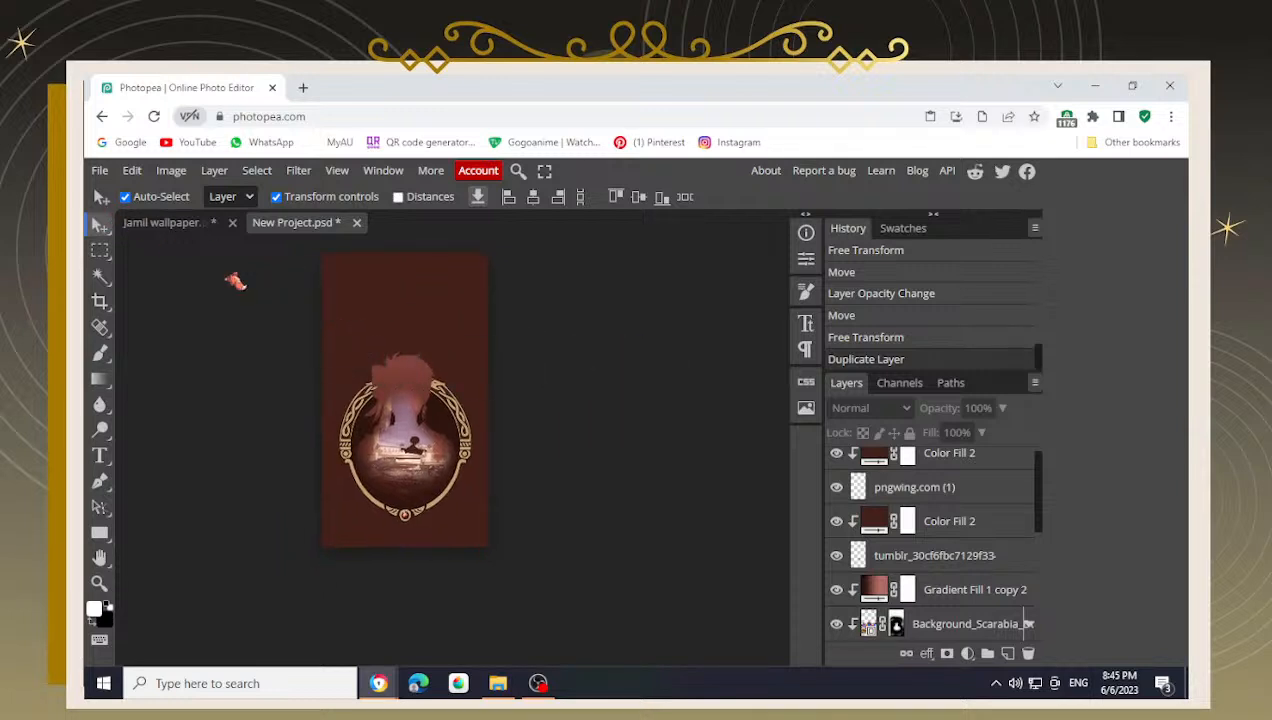
pyautogui.scroll(2, 410, 338)
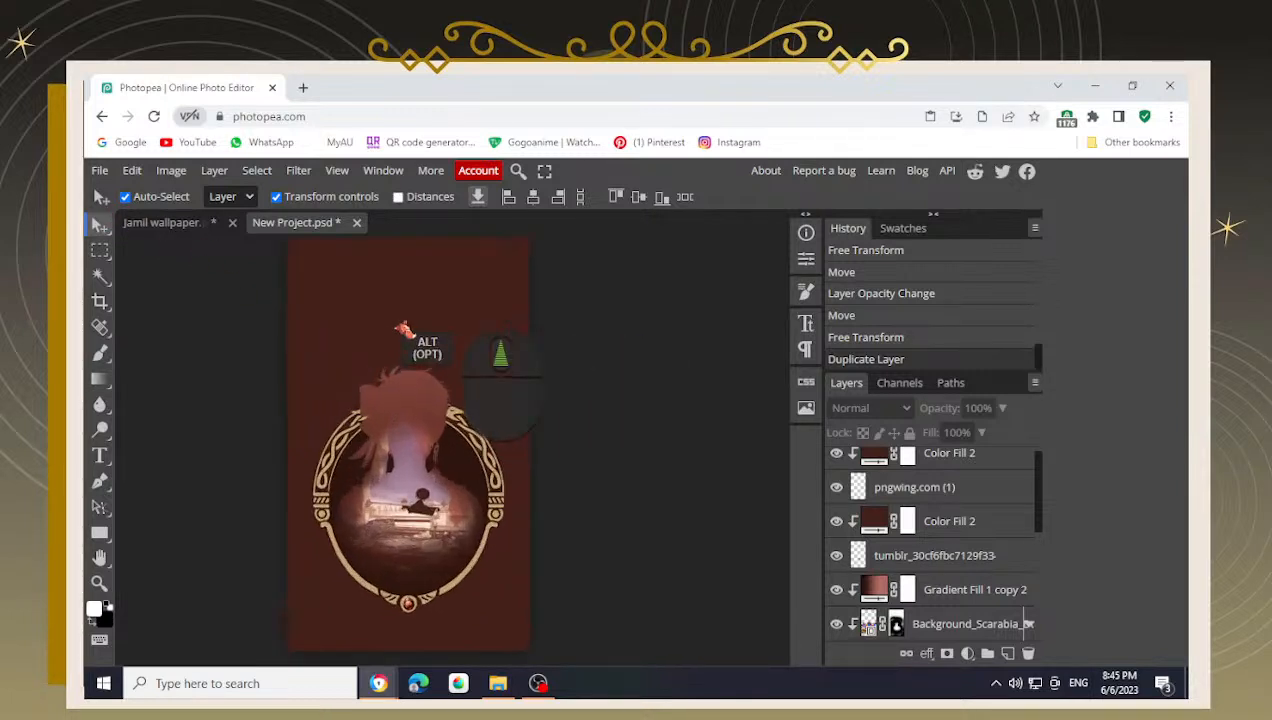
# - Switch to the Jamil wallpaper document, unlock Layer 6 and the Jamil Viper text layer, and select both
pyautogui.click(167, 224)
pyautogui.press('space')
pyautogui.moveTo(604, 343); pyautogui.dragTo(608, 412)
pyautogui.click(490, 286)
pyautogui.scroll(1, 889, 504)
pyautogui.click(892, 500)
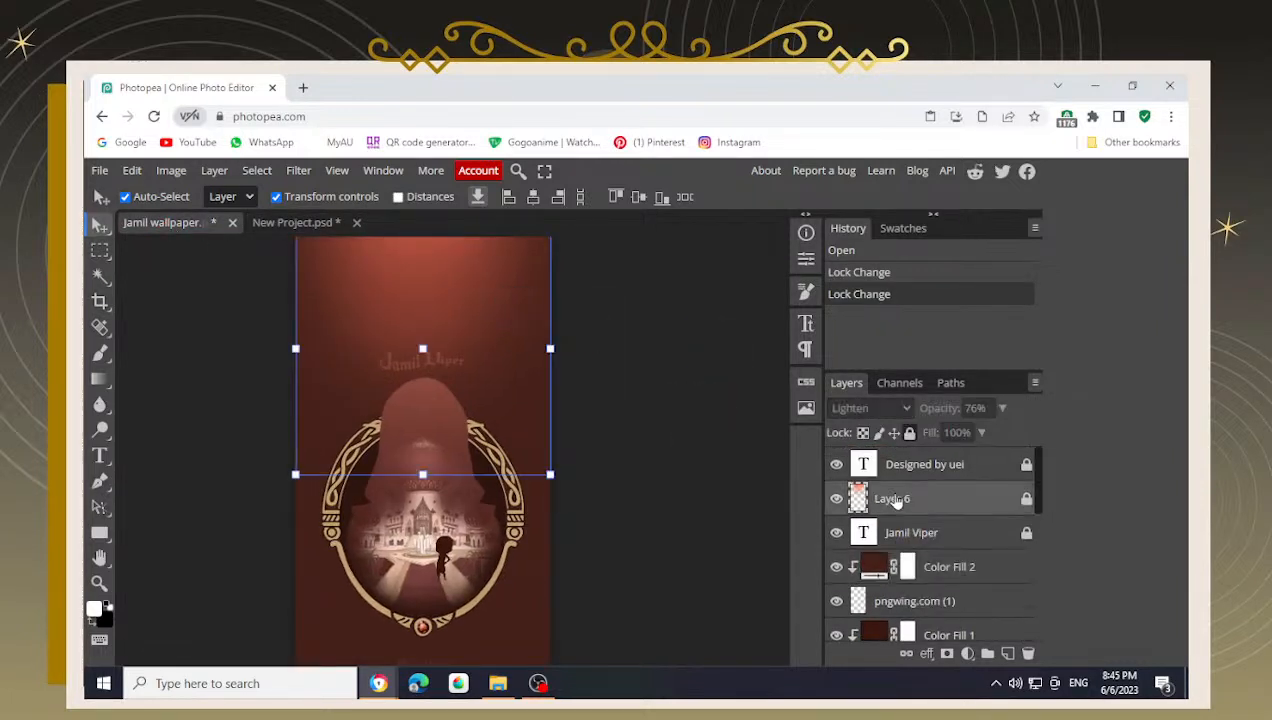
pyautogui.click(1026, 500)
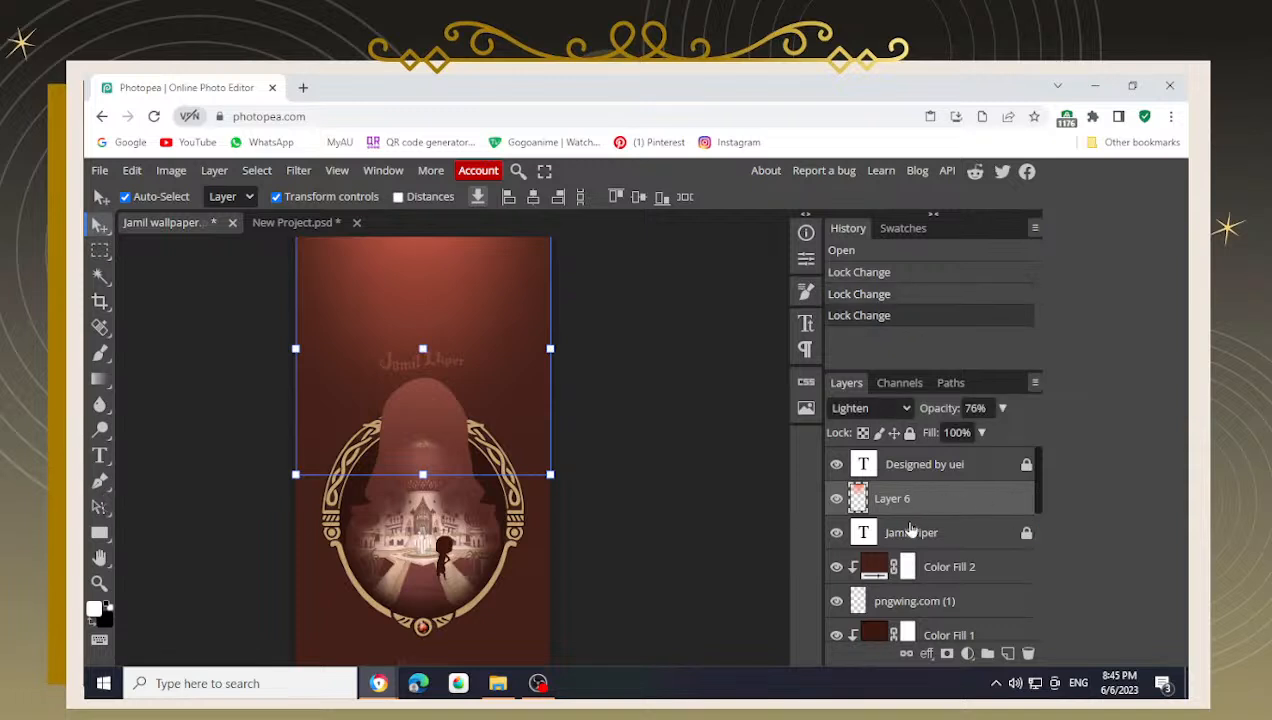
pyautogui.keyDown('shift'); pyautogui.click(1016, 536); pyautogui.keyUp('shift')
pyautogui.keyDown('shift'); pyautogui.click(1027, 535); pyautogui.keyUp('shift')
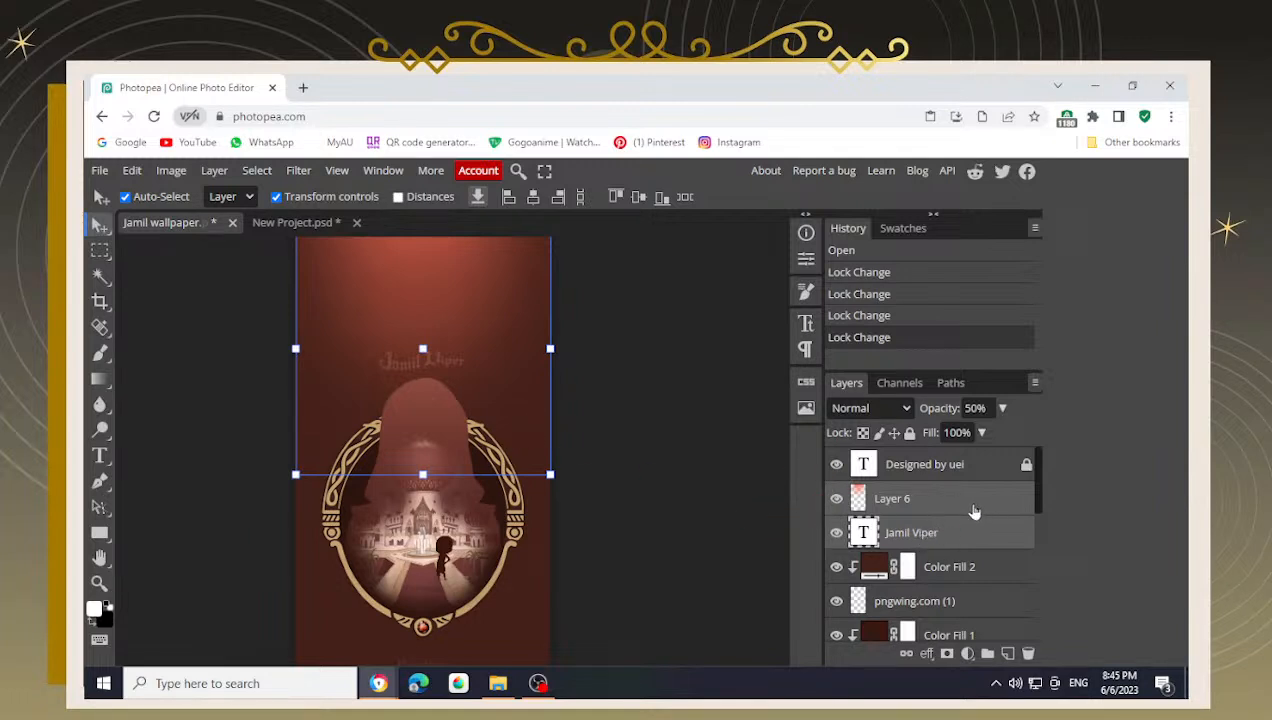
# - Copy Layer 6 and the Jamil Viper text layer into New Project.psd above the topmost Color Fill 2 layer
pyautogui.hotkey('ctrl', 'c')
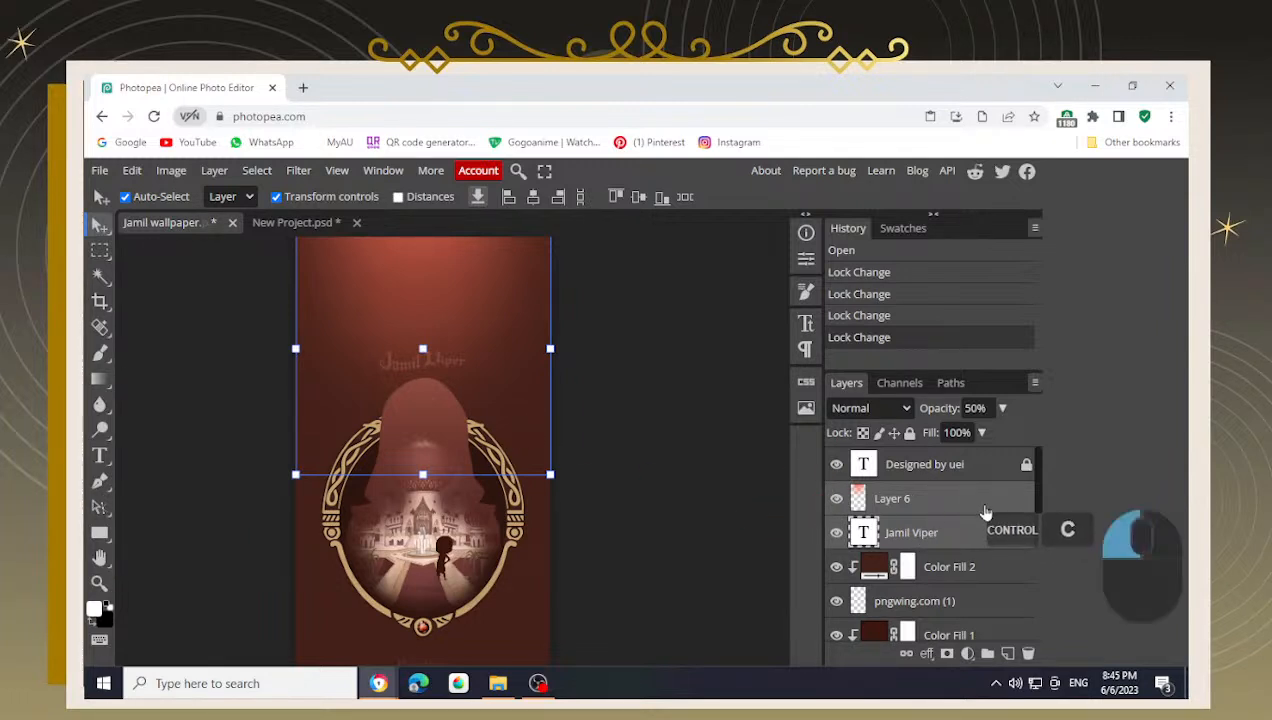
pyautogui.click(985, 510)
pyautogui.click(280, 222)
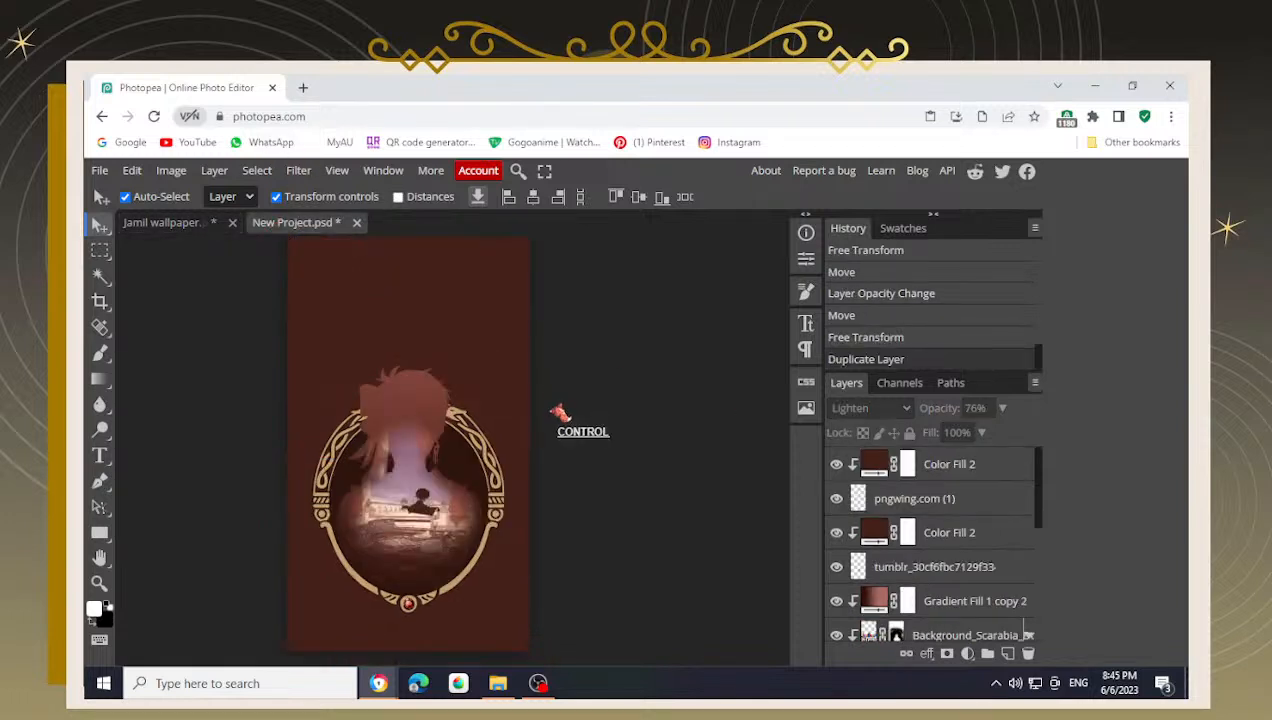
pyautogui.hotkey('ctrl', 'v')
pyautogui.hotkey('ctrl', 'z')
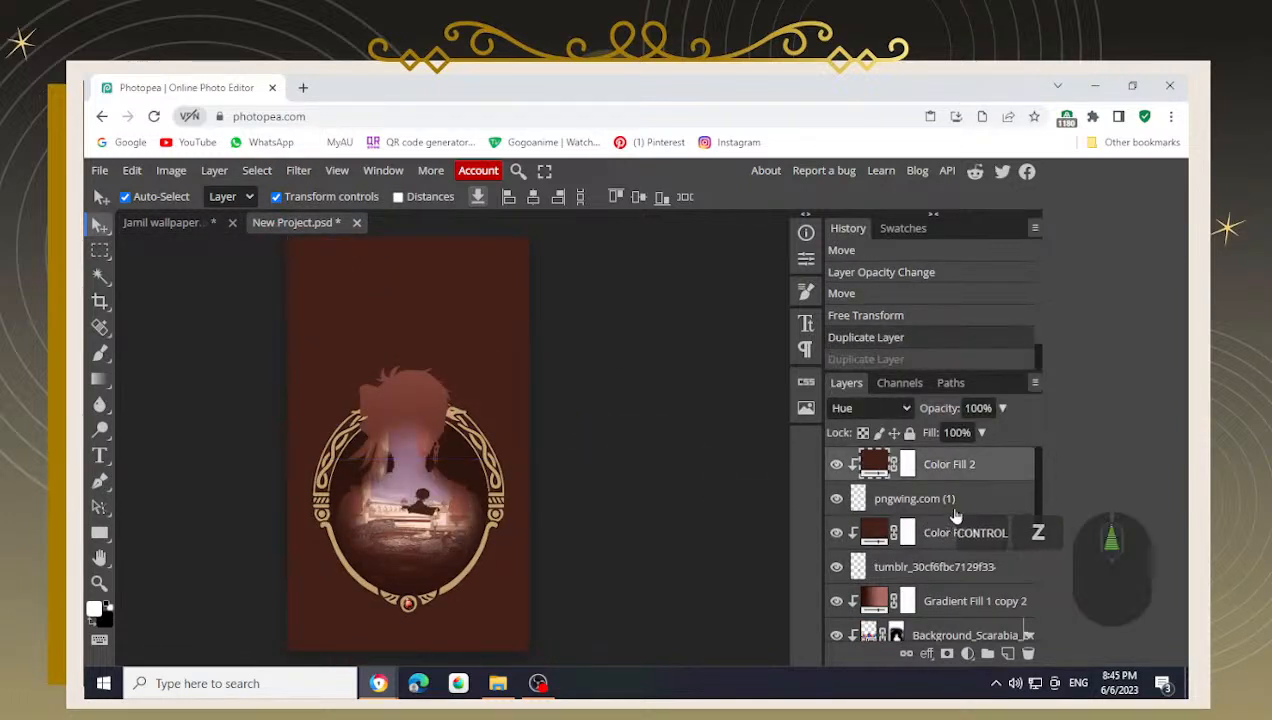
pyautogui.hotkey('ctrl', 'v')
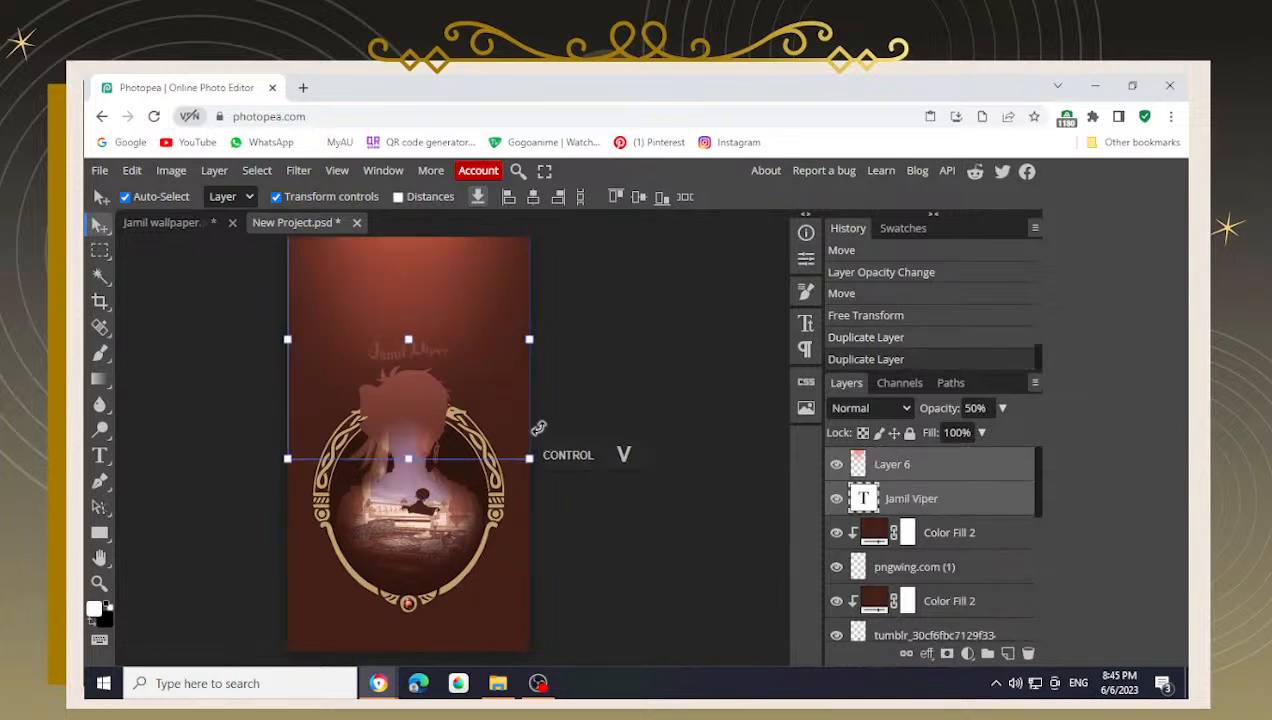
# - Replace the Jamil Viper title text above the silhouette's head with "Kalim Alsim"
pyautogui.scroll(-2, 432, 372)
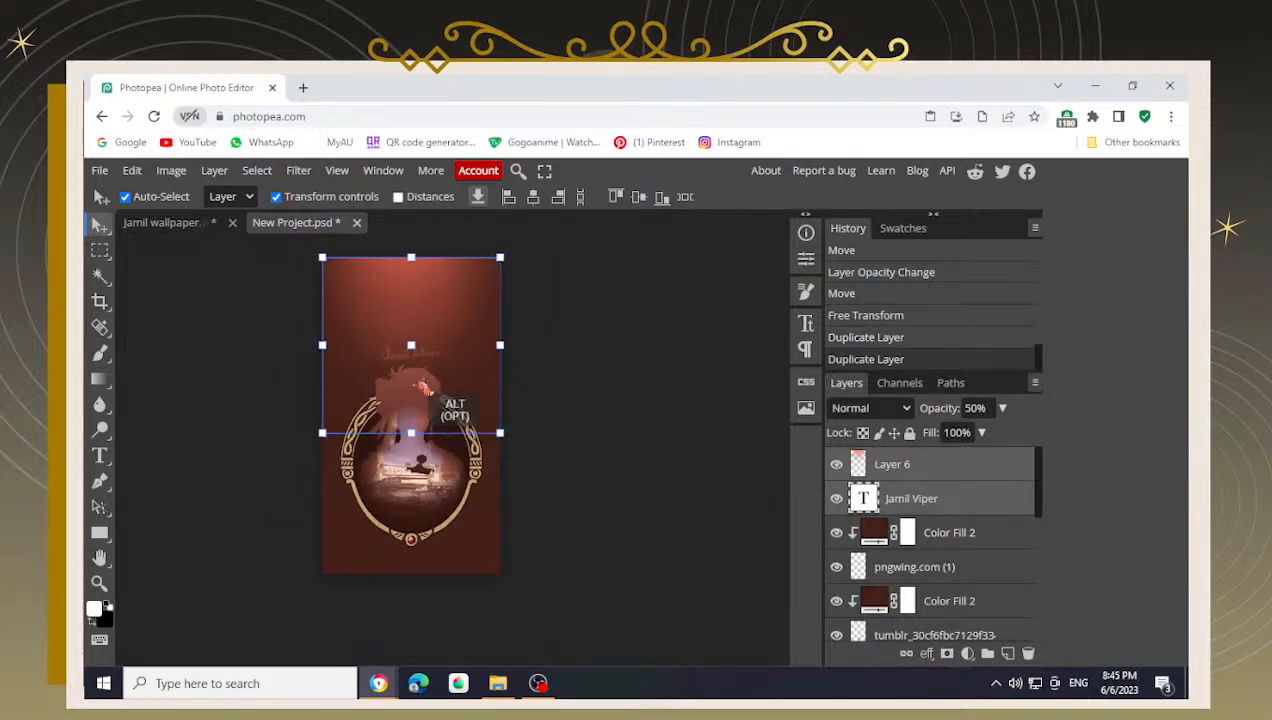
pyautogui.scroll(3, 270, 392)
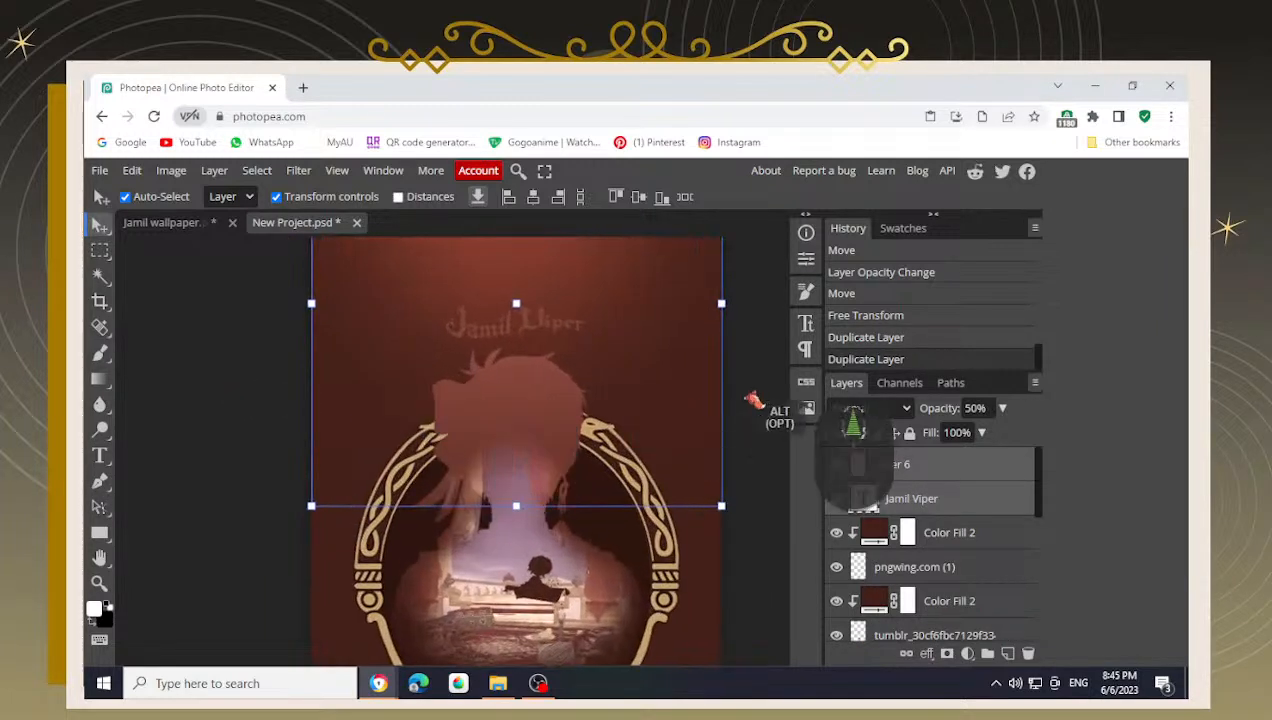
pyautogui.moveTo(670, 365); pyautogui.dragTo(526, 406)
pyautogui.click(712, 396)
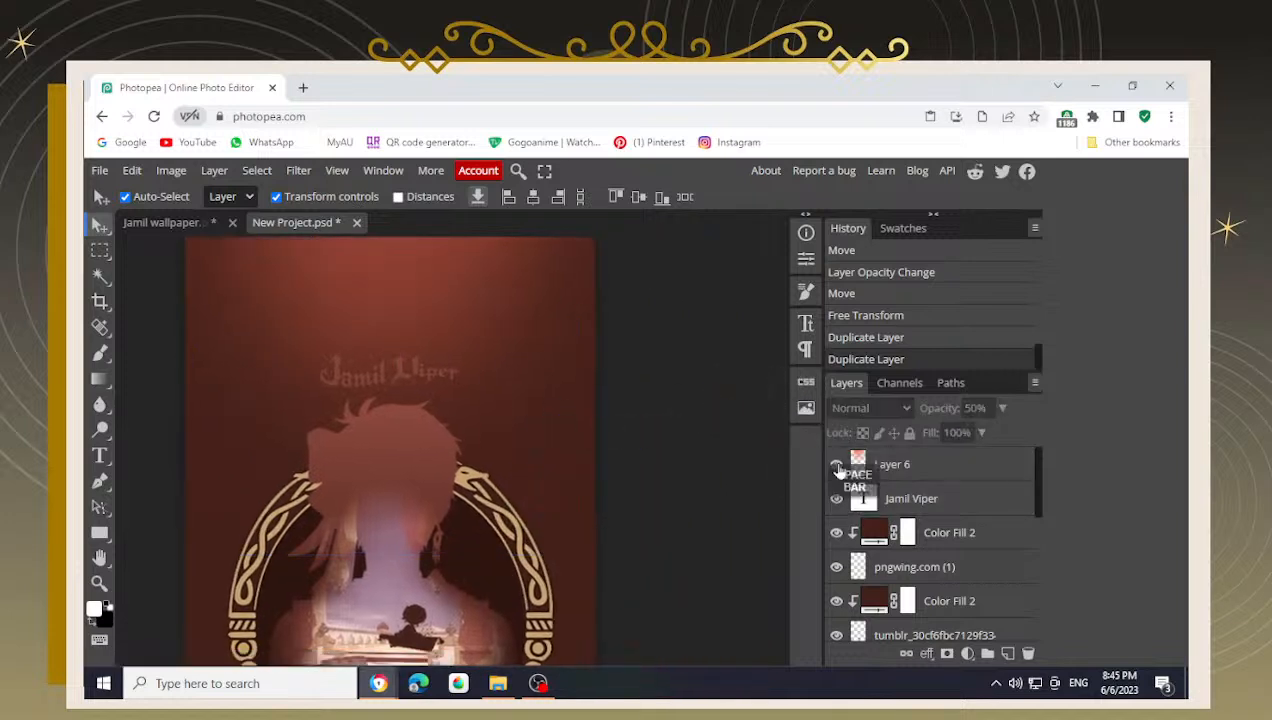
pyautogui.click(892, 504)
pyautogui.press('t')
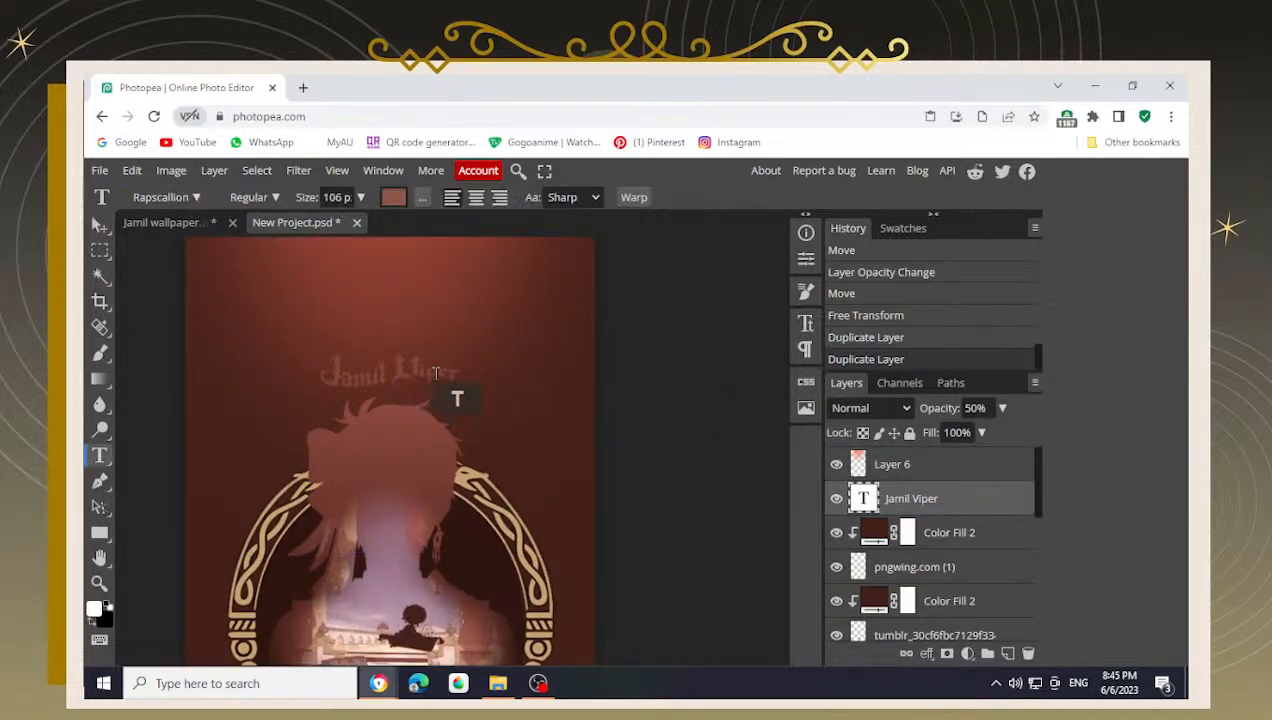
pyautogui.click(428, 370)
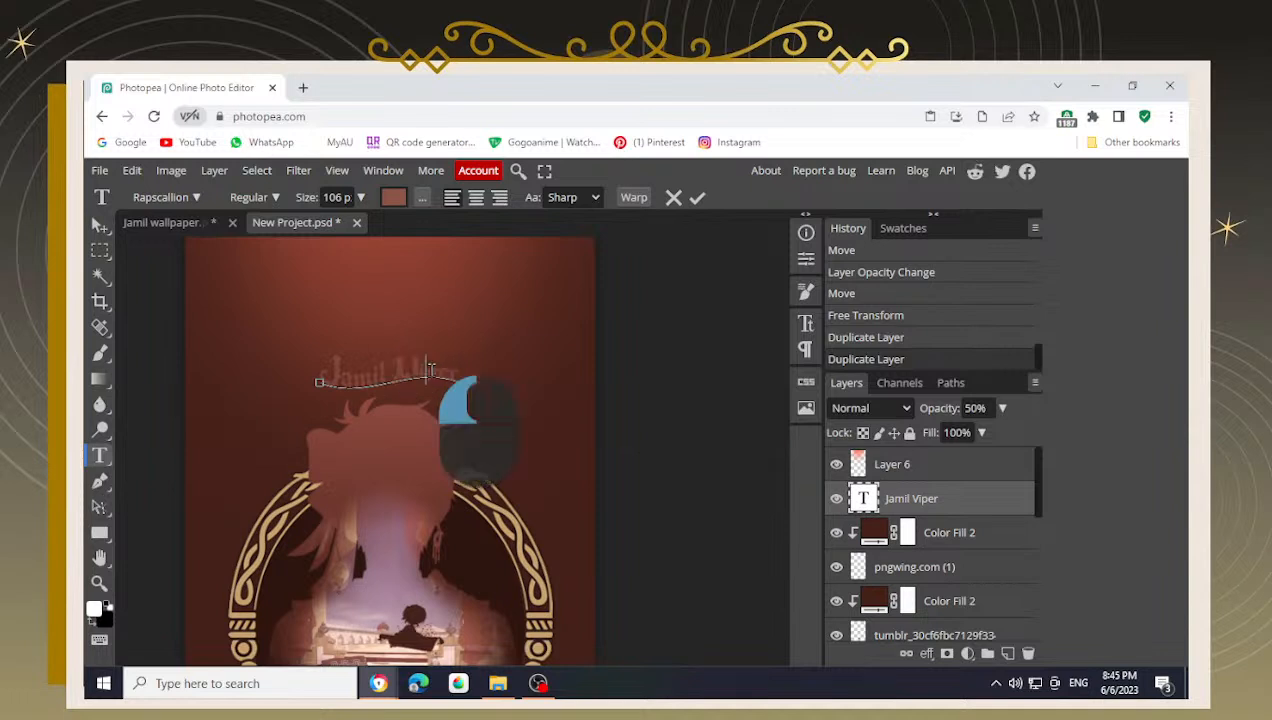
pyautogui.hotkey('ctrl', 'a')
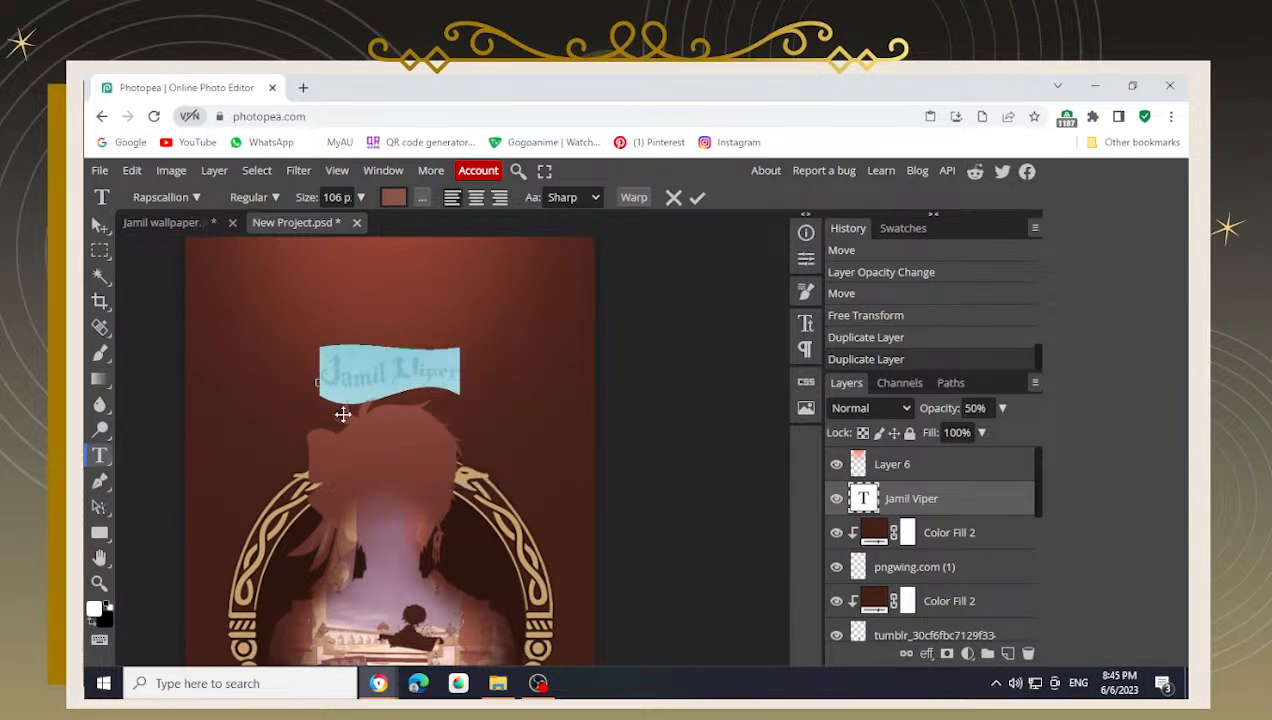
pyautogui.press('BackSpace')
pyautogui.write('Kalim Al As')
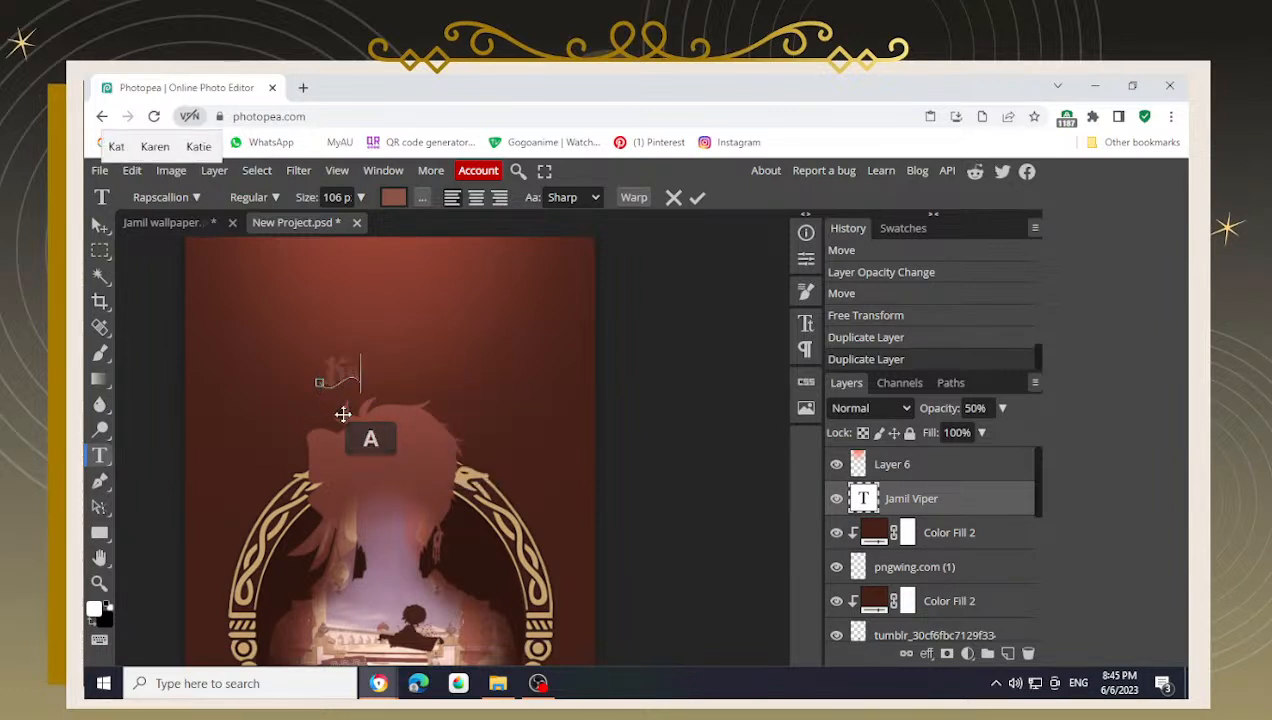
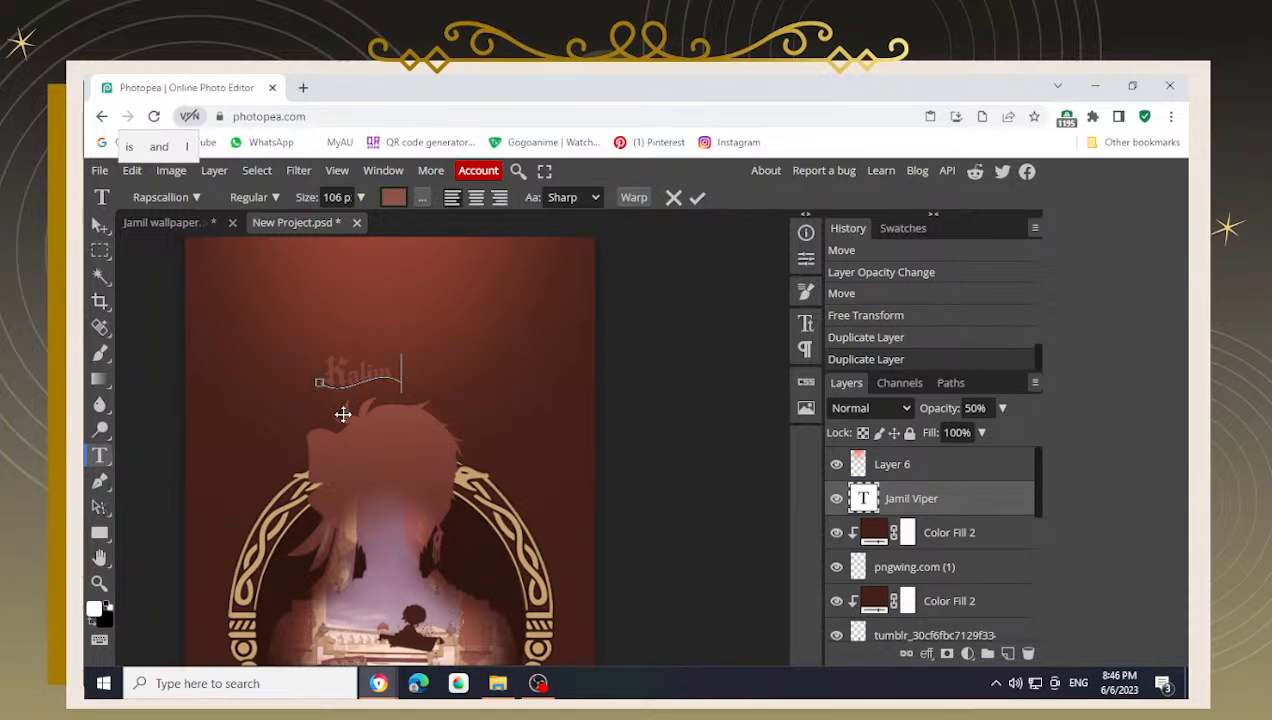
pyautogui.write('Al')
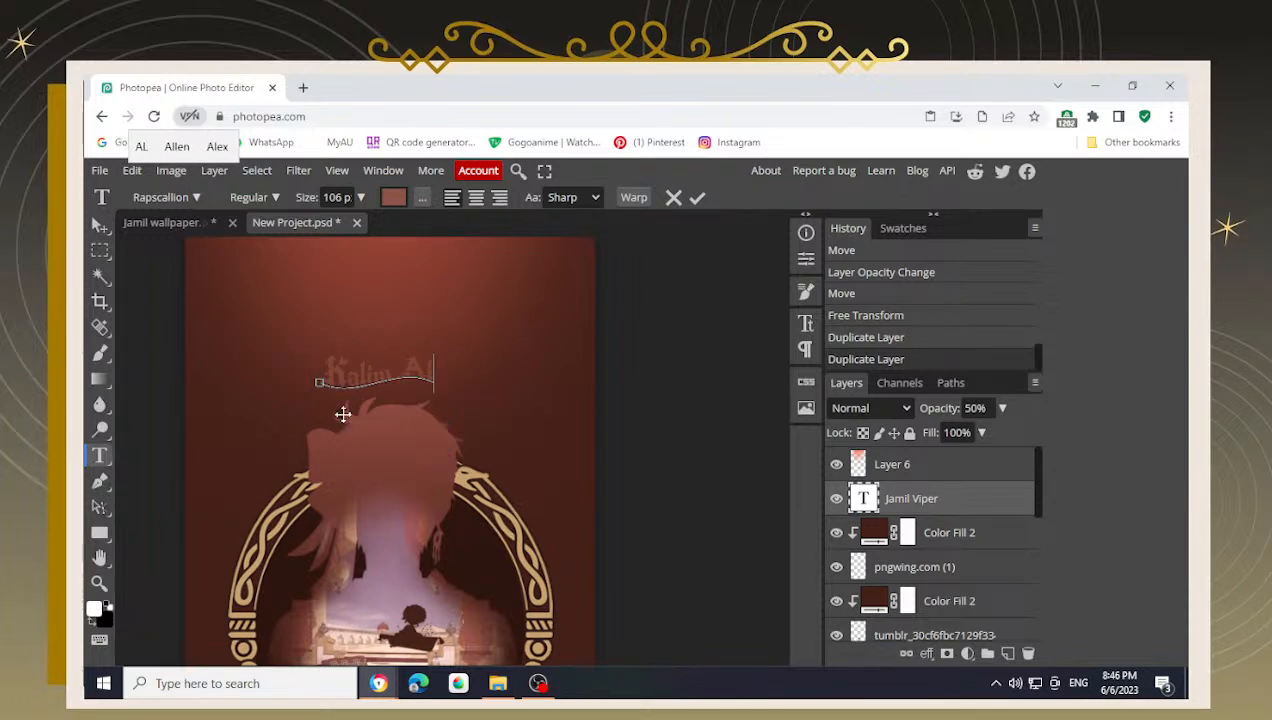
pyautogui.write(' As')
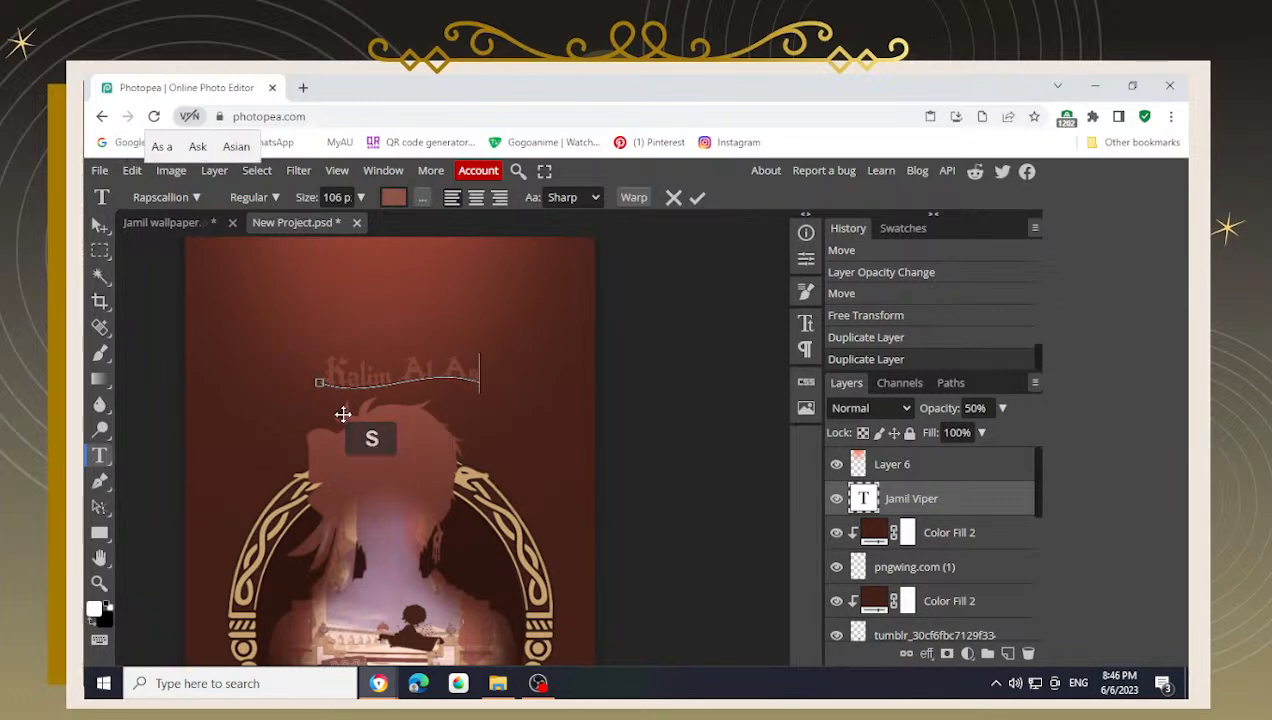
pyautogui.press('BackSpace')
pyautogui.press('BackSpace')
pyautogui.write('s')
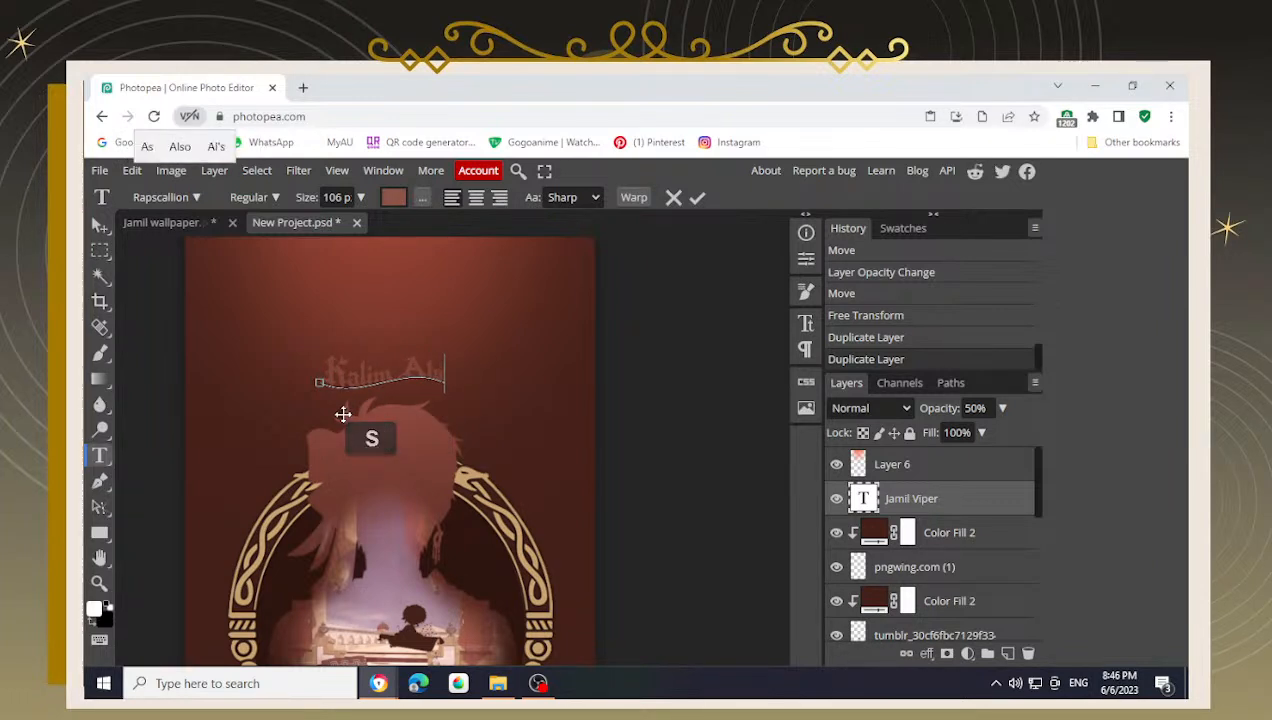
pyautogui.write('im')
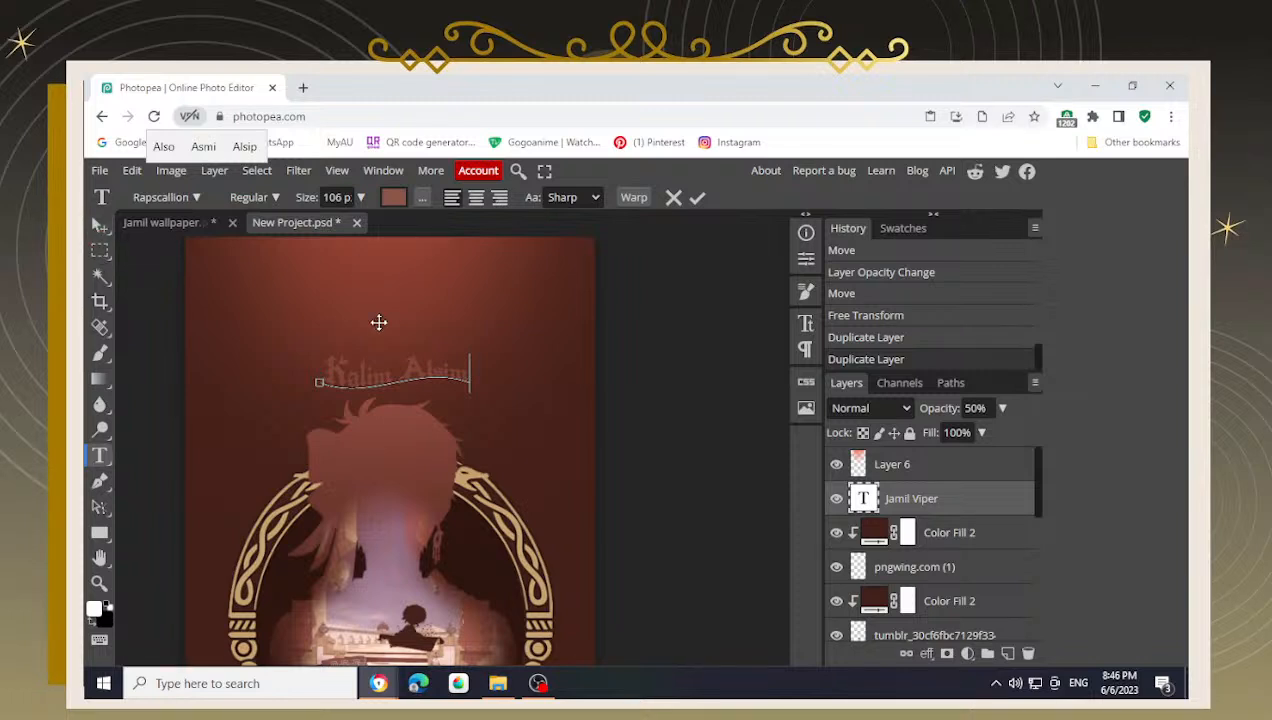
# - Correct the title's wording to "Kalim Al Asim" and commit the text edit
pyautogui.press('Left')
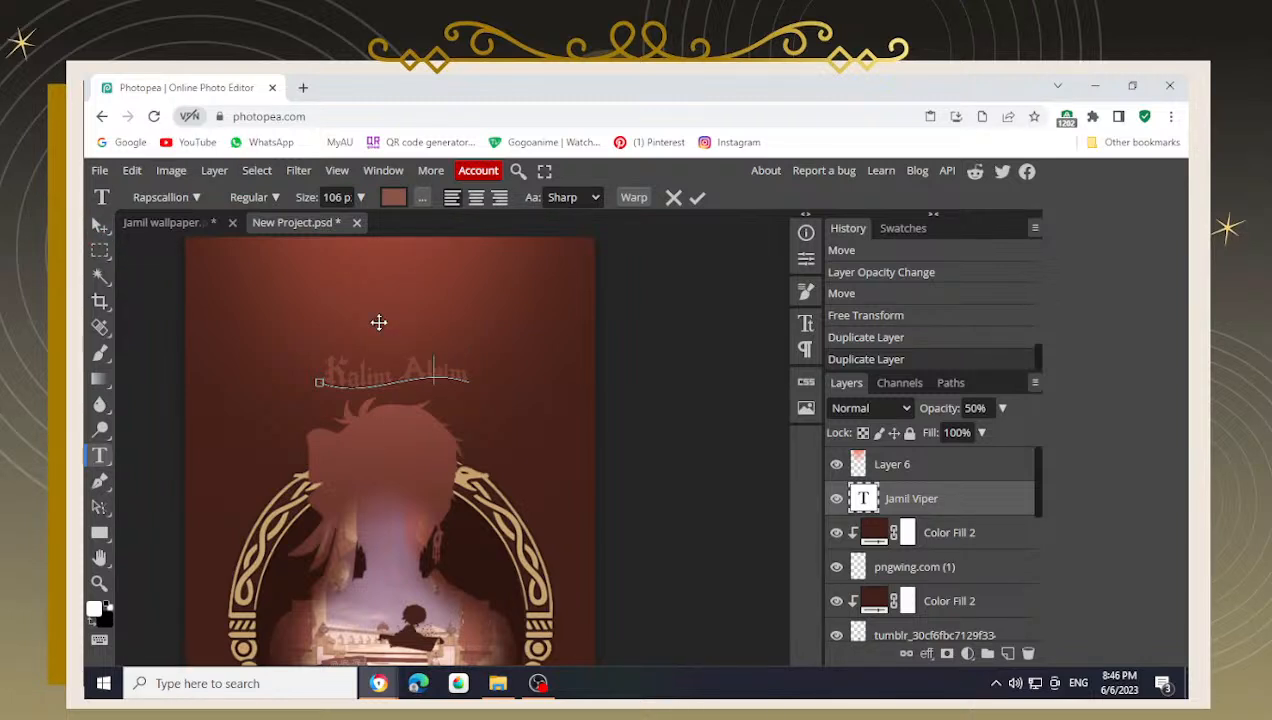
pyautogui.write('a')
pyautogui.press('Left')
pyautogui.press('Right')
pyautogui.press('BackSpace')
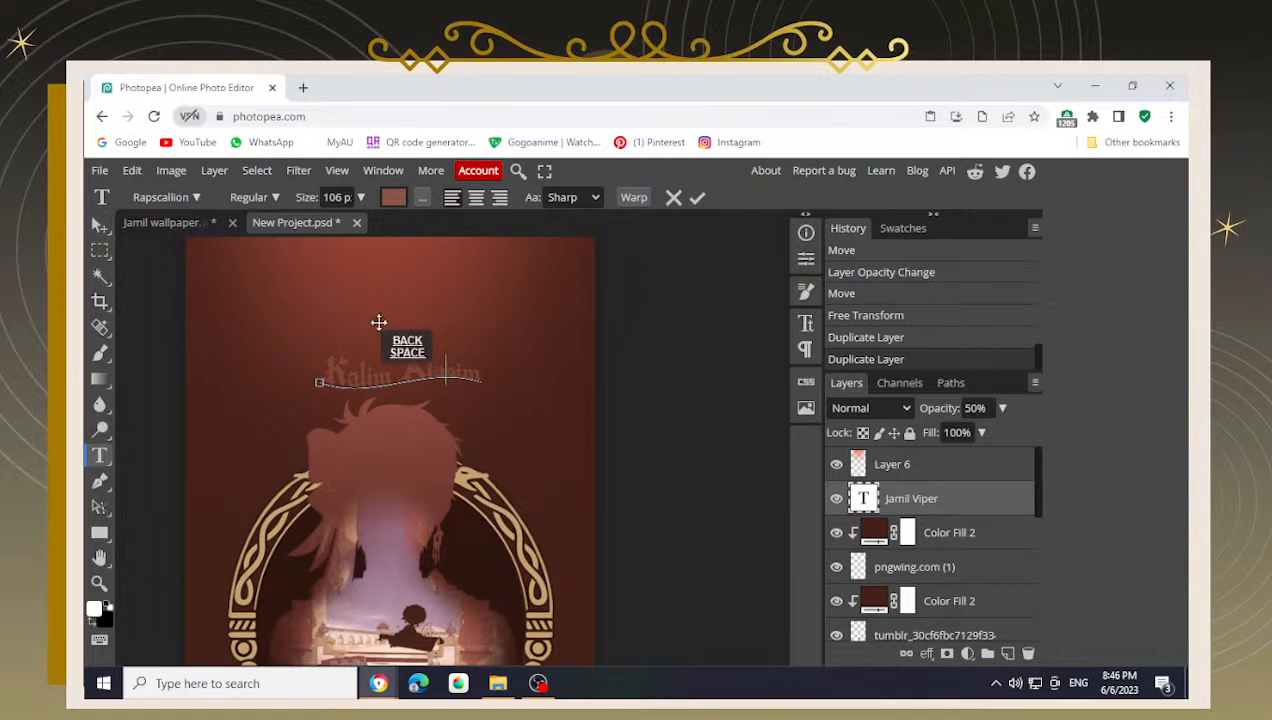
pyautogui.write('A')
pyautogui.press('Left')
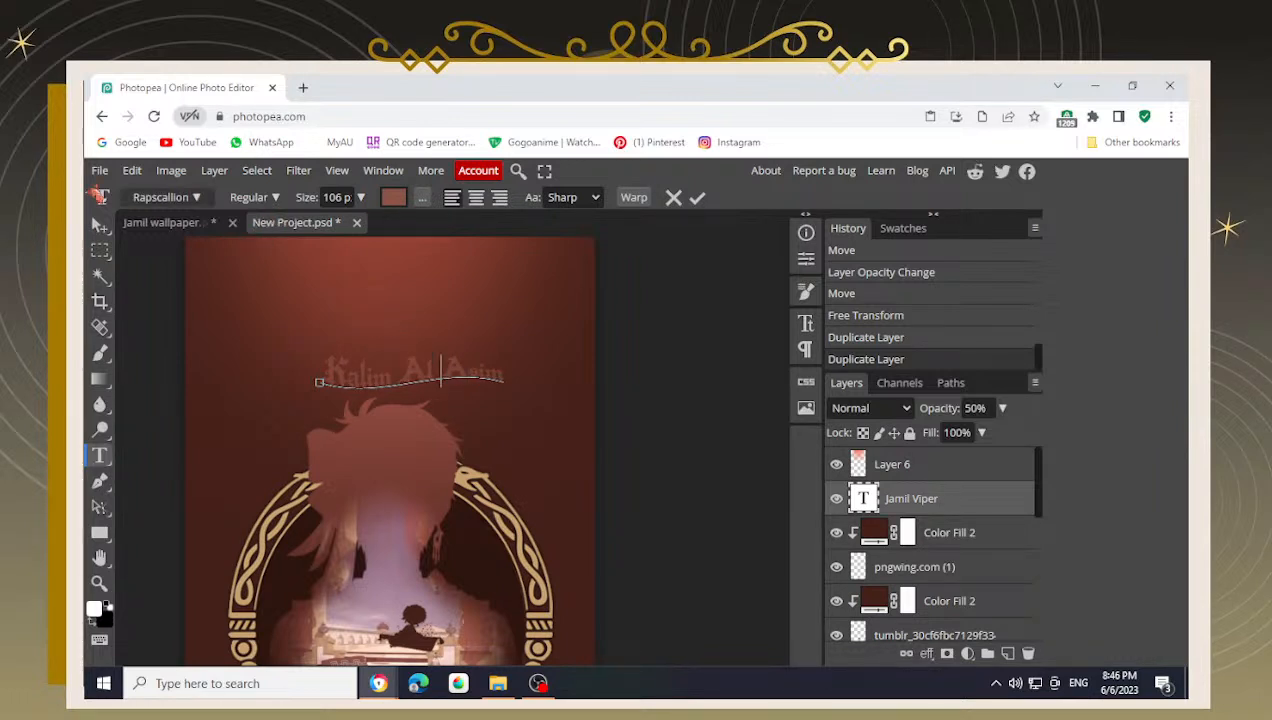
pyautogui.press('Right')
pyautogui.press('Right')
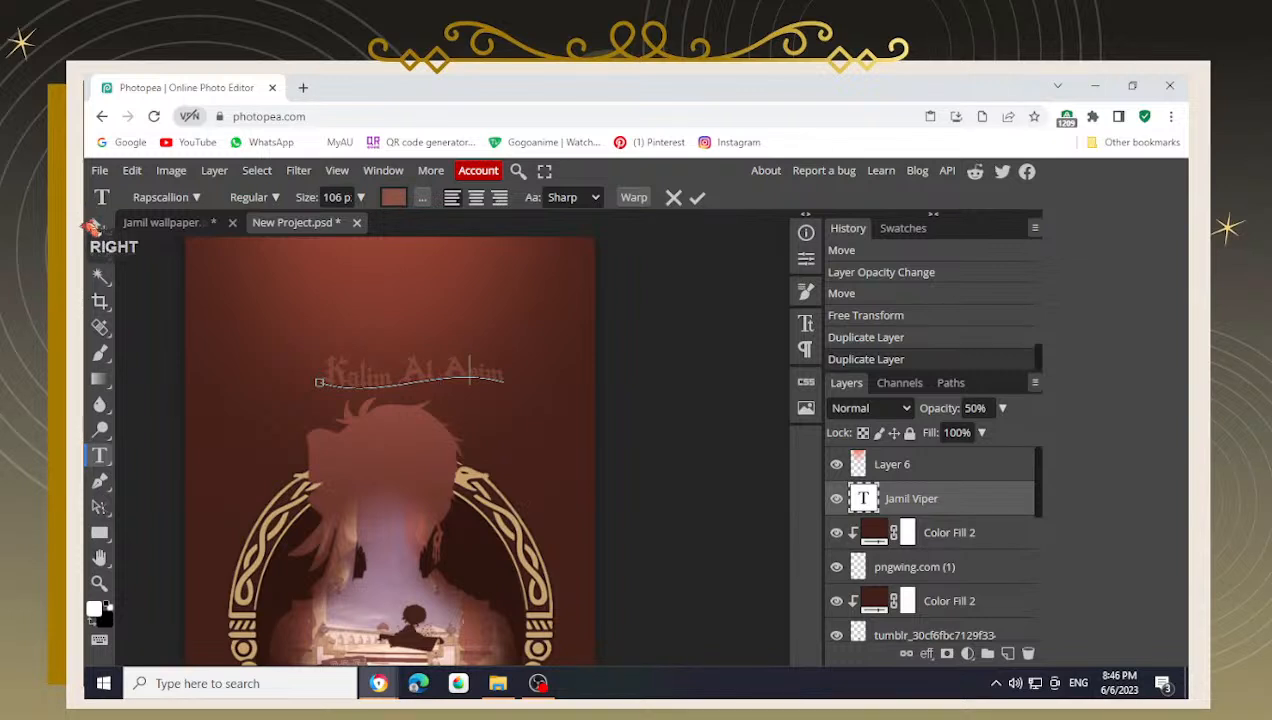
pyautogui.press('BackSpace')
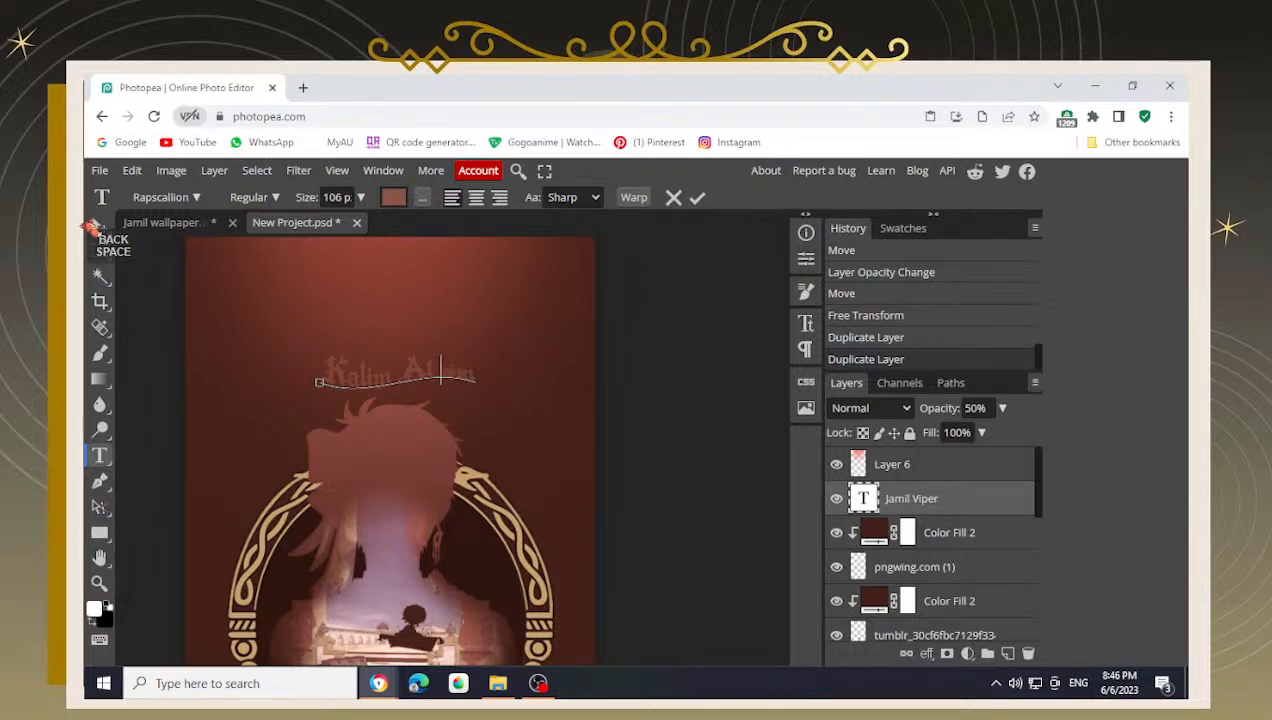
pyautogui.write('Al')
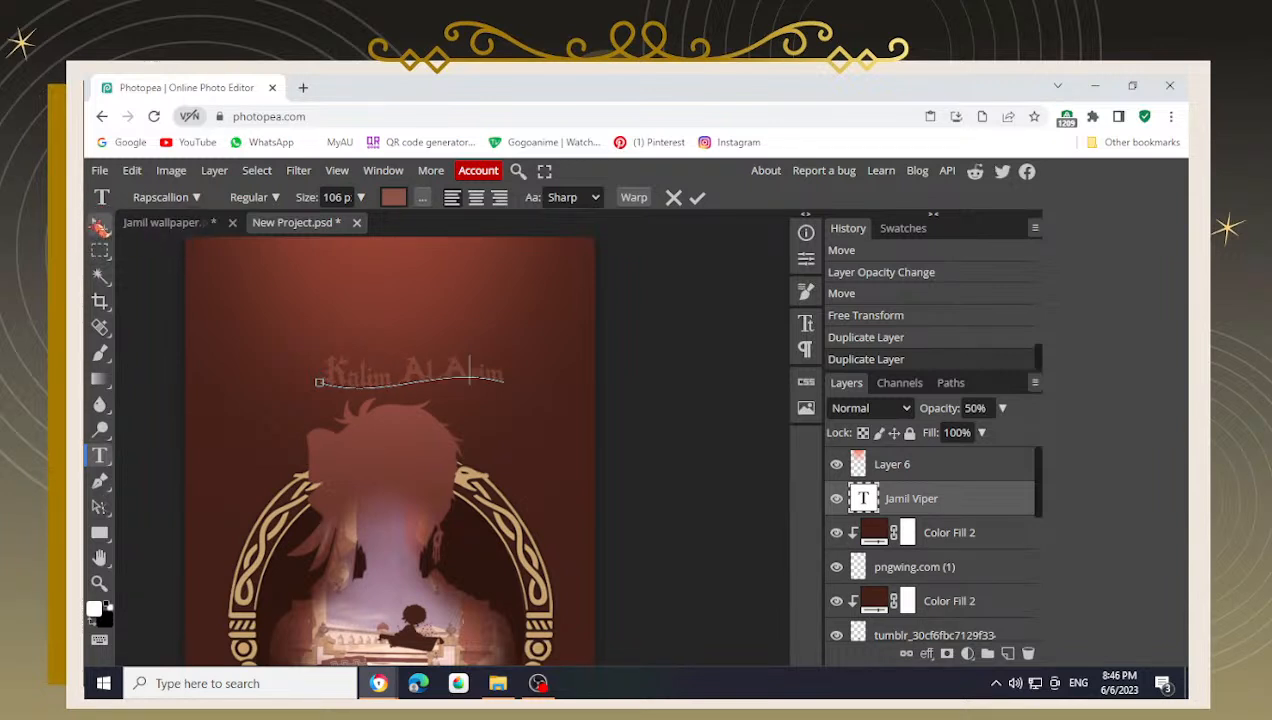
pyautogui.click(100, 225)
# - Nudge the Kalim Al Asim title sideways so it sits centred above the silhouette's head
pyautogui.scroll(2, 454, 390)
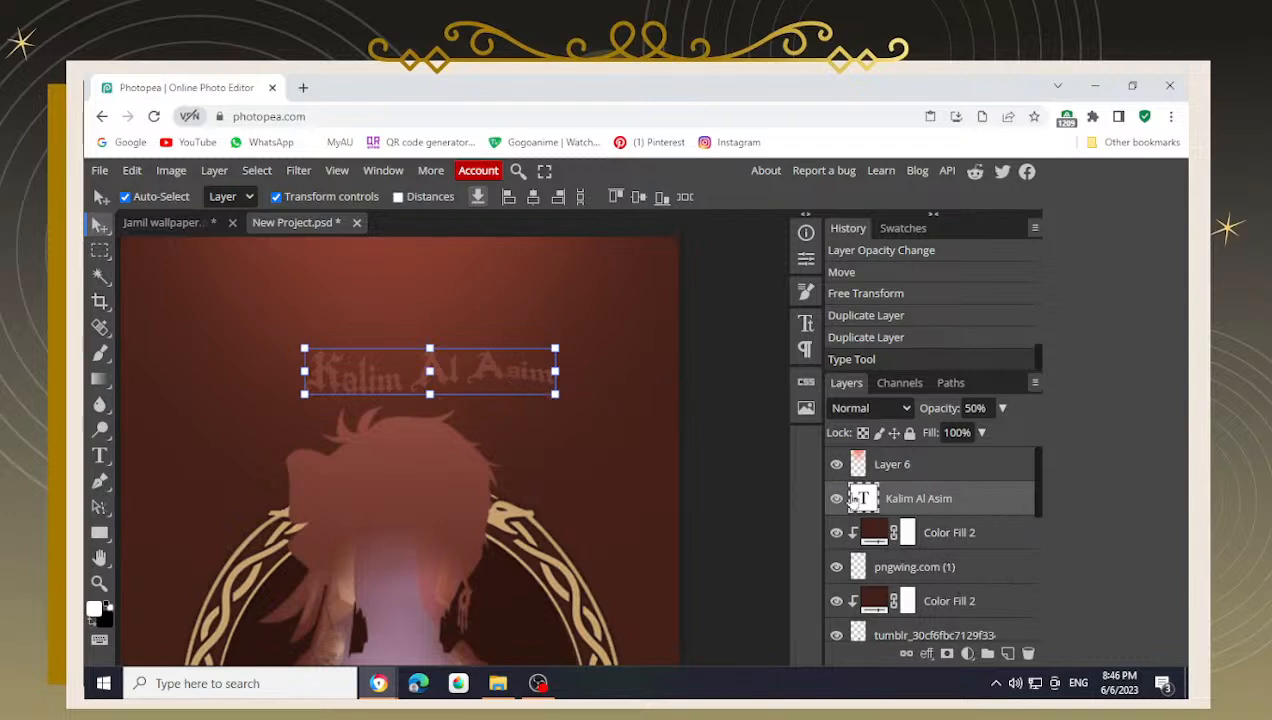
pyautogui.press('Left')
pyautogui.press('Left')
pyautogui.press('Left')
pyautogui.press('Left')
pyautogui.press('Left')
pyautogui.press('Left')
pyautogui.press('Left')
pyautogui.press('Left')
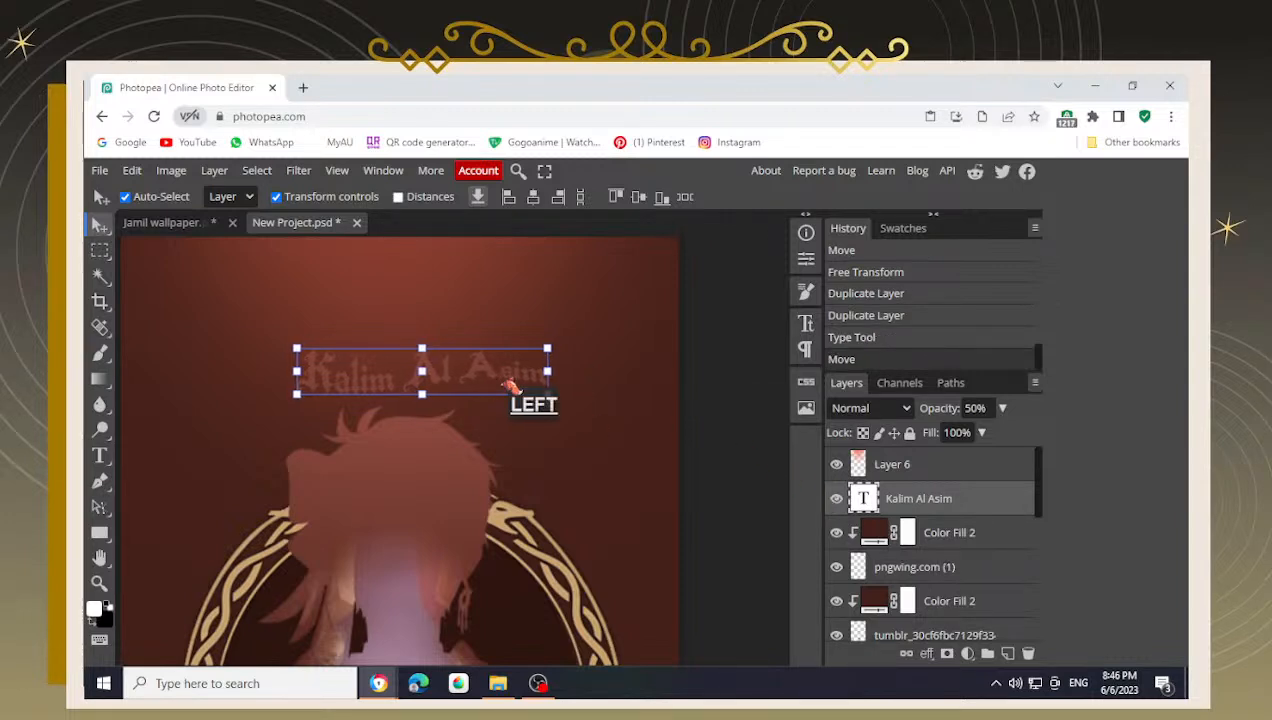
pyautogui.press('Left')
pyautogui.press('Left')
pyautogui.press('Left')
pyautogui.press('Left')
pyautogui.press('Left')
pyautogui.press('Left')
pyautogui.press('Left')
pyautogui.press('Left')
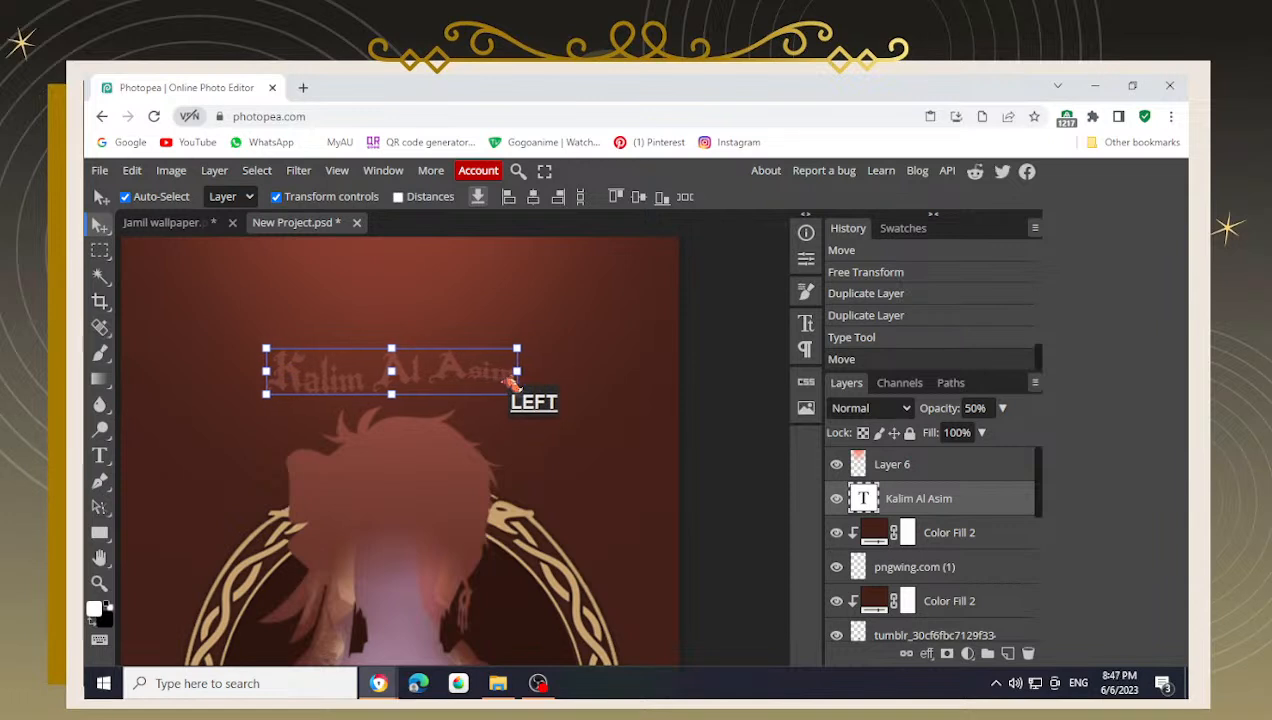
pyautogui.press('Right')
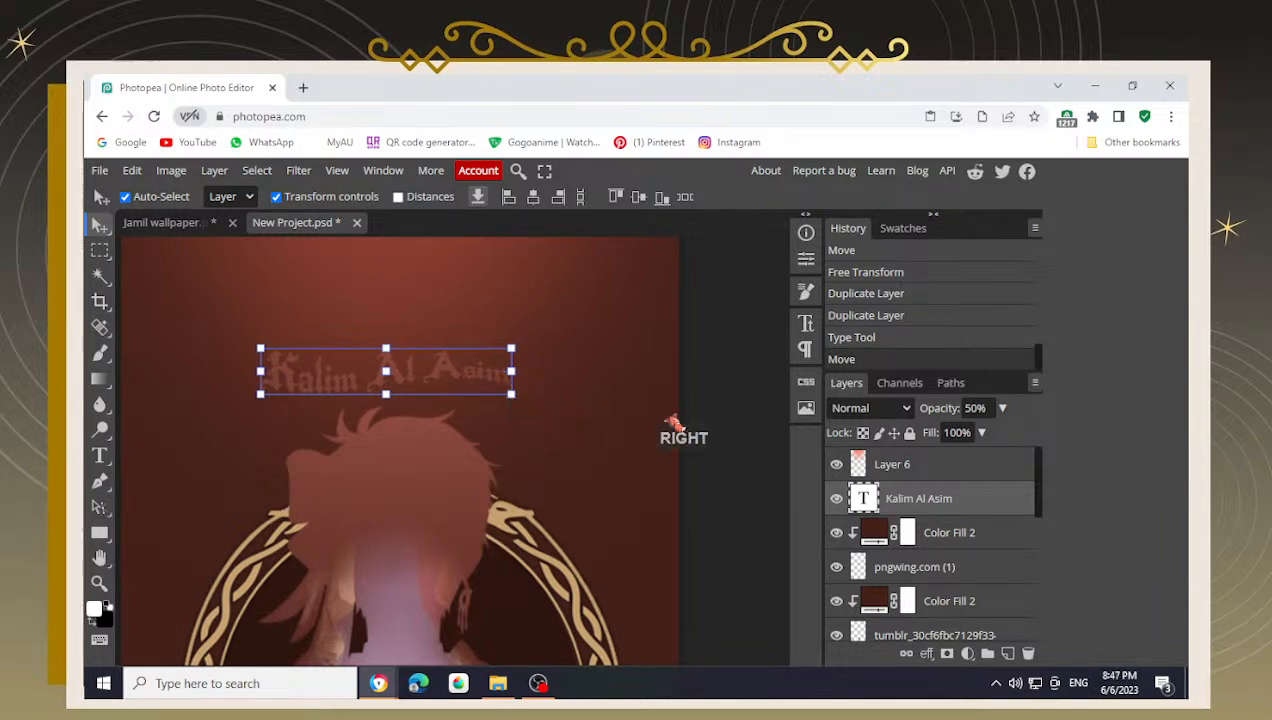
pyautogui.click(727, 411)
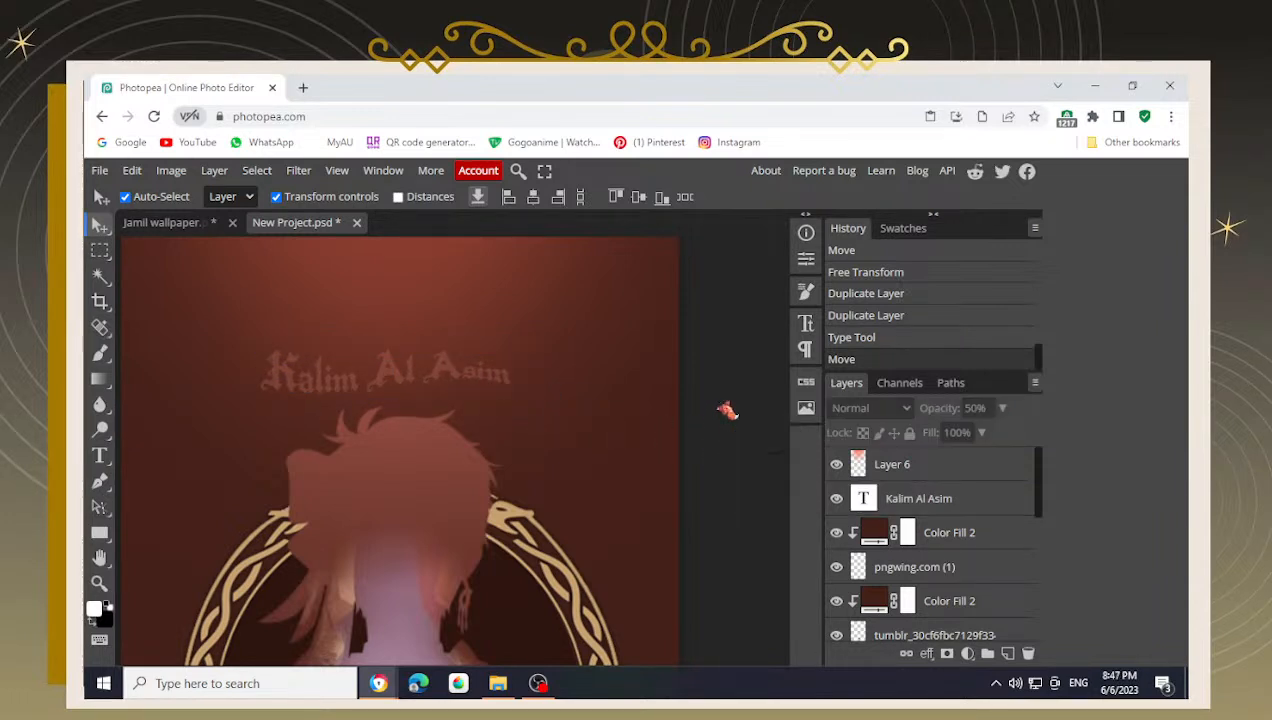
pyautogui.click(910, 500)
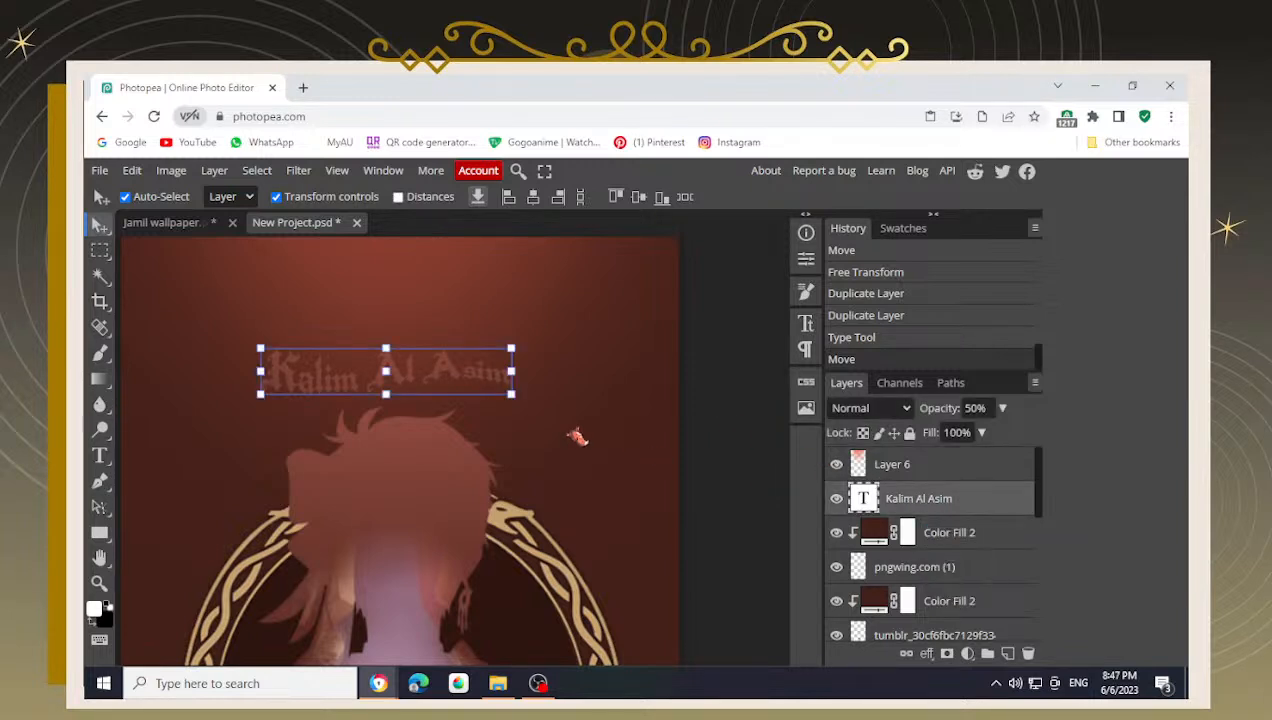
pyautogui.press('t')
pyautogui.click(483, 388)
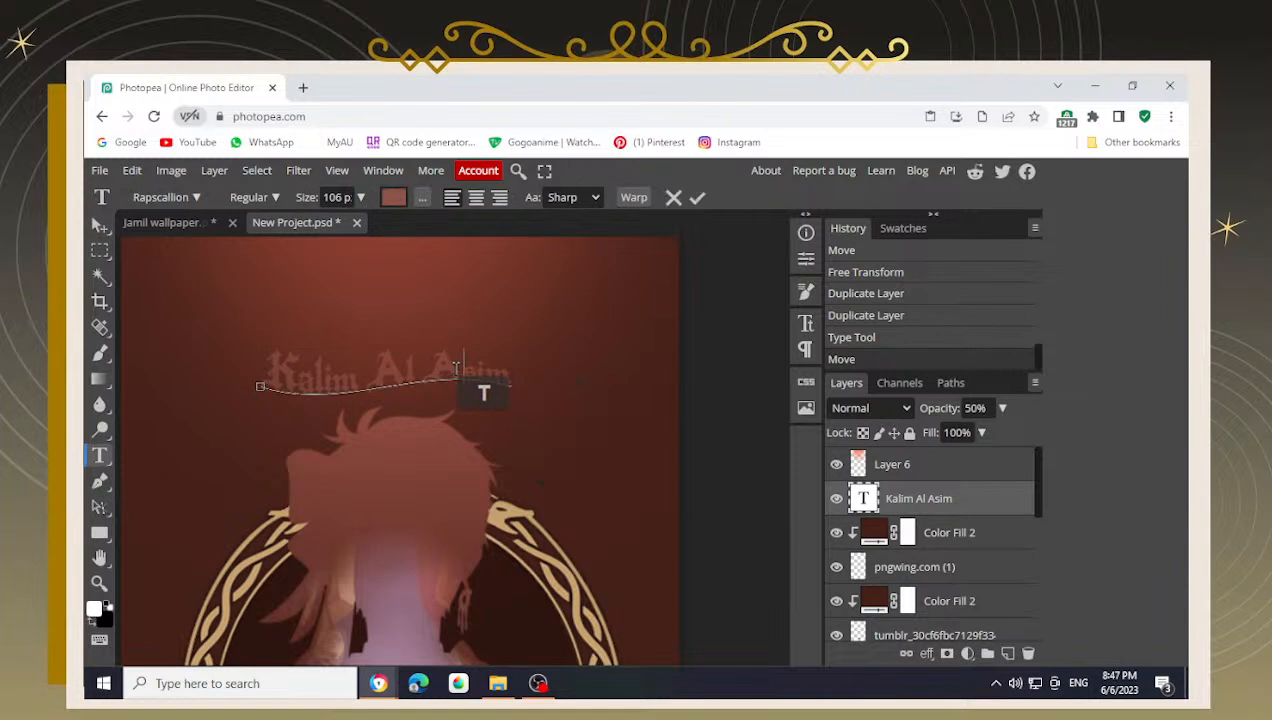
pyautogui.press('BackSpace')
pyautogui.write('s')
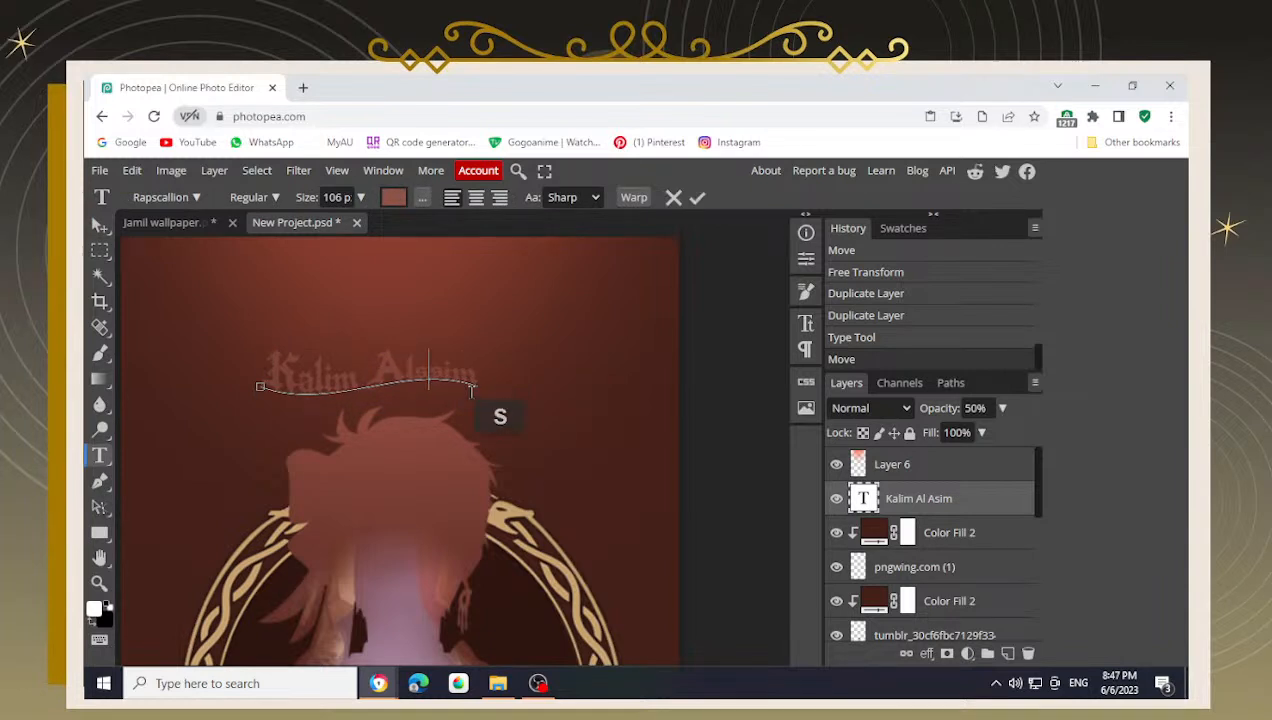
pyautogui.write('a')
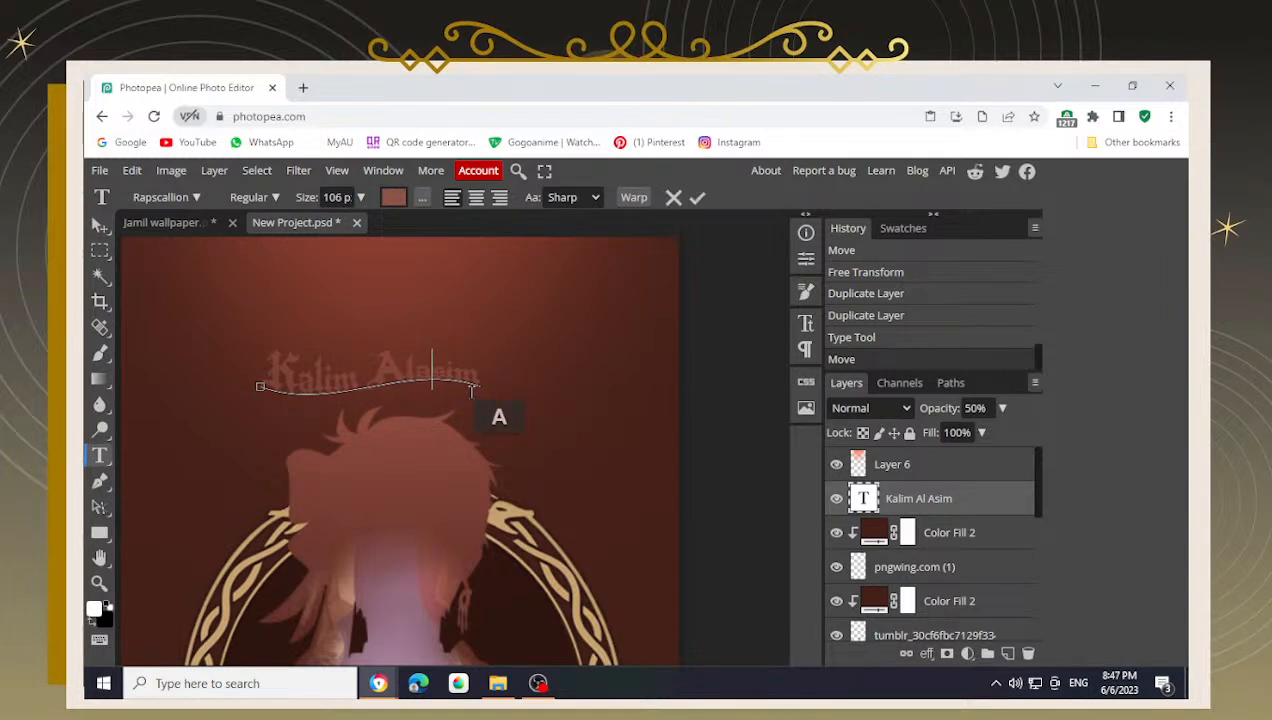
pyautogui.click(100, 225)
pyautogui.scroll(-2, 441, 400)
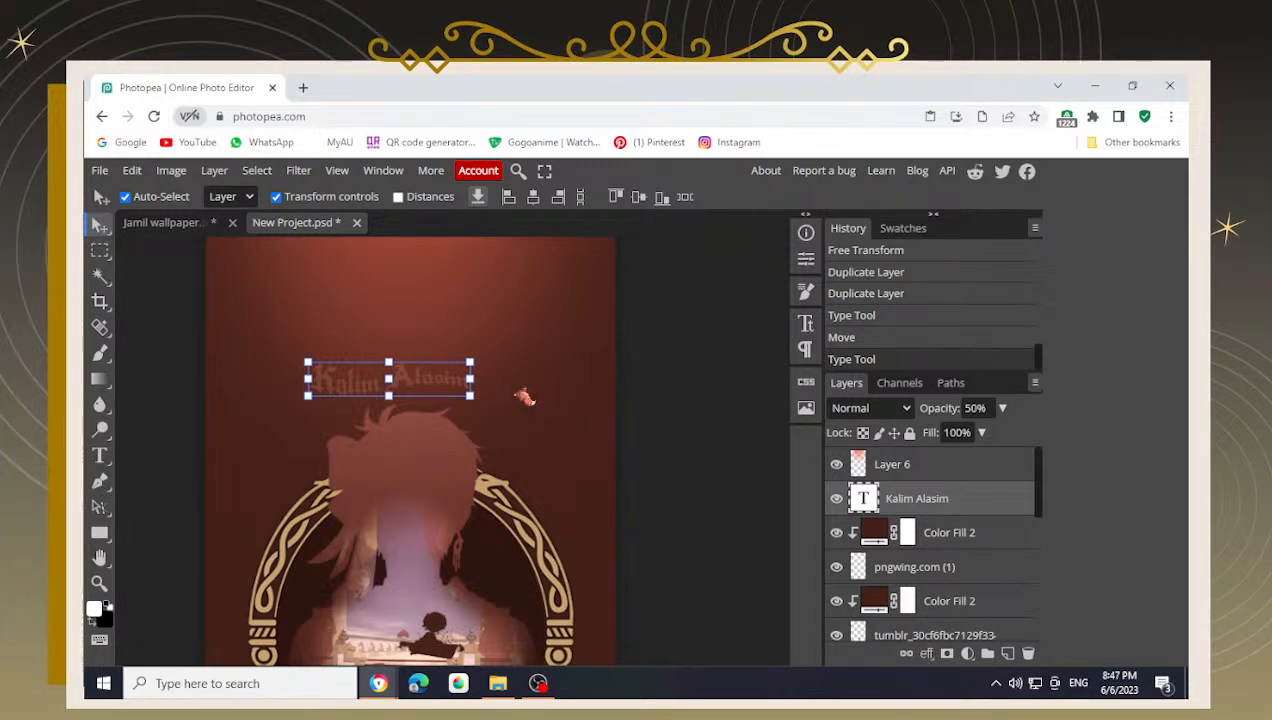
# - Nudge the shortened Kalim Alasim title sideways to recentre it over the silhouette's head
pyautogui.press('Right')
pyautogui.press('Right')
pyautogui.press('Right')
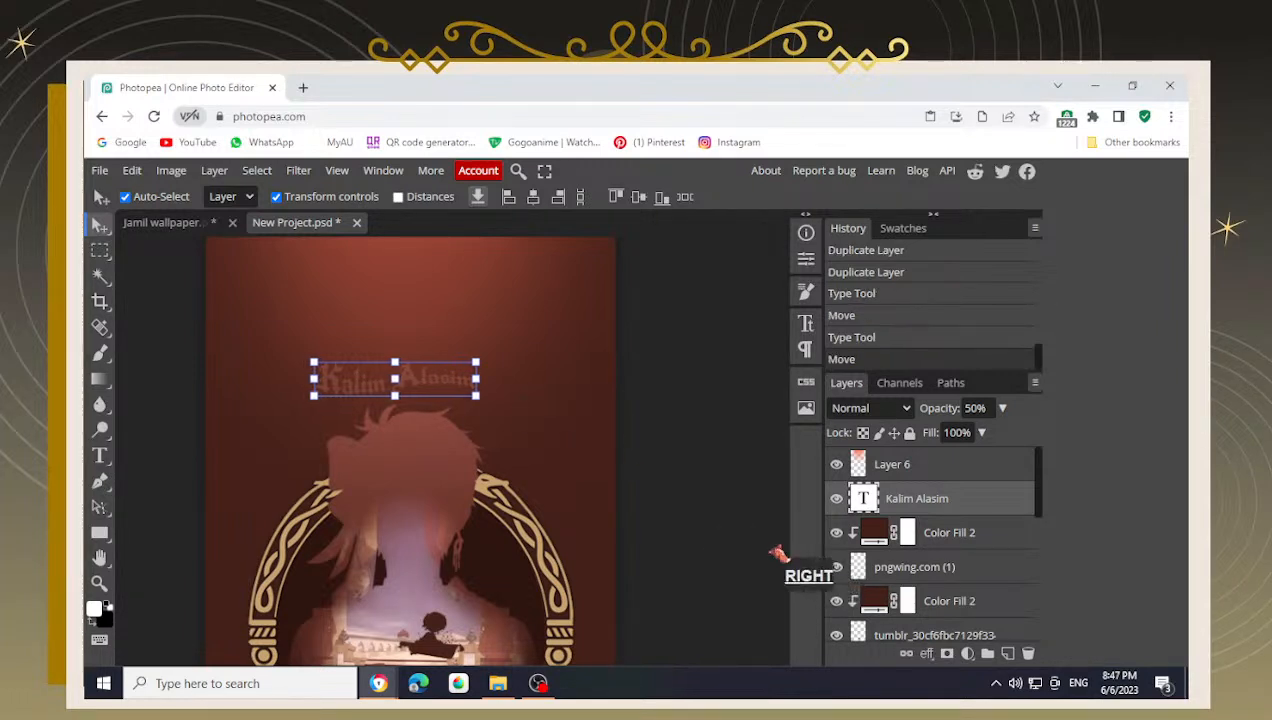
pyautogui.press('Right')
pyautogui.press('Right')
pyautogui.press('Right')
pyautogui.press('Right')
pyautogui.press('Right')
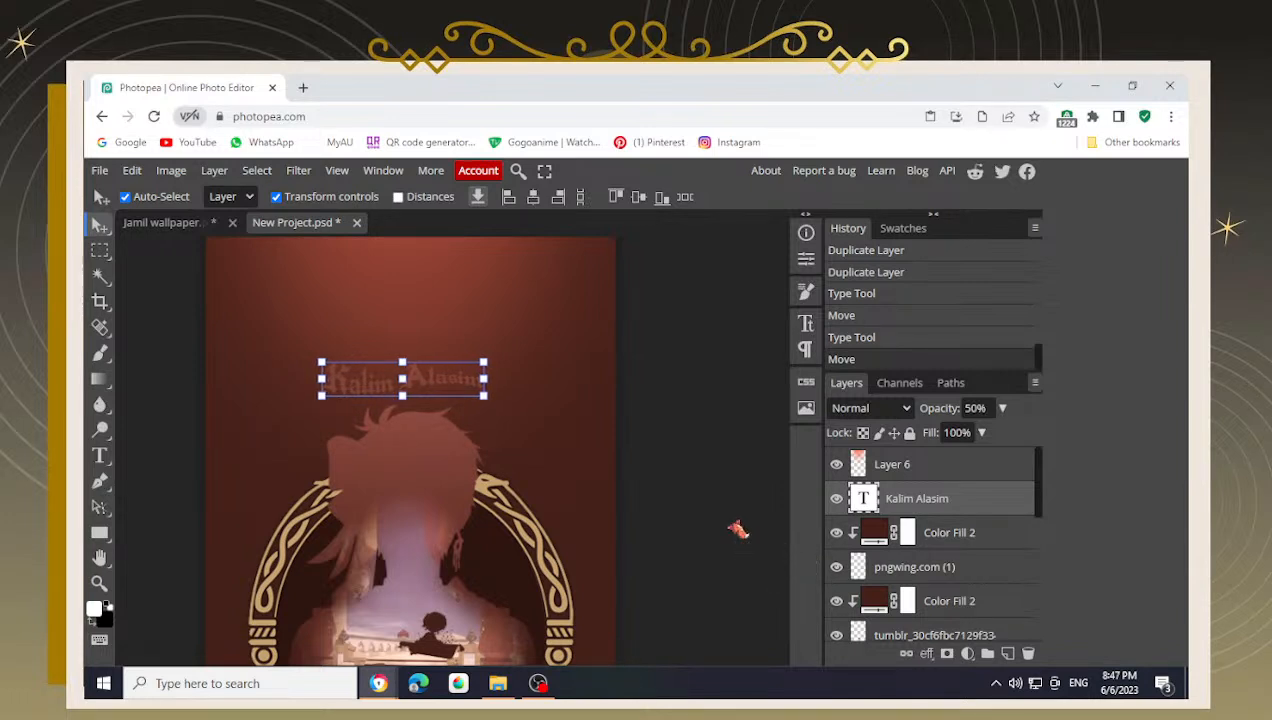
pyautogui.click(735, 530)
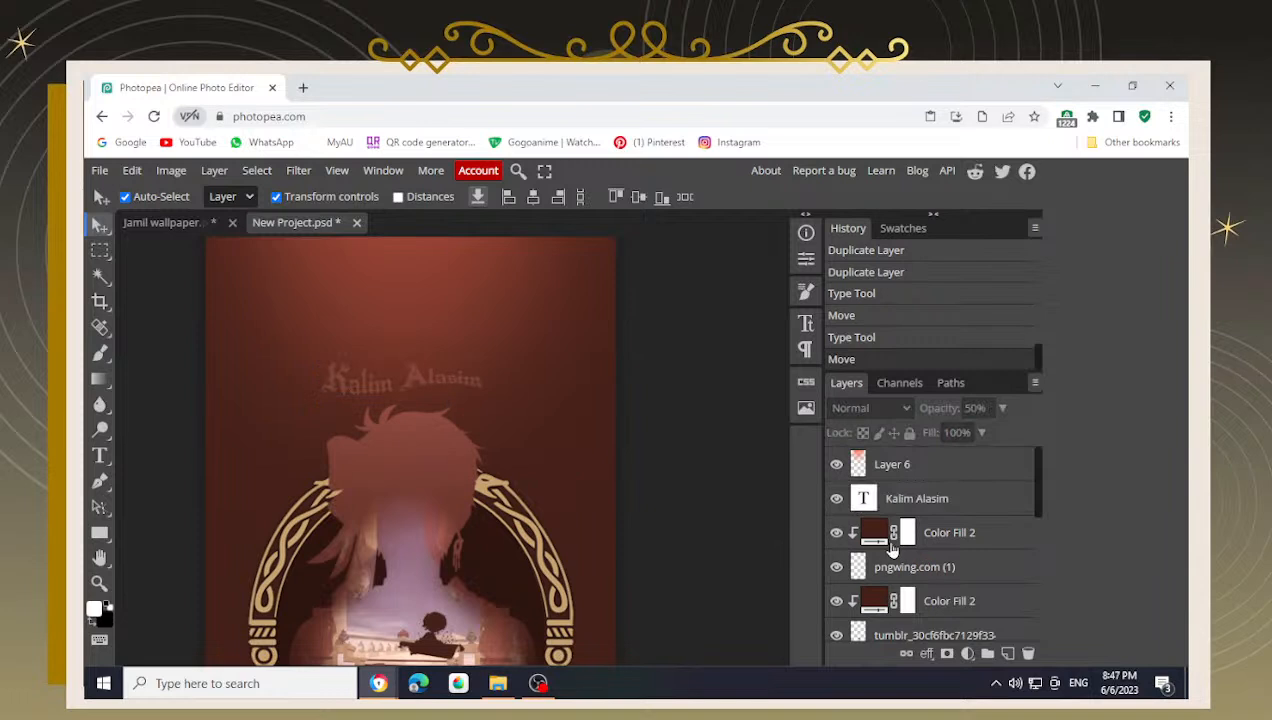
pyautogui.click(909, 512)
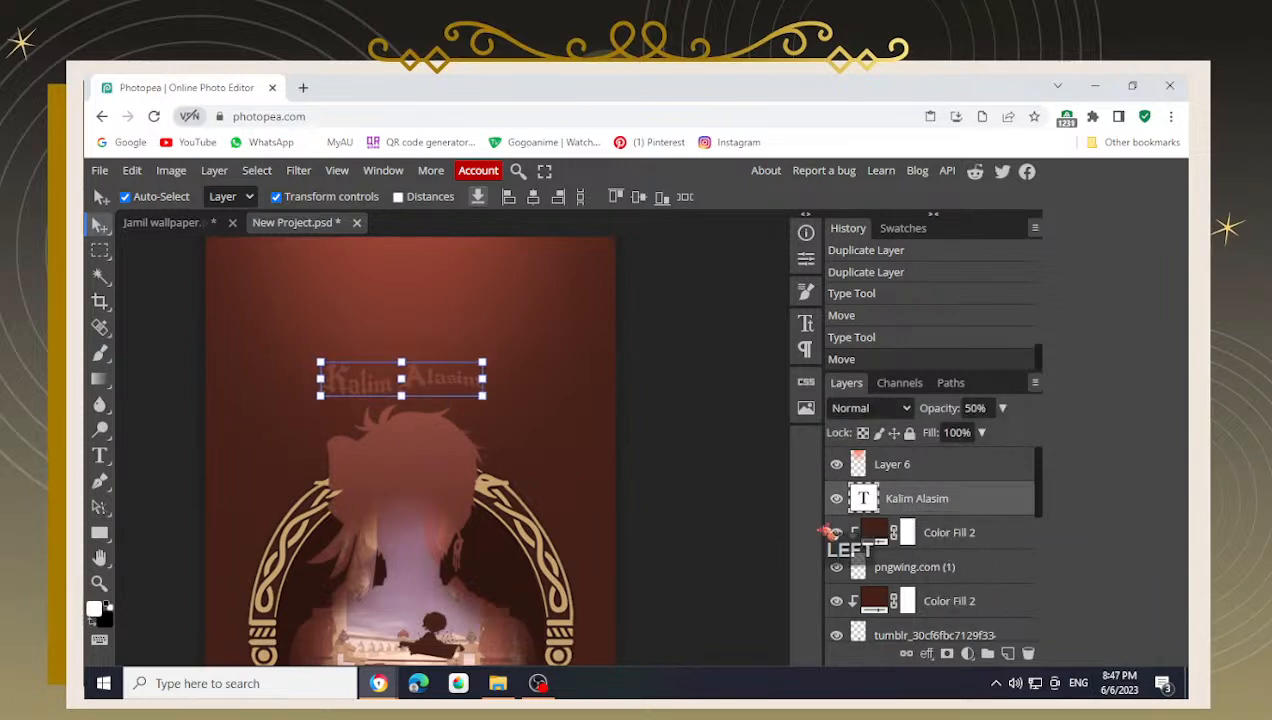
pyautogui.press('Right')
pyautogui.press('Right')
pyautogui.press('Right')
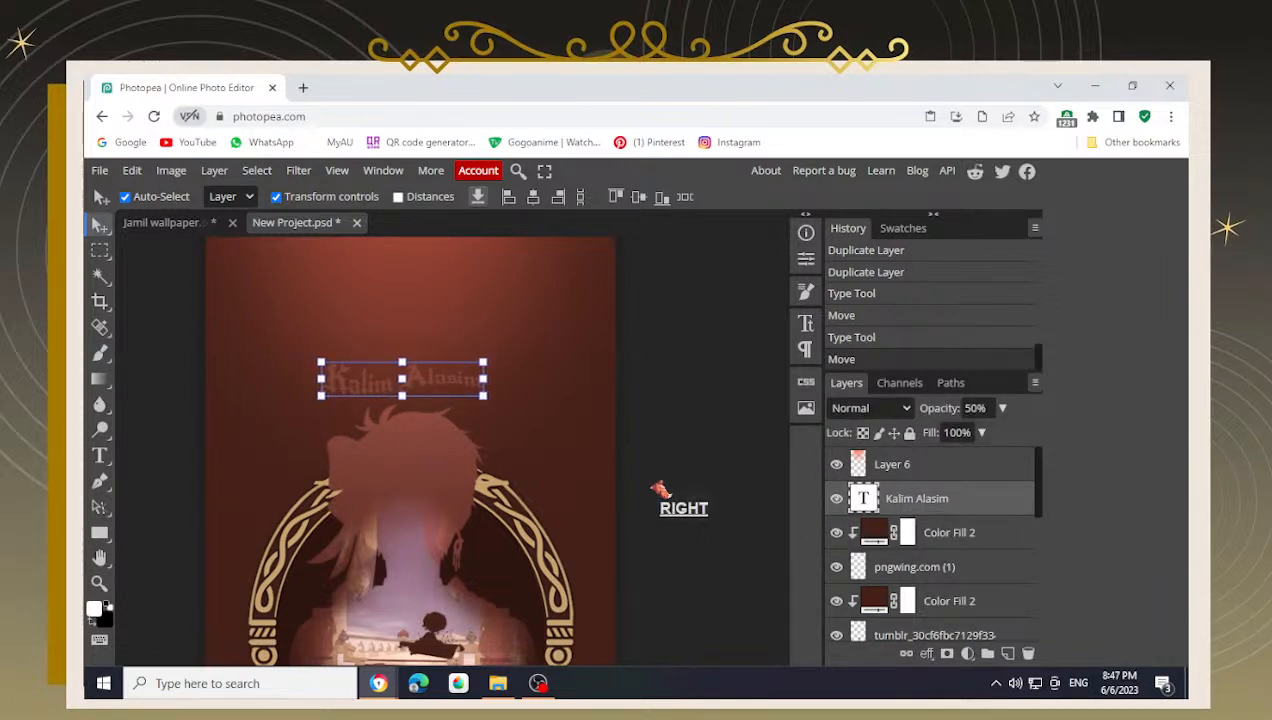
# - Select Layer 6 together with the Kalim Alasim text layer and align their horizontal centres
pyautogui.click(531, 200)
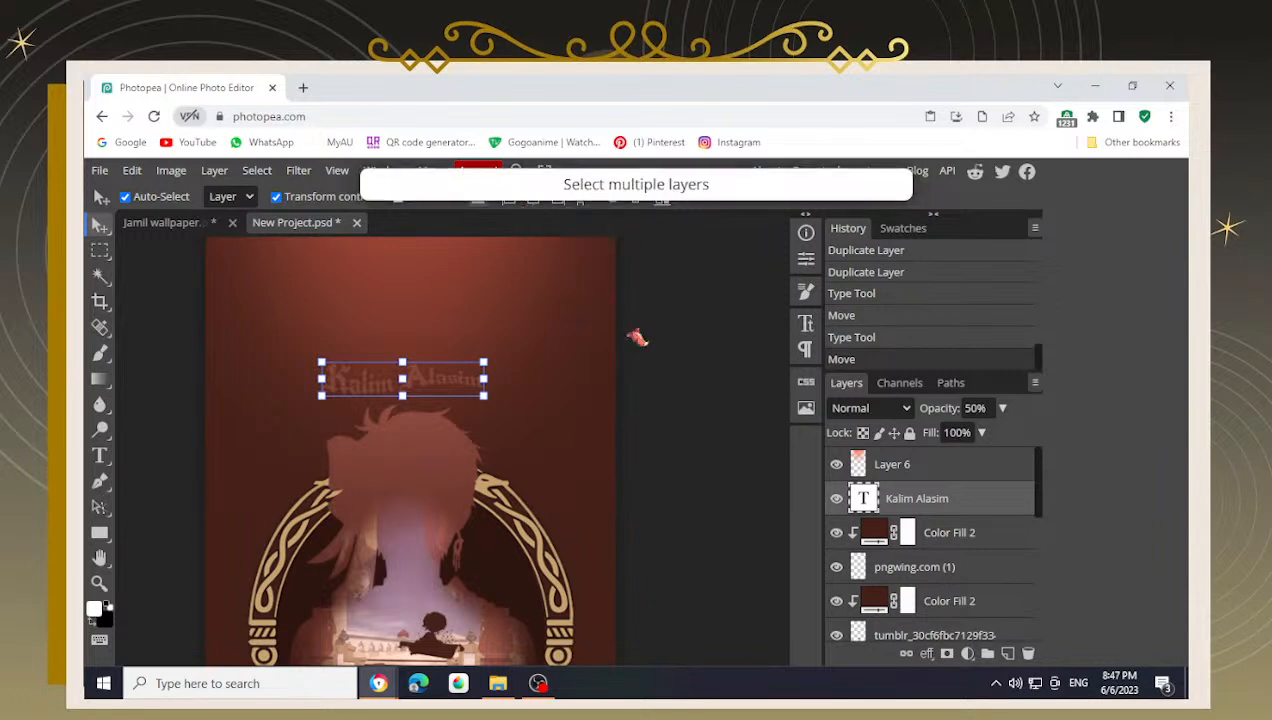
pyautogui.click(721, 394)
pyautogui.click(936, 468)
pyautogui.keyDown('shift'); pyautogui.click(890, 498); pyautogui.keyUp('shift')
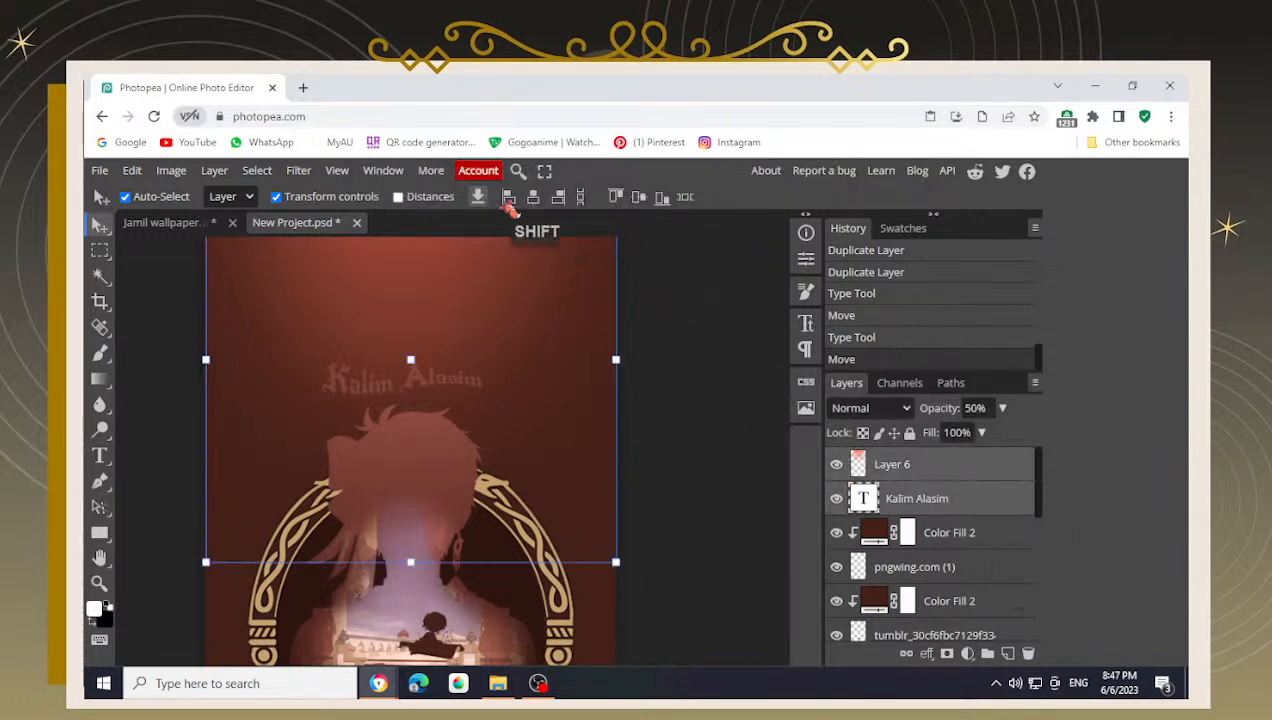
pyautogui.click(533, 196)
pyautogui.click(720, 425)
pyautogui.scroll(-2, 700, 416)
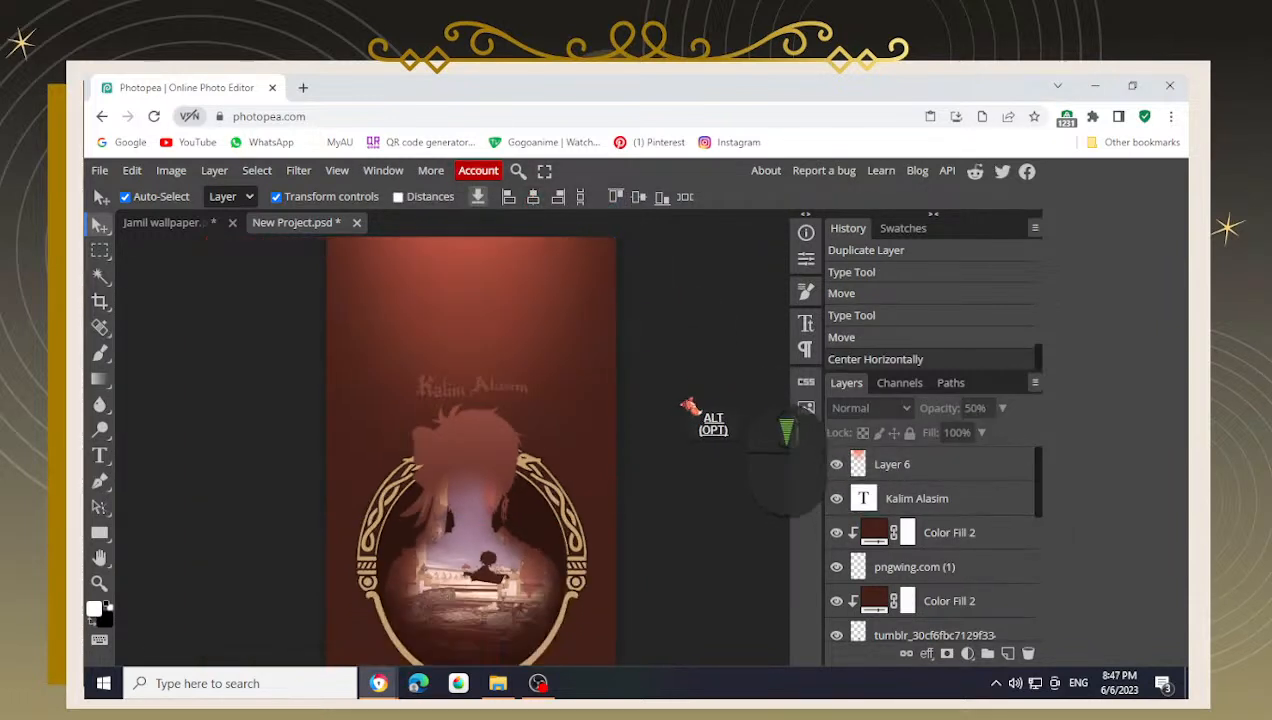
pyautogui.click(904, 505)
pyautogui.click(736, 462)
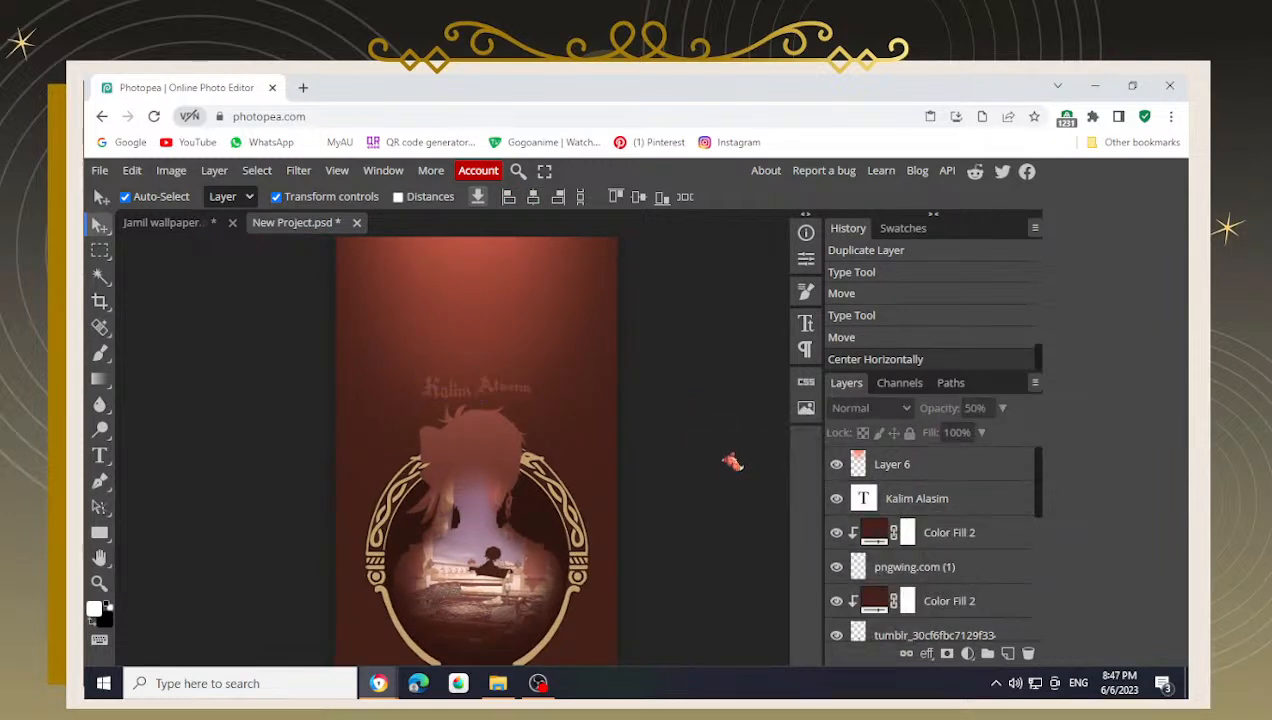
pyautogui.scroll(-2, 352, 400)
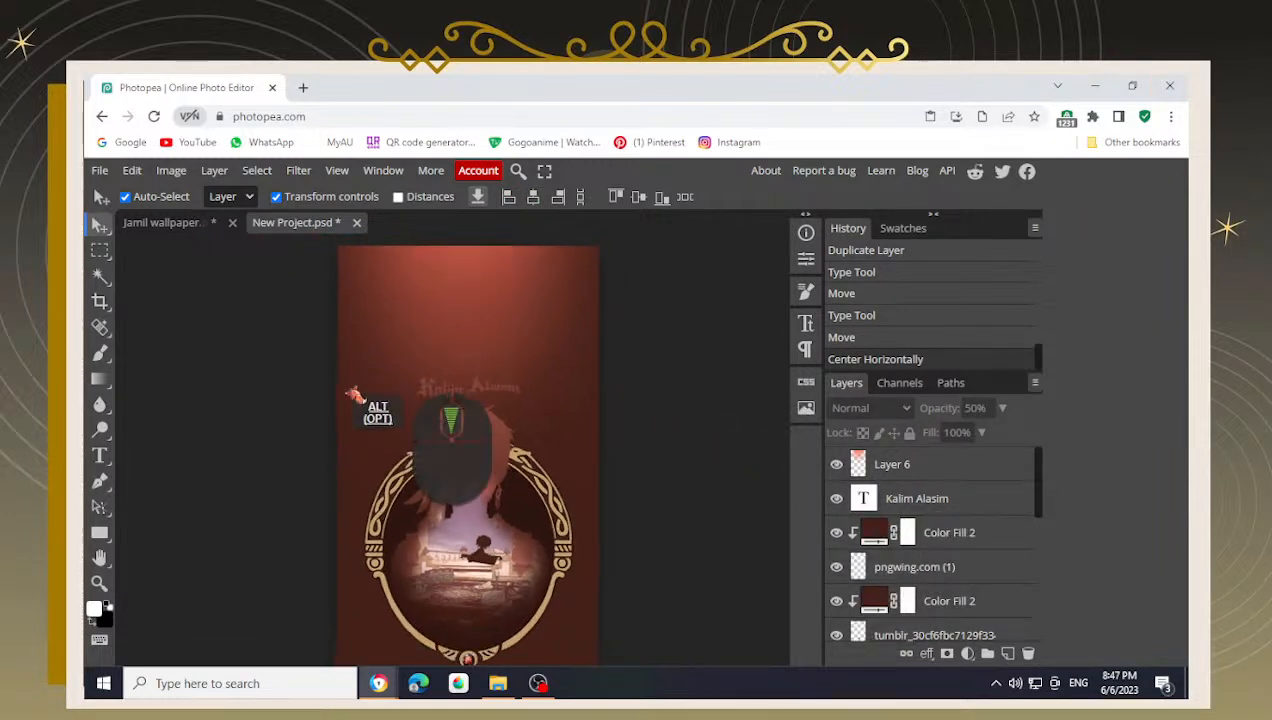
# - Copy the locked "Designed by" credit text layer from the Jamil wallpaper into New Project.psd above Layer 6
pyautogui.click(130, 222)
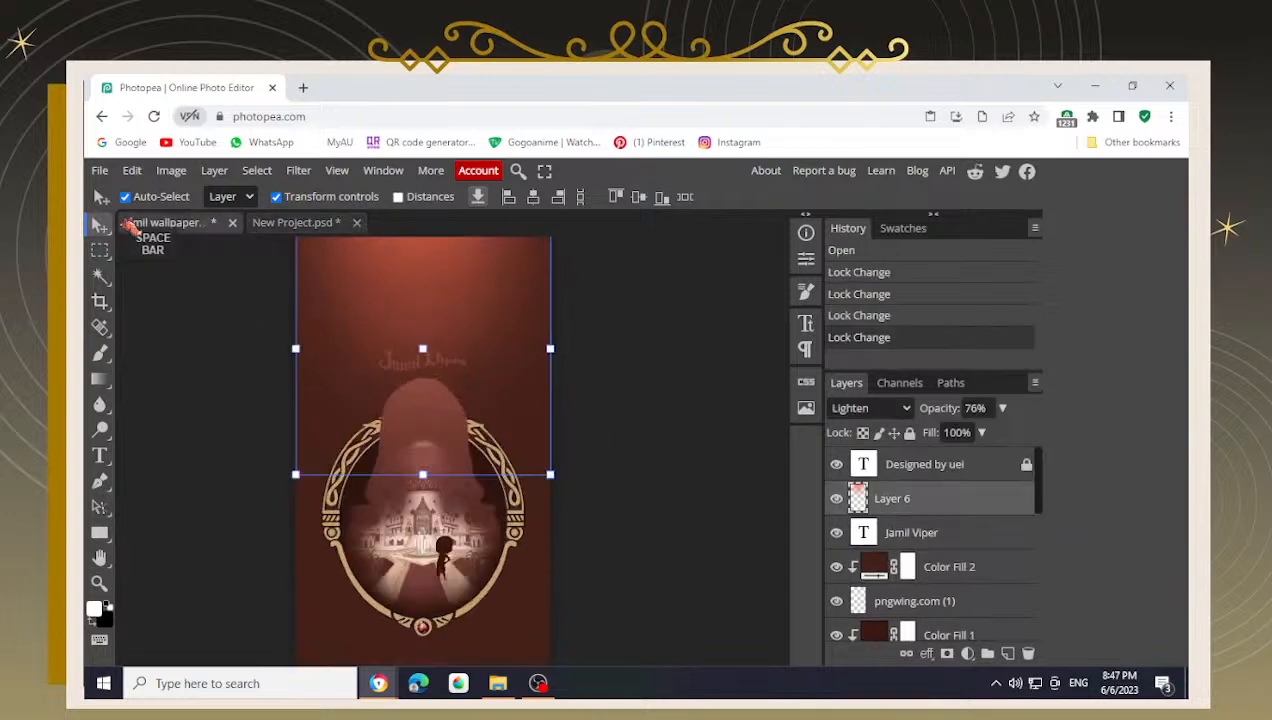
pyautogui.scroll(-5, 390, 570)
pyautogui.click(982, 562)
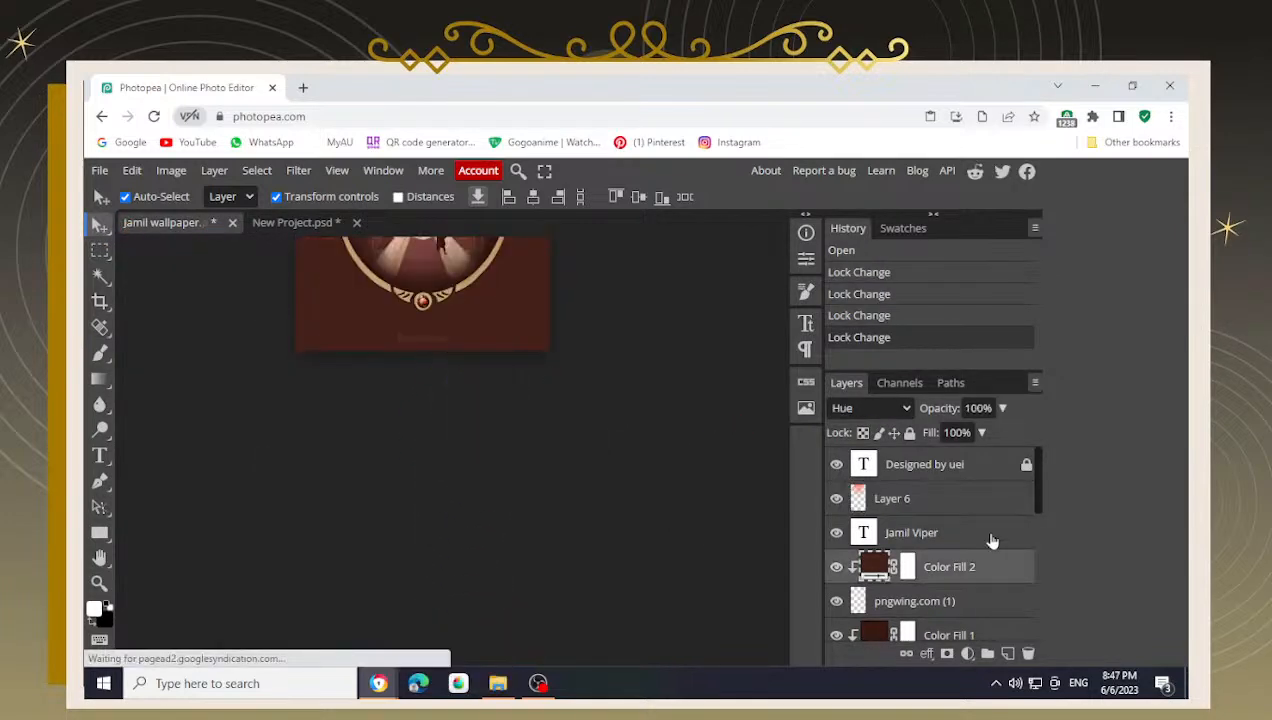
pyautogui.scroll(-5, 960, 570)
pyautogui.scroll(5, 960, 565)
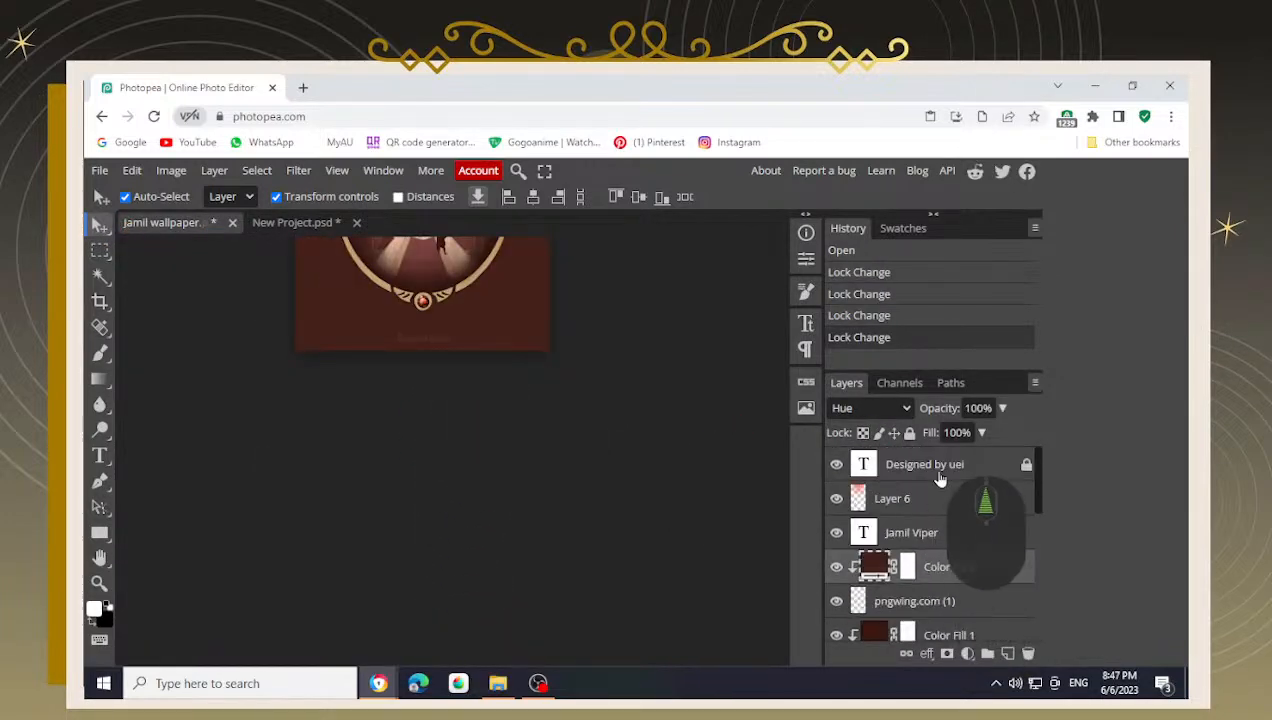
pyautogui.click(1022, 476)
pyautogui.hotkey('ctrl', 'c')
pyautogui.click(280, 222)
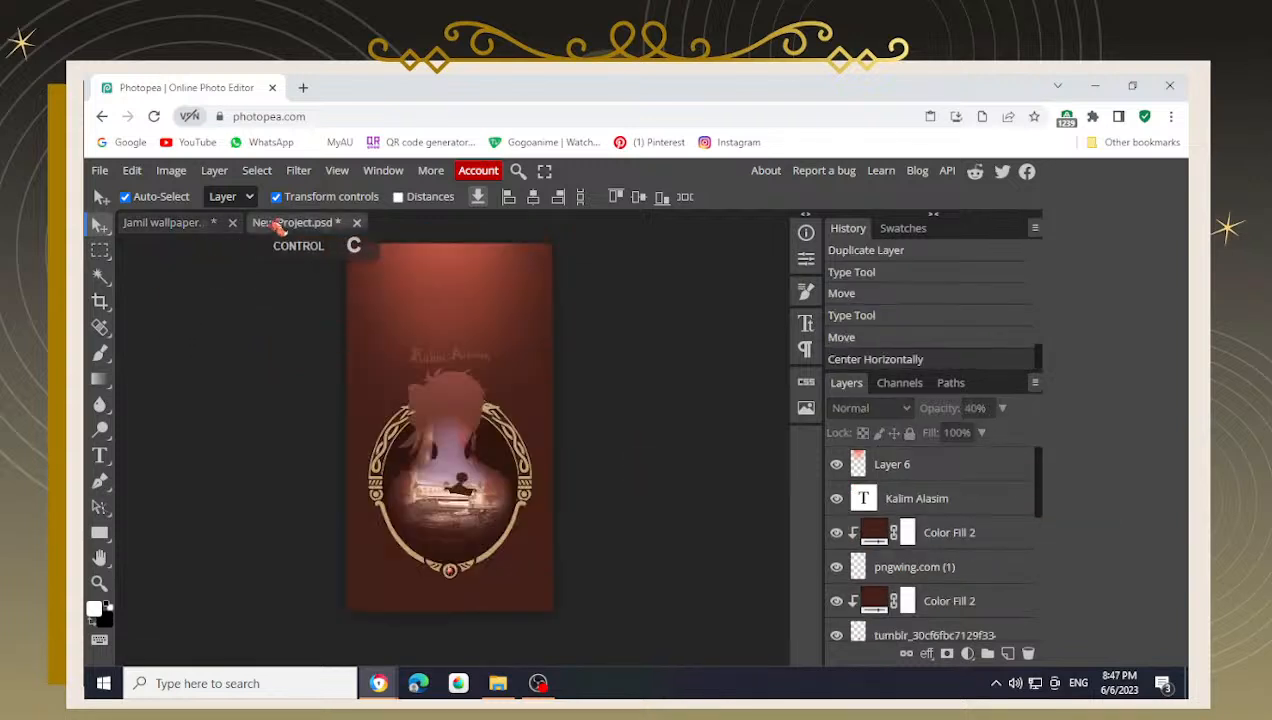
pyautogui.click(949, 472)
pyautogui.hotkey('ctrl', 'v')
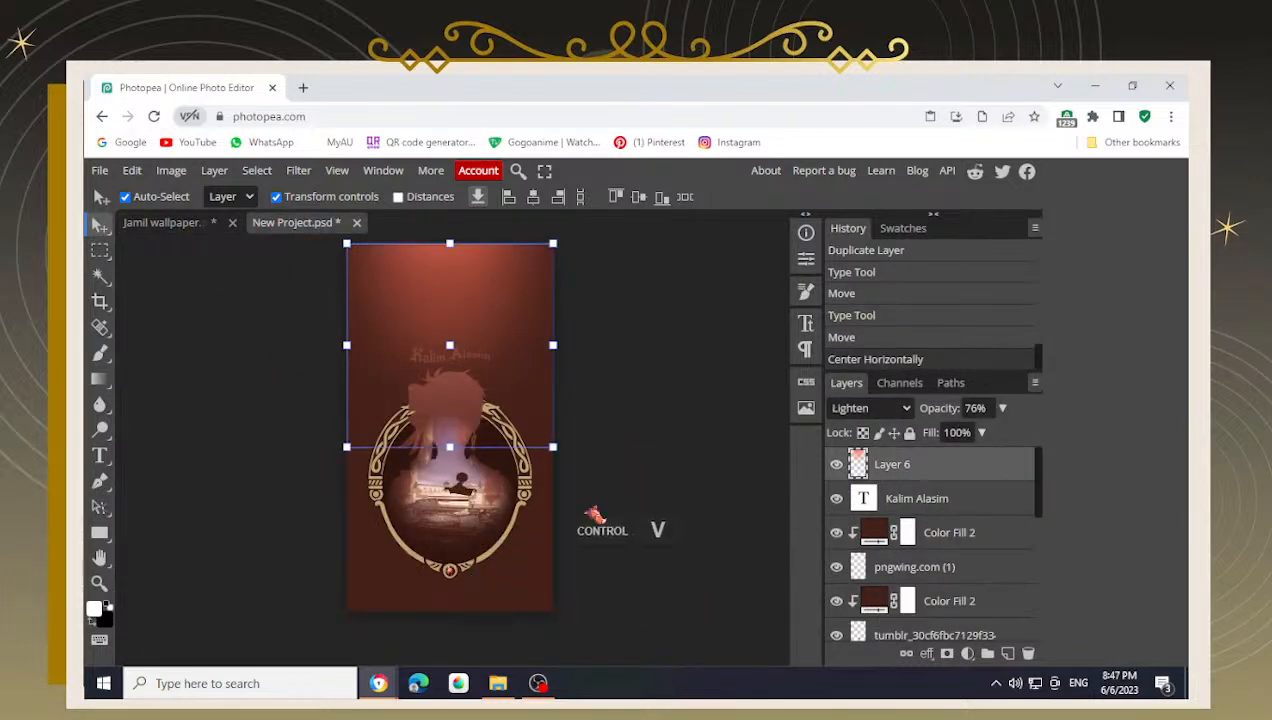
# - Examine the wallpaper up close, from the credit text and gem to the flying carpet scene and silhouette
pyautogui.scroll(2, 495, 575)
pyautogui.scroll(-2, 508, 550)
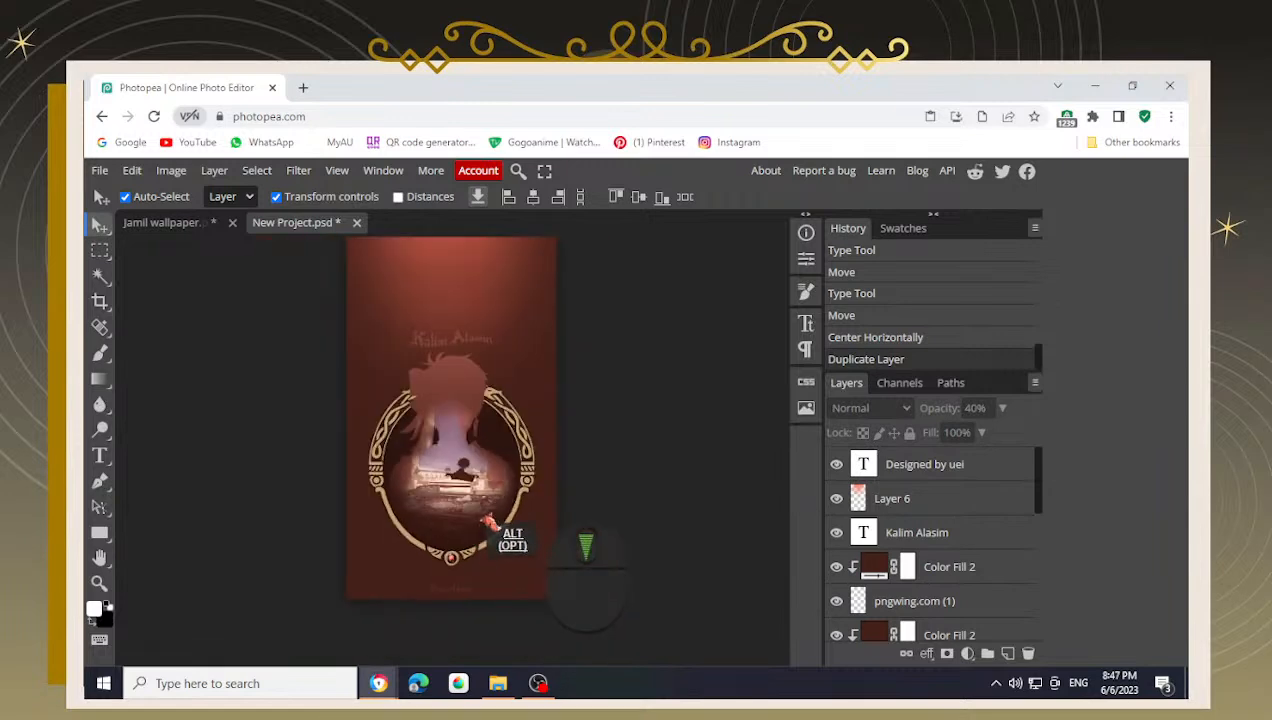
pyautogui.scroll(4, 500, 500)
pyautogui.scroll(-3, 483, 483)
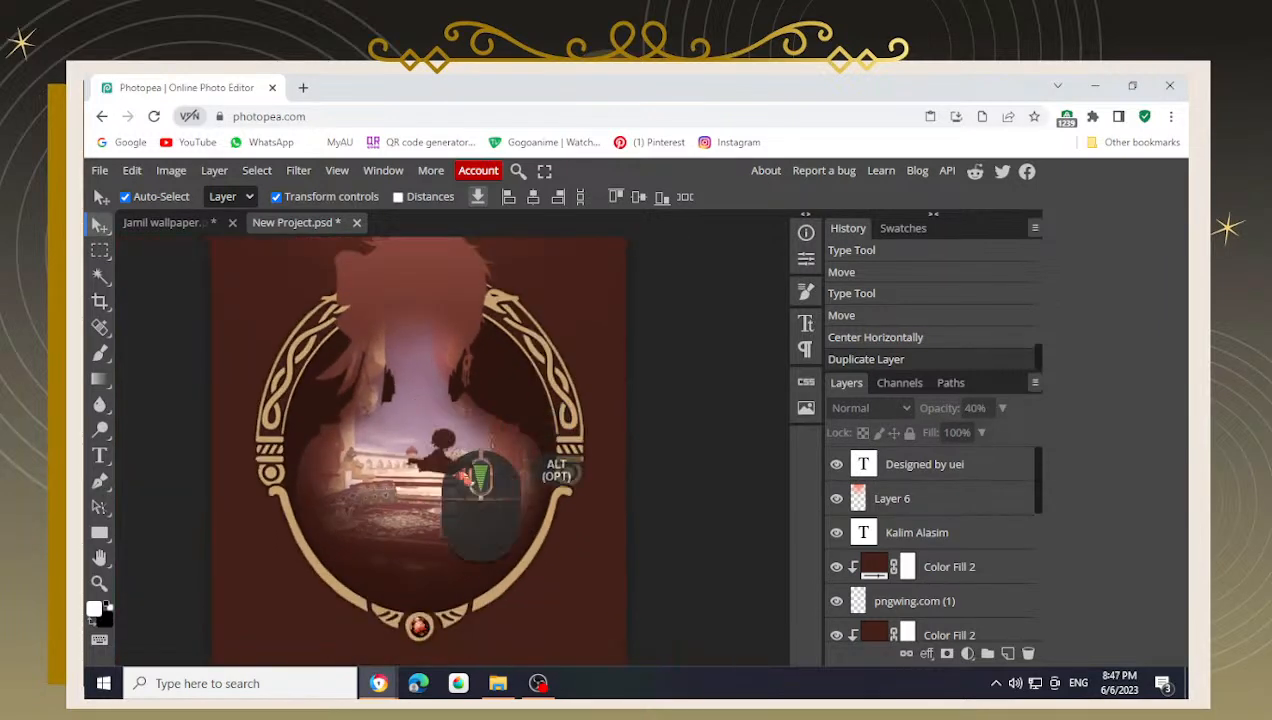
pyautogui.press('space')
pyautogui.moveTo(604, 407); pyautogui.dragTo(554, 339)
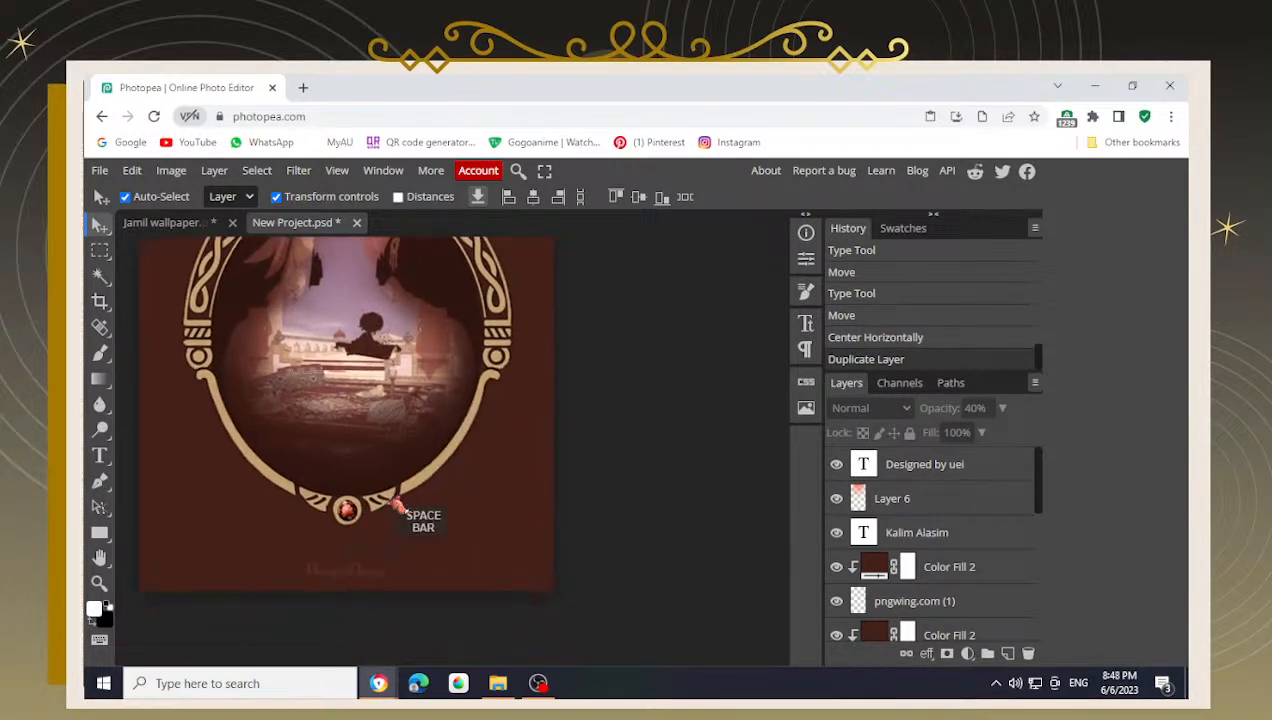
pyautogui.moveTo(162, 347); pyautogui.dragTo(228, 404)
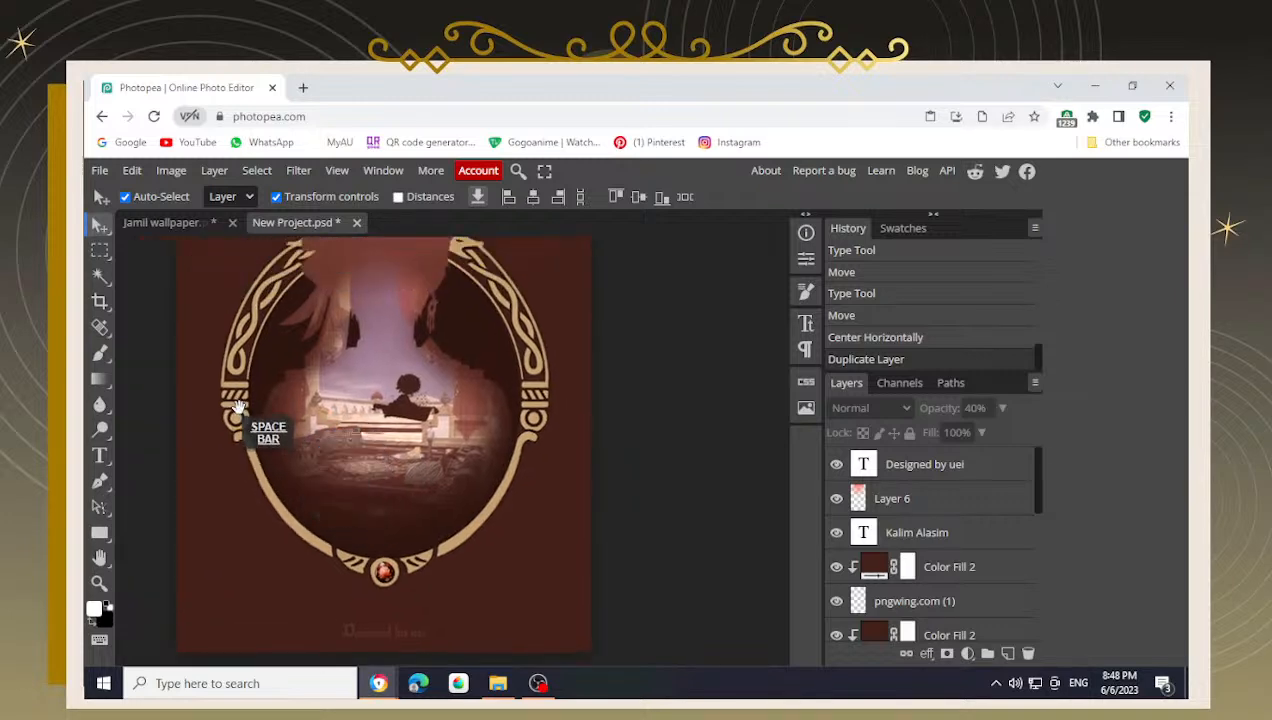
pyautogui.scroll(2, 395, 580)
pyautogui.scroll(2, 402, 580)
pyautogui.moveTo(451, 328); pyautogui.dragTo(468, 488)
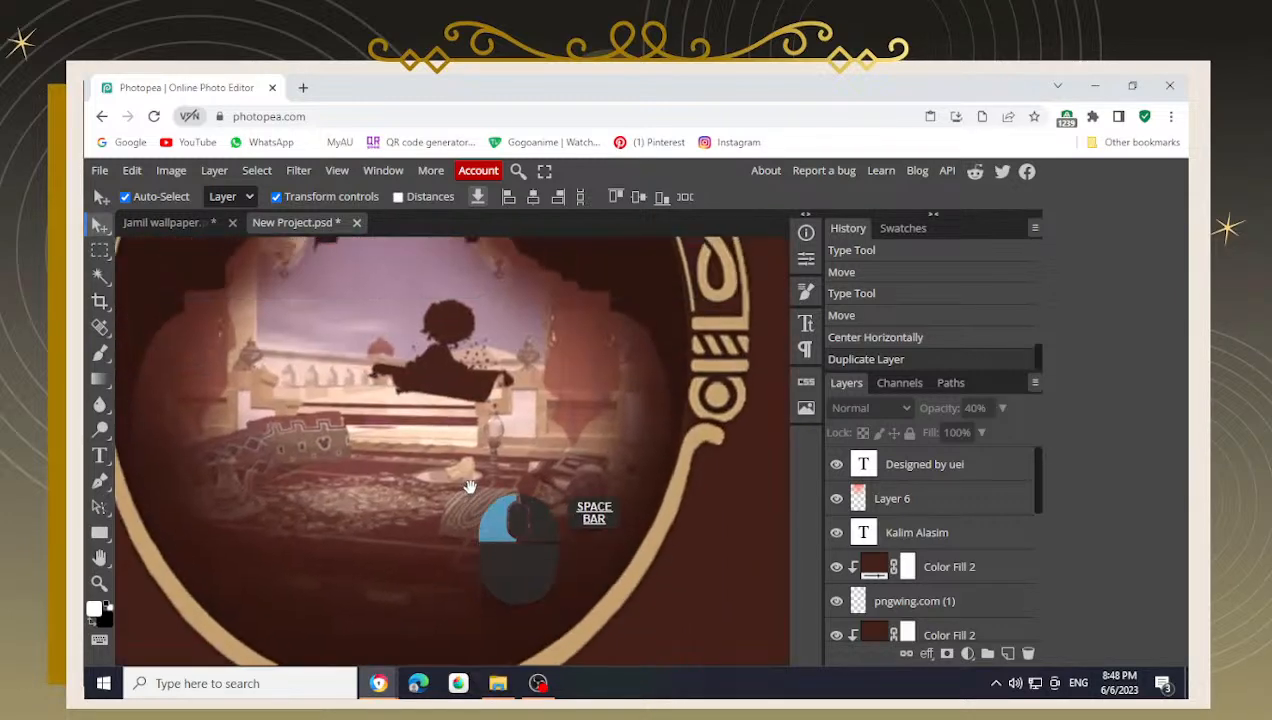
pyautogui.scroll(-2, 428, 306)
pyautogui.moveTo(408, 307); pyautogui.dragTo(398, 457)
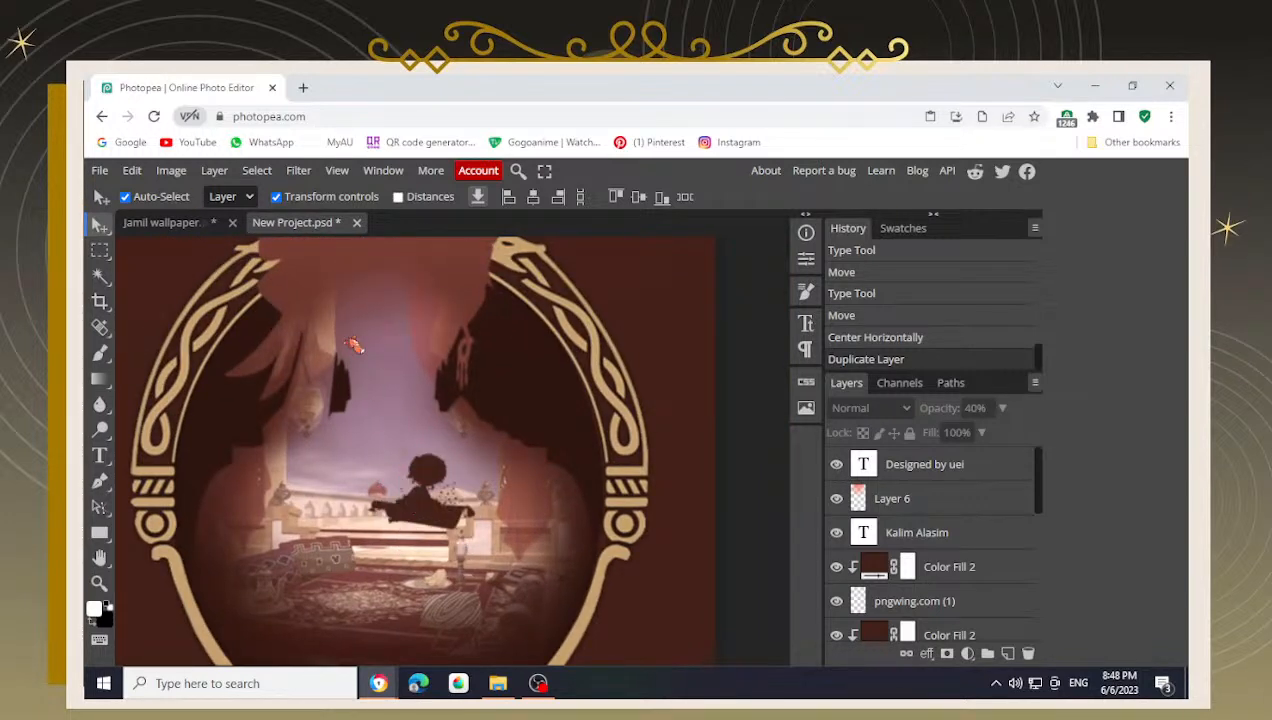
# - Look through the layer stack around Gradient Fill 1 copy 2 and compare it with the Jamil wallpaper's layers and artwork
pyautogui.scroll(-5, 918, 560)
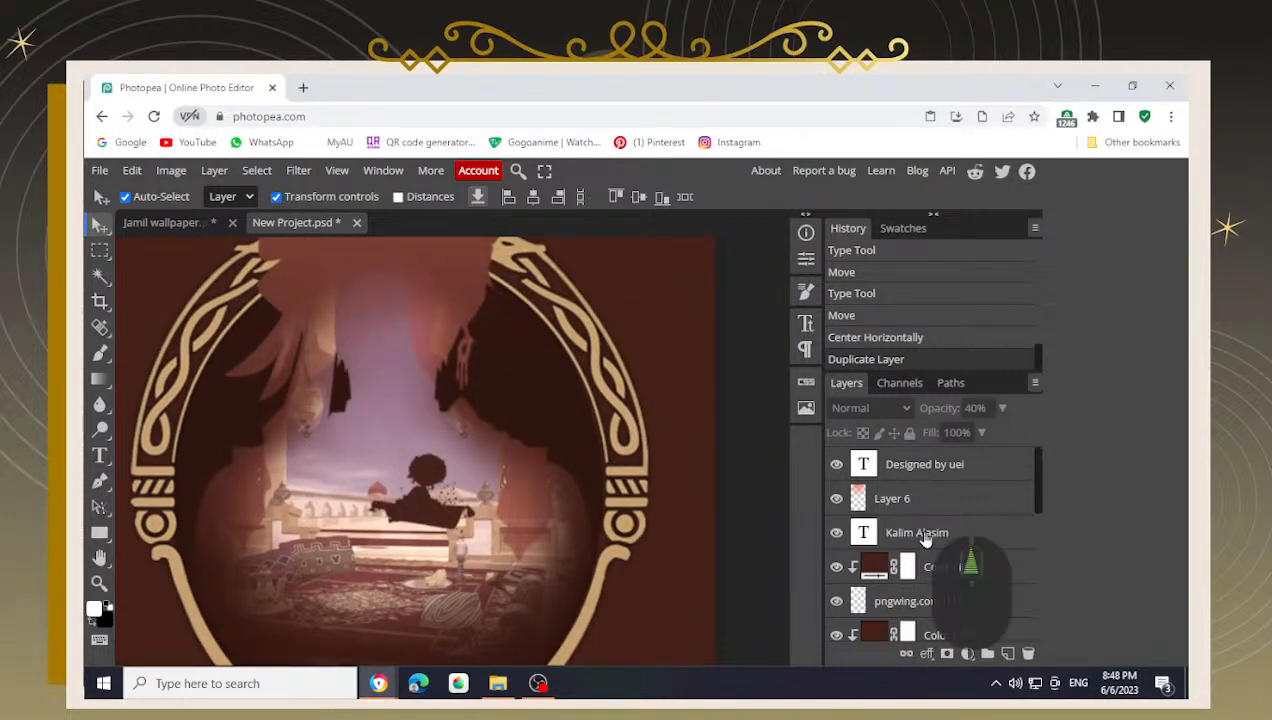
pyautogui.scroll(2, 921, 530)
pyautogui.scroll(3, 920, 530)
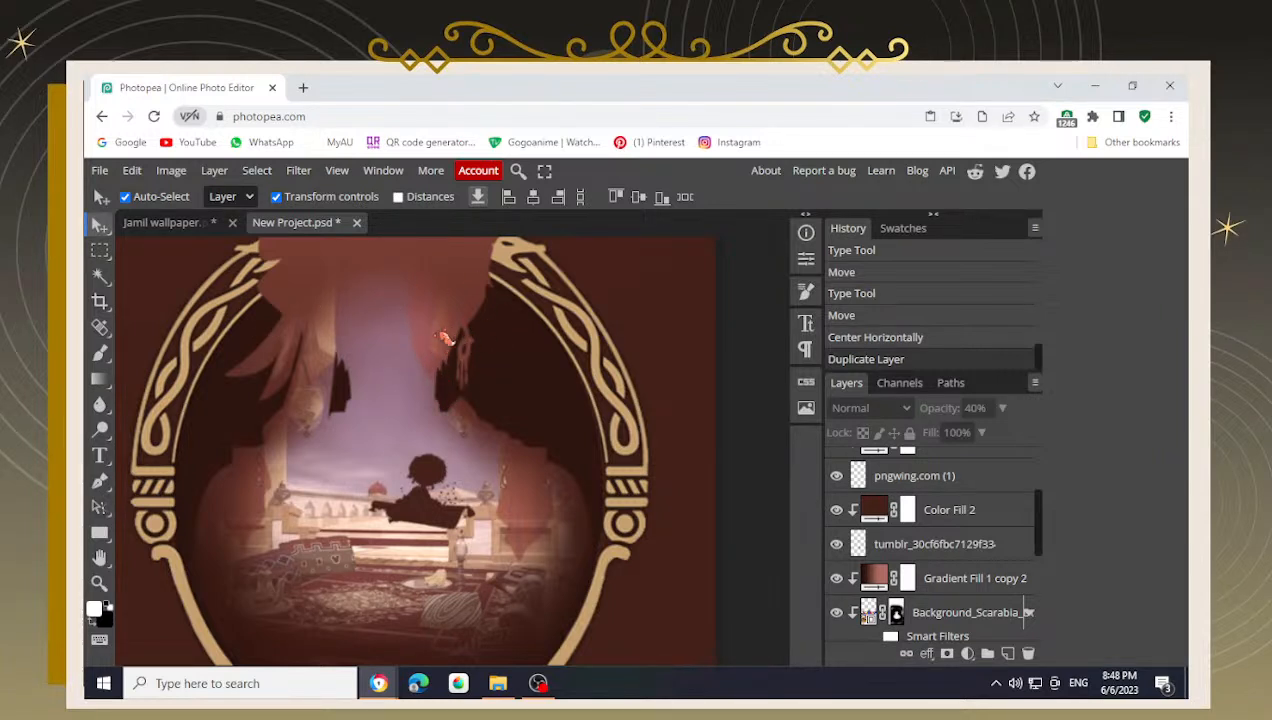
pyautogui.click(955, 576)
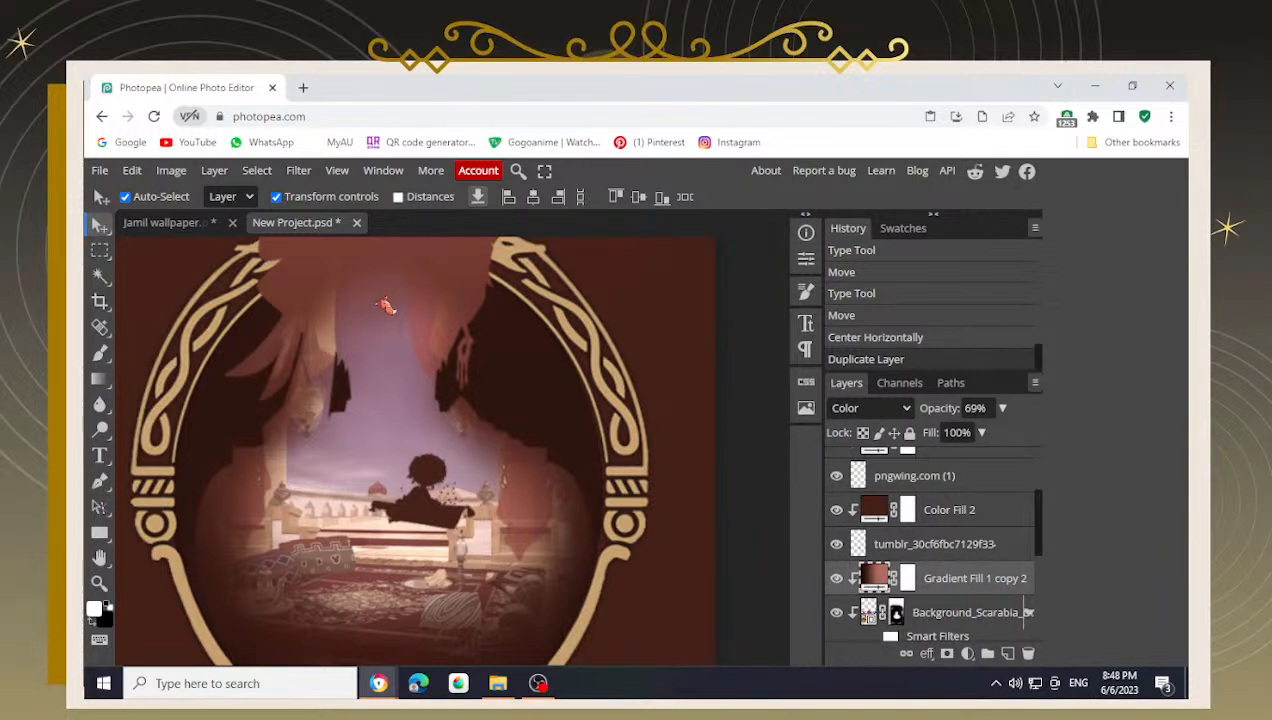
pyautogui.scroll(-1, 1012, 583)
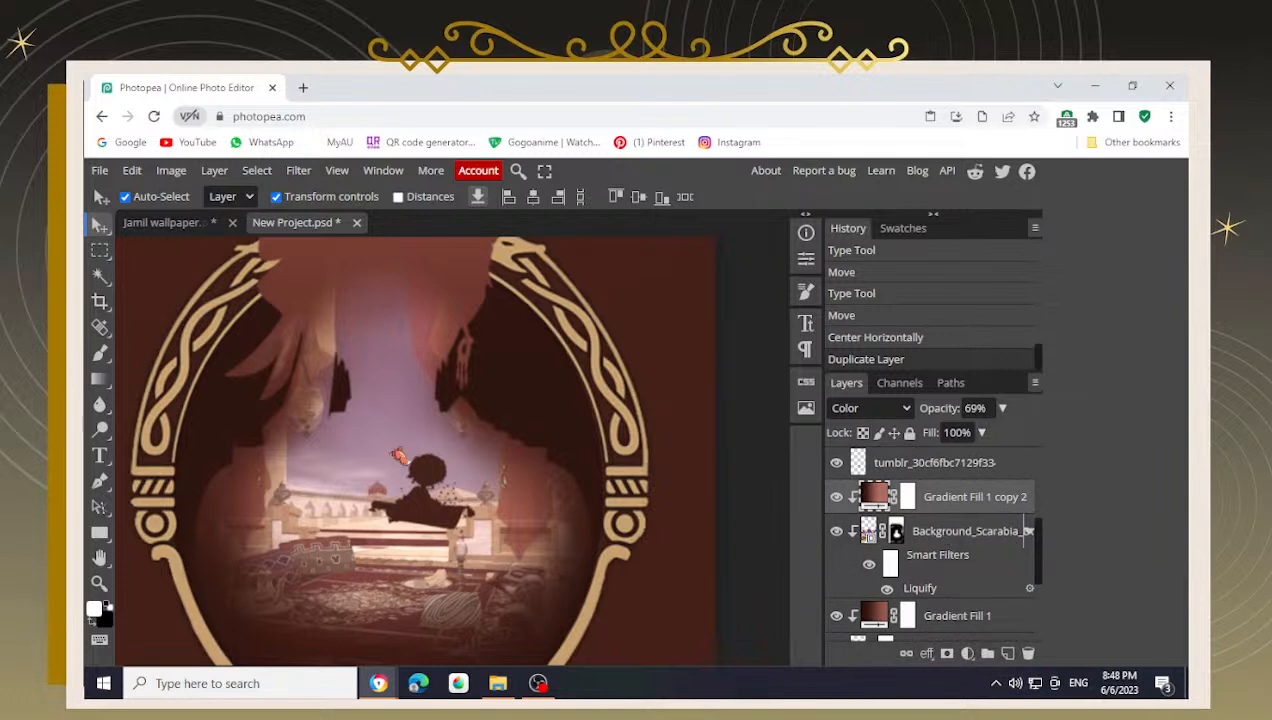
pyautogui.scroll(-2, 1031, 590)
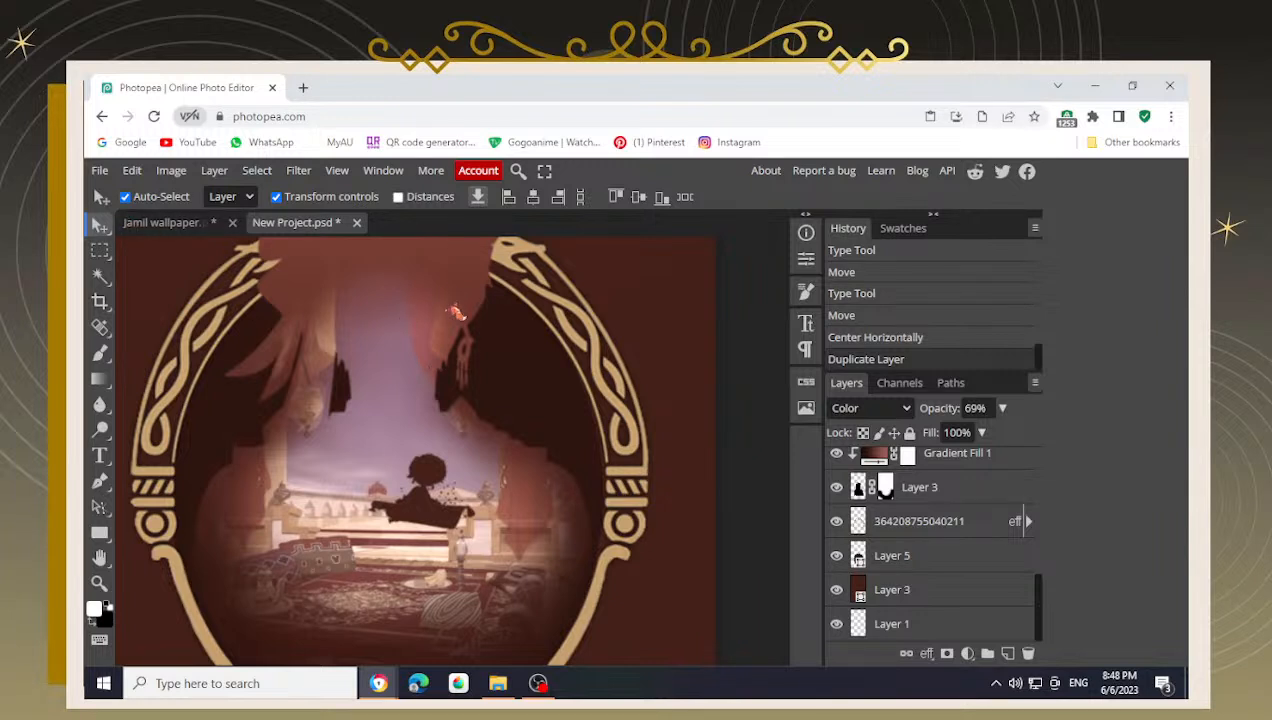
pyautogui.click(172, 222)
pyautogui.press('space')
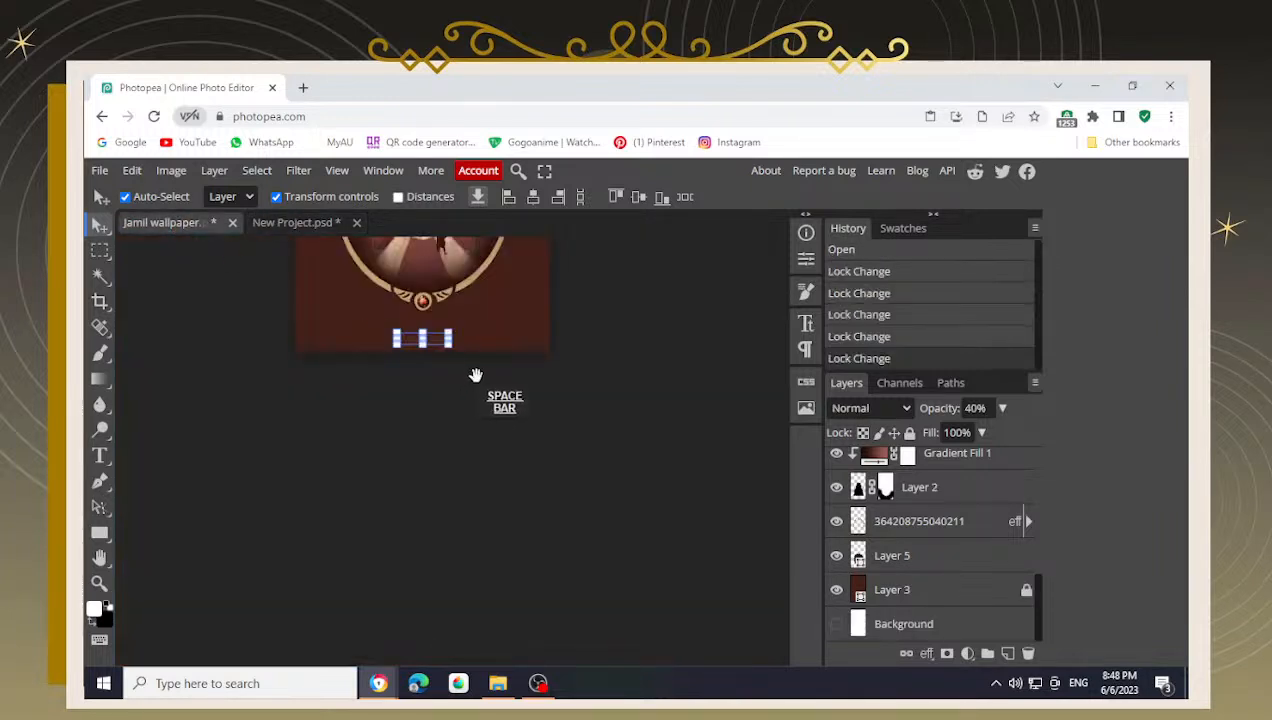
pyautogui.moveTo(477, 374); pyautogui.dragTo(477, 528)
pyautogui.moveTo(543, 347); pyautogui.dragTo(531, 434)
pyautogui.click(255, 220)
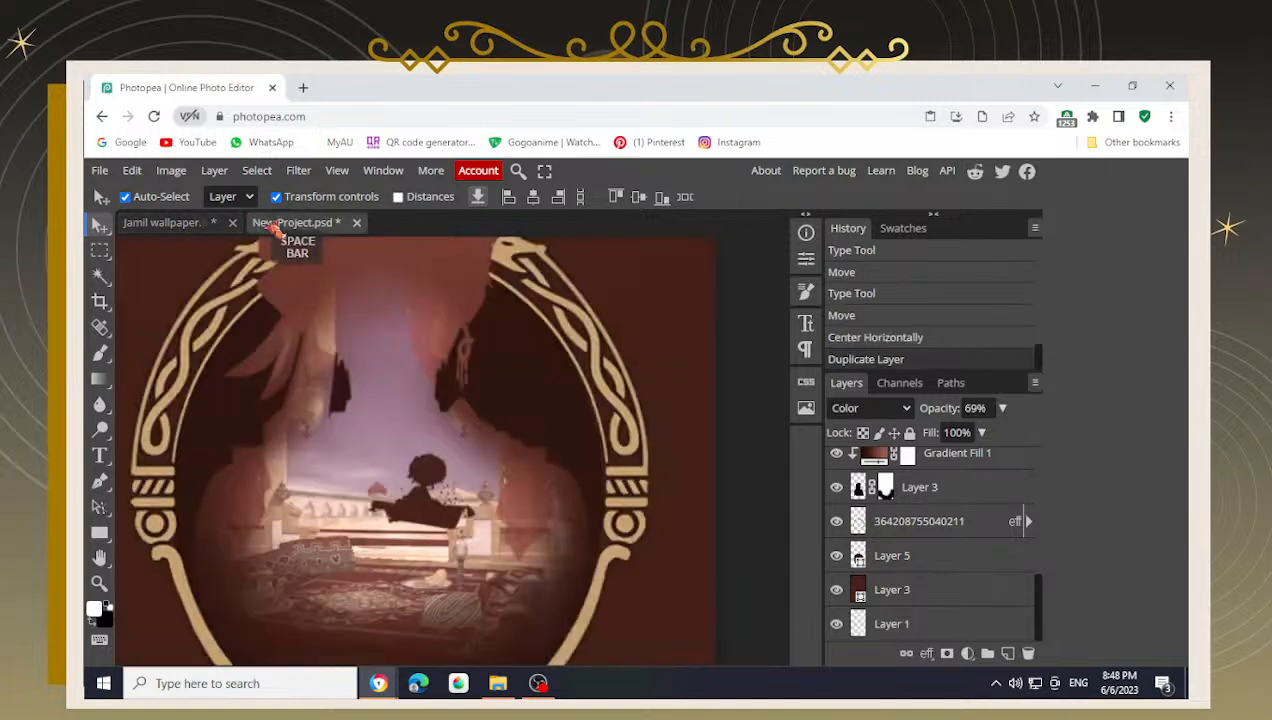
# - Examine the Kalim wallpaper from the title and hair silhouette to the framed palace scene, gem and credit text
pyautogui.scroll(-2, 660, 410)
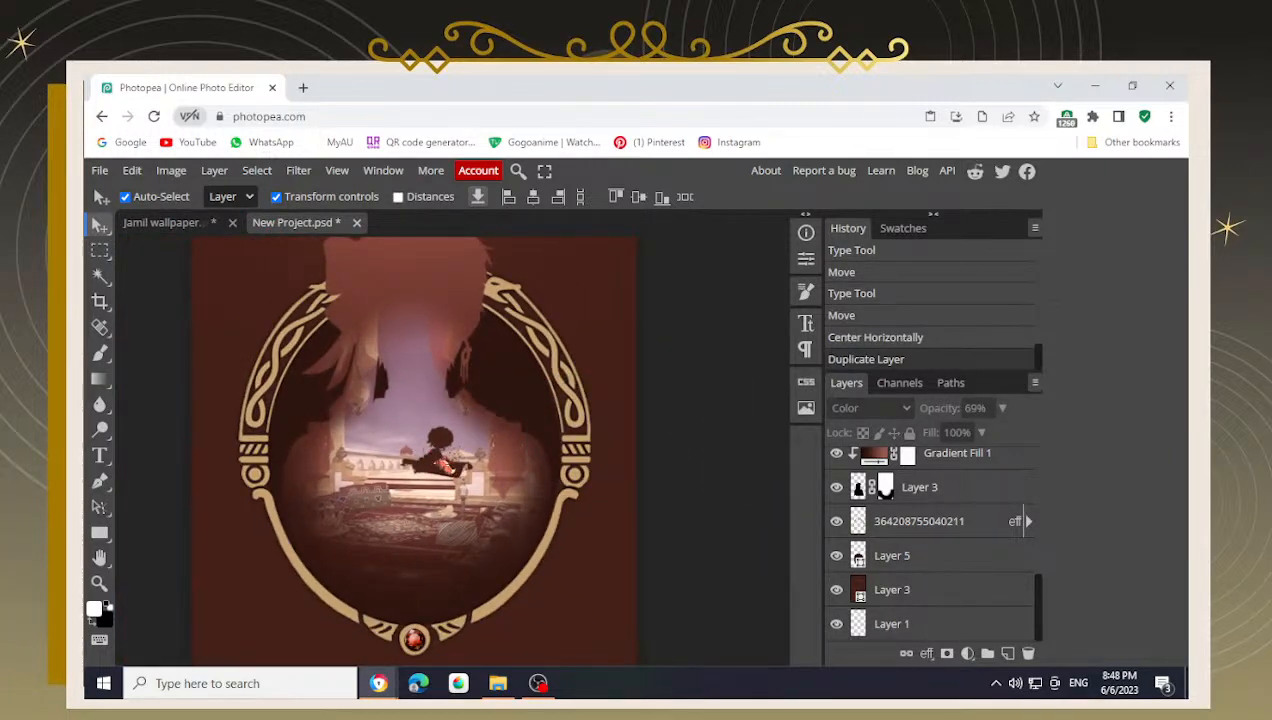
pyautogui.scroll(3, 440, 460)
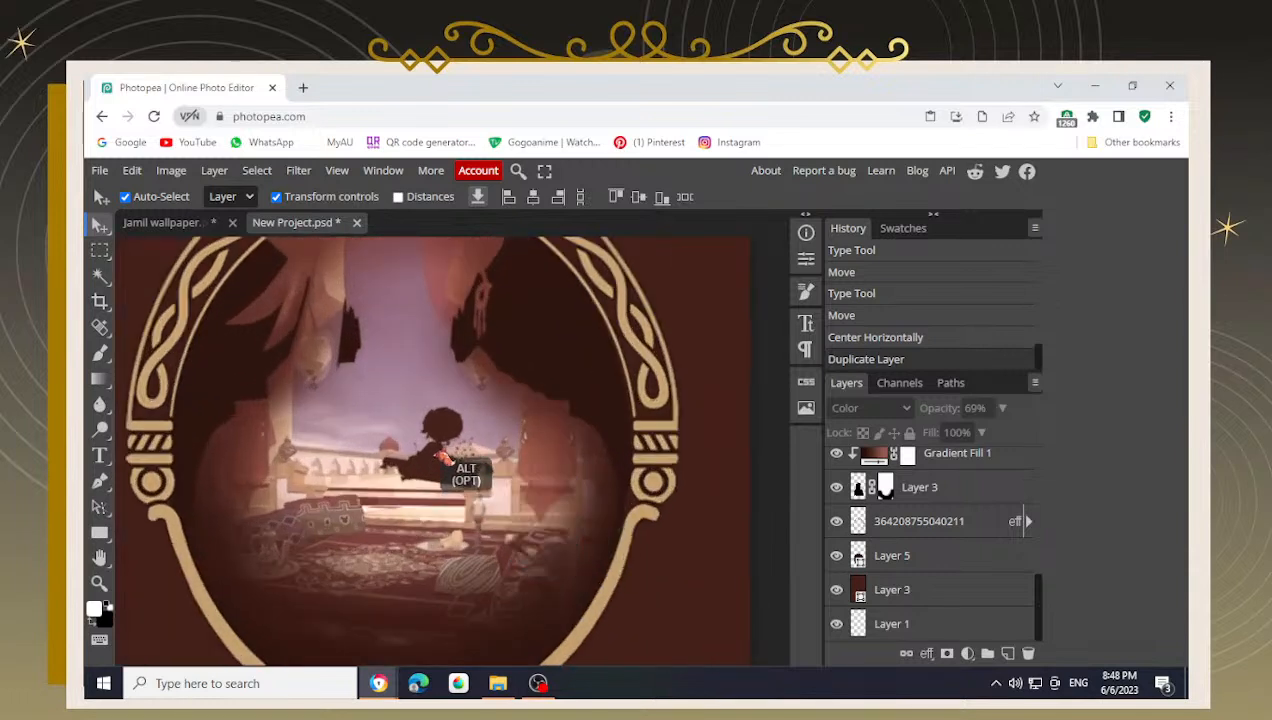
pyautogui.scroll(5, 925, 558)
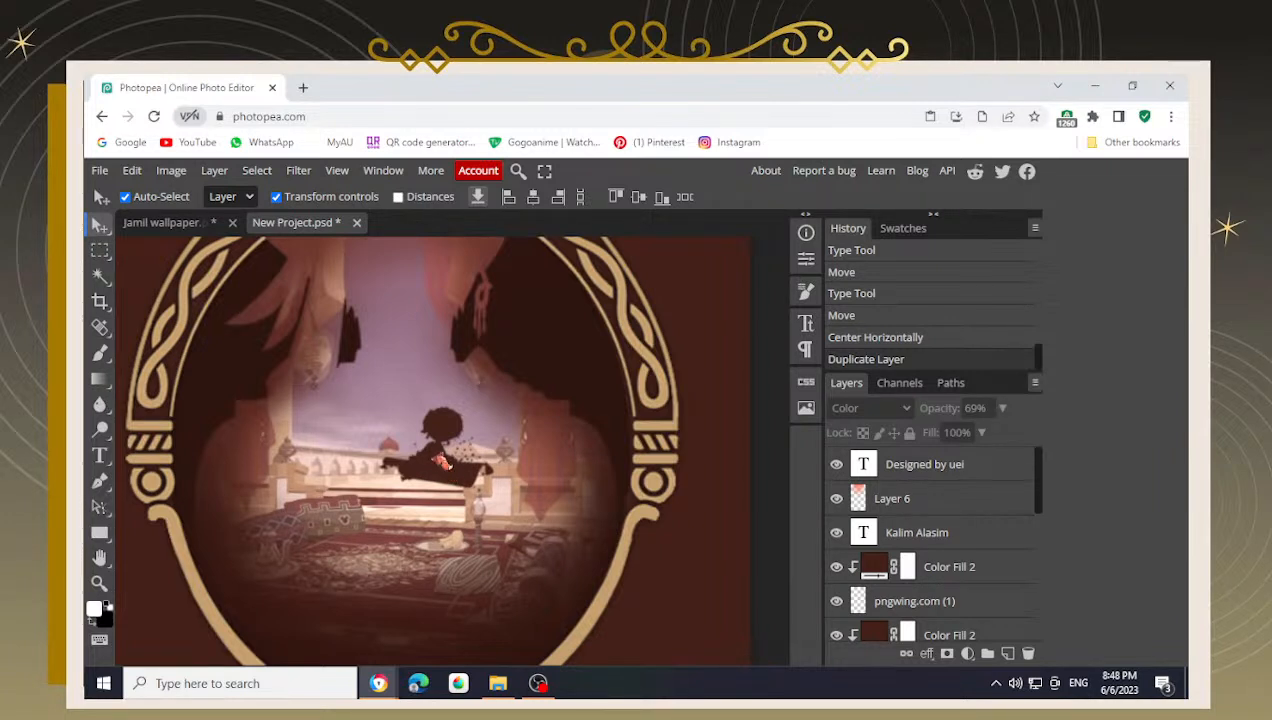
pyautogui.moveTo(372, 300); pyautogui.dragTo(412, 426)
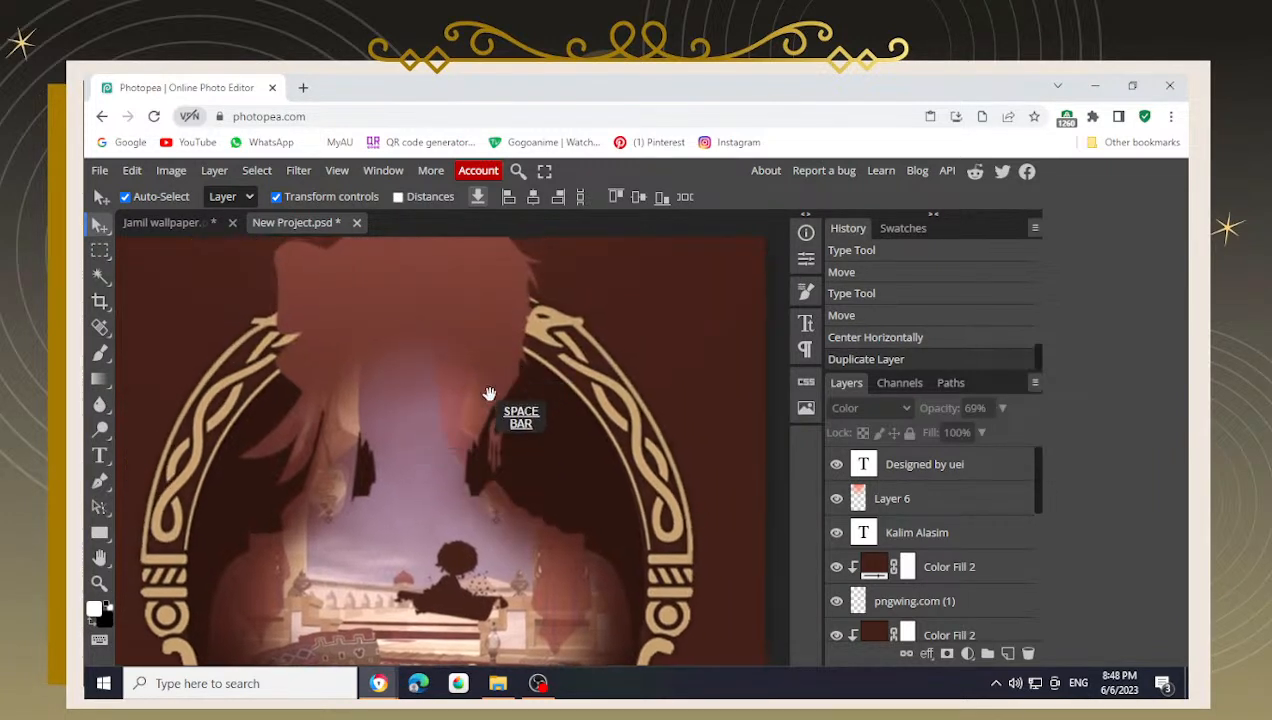
pyautogui.moveTo(561, 458); pyautogui.dragTo(561, 458)
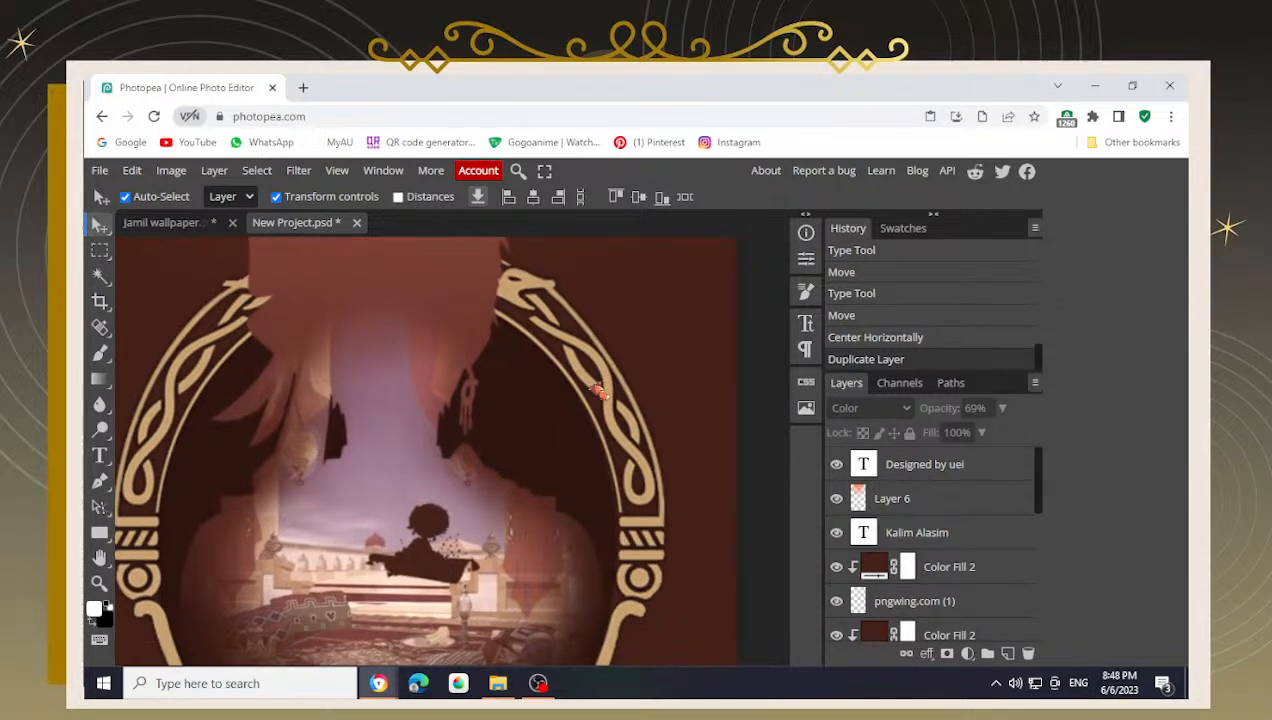
pyautogui.scroll(-3, 590, 385)
pyautogui.press('space')
pyautogui.moveTo(656, 496); pyautogui.dragTo(635, 418)
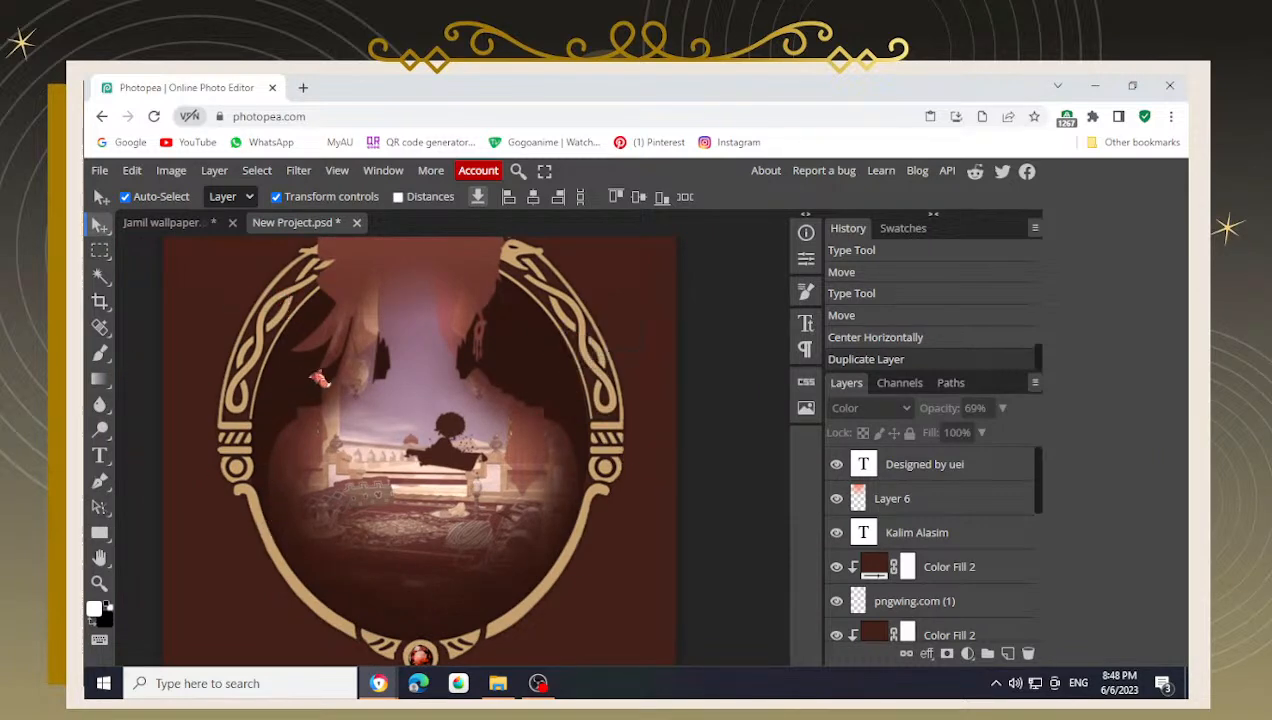
pyautogui.scroll(-3, 397, 376)
pyautogui.scroll(9, 400, 378)
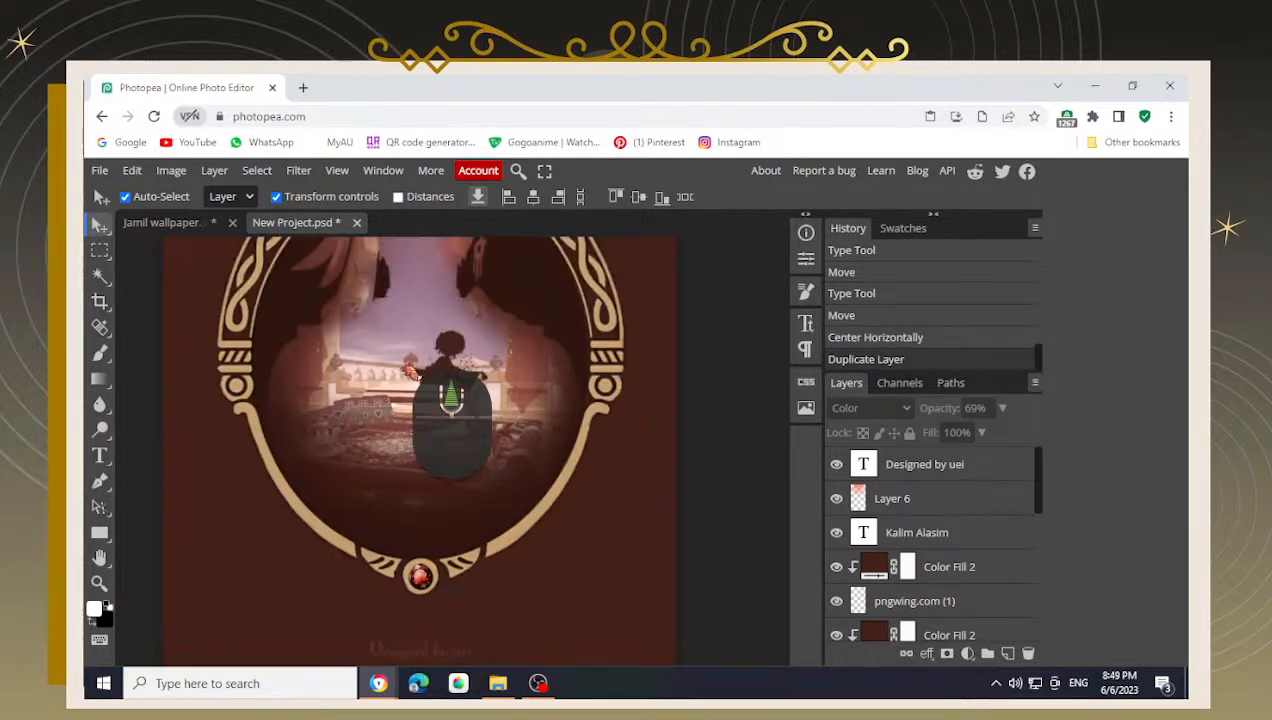
pyautogui.scroll(-1, 417, 388)
pyautogui.scroll(-2, 426, 385)
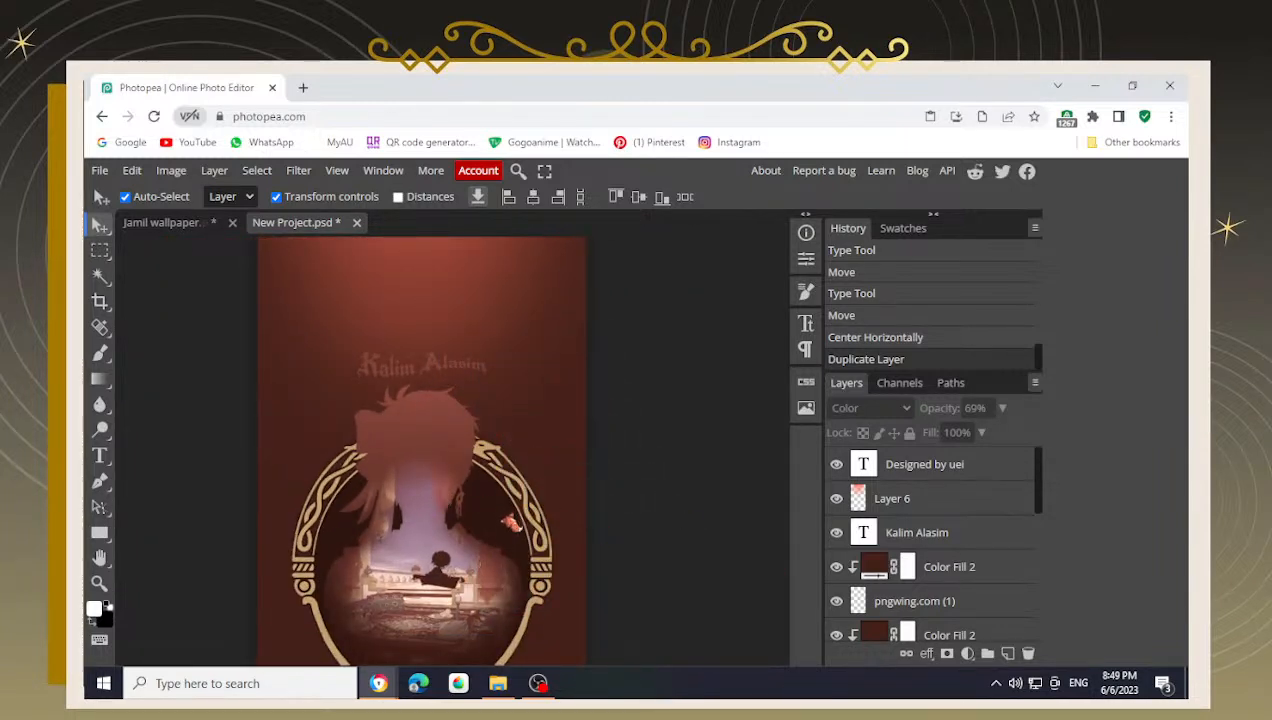
pyautogui.scroll(2, 431, 532)
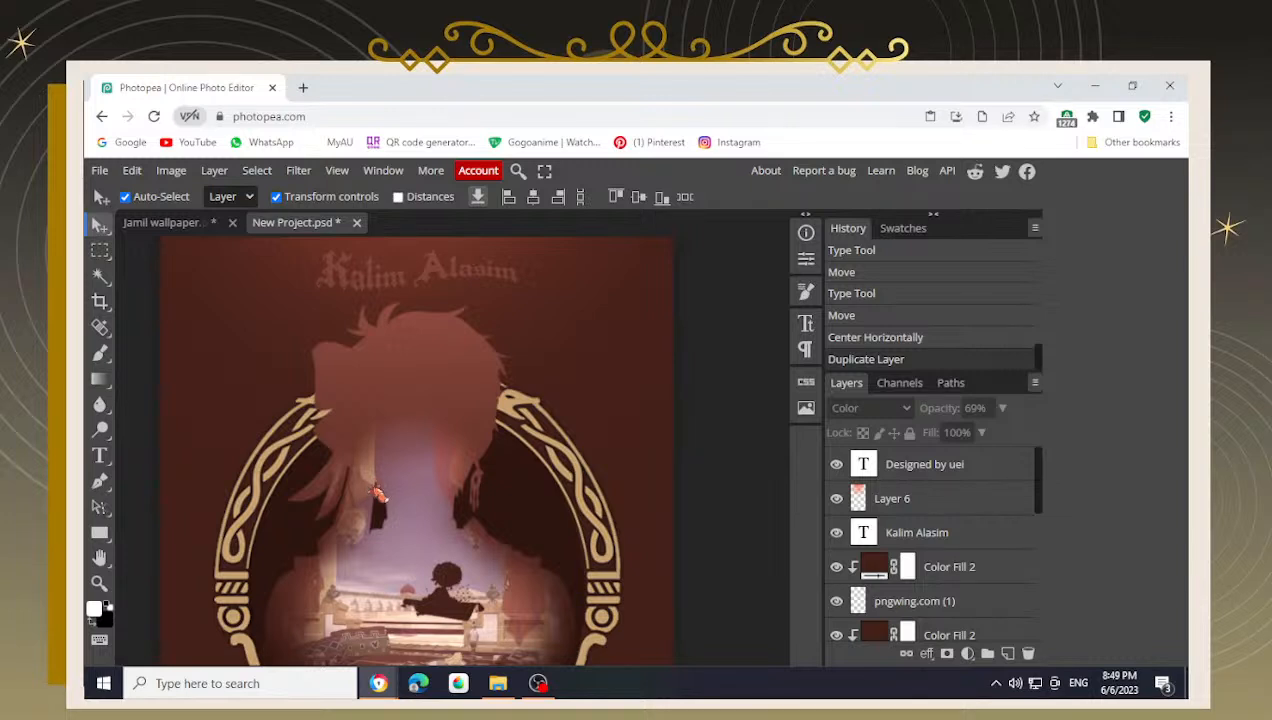
pyautogui.scroll(-2, 410, 510)
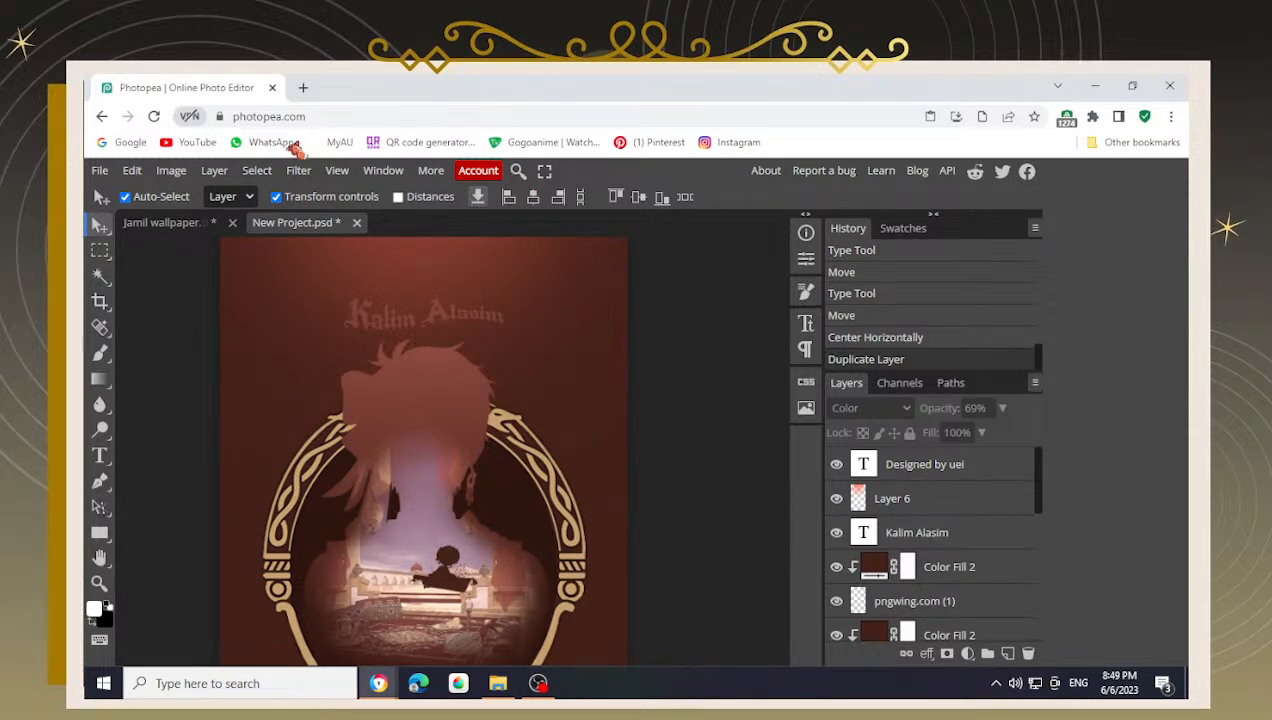
pyautogui.click(298, 170)
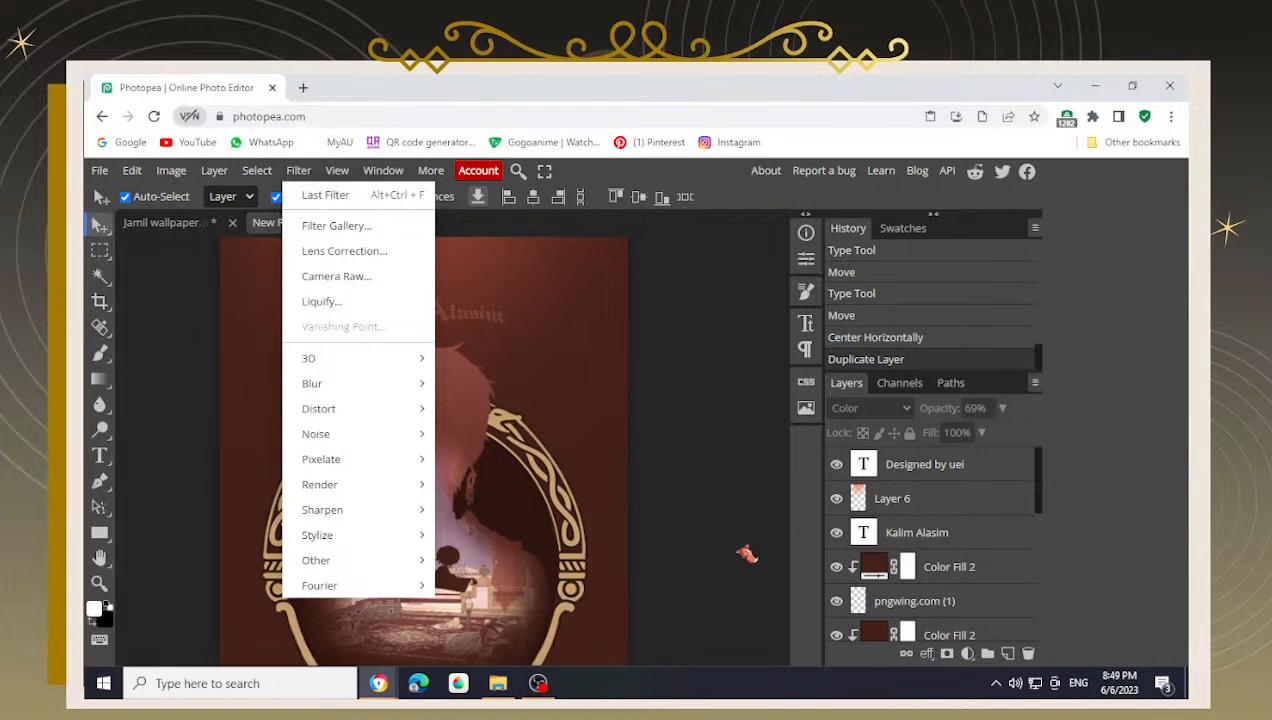
pyautogui.click(740, 555)
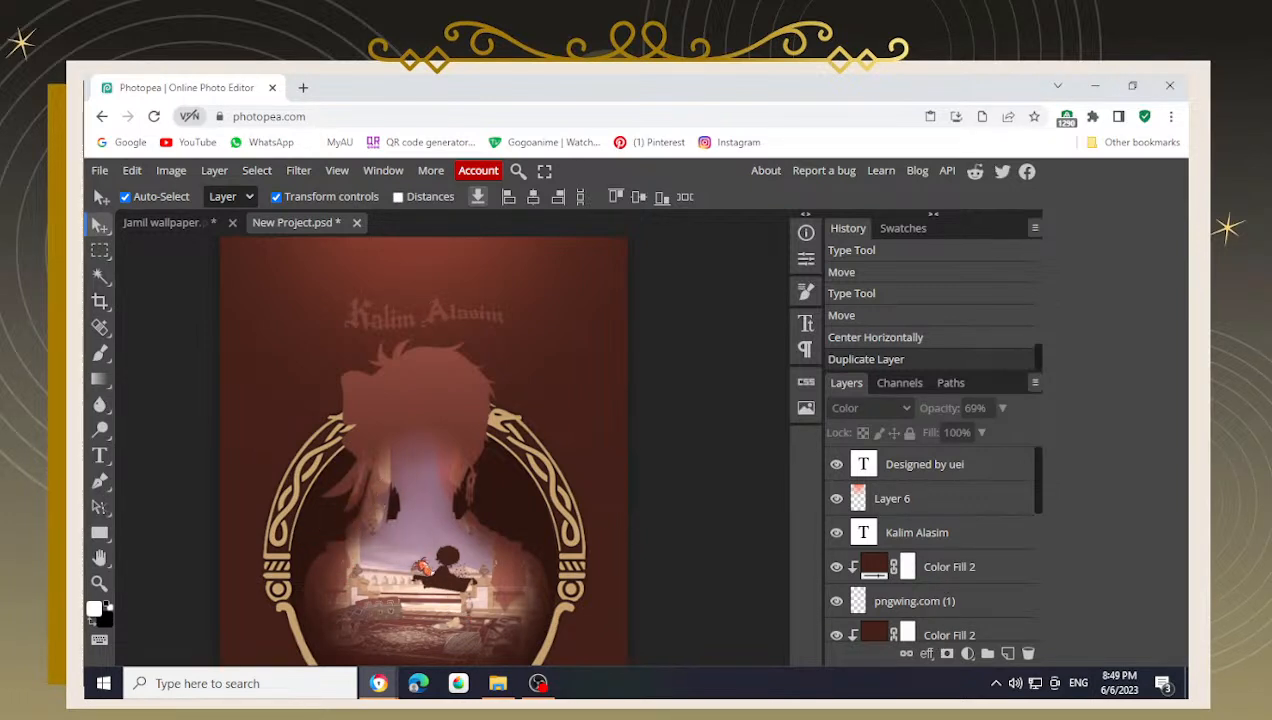
# - Inspect the flying carpet figure, palace background and silhouette edges inside the oval frame at close and medium range
pyautogui.press('space')
pyautogui.moveTo(442, 581); pyautogui.dragTo(446, 531)
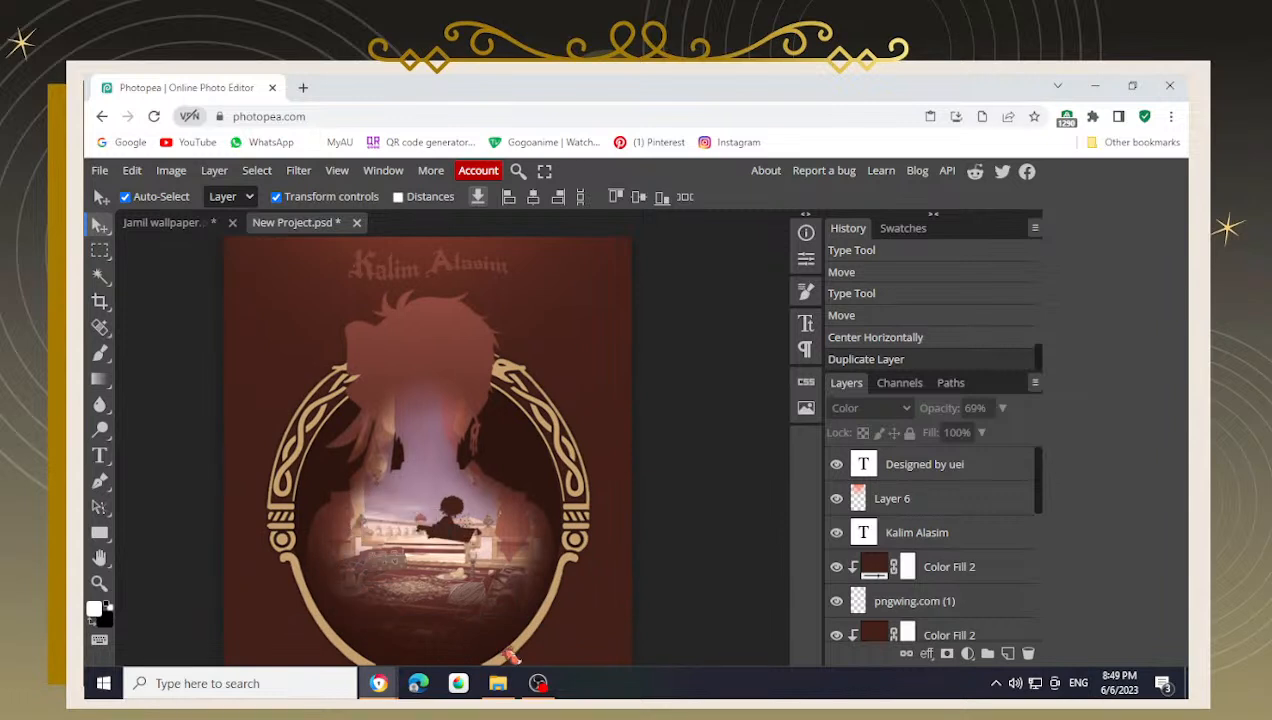
pyautogui.scroll(2, 378, 565)
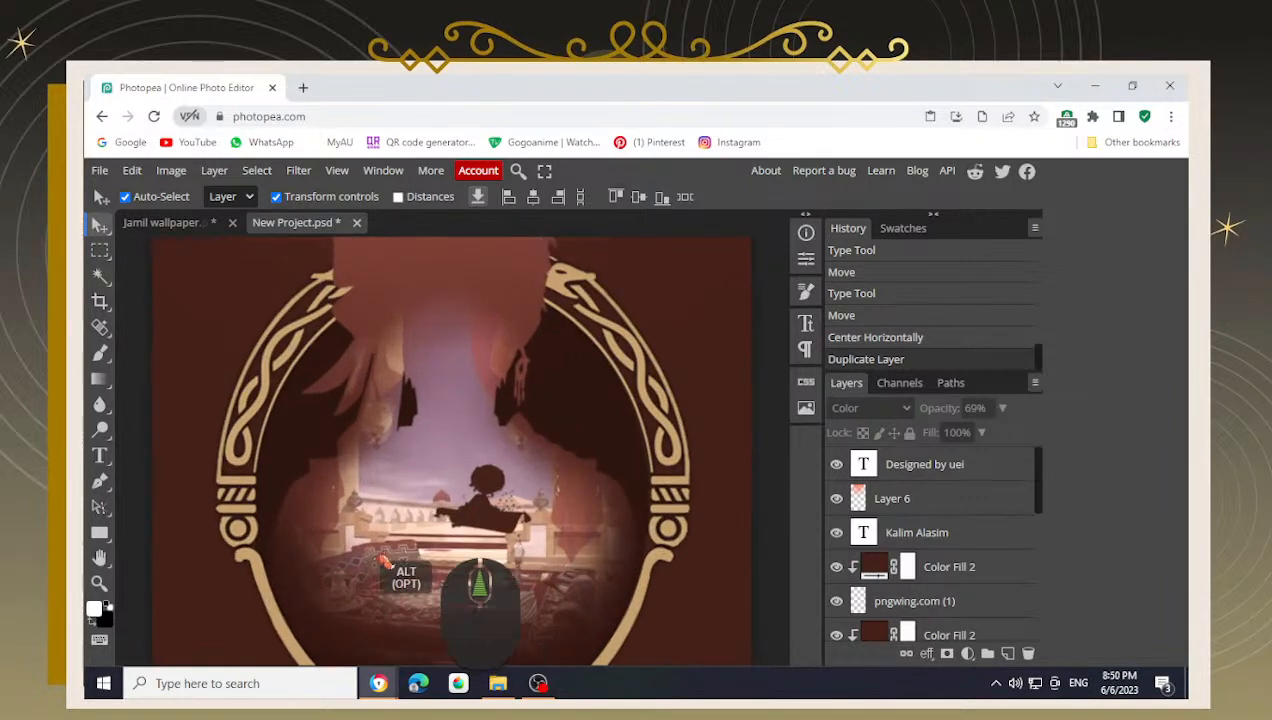
pyautogui.press('space')
pyautogui.moveTo(459, 572); pyautogui.dragTo(436, 506)
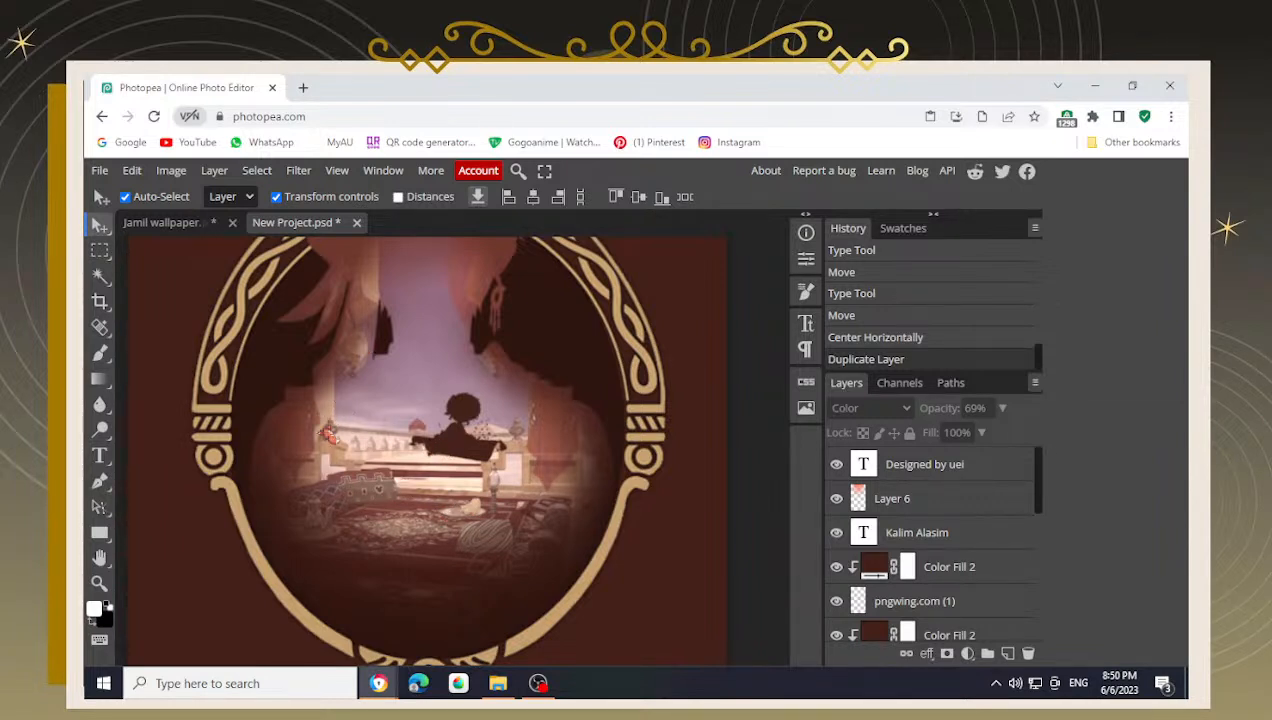
pyautogui.scroll(-2, 468, 402)
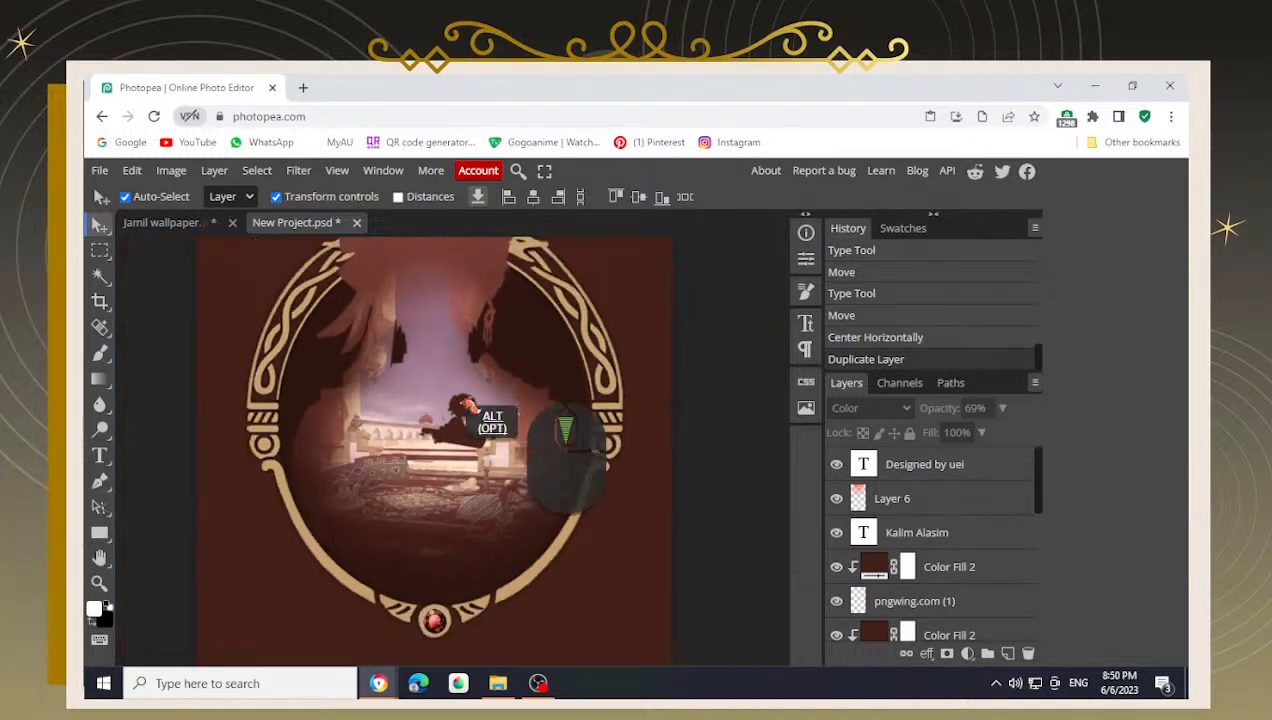
pyautogui.press('space')
pyautogui.moveTo(444, 294); pyautogui.dragTo(438, 372)
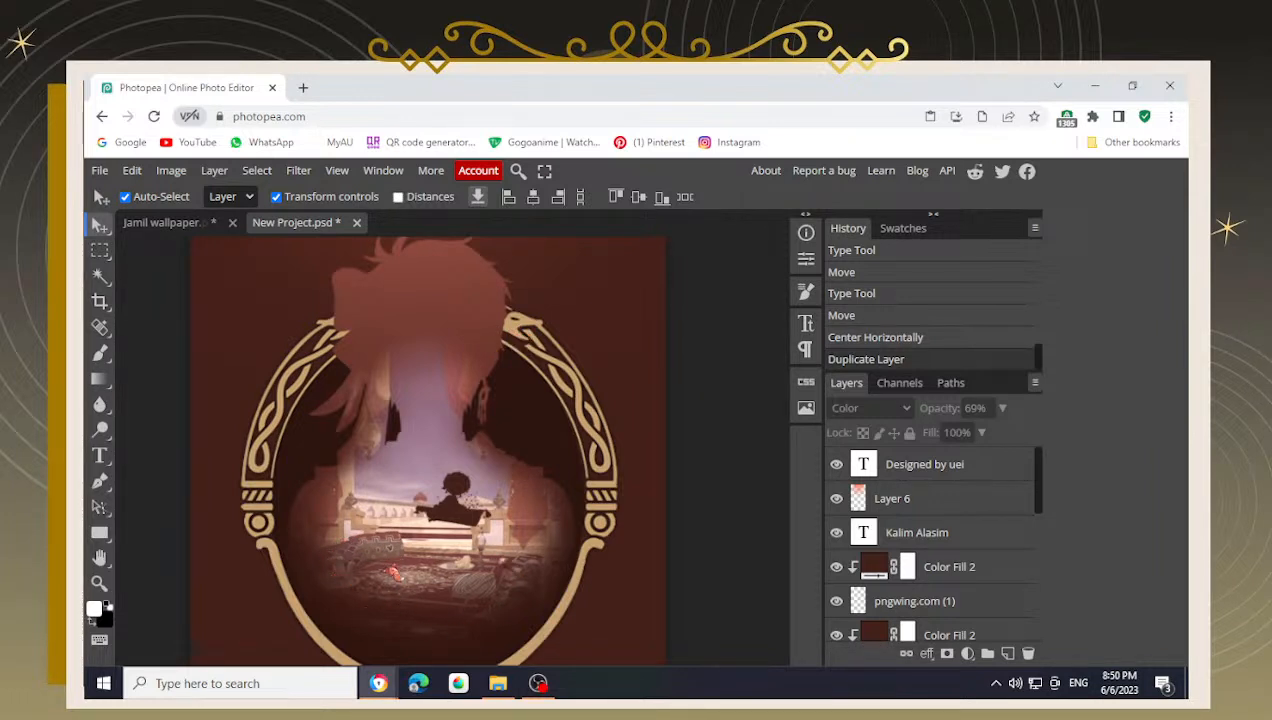
pyautogui.press('space')
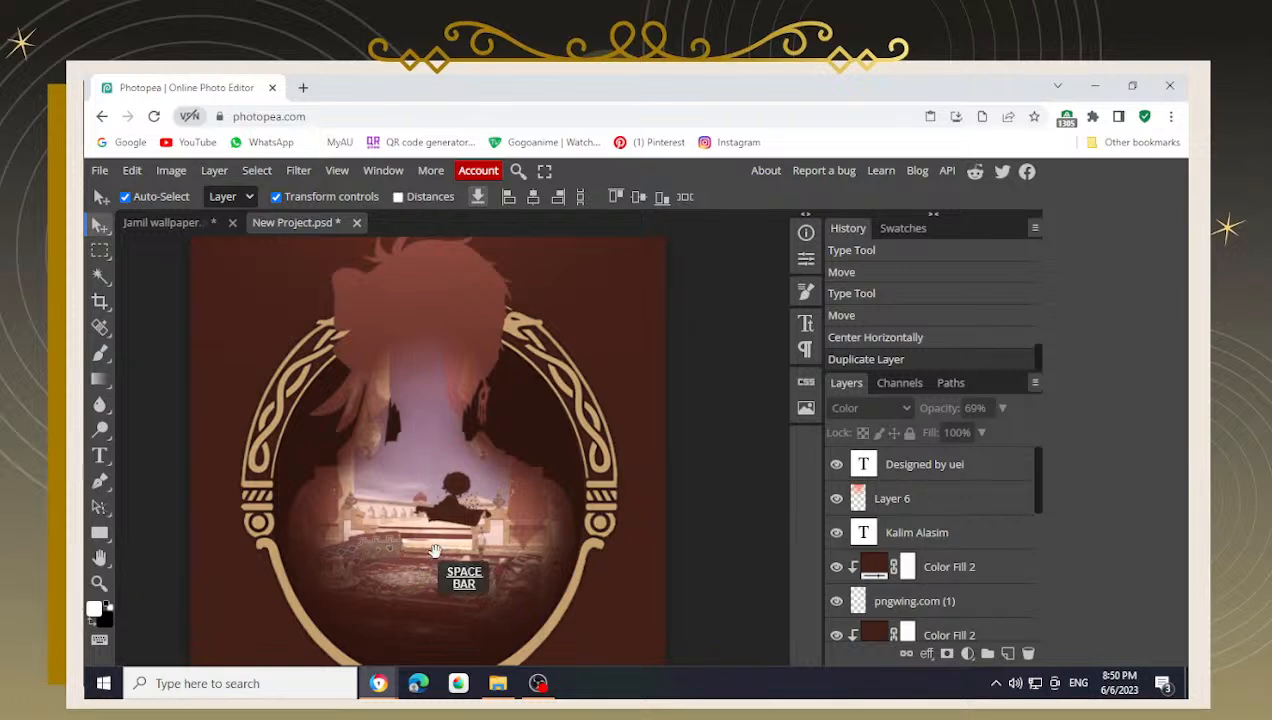
pyautogui.moveTo(433, 557); pyautogui.dragTo(425, 519)
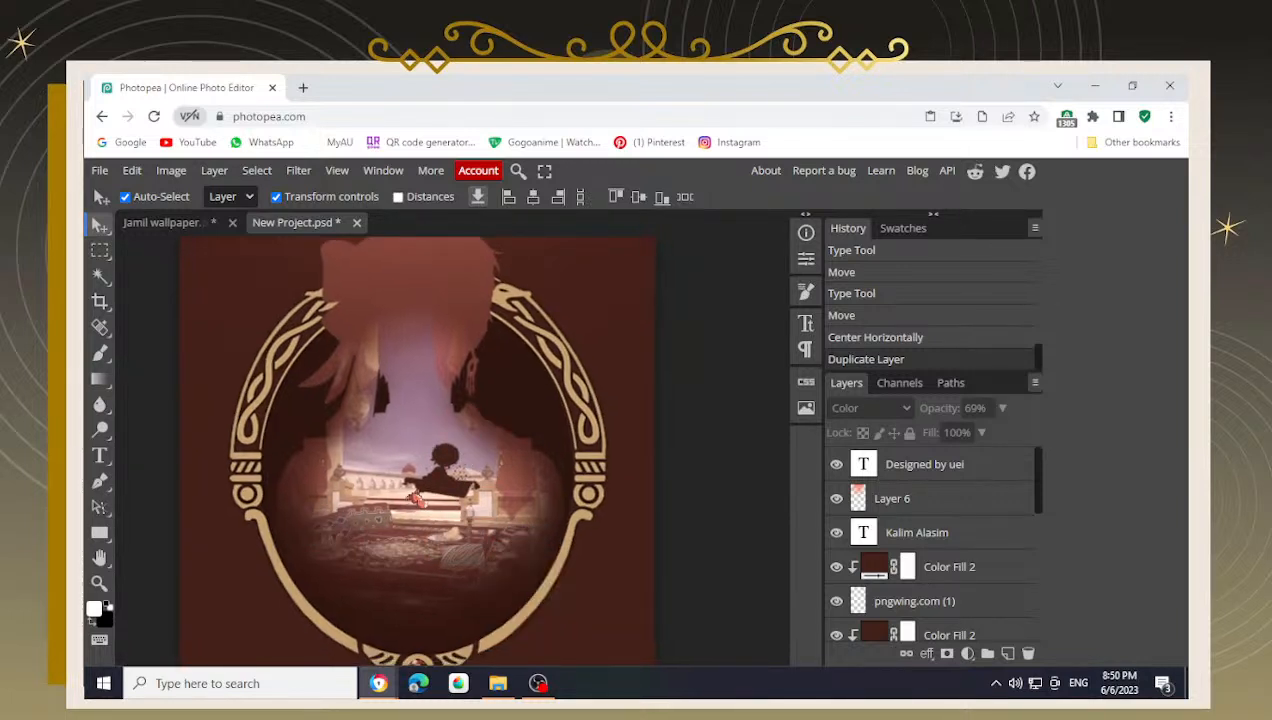
pyautogui.scroll(2, 450, 480)
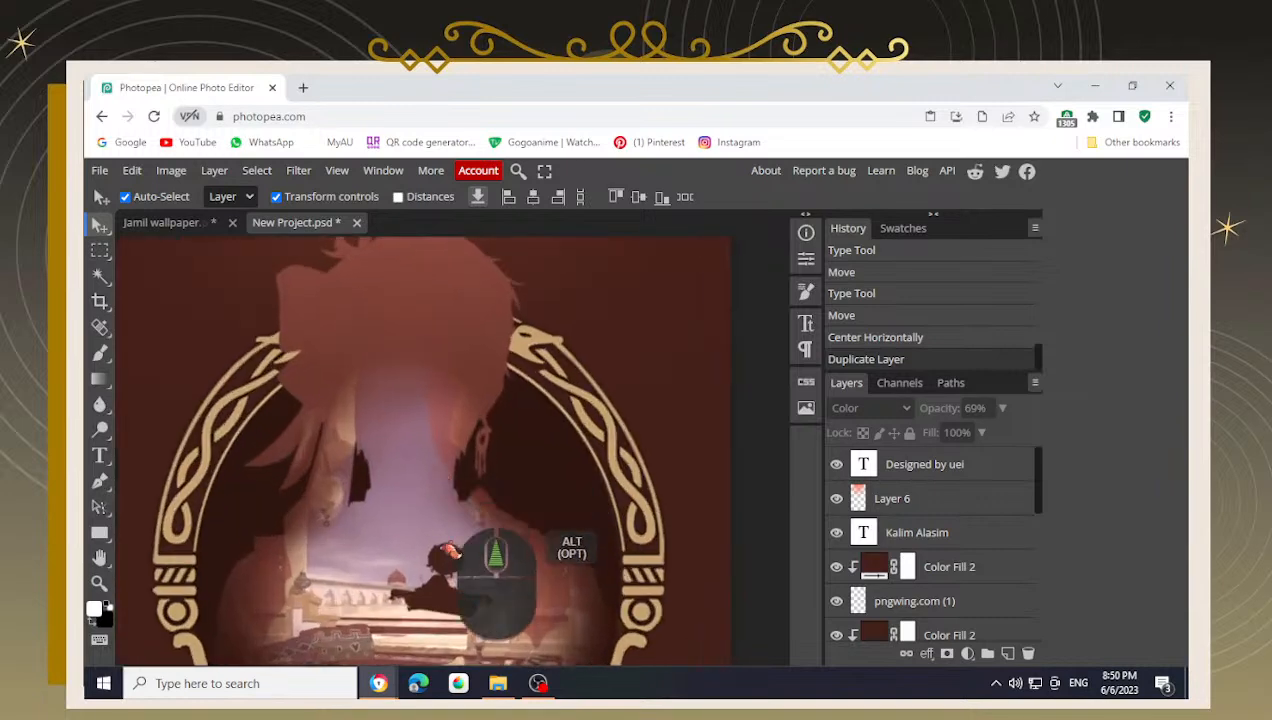
pyautogui.press('space')
pyautogui.moveTo(452, 590); pyautogui.dragTo(440, 530)
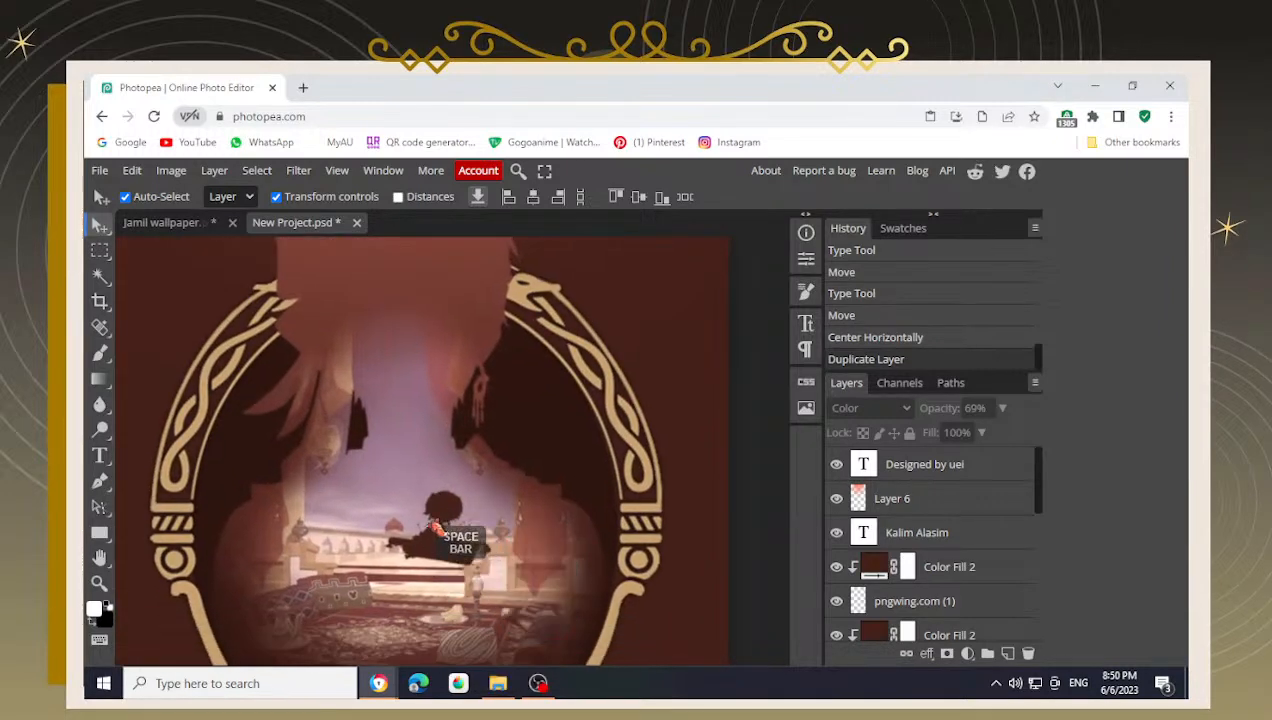
pyautogui.scroll(-3, 440, 528)
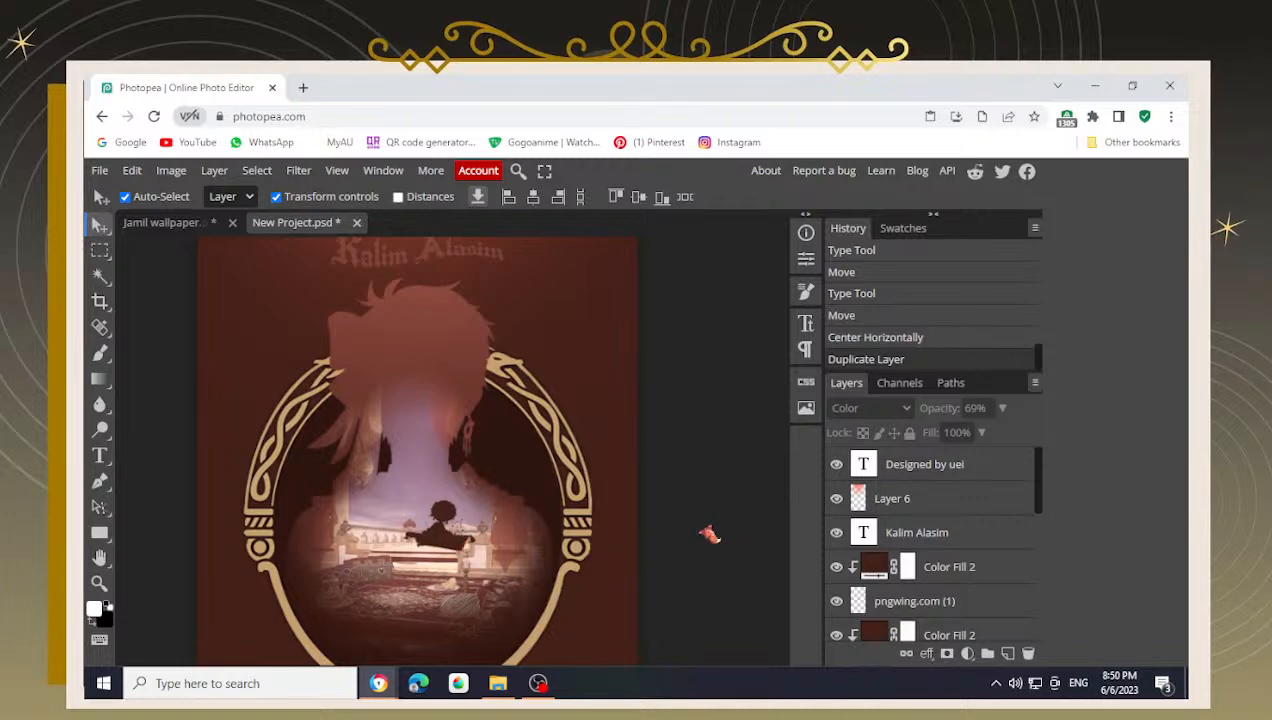
pyautogui.scroll(3, 445, 520)
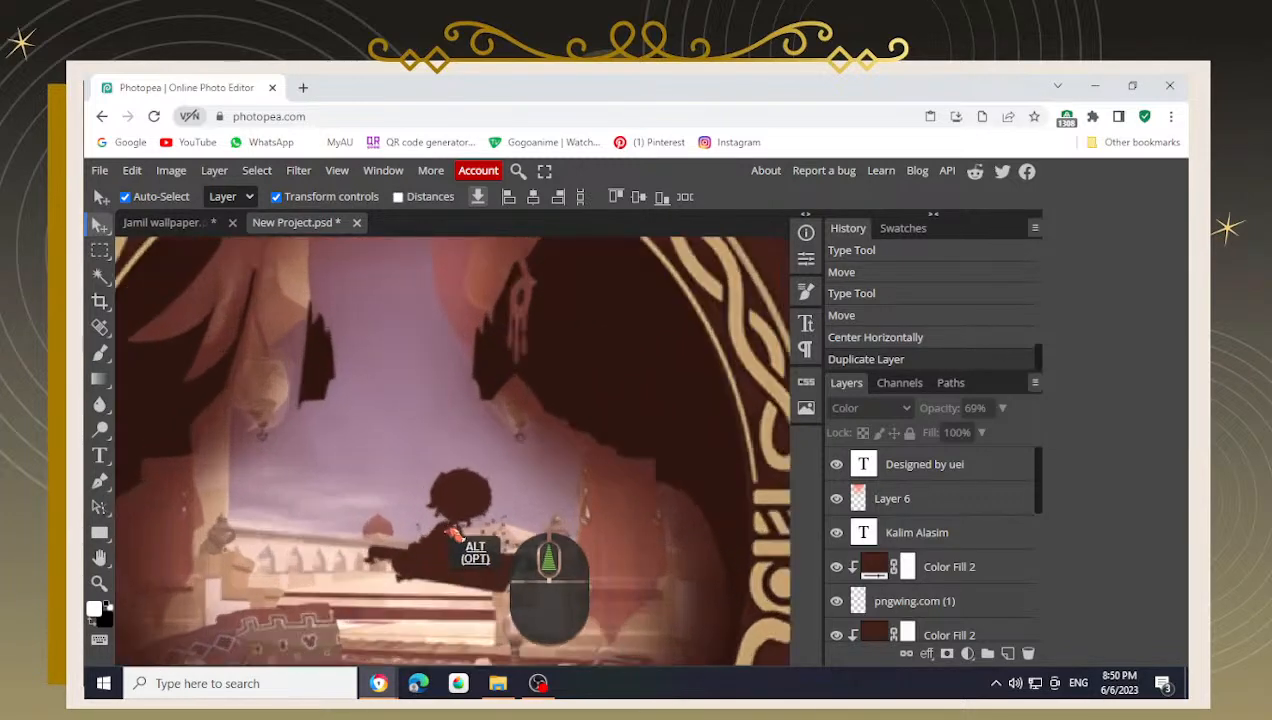
pyautogui.scroll(-2, 452, 517)
pyautogui.scroll(-1, 455, 518)
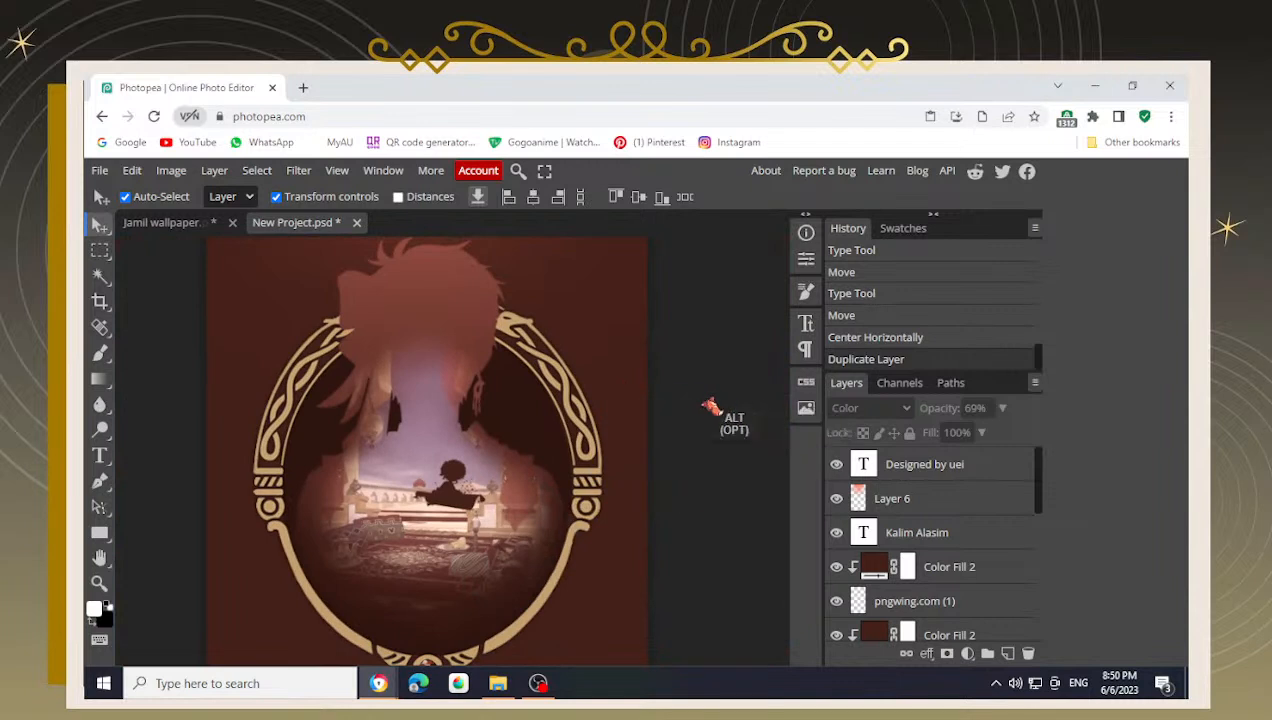
# - View the entire Kalim wallpaper and compare its overall composition with the finished Jamil wallpaper
pyautogui.scroll(-2, 500, 320)
pyautogui.moveTo(469, 357); pyautogui.dragTo(446, 484)
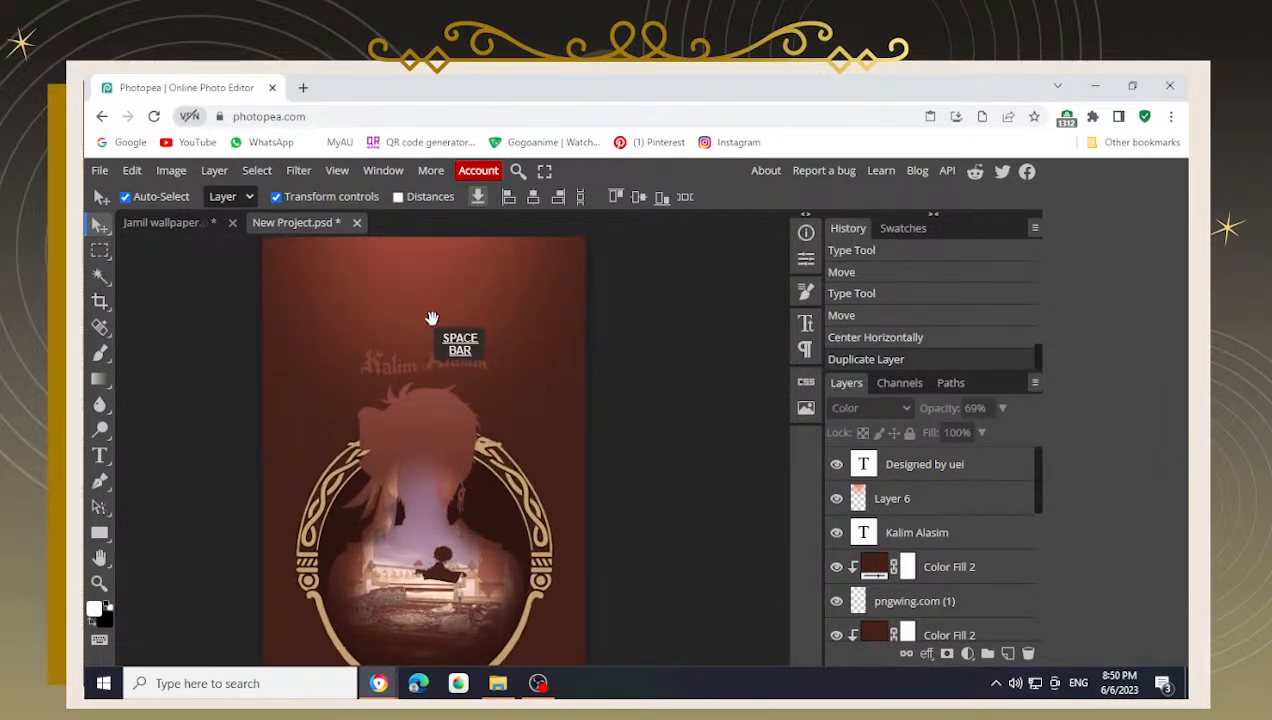
pyautogui.moveTo(429, 318); pyautogui.dragTo(432, 375)
pyautogui.scroll(-2, 443, 408)
pyautogui.moveTo(622, 545); pyautogui.dragTo(642, 505)
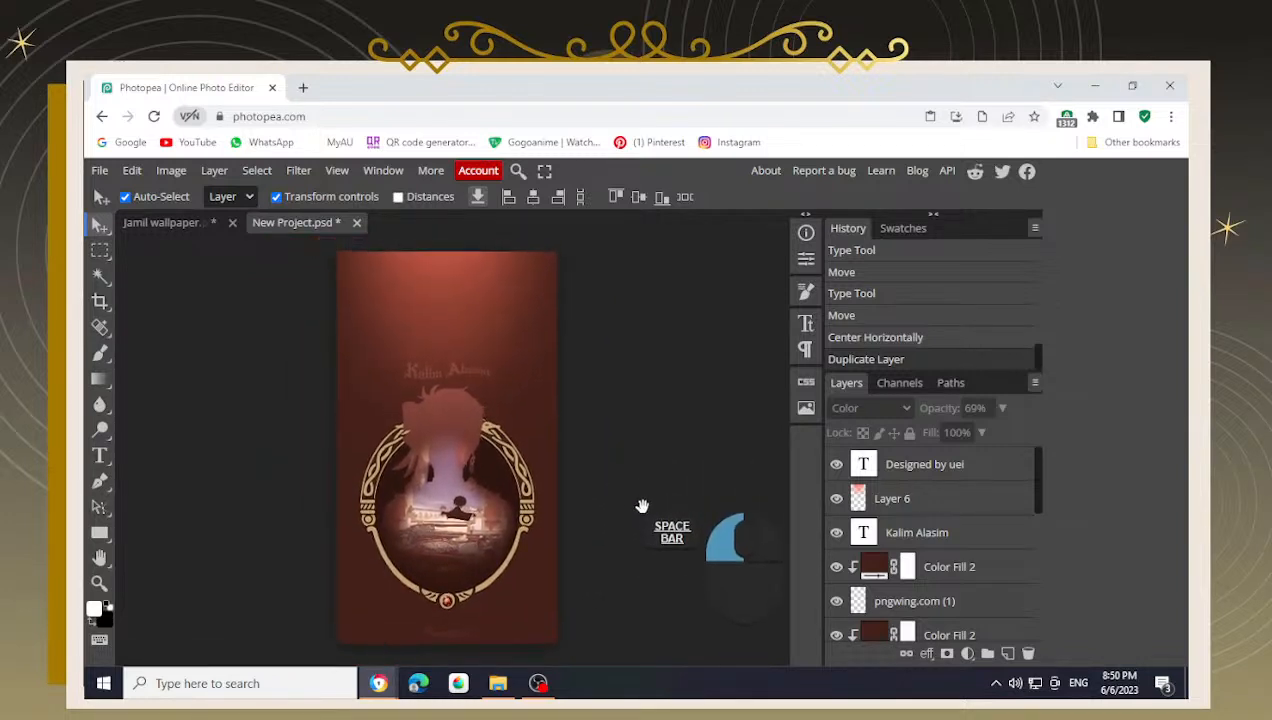
pyautogui.click(152, 229)
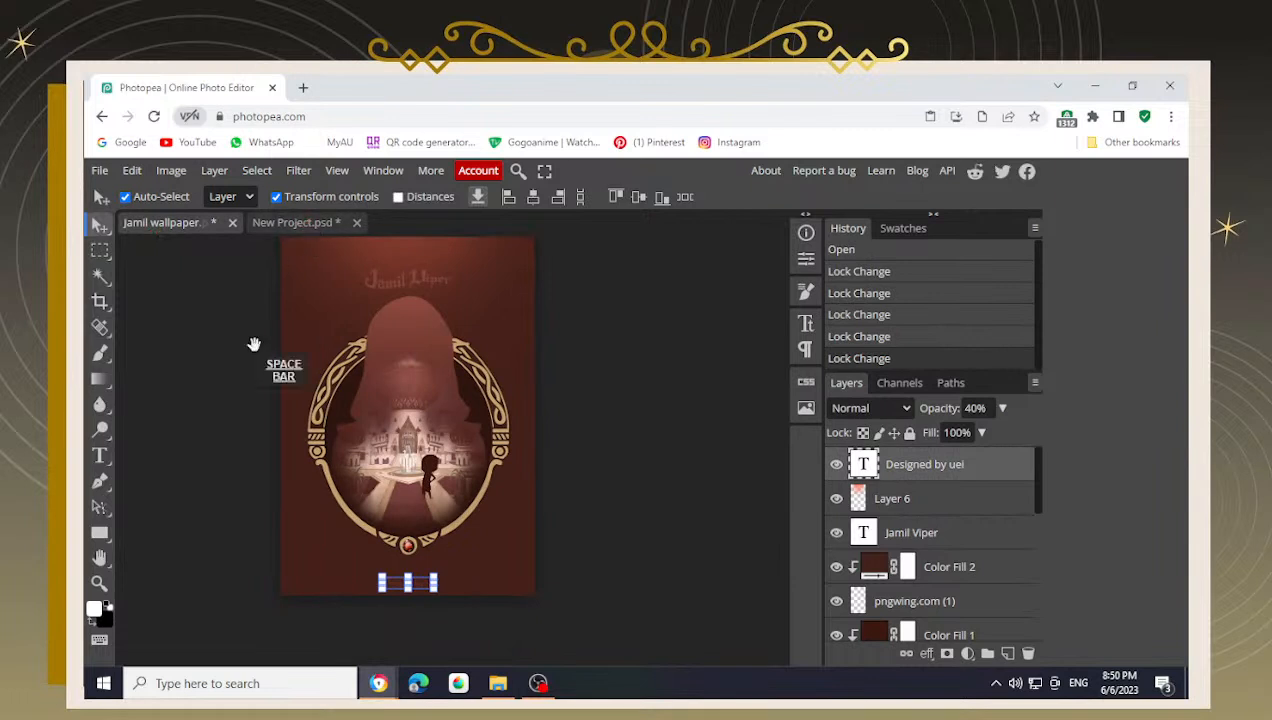
pyautogui.moveTo(253, 347); pyautogui.dragTo(262, 398)
pyautogui.click(247, 407)
pyautogui.click(300, 223)
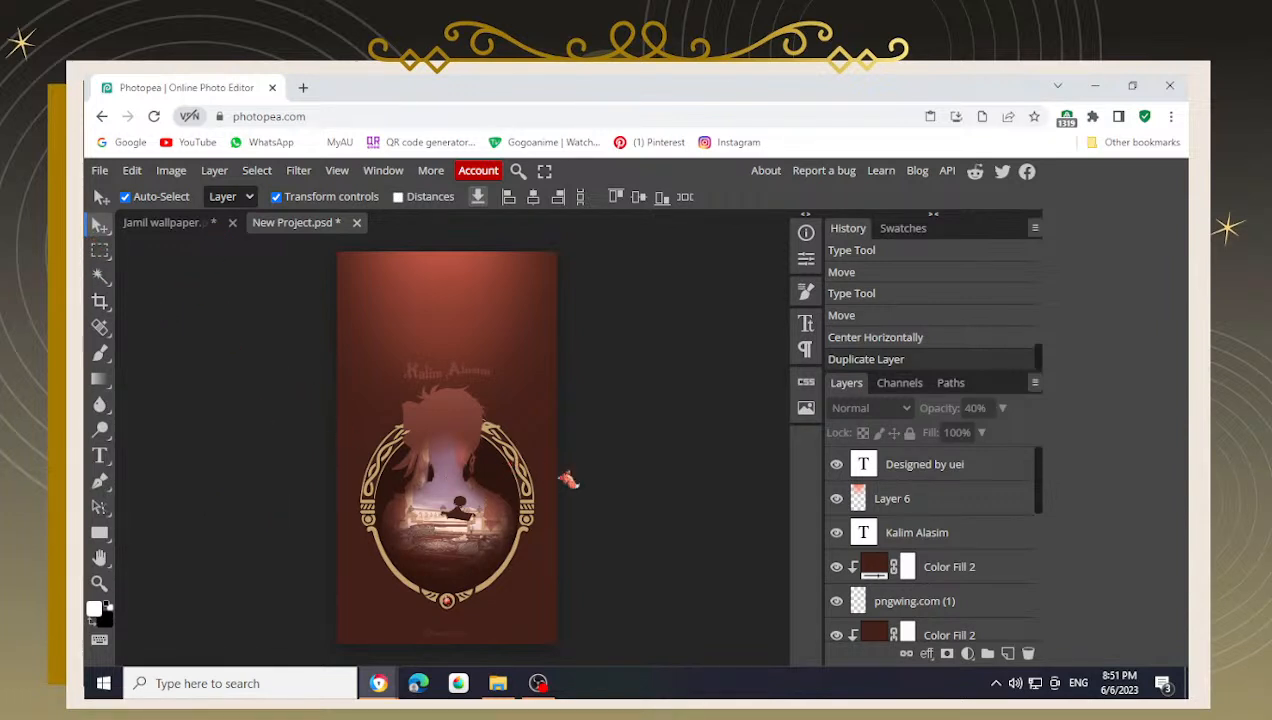
# - Switch from the Kalim wallpaper to the live stream's management page in YouTube Studio
pyautogui.scroll(3, 571, 498)
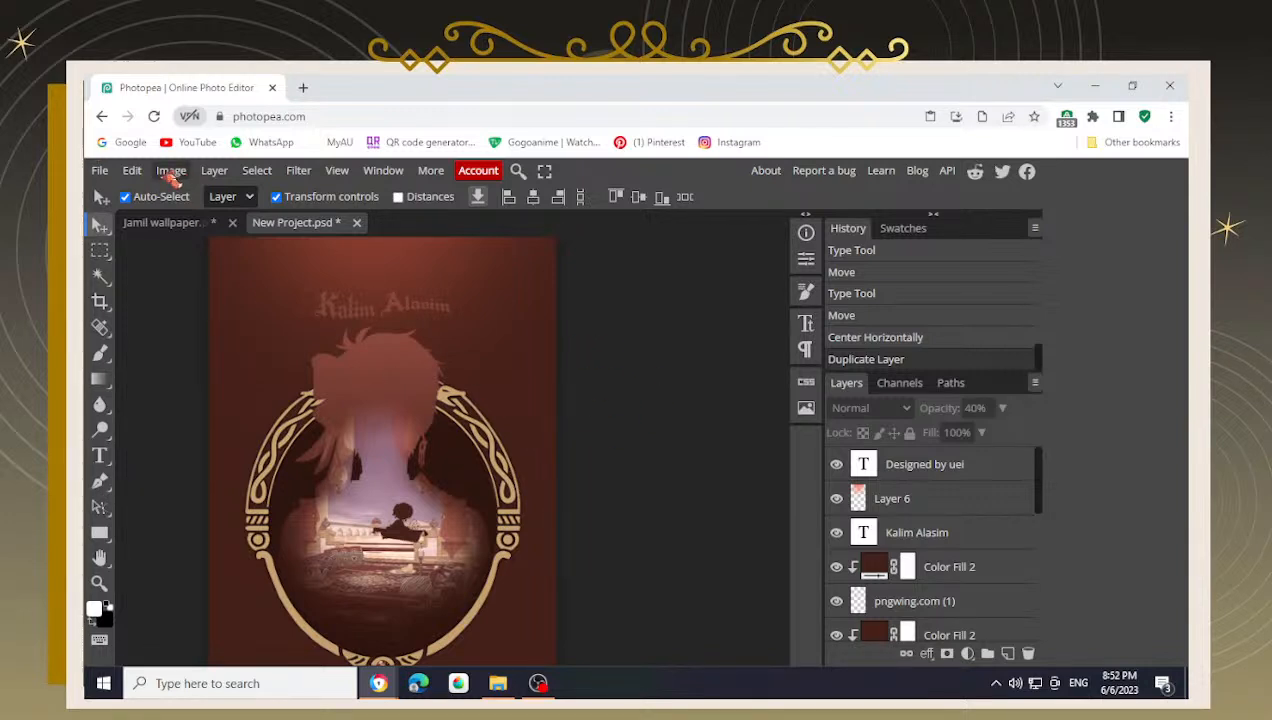
pyautogui.moveTo(560, 700)
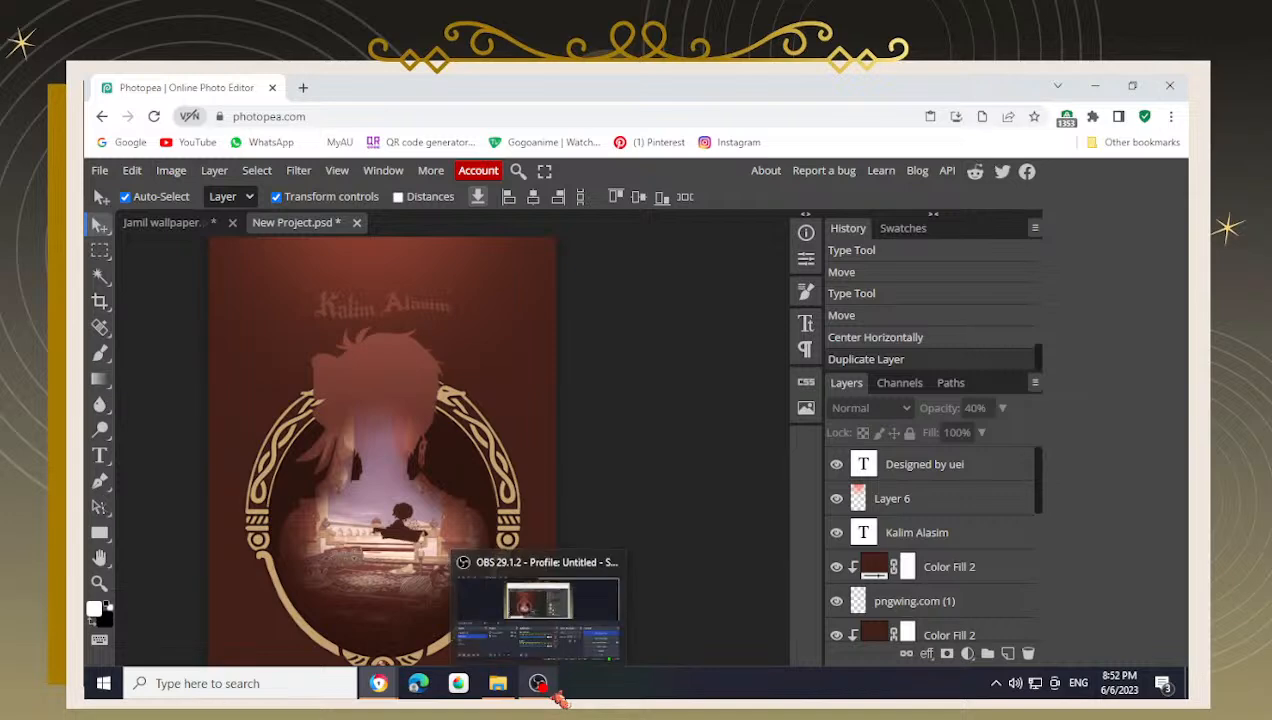
pyautogui.click(556, 615)
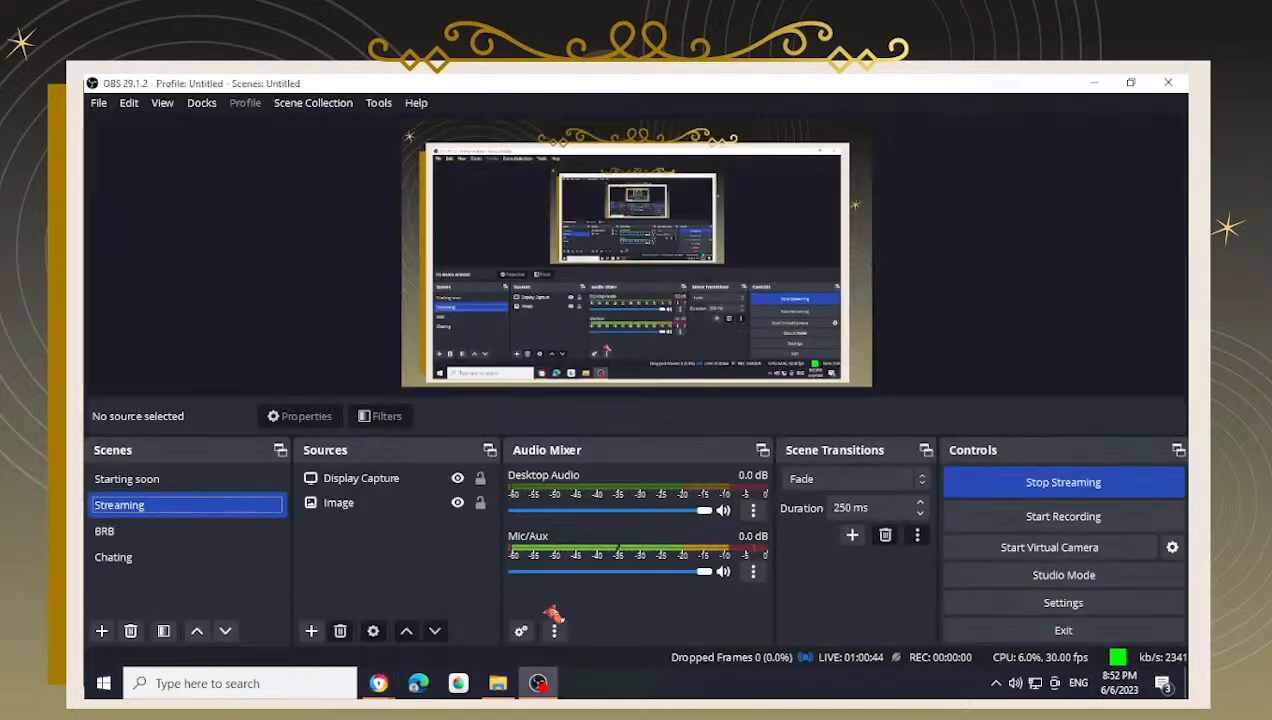
pyautogui.moveTo(378, 683)
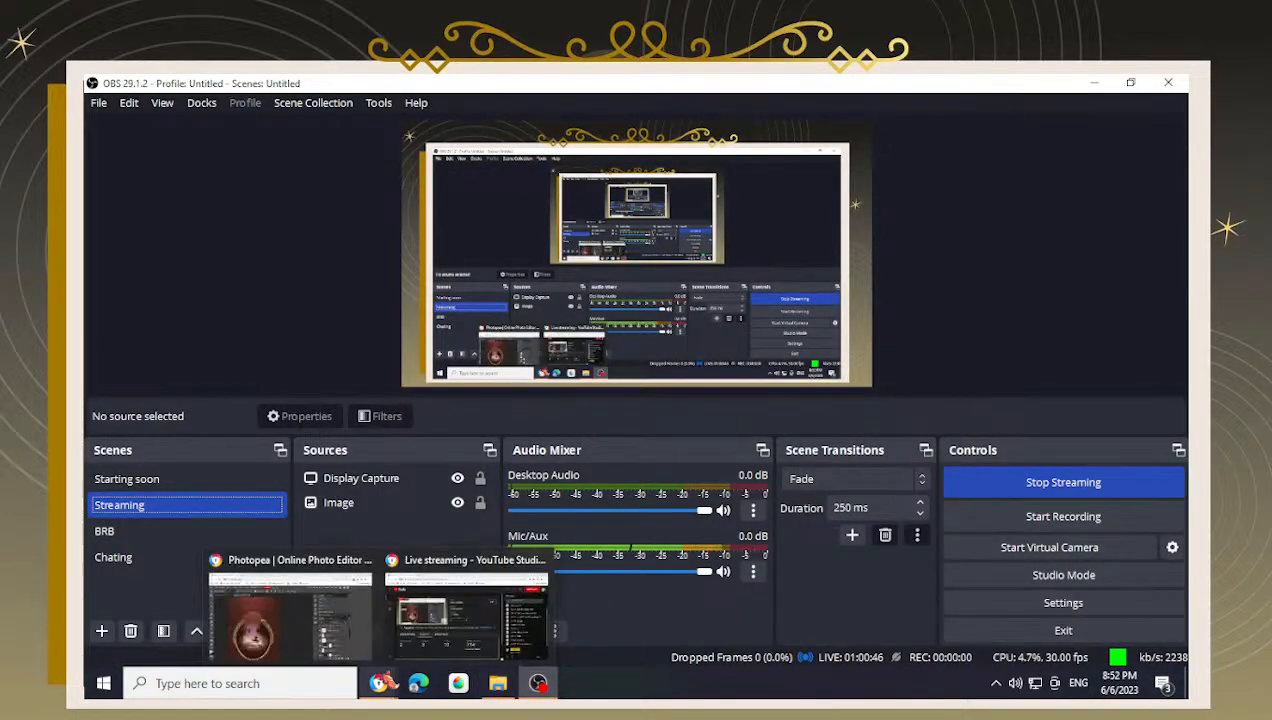
pyautogui.click(441, 651)
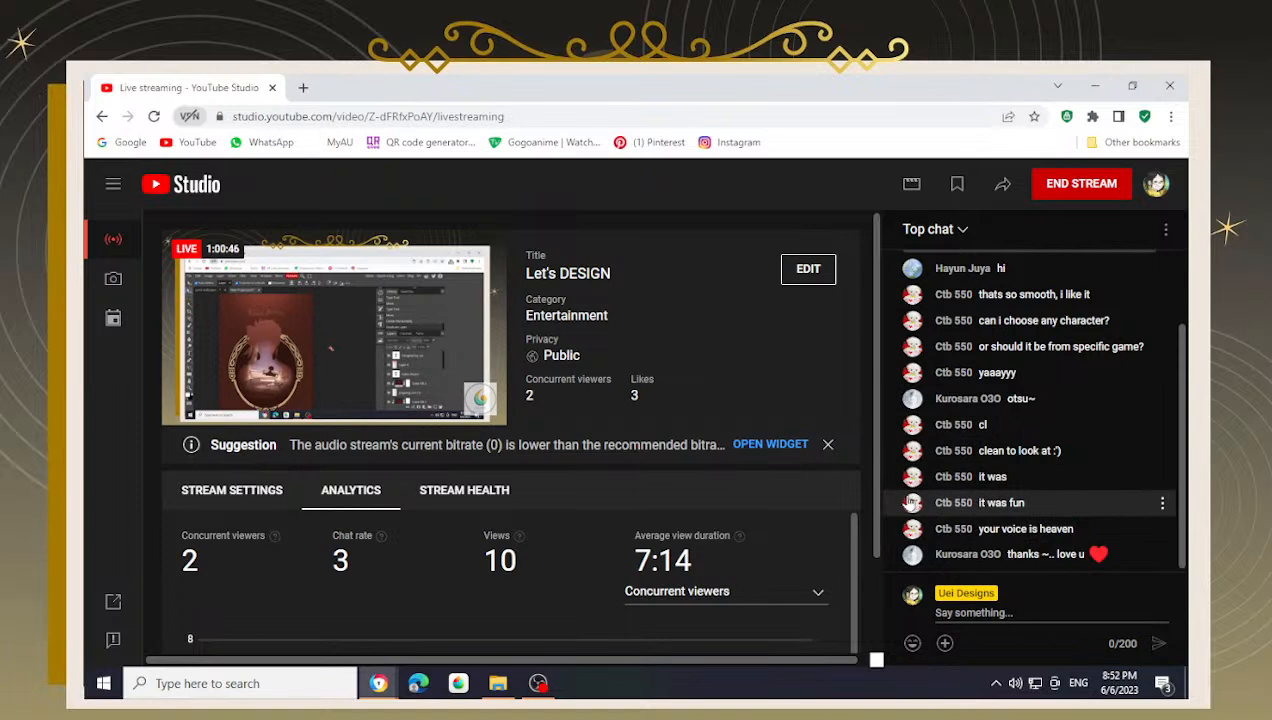
# - Read through the viewers' messages in the live chat of the "Let's DESIGN" stream
pyautogui.scroll(1, 1060, 492)
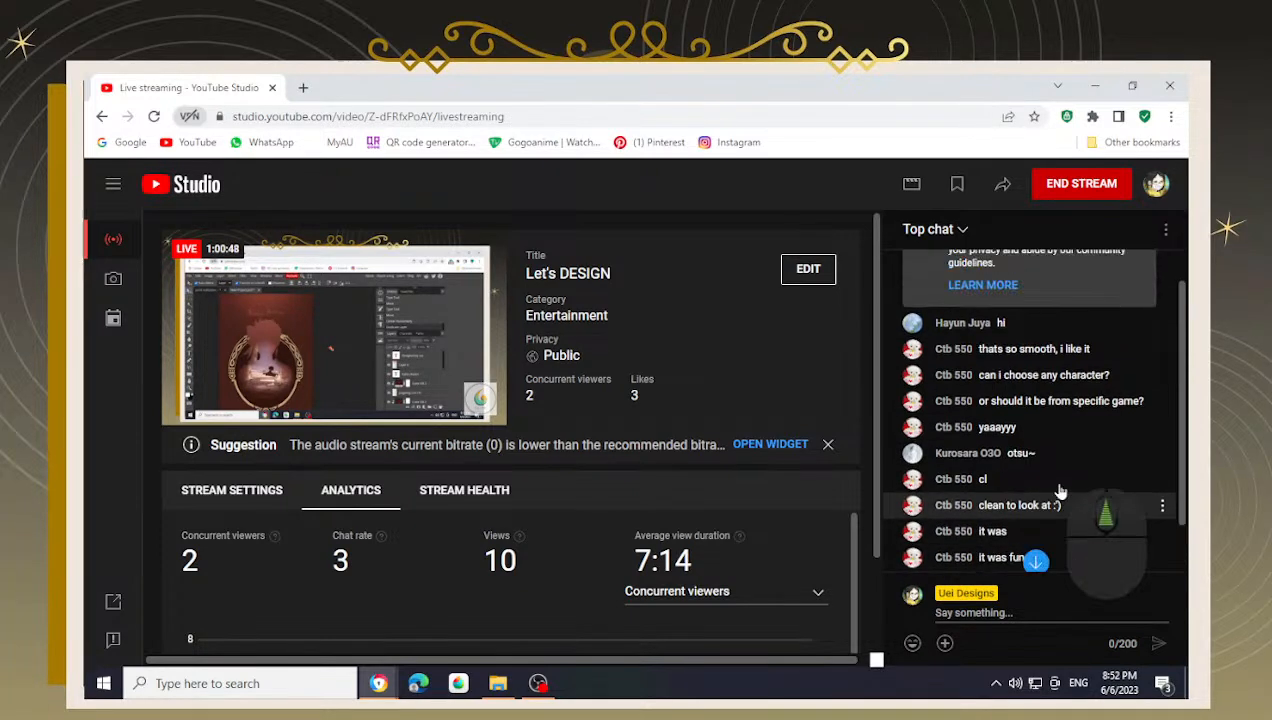
pyautogui.scroll(-2, 1060, 492)
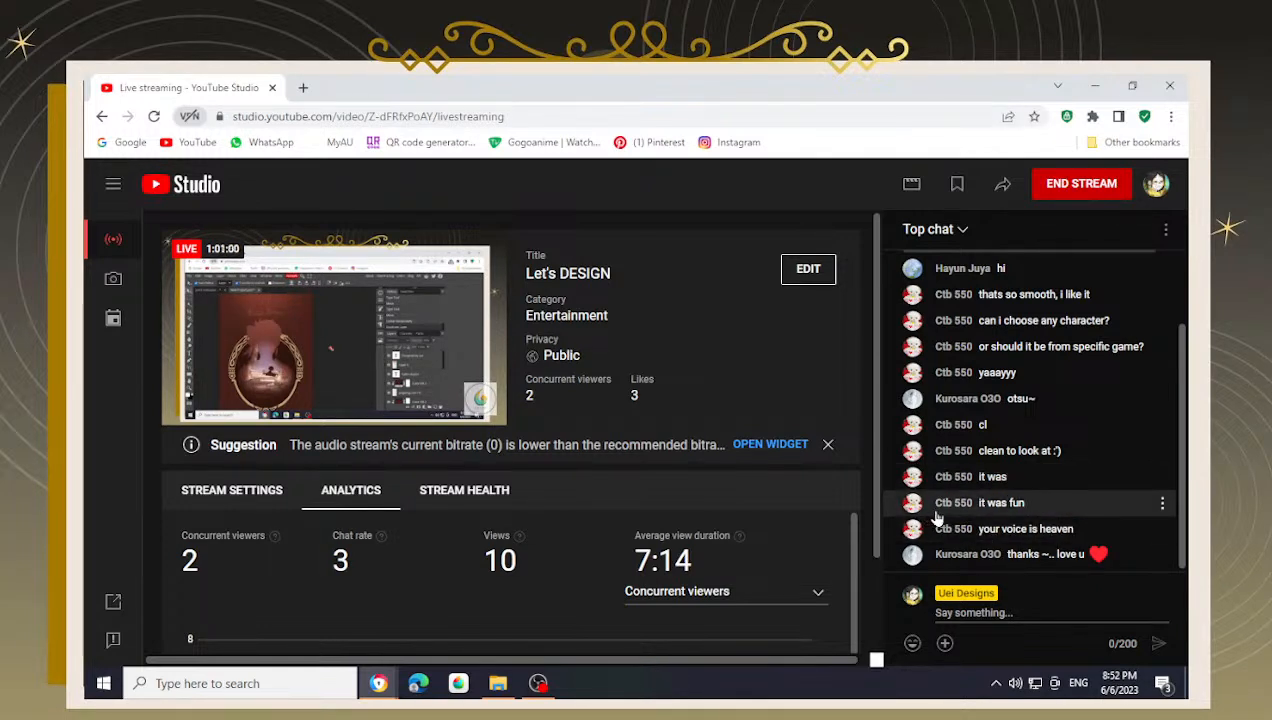
pyautogui.scroll(3, 940, 515)
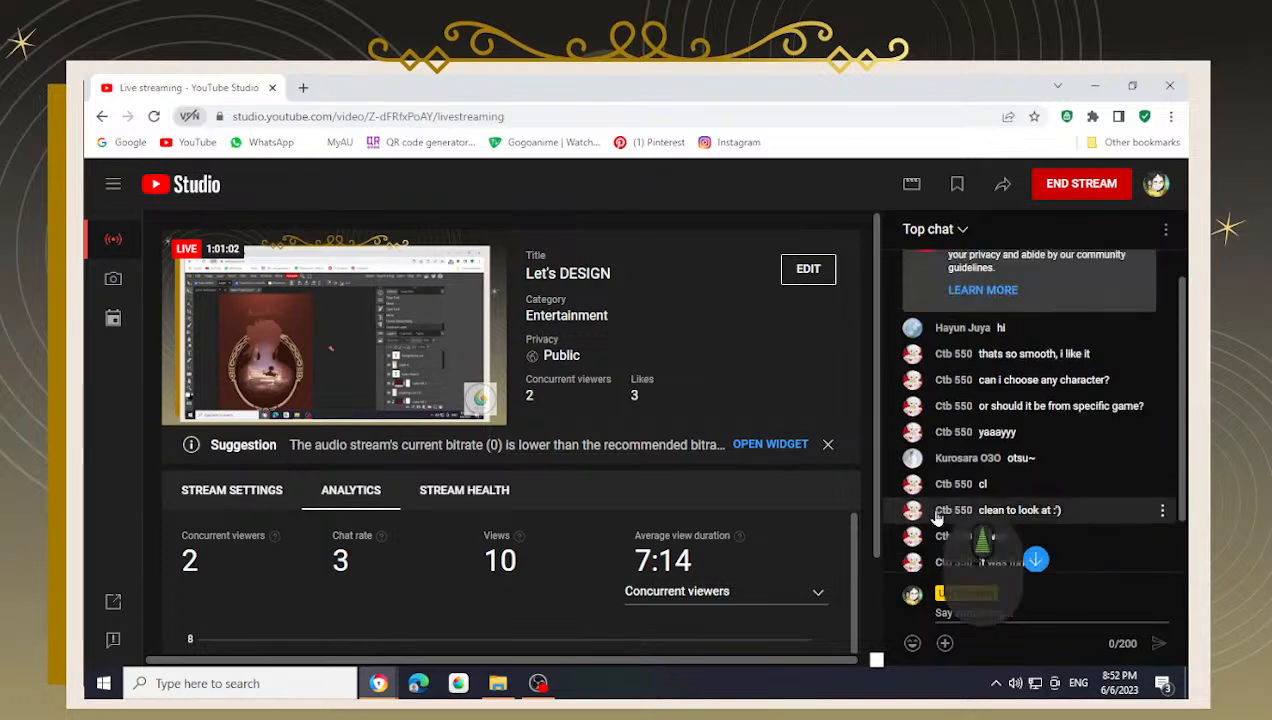
pyautogui.scroll(-2, 968, 498)
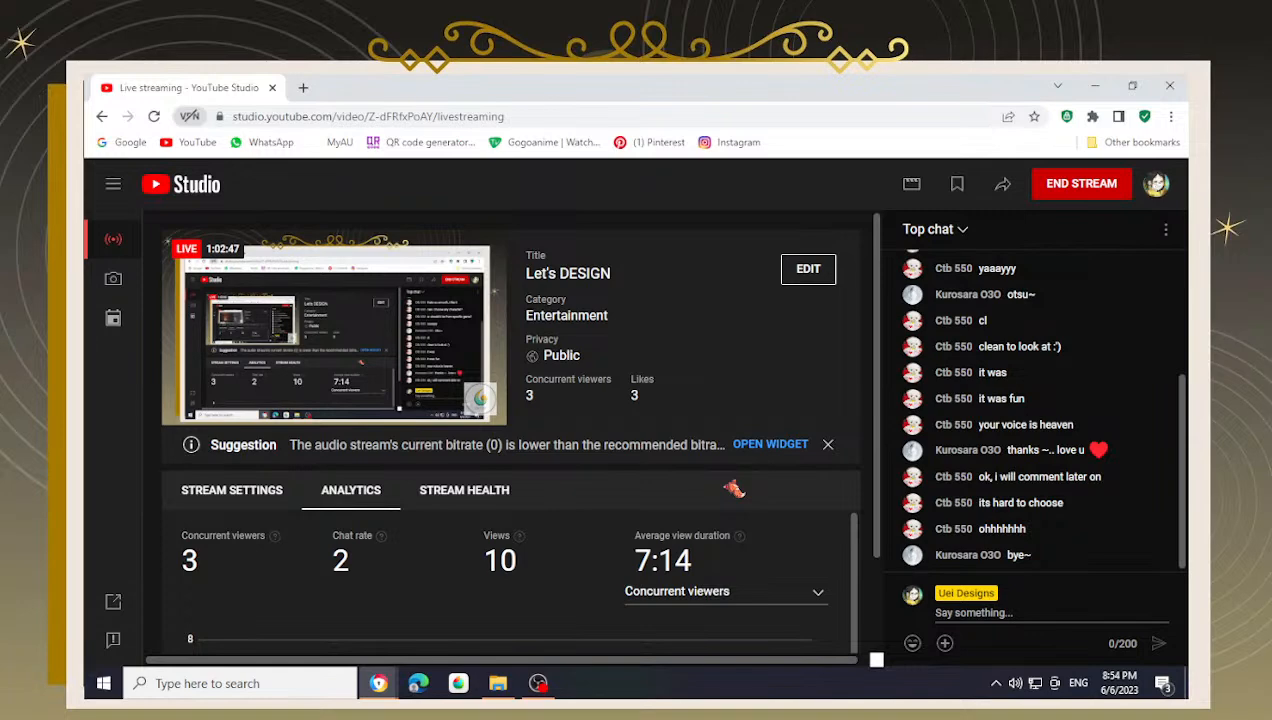
# - End the "Let's DESIGN" live stream and confirm that it stops immediately
pyautogui.click(1090, 193)
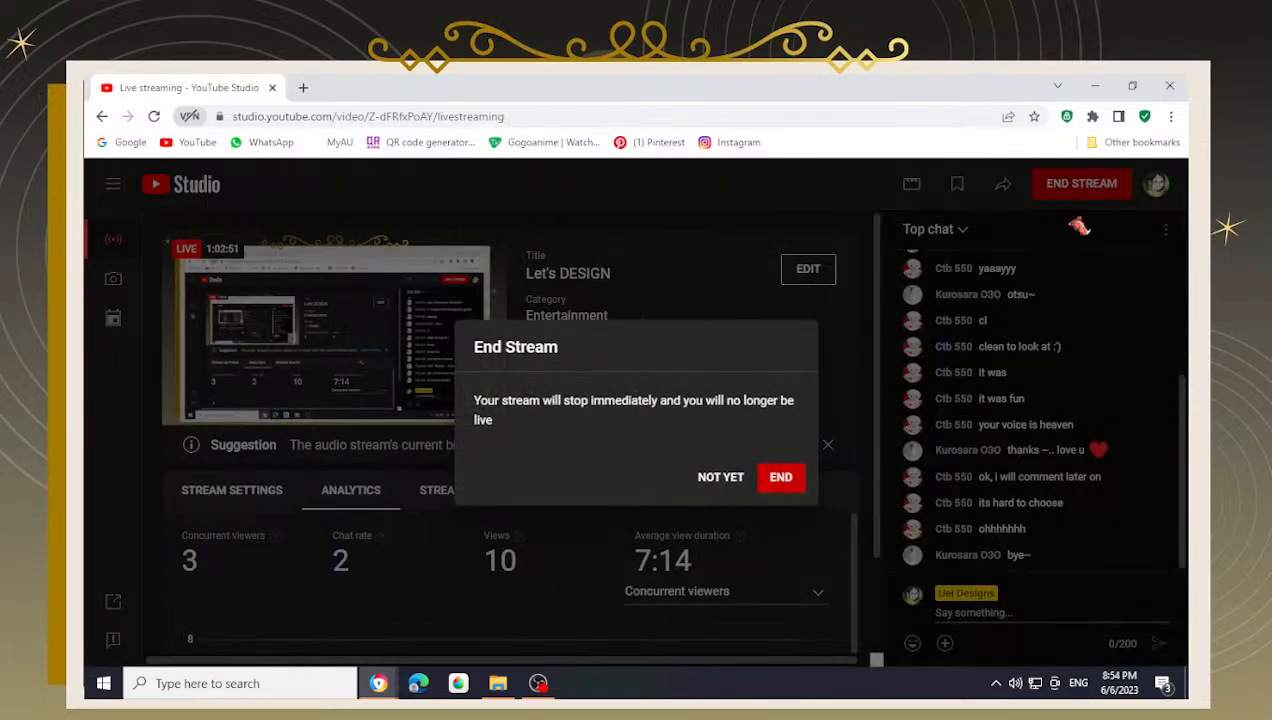
pyautogui.click(780, 482)
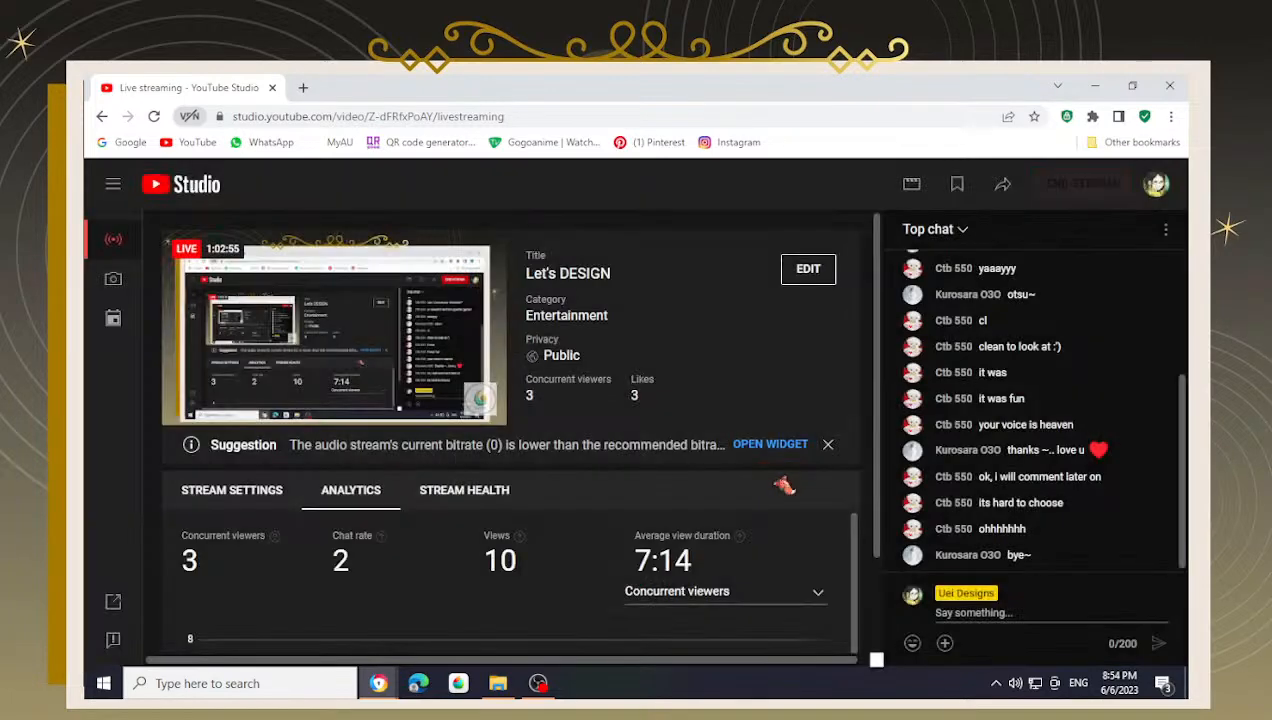